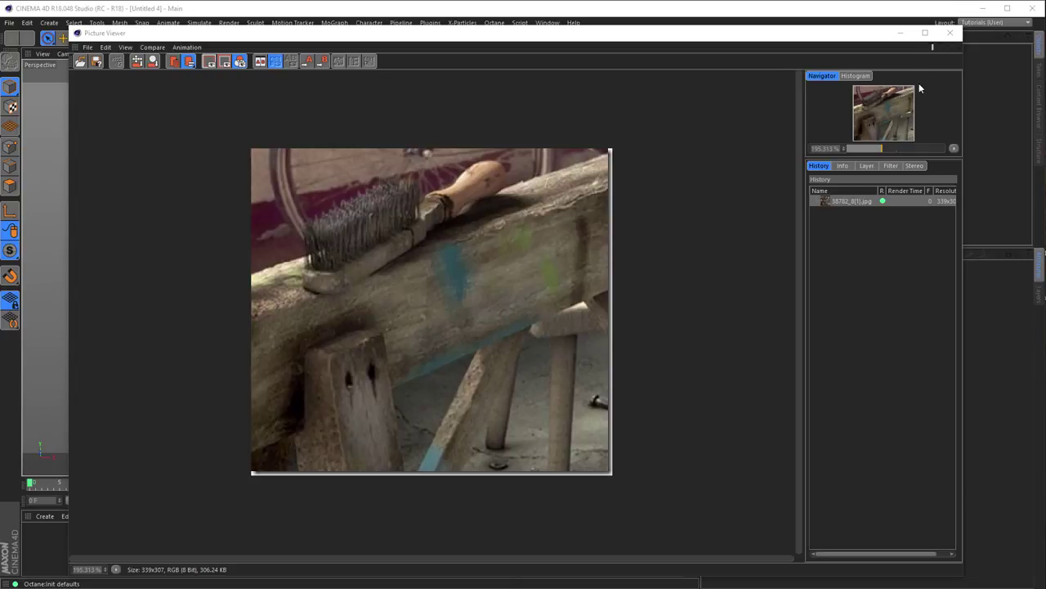
- Put away the reference picture, add a cube and flatten it into a slab about 22 cm high and 61 cm deep
left_click(903, 36)
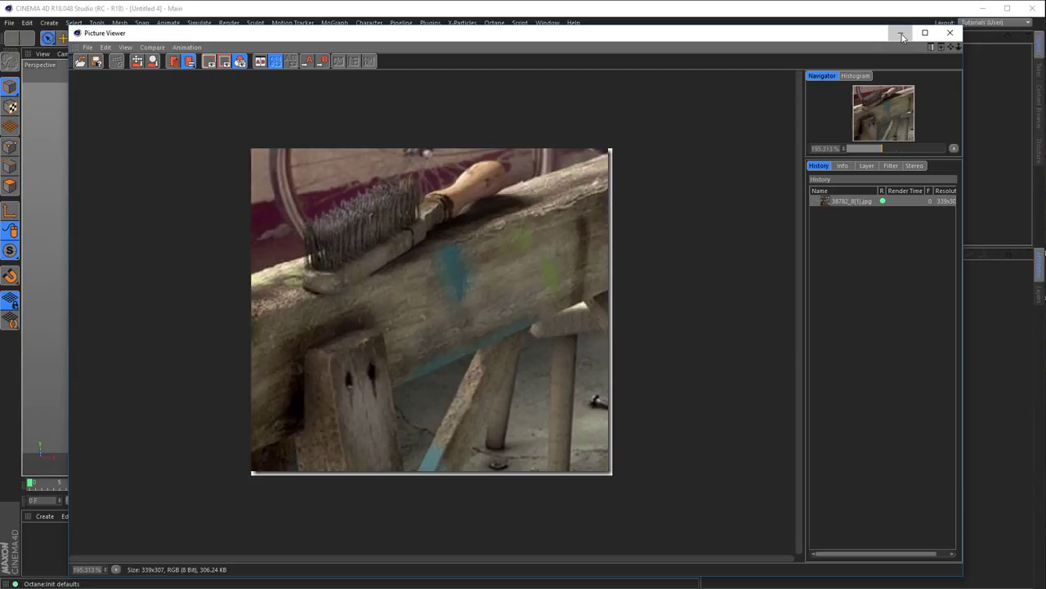
left_click(902, 37)
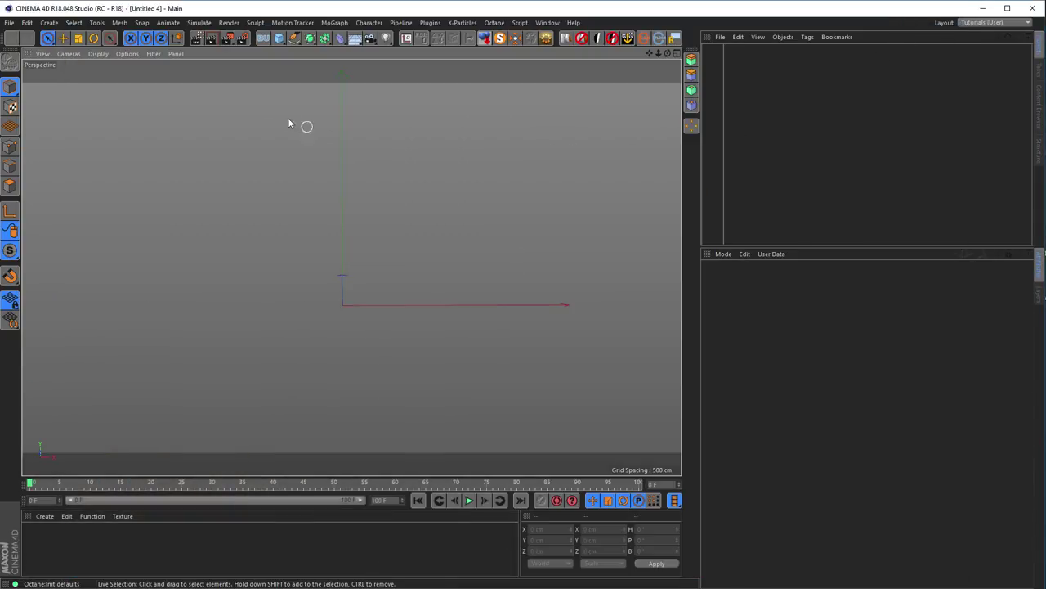
left_click(278, 39)
left_click_drag(346, 278, 314, 272, "alt")
scroll(290, 295, "down", 2)
scroll(286, 298, "up", 4)
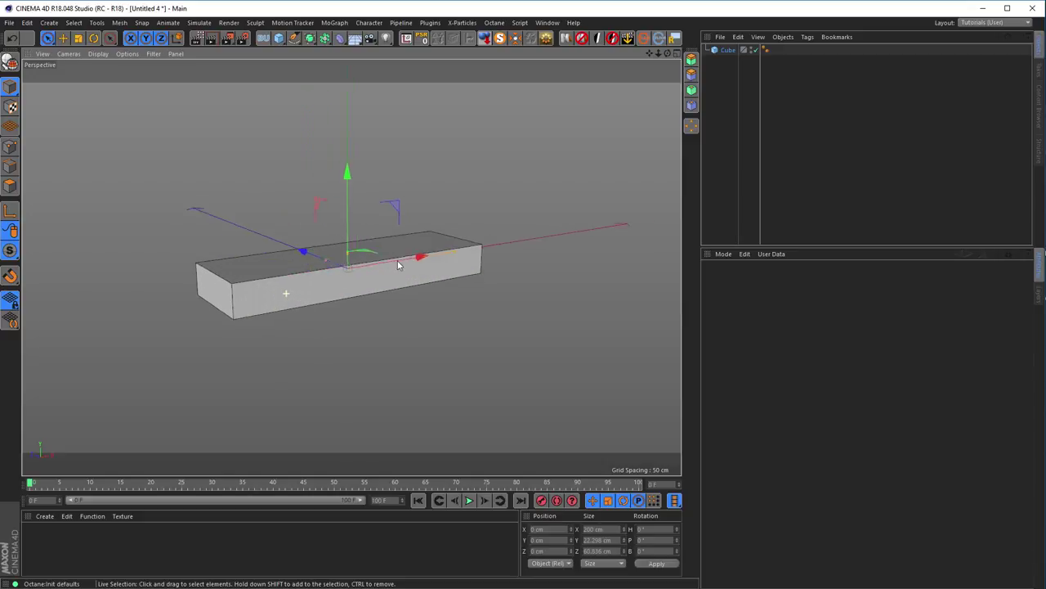
- Set the cube's Y size to 20 cm and its Z size to 60 cm
left_click(1008, 255)
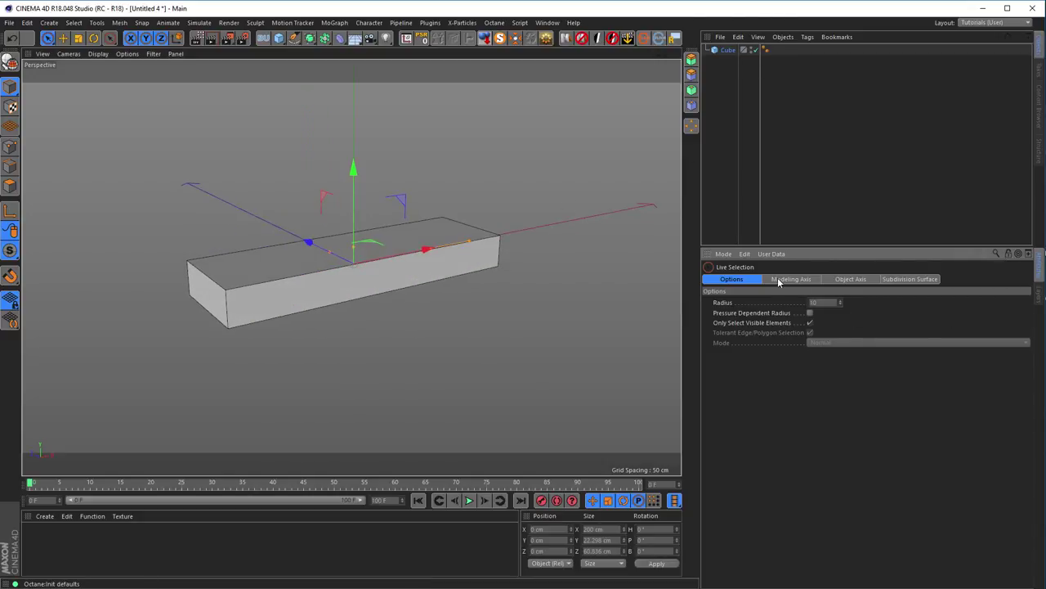
left_click(728, 51)
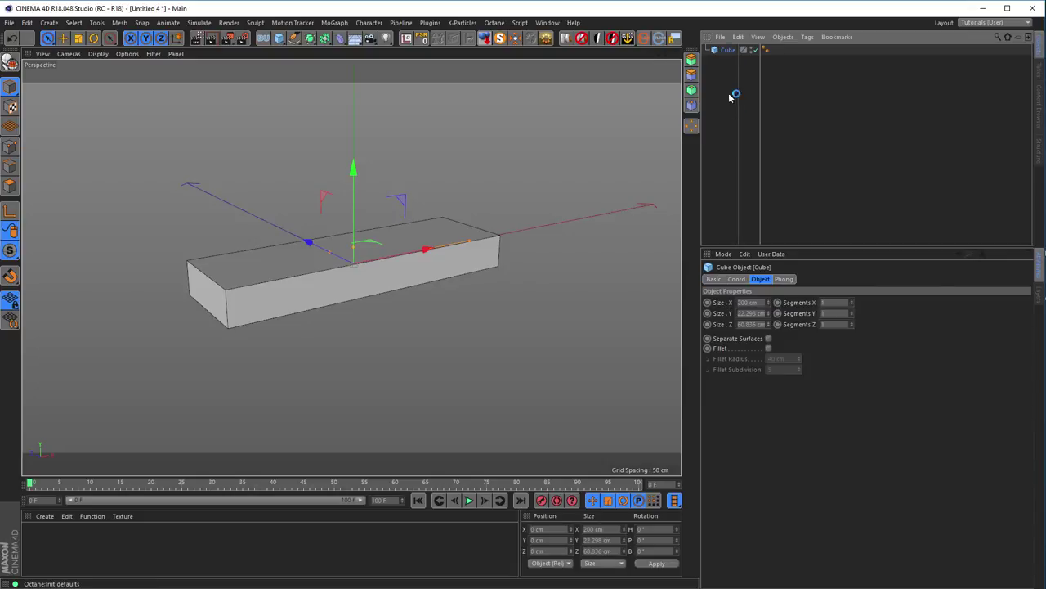
double_click(752, 314)
type("20")
key("Tab")
type("60")
key("Return")
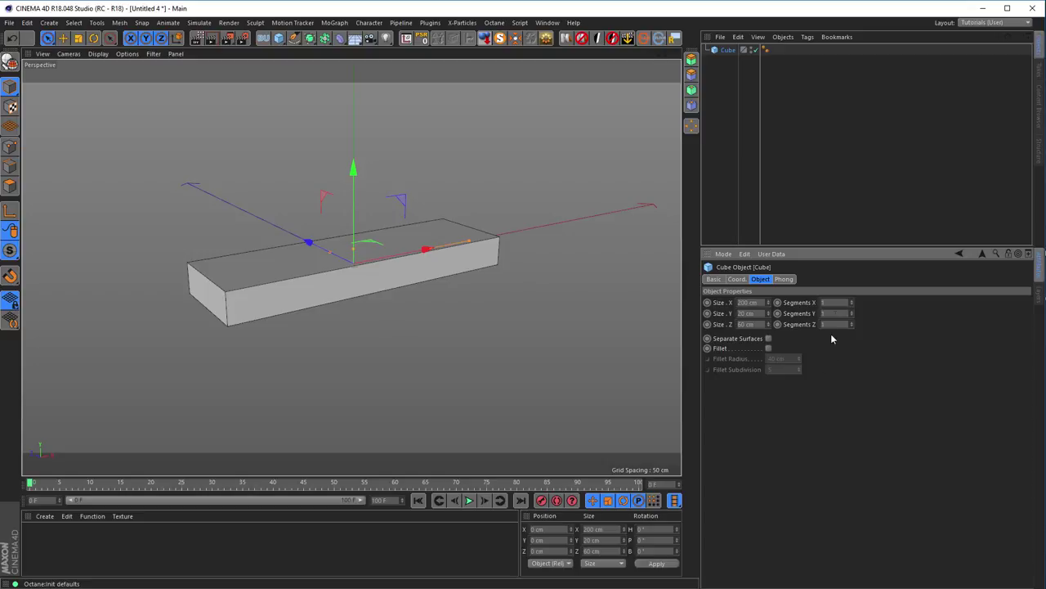
- Divide the cube into 6 X segments and 2 Z segments and convert it to an editable polygon object
left_click_drag(853, 301, 852, 301)
left_click(853, 322)
mouse_move(355, 280)
left_mouse_down("alt")
mouse_move(313, 281)
mouse_move(349, 273)
mouse_move(367, 287)
mouse_move(355, 286)
left_mouse_up("alt")
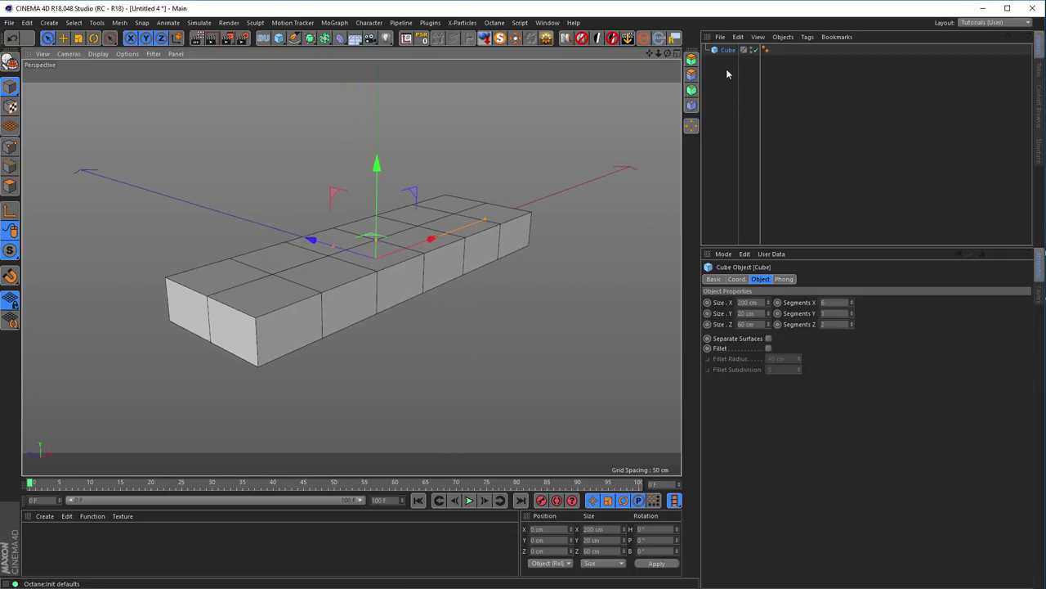
left_click(549, 41)
left_click(577, 336)
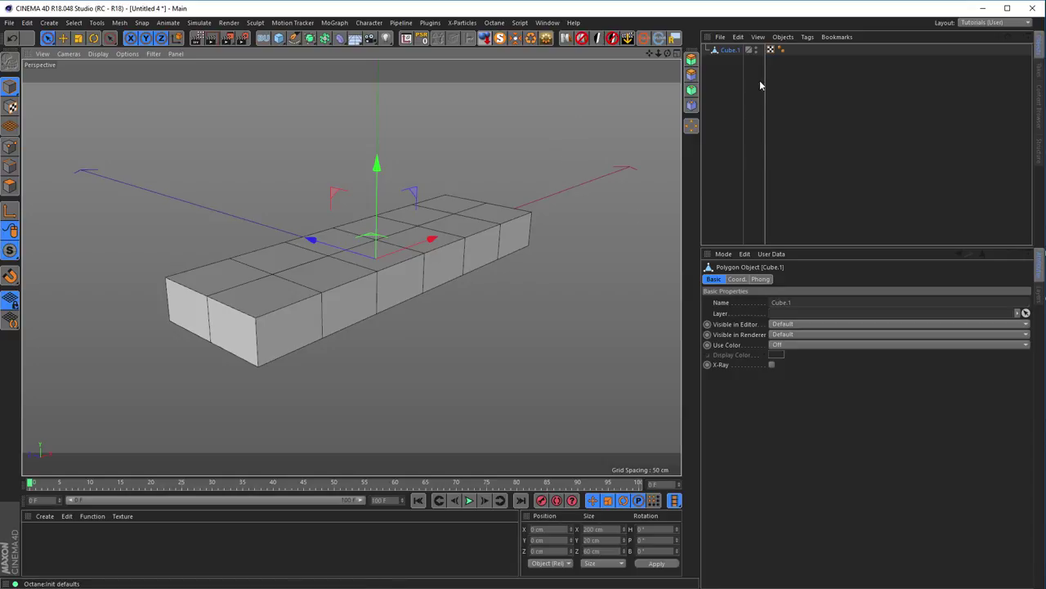
- Taper the block's near end by scaling its four corner points along Z to about 29 cm, leaving nothing selected
left_click(11, 147)
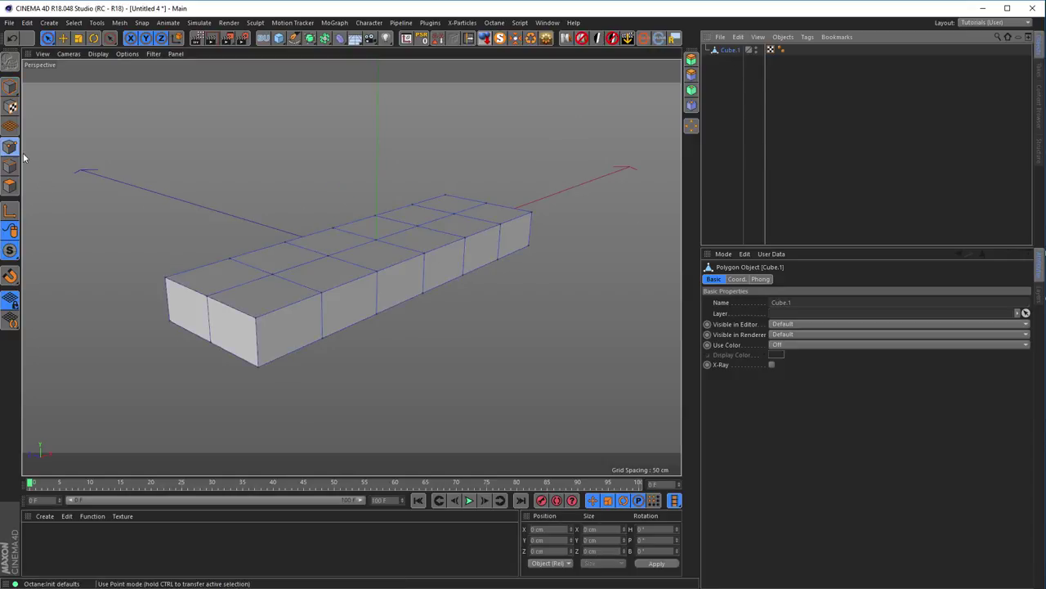
left_click(167, 278)
left_click_drag(257, 370, 262, 316, "shift")
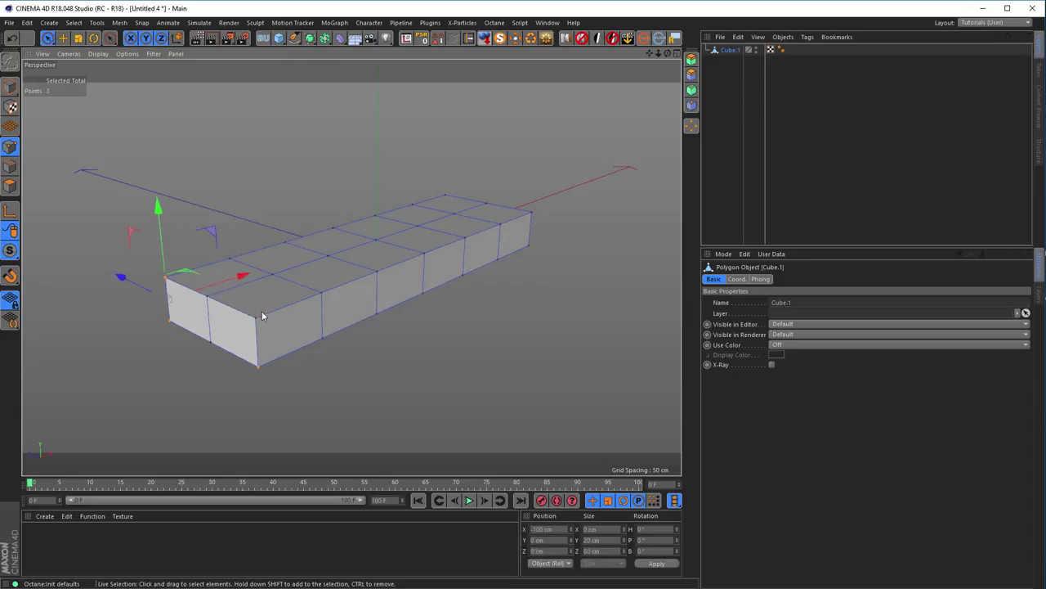
key("t")
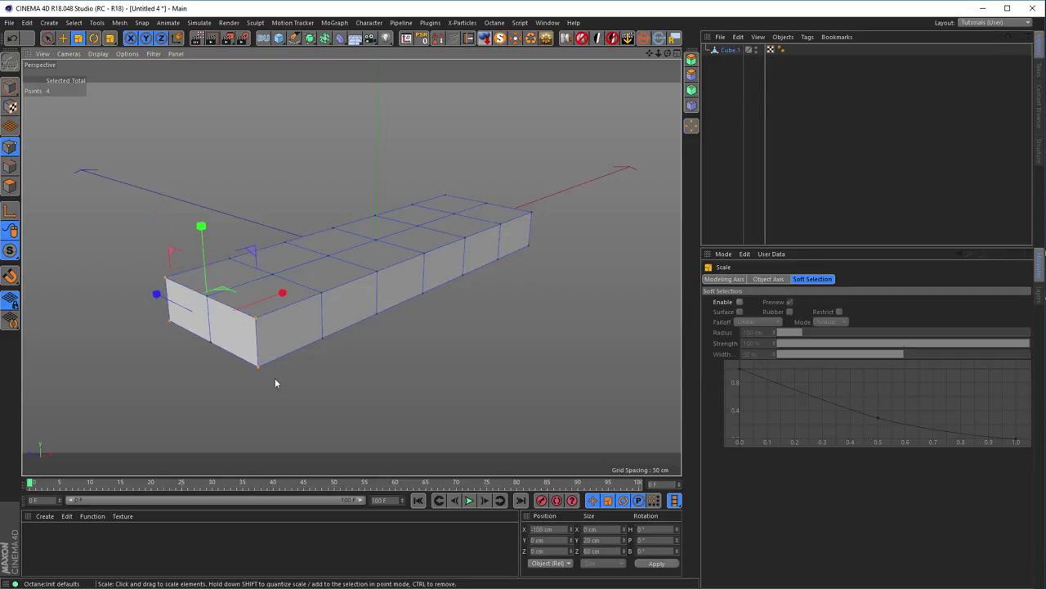
left_click_drag(164, 306, 184, 304)
right_click_drag(360, 292, 336, 300, "alt")
left_click_drag(349, 299, 372, 291, "alt")
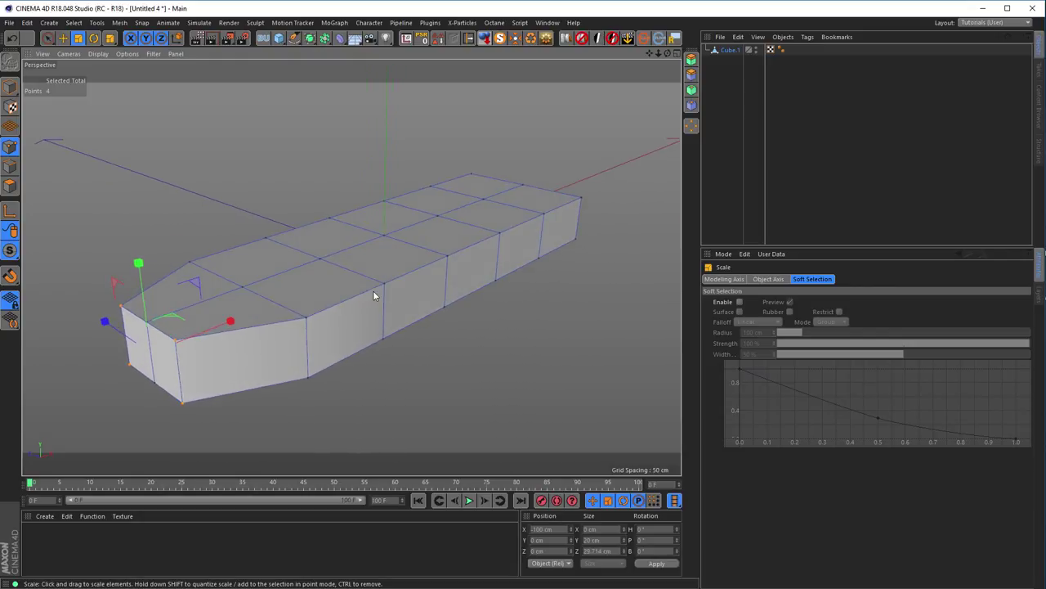
left_click(436, 330)
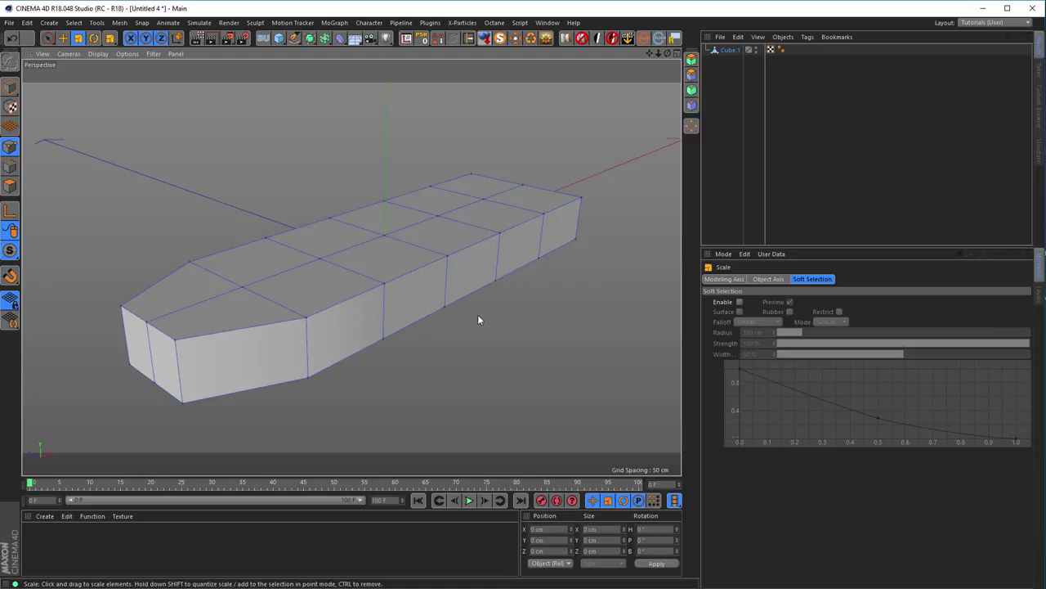
- Subdivide all polygons of the tapered block once
right_click(577, 291)
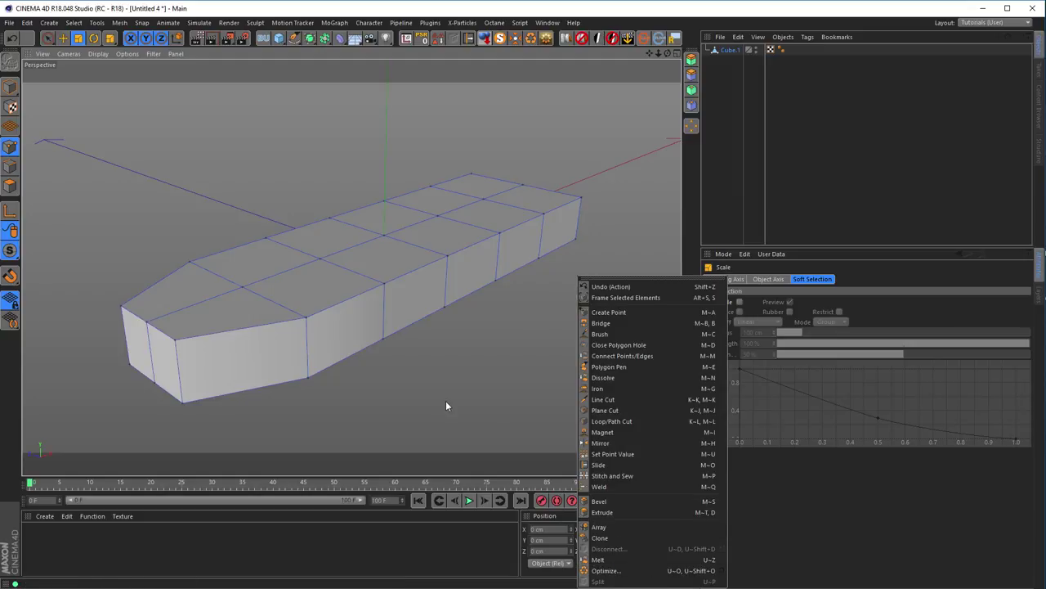
left_click(31, 196)
left_click(10, 186)
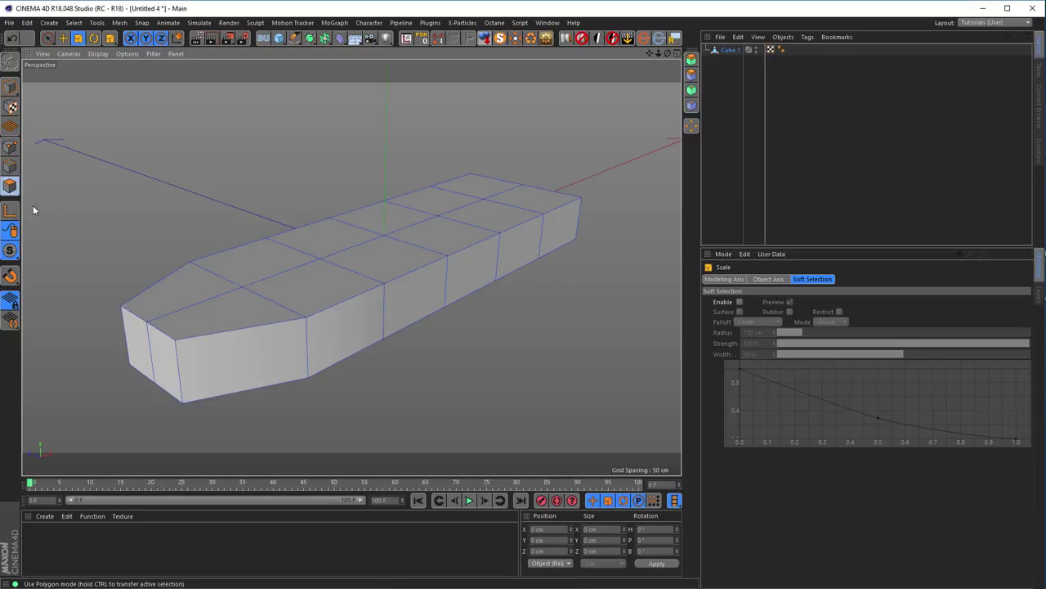
right_click(522, 344)
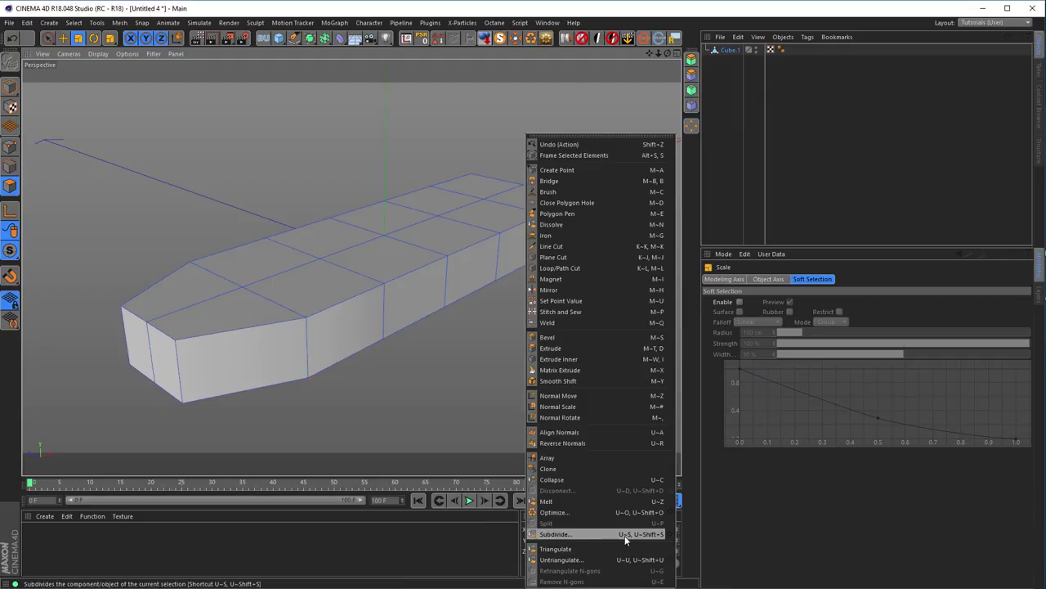
left_click(556, 534)
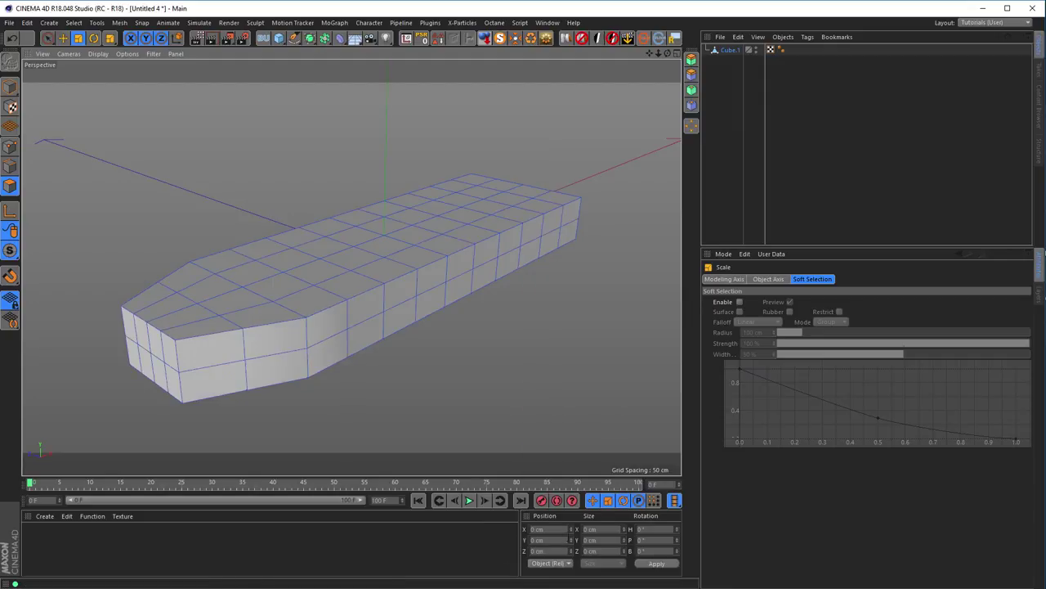
- Select the block's whole top surface with Phong Break Selection and inset it about 5.7 cm using Extrude Inner
left_click_drag(386, 351, 358, 270, "alt")
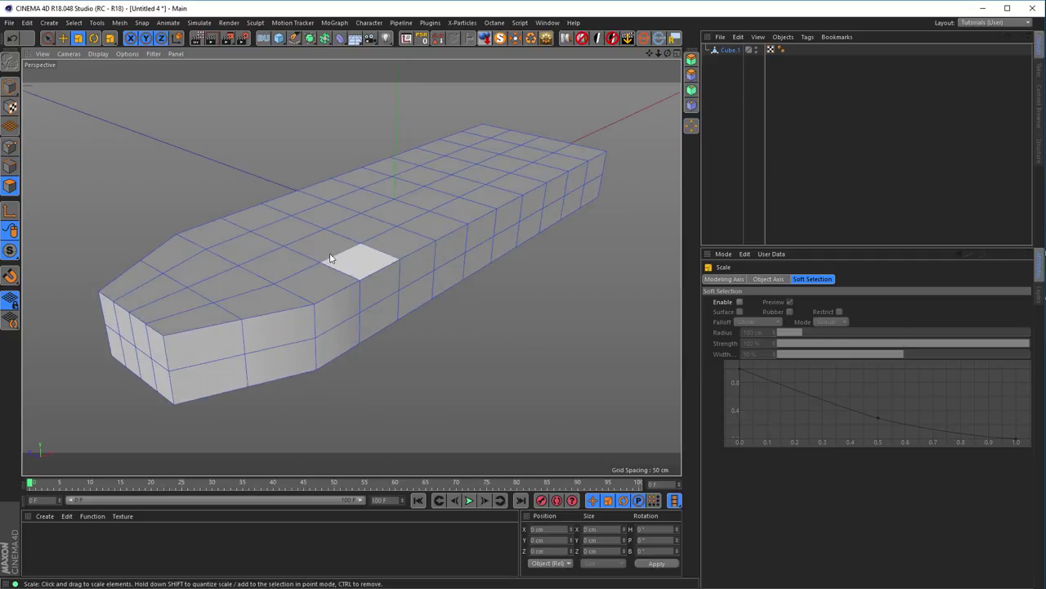
left_click(9, 187)
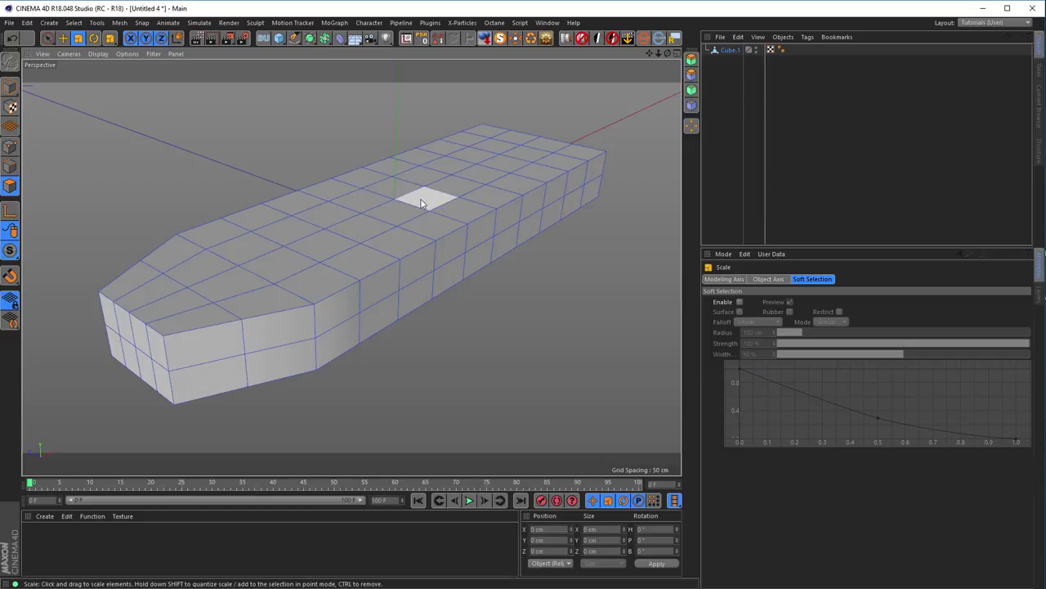
key("u")
key("n")
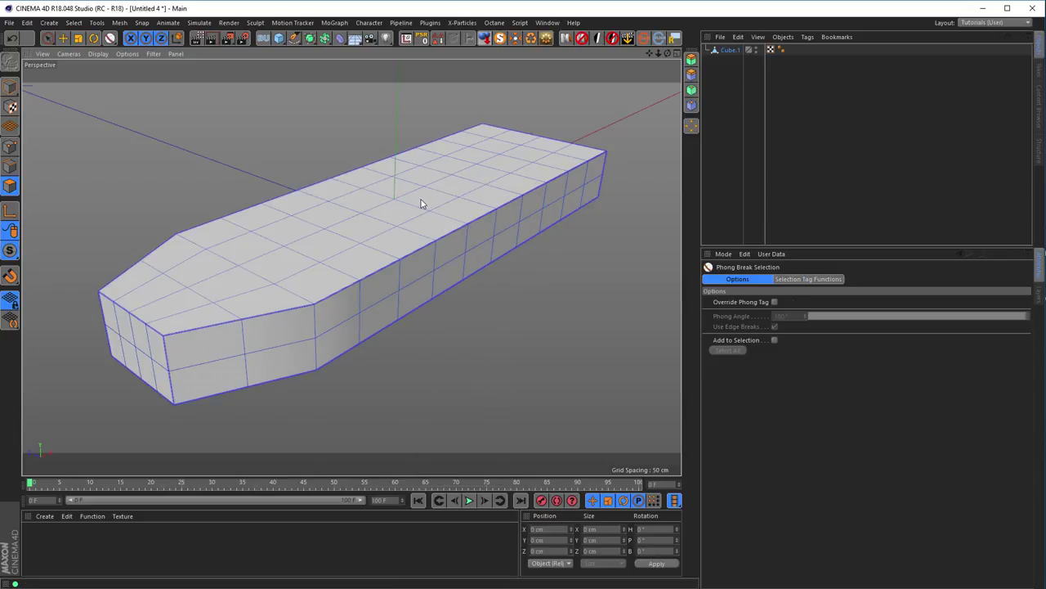
left_click(350, 234)
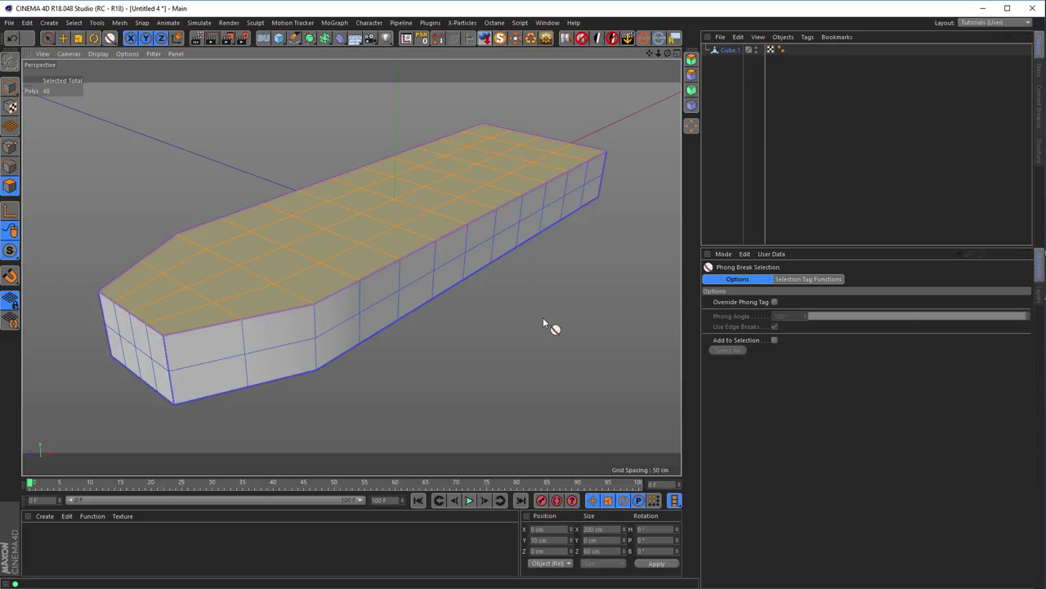
key("i")
left_click_drag(570, 294, 625, 294)
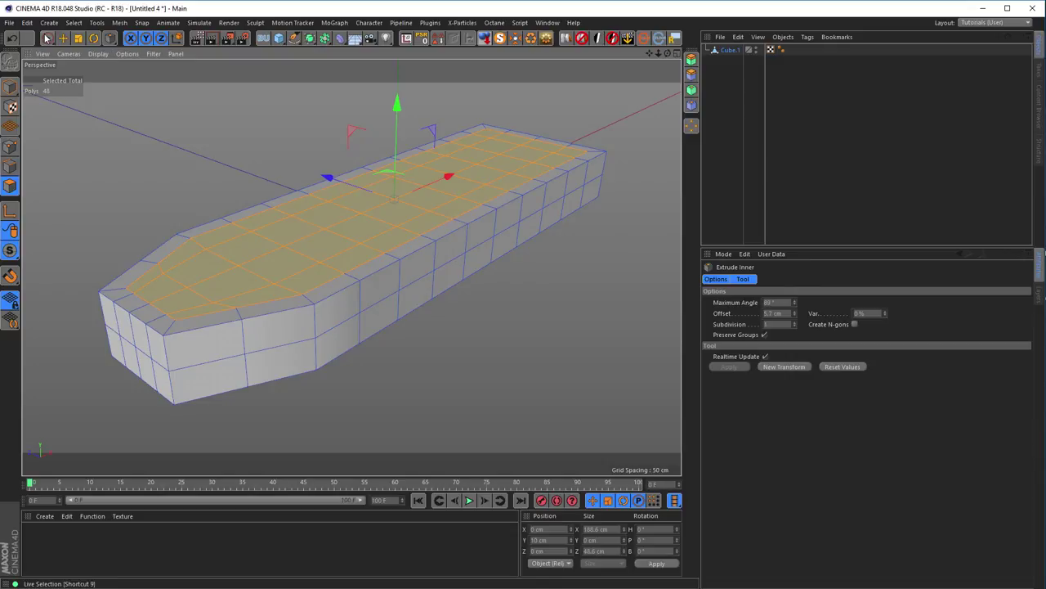
- Add a Hair object to the selected inset polygons on top of the block
left_click(199, 22)
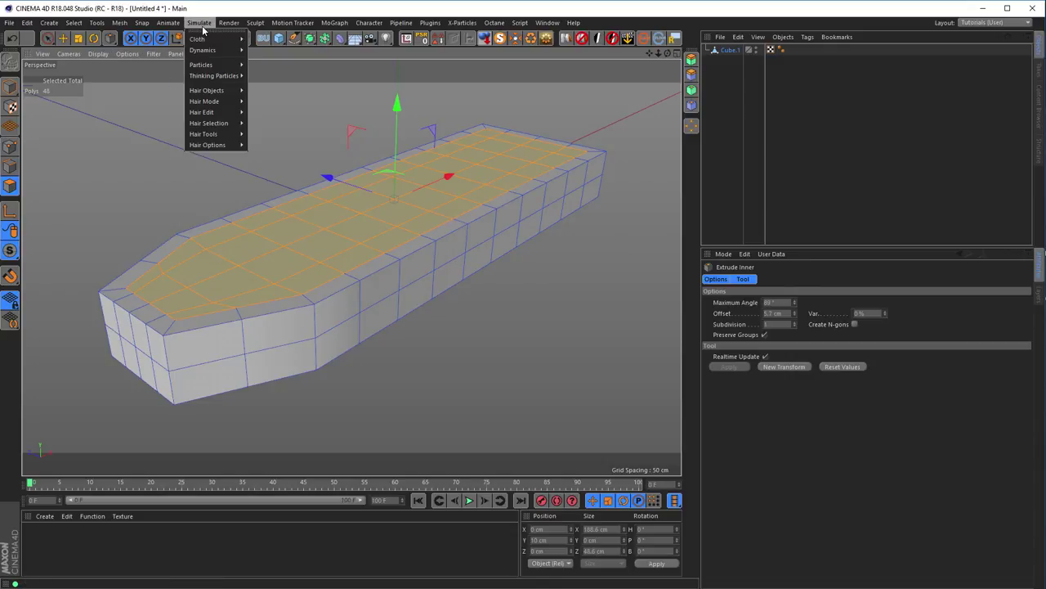
mouse_move(237, 93)
left_click(274, 93)
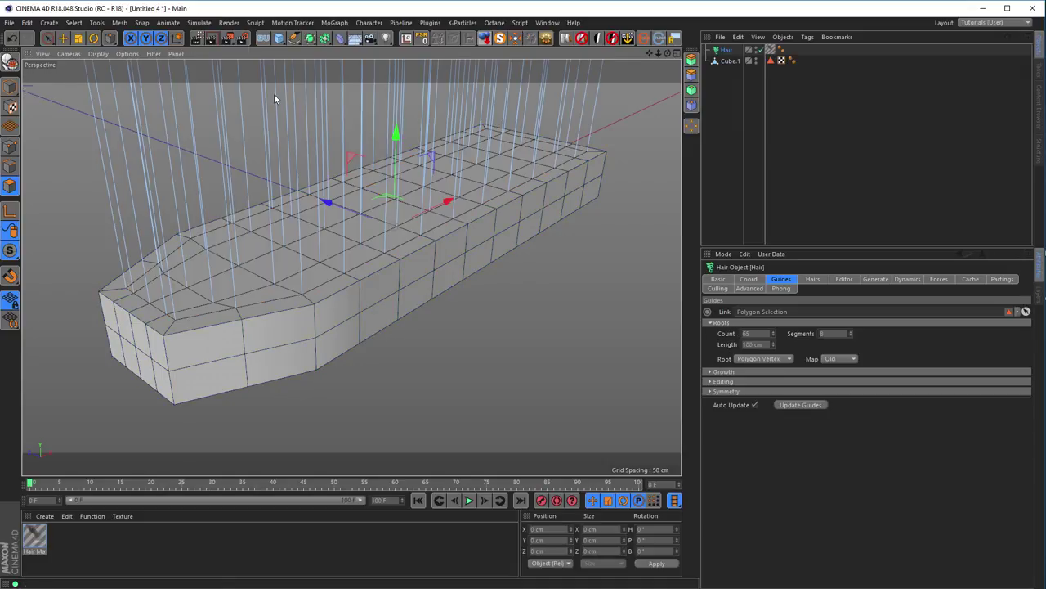
left_click_drag(327, 203, 285, 226, "alt")
scroll(323, 331, "up", 3)
left_click_drag(323, 331, 369, 328, "alt")
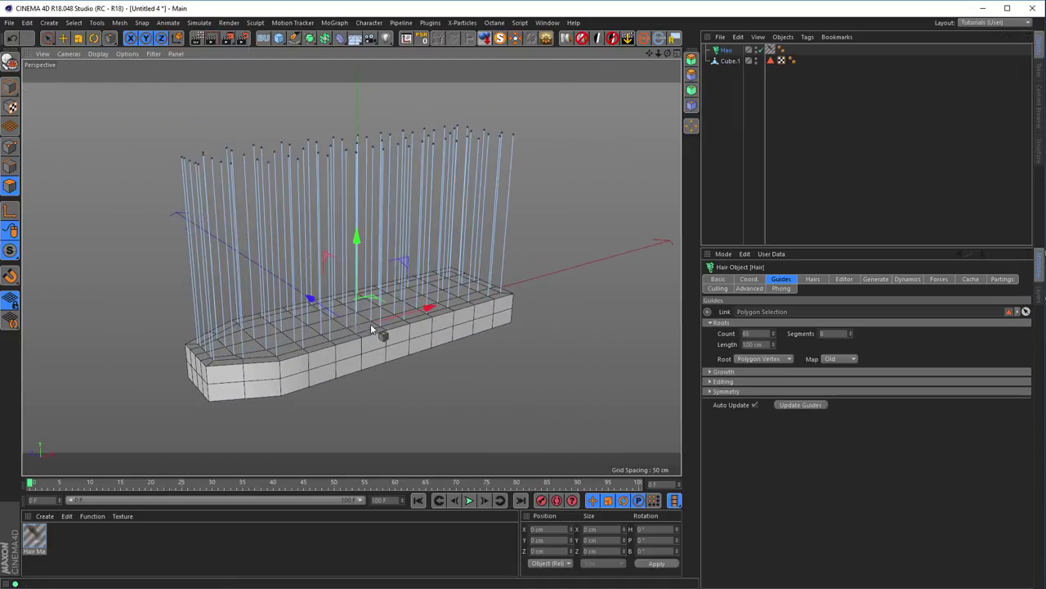
- Set the hair guides' length to 50 cm and their segments to 2
left_click(726, 51)
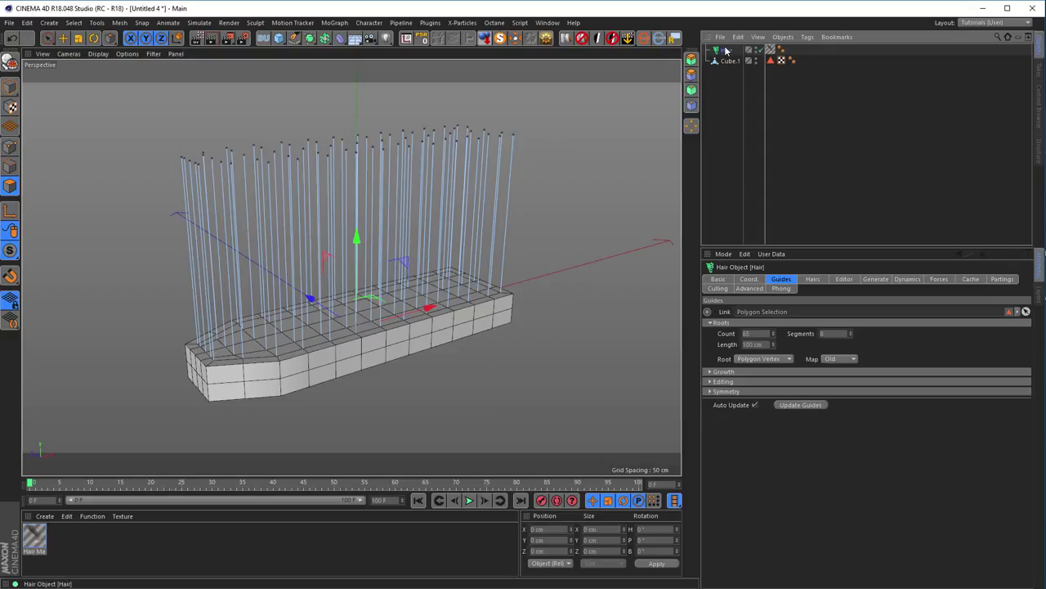
left_click(770, 345)
type("50")
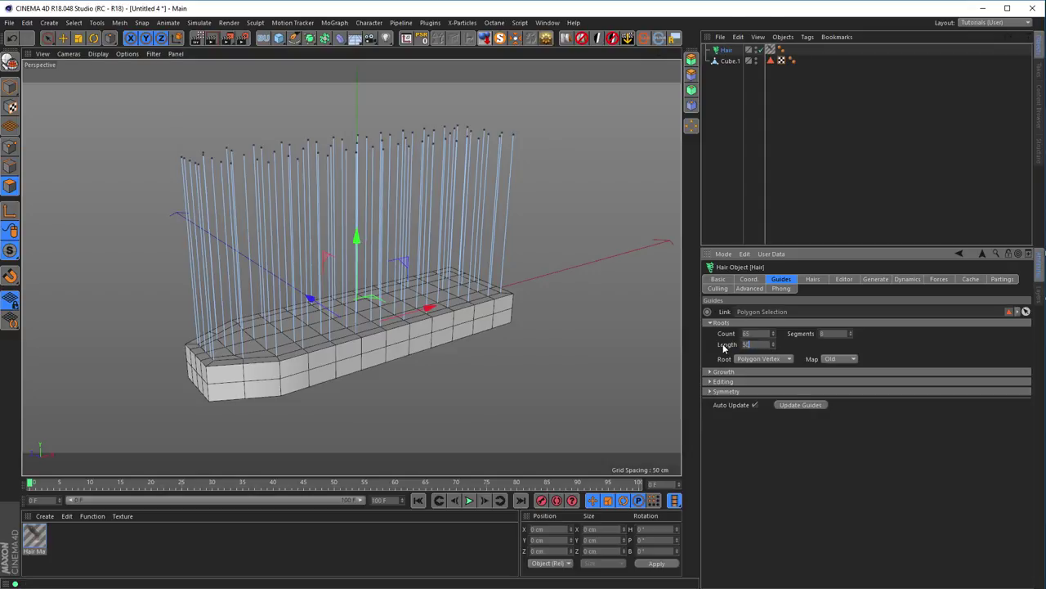
key("Return")
left_click(823, 333)
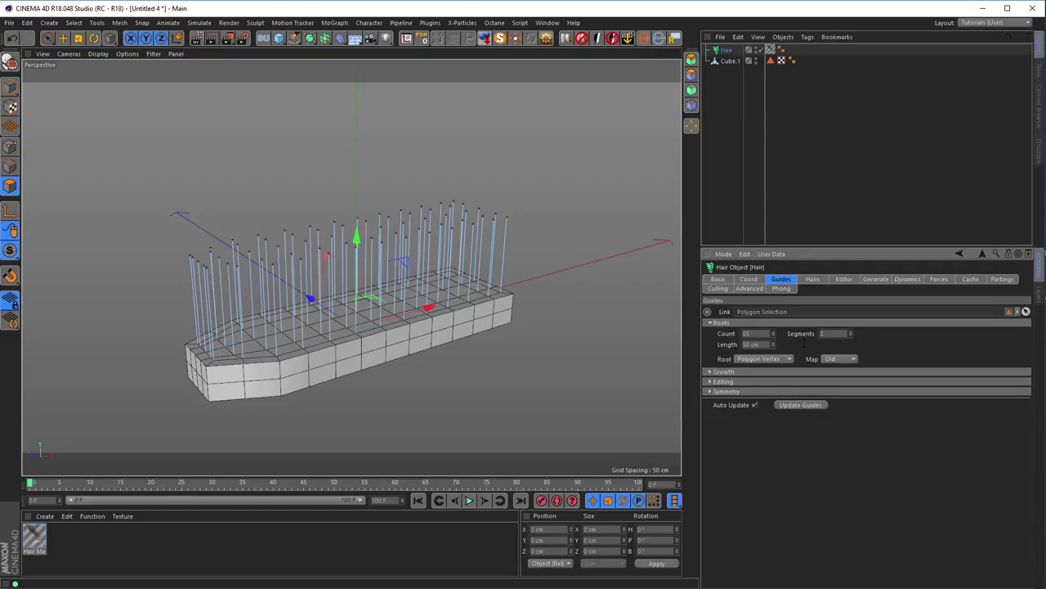
type("2")
key("Return")
- Set the hairs' root mode to As Guides and disable the hair dynamics
left_click(814, 280)
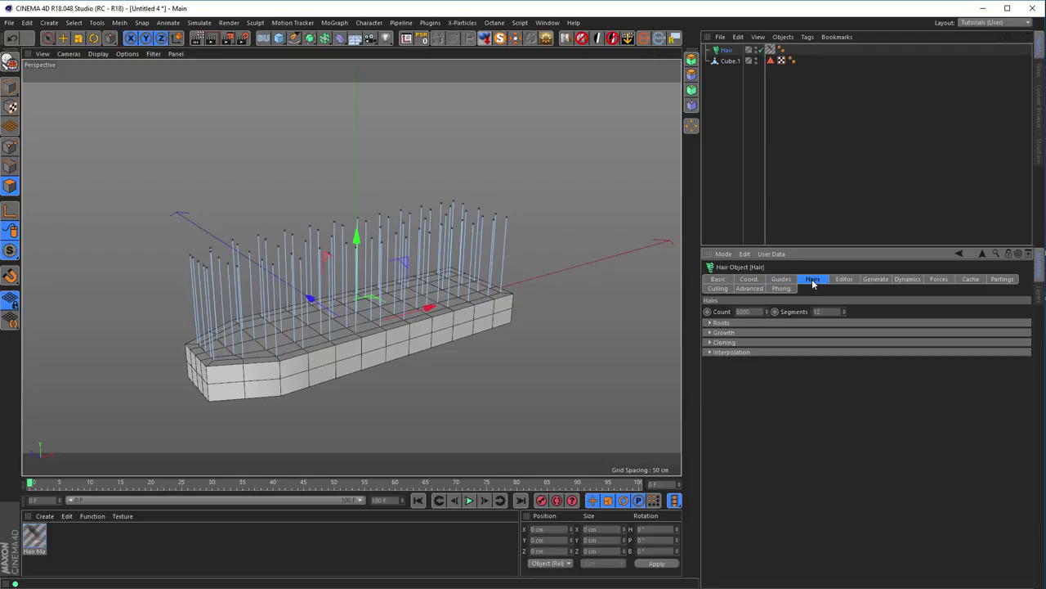
left_click(750, 322)
left_click(763, 332)
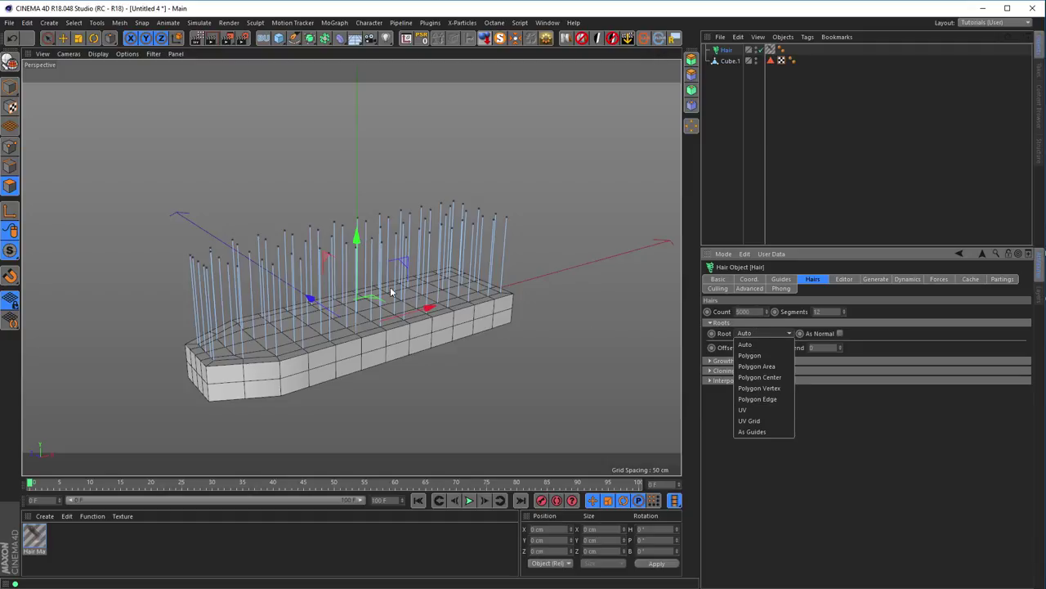
left_click(752, 430)
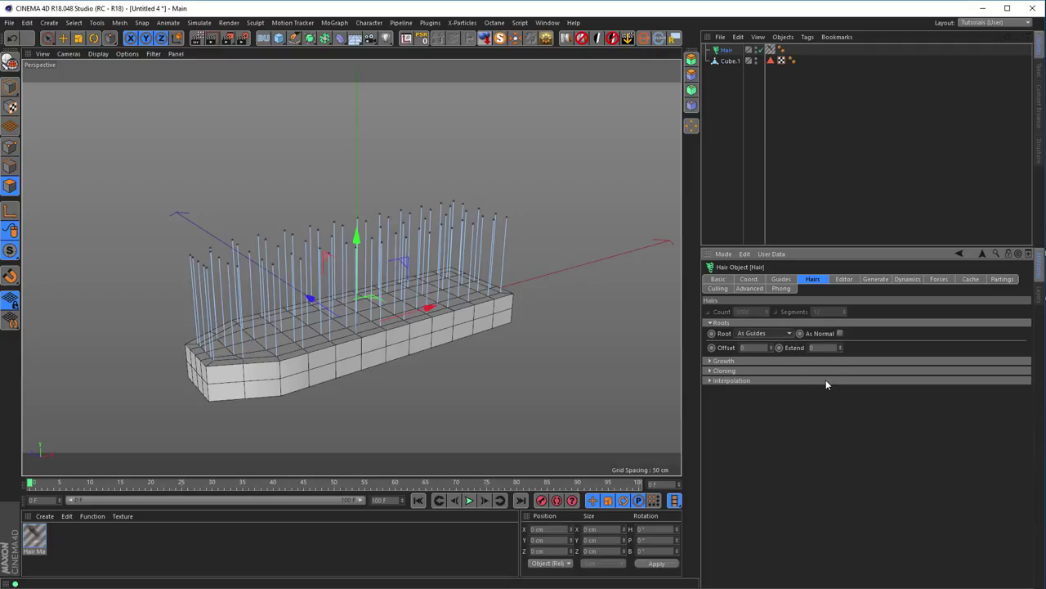
left_click(910, 279)
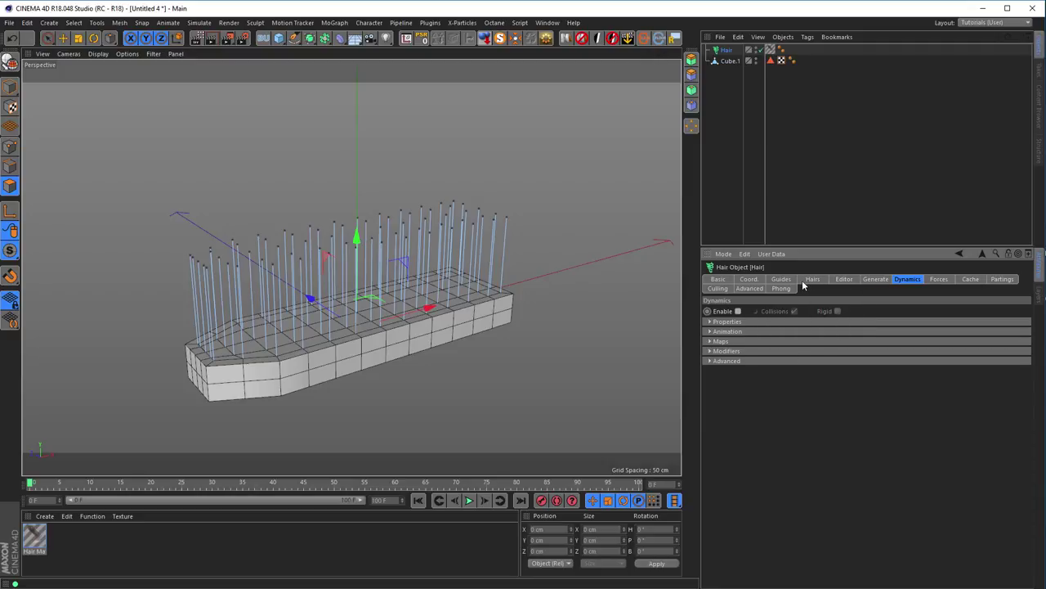
- Set the hair guides' root to Polygon Area and re-root the guides across the block's inset top
left_click_drag(229, 350, 218, 356, "alt")
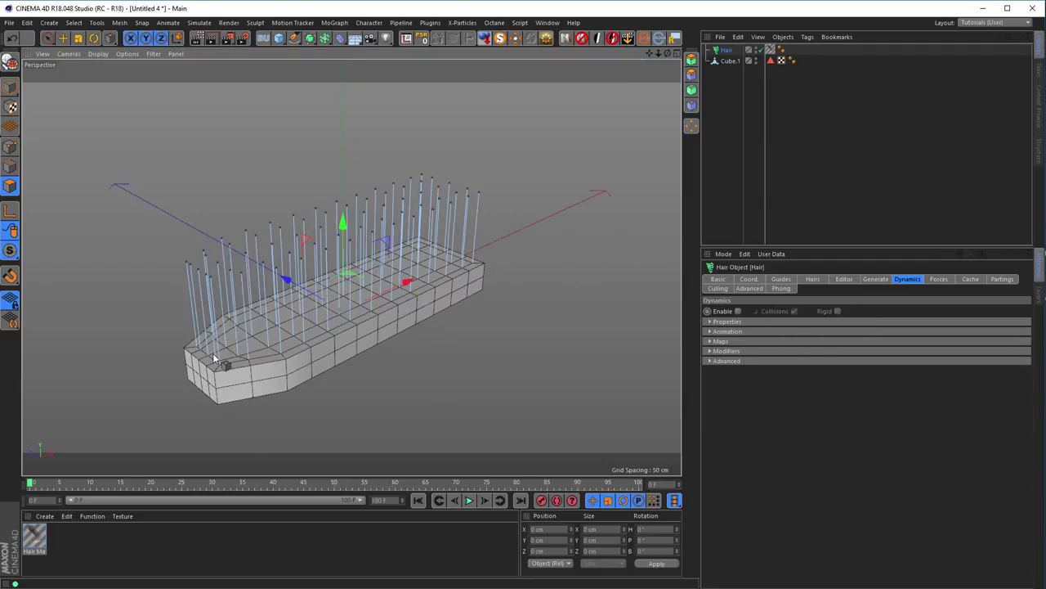
right_click_drag(217, 356, 293, 355, "alt")
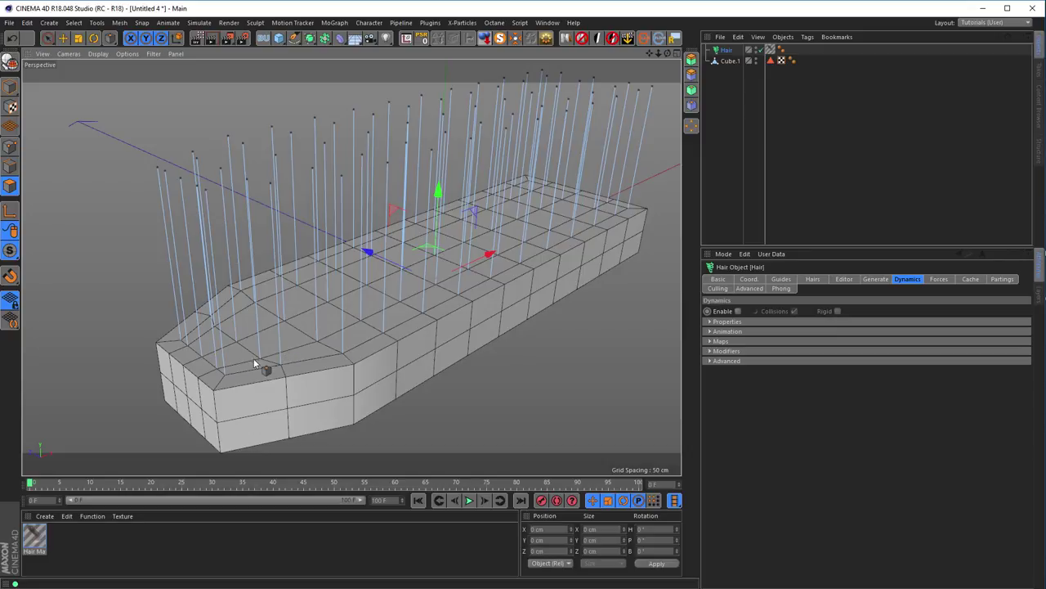
left_click(789, 280)
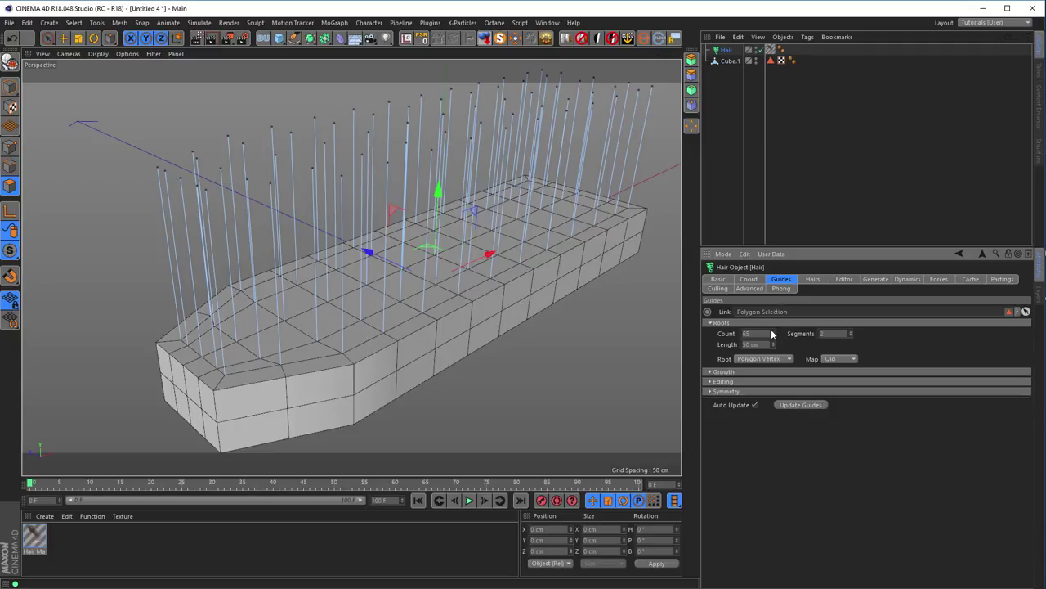
left_click(764, 359)
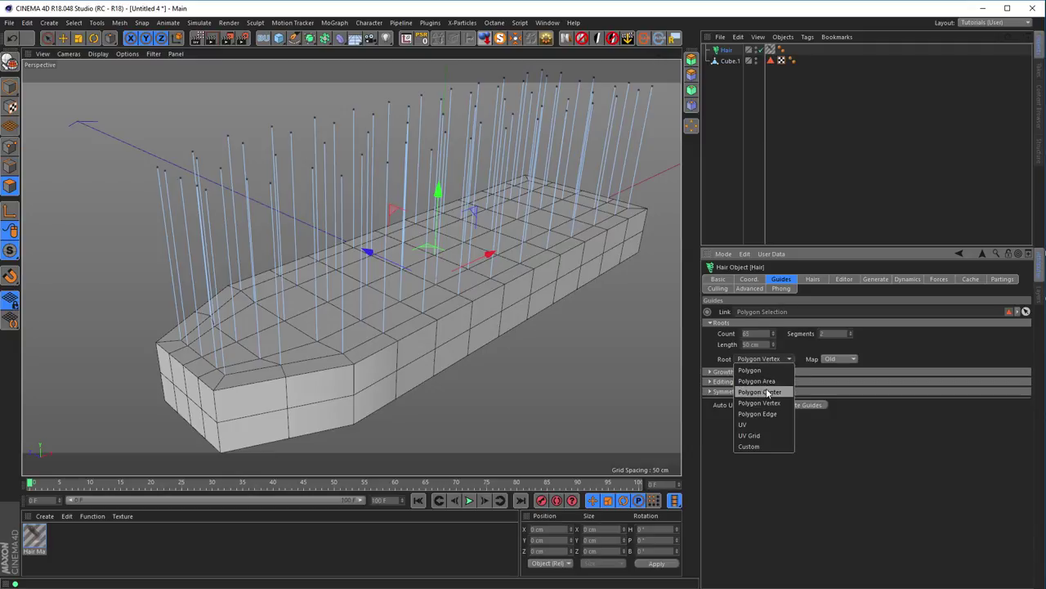
left_click(772, 386)
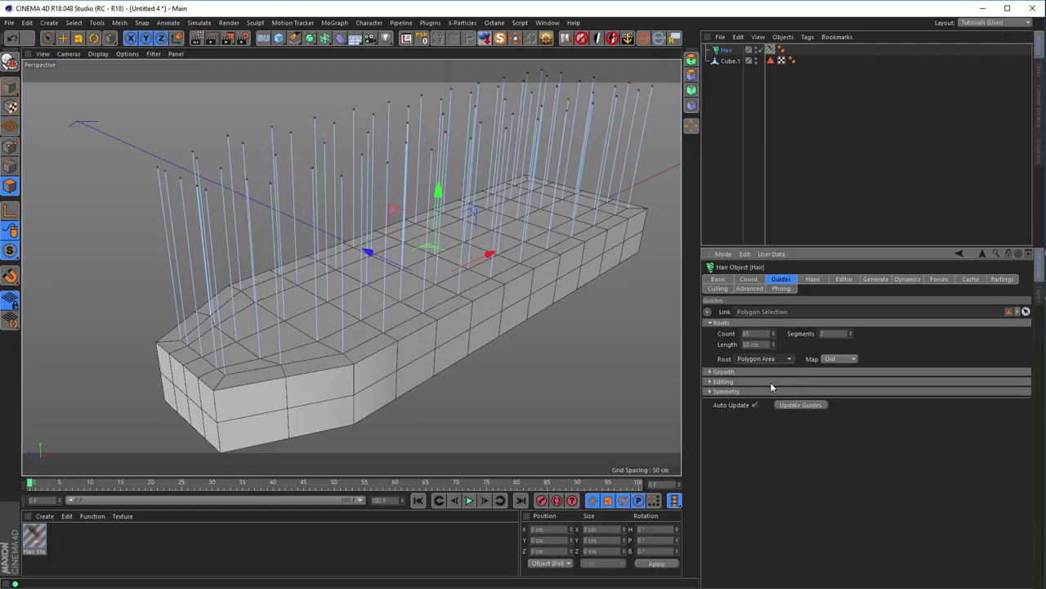
scroll(384, 286, "down", 2)
left_click_drag(360, 295, 341, 306, "alt")
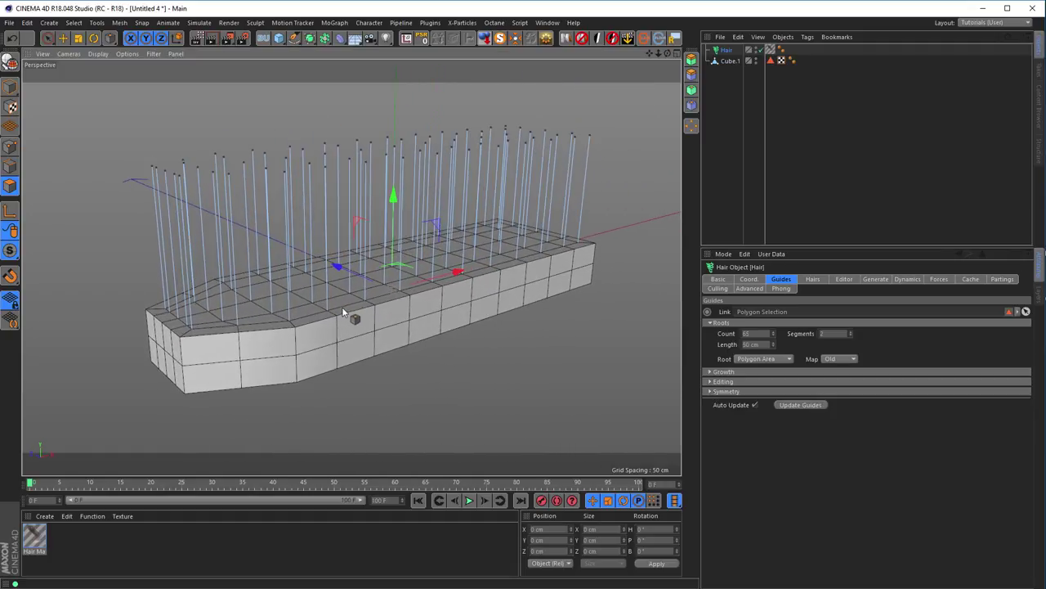
left_click(730, 381)
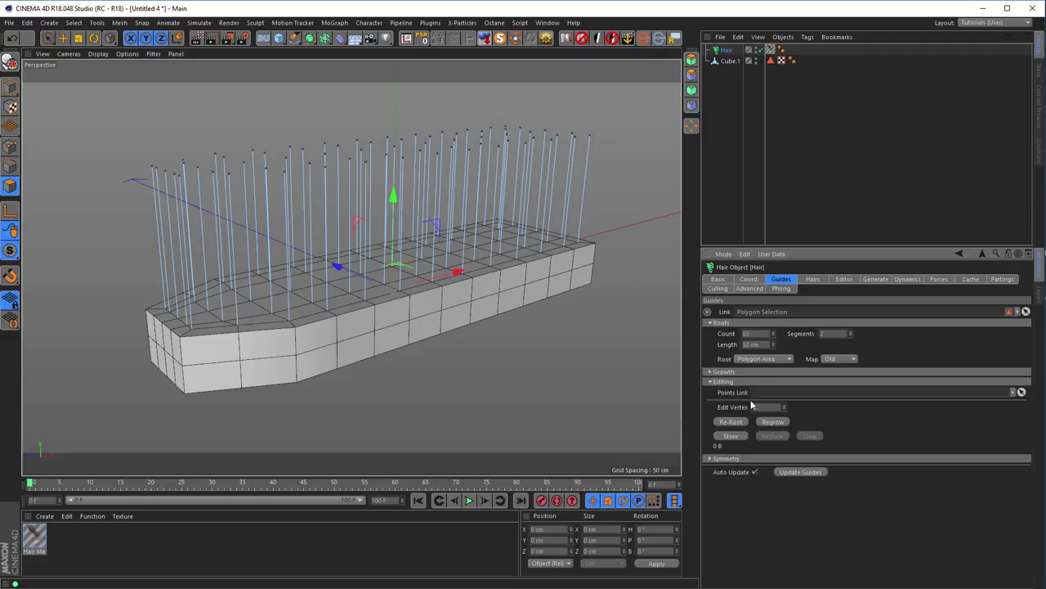
left_click(730, 422)
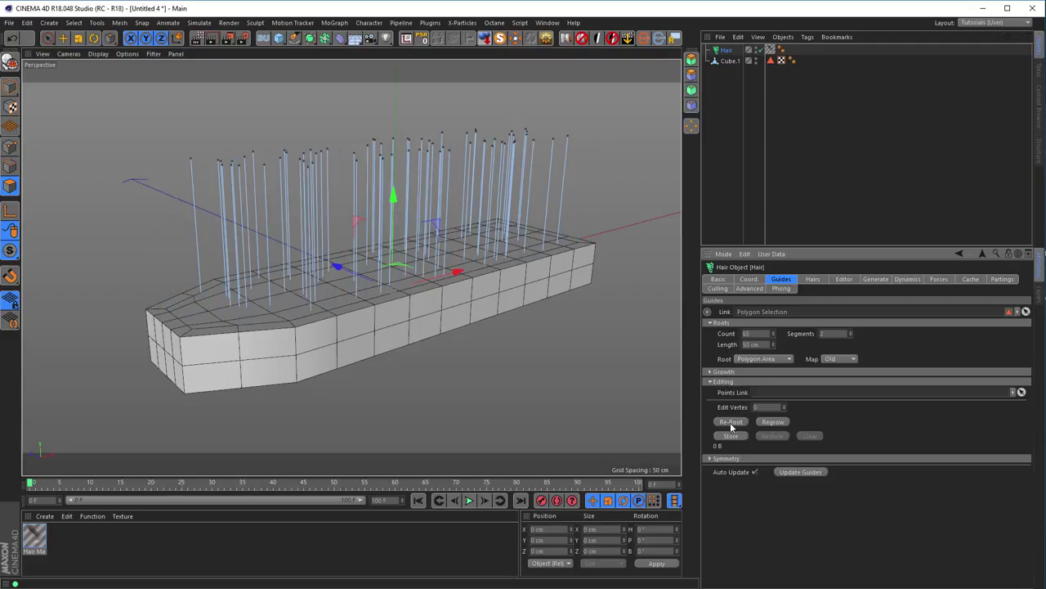
left_click_drag(351, 251, 351, 242, "alt")
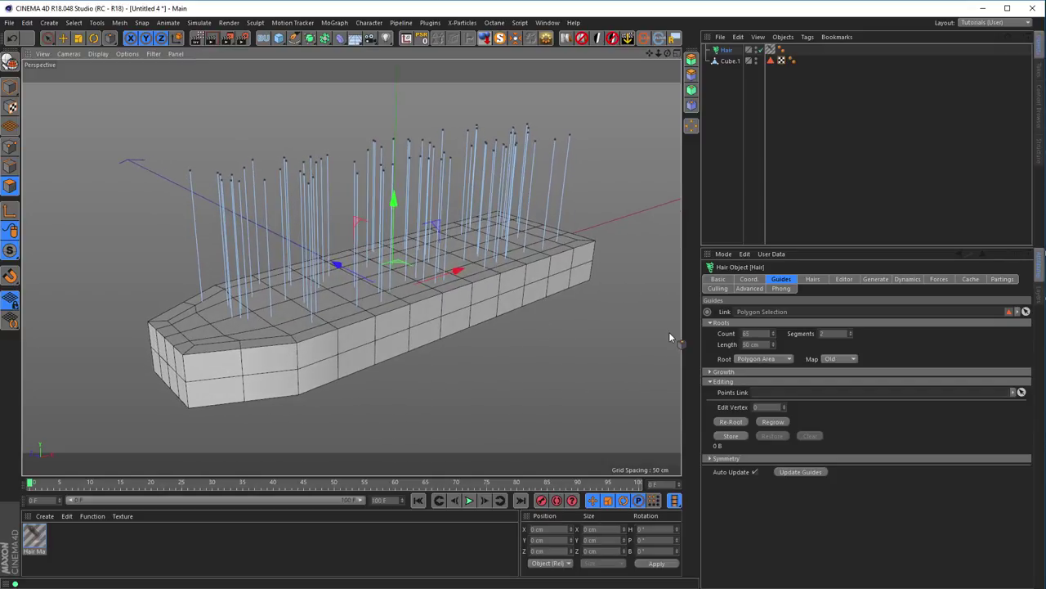
- Set the hair guides' count to 500
double_click(756, 334)
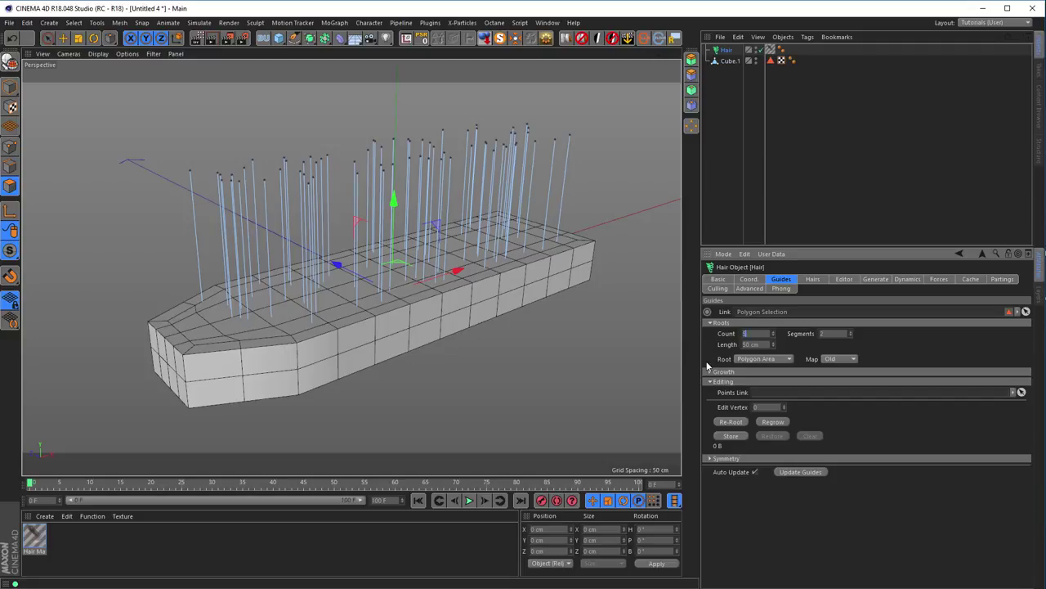
type("500")
key("Return")
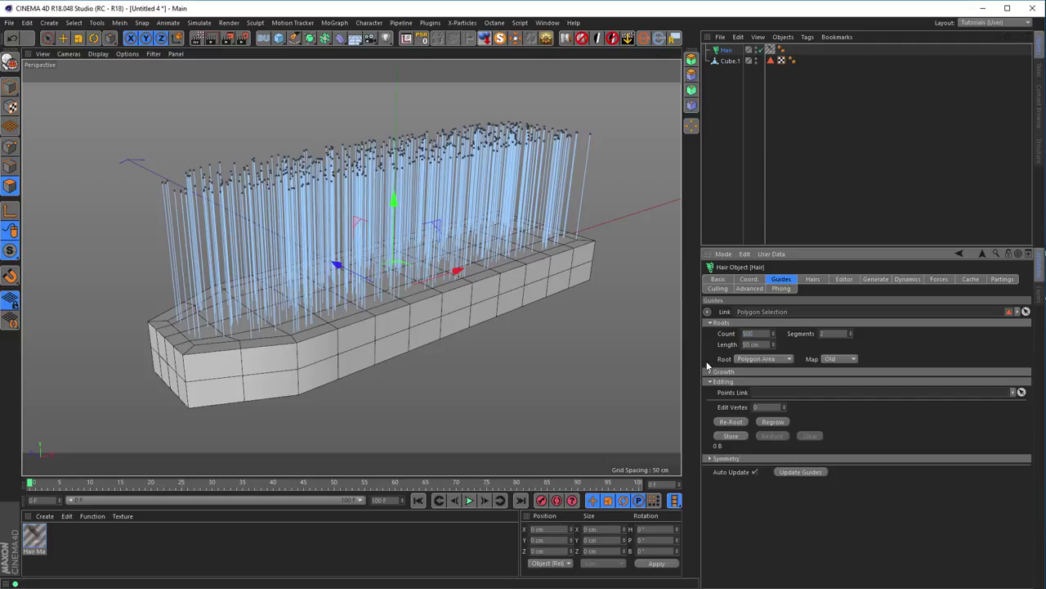
left_click_drag(542, 267, 561, 253, "alt")
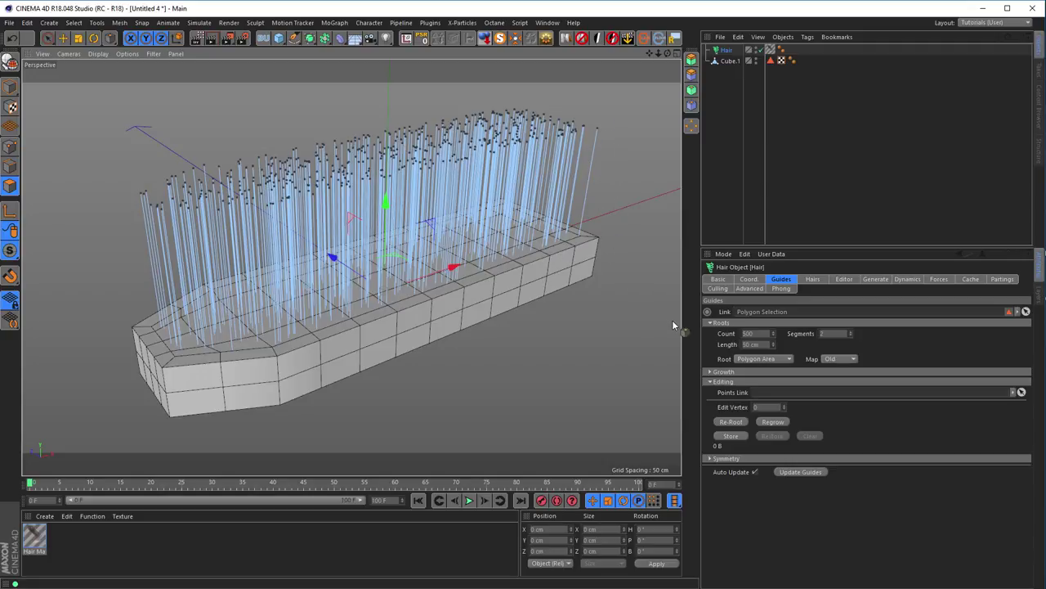
- Set the Hair object's generate type to Circle so the hairs become tube geometry
left_click(872, 280)
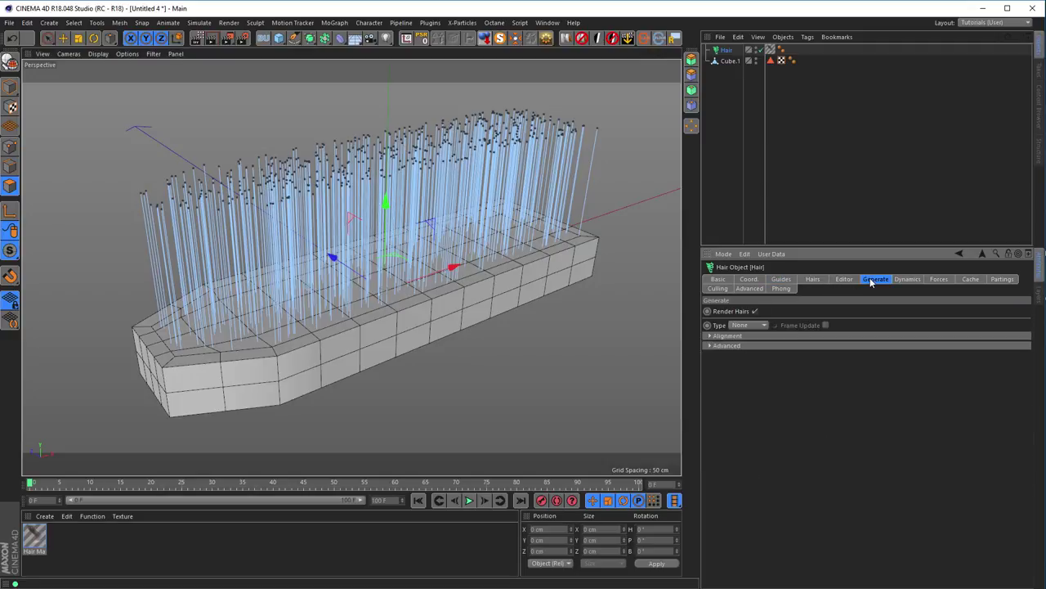
left_click(748, 326)
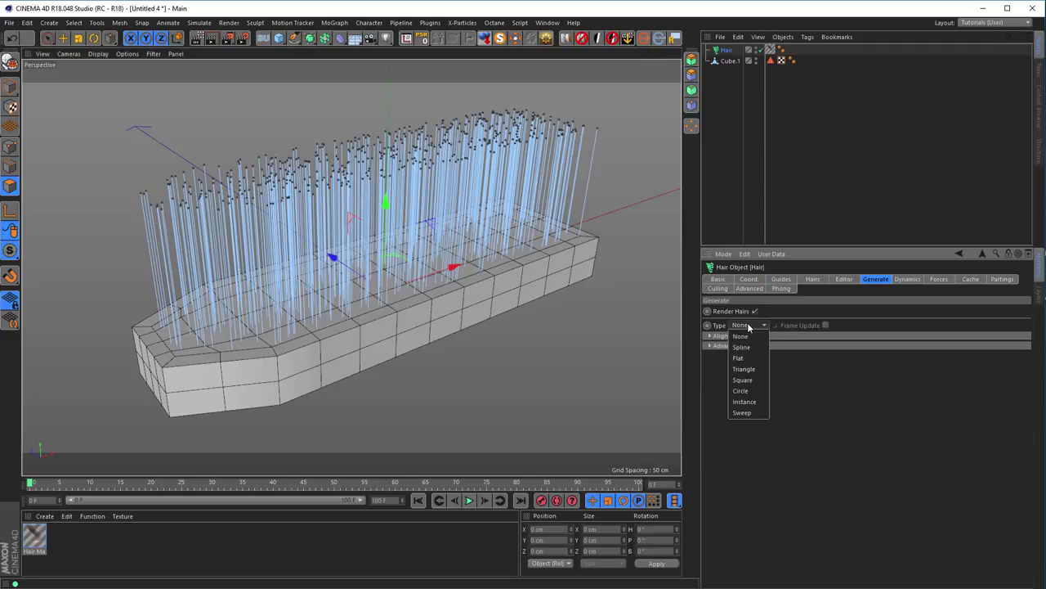
left_click(740, 390)
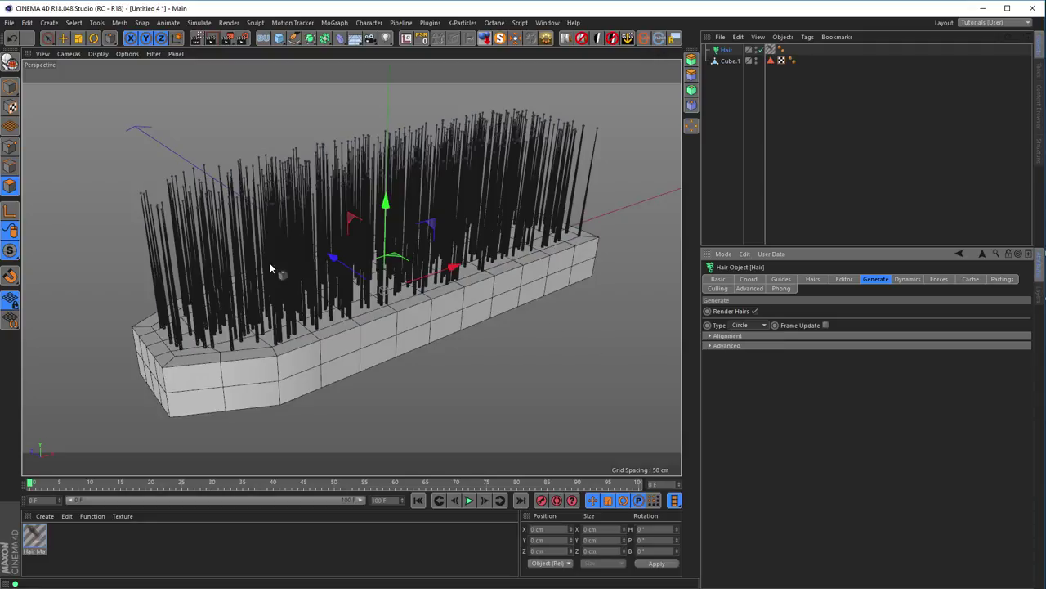
- Examine the generated bristles up close for how their thickness runs from root to tip
scroll(304, 267, "up", 2)
scroll(303, 262, "up", 5)
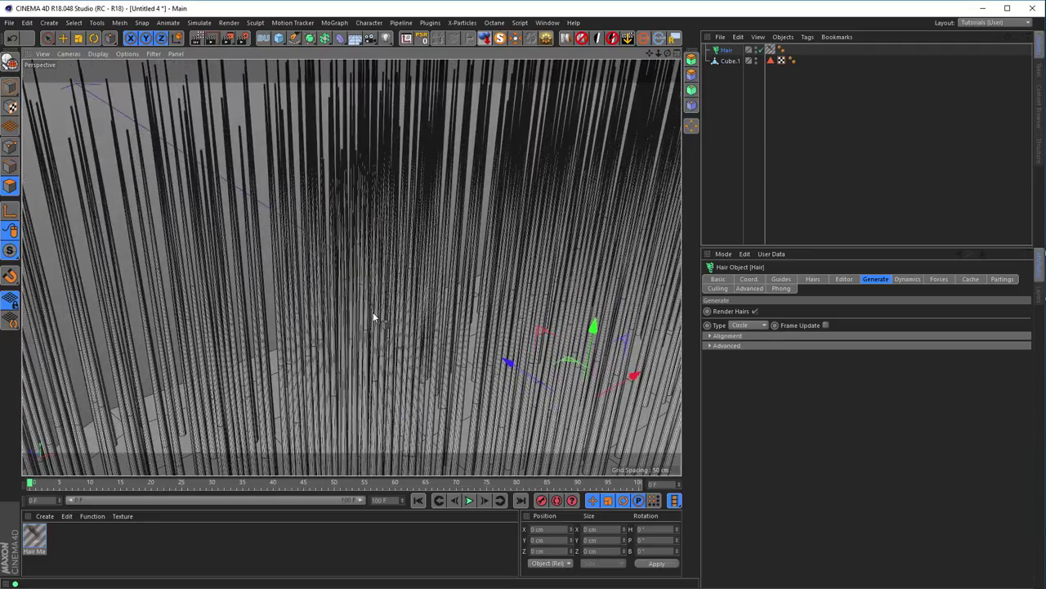
right_click_drag(373, 314, 336, 319, "alt")
middle_click_drag(336, 319, 371, 212, "alt")
right_click_drag(371, 212, 348, 224, "alt")
right_click_drag(335, 329, 237, 329, "alt")
scroll(331, 321, "up", 4)
middle_click_drag(355, 167, 334, 239, "alt")
left_click_drag(402, 170, 341, 170, "alt")
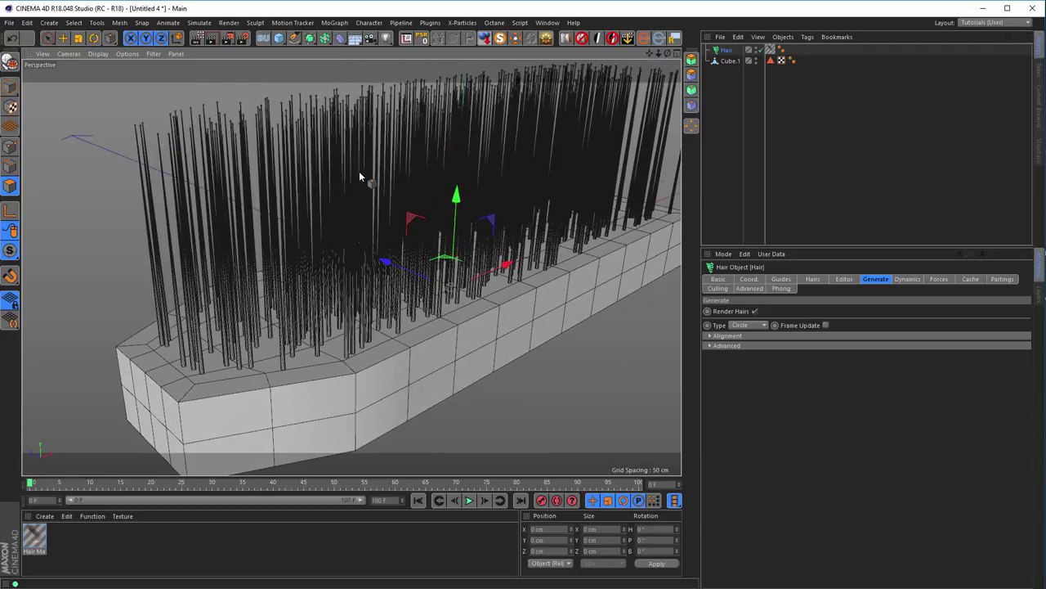
- Set the tip thickness in the Hair material to 1 cm and close the material editor
double_click(41, 538)
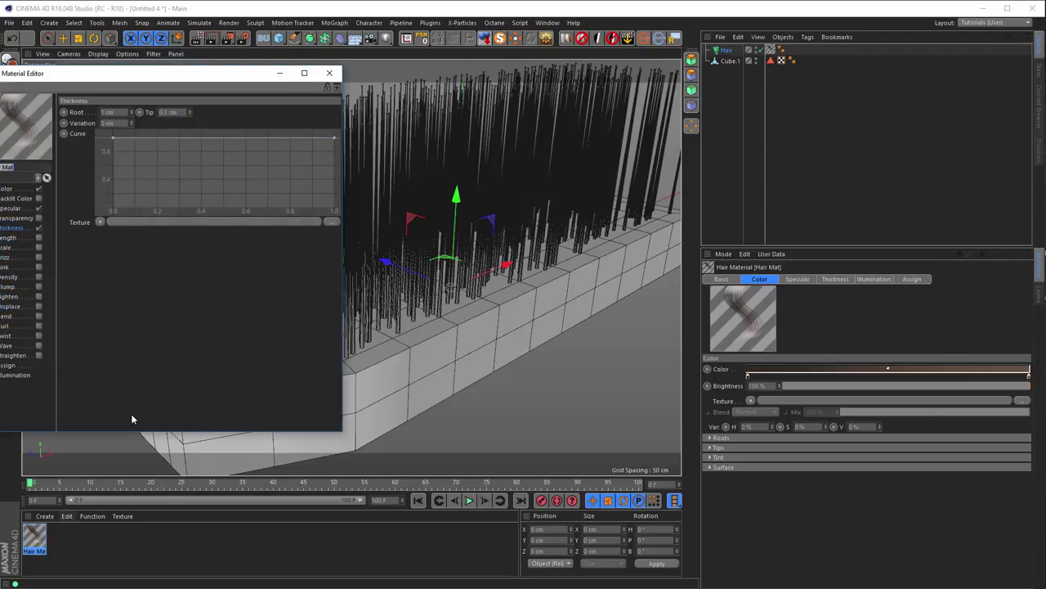
left_click_drag(164, 71, 777, 129)
left_click(651, 279)
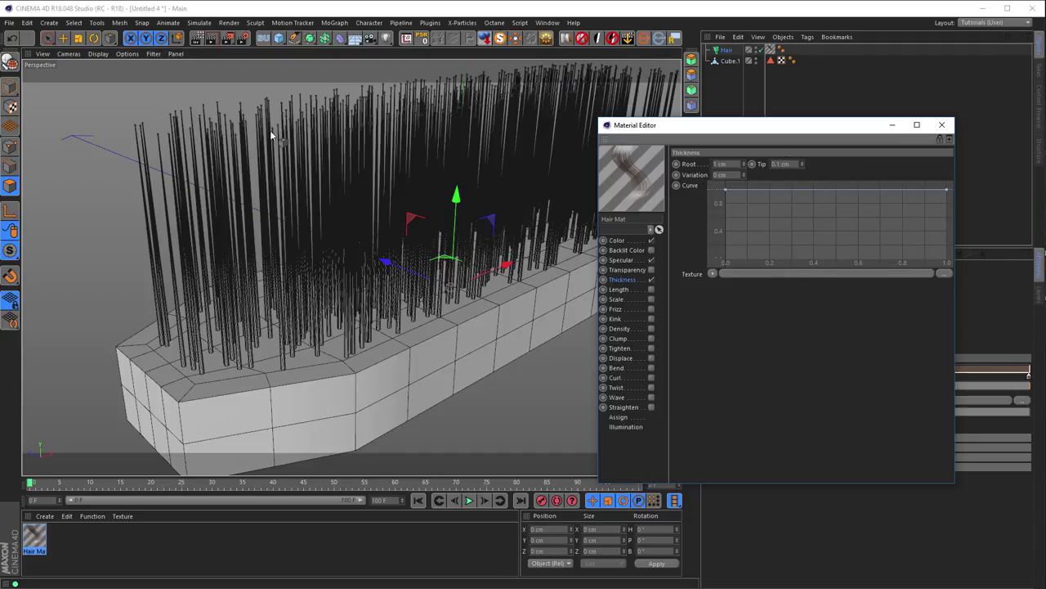
left_click_drag(791, 165, 754, 197)
type("1")
key("Return")
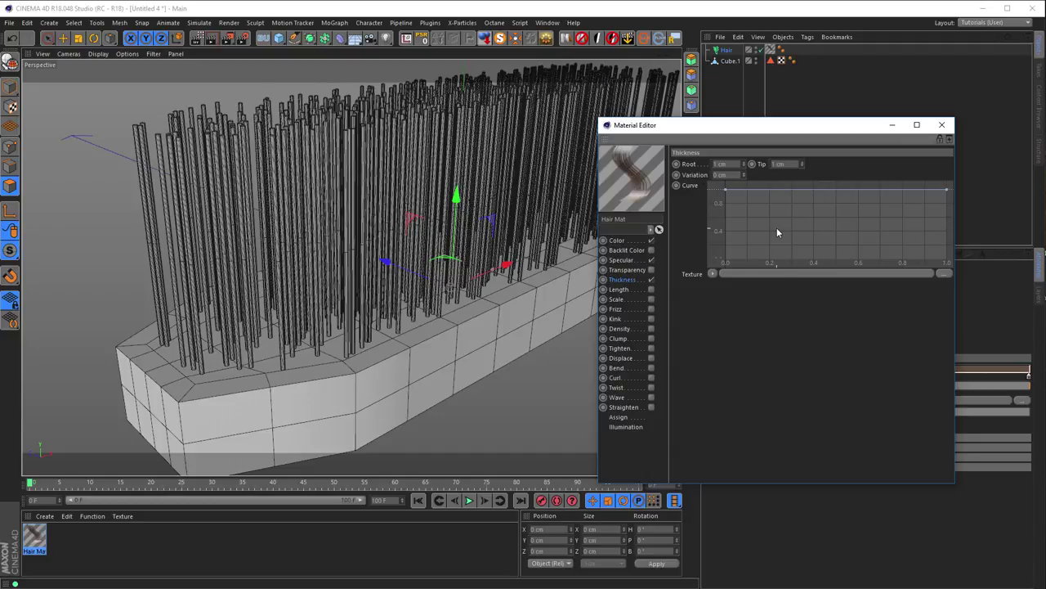
left_click_drag(327, 131, 368, 147, "alt")
right_click_drag(368, 148, 448, 149, "alt")
left_click_drag(326, 184, 358, 189, "alt")
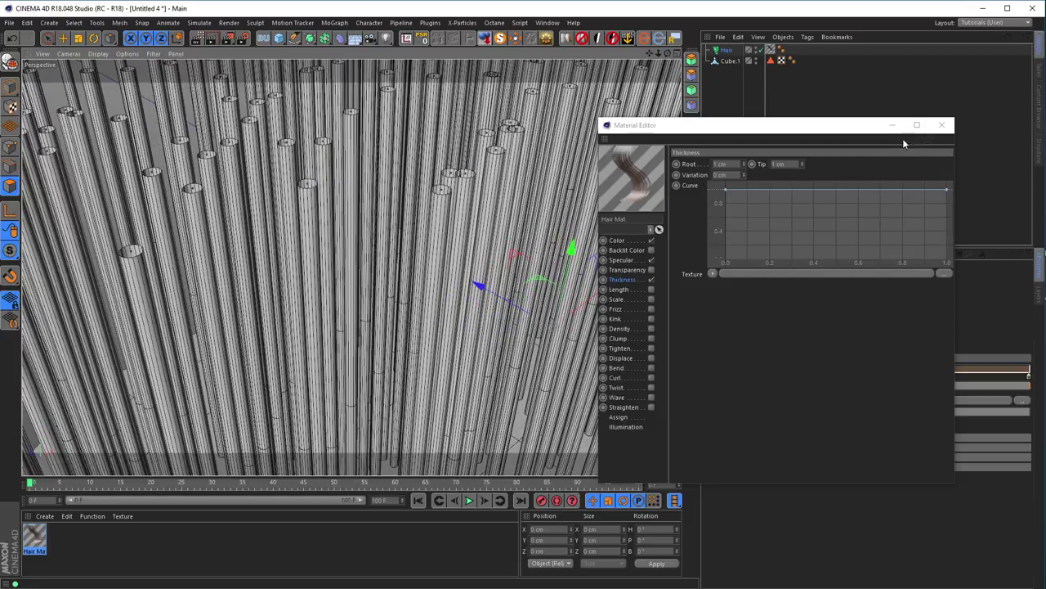
left_click(942, 126)
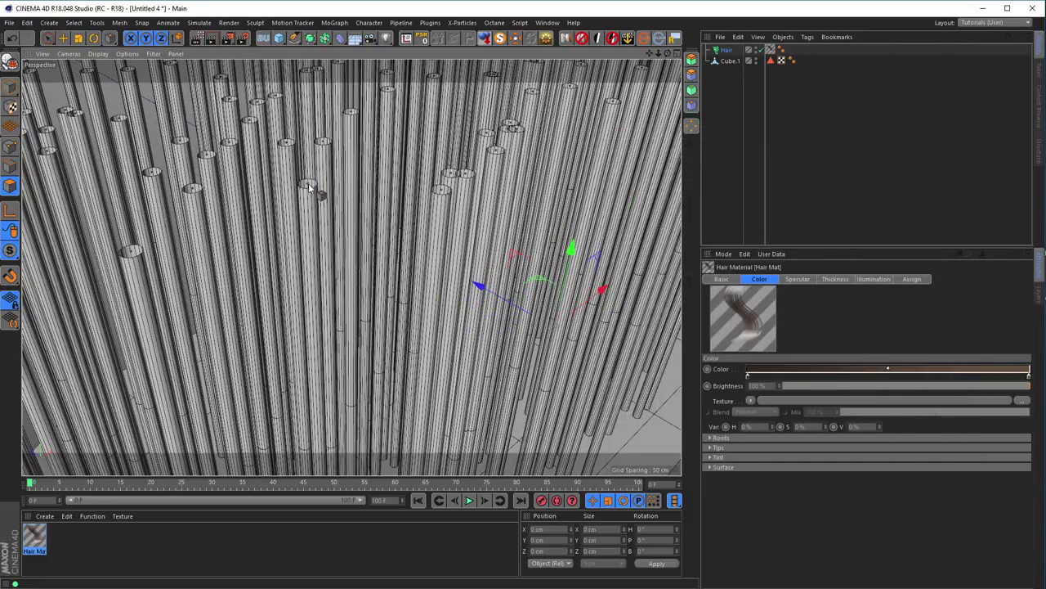
- Enable End Cap in the Hair object's advanced generation settings to close the bristle tips
left_click(726, 50)
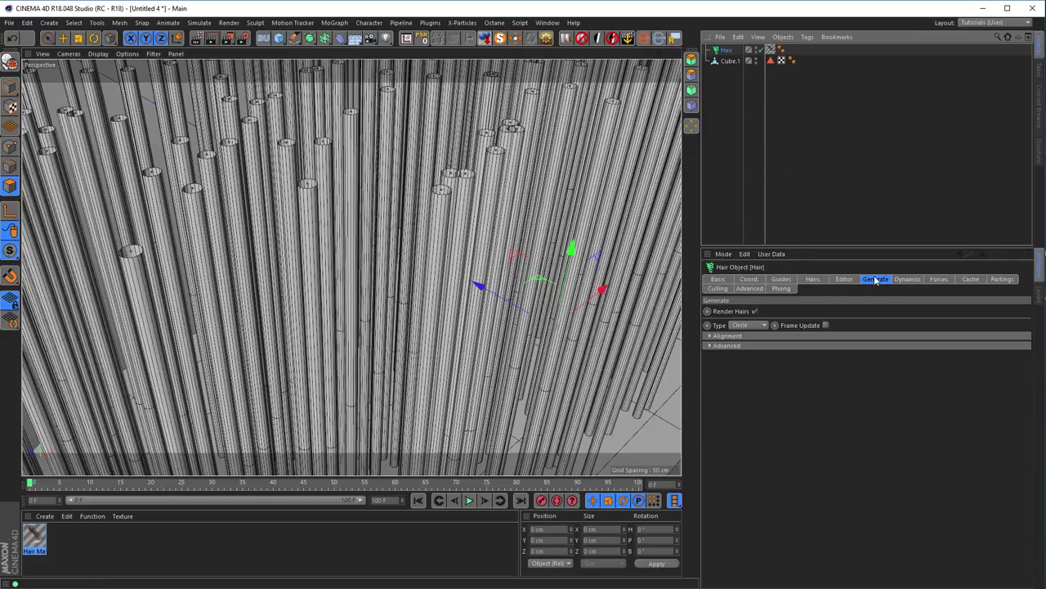
left_click(762, 346)
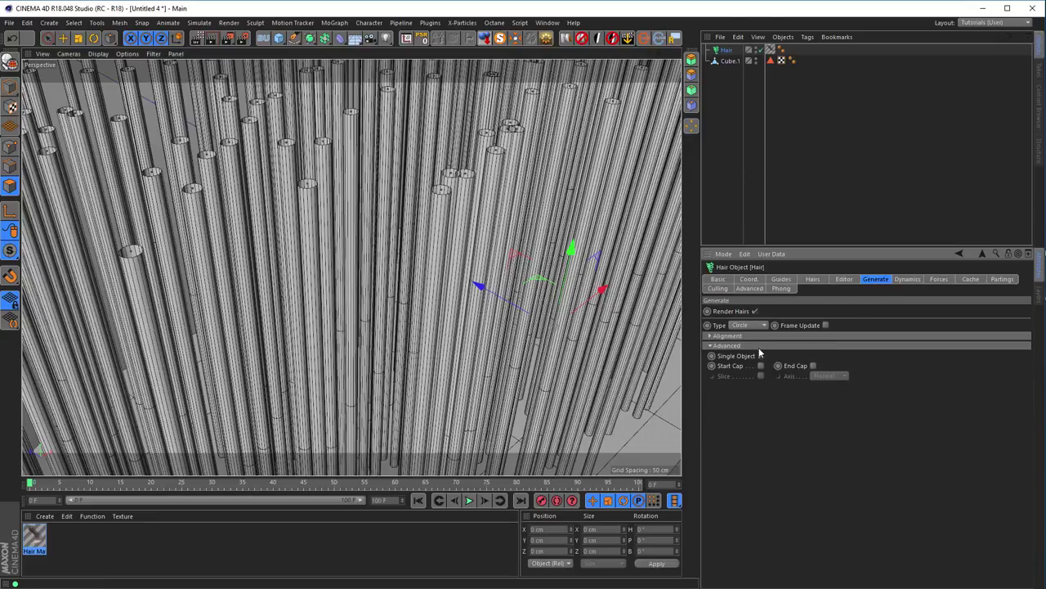
left_click(814, 365)
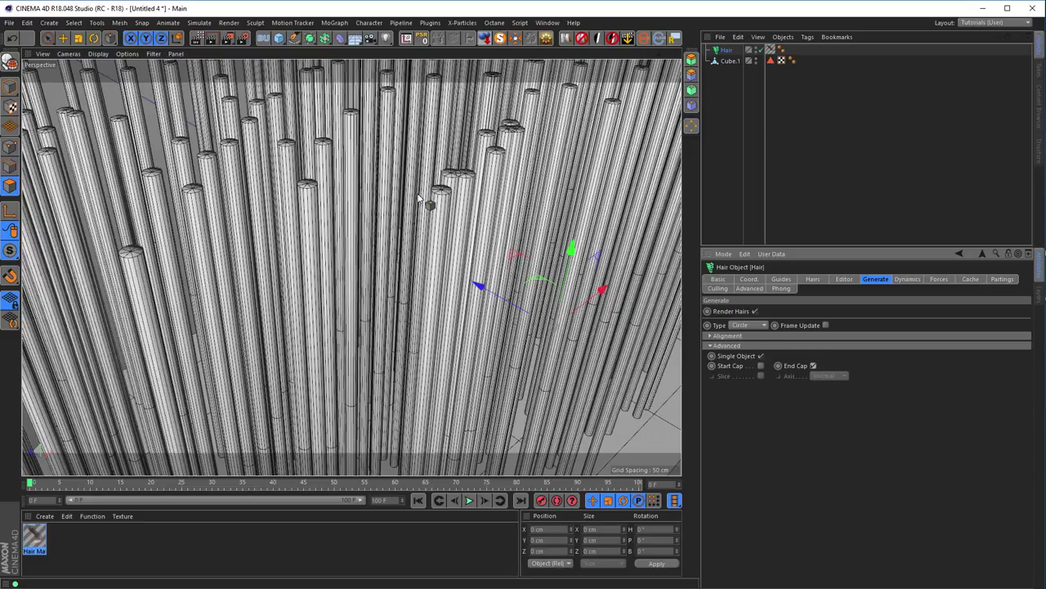
scroll(425, 203, "up", 8)
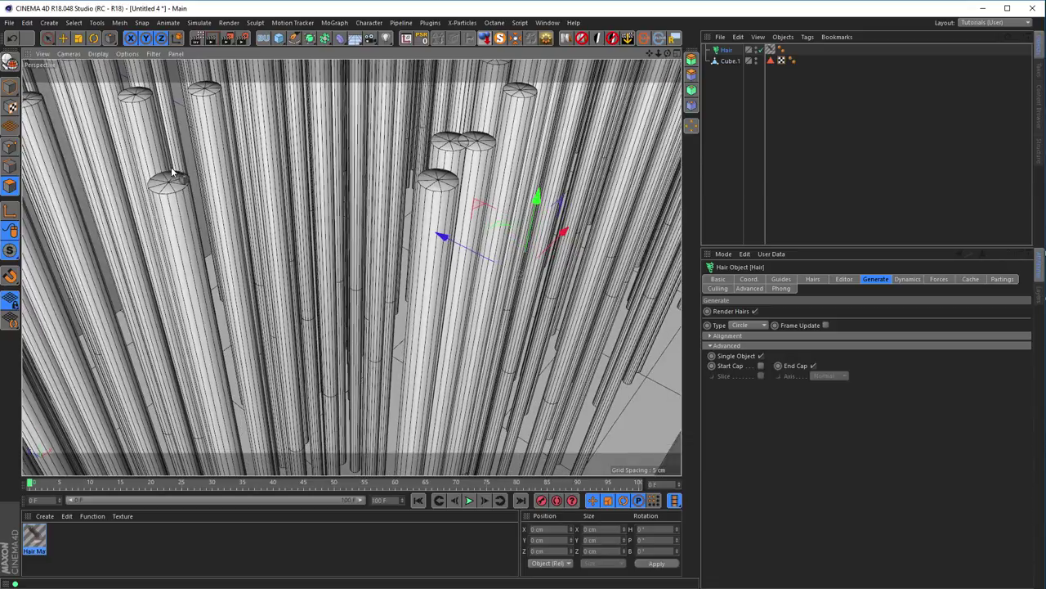
- Lower the Phong angle in the block's Phong tag
left_click(791, 60)
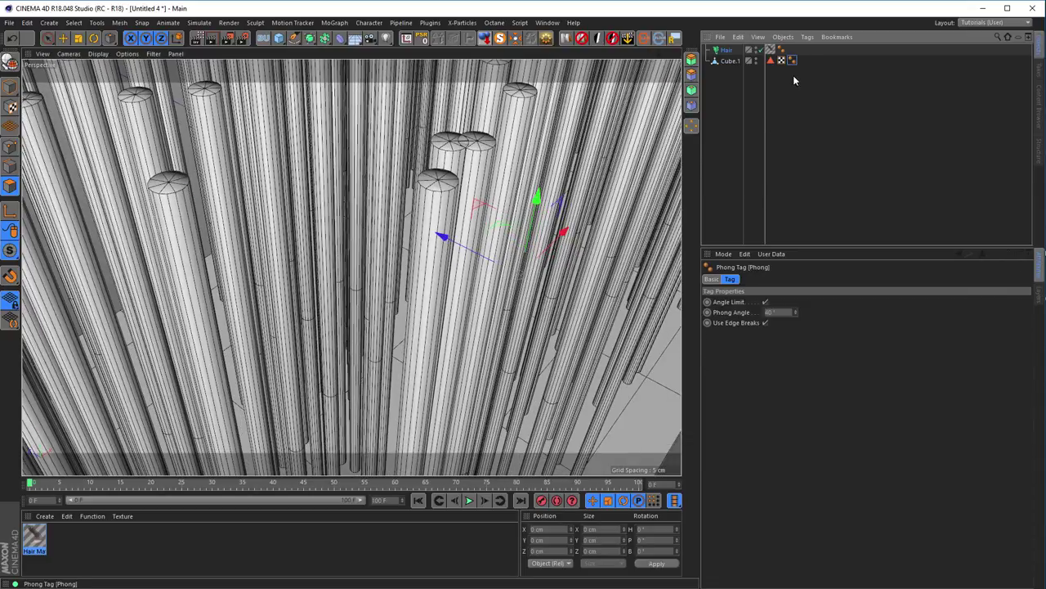
left_click(795, 314)
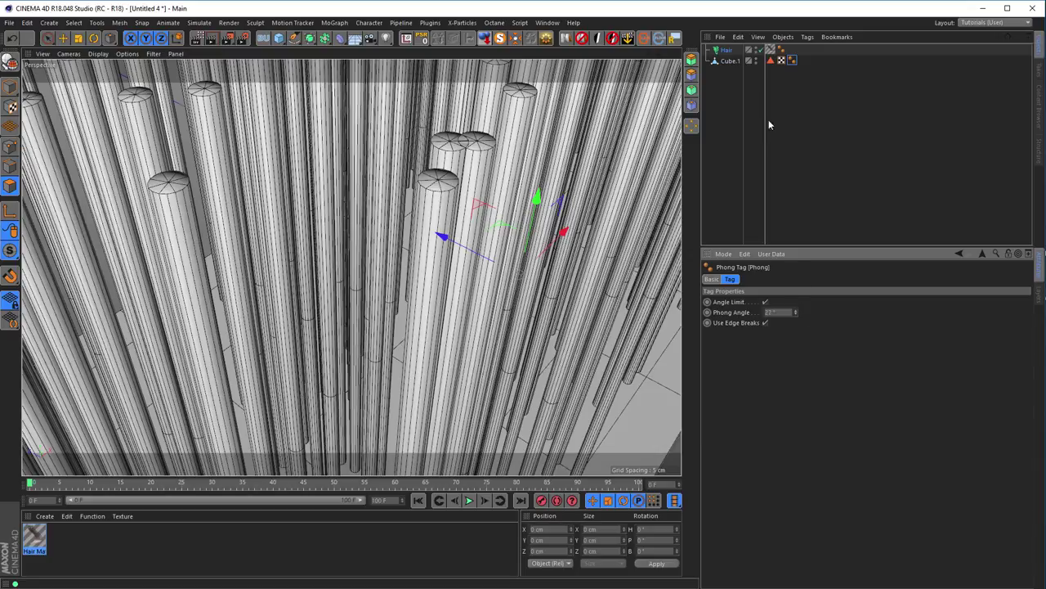
- Try an 80° angle limit on the Hair object's Phong tag and disable the limit again
left_click(783, 50)
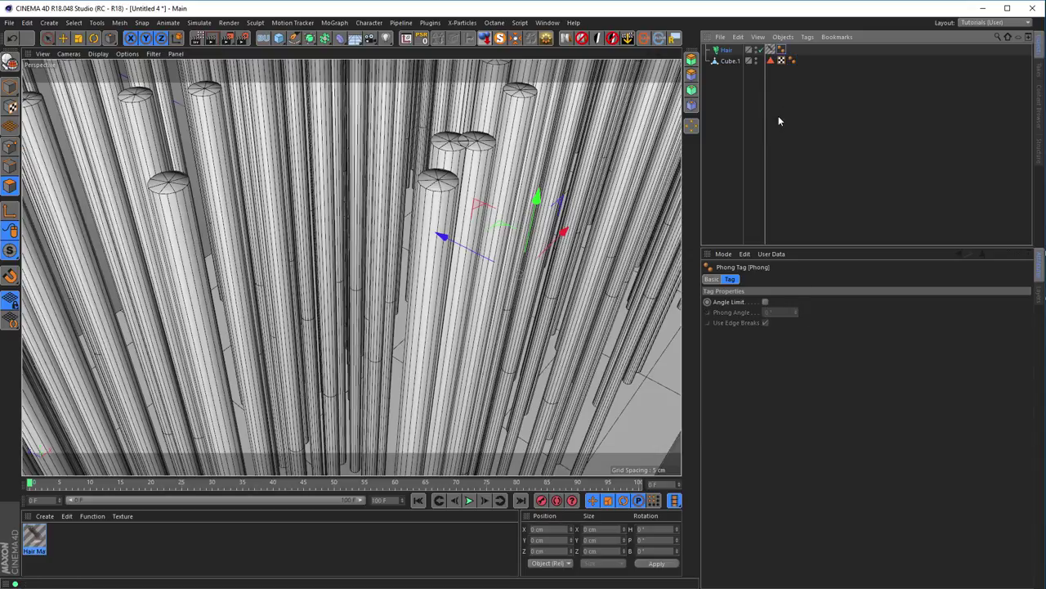
left_click(765, 302)
mouse_move(453, 236)
left_mouse_down("alt")
mouse_move(495, 276)
mouse_move(477, 269)
left_mouse_up("alt")
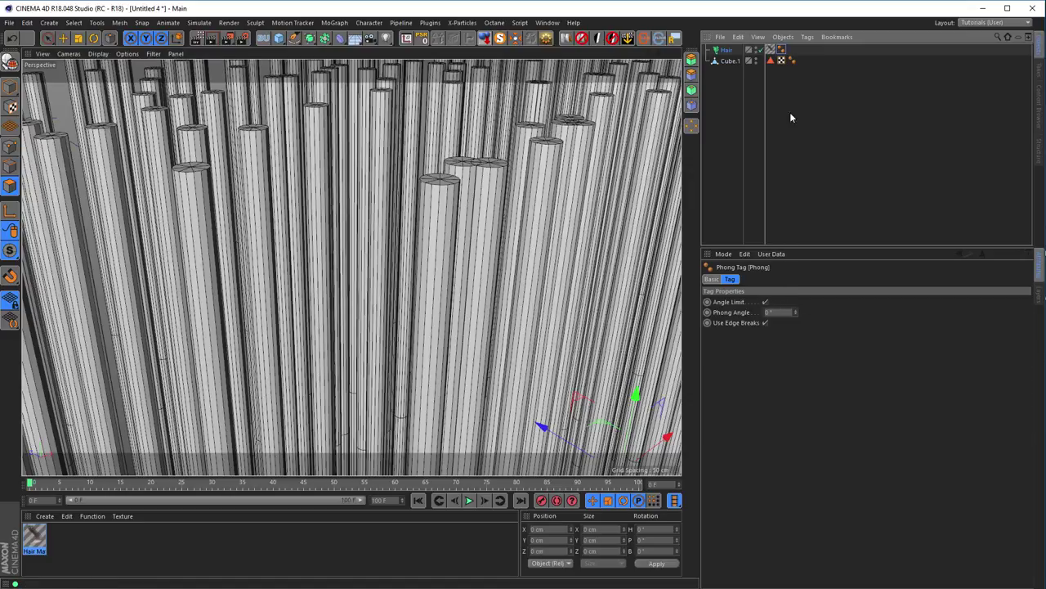
left_click_drag(781, 314, 757, 333)
type("80")
key("Return")
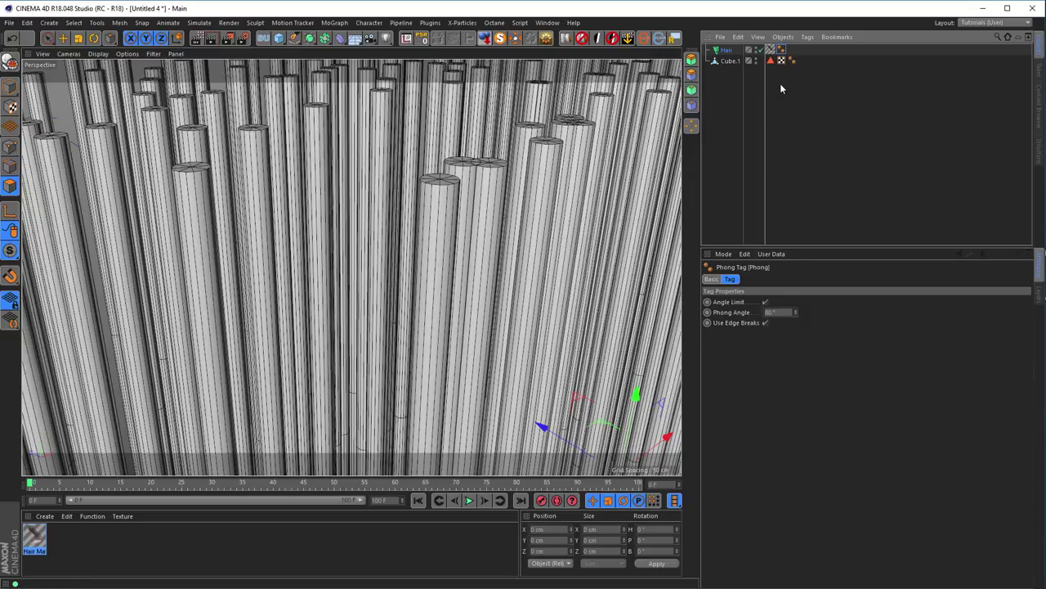
left_click(765, 302)
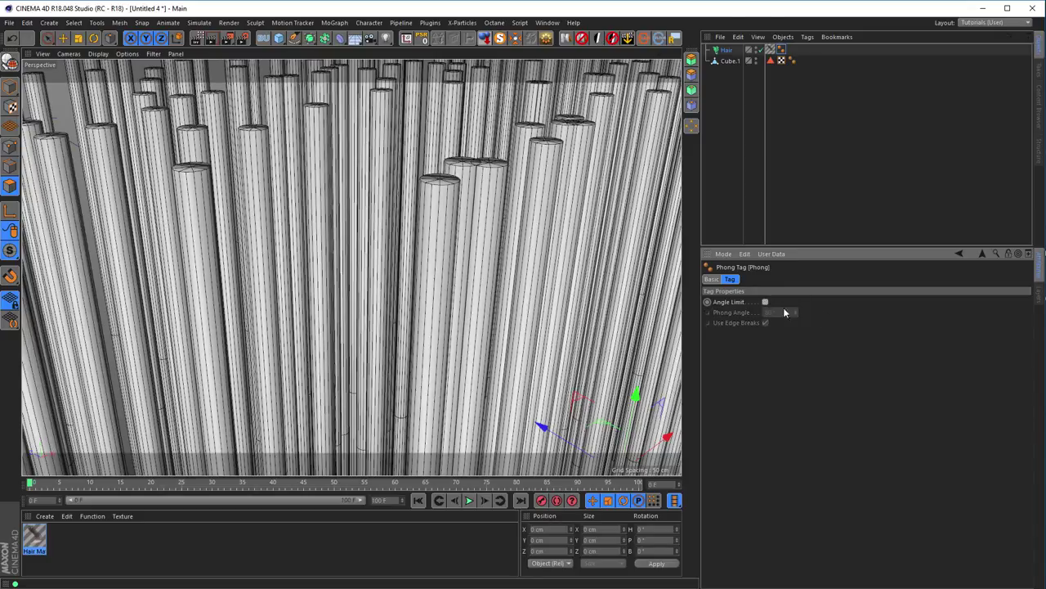
- Examine the capped bristles and the whole brush head from several angles
left_click_drag(477, 264, 387, 270, "alt")
right_click_drag(387, 270, 352, 271, "alt")
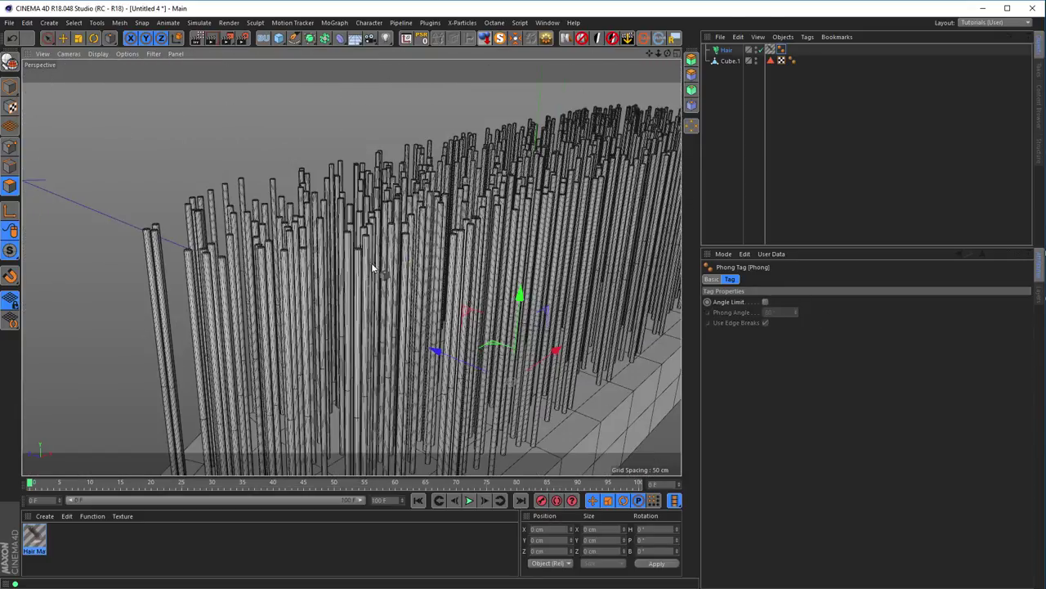
middle_click_drag(373, 263, 378, 247, "alt")
right_click_drag(377, 247, 360, 269, "alt")
left_click_drag(390, 279, 455, 270, "alt")
right_click_drag(442, 272, 447, 264, "alt")
left_click_drag(447, 265, 439, 247, "alt")
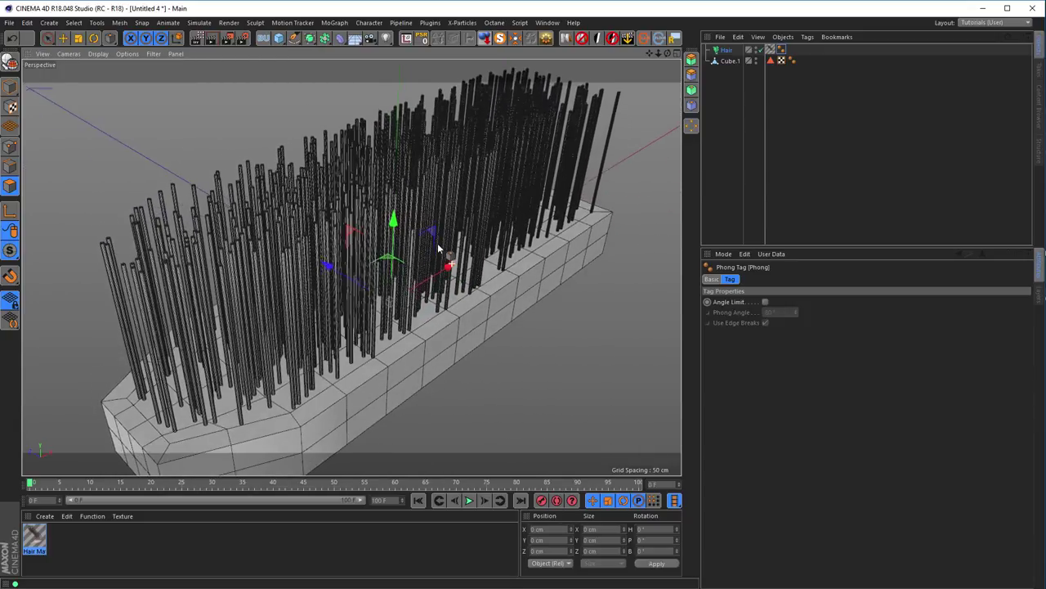
right_click_drag(450, 222, 469, 215, "alt")
middle_click_drag(469, 215, 559, 211, "alt")
left_click_drag(489, 247, 480, 239, "alt")
right_click_drag(480, 238, 454, 263, "alt")
middle_click_drag(454, 263, 381, 250, "alt")
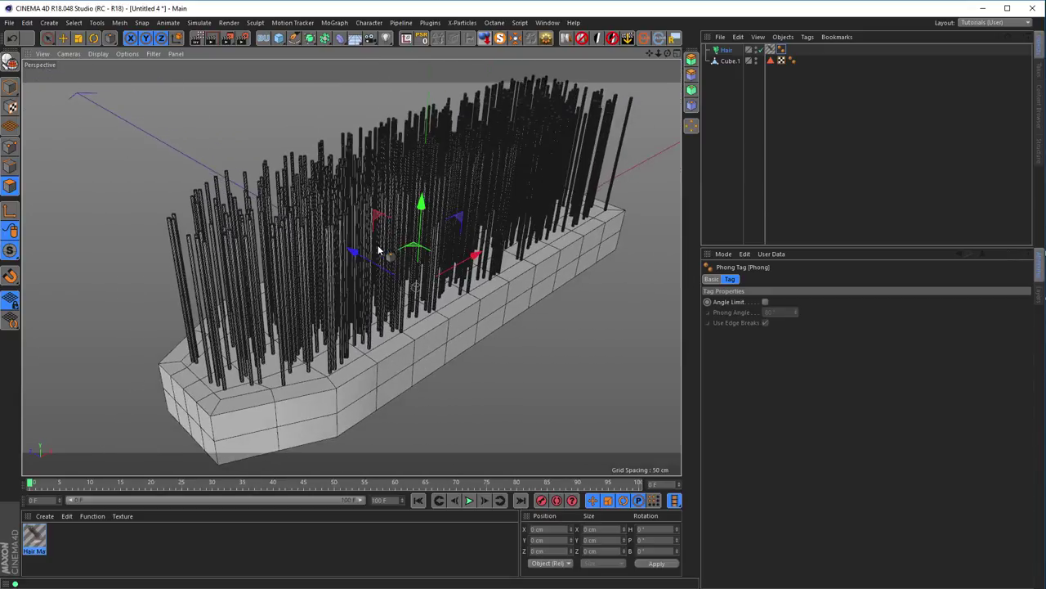
- Enable the Length channel in the Hair Mat material and inspect the bristles' varied lengths
right_click_drag(381, 250, 393, 245, "alt")
left_click_drag(401, 241, 395, 234, "alt")
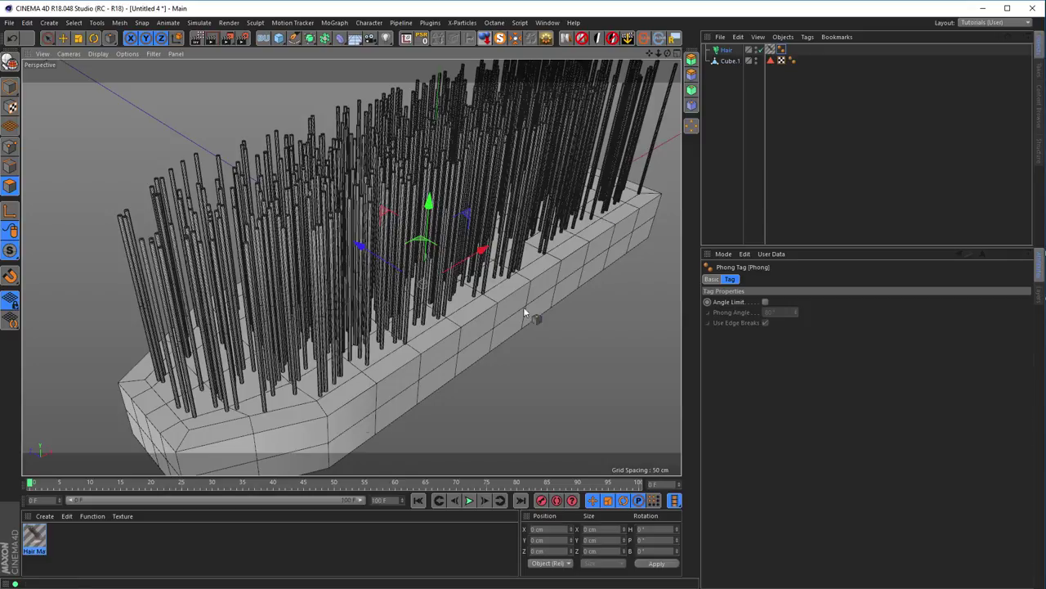
double_click(35, 542)
left_click_drag(193, 72, 814, 130)
left_click_drag(518, 228, 428, 314, "alt")
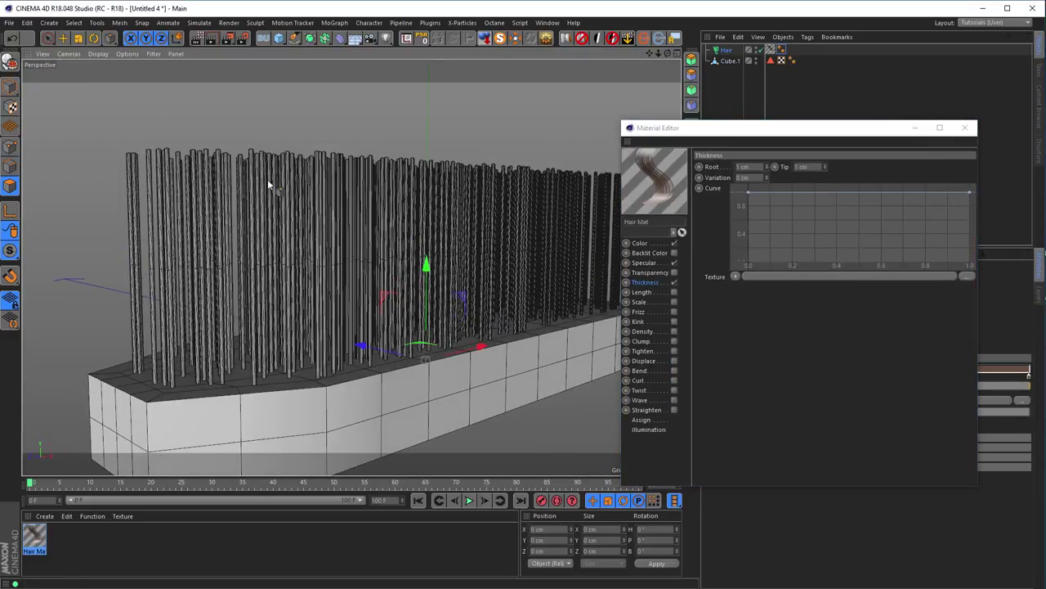
mouse_move(406, 236)
left_mouse_down("alt")
mouse_move(392, 209)
mouse_move(402, 171)
left_mouse_up("alt")
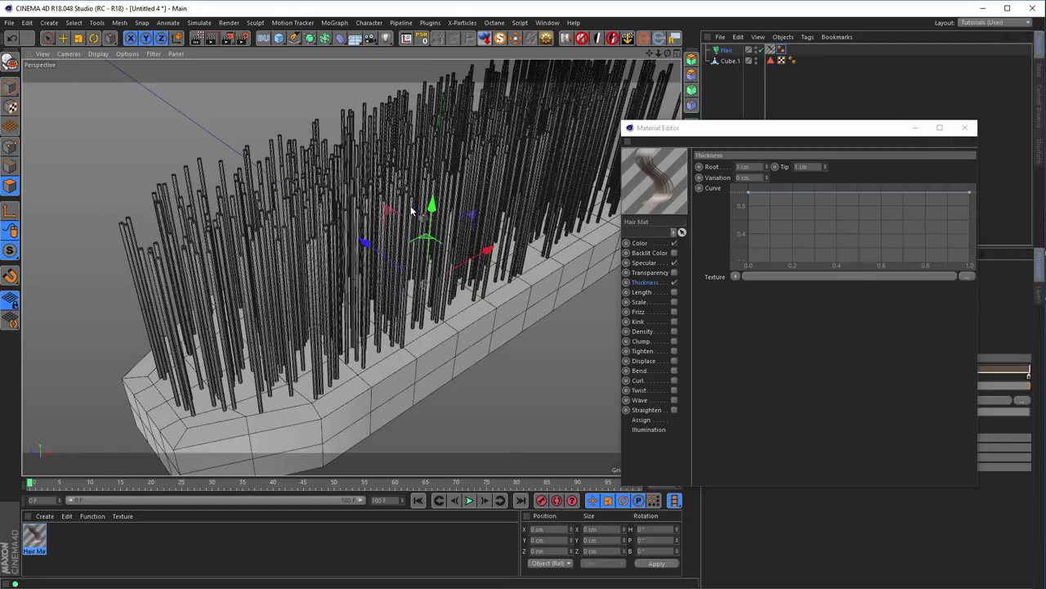
left_click(674, 292)
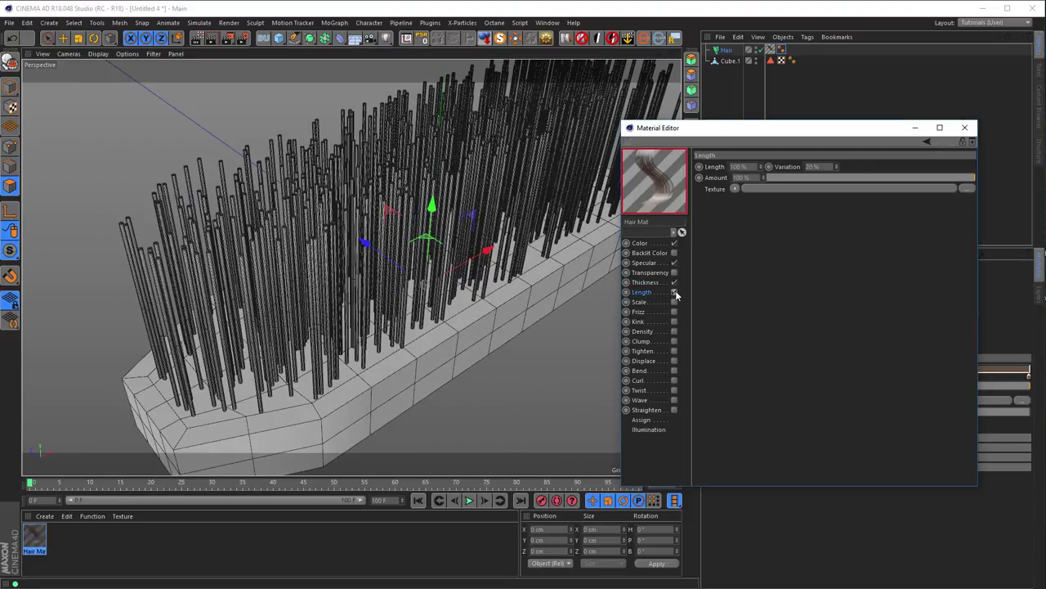
mouse_move(363, 219)
left_mouse_down("alt")
mouse_move(317, 259)
mouse_move(453, 232)
left_mouse_up("alt")
left_click(707, 111)
mouse_move(247, 267)
left_mouse_down("alt")
mouse_move(226, 290)
mouse_move(245, 294)
mouse_move(310, 268)
mouse_move(324, 208)
left_mouse_up("alt")
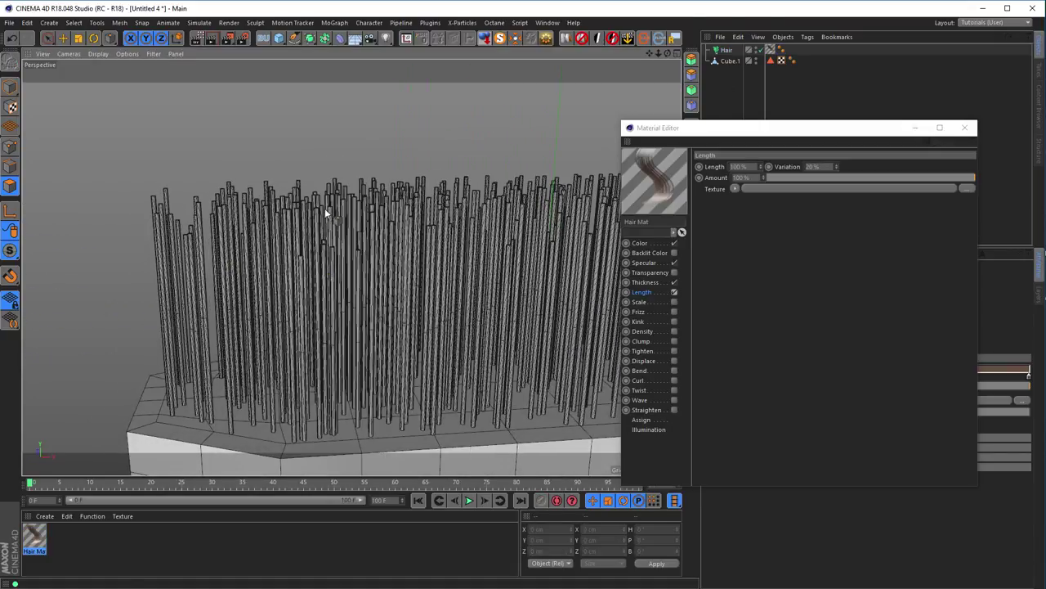
mouse_move(452, 263)
left_mouse_down("alt")
mouse_move(288, 258)
mouse_move(289, 236)
mouse_move(278, 267)
left_mouse_up("alt")
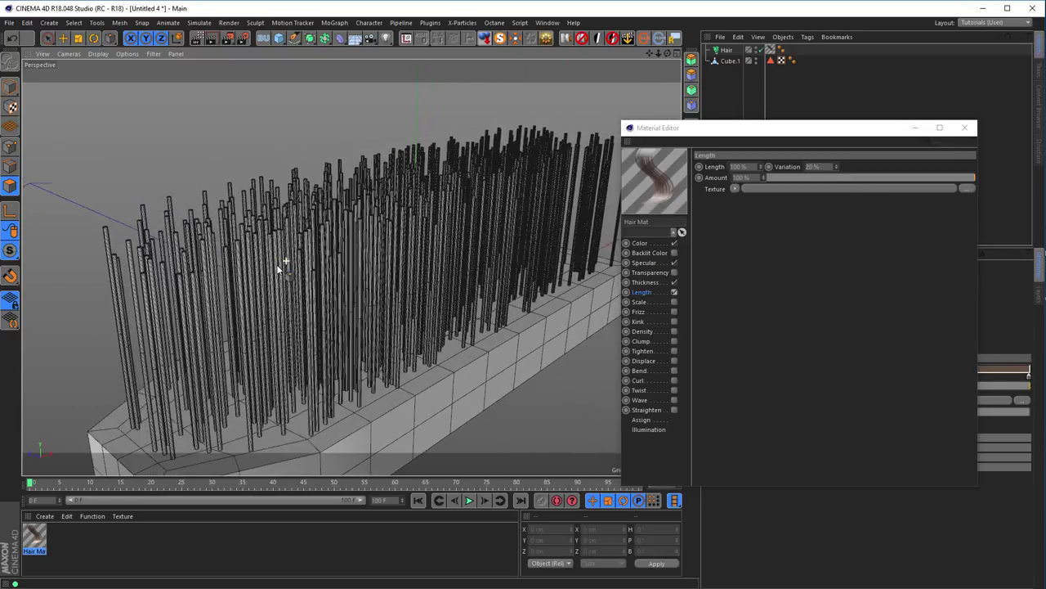
- Set the Length channel's Variation to 10% in the hair material
left_click_drag(826, 168, 807, 207)
type("10")
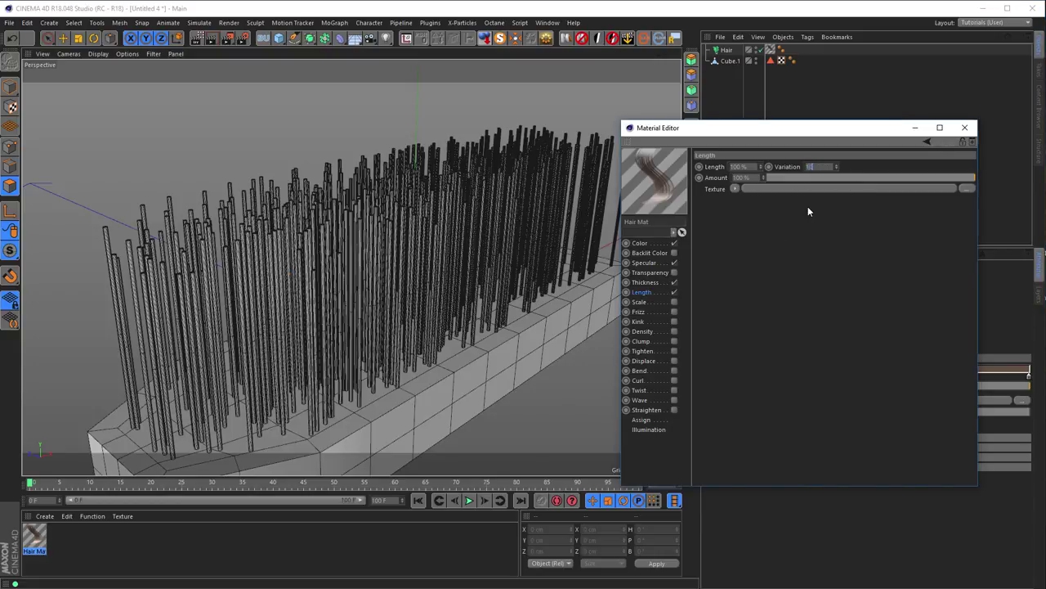
key("Return")
mouse_move(346, 244)
left_mouse_down("alt")
mouse_move(374, 275)
mouse_move(425, 280)
mouse_move(351, 252)
mouse_move(330, 266)
mouse_move(346, 257)
mouse_move(311, 236)
mouse_move(234, 275)
left_mouse_up("alt")
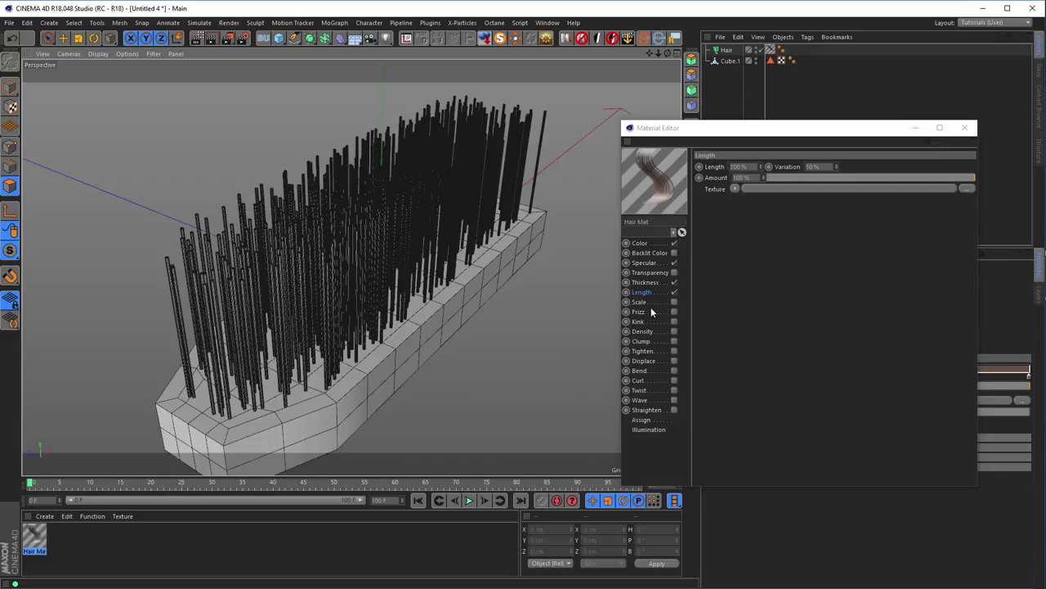
- Enable the Clump channel in the hair material
left_click(674, 341)
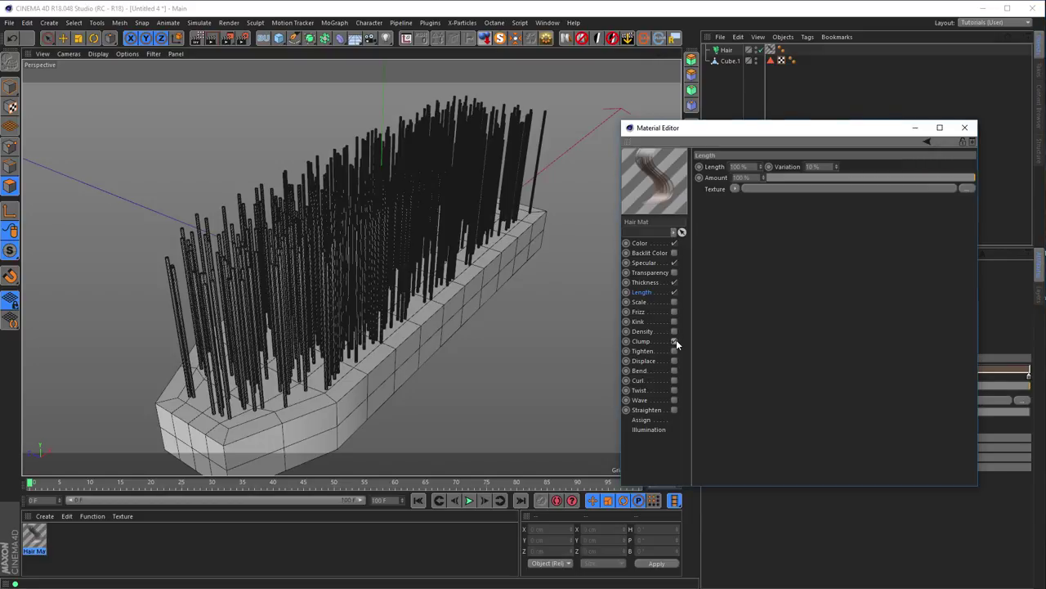
mouse_move(340, 234)
left_mouse_down("alt")
mouse_move(381, 217)
mouse_move(438, 229)
left_mouse_up("alt")
scroll(381, 214, "up", 4)
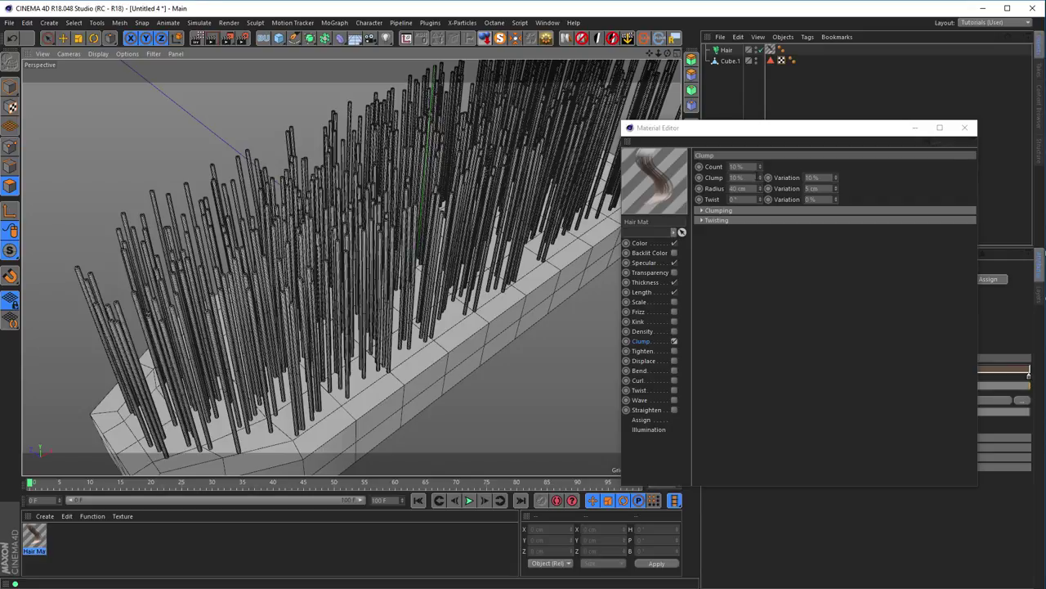
- Try a Clump strength of 30% and inspect how the bristles bunch together
left_click_drag(757, 178, 710, 189)
type("30")
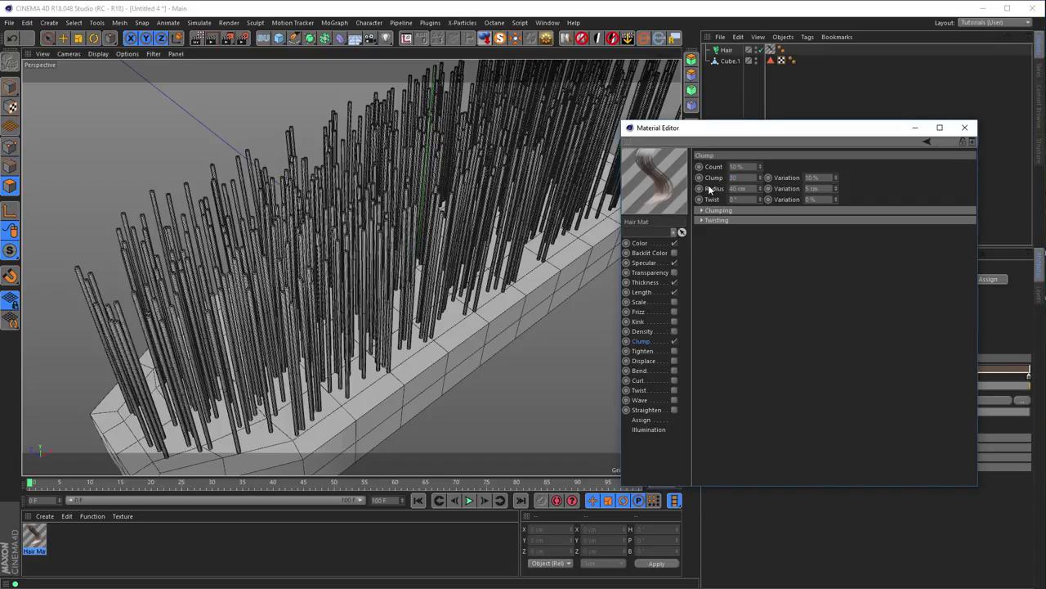
key("Return")
left_click_drag(509, 192, 361, 217, "alt")
left_click_drag(393, 227, 467, 193, "alt")
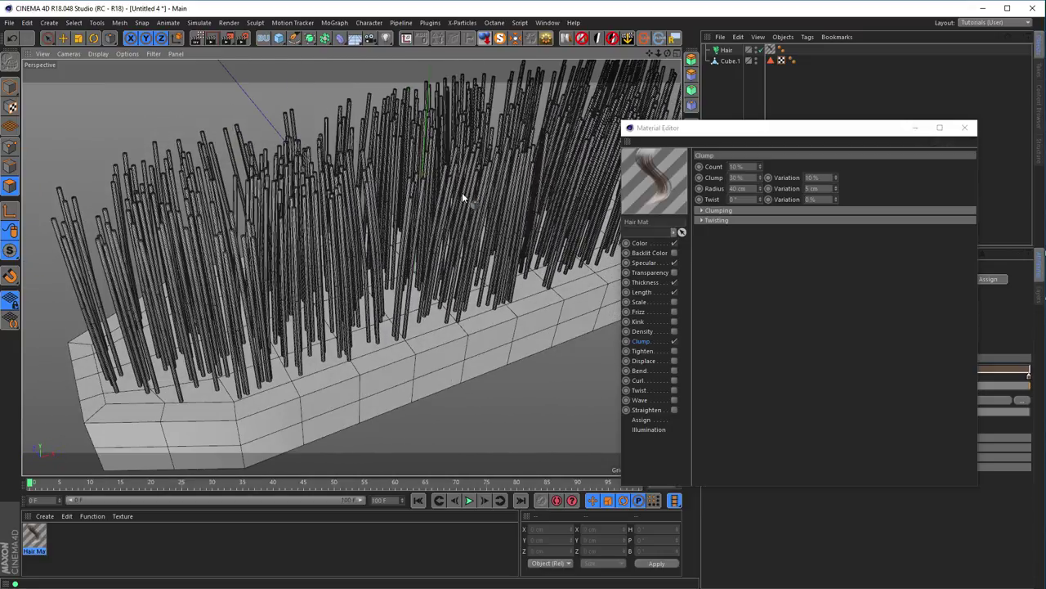
left_click_drag(362, 240, 359, 209, "alt")
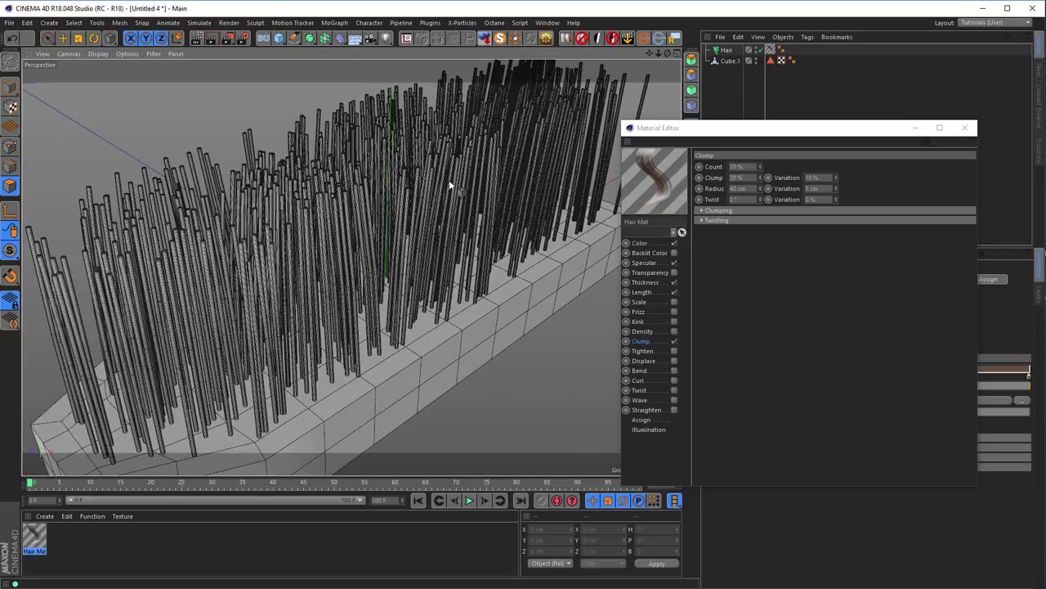
- Set the Clump strength to 20% in the hair material
left_click(752, 178)
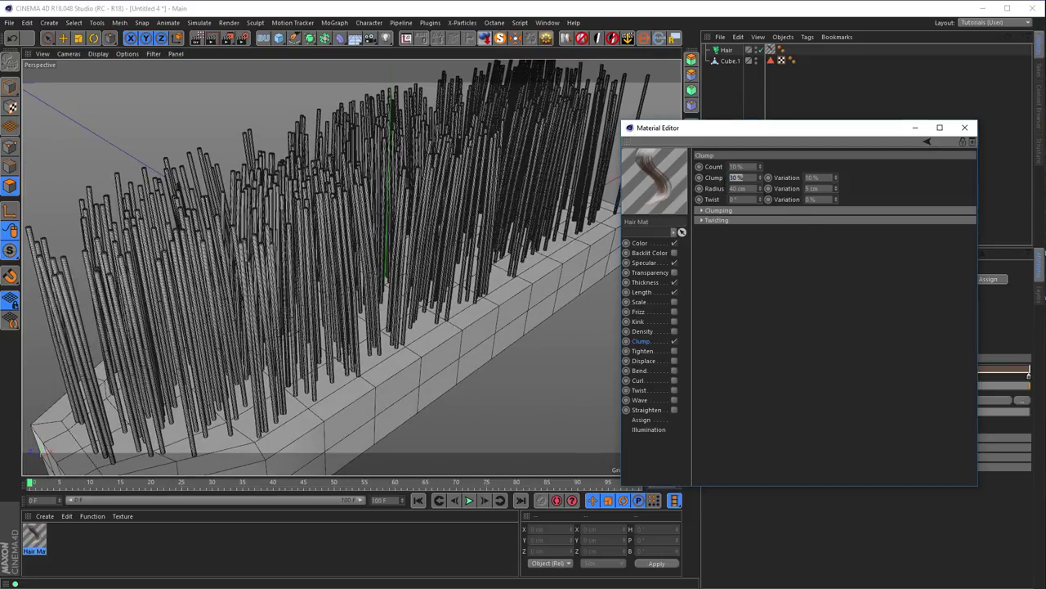
type("20")
key("Return")
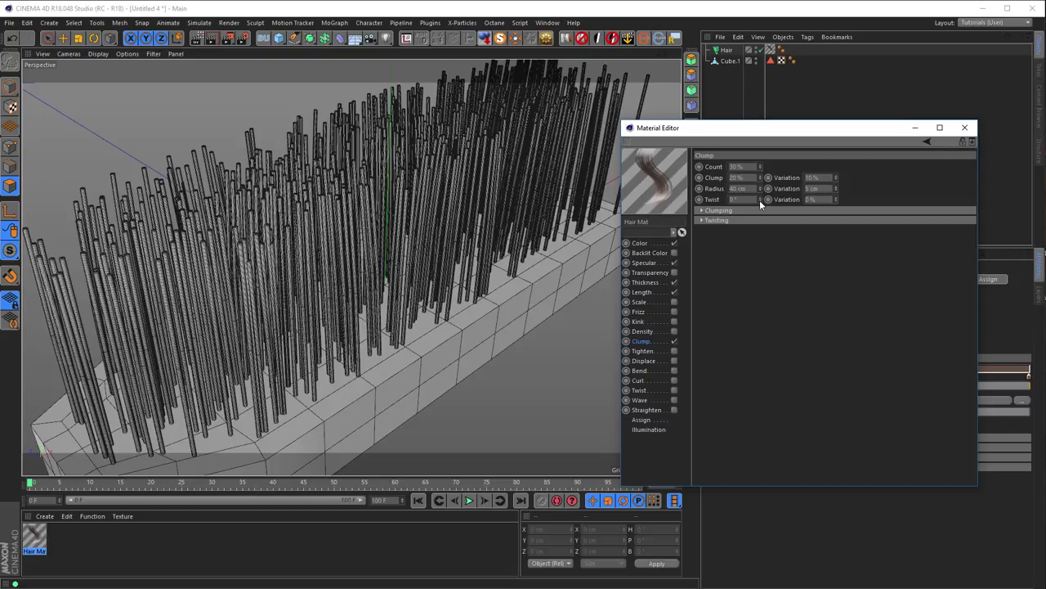
- Try a strong positive Twist on the bristle clumps and inspect the bristles
left_click_drag(761, 199, 761, 189)
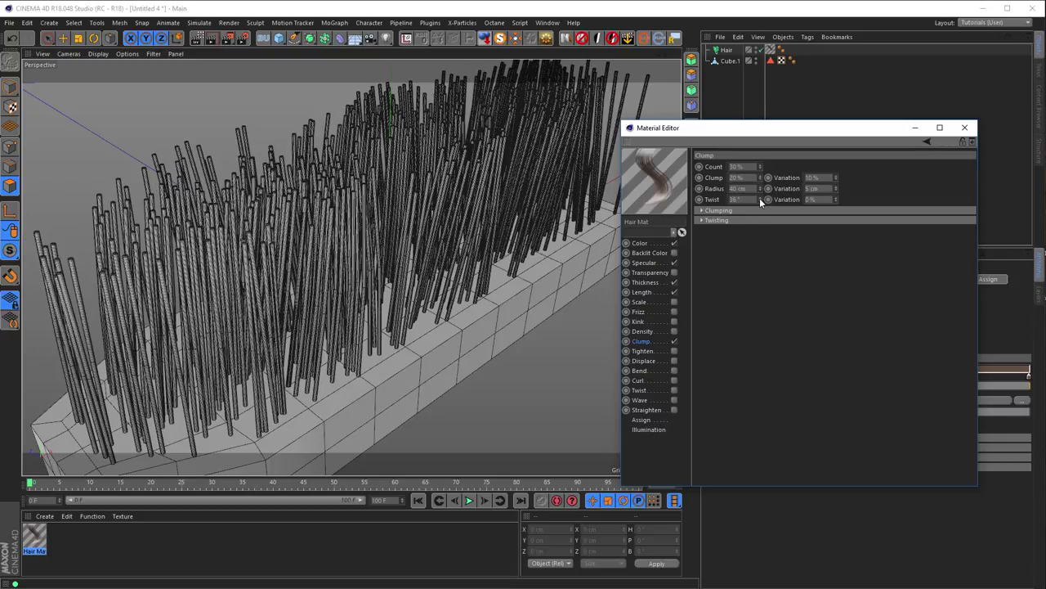
key("Return")
left_click_drag(287, 241, 374, 256, "alt")
- Set the Clump channel's Twist to 5° and check the bristles from the side
left_click(706, 212)
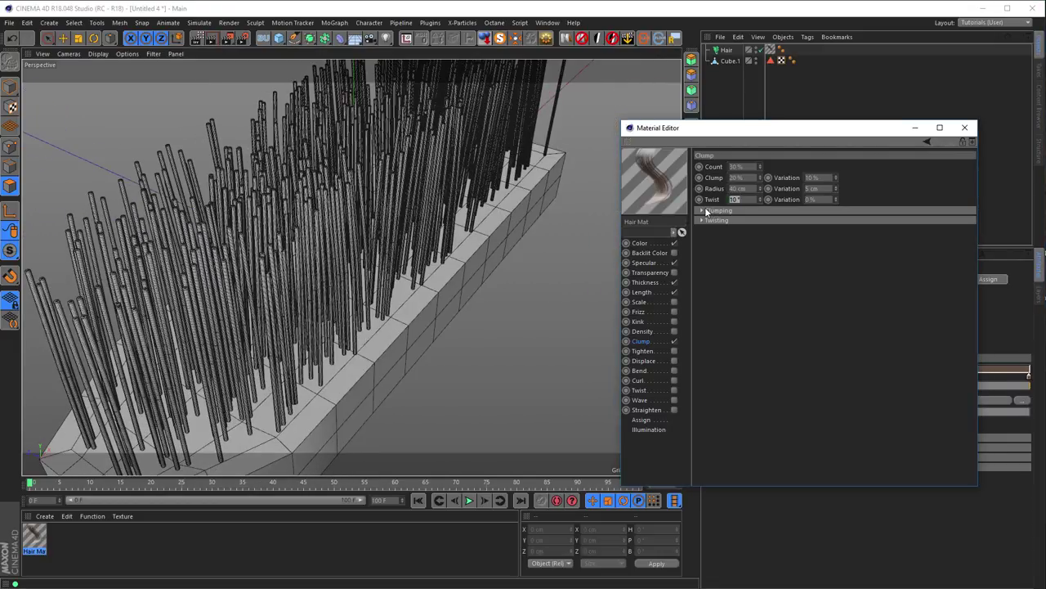
type("5")
key("Return")
left_click_drag(234, 201, 557, 324, "alt")
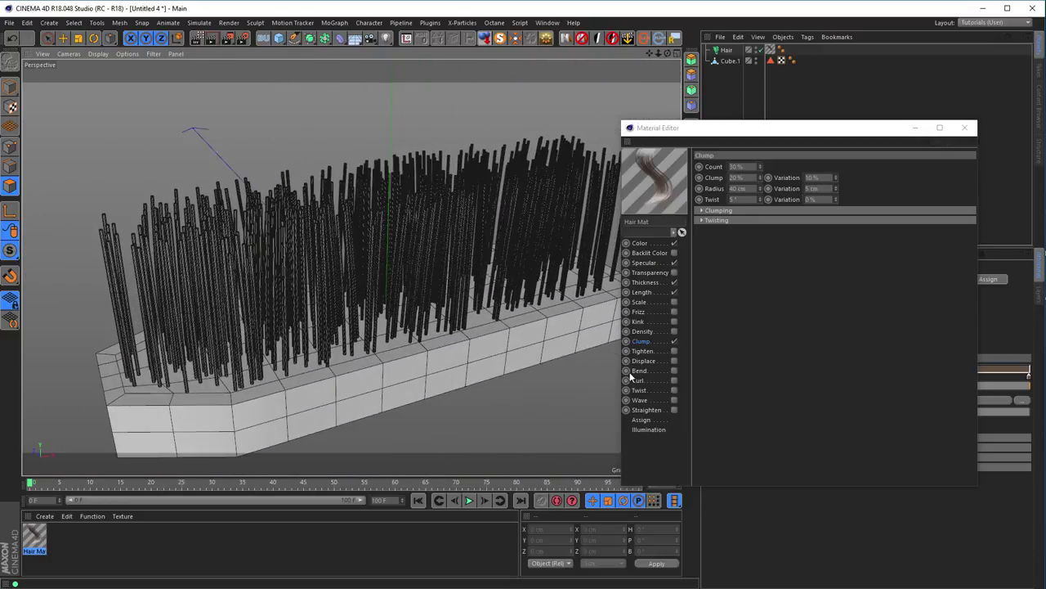
- Enable the Kink channel in the hair material and set its Kink strength to 10%
left_click(674, 323)
left_click_drag(591, 315, 339, 309, "alt")
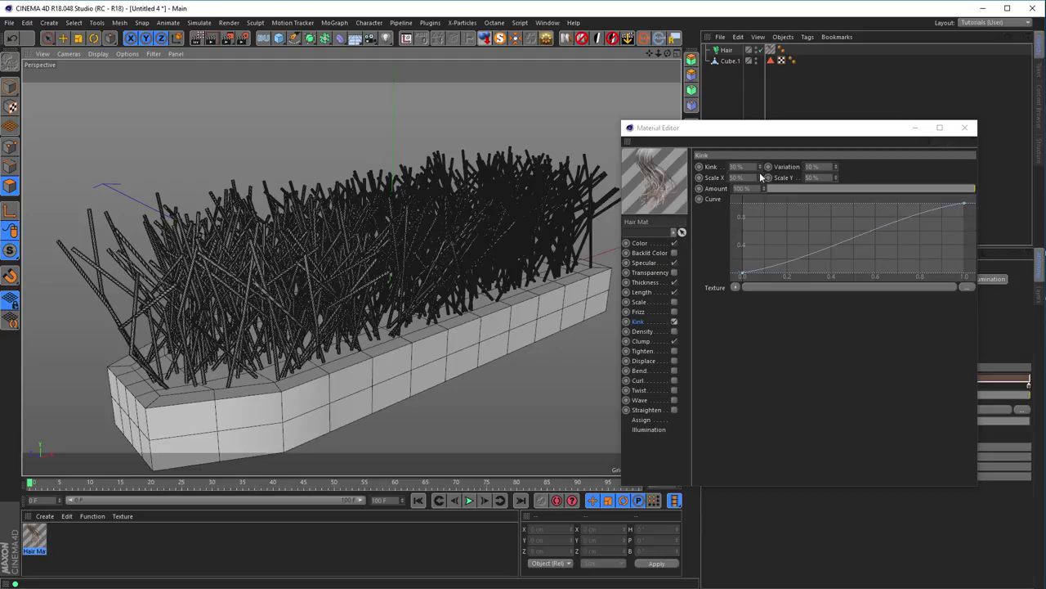
left_click_drag(752, 167, 713, 232)
type("10")
key("Return")
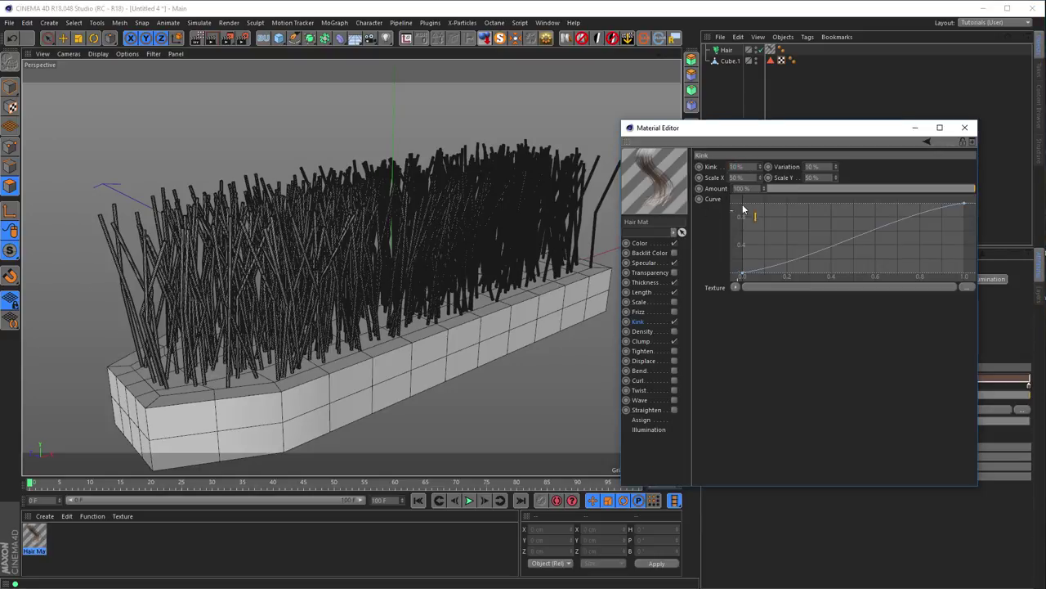
- Try a Kink strength of 5% and inspect the bristles up close
left_click_drag(756, 167, 694, 182)
type("5")
key("Return")
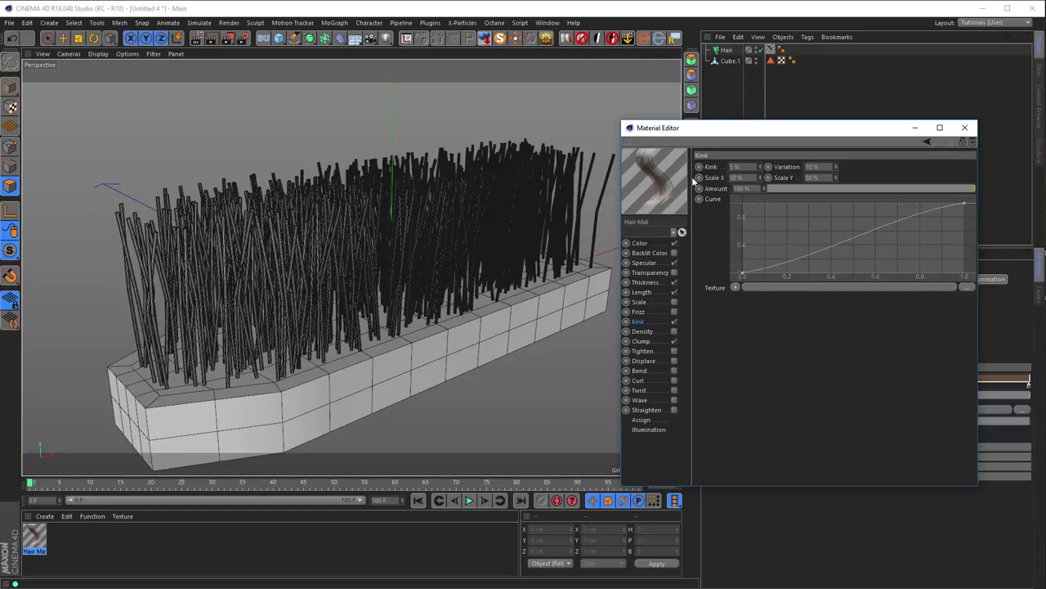
left_click_drag(261, 240, 200, 232, "alt")
right_click_drag(257, 232, 273, 215, "alt")
mouse_move(274, 215)
left_mouse_down("alt")
mouse_move(277, 199)
mouse_move(303, 228)
mouse_move(342, 234)
mouse_move(311, 220)
left_mouse_up("alt")
- Set the Kink strength to 2%, check the bristles and close the material's editor
left_click_drag(754, 167, 700, 177)
type("2")
key("Return")
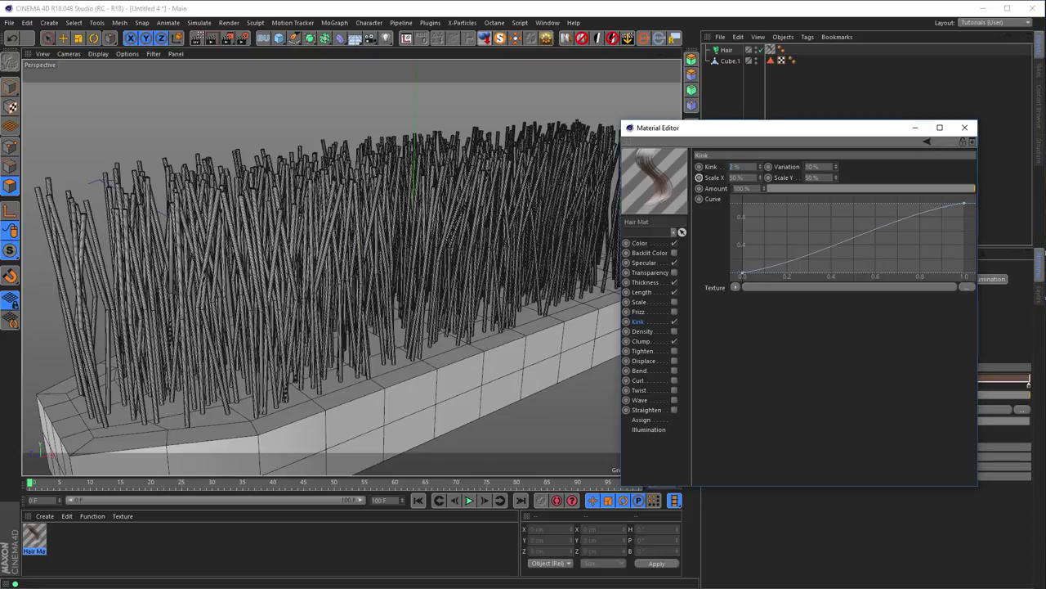
mouse_move(306, 201)
left_mouse_down("alt")
mouse_move(318, 204)
mouse_move(276, 206)
mouse_move(299, 275)
left_mouse_up("alt")
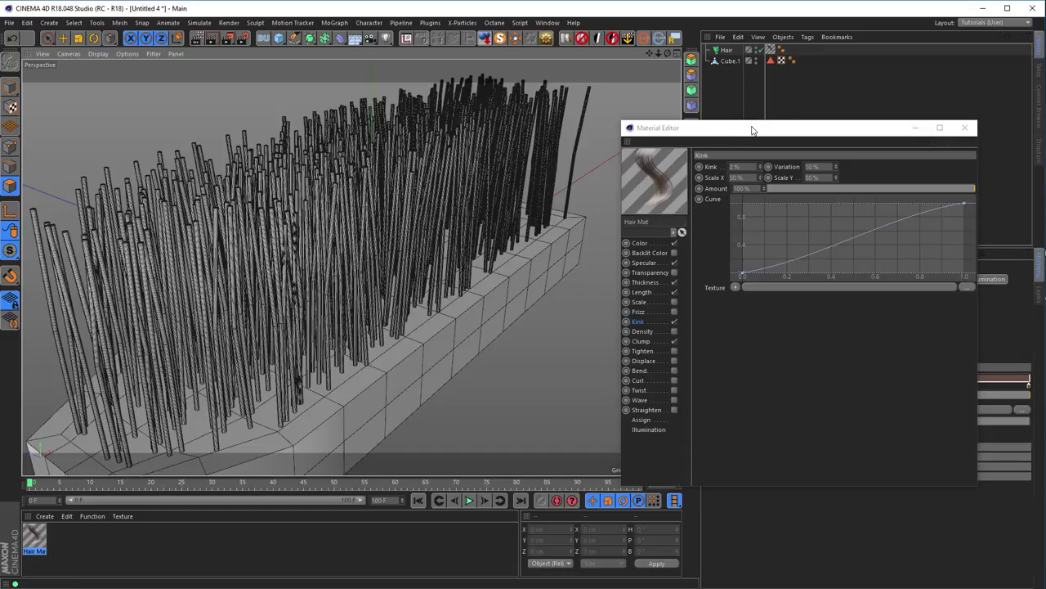
left_click_drag(218, 282, 278, 263, "alt")
left_click(964, 128)
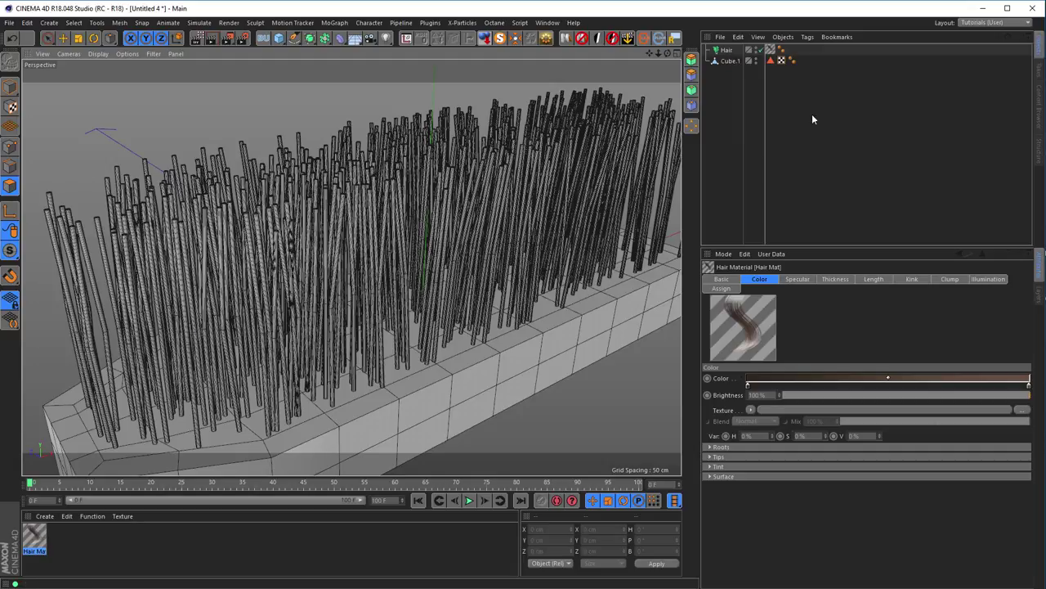
- Raise the Hair object's guide Segments to 5 so the bristles bend more smoothly
left_click(726, 50)
left_click(782, 279)
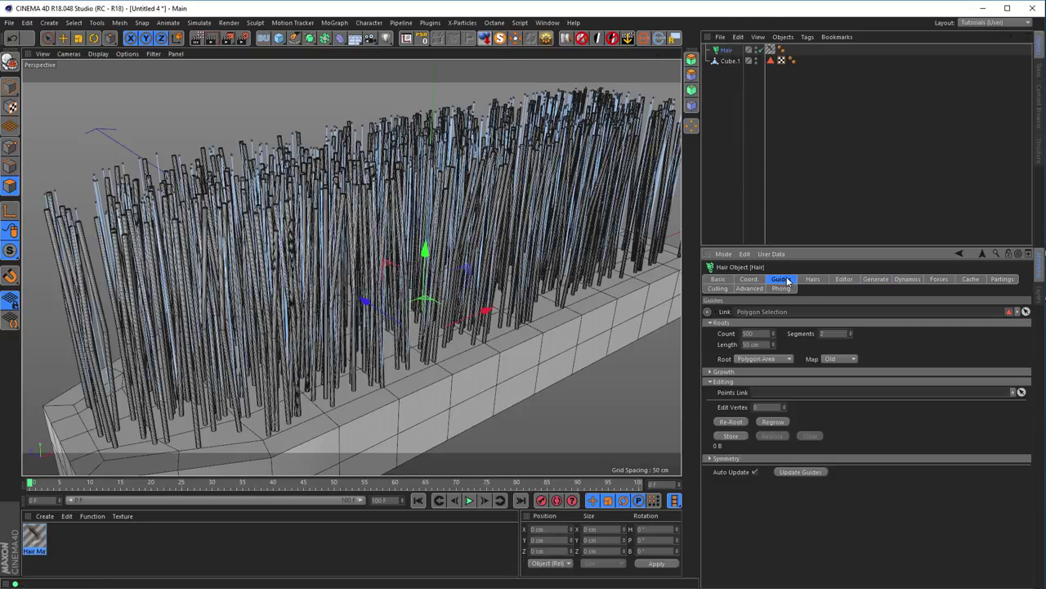
left_click(852, 332)
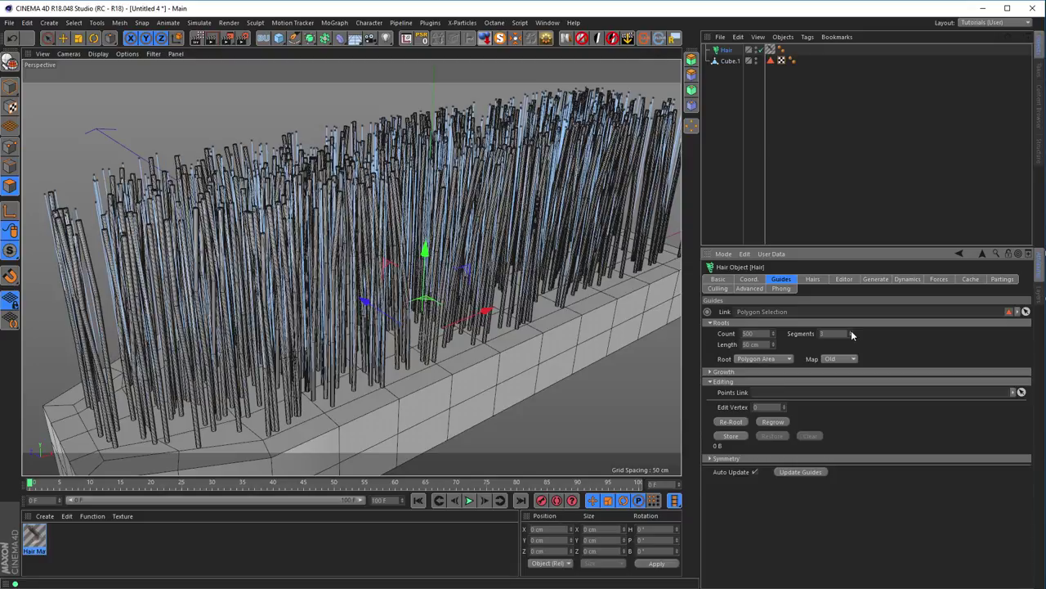
left_click_drag(164, 315, 208, 321, "alt")
left_click(777, 175)
left_click_drag(315, 297, 343, 280, "alt")
- Set the Hair object's guide Count to 1000 for a denser brush
left_click(727, 51)
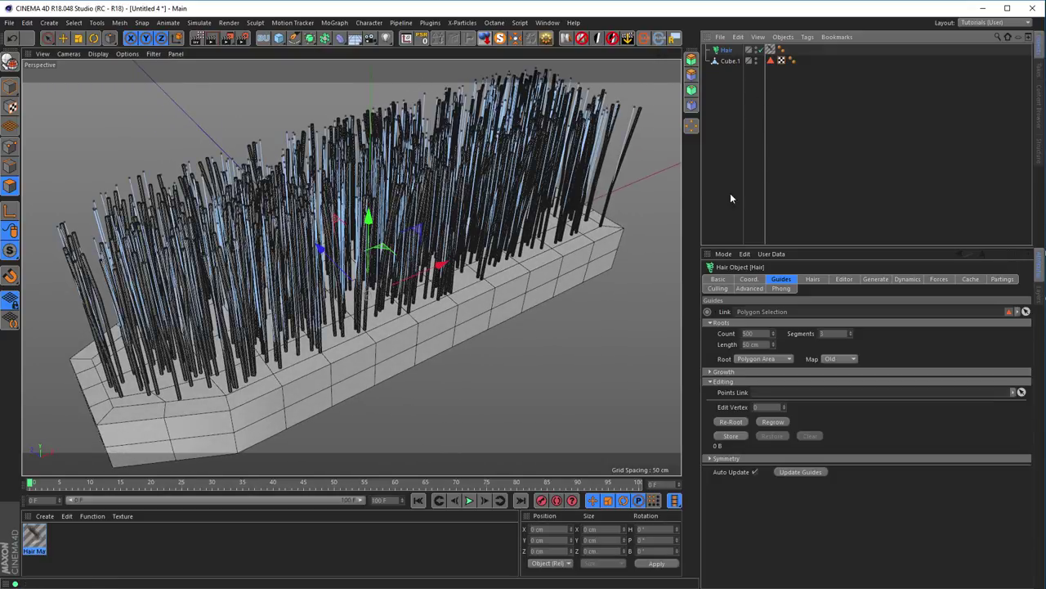
left_click(762, 333)
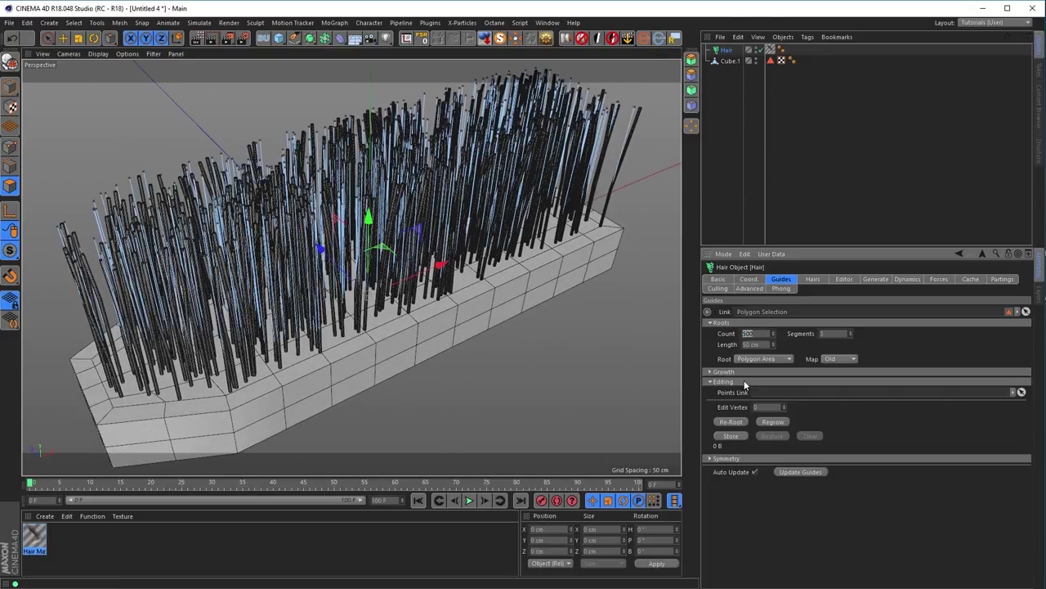
type("1000")
key("Return")
left_click(773, 168)
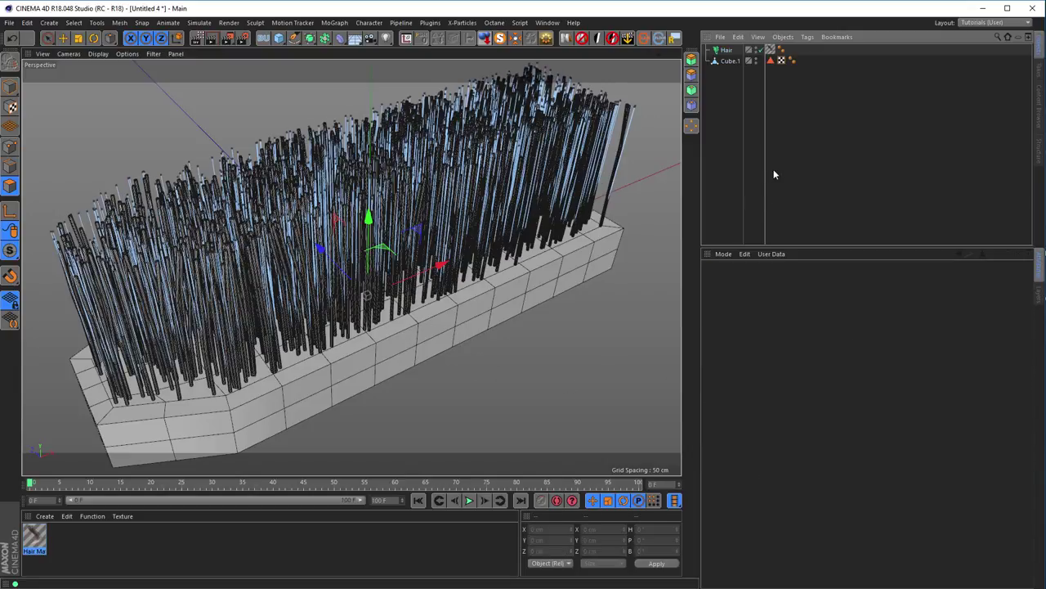
- Examine the dense bristles along the whole brush head, including the stray bristle at the far end
mouse_move(309, 276)
left_mouse_down("alt")
mouse_move(284, 249)
mouse_move(323, 281)
mouse_move(401, 287)
mouse_move(446, 180)
left_mouse_up("alt")
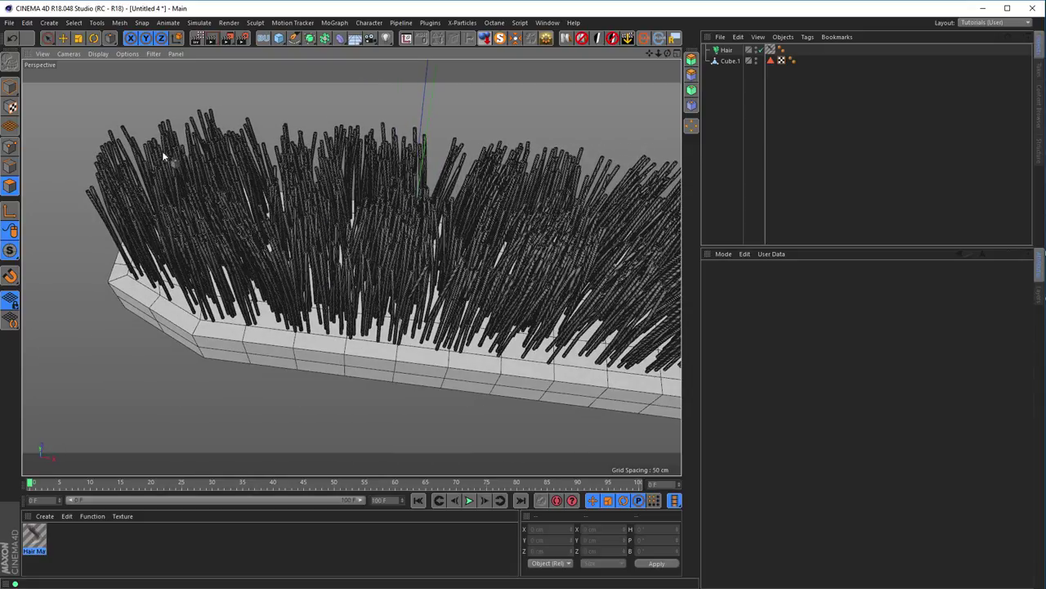
mouse_move(516, 231)
left_mouse_down("alt")
mouse_move(351, 274)
mouse_move(351, 359)
mouse_move(334, 368)
mouse_move(343, 351)
left_mouse_up("alt")
mouse_move(551, 299)
left_mouse_down("alt")
mouse_move(551, 343)
mouse_move(575, 336)
mouse_move(538, 287)
left_mouse_up("alt")
mouse_move(538, 287)
right_mouse_down("alt")
mouse_move(615, 284)
mouse_move(578, 310)
right_mouse_up("alt")
mouse_move(578, 310)
left_mouse_down("alt")
mouse_move(553, 370)
mouse_move(397, 323)
mouse_move(295, 251)
mouse_move(254, 240)
left_mouse_up("alt")
right_click_drag(217, 254, 424, 266, "alt")
mouse_move(347, 318)
left_mouse_down("alt")
mouse_move(344, 302)
mouse_move(235, 326)
left_mouse_up("alt")
scroll(335, 307, "down", 3)
scroll(319, 314, "down", 4)
scroll(375, 338, "down", 5)
mouse_move(429, 318)
left_mouse_down("alt")
mouse_move(417, 311)
mouse_move(452, 356)
mouse_move(442, 366)
mouse_move(429, 353)
mouse_move(532, 272)
left_mouse_up("alt")
scroll(555, 294, "up", 3)
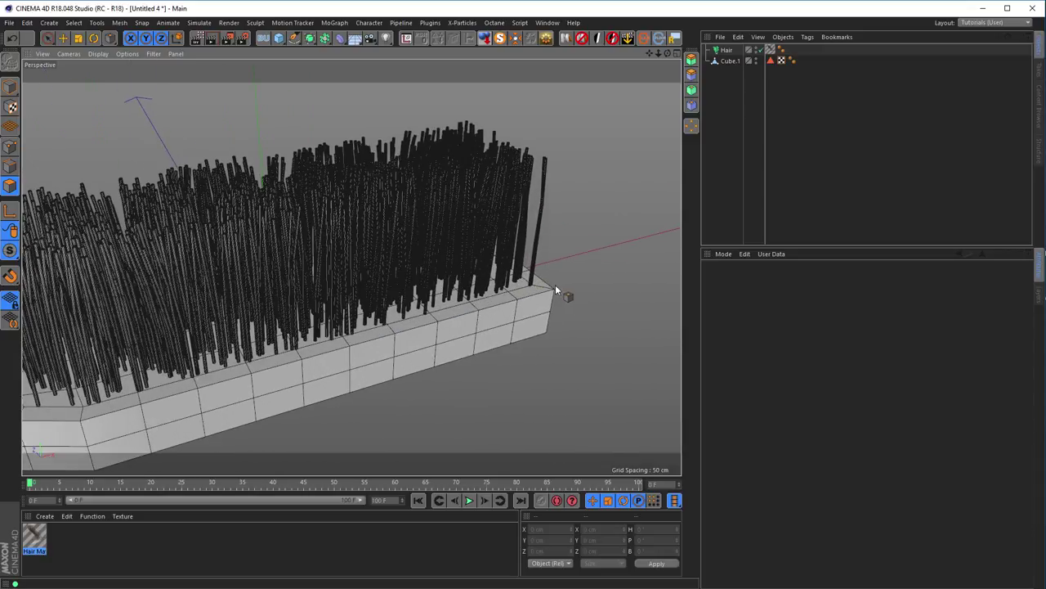
- Change the Hair object's Seed and re-root its guides to redistribute the bristles over the brush head
left_click(728, 50)
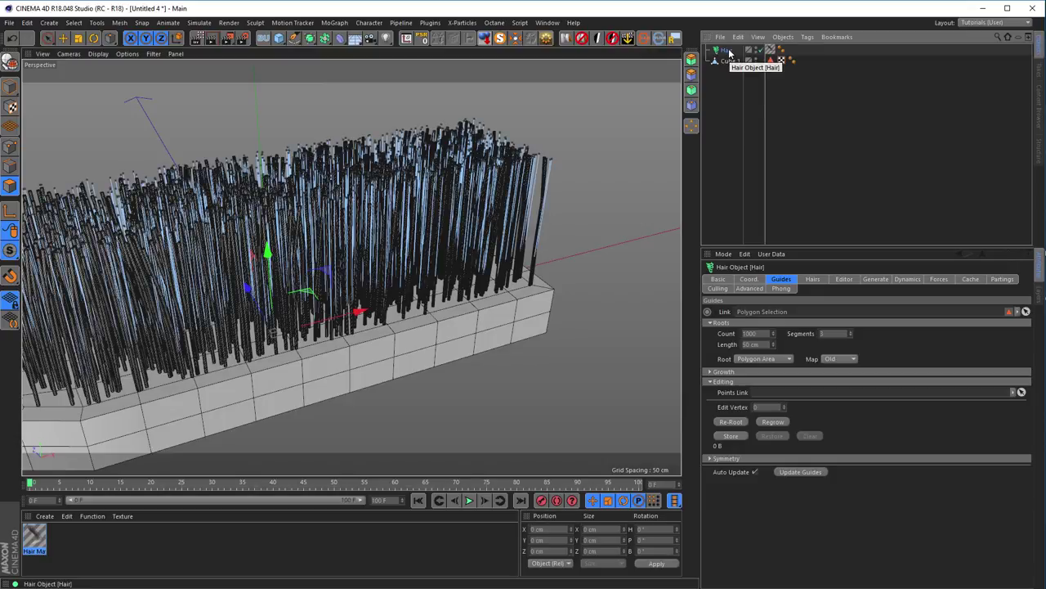
left_click(748, 288)
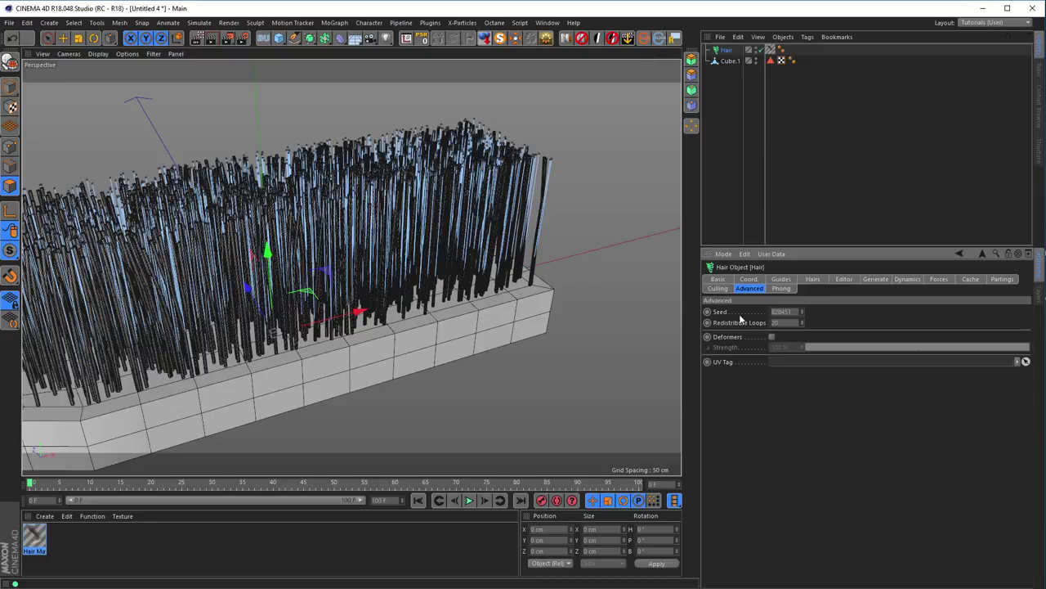
left_click(802, 312)
left_click(873, 279)
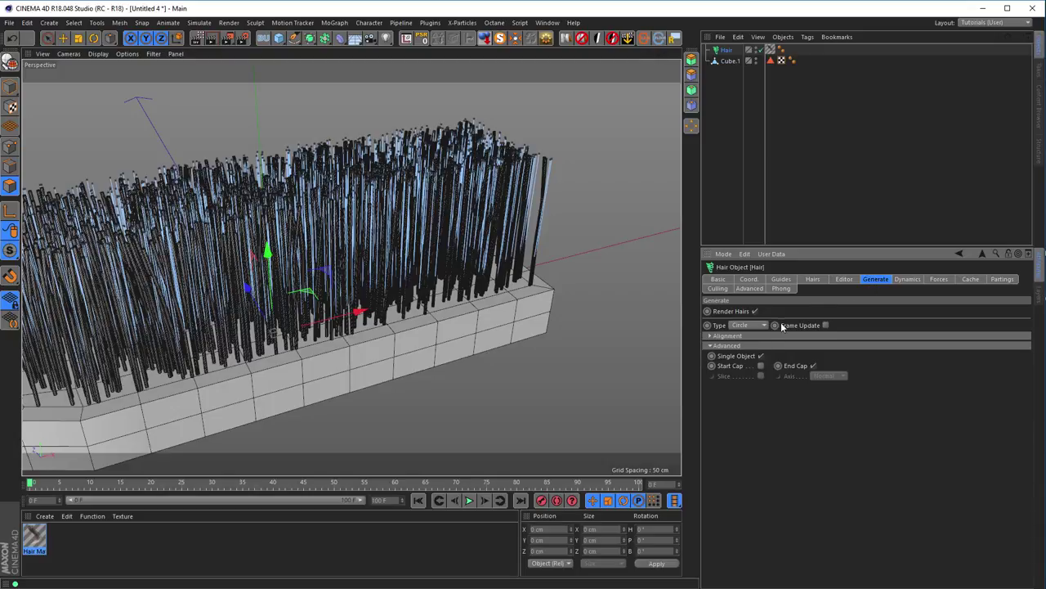
left_click(782, 280)
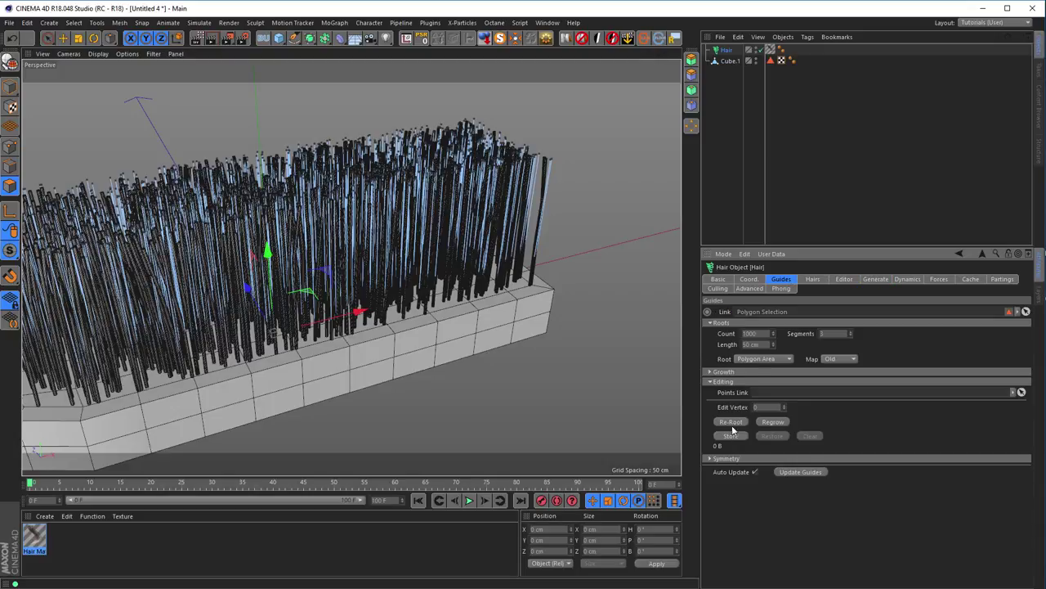
left_click(732, 422)
scroll(393, 280, "down", 2)
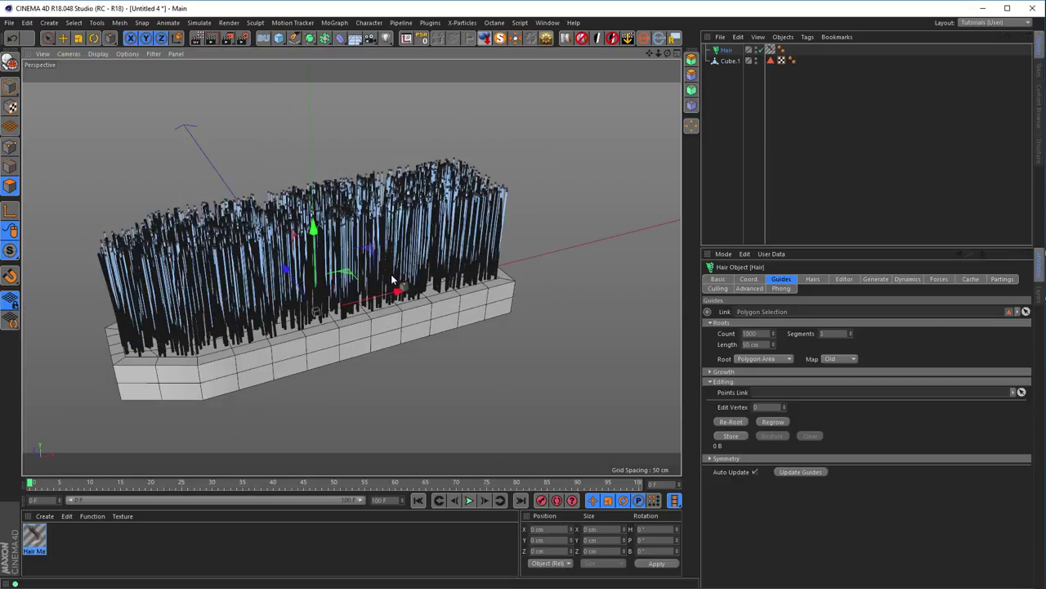
- Put the brush block Cube.1 inside a new Subdivision Surface
left_click(799, 211)
left_click_drag(454, 302, 441, 265, "alt")
left_click(728, 61)
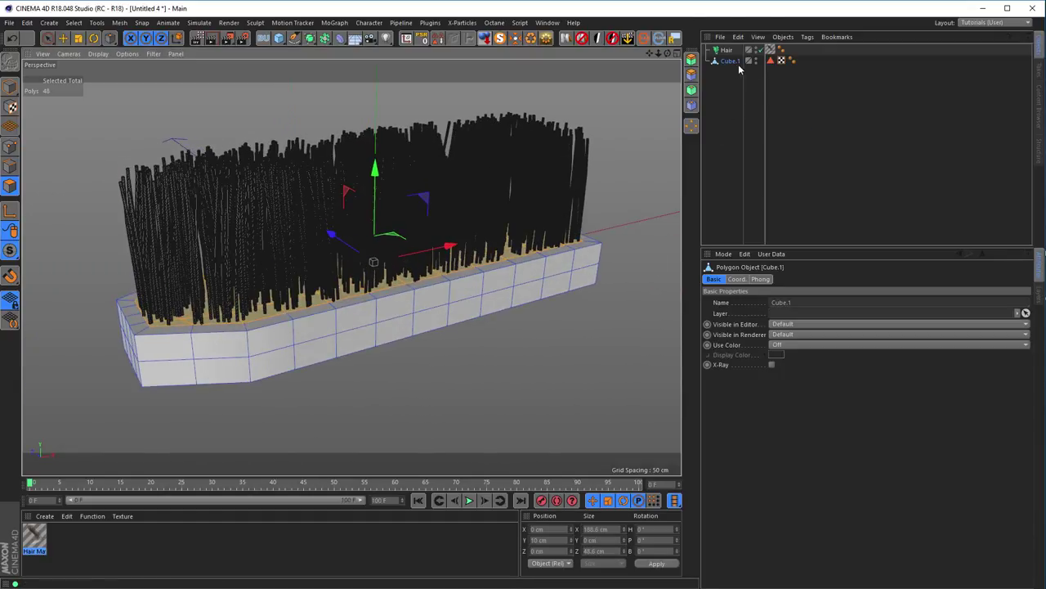
left_click(311, 42, "alt")
mouse_move(343, 320)
left_mouse_down("alt")
mouse_move(273, 341)
mouse_move(268, 381)
mouse_move(319, 334)
mouse_move(403, 302)
mouse_move(333, 315)
left_mouse_up("alt")
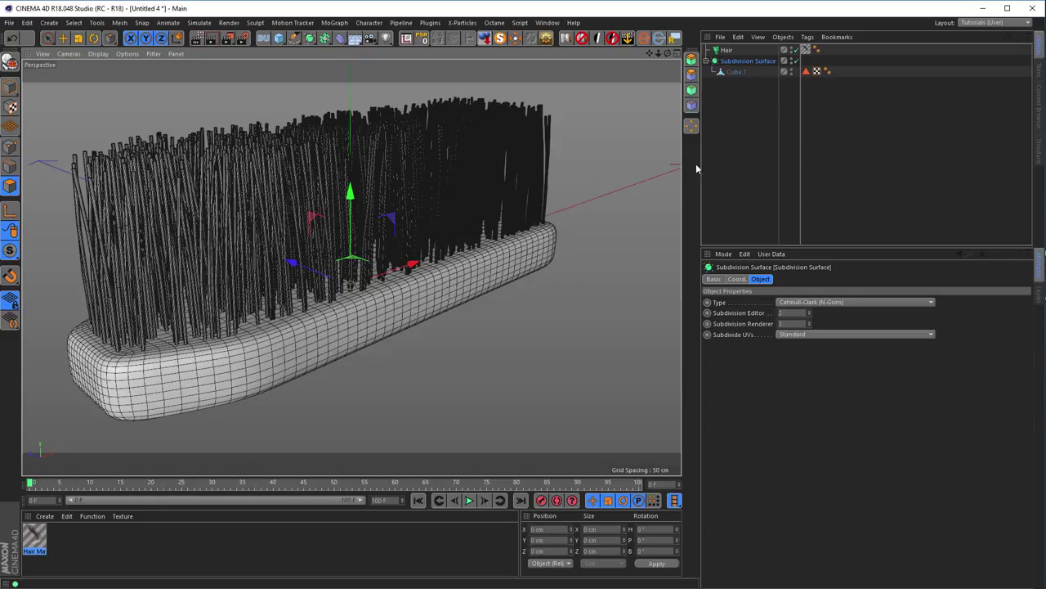
- Disable the Subdivision Surface and add a Bevel deformer as a child of Cube.1
left_click(724, 72)
left_click(796, 61)
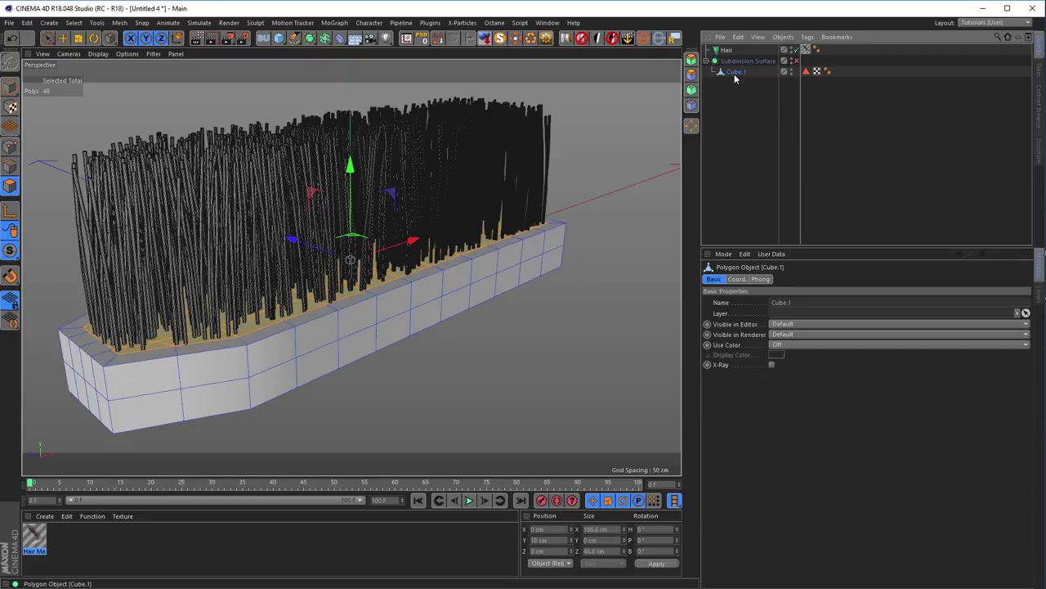
left_click(342, 39)
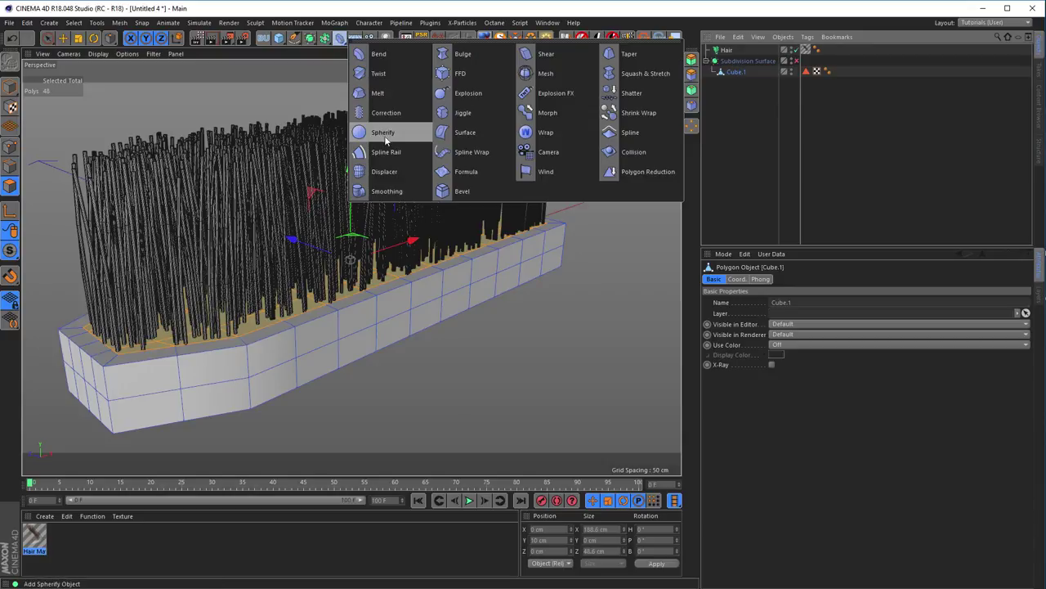
left_click(456, 191)
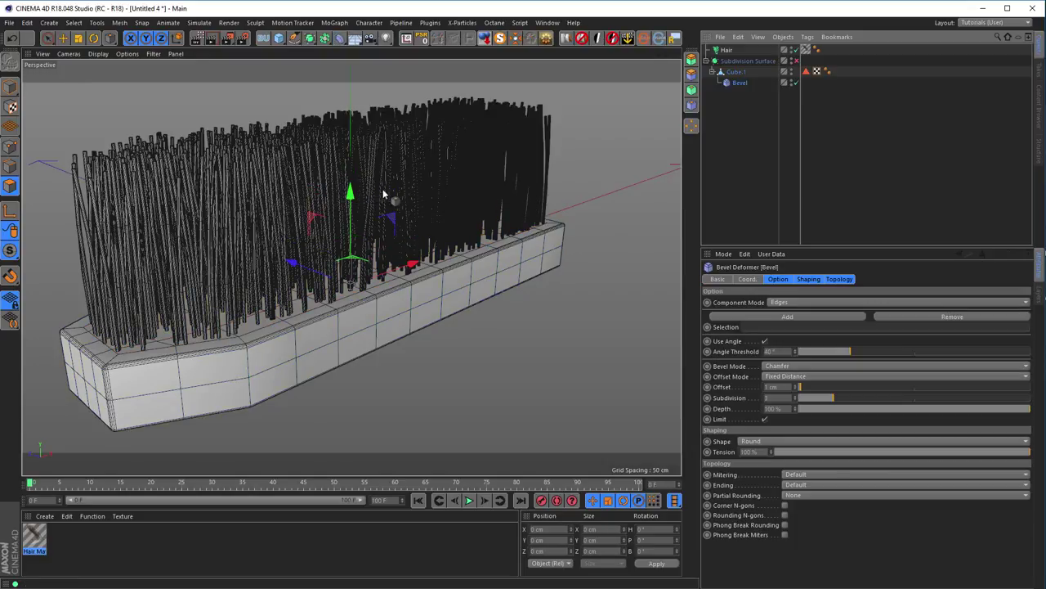
left_click_drag(225, 369, 403, 316, "alt")
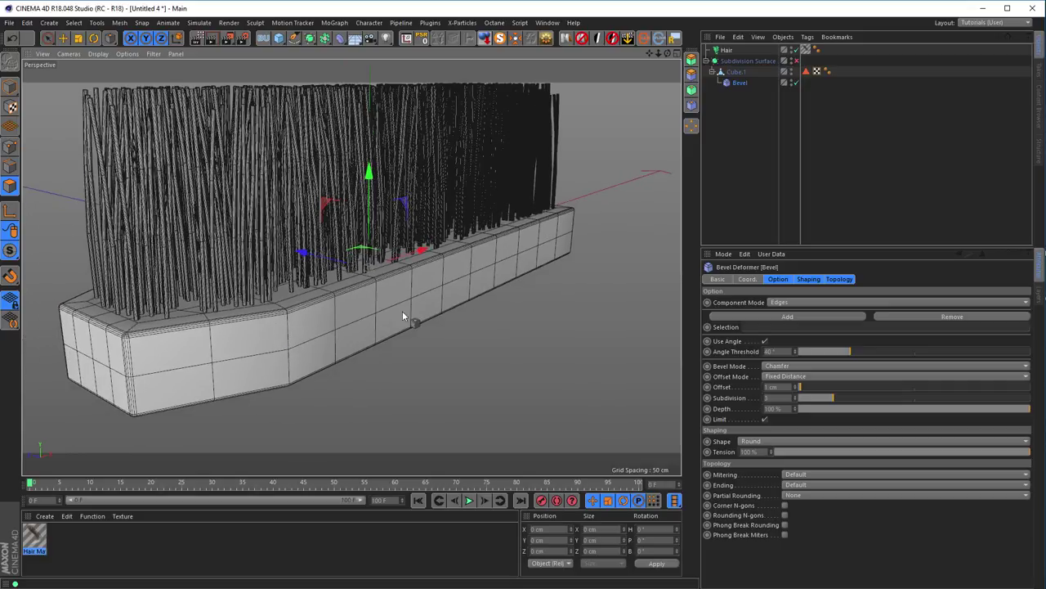
- Set the Bevel deformer's Bevel Mode to Solid and its Offset to 3 cm
left_click(777, 365)
left_click(780, 390)
left_click_drag(540, 296, 500, 270, "alt")
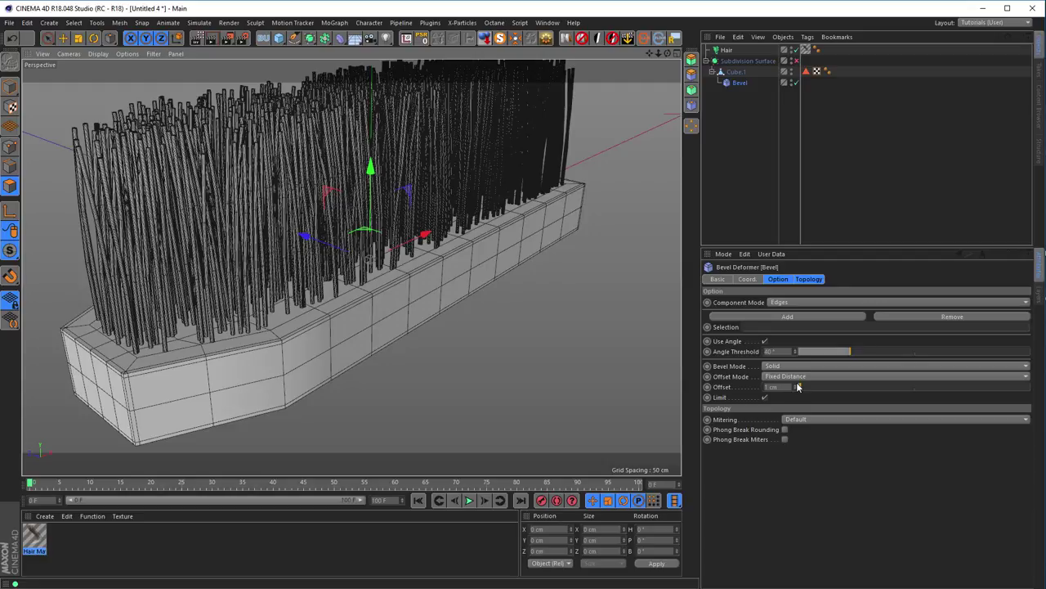
left_click(797, 385)
left_click(796, 385)
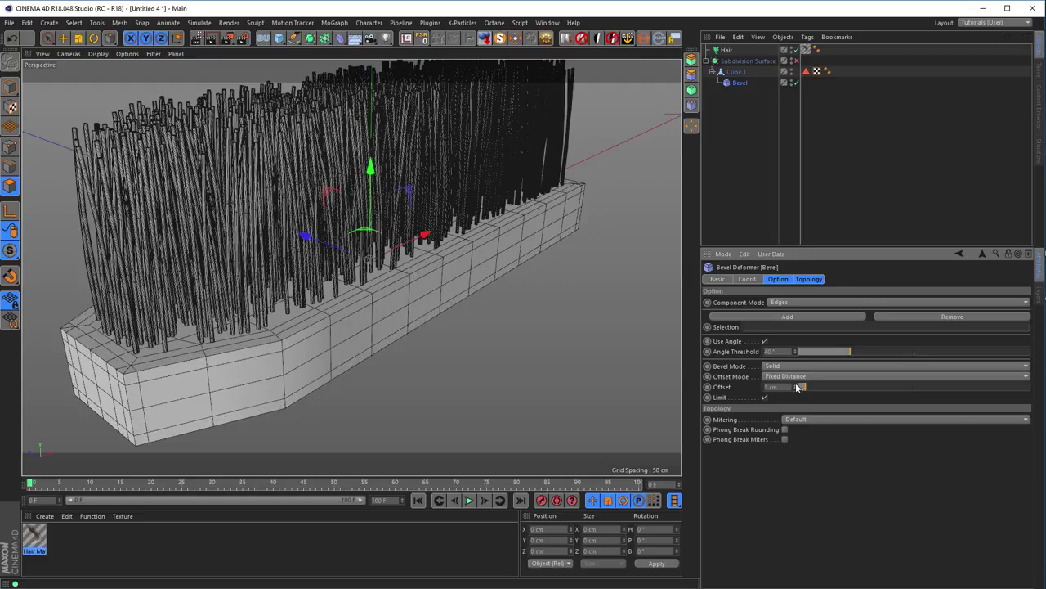
- Set the Bevel deformer's Mitering to Uniform
left_click(813, 280)
left_click(801, 302)
left_click(808, 324)
left_click_drag(396, 331, 418, 334, "alt")
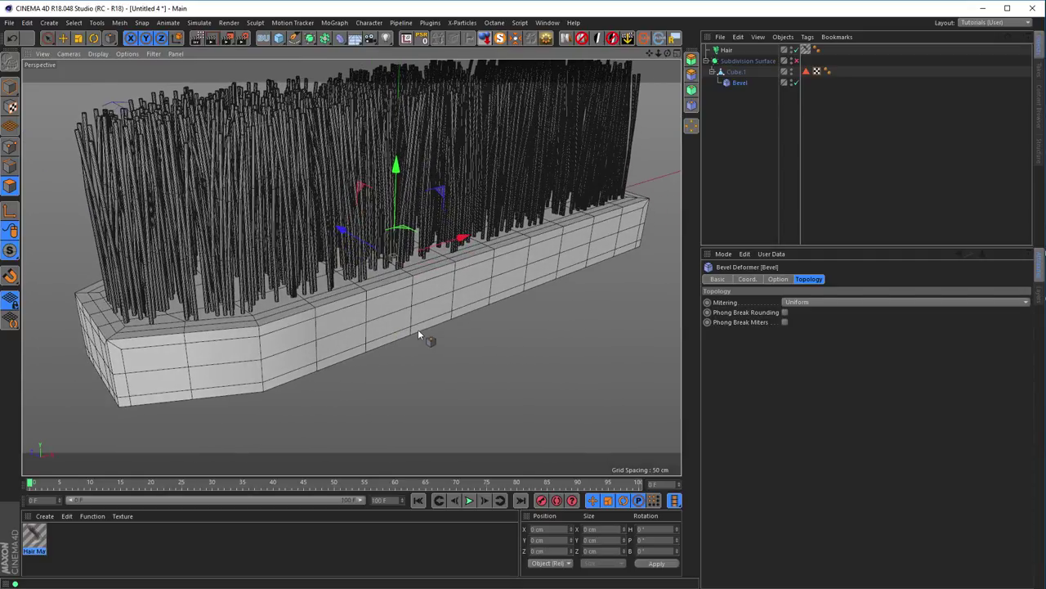
- Check the block's rounded corners with the Subdivision Surface enabled, and disable it again
left_click(797, 61)
mouse_move(502, 253)
left_mouse_down("alt")
mouse_move(619, 275)
mouse_move(351, 266)
mouse_move(461, 299)
left_mouse_up("alt")
scroll(489, 279, "up", 10)
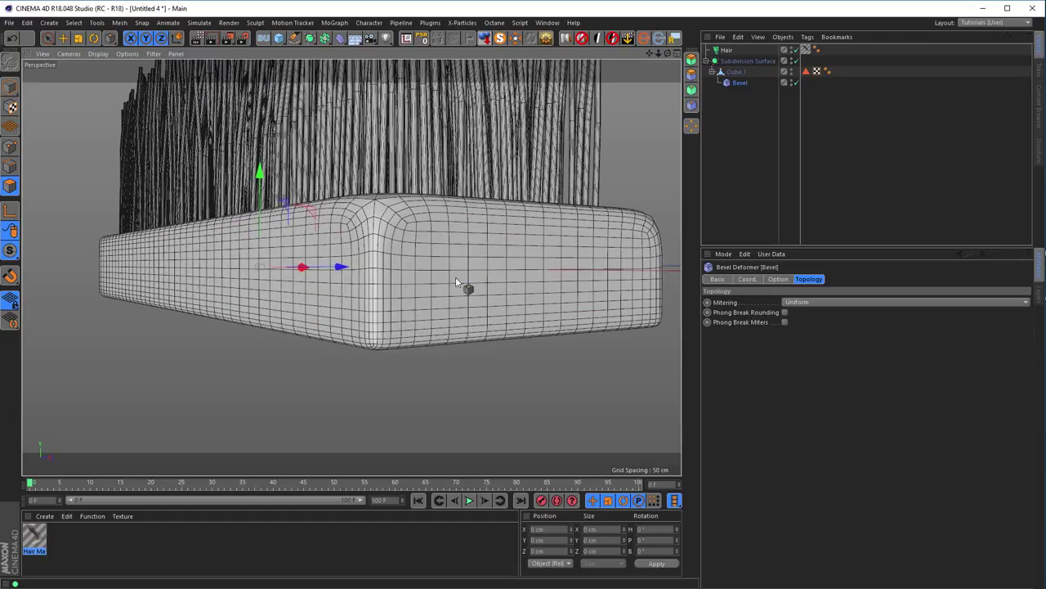
left_click_drag(407, 309, 431, 248, "alt")
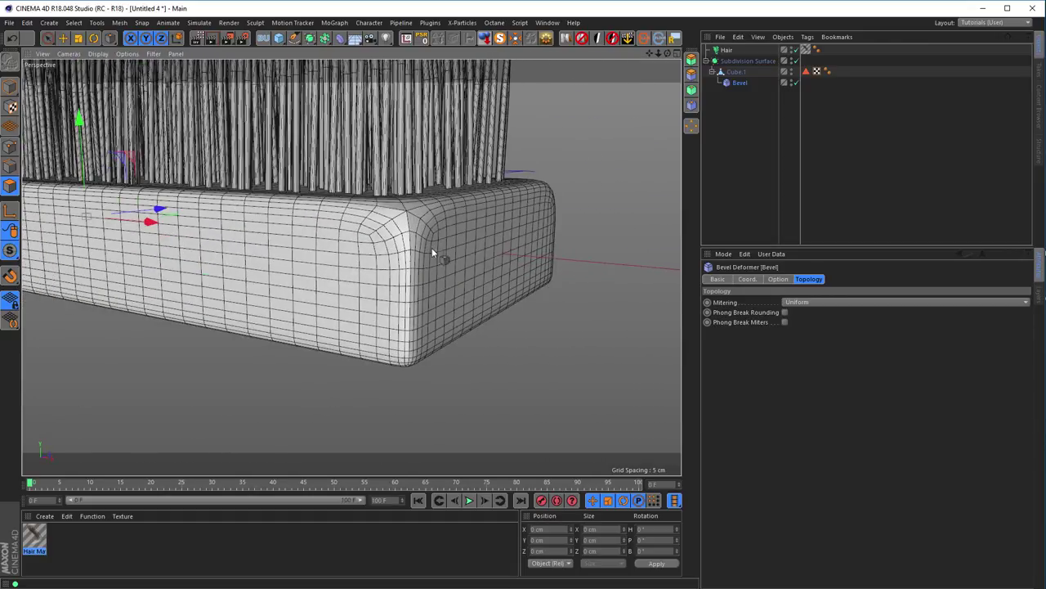
left_click(797, 61)
- Examine the edge loops that the Bevel deformer adds around the corners of the block's end
left_click_drag(623, 180, 532, 210, "alt")
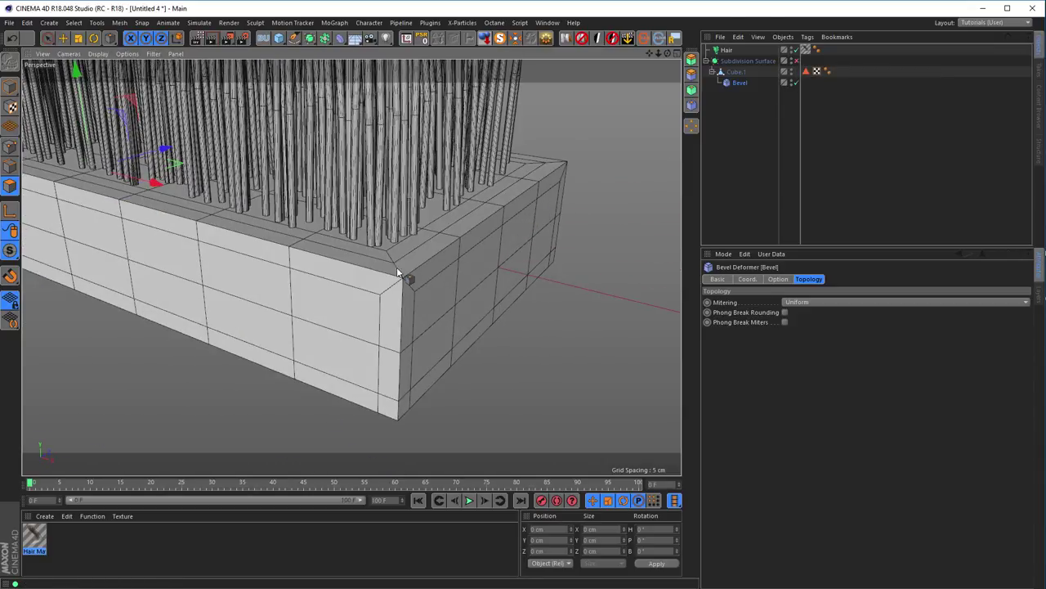
left_click_drag(412, 303, 365, 266, "alt")
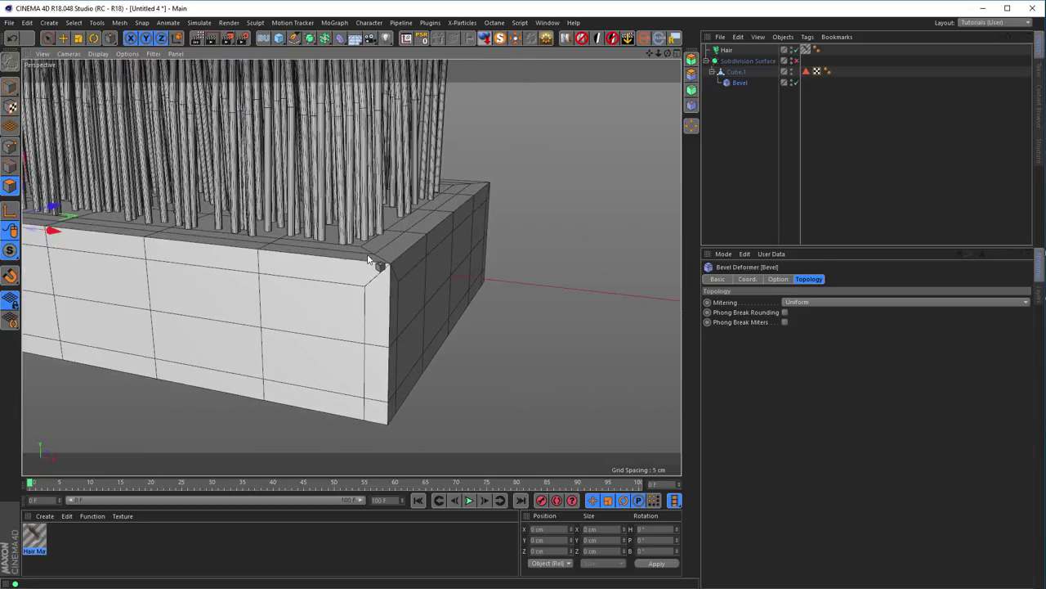
left_click_drag(396, 319, 412, 236, "alt")
left_click_drag(375, 286, 346, 257, "alt")
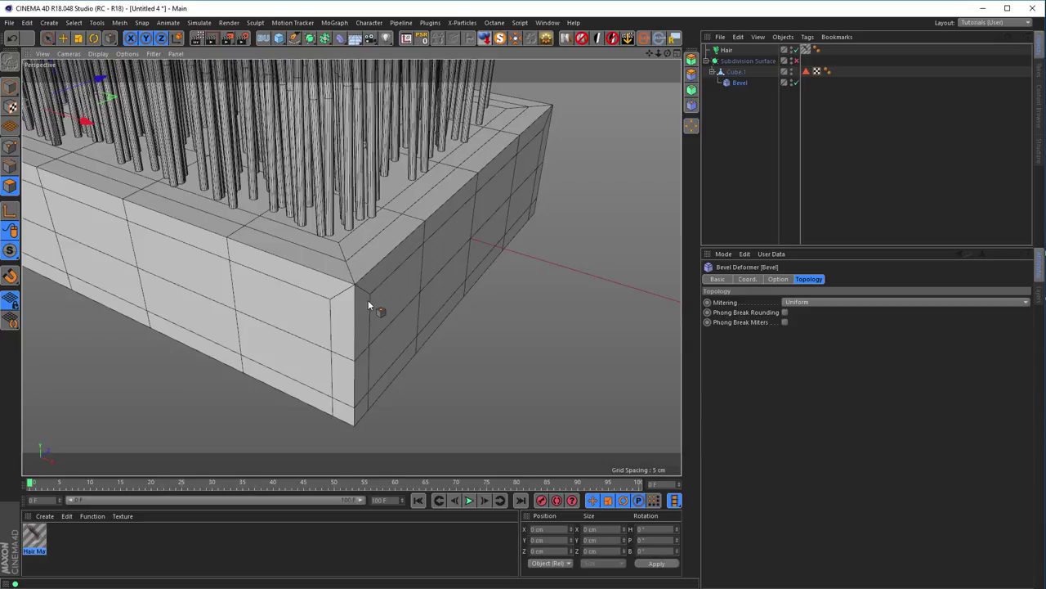
scroll(379, 282, "up", 3)
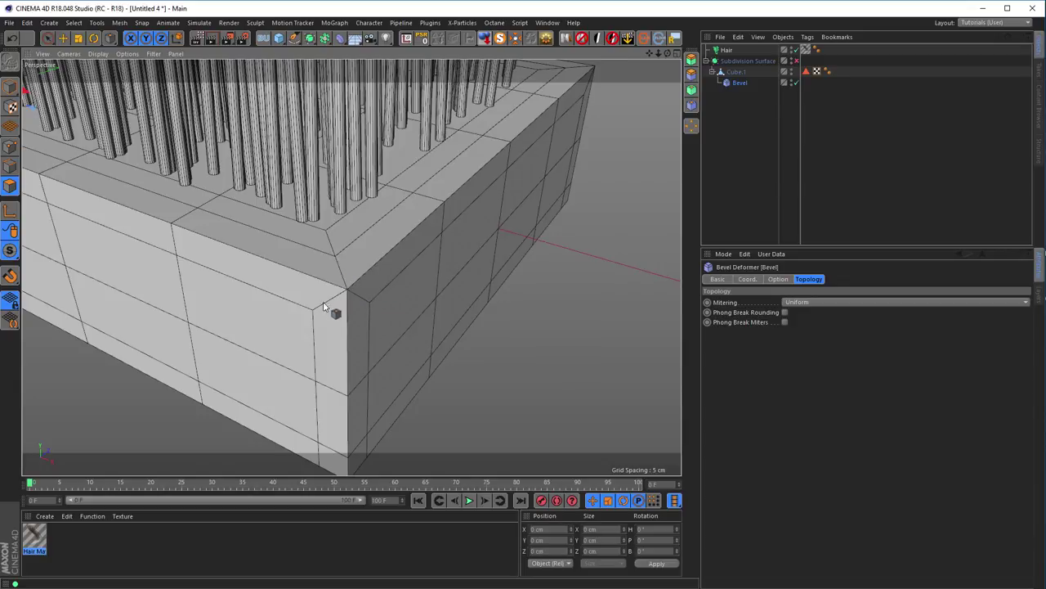
scroll(349, 314, "down", 2)
left_click_drag(357, 336, 346, 448, "alt")
left_click_drag(373, 379, 516, 284, "alt")
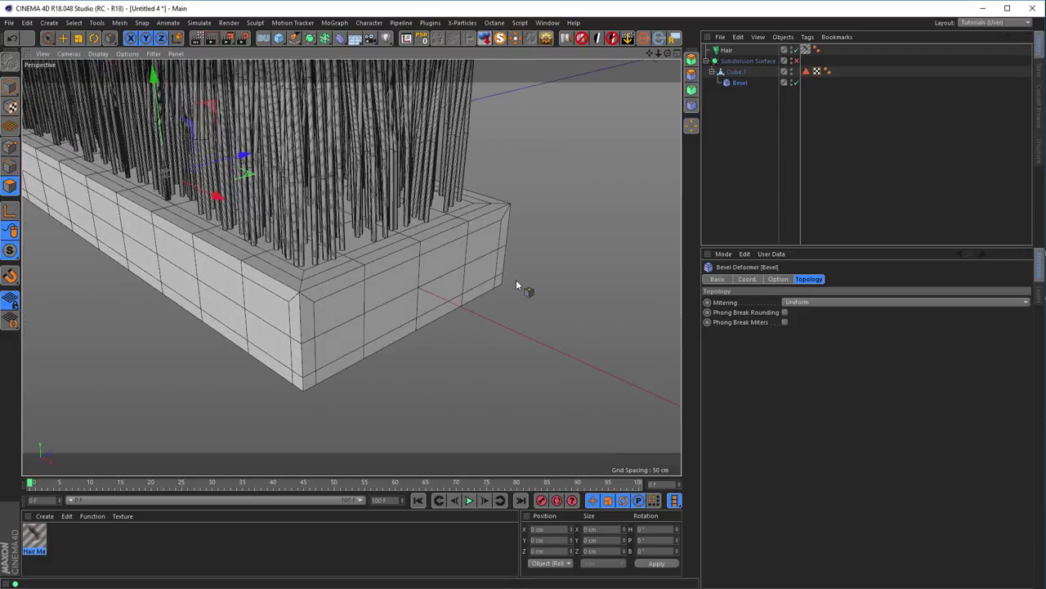
right_click_drag(413, 222, 366, 236, "alt")
left_click_drag(360, 238, 349, 242, "alt")
right_click_drag(383, 242, 412, 235, "alt")
scroll(412, 240, "up", 2)
left_click_drag(445, 239, 498, 240, "alt")
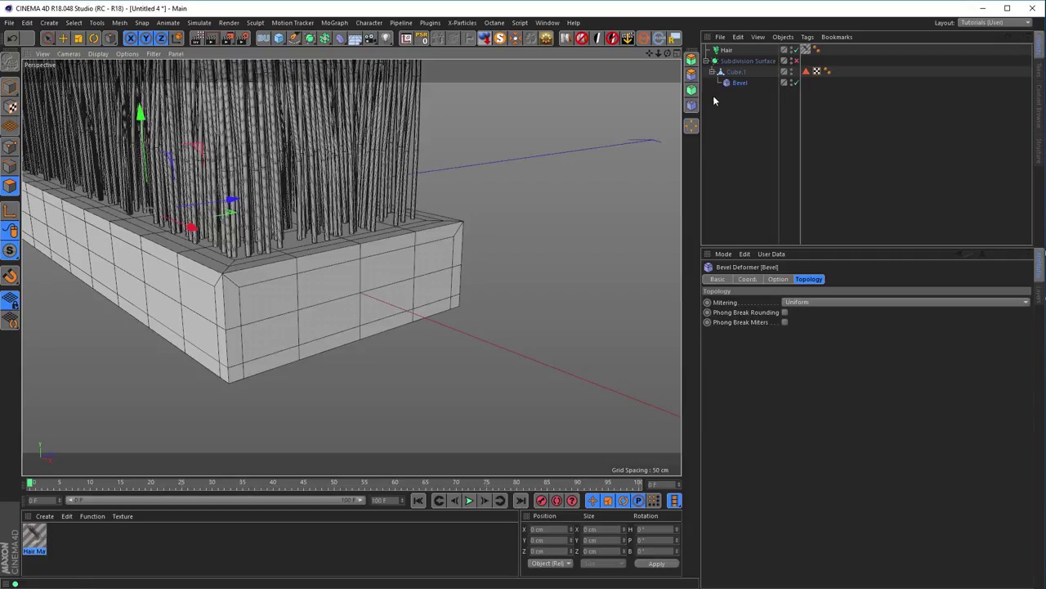
- With the Bevel deformer disabled, set the Z size of the end face's four middle polygons to 20 cm
left_click(796, 83)
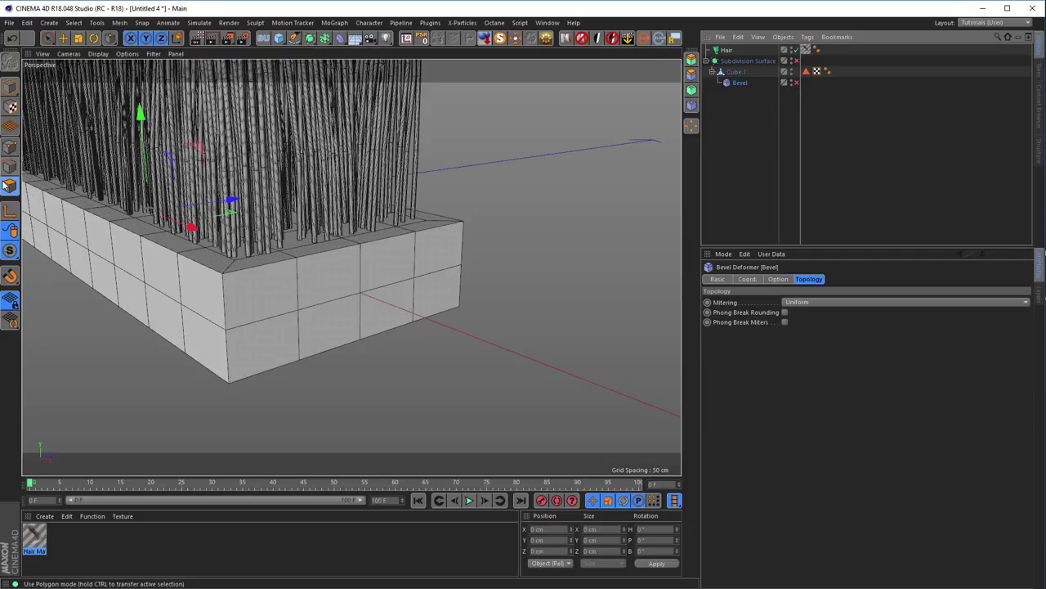
key("9")
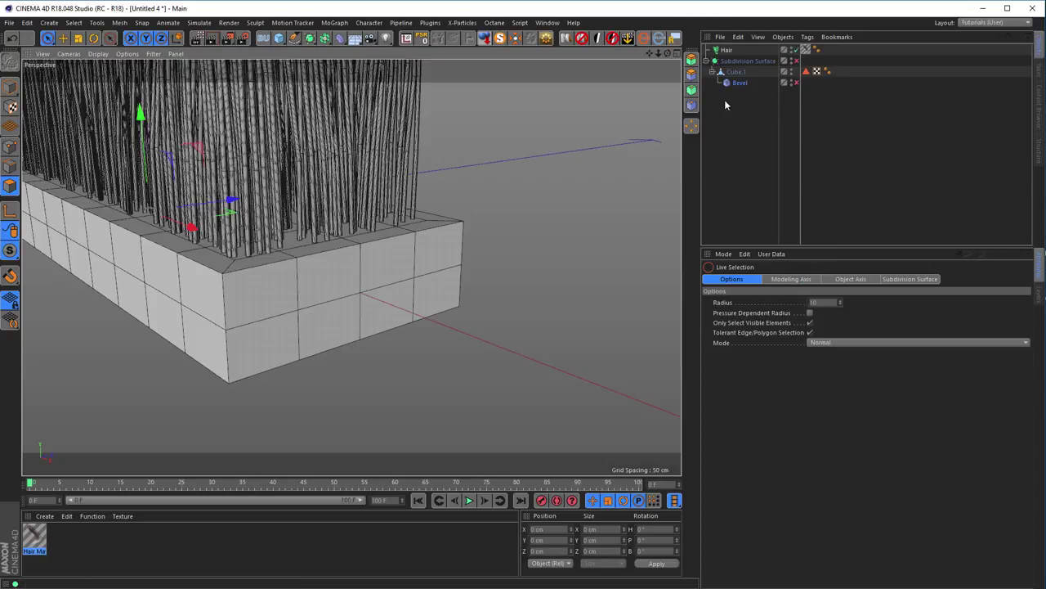
left_click(734, 72)
mouse_move(379, 285)
left_mouse_down()
mouse_move(409, 294)
mouse_move(467, 287)
mouse_move(433, 286)
left_mouse_up()
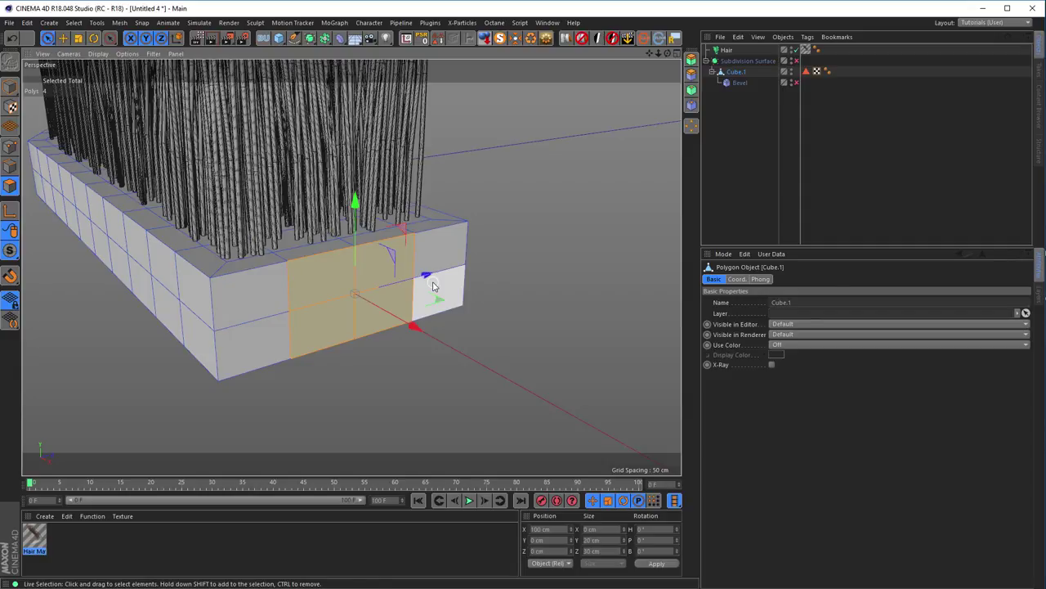
key("t")
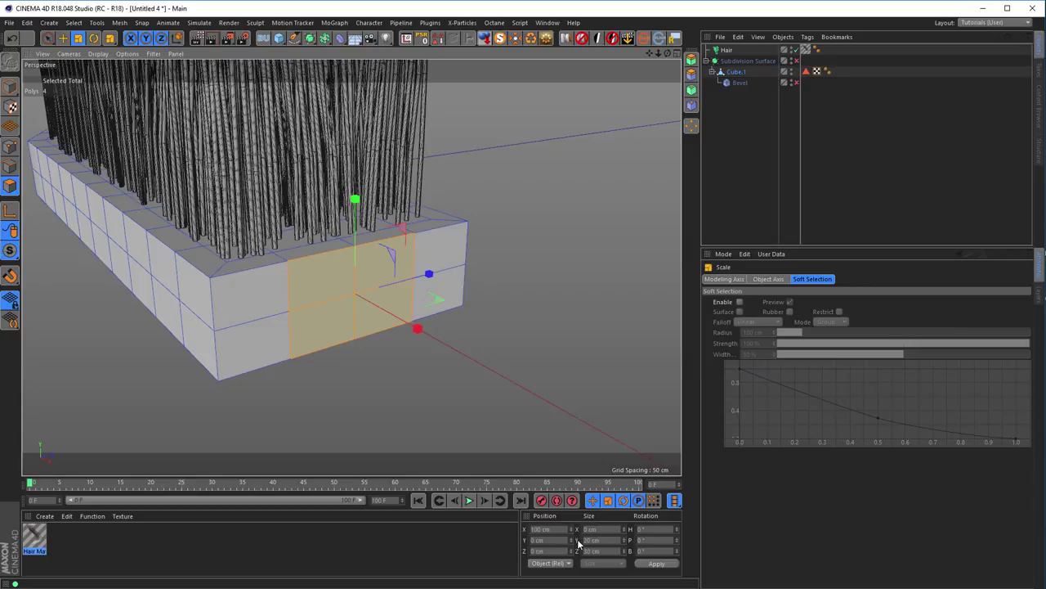
double_click(612, 552)
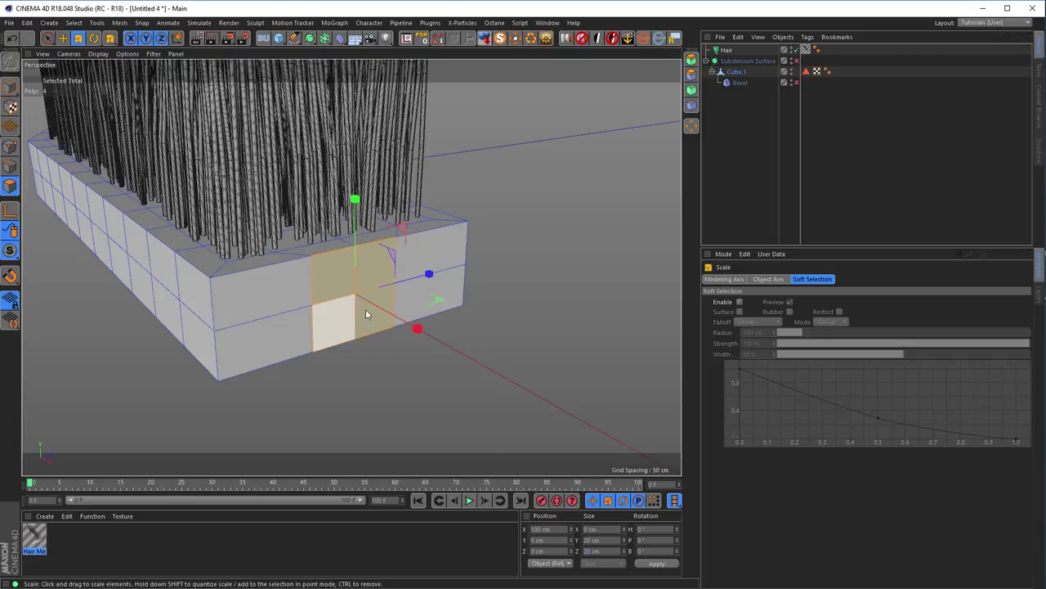
mouse_move(355, 296)
left_mouse_down("alt")
mouse_move(343, 301)
mouse_move(502, 346)
mouse_move(493, 278)
mouse_move(343, 278)
mouse_move(345, 303)
left_mouse_up("alt")
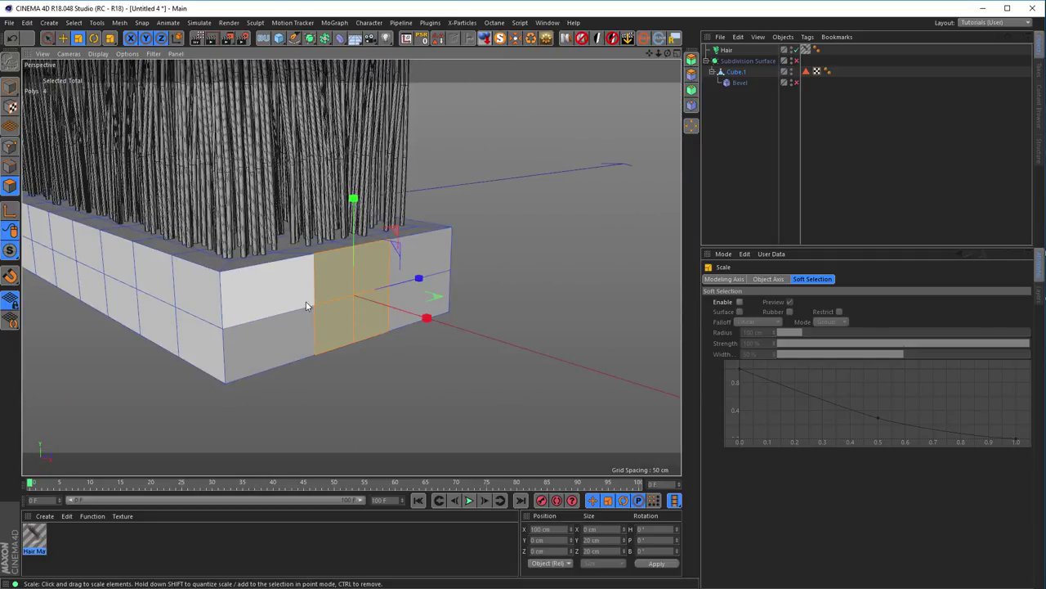
- Extrude all eight polygons of the block's end face outward about 9 cm along X
key("9")
mouse_move(286, 291)
left_mouse_down()
mouse_move(320, 309)
mouse_move(431, 276)
mouse_move(427, 259)
left_mouse_up()
left_click(431, 274)
mouse_move(356, 276)
left_mouse_down()
mouse_move(316, 290)
mouse_move(311, 307)
mouse_move(269, 305)
left_mouse_up()
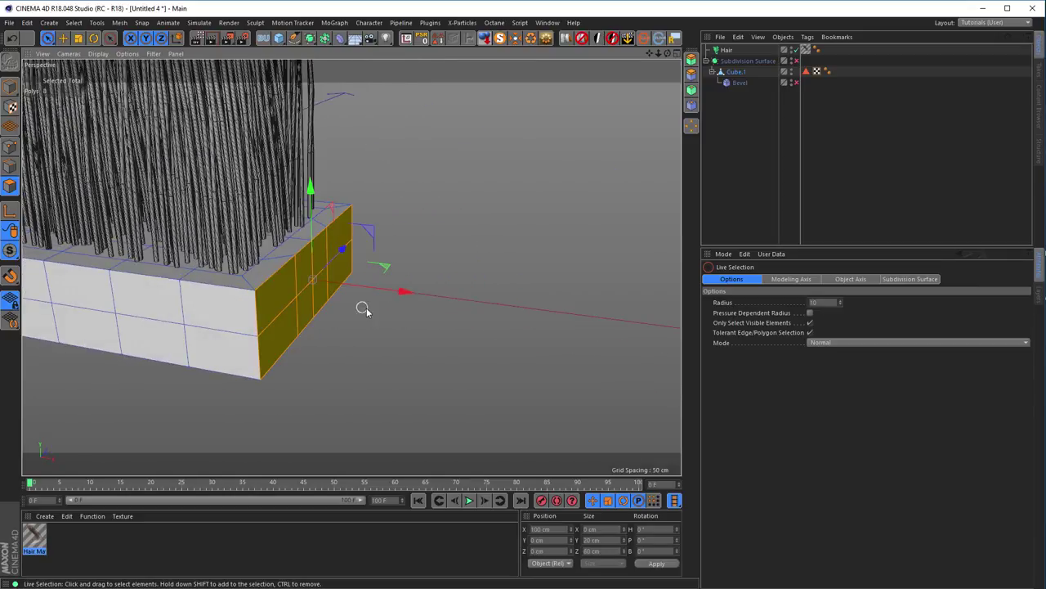
left_click_drag(401, 289, 442, 294)
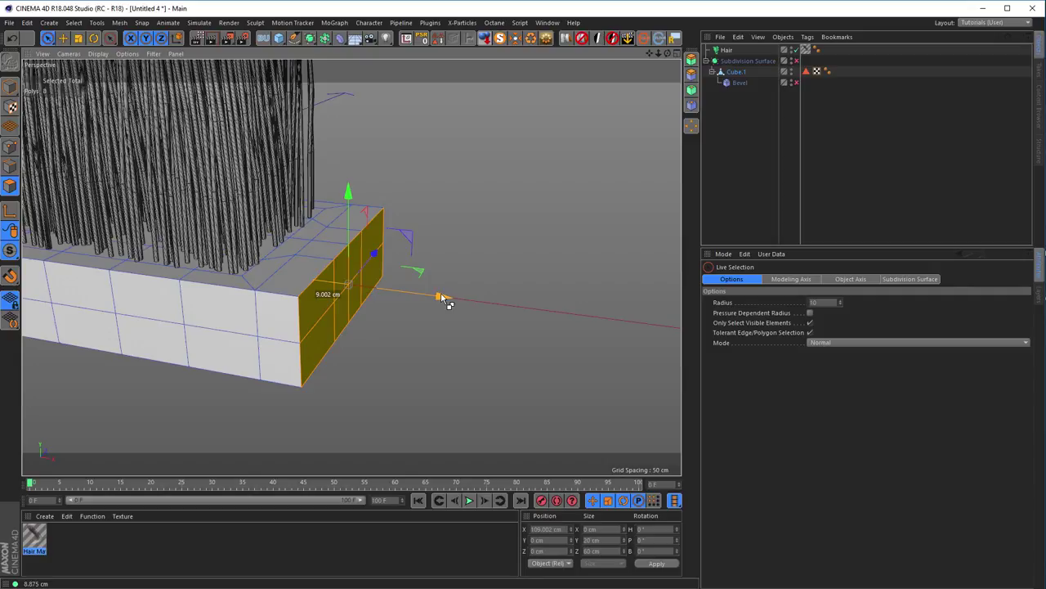
- Extrude the four middle end polygons outward about 34 cm along X and scale their end up to about 25 cm in Y and Z
left_click_drag(368, 313, 286, 295, "alt")
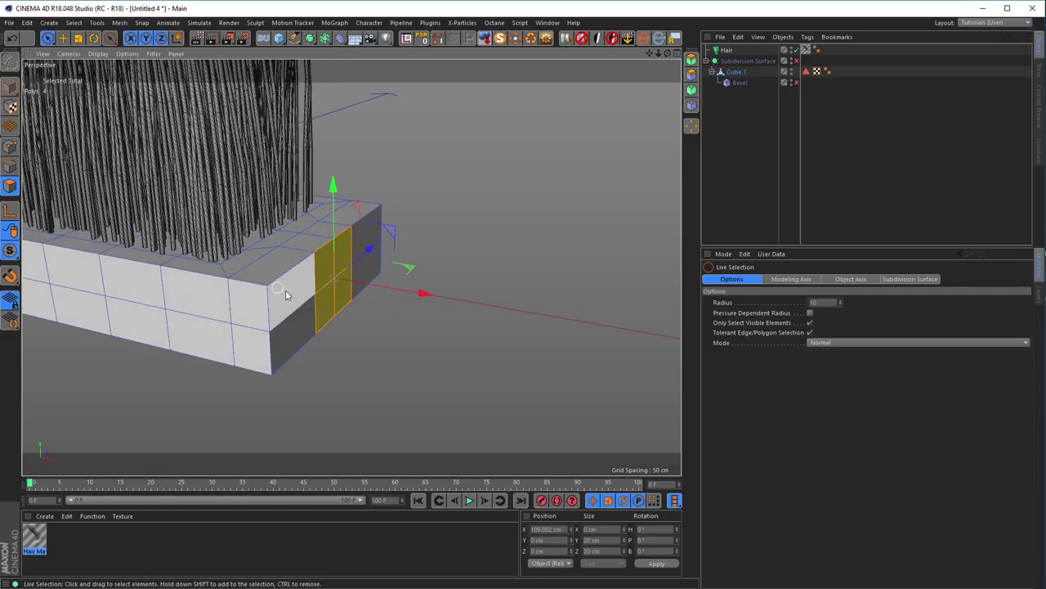
left_click_drag(427, 297, 396, 313)
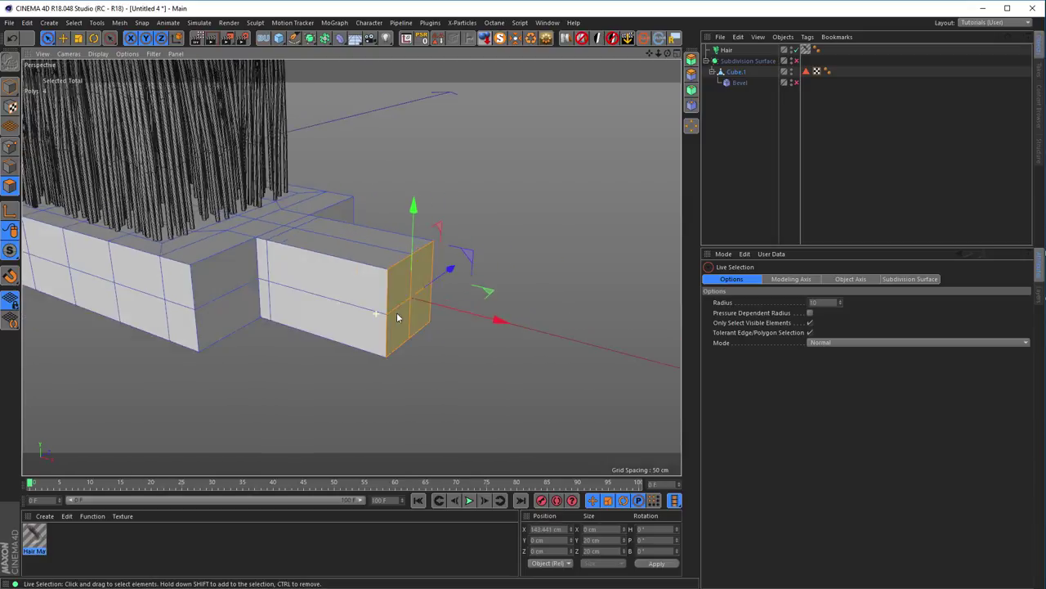
key("t")
left_click_drag(532, 335, 616, 312)
right_click_drag(382, 315, 330, 313, "alt")
left_click_drag(330, 313, 285, 297, "alt")
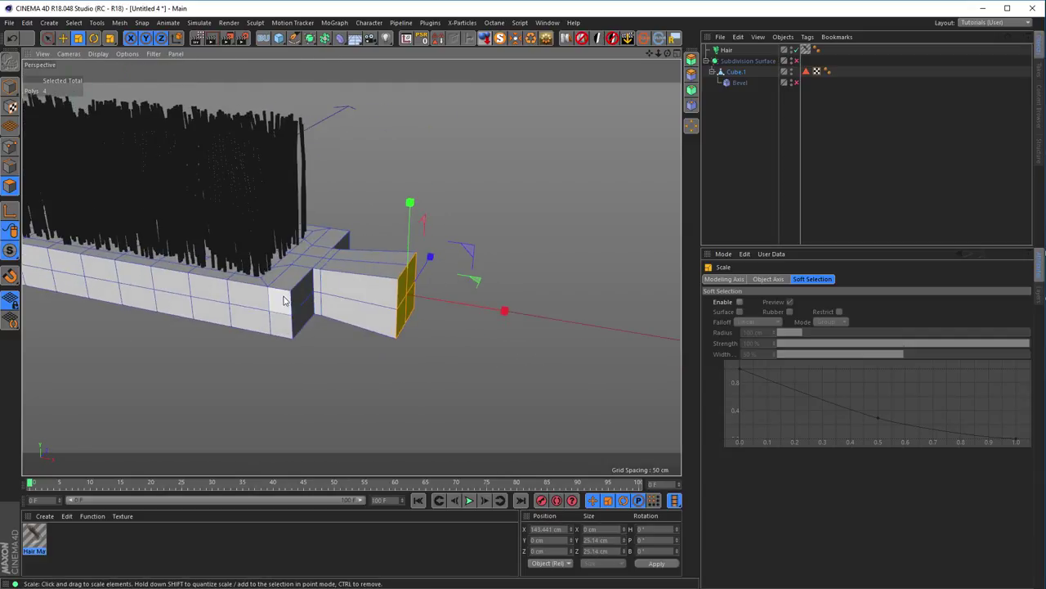
middle_click_drag(285, 297, 355, 297, "alt")
- Re-enable the Bevel deformer and the Subdivision Surface, and switch to Model mode
left_click(796, 83)
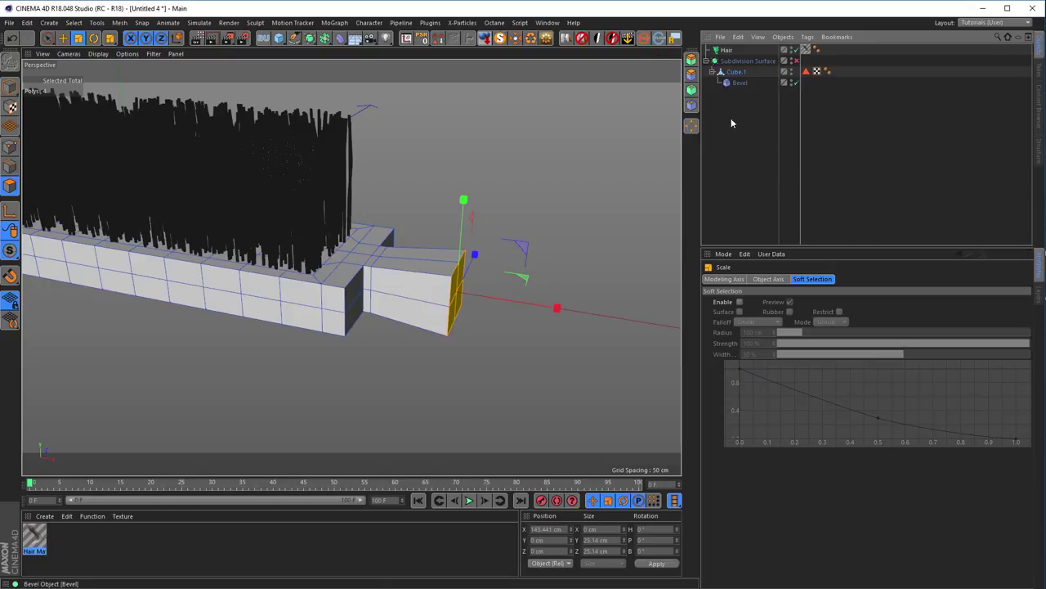
left_click(11, 87)
left_click(797, 62)
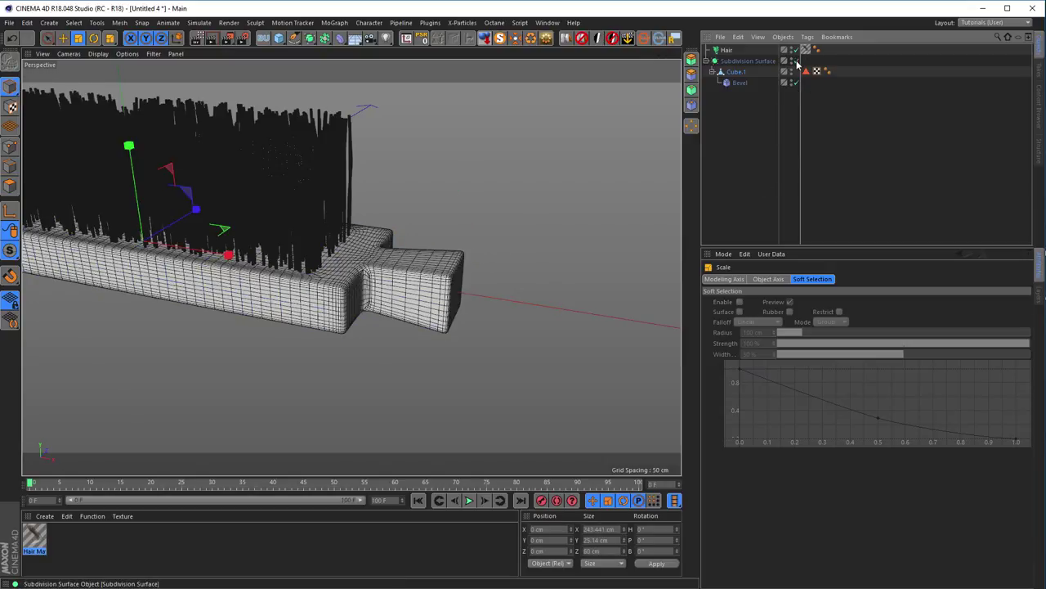
- With the Subdivision Surface temporarily disabled, extrude the four polygons at the handle's end outward about 23 cm along X
mouse_move(341, 279)
left_mouse_down("alt")
mouse_move(434, 302)
mouse_move(225, 326)
mouse_move(306, 279)
mouse_move(214, 280)
left_mouse_up("alt")
right_click_drag(320, 304, 397, 296, "alt")
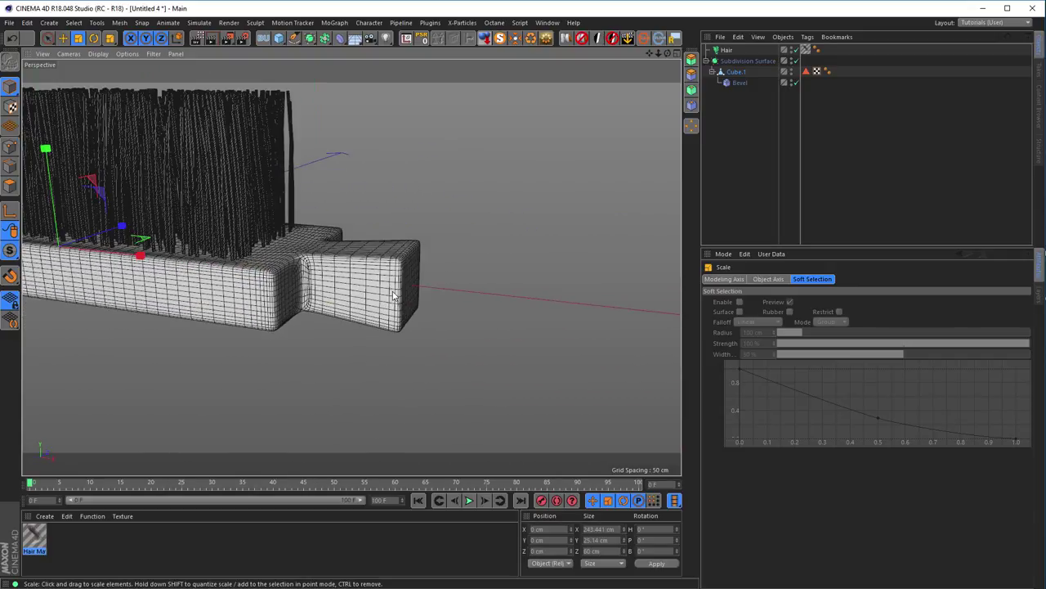
left_click_drag(405, 273, 434, 283, "alt")
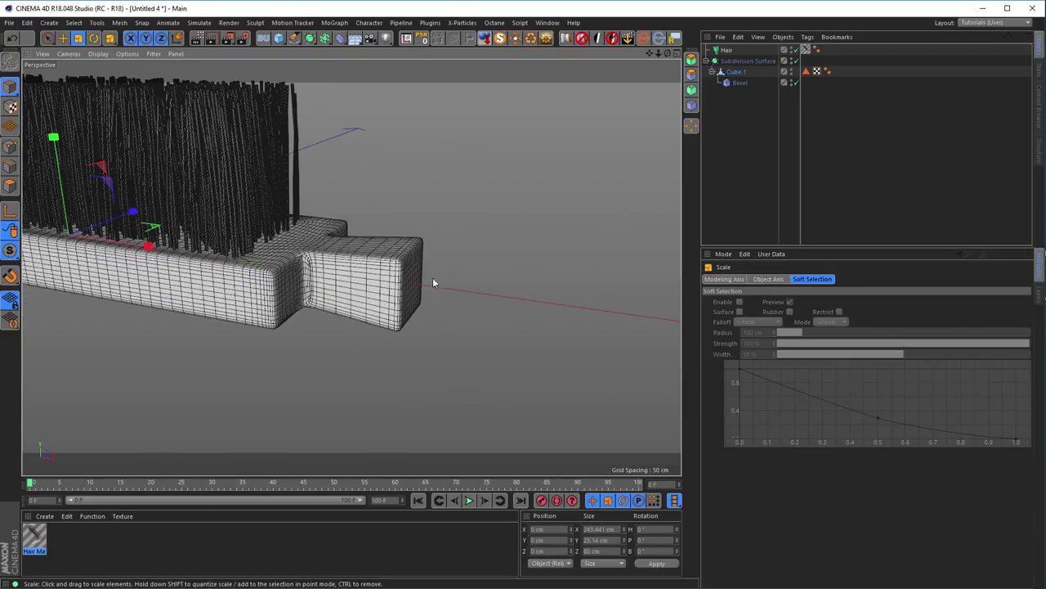
left_click(753, 73)
left_click(10, 186)
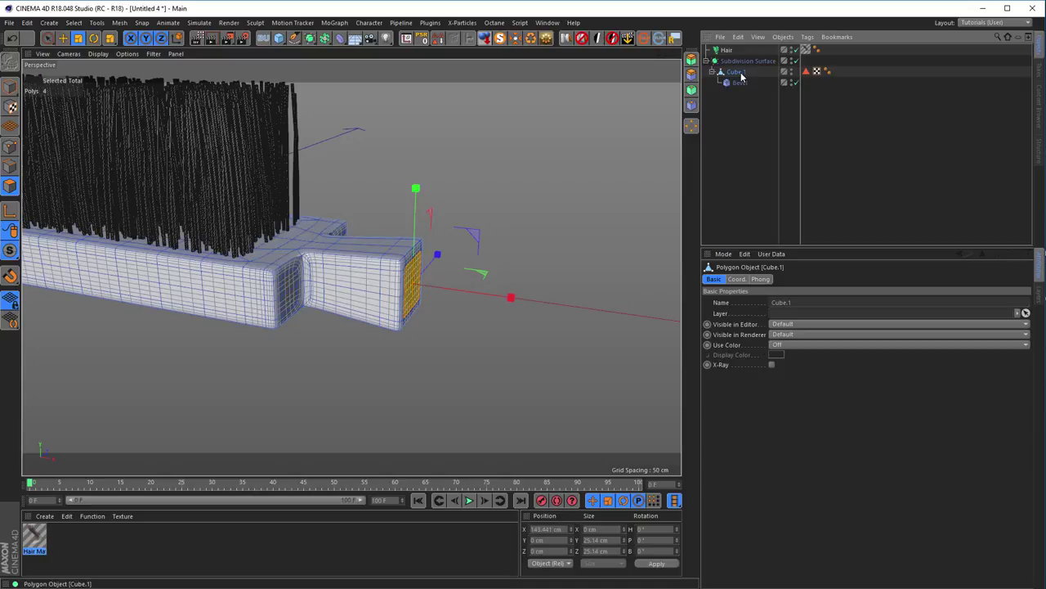
left_click(797, 61)
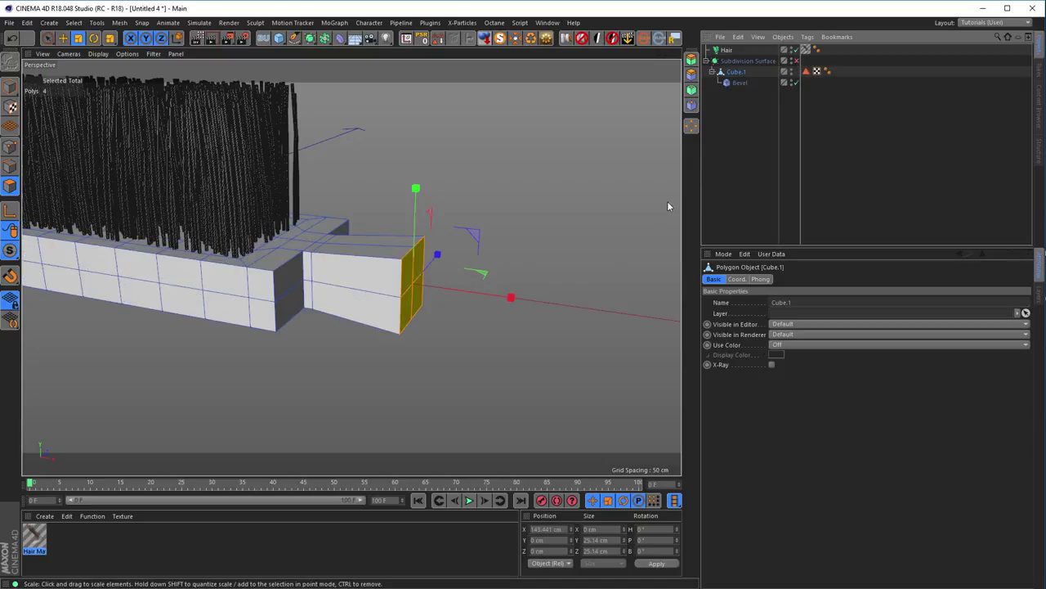
key("e")
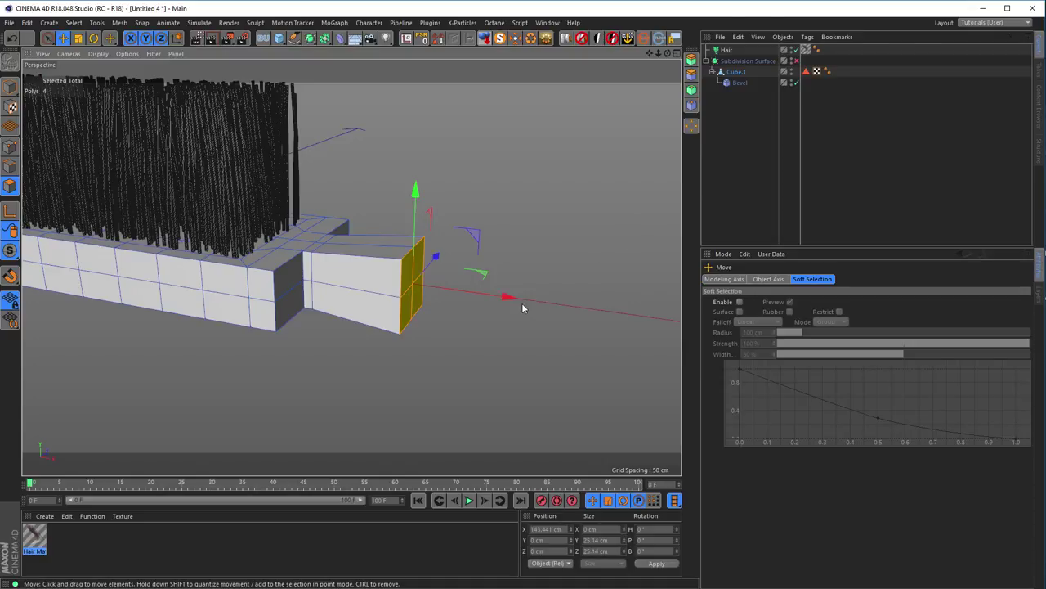
left_click_drag(510, 299, 588, 308)
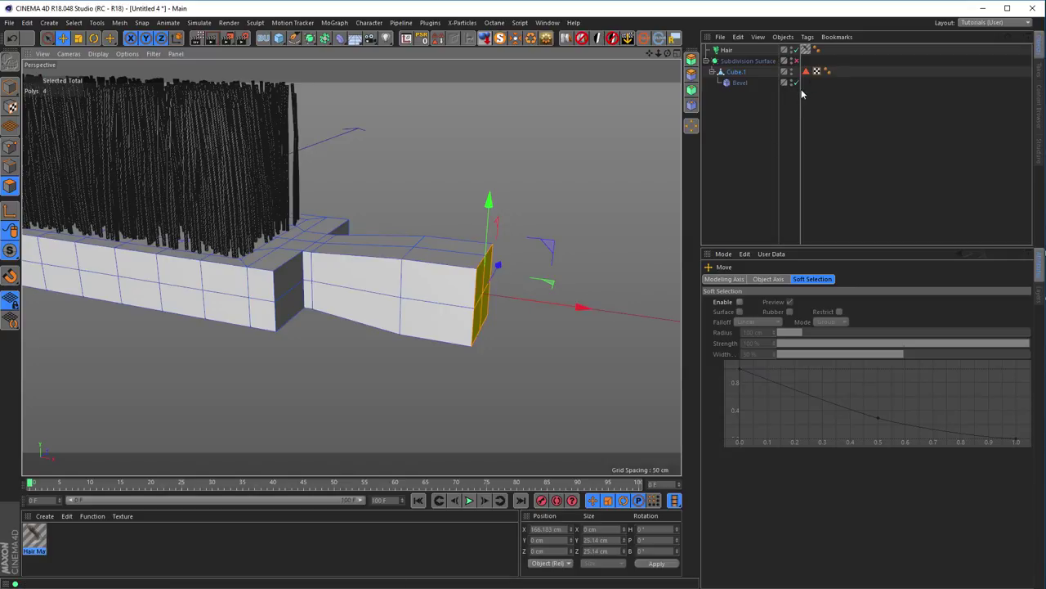
left_click(798, 61)
mouse_move(640, 261)
left_mouse_down("alt")
mouse_move(455, 303)
mouse_move(507, 327)
mouse_move(460, 303)
mouse_move(385, 300)
mouse_move(434, 302)
left_mouse_up("alt")
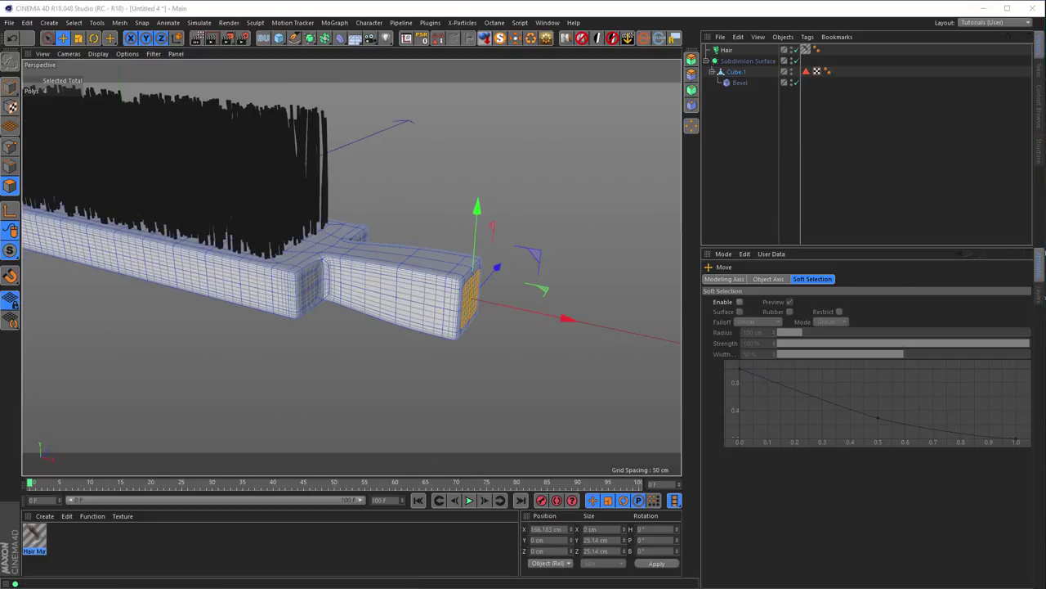
- Examine the joint between the brush head and the wooden handle in the reference picture
left_click(327, 587)
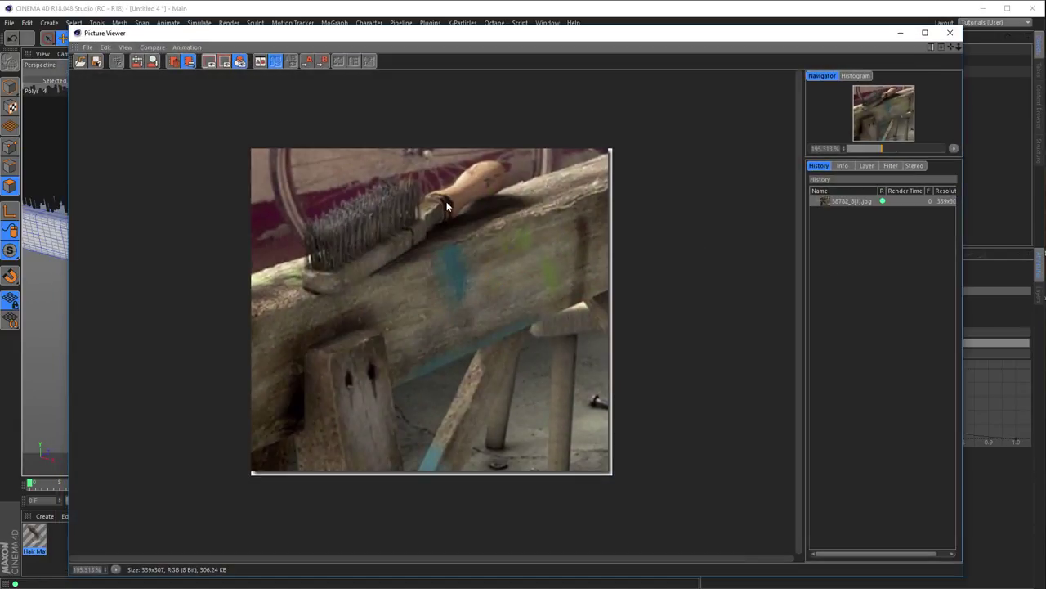
scroll(445, 190, "up", 2)
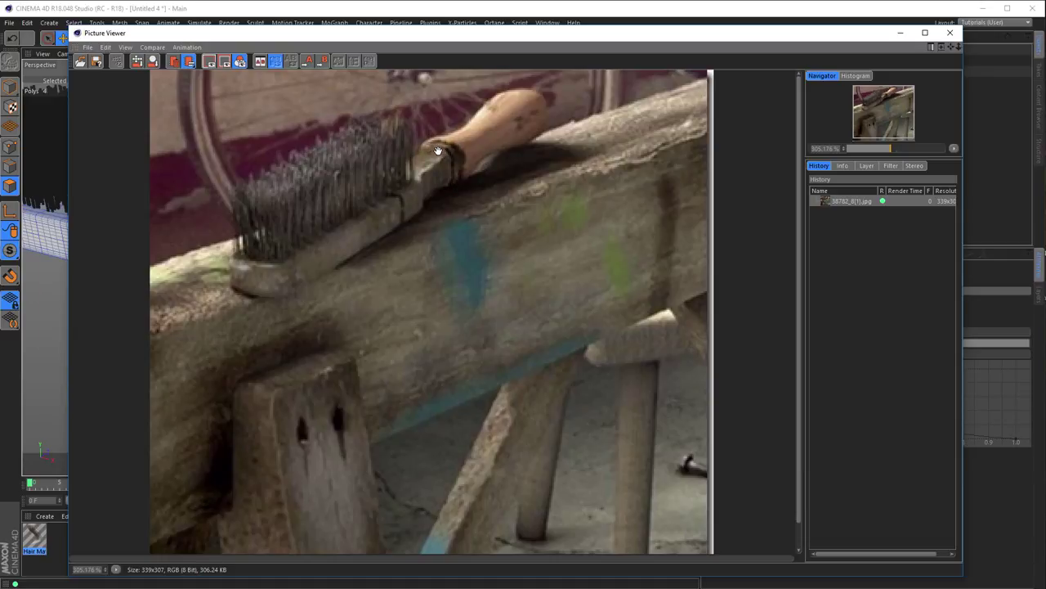
left_click(900, 35)
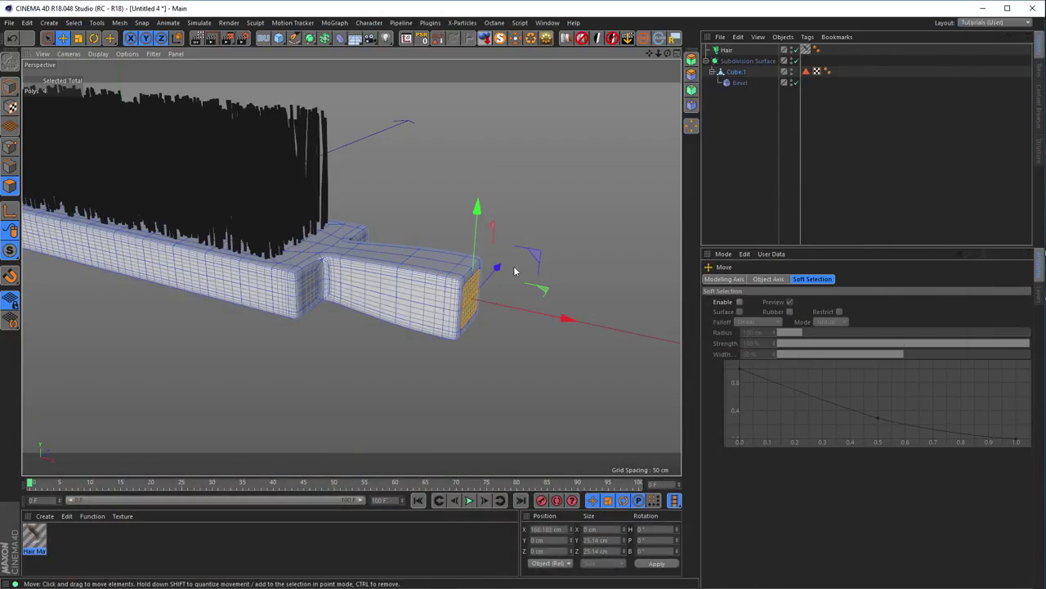
- Add a Cylinder primitive and set its orientation to +X
left_click(279, 41)
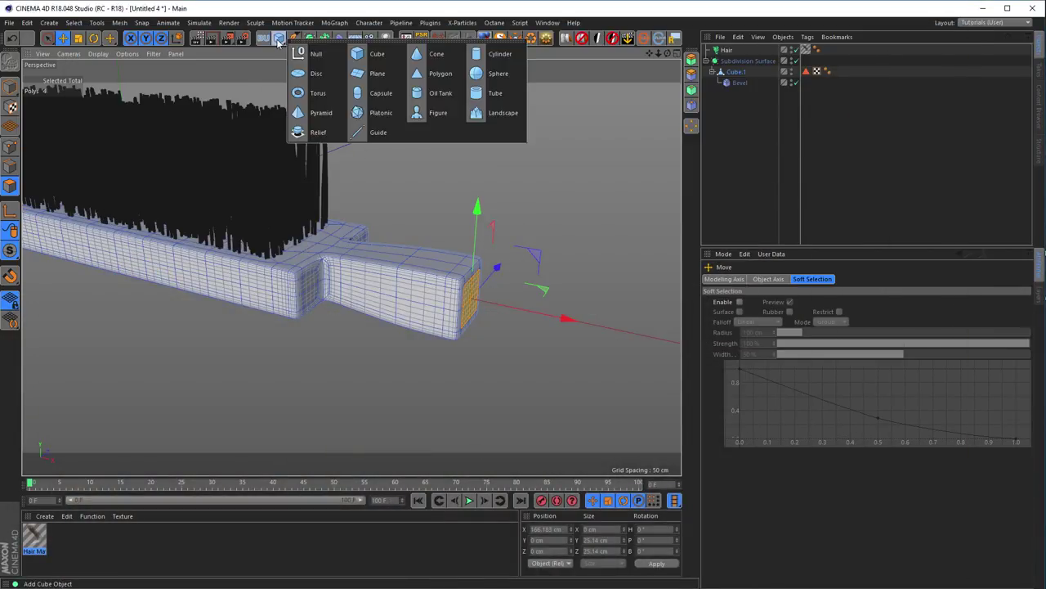
left_click(499, 53)
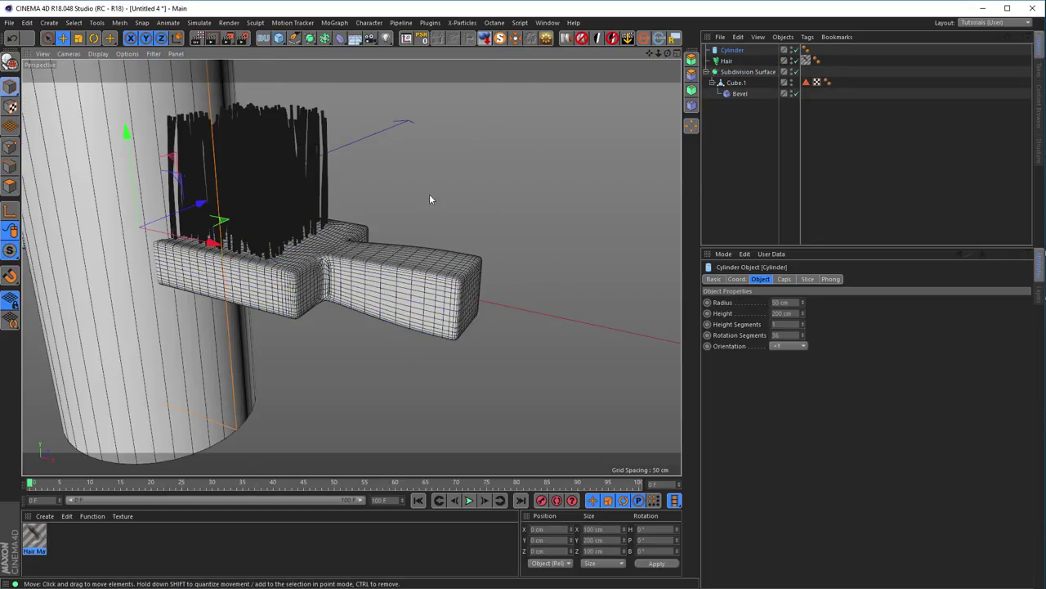
left_click(786, 346)
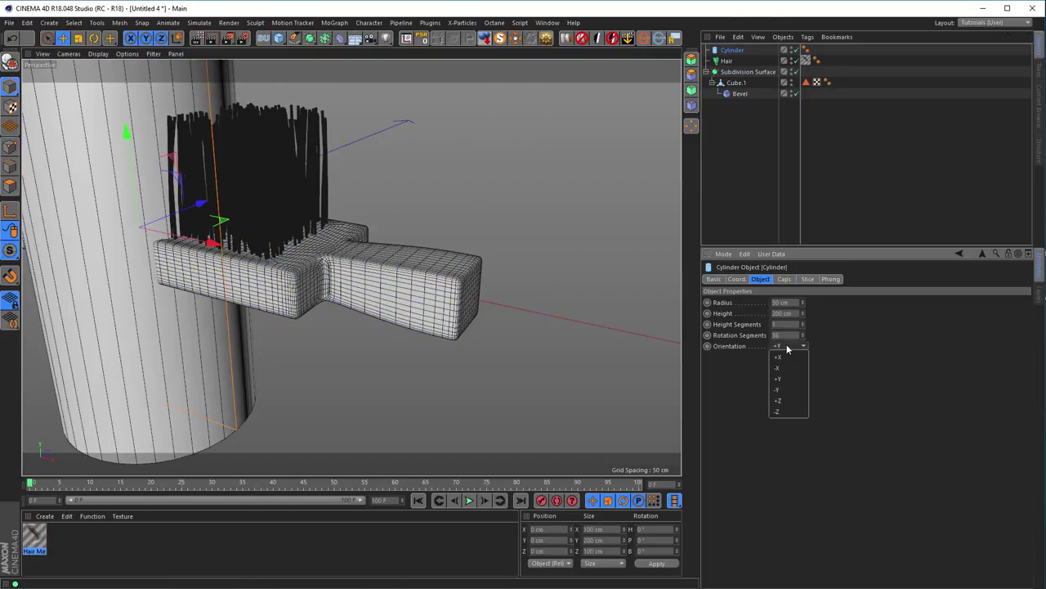
left_click(787, 357)
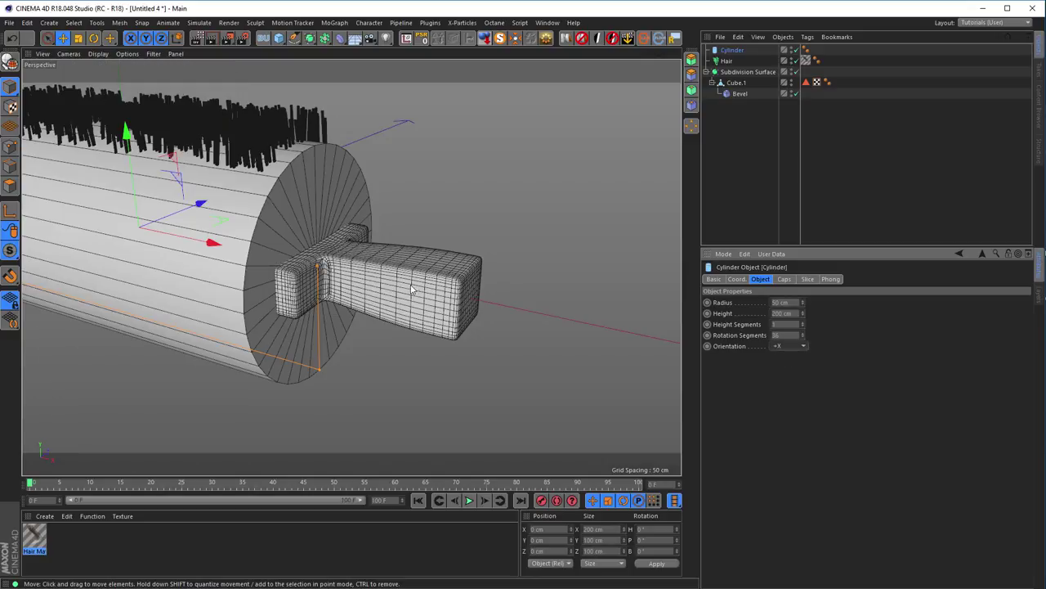
- In the front view, shorten the cylinder to about 7 cm and move it to about X 169 cm at the handle stub's end
scroll(337, 294, "down", 5)
middle_click(334, 329)
middle_click(440, 398)
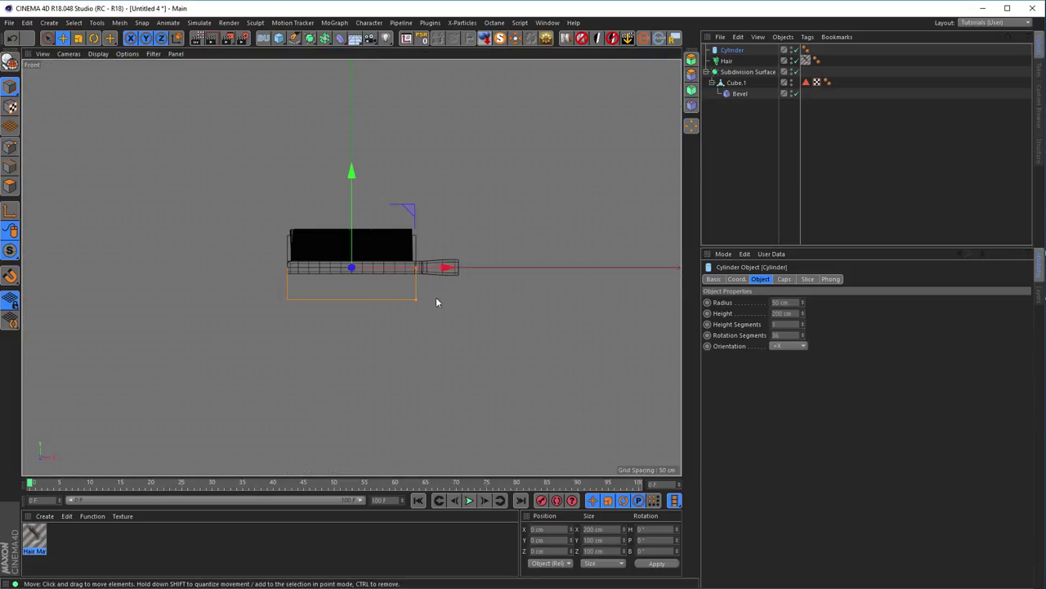
scroll(458, 278, "up", 5)
left_click_drag(459, 292, 308, 305)
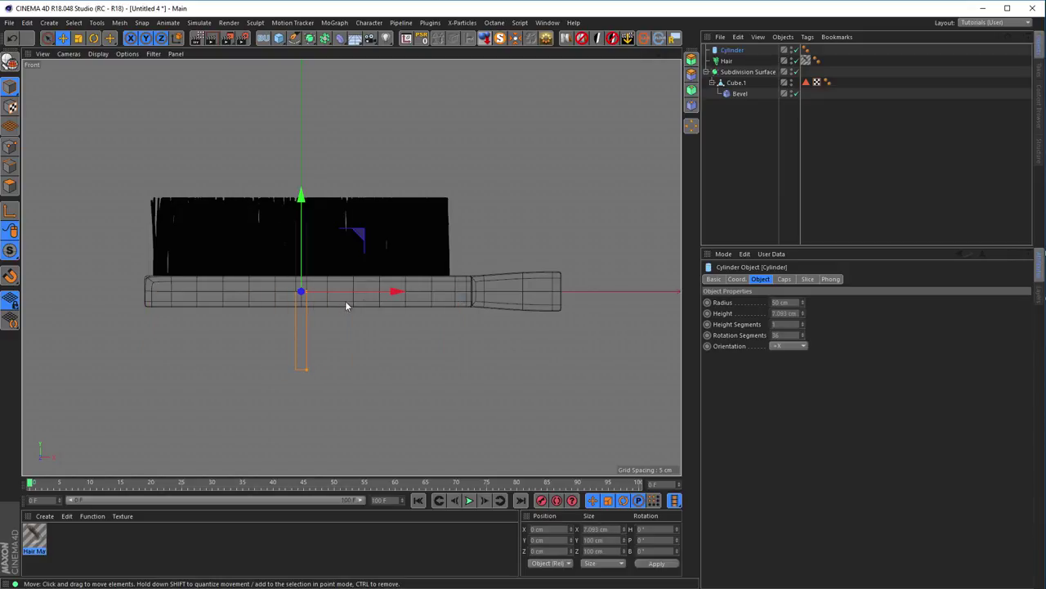
left_click_drag(397, 293, 656, 304)
scroll(446, 305, "up", 6)
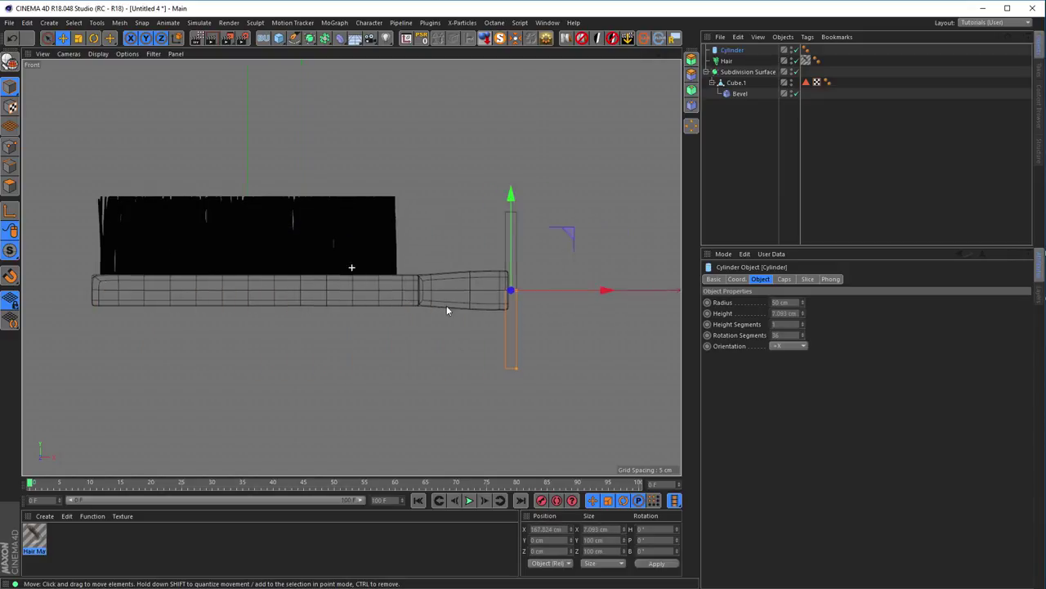
left_click_drag(493, 259, 503, 265)
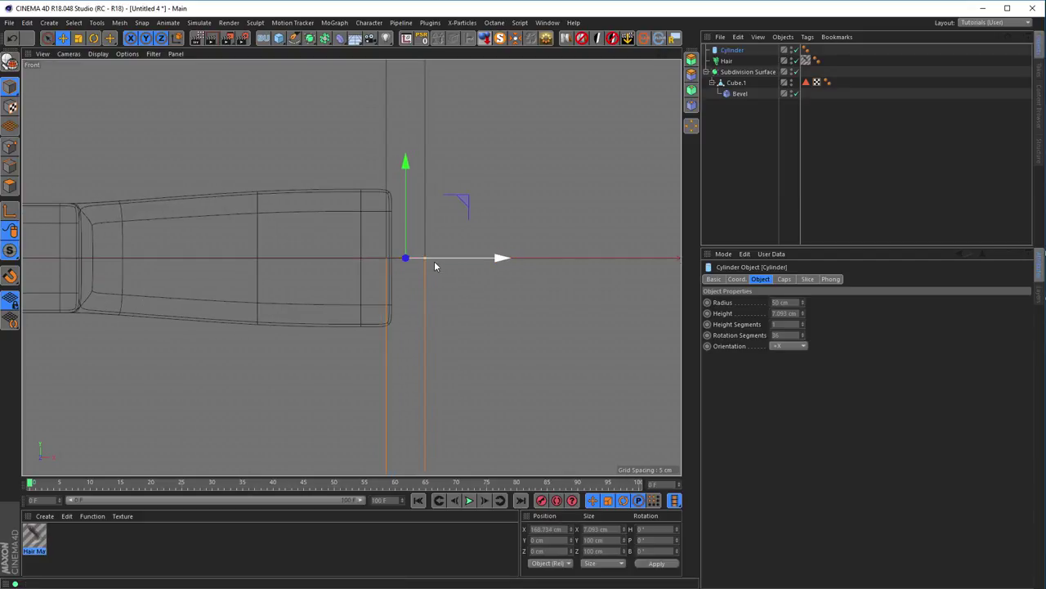
- Set the cylinder's height to 5 cm and reduce its radius to 18 cm
left_click_drag(420, 260, 420, 261)
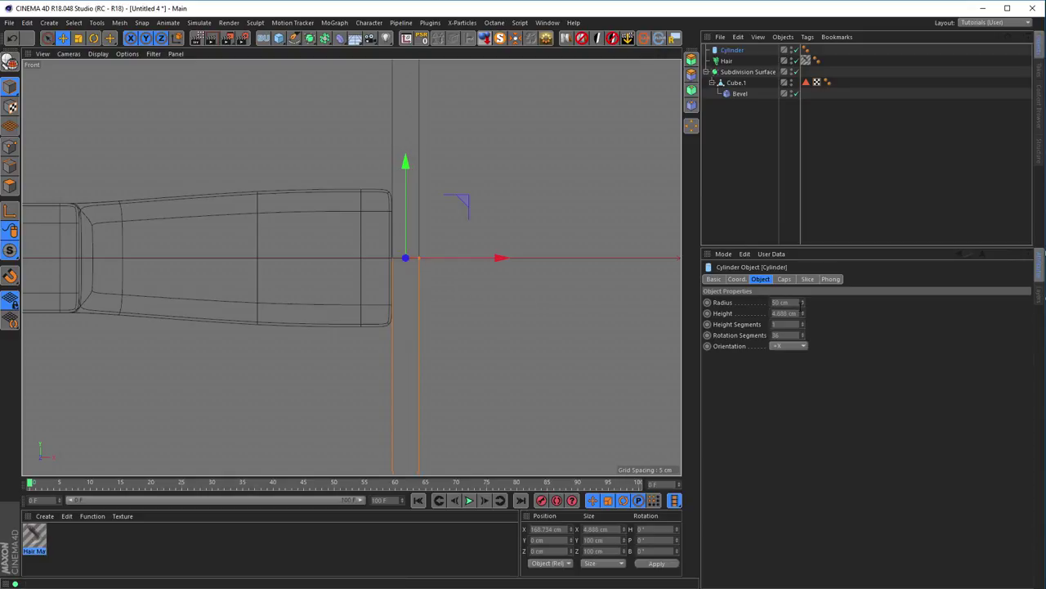
left_click(783, 313)
type("5")
key("Return")
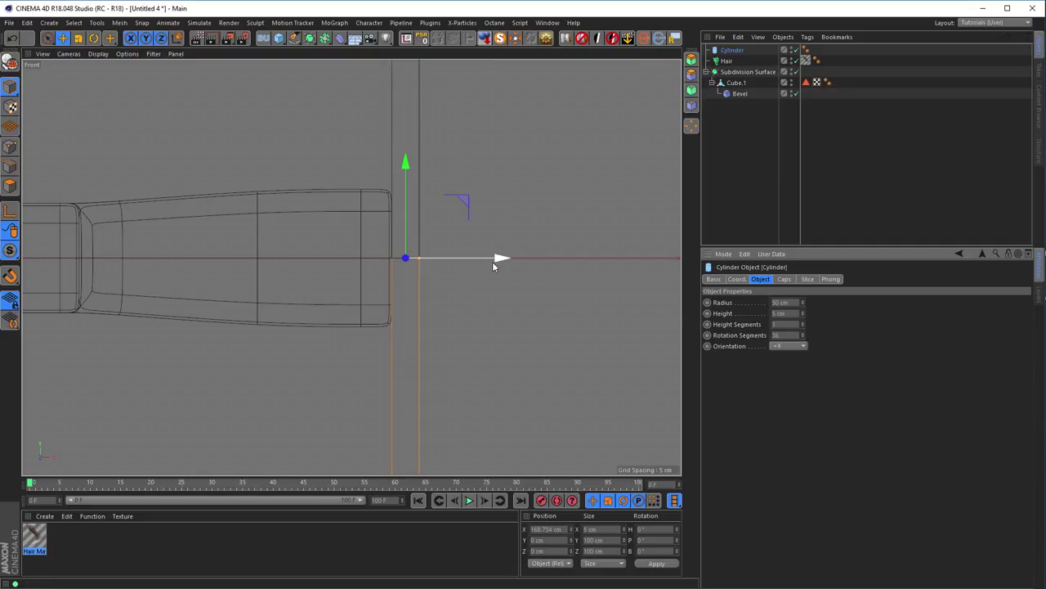
left_click_drag(802, 303, 803, 337)
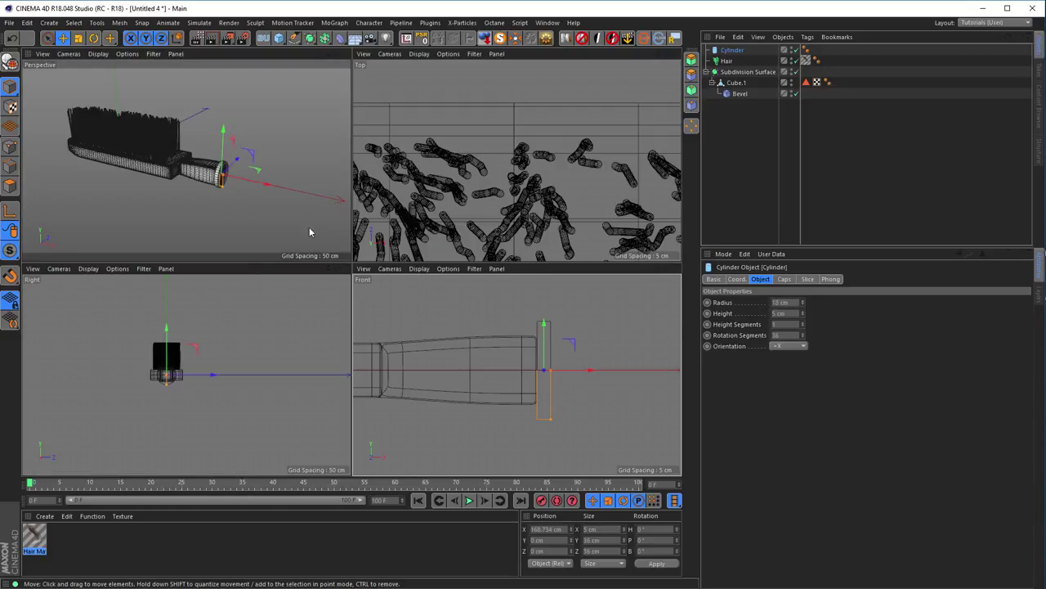
- Try a cylinder radius of 20 cm against the handle stub, and settle on 19 cm
middle_click(293, 211)
left_click_drag(431, 315, 305, 333, "alt")
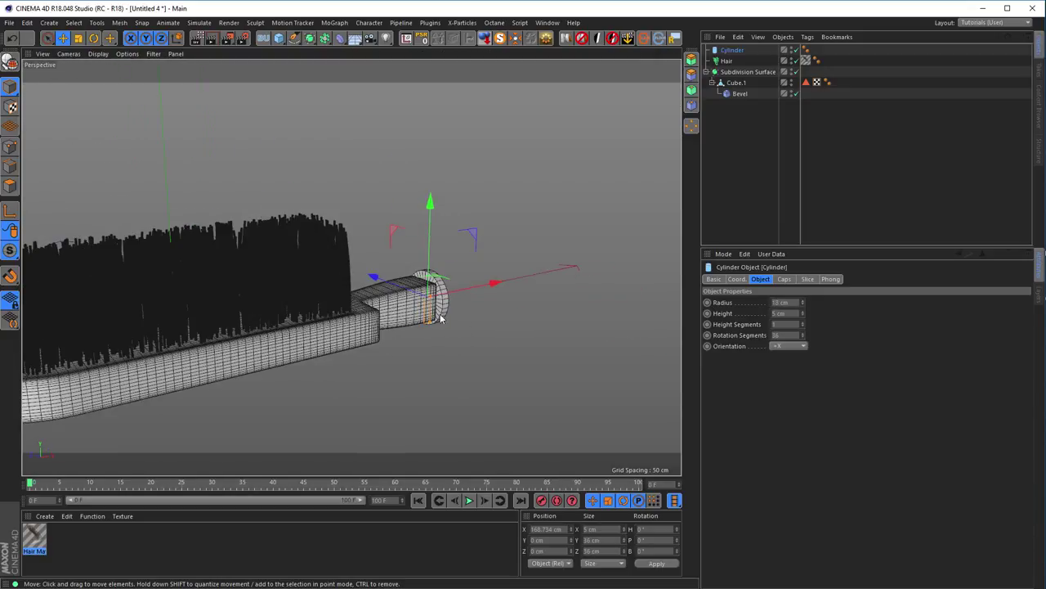
scroll(439, 317, "up", 6)
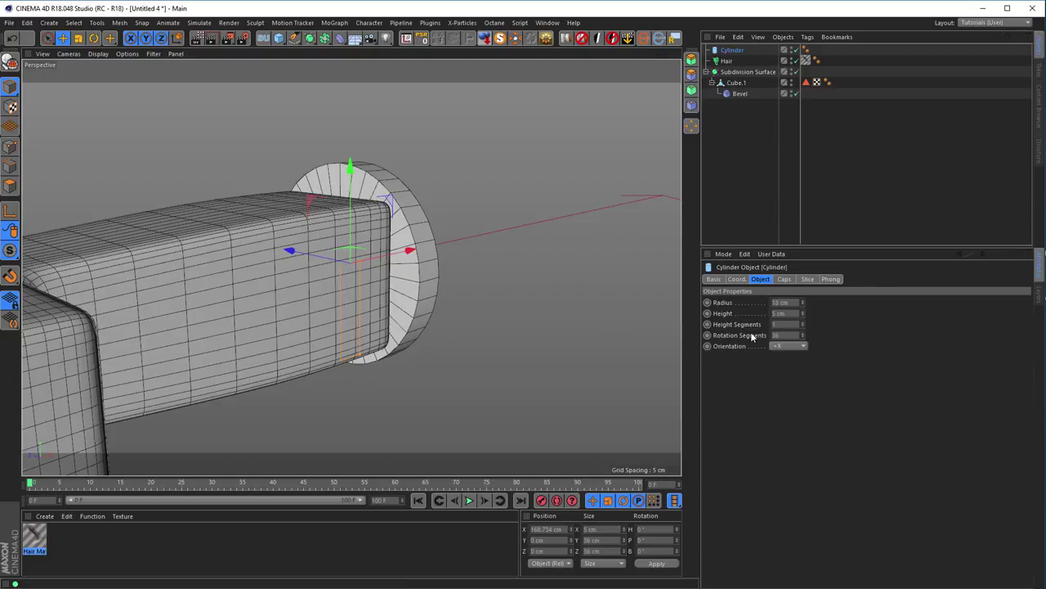
mouse_move(309, 292)
left_mouse_down("alt")
mouse_move(344, 301)
mouse_move(360, 276)
mouse_move(350, 281)
left_mouse_up("alt")
left_click(780, 302)
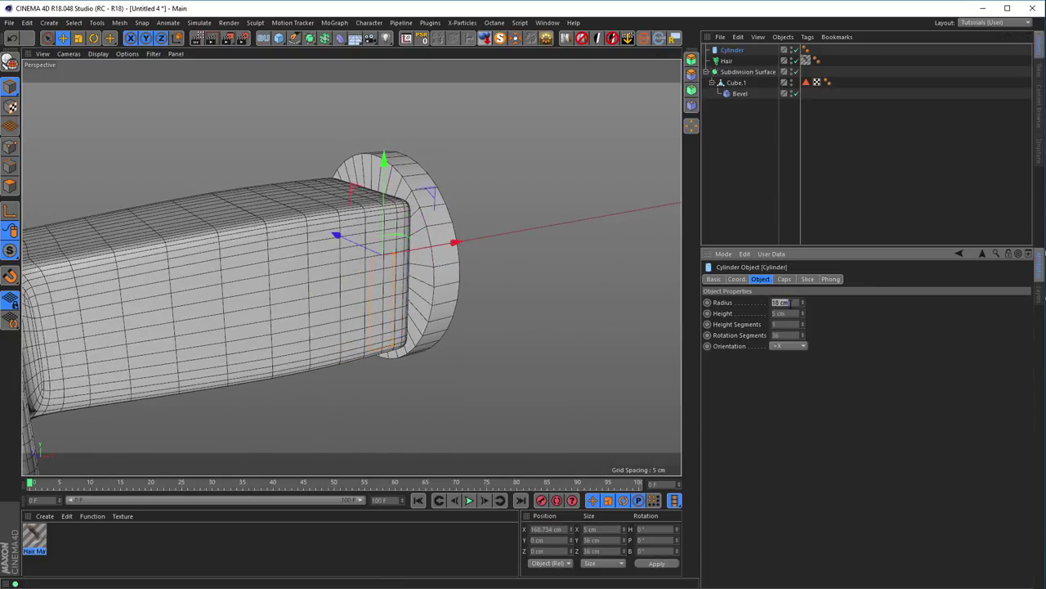
type("20")
key("Return")
left_click_drag(517, 273, 542, 278, "alt")
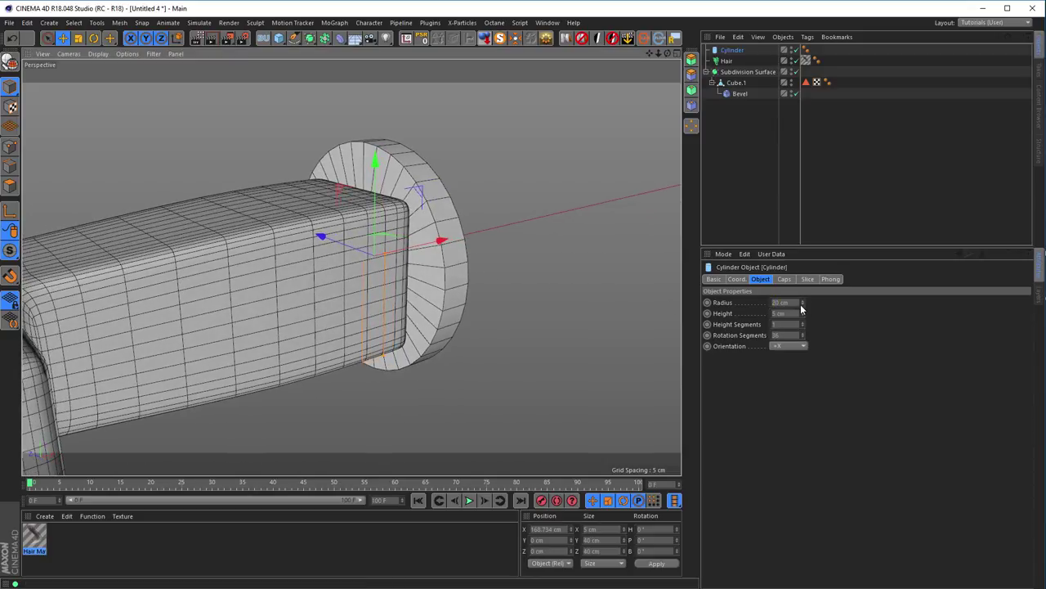
double_click(803, 305)
left_click_drag(380, 268, 490, 279, "alt")
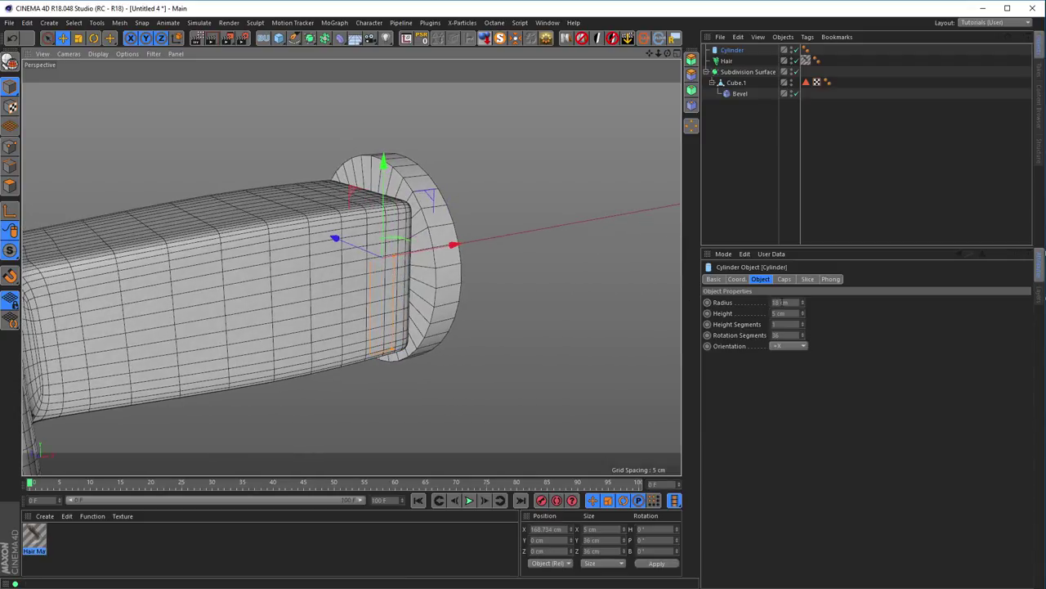
left_click(803, 300)
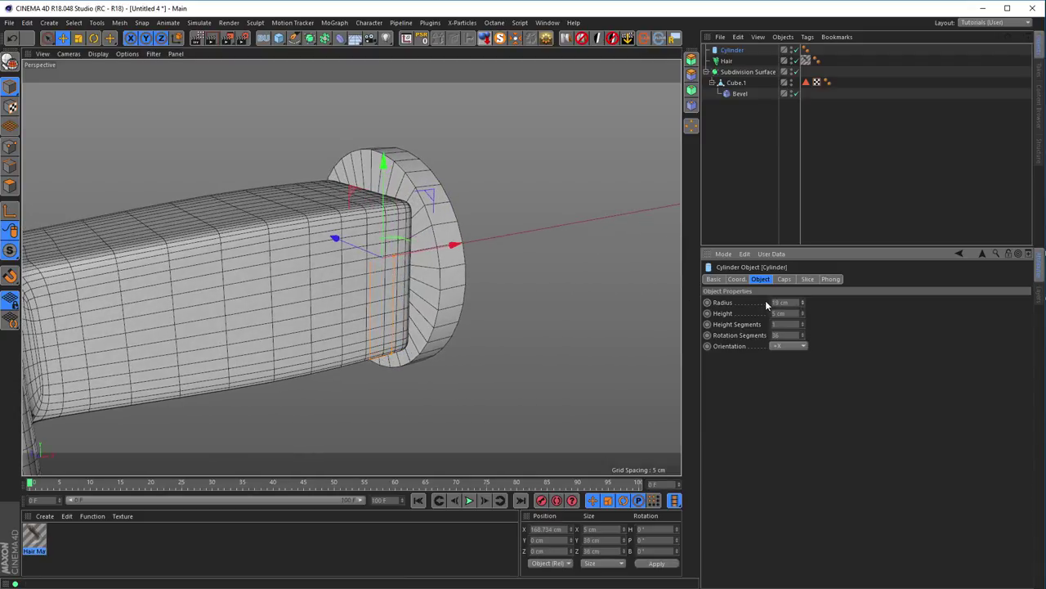
- Enable Fillet on the cylinder's caps with a radius of 1 cm
left_click(784, 280)
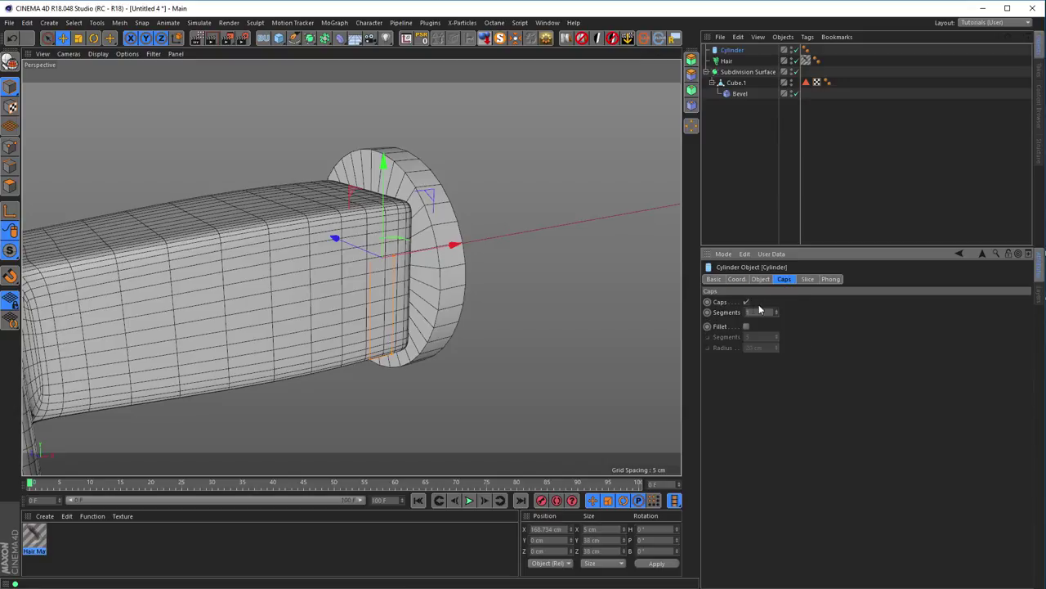
left_click(746, 326)
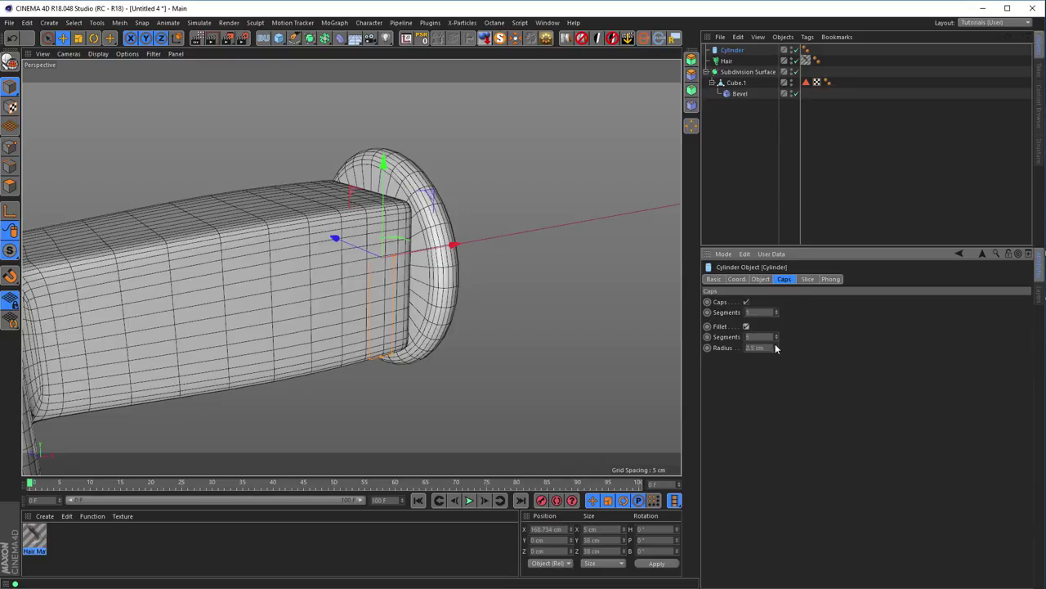
left_click(754, 348)
type("1")
key("Return")
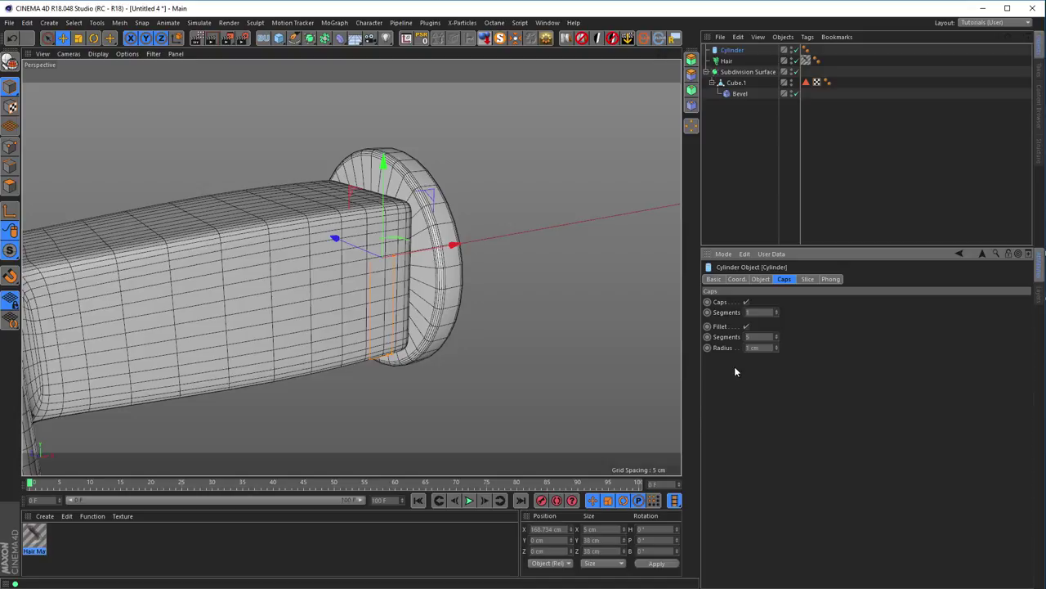
left_click_drag(453, 297, 642, 352, "alt")
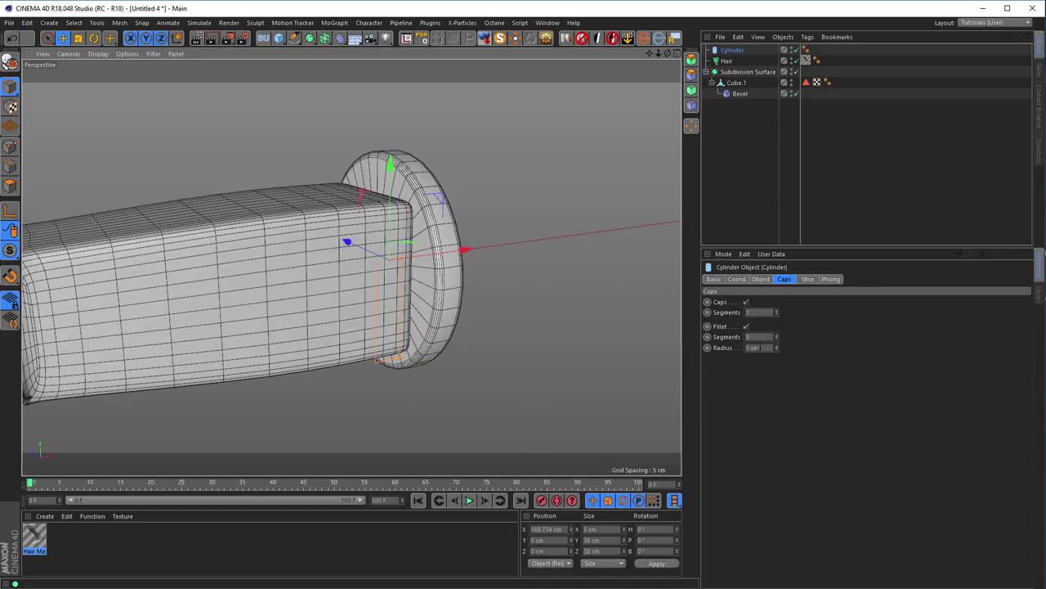
- Reduce the cap fillet's radius to 0.4 cm and set its segments to 3
left_click_drag(775, 348, 722, 338)
type("3")
key("Return")
mouse_move(407, 248)
left_mouse_down("alt")
mouse_move(422, 264)
mouse_move(402, 257)
left_mouse_up("alt")
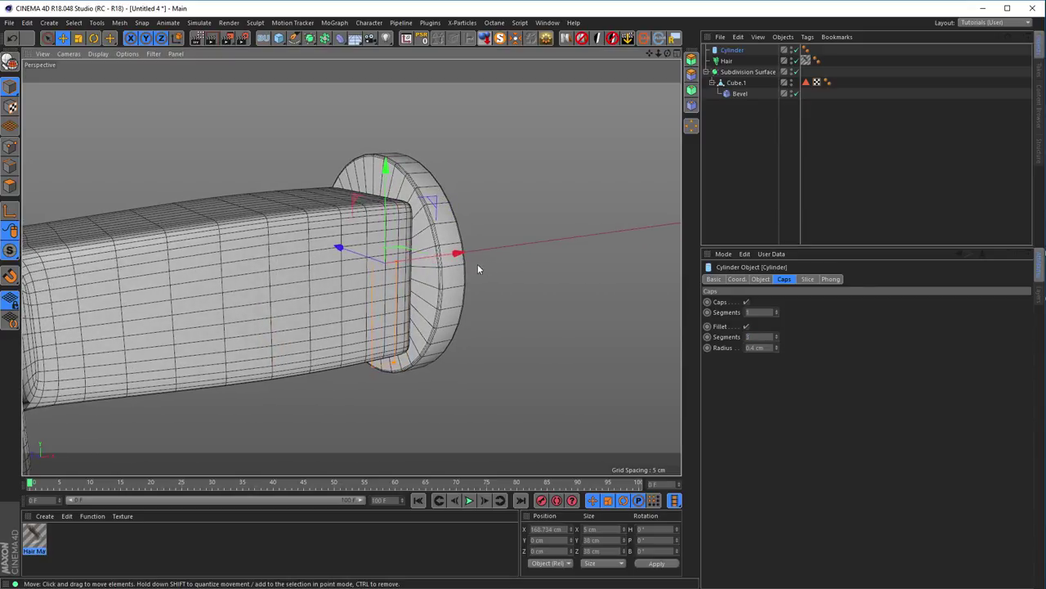
- Adjust the cylinder's height segments and raise its cap segments to give each end several concentric rings
scroll(468, 266, "up", 3)
left_click(761, 278)
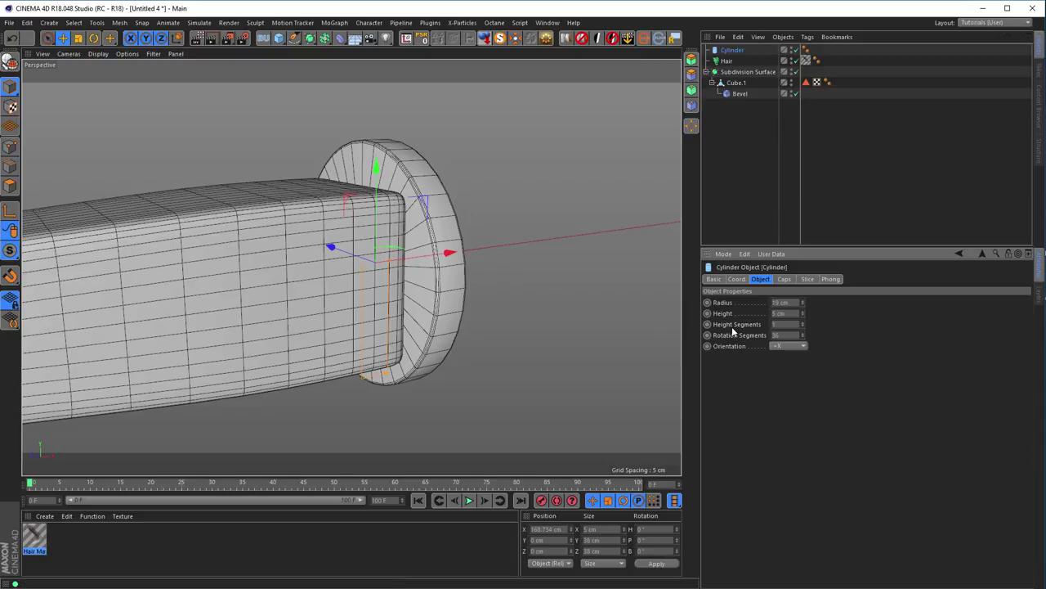
left_click(805, 327)
left_click(784, 279)
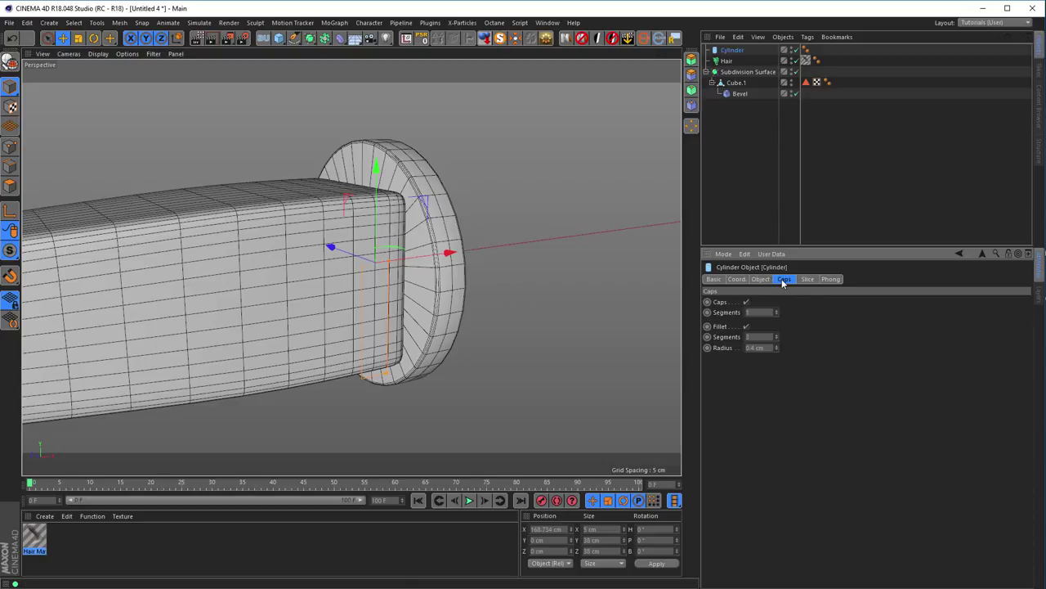
left_click(777, 310)
left_click(777, 310)
left_click(777, 311)
left_click(777, 311)
left_click(776, 310)
left_click(776, 311)
left_click(776, 311)
mouse_move(375, 283)
left_mouse_down("alt")
mouse_move(517, 302)
mouse_move(506, 302)
left_mouse_up("alt")
scroll(428, 292, "down", 5)
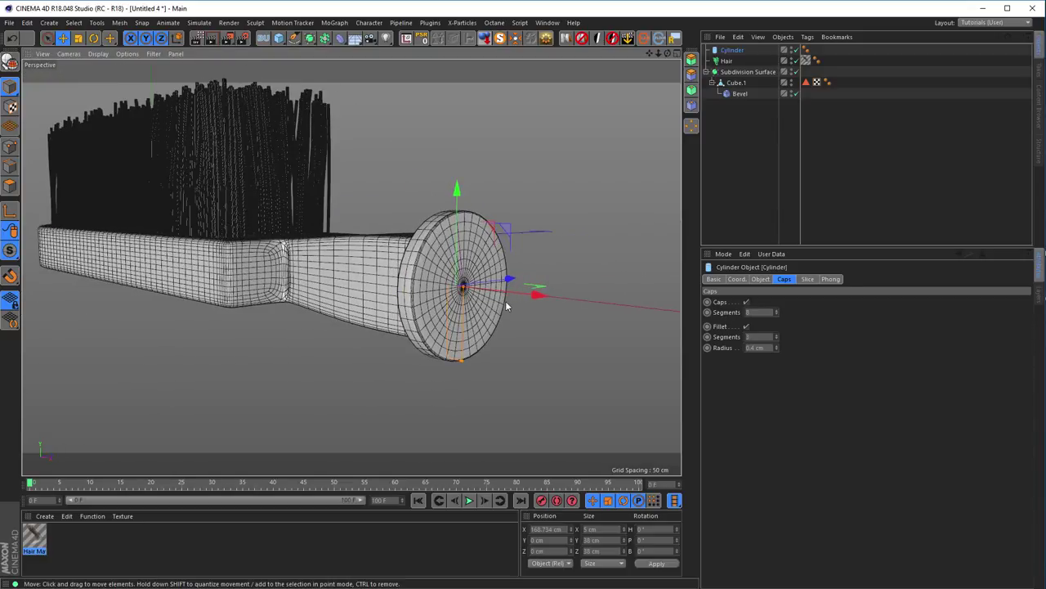
- Add a second cylinder primitive and set its orientation to +X so it runs along the brush
middle_click_drag(506, 303, 428, 296, "alt")
left_click_drag(428, 296, 387, 280, "alt")
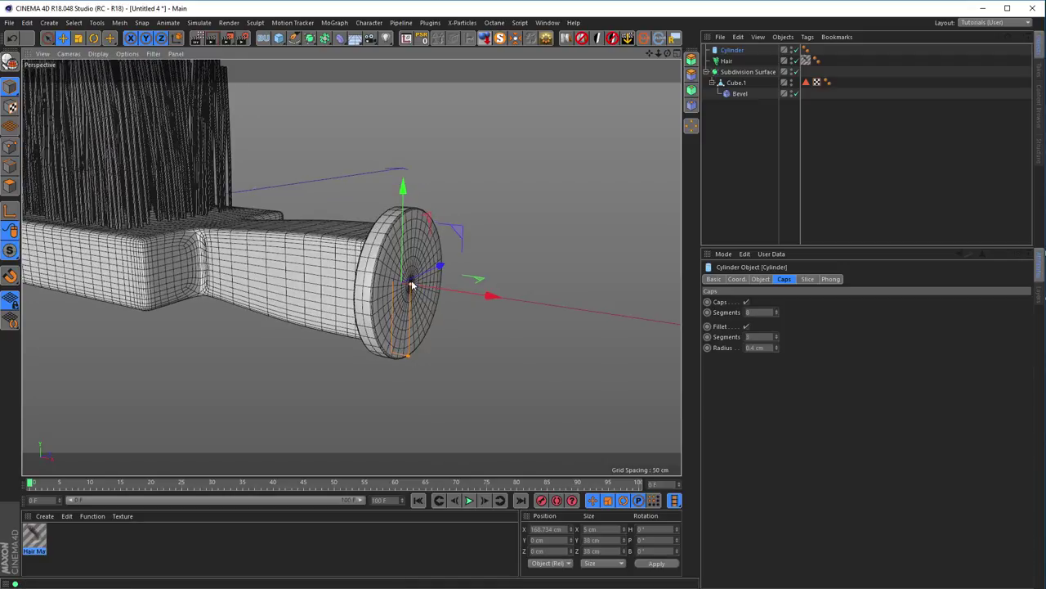
scroll(413, 286, "up", 6)
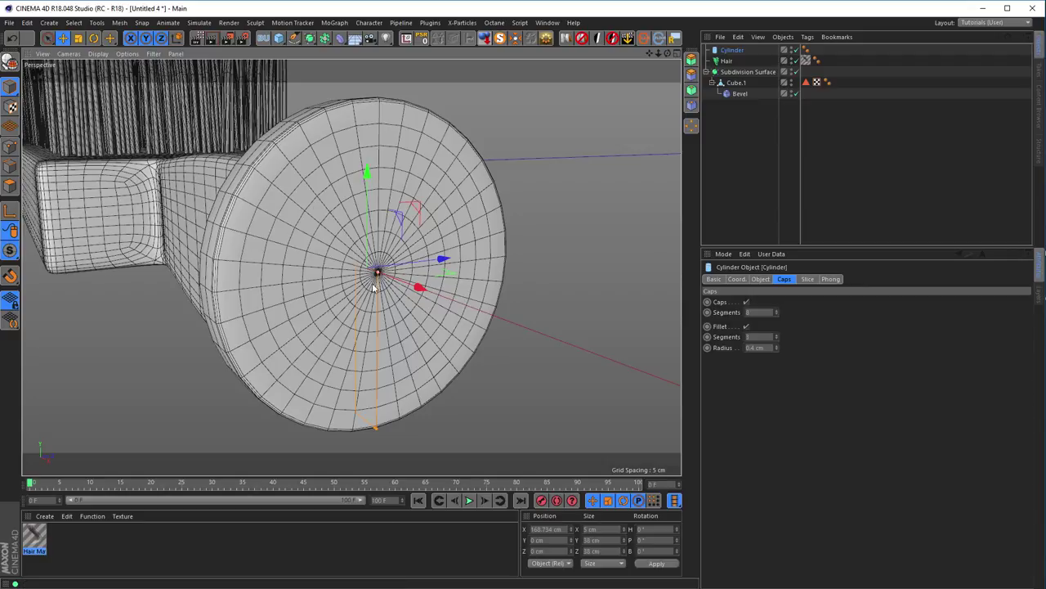
mouse_move(313, 228)
left_mouse_down("alt")
mouse_move(263, 218)
mouse_move(214, 226)
mouse_move(260, 206)
mouse_move(225, 209)
mouse_move(357, 256)
mouse_move(267, 238)
mouse_move(261, 269)
mouse_move(234, 296)
mouse_move(305, 236)
left_mouse_up("alt")
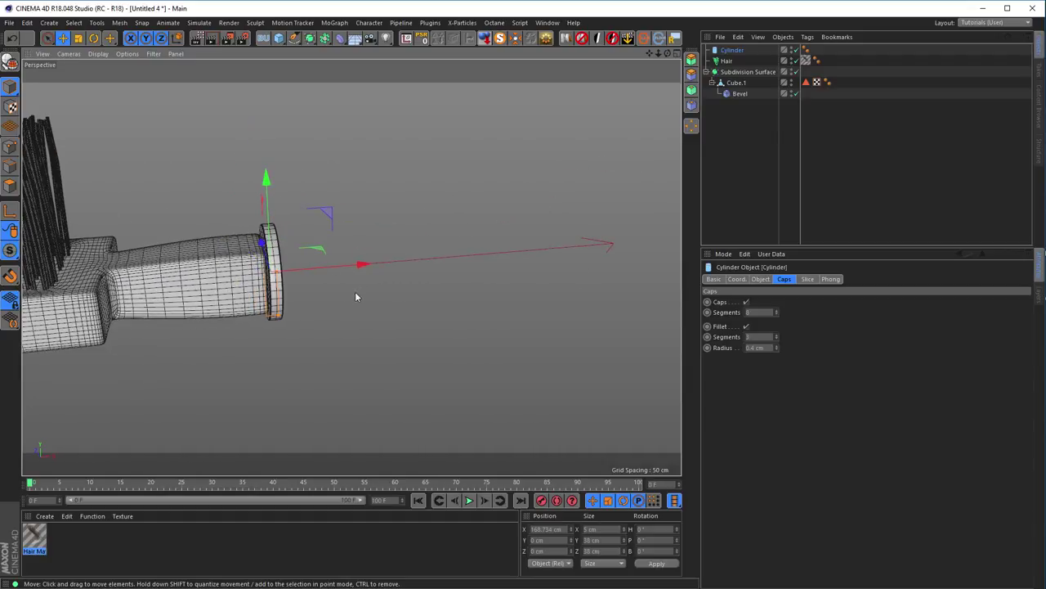
left_click_drag(331, 299, 514, 183, "alt")
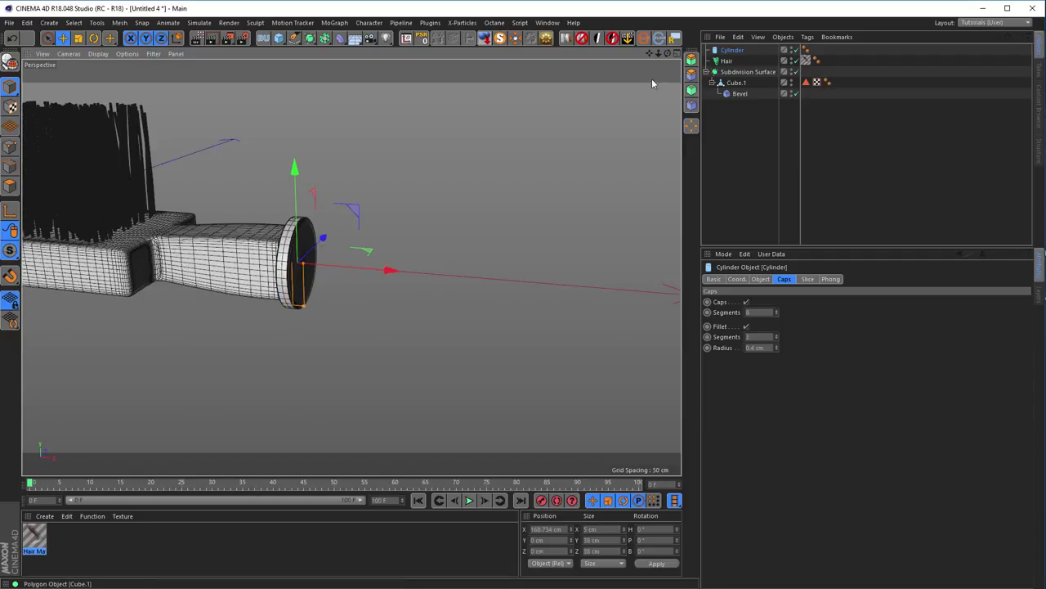
left_click(282, 38)
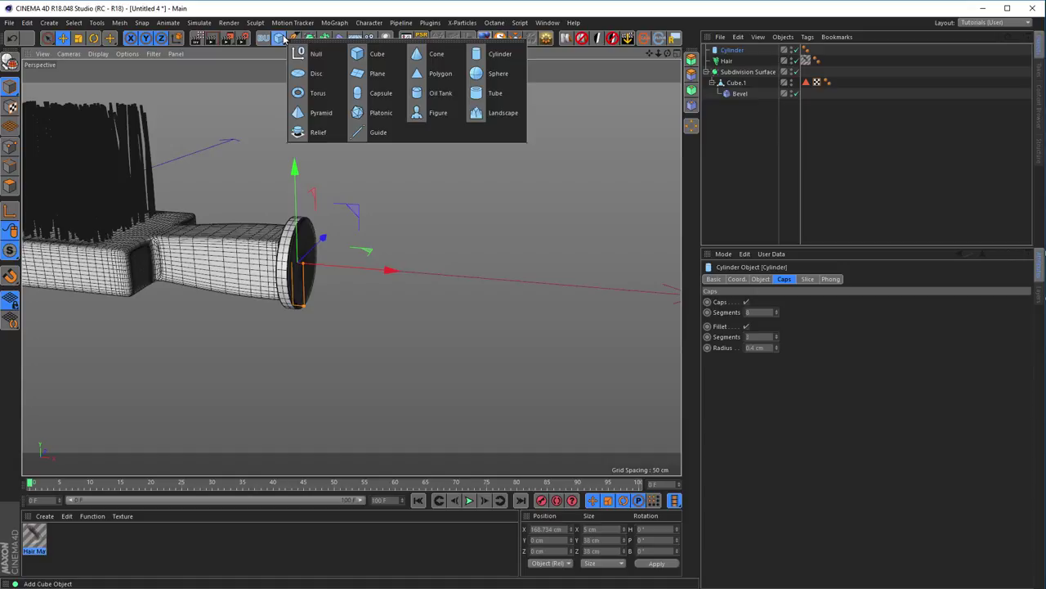
left_click(498, 54)
left_click_drag(507, 133, 323, 255, "alt")
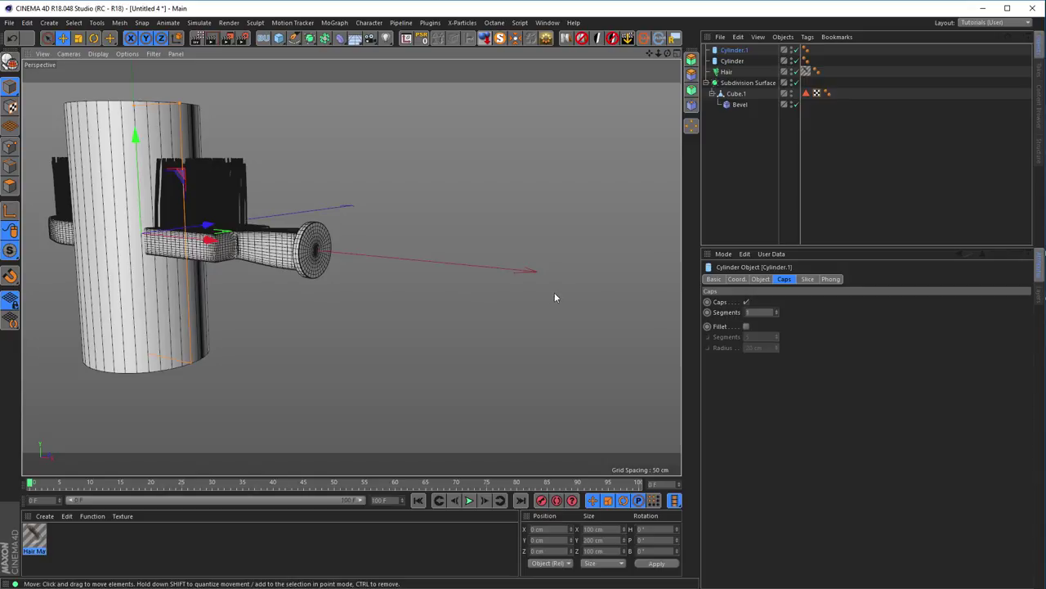
left_click(761, 280)
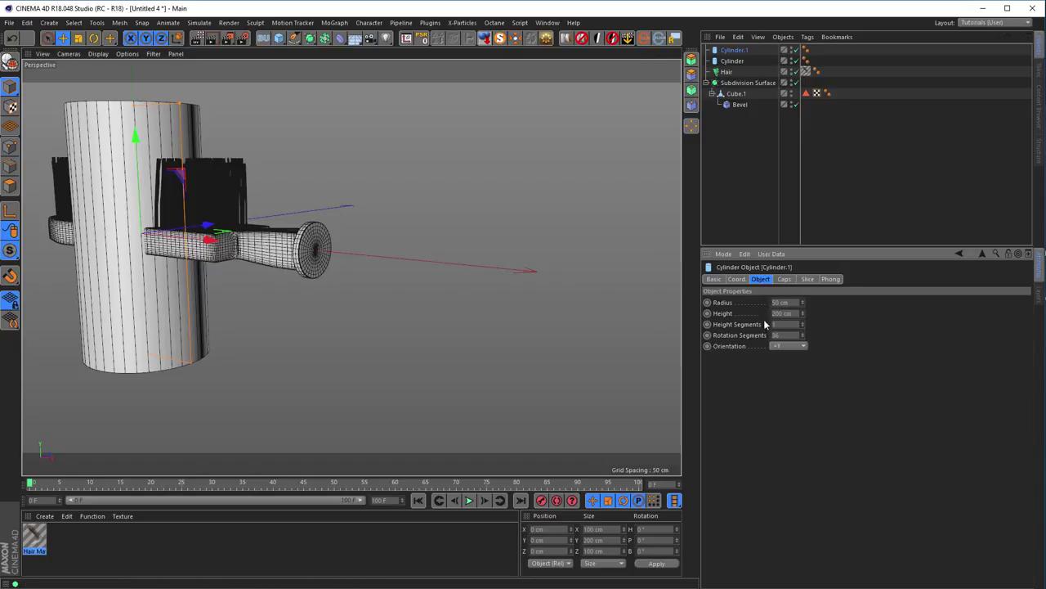
left_click(803, 346)
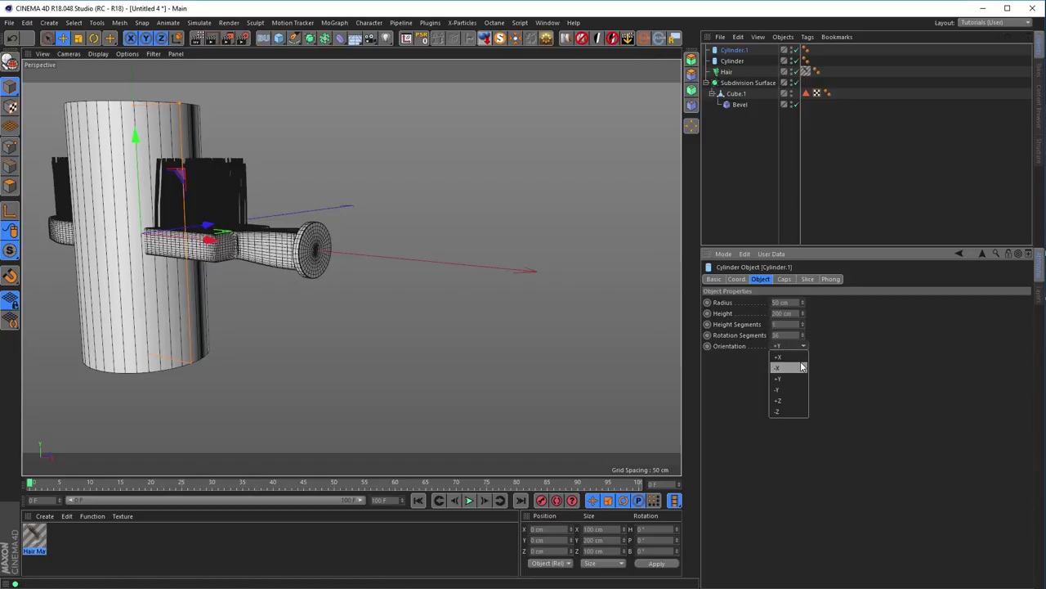
left_click(800, 358)
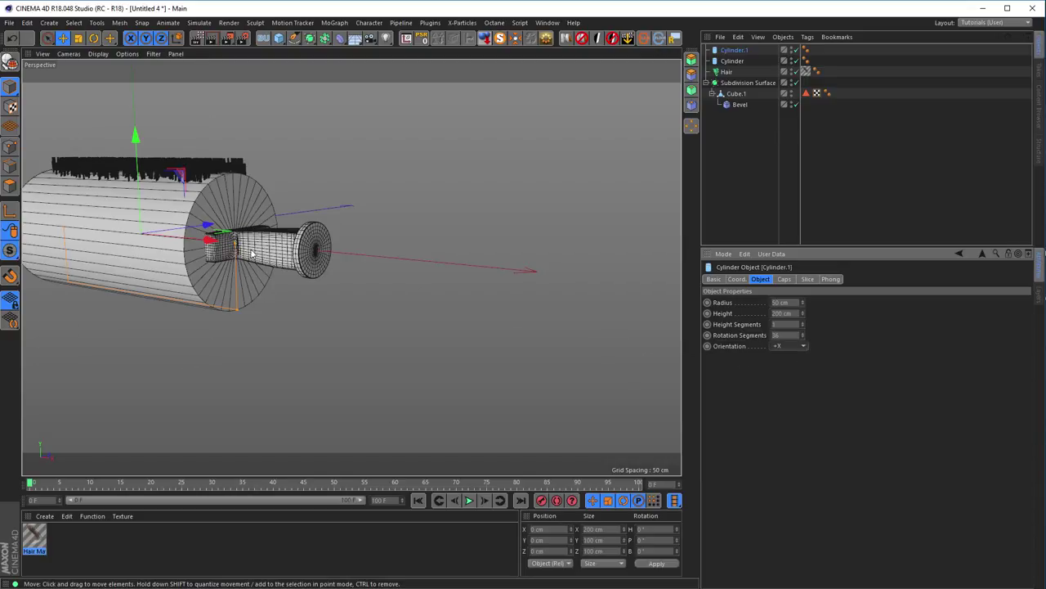
- Move the new cylinder along X past the ring and shorten it to about 140 cm with its near end against the ring
mouse_move(223, 238)
left_mouse_down()
mouse_move(440, 305)
mouse_move(579, 315)
mouse_move(551, 319)
left_mouse_up()
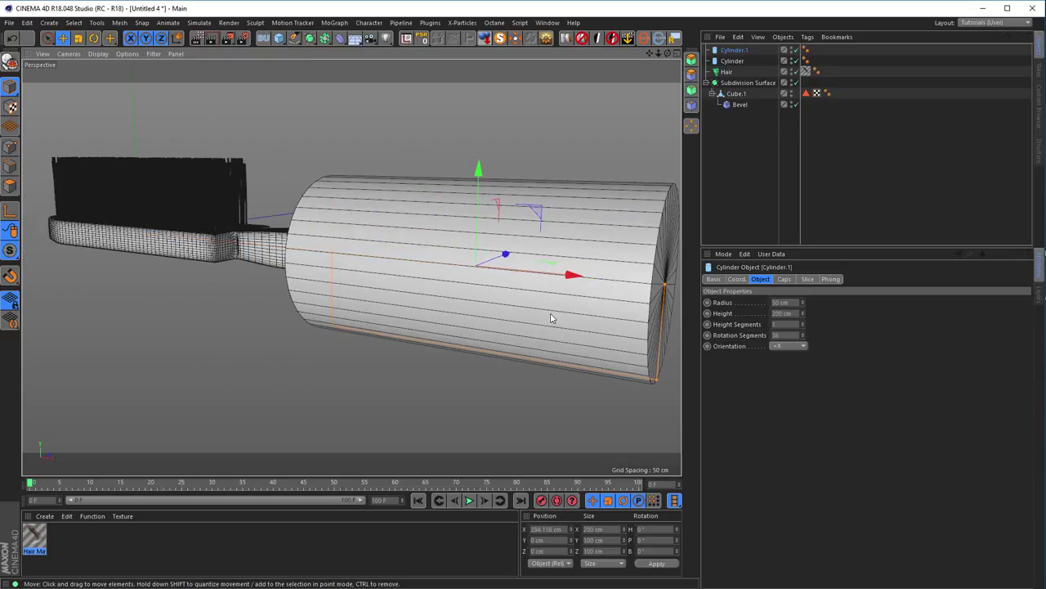
scroll(362, 287, "down", 2)
left_click_drag(362, 287, 351, 278, "alt")
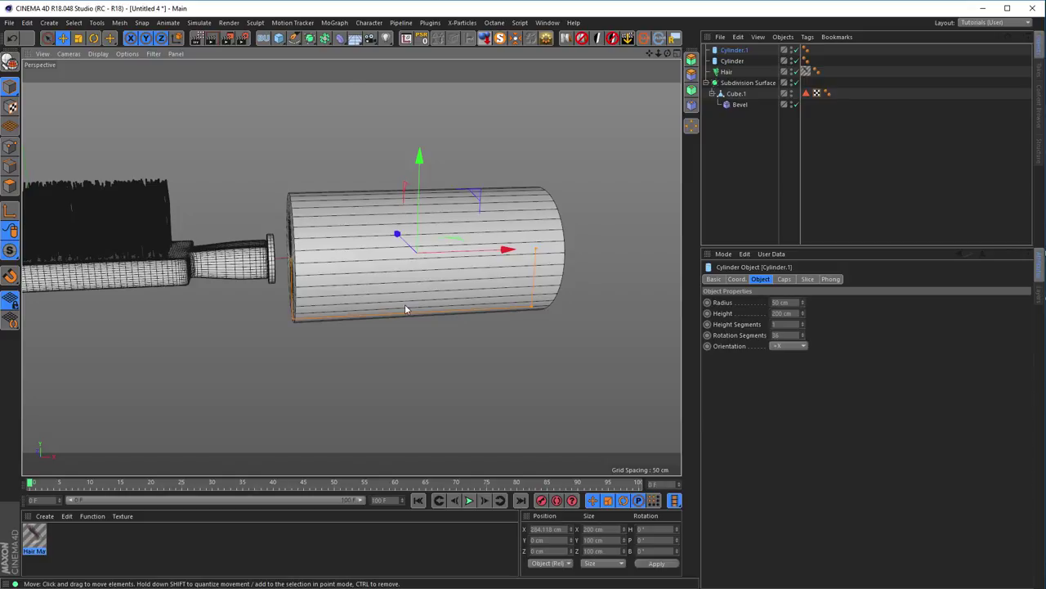
middle_click(404, 305)
middle_click(429, 353)
scroll(429, 352, "down", 5)
middle_click_drag(426, 322, 317, 308, "alt")
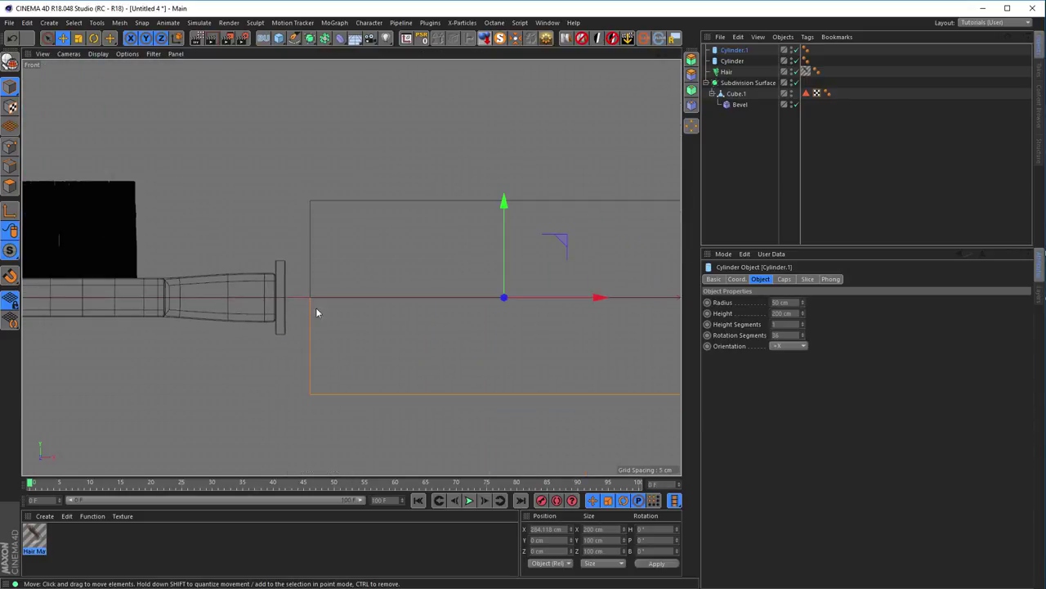
scroll(369, 310, "down", 3)
left_click_drag(589, 300, 506, 311)
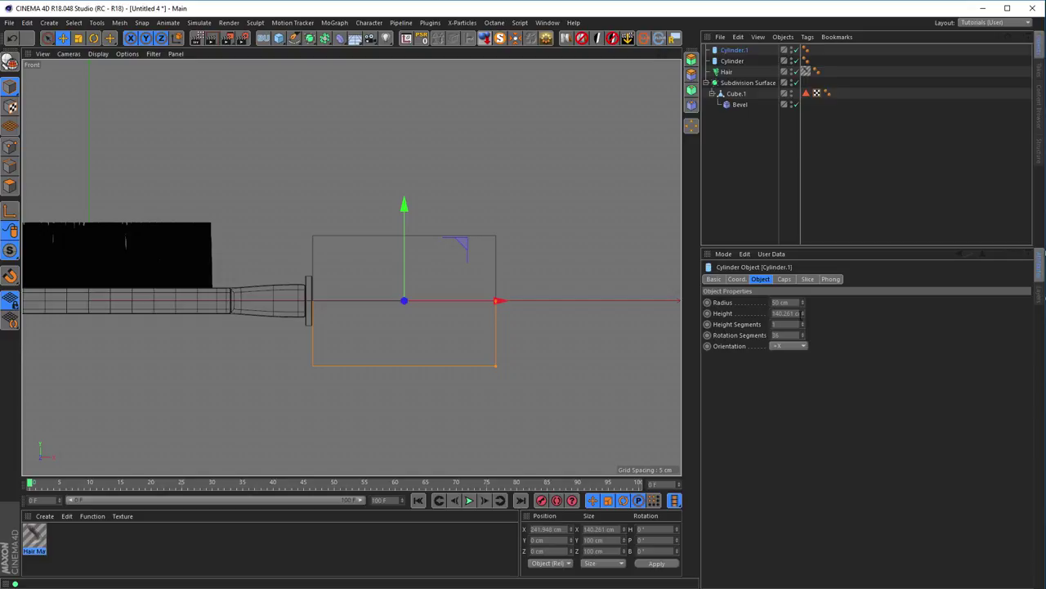
- Set the new cylinder's radius to 26 cm with 8 rotation segments, and shorten it to about 10.8 cm against the ring
left_click_drag(803, 303, 739, 343)
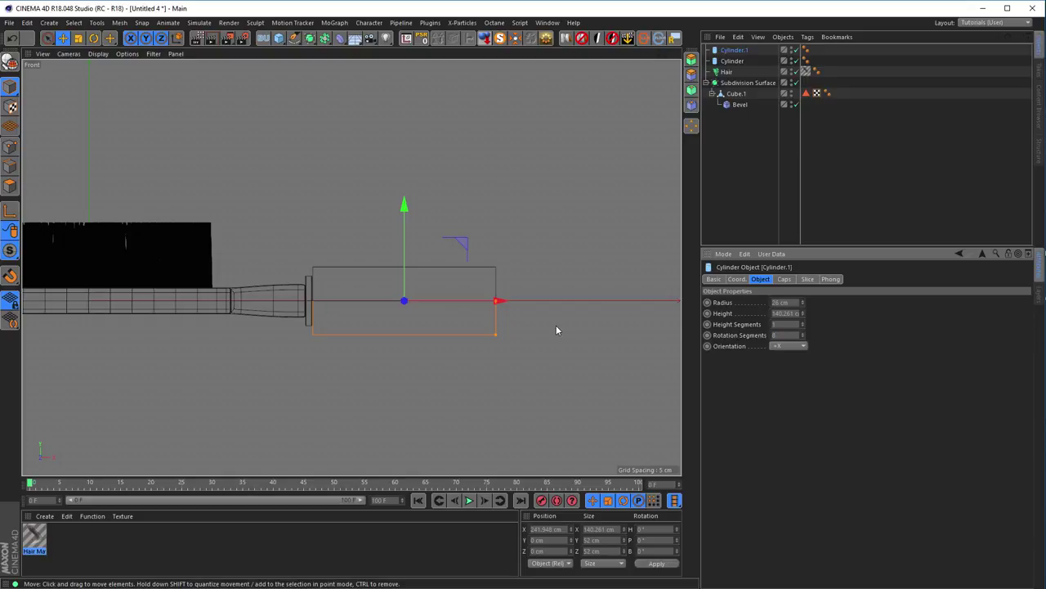
left_click_drag(497, 304, 411, 303)
left_click_drag(498, 300, 413, 308)
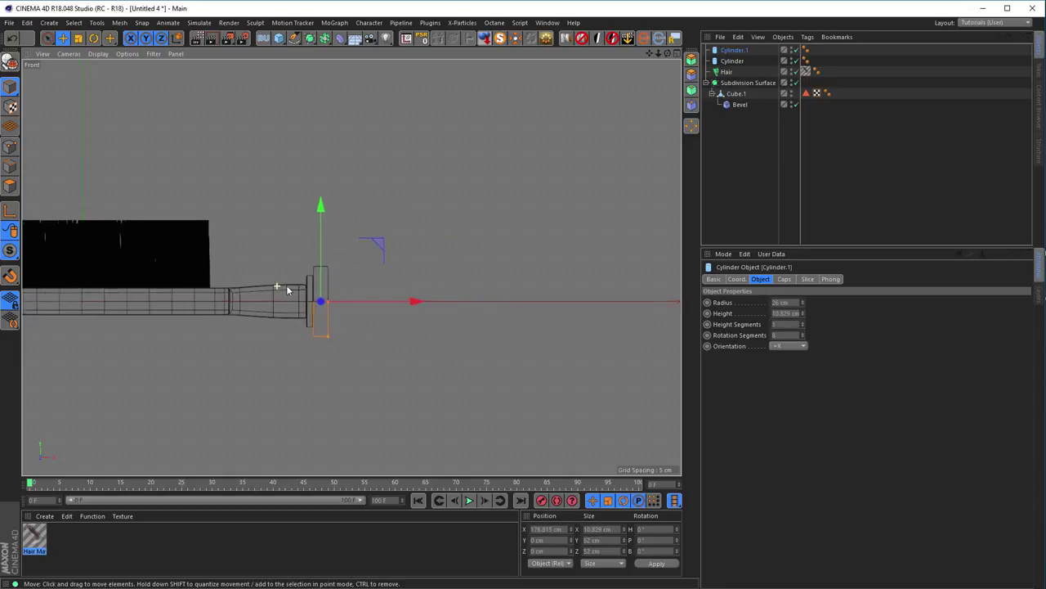
scroll(290, 289, "up", 5)
left_click_drag(460, 342, 459, 345)
middle_click(456, 360)
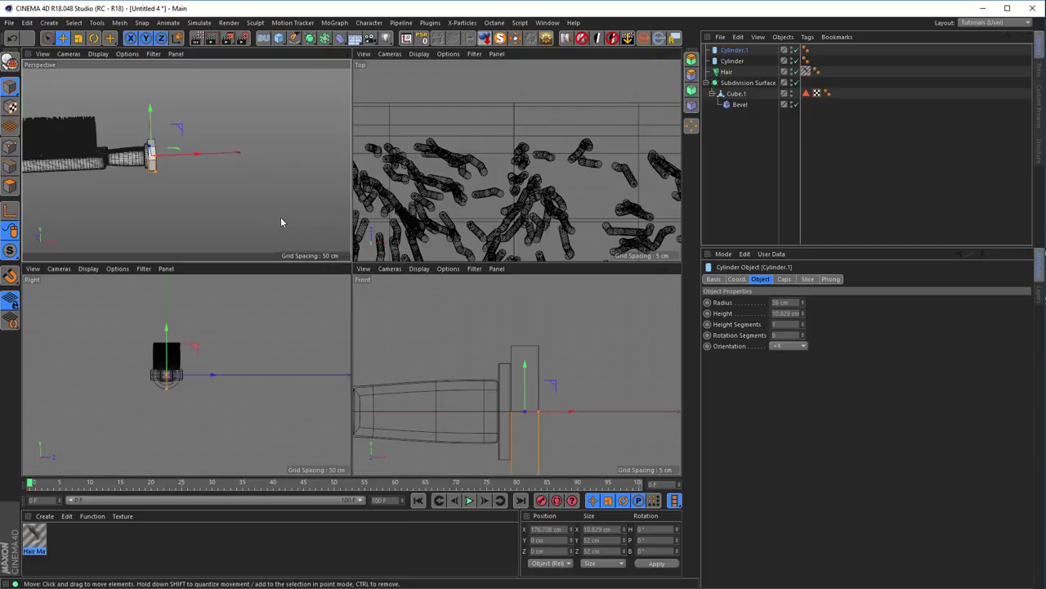
middle_click(280, 221)
scroll(284, 264, "up", 3)
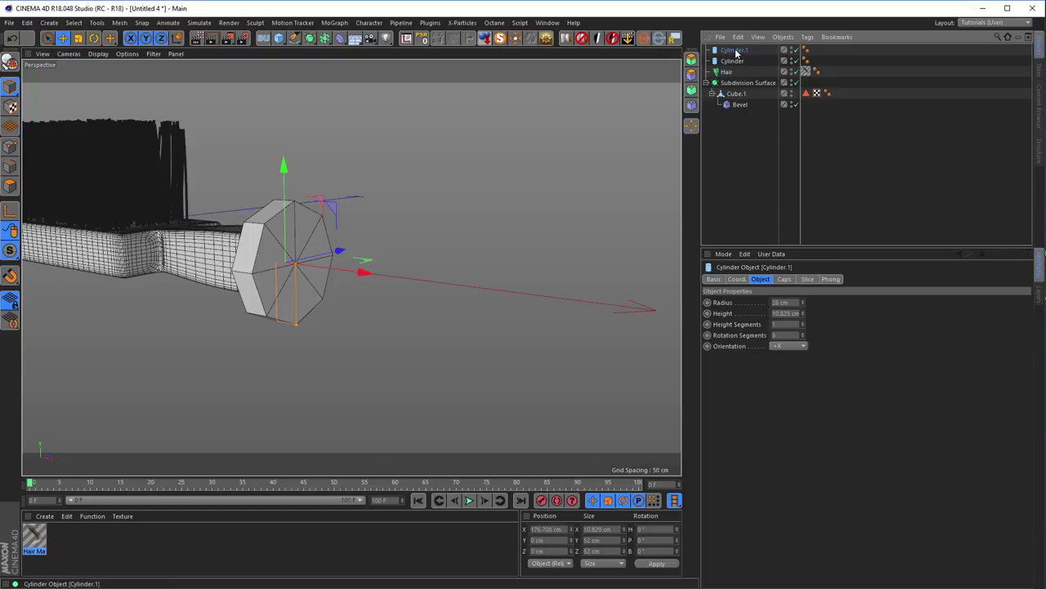
- Place the new cylinder last in the object hierarchy and rename it Handle
left_click_drag(739, 158, 735, 109)
double_click(736, 104)
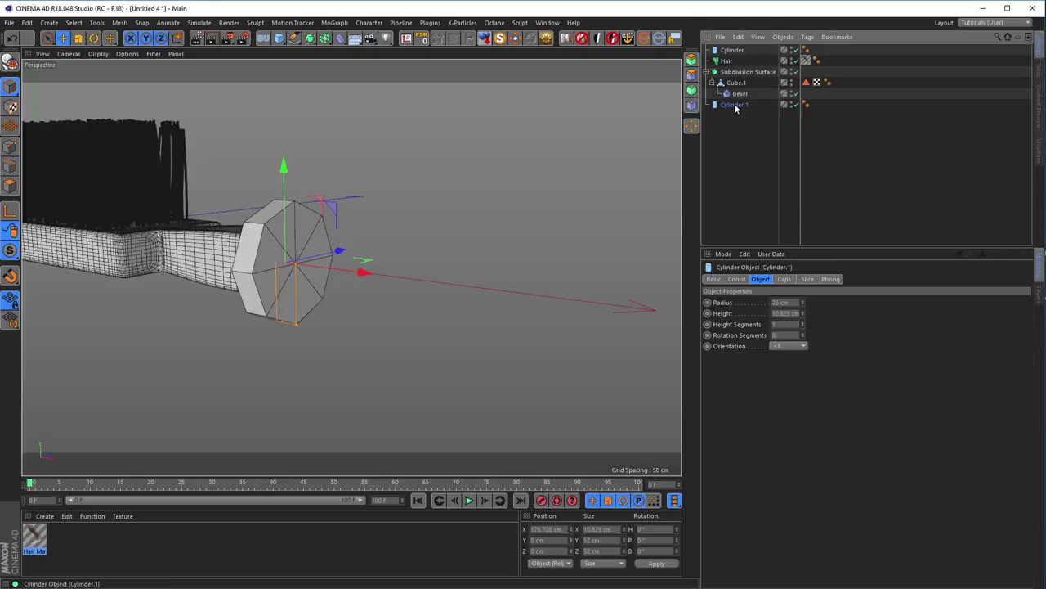
type("Hand")
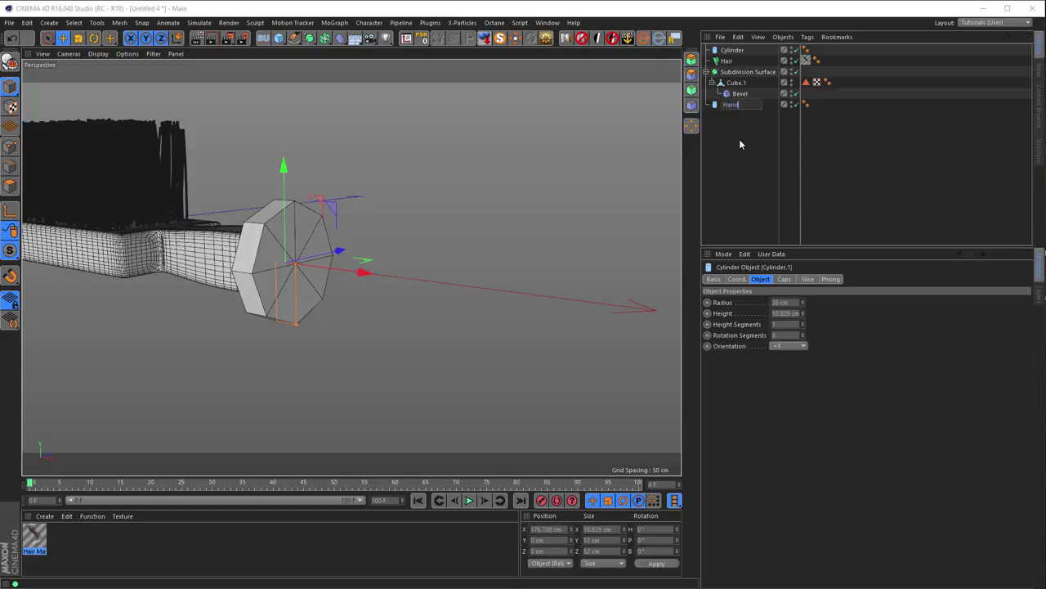
type("le")
key("Return")
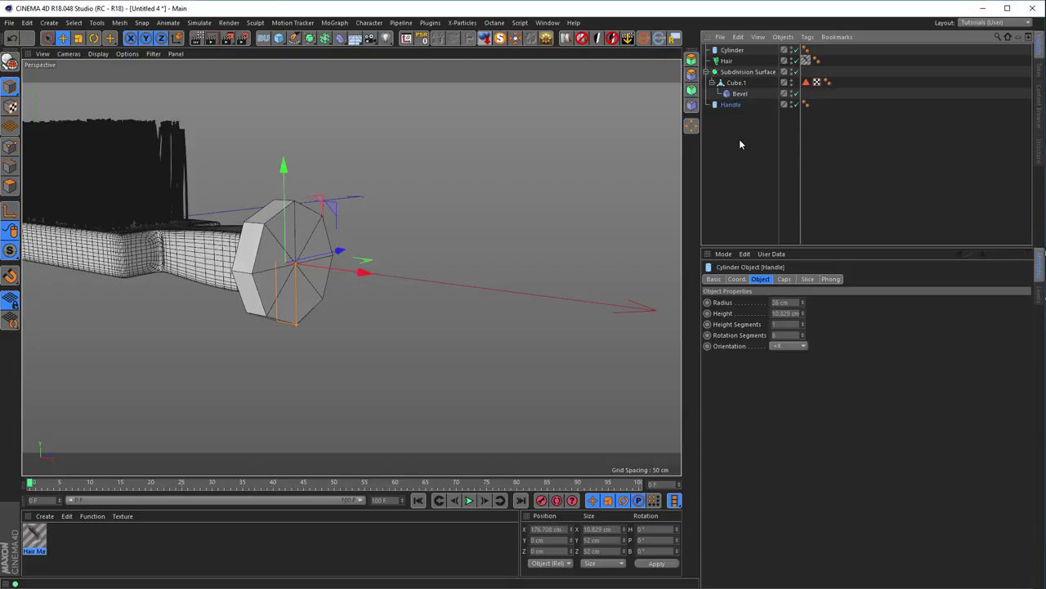
- Rename the thin filleted cylinder as Ring and order it directly above Handle in the object hierarchy
left_click(736, 50)
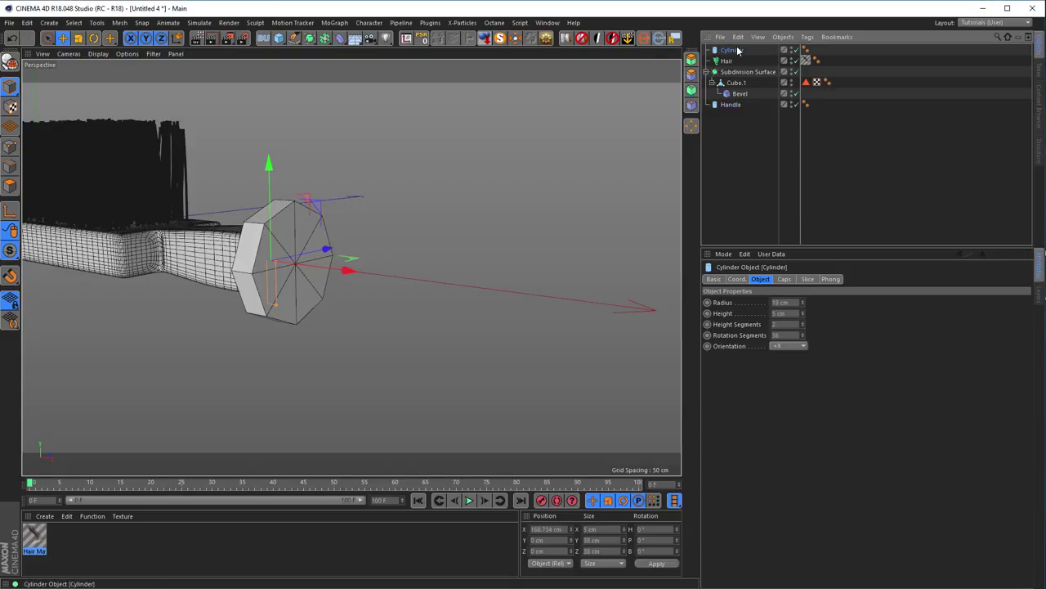
left_click_drag(150, 230, 199, 219, "alt")
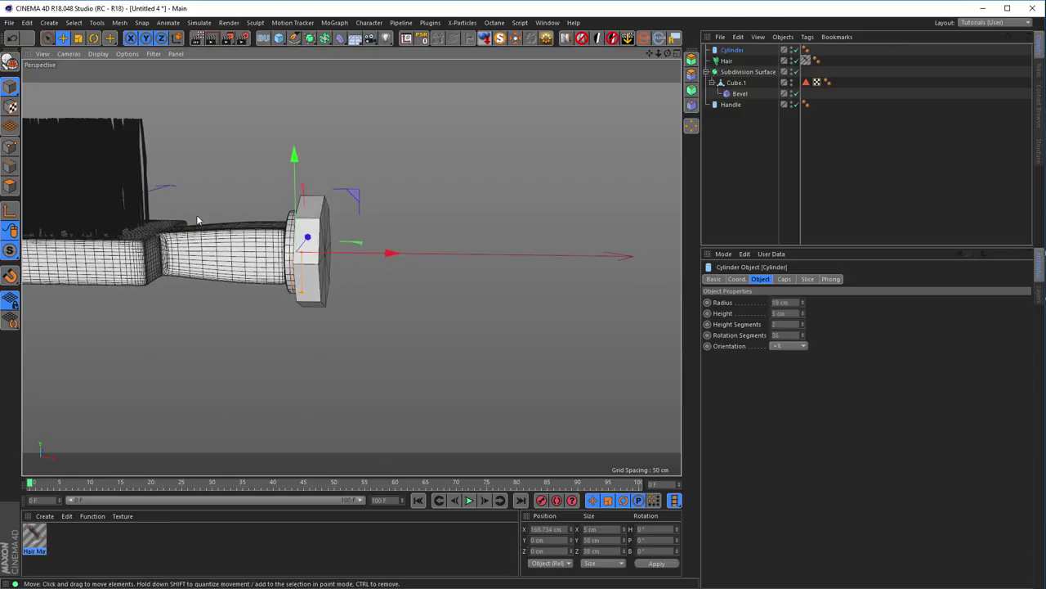
left_click_drag(732, 50, 730, 133)
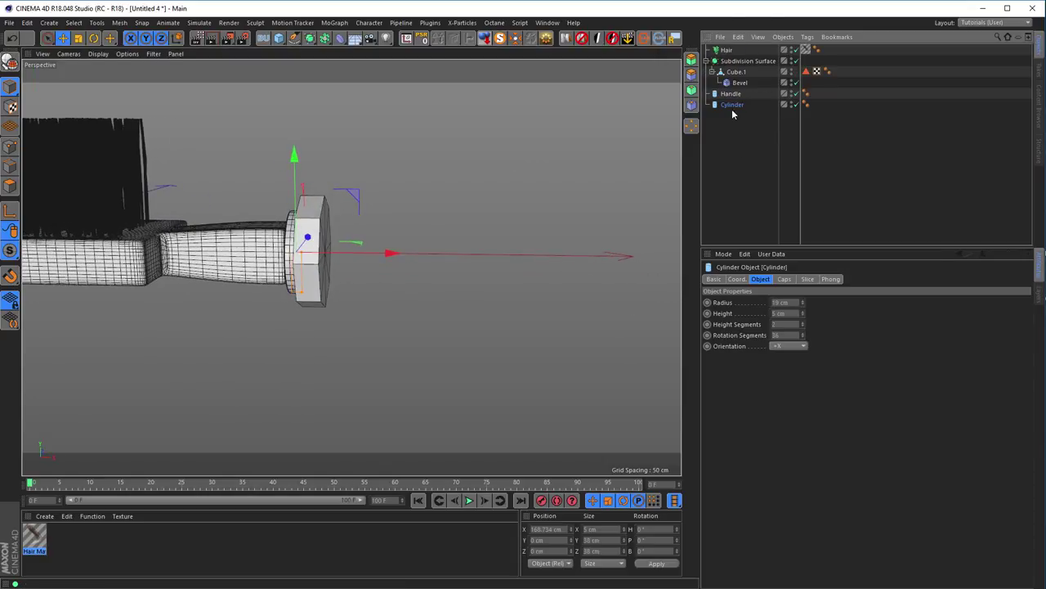
type("Ring")
key("Return")
left_click_drag(730, 94, 738, 113)
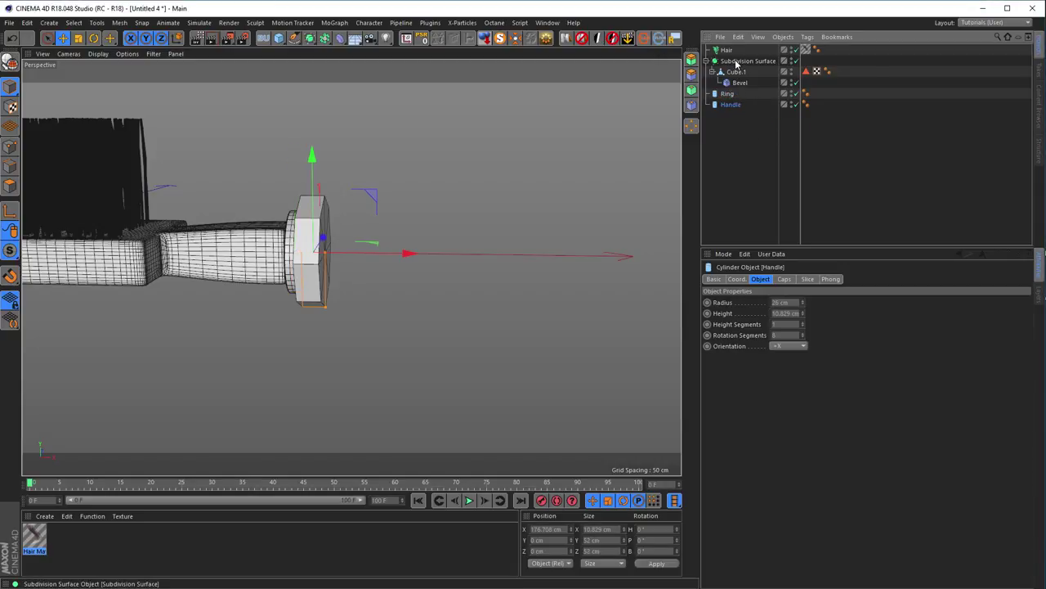
- Rename the Subdivision Surface object as Plate
left_click(736, 62)
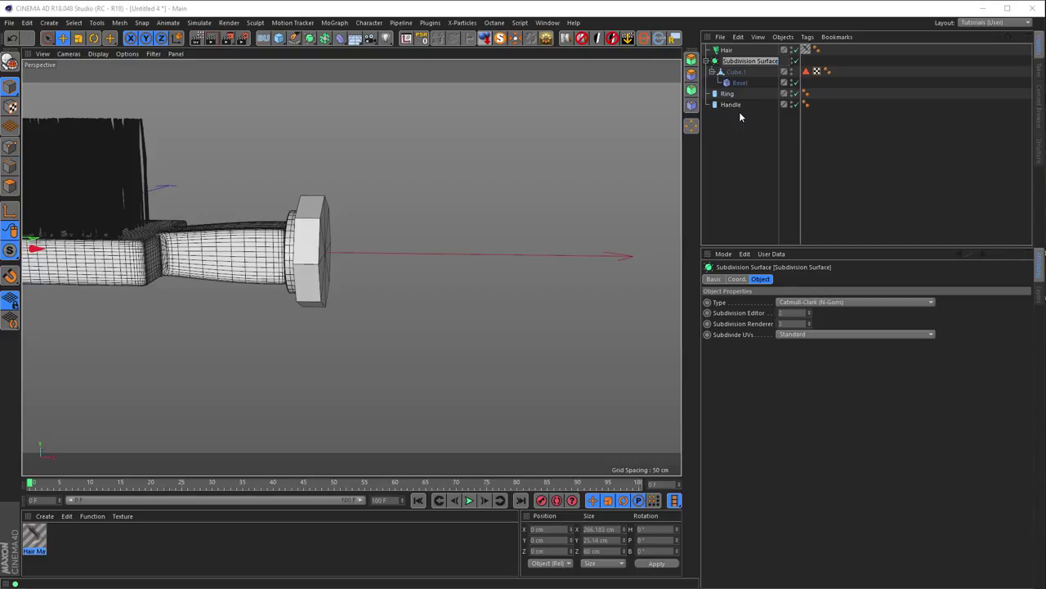
type("Plate")
key("Return")
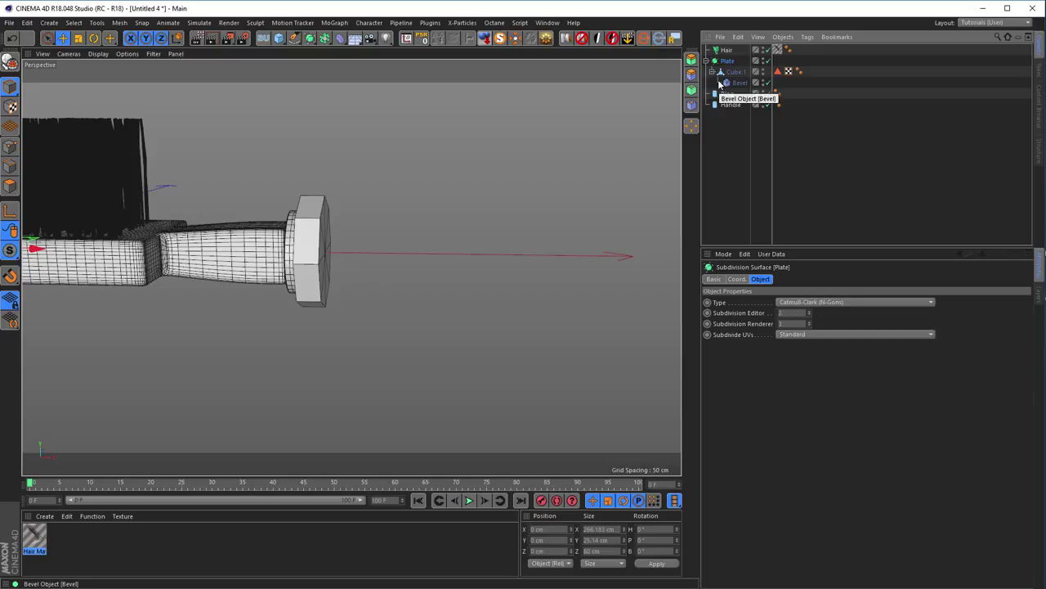
- Save the scene to the Desktop under the file name brush
key("ctrl+s")
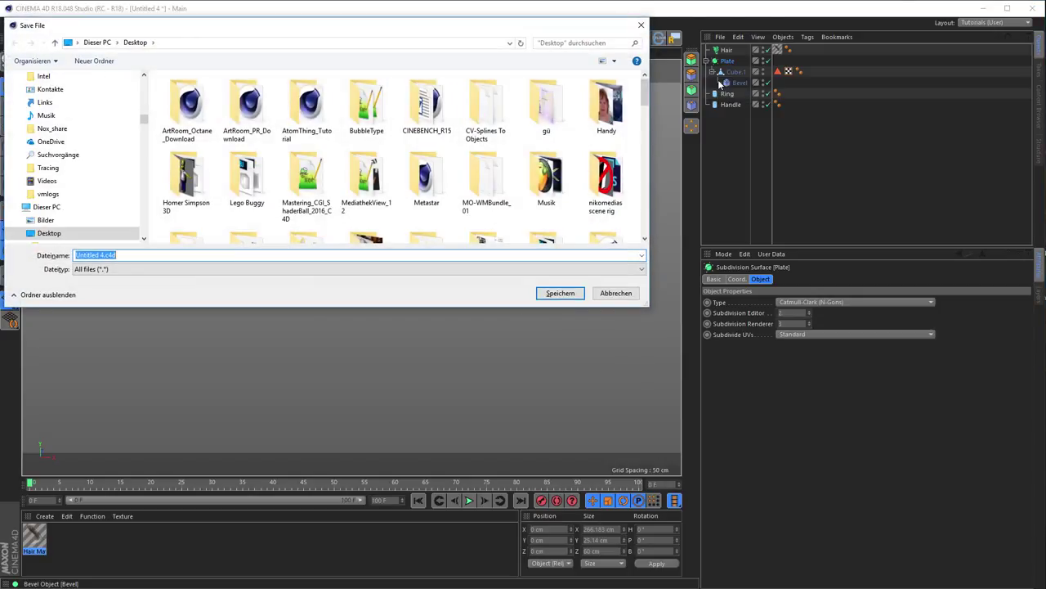
type("bev")
key("BackSpace")
key("BackSpace")
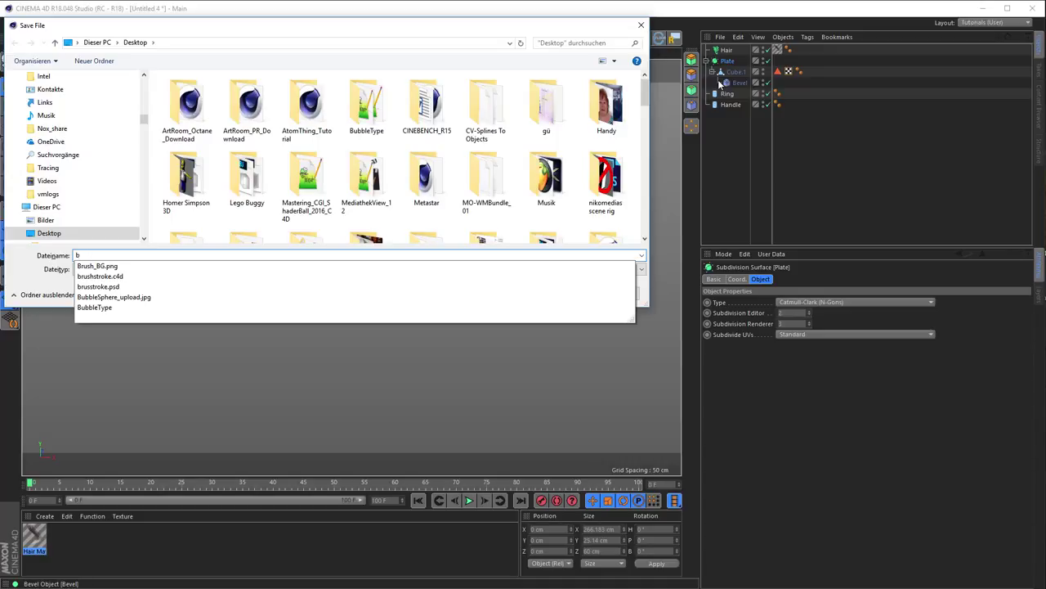
type("r")
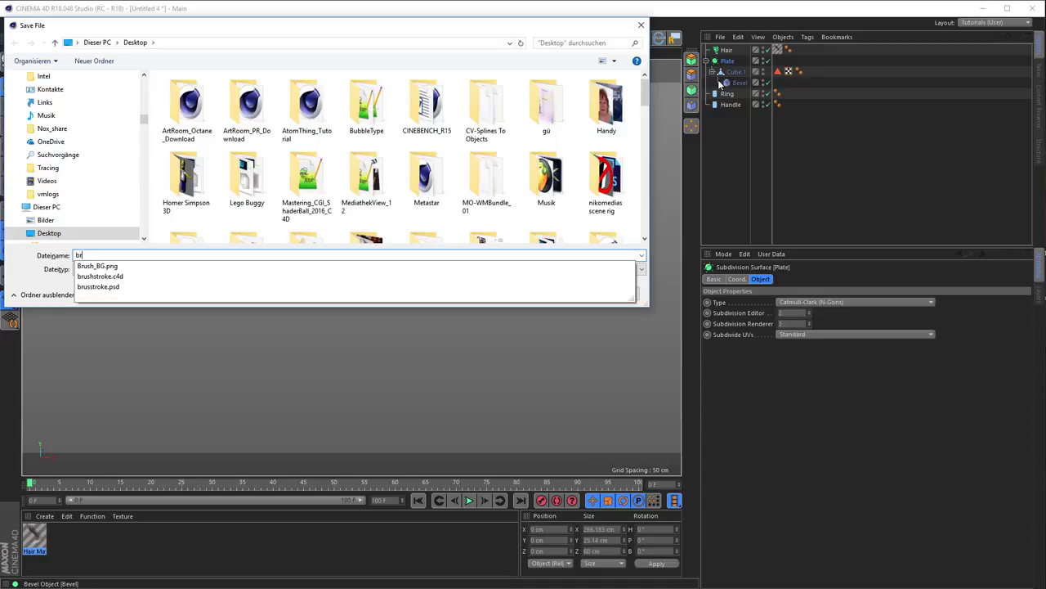
type("ush")
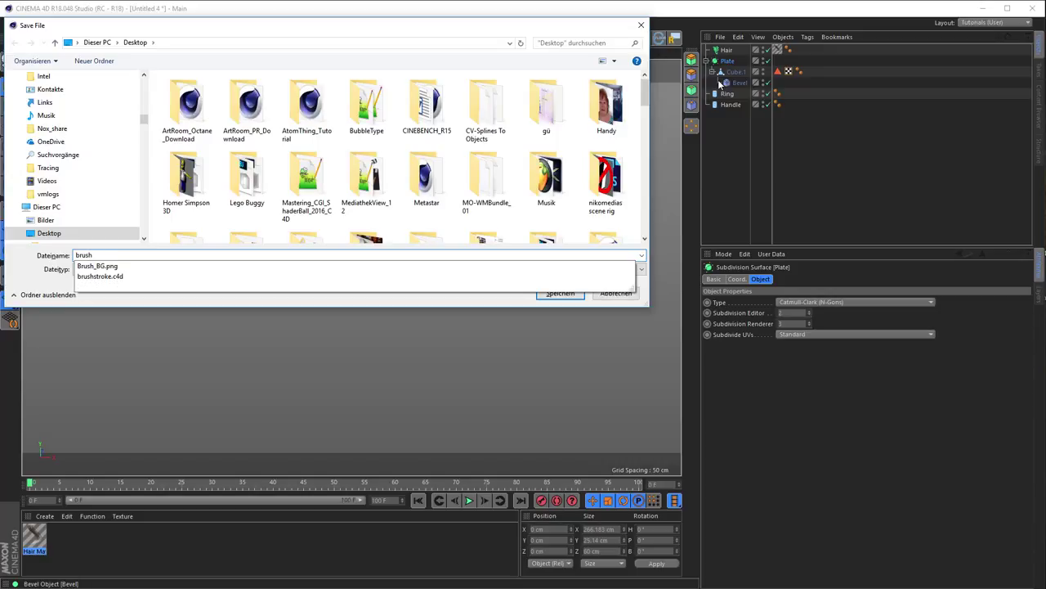
key("Return")
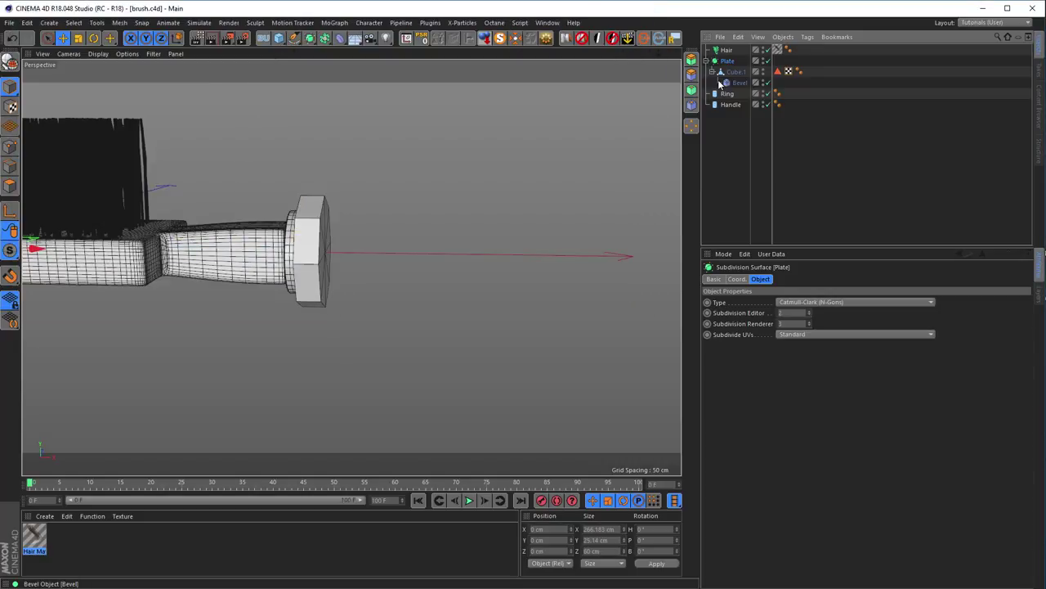
- Convert the Handle cylinder into an editable polygon object with point editing mode active
mouse_move(369, 240)
left_mouse_down("alt")
mouse_move(336, 256)
mouse_move(390, 254)
mouse_move(381, 253)
left_mouse_up("alt")
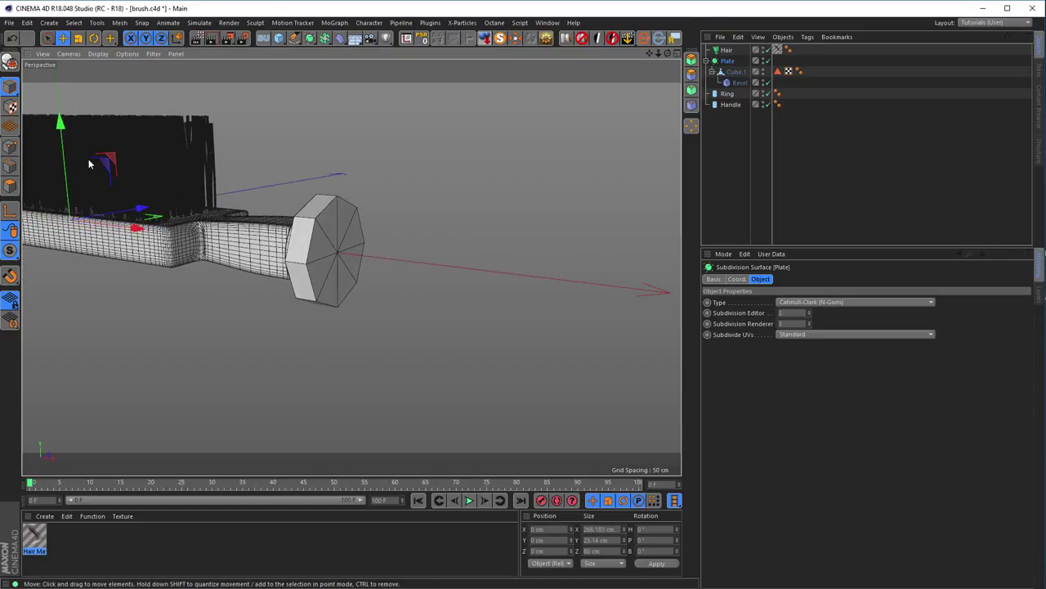
left_click(10, 147)
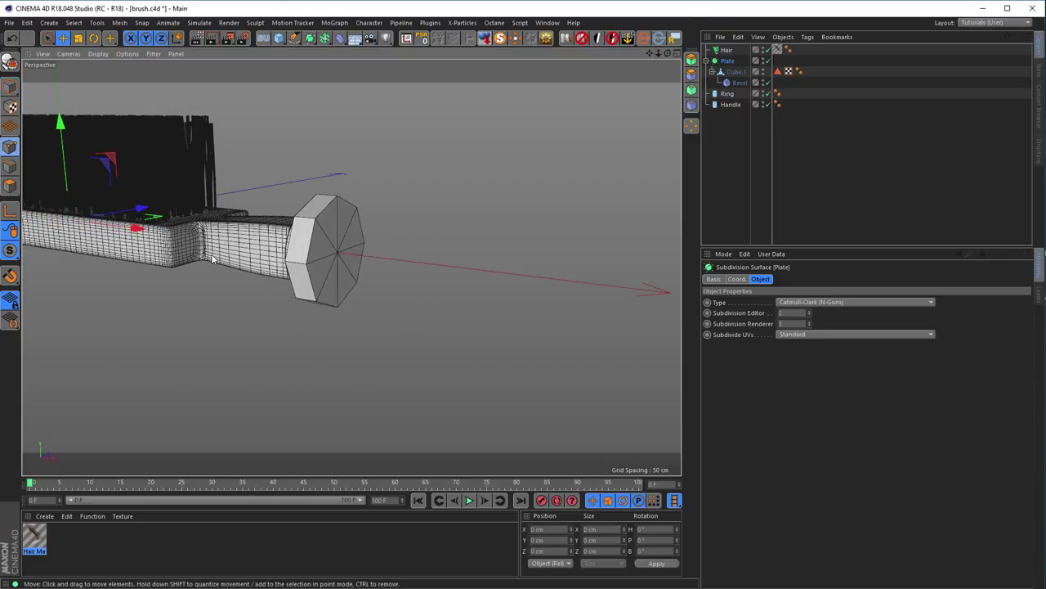
left_click(736, 105)
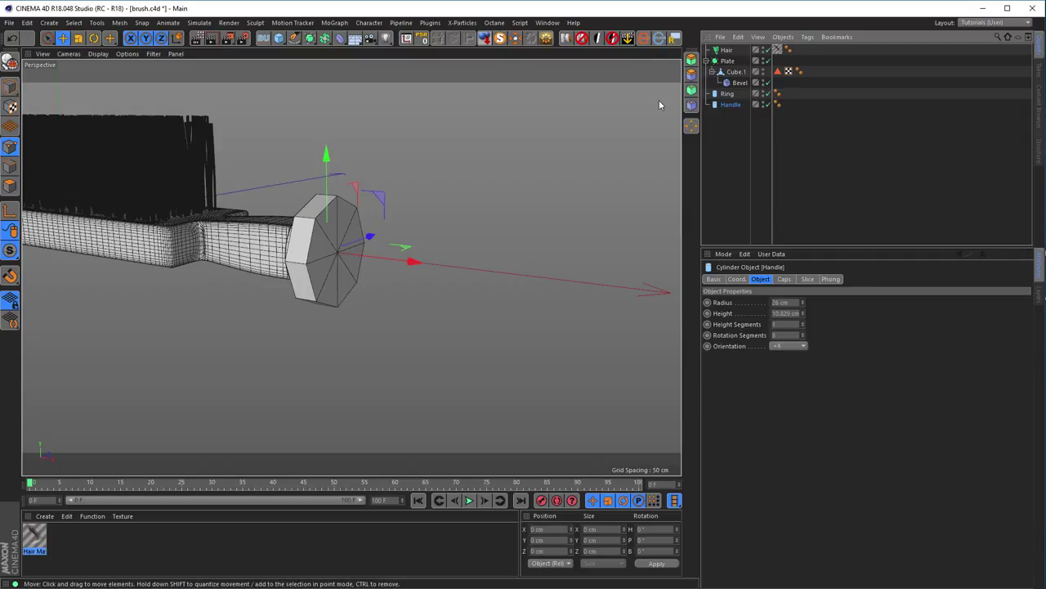
left_click(547, 38)
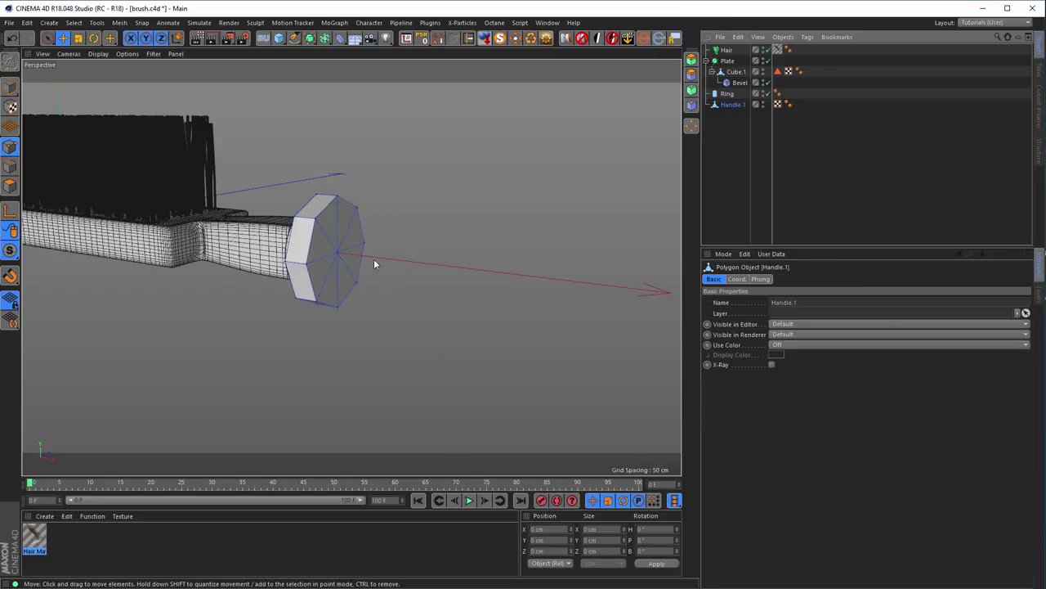
- Delete the centre point of the Handle's outer end cap to open that end
key("9")
left_click(338, 254)
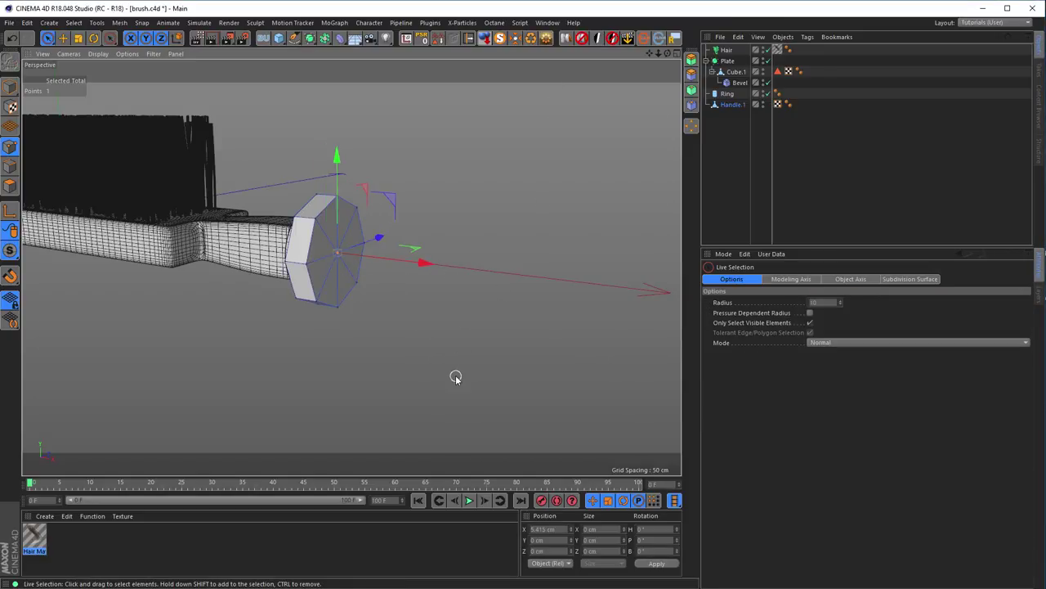
key("Delete")
scroll(342, 281, "up", 5)
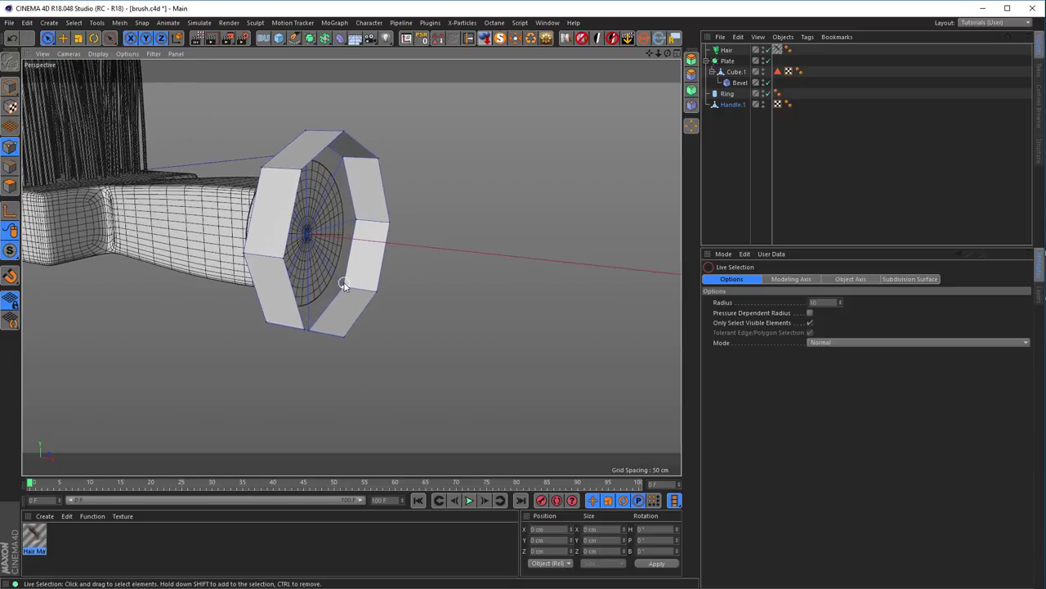
- Extrude the edge loop at the Handle's open end outward along X to a position of about 107.7 cm
key("u")
key("l")
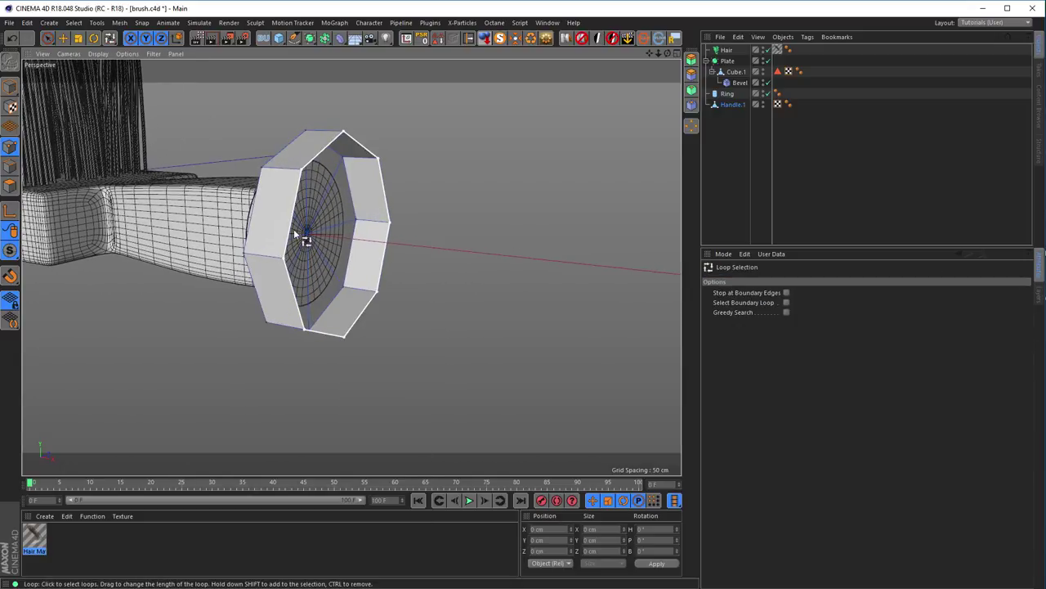
left_click(297, 186)
middle_click(242, 342)
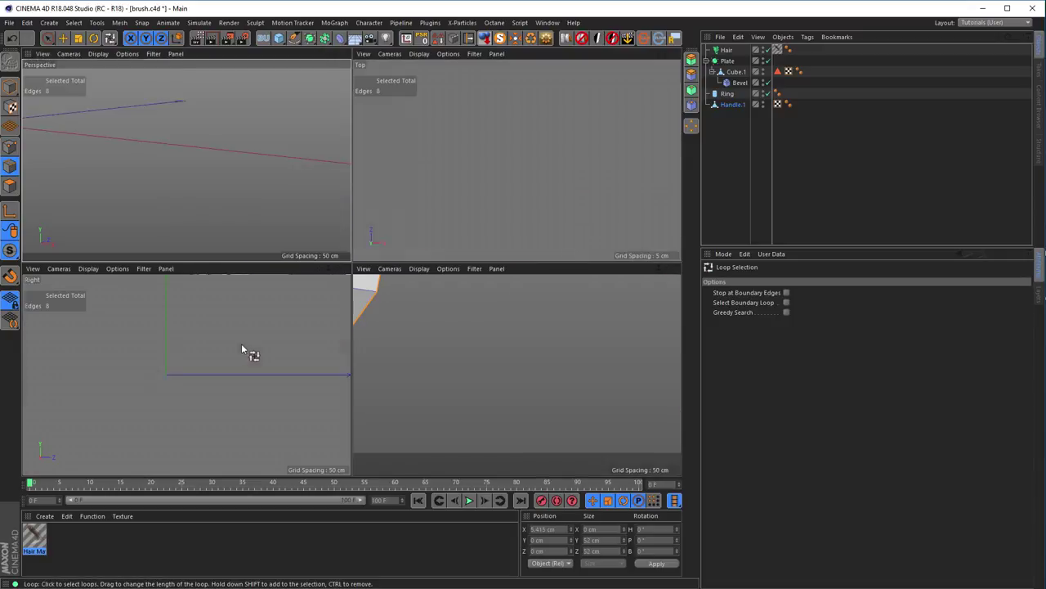
middle_click(411, 371)
middle_click_drag(276, 270, 227, 241, "alt")
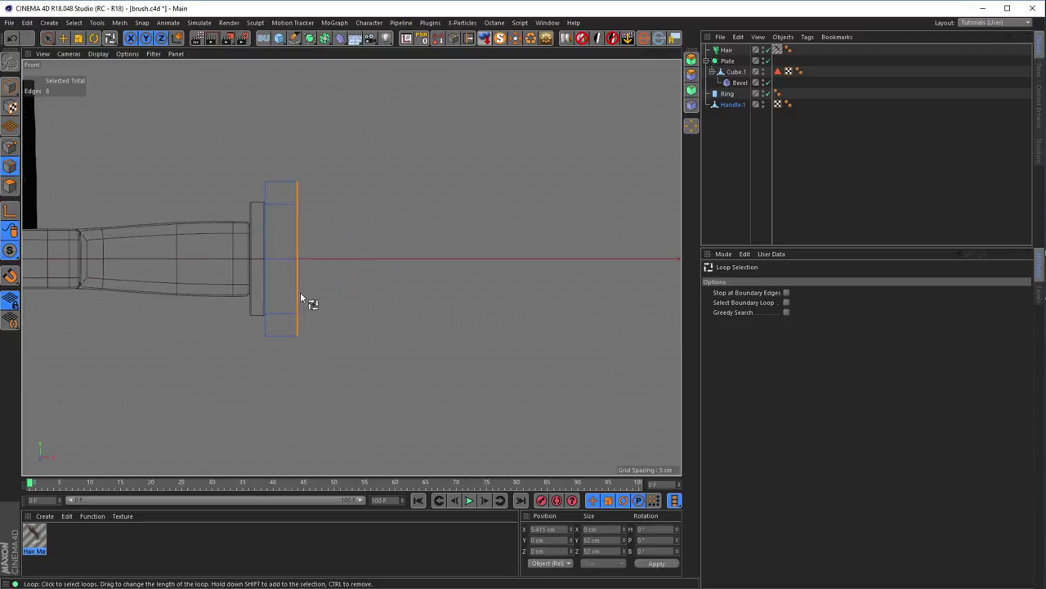
key("e")
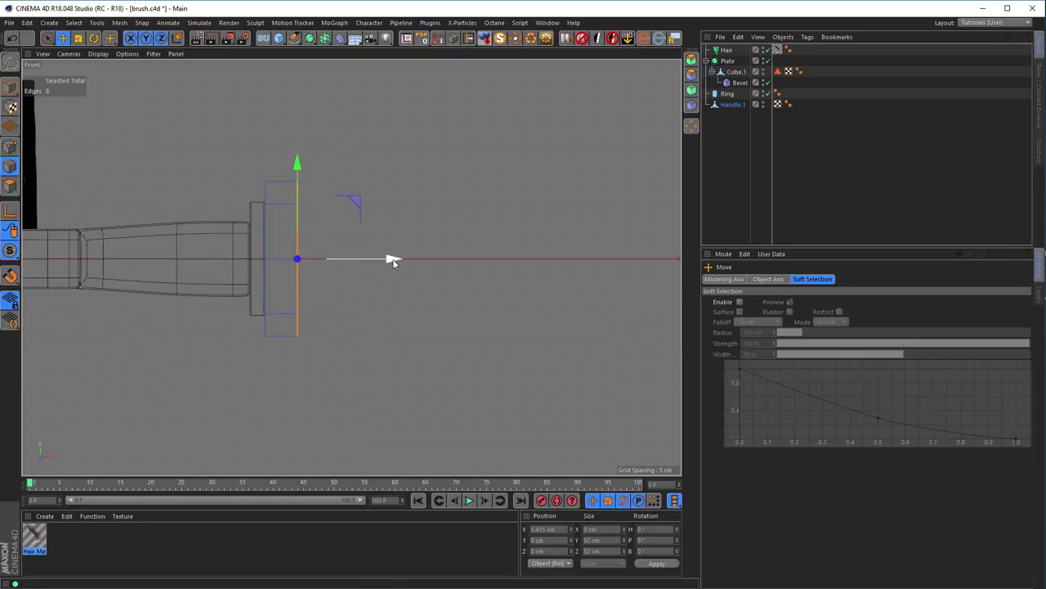
left_click_drag(392, 261, 639, 285)
right_click_drag(514, 300, 464, 303, "alt")
middle_click_drag(425, 302, 405, 303, "alt")
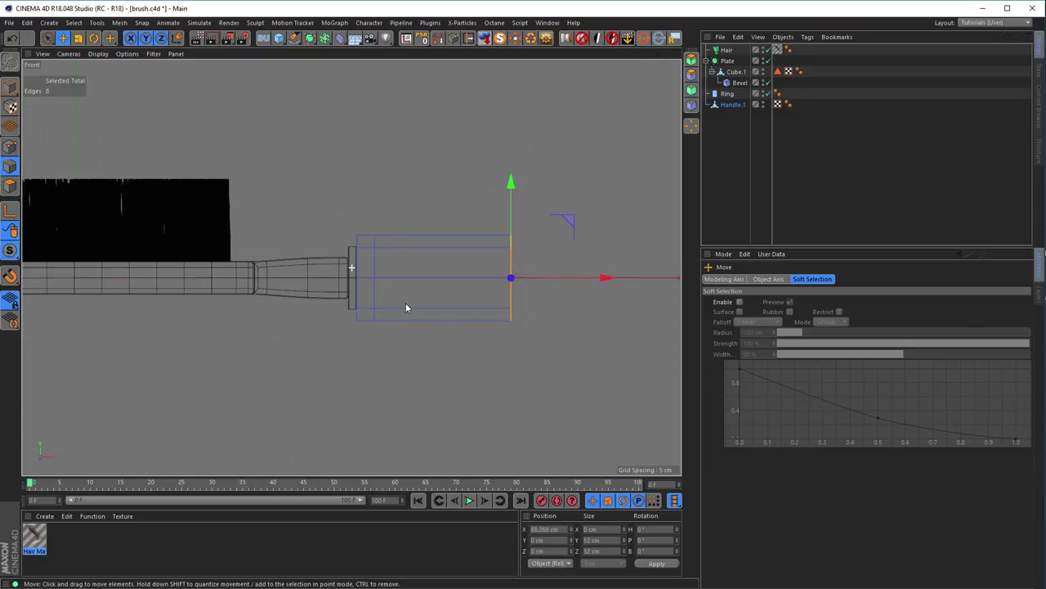
right_click_drag(406, 303, 385, 307, "alt")
middle_click_drag(386, 307, 344, 308, "alt")
mouse_move(533, 286)
left_mouse_down()
mouse_move(566, 293)
mouse_move(482, 291)
mouse_move(556, 291)
mouse_move(546, 292)
left_mouse_up()
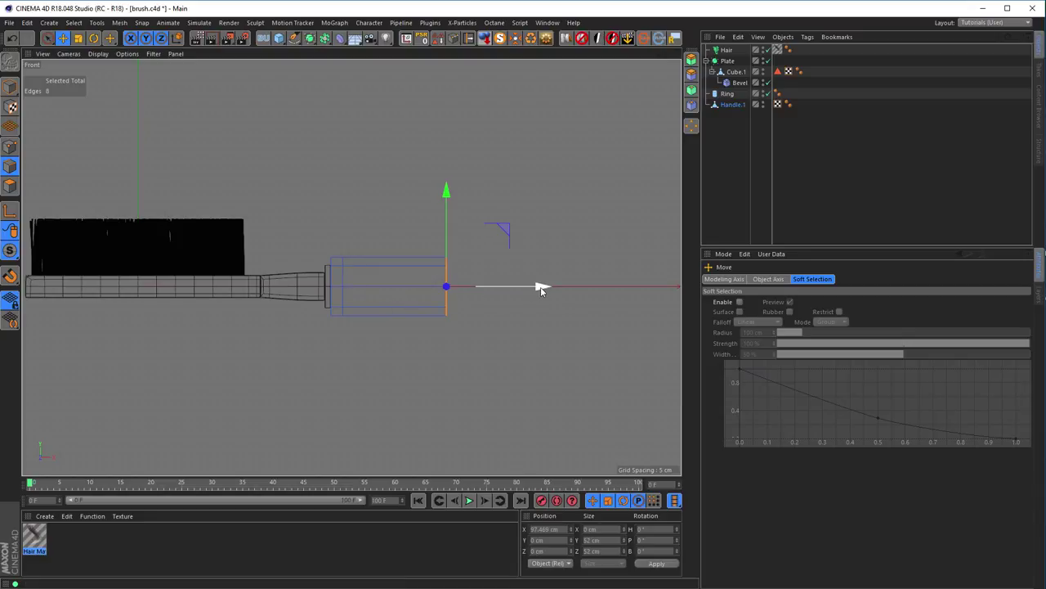
mouse_move(540, 289)
left_mouse_down()
mouse_move(523, 288)
mouse_move(551, 291)
left_mouse_up()
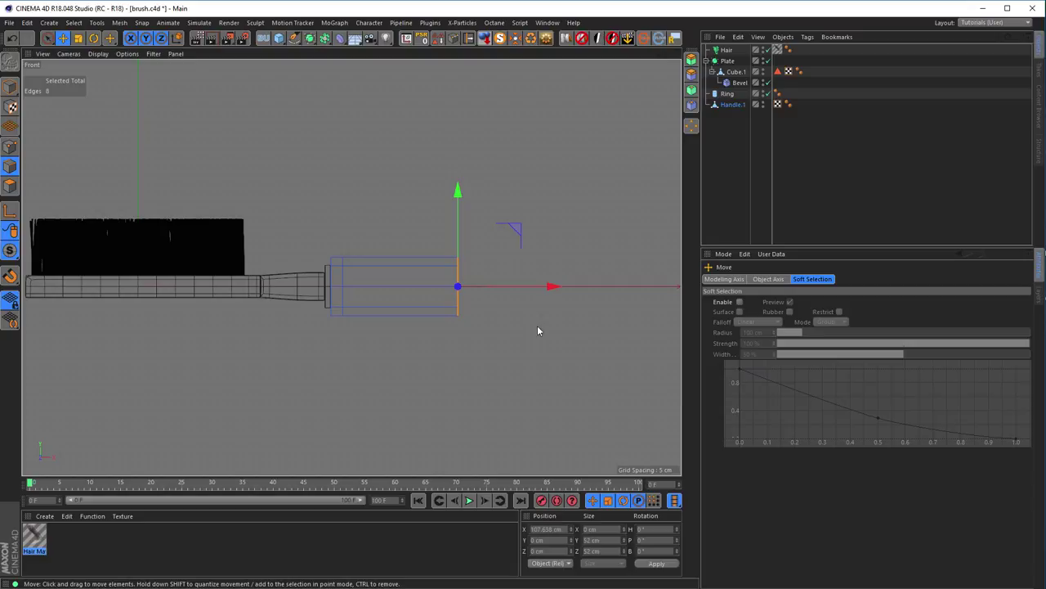
- Scale the Handle's end edge loop down to 26 cm in Y and Z
key("t")
left_click_drag(538, 362, 280, 370)
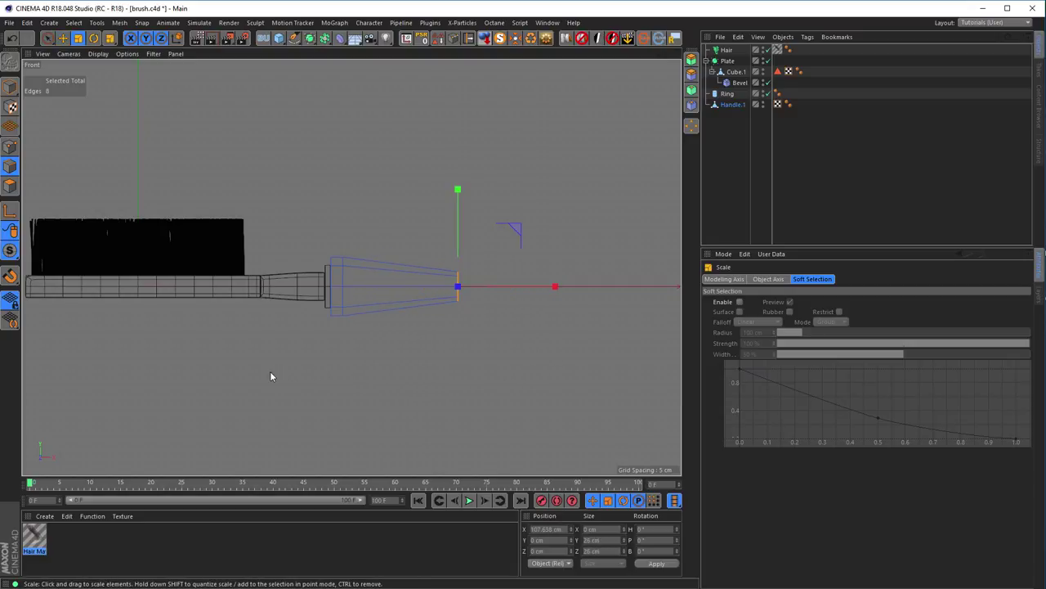
middle_click_drag(342, 379, 245, 381, "alt")
- Extrude the narrowed end loop along X to about 207.4 cm and scale it up to about 57.2 cm in Y and Z
key("e")
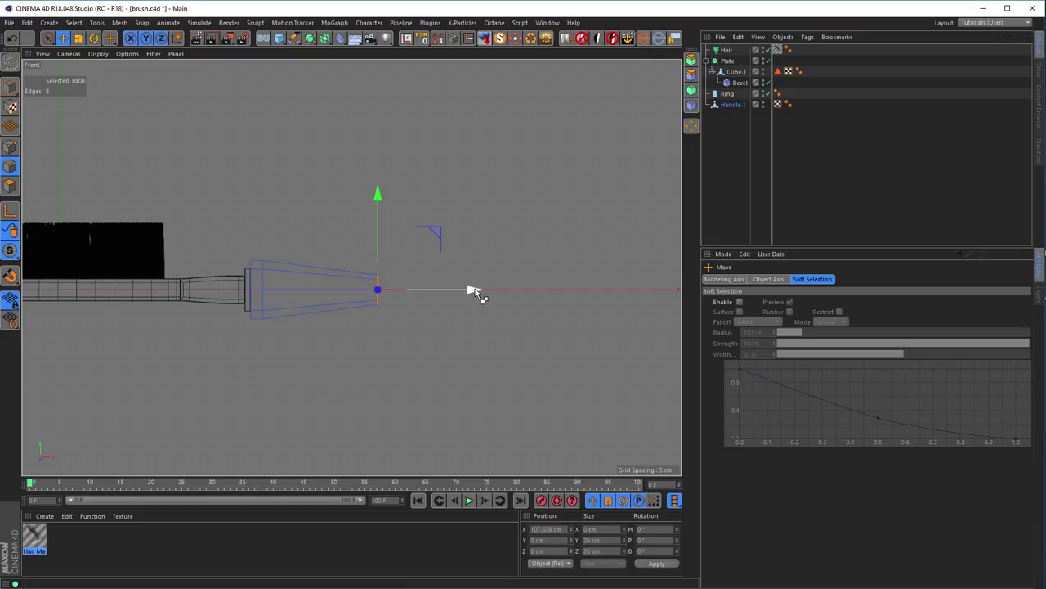
left_click_drag(474, 290, 589, 303)
key("t")
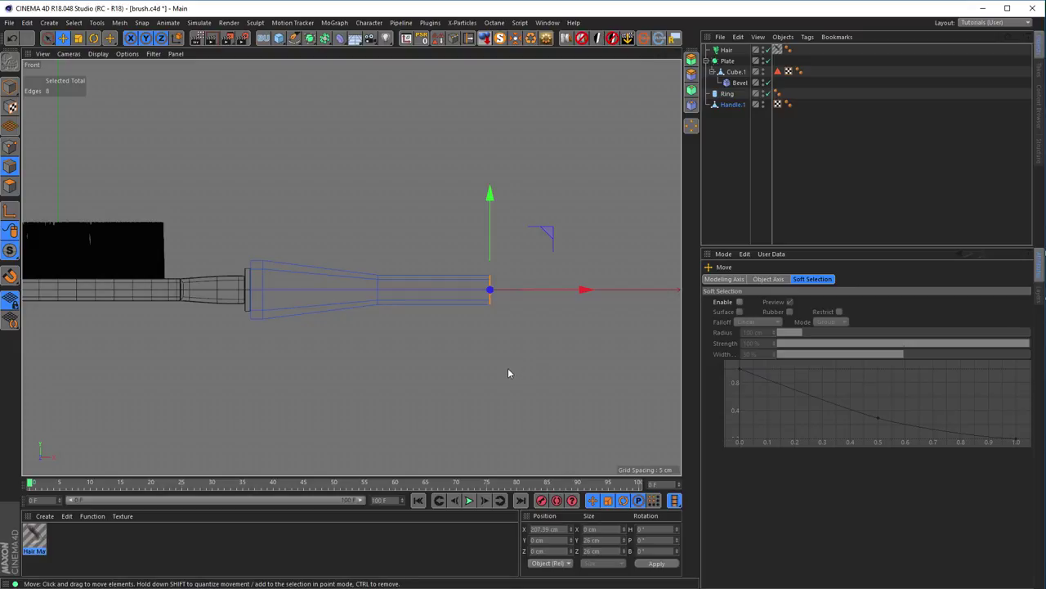
left_click_drag(444, 387, 699, 370)
middle_click_drag(405, 376, 383, 361, "alt")
- Extrude the wide end loop along X to about 241.8 cm and scale it down to about 24.1 cm in Y and Z
key("e")
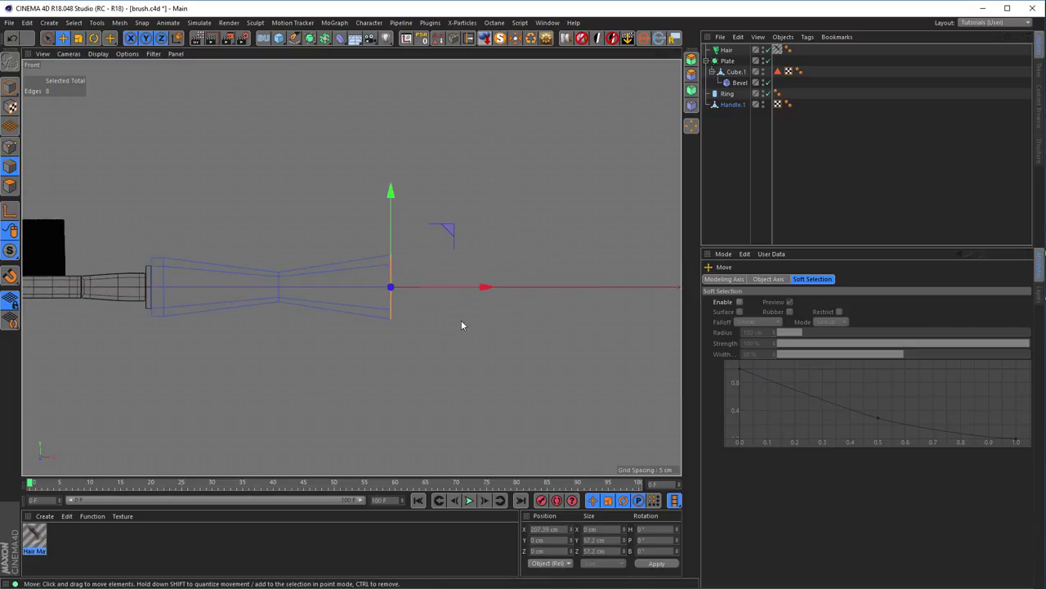
left_click_drag(485, 288, 524, 287)
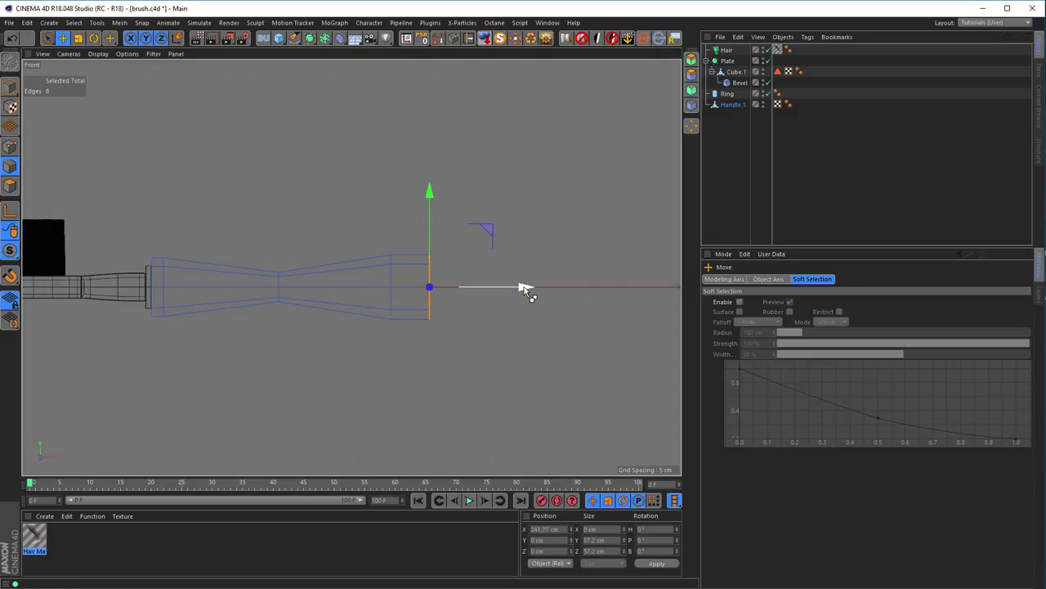
key("t")
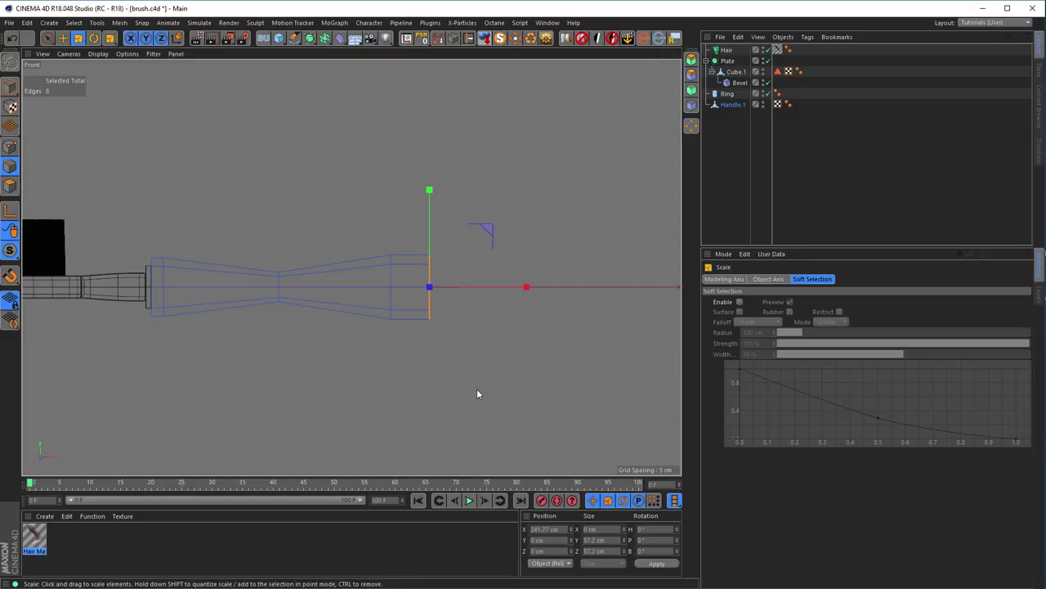
left_click_drag(491, 392, 170, 394)
- Smooth the Handle by placing Handle.1 inside a new Subdivision Surface object
middle_click(212, 405)
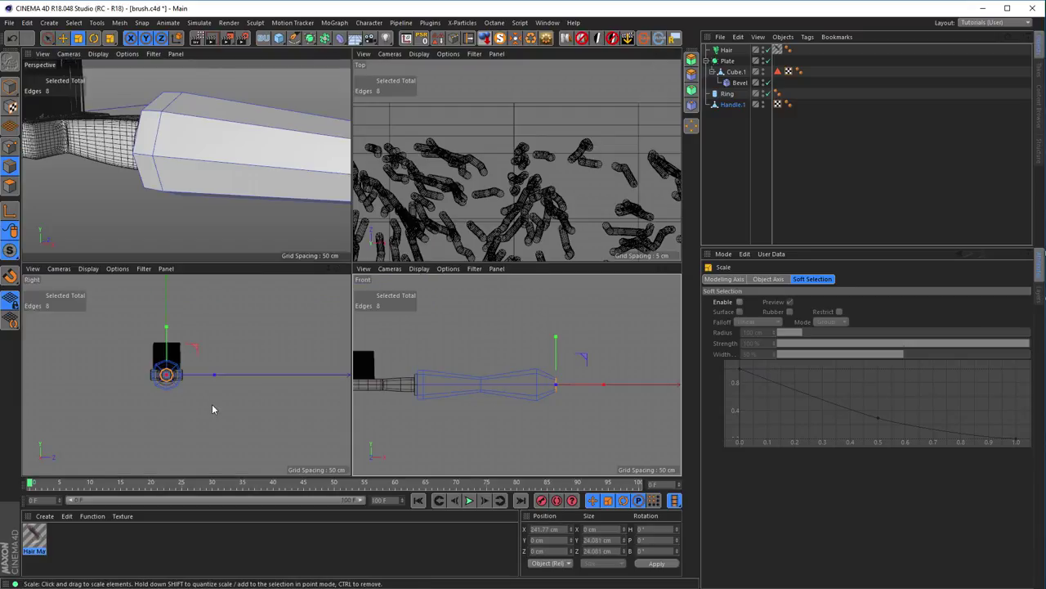
middle_click(201, 203)
left_click_drag(317, 309, 226, 309, "alt")
right_click_drag(329, 294, 393, 287, "alt")
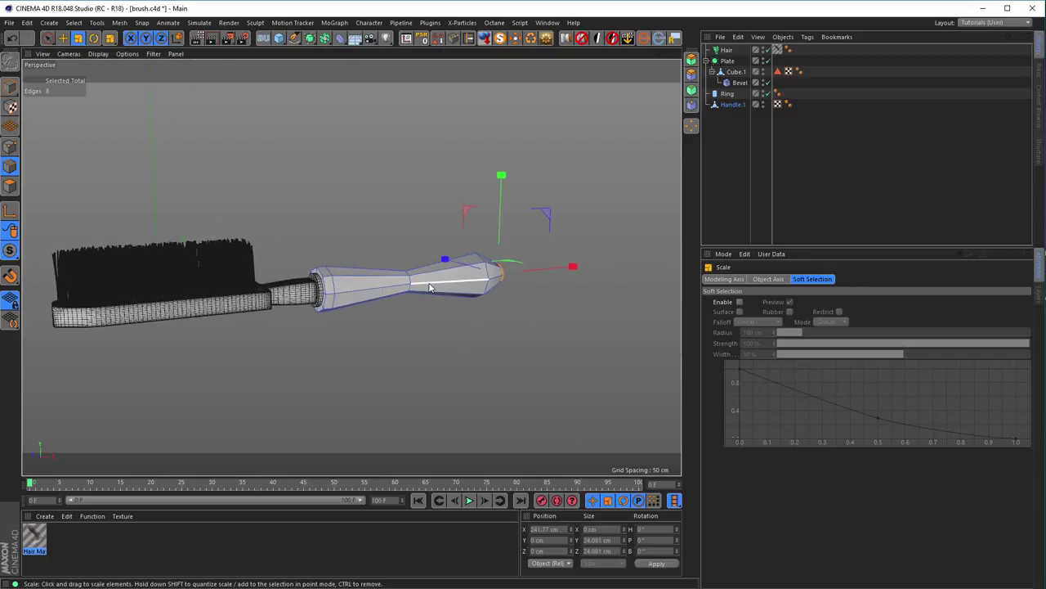
middle_click_drag(481, 291, 422, 306, "alt")
left_click_drag(638, 311, 473, 303, "alt")
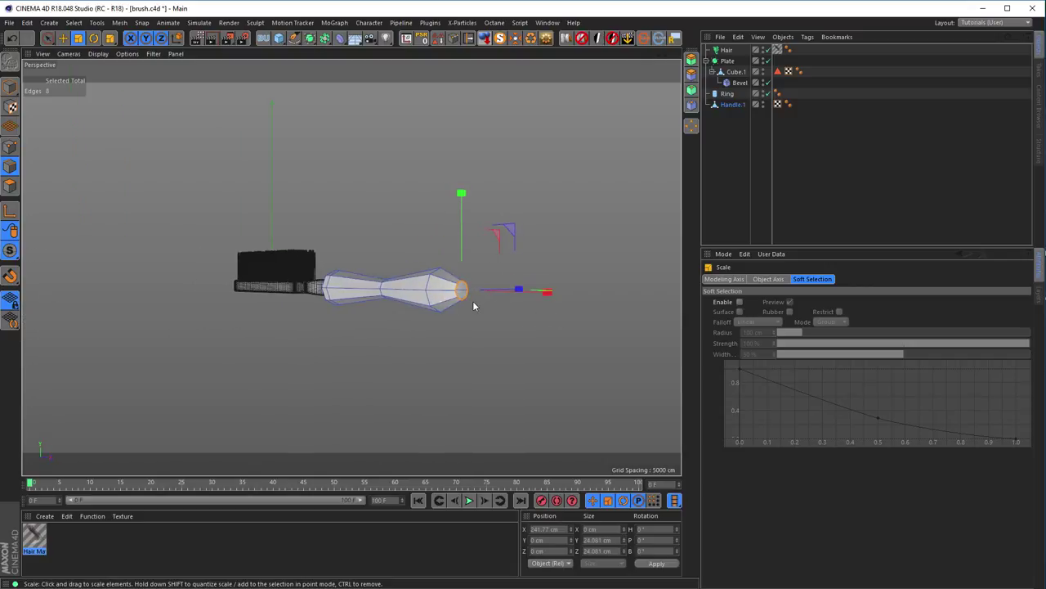
right_click_drag(472, 306, 545, 295, "alt")
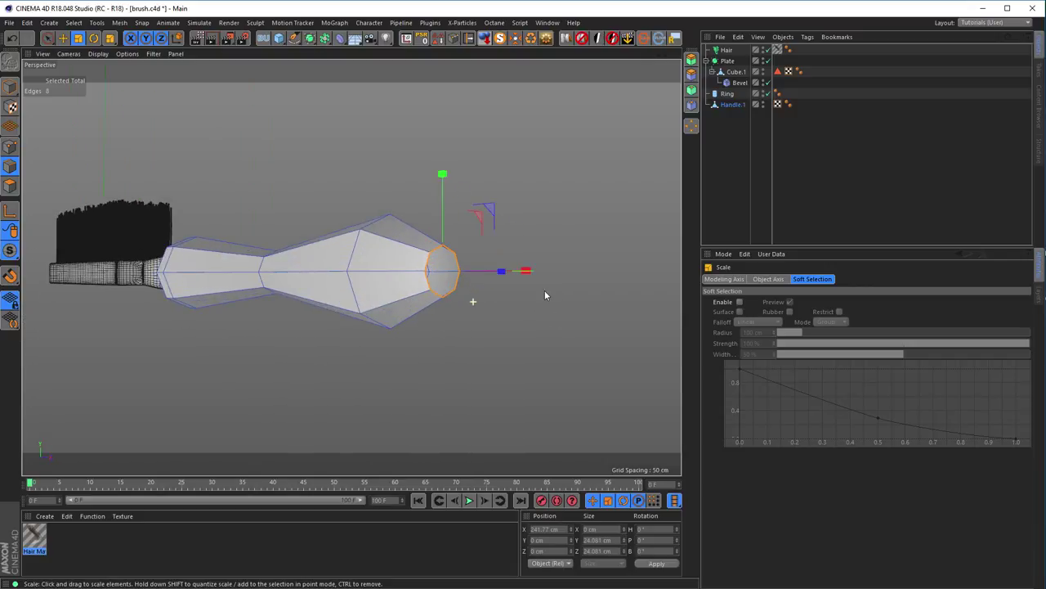
left_click(732, 104)
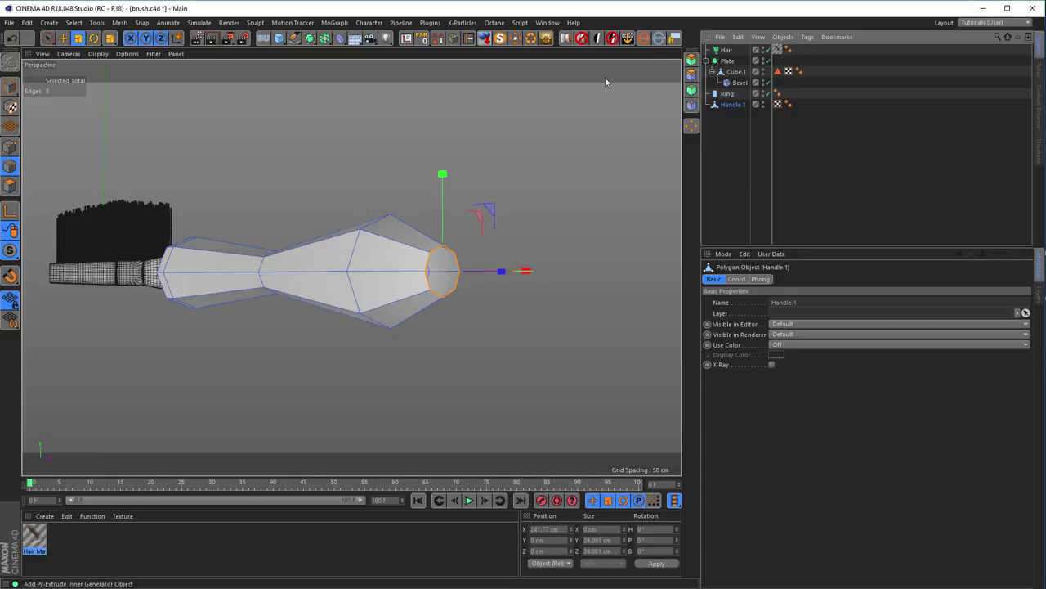
left_click(310, 39, "alt")
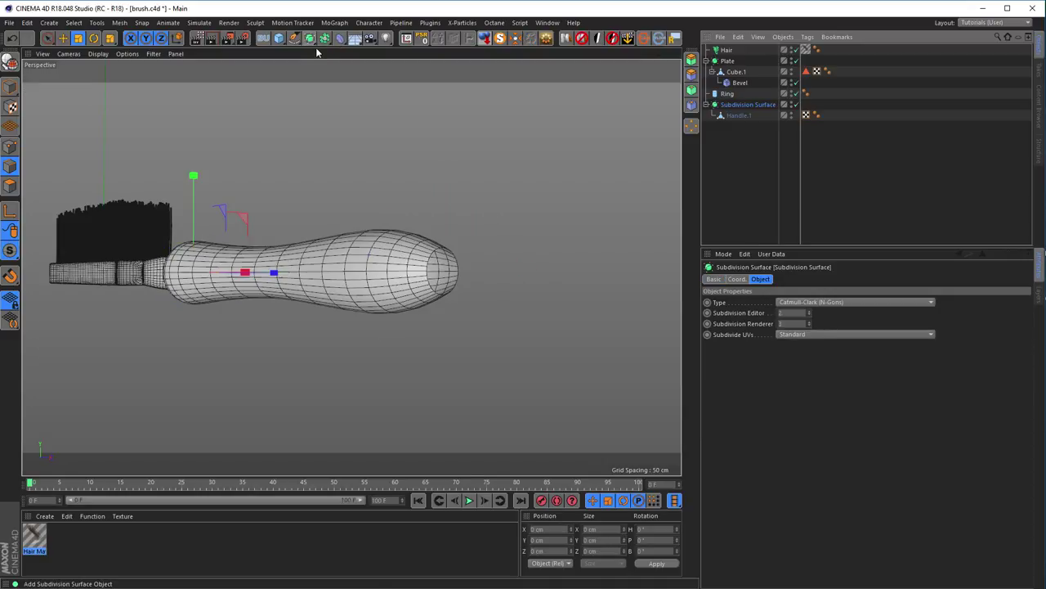
mouse_move(415, 282)
left_mouse_down("alt")
mouse_move(339, 253)
mouse_move(374, 233)
mouse_move(341, 240)
left_mouse_up("alt")
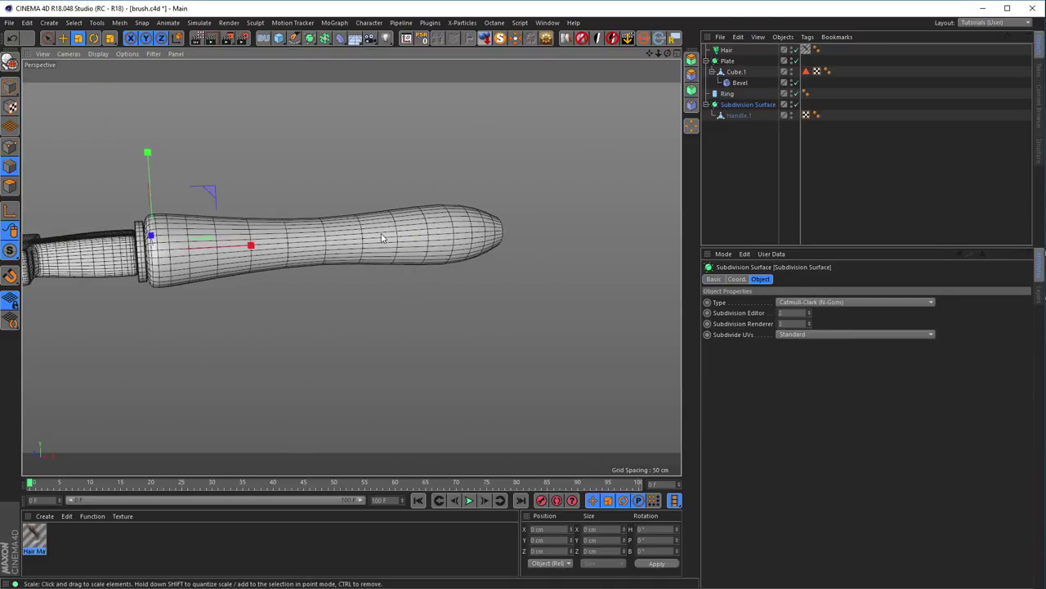
- Open the Axis Center settings for the Handle.1 polygon object in Model mode
left_click(740, 116)
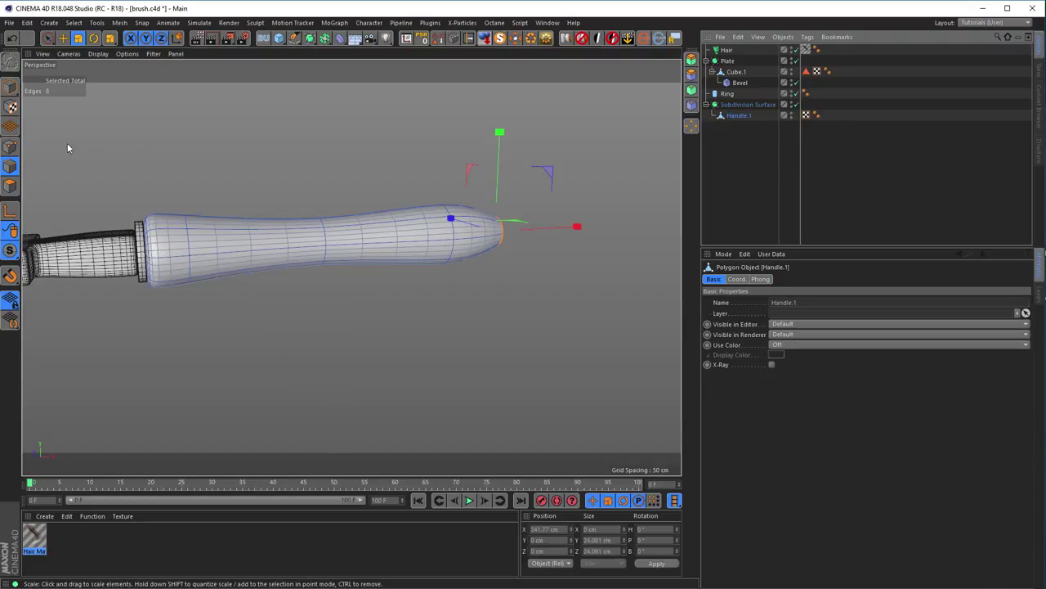
left_click(10, 86)
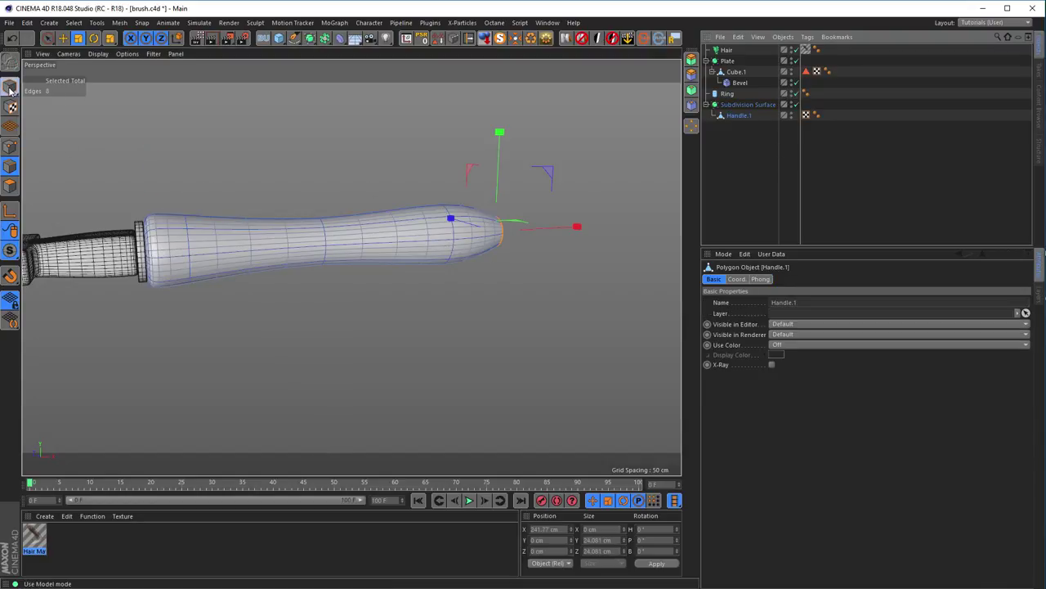
middle_click(174, 264)
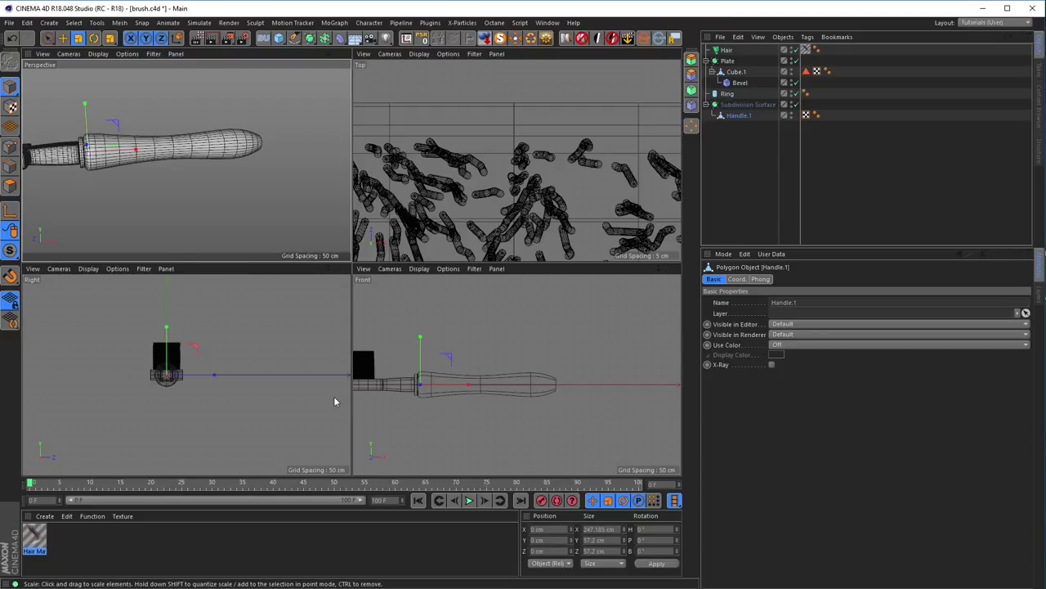
middle_click(376, 413)
scroll(141, 262, "up", 6)
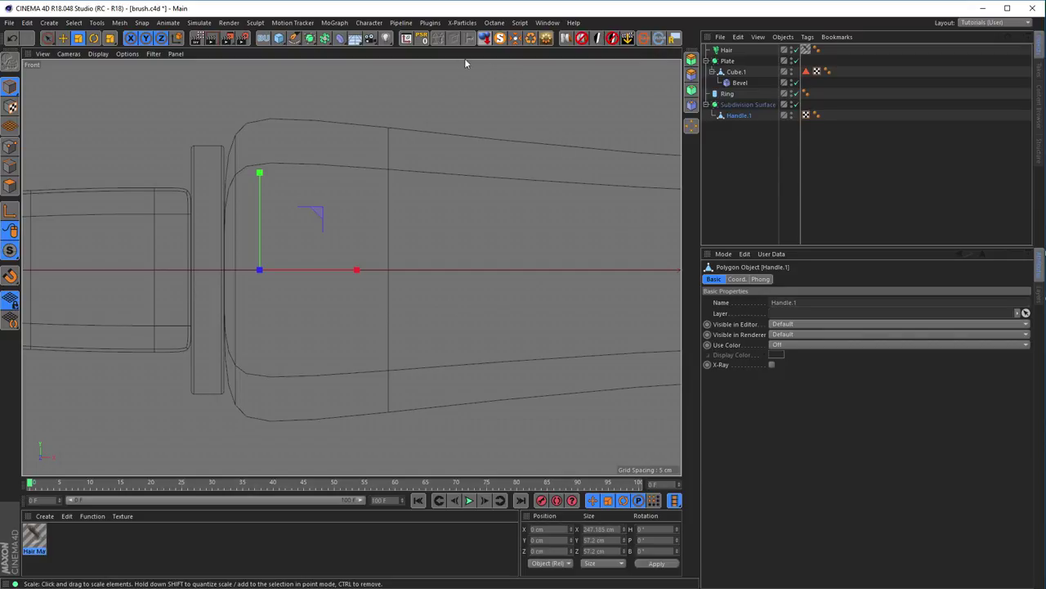
left_click(406, 39)
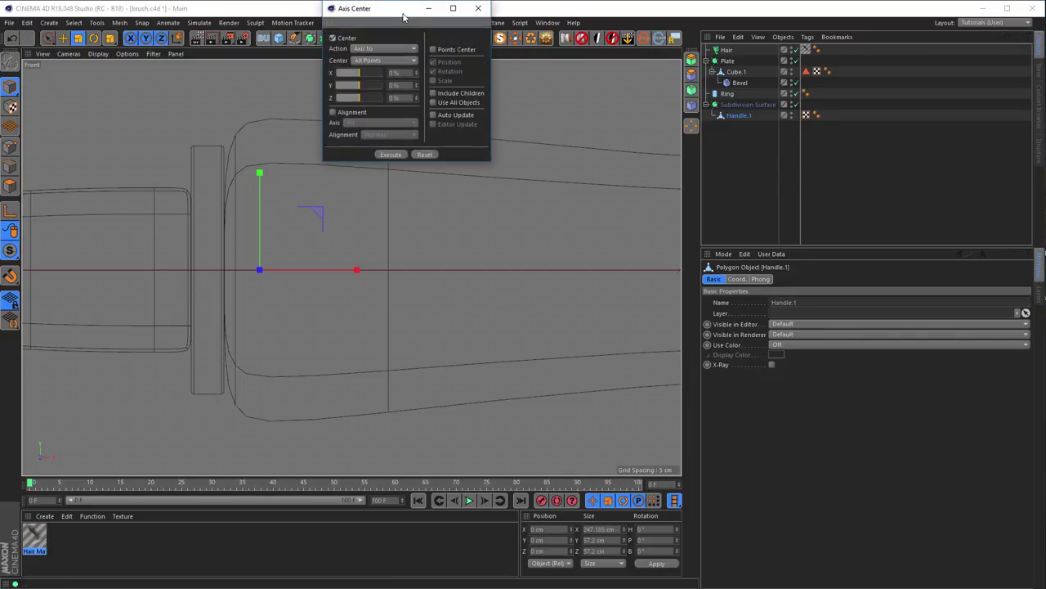
left_click_drag(407, 18, 584, 107)
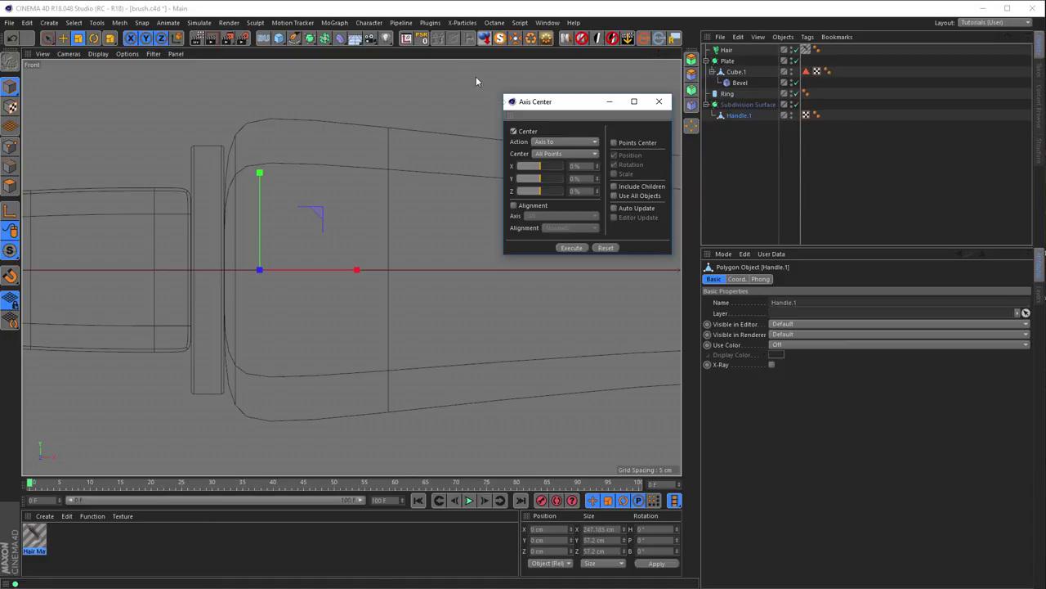
left_click(79, 22)
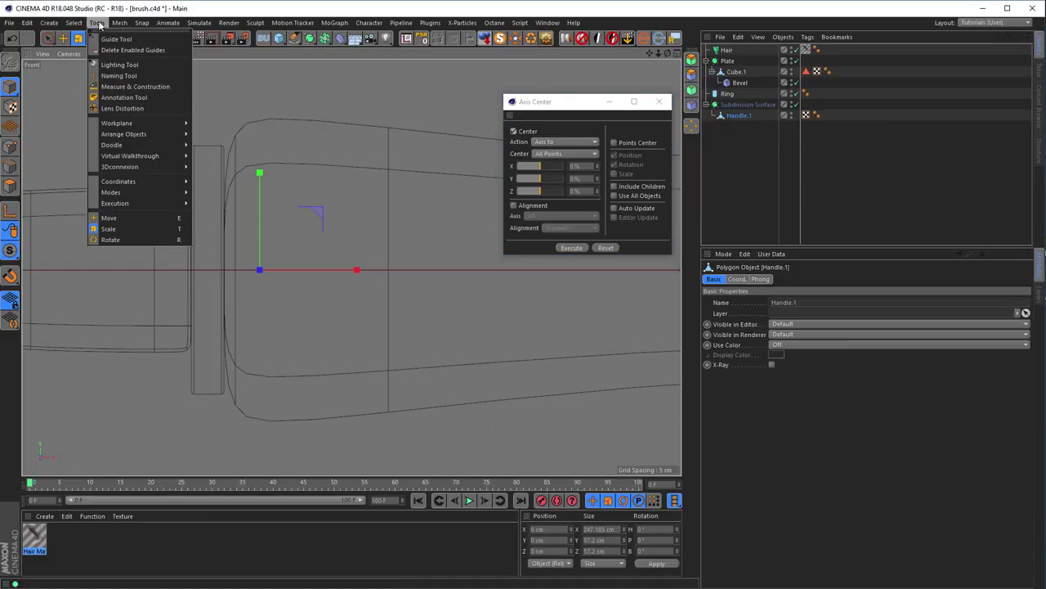
mouse_move(139, 123)
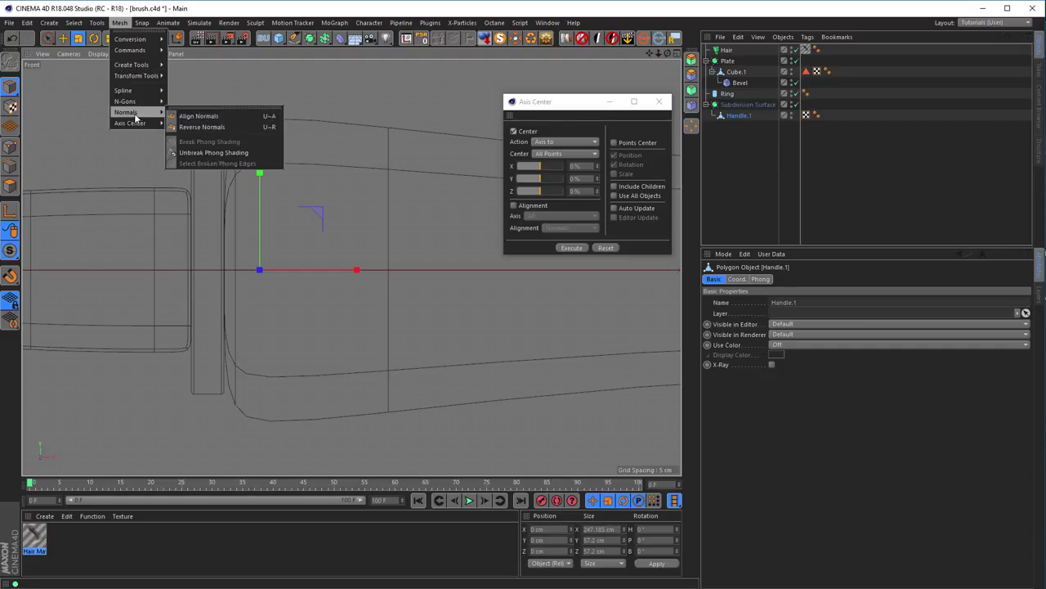
left_click(595, 106)
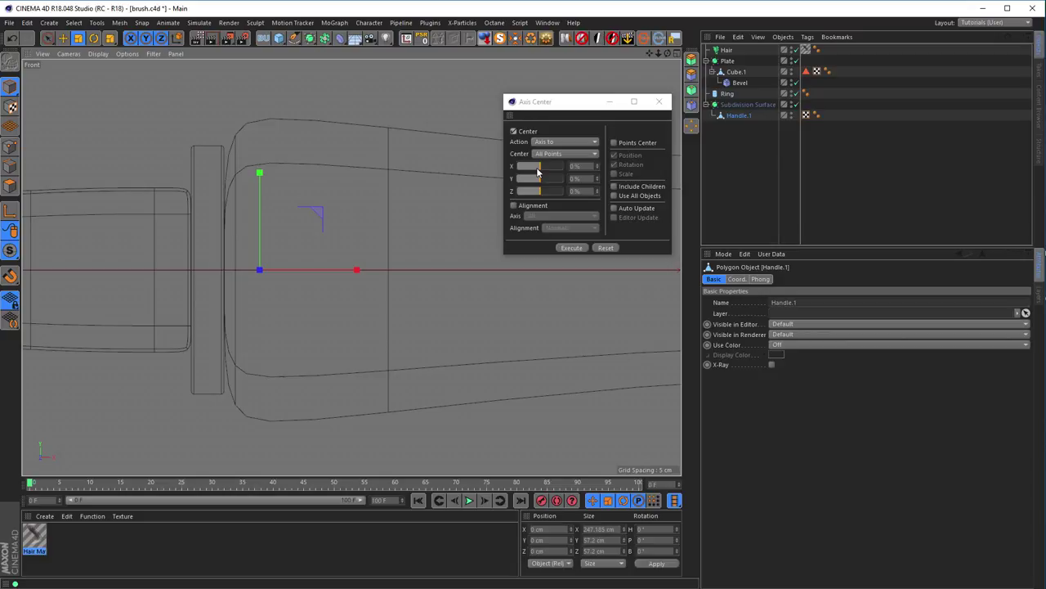
- Move the Handle's axis to its ring-side end using an Axis Center X value of -100% with Auto Update enabled
left_click_drag(537, 170, 509, 176)
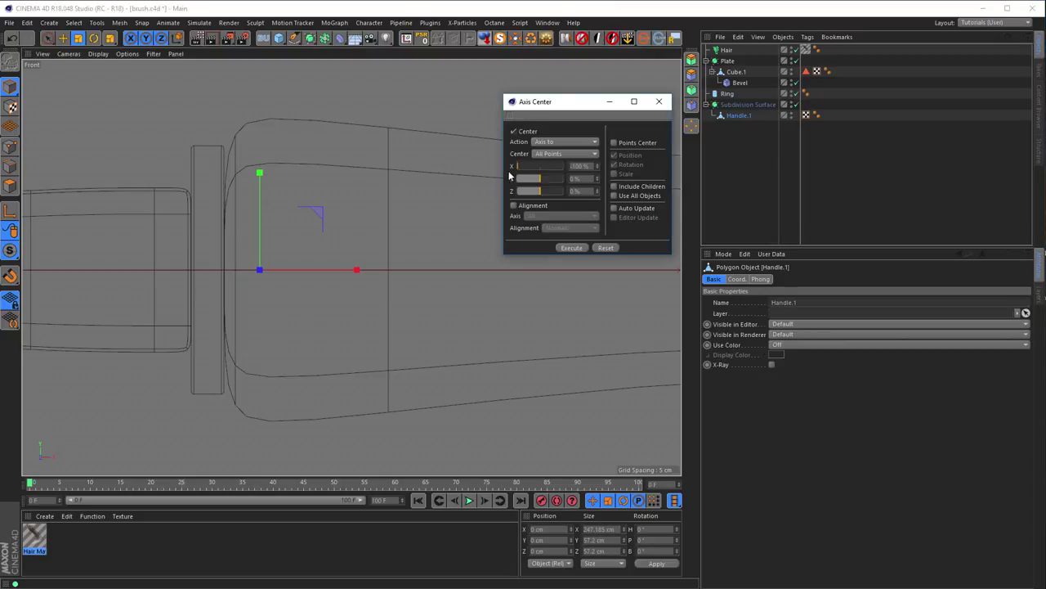
left_click(614, 210)
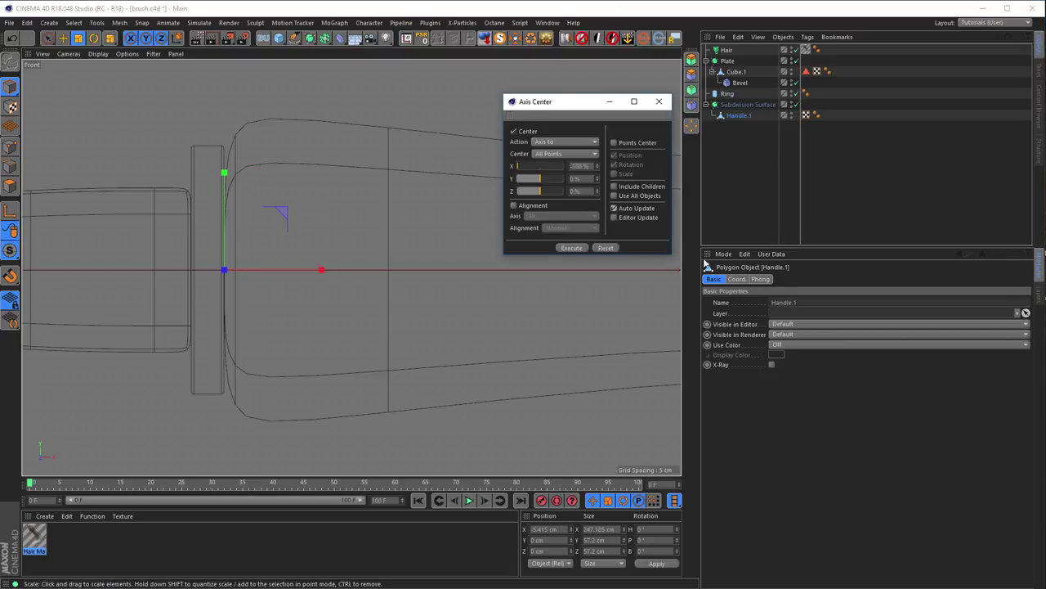
left_click(658, 101)
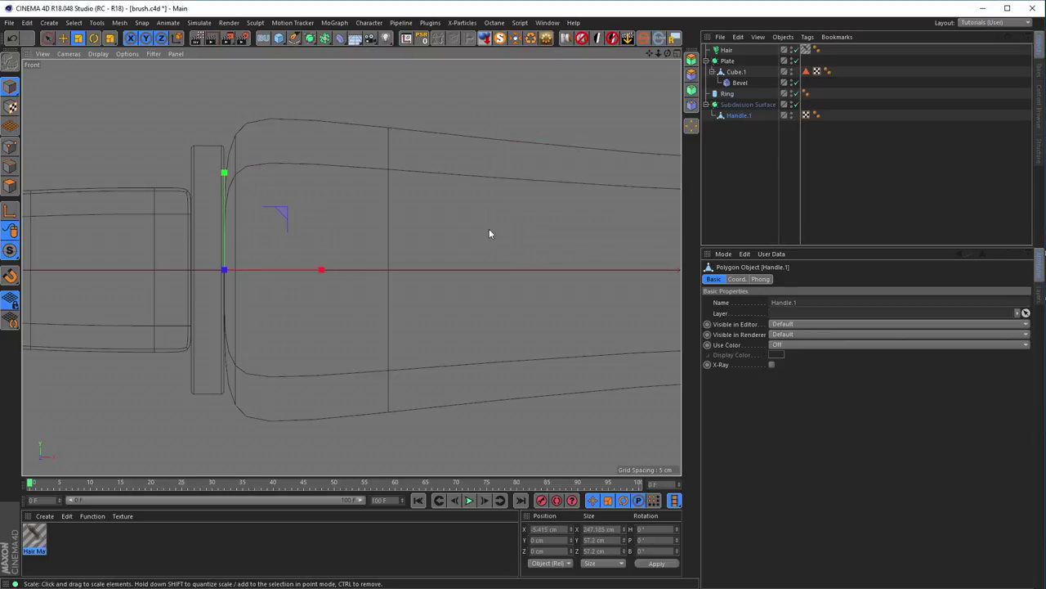
middle_click(441, 237)
middle_click(325, 206)
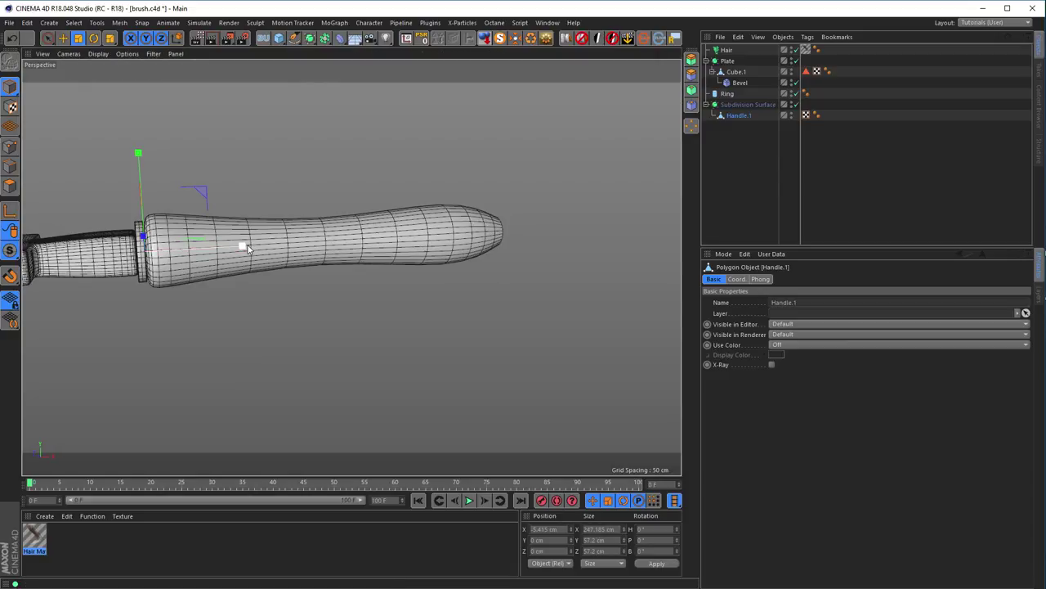
- Shorten the smoothed handle by scaling it along X to about 183.8 cm
left_click_drag(248, 248, 222, 255)
scroll(209, 261, "down", 4)
middle_click_drag(173, 279, 290, 268, "alt")
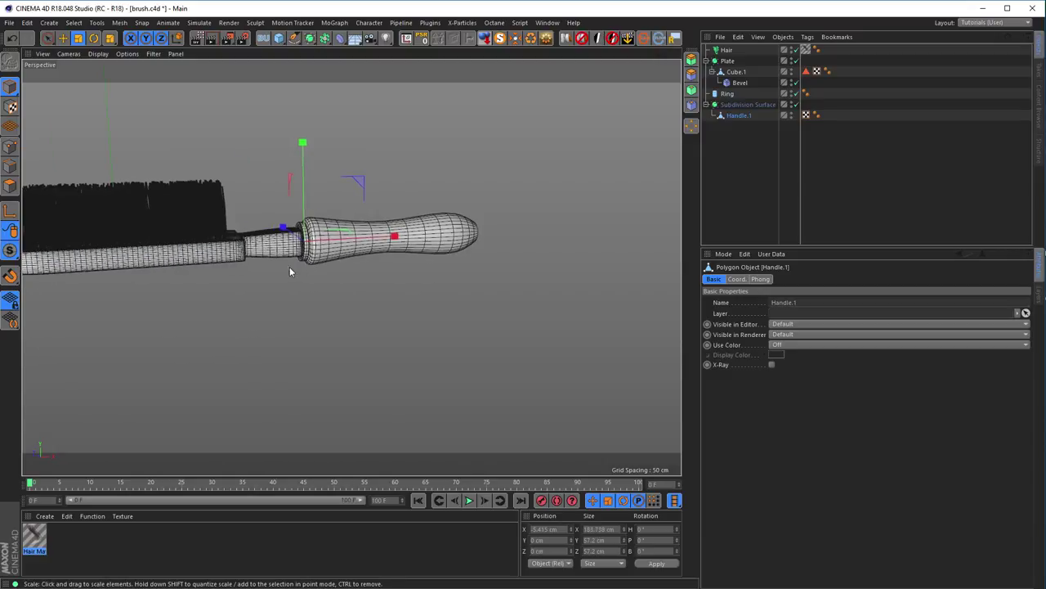
- Disable the handle's Subdivision Surface and extrude its open end edge loop inward to about 12.2 cm in Y and Z
scroll(291, 268, "down", 3)
mouse_move(332, 259)
left_mouse_down("alt")
mouse_move(401, 262)
mouse_move(317, 259)
mouse_move(434, 249)
mouse_move(368, 275)
mouse_move(438, 277)
left_mouse_up("alt")
right_click_drag(438, 272, 525, 259, "alt")
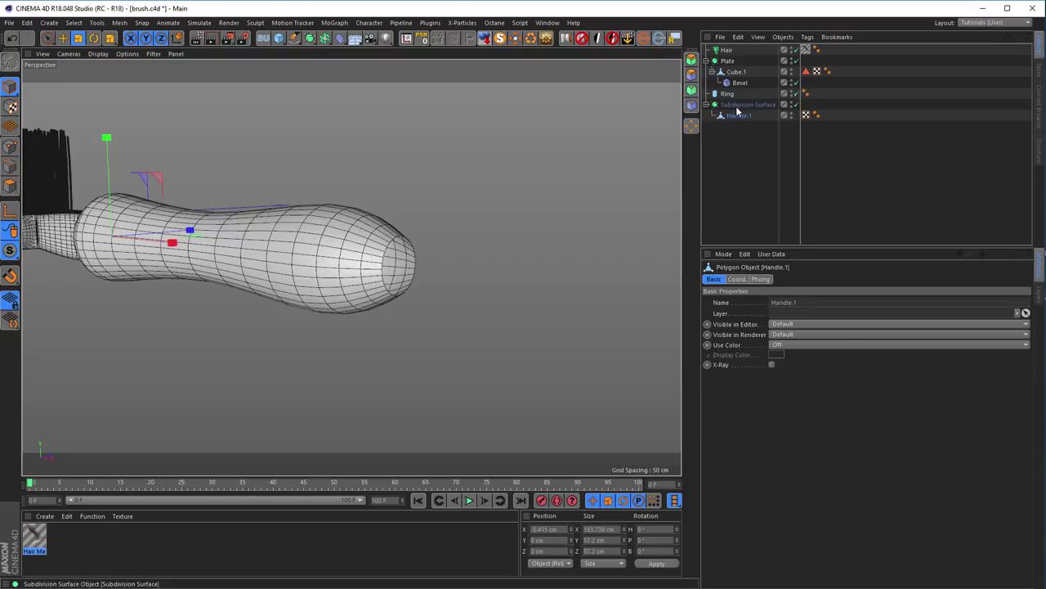
left_click(798, 104)
mouse_move(386, 239)
left_mouse_down("alt")
mouse_move(312, 243)
mouse_move(368, 234)
left_mouse_up("alt")
scroll(370, 236, "up", 4)
left_click(10, 166)
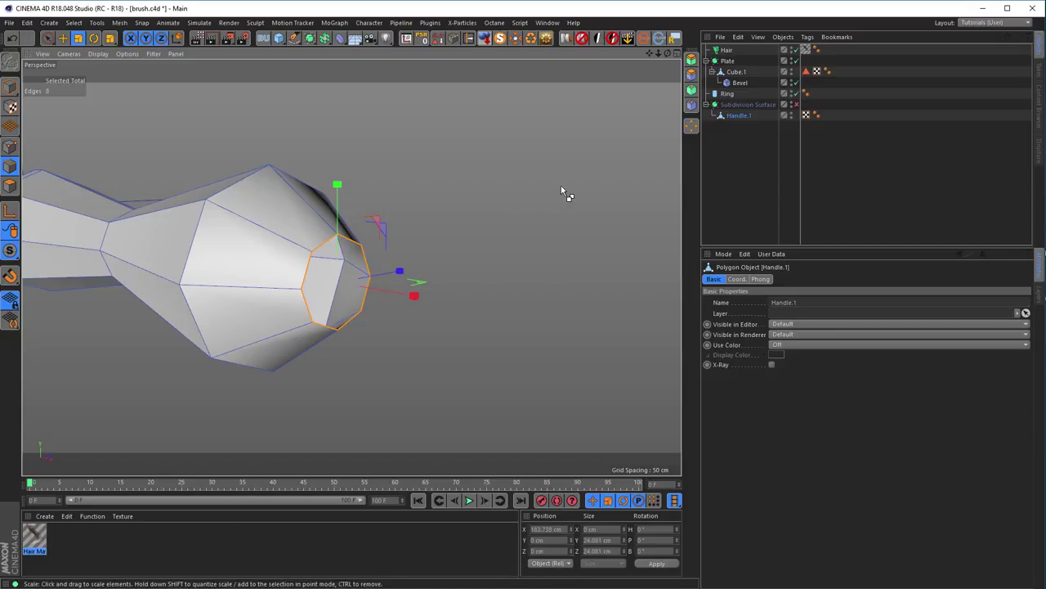
left_click_drag(560, 187, 345, 237)
right_click_drag(361, 278, 416, 256, "alt")
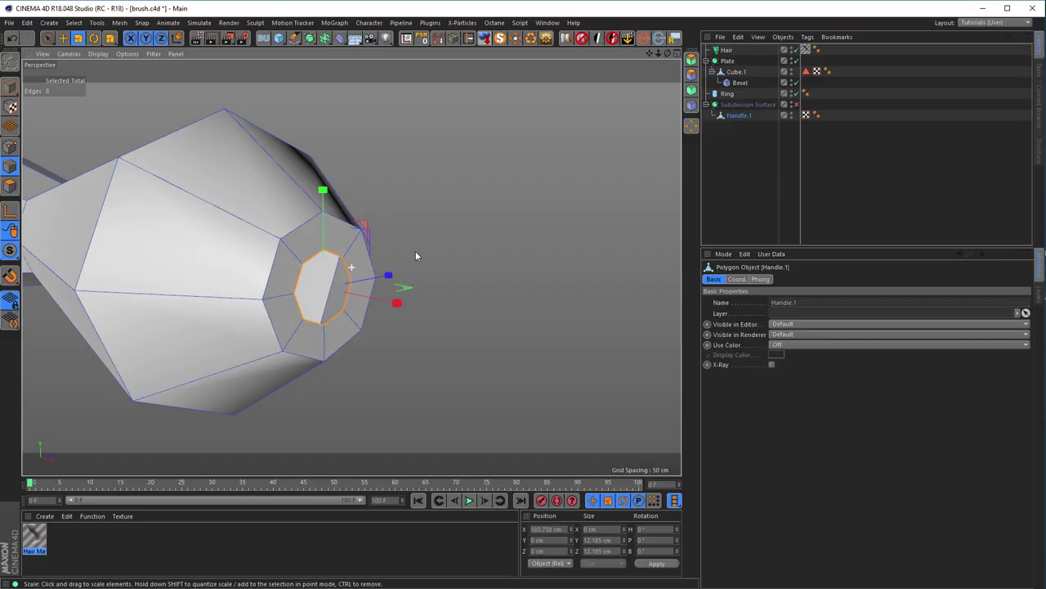
- Cap the opening at the handle's end with Close Polygon Hole
right_click(415, 256)
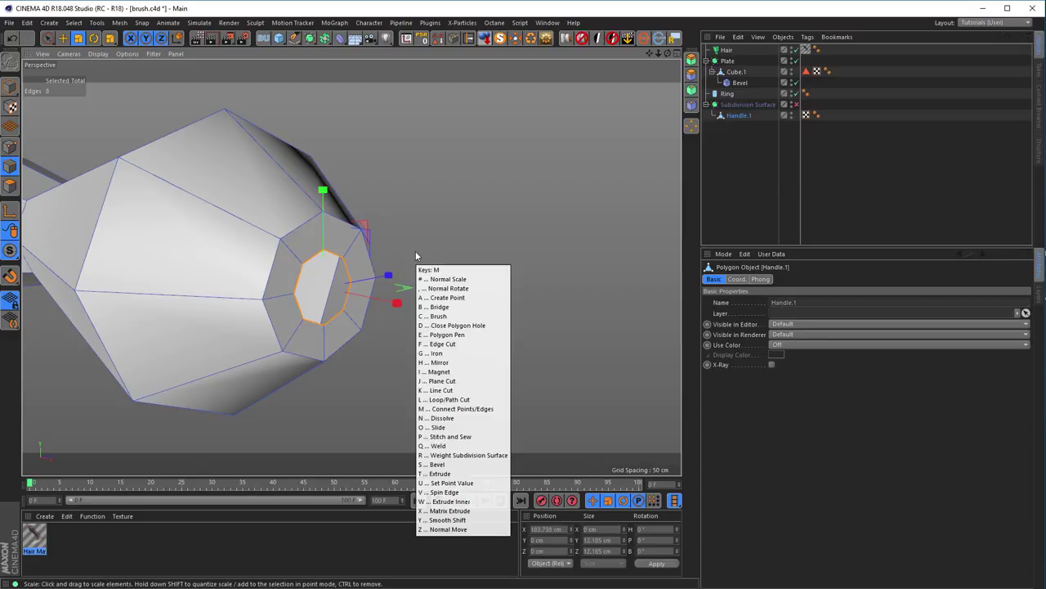
left_click(446, 337)
left_click(357, 274)
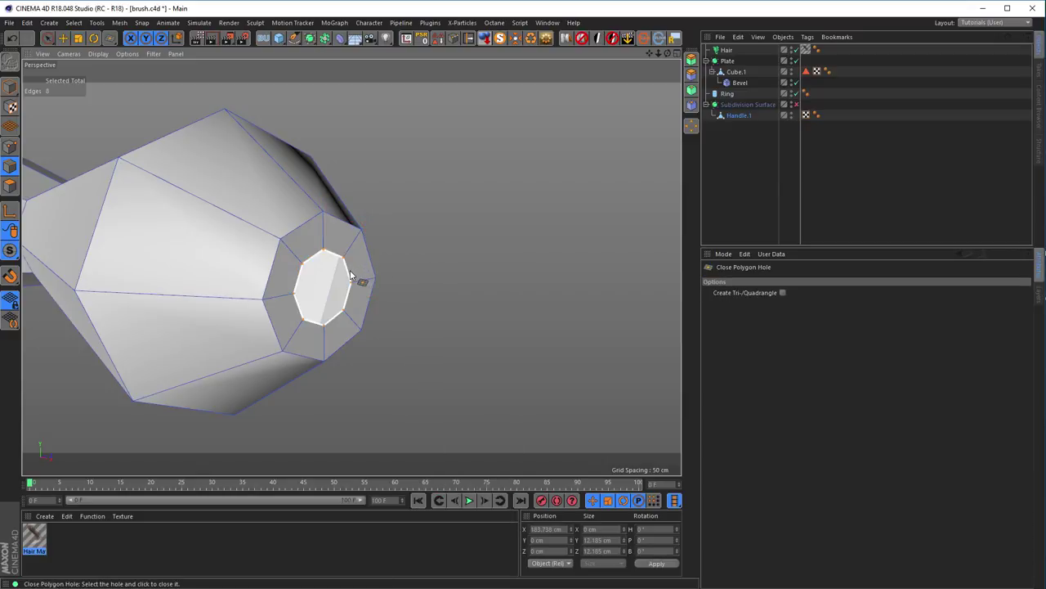
left_click(350, 275)
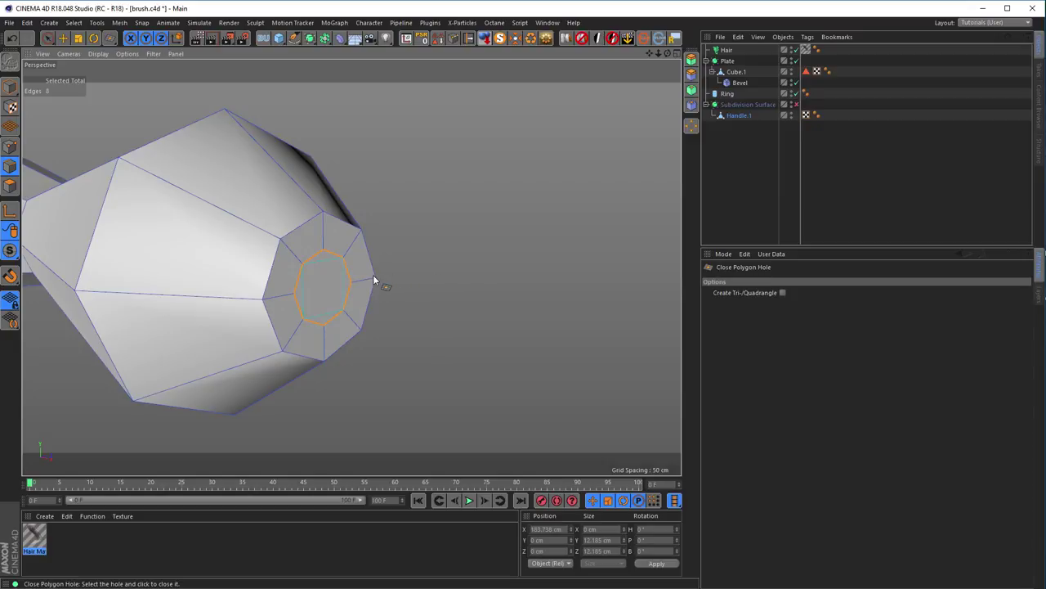
- Hide the N-gon Lines in the perspective viewport's display filter
scroll(373, 274, "up", 5)
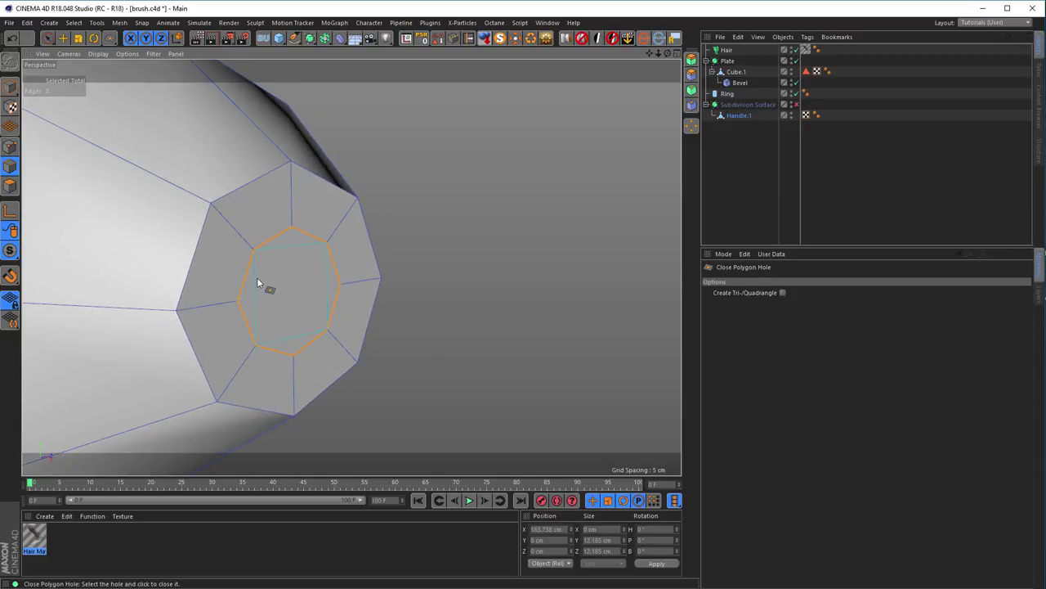
left_click(152, 54)
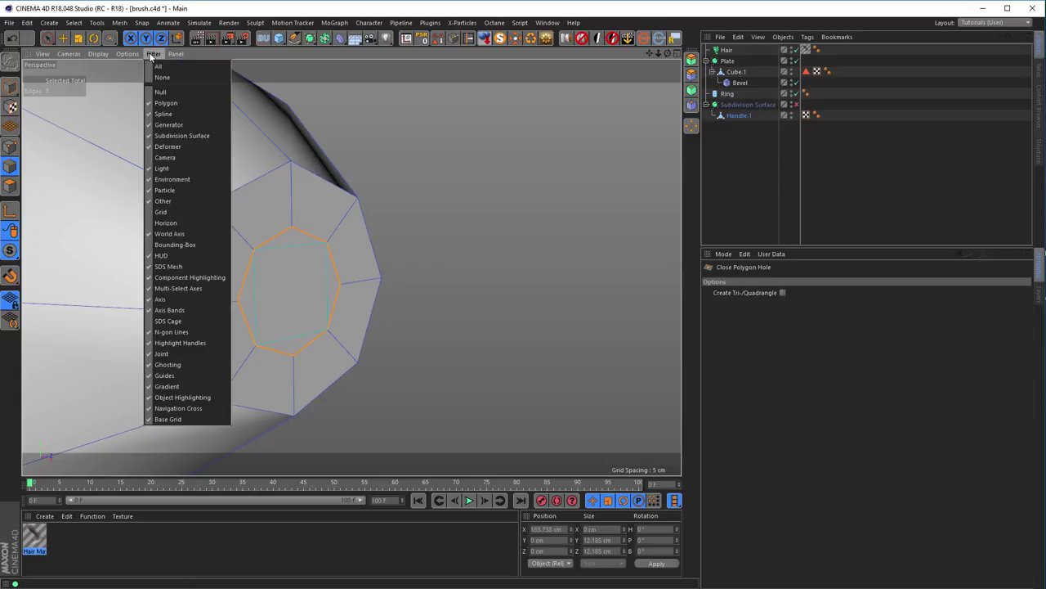
left_click(182, 332)
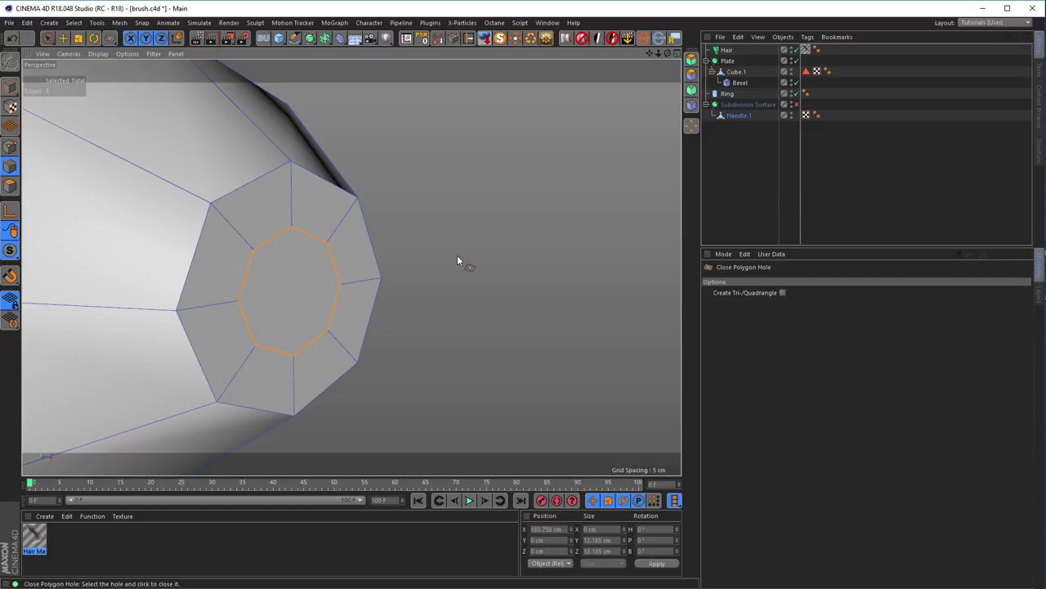
- Split the handle's end cap into four quads with two crossing Line Cuts between opposite corner points
key("k")
key("k")
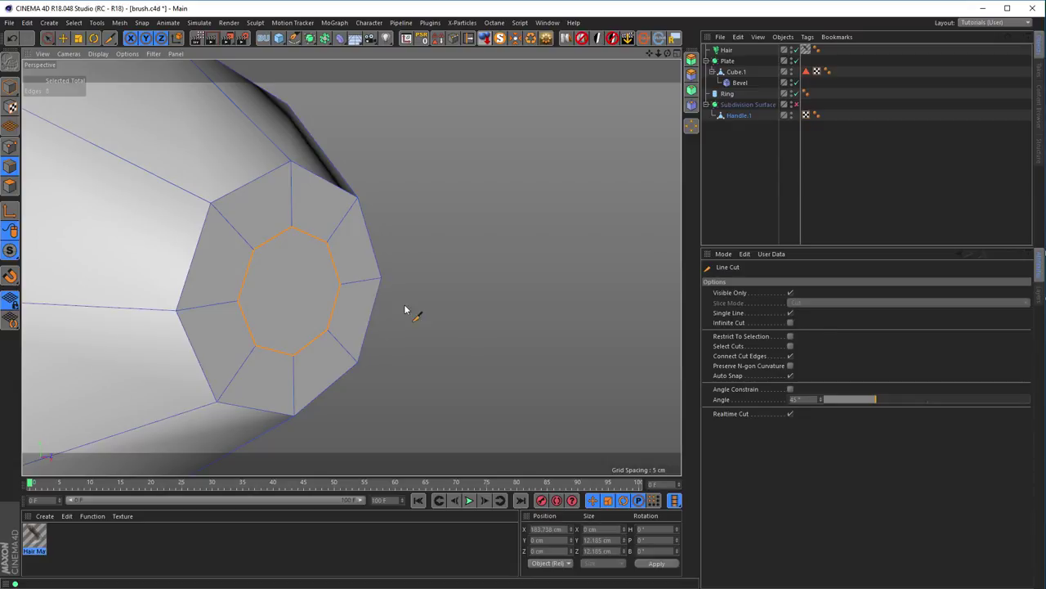
left_click(292, 228)
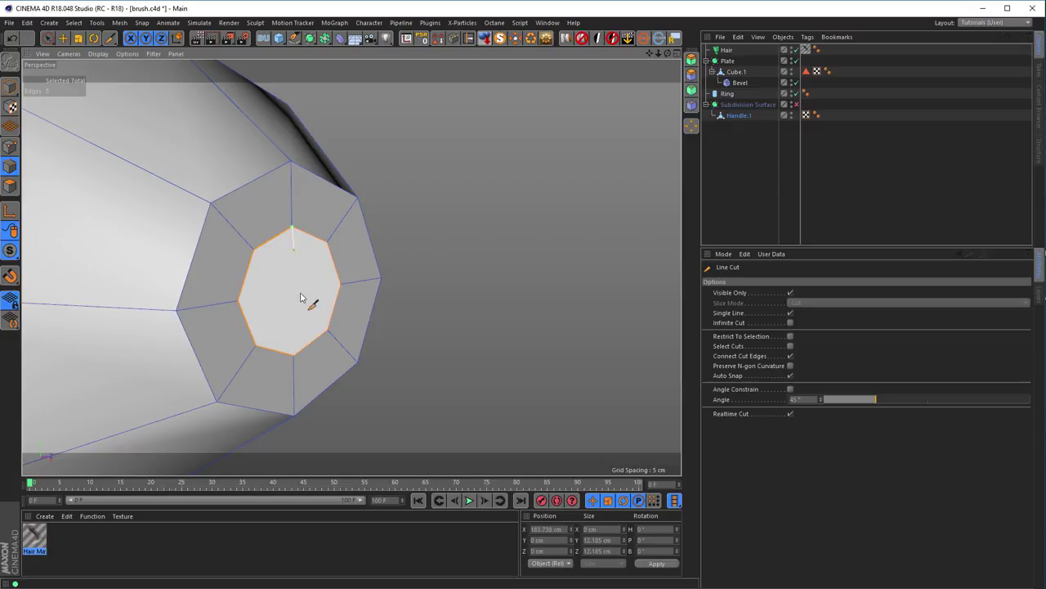
left_click(299, 358)
left_click(237, 304)
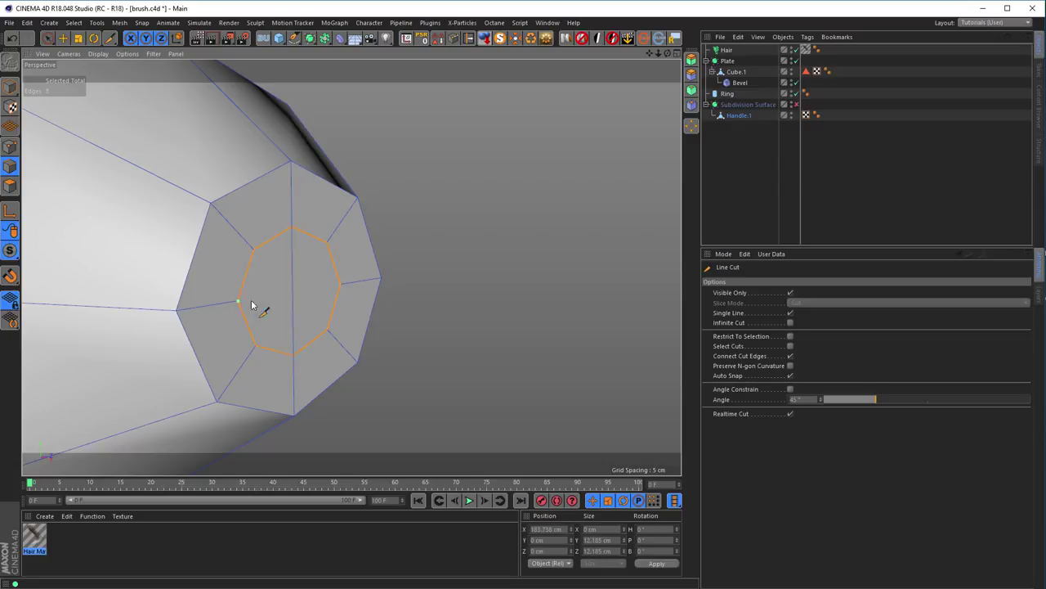
left_click(340, 285)
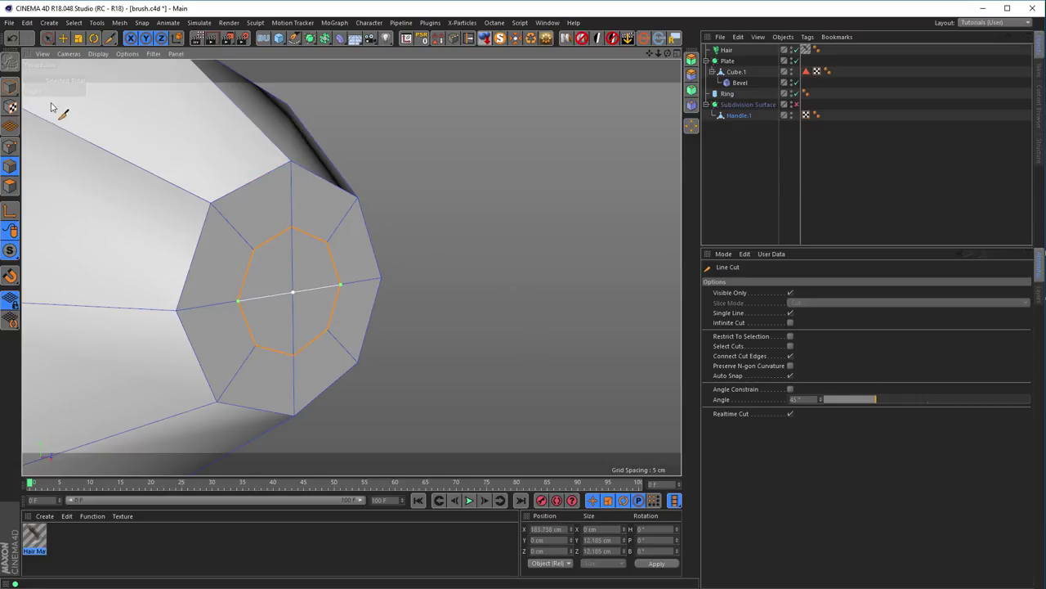
left_click(47, 38)
- Return to Model mode and re-enable the Subdivision Surface on the handle
right_click_drag(297, 336, 225, 351, "alt")
middle_click_drag(282, 340, 430, 316, "alt")
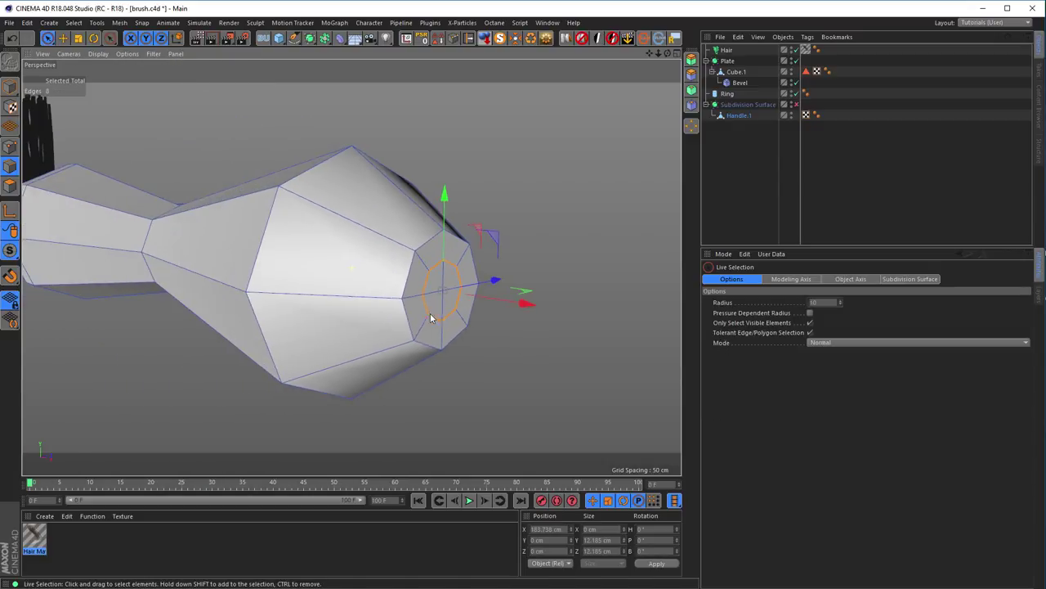
left_click(10, 85)
left_click(796, 105)
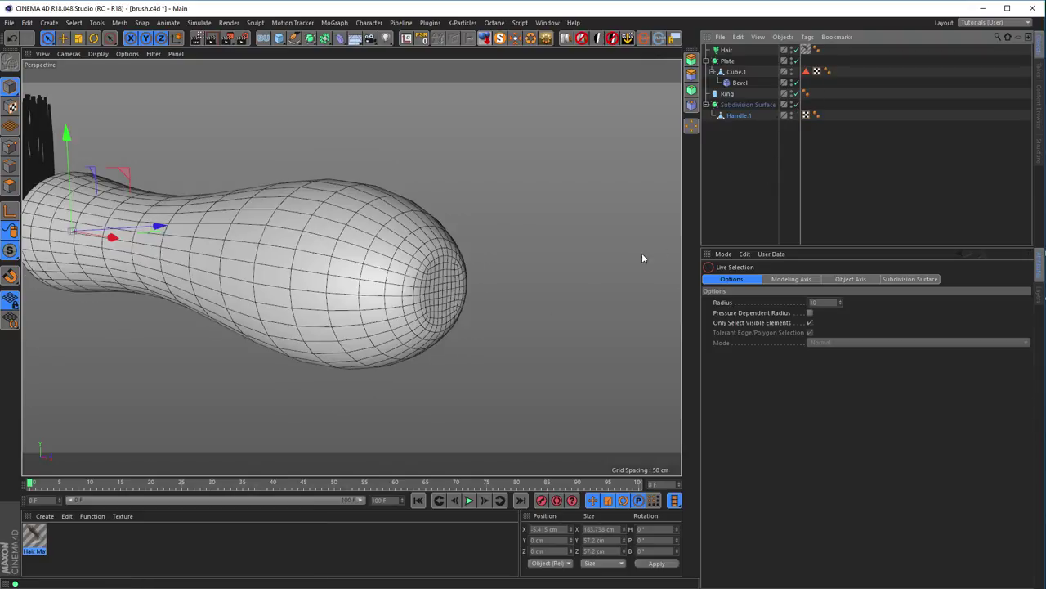
- Examine the handle, ring, plate and bristles of the whole brush from several angles
left_click_drag(415, 292, 374, 293, "alt")
right_click_drag(377, 284, 286, 296, "alt")
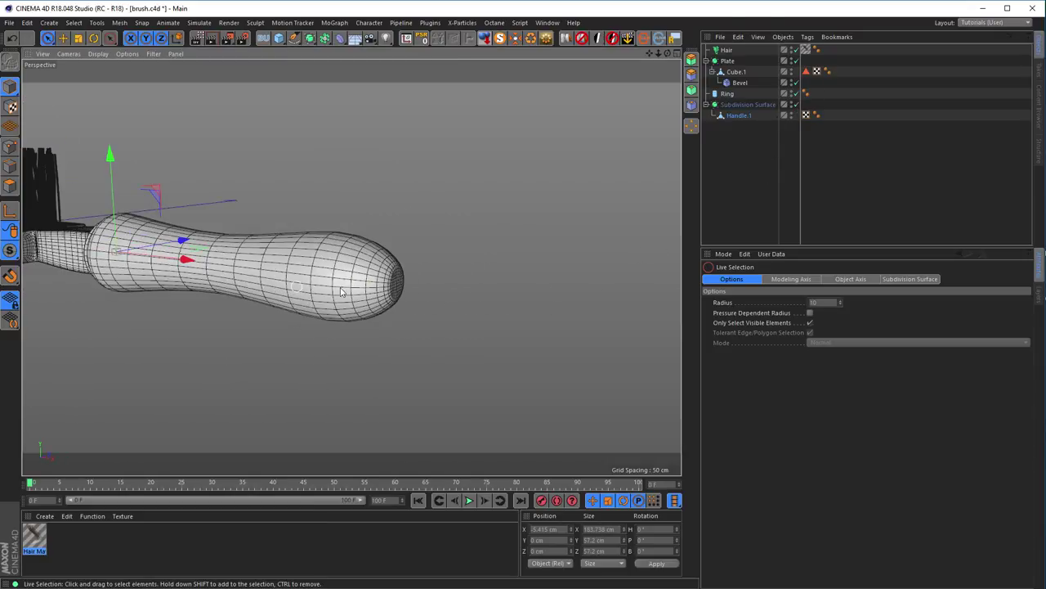
middle_click_drag(347, 292, 460, 269, "alt")
right_click_drag(460, 269, 406, 278, "alt")
mouse_move(394, 270)
left_mouse_down("alt")
mouse_move(325, 263)
mouse_move(354, 226)
mouse_move(445, 231)
left_mouse_up("alt")
right_click_drag(444, 232, 466, 230, "alt")
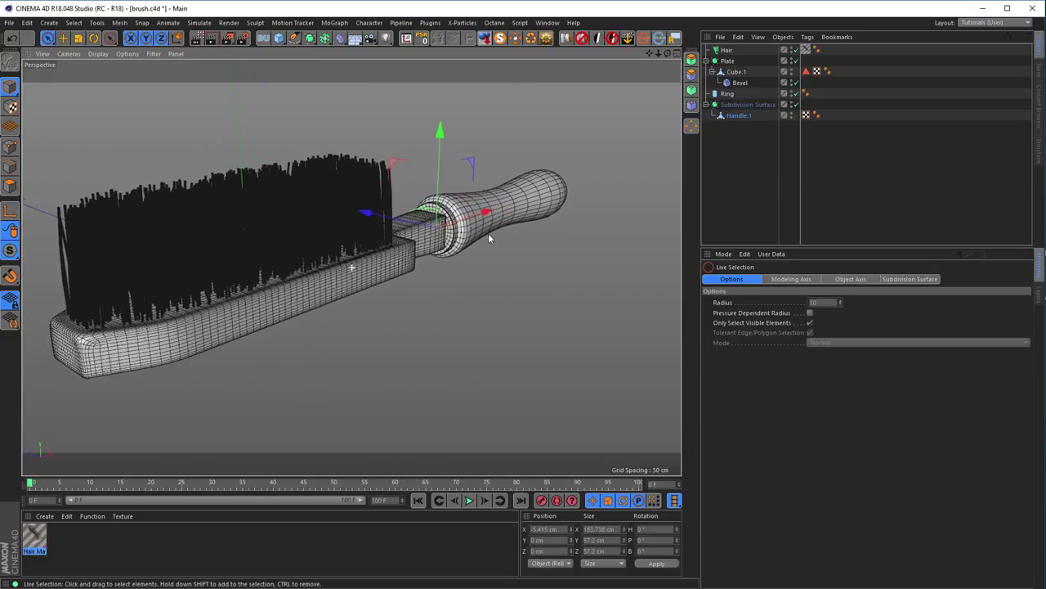
middle_click_drag(466, 231, 489, 237, "alt")
right_click_drag(467, 244, 475, 242, "alt")
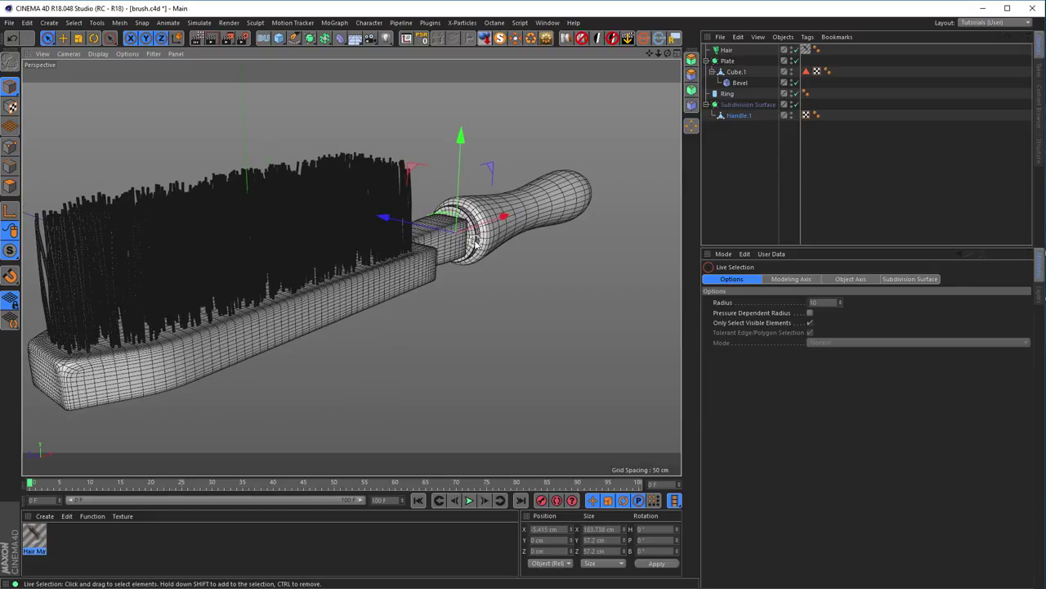
left_click_drag(476, 240, 525, 229, "alt")
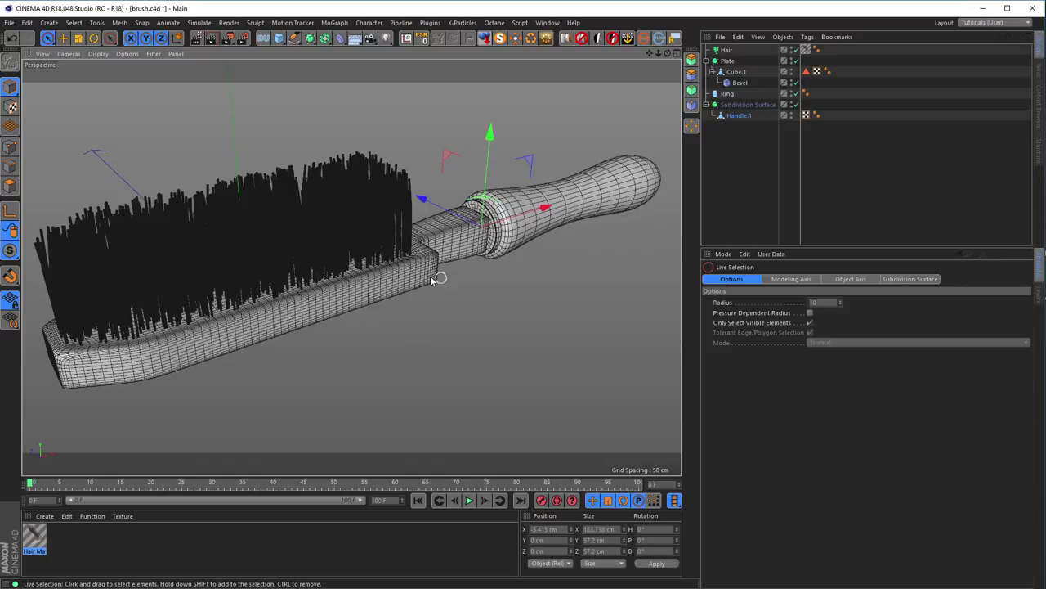
mouse_move(318, 269)
left_mouse_down("alt")
mouse_move(295, 273)
mouse_move(381, 258)
left_mouse_up("alt")
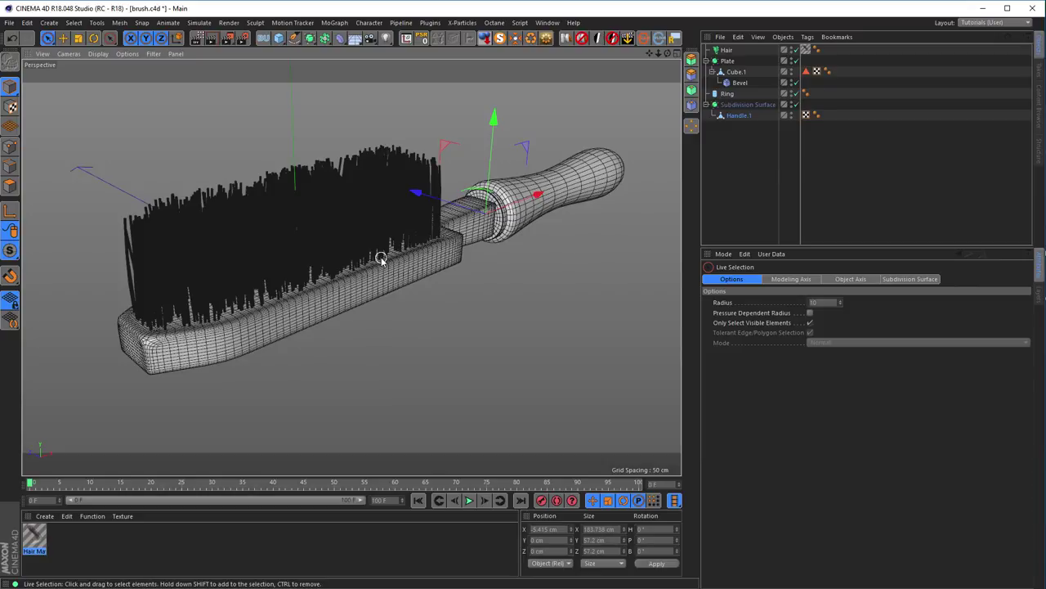
middle_click_drag(379, 258, 359, 265, "alt")
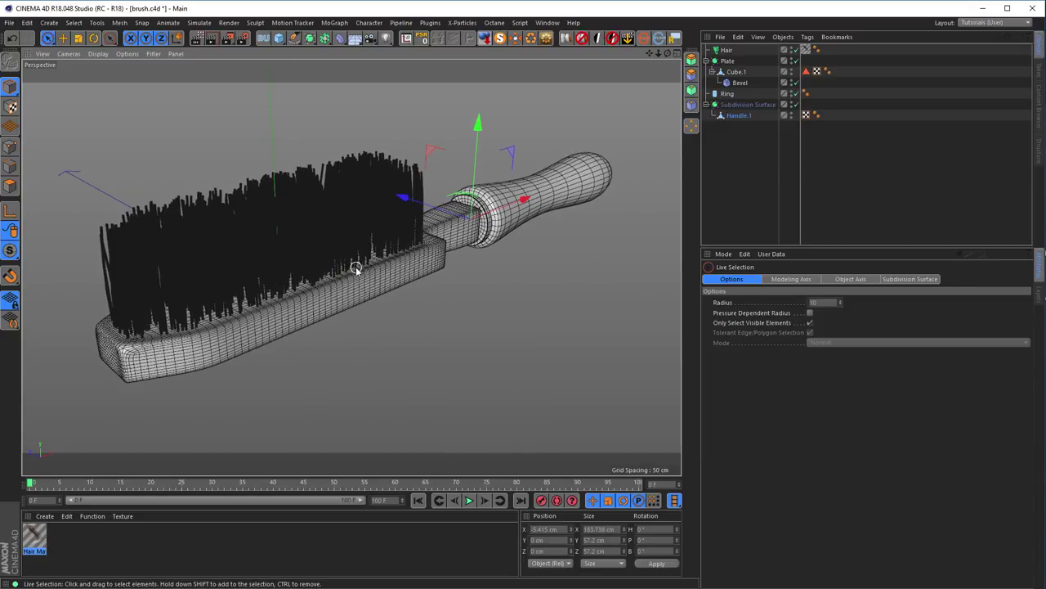
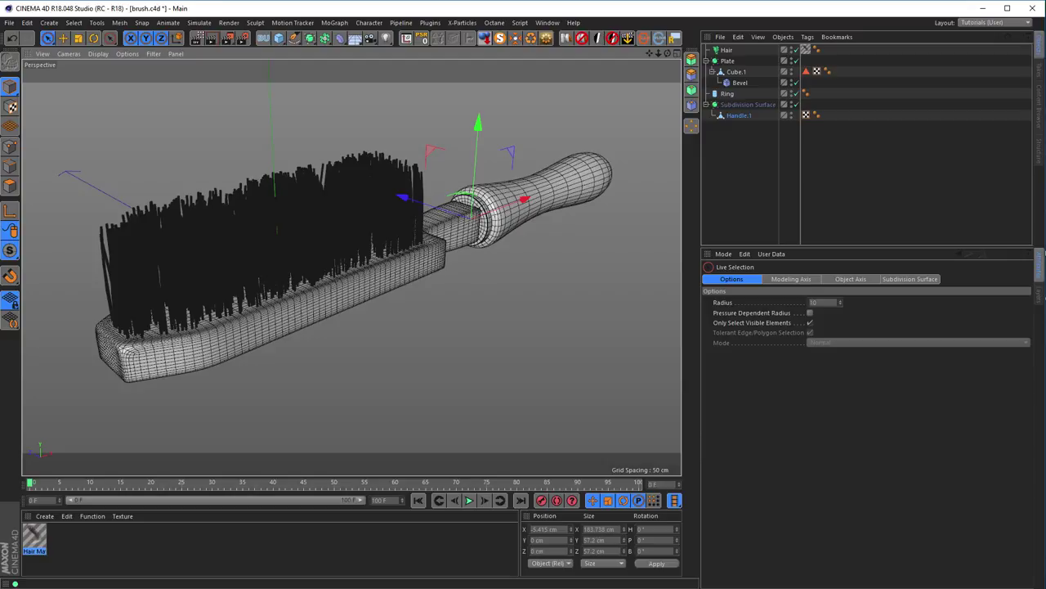
- Switch to the web browser, open the Nikomedia Facebook page and find the wire brush preview post
key("alt+Tab")
key("ctrl+Tab")
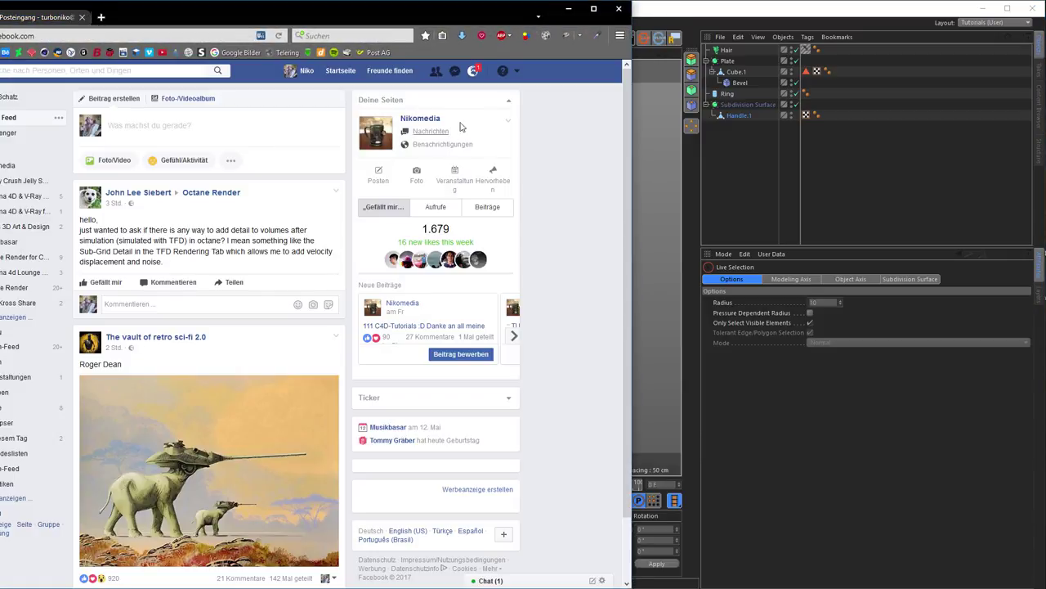
left_click(518, 72)
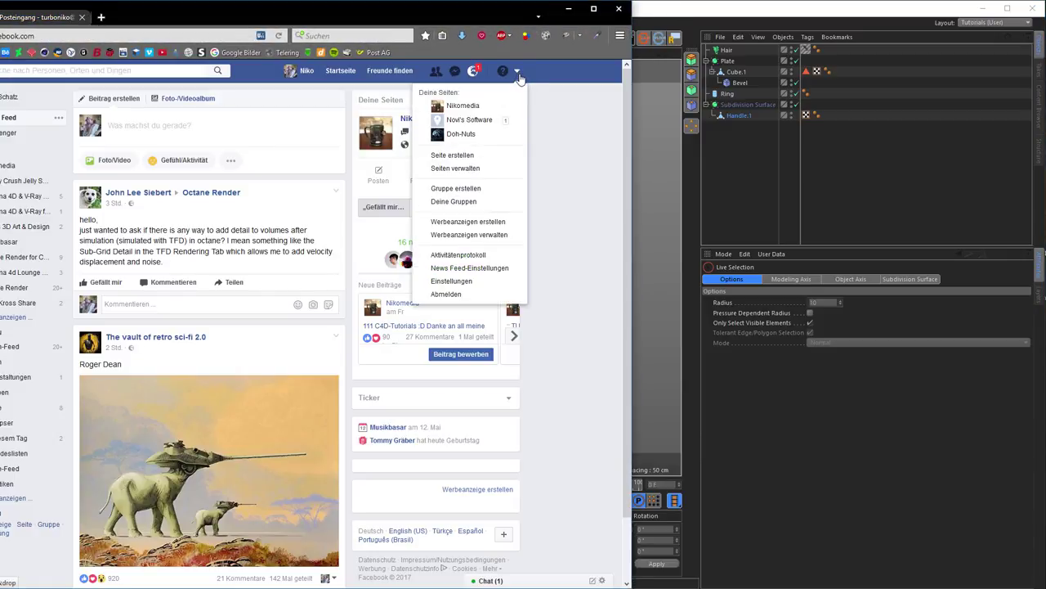
left_click(458, 107)
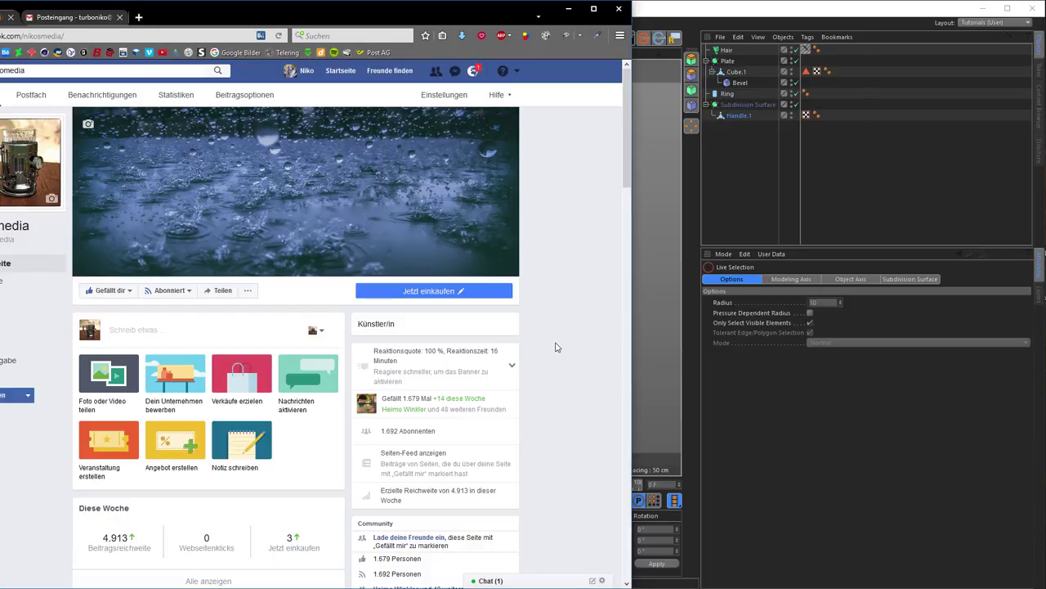
scroll(555, 348, "down", 15)
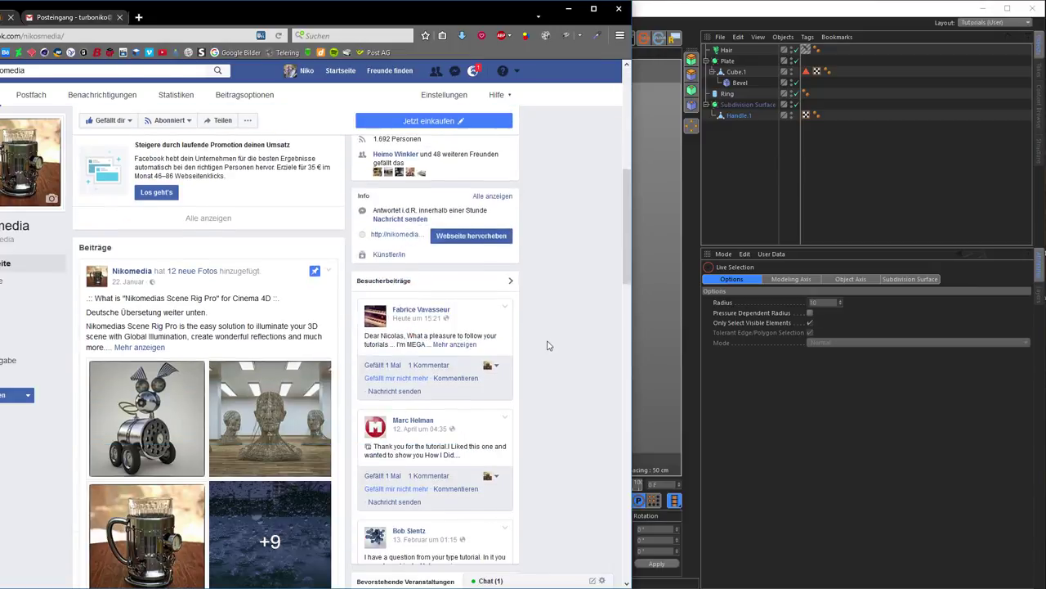
scroll(548, 345, "down", 10)
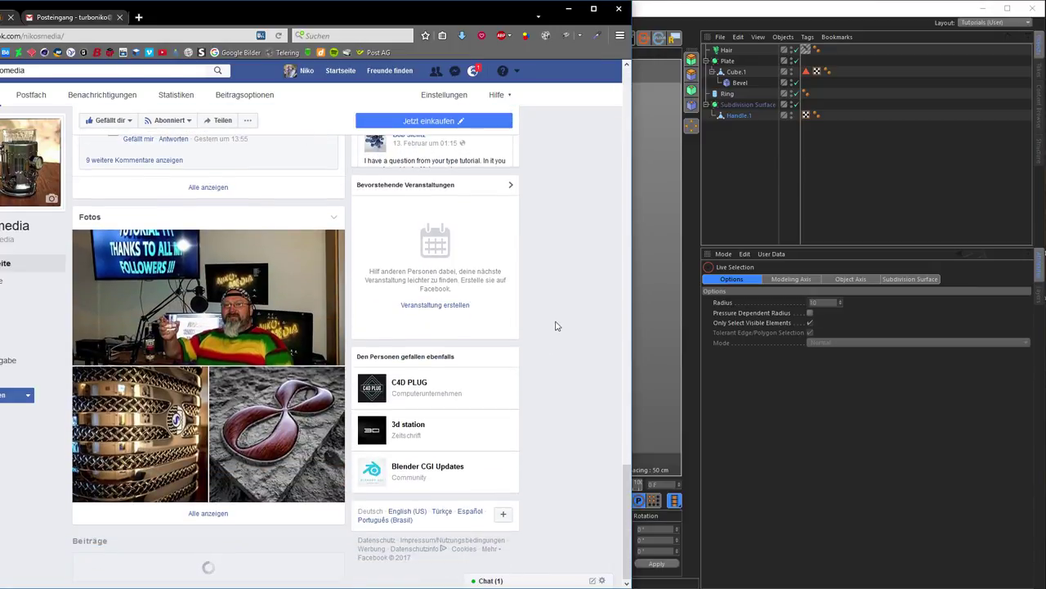
scroll(555, 326, "down", 10)
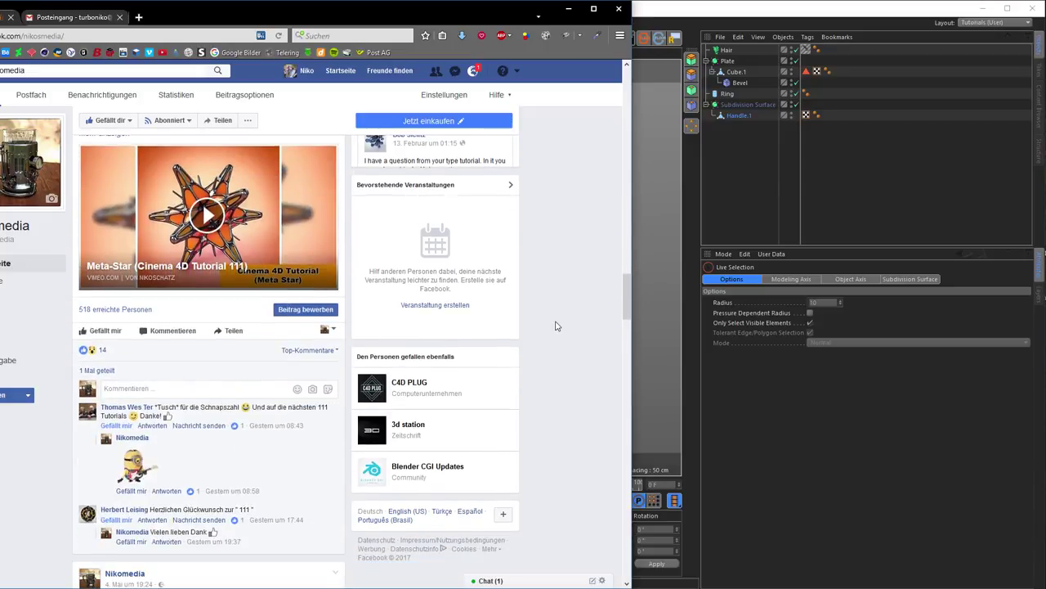
scroll(556, 326, "down", 5)
scroll(398, 312, "up", 4)
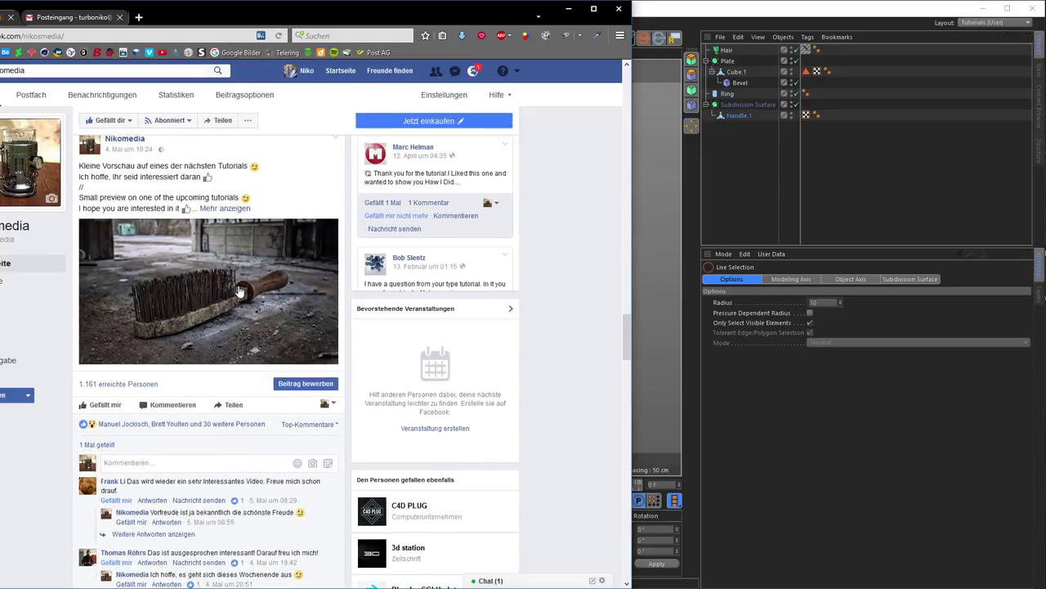
- Examine the enlarged wire brush preview photo as a material reference, close it and return to Cinema 4D
left_click(337, 318)
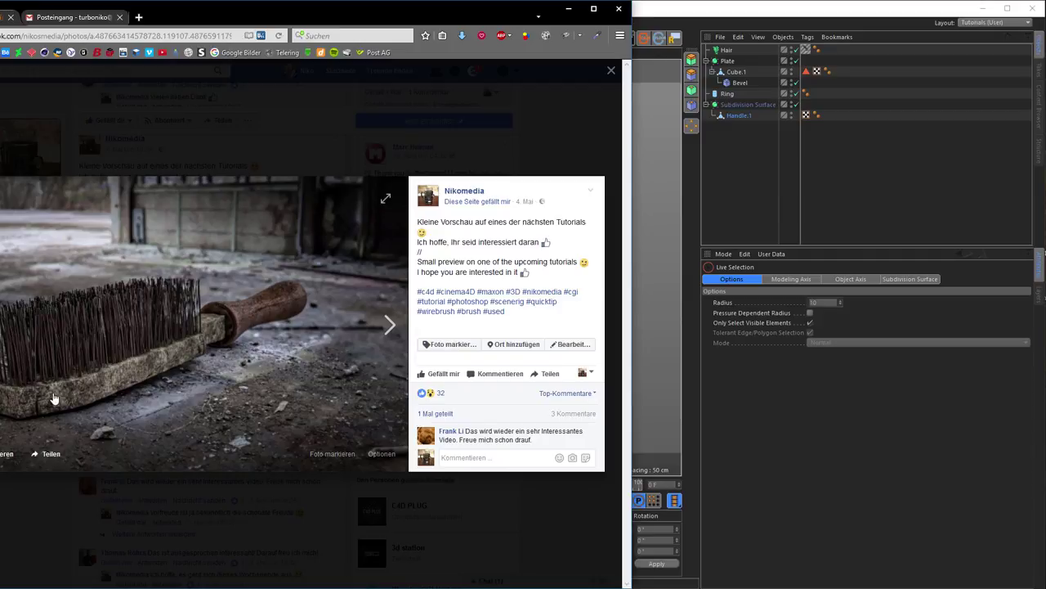
left_click(611, 71)
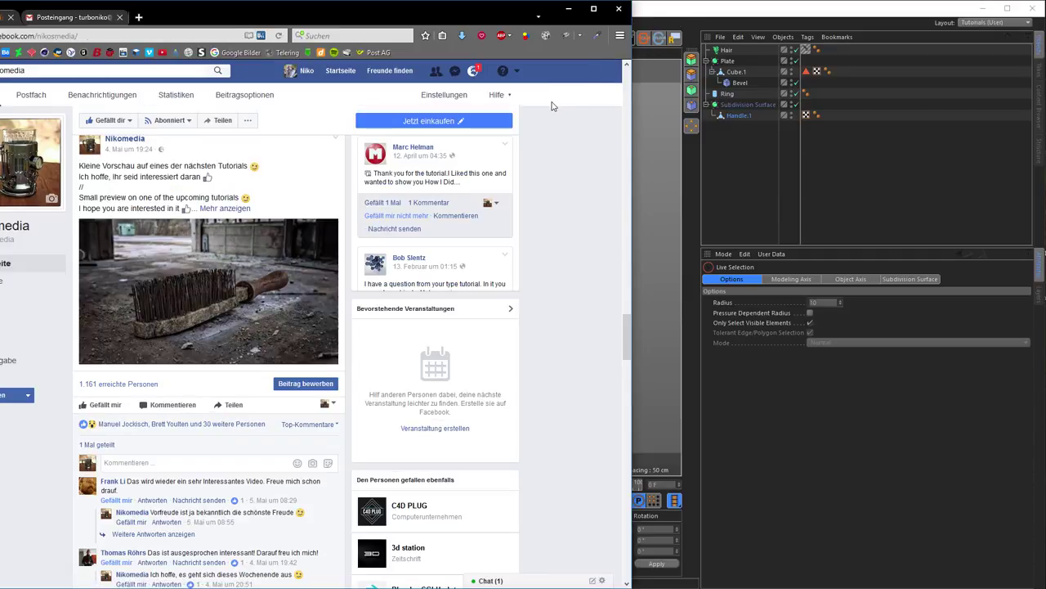
left_click(570, 10)
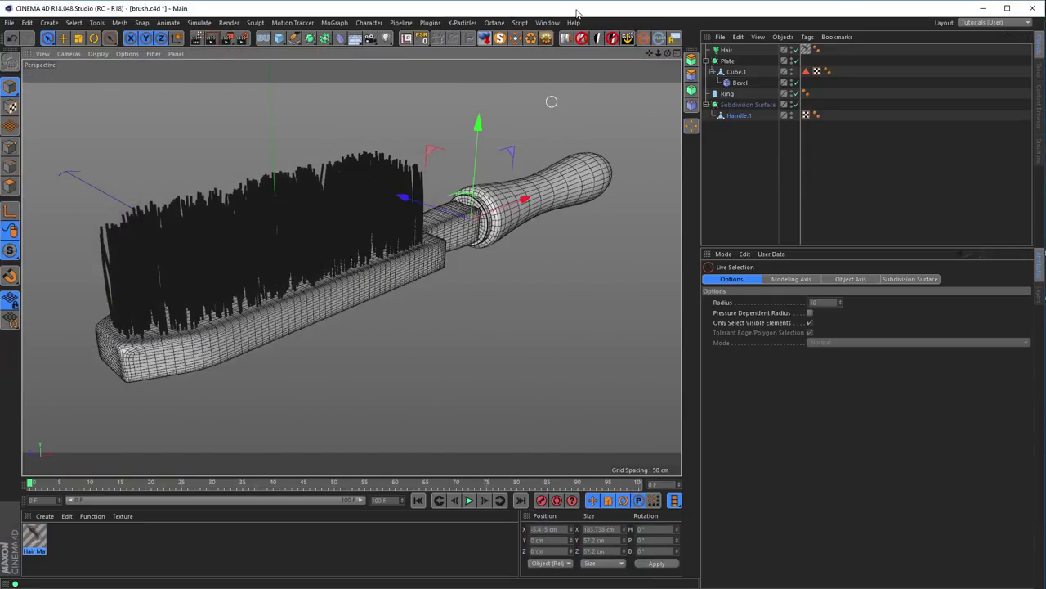
- Create a new material named Plate and enable its Color channel
mouse_move(303, 297)
left_mouse_down("alt")
mouse_move(292, 305)
mouse_move(342, 286)
left_mouse_up("alt")
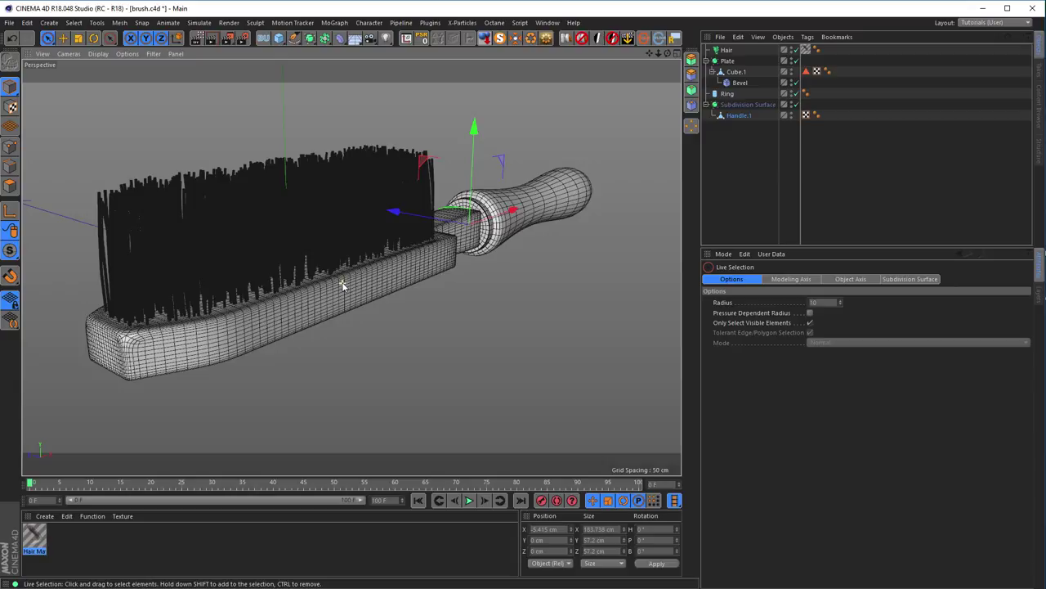
double_click(121, 541)
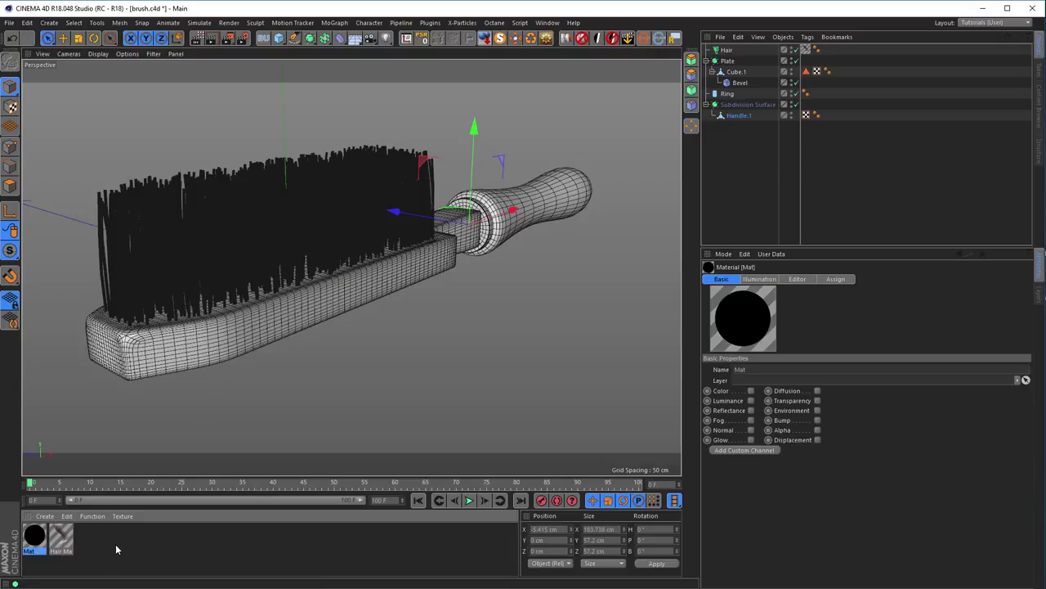
double_click(33, 537)
left_click_drag(148, 79, 668, 159)
type("Plate")
key("Return")
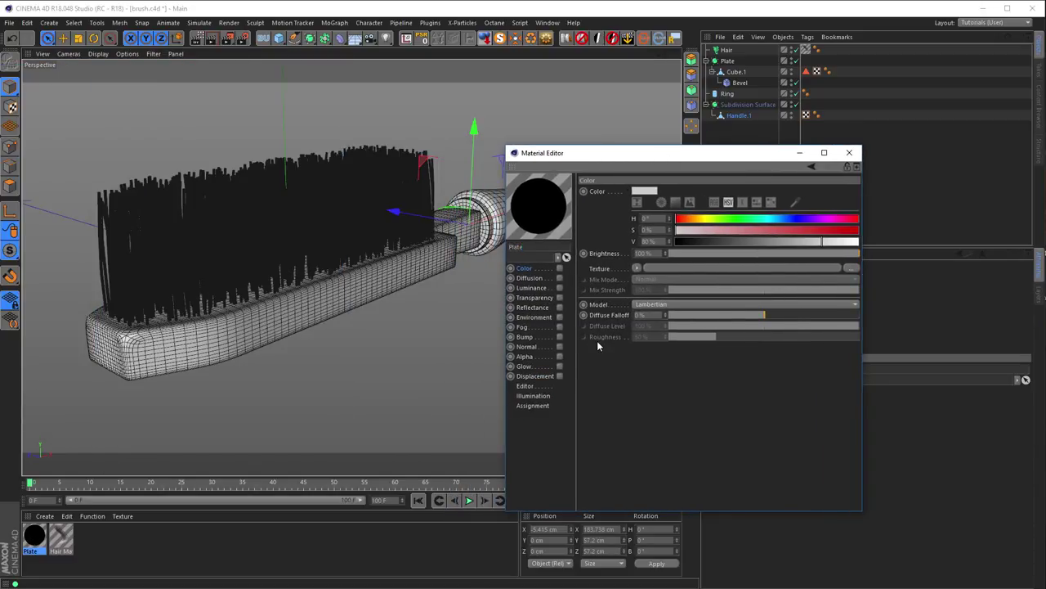
left_click(559, 269)
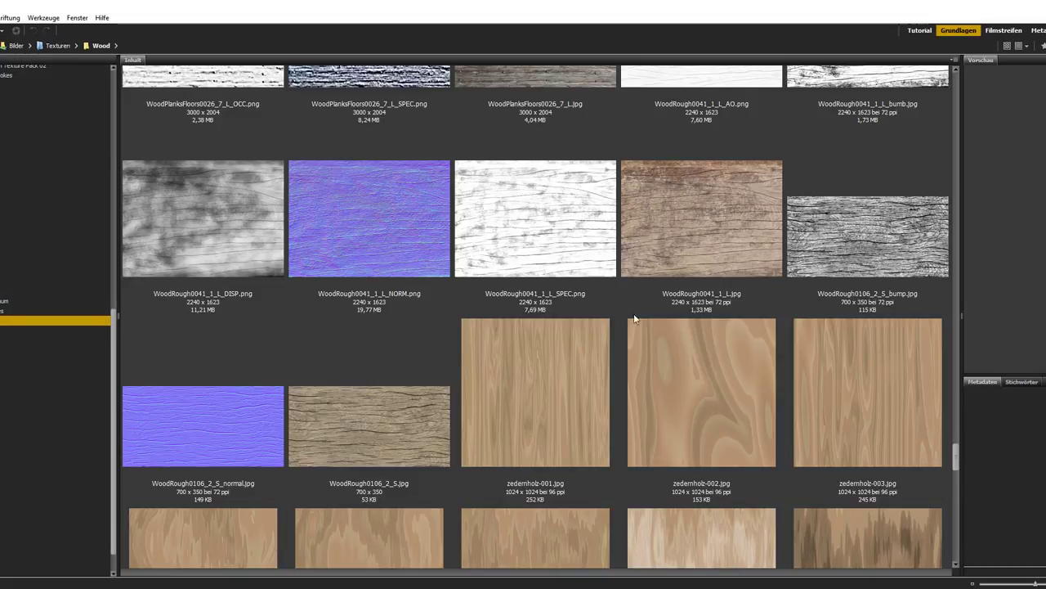
- Look through the Wood and Metall texture folders in Adobe Bridge, previewing WoodRough0041_1_L.jpg
left_click(688, 235)
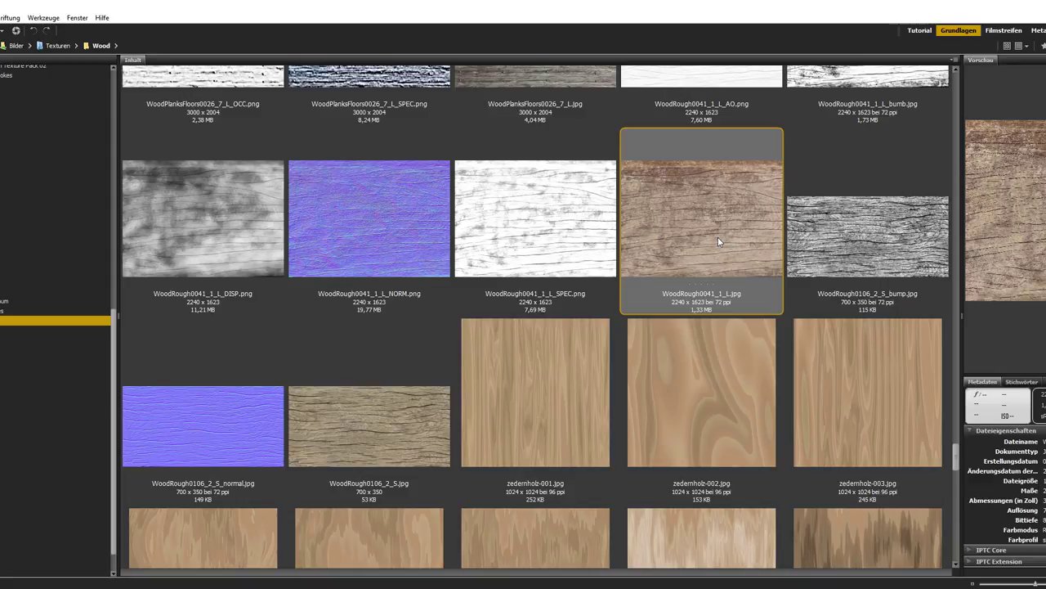
left_click_drag(109, 344, 114, 267)
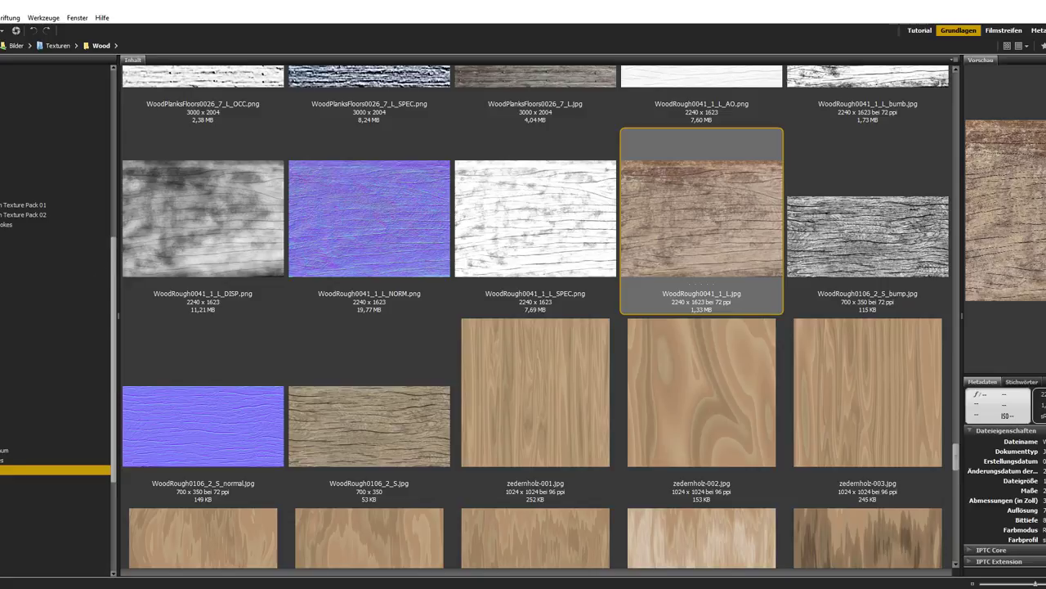
left_click(3, 243)
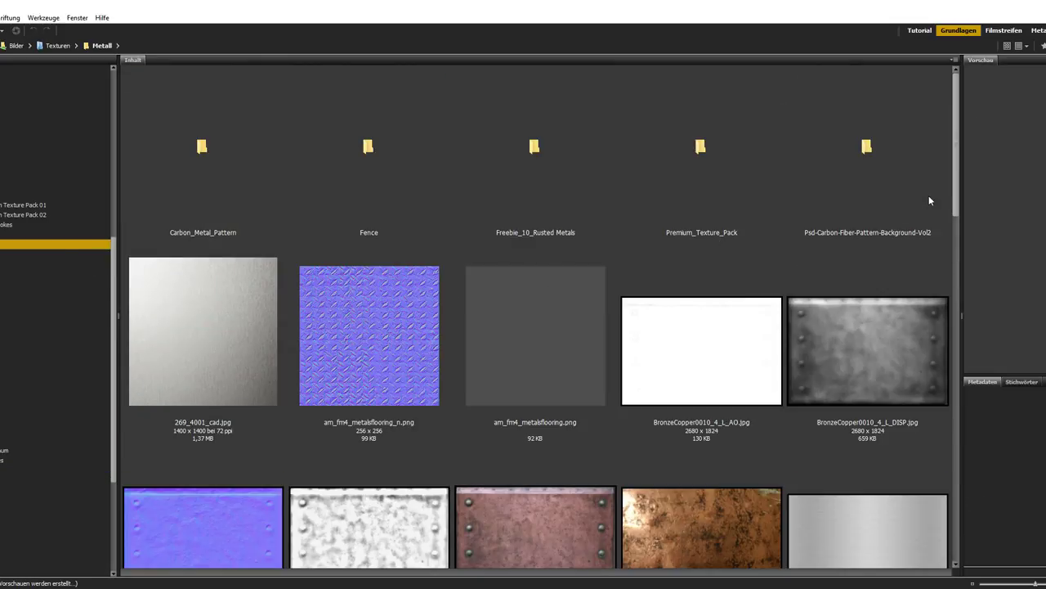
scroll(944, 228, "down", 6)
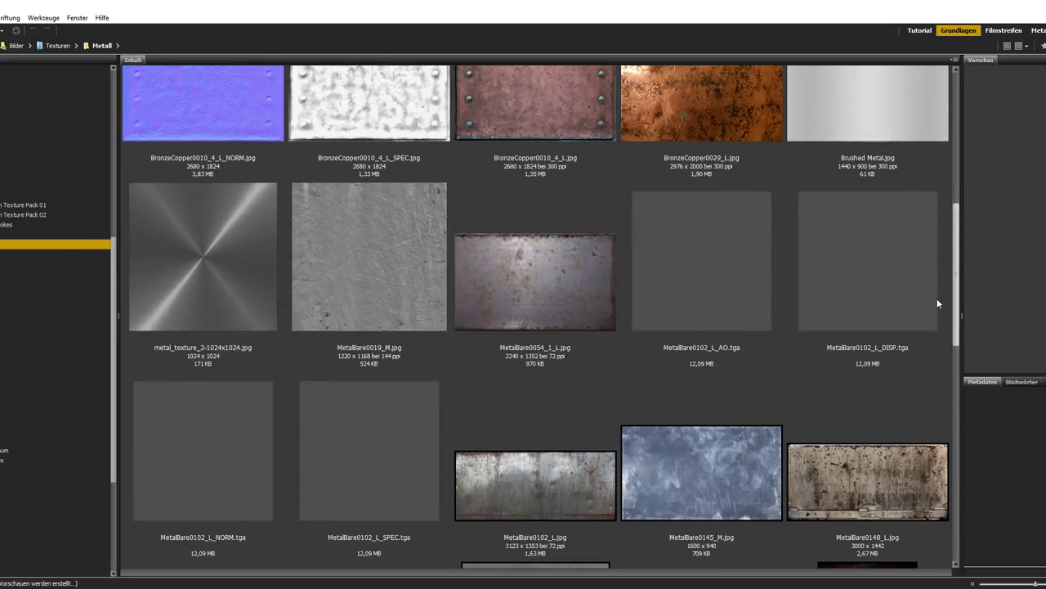
scroll(937, 300, "down", 6)
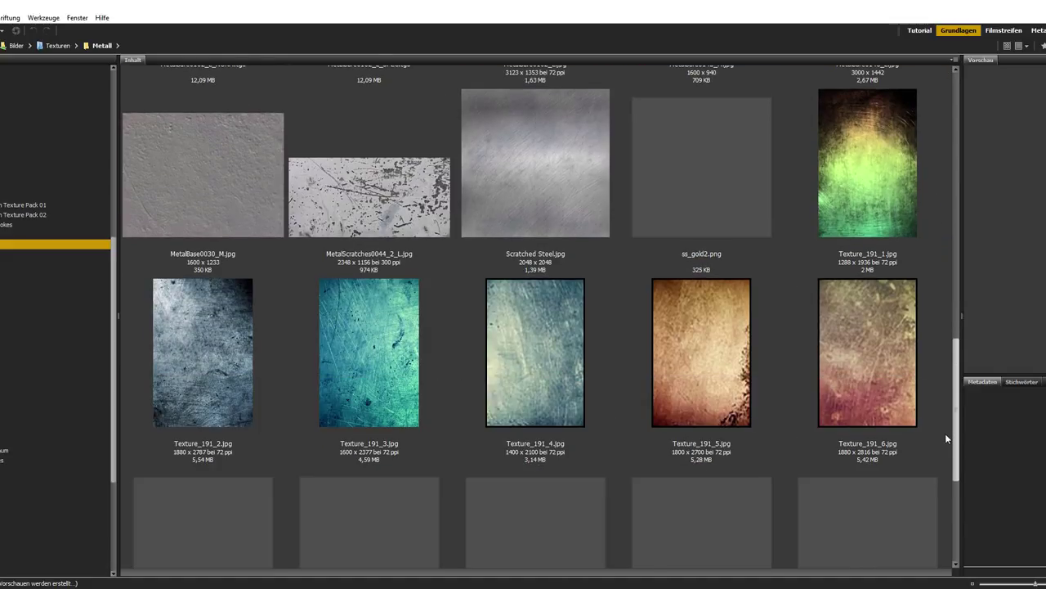
mouse_move(955, 439)
left_mouse_down()
mouse_move(954, 511)
mouse_move(948, 366)
mouse_move(958, 303)
mouse_move(932, 76)
left_mouse_up()
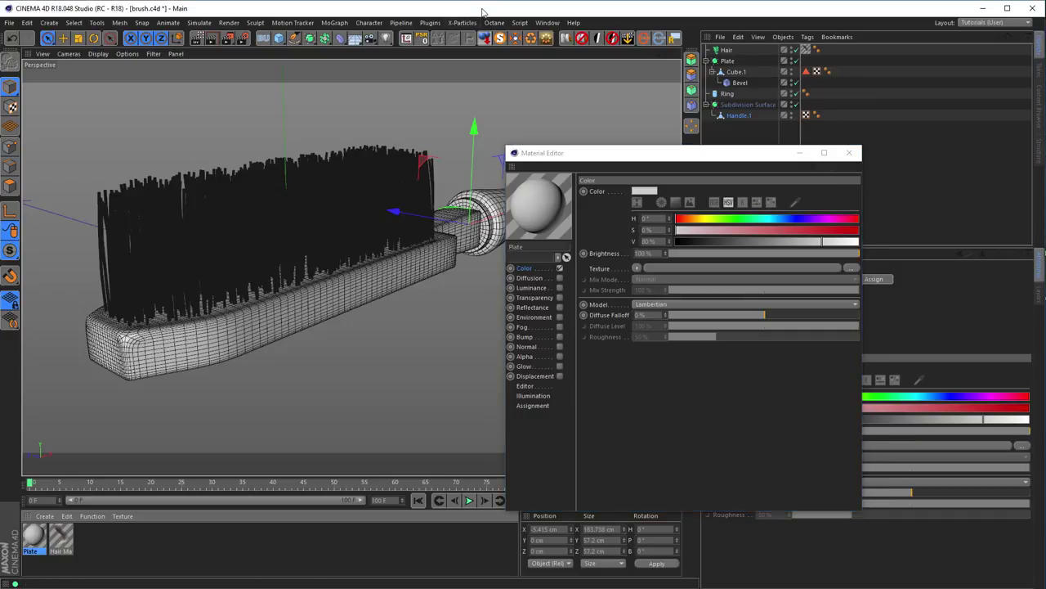
- Return to Cinema 4D, open the Content Browser and enlarge its window to cover most of the workspace
key("shift+F8")
left_click_drag(433, 13, 484, 147)
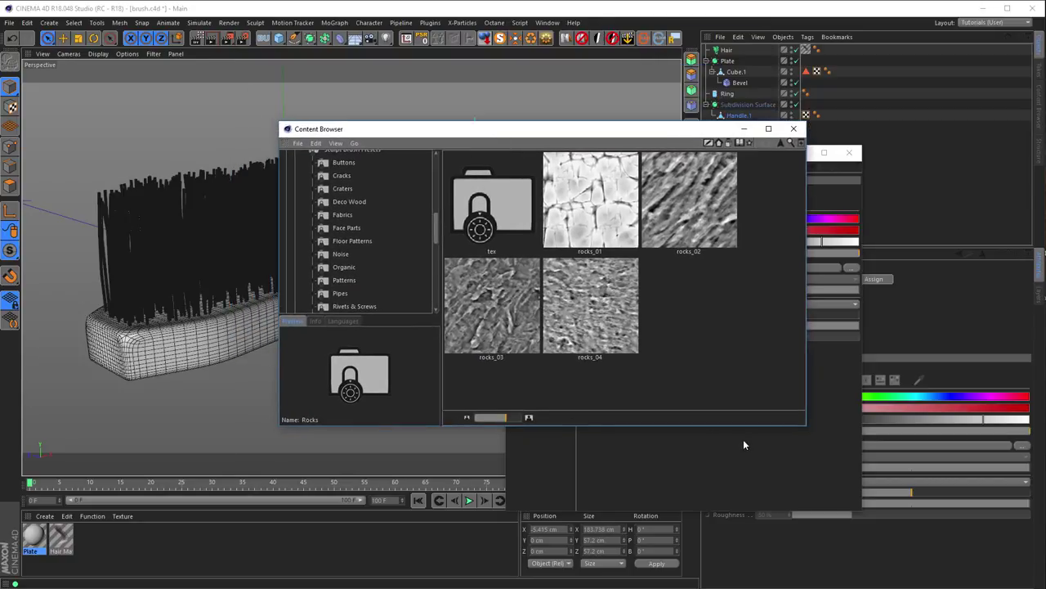
left_click_drag(801, 426, 978, 546)
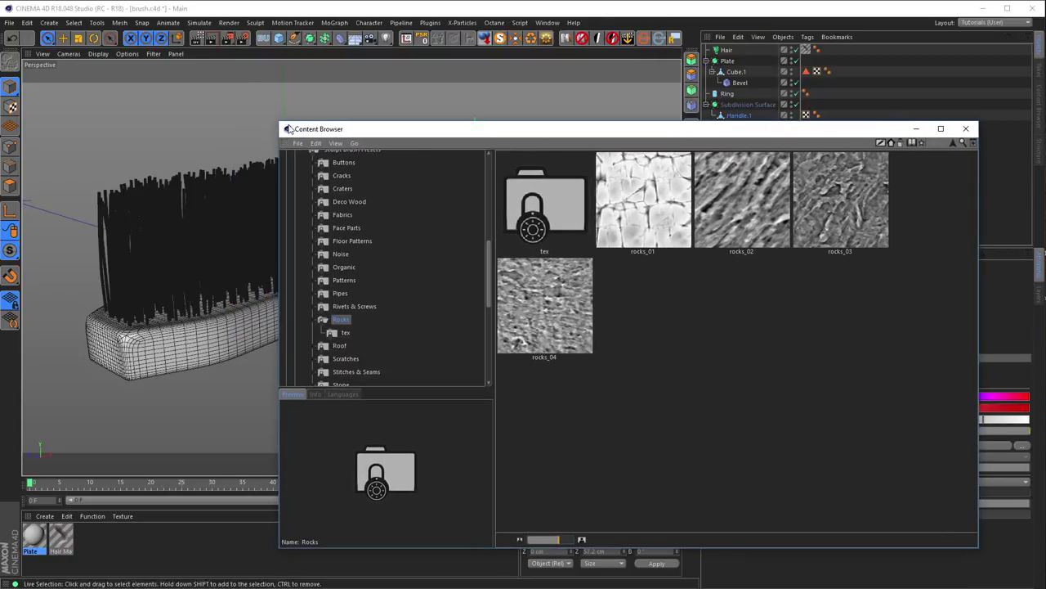
left_click_drag(282, 124, 128, 35)
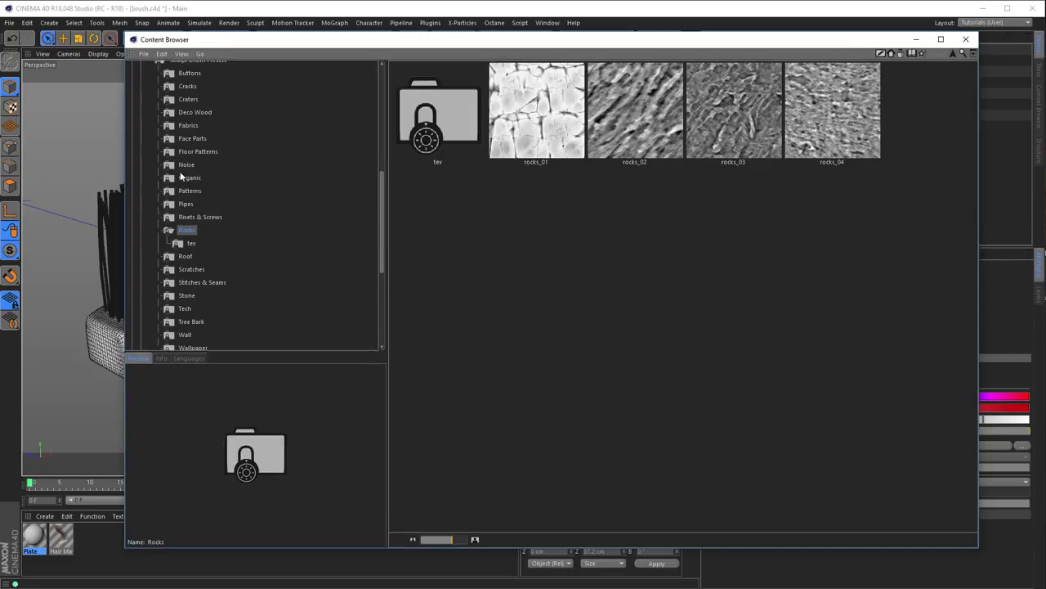
- Collapse the Rocks and Sculpting presets in the Content Browser and expand the My Textures library
left_click(164, 230)
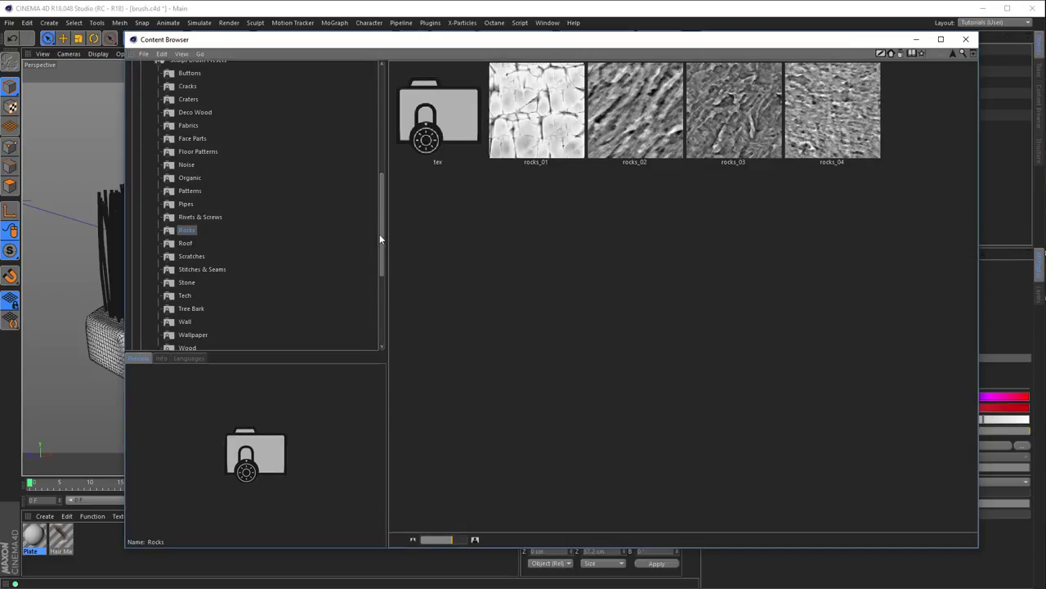
left_click_drag(380, 236, 382, 169)
left_click(142, 208)
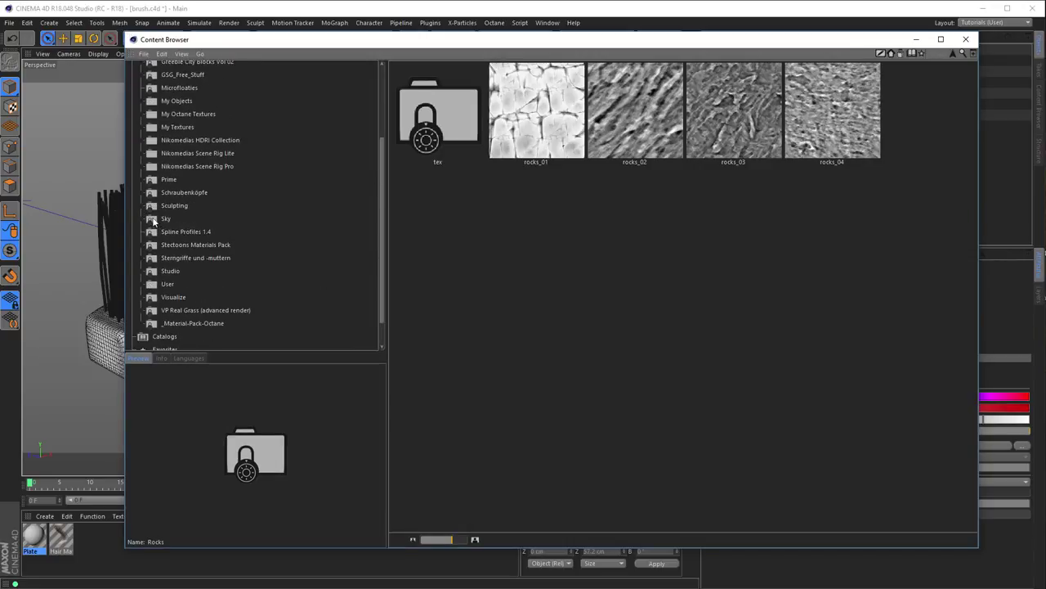
left_click(377, 203)
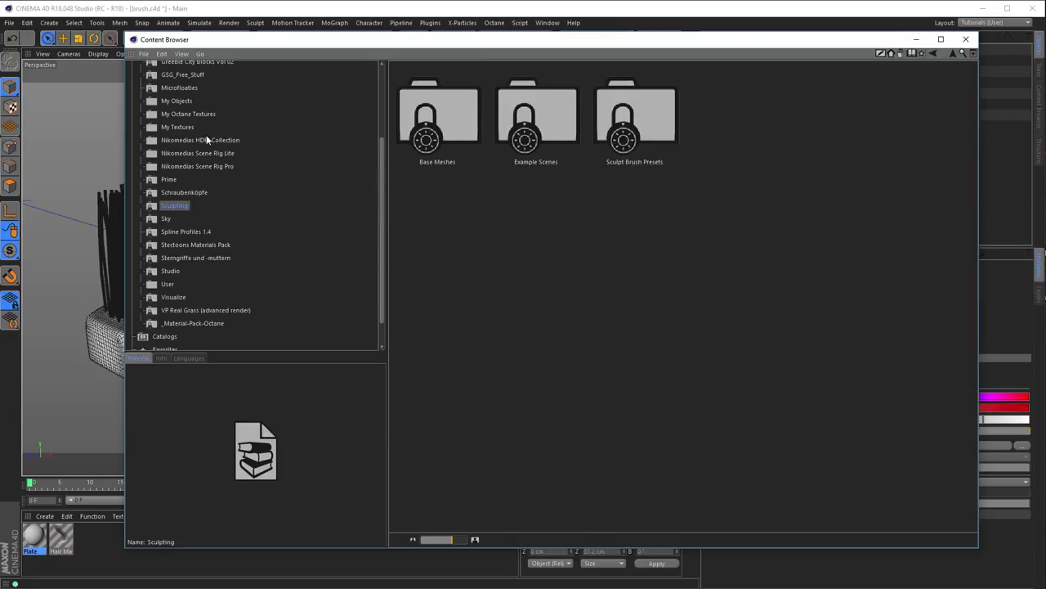
left_click(170, 127)
left_click(144, 127)
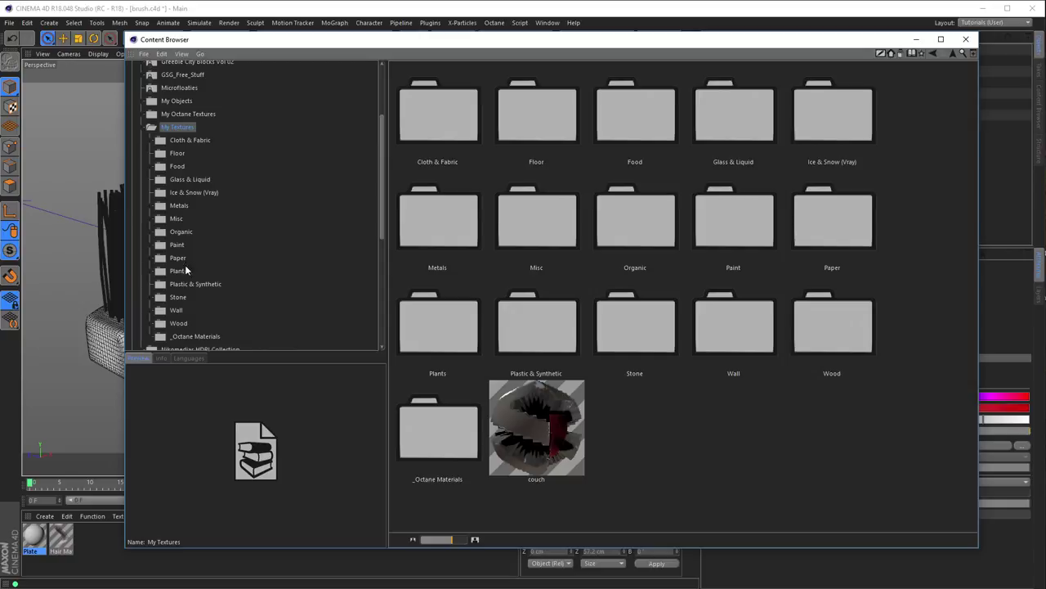
- Add the Rusted Metal 001 material from the Metals folder to the scene's materials
left_click(179, 205)
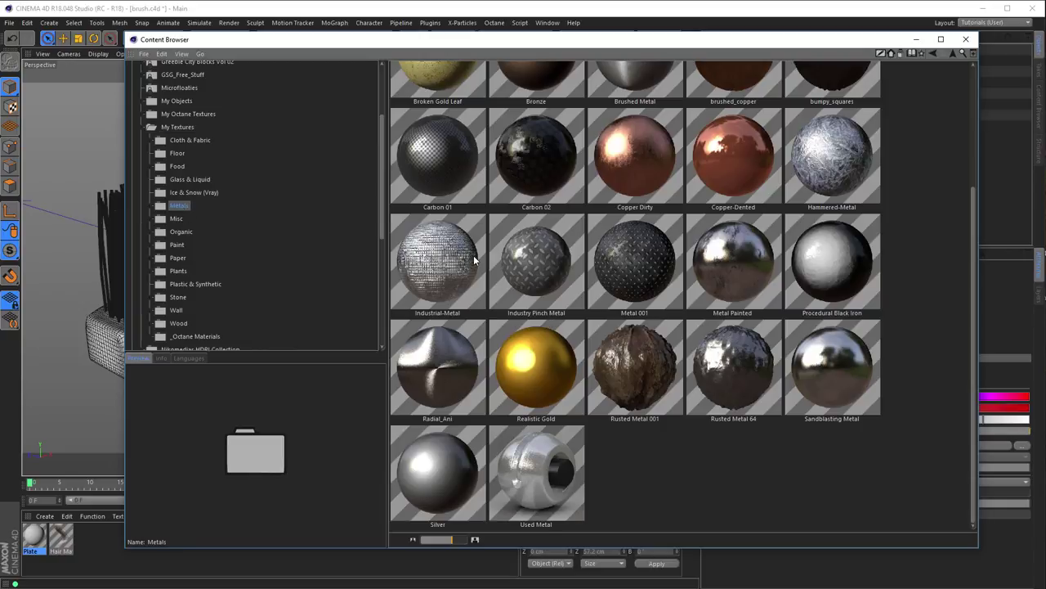
left_click(645, 370)
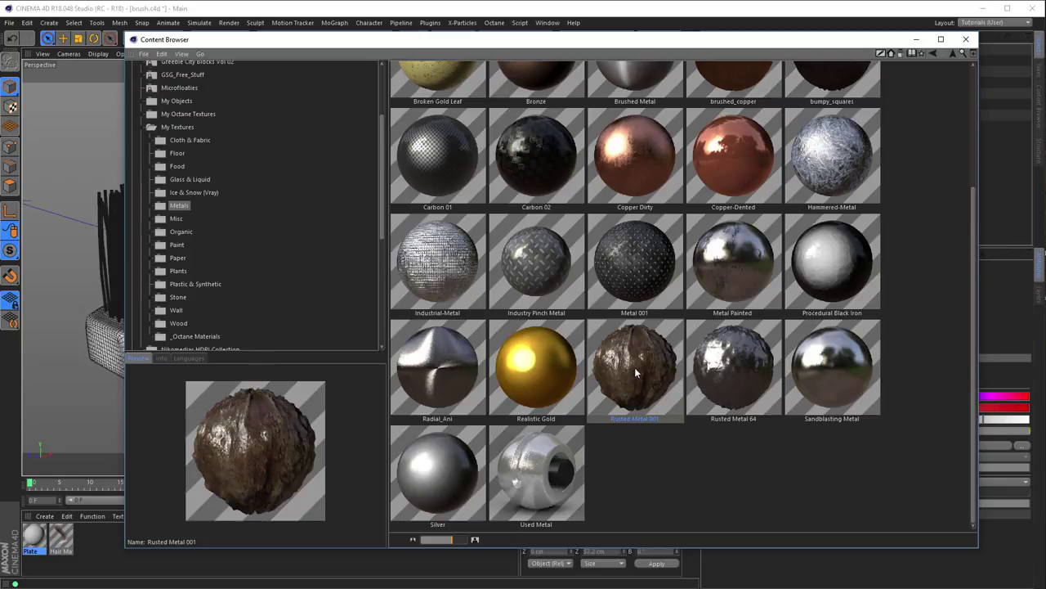
left_click_drag(649, 368, 110, 556)
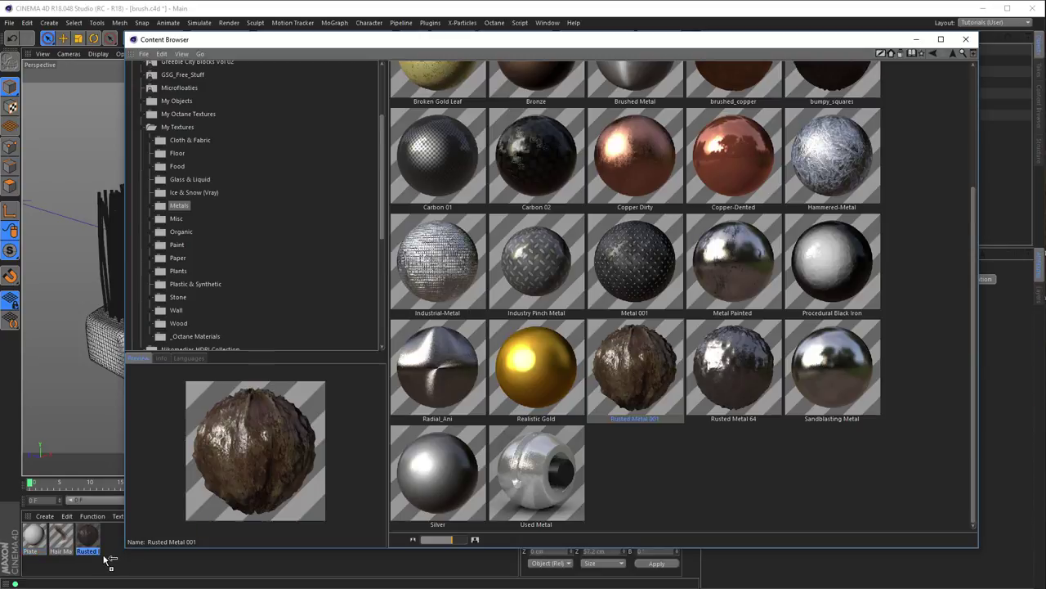
- Look over the other materials in the Metals folder and open the Wood folder of My Textures
scroll(681, 338, "up", 1)
scroll(681, 338, "up", 1)
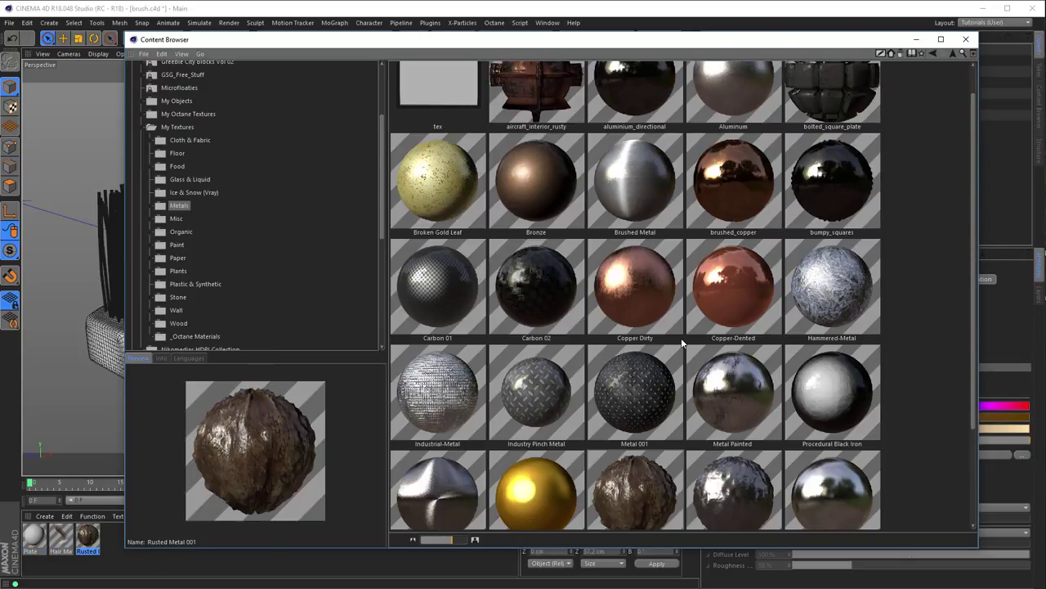
scroll(681, 338, "down", 2)
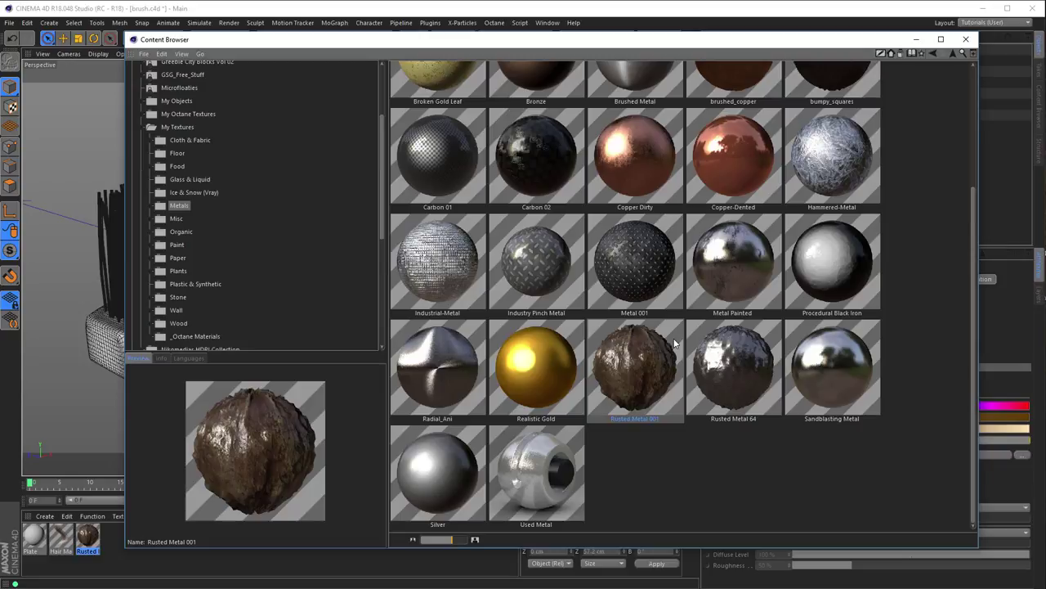
scroll(202, 300, "down", 3)
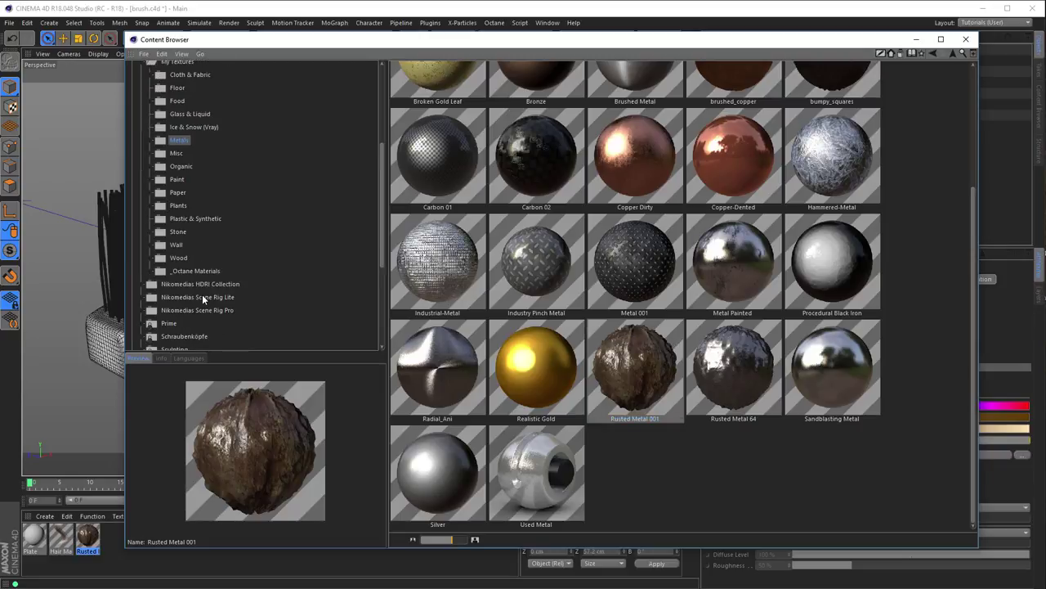
left_click(181, 258)
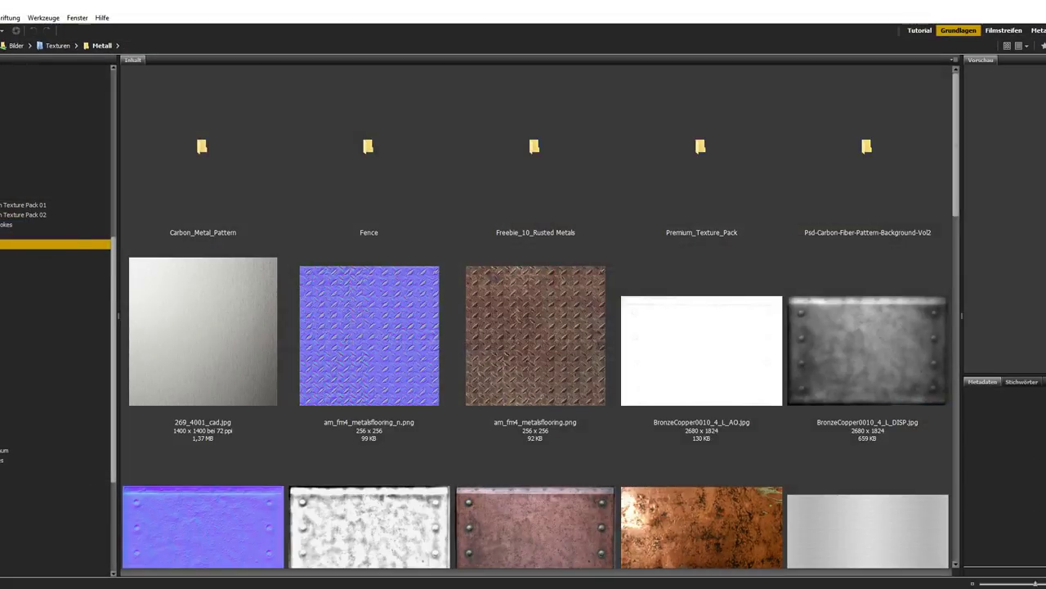
- Open the maps folder of the 3DTotal Textures Vol.02.R2 (Aged & Stressed) collection
scroll(58, 343, "up", 3)
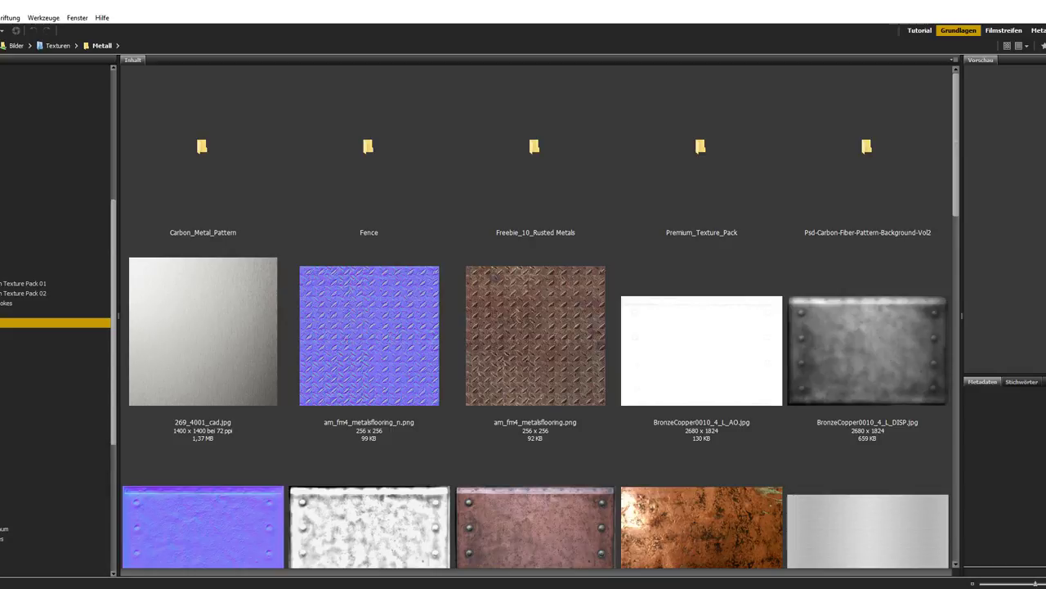
scroll(56, 327, "up", 3)
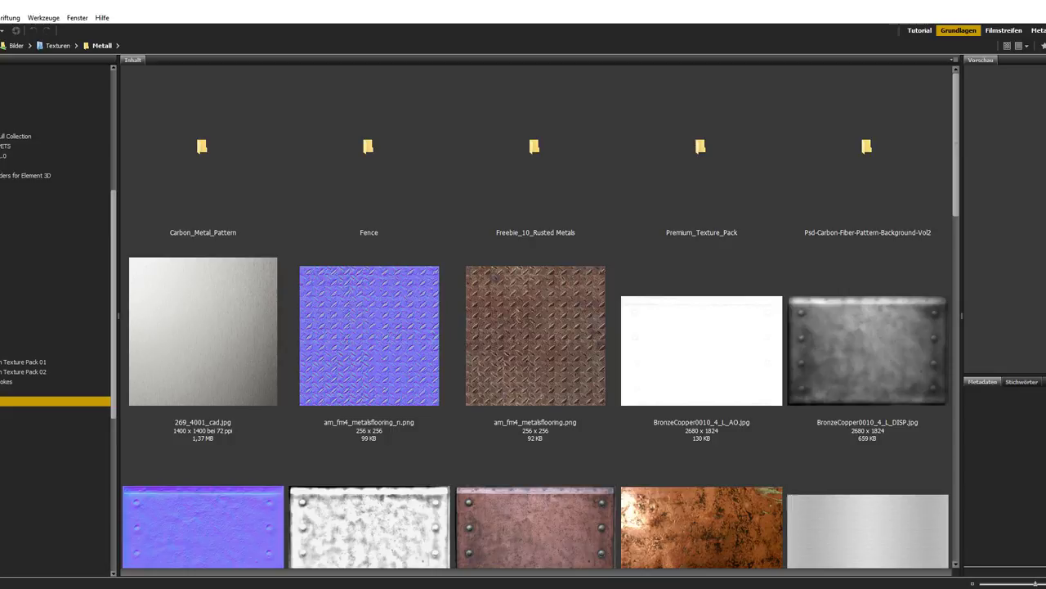
scroll(56, 327, "up", 7)
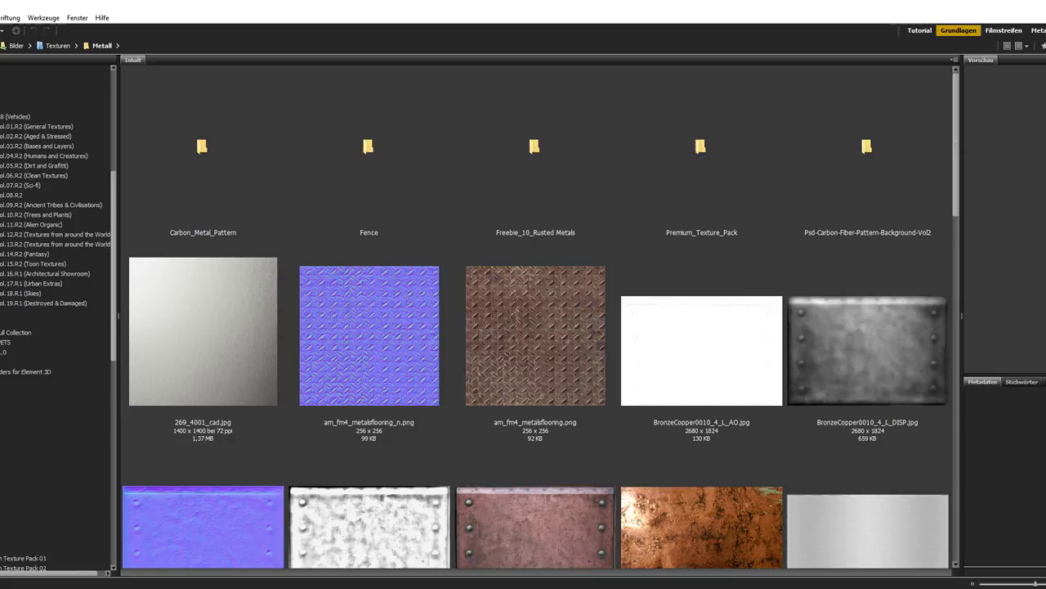
left_click(1, 136)
left_click(1, 146)
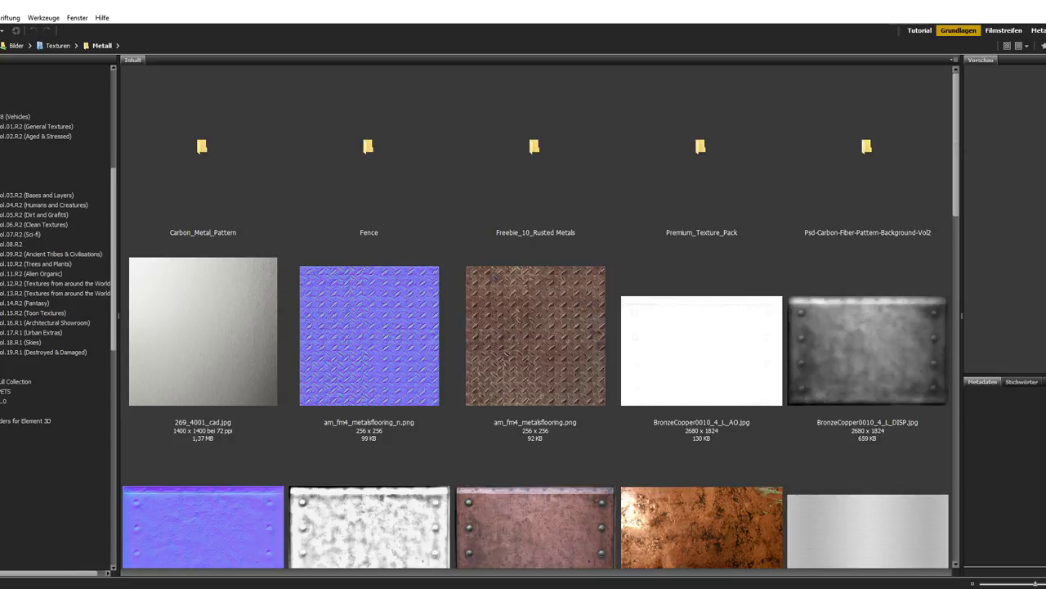
left_click(2, 175)
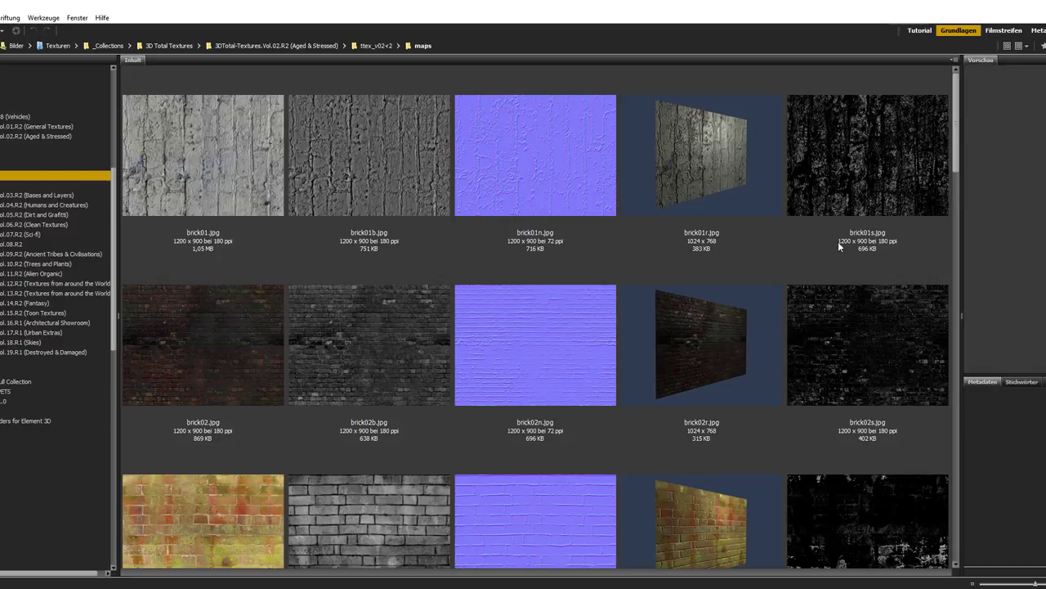
- Look through the metal and dirt textures in the maps folder for a worn surface suited to the brush plate
left_click_drag(958, 113, 963, 459)
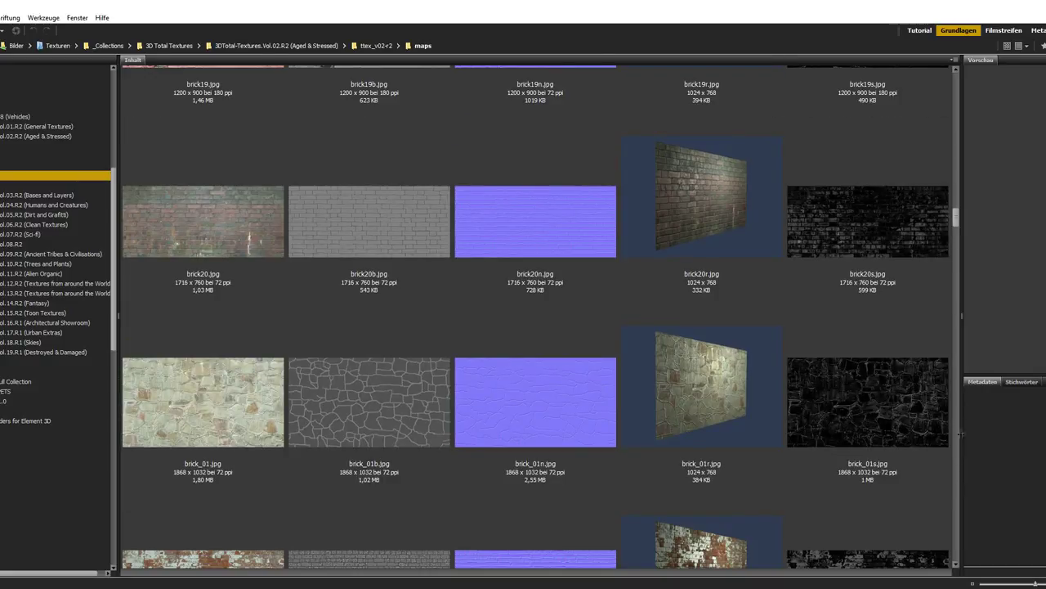
left_click_drag(958, 201, 958, 397)
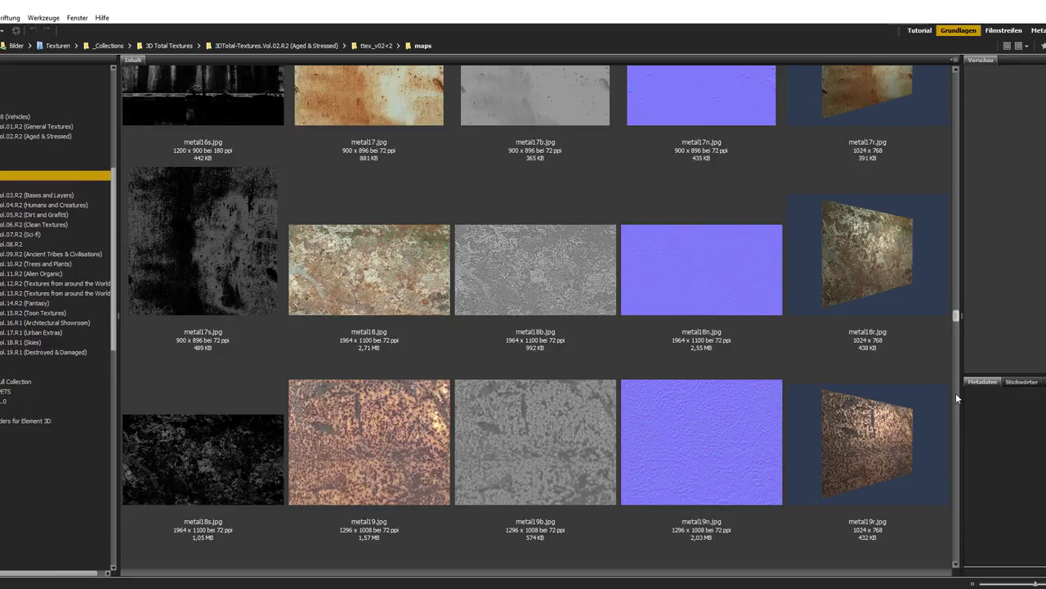
scroll(853, 342, "up", 3)
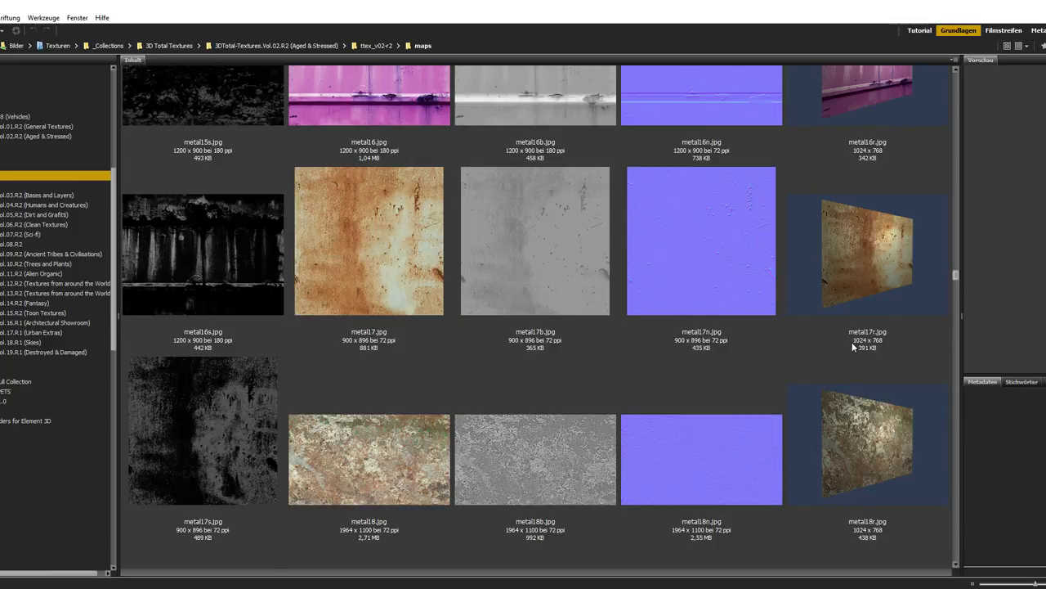
scroll(851, 341, "up", 3)
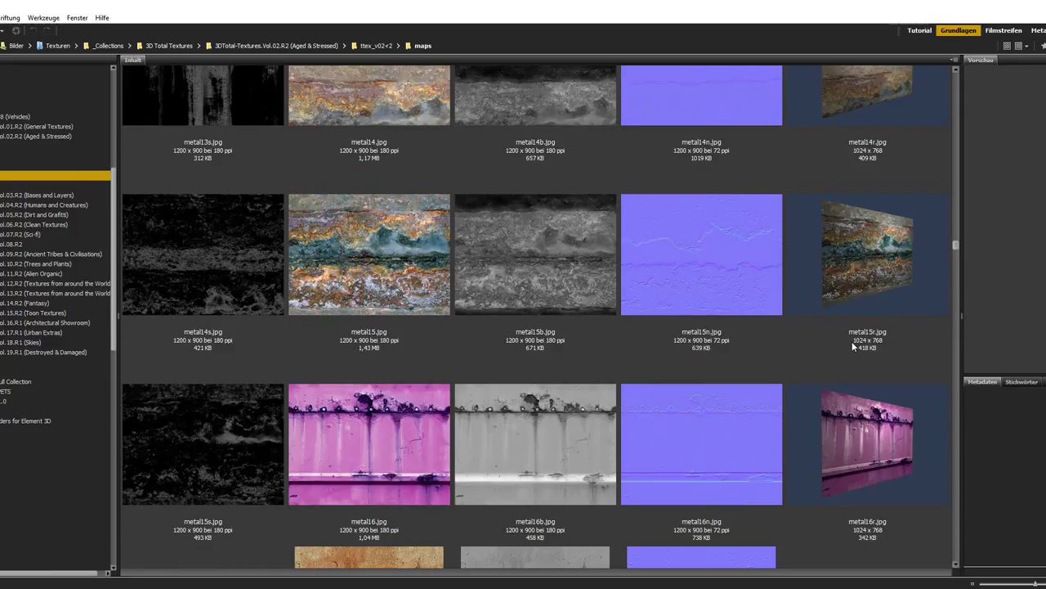
scroll(852, 341, "up", 5)
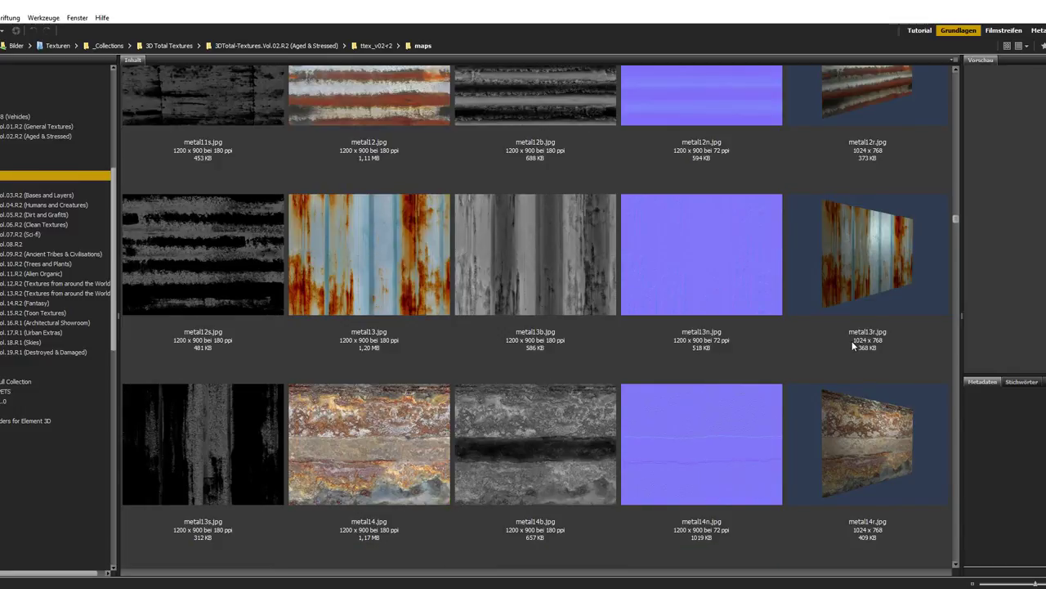
scroll(851, 343, "up", 5)
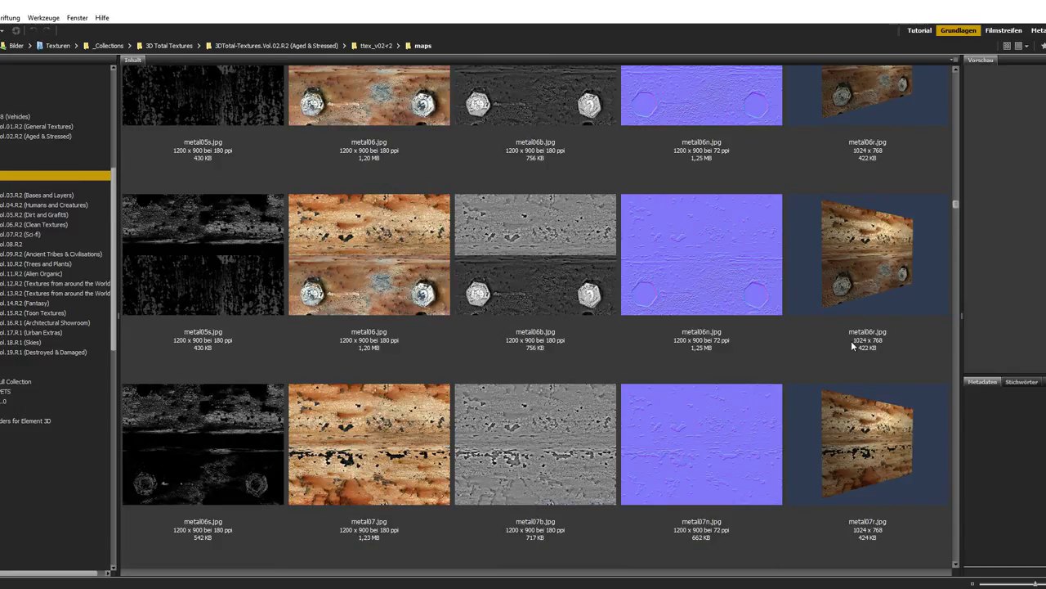
scroll(852, 345, "up", 3)
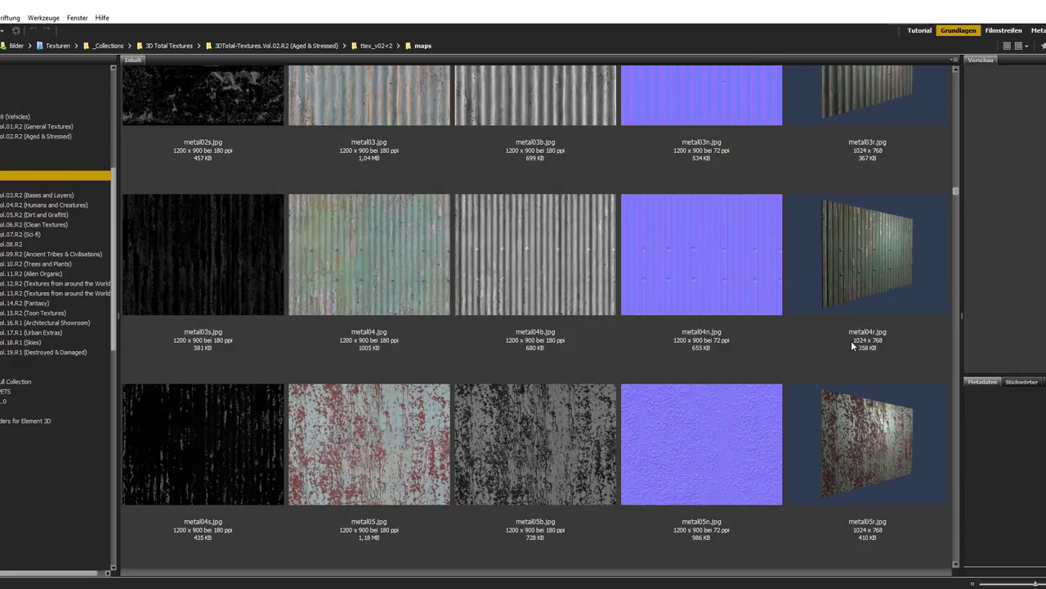
scroll(852, 346, "up", 1)
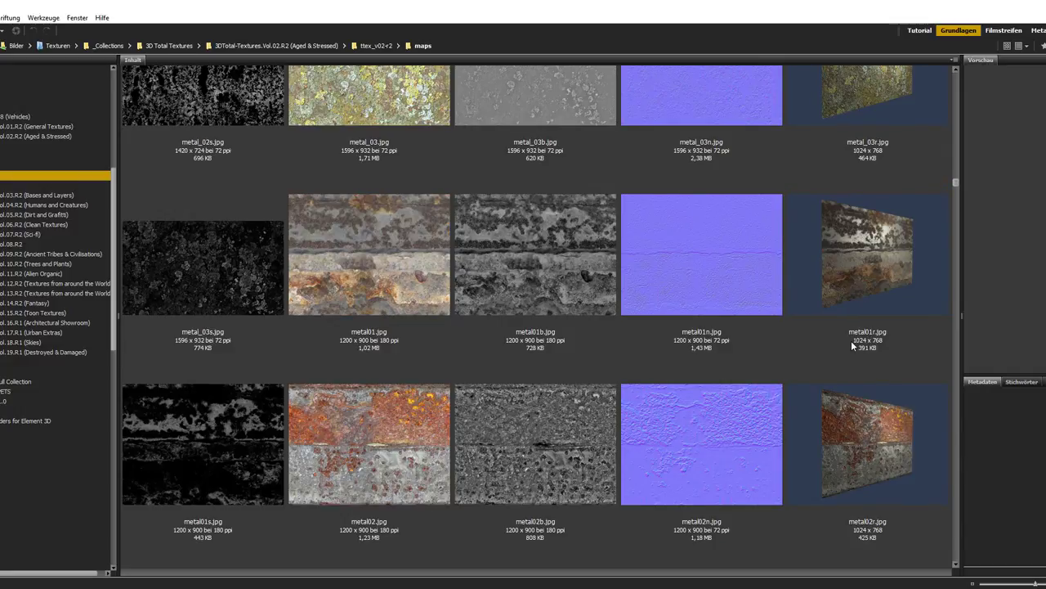
scroll(851, 345, "up", 1)
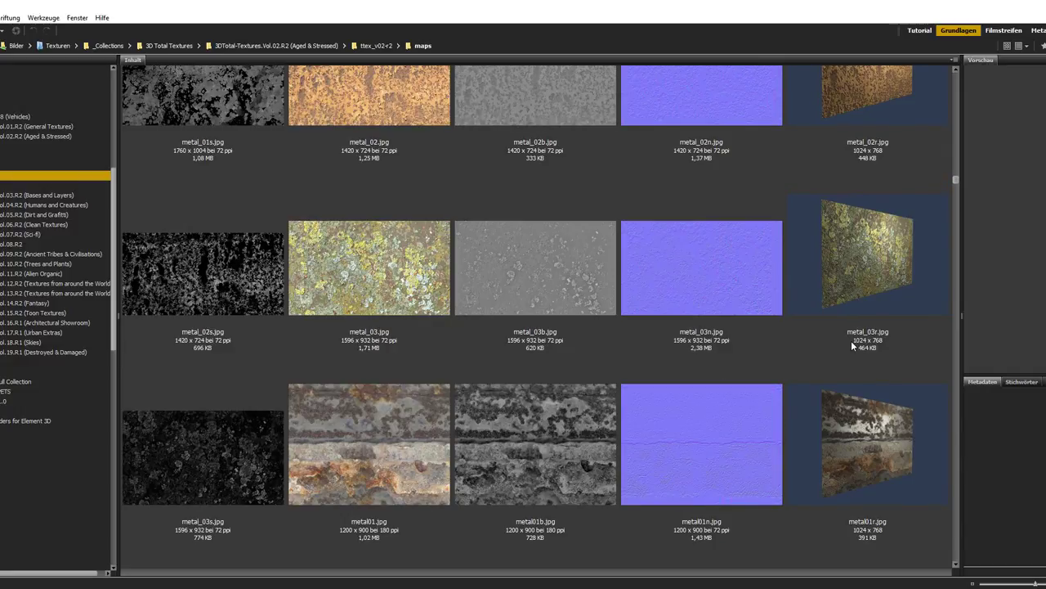
scroll(851, 340, "up", 4)
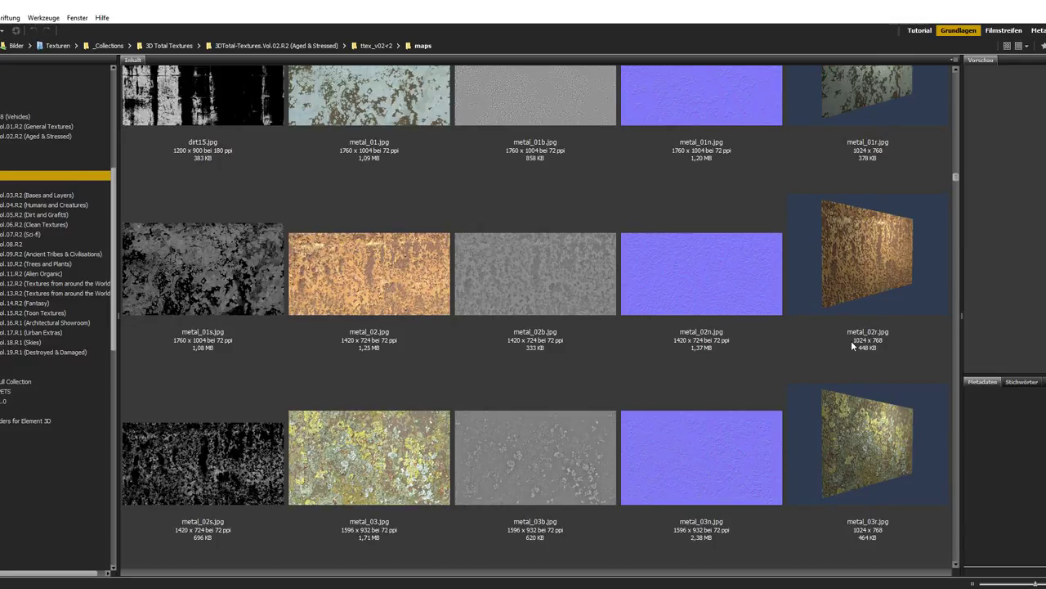
scroll(851, 340, "up", 5)
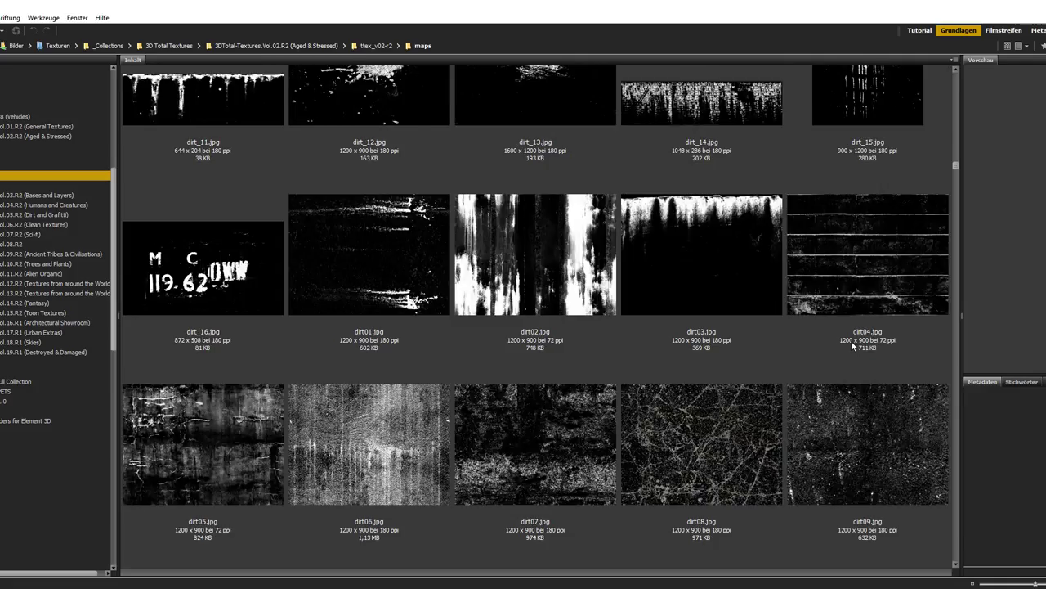
- Find and select the weathered paint02.jpg texture in the maps folder
scroll(852, 345, "down", 8)
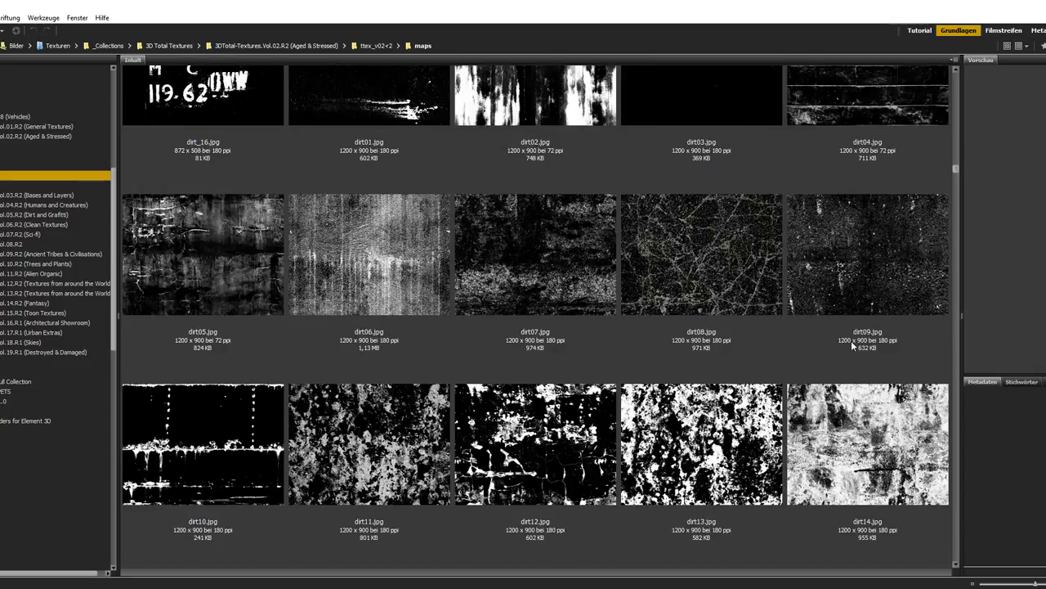
scroll(852, 345, "down", 1)
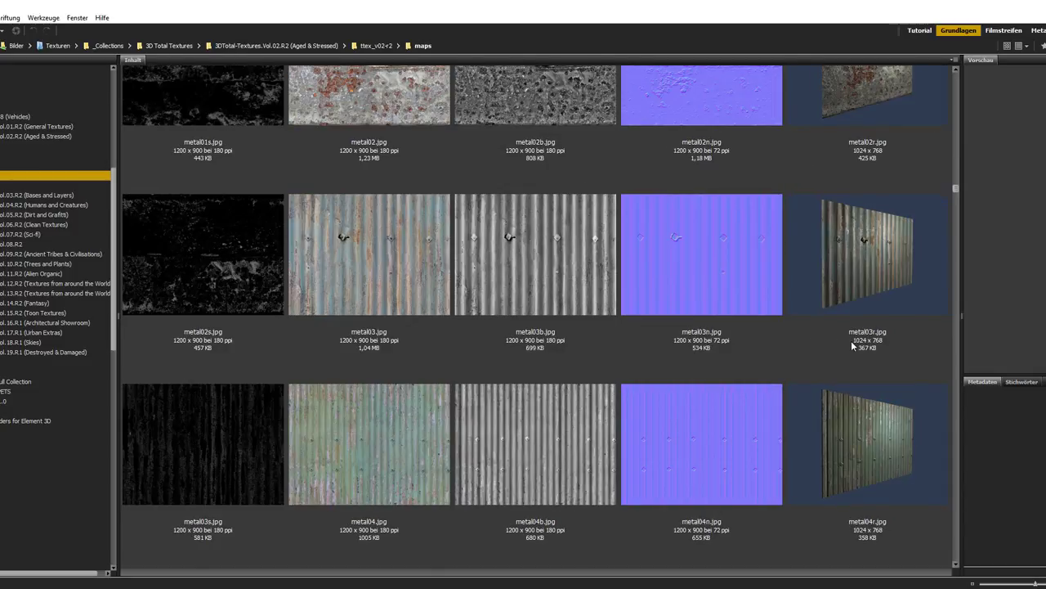
scroll(631, 324, "down", 8)
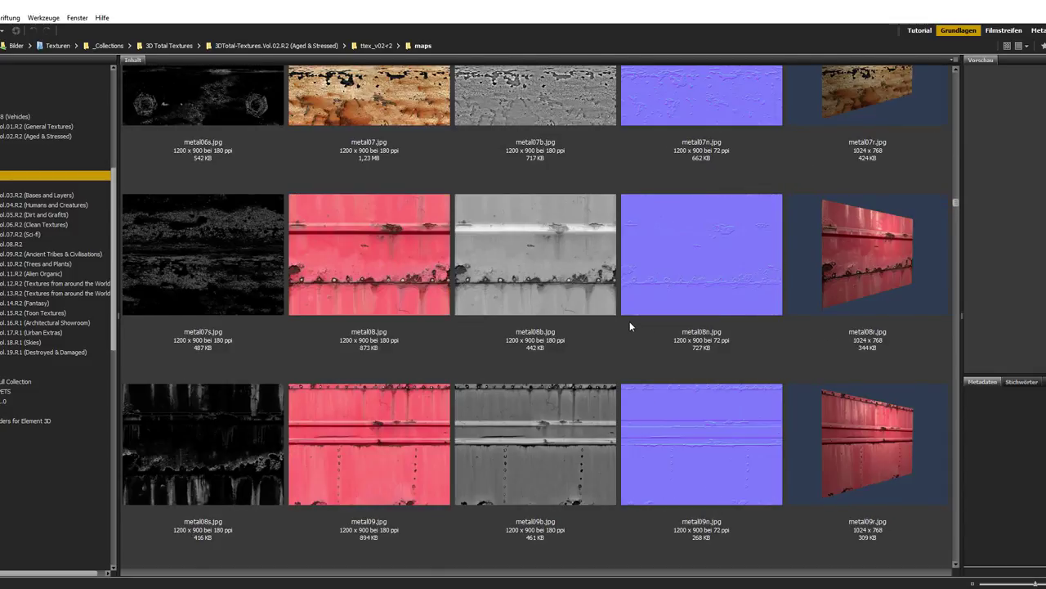
scroll(630, 325, "down", 7)
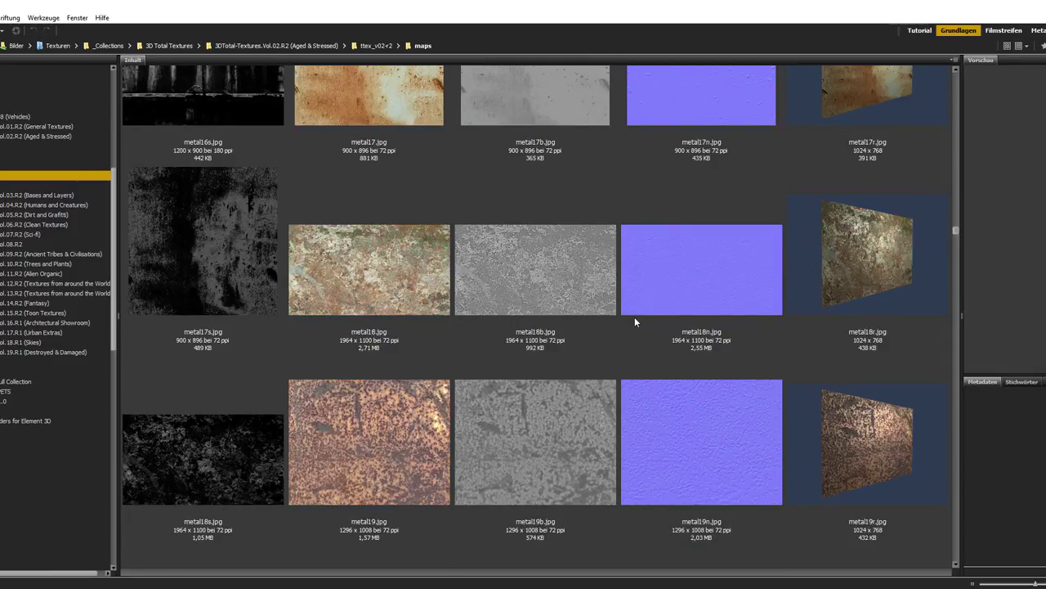
scroll(635, 320, "down", 8)
scroll(634, 321, "down", 6)
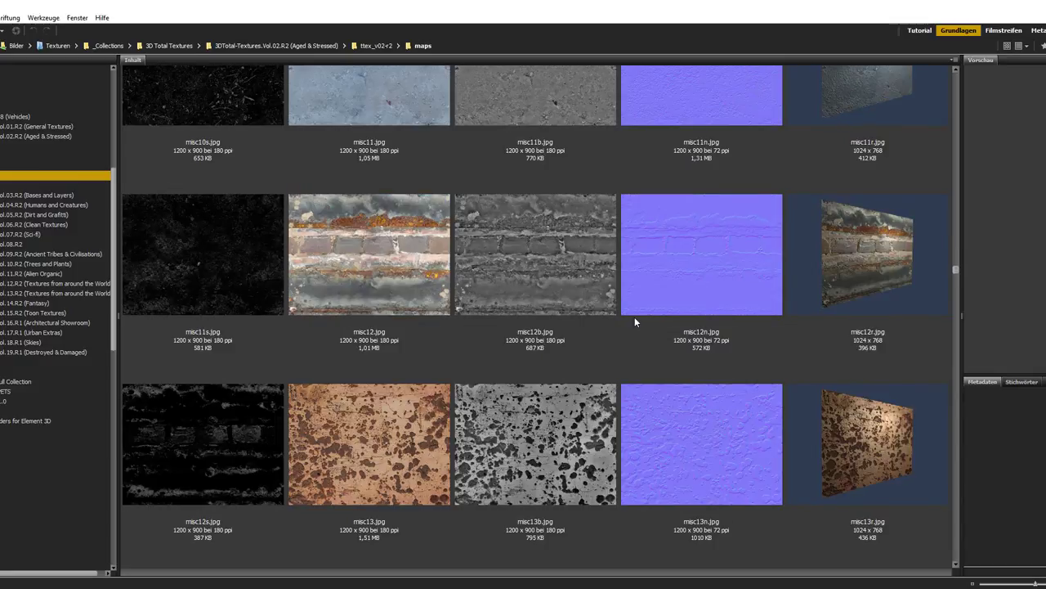
scroll(635, 320, "down", 1)
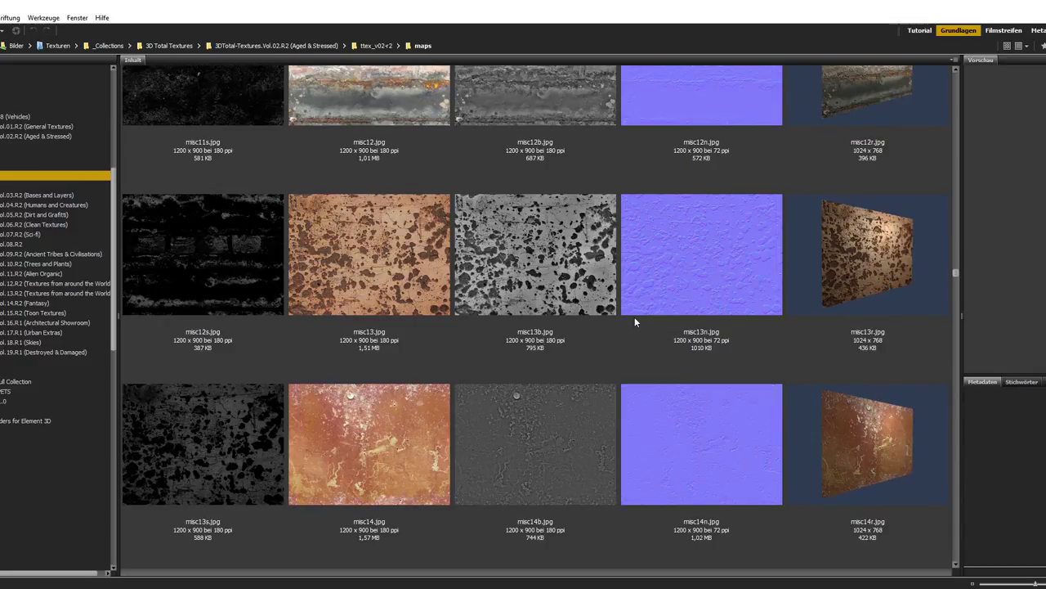
scroll(635, 321, "down", 7)
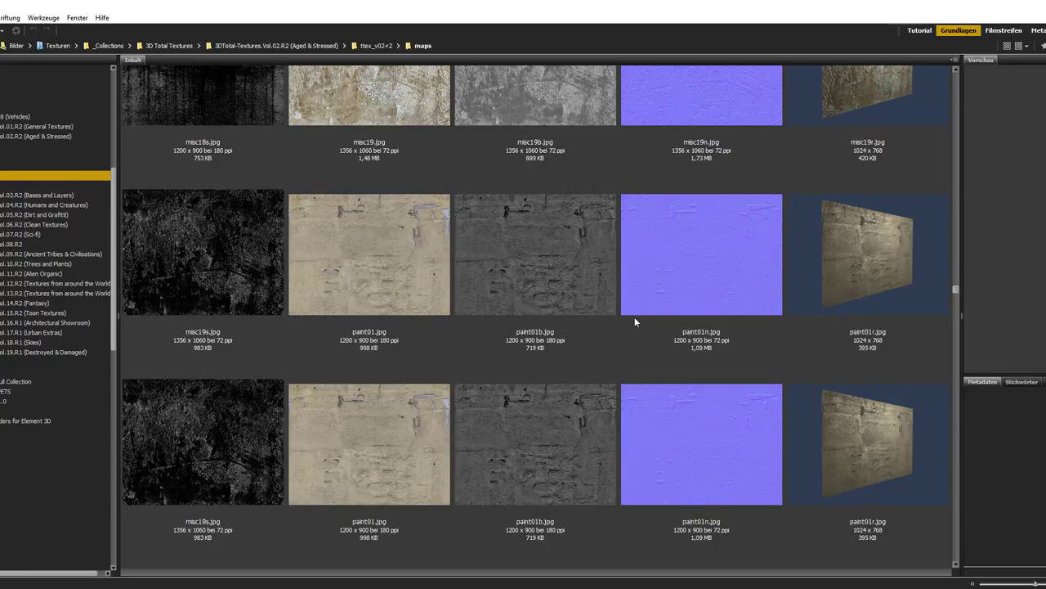
scroll(635, 321, "down", 2)
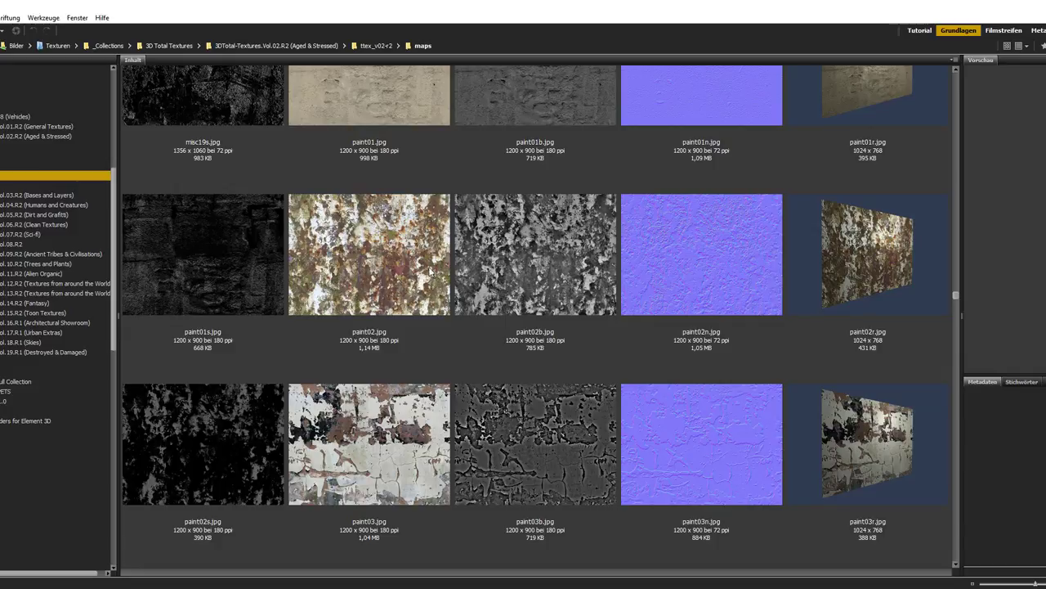
left_click(389, 269)
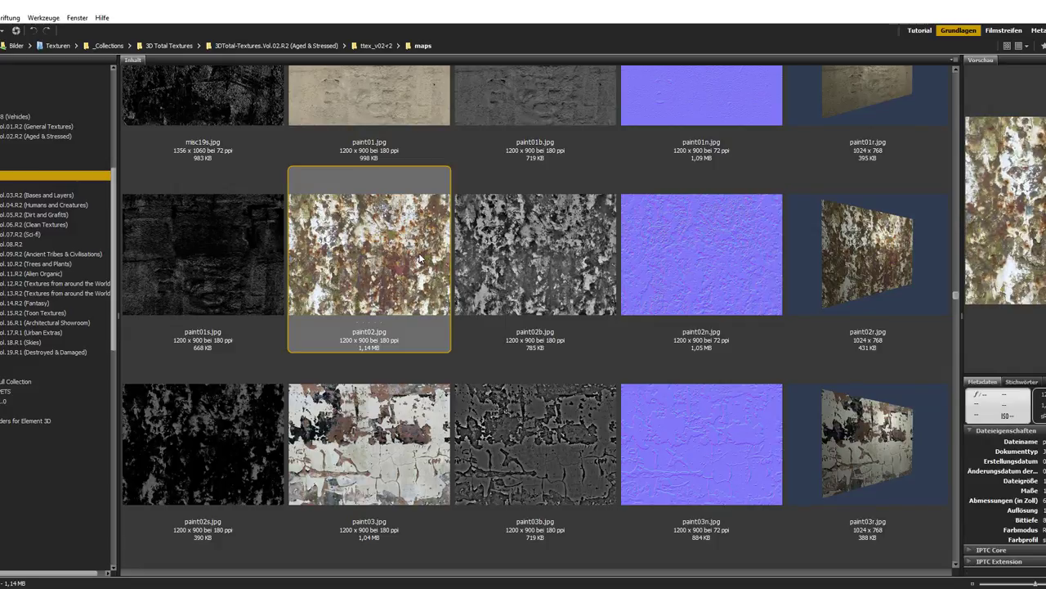
- Return to Cinema 4D, examine the image shader in Rusted Metal 001's Color channel, and close the Material Editor
key("alt+Tab")
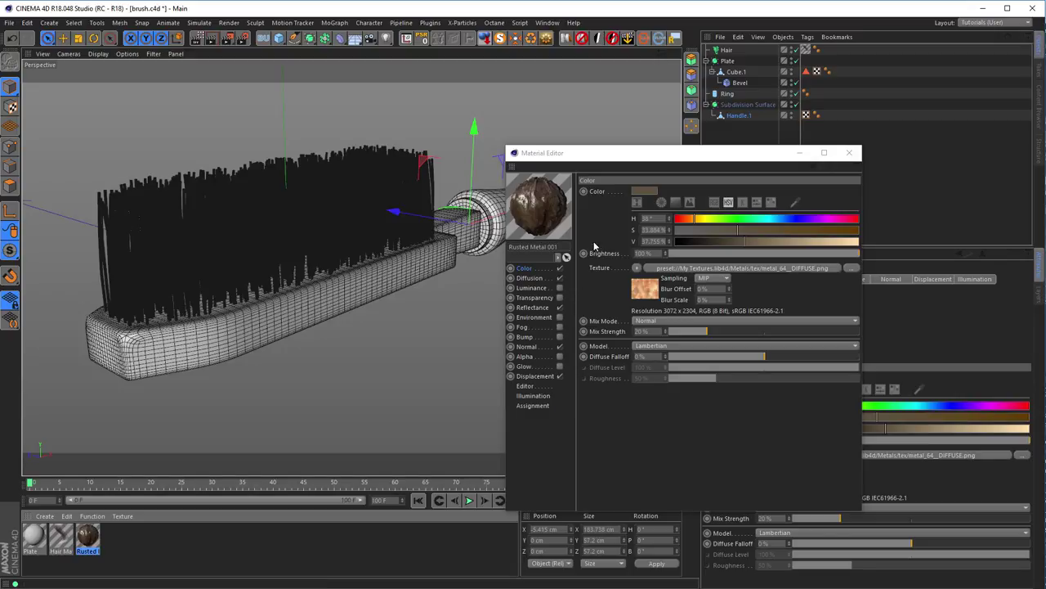
left_click(629, 168)
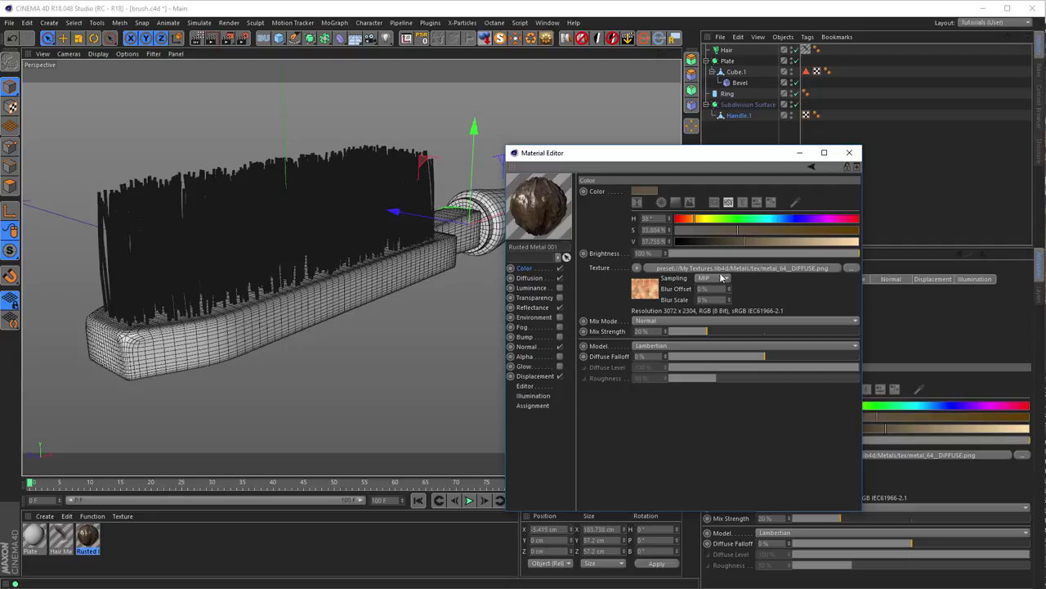
left_click(641, 291)
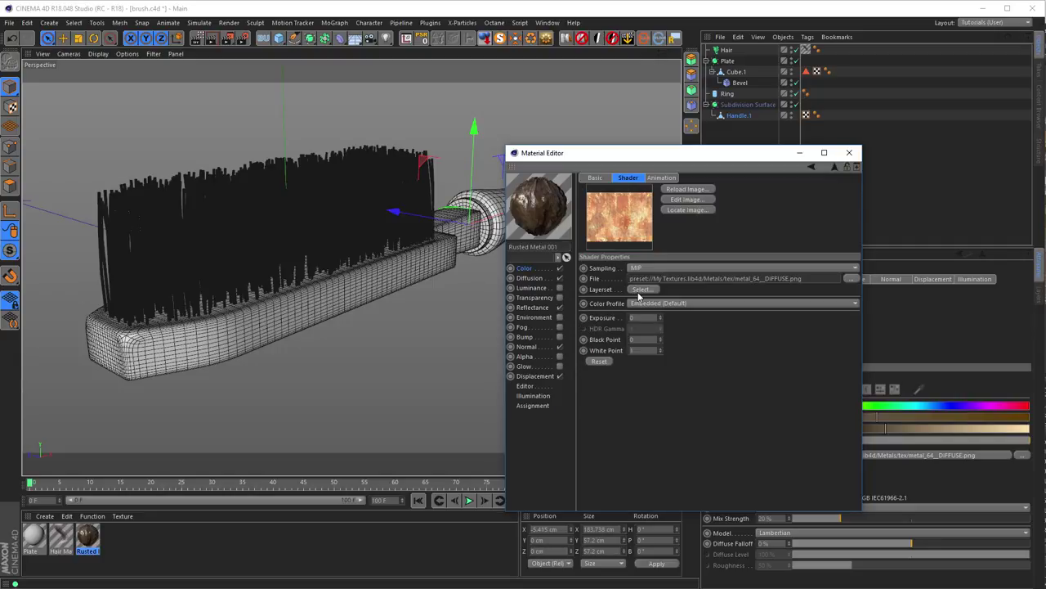
left_click(849, 153)
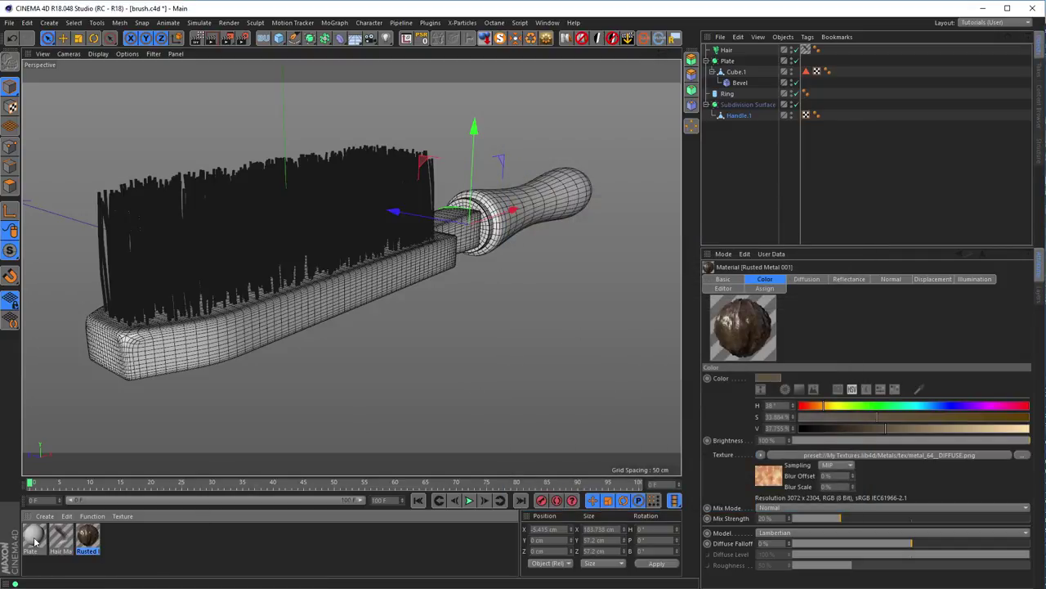
- Load paint02.jpg from Adobe Bridge as the Plate material's Color texture, without copying the image to the project location
left_click(34, 536)
double_click(40, 533)
left_click_drag(176, 72, 697, 130)
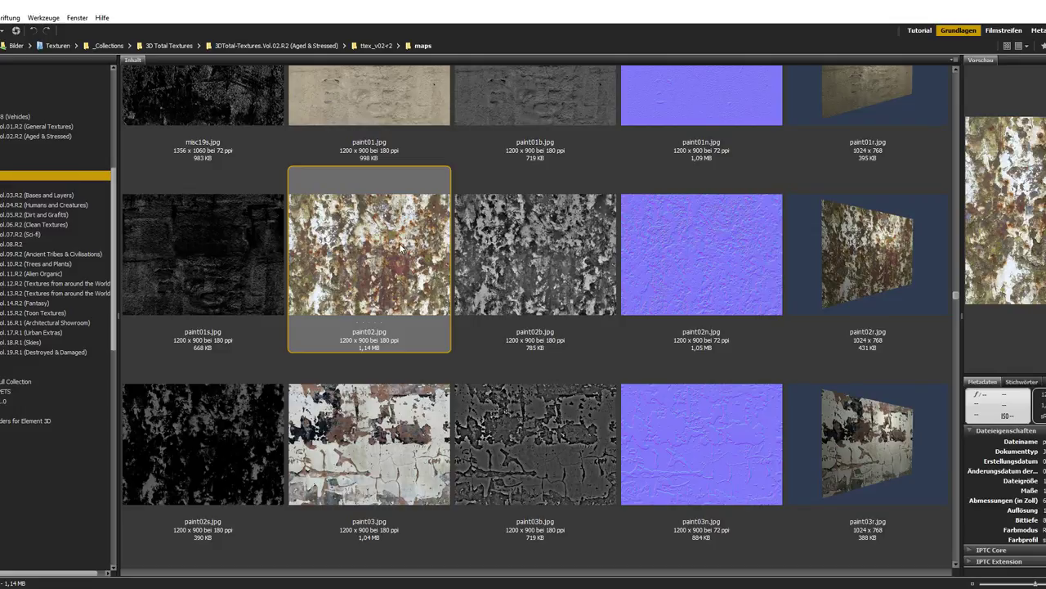
mouse_move(370, 256)
left_mouse_down()
mouse_move(405, 237)
mouse_move(621, 280)
mouse_move(687, 243)
left_mouse_up()
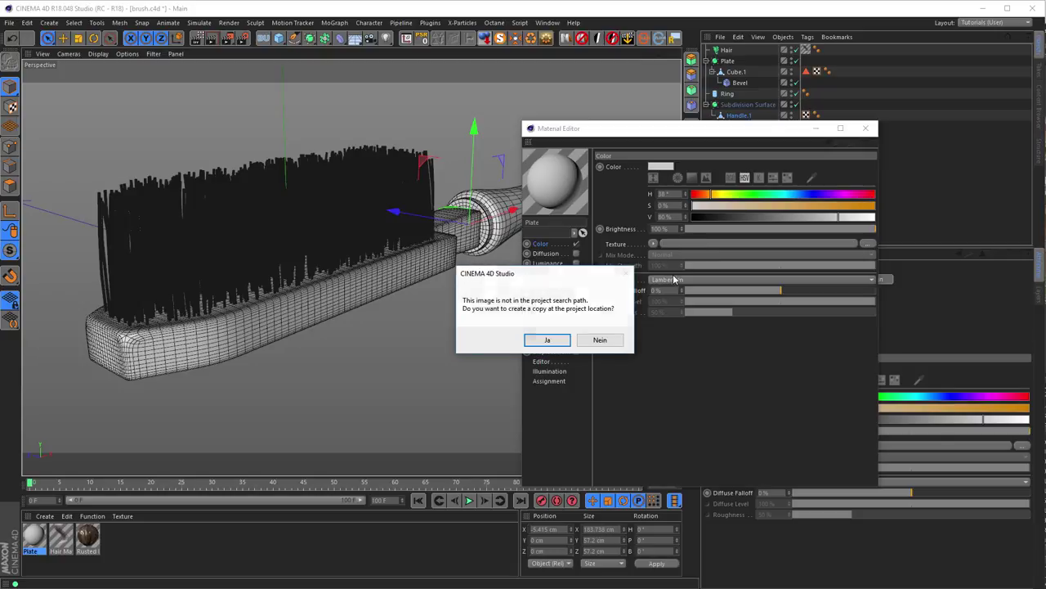
left_click(600, 340)
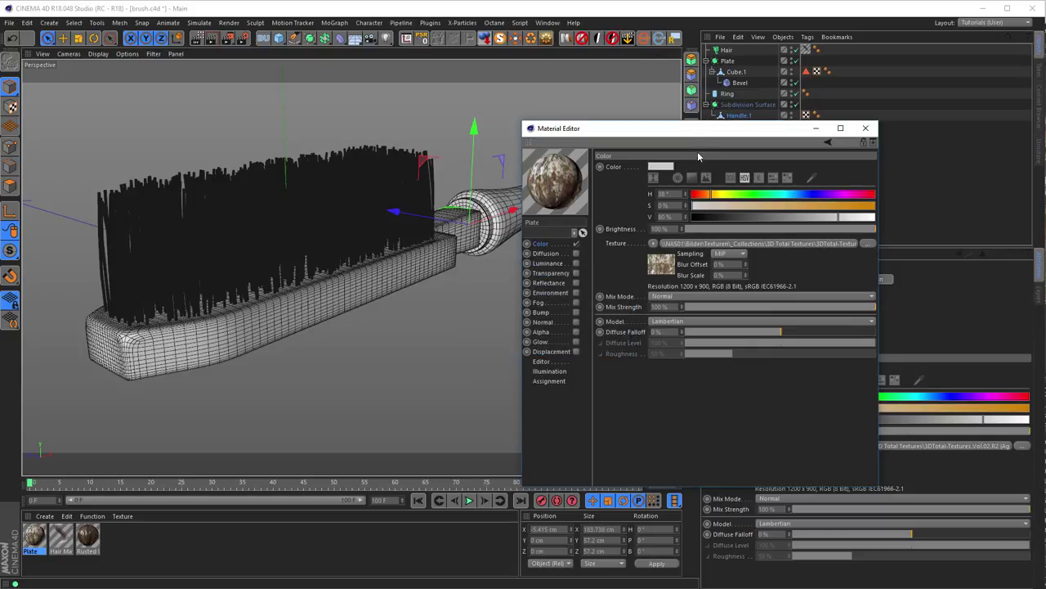
- Apply the Plate material to the brush's plate (Cube.1) and close the Material Editor
left_click_drag(39, 532, 190, 355)
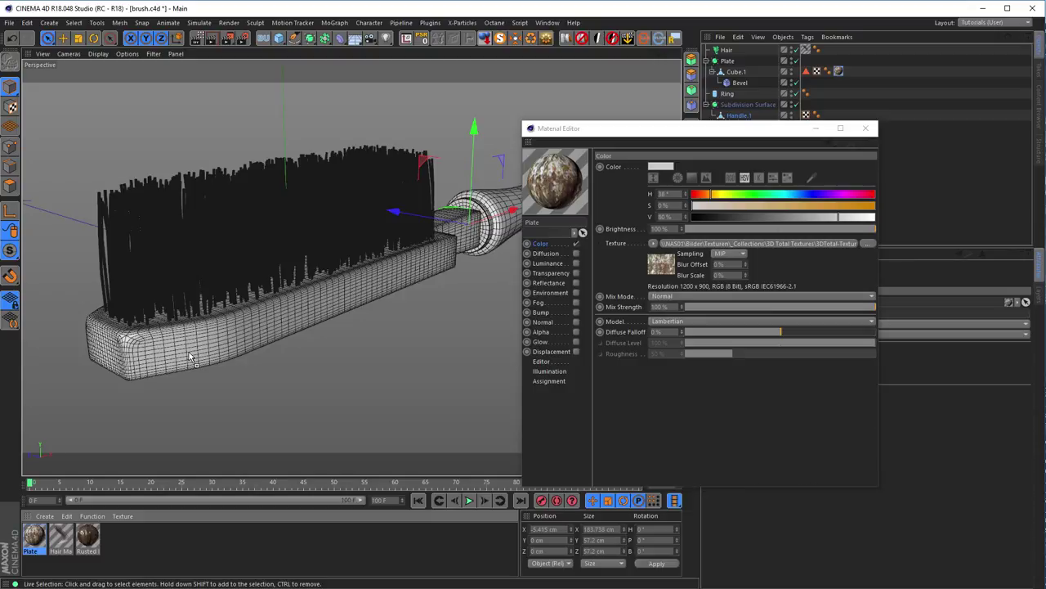
left_click(865, 128)
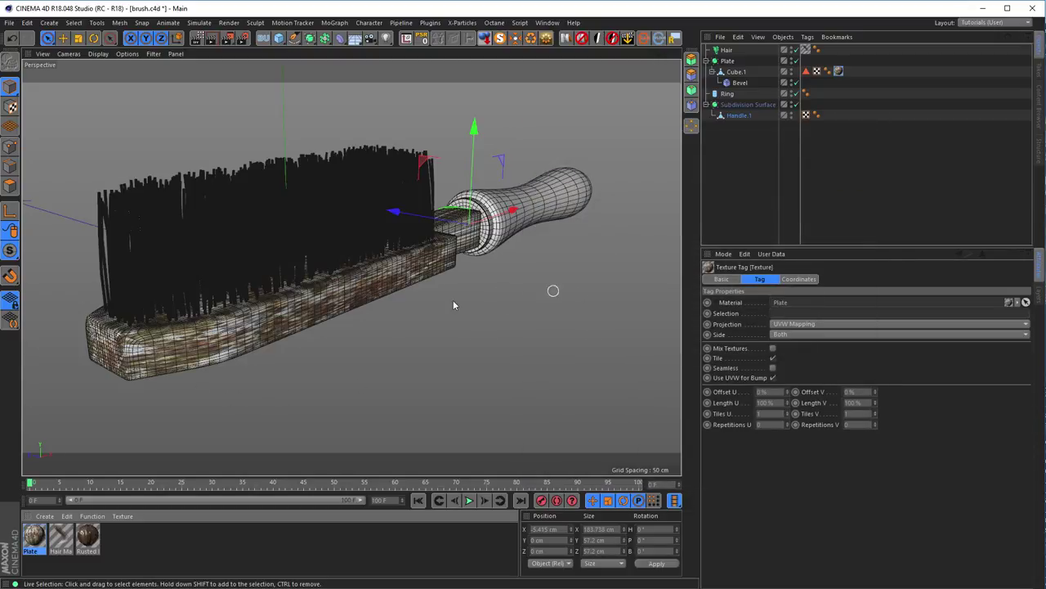
scroll(351, 278, "up", 3)
mouse_move(352, 278)
left_mouse_down("alt")
mouse_move(467, 242)
mouse_move(388, 294)
mouse_move(404, 283)
left_mouse_up("alt")
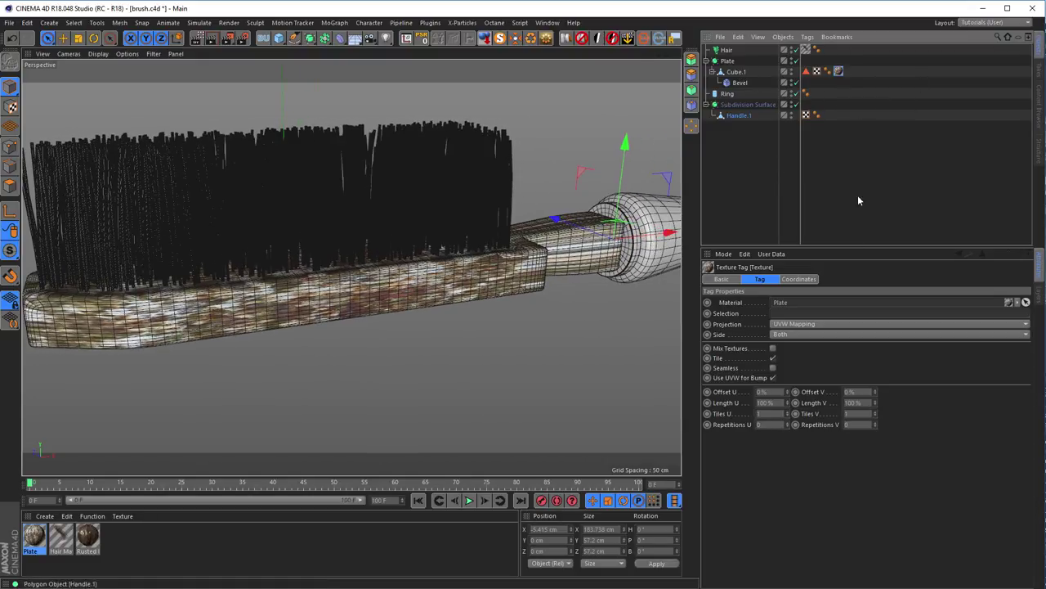
- Set the projection of the Plate texture tag on Cube.1 to Cubic
left_click(803, 325)
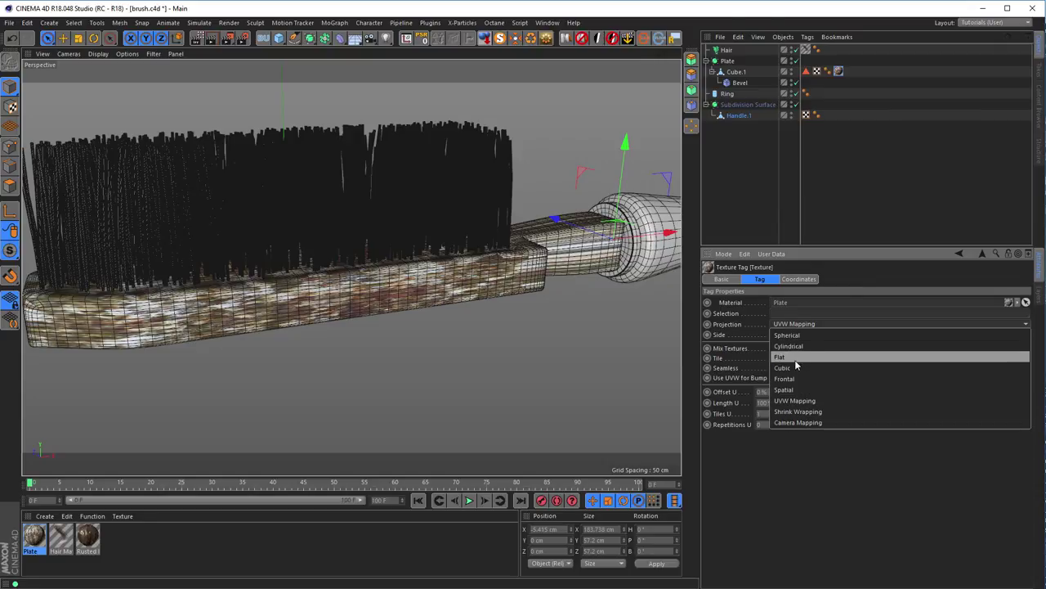
left_click(796, 366)
right_click_drag(446, 279, 344, 280, "alt")
mouse_move(344, 280)
left_mouse_down("alt")
mouse_move(285, 287)
mouse_move(363, 274)
left_mouse_up("alt")
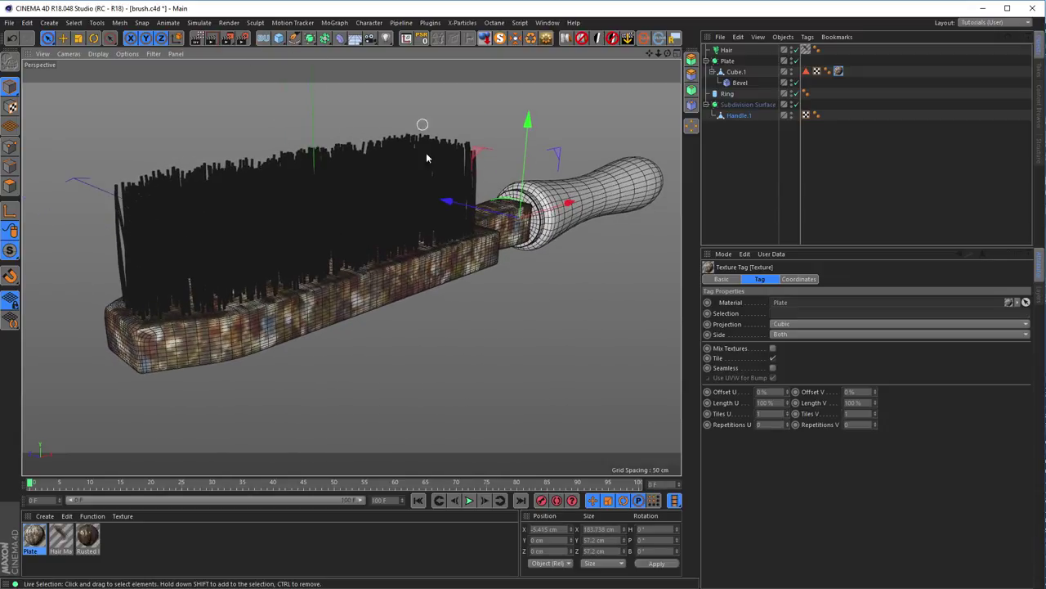
- Rename the handle's Subdivision Surface as Handle and collapse the Plate and Handle hierarchies
left_click(713, 61)
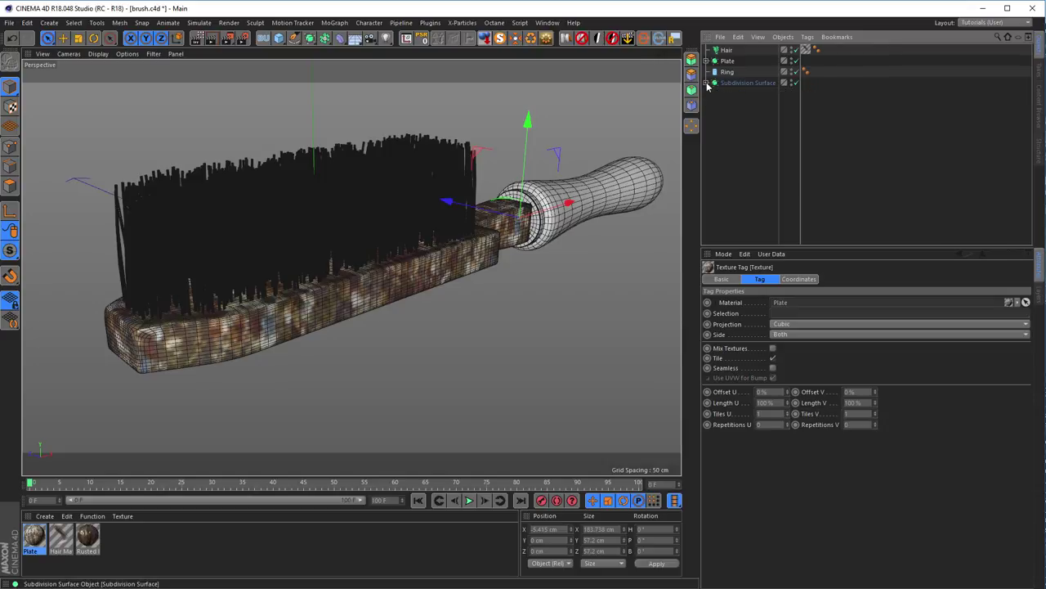
left_click(748, 83)
type("Handle")
key("Return")
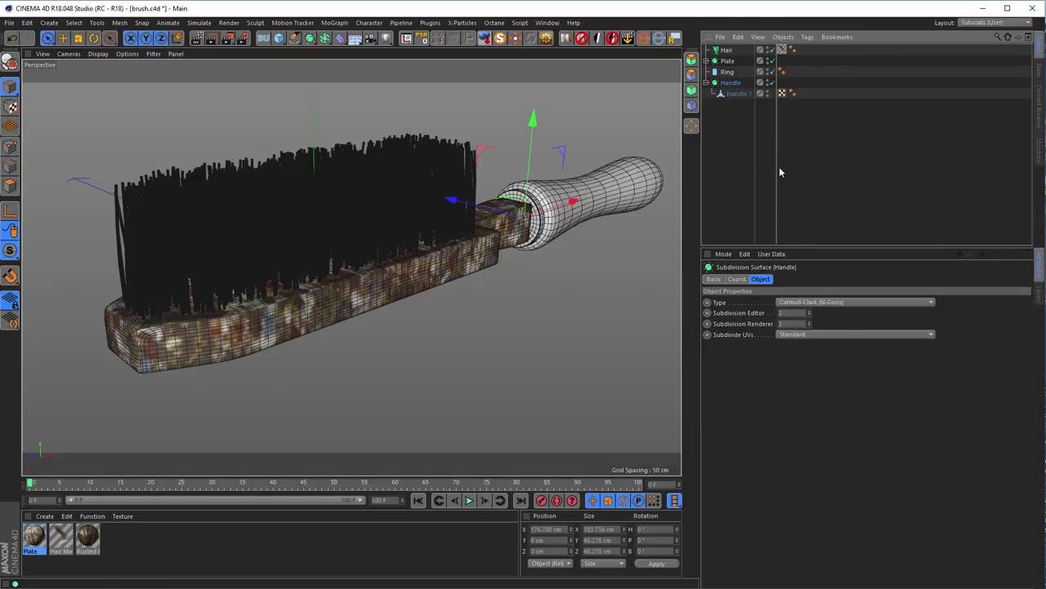
left_click(708, 82)
- Group Hair, Plate, Ring and Handle under a null and drop the whole brush onto the floor
left_click(722, 51, "shift")
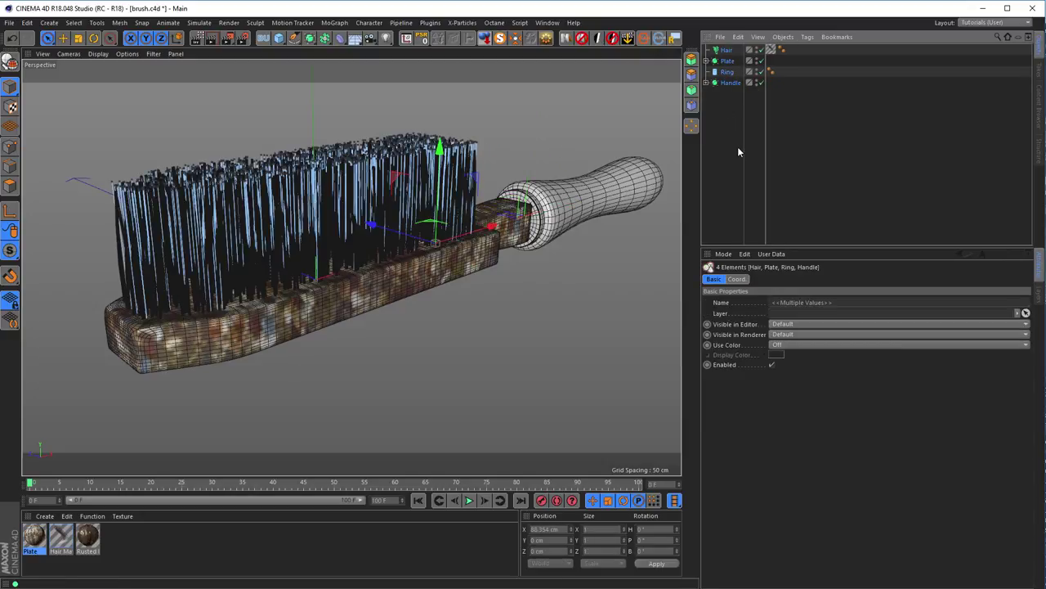
key("alt+g")
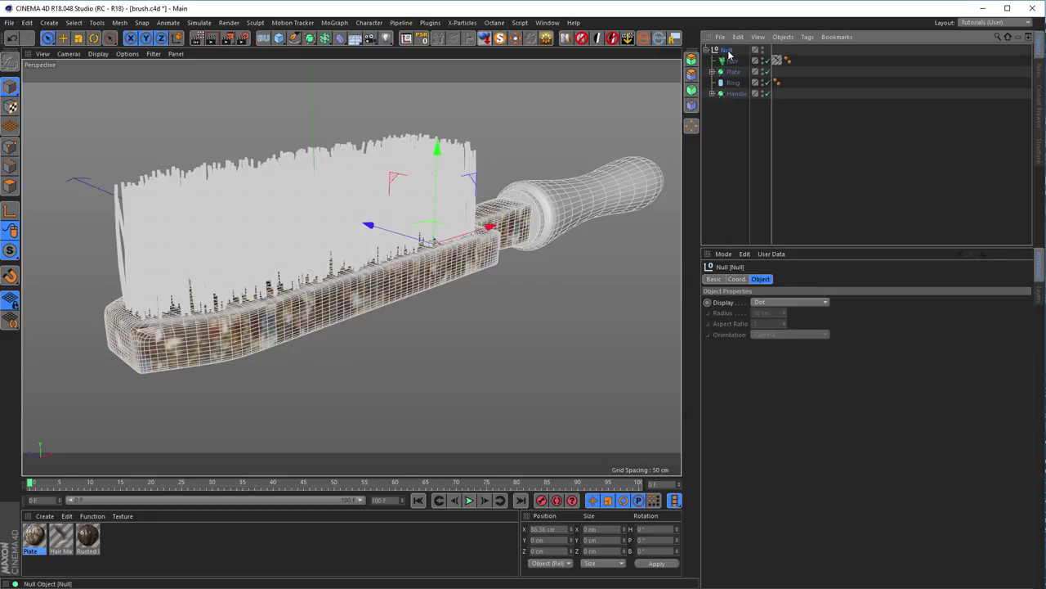
left_click(485, 38)
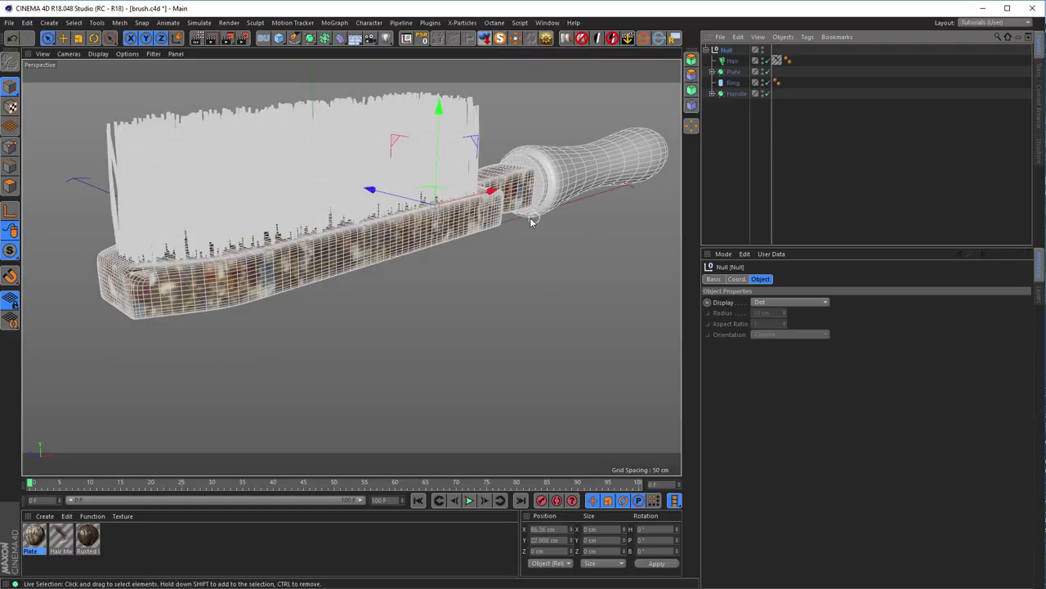
- In the front view, move only the null's axis to the underside of the handle's thick end, beside the ring
middle_click_drag(561, 188, 480, 223, "alt")
mouse_move(480, 222)
left_mouse_down("alt")
mouse_move(510, 253)
mouse_move(528, 245)
mouse_move(474, 247)
left_mouse_up("alt")
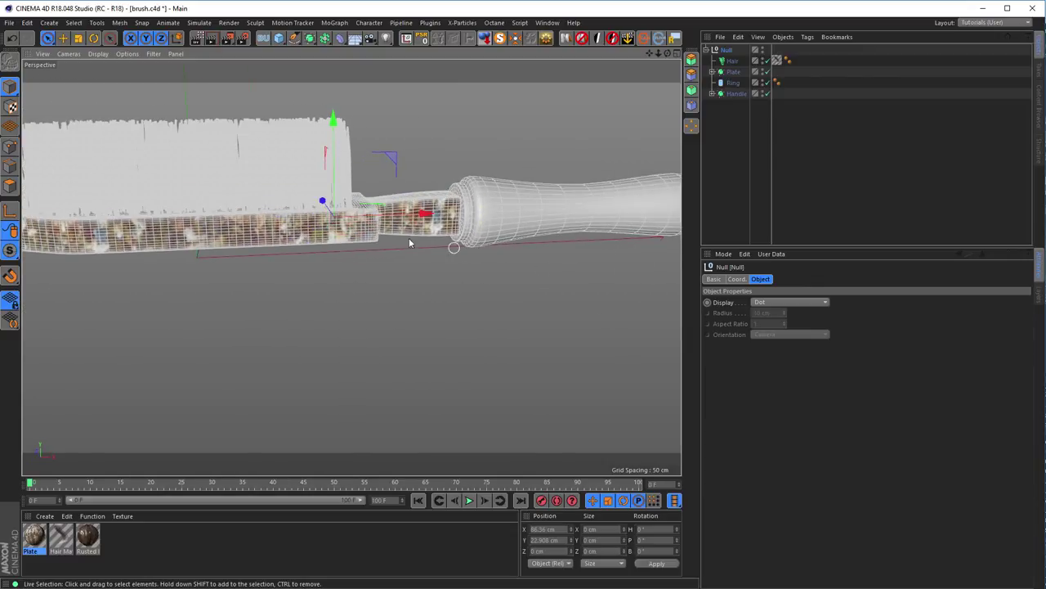
left_click_drag(398, 230, 456, 266, "alt")
middle_click(458, 270)
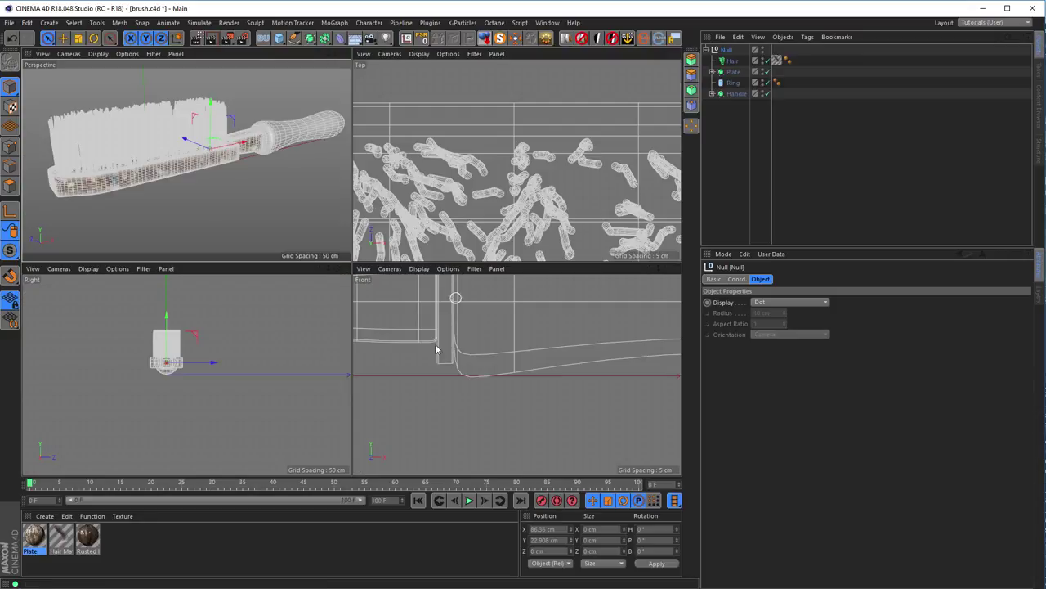
middle_click(432, 354)
right_click_drag(424, 290, 391, 289, "alt")
mouse_move(307, 280)
right_mouse_down("alt")
mouse_move(321, 274)
mouse_move(310, 295)
mouse_move(195, 306)
mouse_move(330, 288)
right_mouse_up("alt")
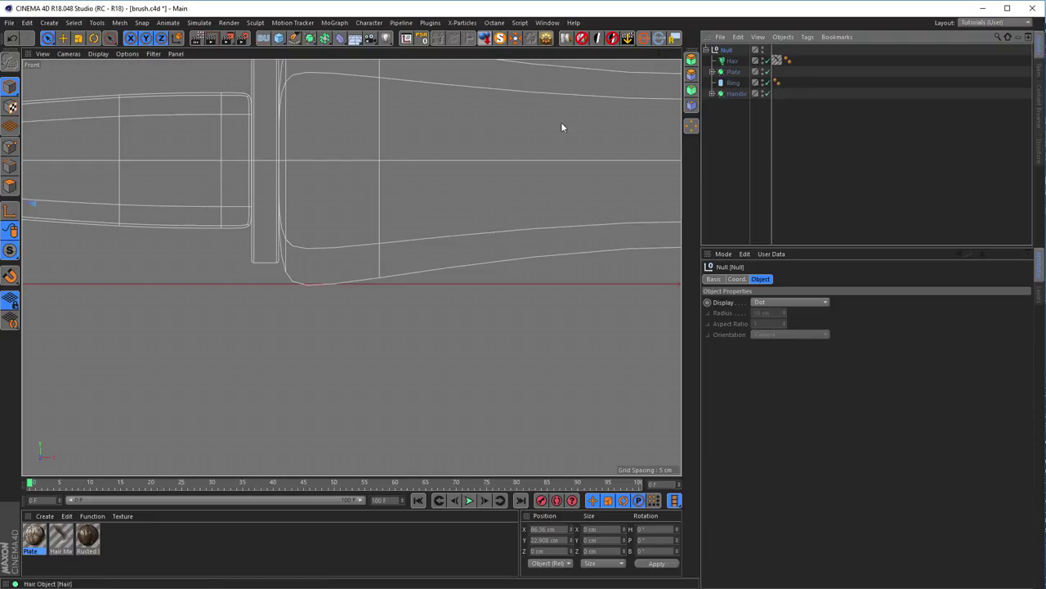
left_click(64, 39)
right_click_drag(360, 259, 286, 281, "alt")
right_click_drag(319, 241, 373, 230, "alt")
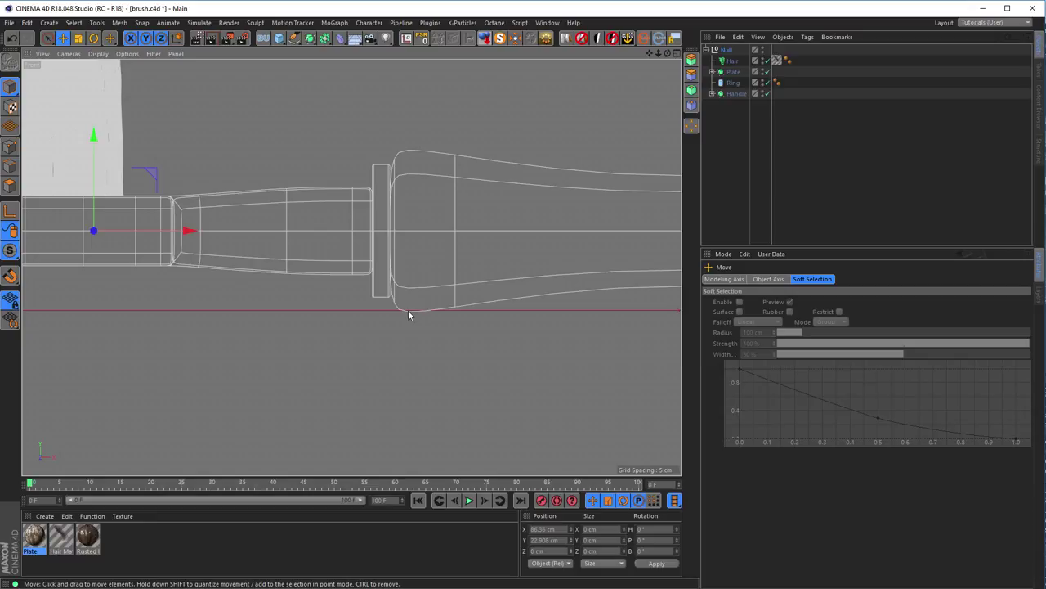
scroll(357, 270, "down", 8)
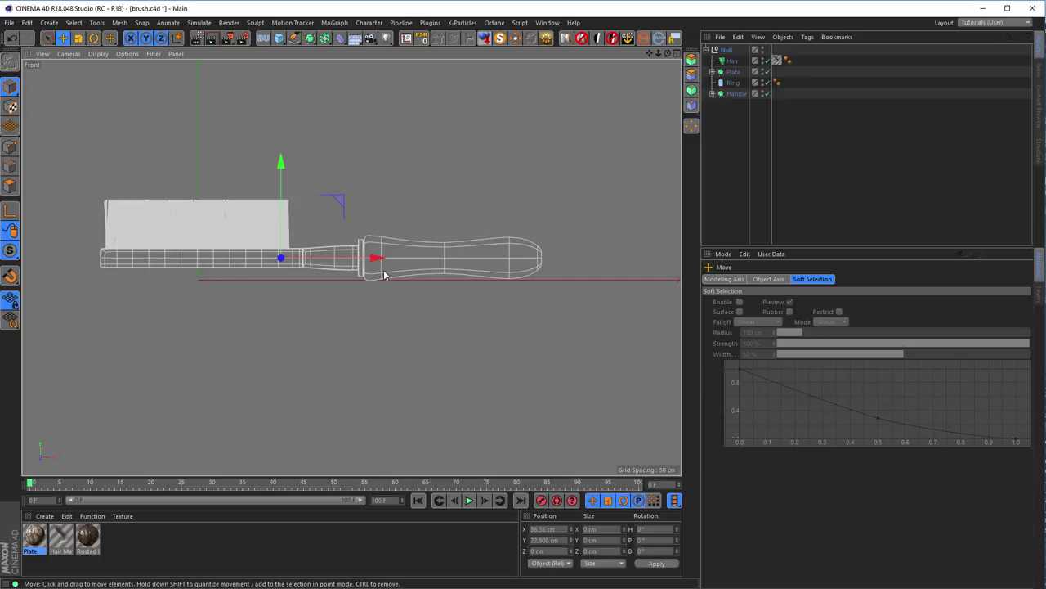
scroll(376, 265, "up", 8)
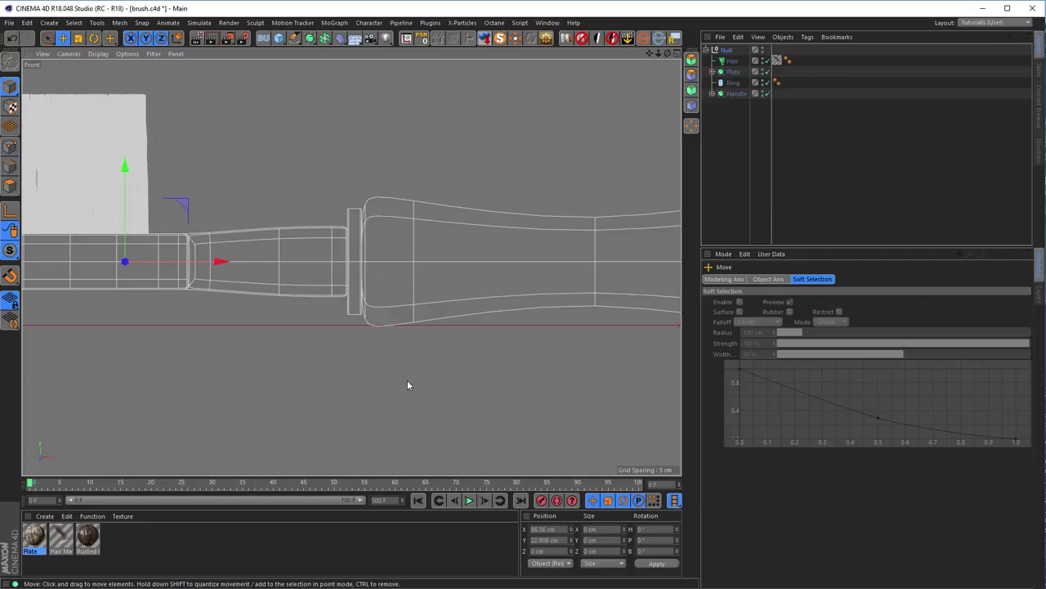
left_click_drag(221, 261, 433, 270)
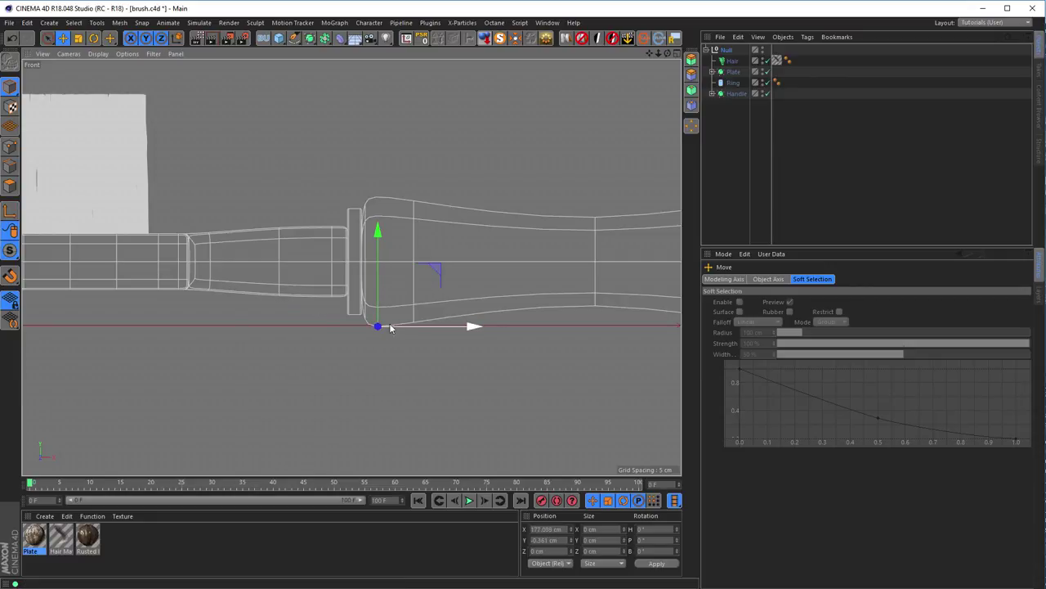
- Fine-tune the null's axis onto the handle's contact point with the floor line, at about X 176.5 cm and Y 0.1 cm
scroll(397, 324, "up", 5)
scroll(368, 341, "up", 6)
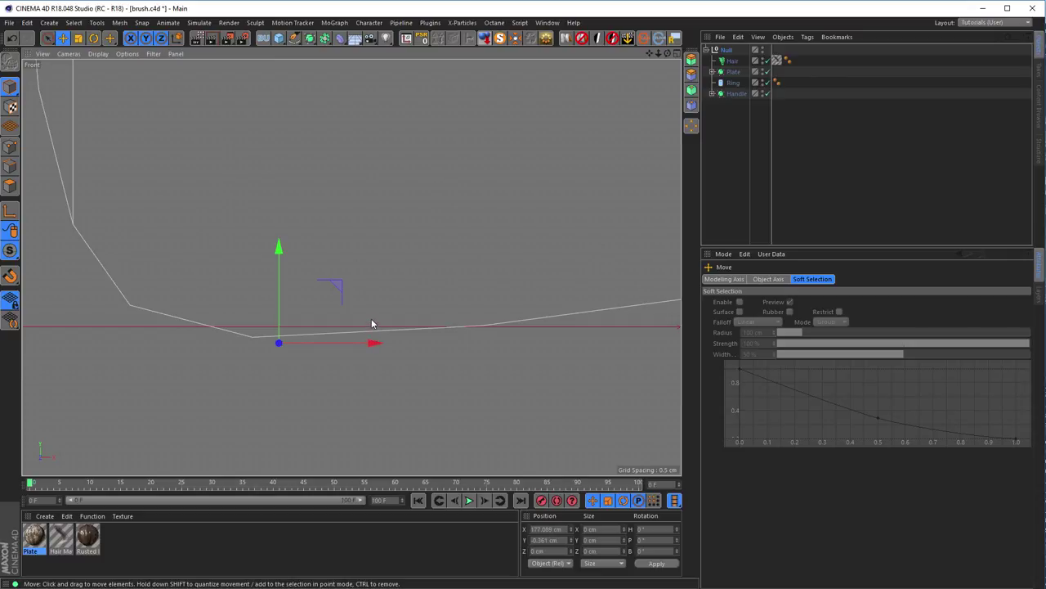
left_click_drag(340, 287, 314, 279)
scroll(283, 381, "down", 1)
scroll(269, 383, "down", 4)
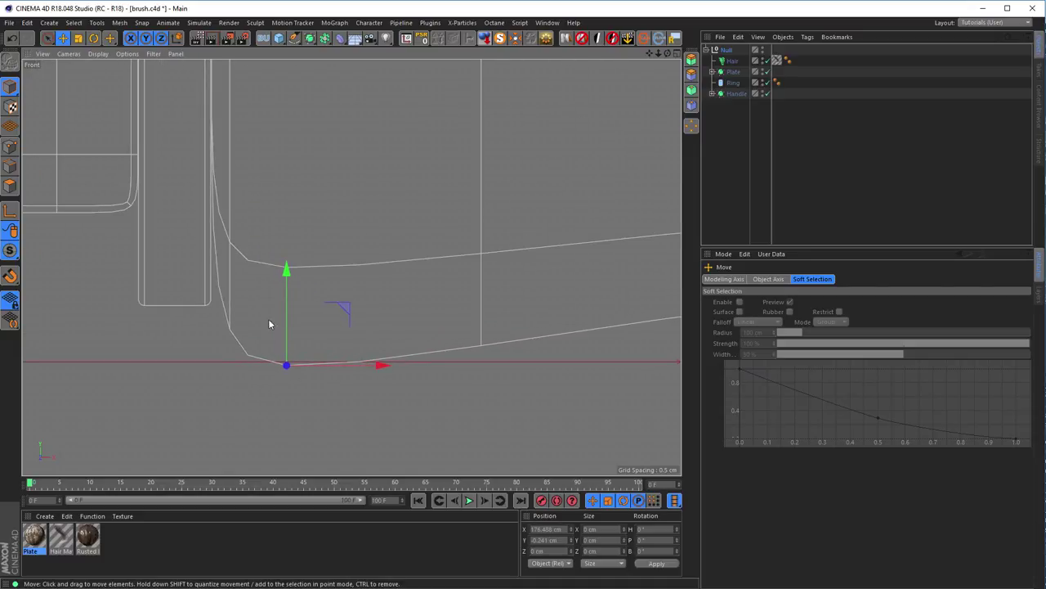
left_click_drag(285, 271, 286, 267)
scroll(245, 292, "down", 5)
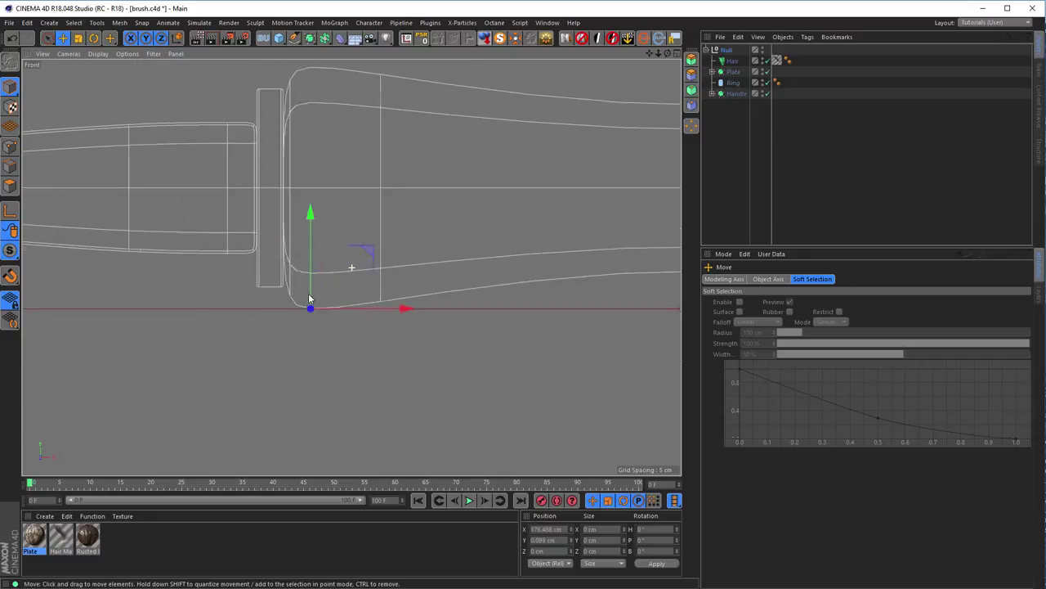
scroll(309, 298, "down", 6)
- Rotate the brush's null about -2.26° in bank so the plate's far end tilts down towards the floor, and deselect it
middle_click_drag(384, 311, 500, 315, "alt")
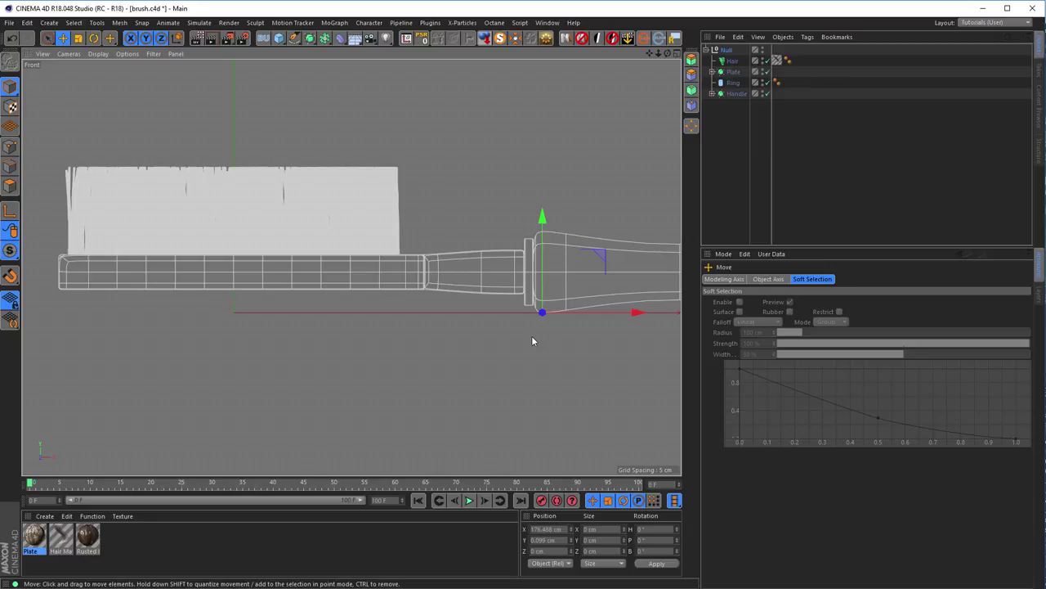
key("r")
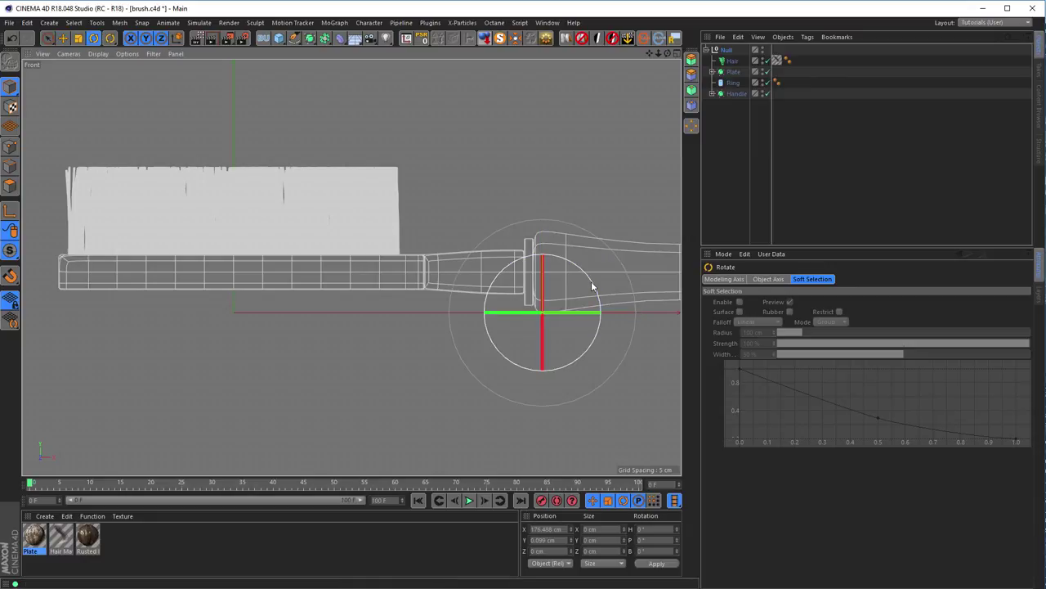
left_click_drag(593, 286, 591, 285)
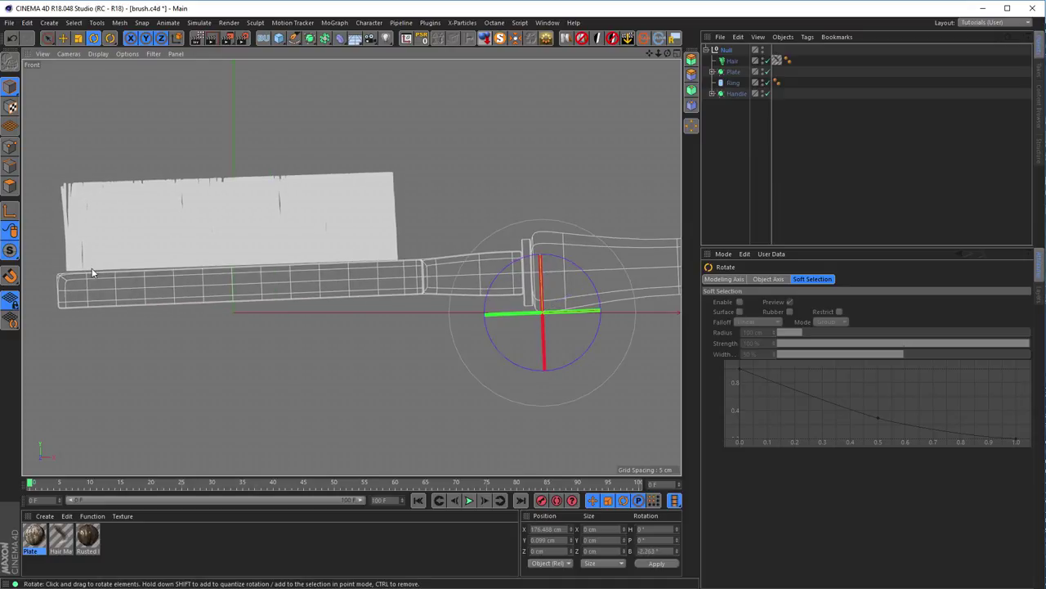
middle_click(176, 281)
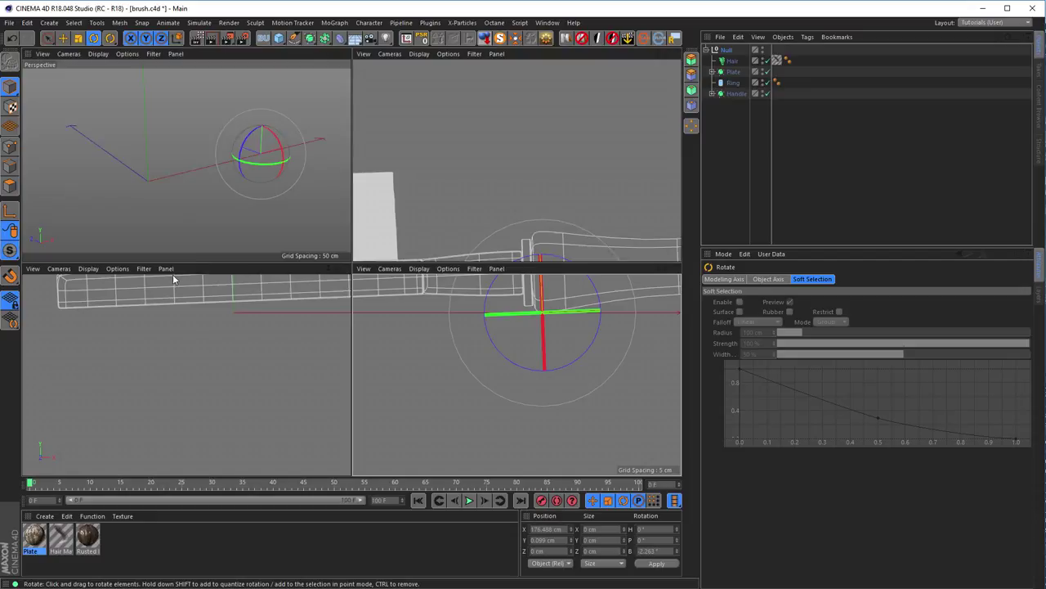
middle_click(178, 224)
mouse_move(161, 285)
left_mouse_down("alt")
mouse_move(145, 278)
mouse_move(153, 292)
left_mouse_up("alt")
mouse_move(251, 260)
left_mouse_down("alt")
mouse_move(272, 280)
mouse_move(237, 285)
left_mouse_up("alt")
left_click(350, 314)
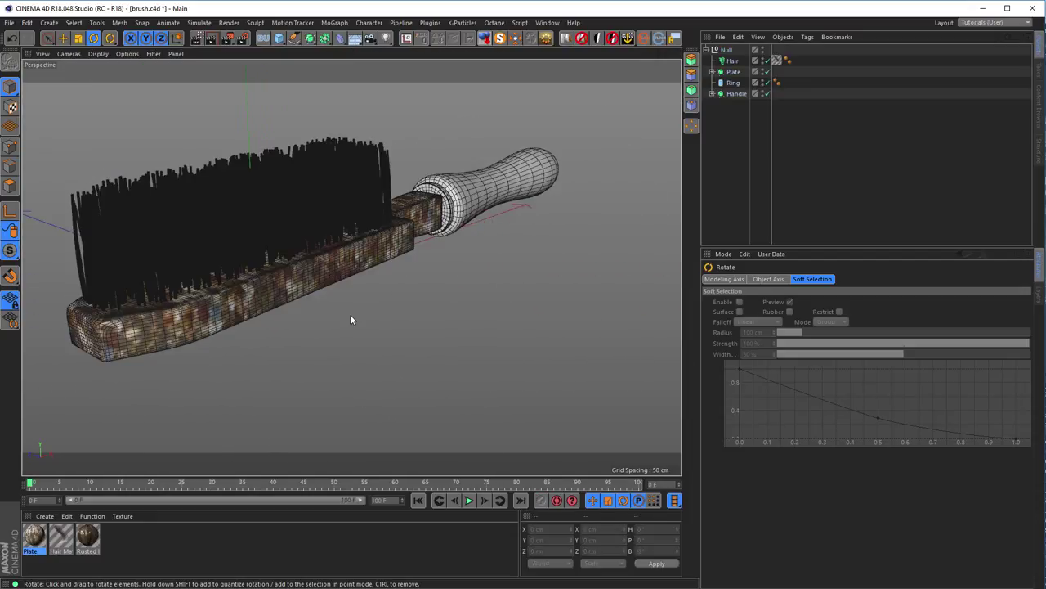
- Re-root the Hair object's guides so the bristles sit on the plate again
right_click_drag(142, 291, 401, 330, "alt")
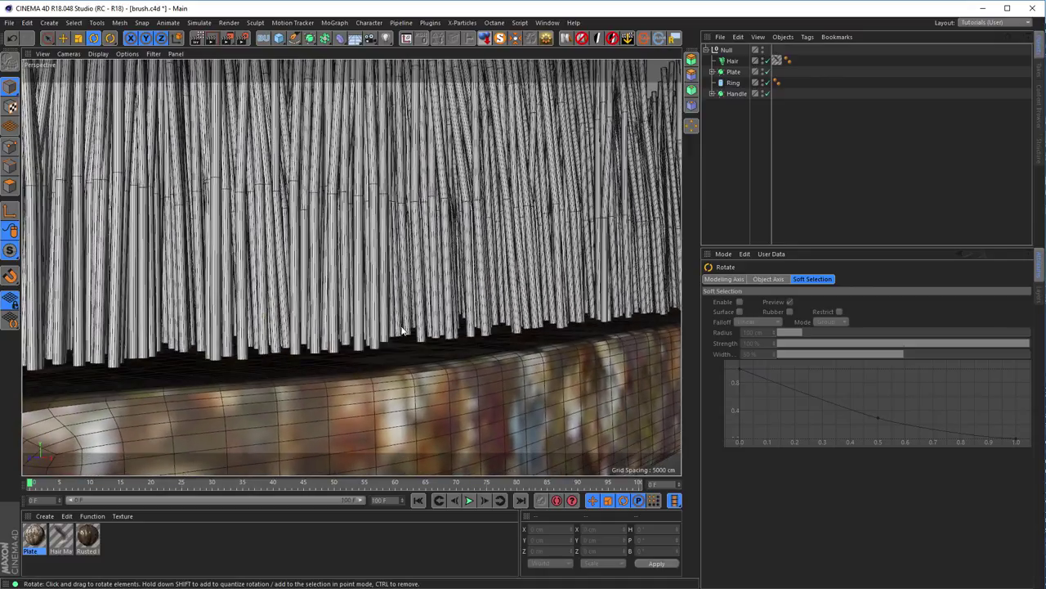
left_click(733, 62)
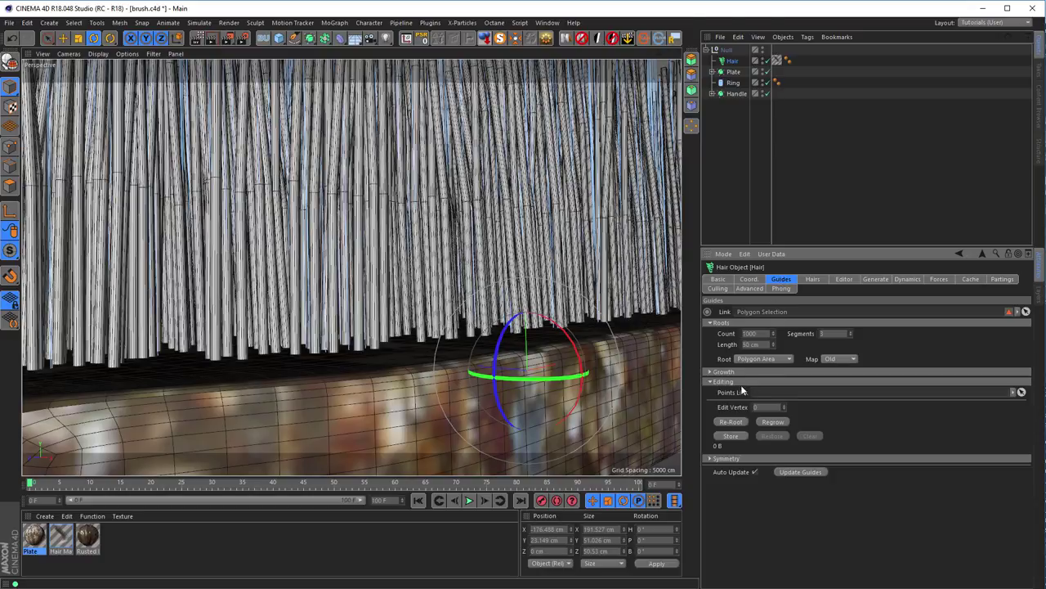
left_click(735, 422)
scroll(358, 320, "down", 6)
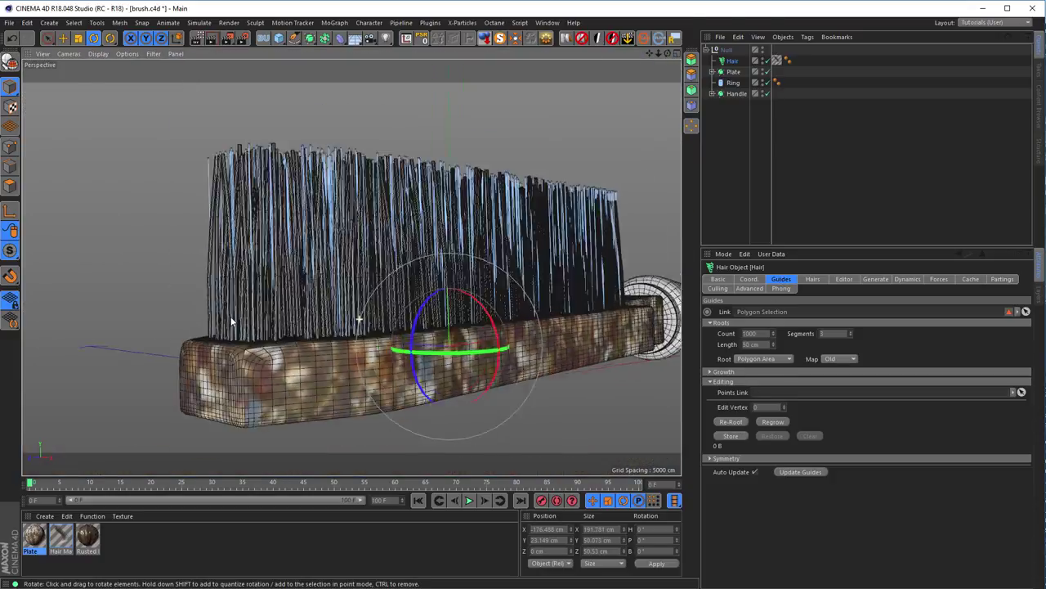
left_click_drag(342, 304, 369, 288, "alt")
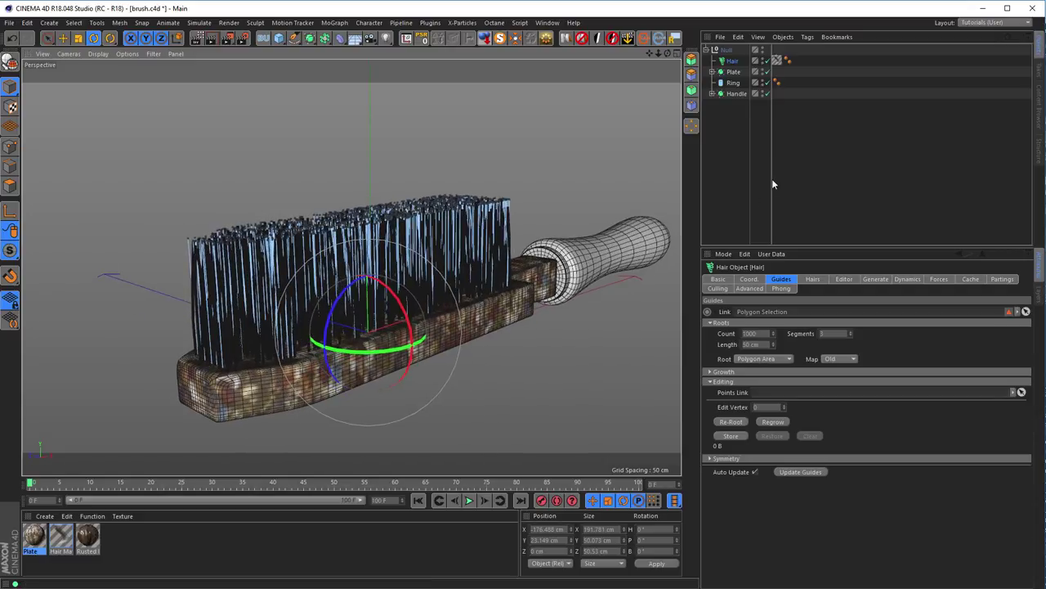
- Preview the textured brush with the interactive render region in the perspective view
left_click(775, 175)
mouse_move(638, 245)
left_mouse_down("alt")
mouse_move(432, 277)
mouse_move(461, 275)
left_mouse_up("alt")
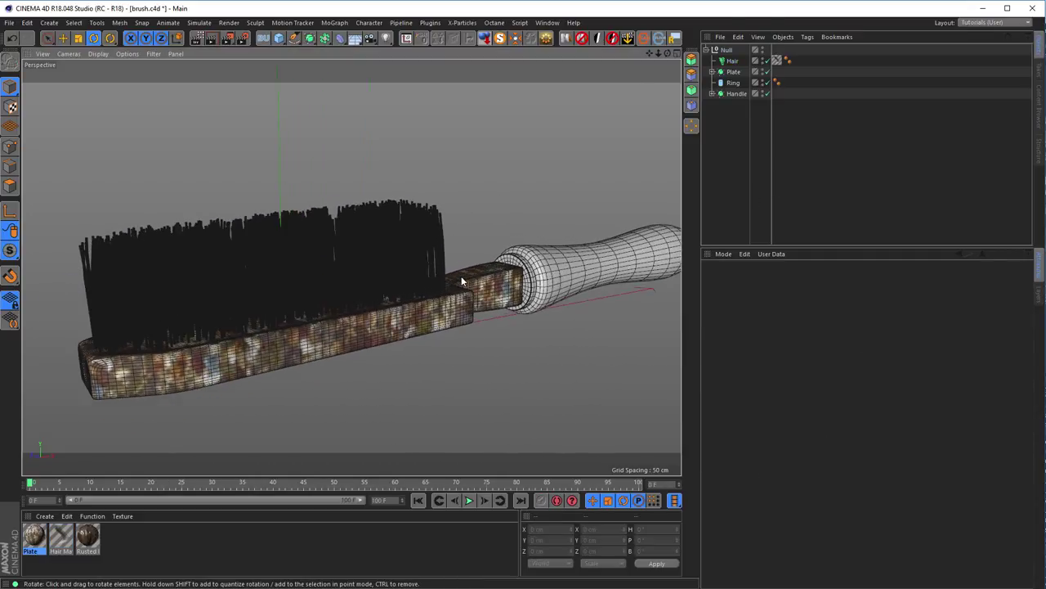
mouse_move(515, 215)
left_mouse_down("alt")
mouse_move(406, 263)
mouse_move(387, 251)
mouse_move(368, 199)
left_mouse_up("alt")
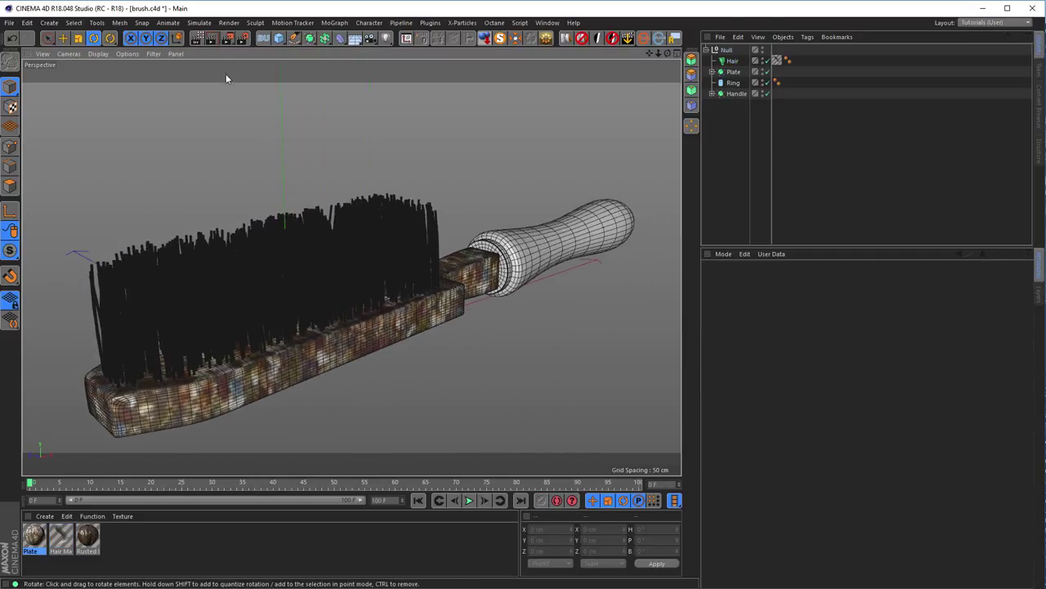
left_click(196, 39)
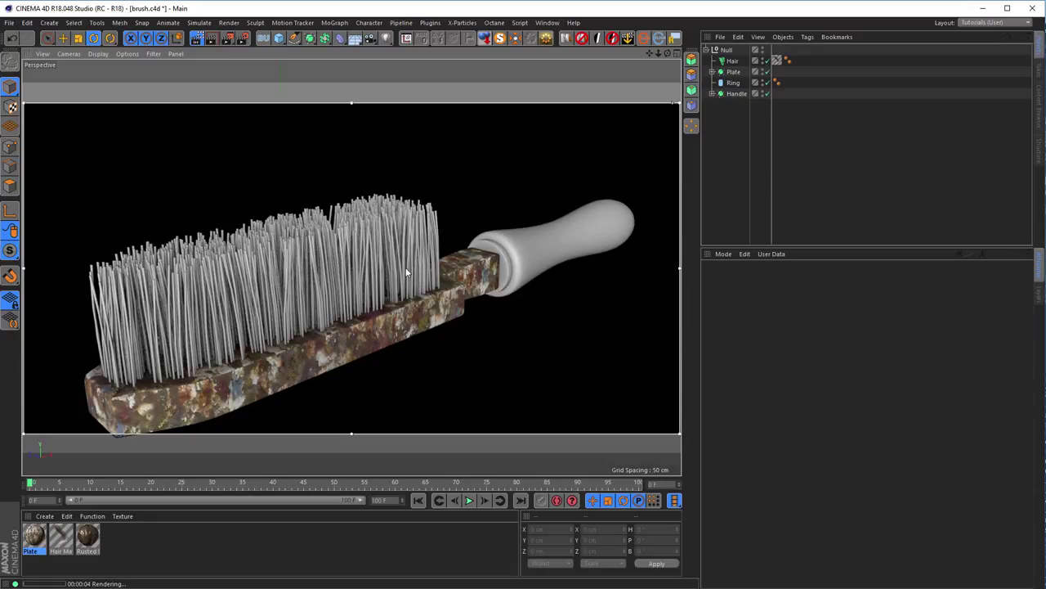
scroll(388, 255, "down", 2)
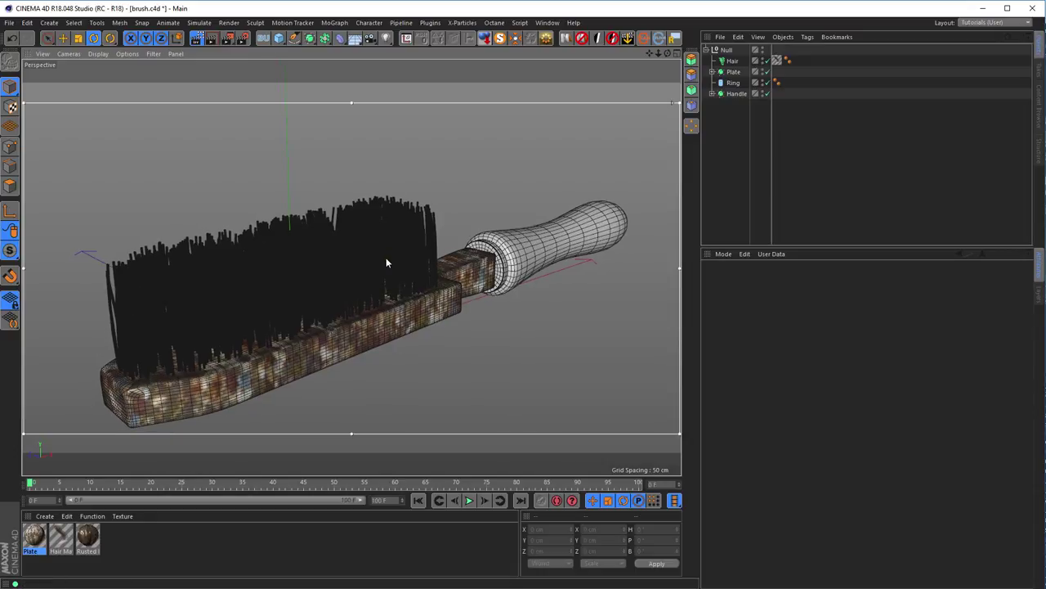
middle_click_drag(387, 259, 388, 242, "alt")
key("alt+r")
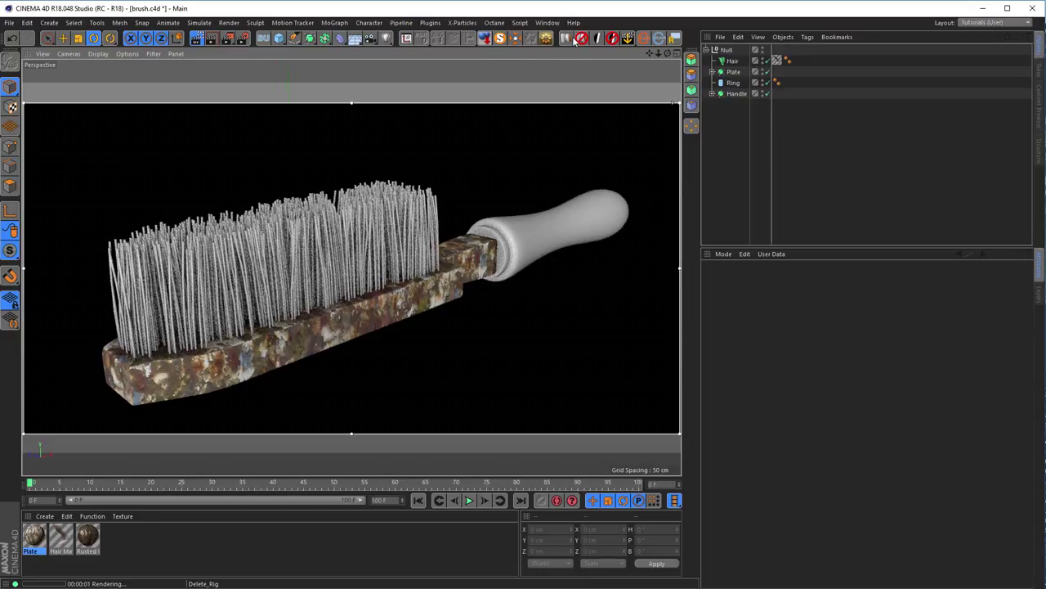
- Add the Nikomedias Scene Rig Pro to the scene and check the plate against the floor line in the front view
left_click(567, 39)
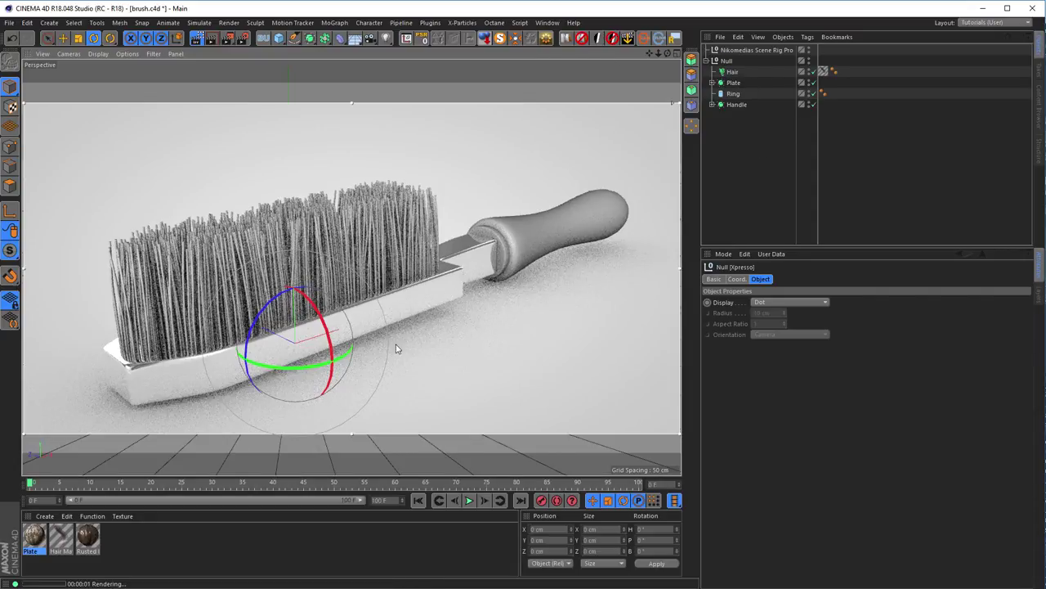
middle_click(406, 333)
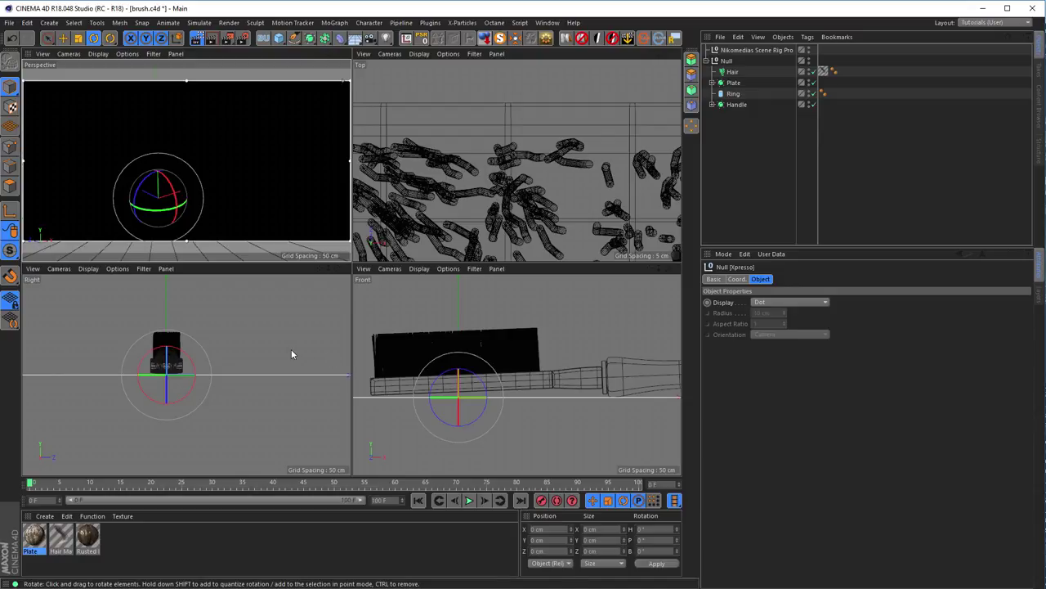
middle_click(411, 362)
scroll(75, 300, "up", 3)
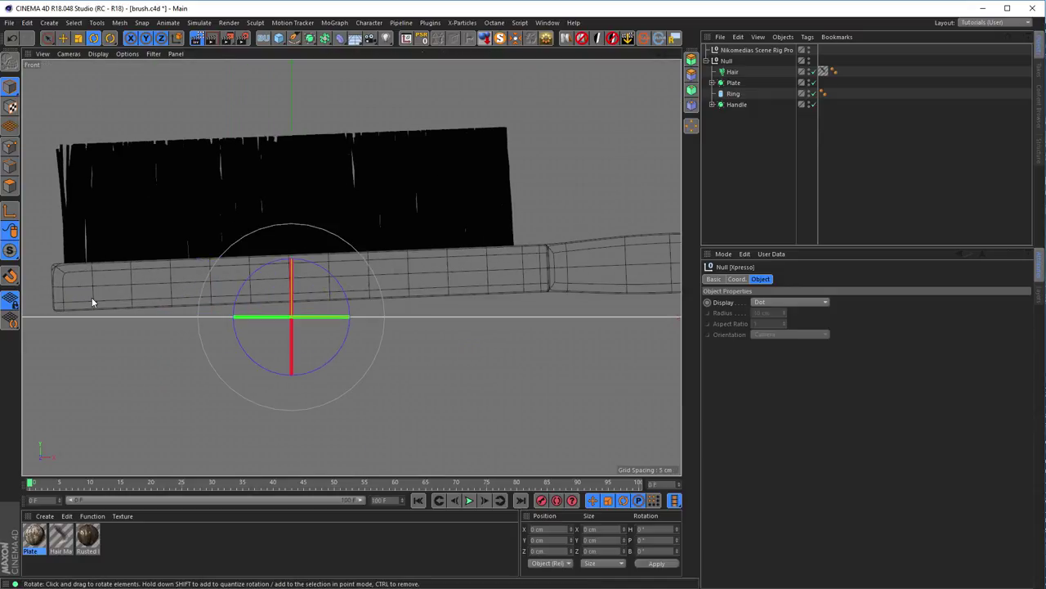
- Set the brush null's bank rotation to -2.763° so the plate's far end rests on the floor line
left_click(727, 62)
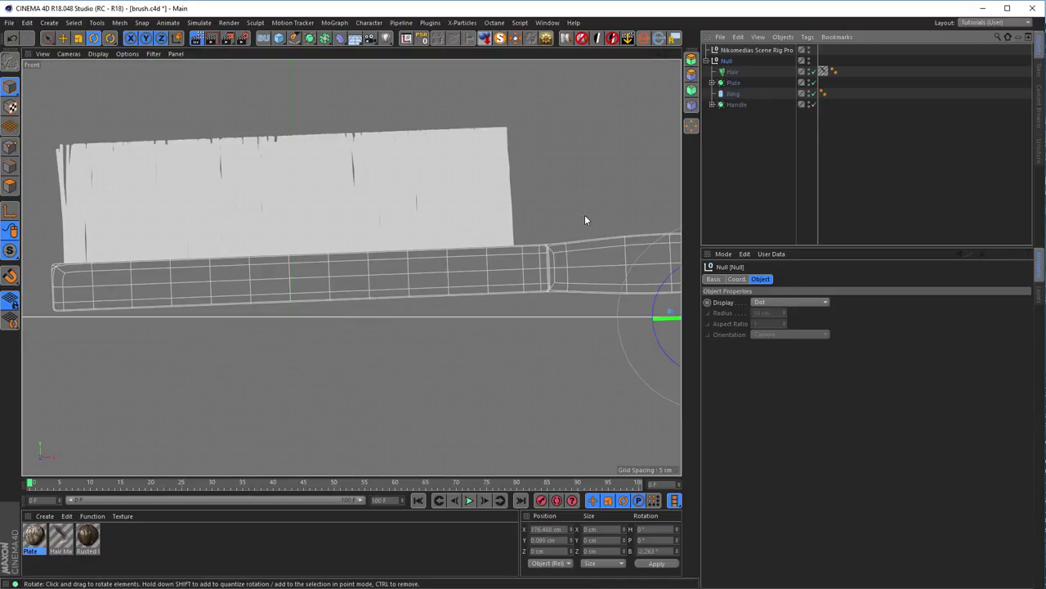
middle_click_drag(557, 267, 529, 242, "alt")
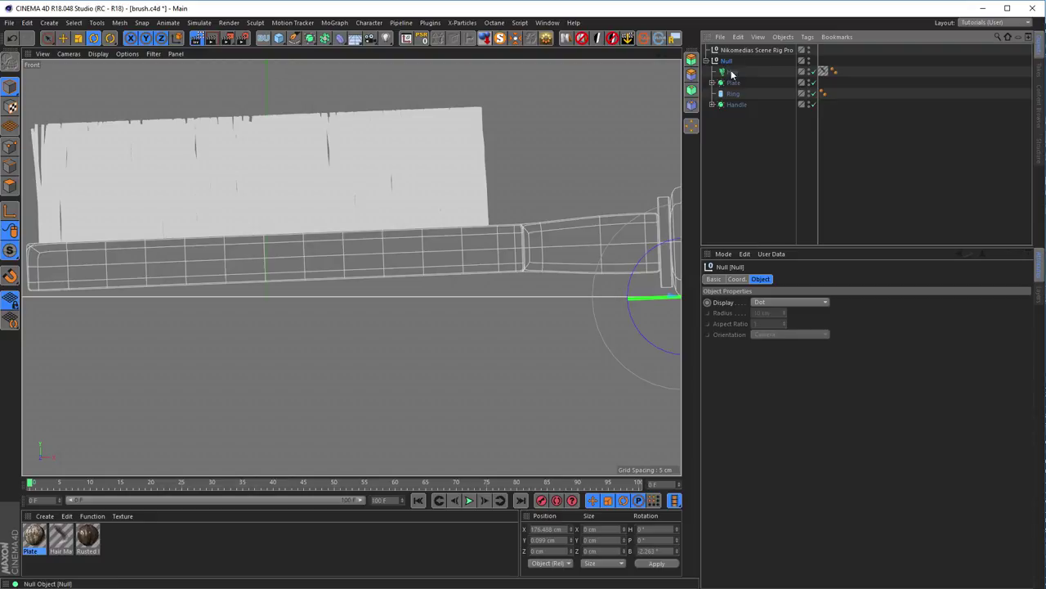
left_click(738, 280)
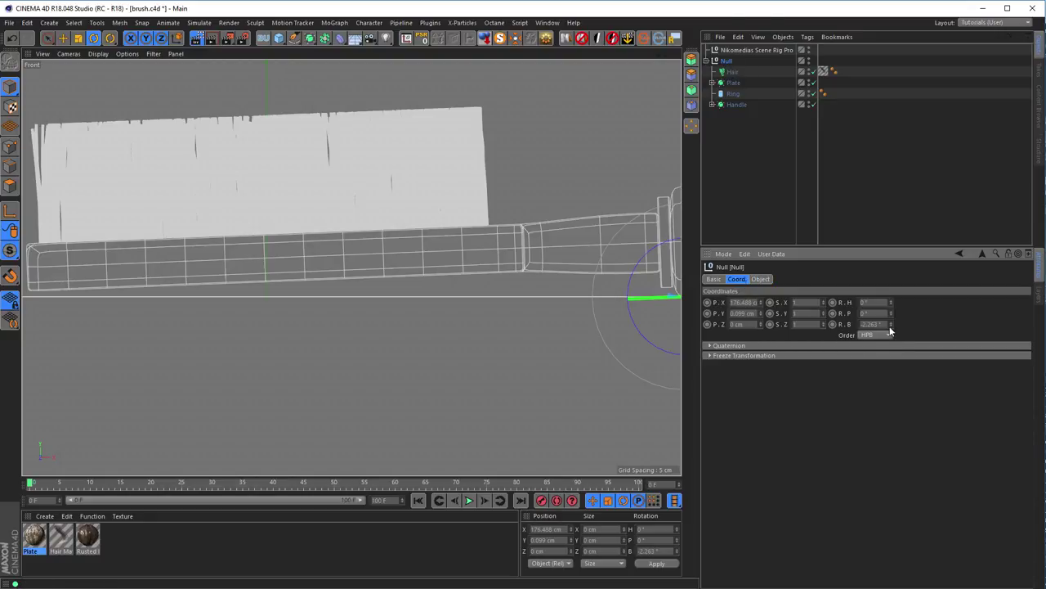
scroll(287, 285, "up", 6)
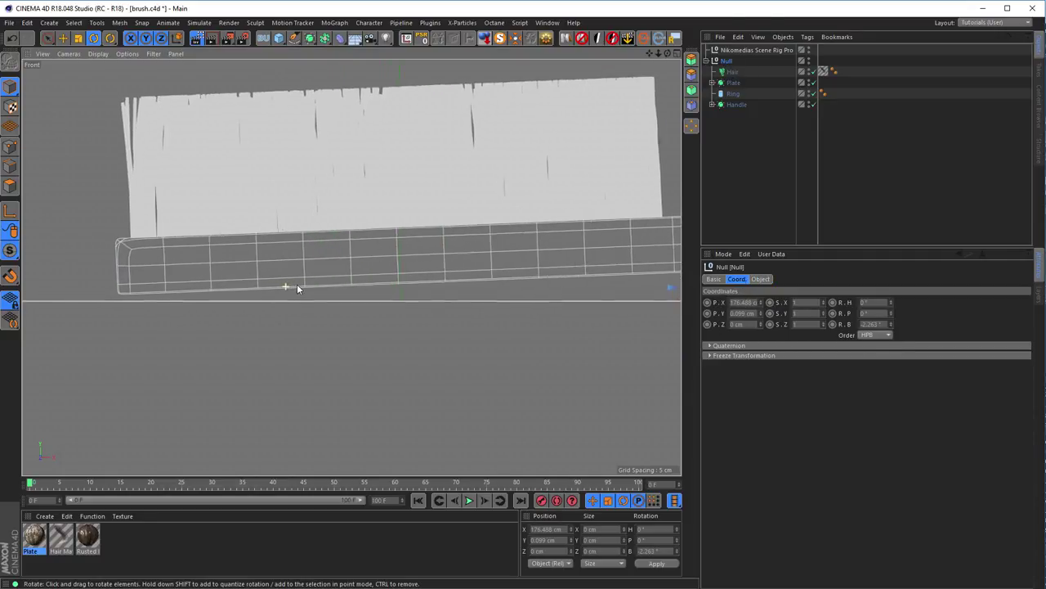
left_click_drag(892, 328, 891, 328)
left_click(891, 326)
left_click(891, 325)
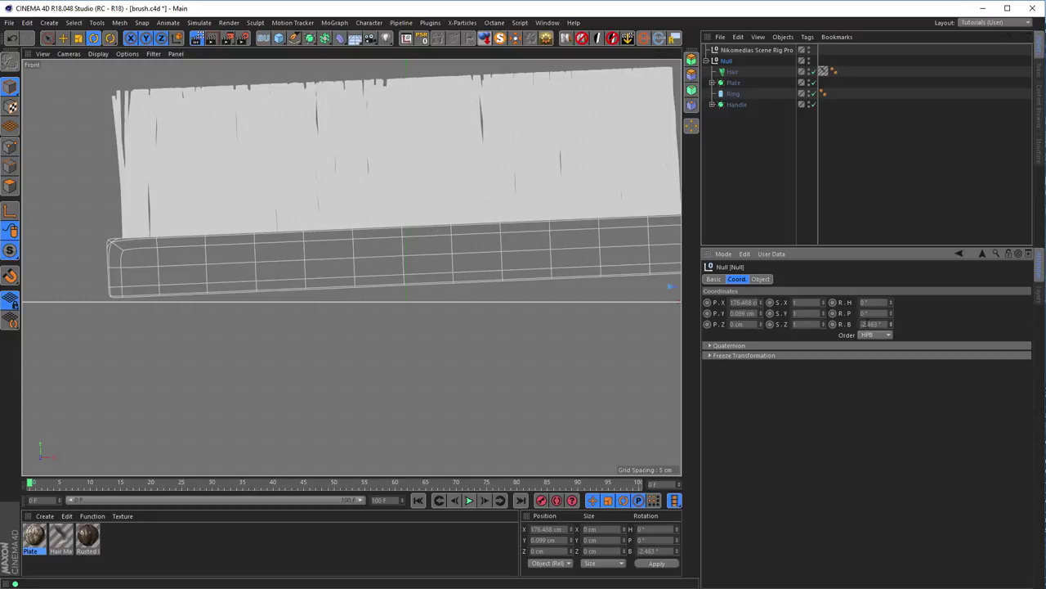
left_click(891, 328)
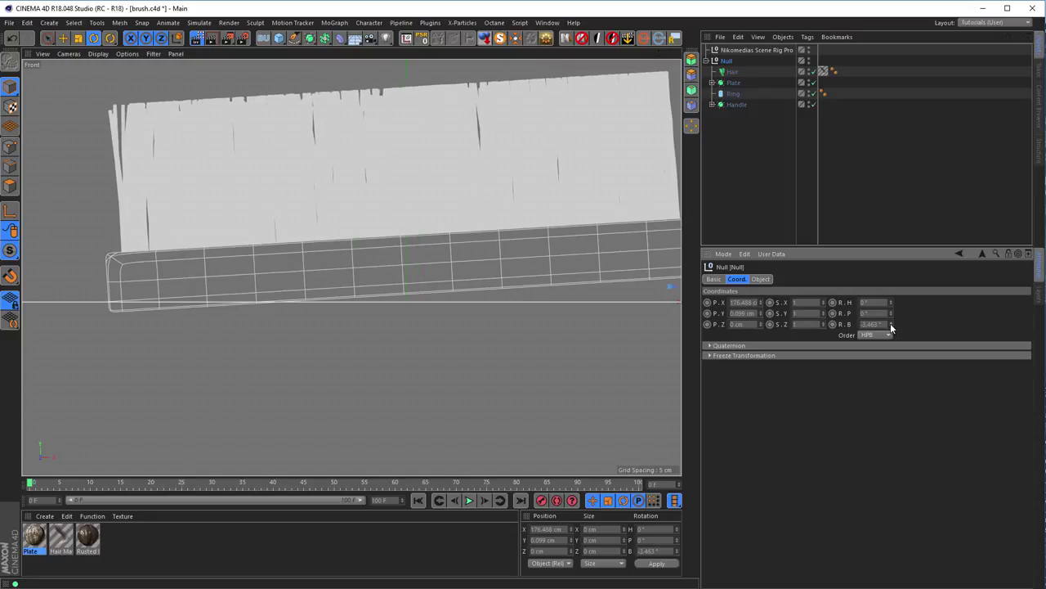
left_click(891, 325)
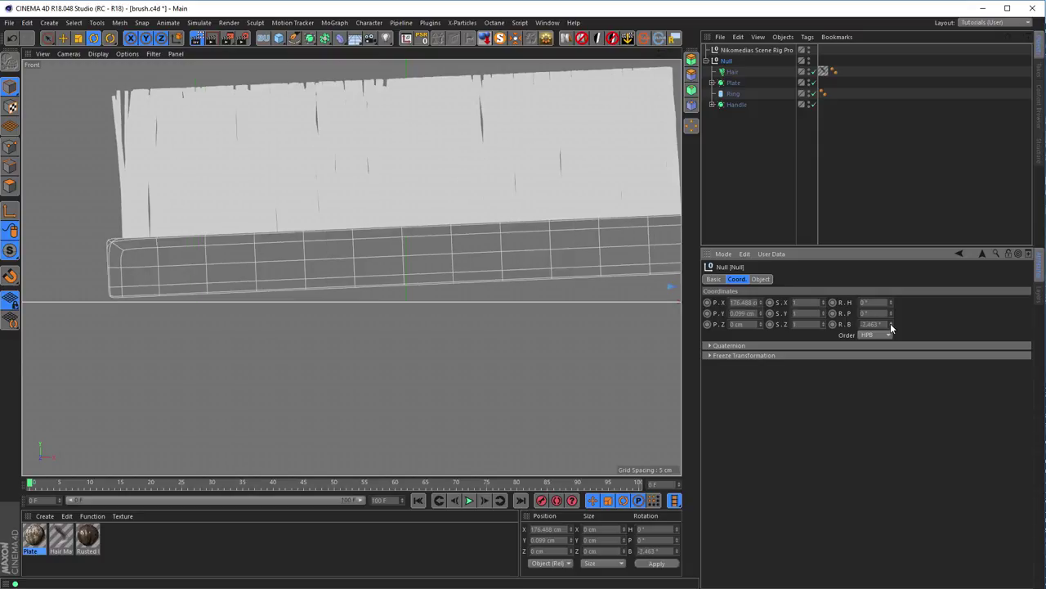
left_click(891, 328)
left_click(891, 328)
left_click(892, 327)
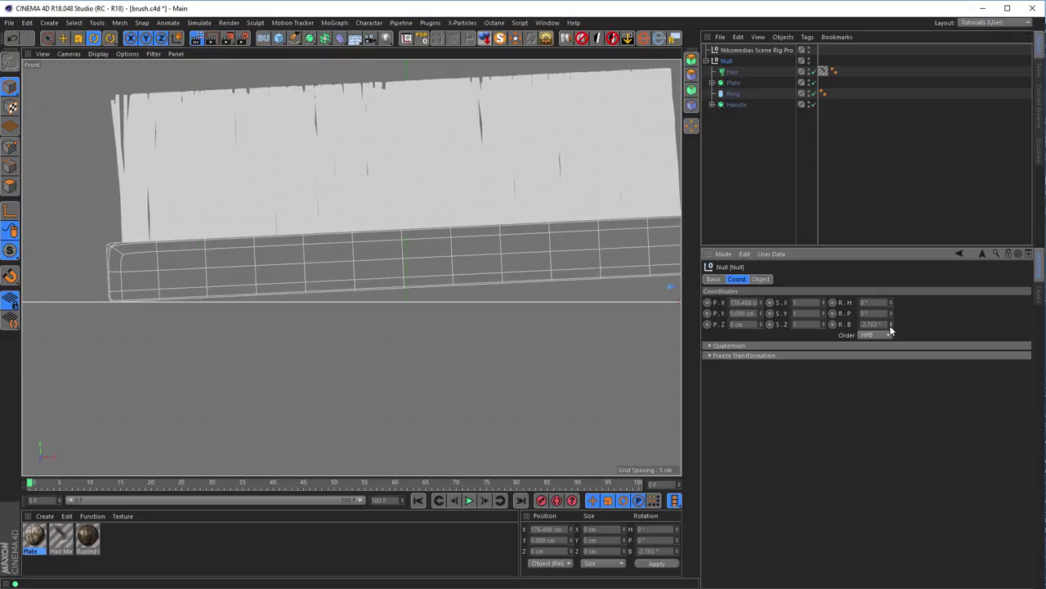
- Preview the brush in the perspective view and open the Plate material's reflectance settings for Layer 1
scroll(352, 297, "down", 5)
middle_click(337, 297)
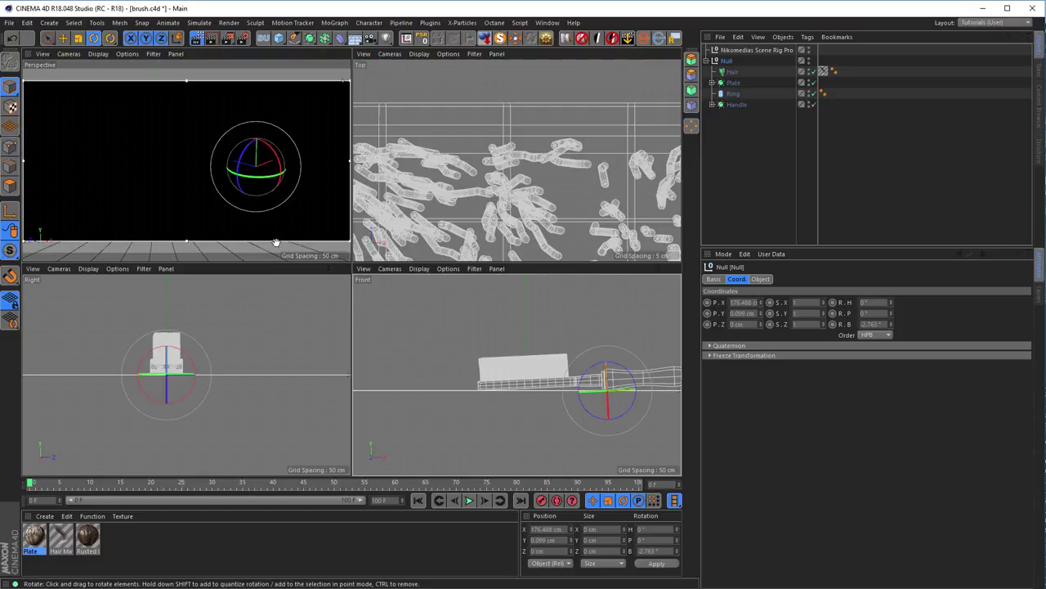
middle_click(264, 223)
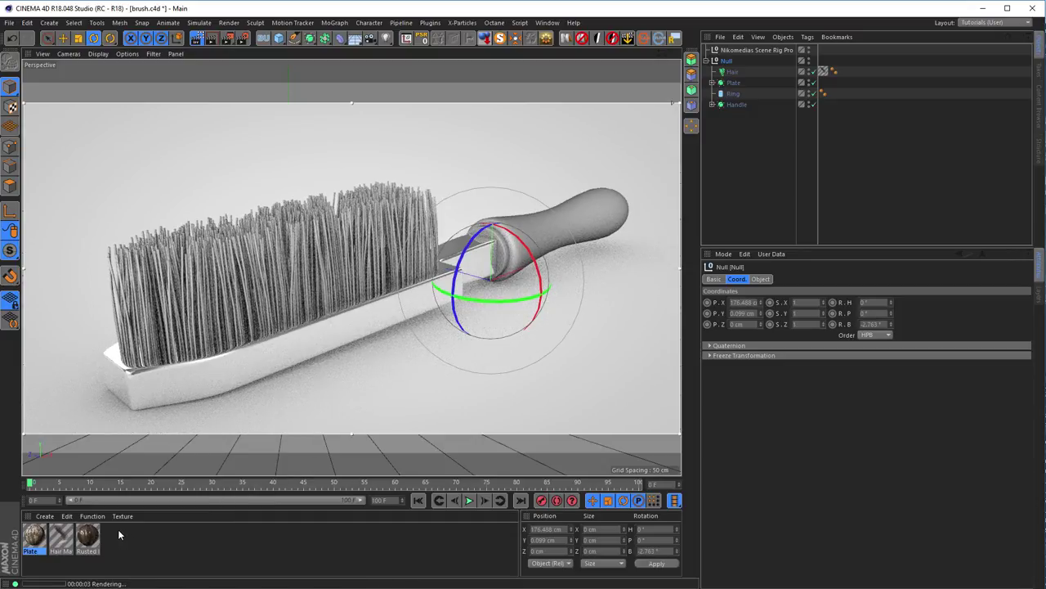
double_click(33, 536)
left_click_drag(139, 80, 798, 141)
left_click_drag(808, 160, 803, 168)
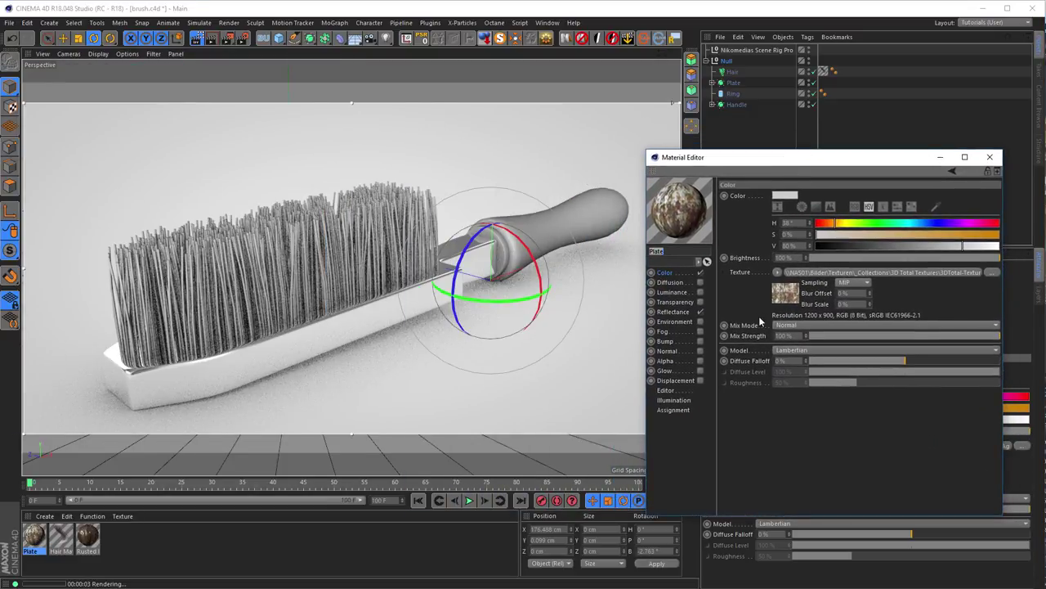
left_click(679, 313)
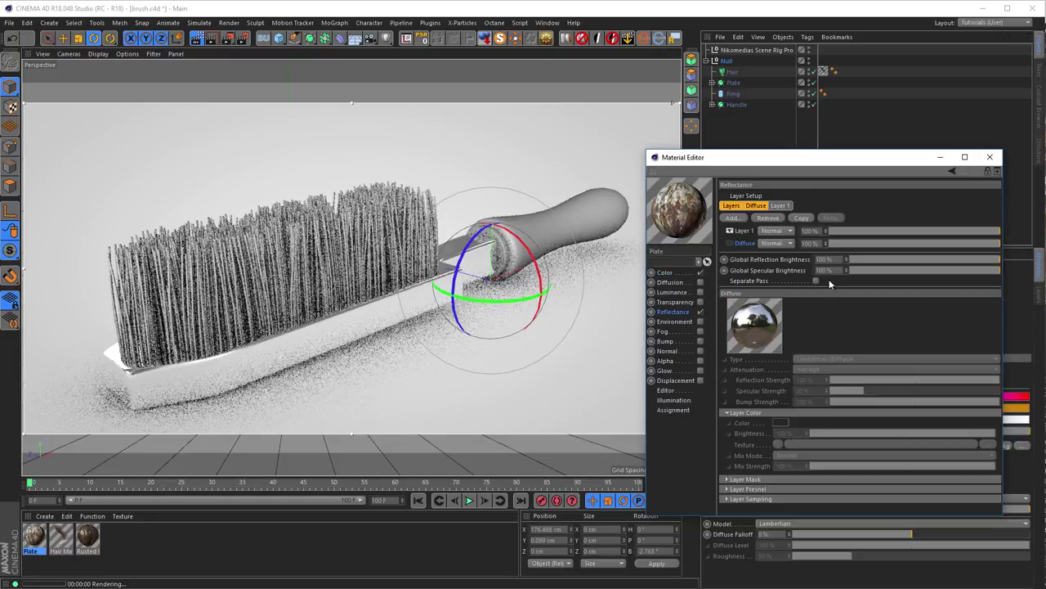
left_click_drag(810, 155, 811, 96)
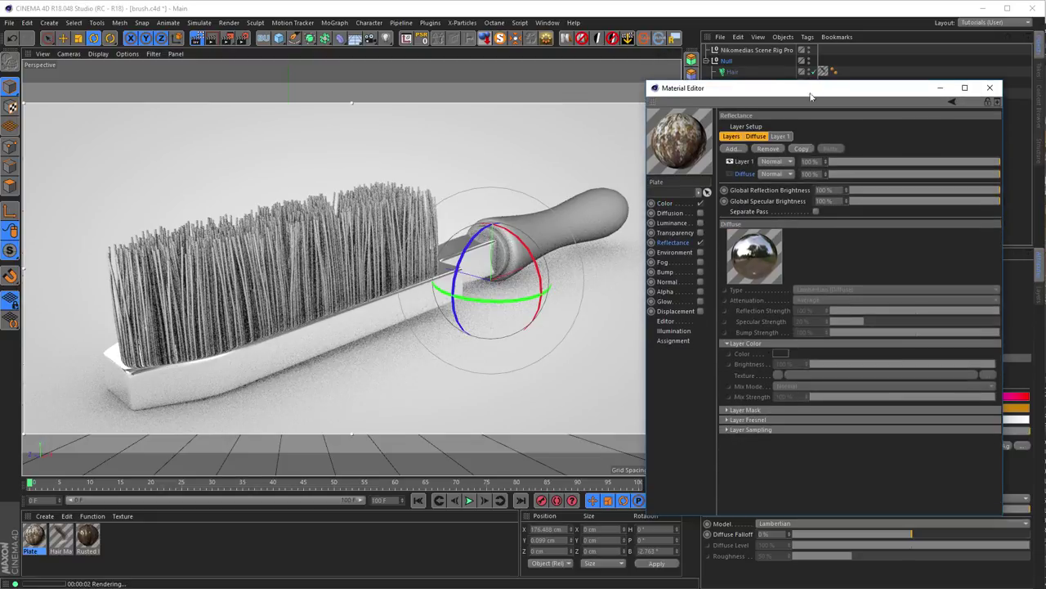
left_click(773, 419)
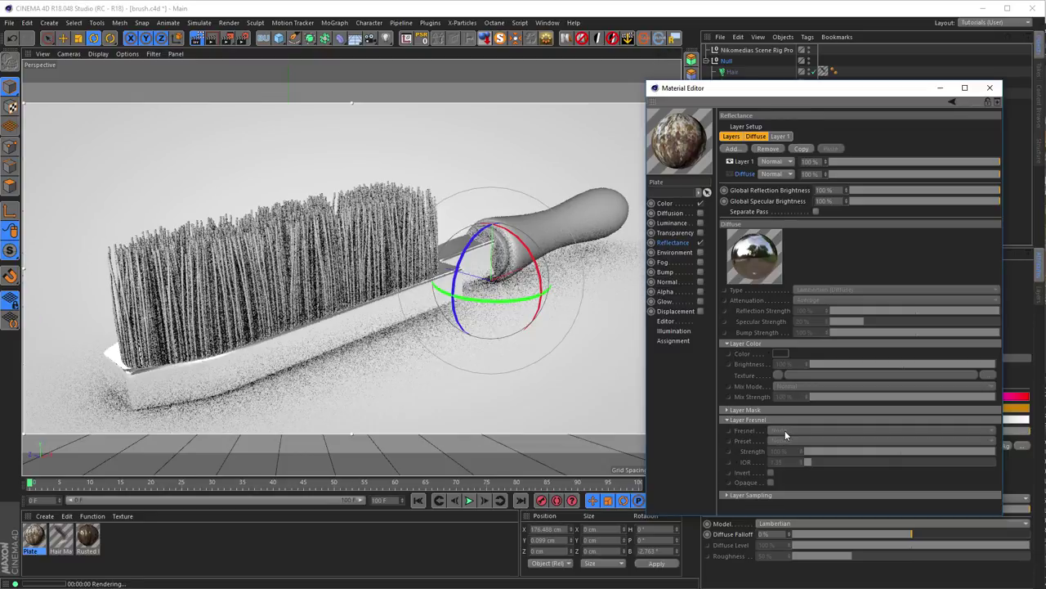
left_click(744, 161)
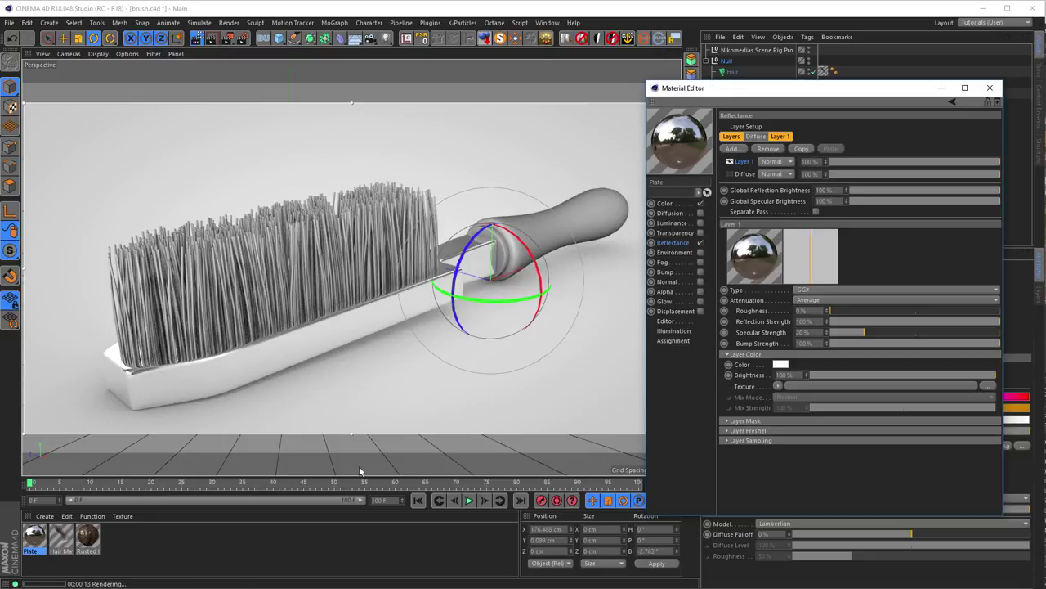
double_click(288, 539)
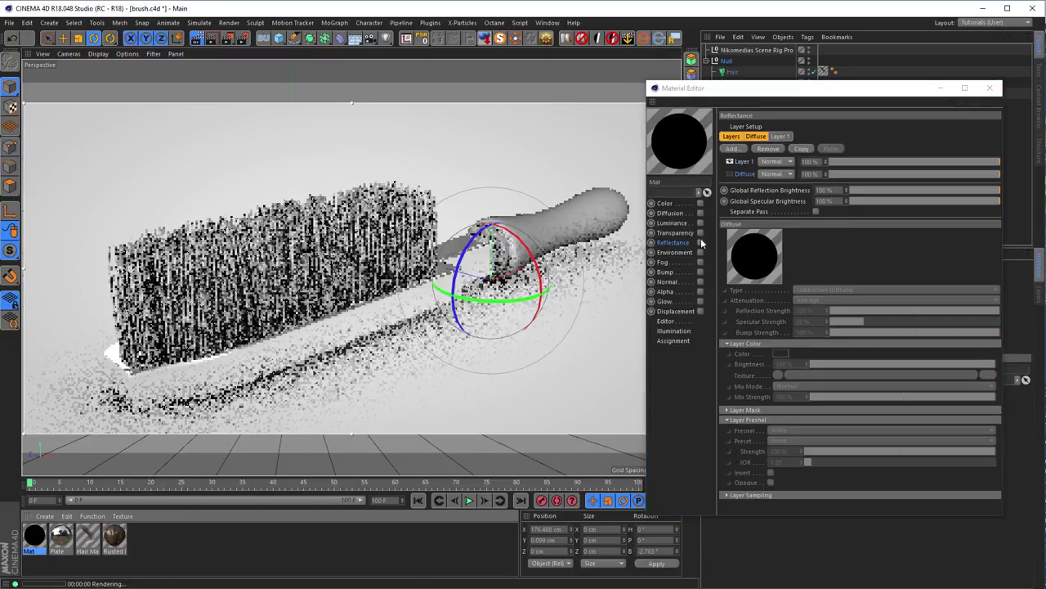
left_click(677, 244)
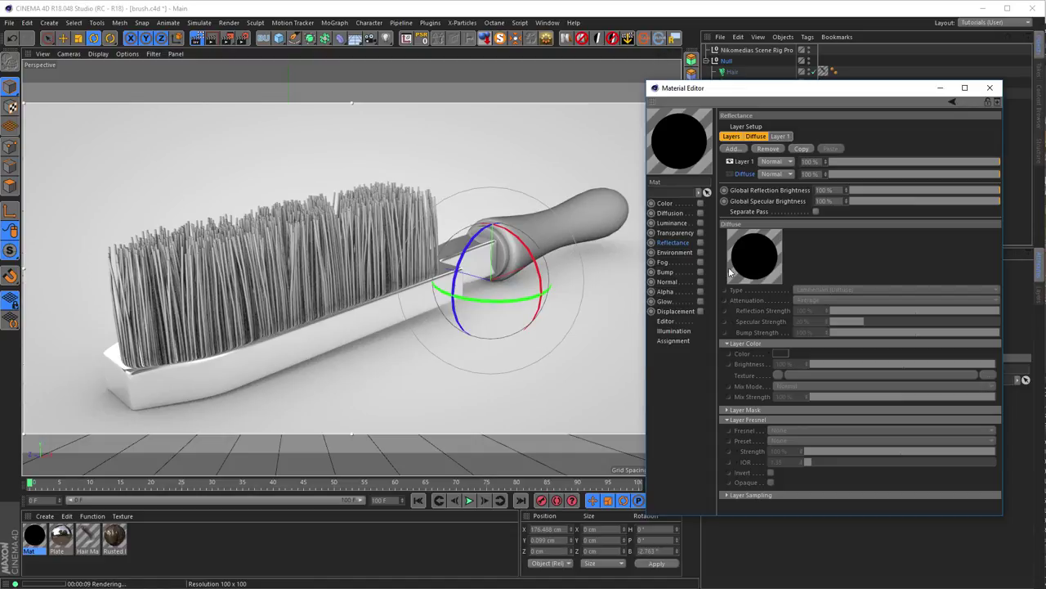
key("Delete")
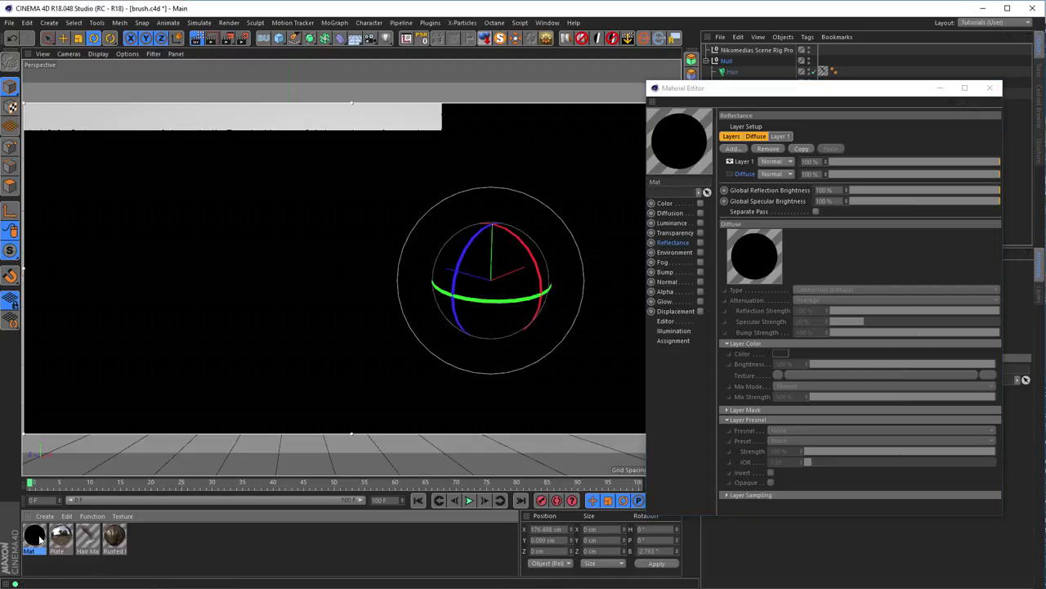
left_click(37, 538)
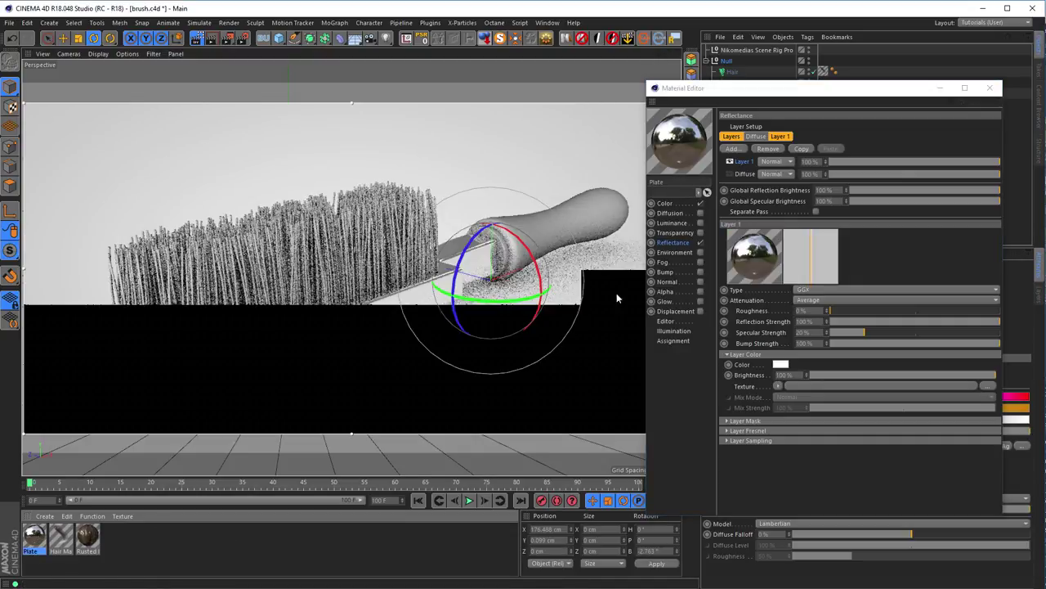
- Give the Plate material's Layer 1 a Dielectric Fresnel with the Oil (Vegetable) preset, 31% roughness, 21% reflection strength and 0% specular strength
left_click(685, 243)
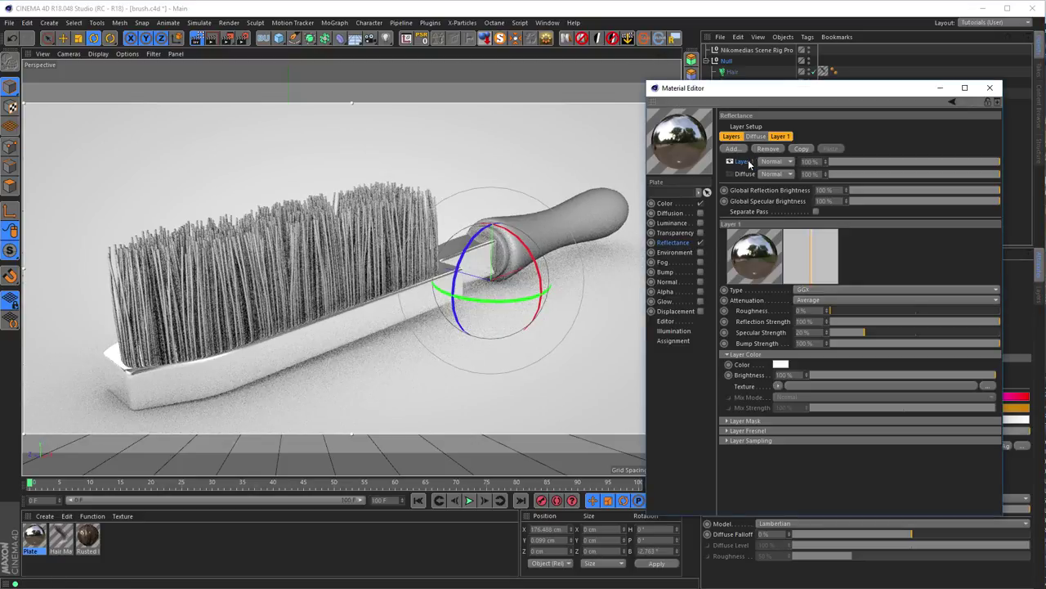
left_click(744, 166)
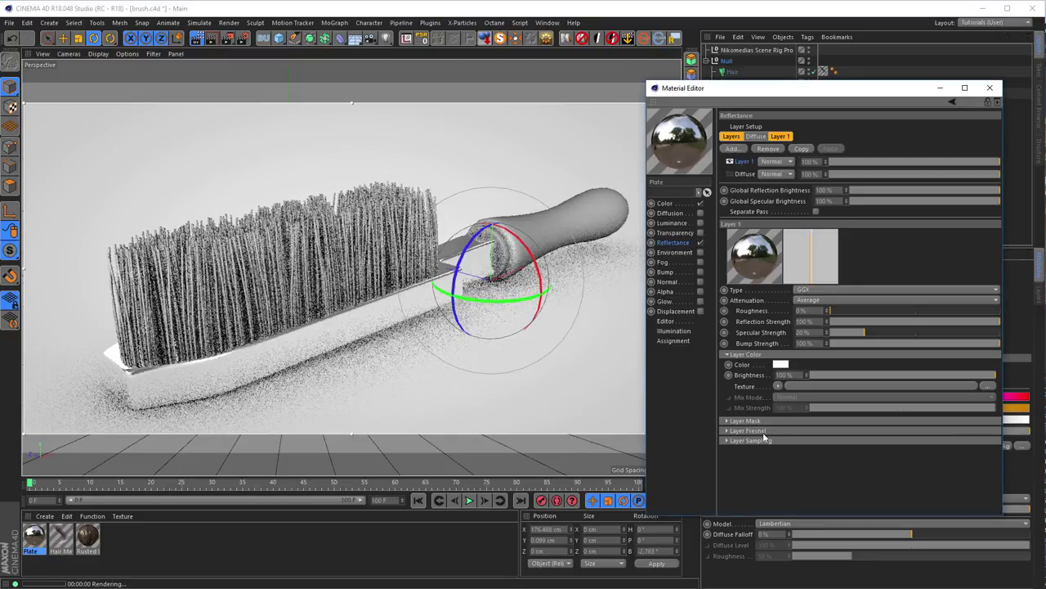
left_click(756, 431)
left_click(783, 442)
left_click(789, 462)
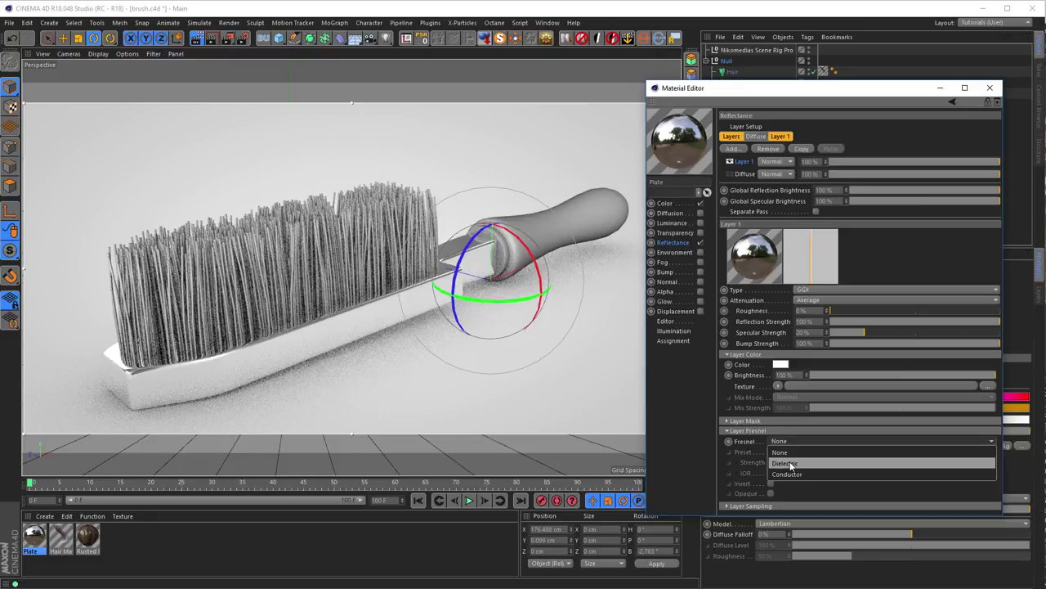
left_click(790, 452)
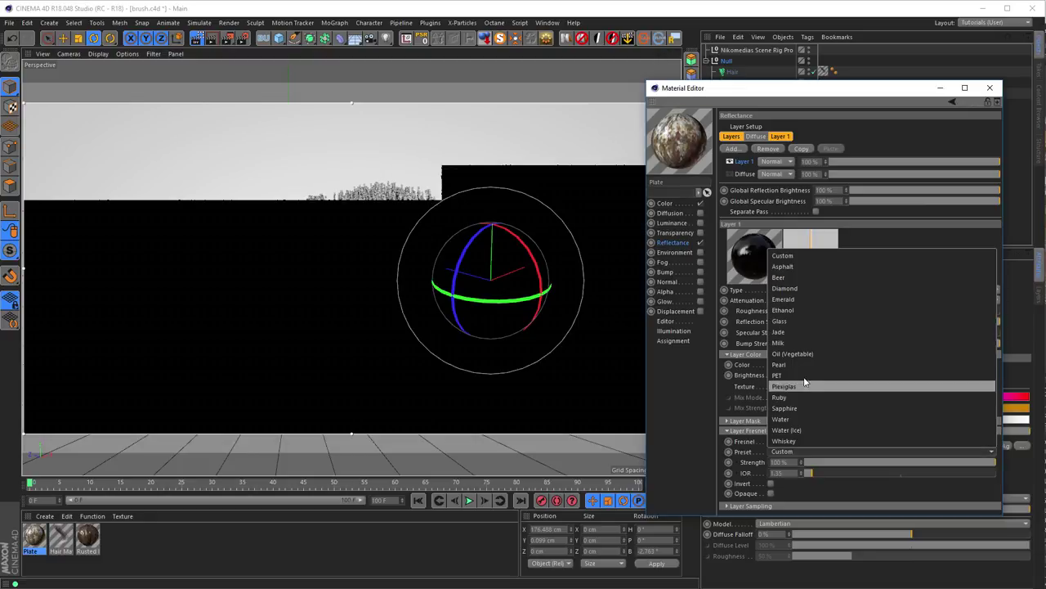
left_click(813, 352)
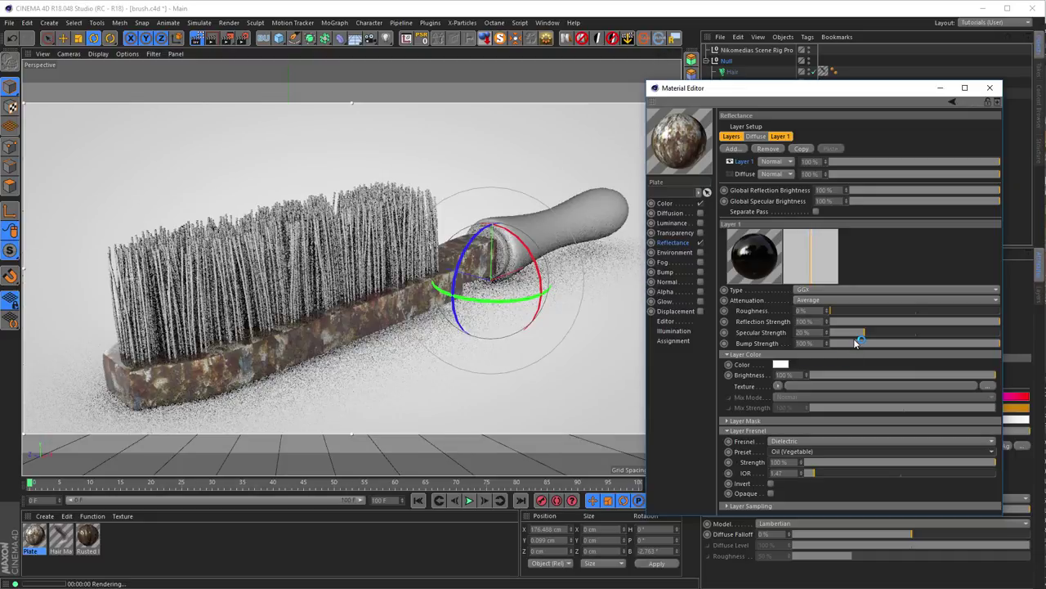
mouse_move(863, 334)
left_mouse_down()
mouse_move(808, 334)
mouse_move(882, 307)
left_mouse_up()
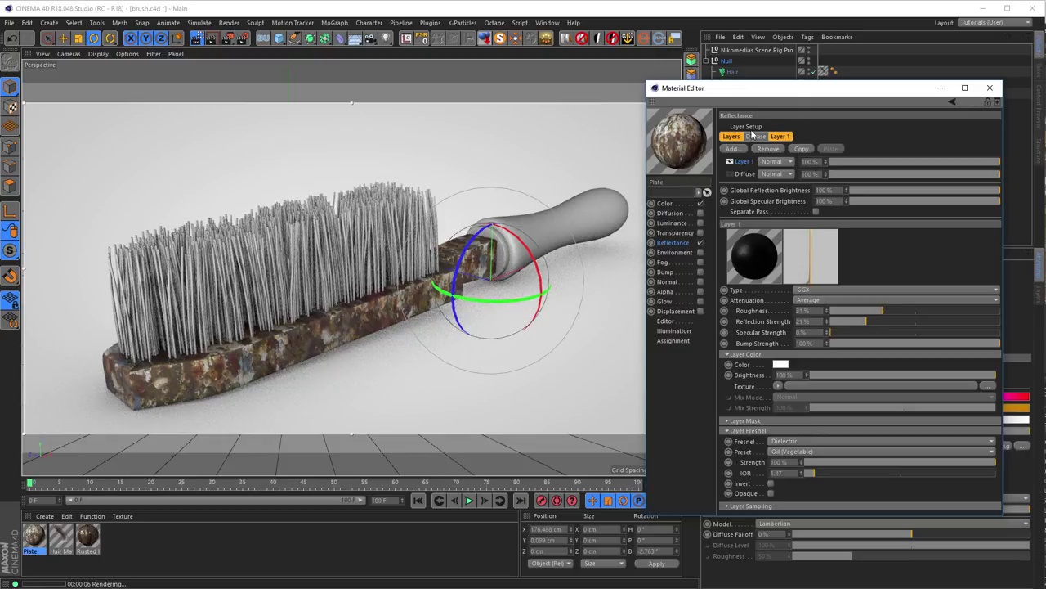
- Enable Seamless on the texture tag of Cube.1 inside the Plate object
left_click_drag(803, 94, 453, 419)
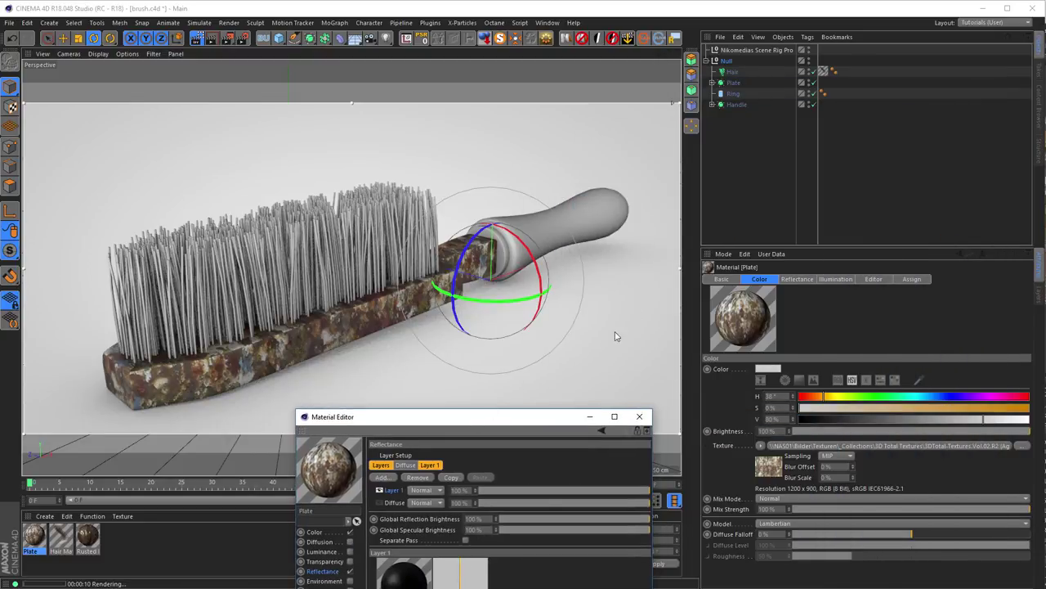
left_click(712, 82)
key("ctrl+r")
left_click(856, 93)
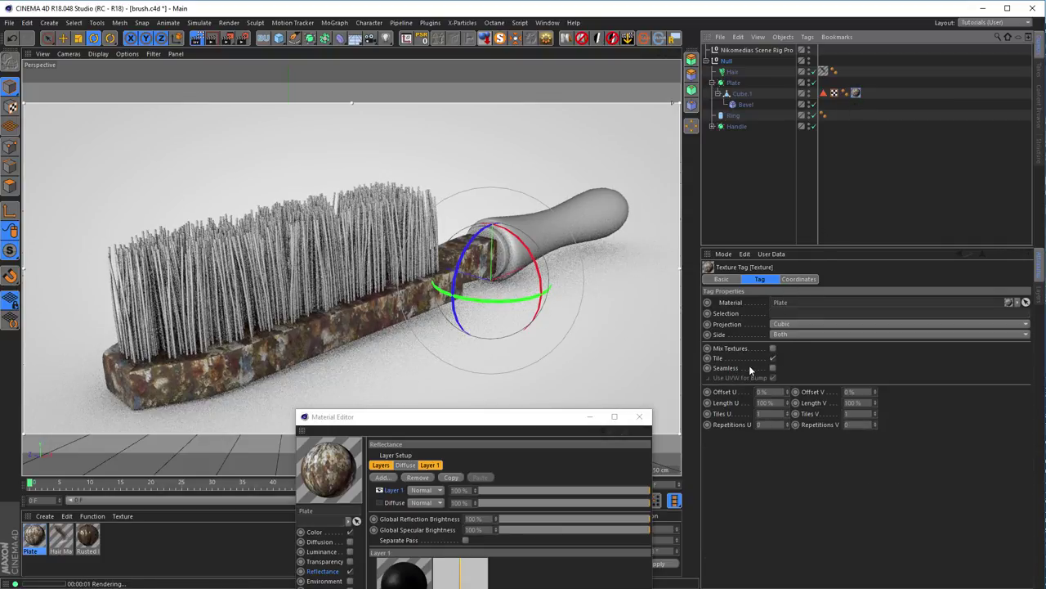
left_click(774, 368)
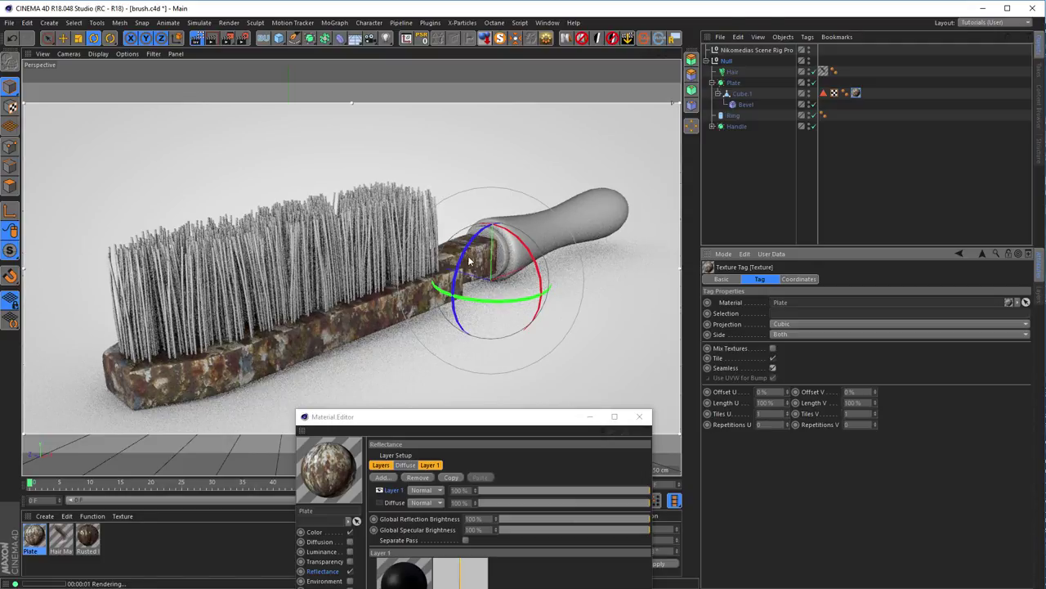
- Examine the plate's textured, bevelled edges up close and from its far end in the render preview
scroll(216, 365, "up", 5)
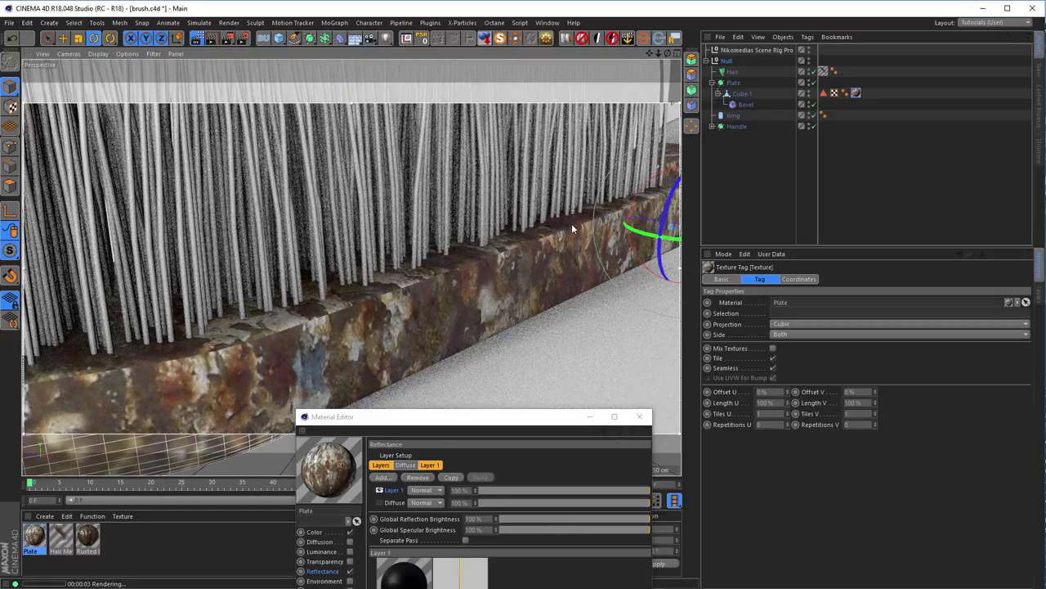
left_click(814, 106)
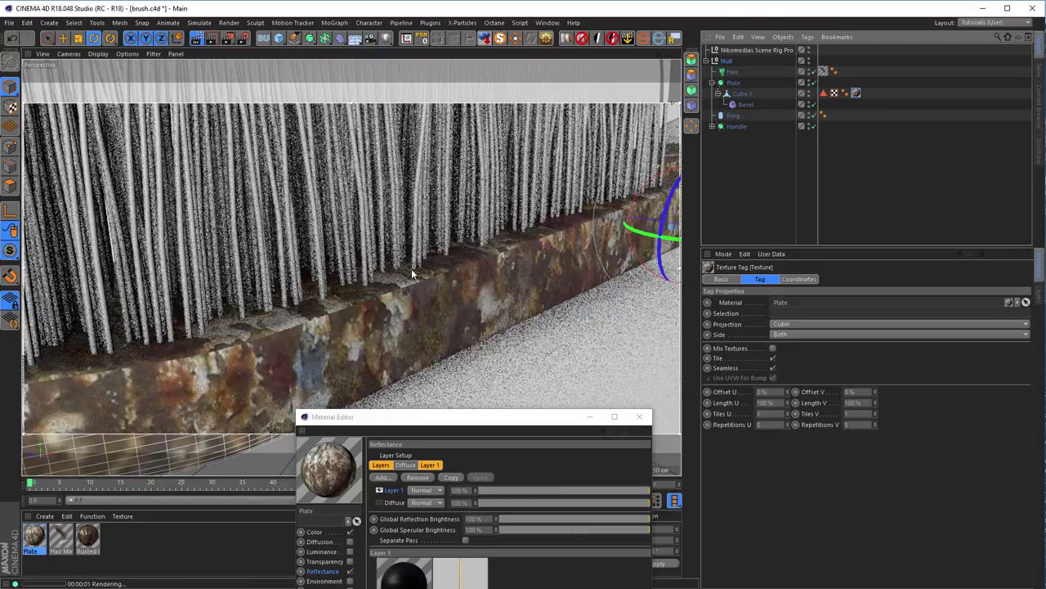
right_click_drag(414, 273, 357, 302, "alt")
mouse_move(357, 301)
left_mouse_down("alt")
mouse_move(285, 323)
mouse_move(352, 327)
left_mouse_up("alt")
left_click_drag(414, 303, 345, 254, "alt")
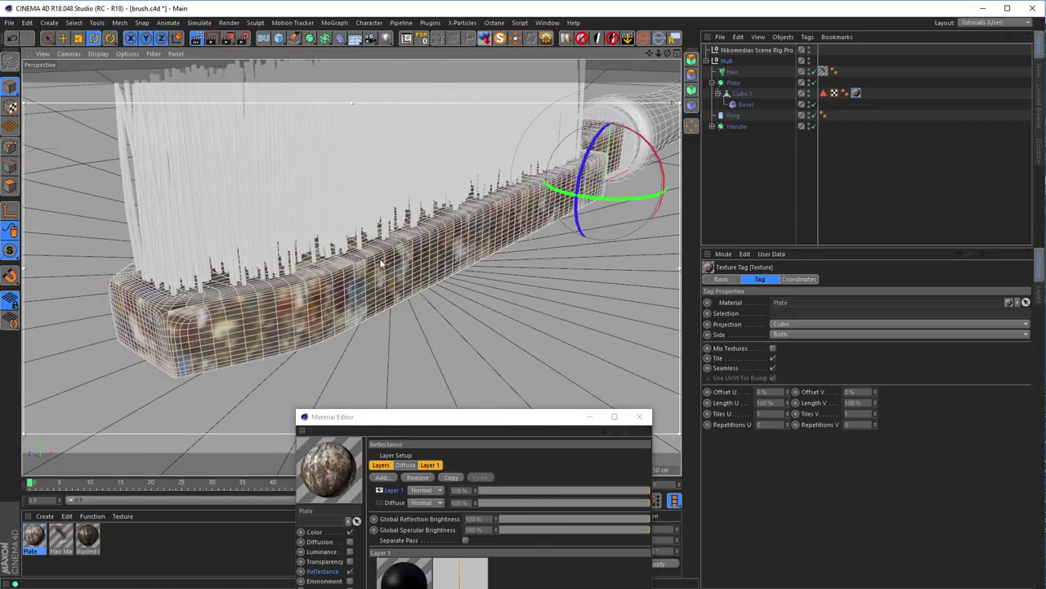
left_click_drag(482, 428, 722, 373)
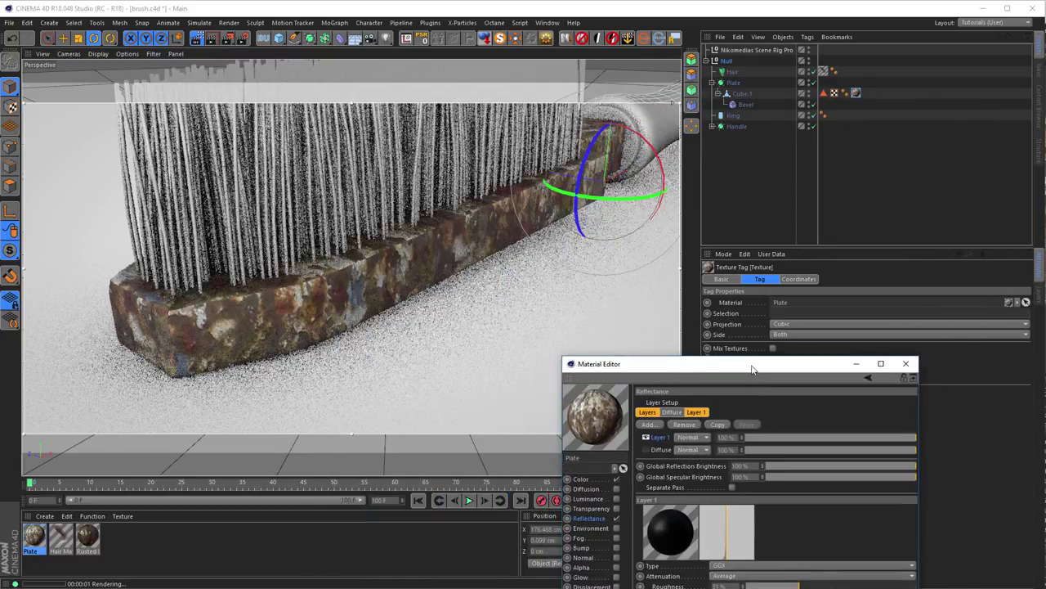
- Fit the Plate material's texture projection on Cube.1 to the object in Texture mode, with sub-objects included
left_click(742, 95)
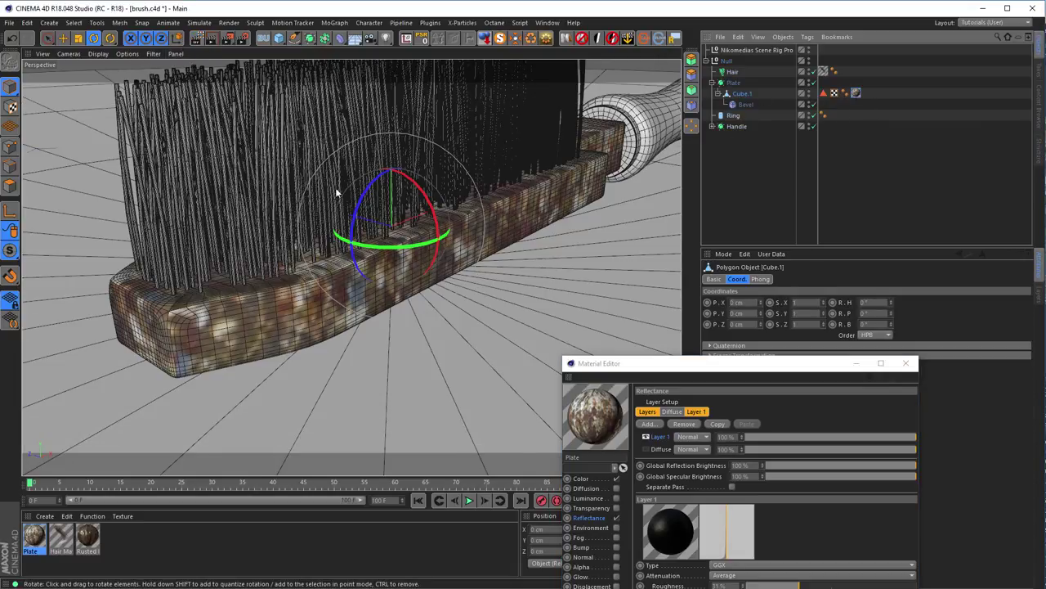
middle_click_drag(370, 200, 334, 256, "alt")
right_click_drag(333, 256, 283, 296, "alt")
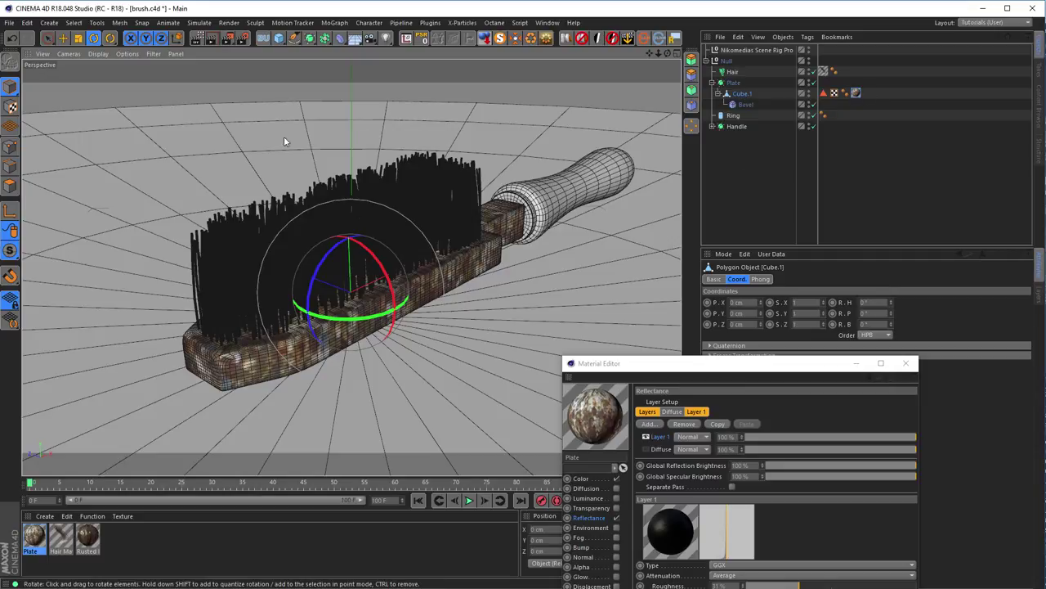
left_click(11, 108)
scroll(296, 264, "down", 3)
mouse_move(296, 264)
left_mouse_down("alt")
mouse_move(390, 297)
mouse_move(315, 258)
mouse_move(256, 275)
left_mouse_up("alt")
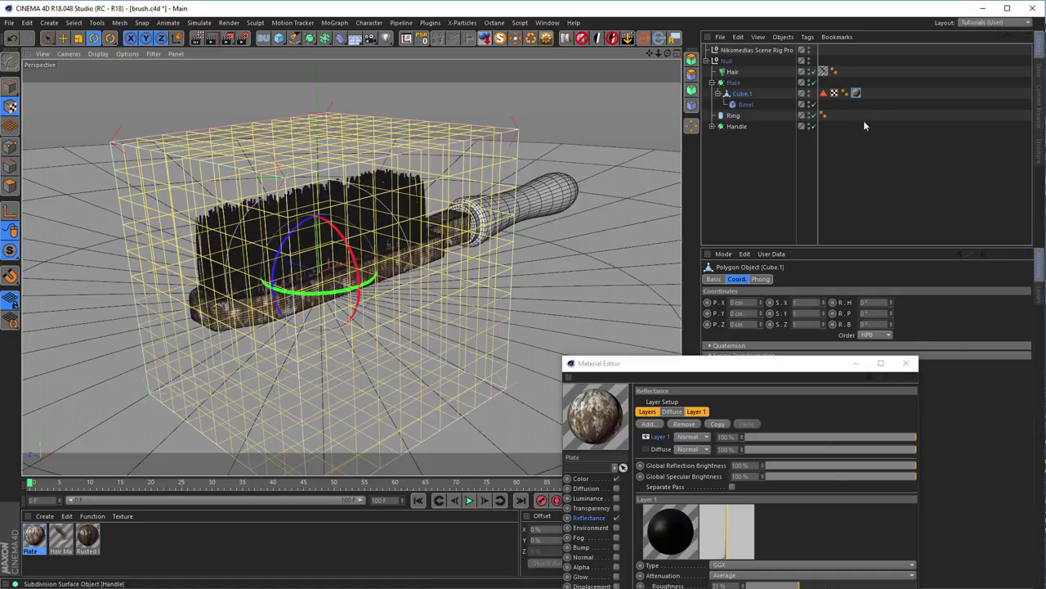
right_click(856, 94)
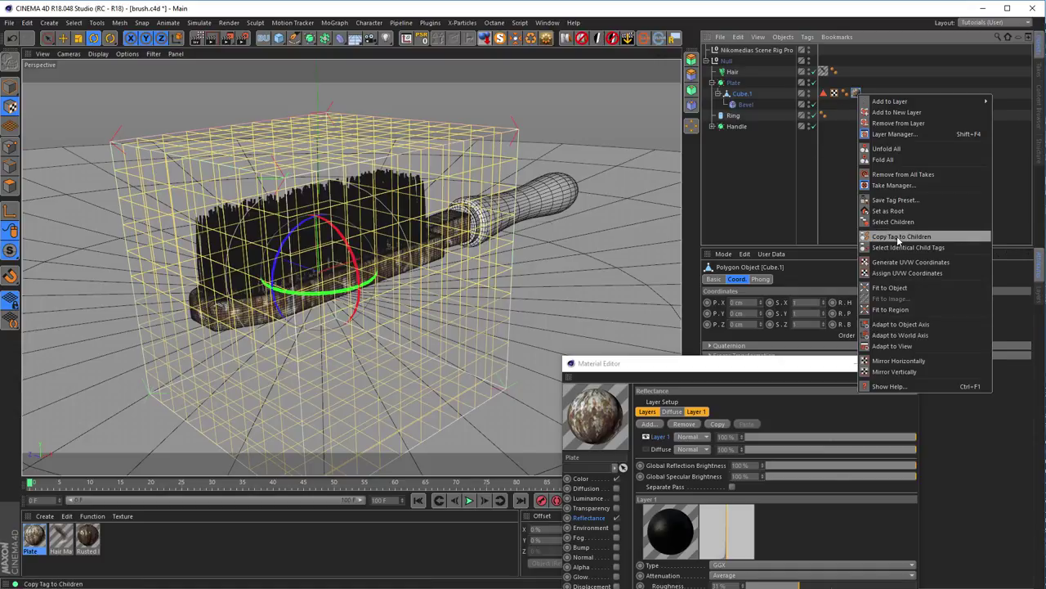
left_click(893, 287)
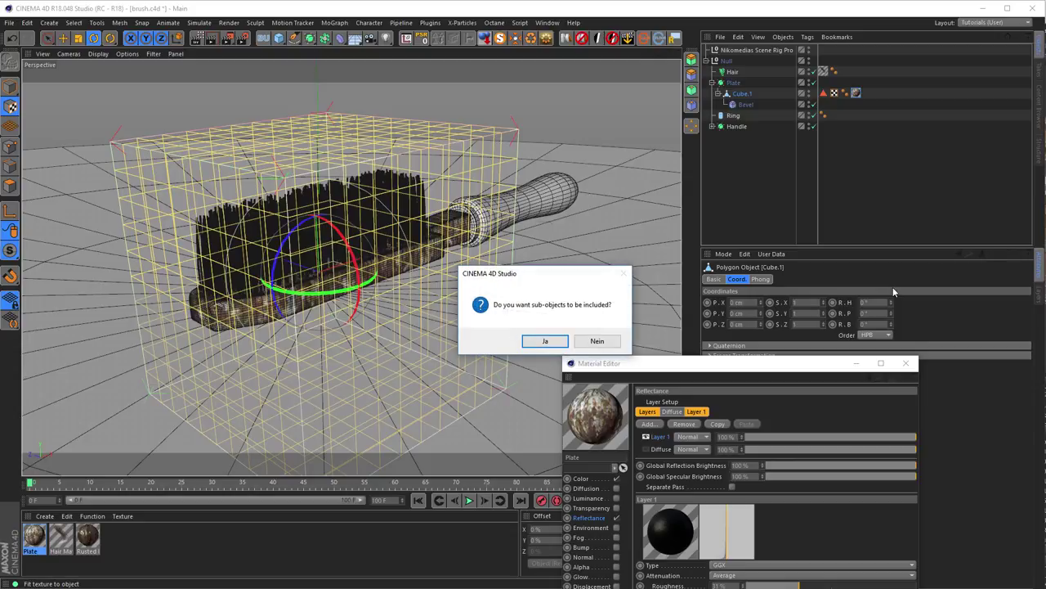
left_click(527, 341)
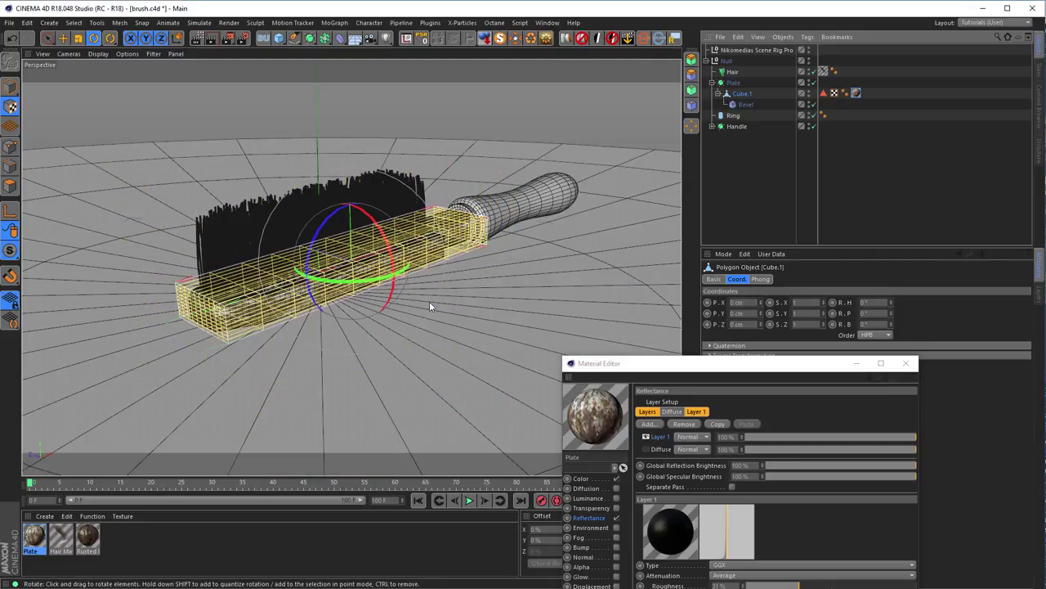
- Stretch the plate's texture projection vertically to a Y scale of about 43 cm, with axis editing enabled
left_click_drag(325, 287, 544, 259, "alt")
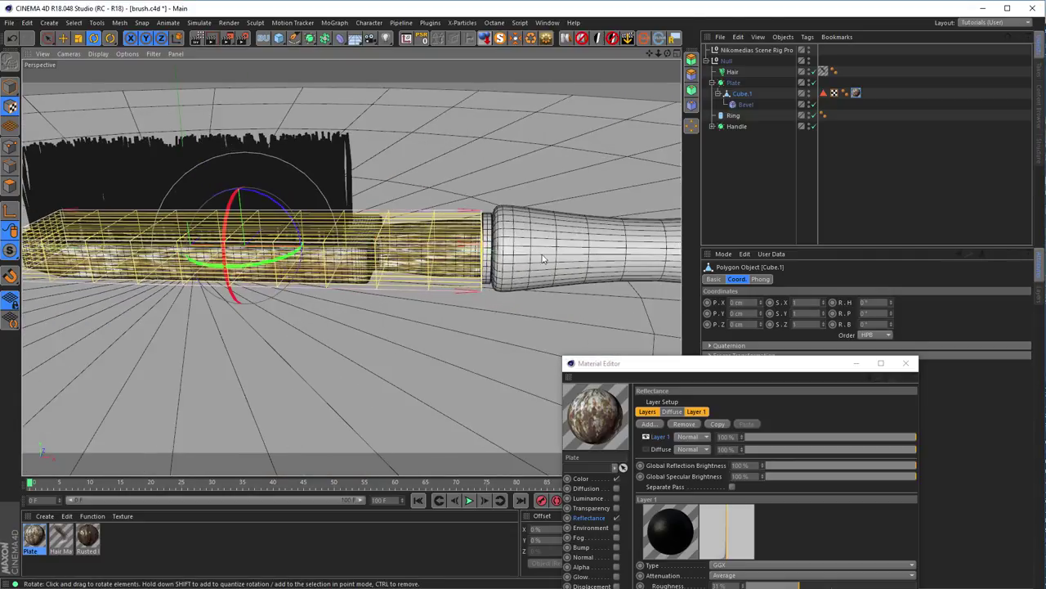
mouse_move(215, 263)
left_mouse_down("alt")
mouse_move(269, 254)
mouse_move(244, 227)
mouse_move(324, 219)
left_mouse_up("alt")
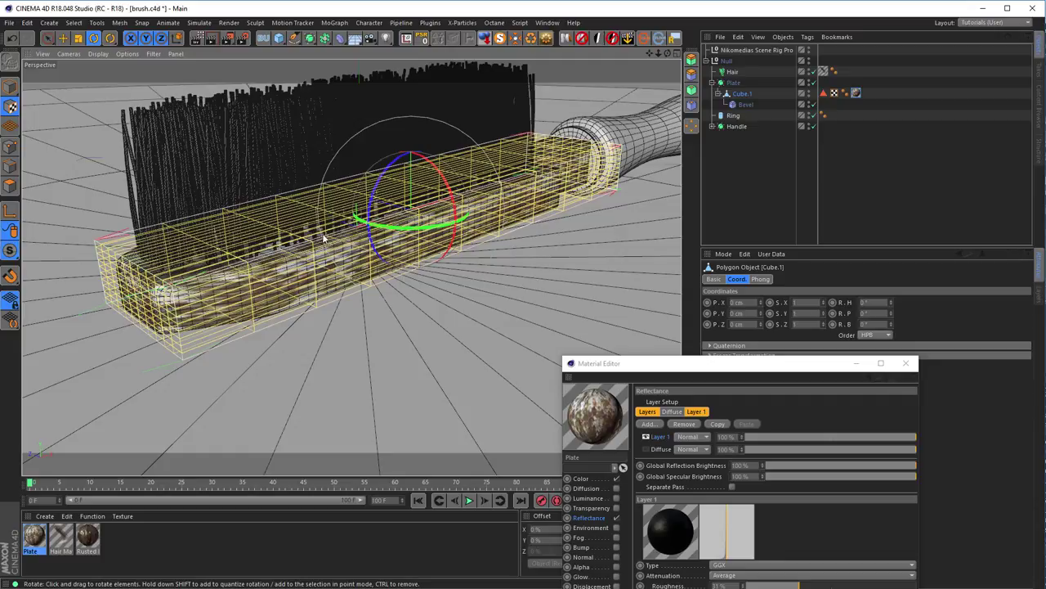
left_click(11, 211)
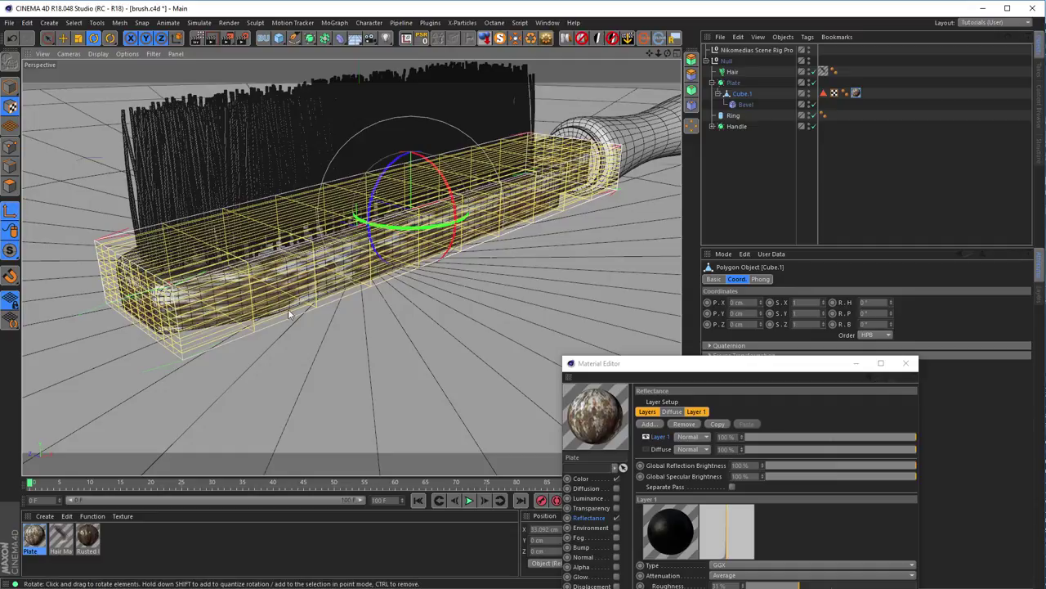
key("t")
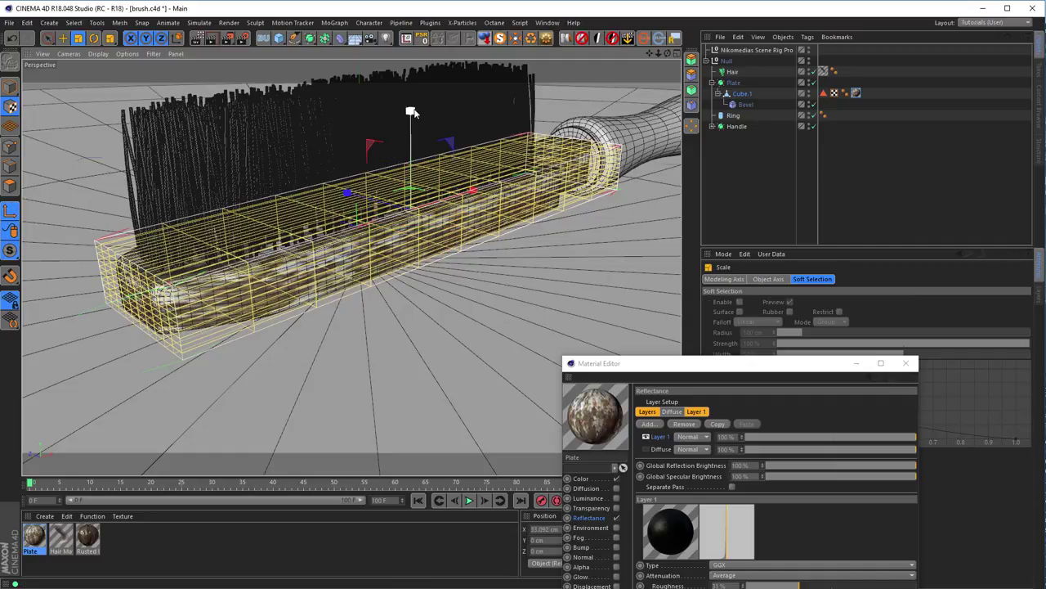
mouse_move(412, 112)
left_mouse_down()
mouse_move(412, 77)
mouse_move(413, 93)
left_mouse_up()
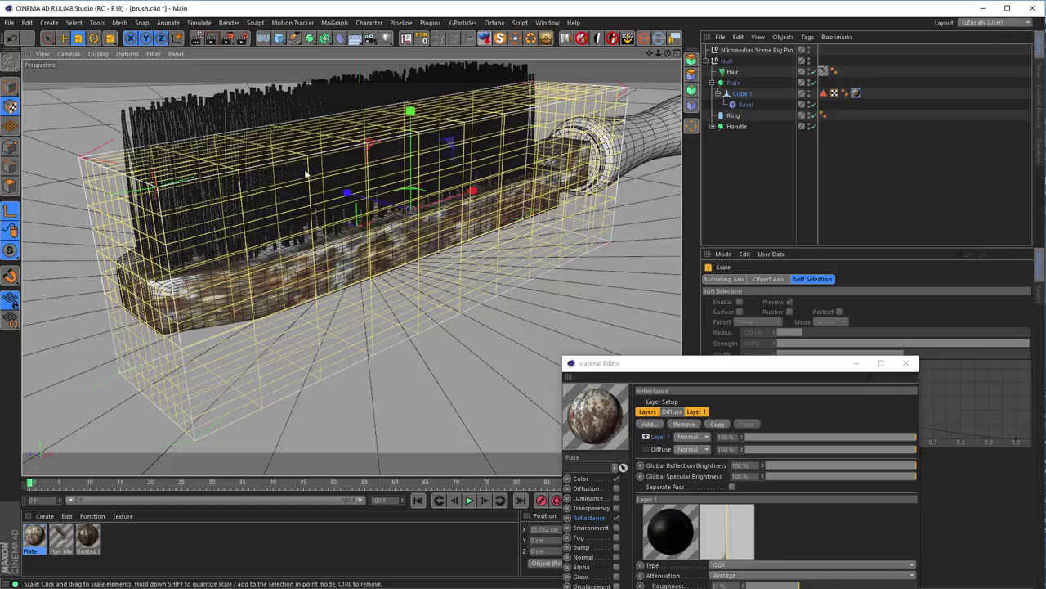
- Examine the rescaled texture along the plate in the render preview, then end the preview and return to Model mode with axis editing off
left_click(198, 41)
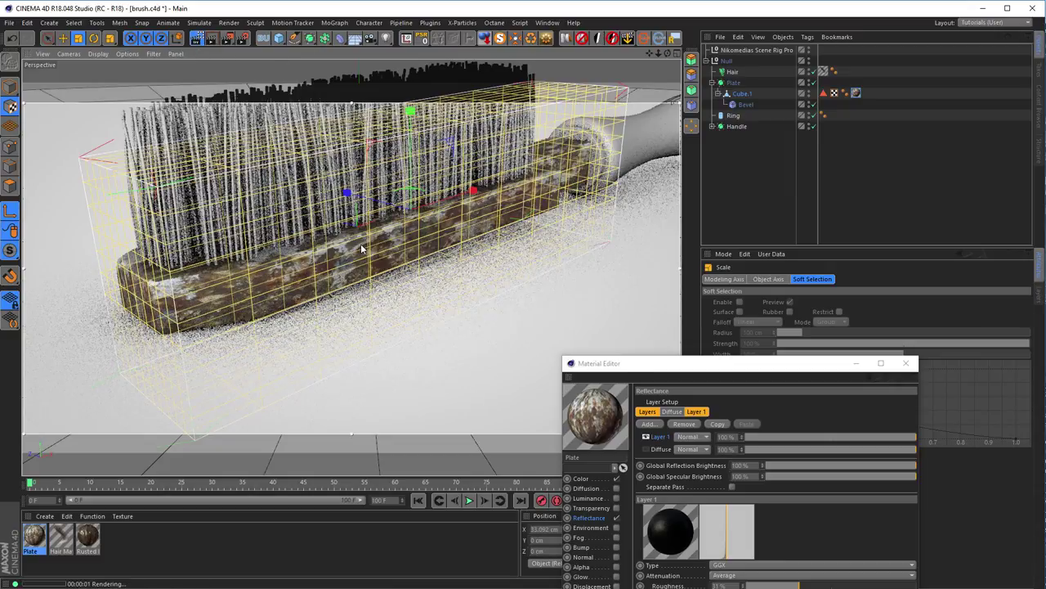
right_click_drag(337, 247, 420, 238, "alt")
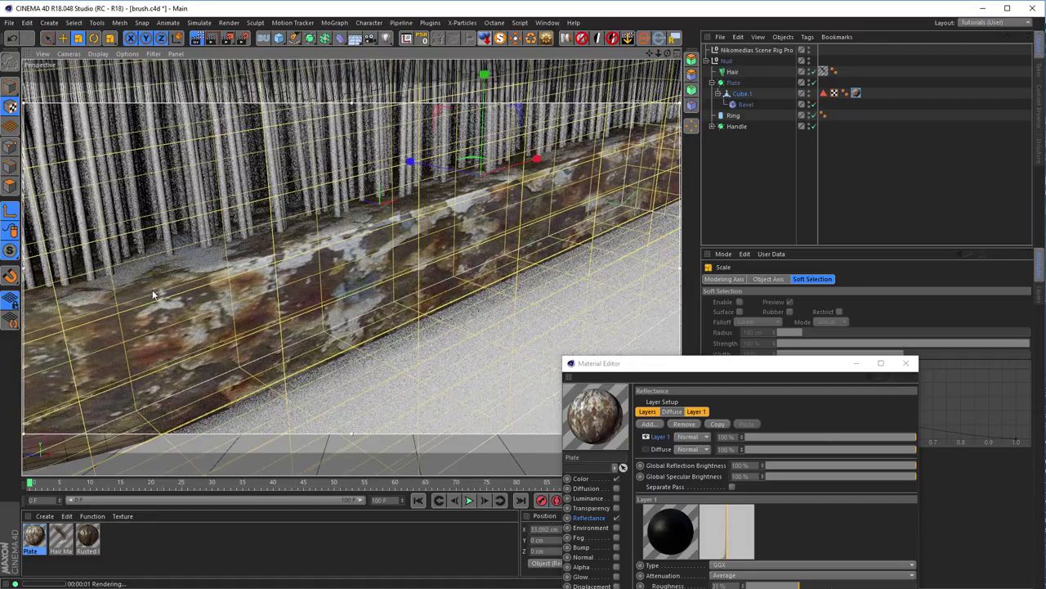
right_click_drag(452, 226, 392, 257, "alt")
left_click_drag(393, 257, 351, 281, "alt")
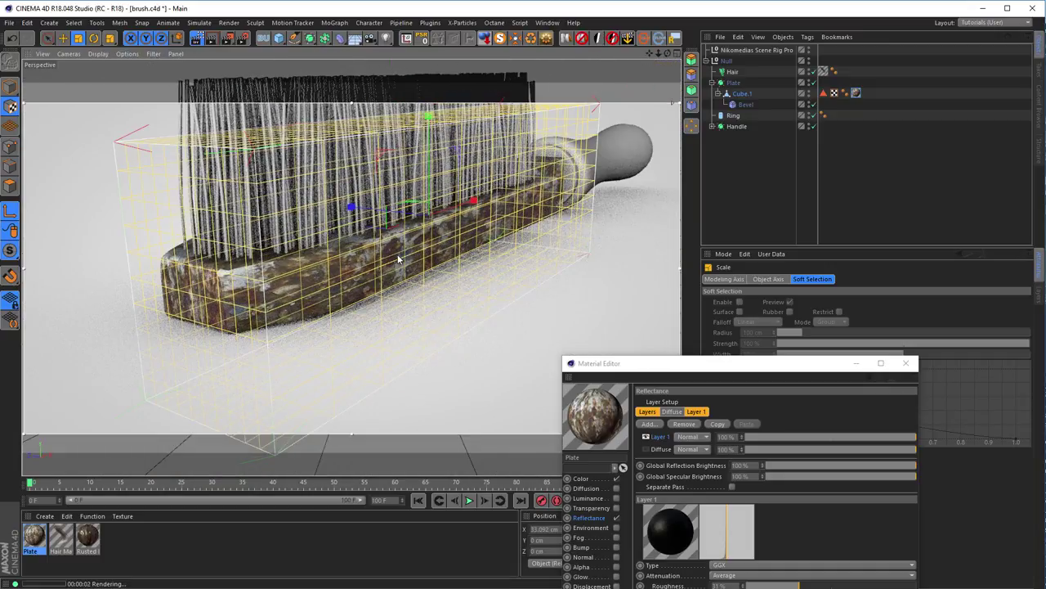
left_click_drag(398, 255, 351, 276, "alt")
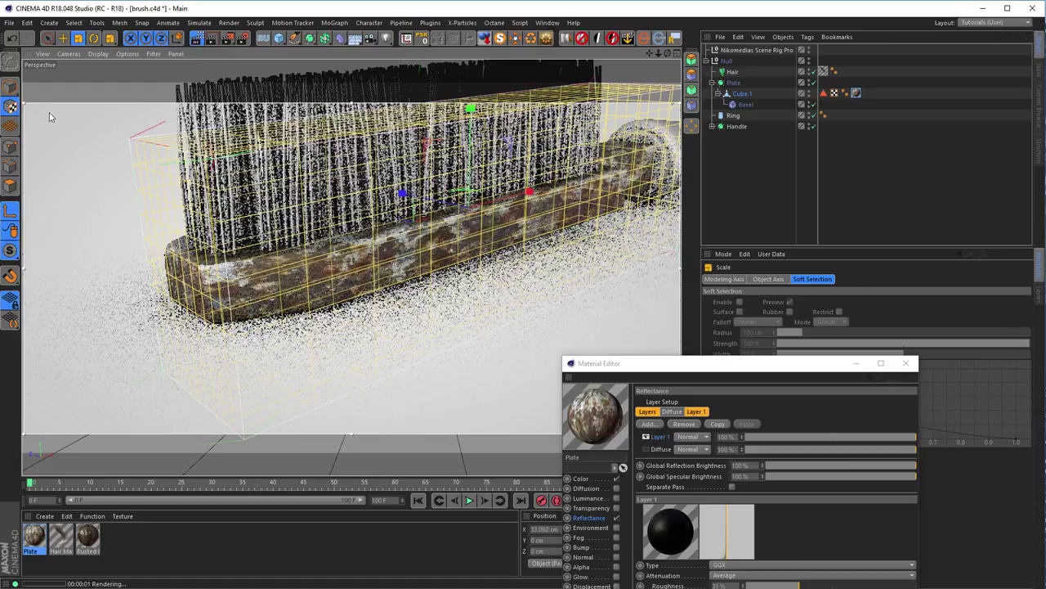
left_click(9, 211)
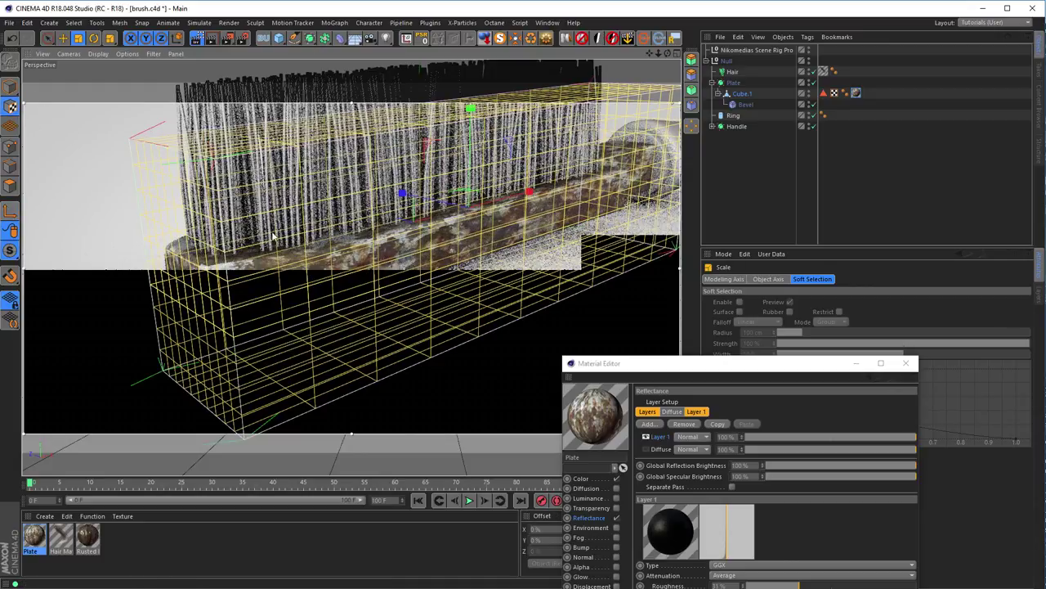
left_click(196, 39)
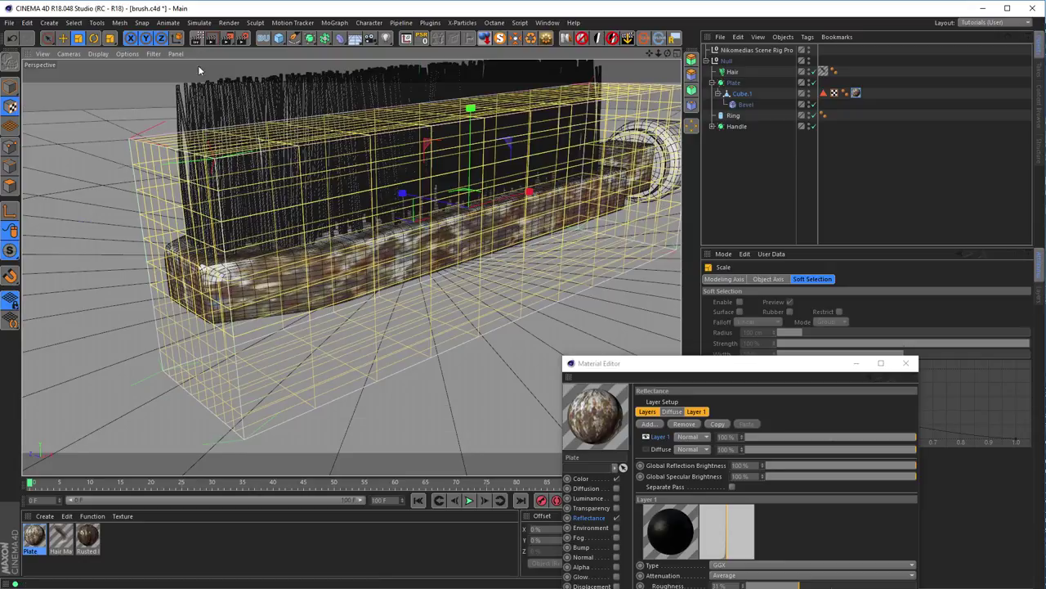
left_click(9, 87)
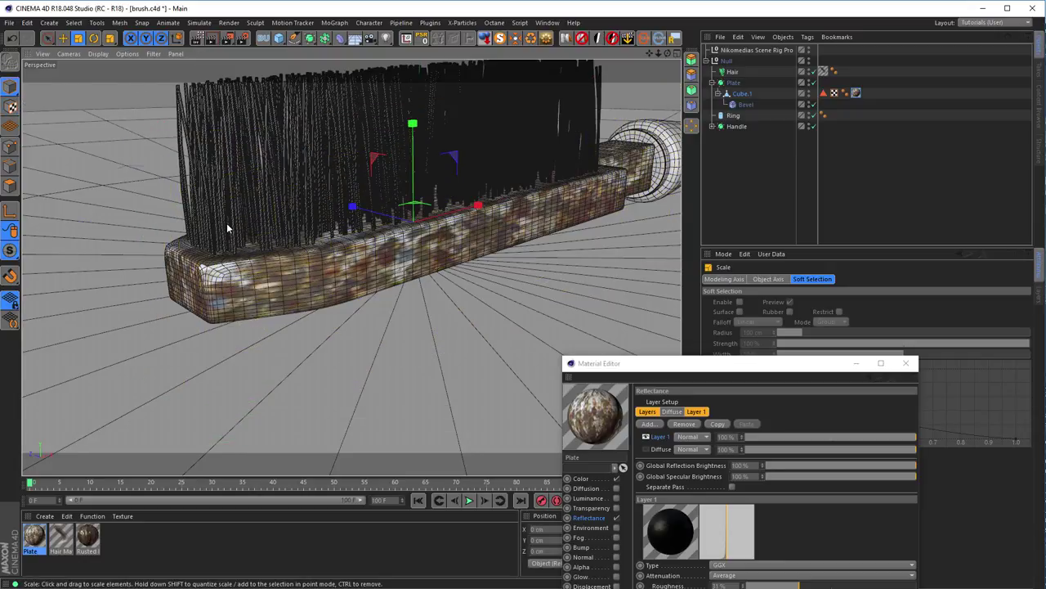
- Load paint02b.jpg from the texture browser as the Plate material's displacement texture without copying it to the project location
left_click_drag(704, 368, 739, 120)
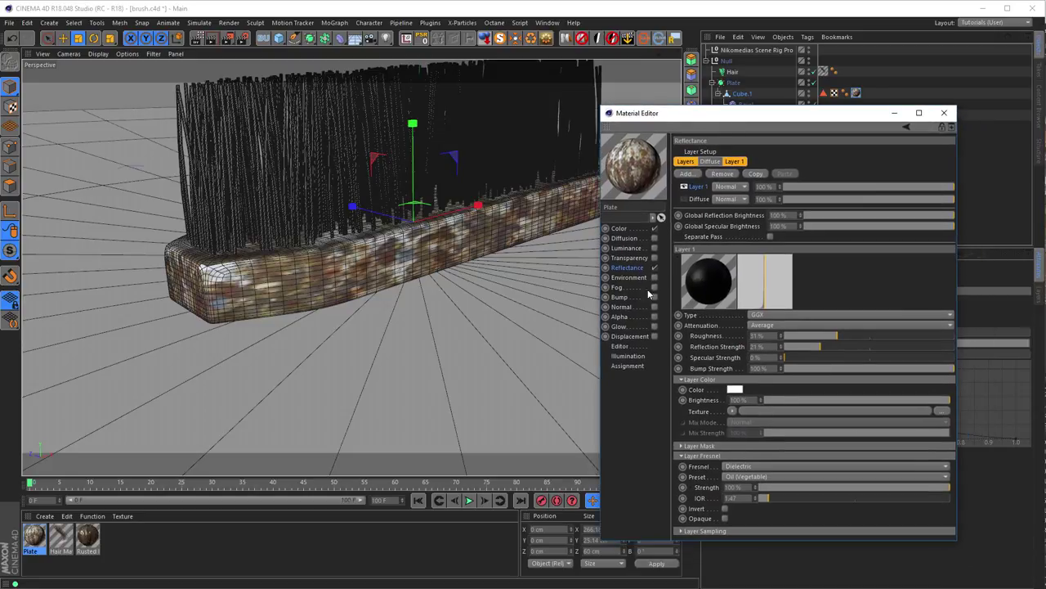
left_click(628, 336)
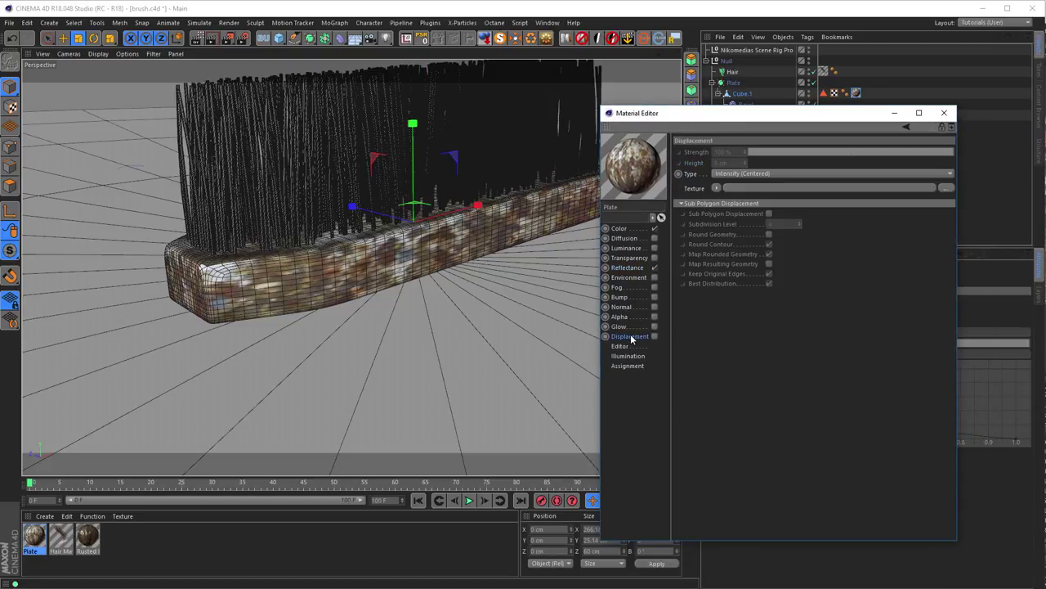
key("alt+Tab")
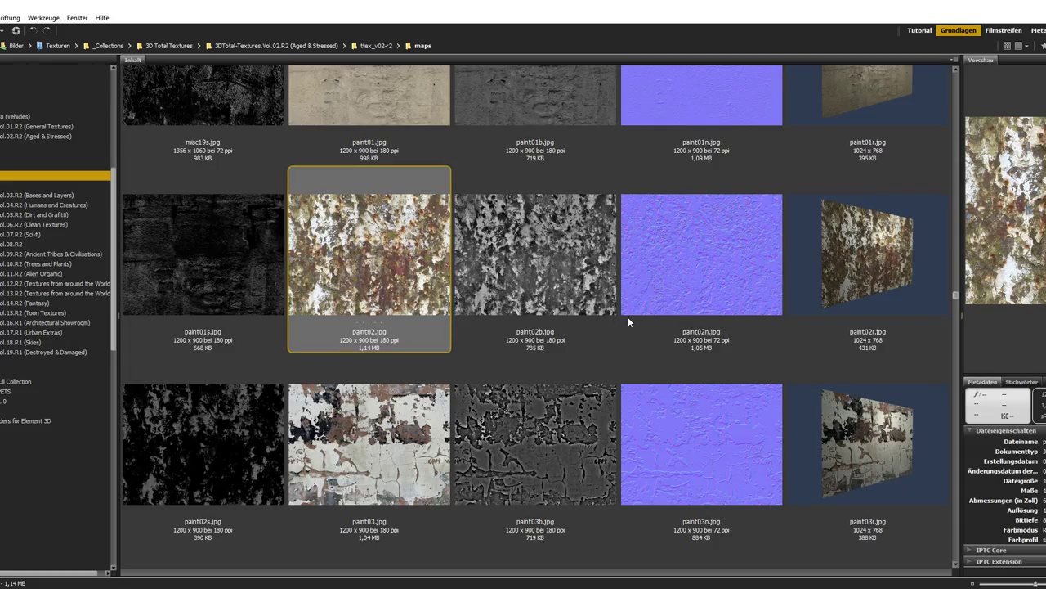
left_click(531, 281)
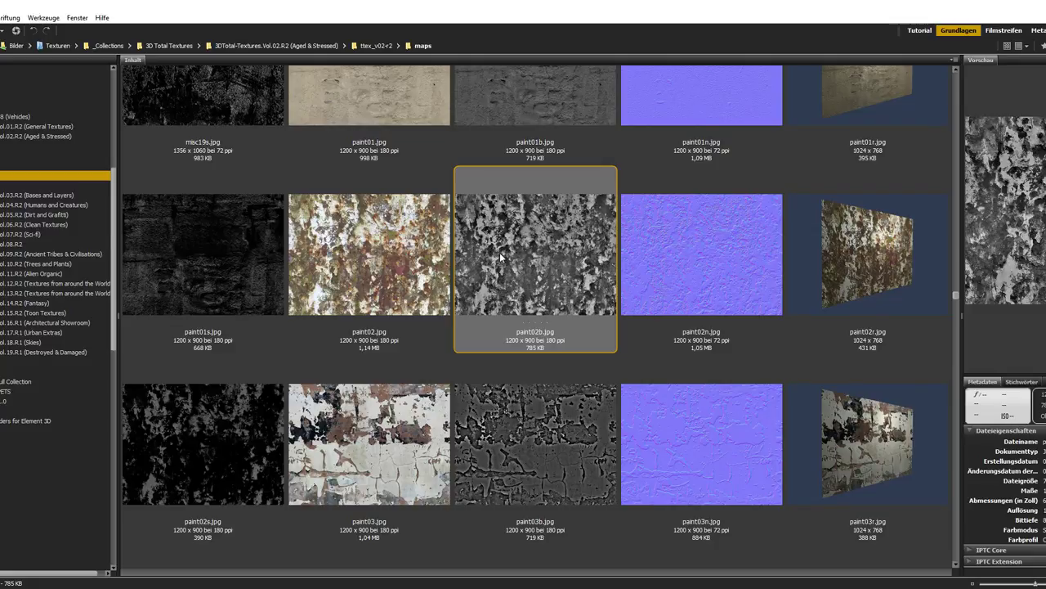
left_click_drag(515, 269, 528, 250)
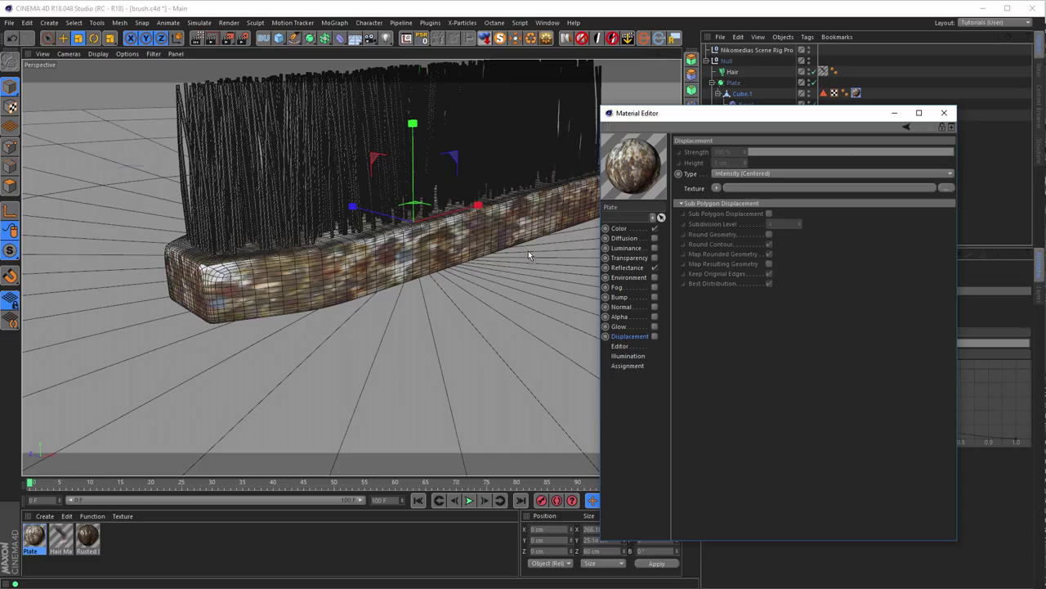
left_click_drag(743, 188, 744, 189)
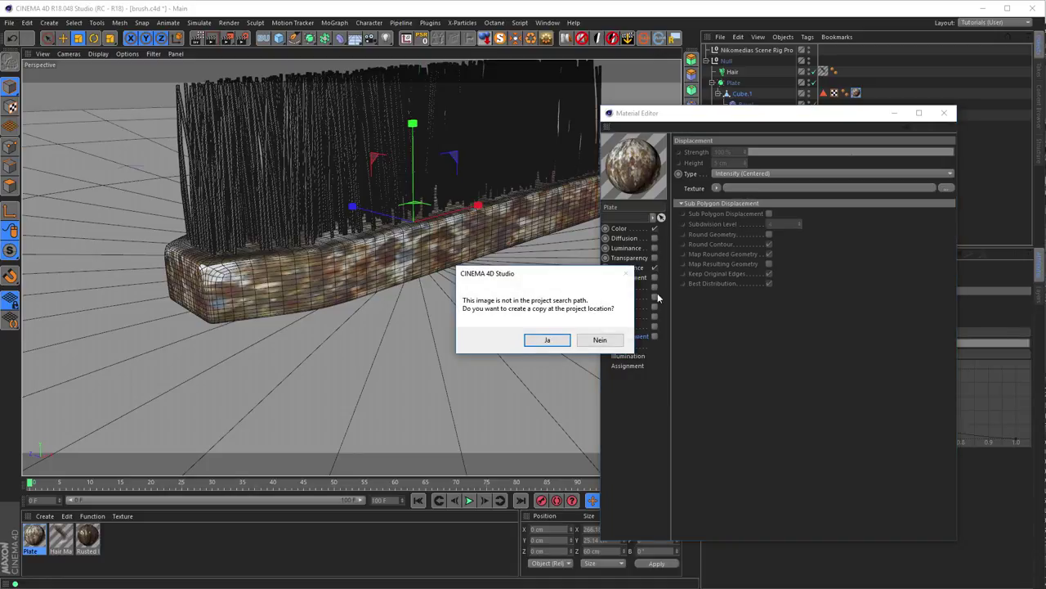
left_click(602, 339)
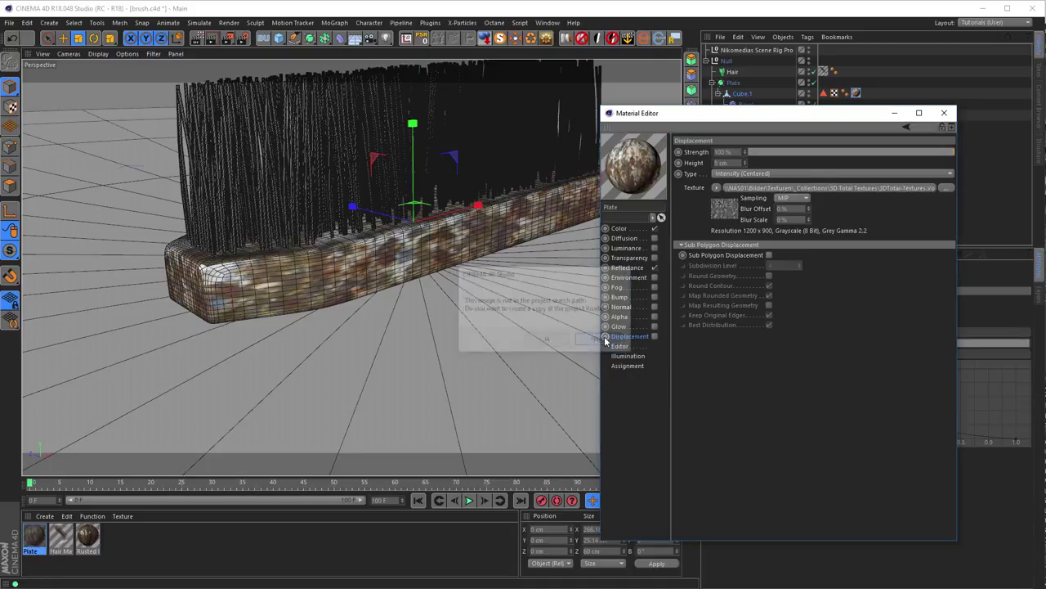
- Enable Sub Polygon Displacement and activate the Plate material's Displacement channel with the interactive render running
left_click(769, 255)
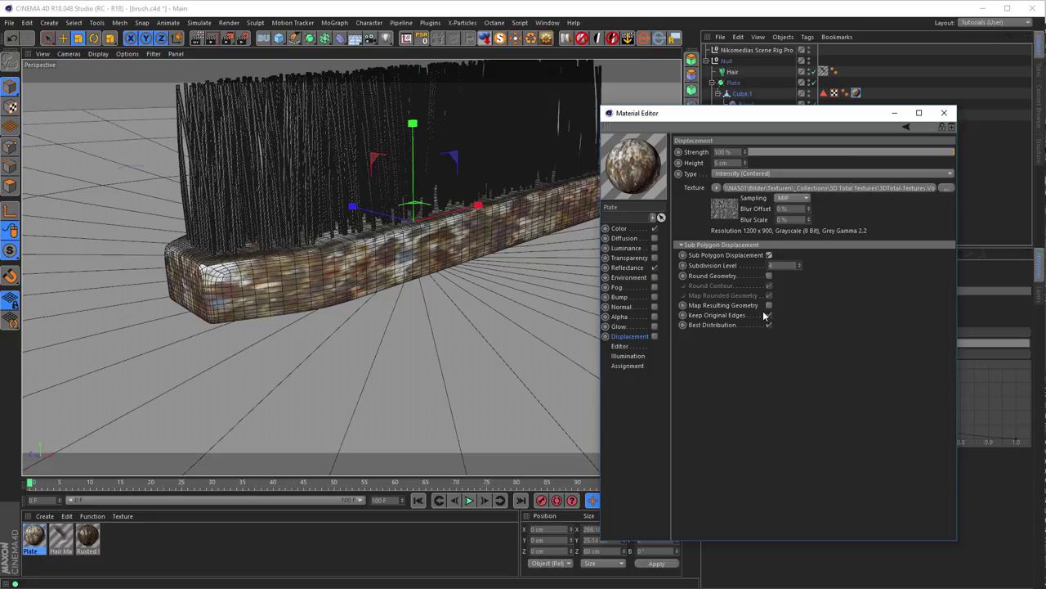
key("ctrl+r")
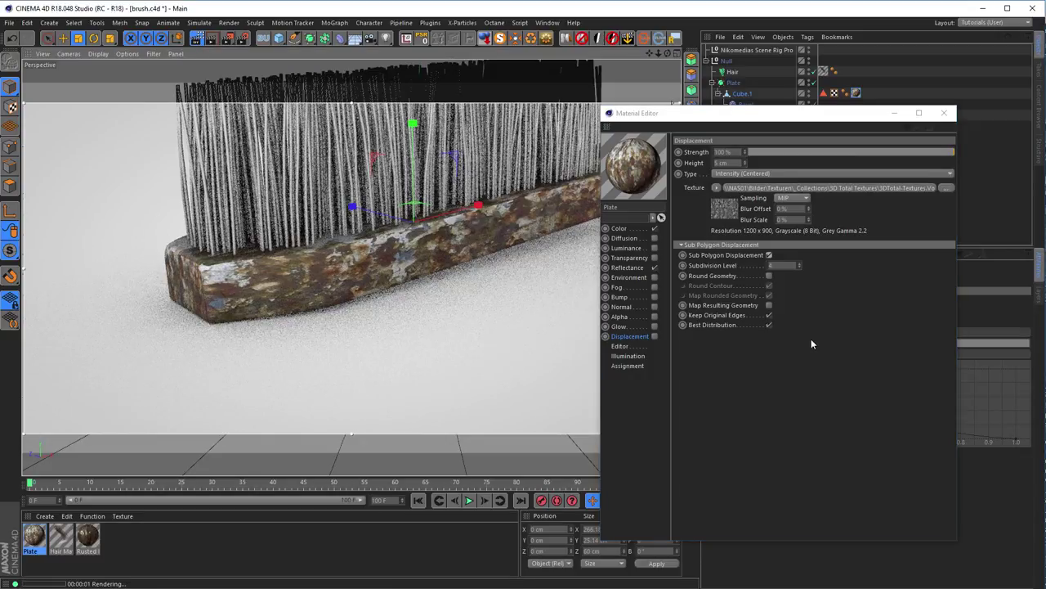
left_click(654, 336)
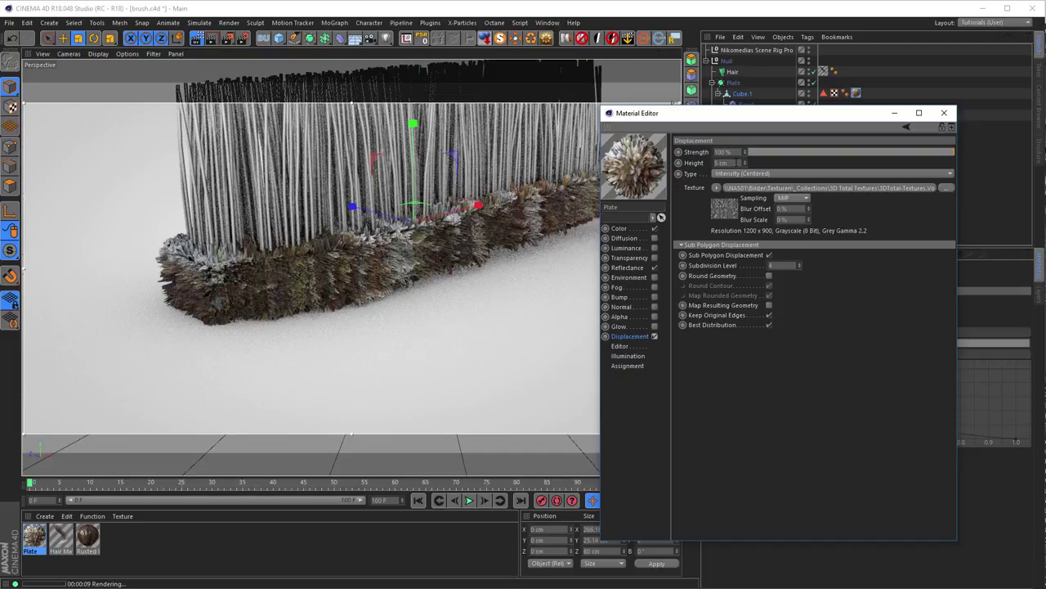
- Set the Plate material's displacement type to Intensity with a height of 1 cm, and enable Round Geometry
left_click(739, 172)
left_click(742, 181)
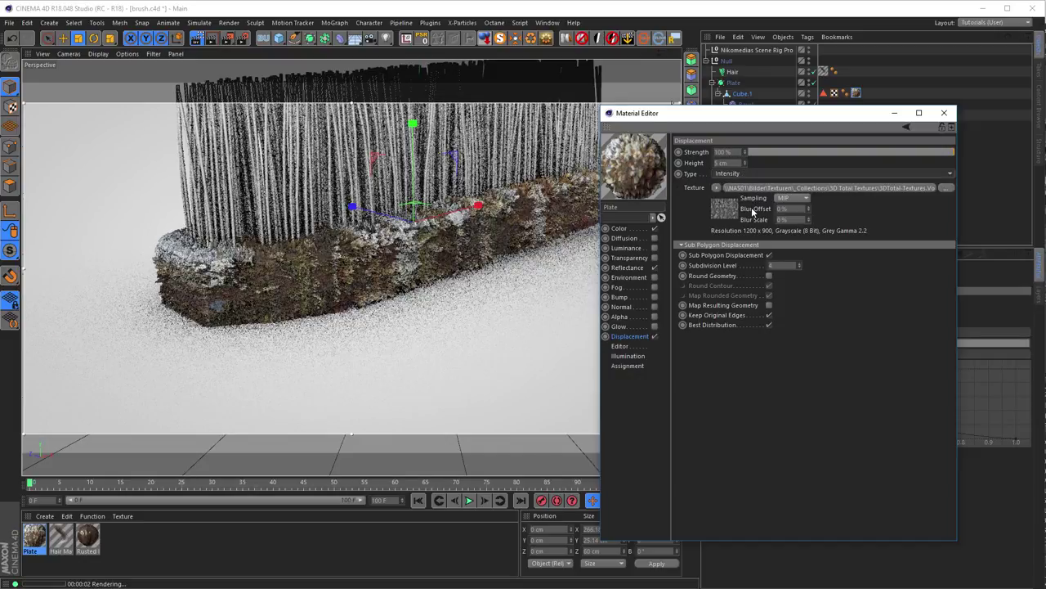
left_click_drag(730, 163, 697, 174)
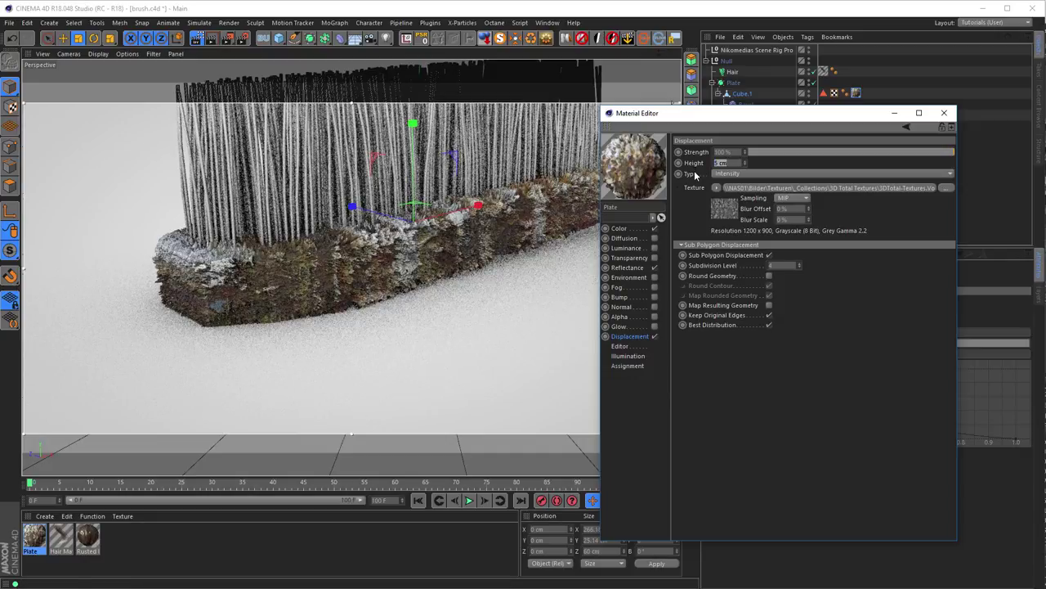
type("1")
key("Return")
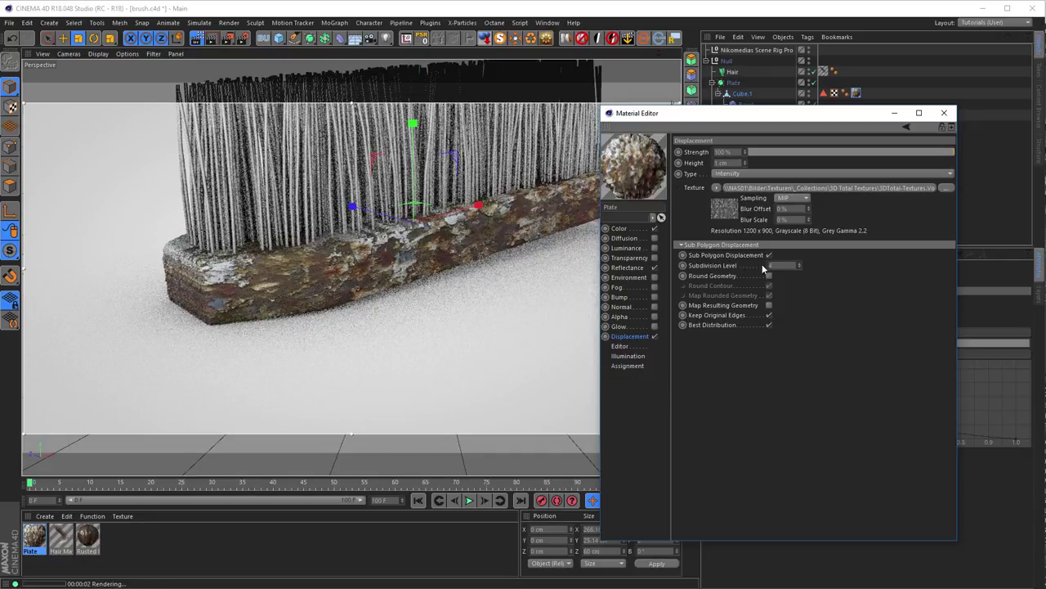
left_click(769, 276)
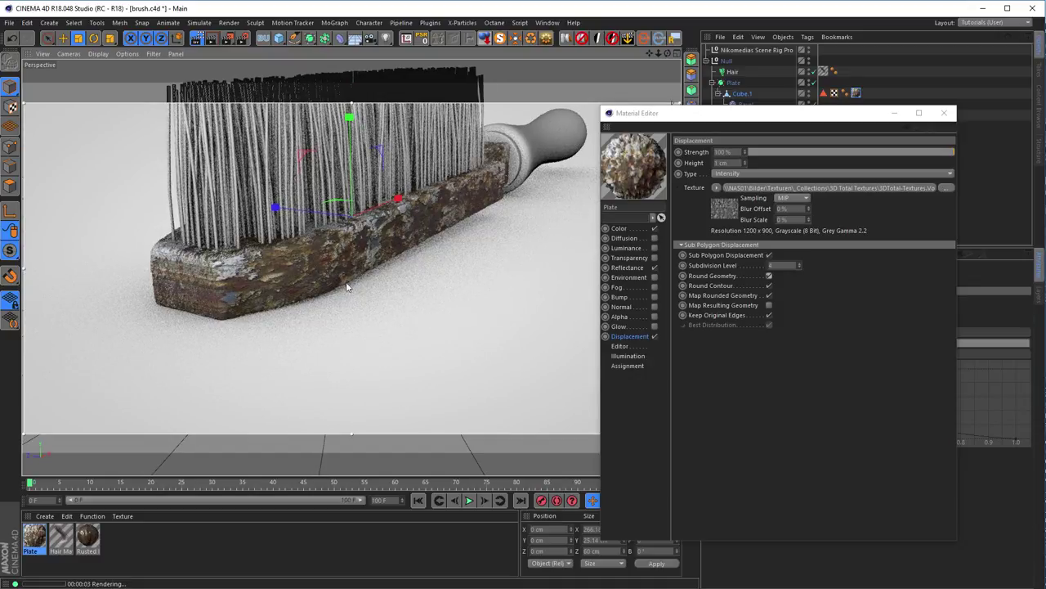
- In Texture mode with axis editing on, stretch the Plate's texture projection along its Y axis to about 92 cm
left_click_drag(802, 116, 864, 160)
left_click(11, 107)
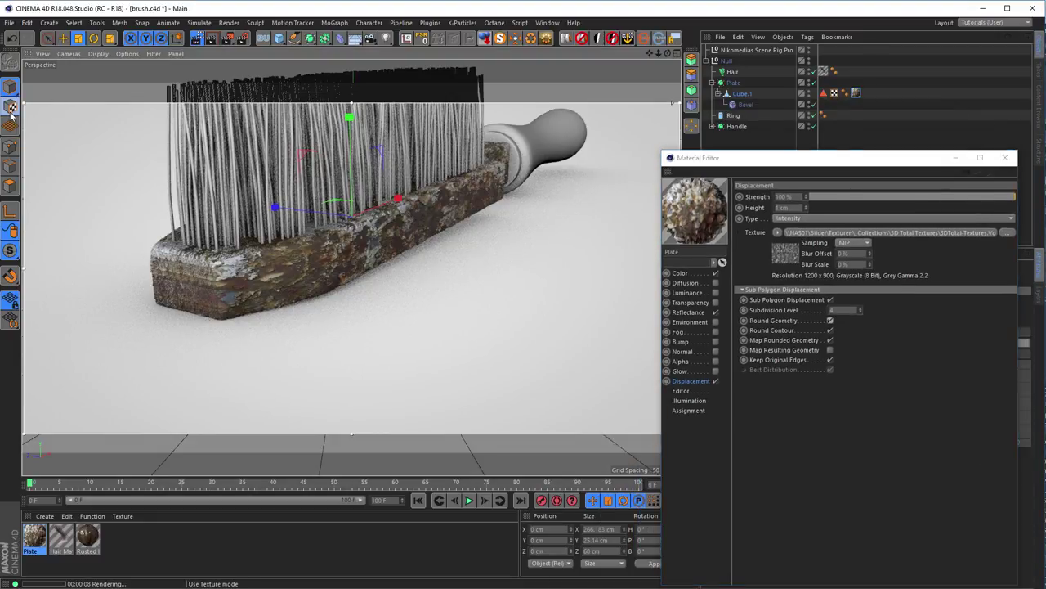
key("ctrl+r")
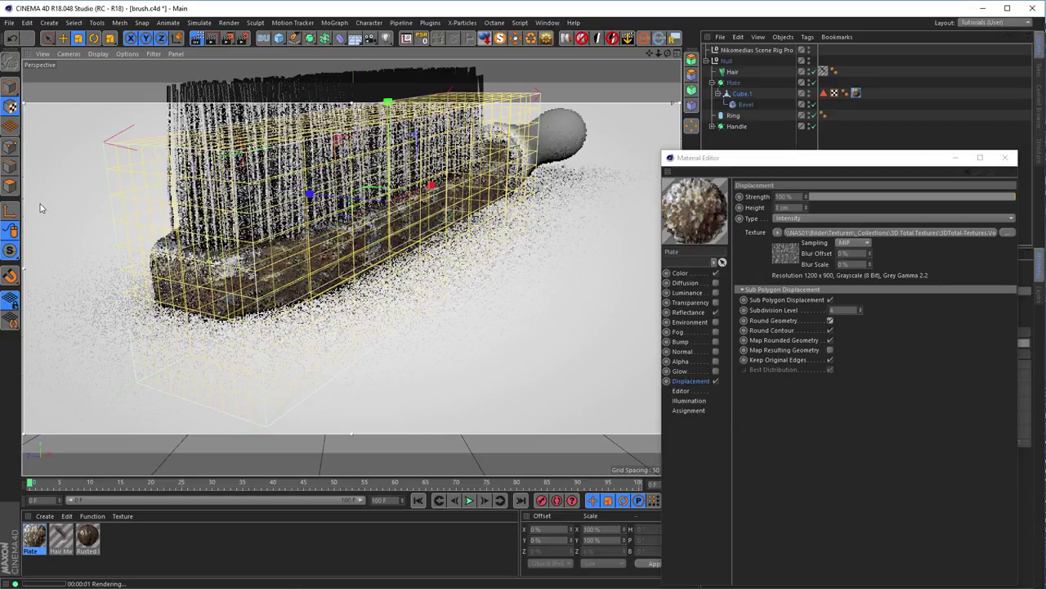
left_click(4, 213)
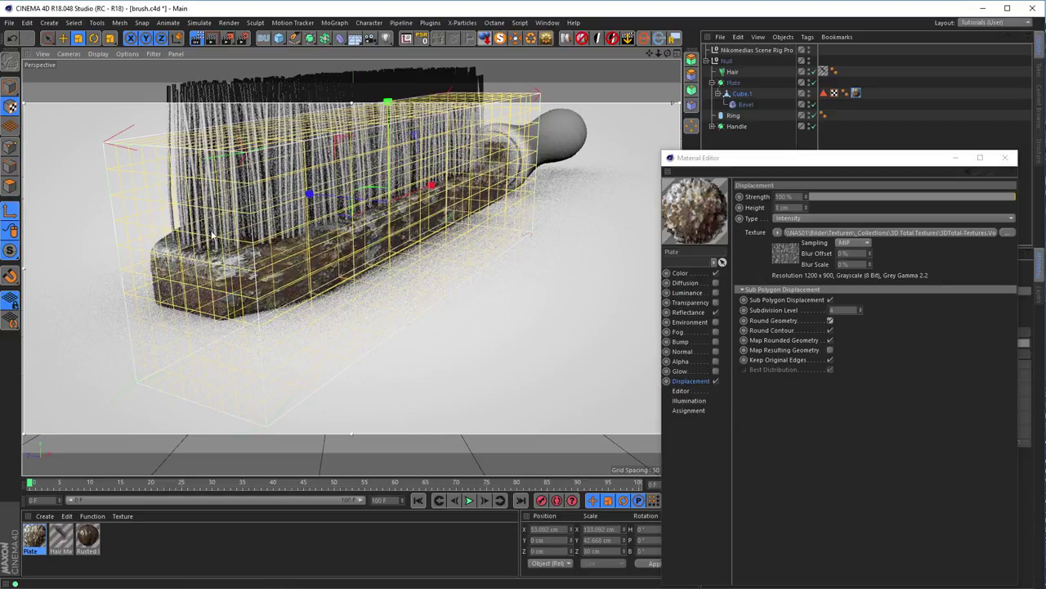
left_click(388, 102)
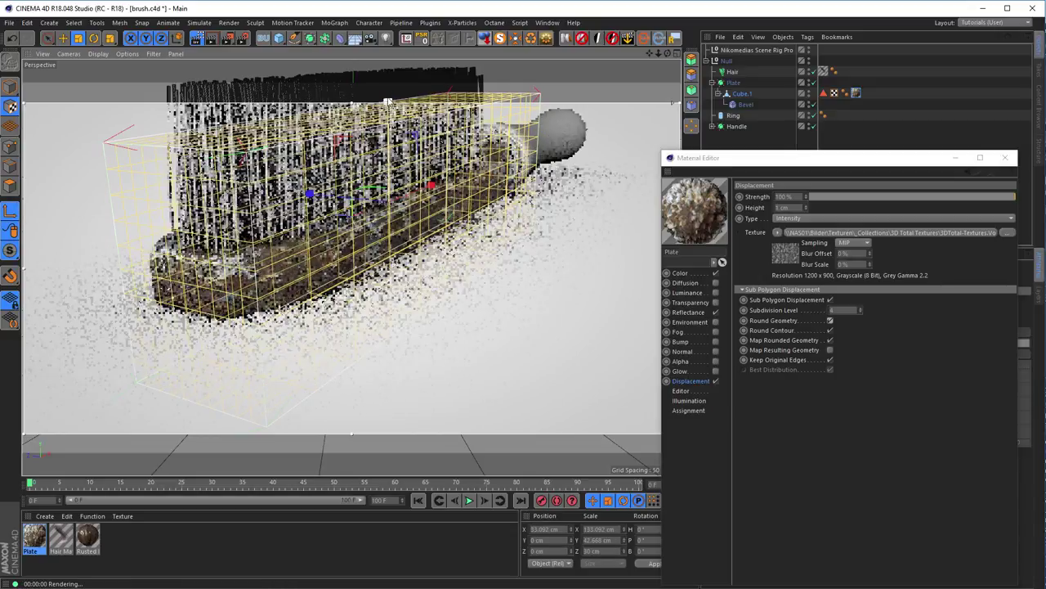
mouse_move(390, 123)
left_mouse_down("alt")
mouse_move(382, 157)
mouse_move(385, 116)
left_mouse_up("alt")
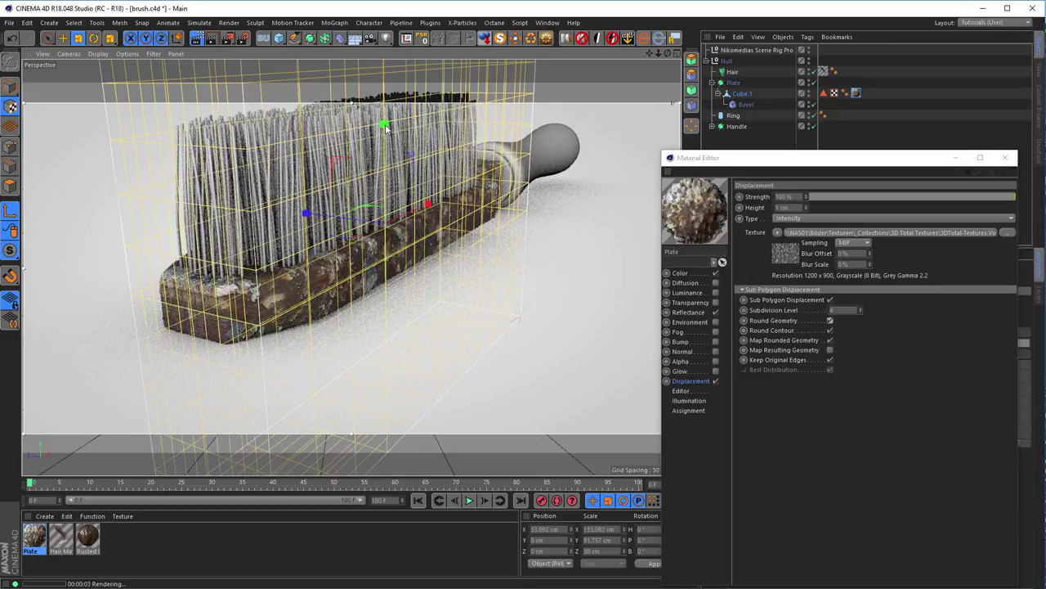
- Rotate the Plate's texture projection to a pitch of 90° and check the new texture direction on the plate's end
key("r")
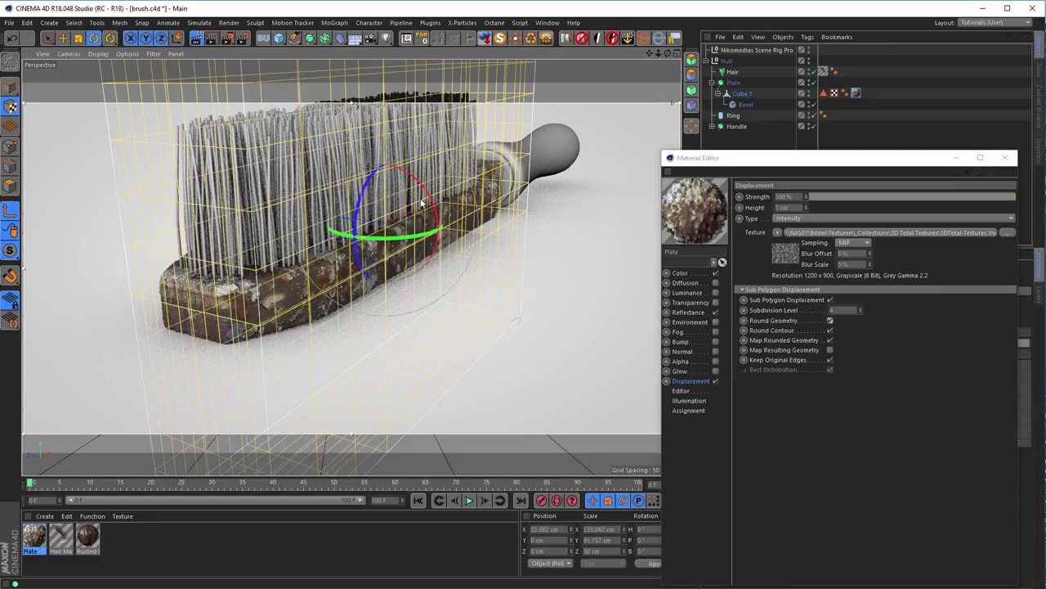
mouse_move(428, 199)
left_mouse_down()
mouse_move(435, 214)
mouse_move(420, 288)
left_mouse_up()
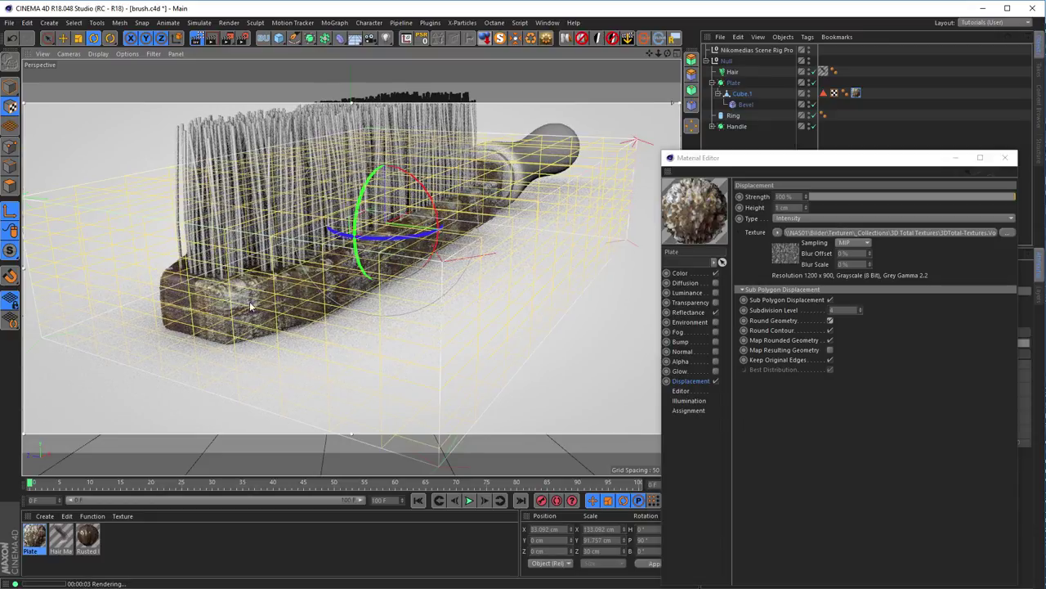
left_click_drag(233, 307, 268, 305, "alt")
key("ctrl+r")
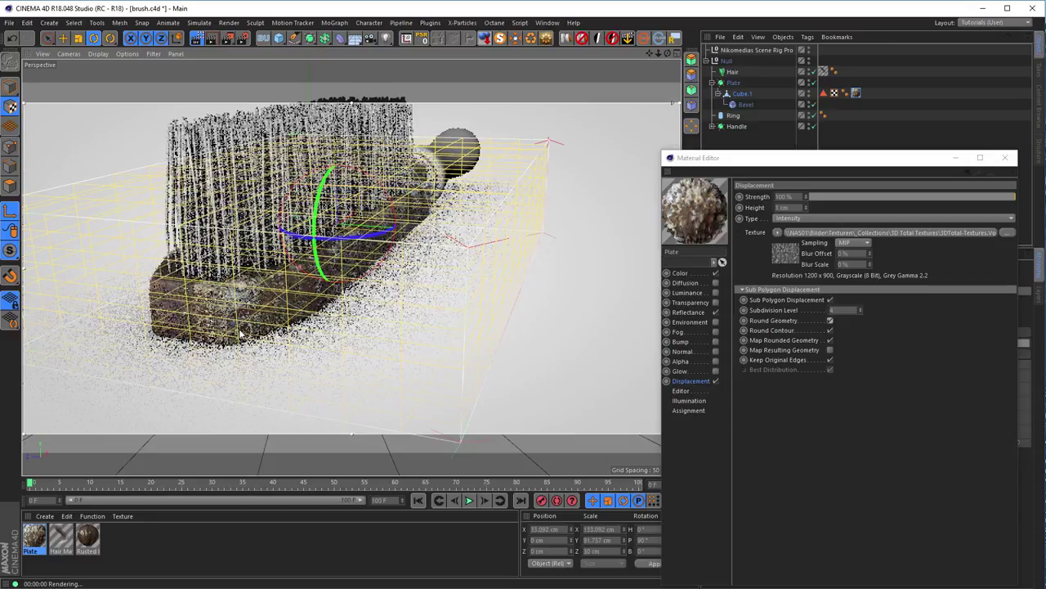
- Scale the rotated texture projection to about 43 cm in Y and 42 cm in Z, and return to Model mode
key("t")
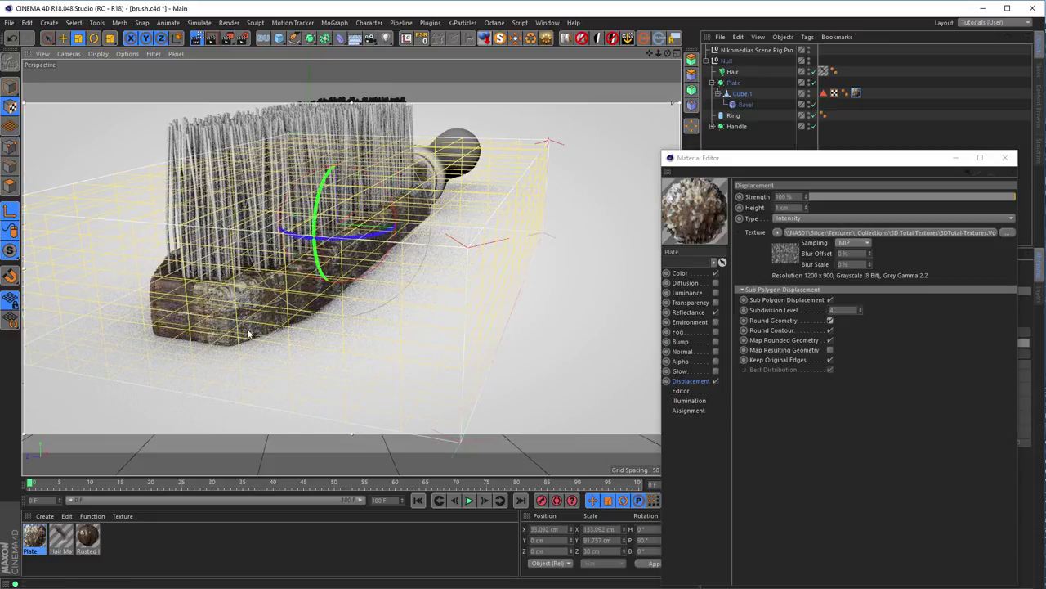
left_click_drag(432, 232, 380, 251)
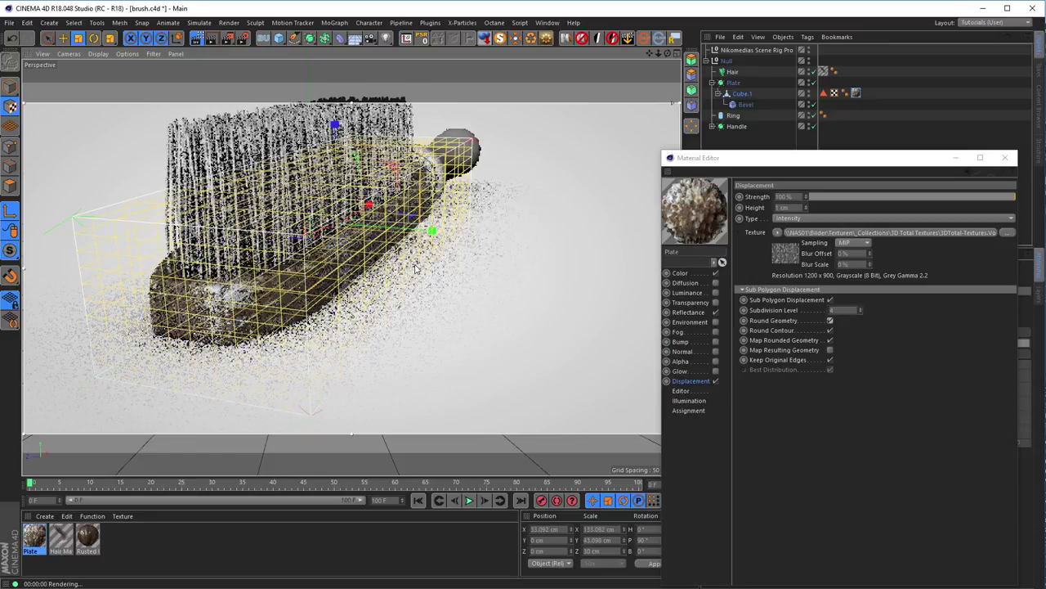
left_click_drag(380, 238, 454, 245, "alt")
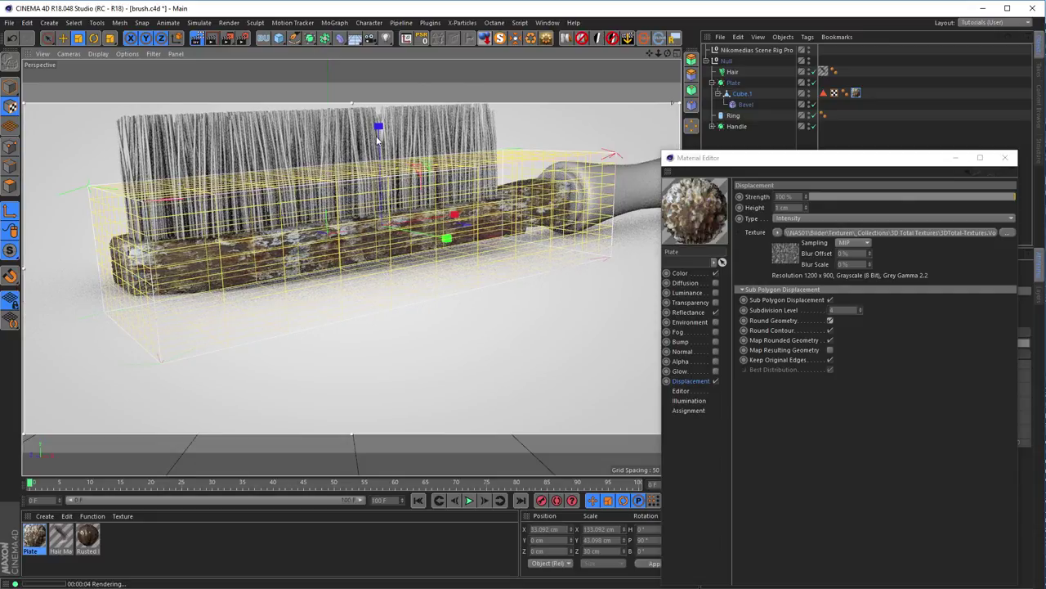
left_click_drag(379, 128, 380, 90)
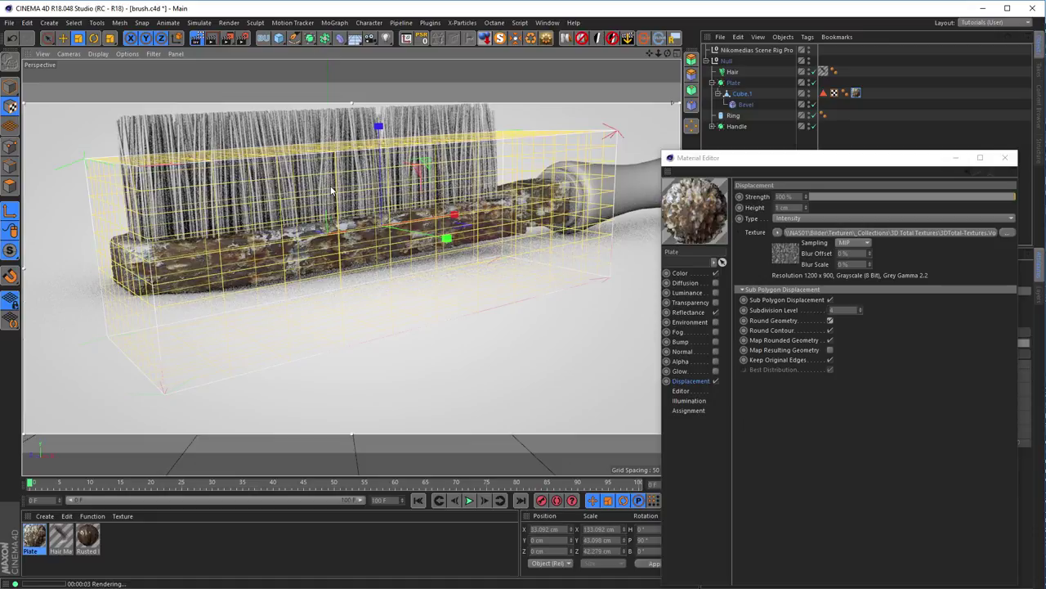
left_click(13, 98)
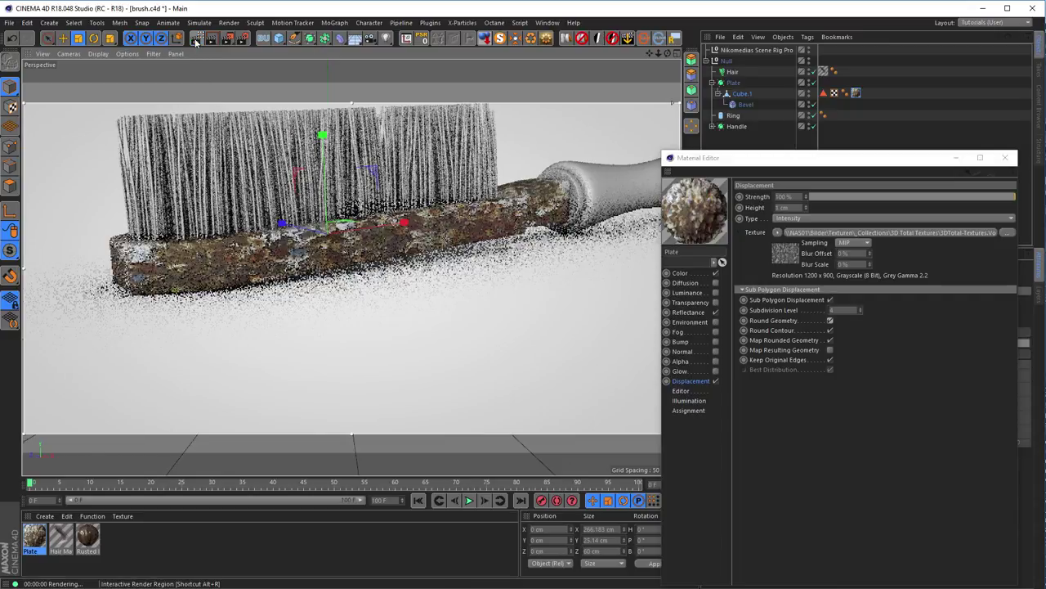
- Examine the displaced paint texture close up along the plate's front end in a restarted interactive render
left_click(196, 39)
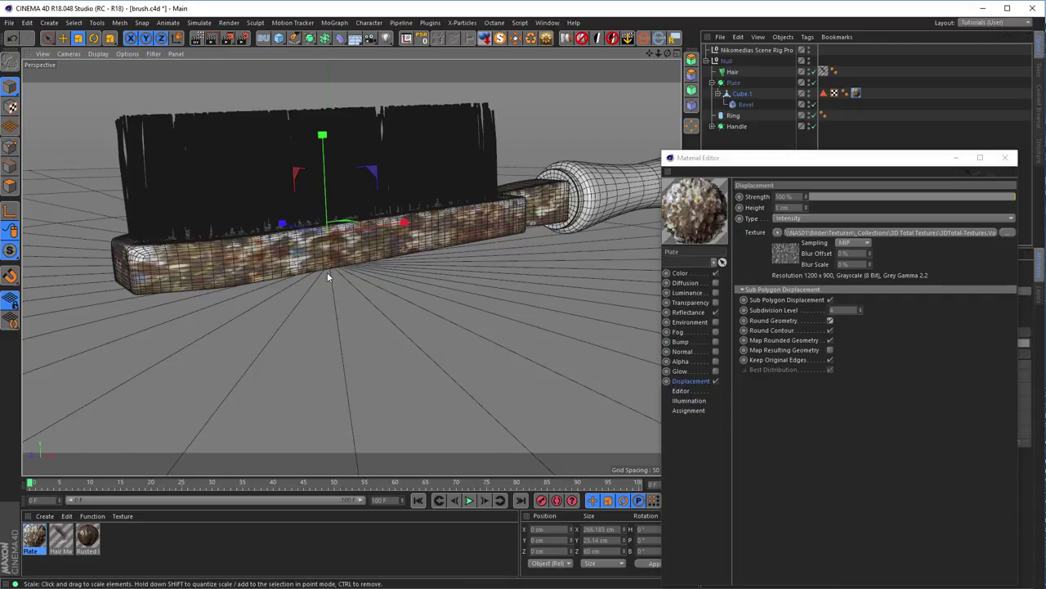
middle_click_drag(327, 273, 358, 308, "alt")
left_click_drag(358, 307, 350, 319, "alt")
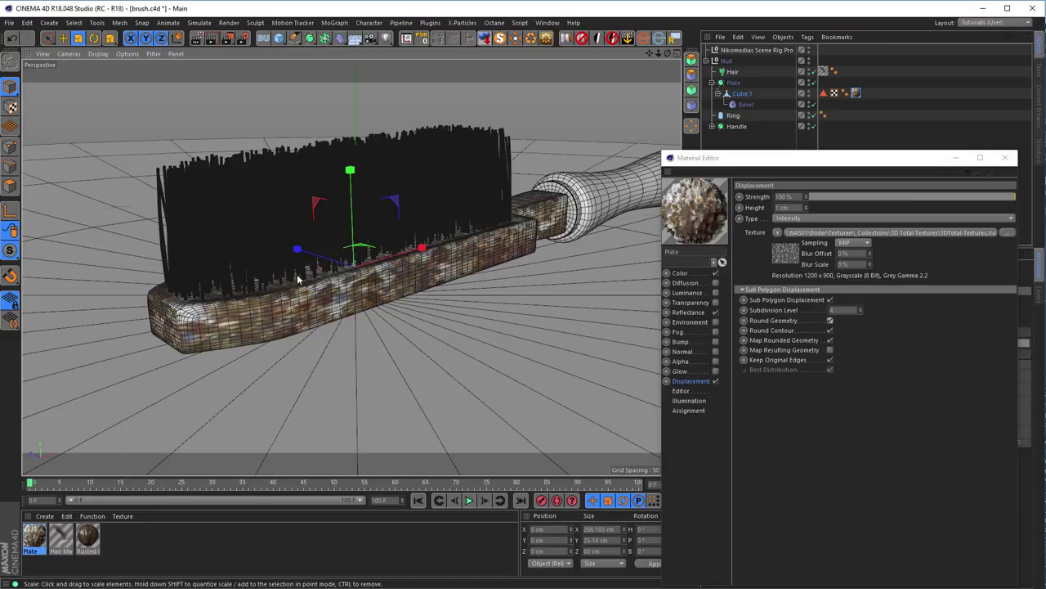
scroll(348, 274, "up", 3)
left_click_drag(347, 274, 291, 171, "alt")
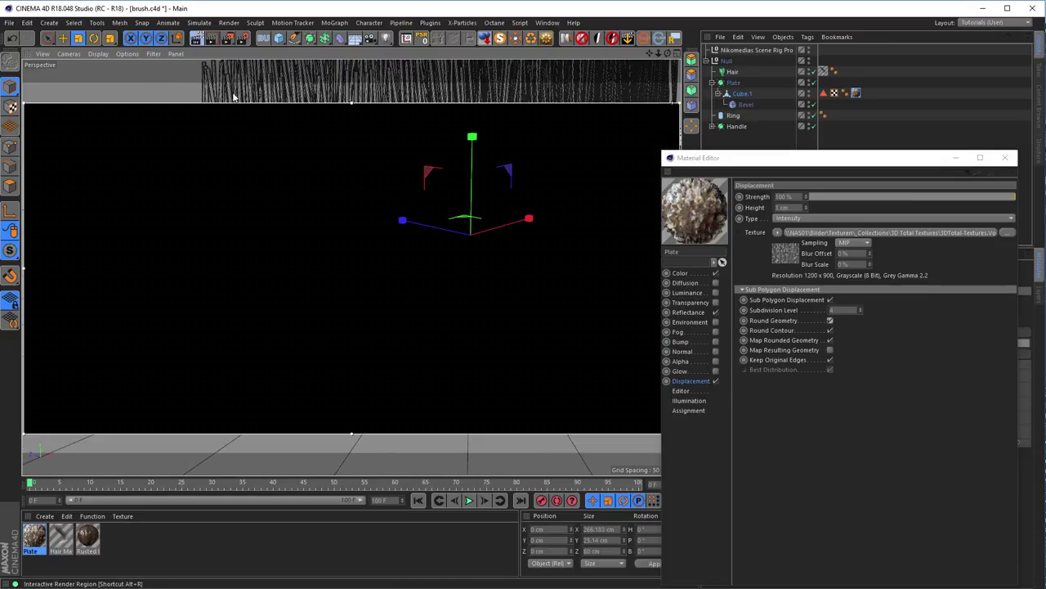
left_click(197, 38)
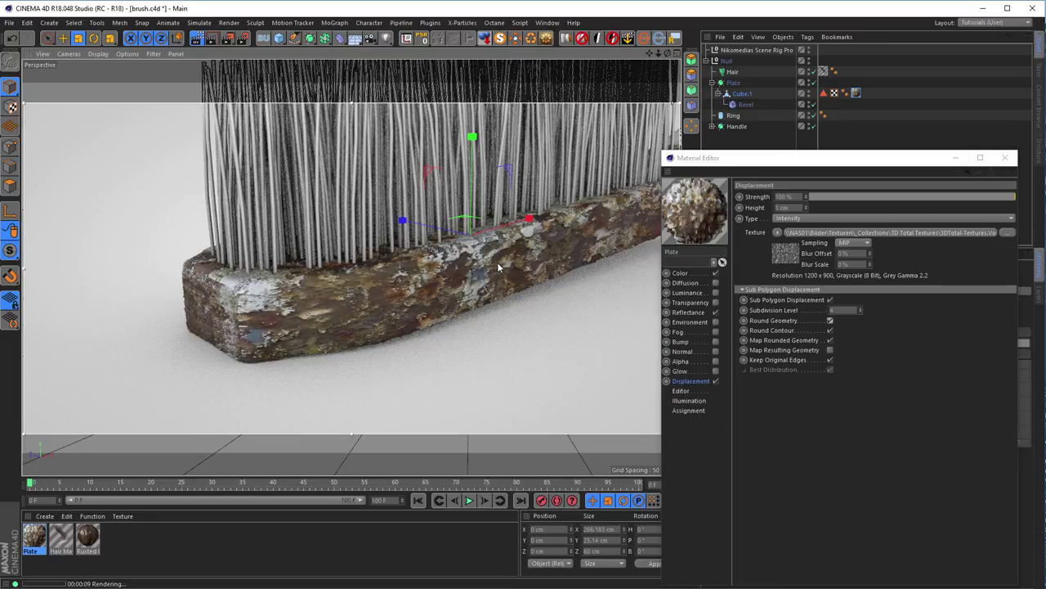
scroll(449, 274, "up", 2)
scroll(448, 274, "down", 5)
scroll(522, 255, "up", 5)
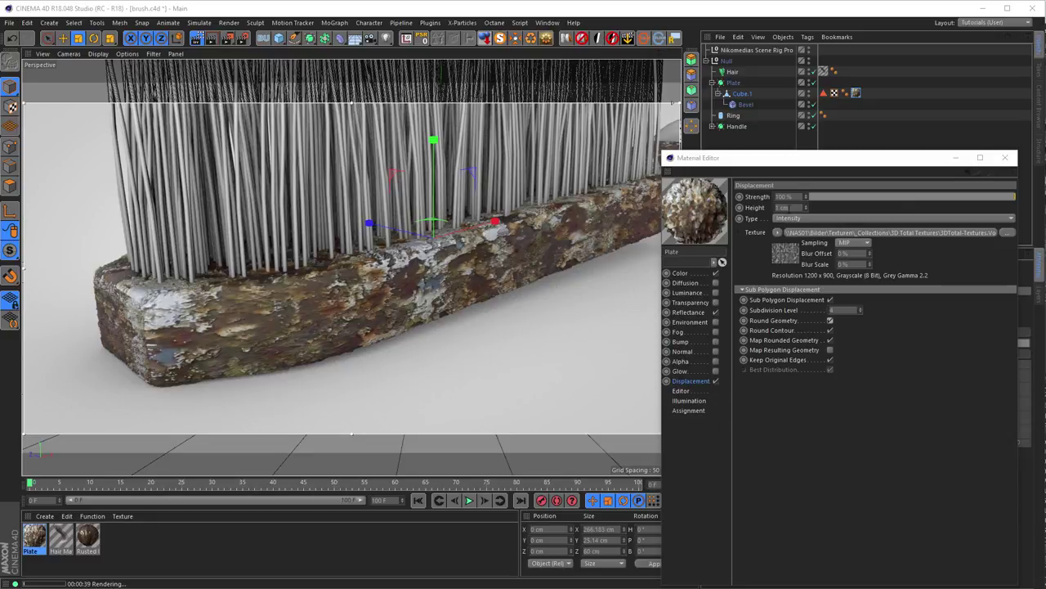
- Try a displacement height of 2 cm with a Subdivision Level of 2 on the Plate material
left_click(806, 206)
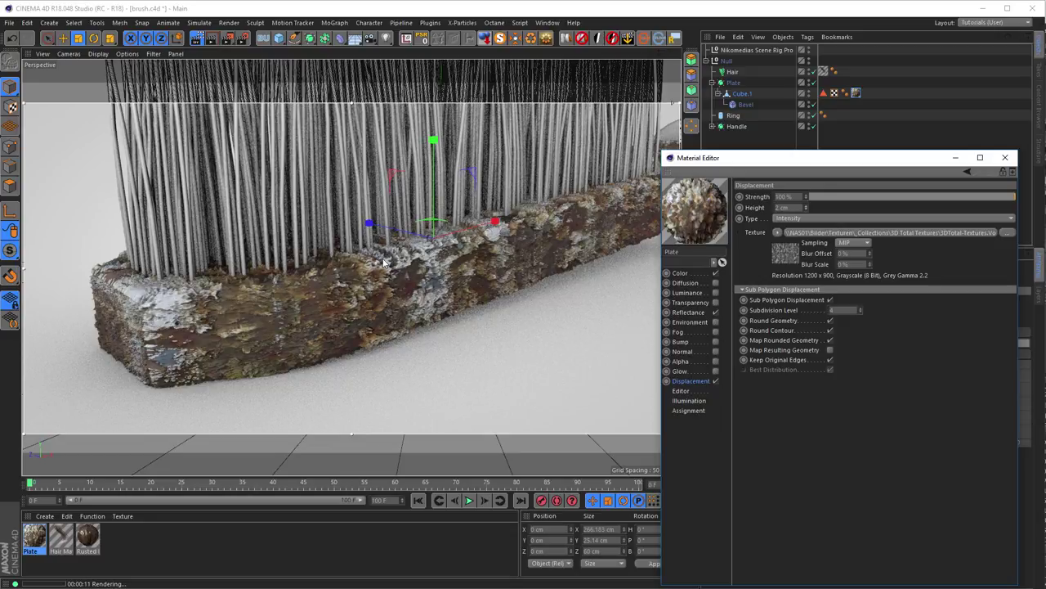
left_click_drag(856, 312, 783, 321)
type("2")
key("Return")
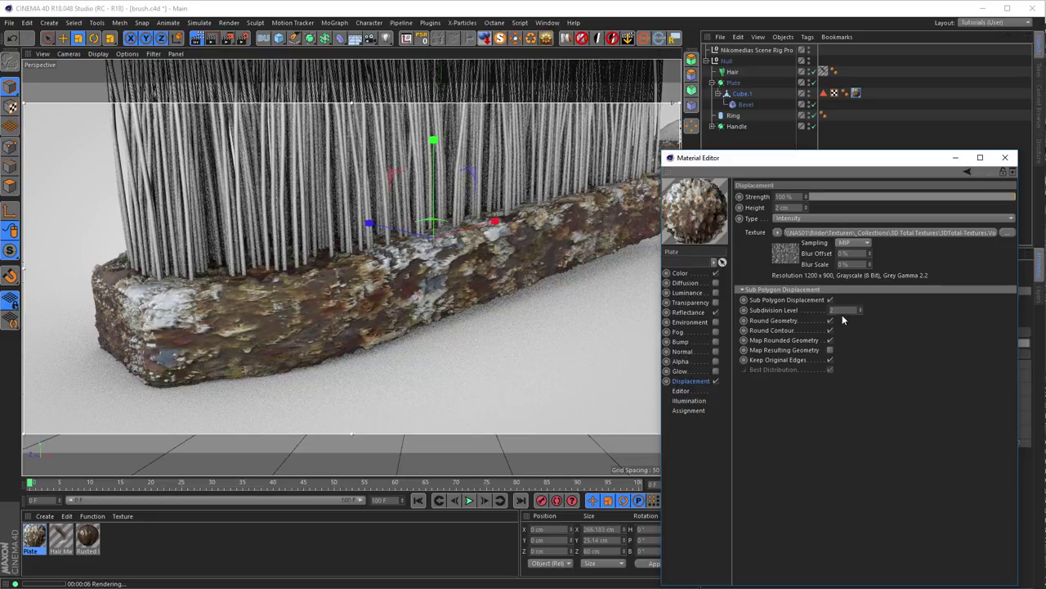
- Set the Plate displacement's Subdivision Level to 4 and its height to 1 cm
type("4")
key("Return")
double_click(784, 207)
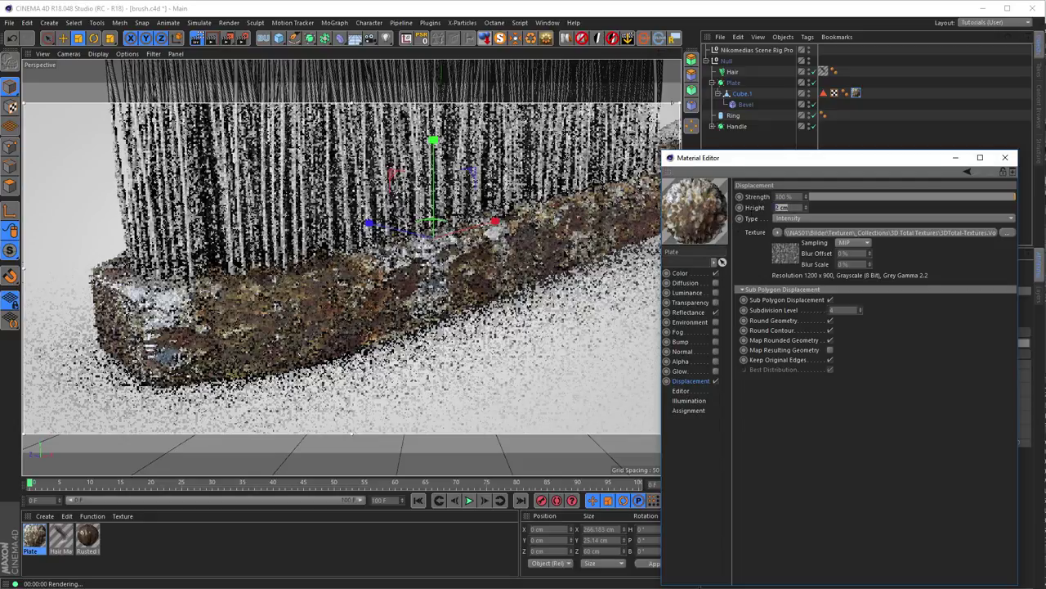
type("1")
key("Return")
- Try the Intensity (Centered) displacement type on the Plate material, and switch the type back to Intensity
left_click(794, 219)
left_click(803, 230)
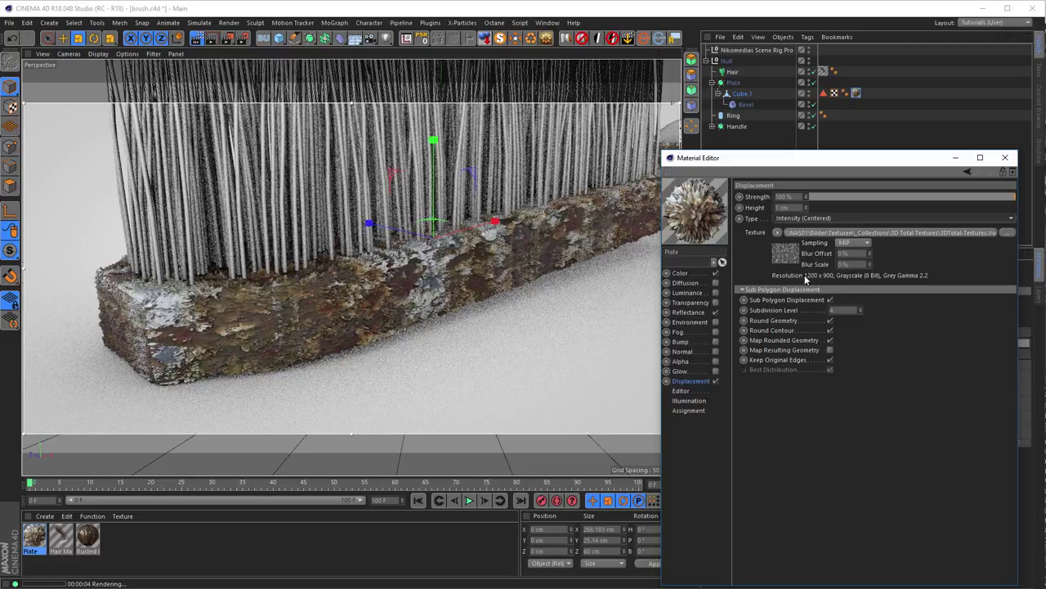
left_click(820, 221)
left_click(817, 229)
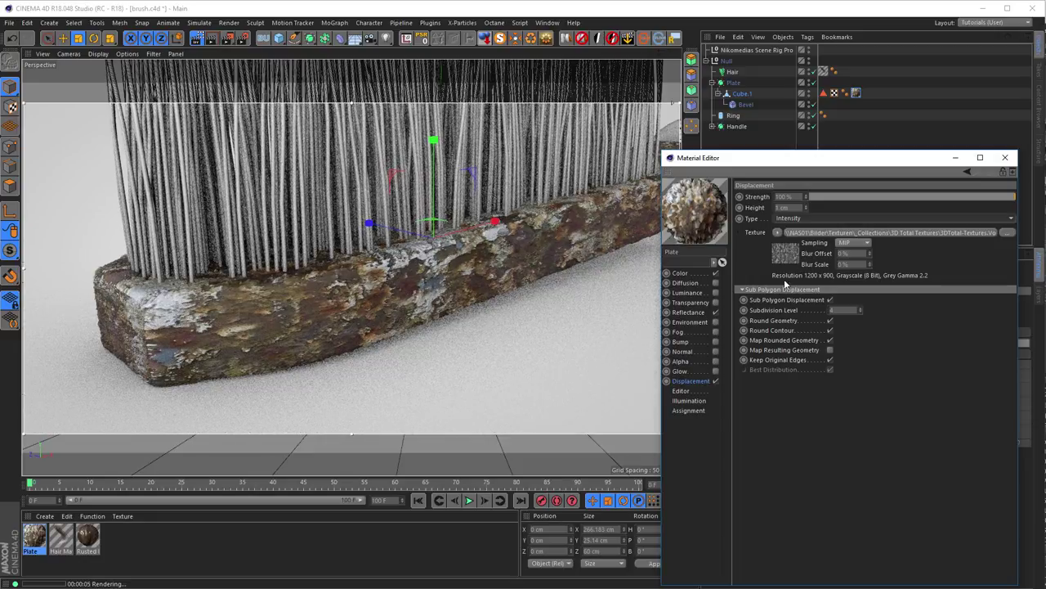
- Wrap the Plate's displacement bitmap in a Layer shader and add a Noise layer above the bitmap
left_click(777, 233)
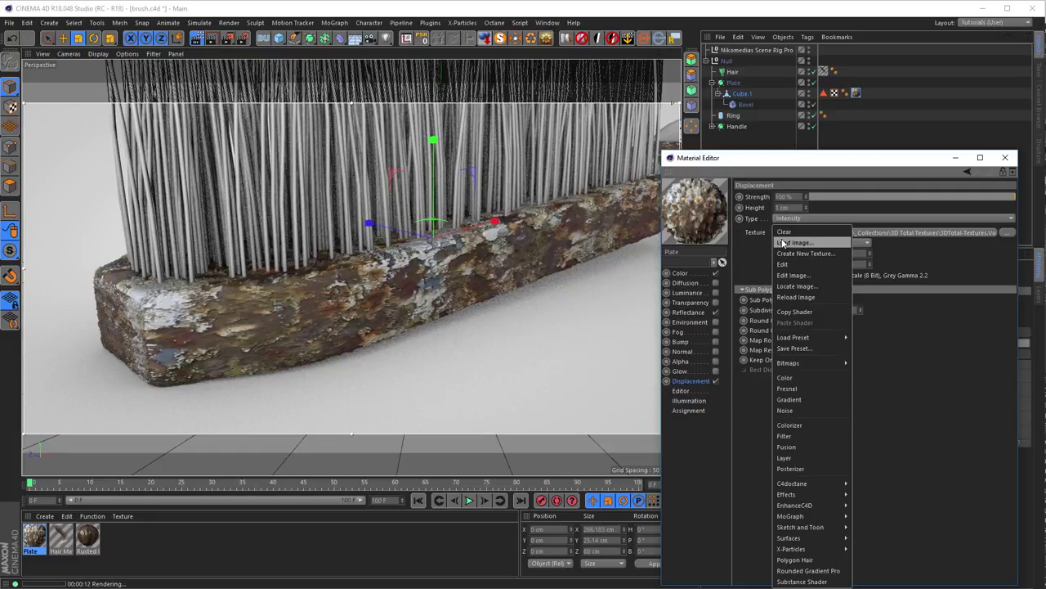
left_click(799, 457)
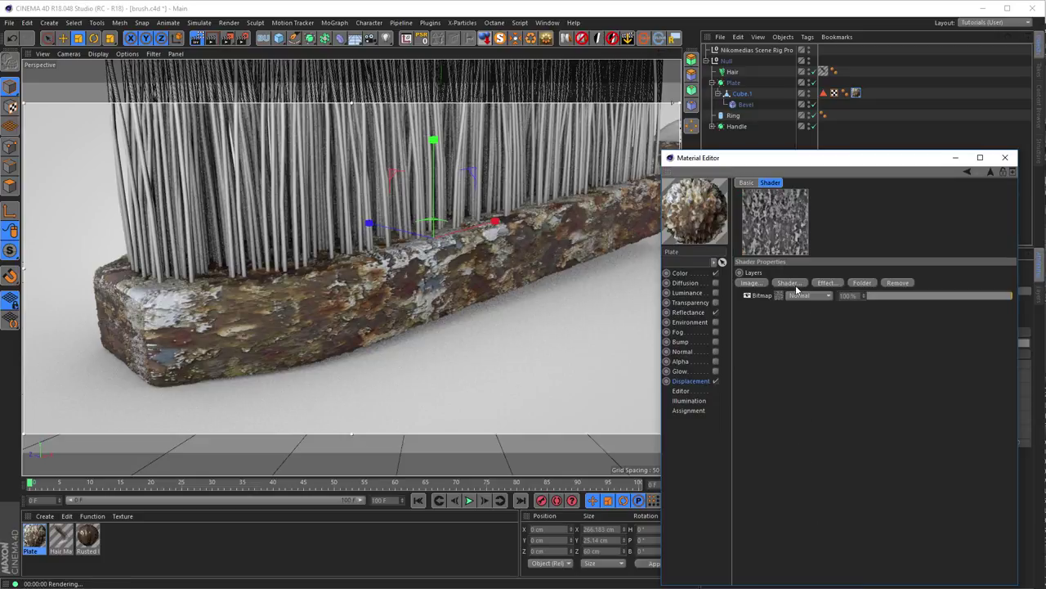
left_click(789, 282)
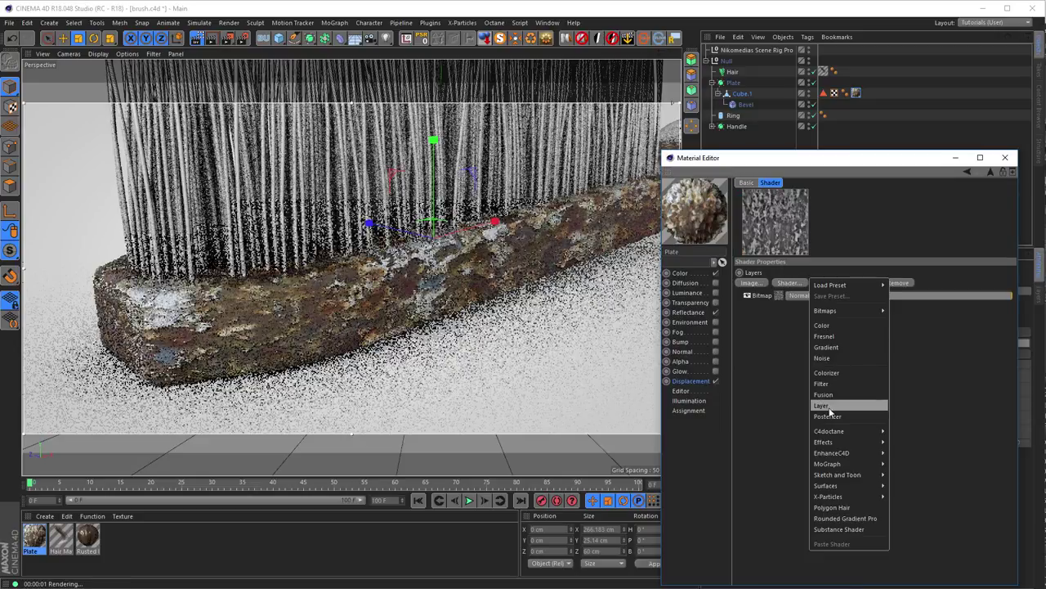
left_click(822, 358)
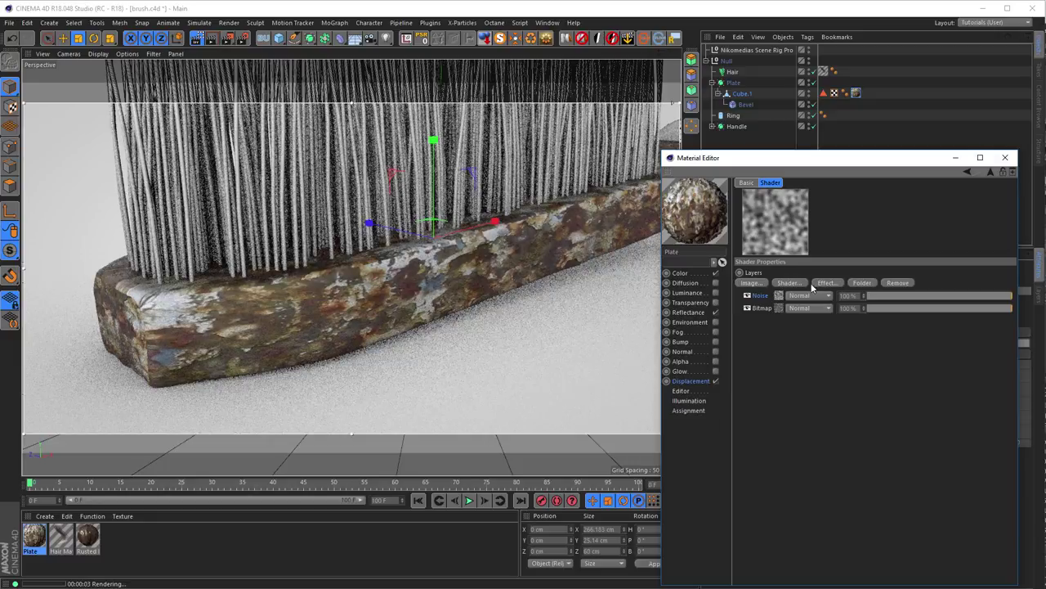
- Change the displacement Noise layer's noise type to Dents and raise its contrast to 73 %
left_click(779, 296)
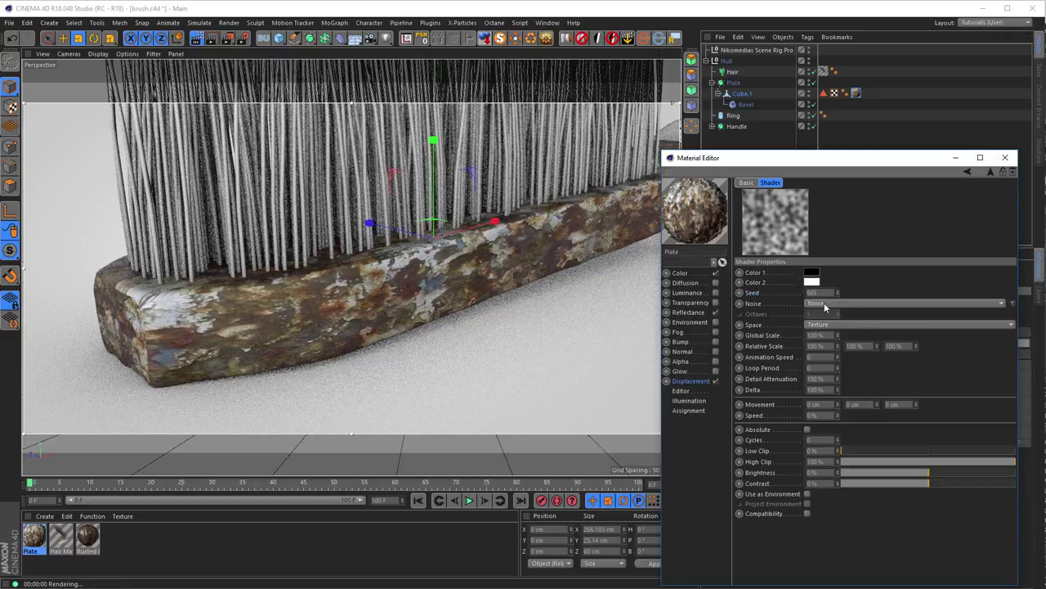
left_click(834, 303)
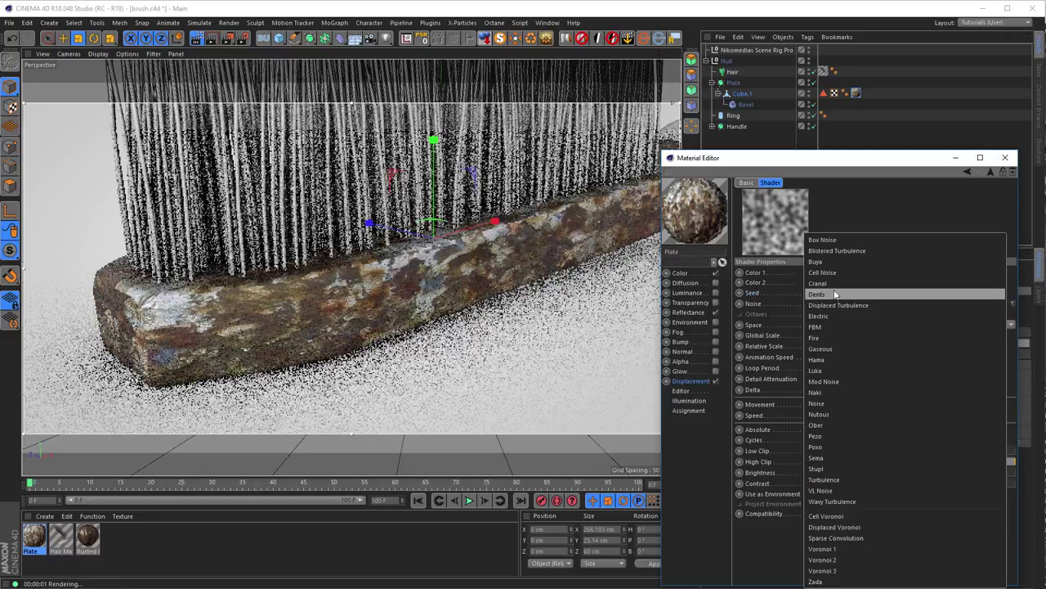
left_click(834, 293)
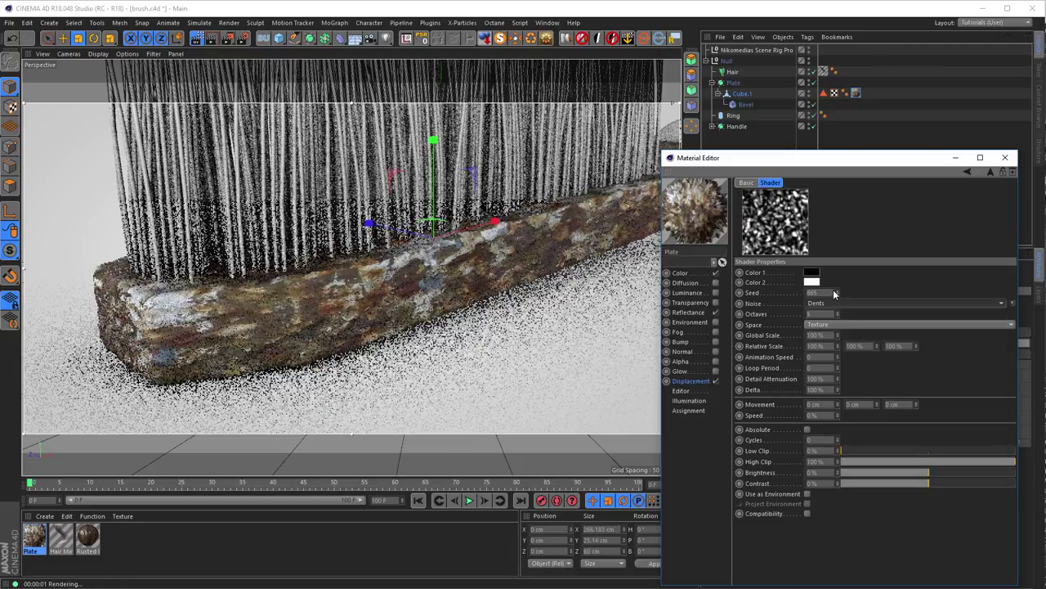
mouse_move(328, 330)
left_mouse_down("alt")
mouse_move(266, 324)
mouse_move(266, 311)
mouse_move(313, 304)
left_mouse_up("alt")
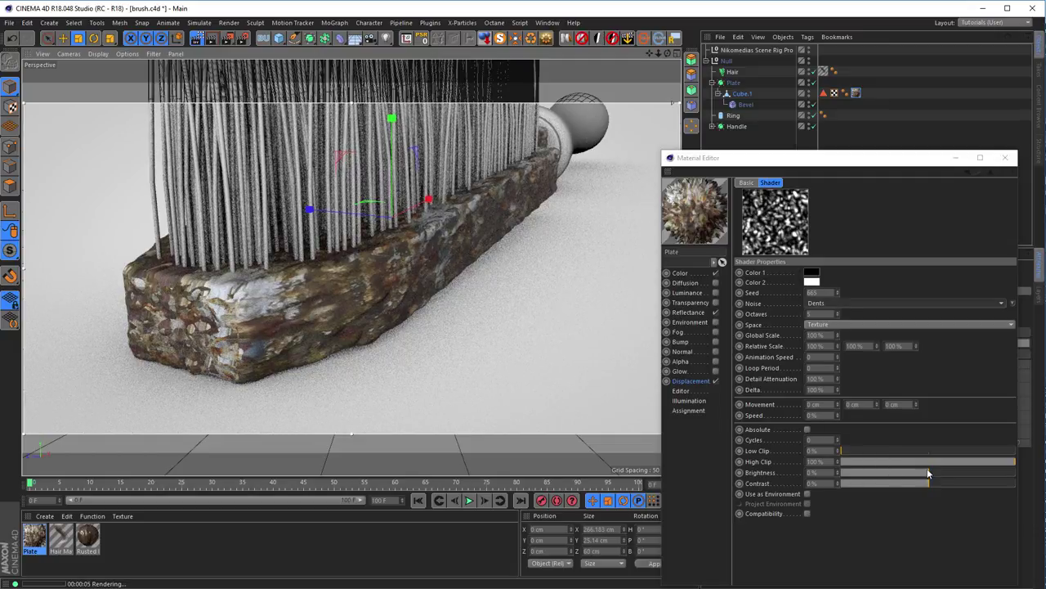
left_click_drag(933, 485, 994, 485)
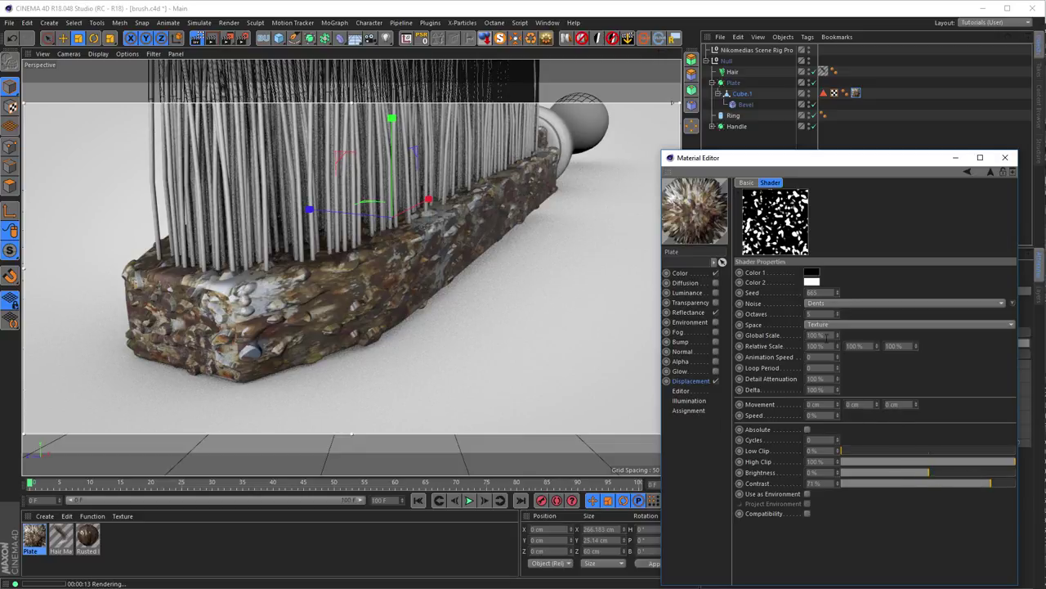
- Try a Global Scale of 400 % on the Dents noise, and set it to 200 %
left_click(830, 335)
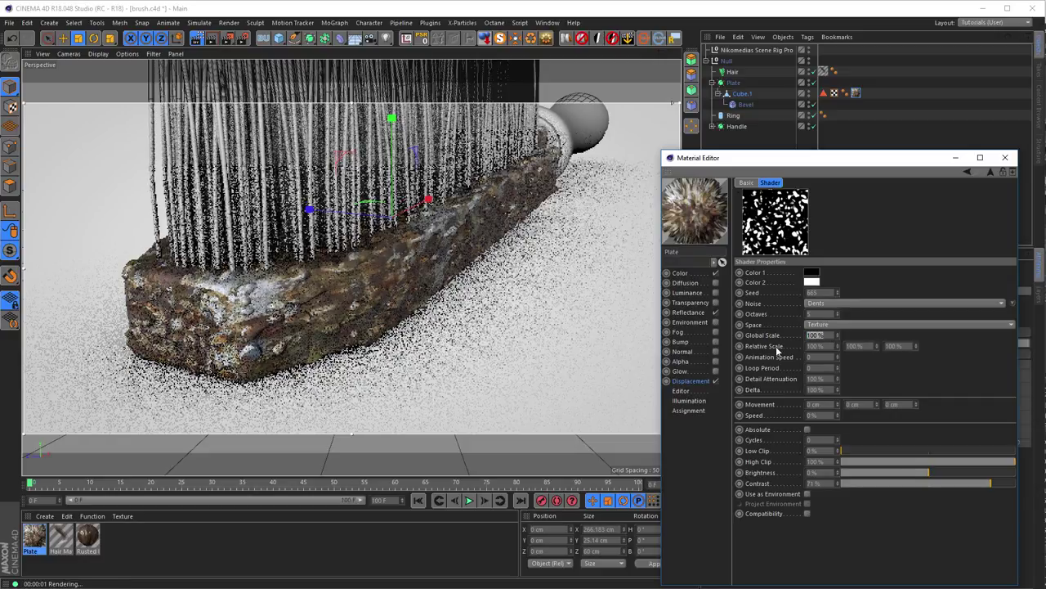
type("400")
key("Return")
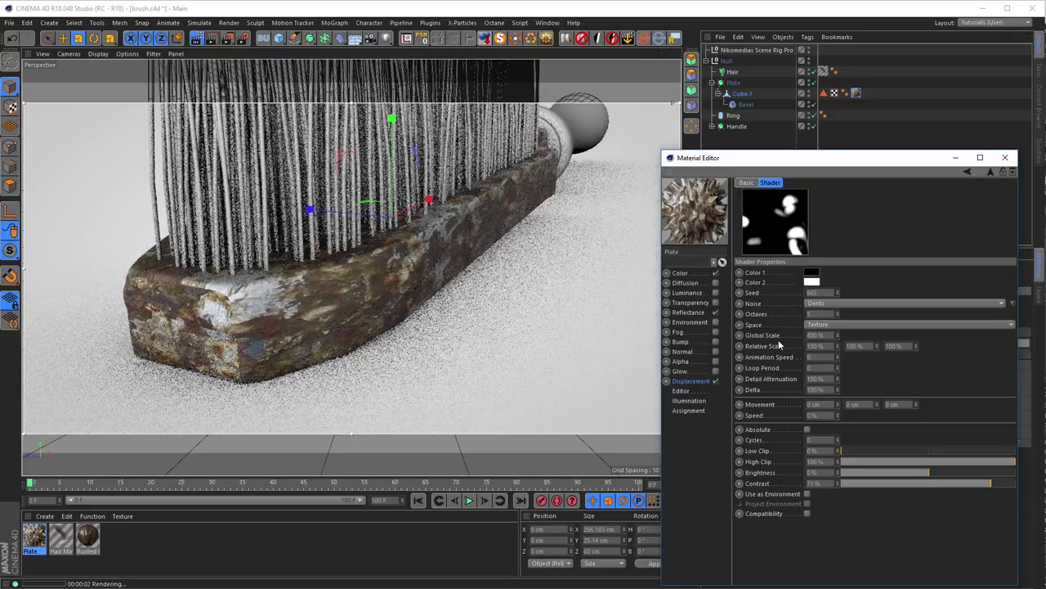
left_click_drag(828, 329, 766, 347)
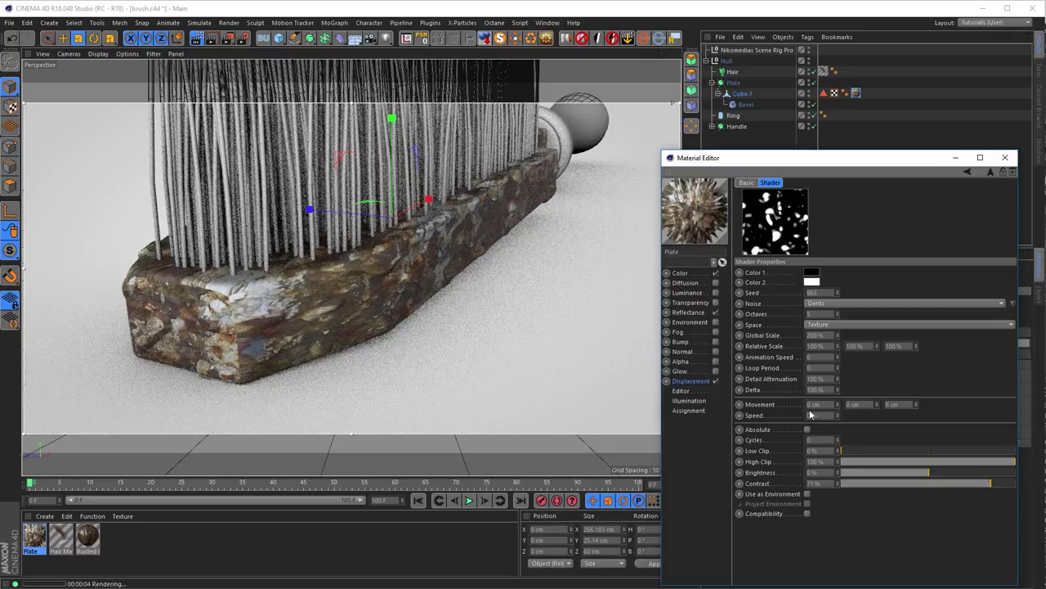
mouse_move(813, 279)
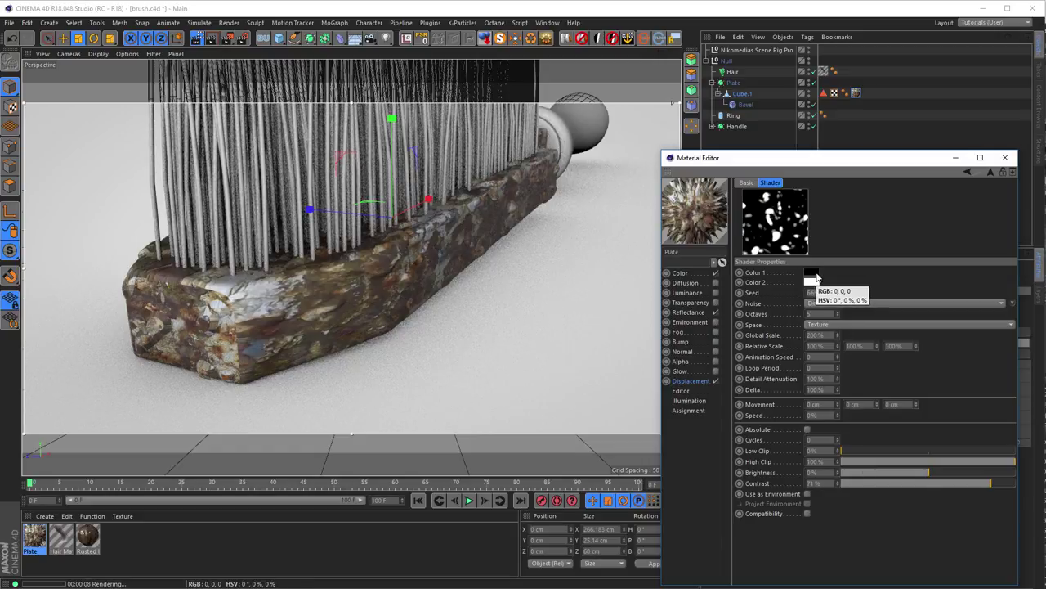
- Swap the displacement noise colours on the Plate material, making Color 1 white and Color 2 black
left_click_drag(813, 273, 926, 297)
left_click(813, 273)
left_click(800, 313)
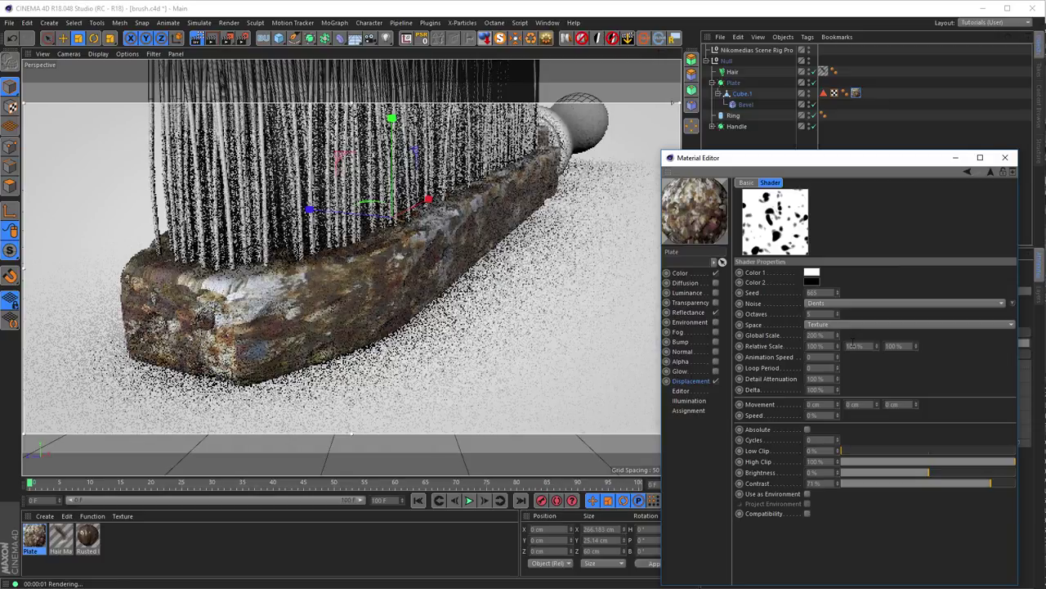
mouse_move(245, 321)
left_mouse_down("alt")
mouse_move(282, 376)
mouse_move(224, 331)
left_mouse_up("alt")
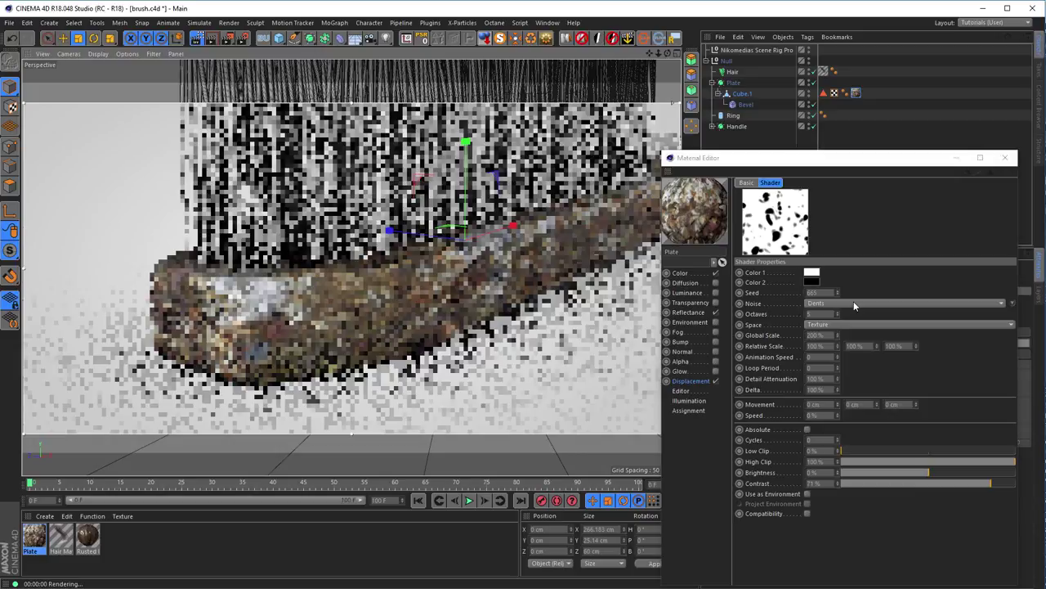
- Change the Plate's displacement noise type to Blistered Turbulence and check the displaced front corner up close
left_click(853, 304)
left_click(850, 247)
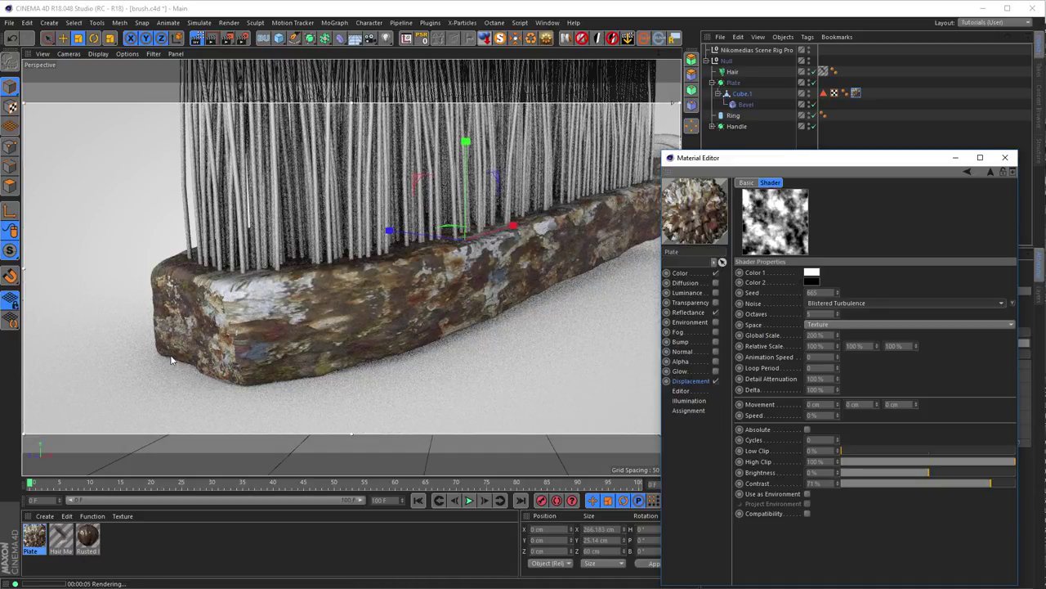
right_click_drag(237, 300, 223, 297, "alt")
middle_click_drag(223, 296, 197, 324, "alt")
right_click_drag(197, 324, 231, 303, "alt")
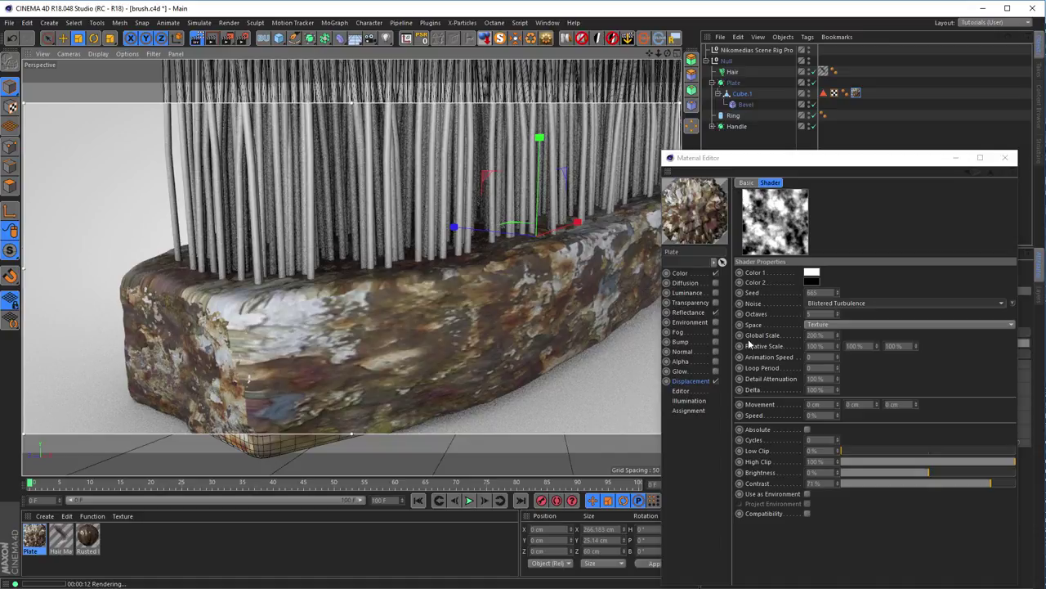
- Offset the Plate texture on Cube.1 by 10 % in U and 17 % in V
left_click_drag(817, 158, 517, 414)
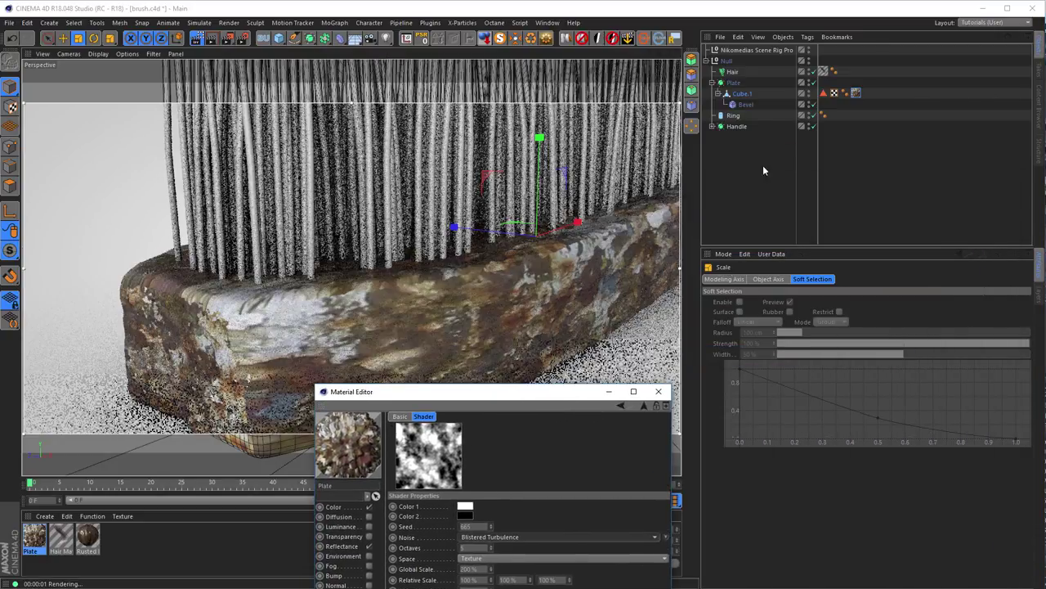
left_click(856, 93)
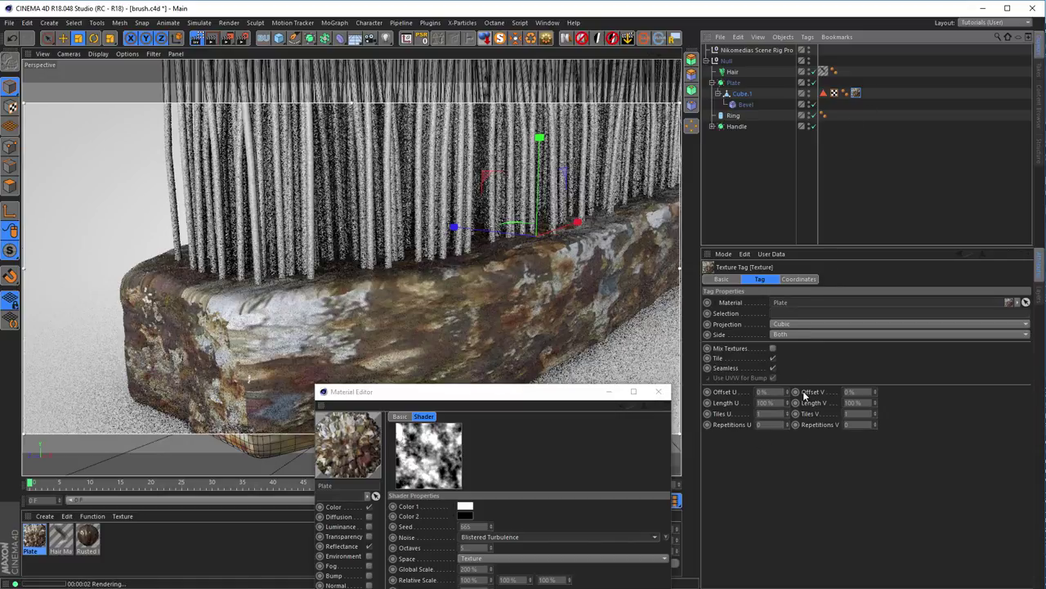
left_click(789, 391)
left_click_drag(788, 391, 788, 384)
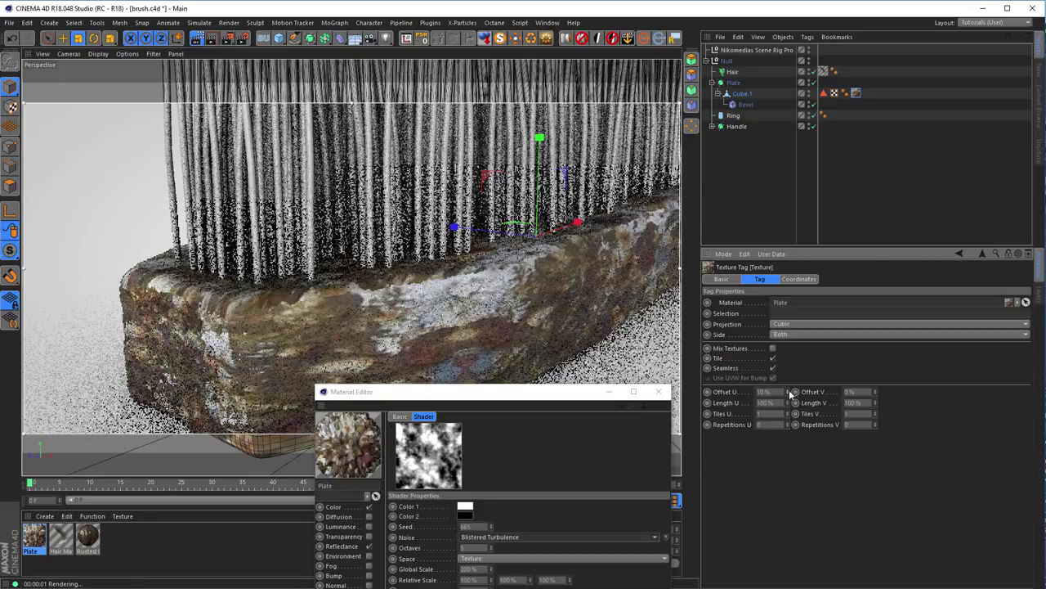
left_click_drag(875, 391, 874, 379)
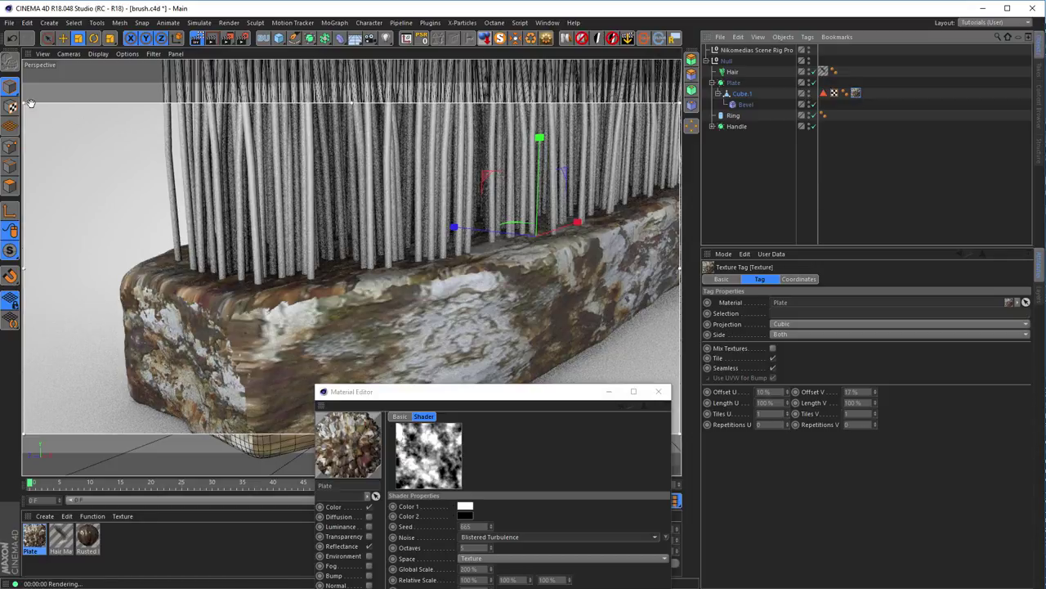
- Enable texture and axis editing, turn off the interactive render, and rotate the Plate's cubic texture projection so its grid stands upright
left_click(11, 108)
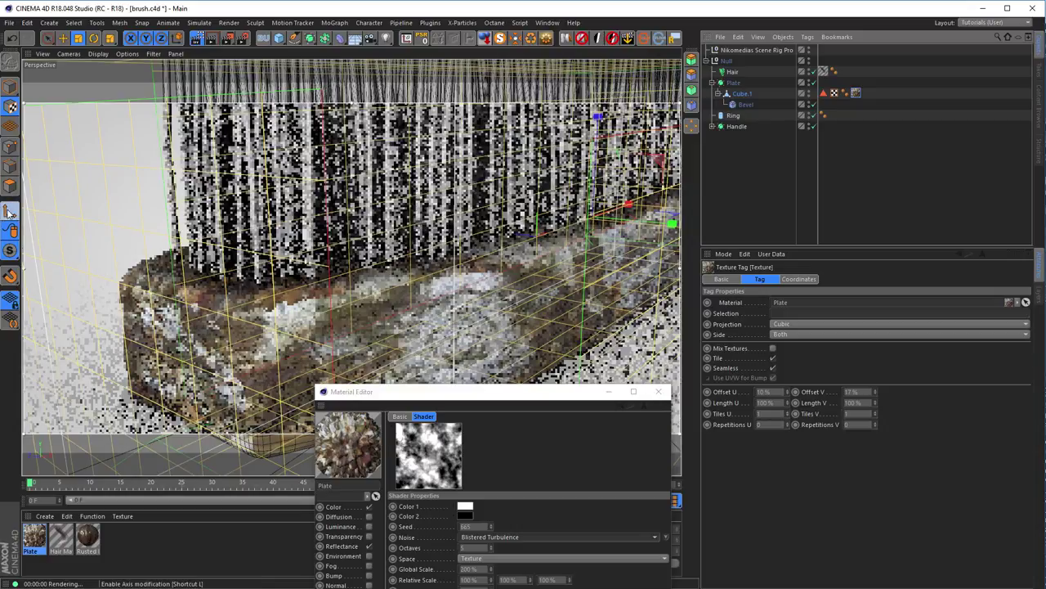
left_click(10, 211)
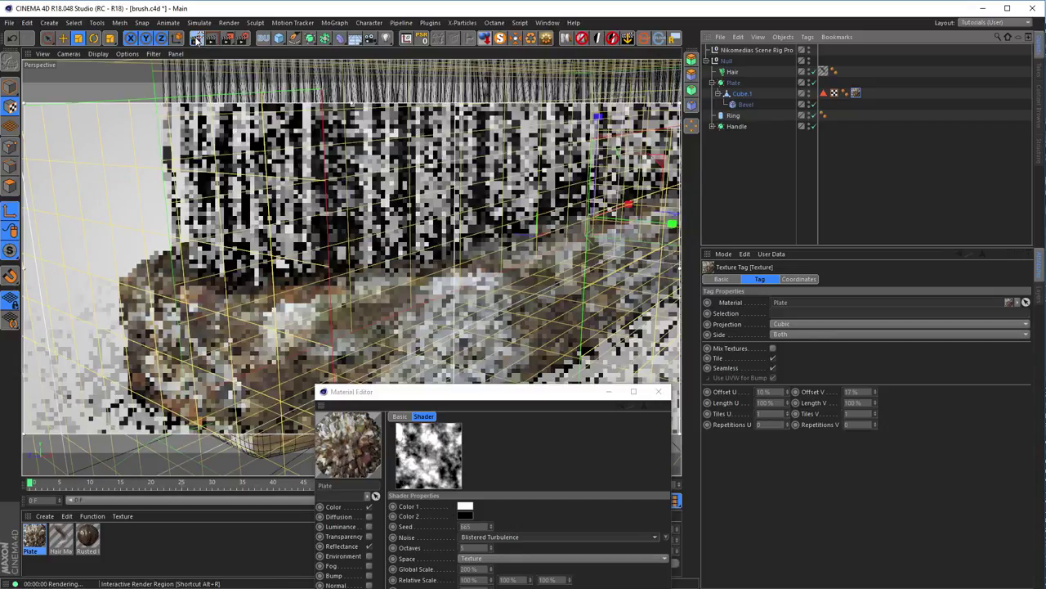
scroll(364, 238, "down", 10)
left_click_drag(253, 249, 268, 245, "alt")
key("r")
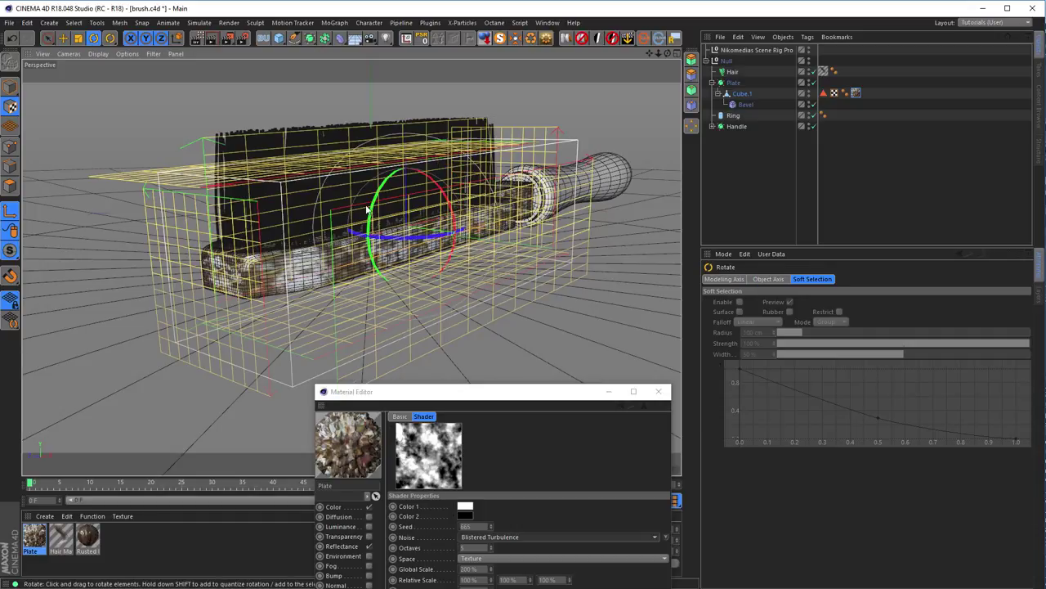
mouse_move(373, 209)
left_mouse_down()
mouse_move(427, 161)
mouse_move(226, 229)
mouse_move(405, 235)
left_mouse_up()
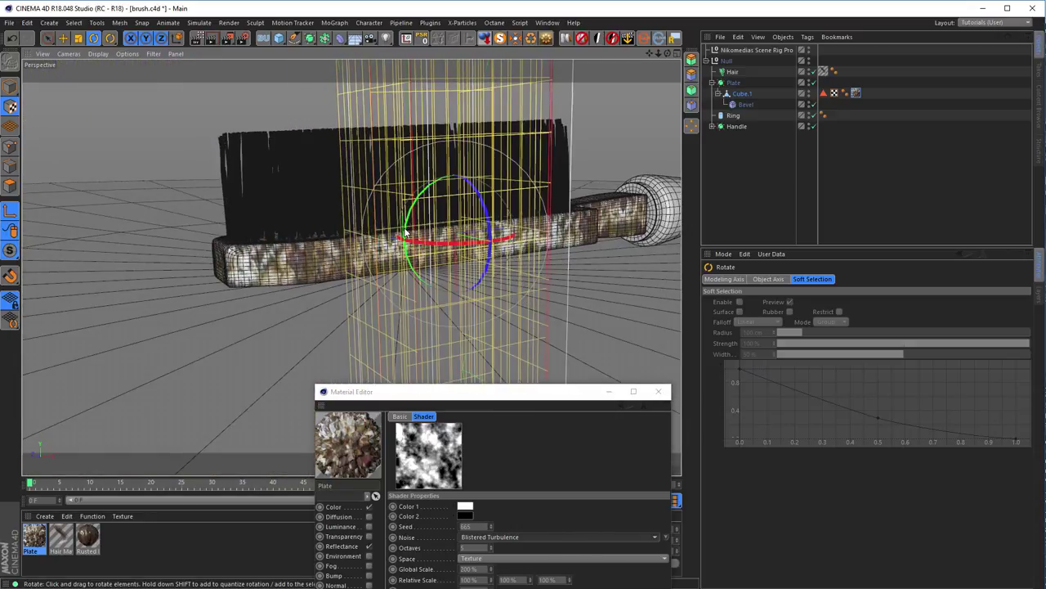
- Rescale the Plate's texture projection along its individual axes, using the interactive render to judge the rust pattern
key("t")
left_click_drag(539, 235, 572, 229)
mouse_move(135, 243)
left_mouse_down("alt")
mouse_move(308, 238)
mouse_move(199, 271)
mouse_move(280, 252)
left_mouse_up("alt")
left_click(197, 38)
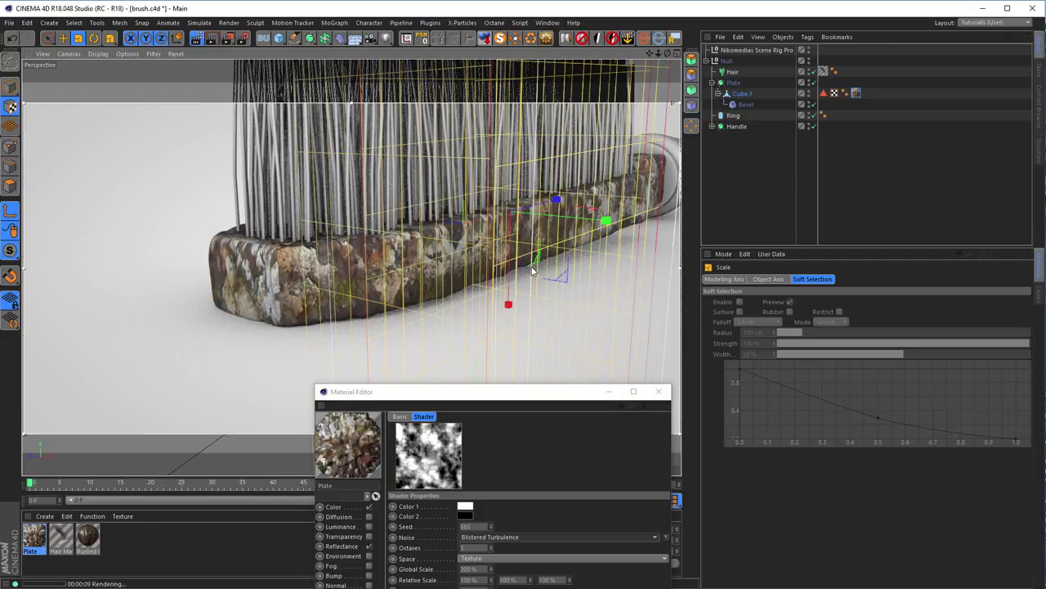
left_click_drag(509, 305, 512, 254)
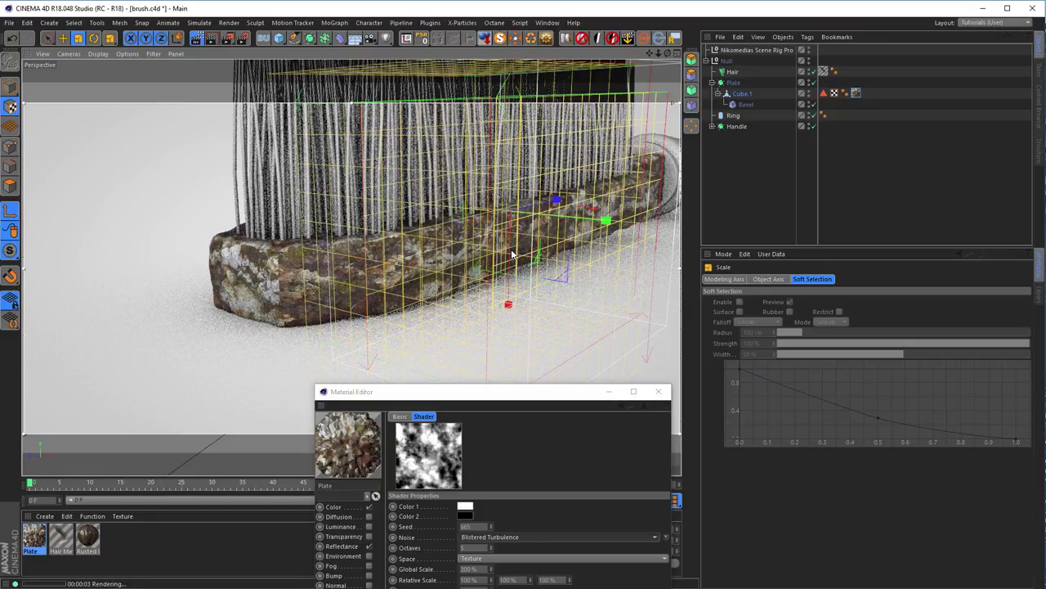
left_click_drag(559, 200, 428, 221)
key("r")
key("ctrl+r")
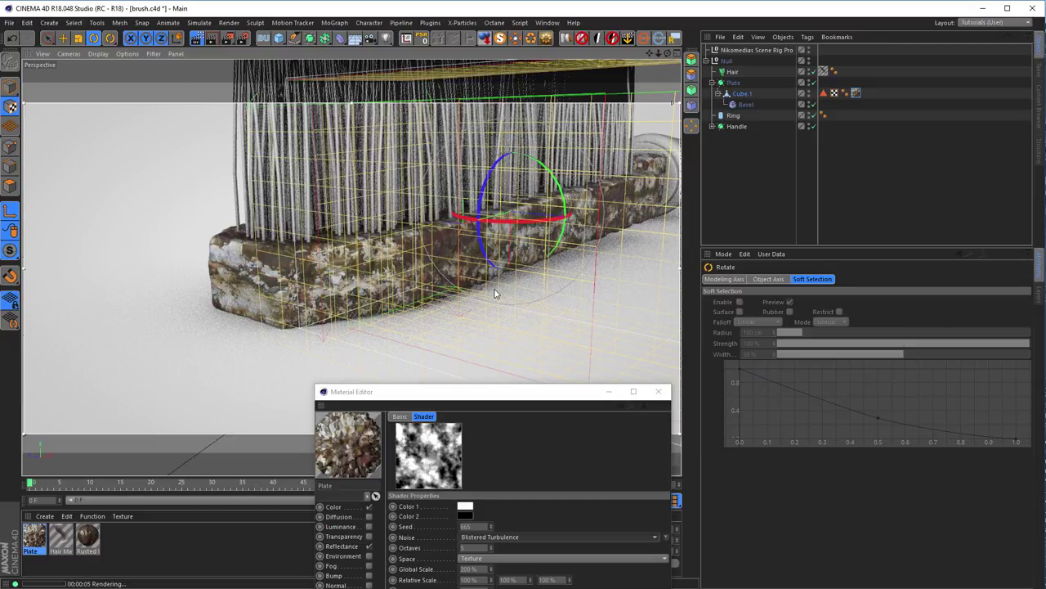
- Return to Model mode with axis editing off and frame the whole plate in the render view
left_click(12, 88)
left_click(11, 213)
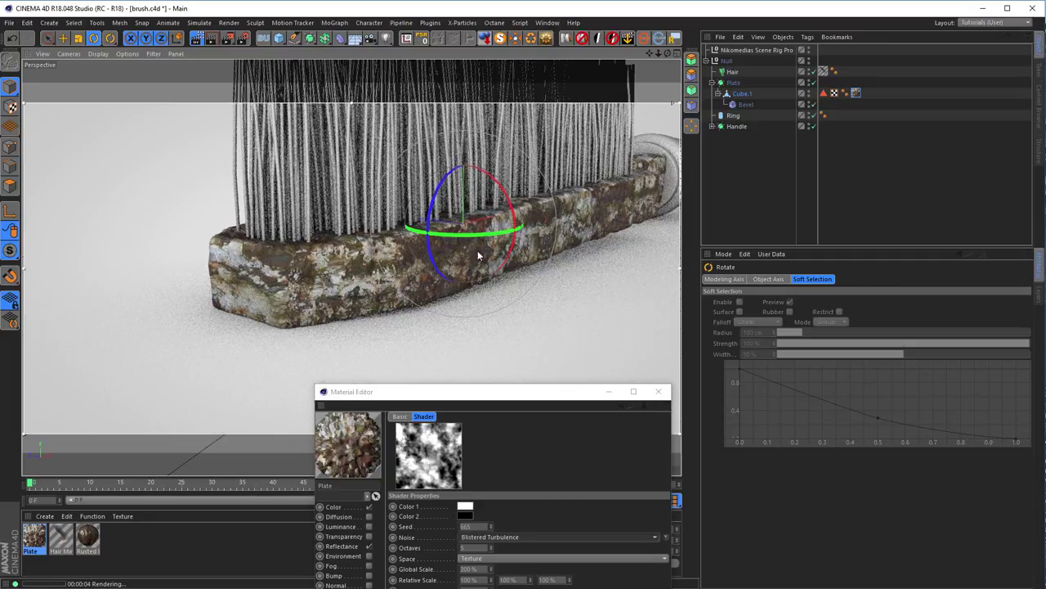
middle_click_drag(577, 213, 490, 253, "alt")
left_click_drag(488, 256, 499, 257, "alt")
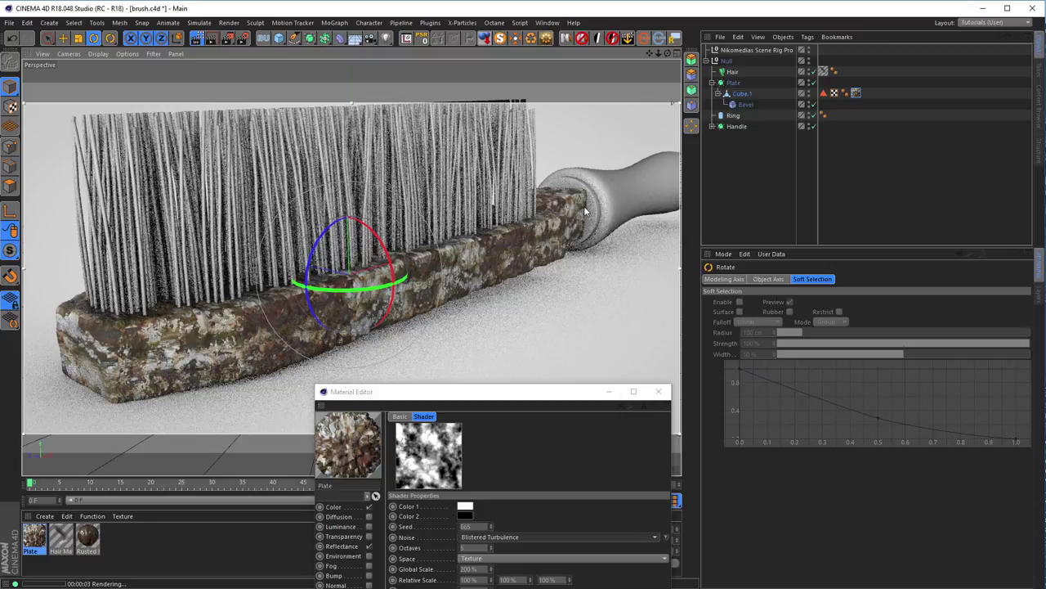
- Wrap the bitmap in the Plate material's Color channel in a Layer shader
left_click_drag(530, 391, 832, 167)
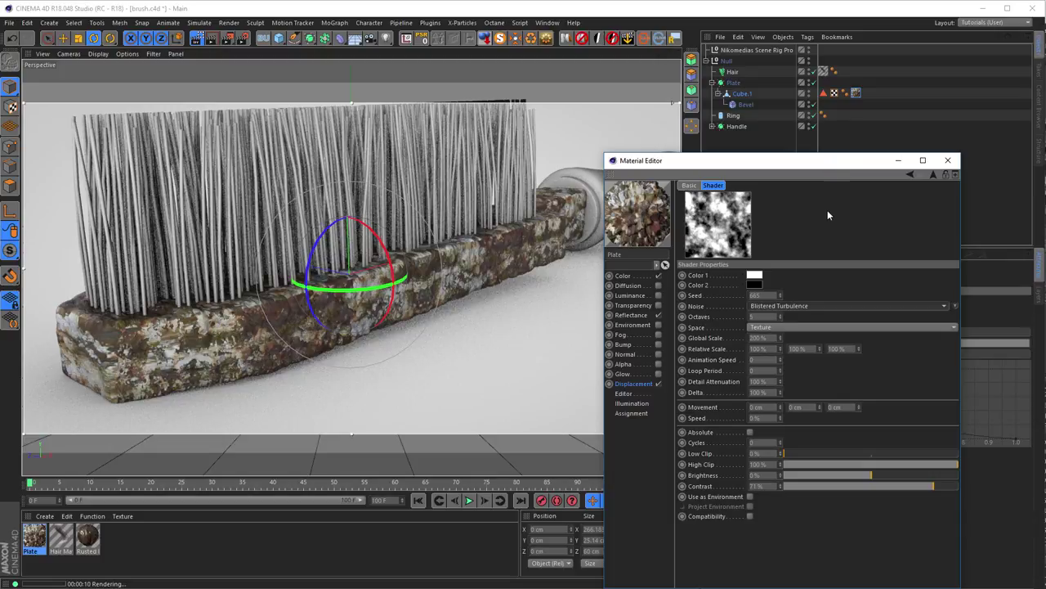
left_click(634, 277)
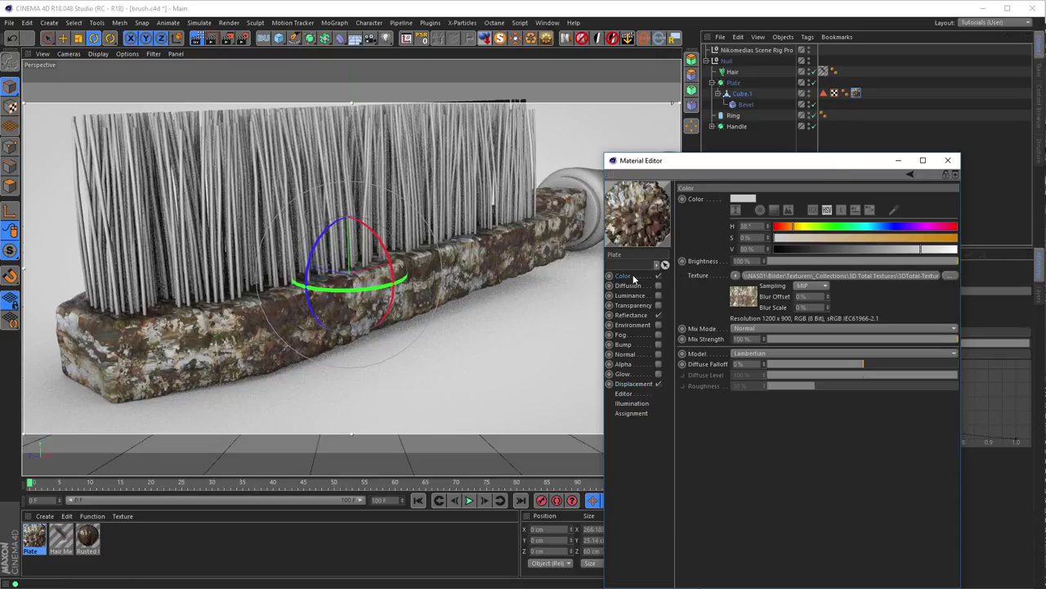
left_click(736, 276)
left_click(764, 457)
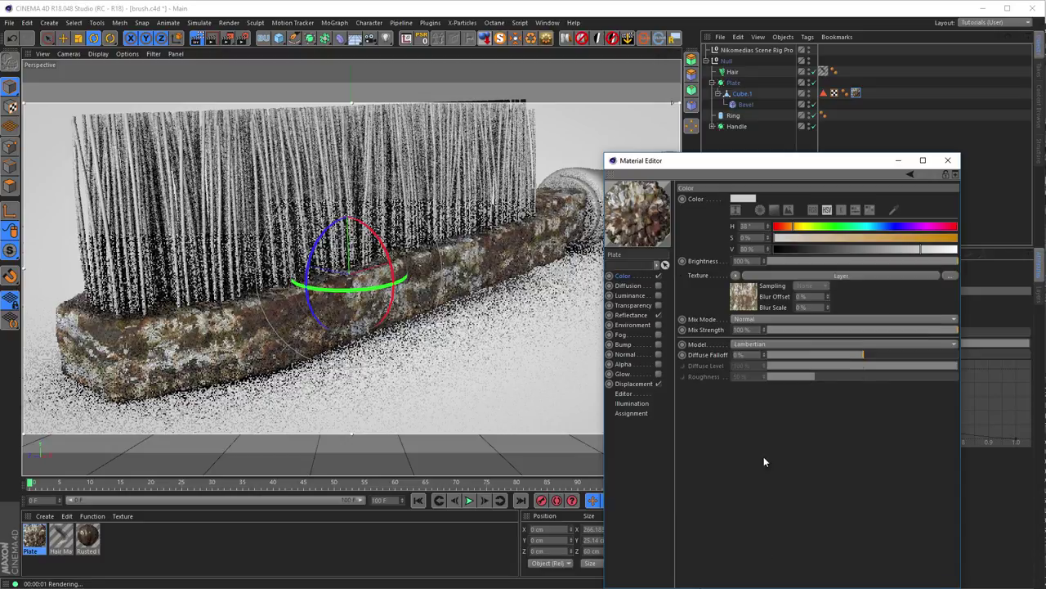
- Add a Hue / Sat / Lightness effect above the color bitmap and lower its saturation to -26 %
left_click(747, 297)
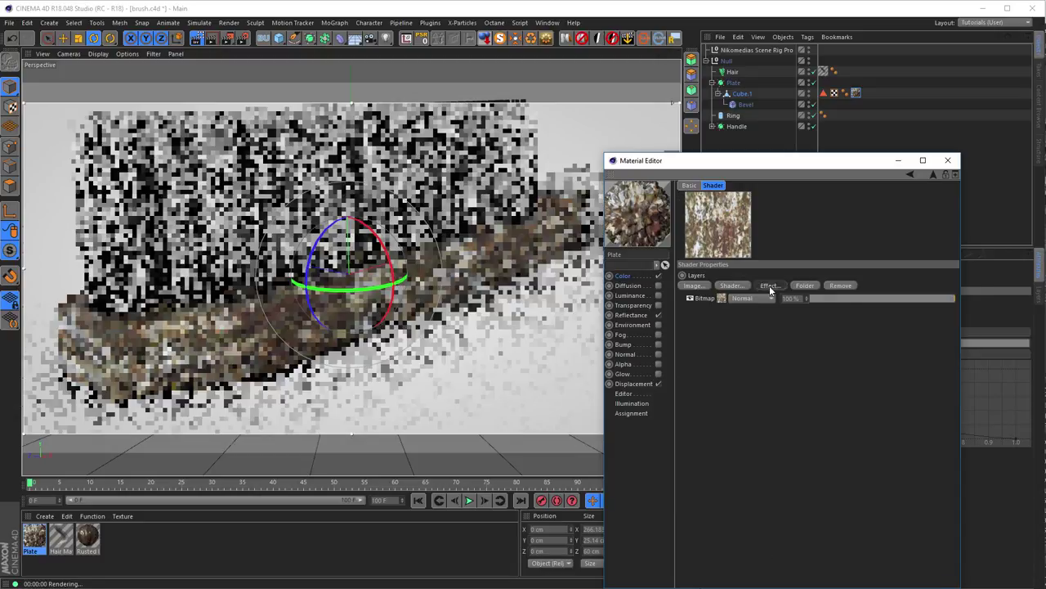
left_click(769, 286)
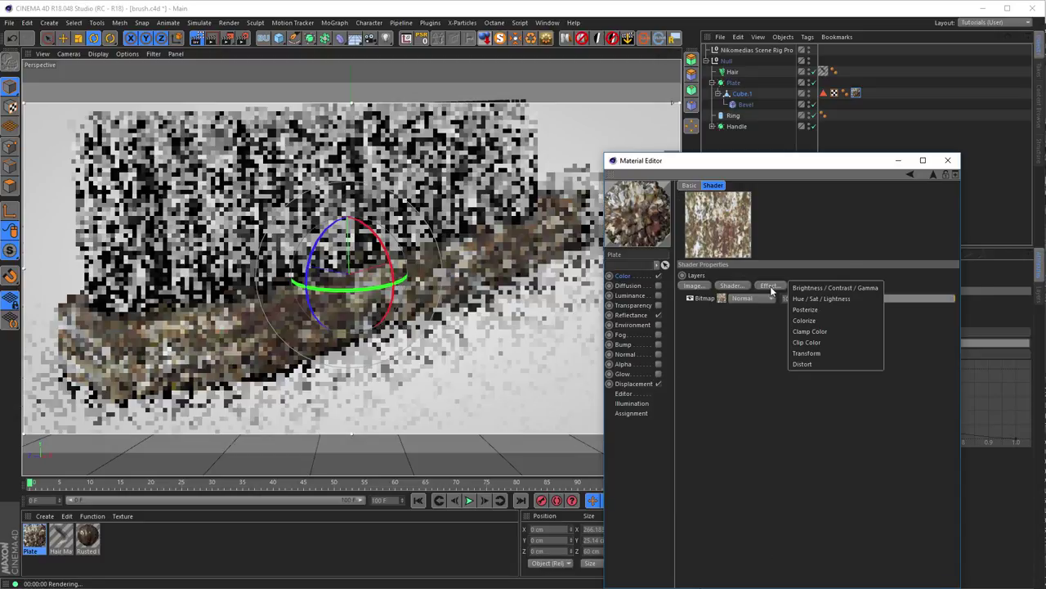
left_click(854, 299)
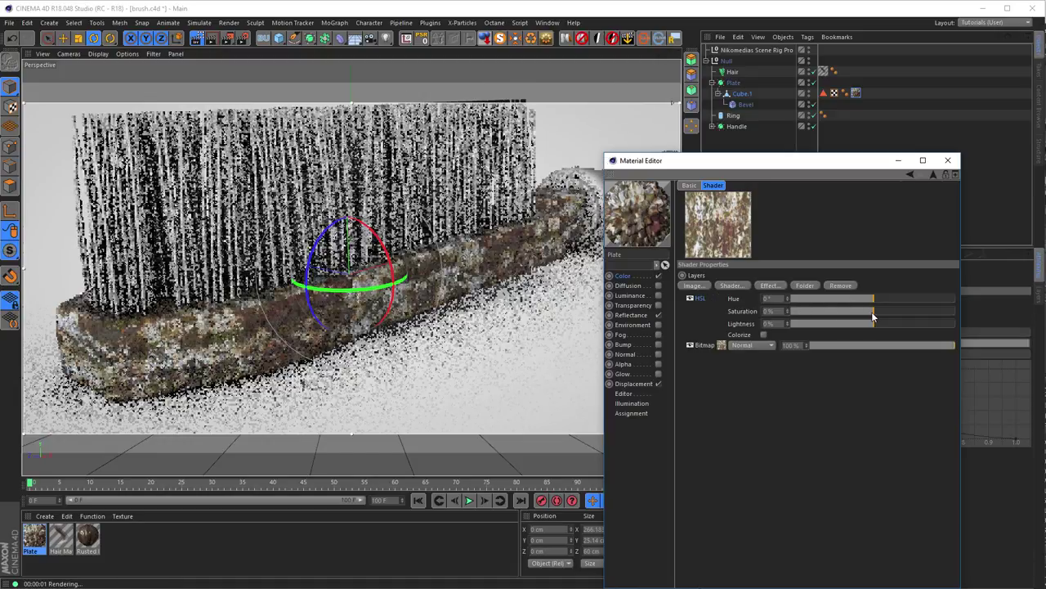
mouse_move(873, 313)
left_mouse_down()
mouse_move(829, 319)
mouse_move(854, 315)
left_mouse_up()
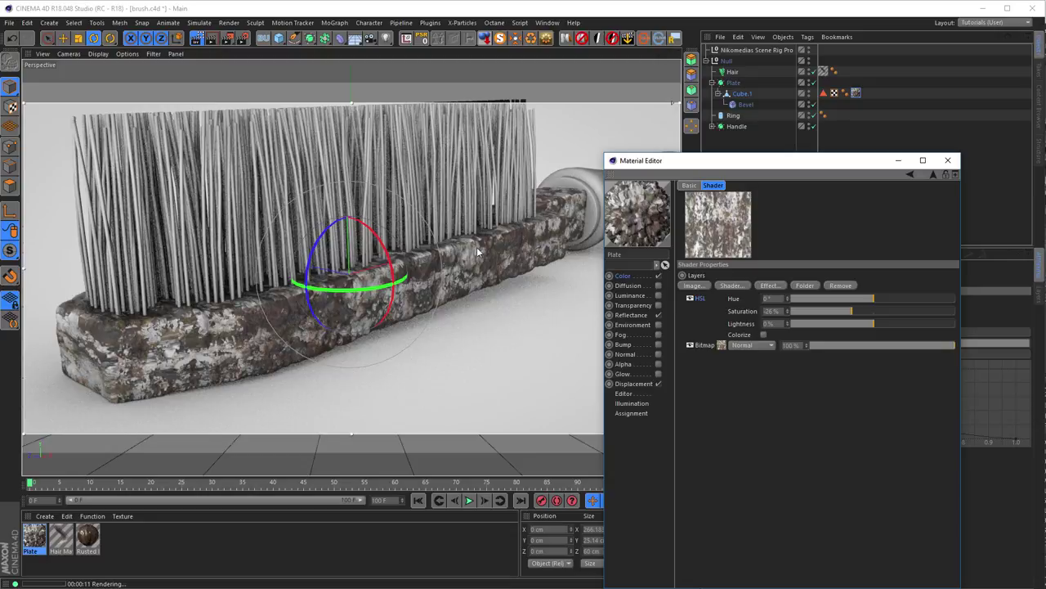
left_click_drag(549, 219, 344, 291)
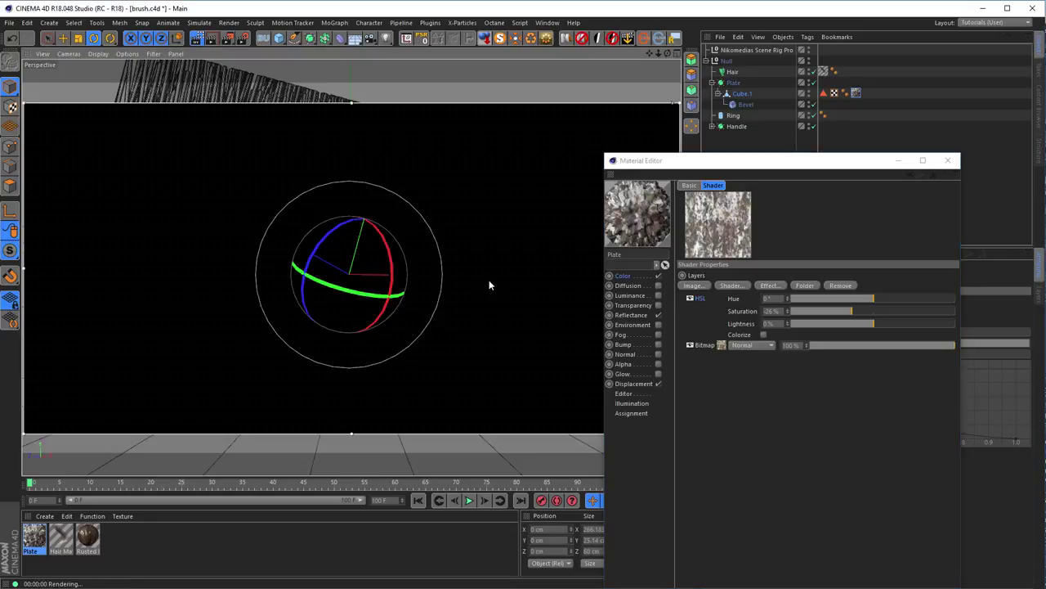
key("ctrl+z")
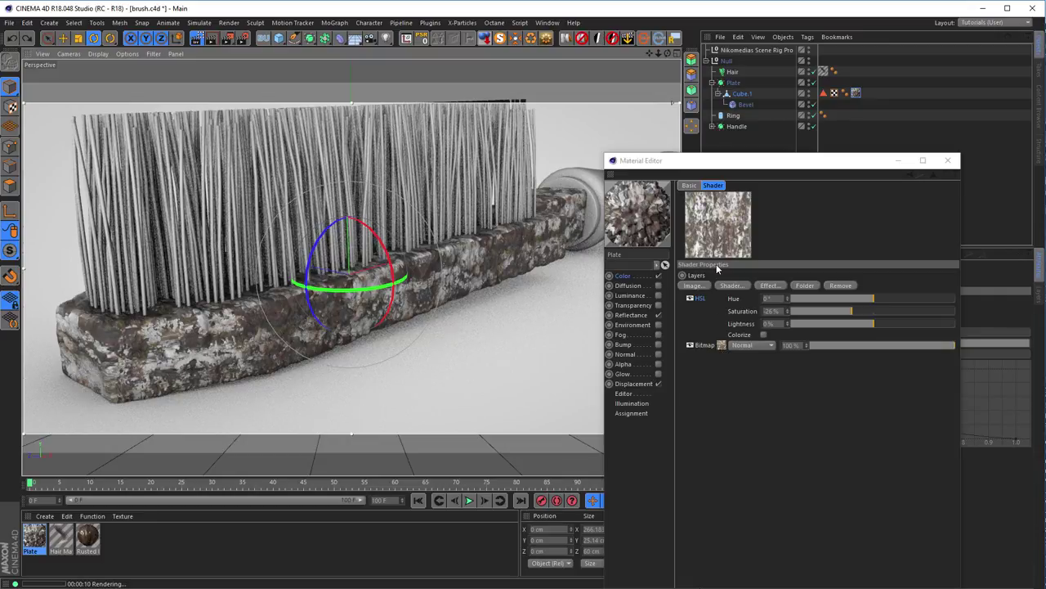
- Switch the Plate's displacement noise to Wavy Turbulence, with High Clip at 64 % and Low Clip at 38 %
left_click(647, 383)
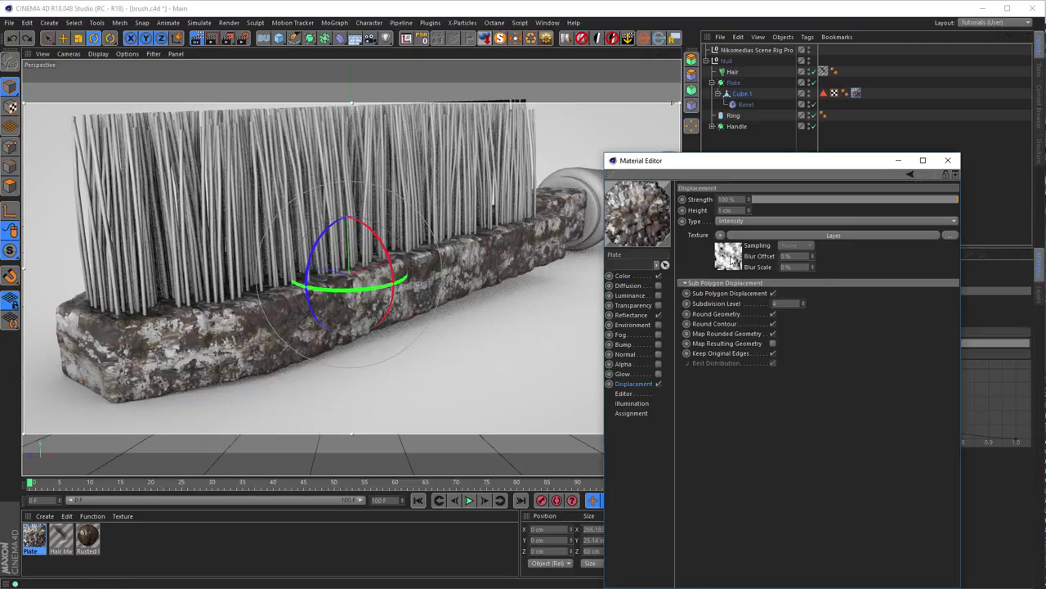
left_click(734, 262)
left_click(728, 299)
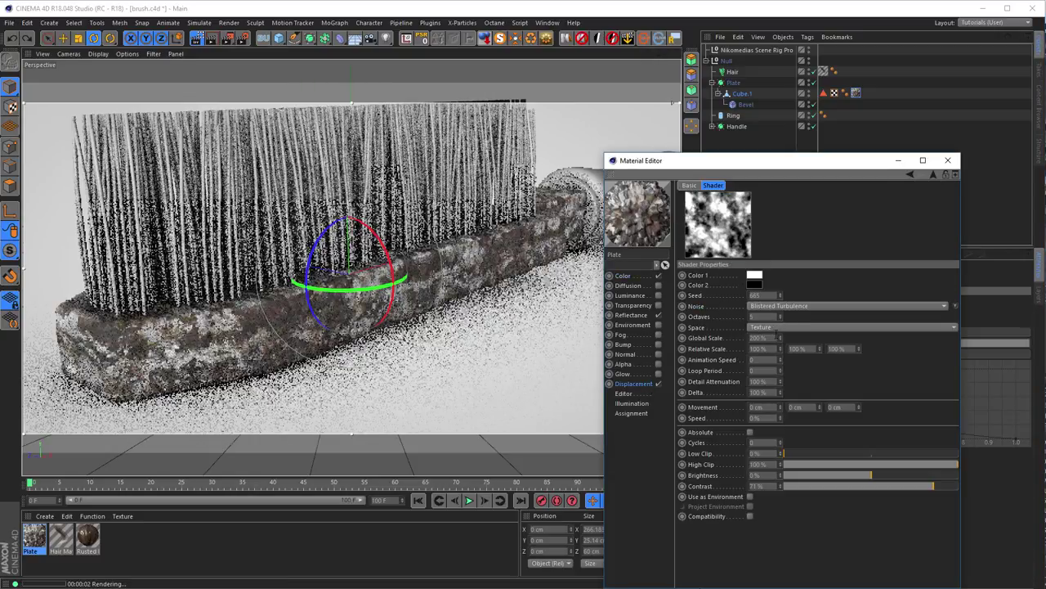
left_click(778, 306)
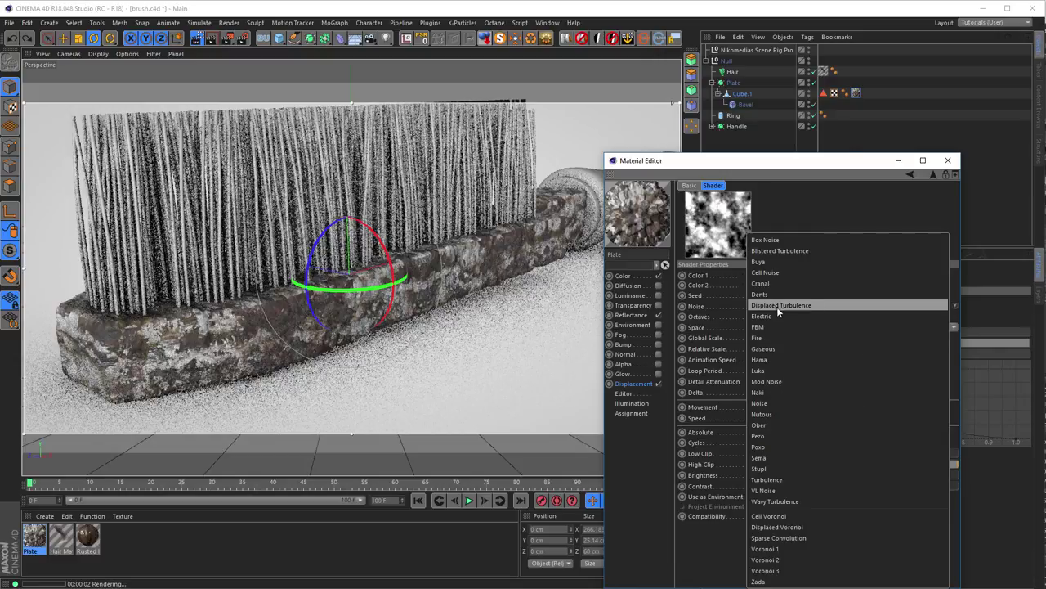
left_click(821, 501)
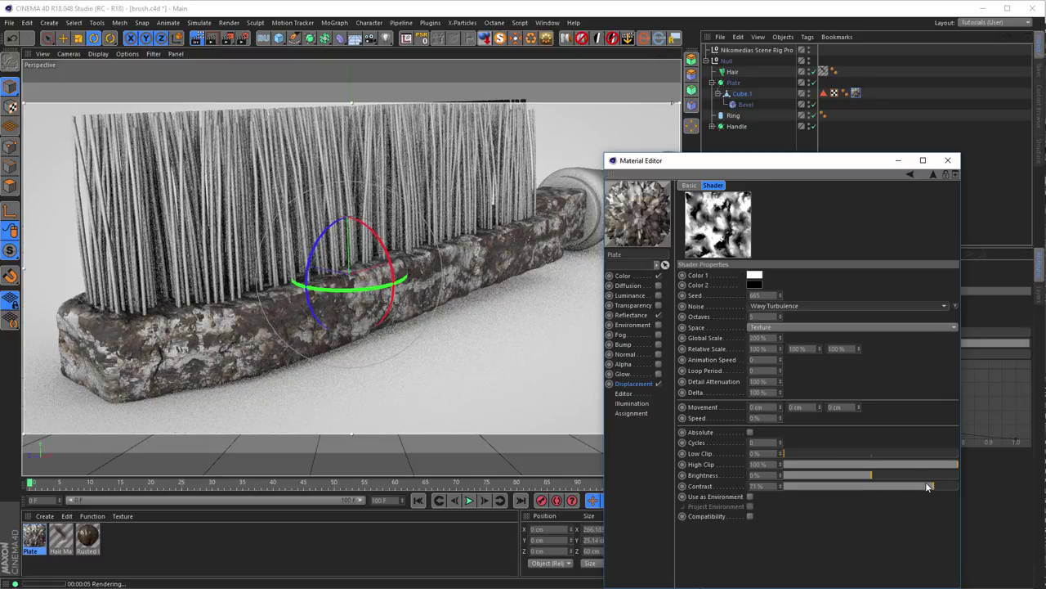
left_click_drag(932, 463, 895, 464)
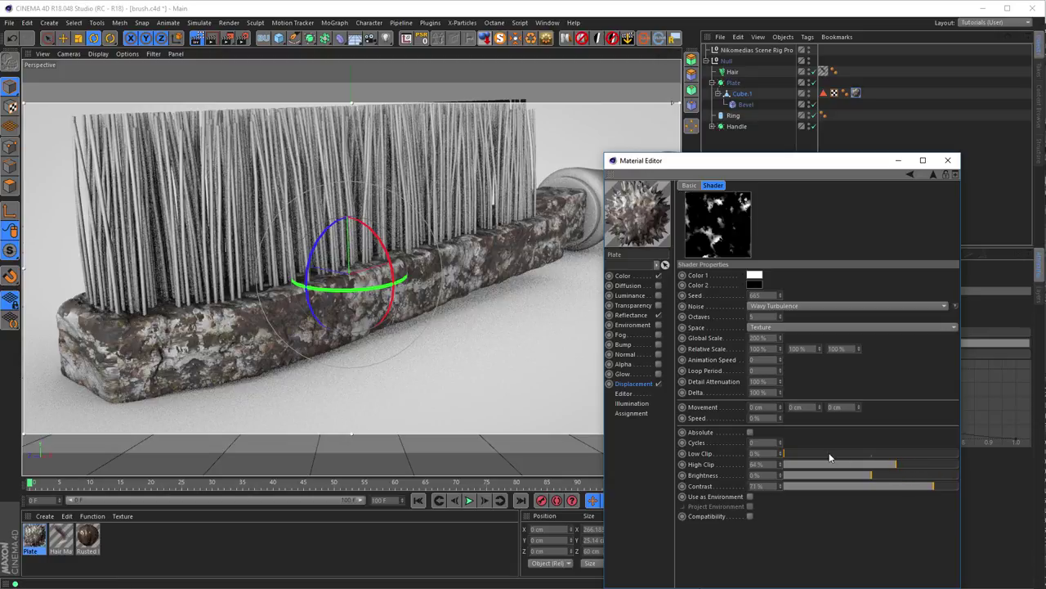
left_click_drag(818, 454, 845, 461)
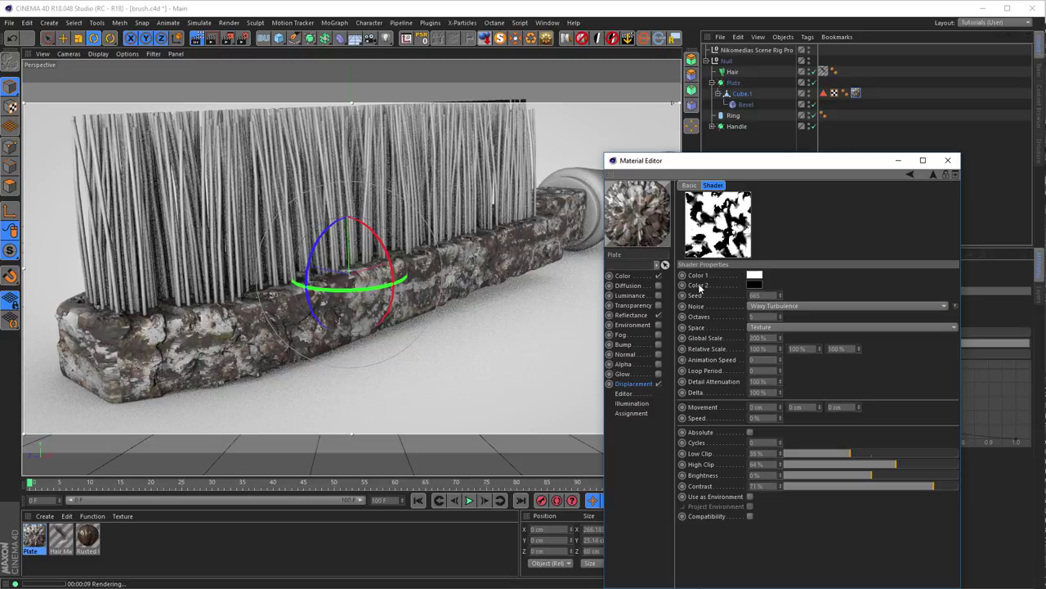
- Set the Plate material's displacement strength to 50 % and its subdivision level to 4
left_click(642, 384)
left_click_drag(739, 201, 684, 222)
type("50")
key("Return")
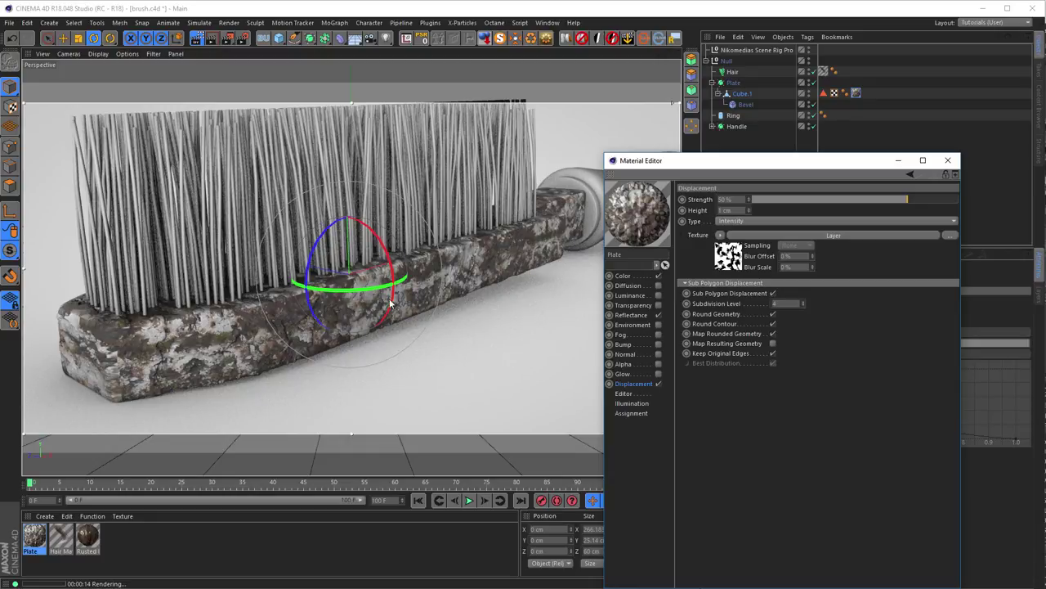
left_click_drag(745, 166, 758, 128)
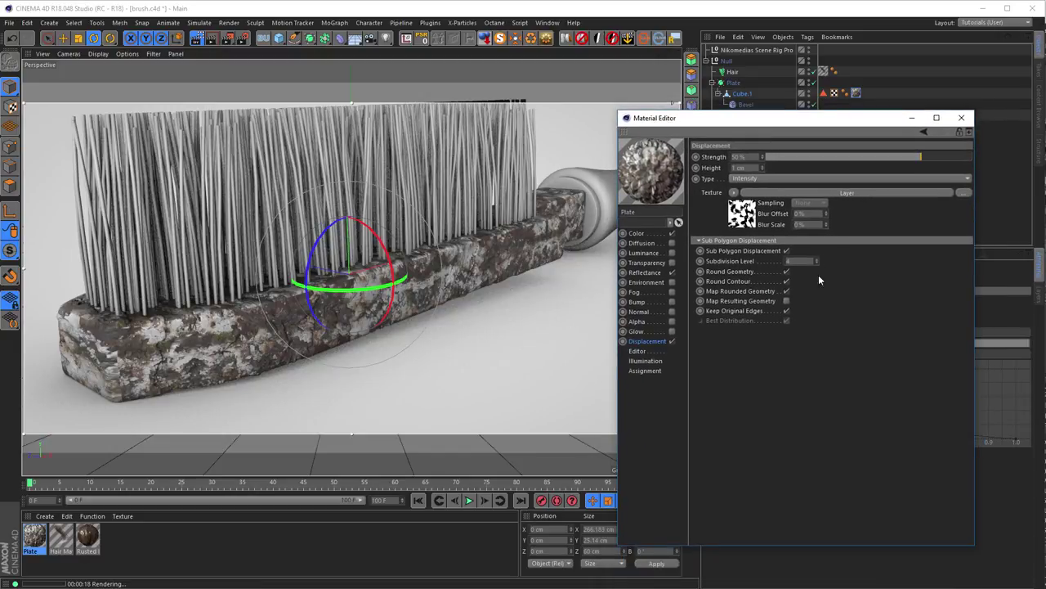
type("4")
key("Return")
- Turn off the Plate material's displacement and open the Layer shader in its Color channel
left_click(647, 235)
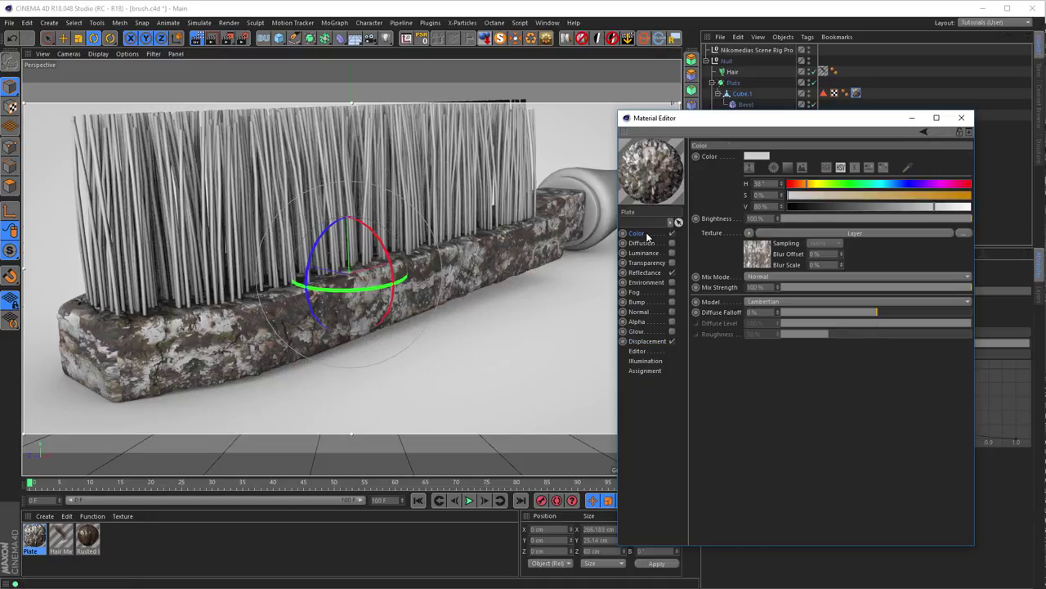
left_click(672, 341)
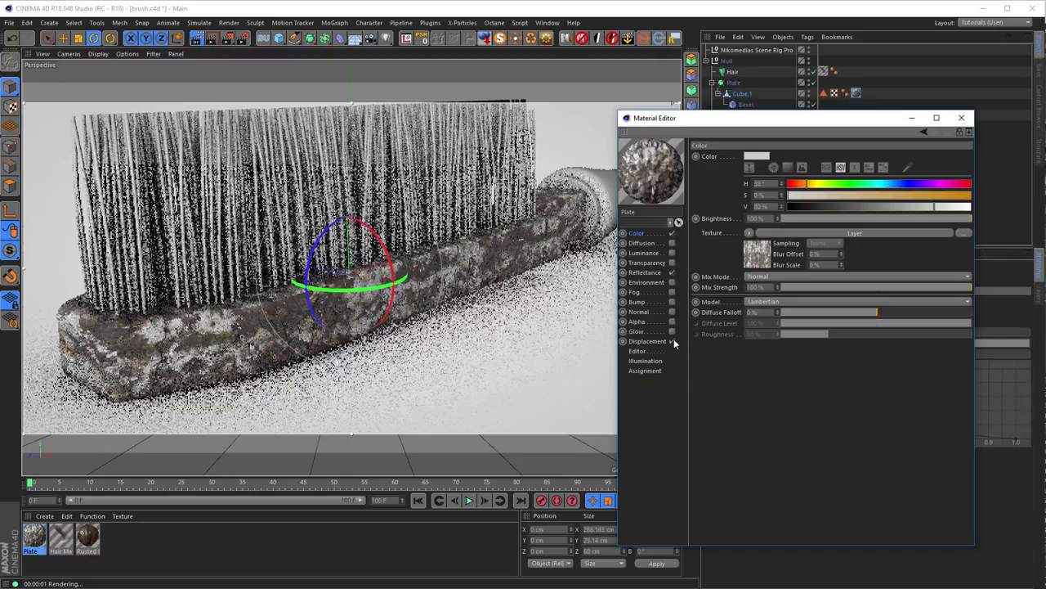
left_click(760, 255)
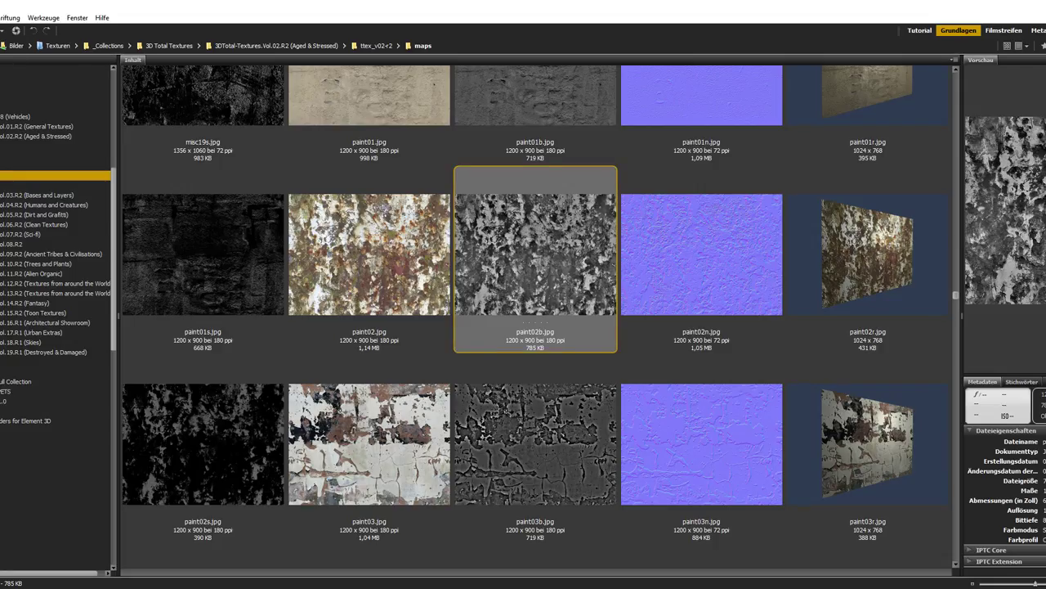
- Switch to Adobe Bridge and look through the Wood texture folder for the rough wood image WoodRough0041_1_L.jpg
scroll(56, 318, "down", 16)
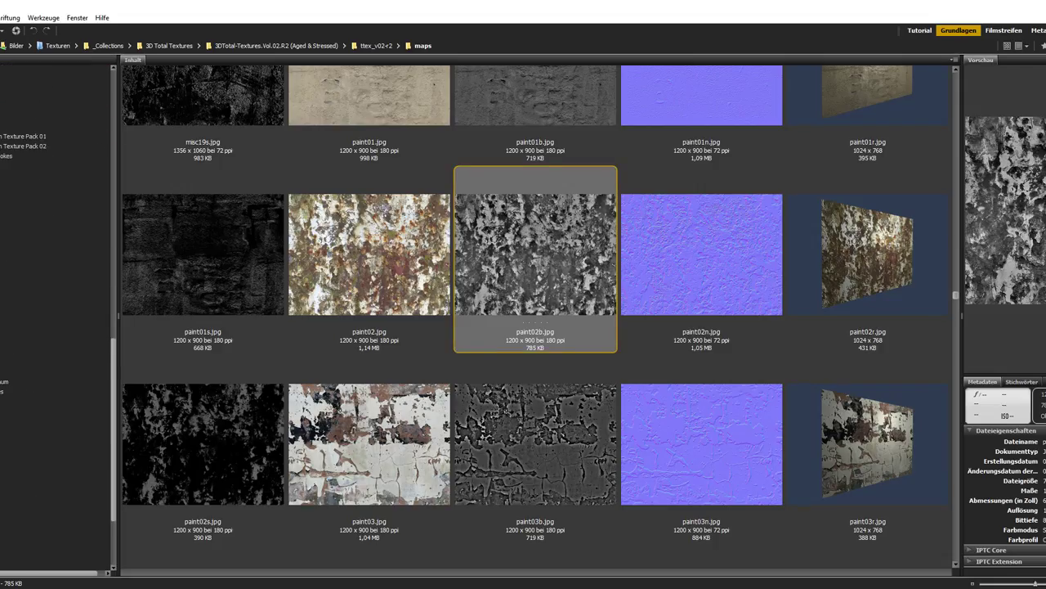
left_click(8, 323)
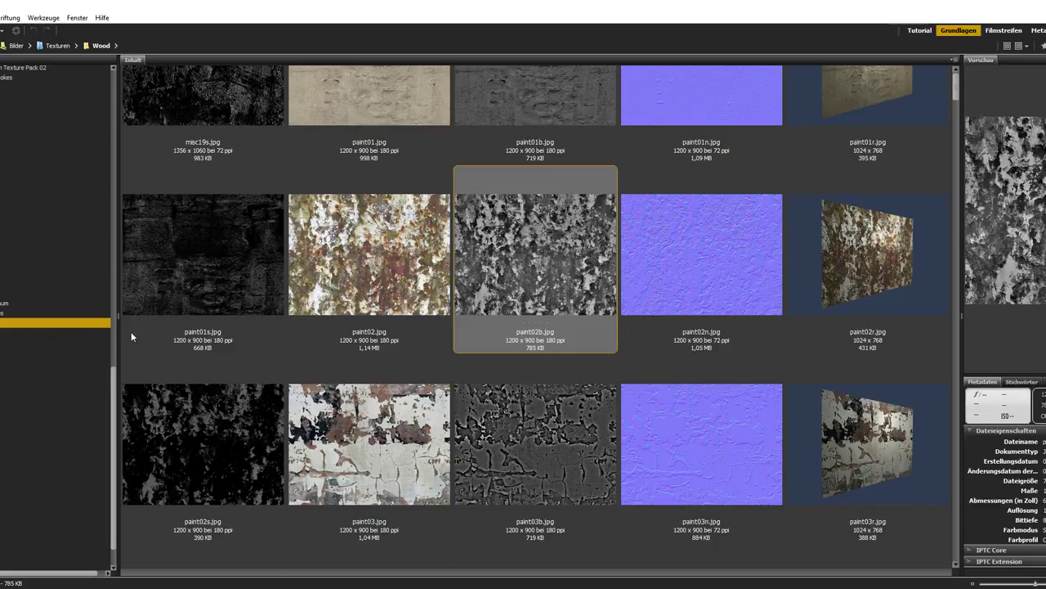
scroll(947, 264, "down", 5)
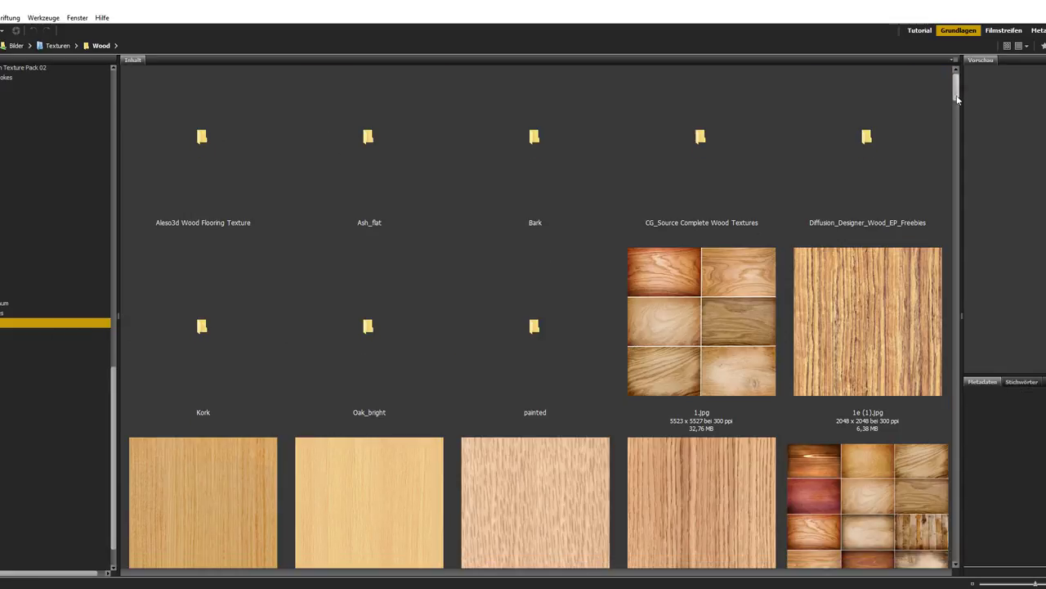
scroll(952, 253, "down", 6)
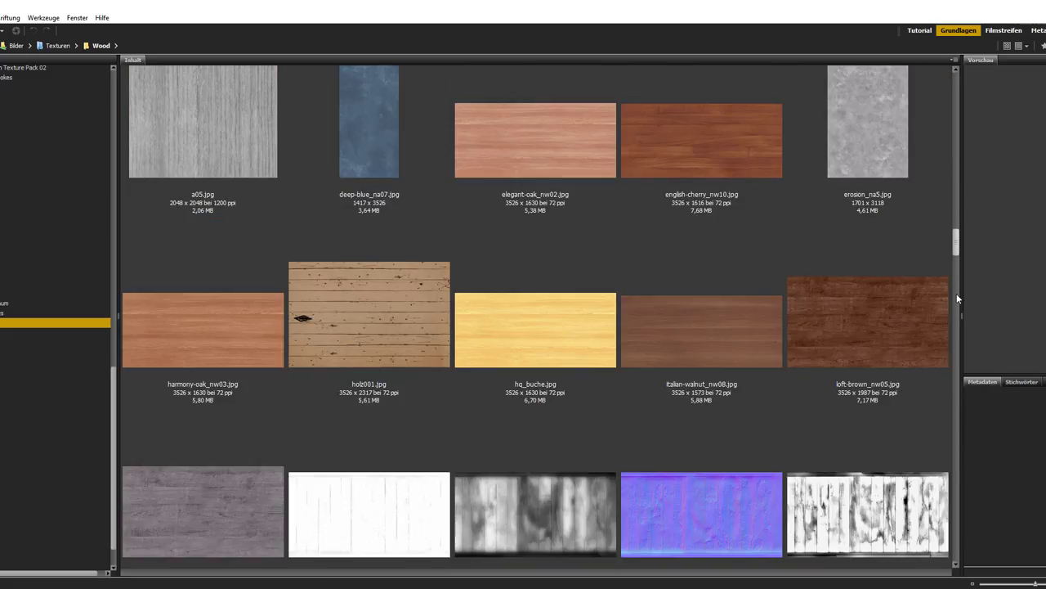
scroll(958, 299, "down", 8)
left_click_drag(957, 294, 959, 333)
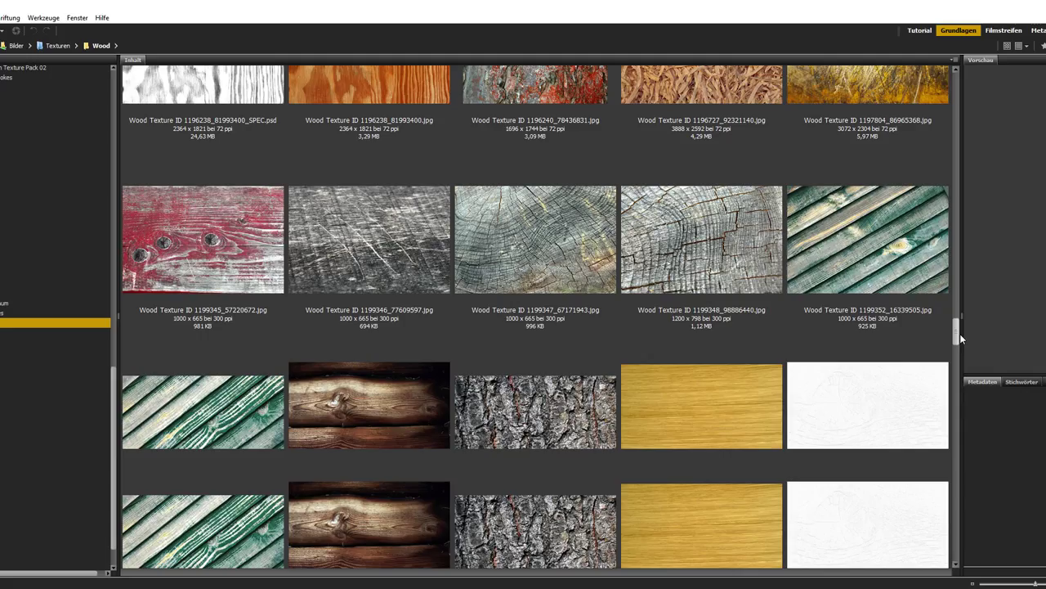
left_click_drag(956, 338, 957, 401)
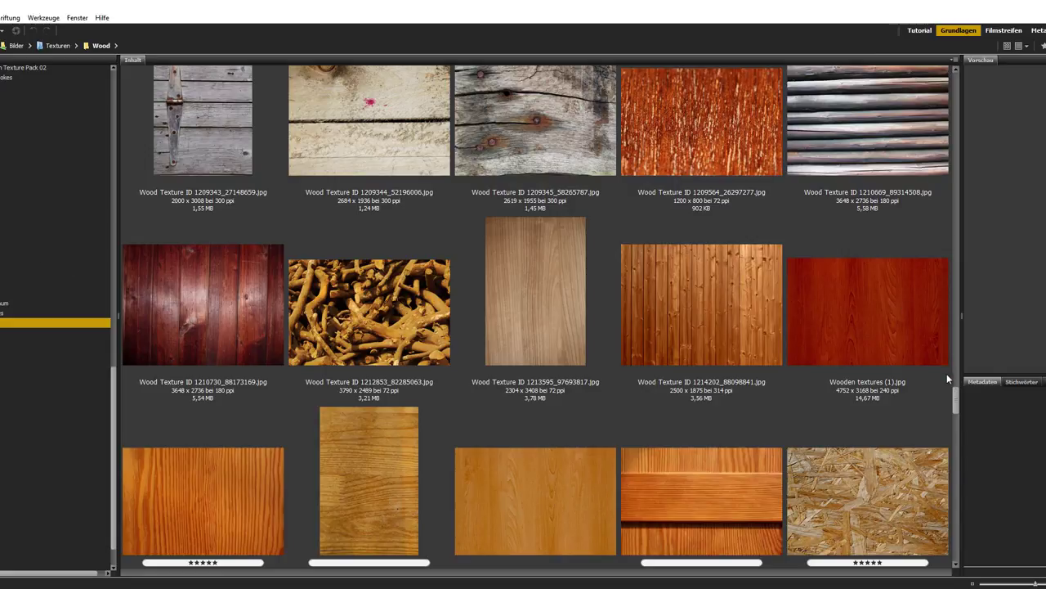
left_click_drag(955, 395, 961, 427)
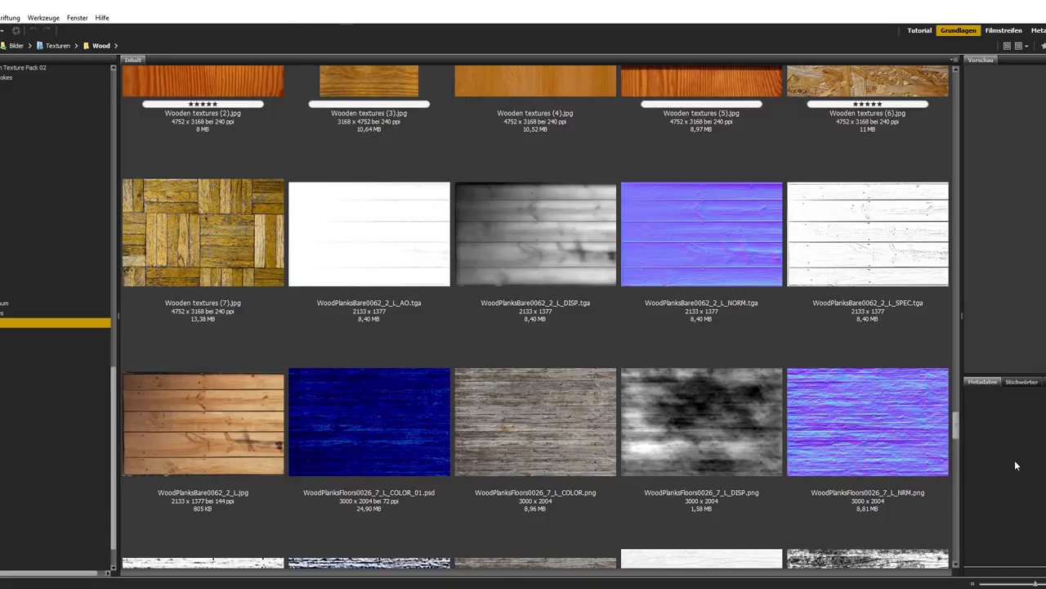
left_click_drag(955, 426, 956, 460)
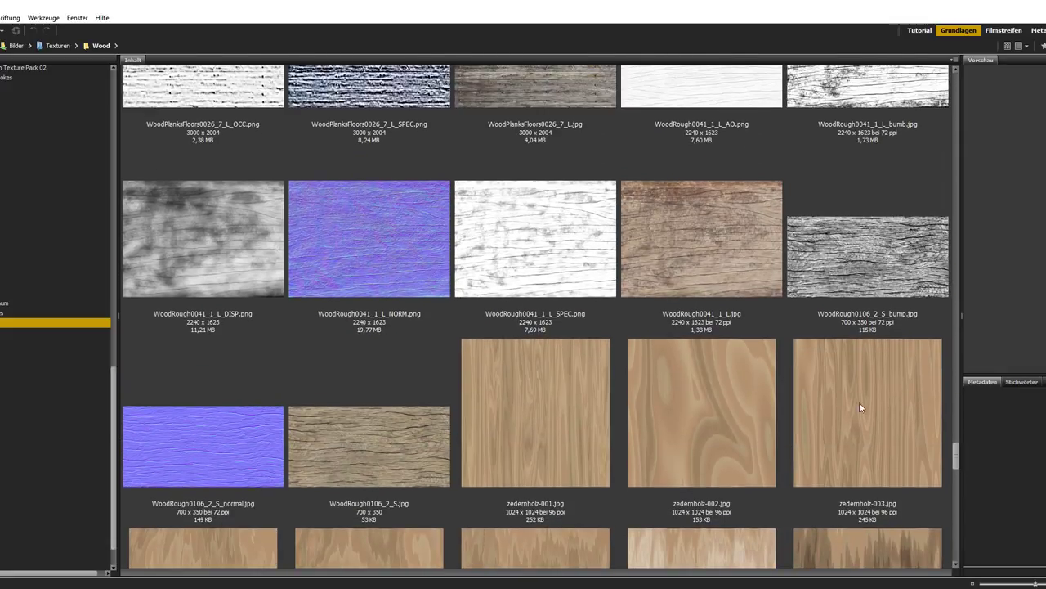
left_click(704, 260)
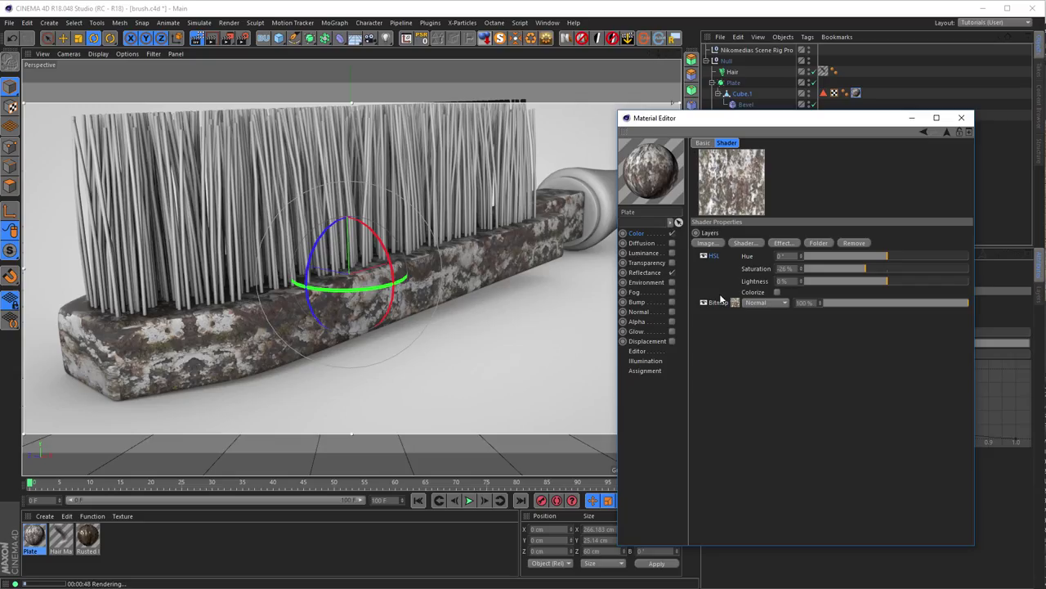
- Replace the Plate's color bitmap with WoodRough0041_1_L.jpg in Cinema 4D, declining to copy the image to the project location
left_click(735, 303)
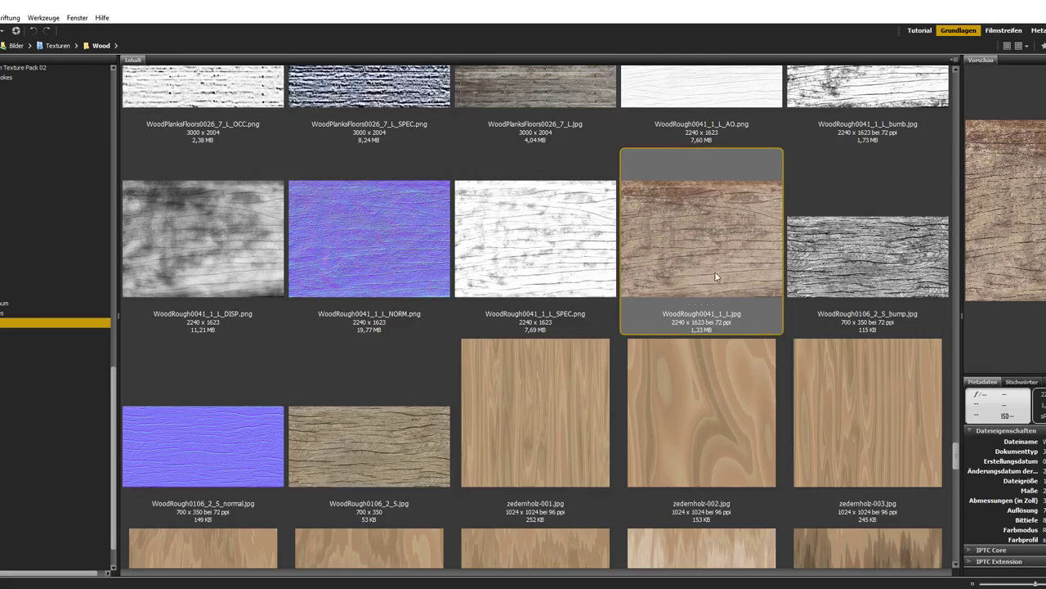
left_click_drag(716, 277, 717, 249)
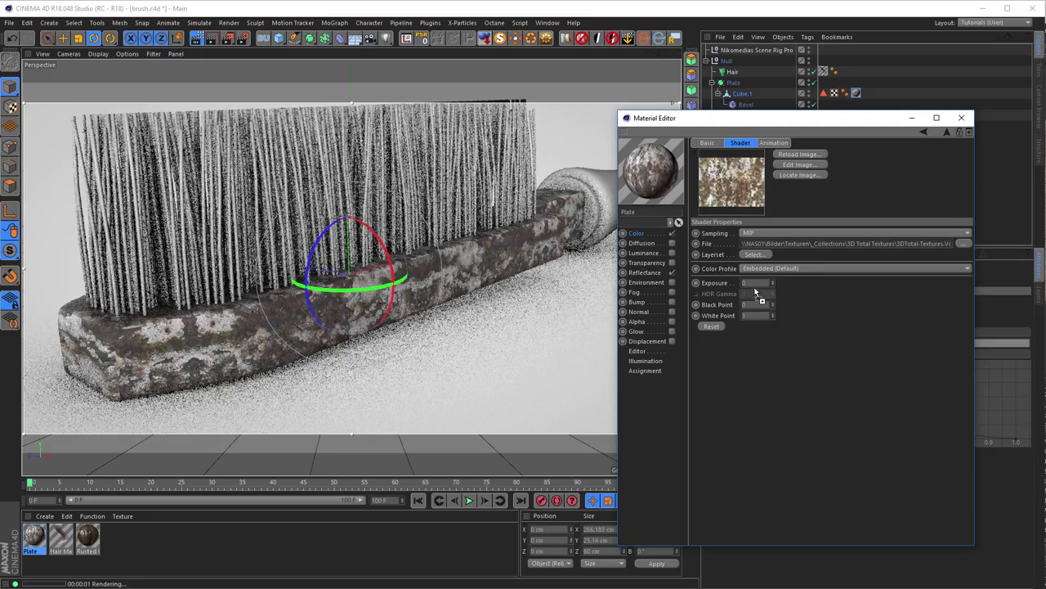
left_click_drag(759, 297, 805, 246)
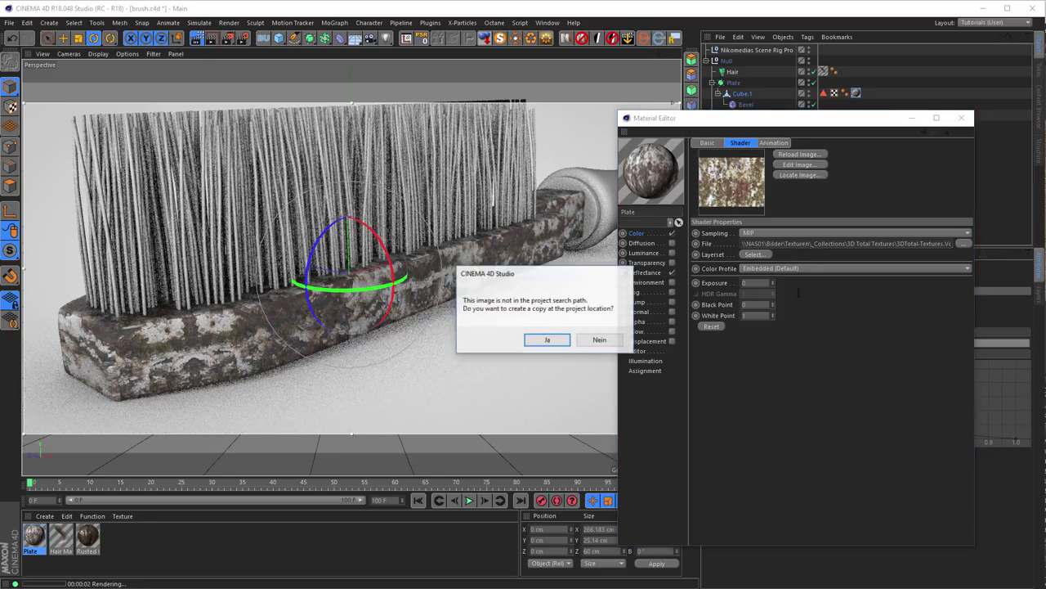
left_click(603, 340)
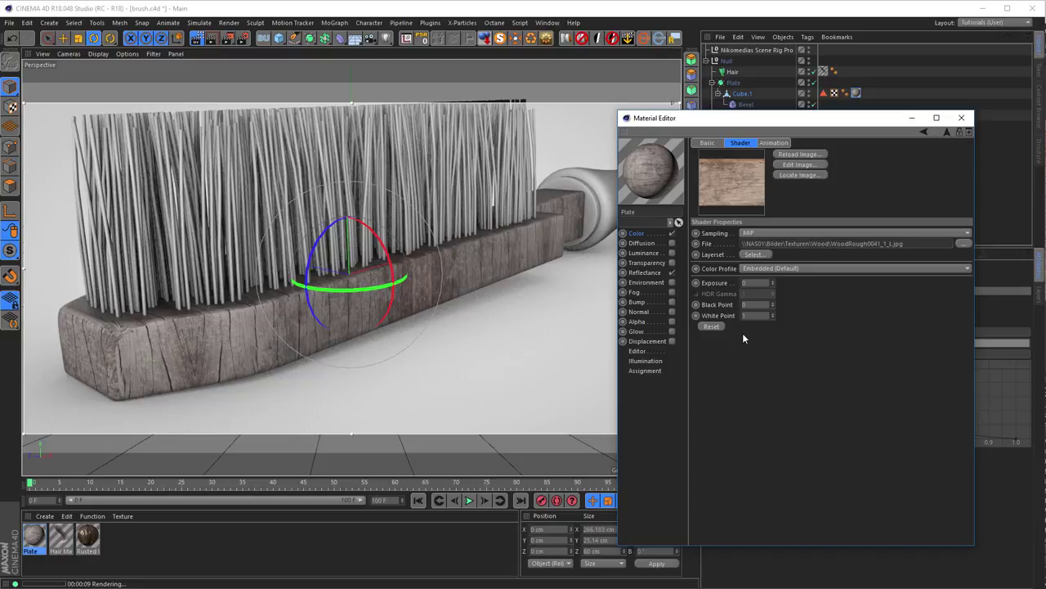
- Turn the Plate material's displacement back on and open the bitmap in its Layer shader
left_click(672, 341)
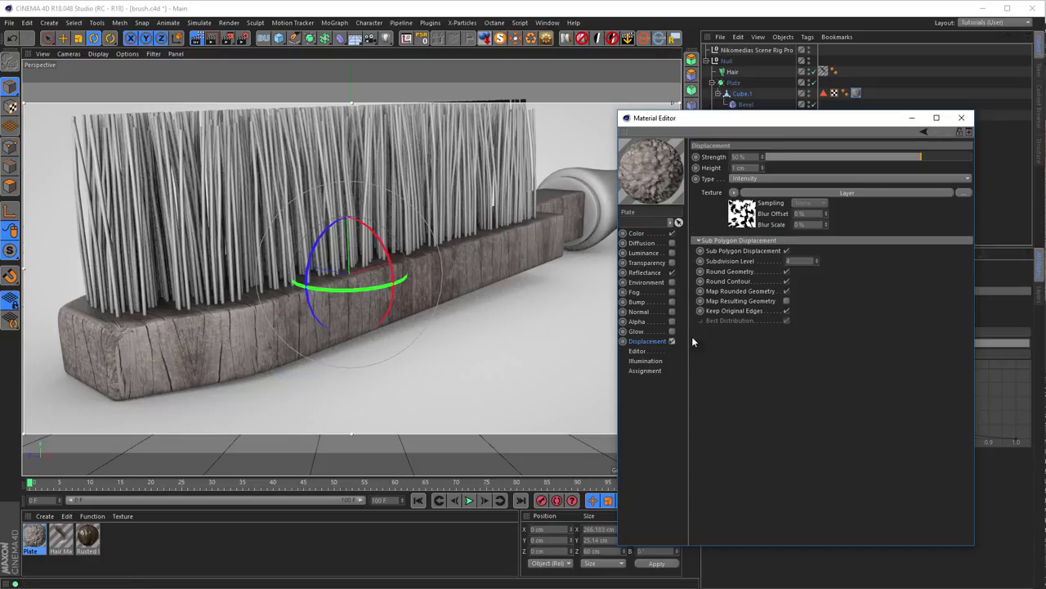
left_click(752, 214)
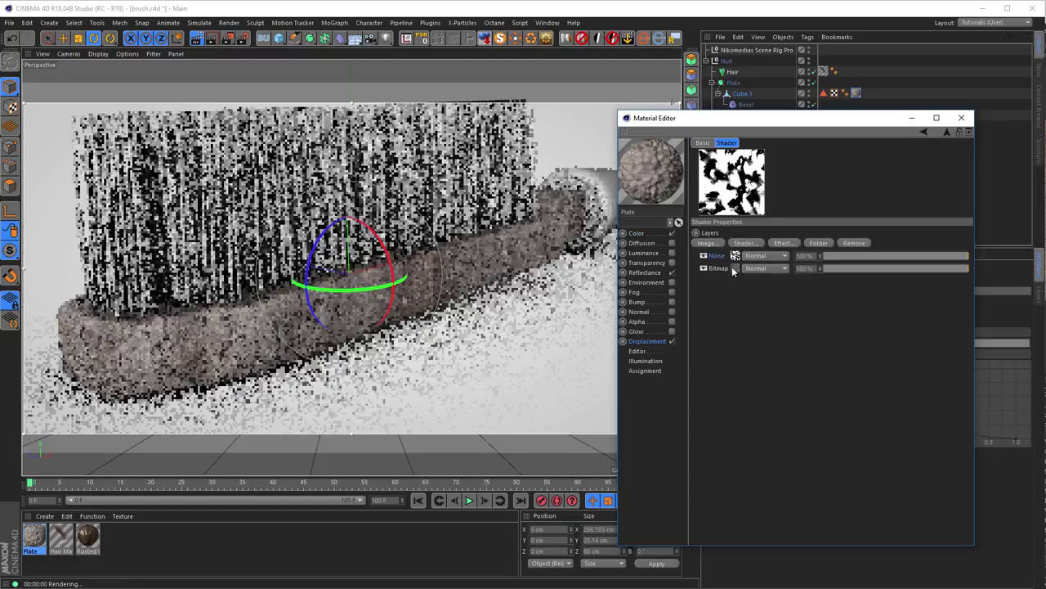
left_click(732, 267)
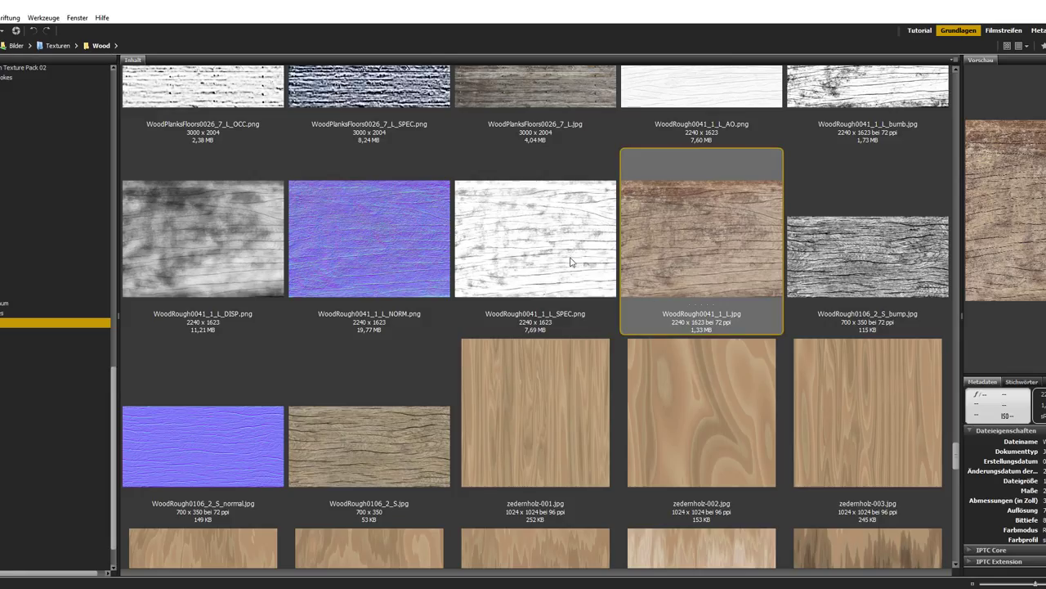
- Preview WoodRough0041_1_L_DISP.png in Adobe Bridge and load it as the displacement bitmap without copying it to the project
left_click(209, 237)
key("space")
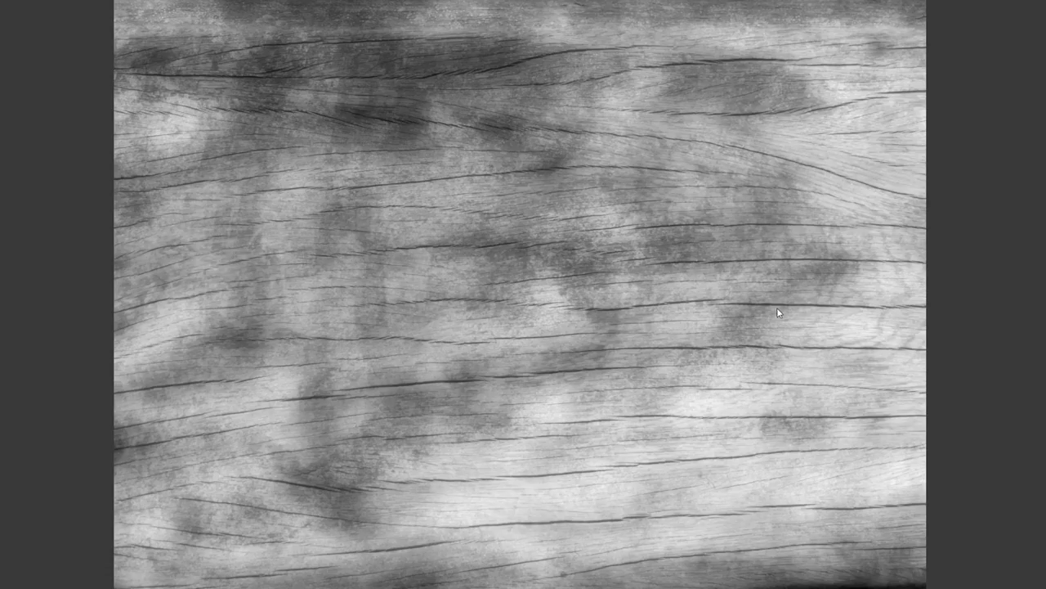
key("space")
left_click_drag(252, 269, 232, 253)
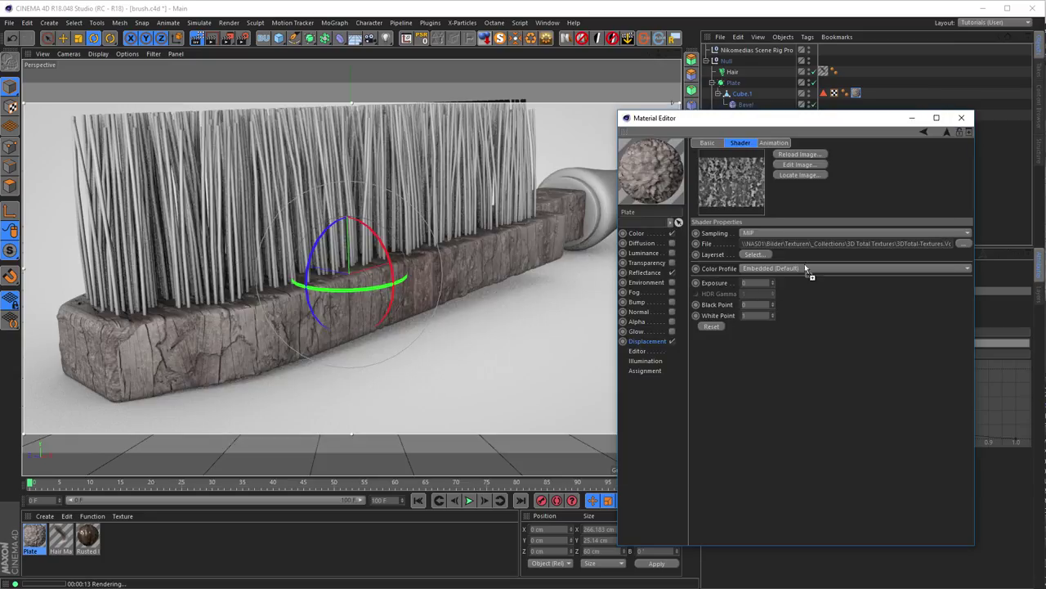
left_click_drag(806, 265, 814, 247)
left_click(602, 339)
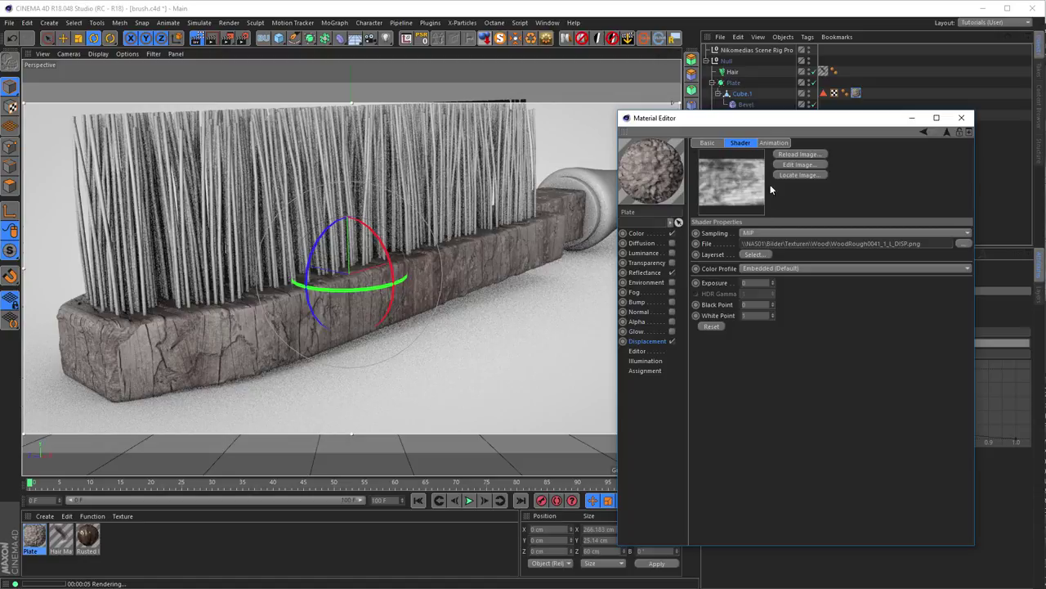
- Rotate the Plate's texture projection so the wood grain runs along the length of the brush plate, and return to model mode
left_click(10, 107)
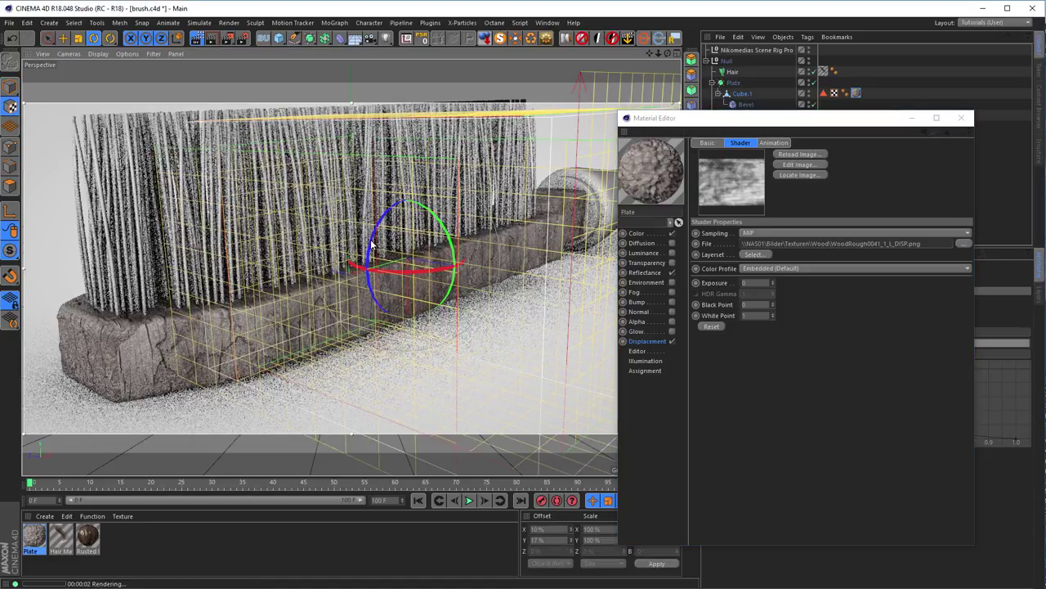
left_click(10, 212)
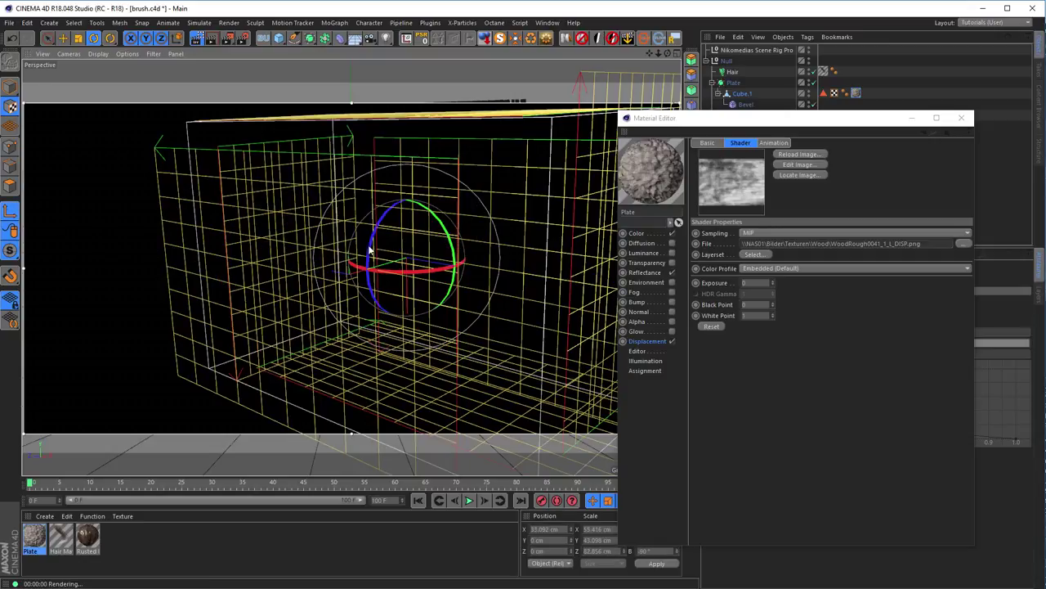
left_click_drag(370, 249, 423, 205)
key("ctrl+r")
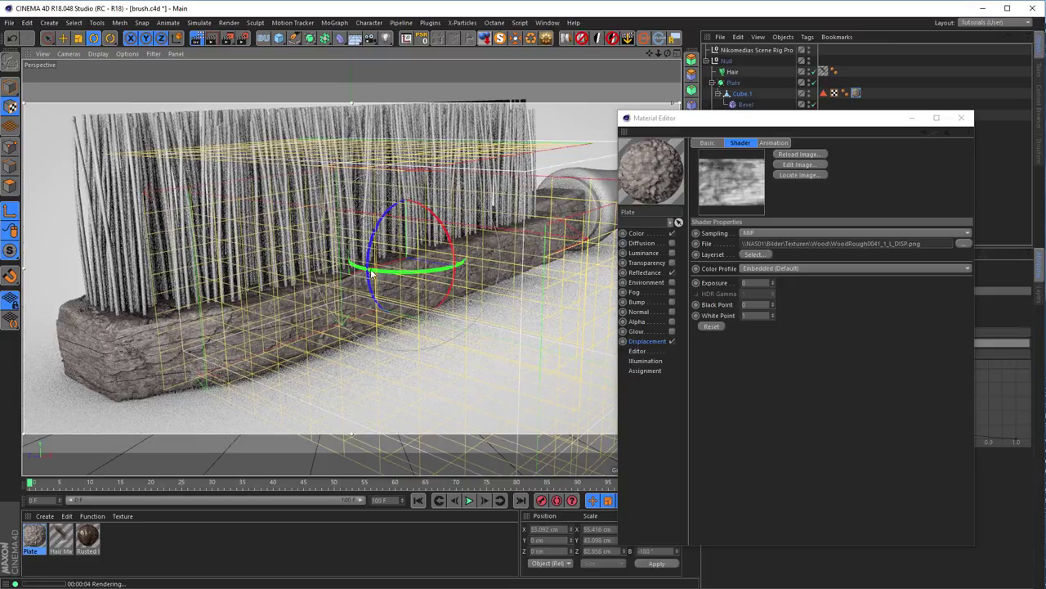
left_click(11, 88)
left_click(11, 211)
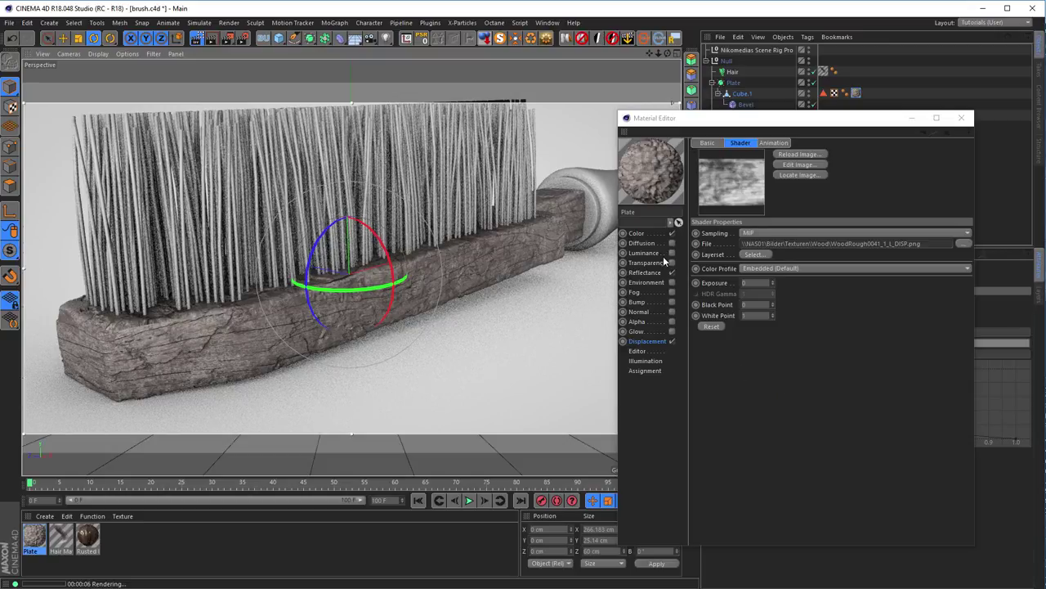
- Set the saturation of the HSL effect in the Plate material's Color channel to 0 %
left_click(638, 234)
left_click(754, 270)
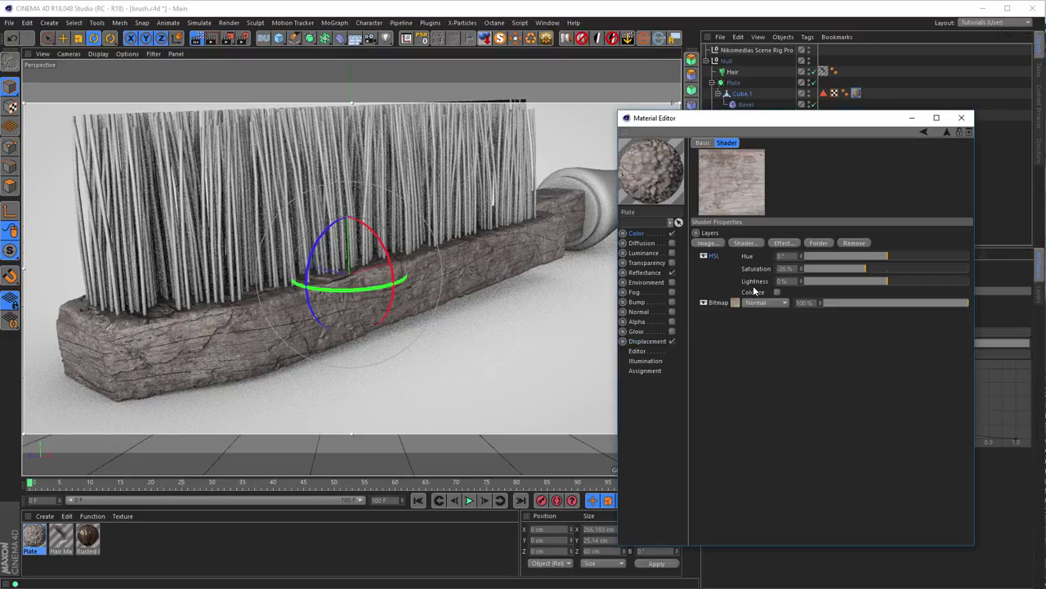
double_click(793, 268)
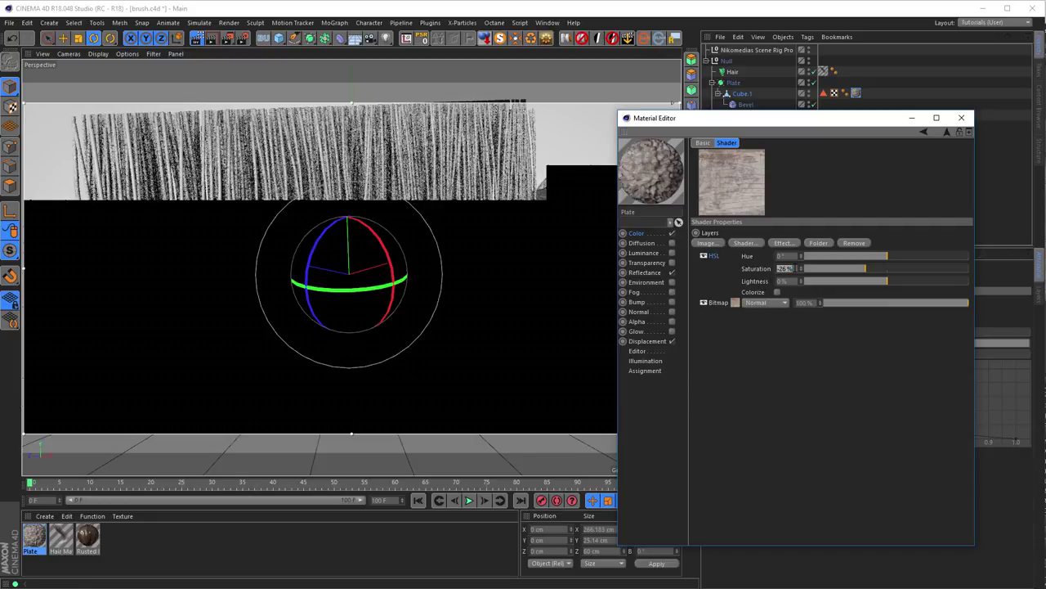
type("0")
key("Return")
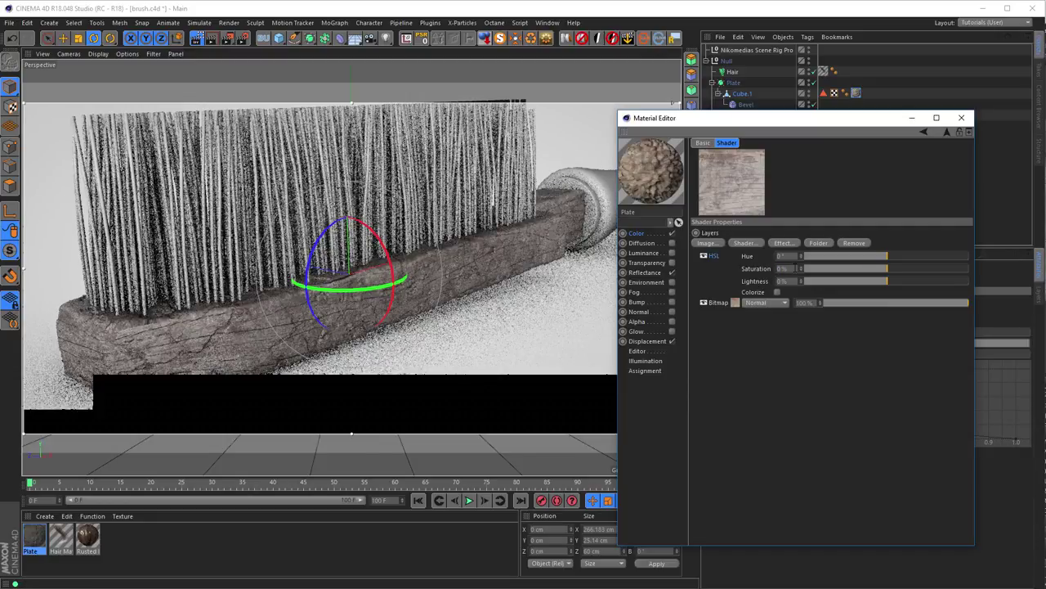
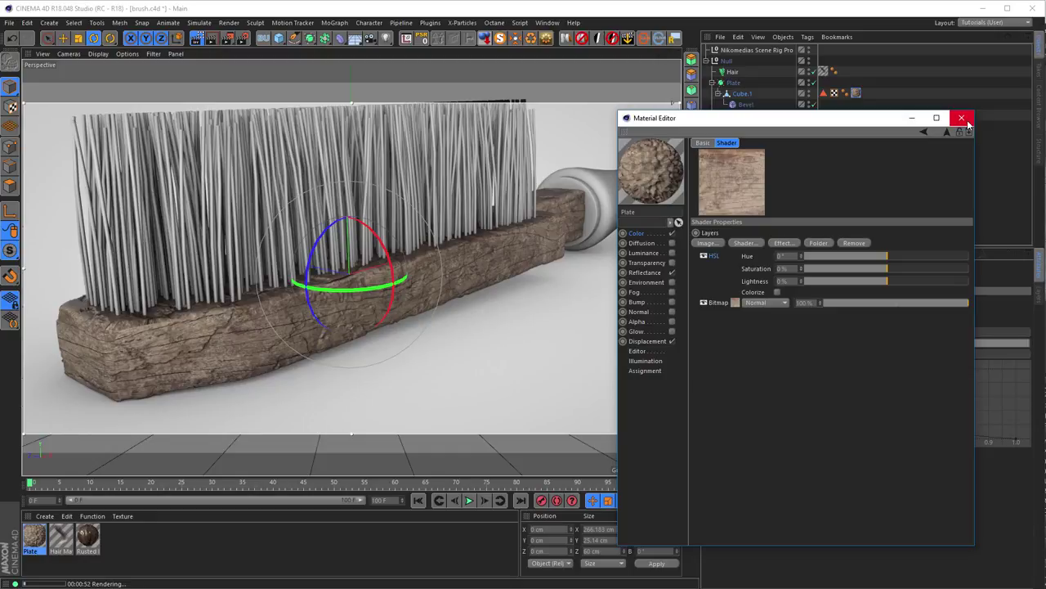
- Open the Rusted Metal 001 material and examine the diffuse bitmap in its Color channel
left_click(962, 119)
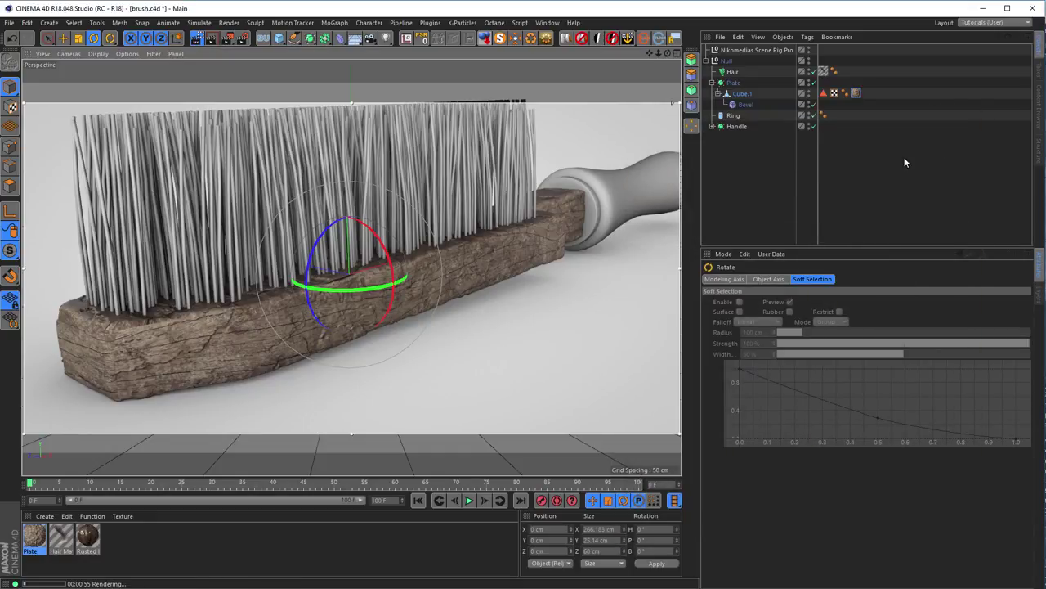
mouse_move(508, 239)
left_mouse_down("alt")
mouse_move(518, 222)
mouse_move(420, 268)
mouse_move(513, 234)
mouse_move(519, 250)
mouse_move(525, 225)
mouse_move(466, 249)
left_mouse_up("alt")
scroll(526, 225, "up", 3)
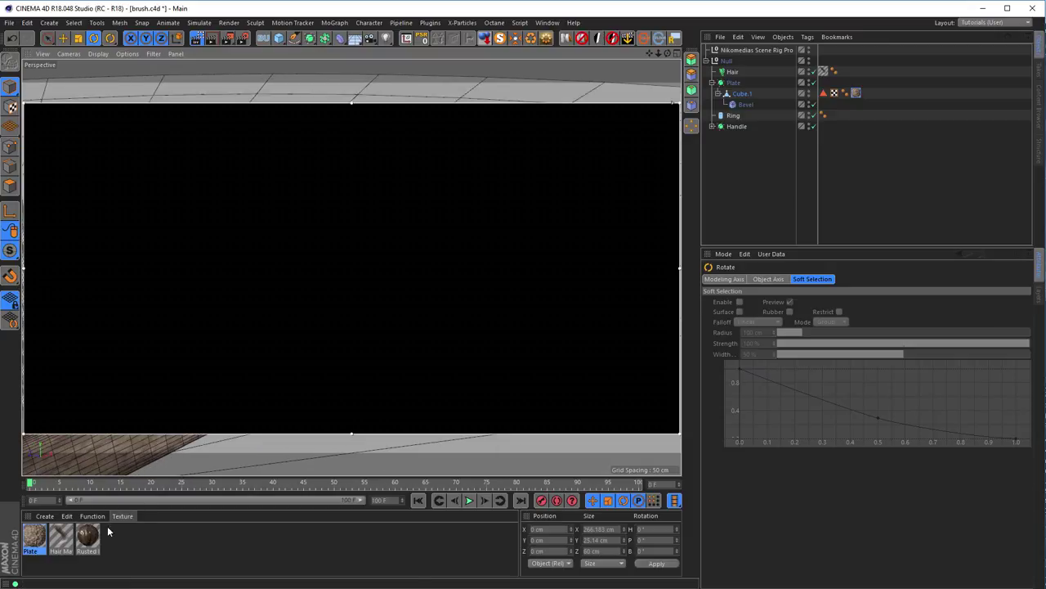
left_click(88, 536)
double_click(88, 535)
left_click_drag(204, 72, 734, 77)
left_click(564, 193)
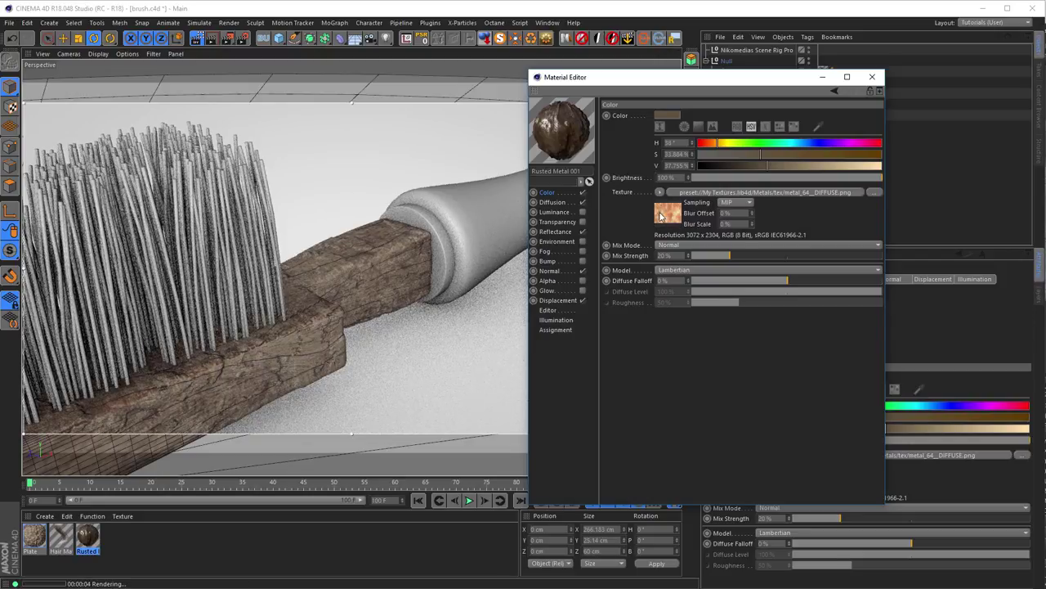
left_click(666, 215)
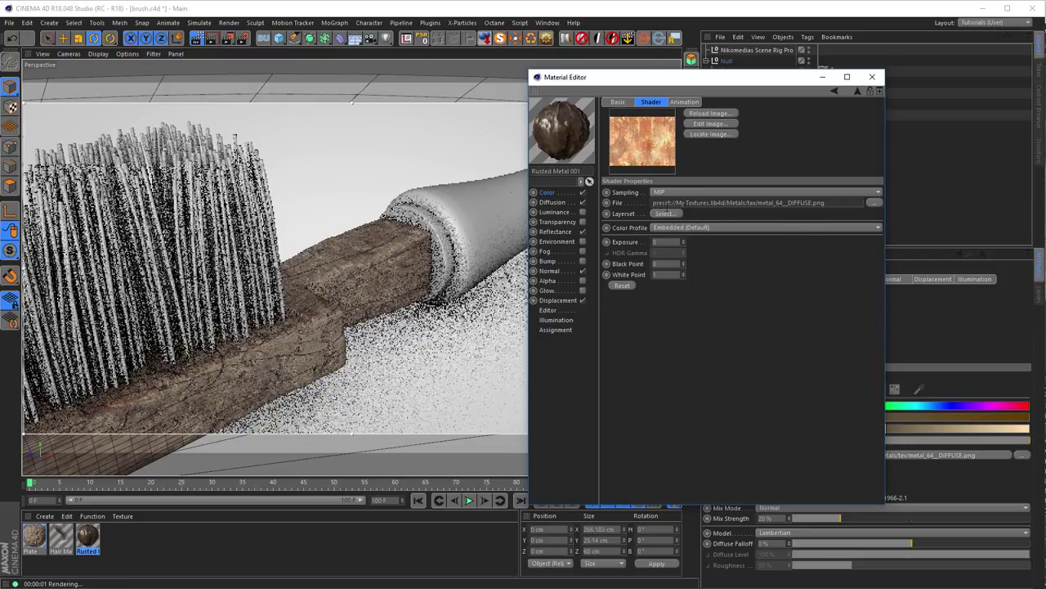
left_click(561, 194)
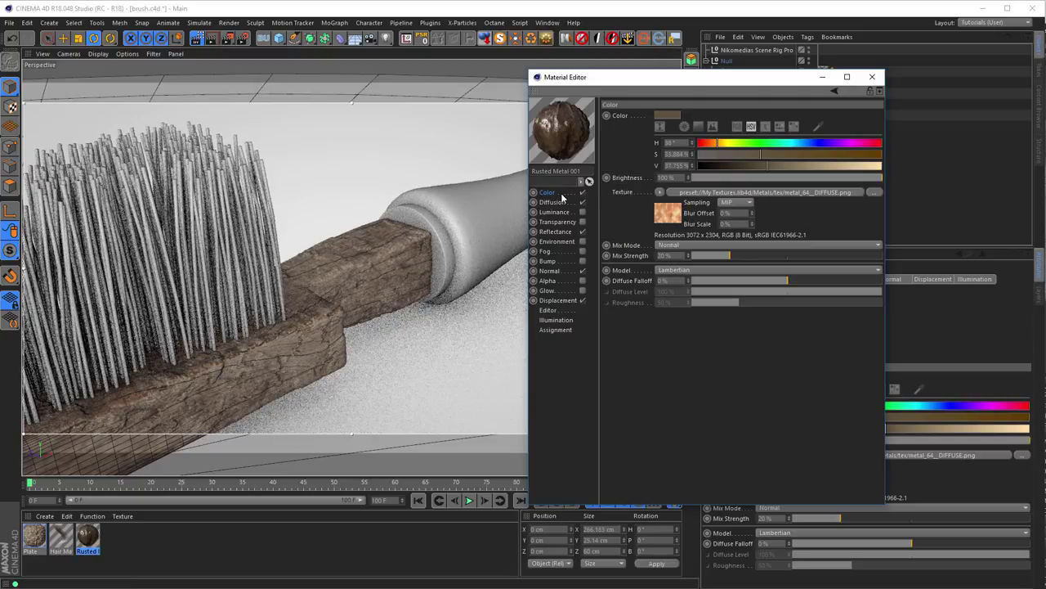
left_click(667, 214)
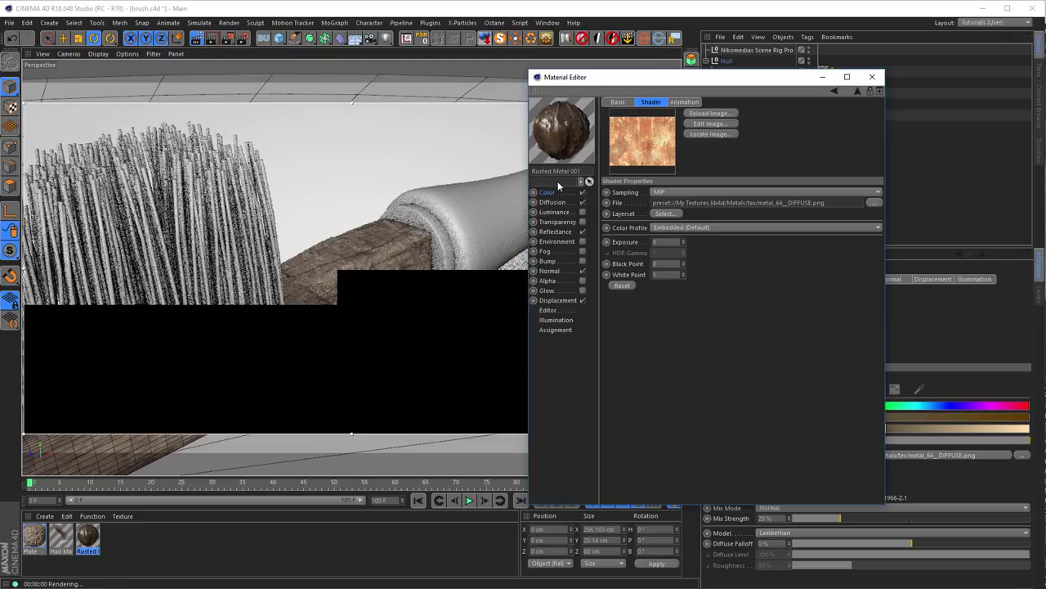
left_click(588, 181)
- Examine the Rusted Metal 001 material's Diffusion, Reflectance, Normal and Displacement channels, including the Layer Fresnel settings and bitmaps
left_click(553, 202)
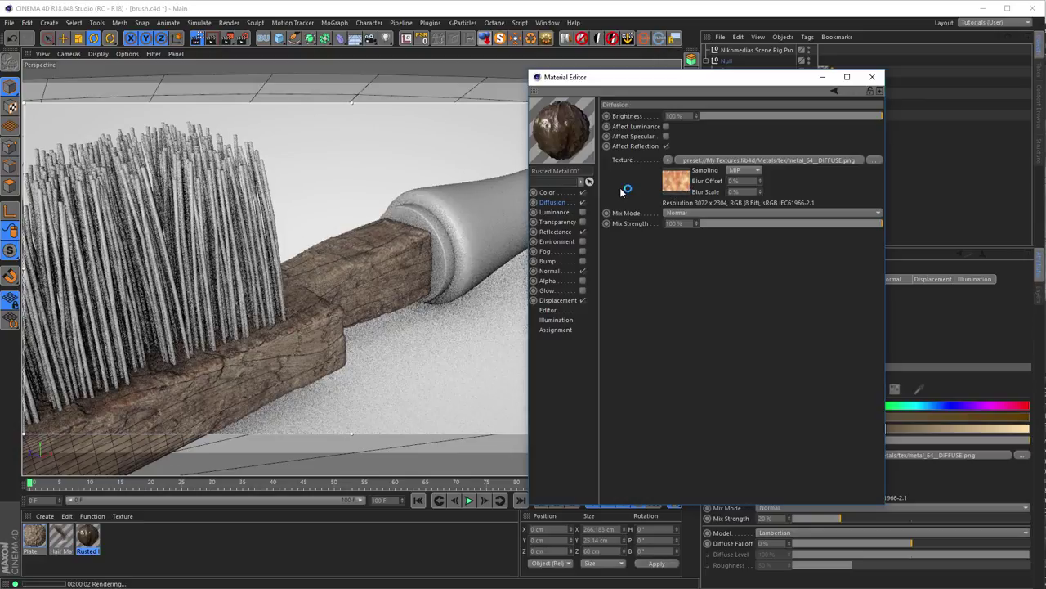
left_click(583, 202)
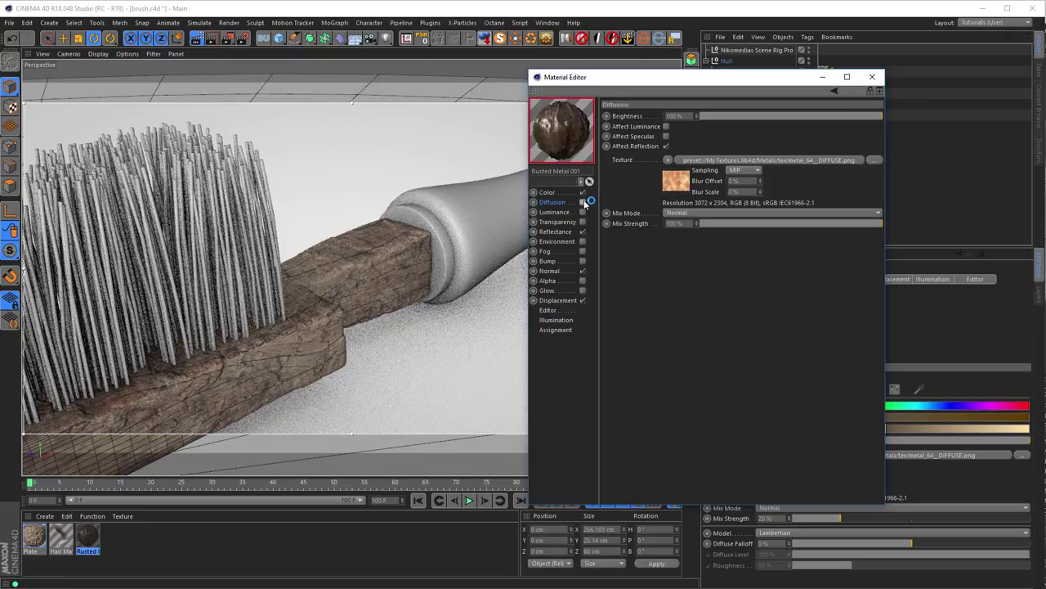
left_click(582, 202)
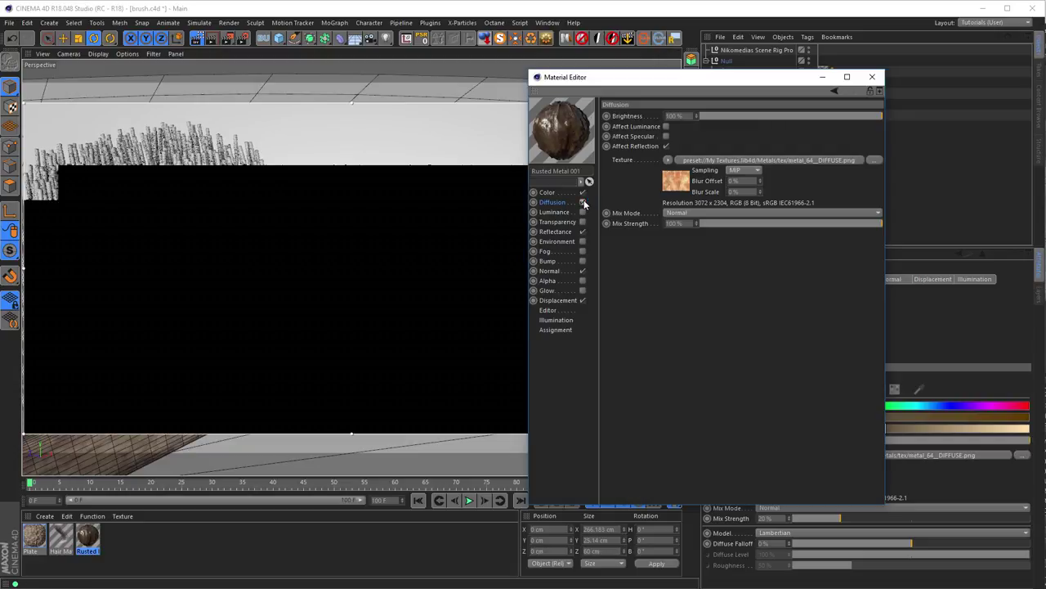
left_click(559, 232)
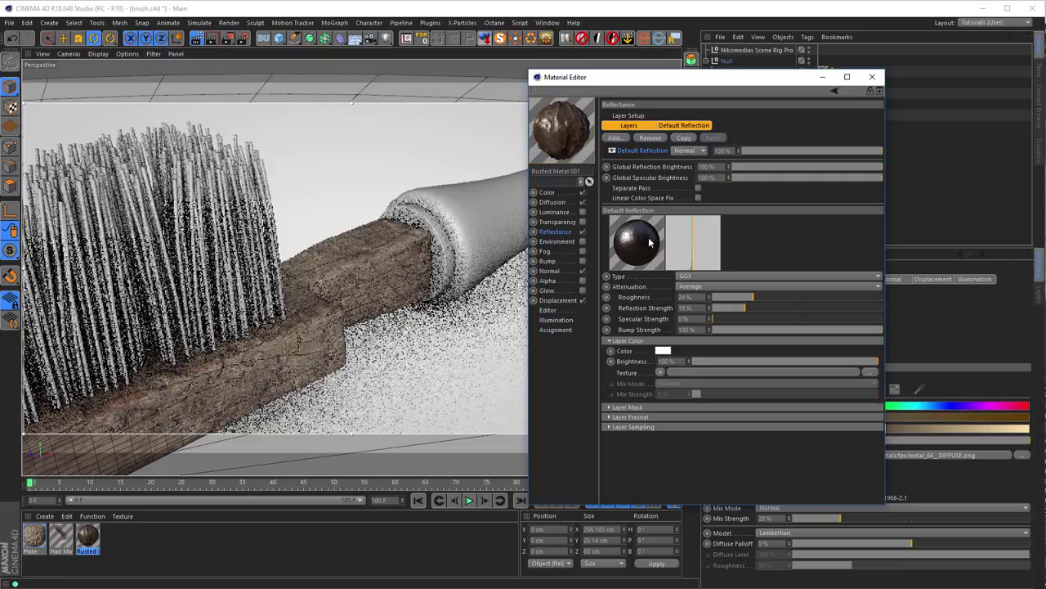
left_click(665, 416)
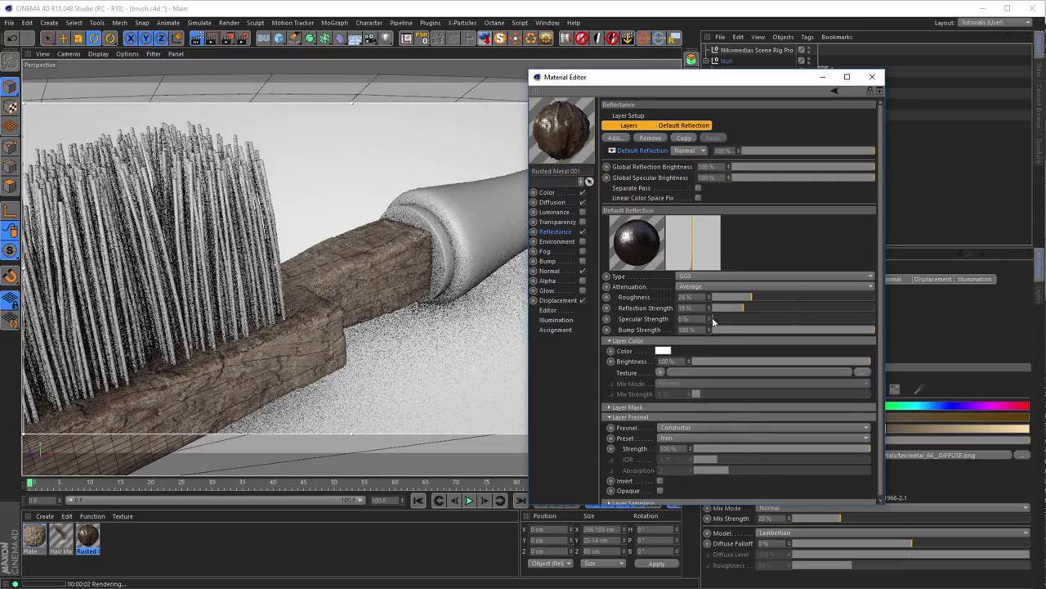
left_click(556, 271)
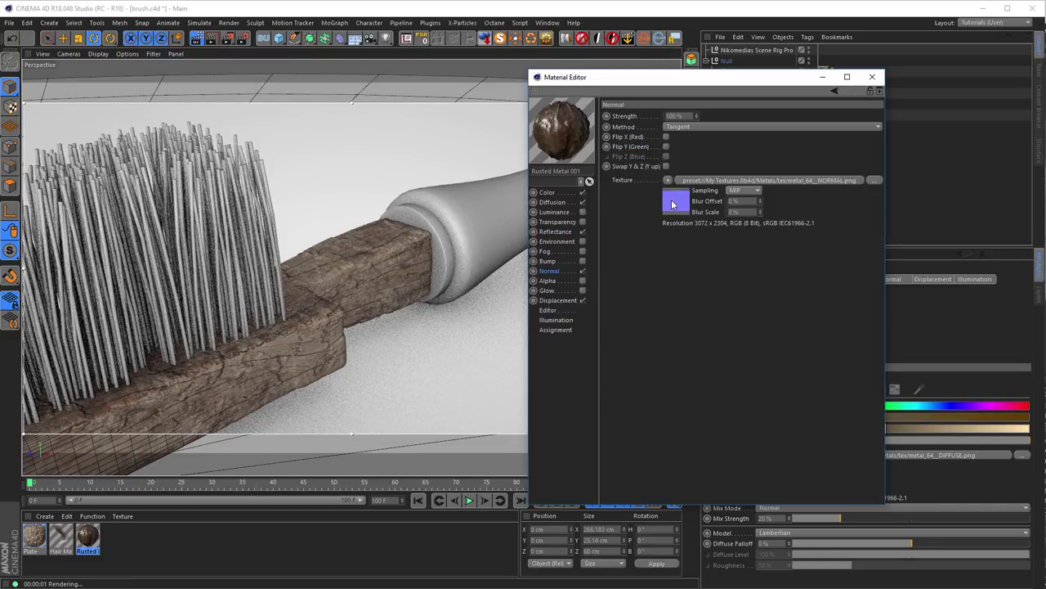
left_click(672, 203)
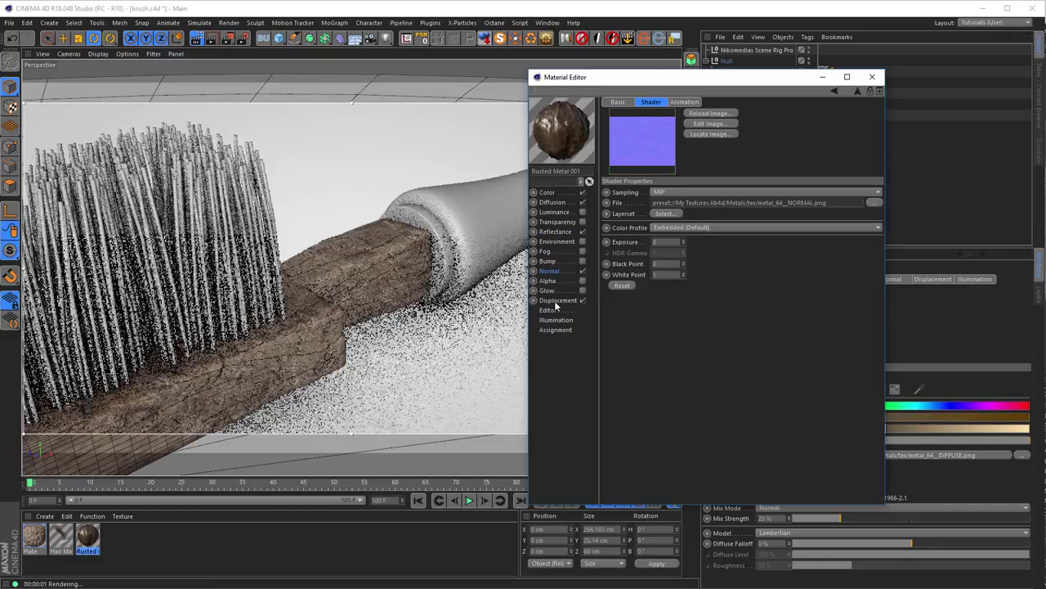
left_click(554, 301)
left_click(653, 179)
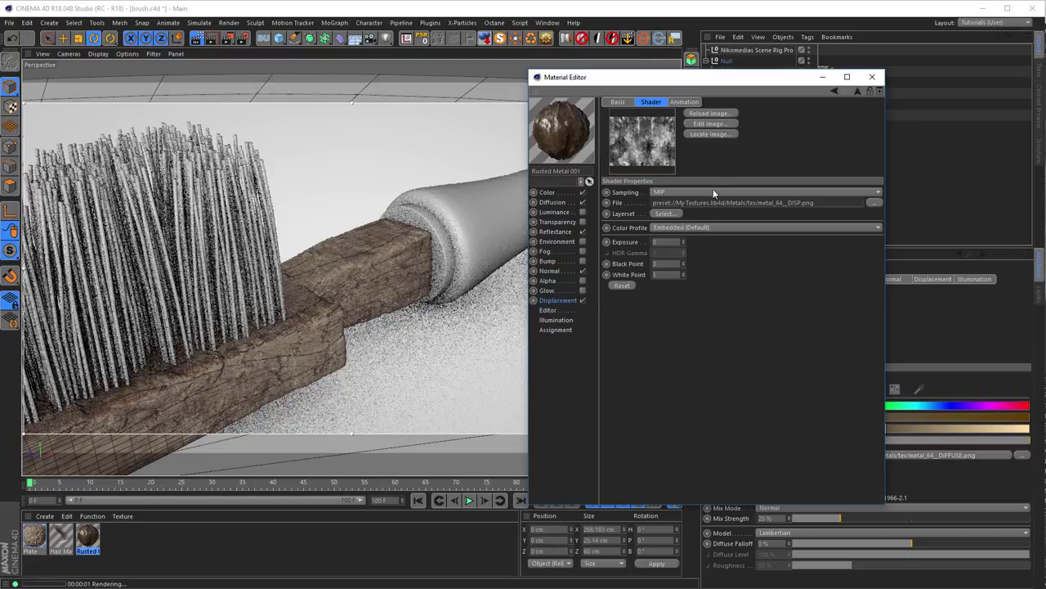
left_click(871, 77)
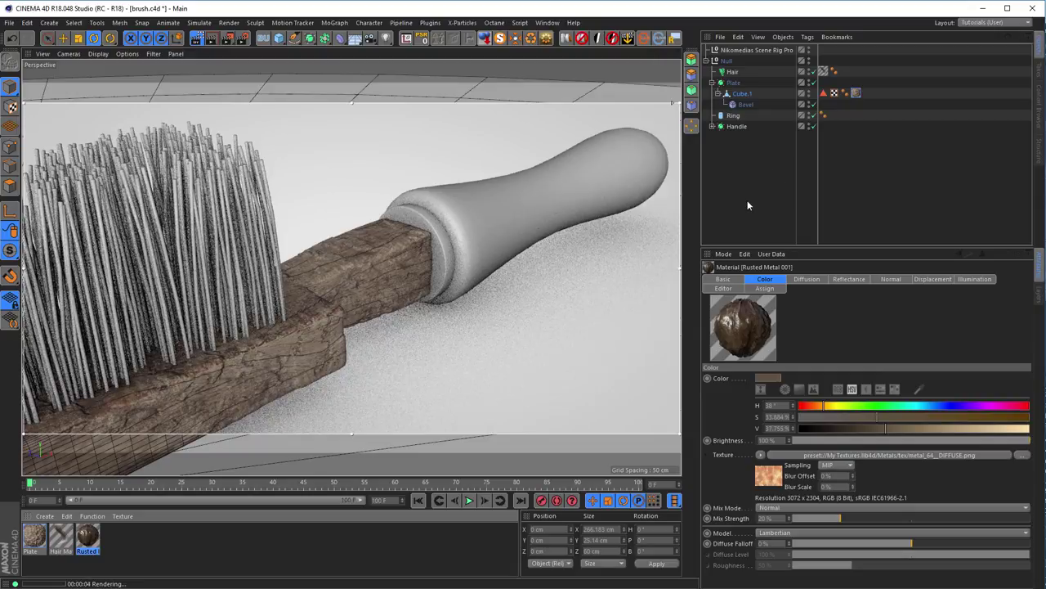
- Apply the Rusted Metal 001 material to the Ring object
left_click_drag(94, 533, 732, 119)
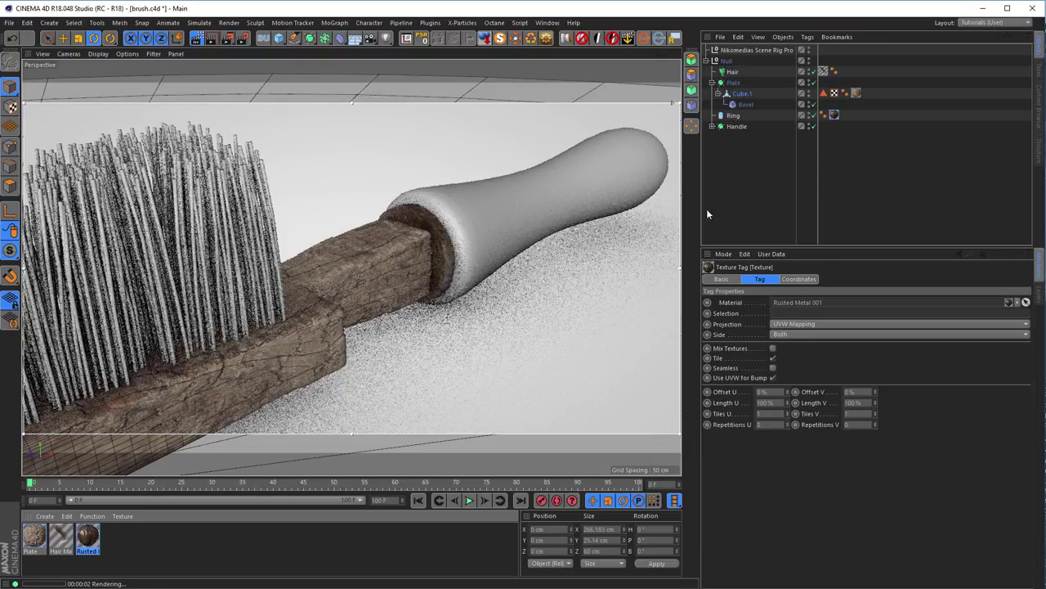
scroll(464, 253, "up", 5)
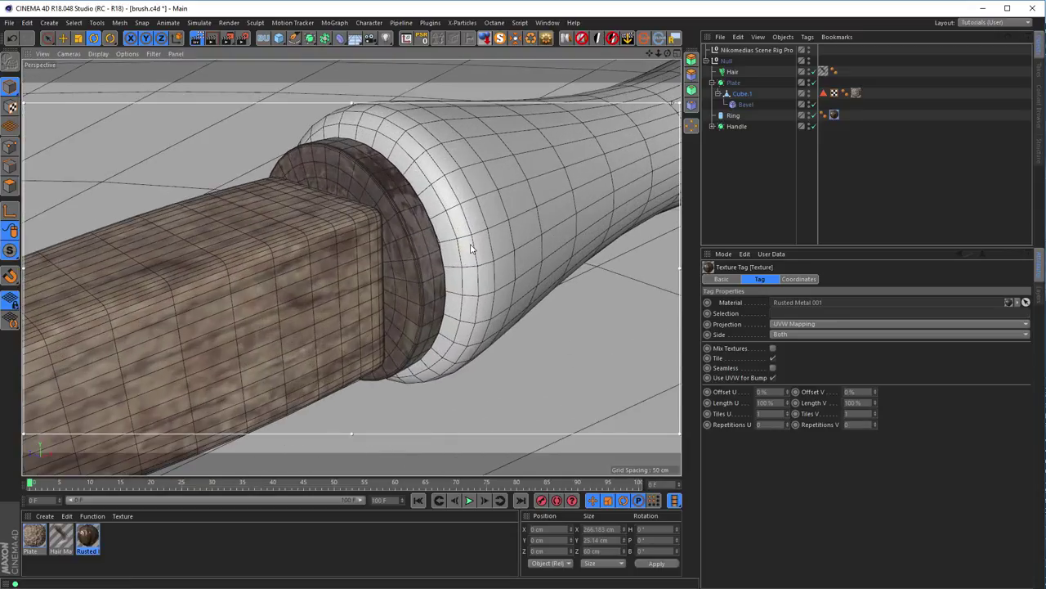
scroll(470, 247, "up", 3)
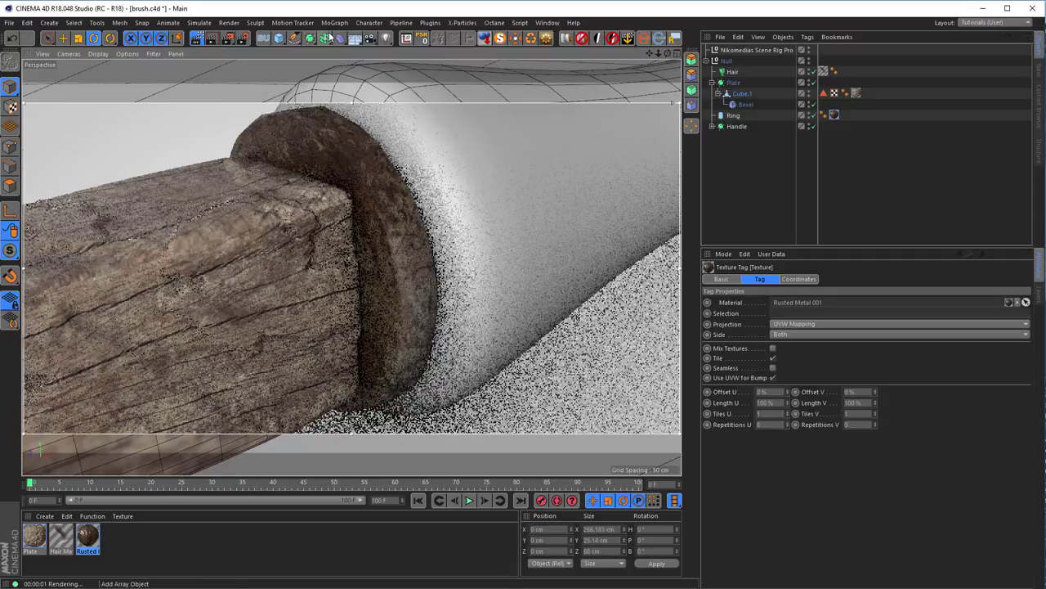
- Add a second null, group the Plate and Ring under it, and move the Handle to the root of the hierarchy
left_click(281, 42)
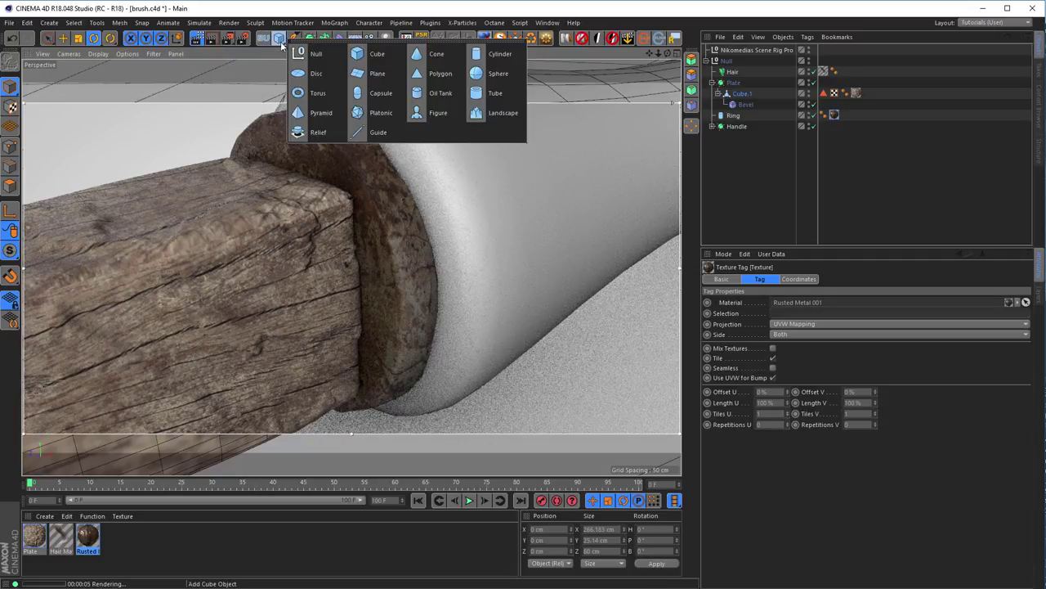
left_click(303, 49)
left_click_drag(725, 51, 739, 140)
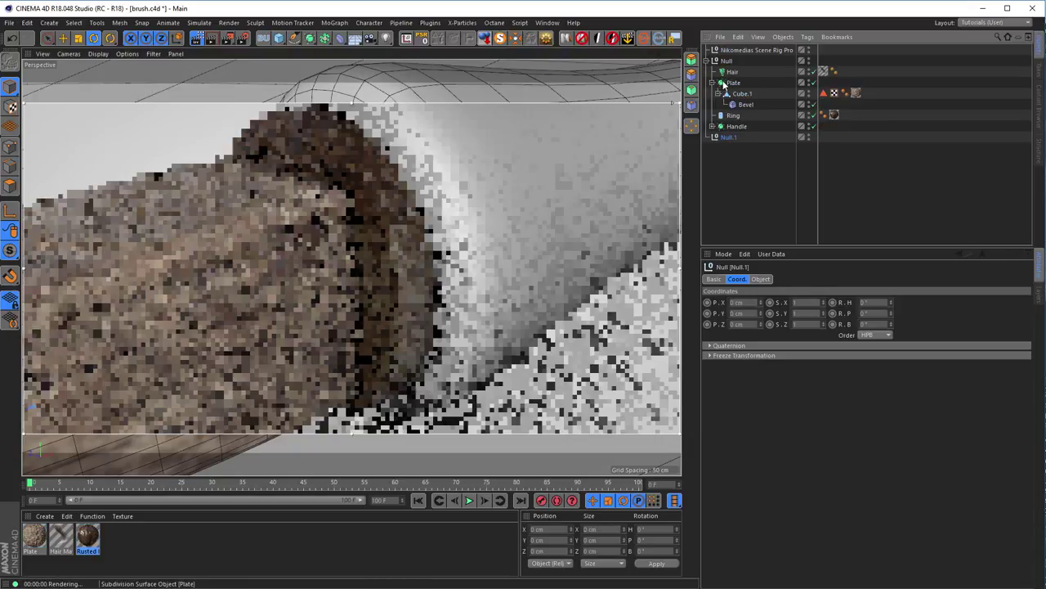
left_click(712, 82)
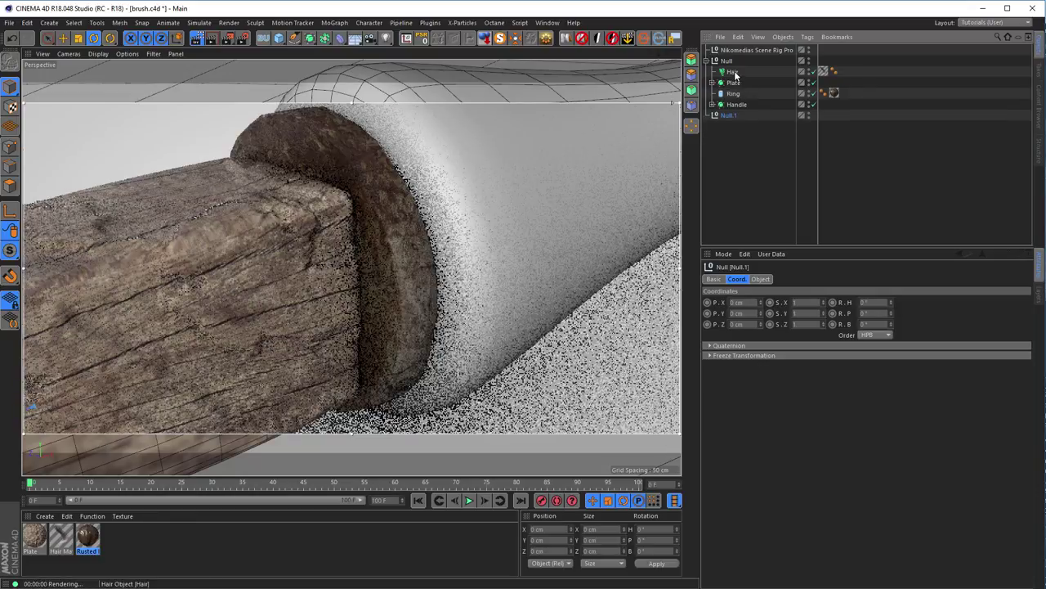
left_click_drag(730, 85, 731, 121)
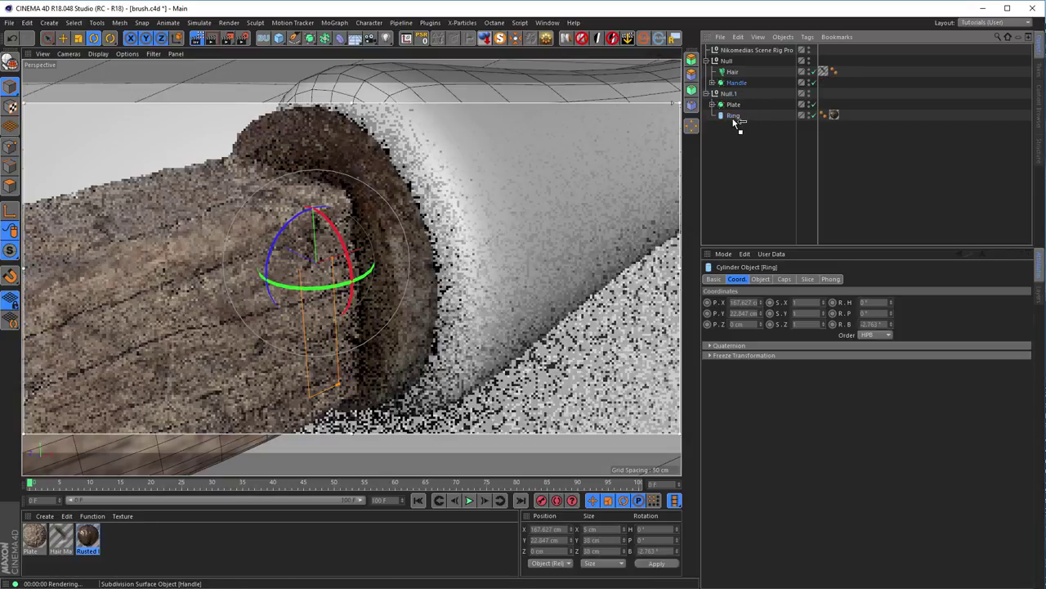
left_click_drag(733, 117, 730, 166)
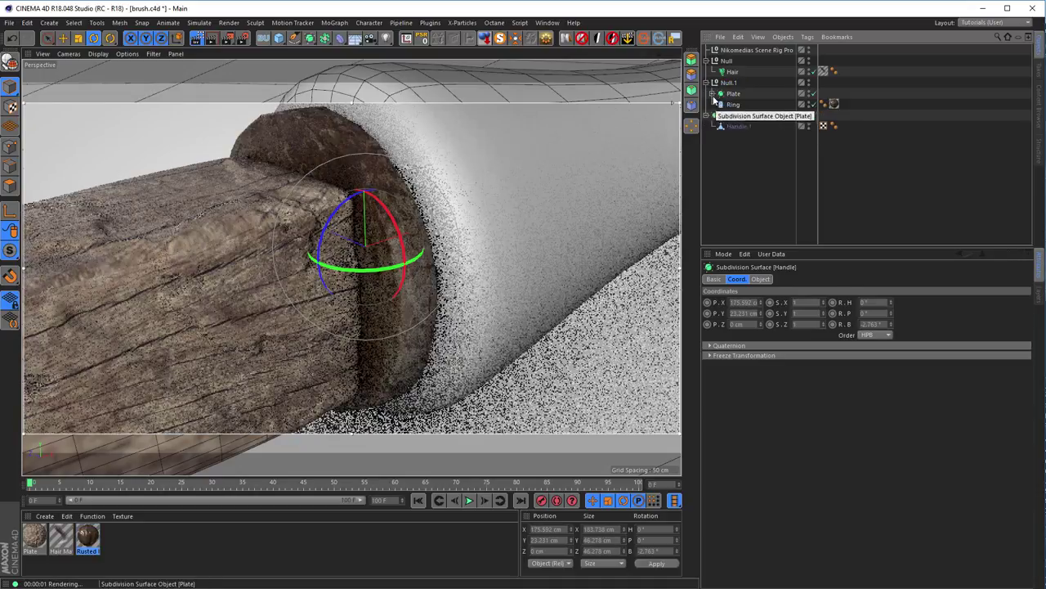
- Move Cube.1 out of the Plate subdivision surface directly into the new null, and delete the empty Plate object
left_click(712, 94)
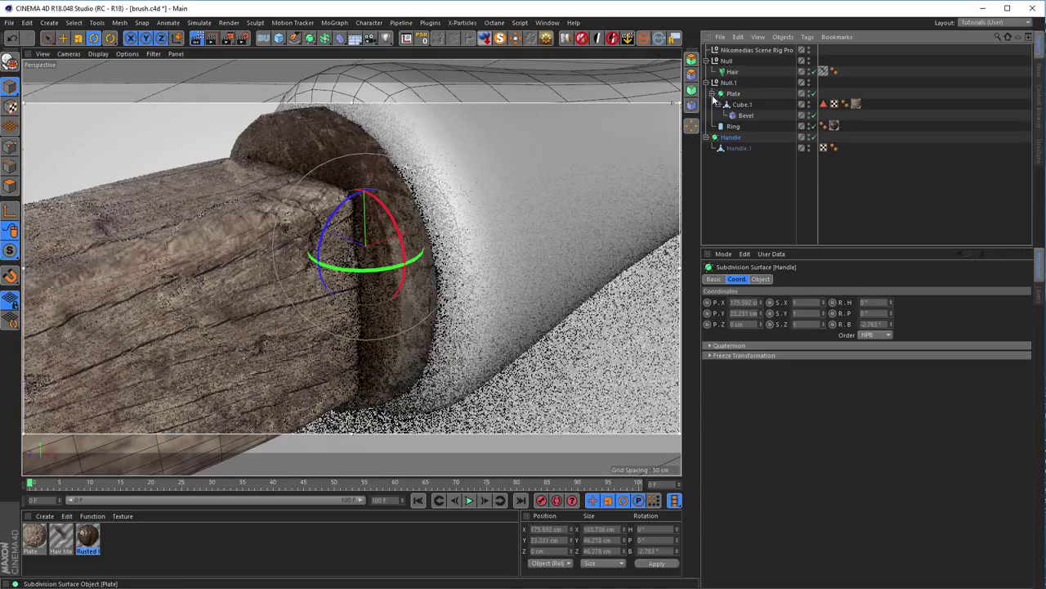
left_click_drag(746, 117, 732, 87)
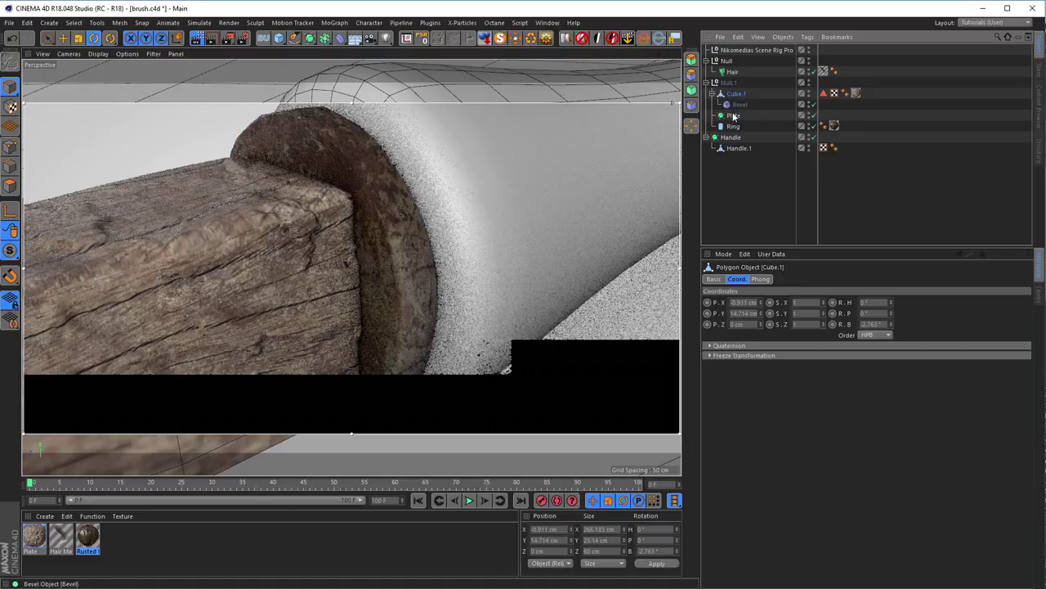
left_click(733, 116)
key("Delete")
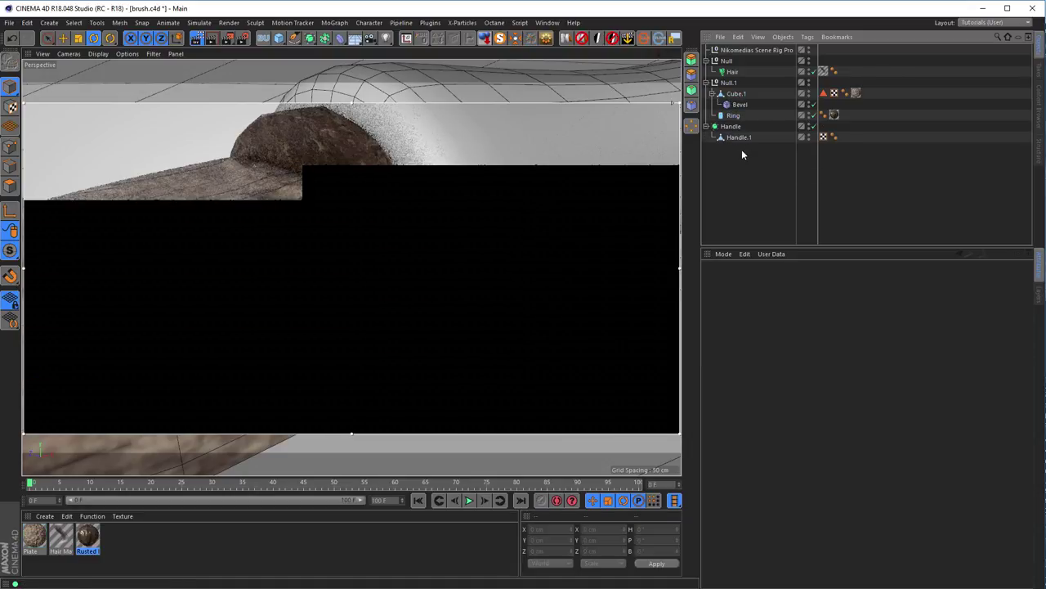
left_click(713, 94)
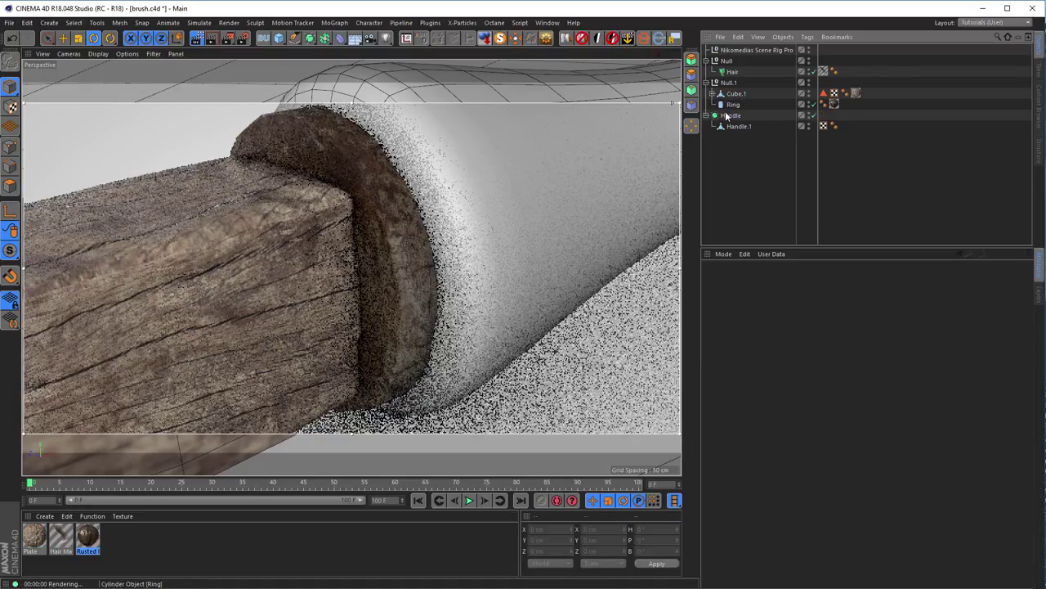
- Move the Handle.1 mesh into the new null below the Ring, and delete the empty Handle subdivision surface
left_click(733, 128)
left_click_drag(733, 128, 733, 117)
left_click(732, 127)
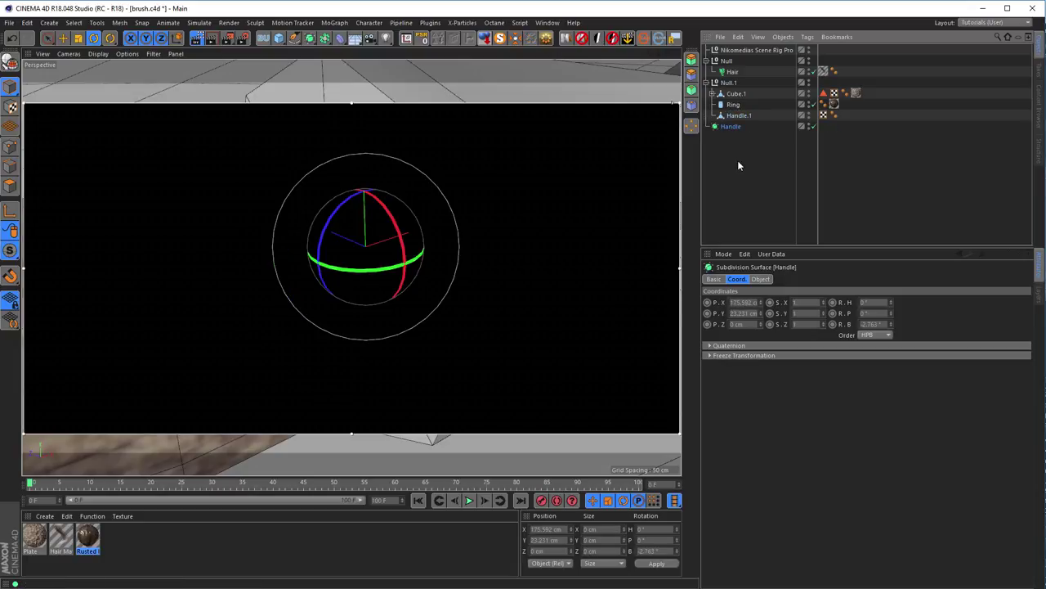
key("Delete")
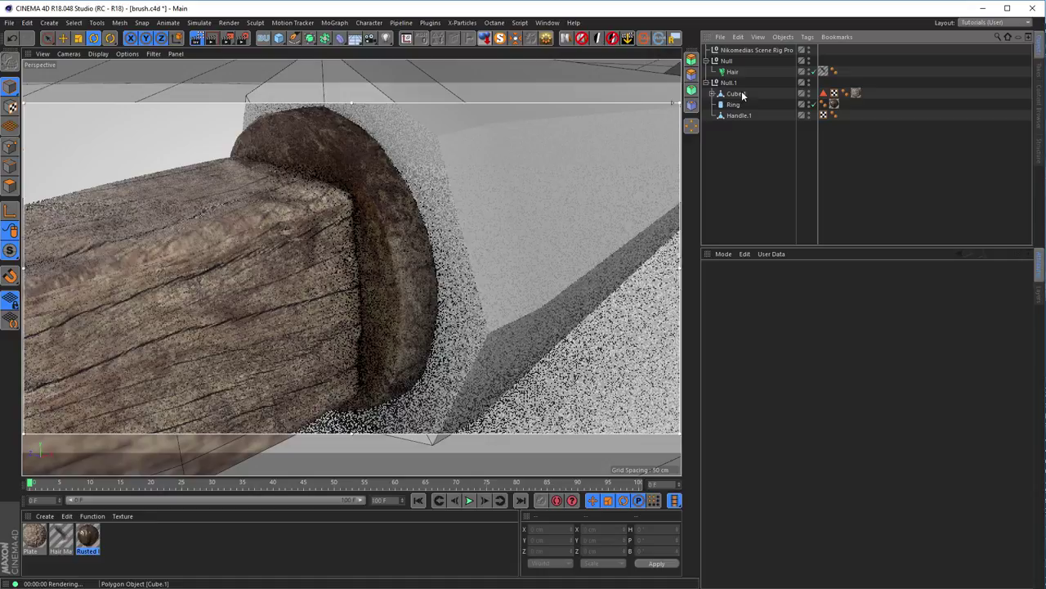
- Rename the Cube.1 mesh as Plate
left_click(740, 94)
type("Plate")
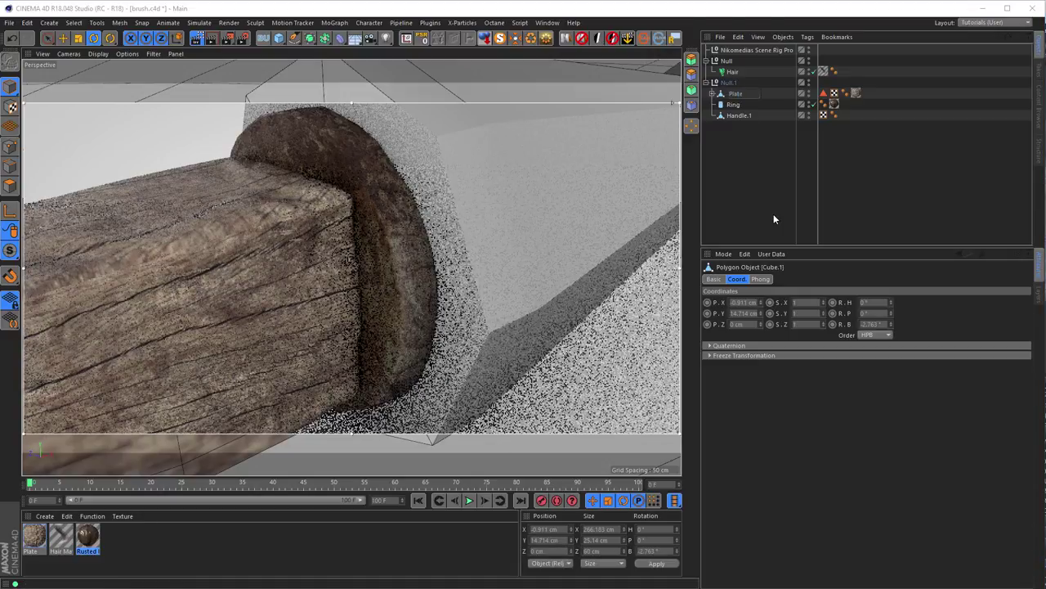
key("Return")
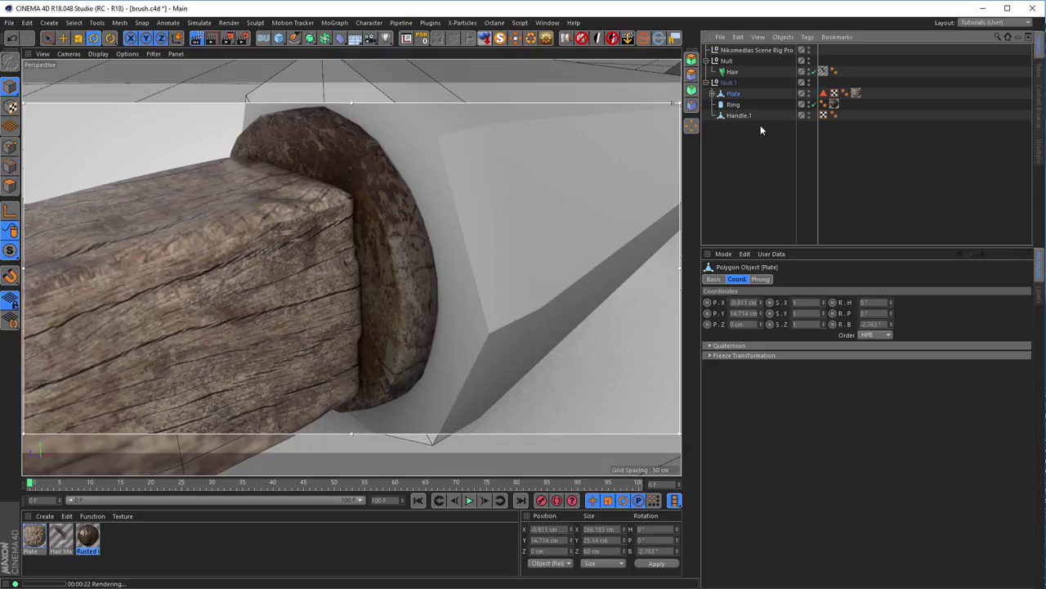
- Put the null containing the Plate, Ring and Handle.1 inside one new Subdivision Surface and render the handle area in the viewport
left_click(729, 83)
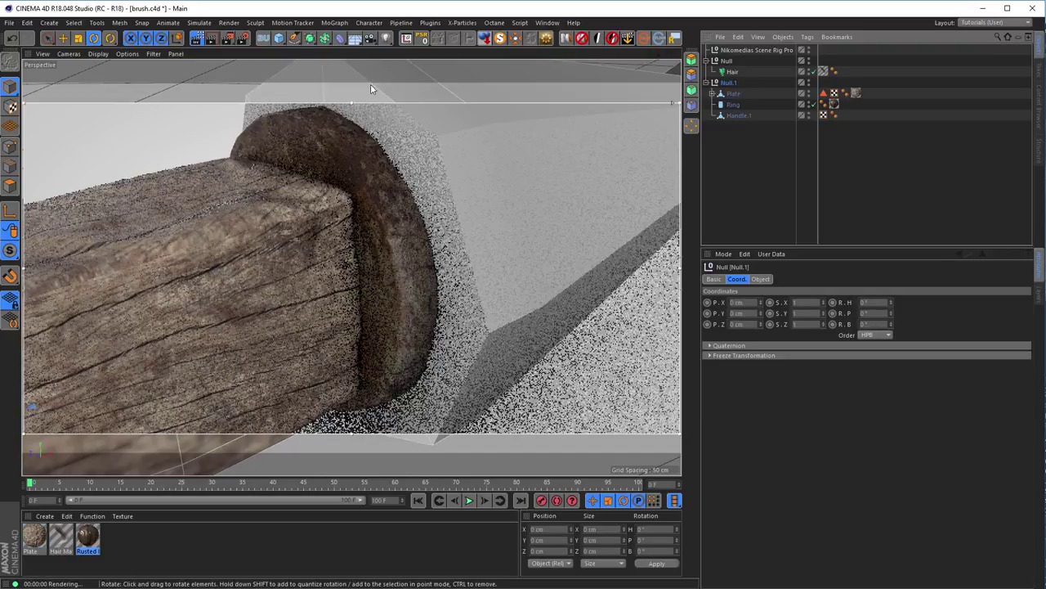
left_click(310, 37, "alt")
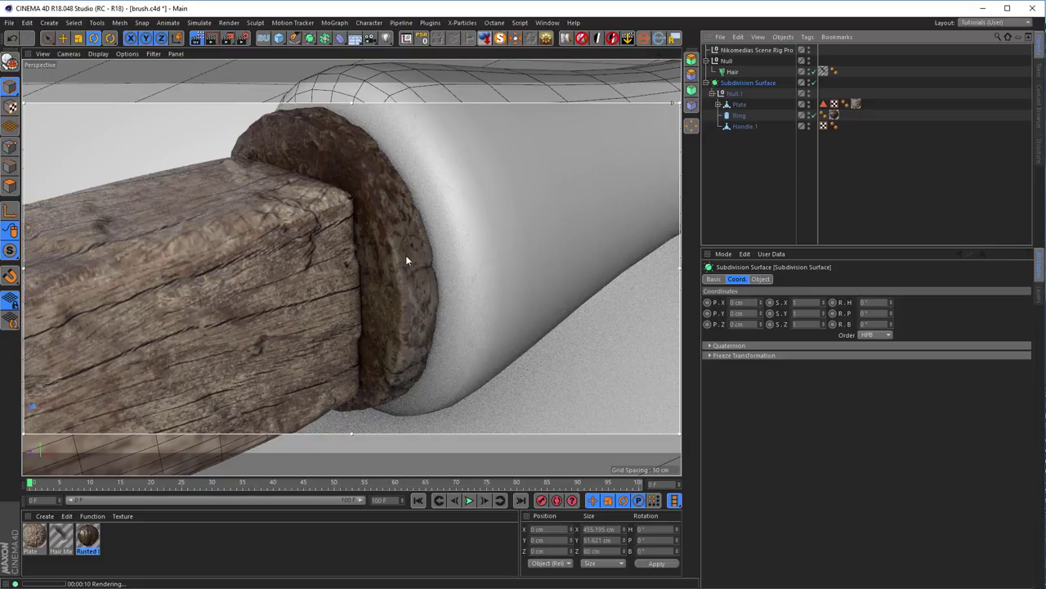
right_click_drag(438, 252, 274, 281, "alt")
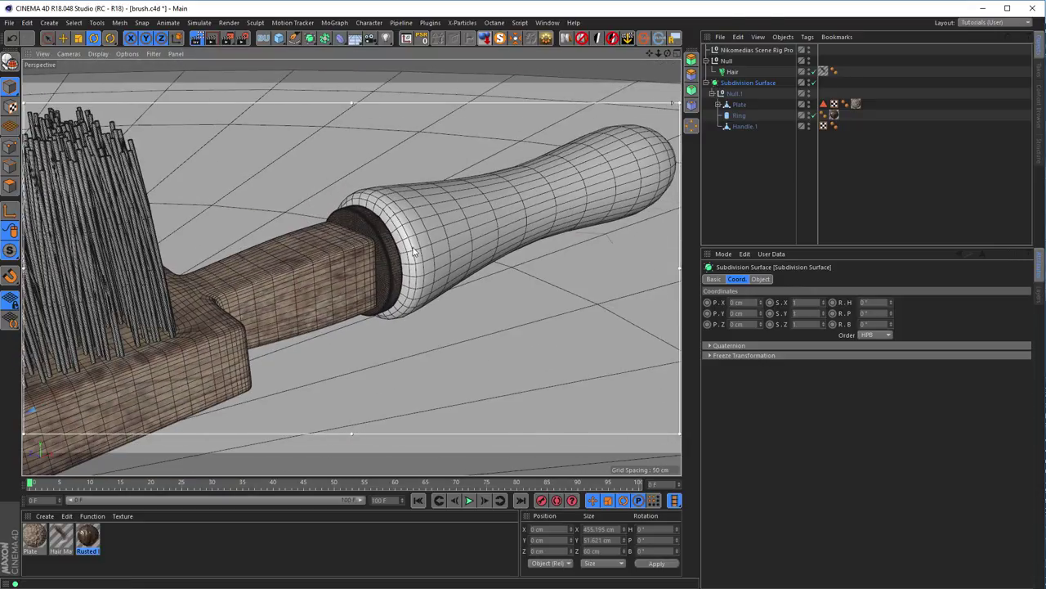
middle_click_drag(497, 214, 418, 246, "alt")
mouse_move(419, 246)
left_mouse_down("alt")
mouse_move(426, 242)
mouse_move(400, 246)
left_mouse_up("alt")
scroll(426, 244, "down", 5)
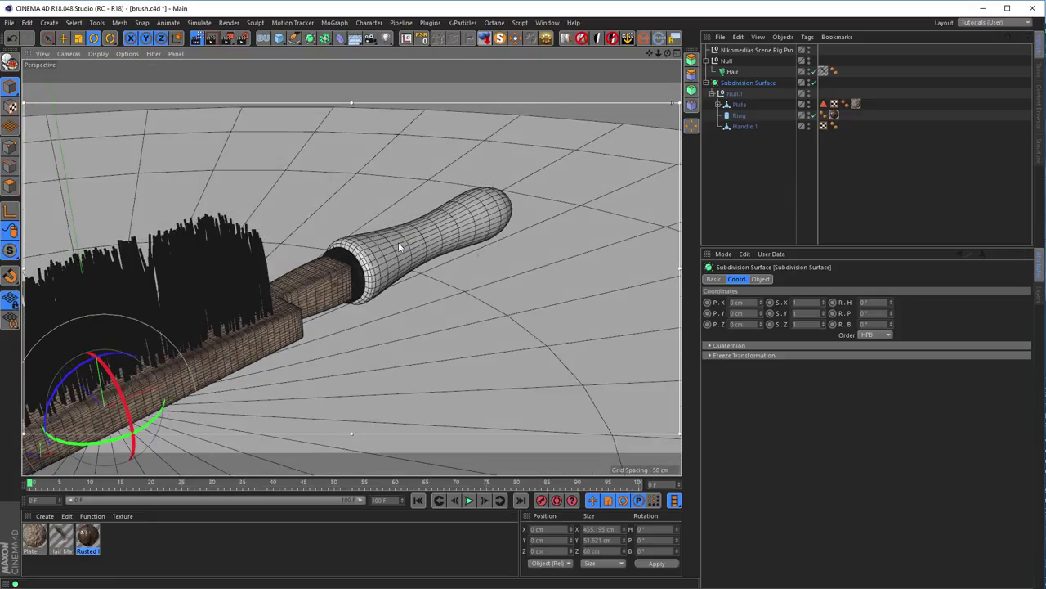
key("ctrl+r")
scroll(466, 231, "up", 3)
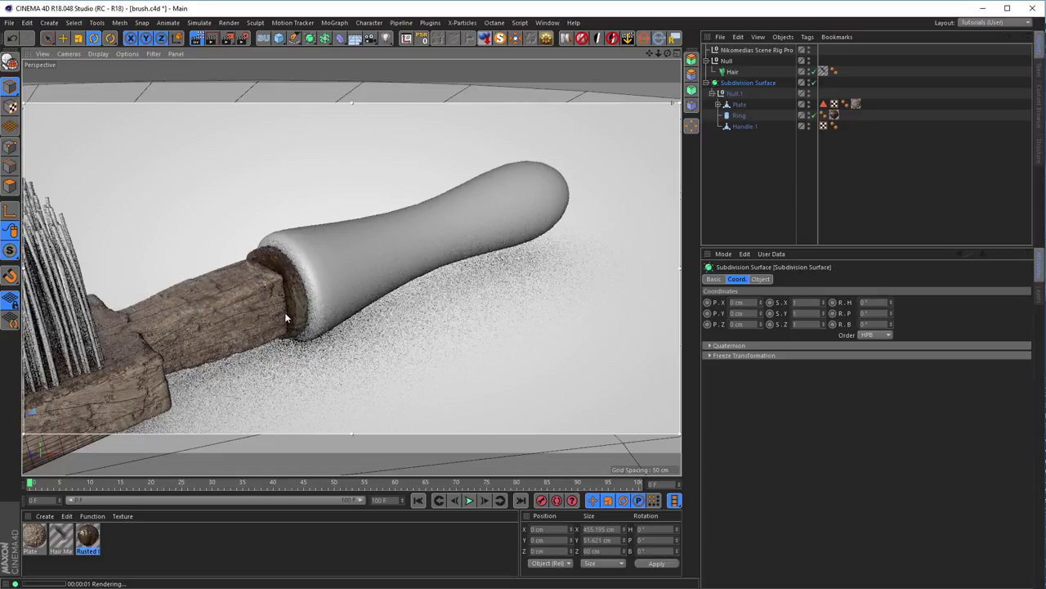
- Load the Wood 004 material from the Wood texture library and apply it to Handle.1
key("shift+F8")
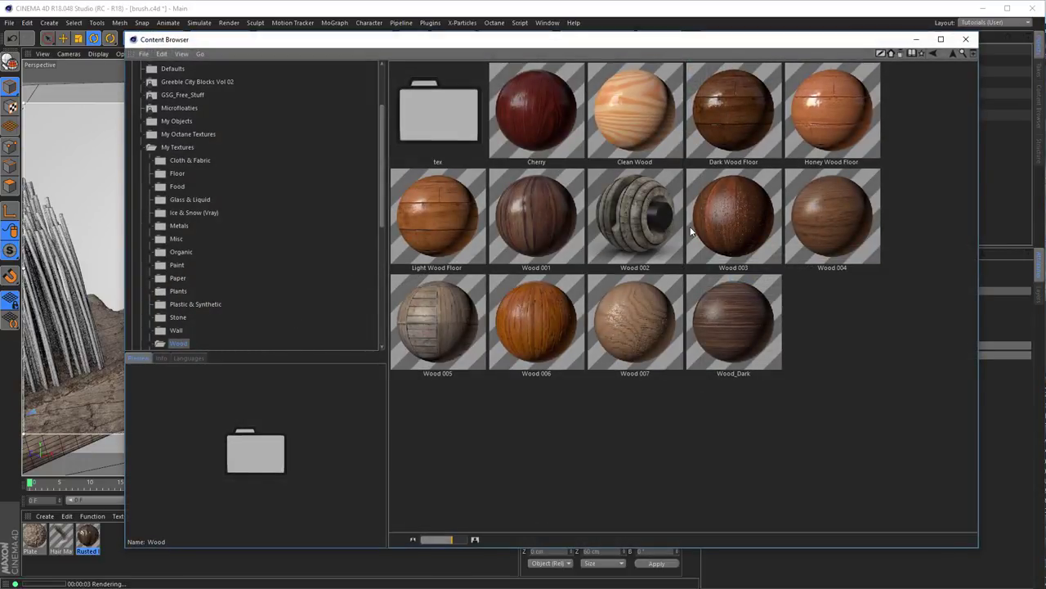
left_click(539, 234)
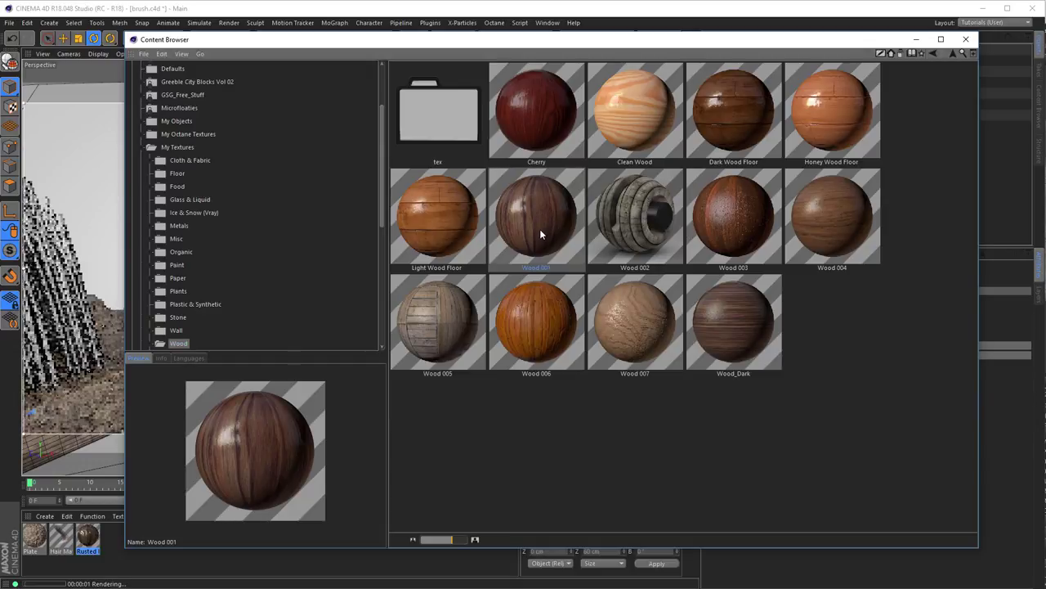
left_click(854, 256)
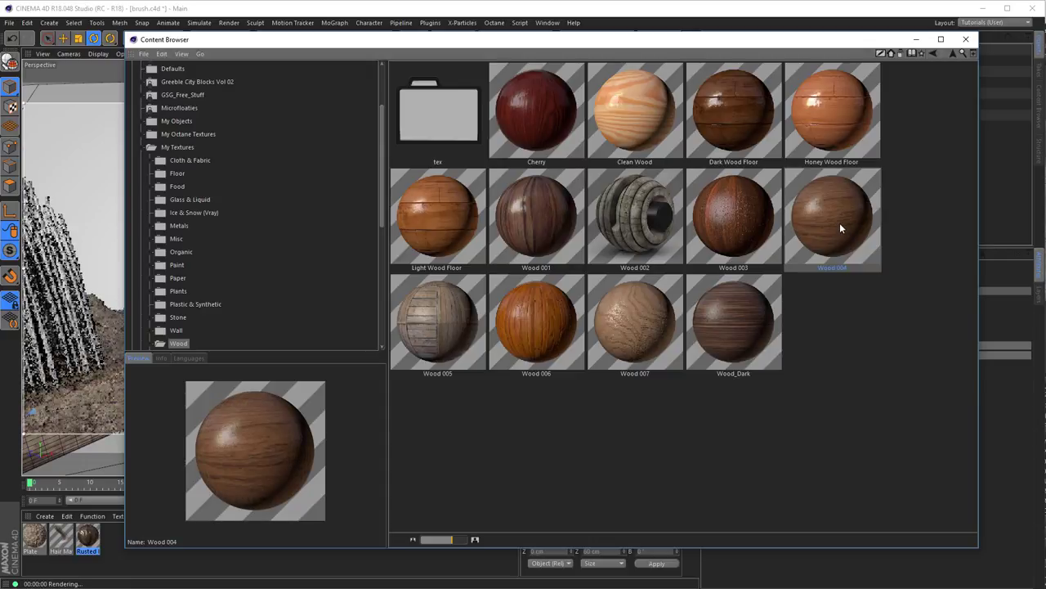
left_click_drag(839, 223, 263, 565)
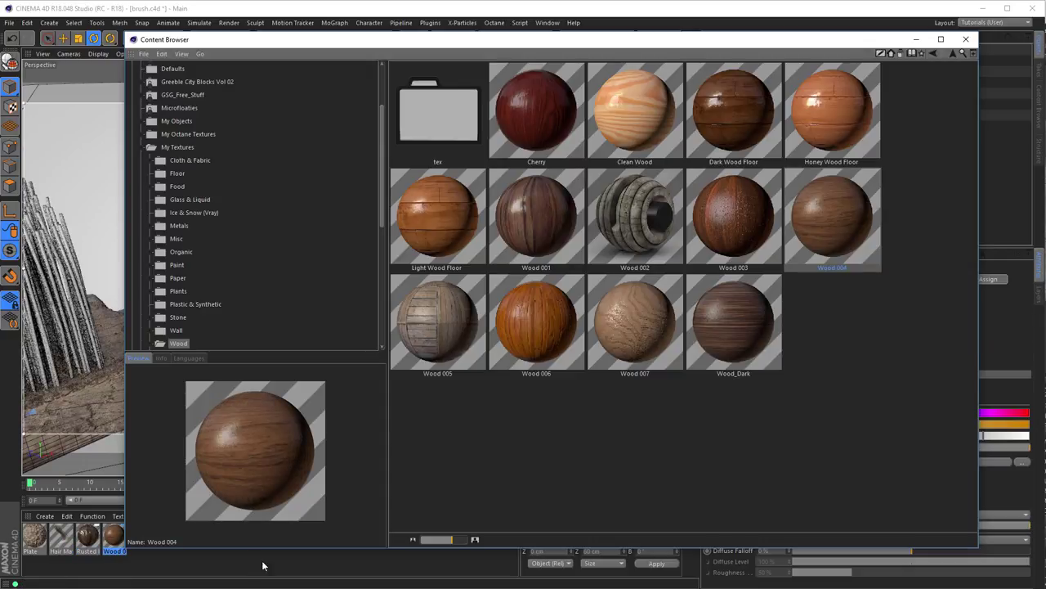
left_click(966, 38)
left_click_drag(115, 537, 746, 128)
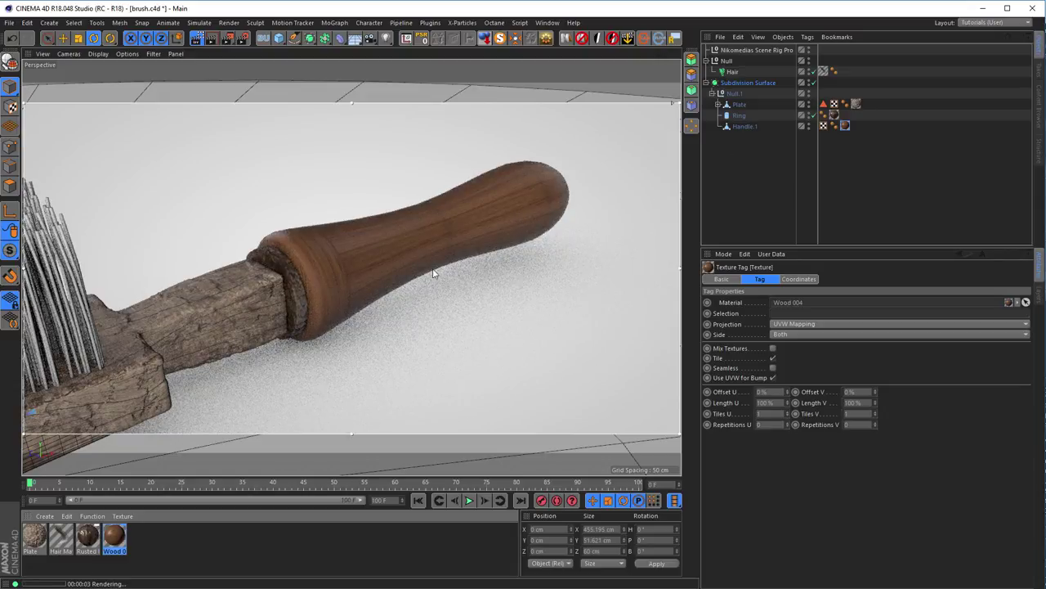
- Set the projection of Handle.1's Wood 004 texture tag to Cubic and fit the texture to the handle
left_click(845, 127)
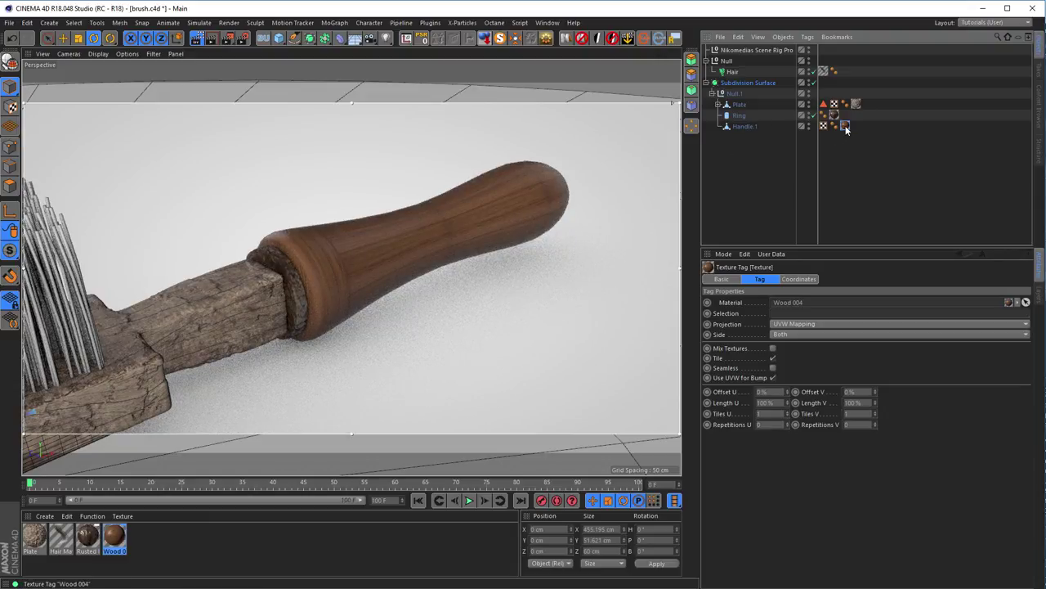
left_click(786, 324)
left_click(809, 362)
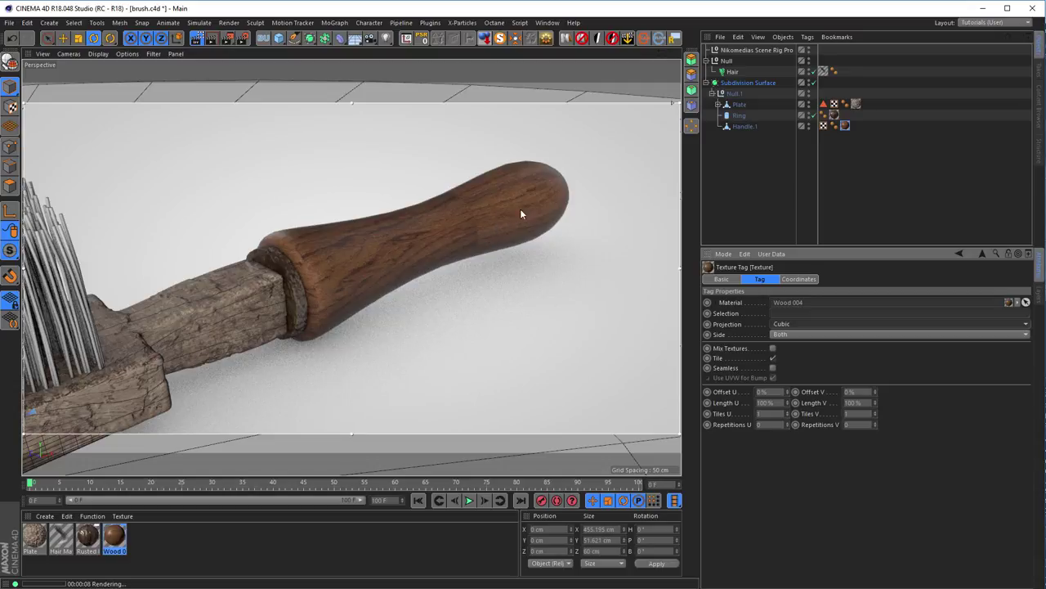
left_click(846, 126)
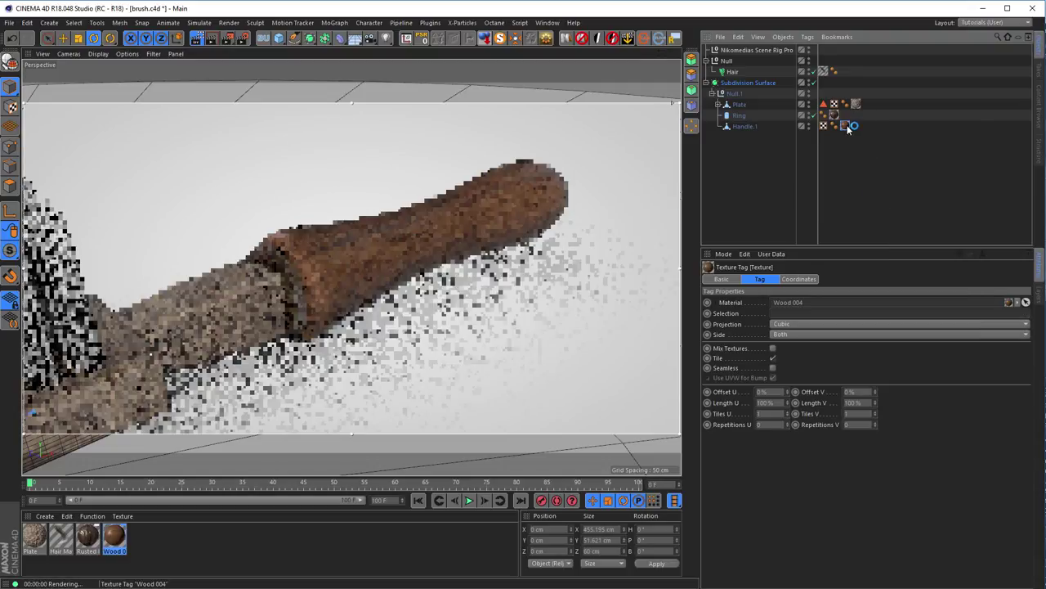
right_click(847, 126)
left_click(893, 319)
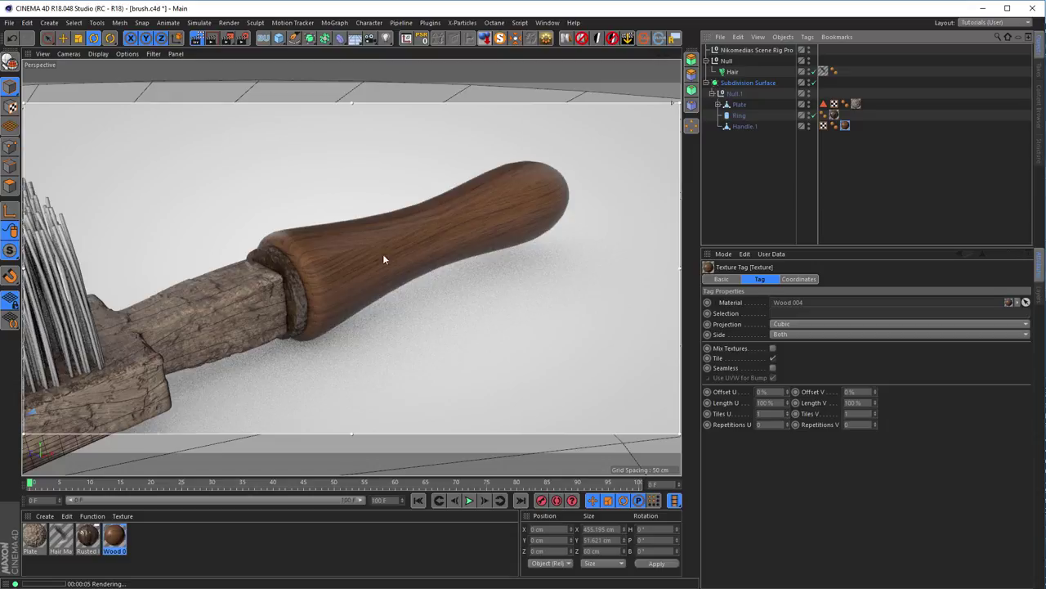
- Frame the handle closer and open the Wood 004 material for editing, with its editor window clear of the rendered handle
mouse_move(388, 261)
left_mouse_down("alt")
mouse_move(350, 276)
mouse_move(437, 237)
mouse_move(359, 260)
left_mouse_up("alt")
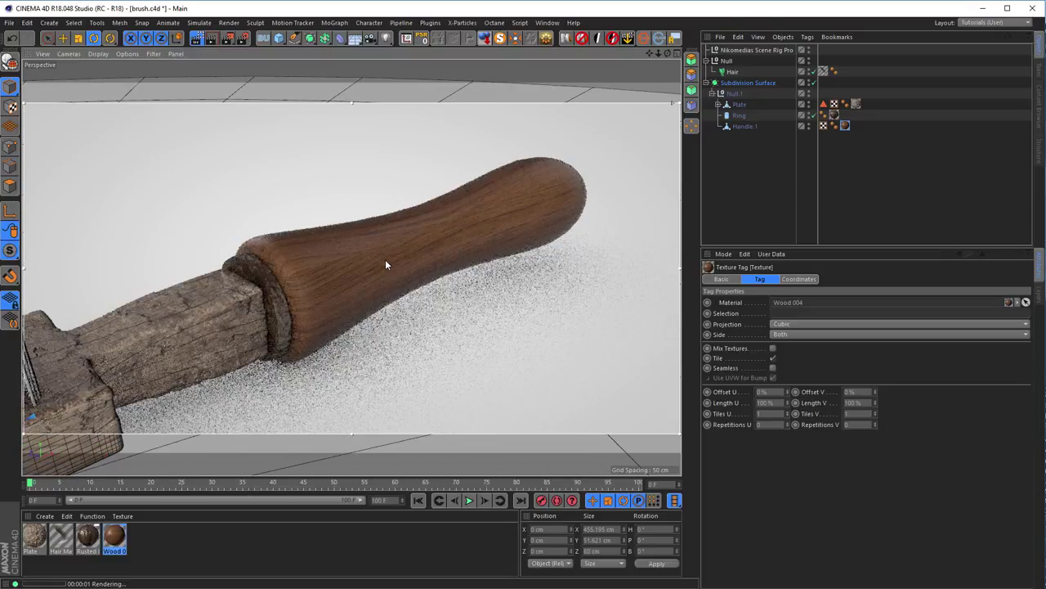
double_click(115, 538)
left_click_drag(278, 73, 875, 105)
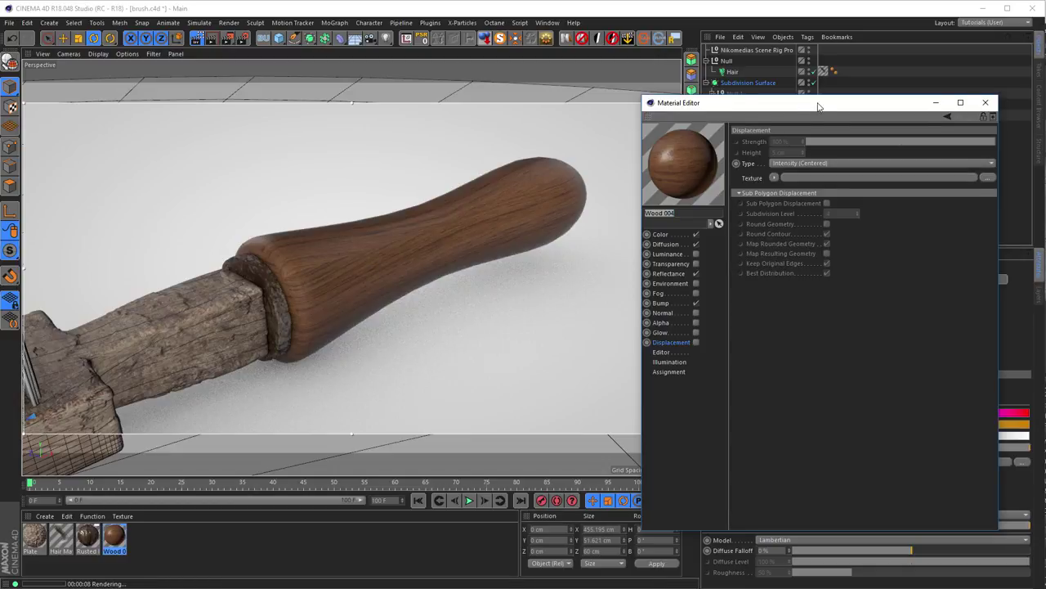
left_click_drag(817, 105, 848, 172)
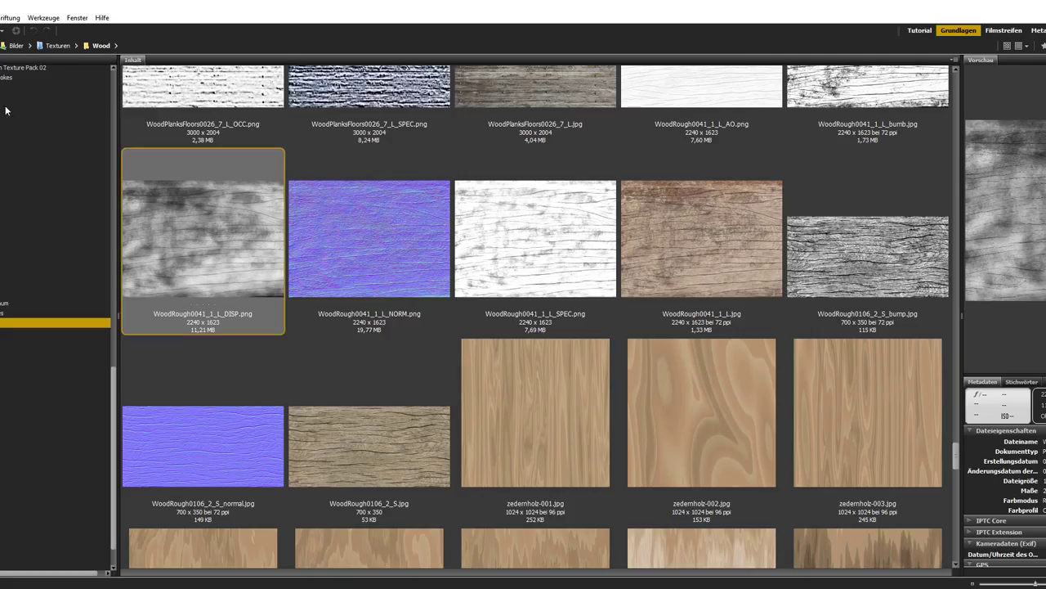
- Switch to Adobe Bridge, open the Scratches texture folder and browse it for a scratch image suited to the handle
scroll(41, 196, "up", 4)
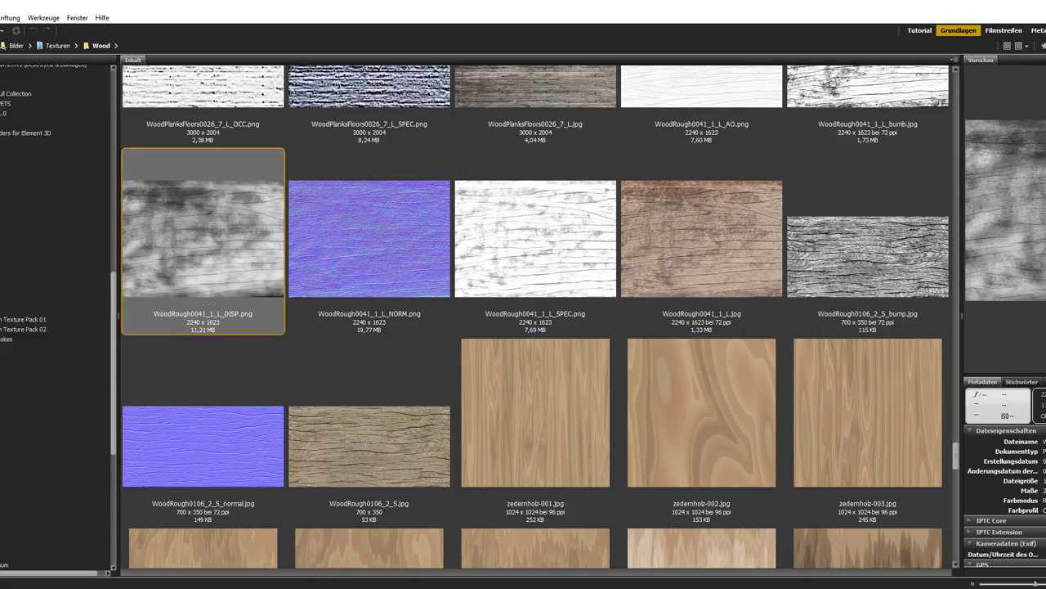
scroll(56, 310, "down", 4)
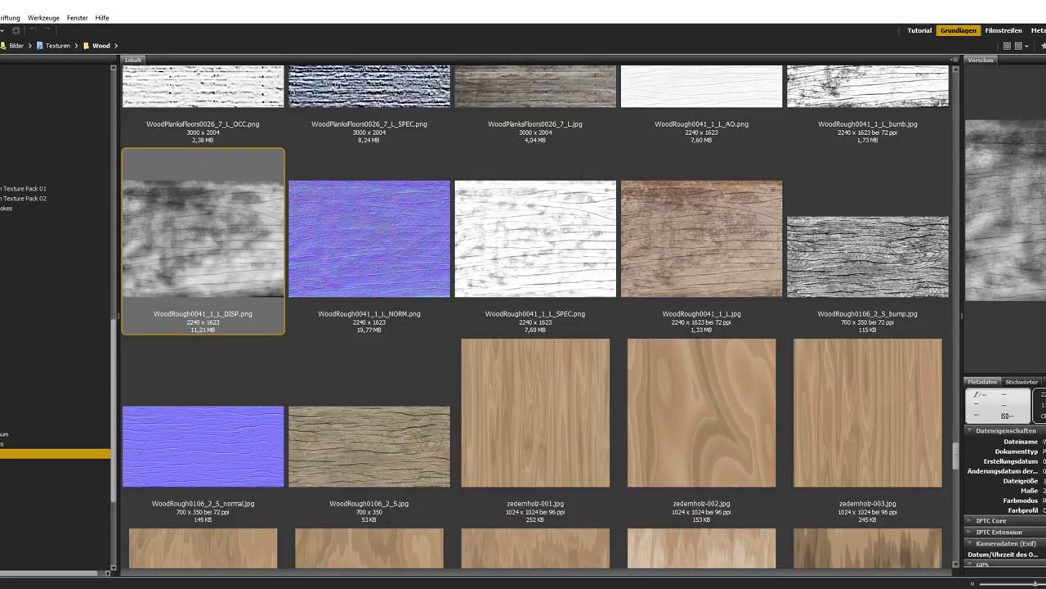
left_click(20, 364)
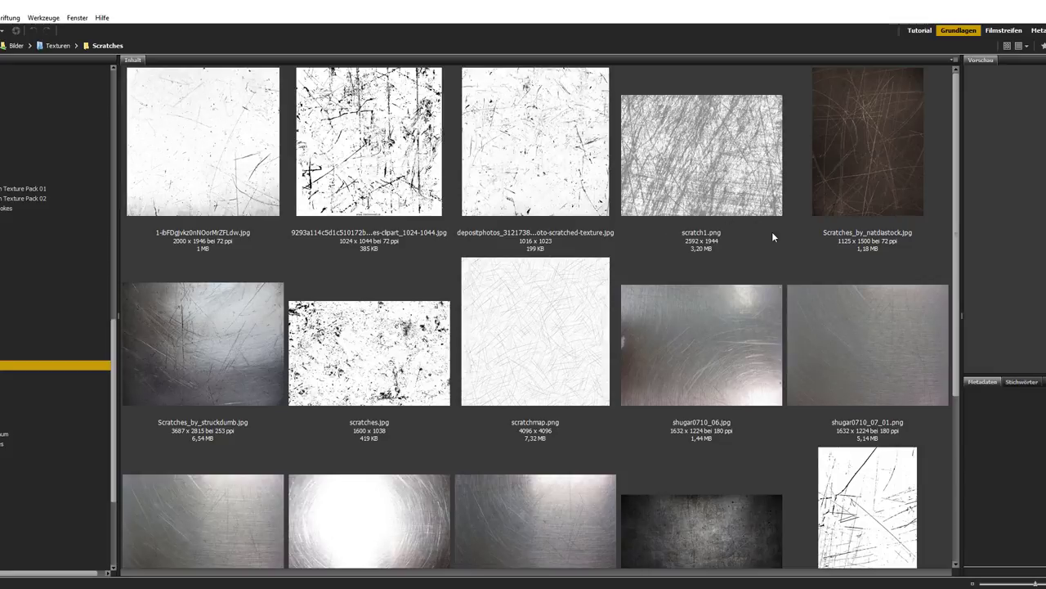
scroll(772, 232, "down", 3)
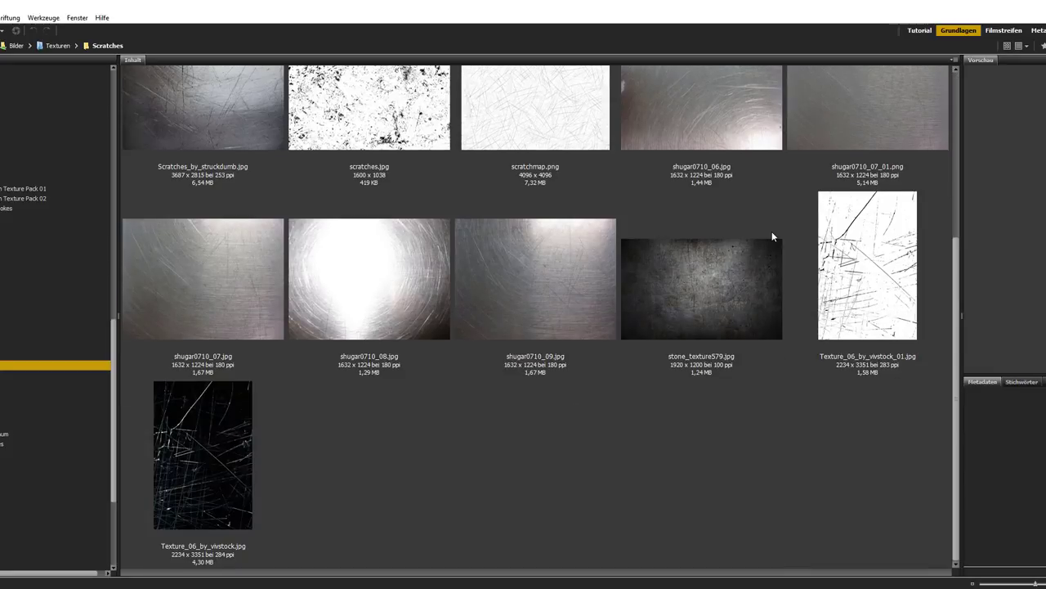
scroll(771, 236, "up", 3)
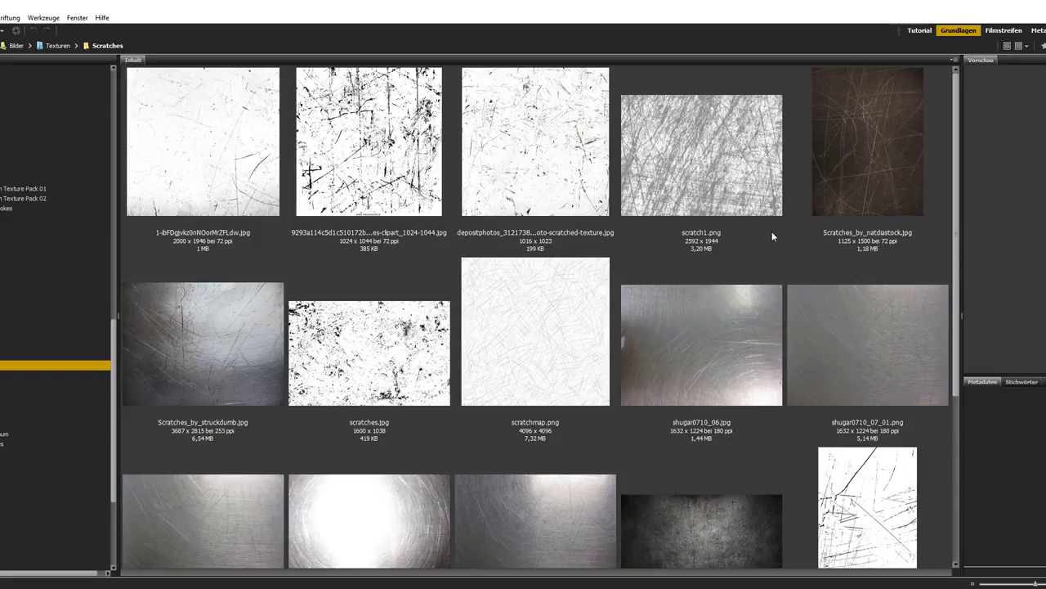
left_click(430, 170)
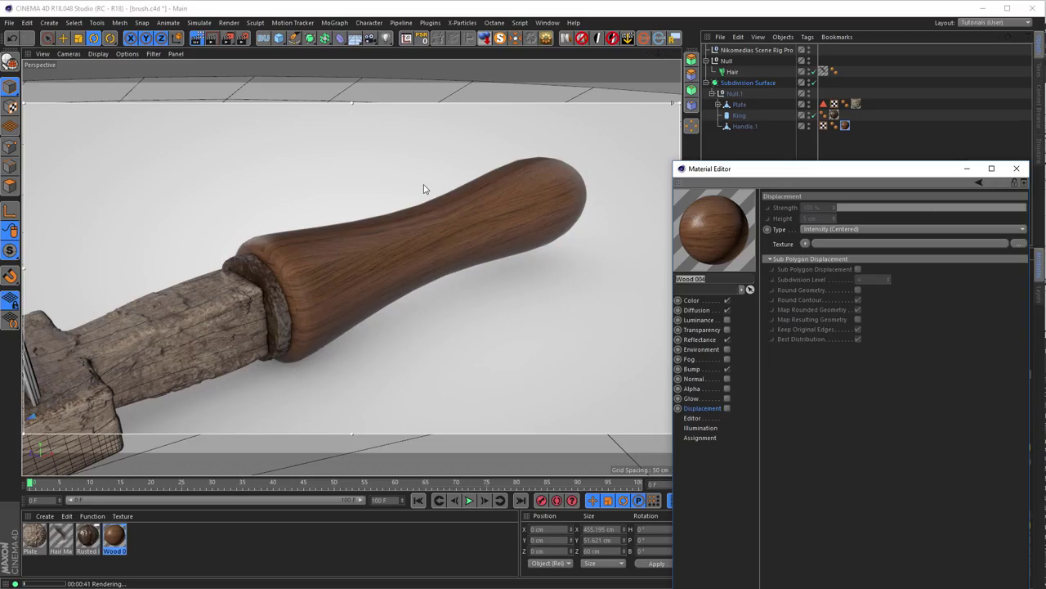
- Replace Wood 004's bump texture with the 1024 x 1044 black-and-white scratch image from the Scratches folder, without copying it to the project
left_click(693, 368)
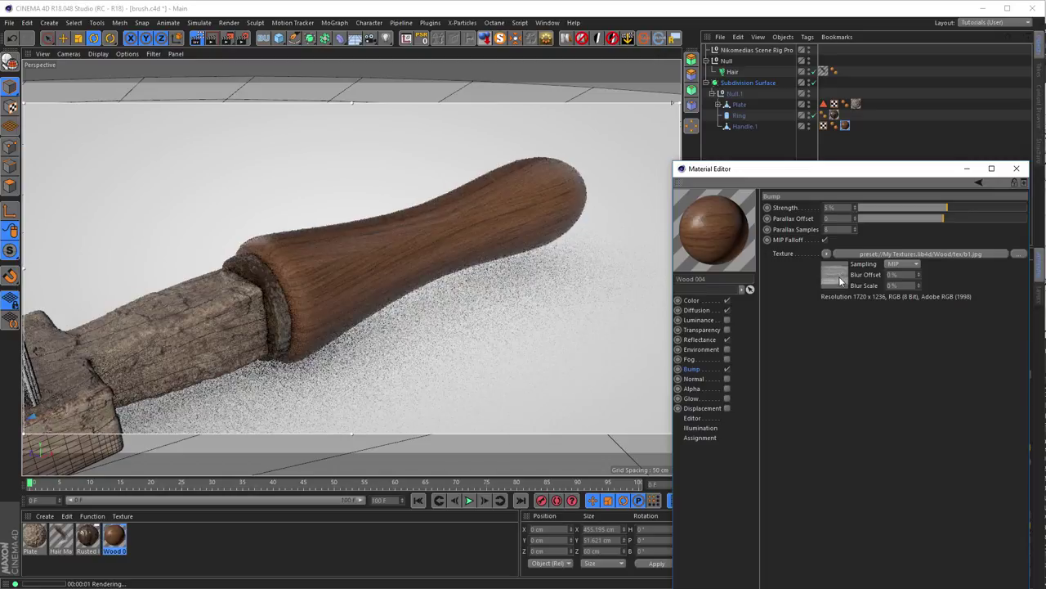
left_click(837, 278)
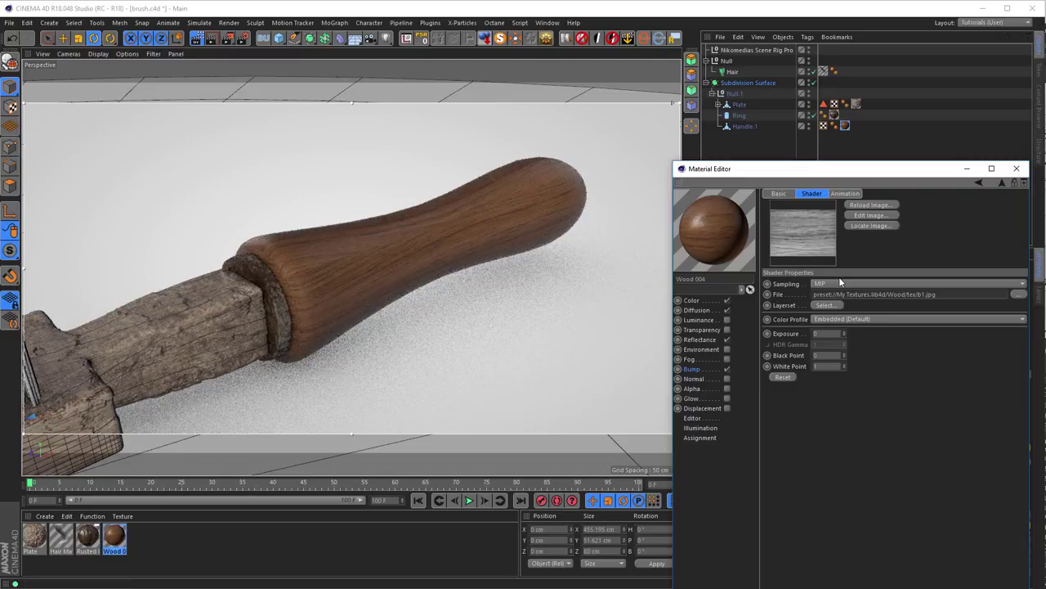
left_click(1003, 183)
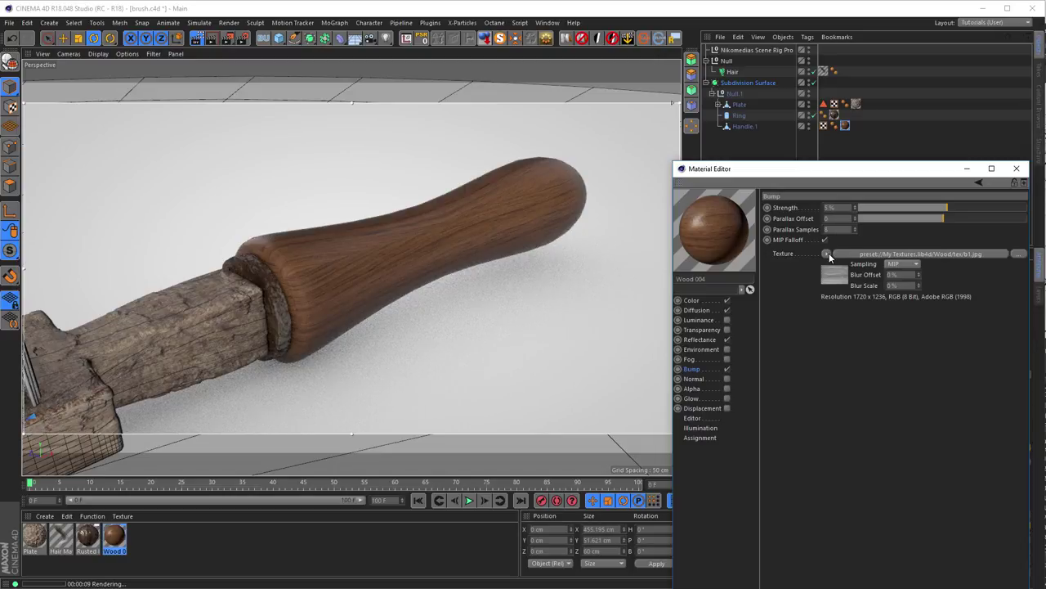
left_click(829, 256)
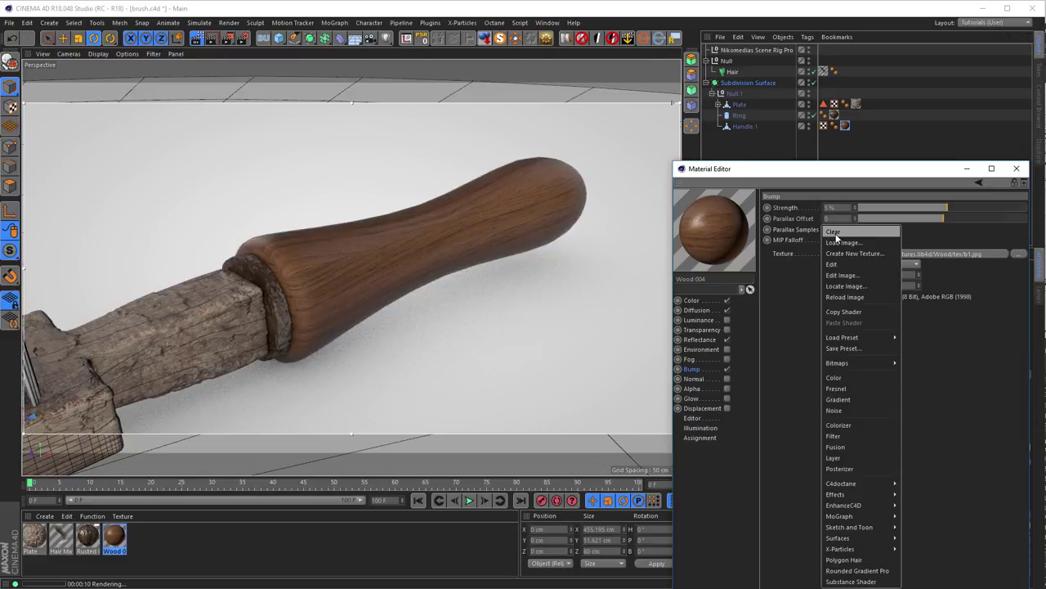
left_click(819, 284)
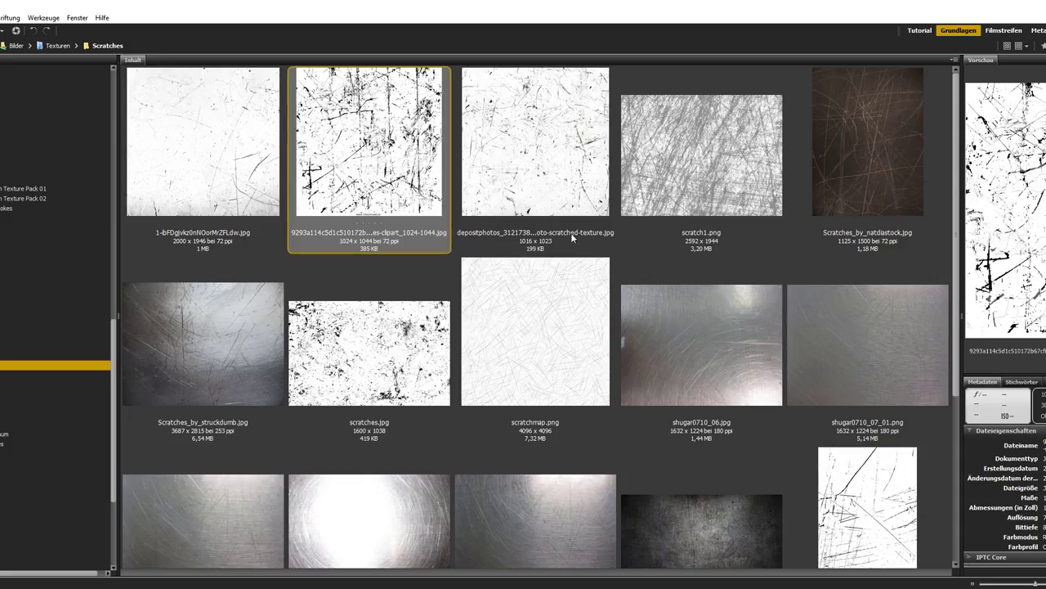
left_click_drag(369, 155, 354, 164)
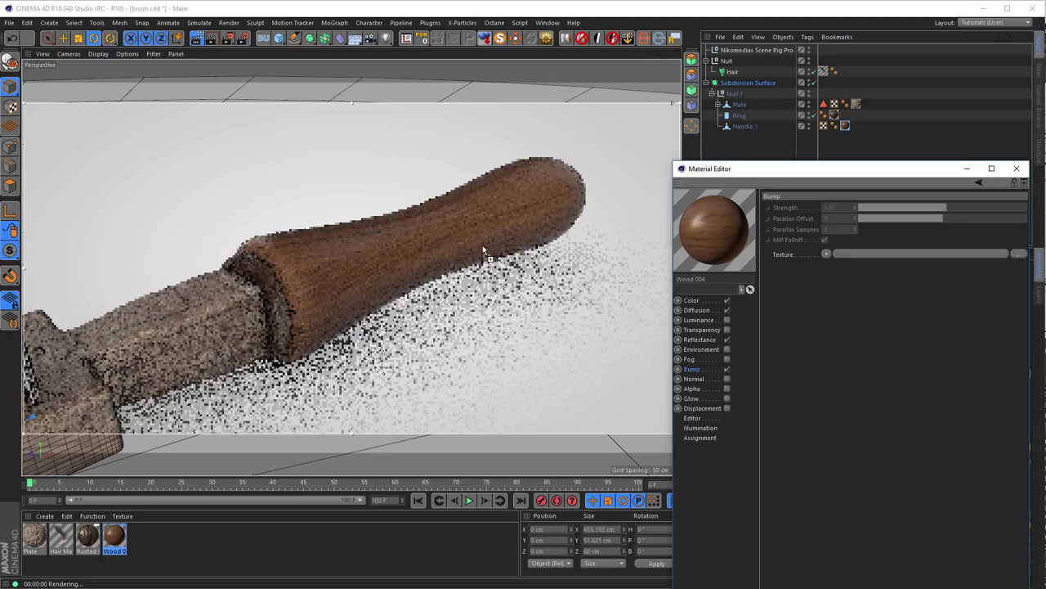
left_click_drag(482, 247, 876, 260)
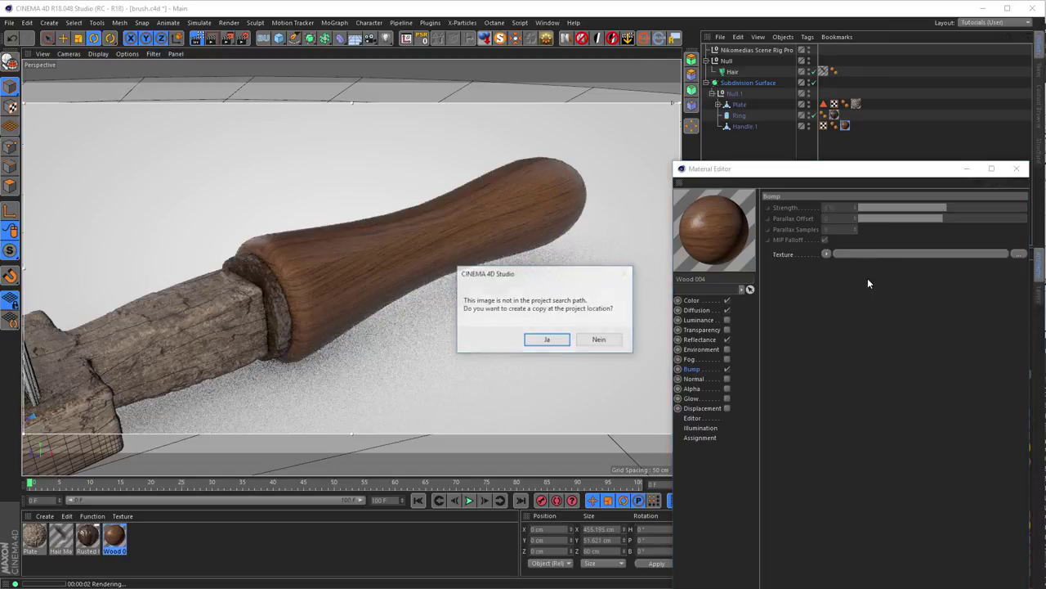
left_click(600, 338)
key("ctrl+r")
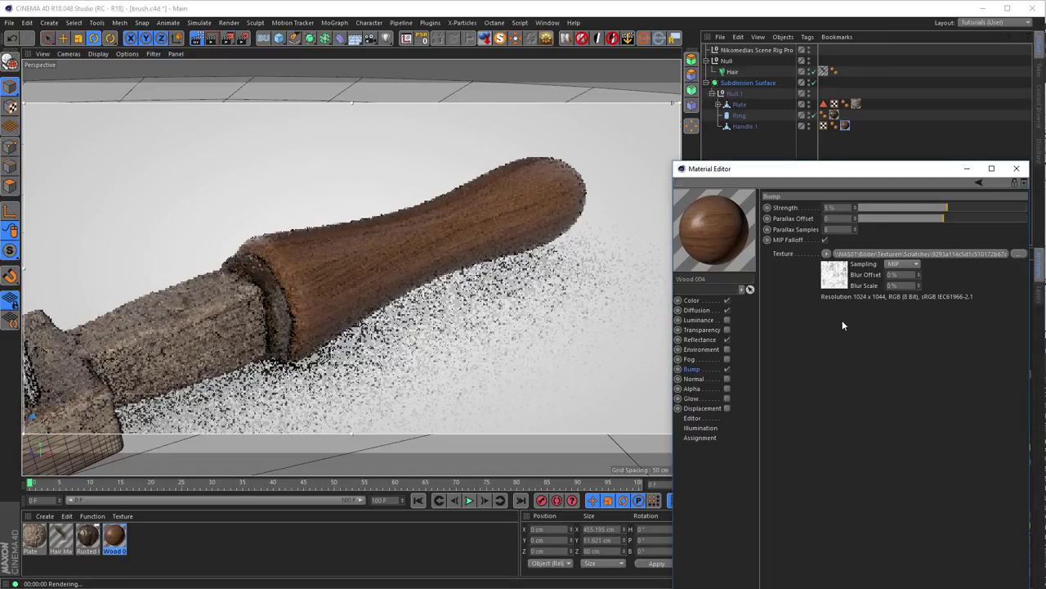
- Set the bump strength of Wood 004 to 150 %
double_click(830, 207)
type("150")
key("Return")
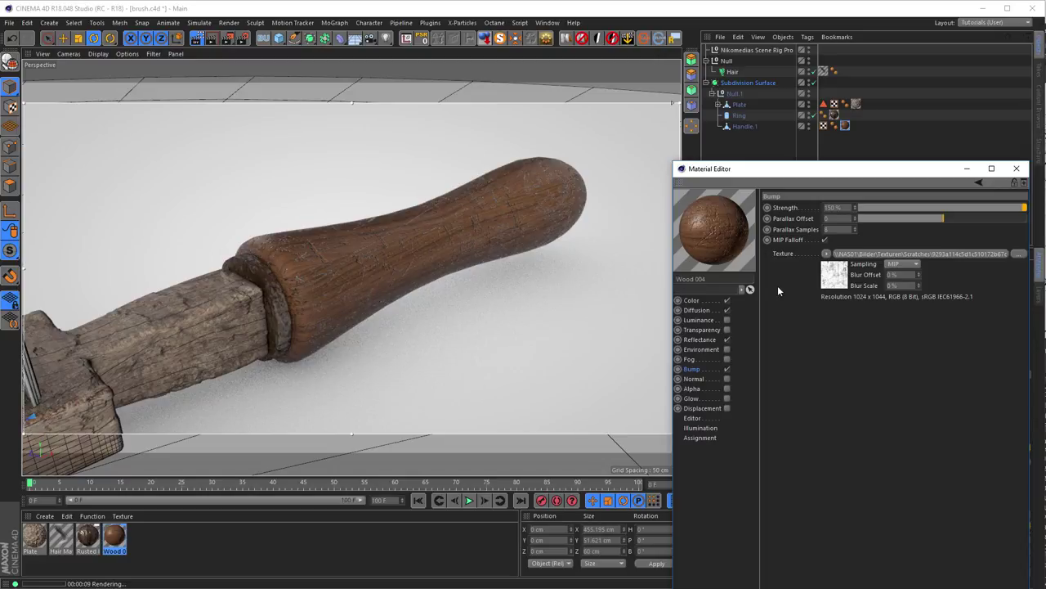
- Reduce the bump strength of Wood 004 to 80 %
left_click(824, 240)
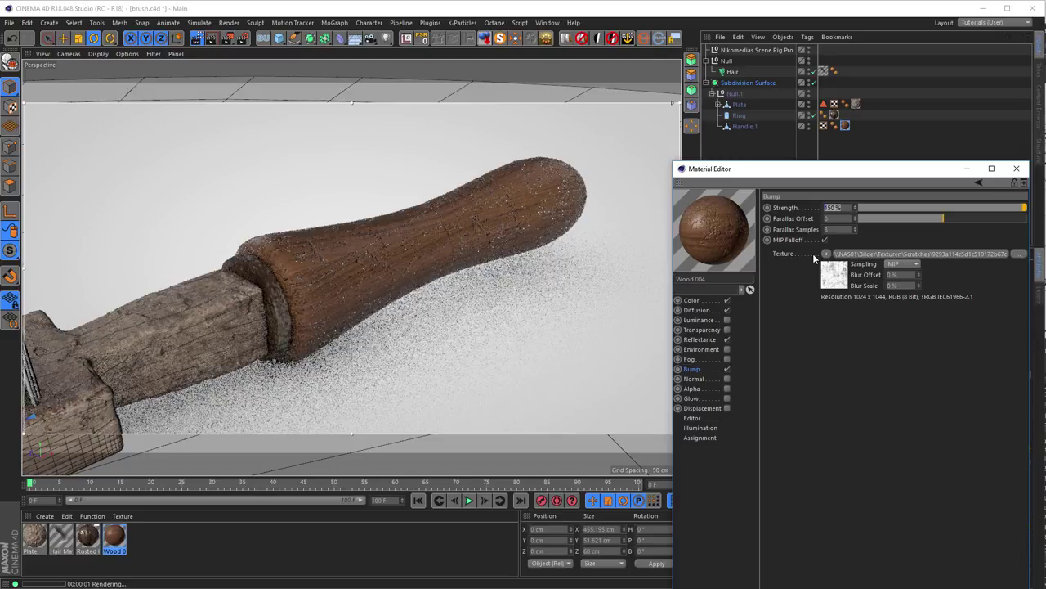
type("80")
key("Return")
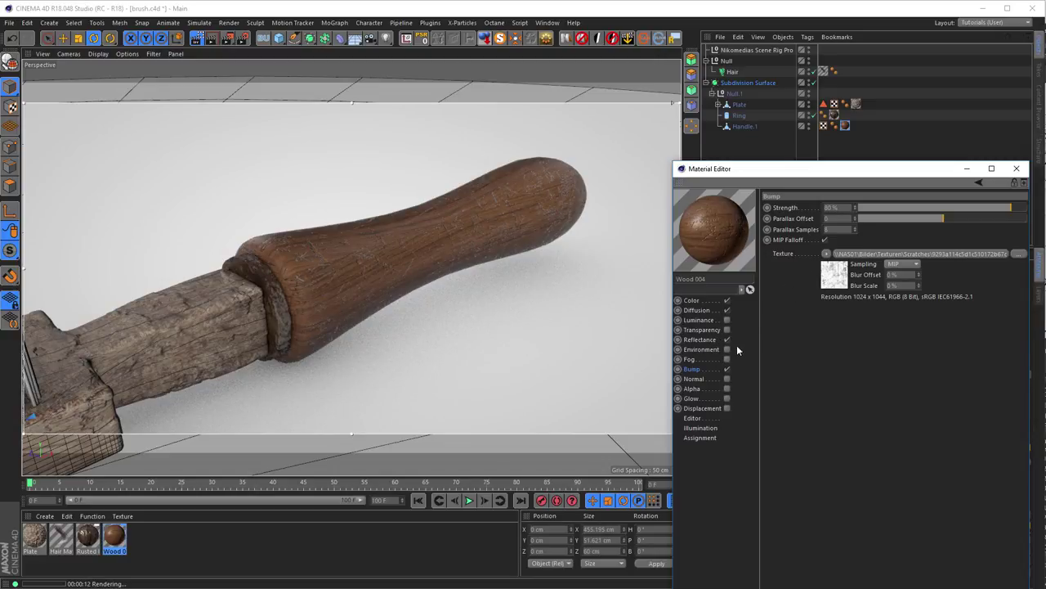
- Turn off the Bump channel and turn on the Normal channel in Wood 004
left_click(726, 371)
left_click(726, 378)
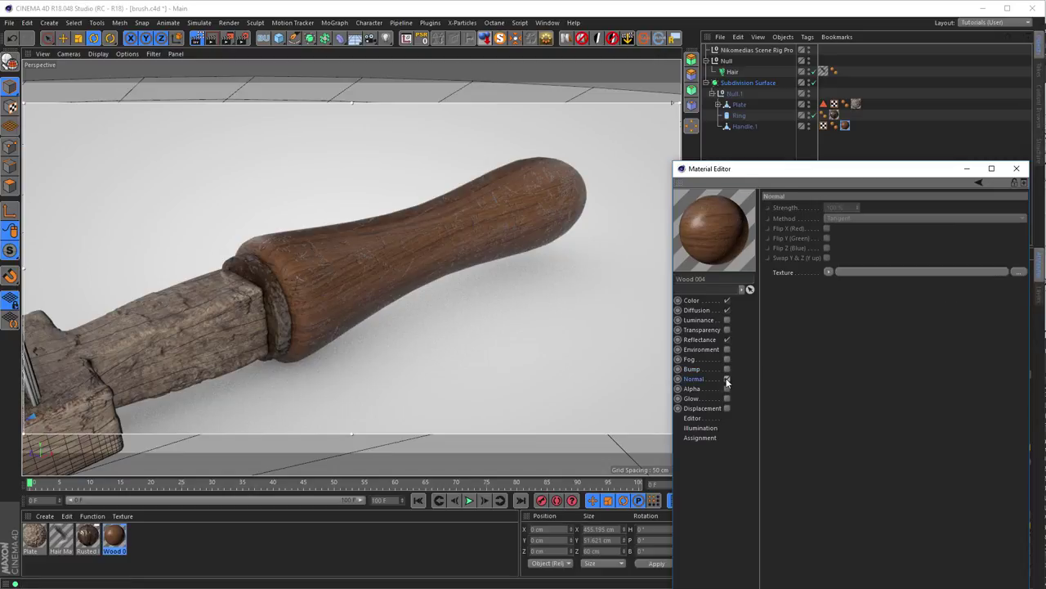
left_click(828, 271)
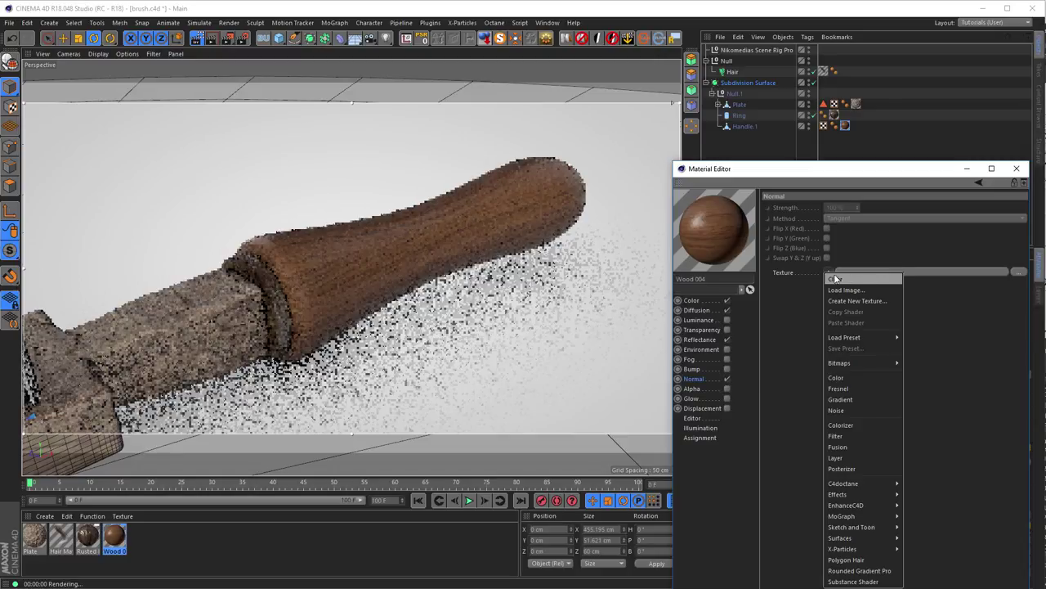
mouse_move(855, 484)
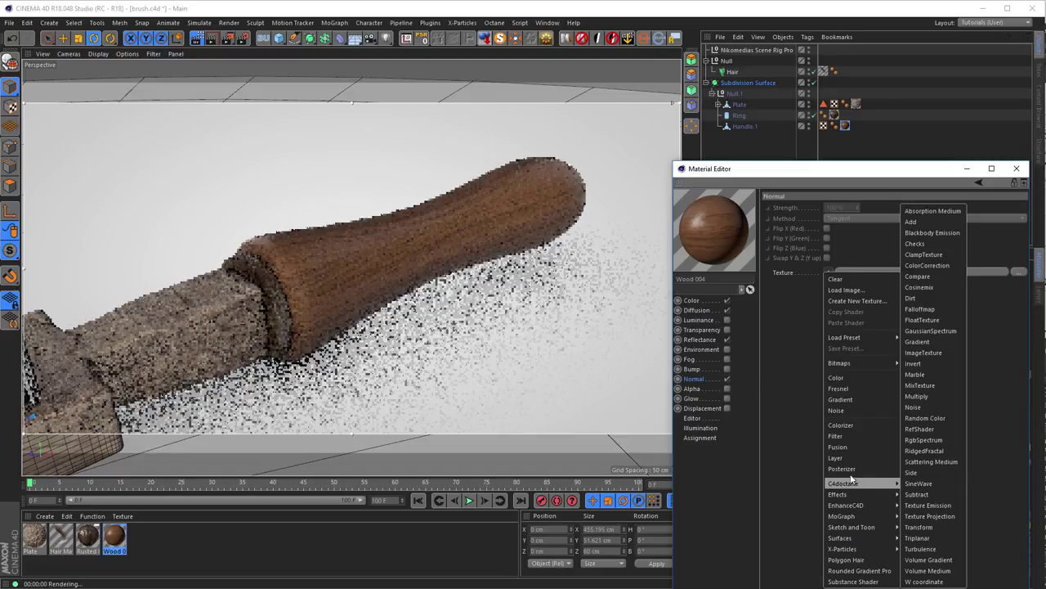
left_click(790, 439)
- Add a Normalizer shader to the Normal channel and load the 1024 x 1044 scratch image into it, without copying it to the project
left_click(828, 271)
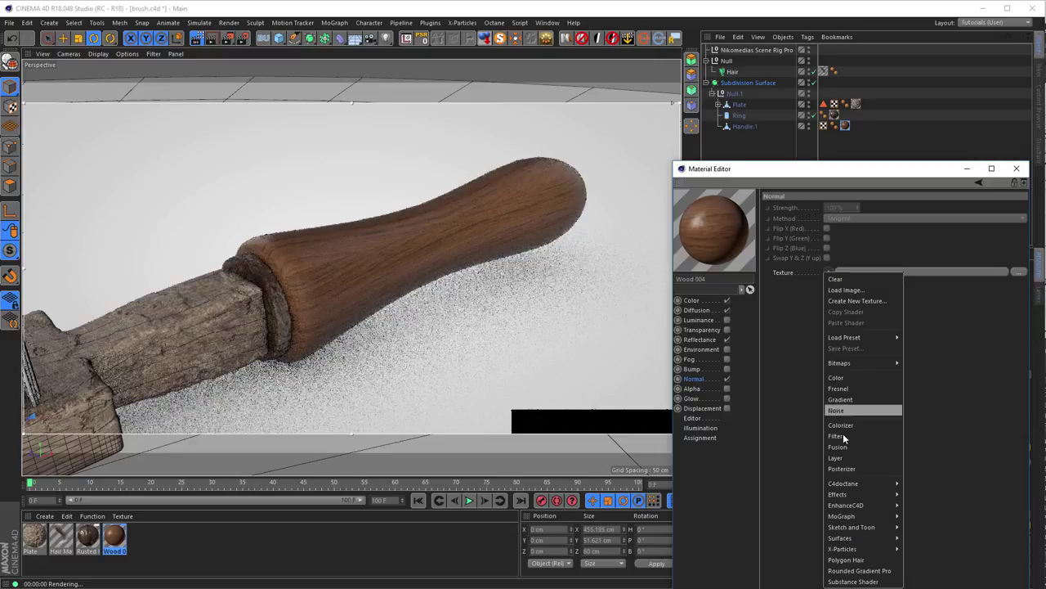
mouse_move(844, 493)
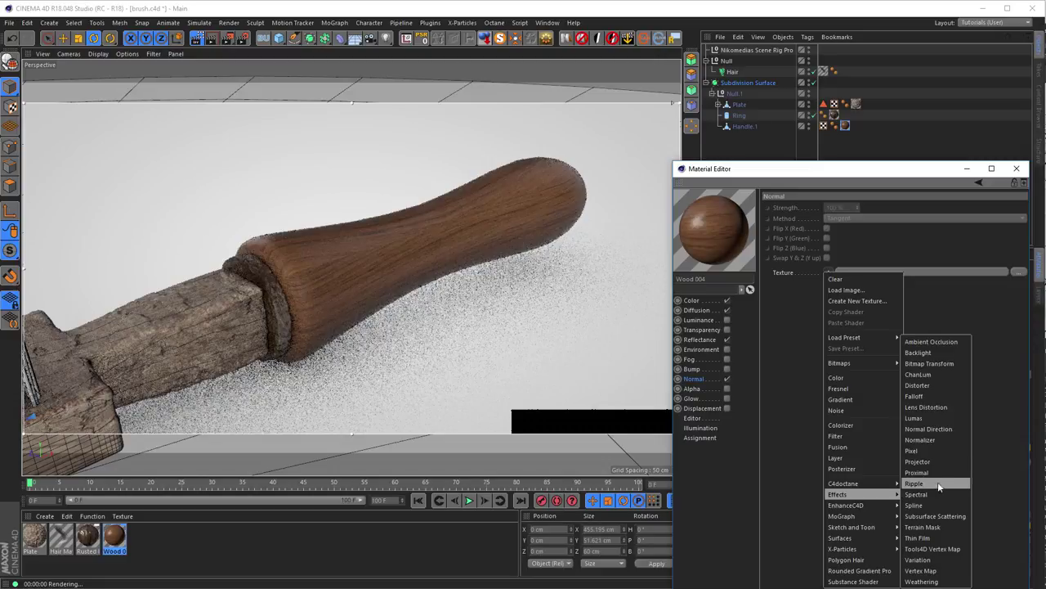
left_click(931, 443)
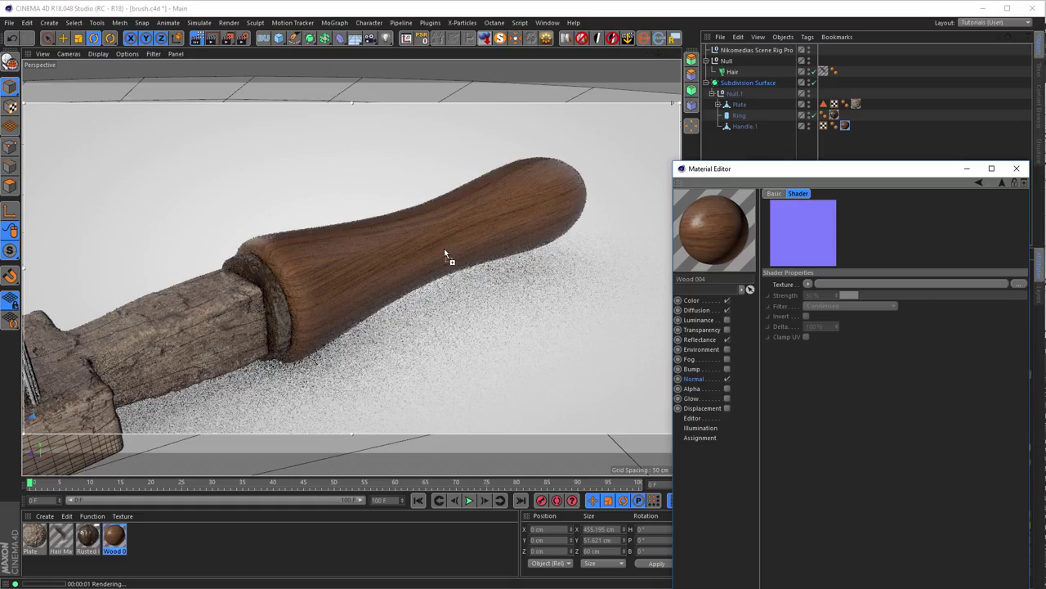
left_click_drag(881, 285, 881, 285)
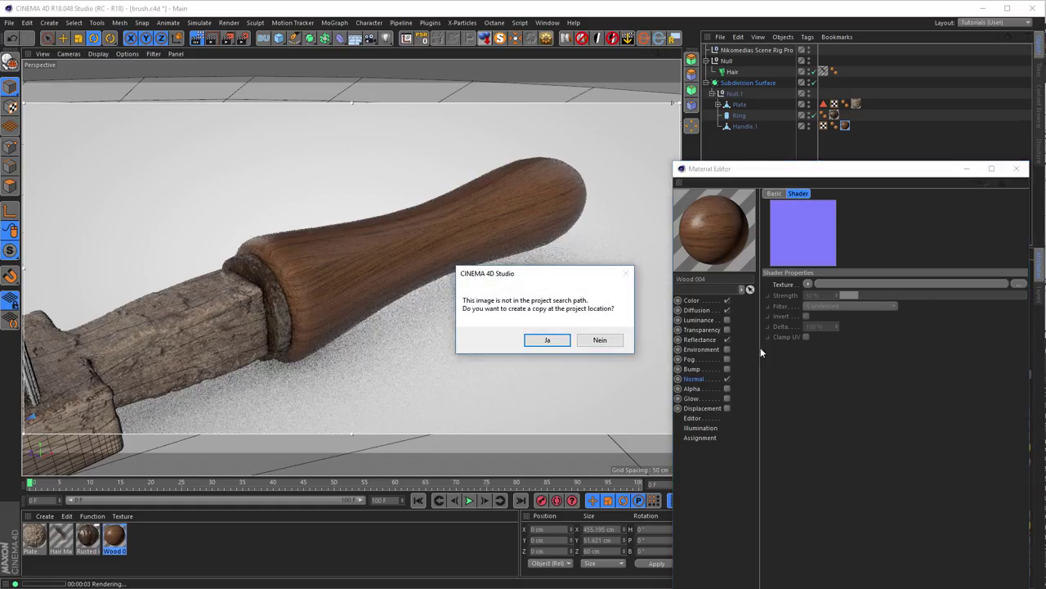
left_click(605, 341)
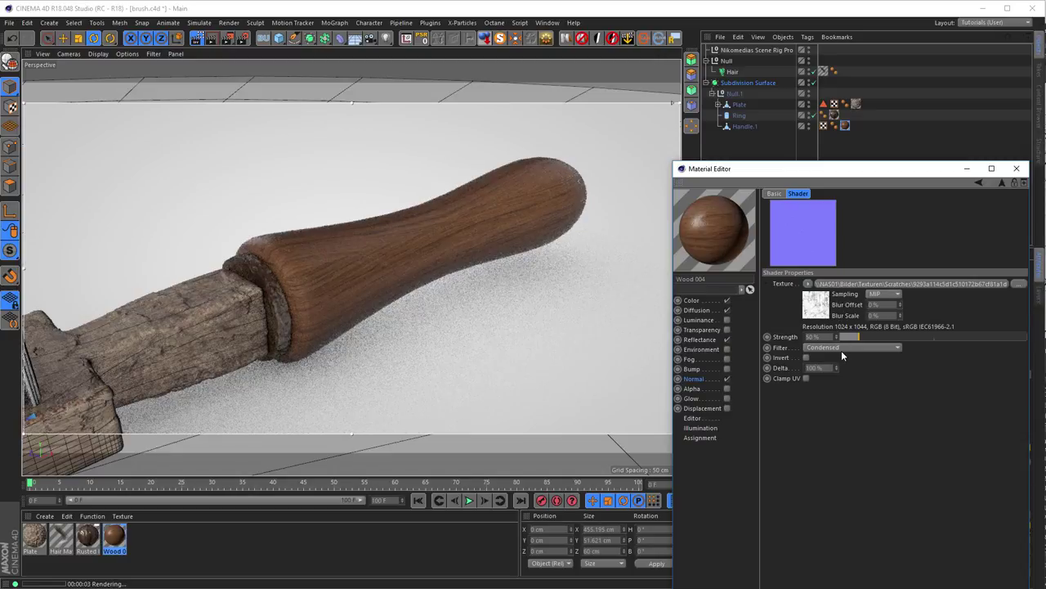
- Try the Object method and other methods for the Normal channel of Wood 004, and return it to Tangent
left_click(1000, 184)
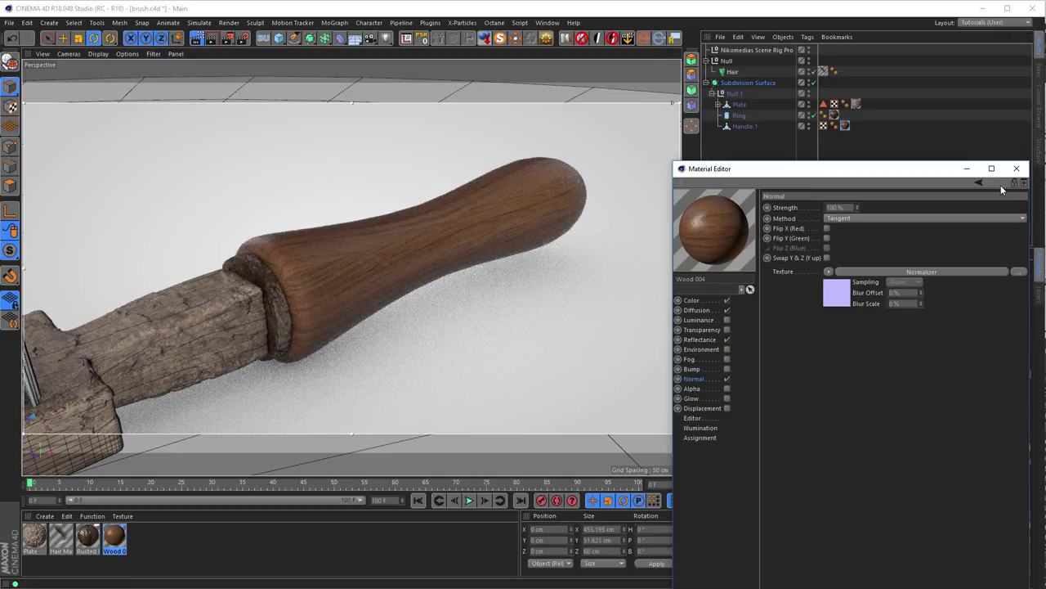
left_click(852, 215)
left_click(849, 240)
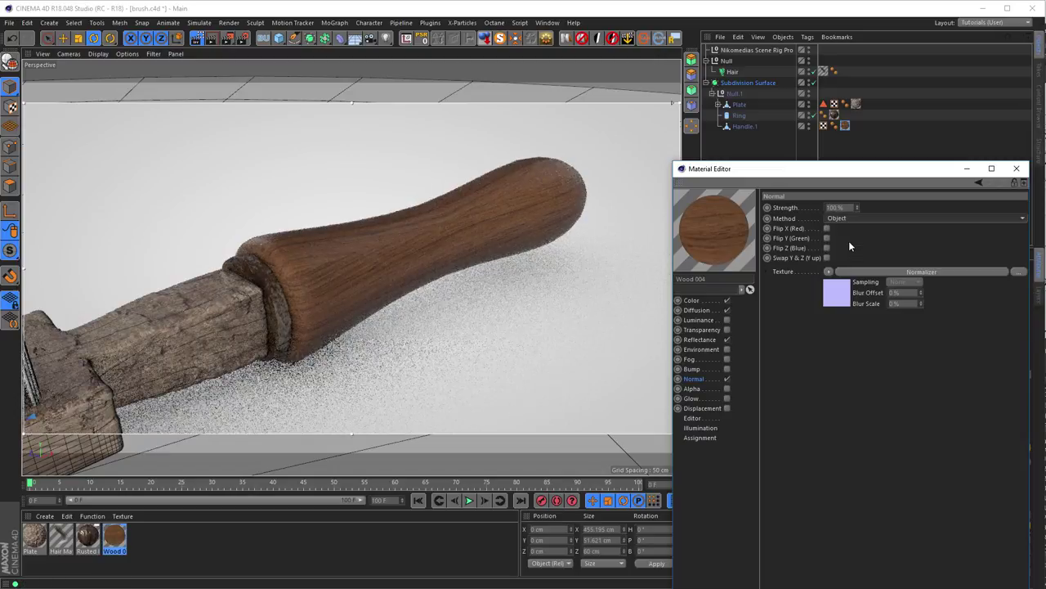
left_click(853, 218)
left_click(851, 245)
left_click(855, 215)
left_click(855, 227)
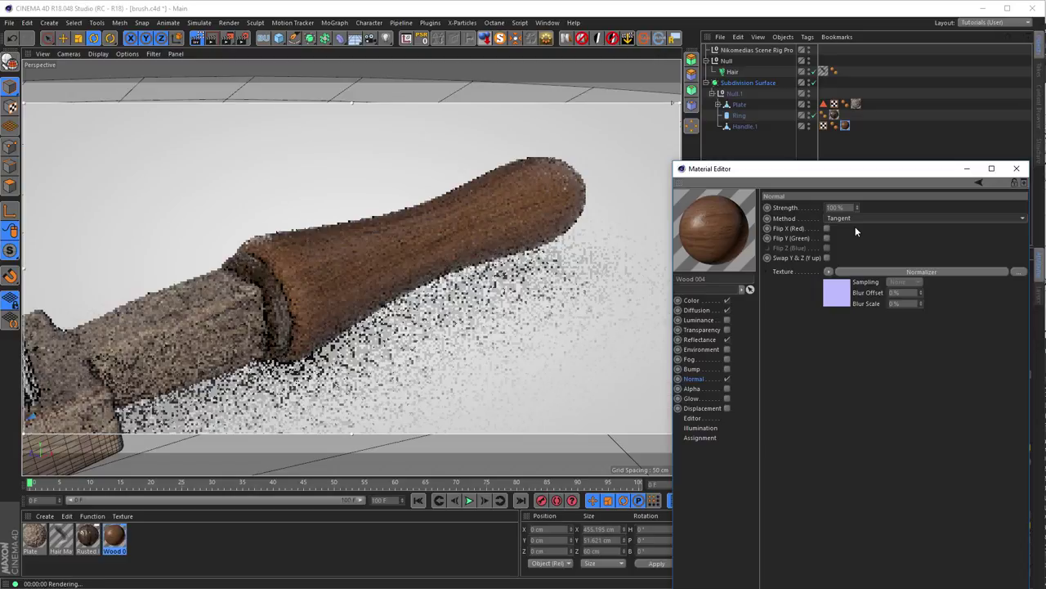
- Raise the Normal channel strength of Wood 004 to 500 % and bring it back down
left_click_drag(856, 208, 862, 208)
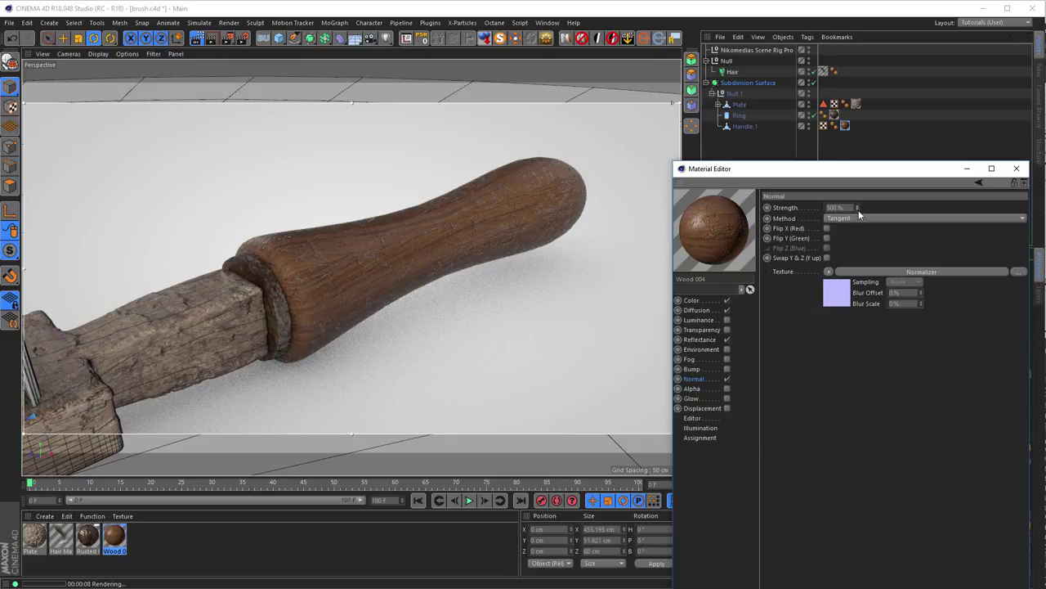
left_click_drag(858, 212, 859, 227)
- Replace the wood texture in Wood 004's Diffusion channel with the 1024 x 1044 scratch image, without copying it to the project
left_click(709, 312)
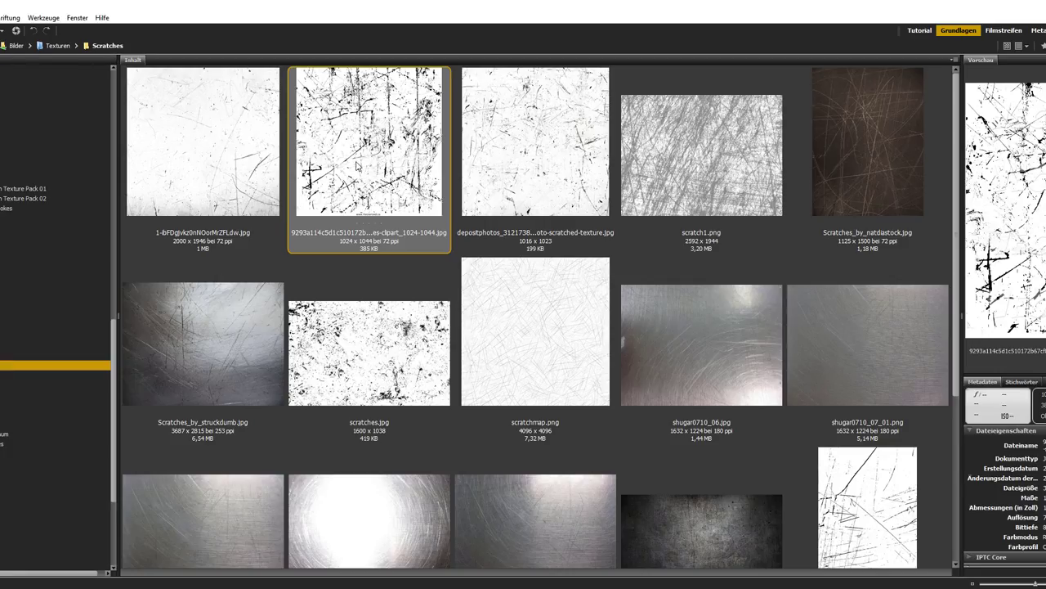
left_click_drag(361, 163, 368, 152)
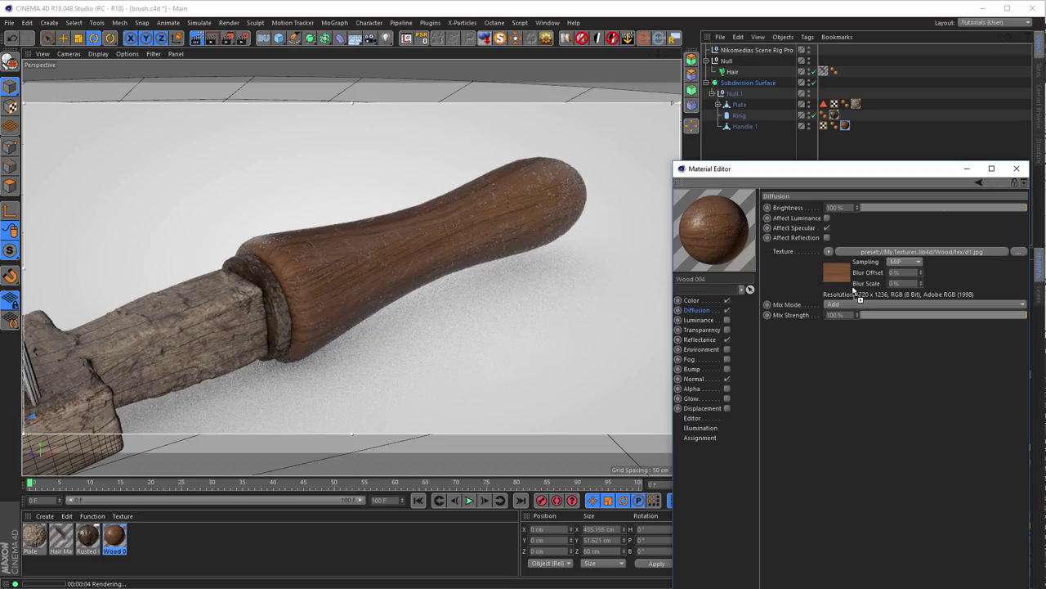
left_click_drag(858, 296, 893, 253)
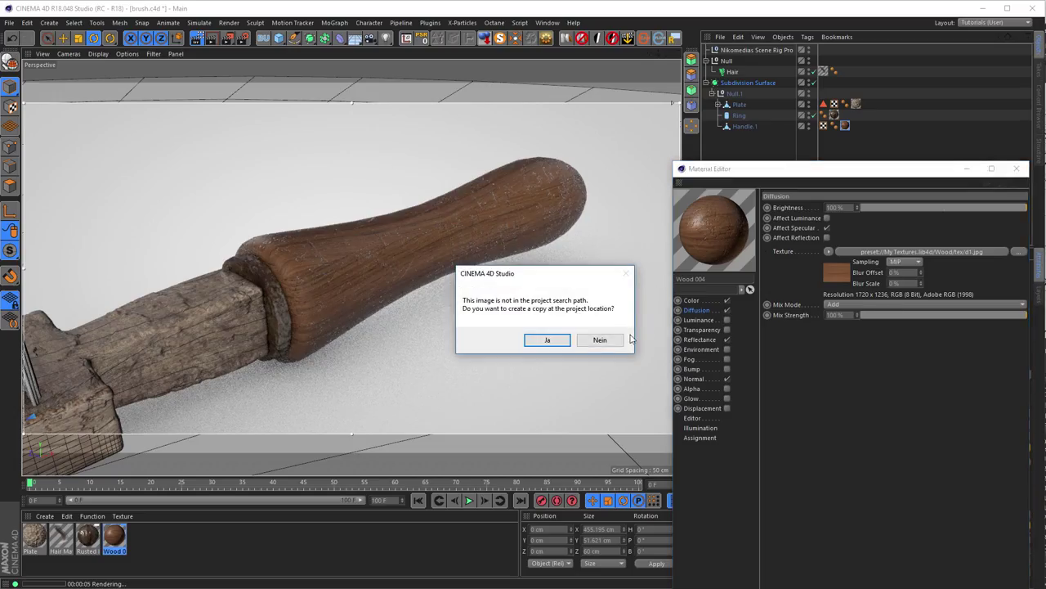
left_click(600, 339)
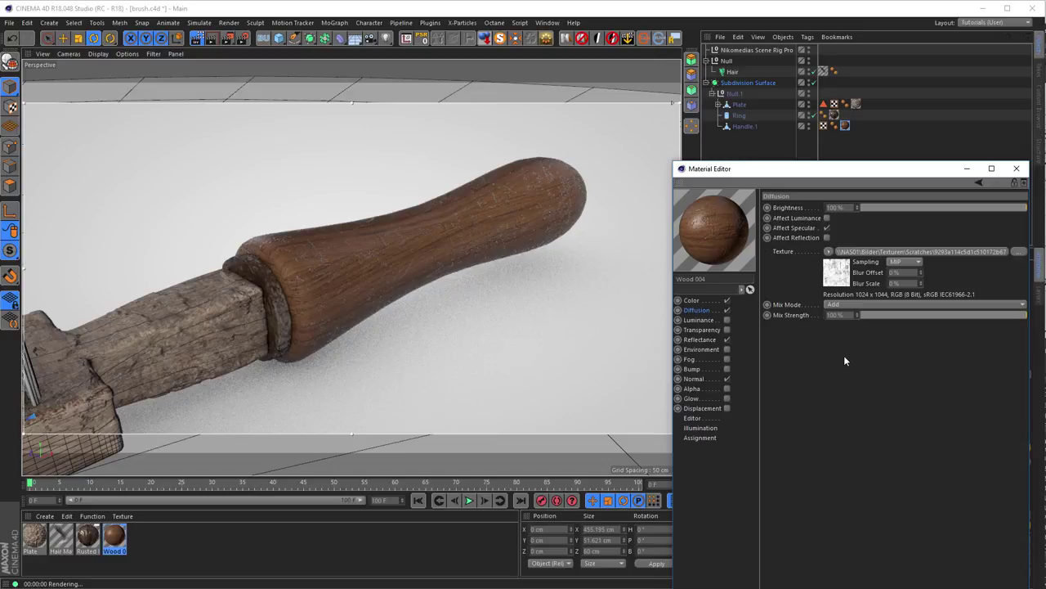
- Make the Diffusion channel of Wood 004 affect reflection instead of specular, and close the material
left_click(826, 237)
left_click(827, 237)
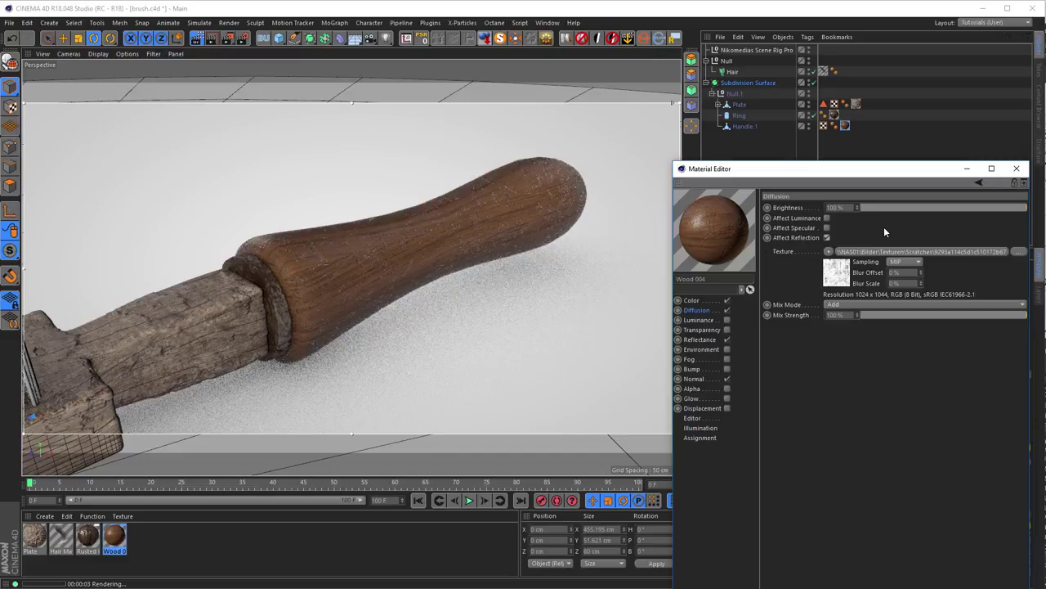
right_click_drag(340, 275, 267, 307, "alt")
middle_click_drag(327, 281, 398, 246, "alt")
mouse_move(371, 255)
right_mouse_down("alt")
mouse_move(401, 245)
mouse_move(390, 247)
right_mouse_up("alt")
middle_click_drag(390, 247, 432, 245, "alt")
left_click_drag(431, 245, 480, 251, "alt")
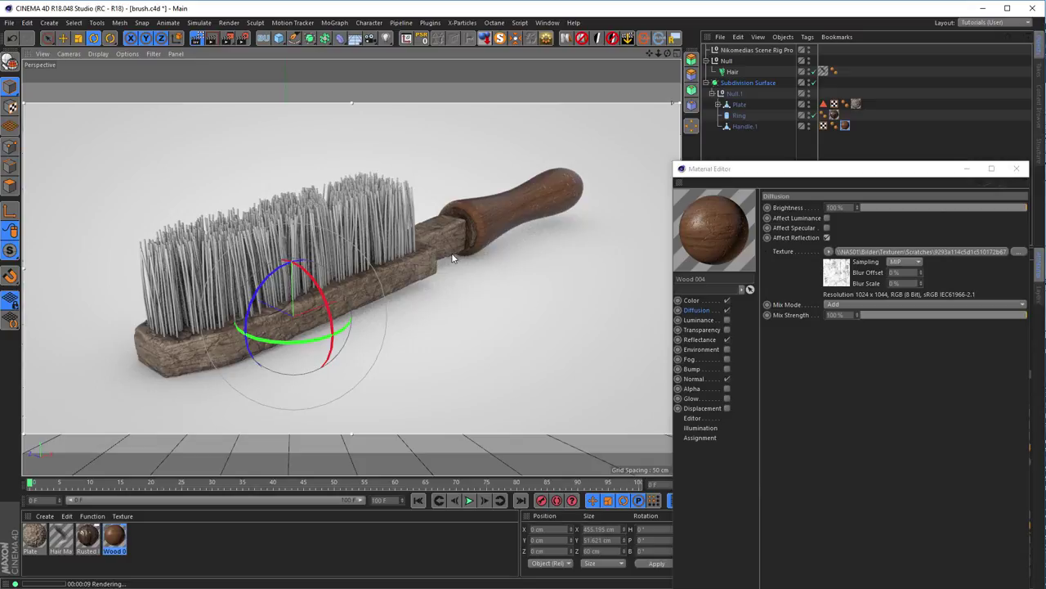
left_click(1016, 169)
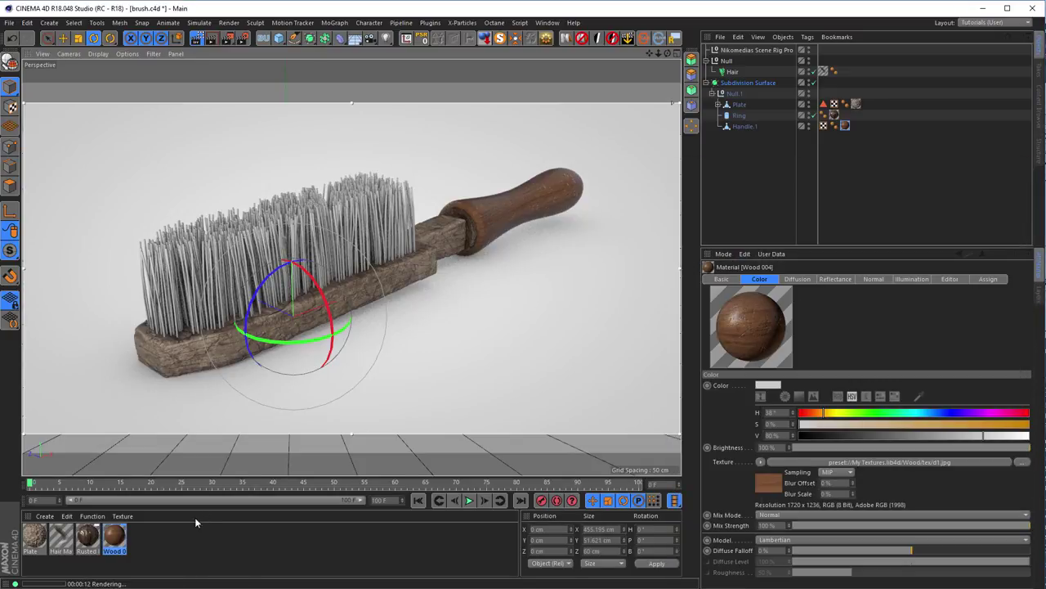
- Rename the Wood 004 material as Handle
double_click(116, 538)
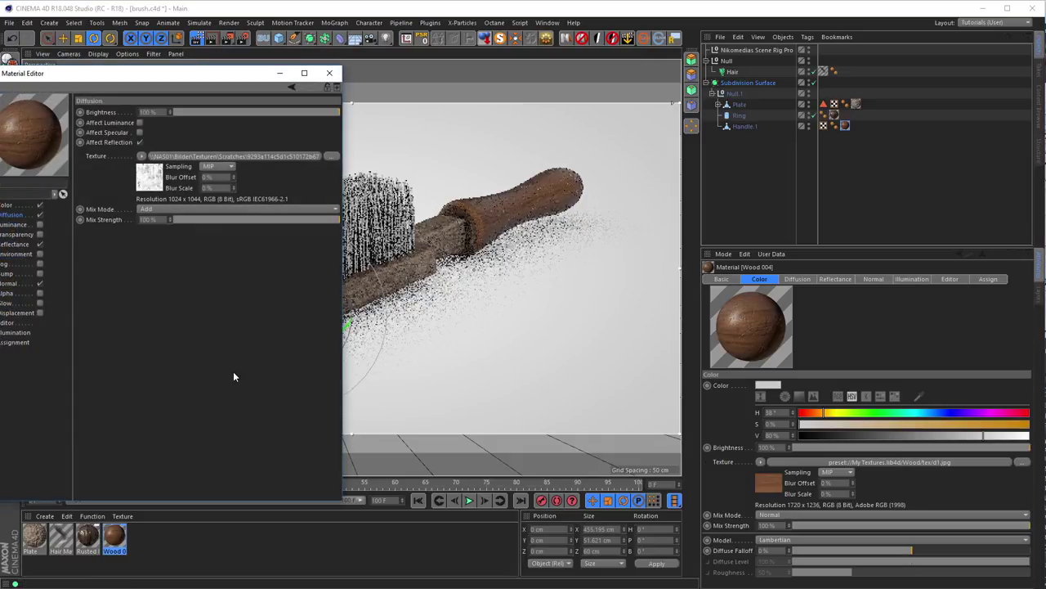
type("Handle")
key("Return")
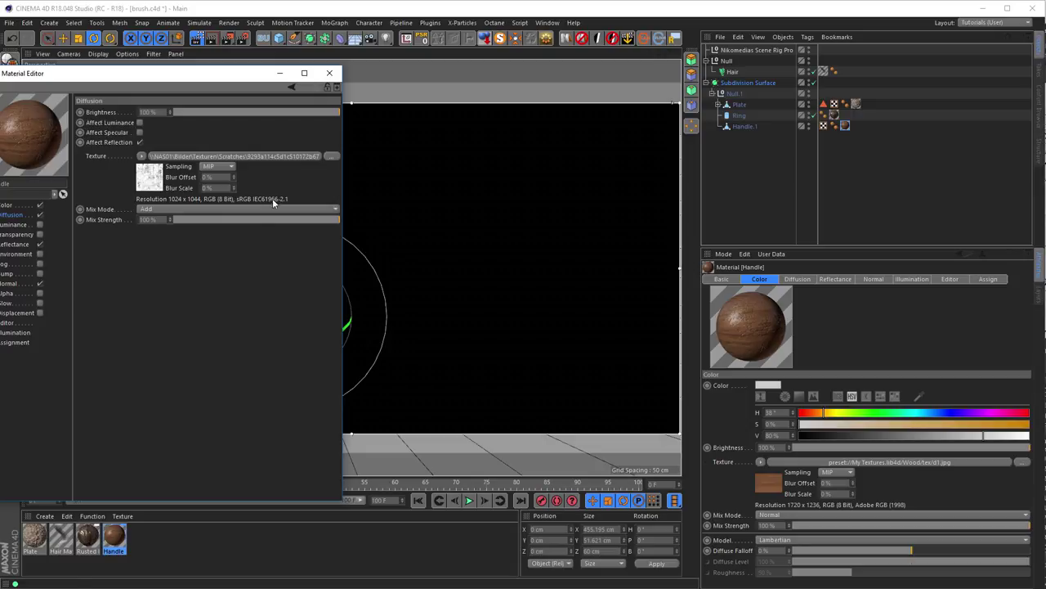
left_click(330, 73)
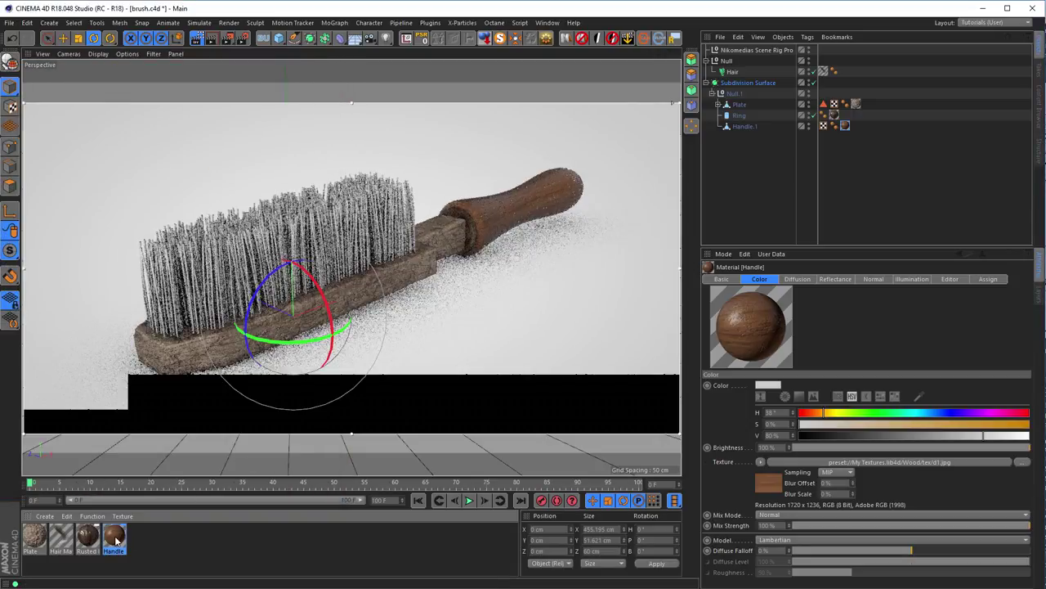
- Create a new material for the bristles and name it You know
double_click(158, 534)
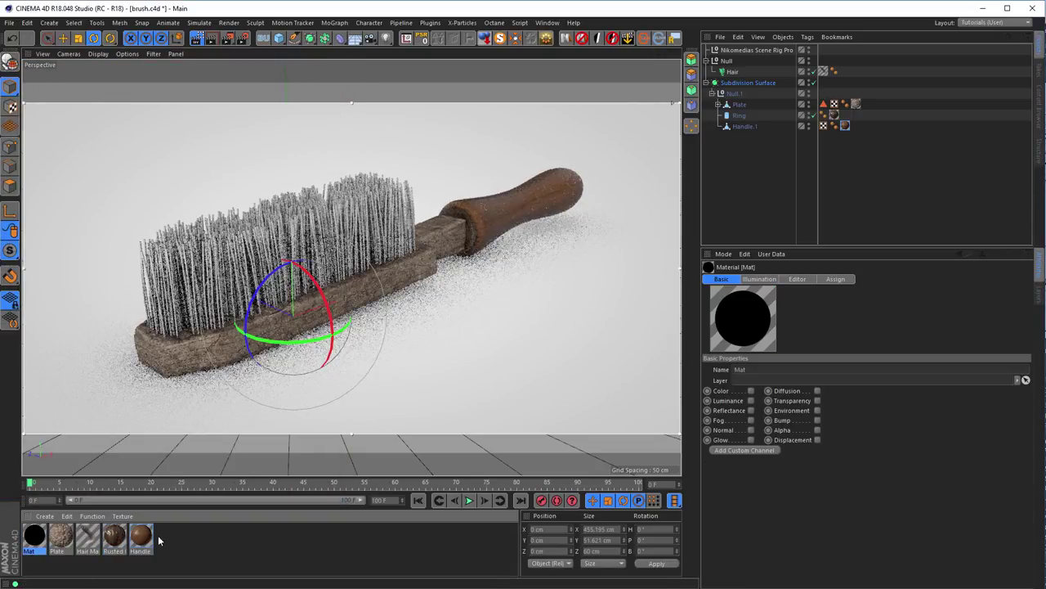
double_click(35, 535)
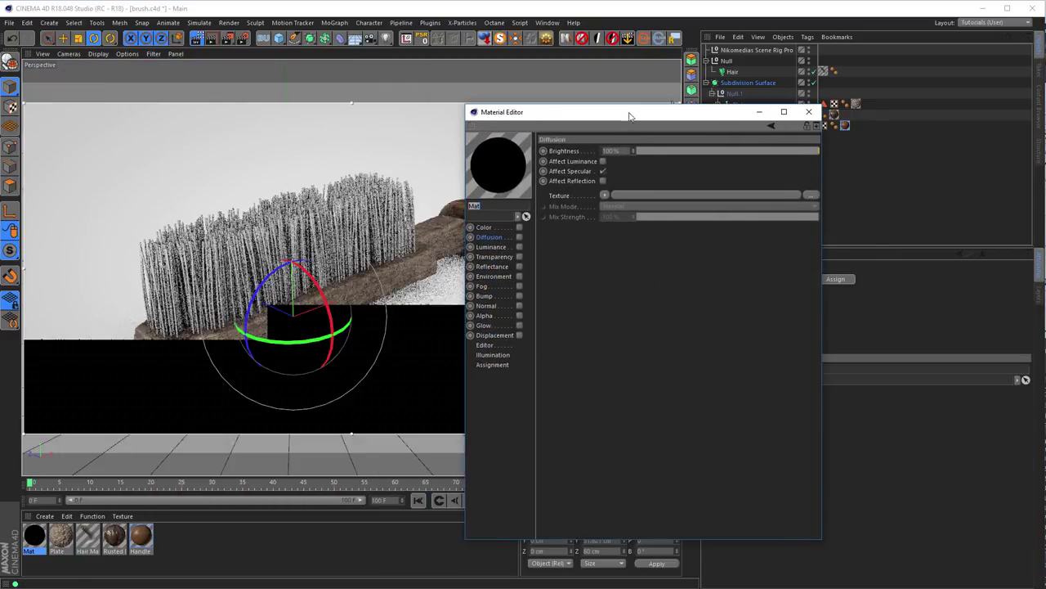
left_click_drag(630, 116, 715, 137)
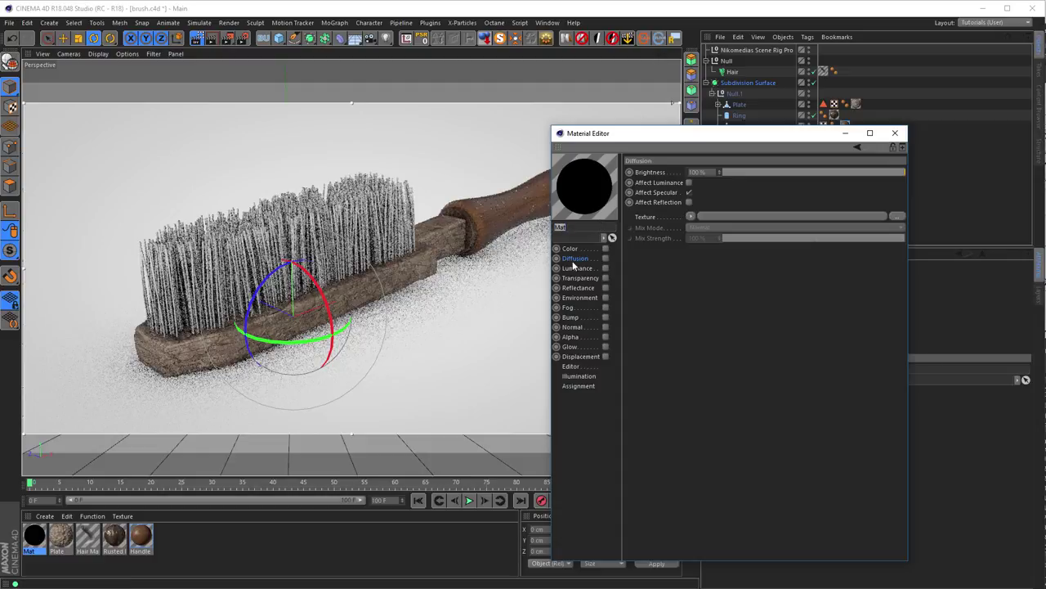
type("Ha")
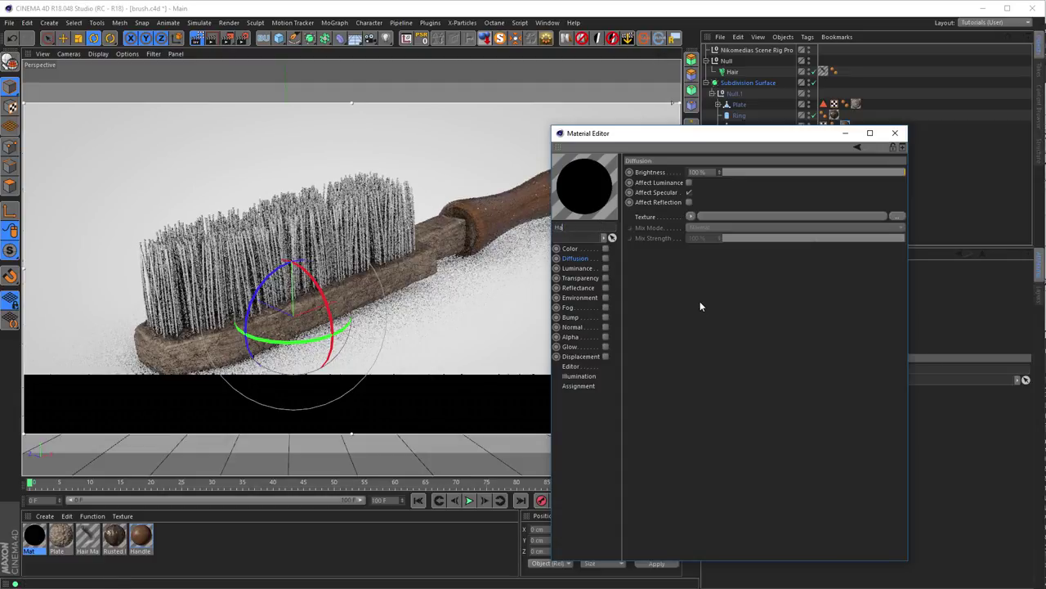
key("BackSpace")
key("BackSpace")
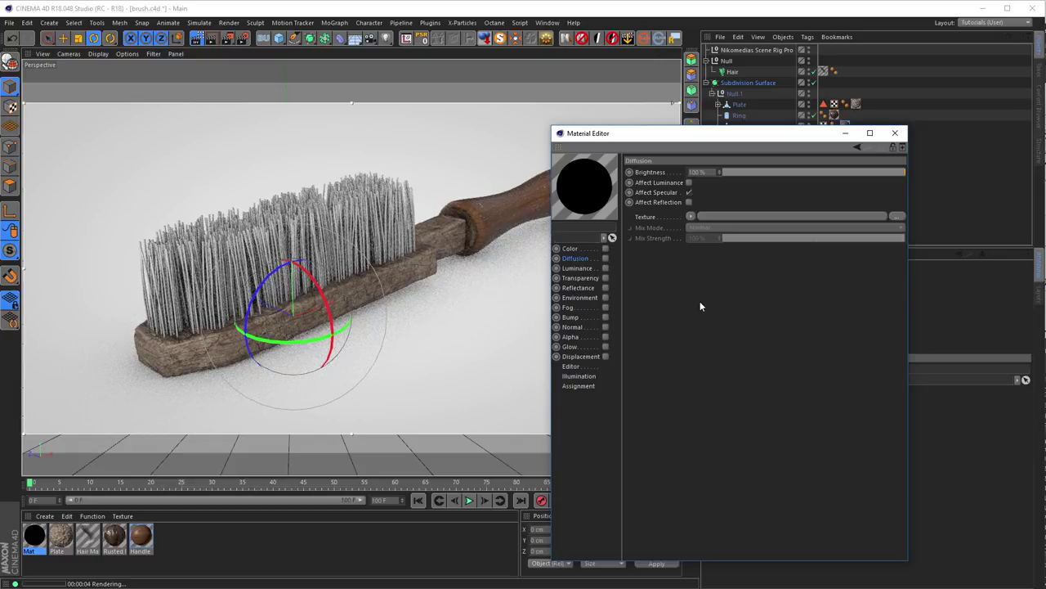
type("You know")
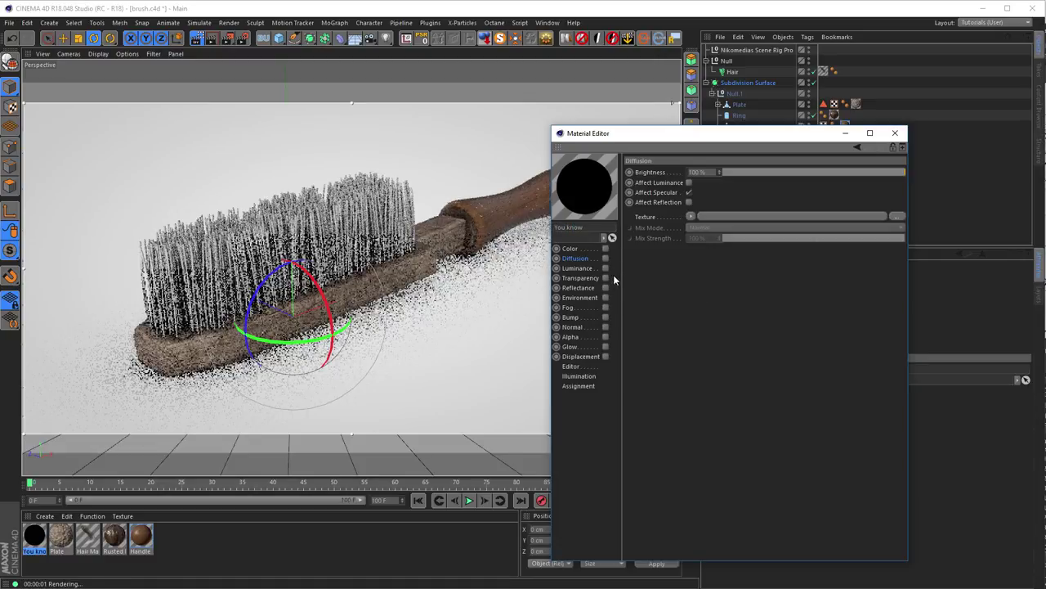
- Turn on Reflectance in the You know material with a GGX layer and set its layer Fresnel to Conductor with the Iron preset
left_click(606, 287)
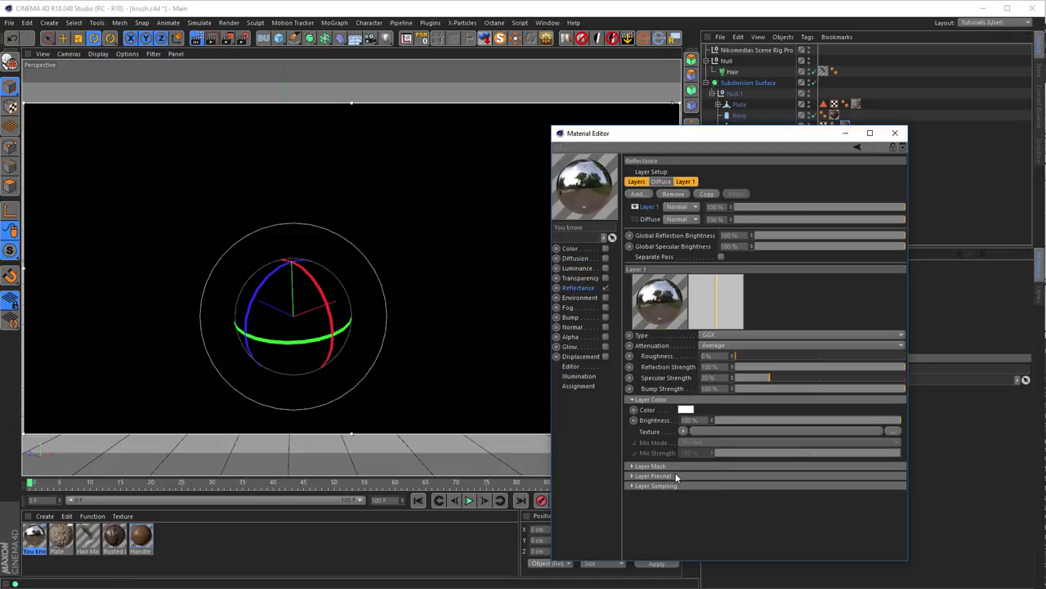
left_click(675, 473)
left_click(685, 486)
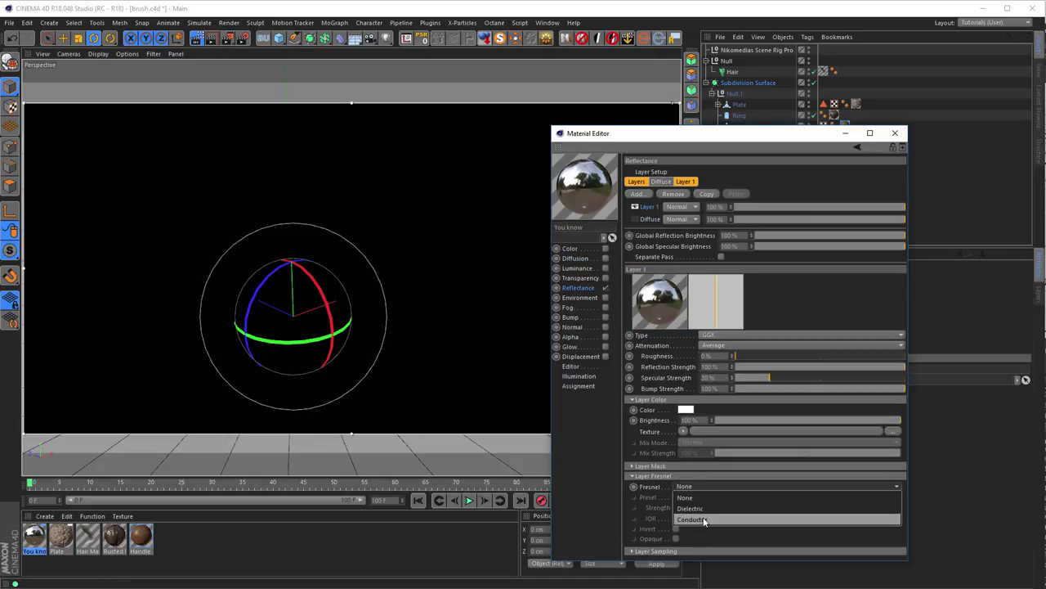
left_click(705, 521)
left_click(708, 497)
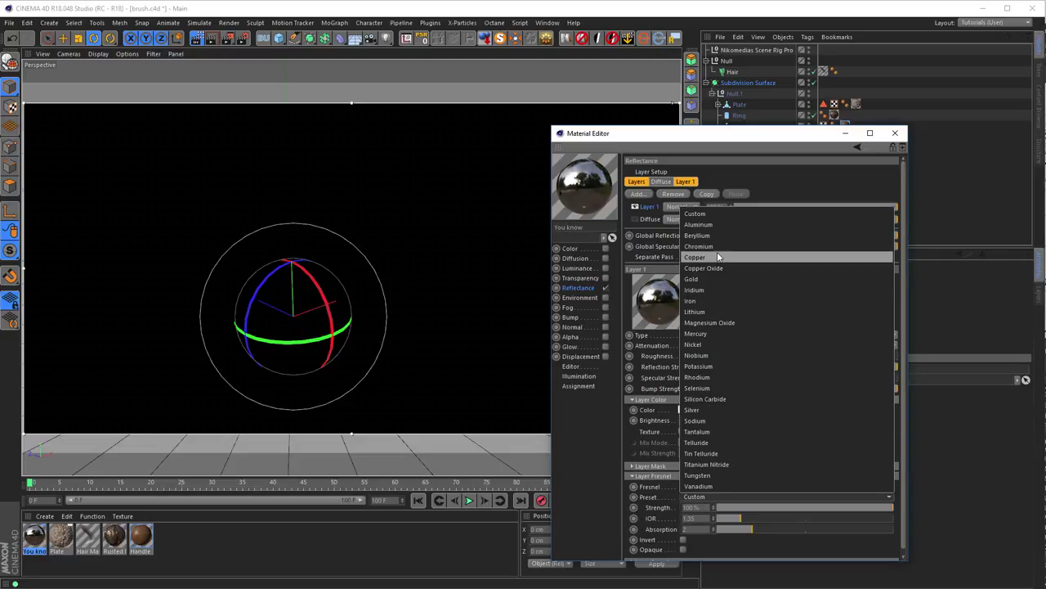
left_click(716, 300)
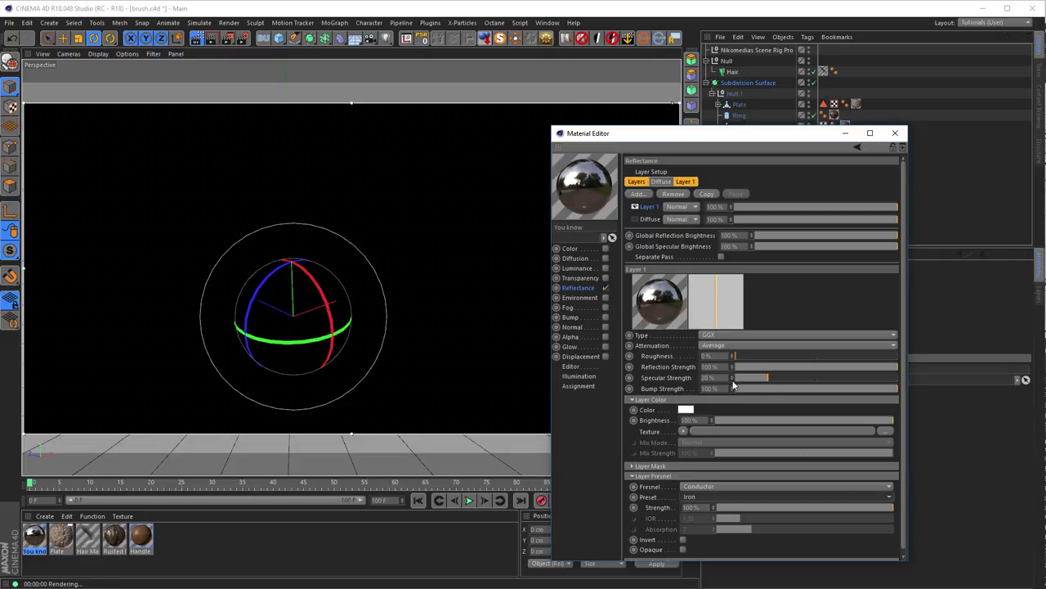
- Set the reflectance layer's specular strength to 0 %, reflection strength to 20 % and roughness to 35 %
left_click_drag(762, 379, 634, 381)
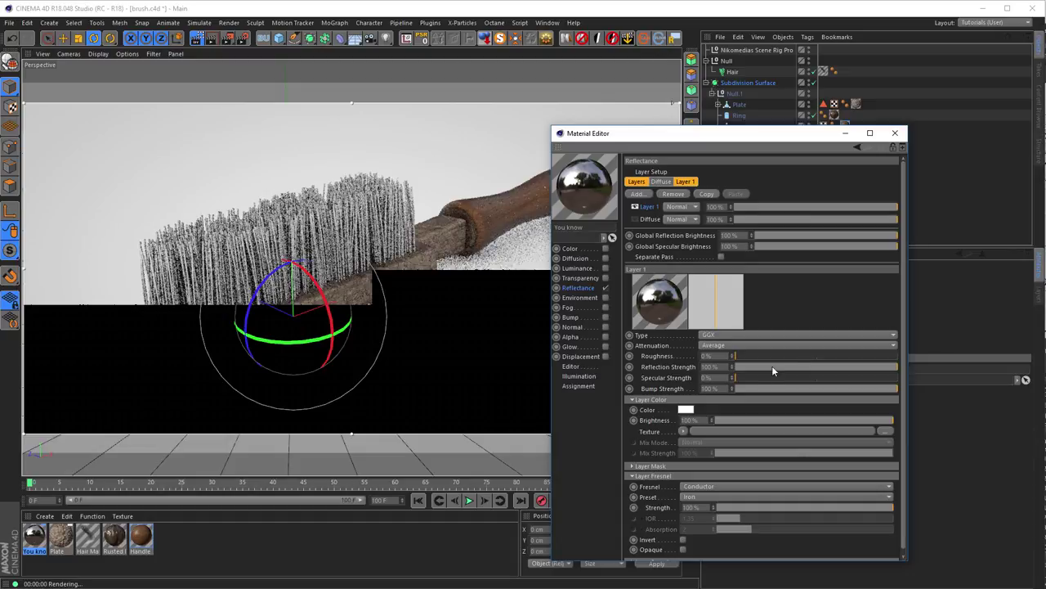
mouse_move(798, 363)
left_mouse_down()
mouse_move(768, 366)
mouse_move(793, 359)
left_mouse_up()
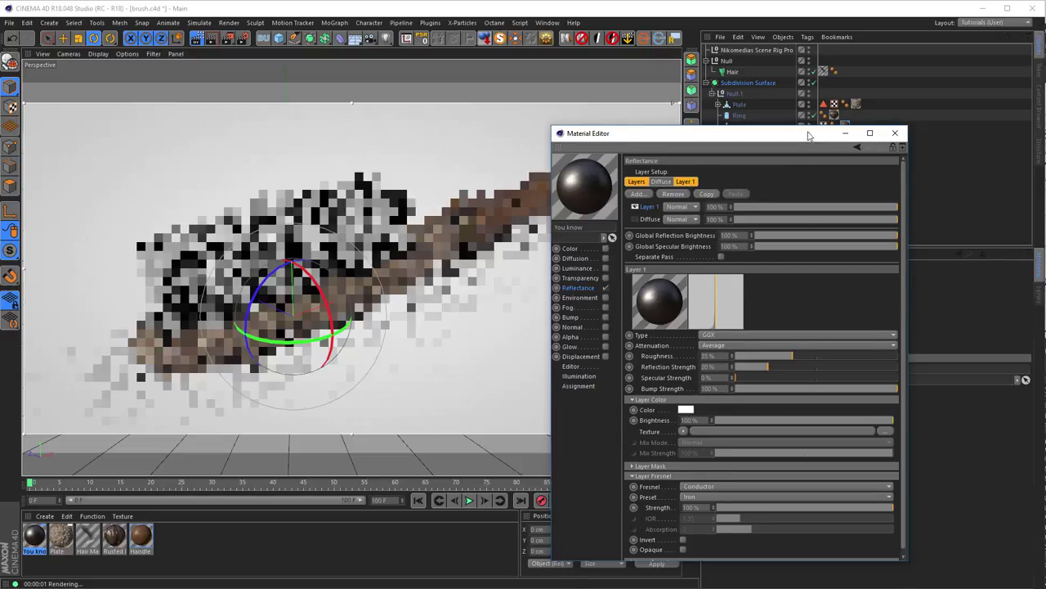
- Apply the You know material to the Hair object
left_click_drag(808, 135, 798, 185)
left_click(38, 539)
left_click_drag(38, 539, 734, 74)
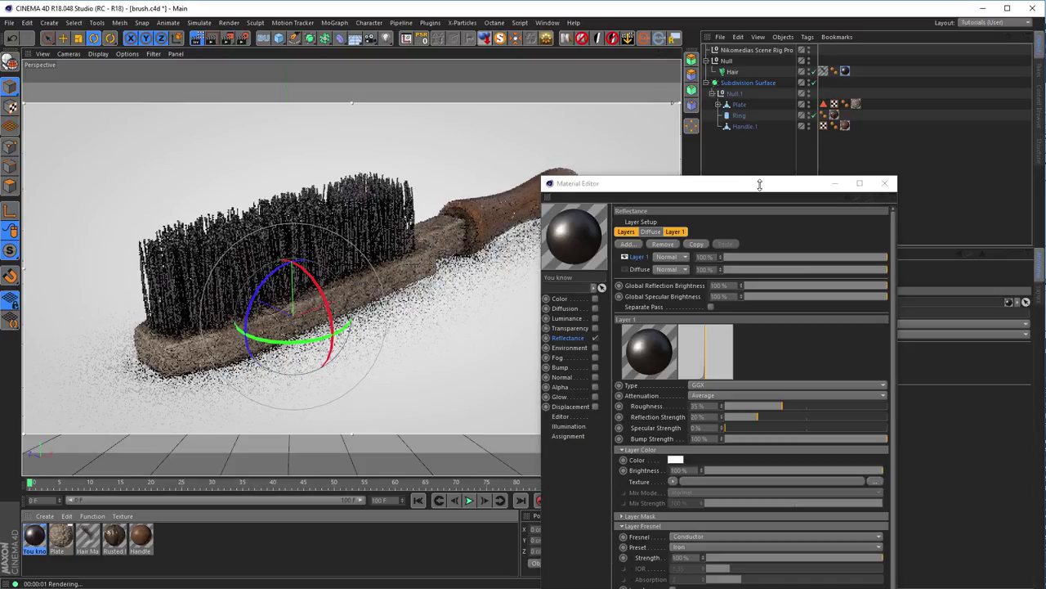
- Raise the reflection strength of the bristle material's GGX layer to 46 %
left_click_drag(759, 185, 877, 96)
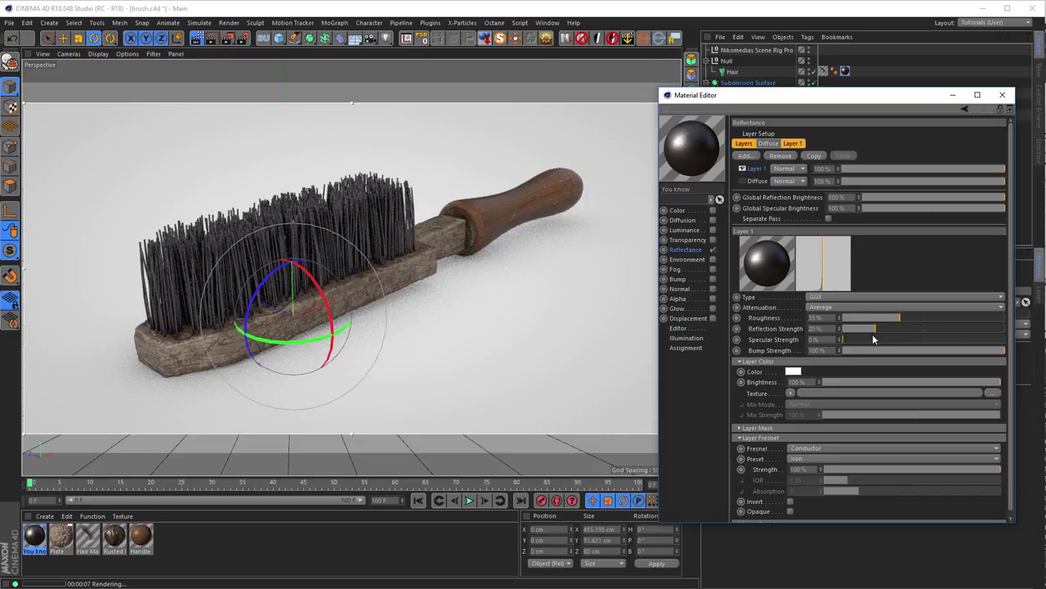
left_click(922, 326)
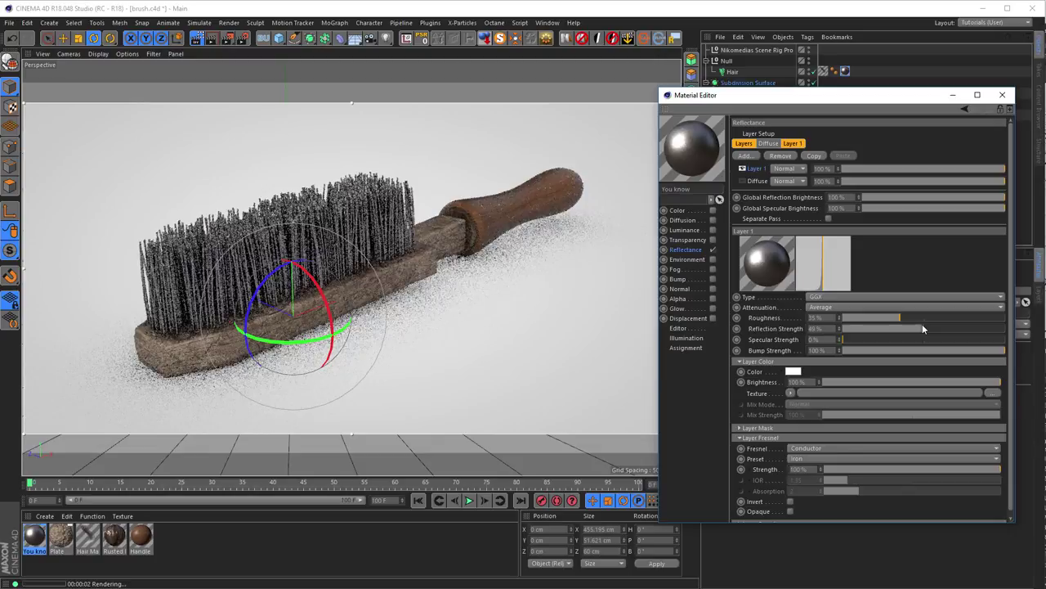
left_click_drag(920, 328, 918, 329)
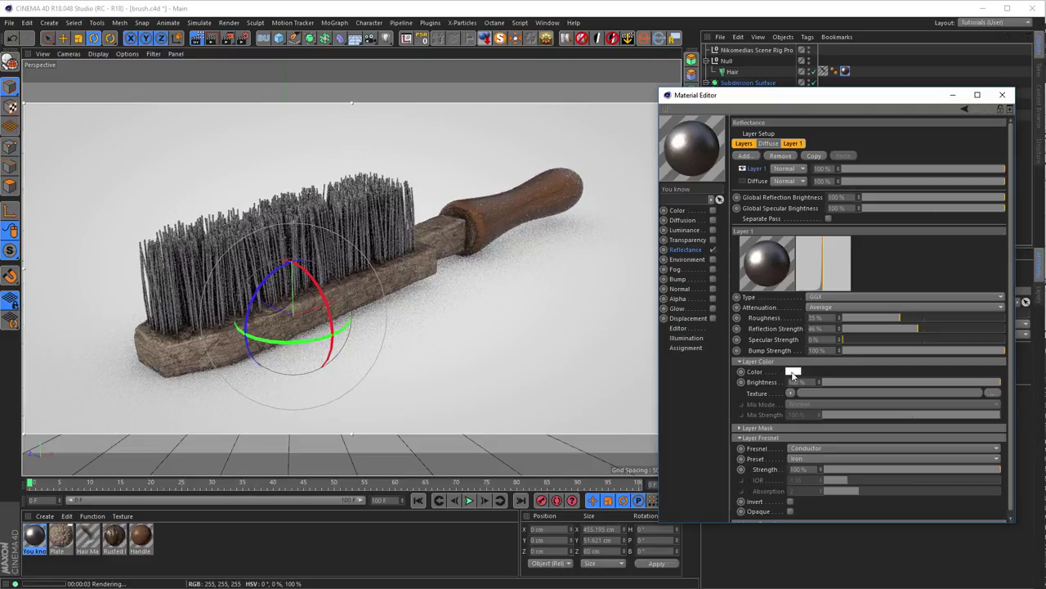
- Add a Noise shader as the layer color texture of the bristle material's reflectance layer
left_click(791, 396)
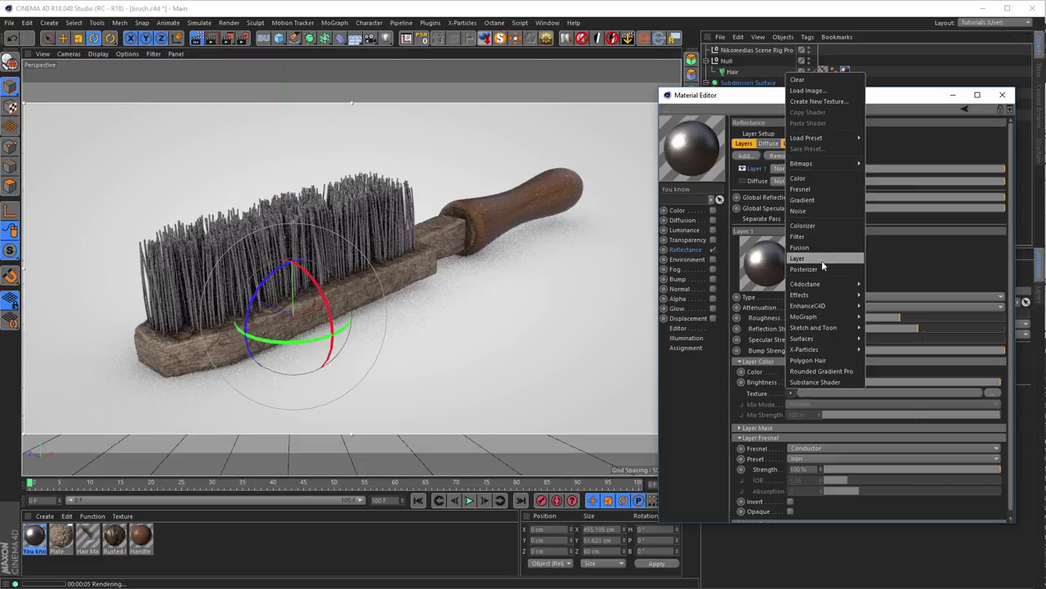
left_click(824, 211)
key("ctrl+r")
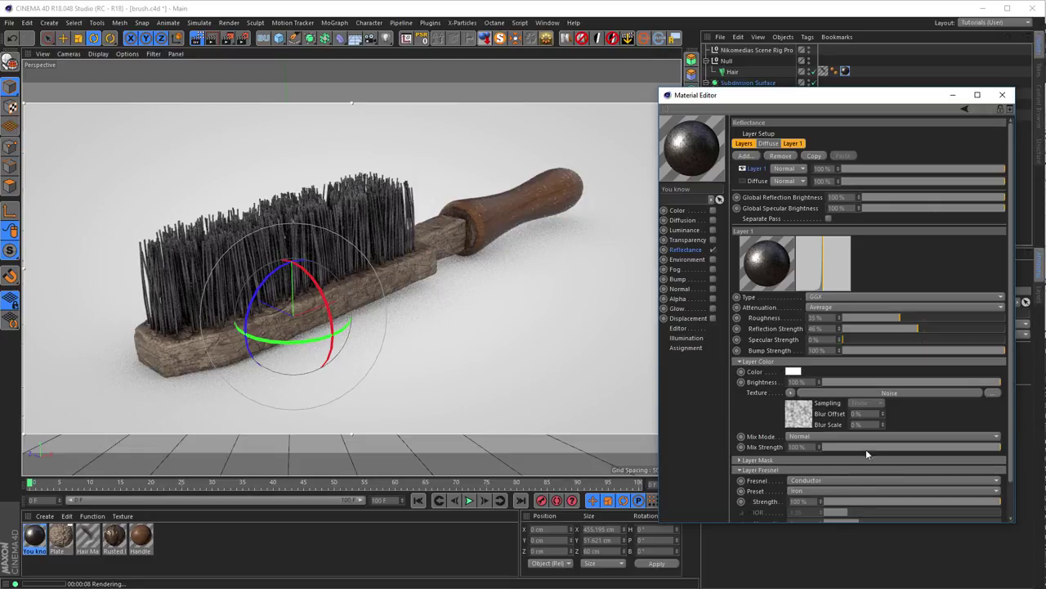
- Set the reflectance layer color of the bristle material to a muted brown with H 30°, S 25 % and V 52 %
left_click(794, 372)
left_click(769, 370)
left_click(876, 382)
left_click_drag(876, 383, 864, 383)
left_click(821, 393)
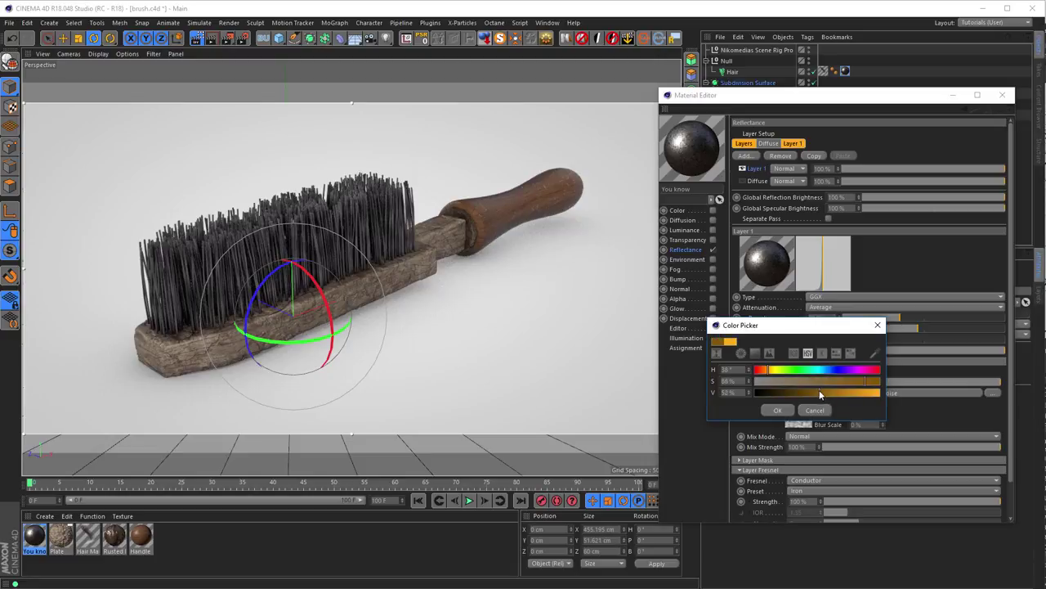
left_click(766, 373)
left_click(825, 381)
left_click(792, 382)
left_click_drag(792, 382, 785, 382)
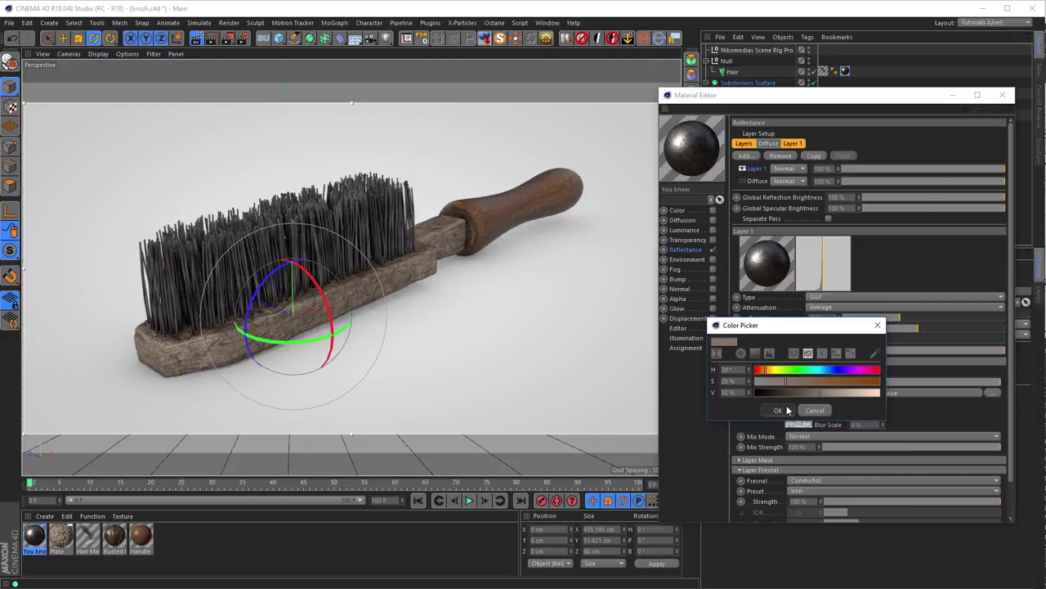
left_click(779, 410)
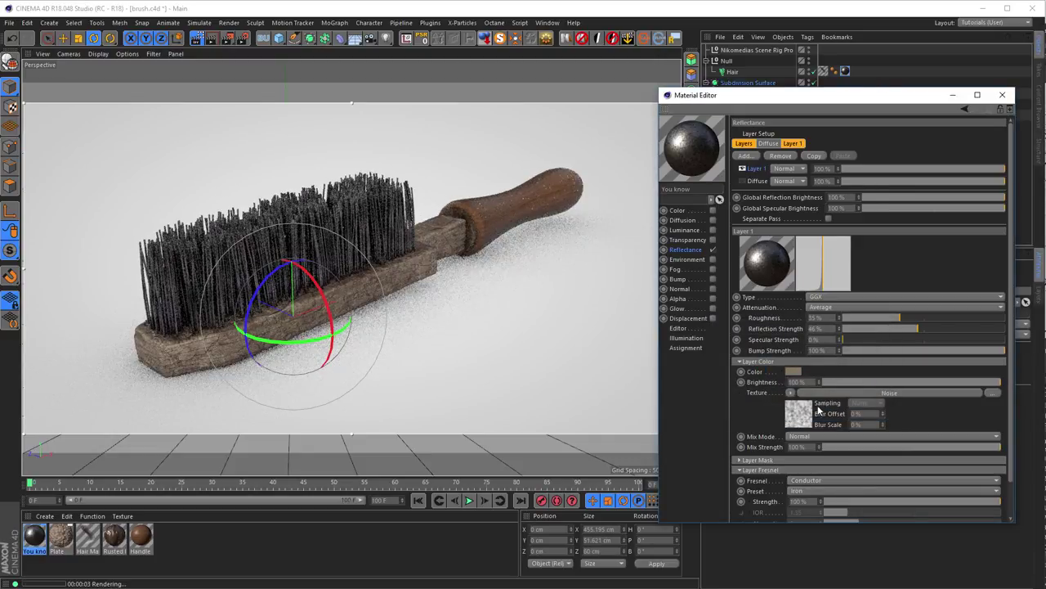
- Change the bristle material's reflectance layer color to a more saturated brown
left_click(797, 372)
left_click_drag(803, 379, 811, 382)
left_click(786, 412)
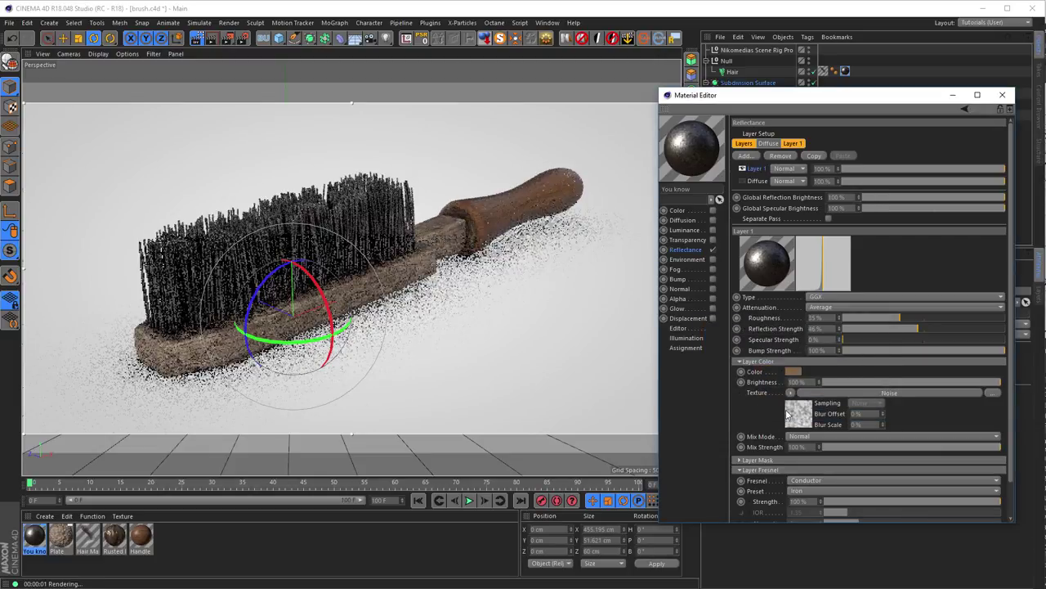
- Set the layer color texture's mix mode to Multiply and lighten the reflectance layer color to a pale beige
left_click(825, 437)
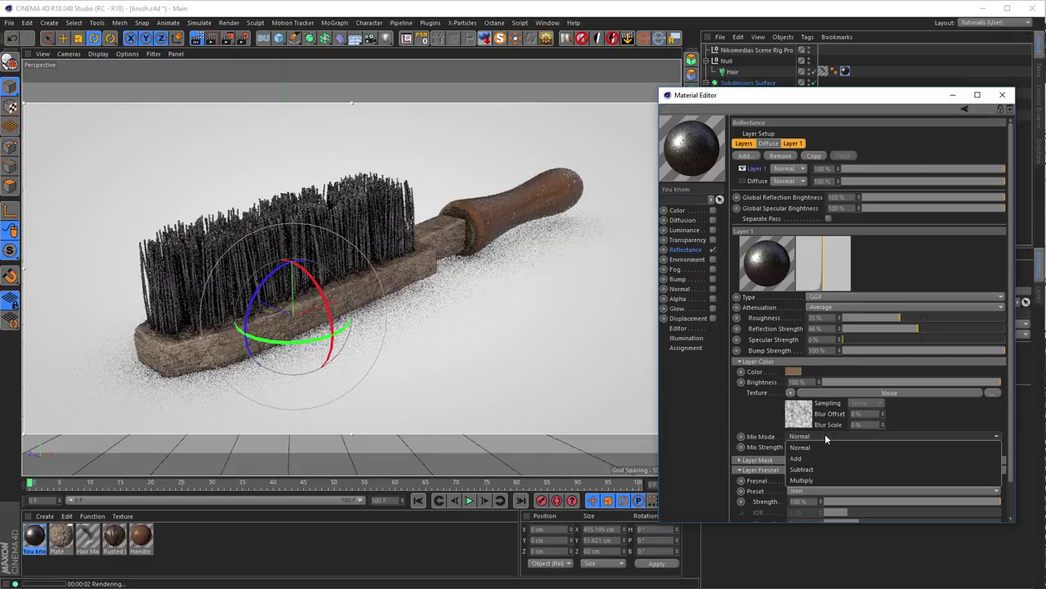
left_click(820, 480)
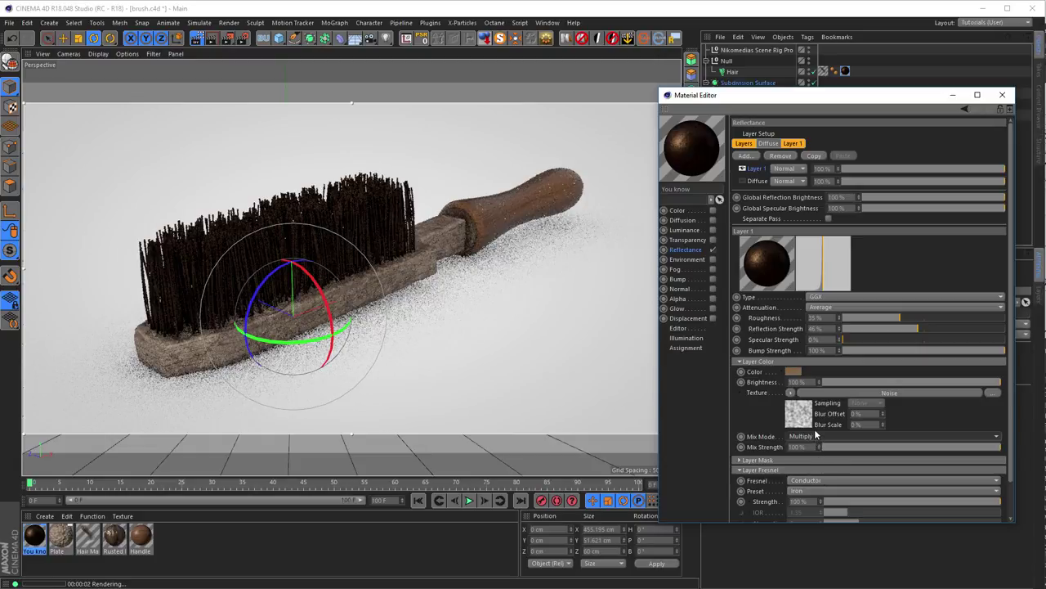
left_click(793, 371)
left_click_drag(810, 382, 866, 394)
left_click(783, 411)
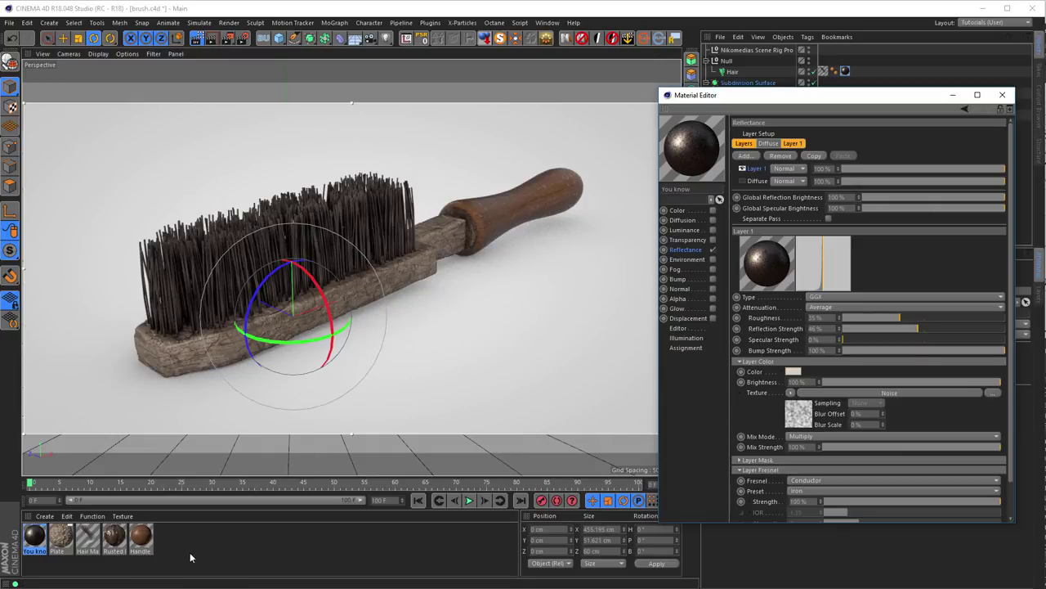
- Inspect the scratch bitmap in the Handle material's bump channel and try the bump on, then switch it off again
left_click(144, 540)
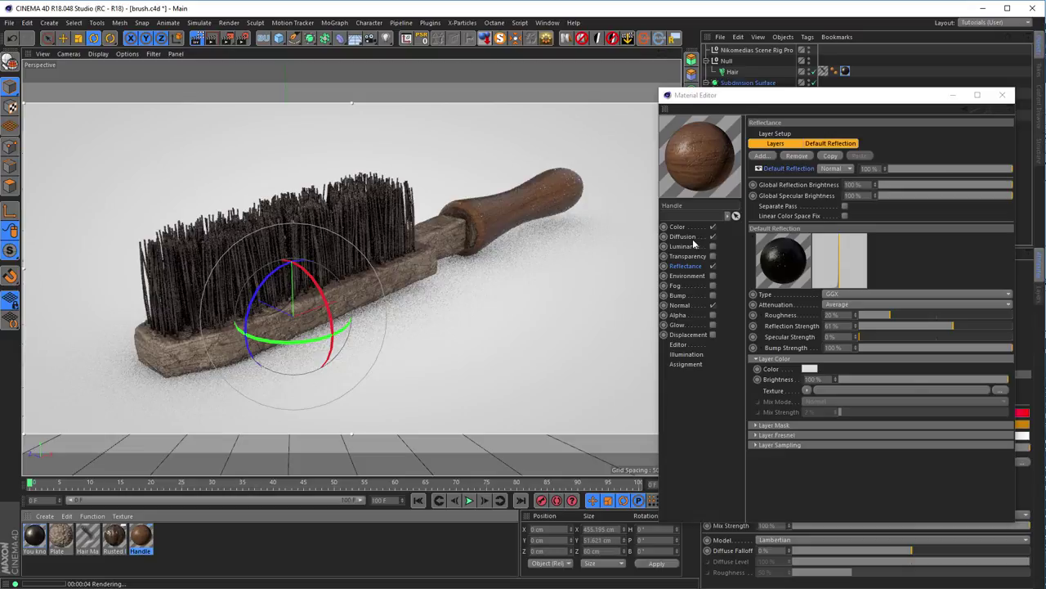
left_click(685, 296)
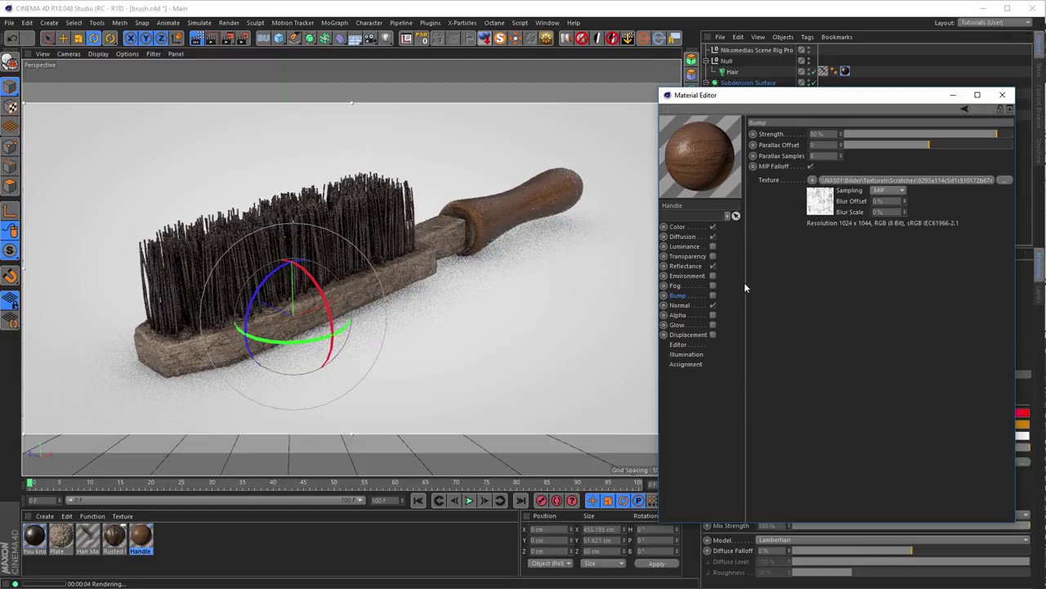
left_click(819, 210)
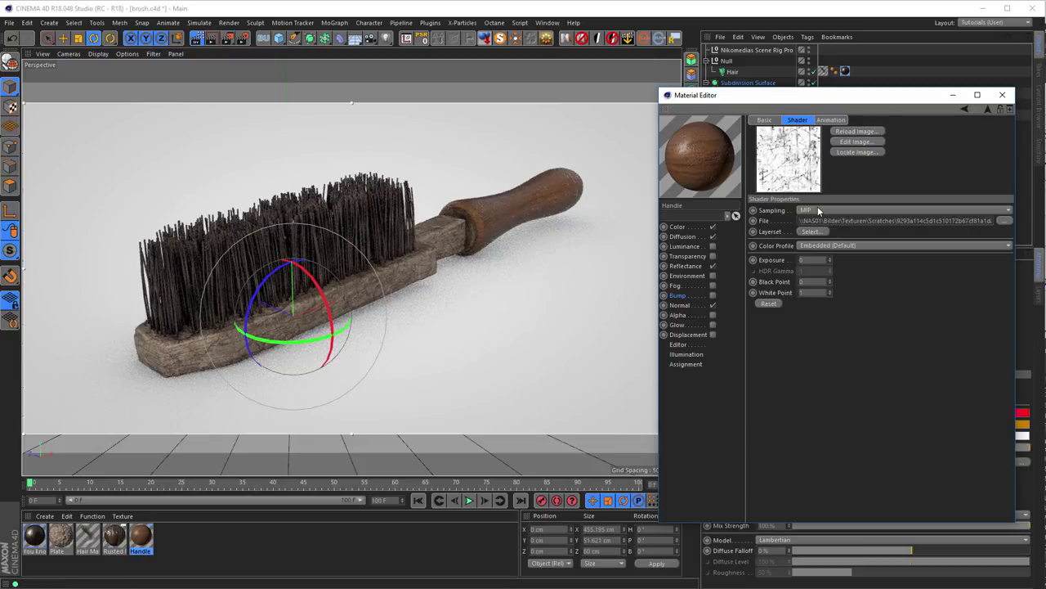
left_click(713, 295)
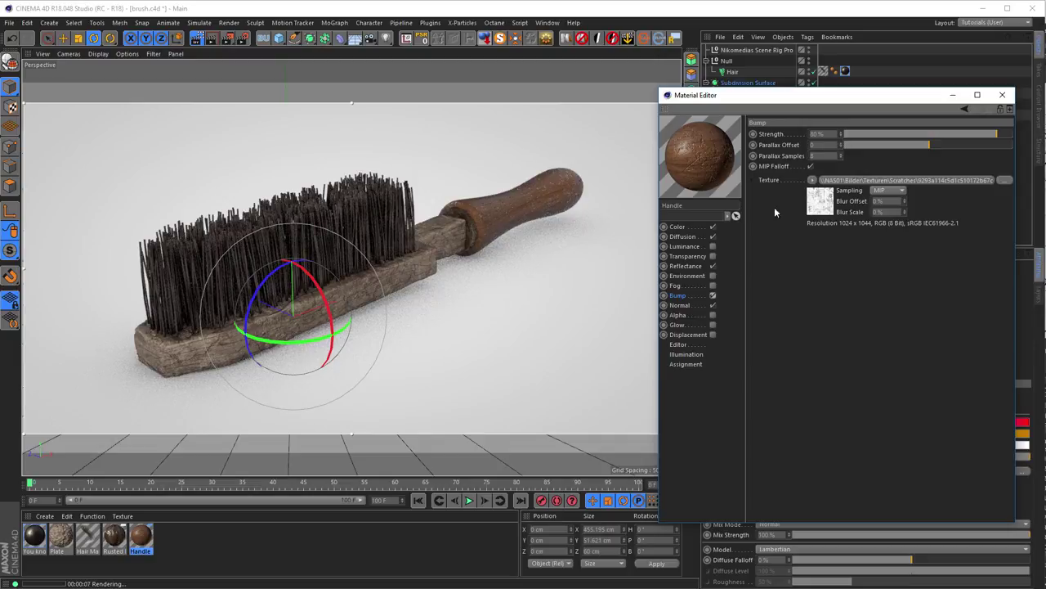
left_click(714, 296)
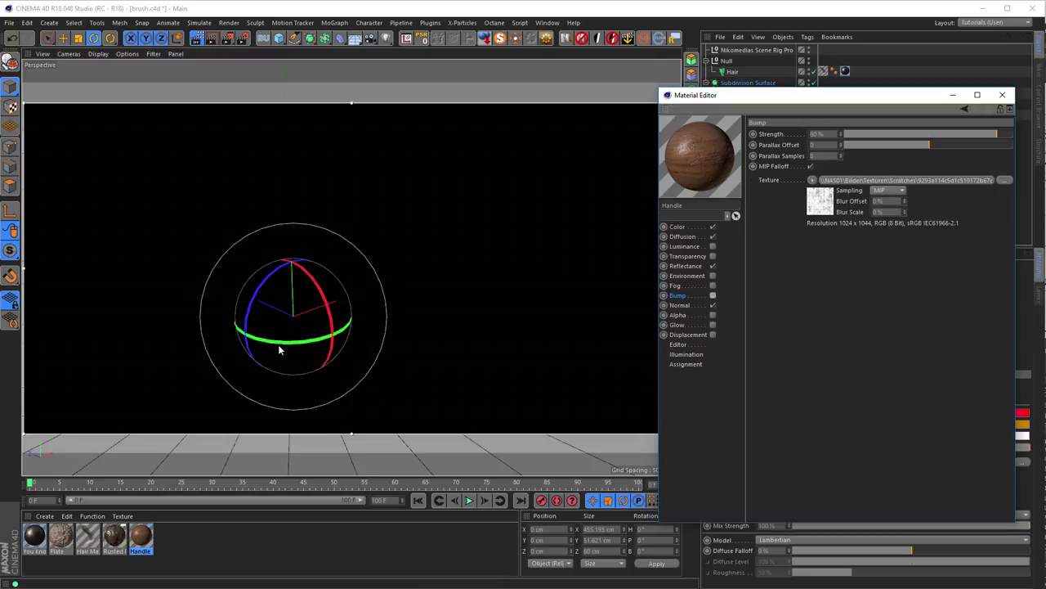
- Open the Plate material's bump channel and browse the Dirt texture folder in the image browser for a suitable scratch and smudge map
left_click(58, 542)
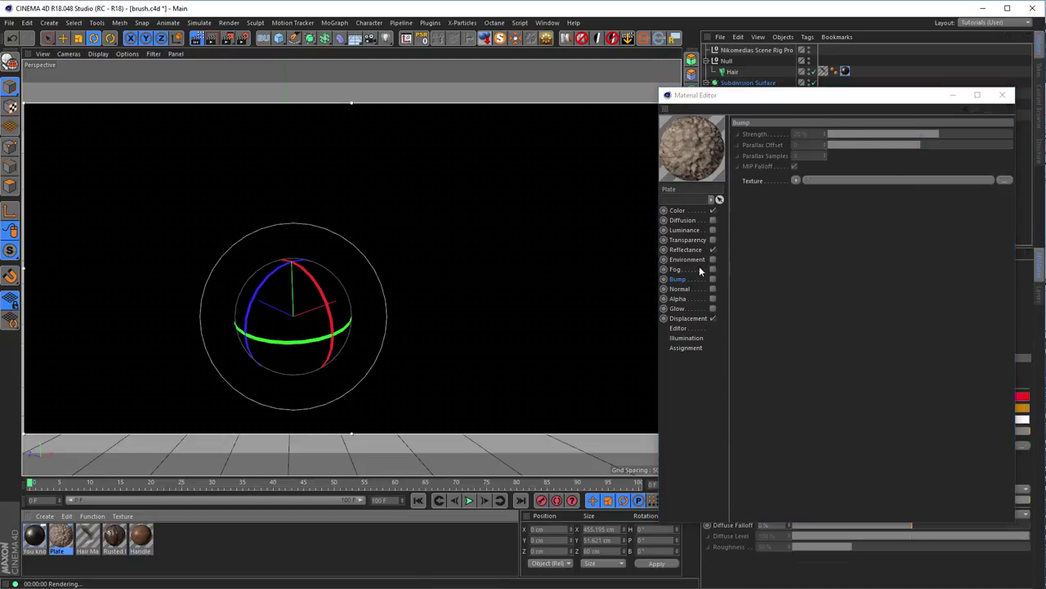
left_click(694, 281)
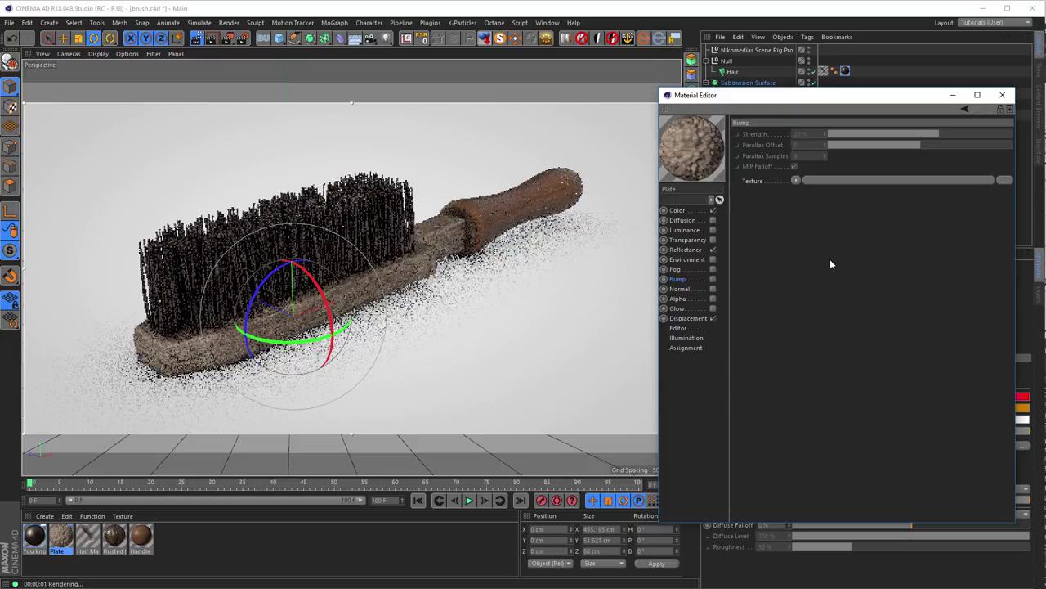
key("alt+Tab")
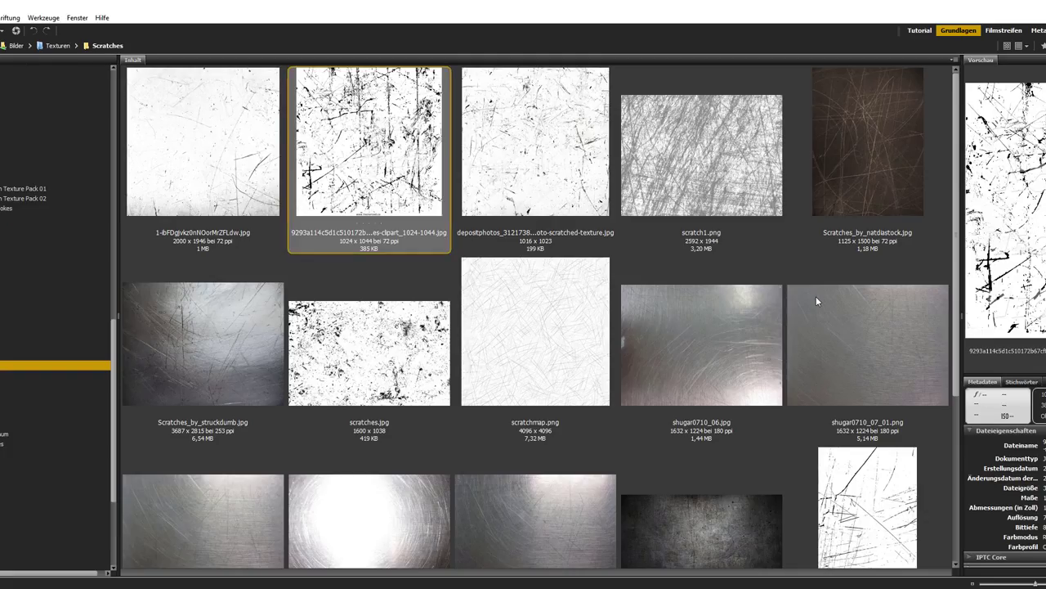
left_click_drag(114, 338, 114, 278)
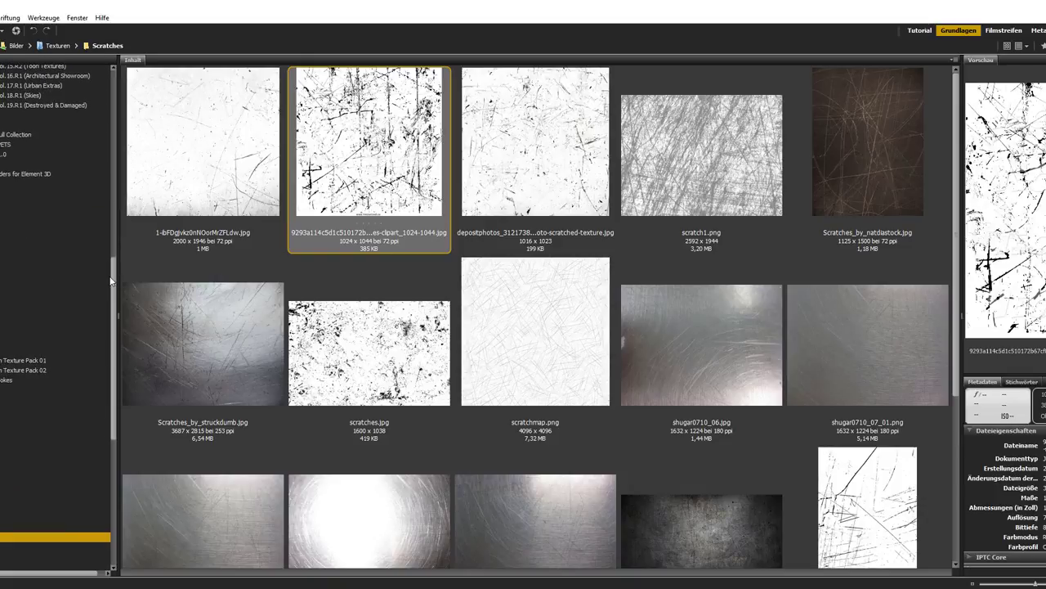
left_click(4, 261)
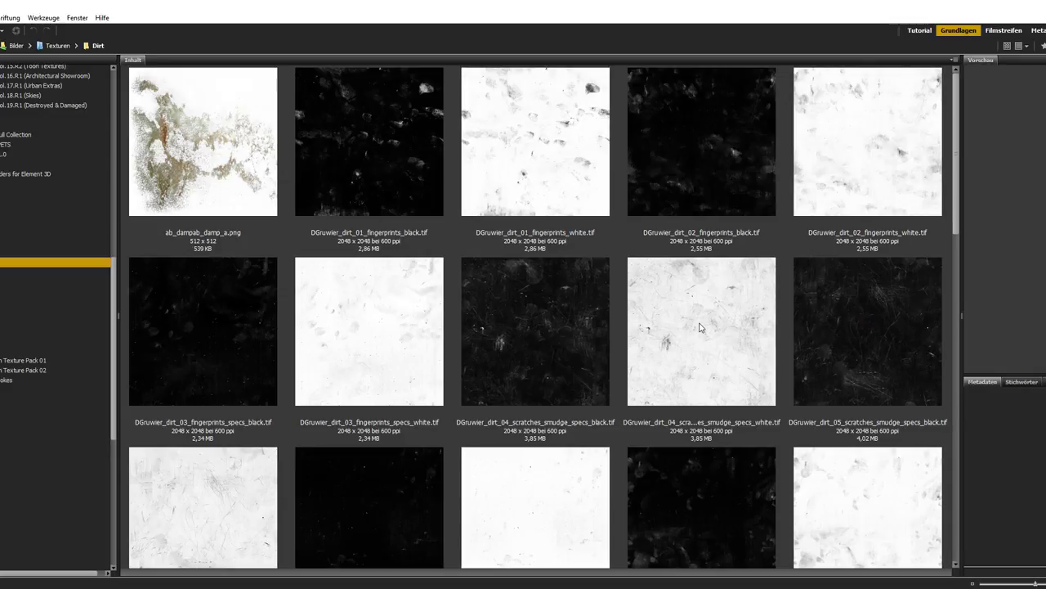
scroll(700, 327, "down", 5)
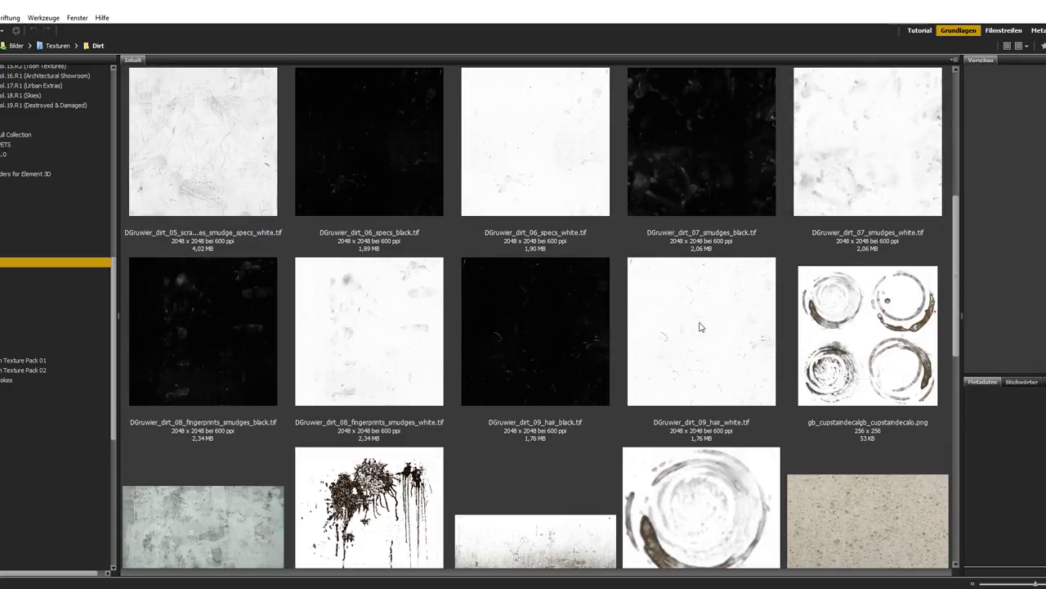
scroll(699, 327, "down", 8)
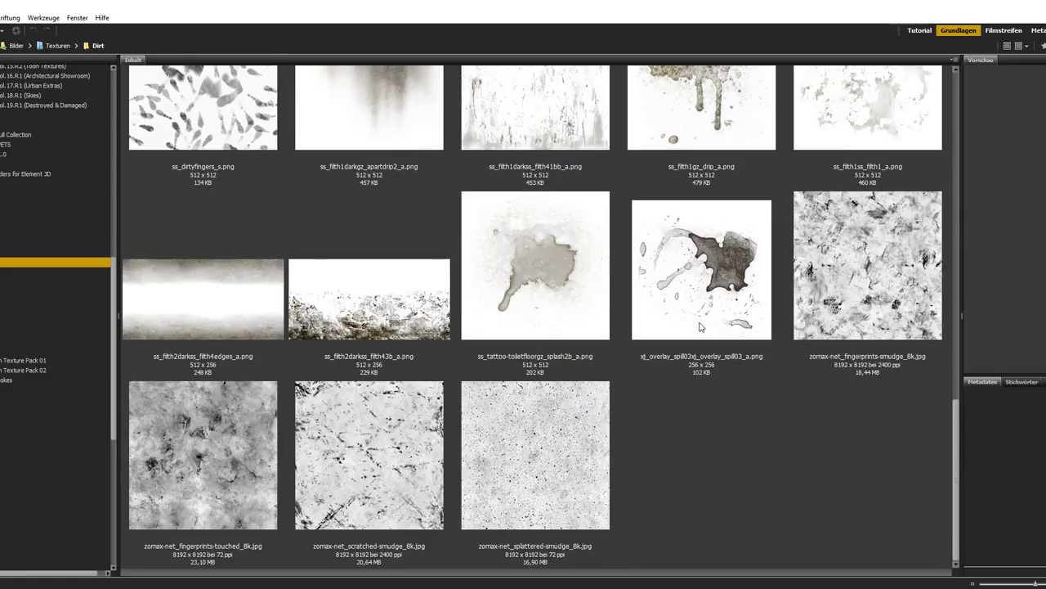
scroll(278, 462, "up", 5)
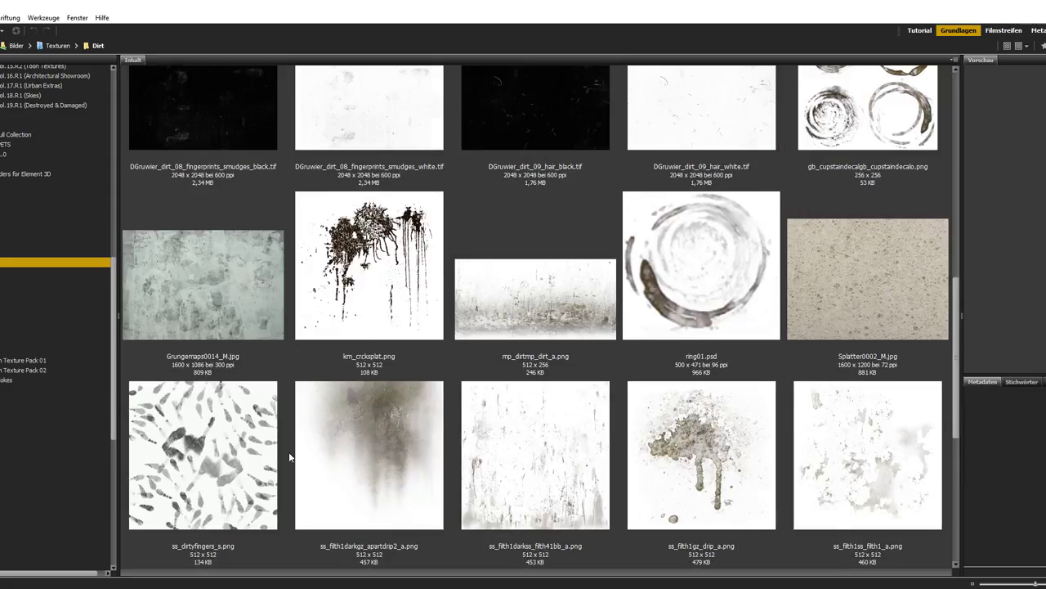
scroll(289, 457, "up", 7)
scroll(289, 457, "down", 5)
scroll(289, 457, "up", 3)
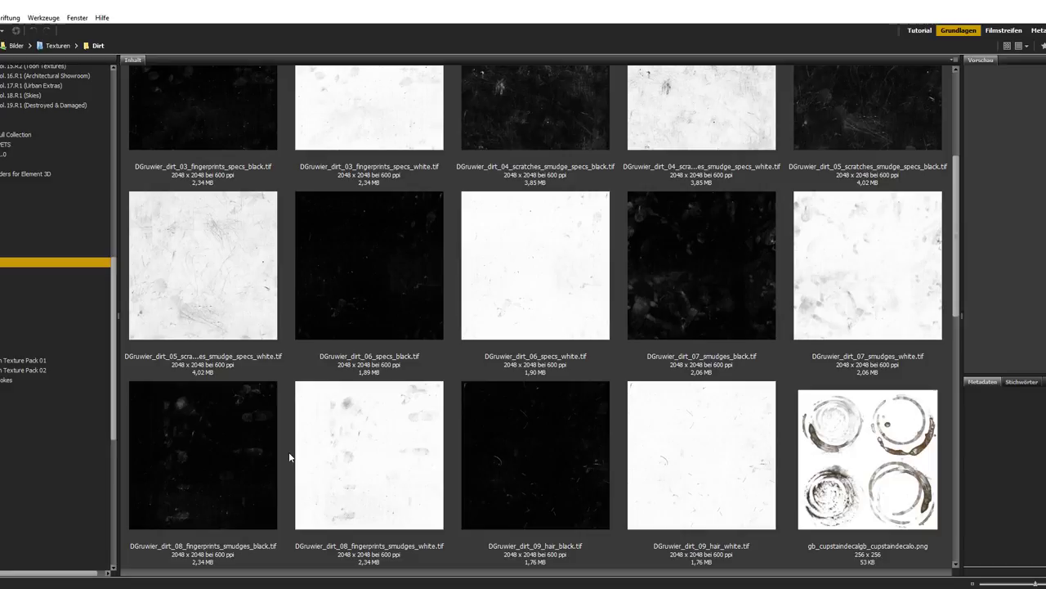
scroll(289, 457, "up", 2)
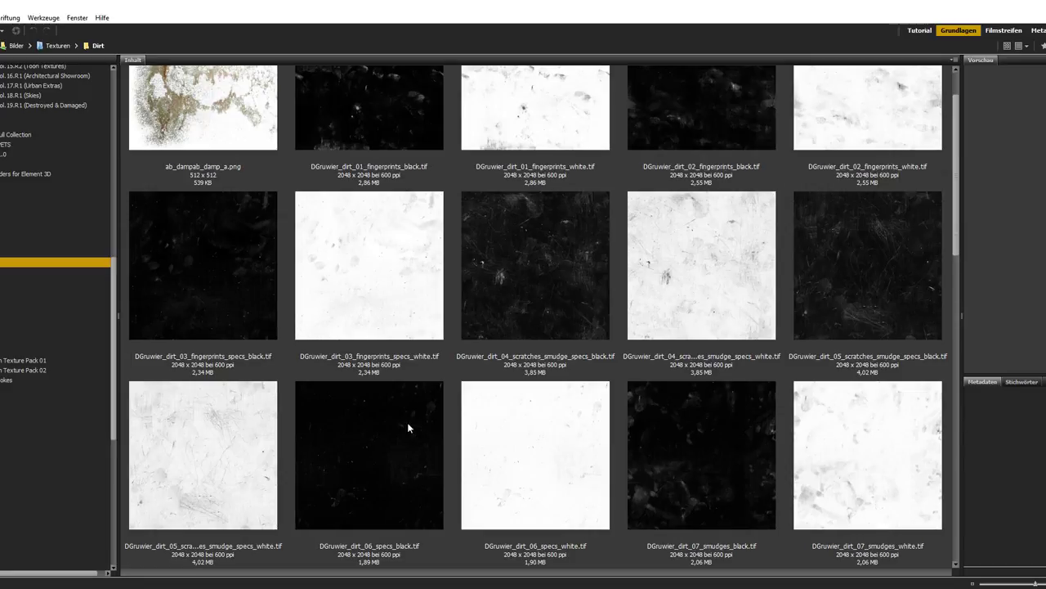
scroll(444, 422, "down", 2)
scroll(443, 421, "down", 2)
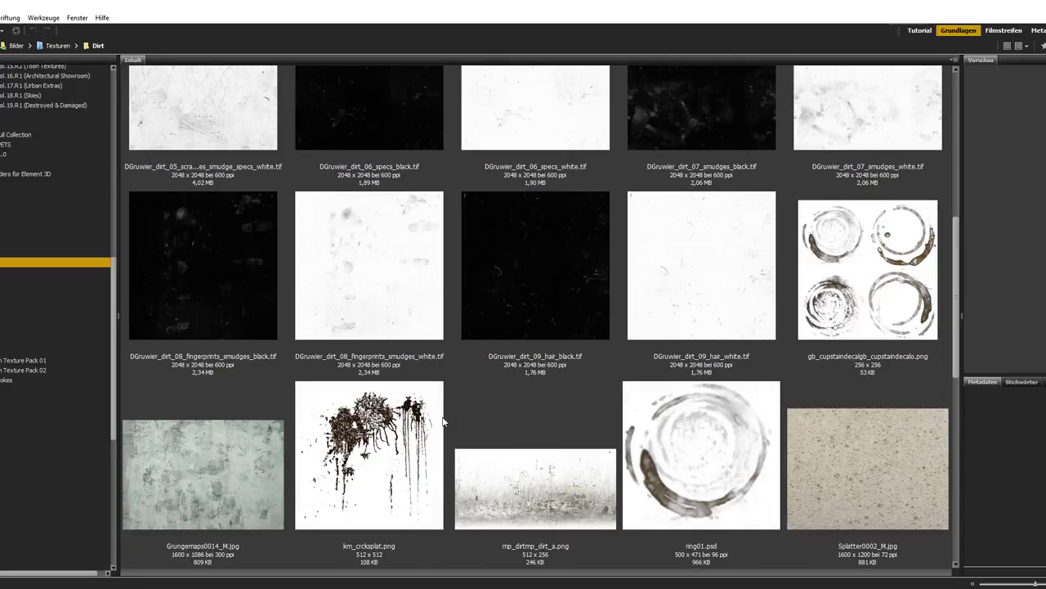
scroll(443, 422, "down", 1)
scroll(442, 421, "down", 2)
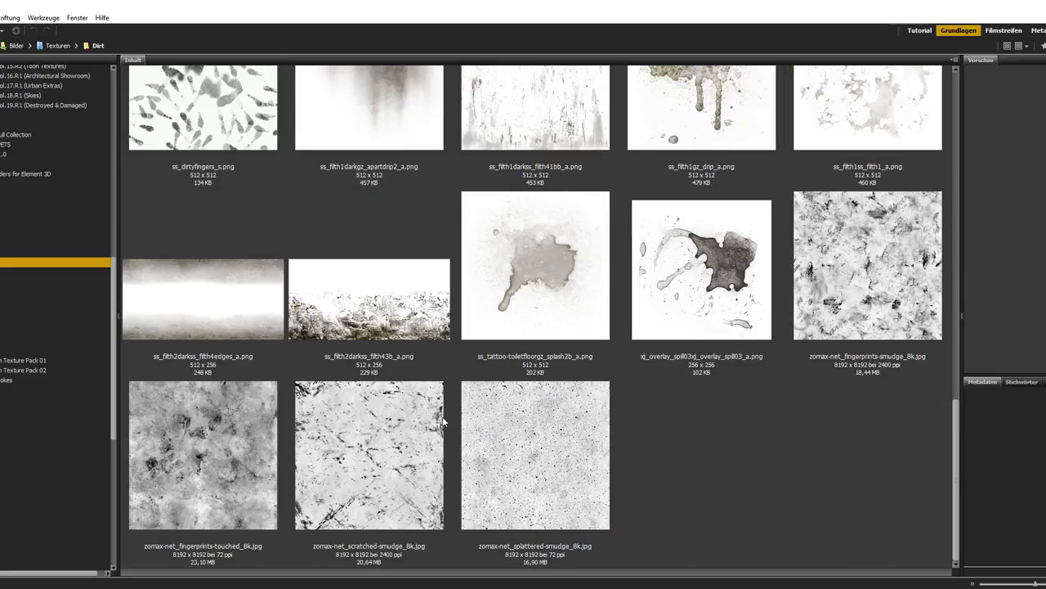
scroll(426, 426, "up", 4)
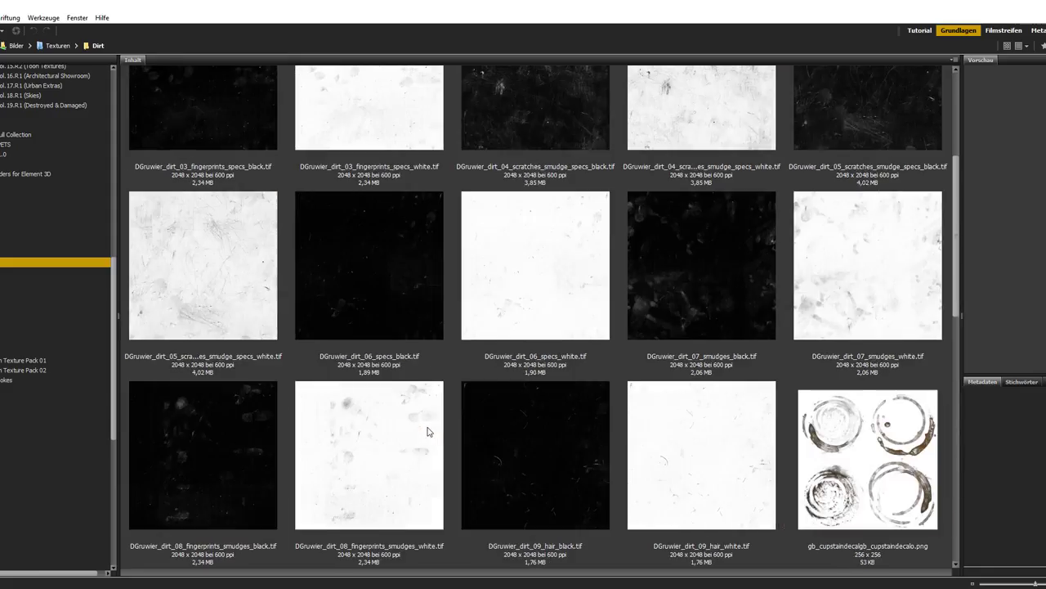
scroll(426, 431, "up", 2)
scroll(427, 431, "down", 1)
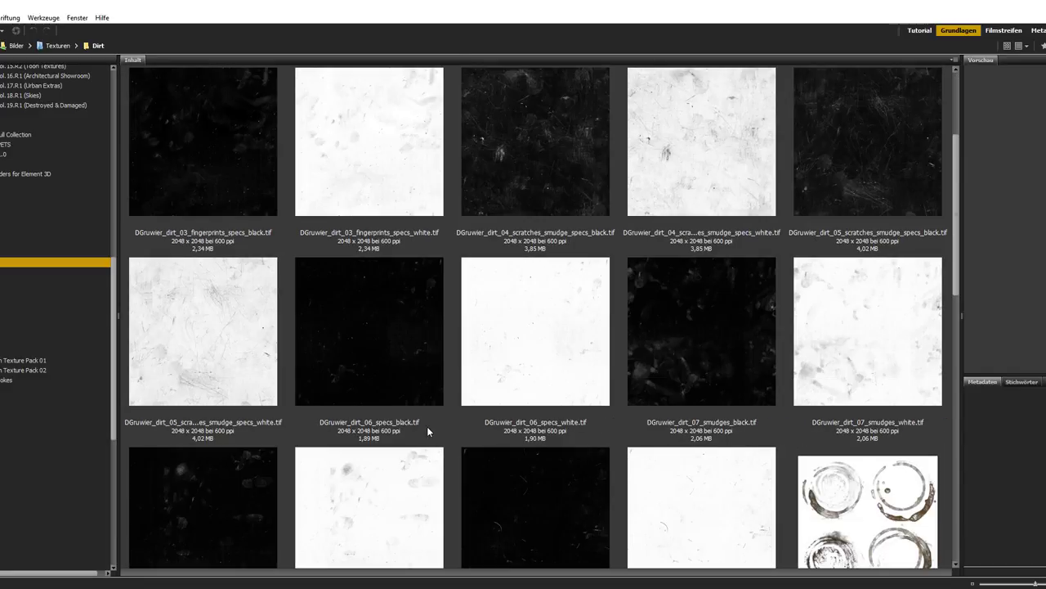
- Load DGruwier_dirt_05_scratches_smudge_specs_white.tif as the Plate material's bump texture and enable its bump channel
left_click(702, 160)
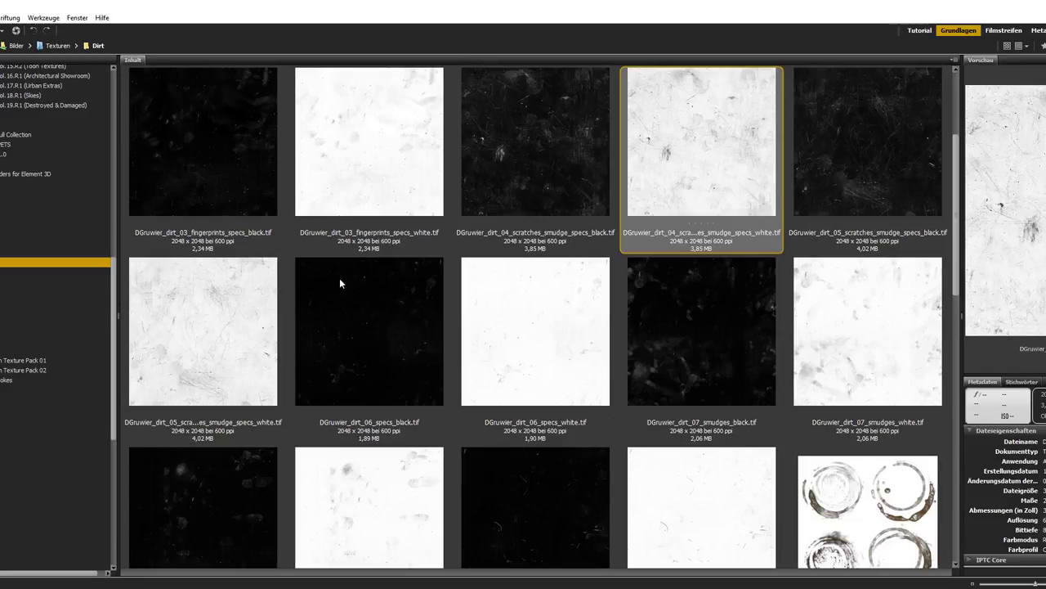
left_click(261, 318)
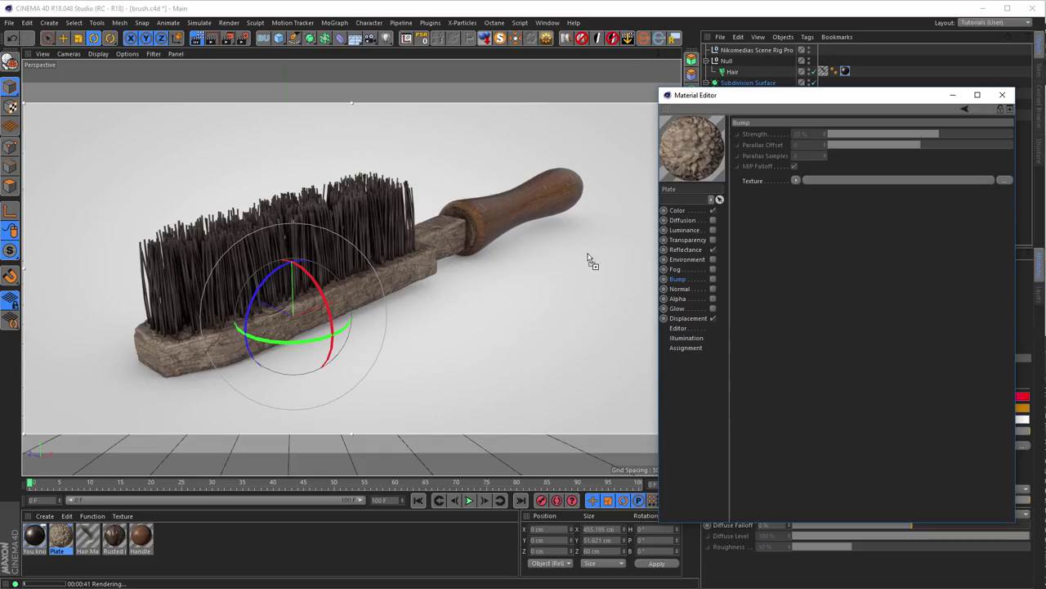
left_click_drag(591, 261, 826, 182)
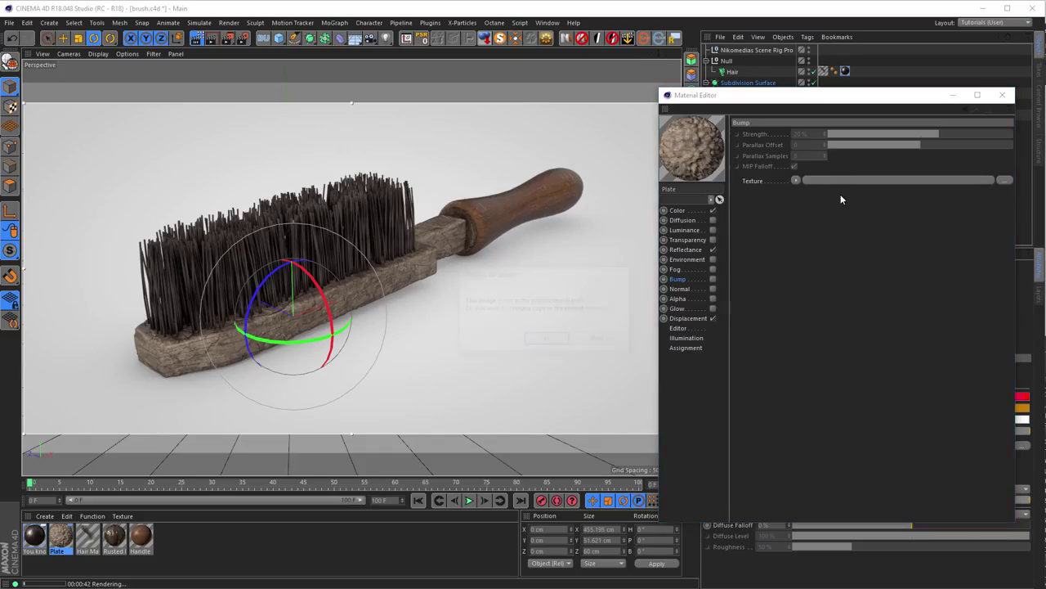
left_click(597, 338)
key("ctrl+r")
left_click(713, 279)
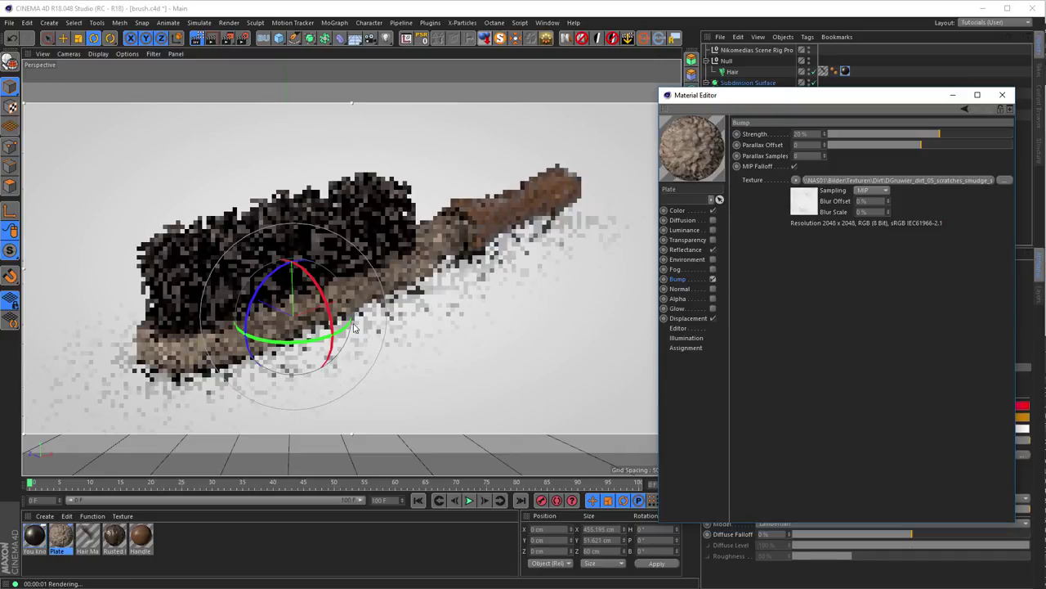
- Raise the Plate material's bump strength to 376 %, judging it on a close-up render of the wooden block
right_click_drag(315, 313, 414, 301, "alt")
key("ctrl+r")
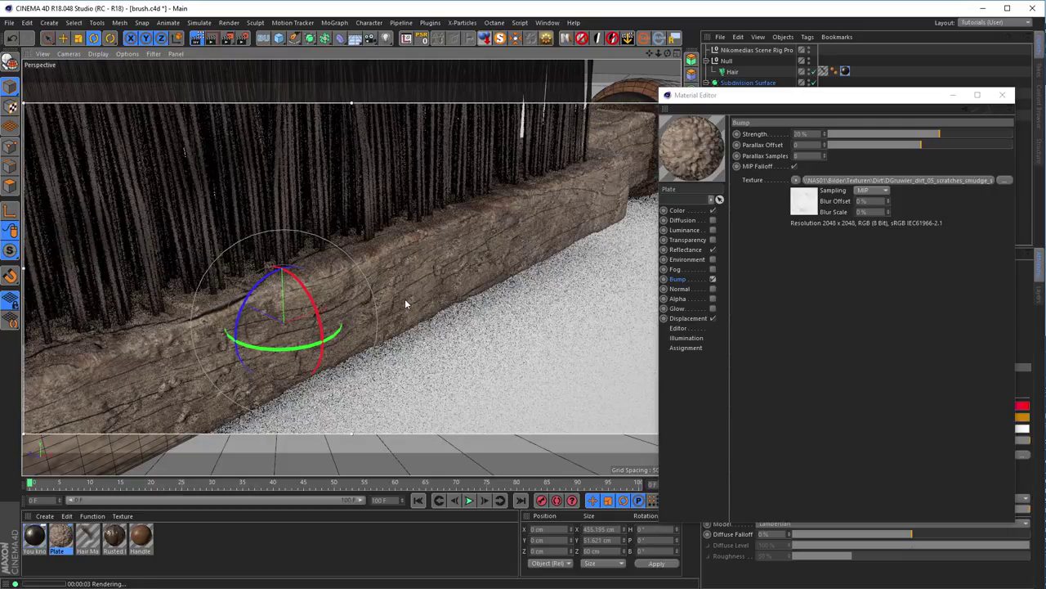
mouse_move(329, 286)
left_mouse_down("alt")
mouse_move(580, 186)
mouse_move(557, 218)
mouse_move(308, 316)
mouse_move(336, 302)
left_mouse_up("alt")
left_click_drag(826, 134, 826, 83)
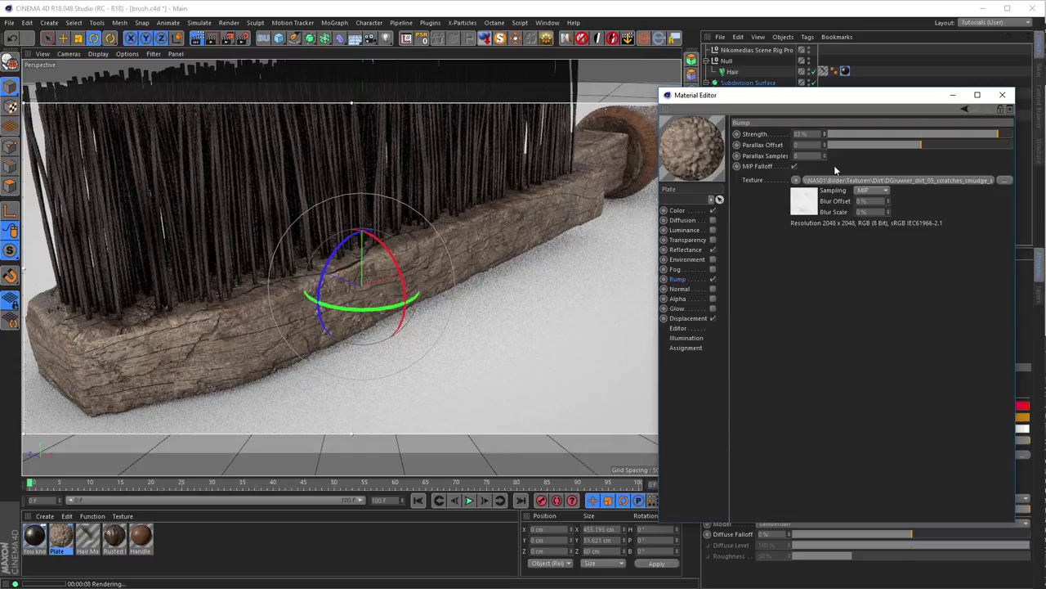
left_click_drag(824, 135, 825, 49)
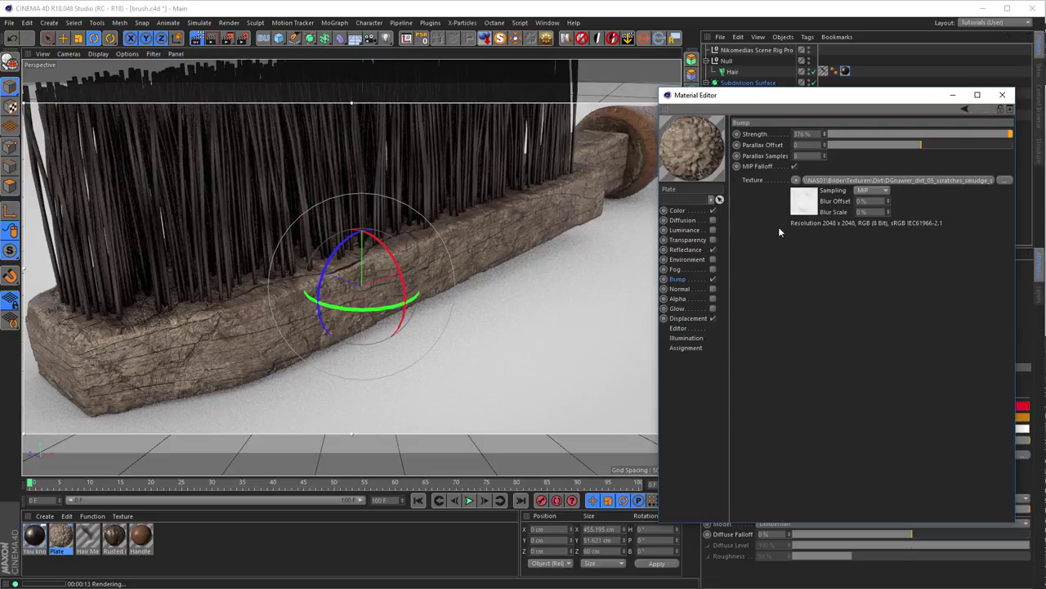
- Inspect the Plate material's bump bitmap settings and wrap the bitmap in a Layer shader
left_click(805, 206)
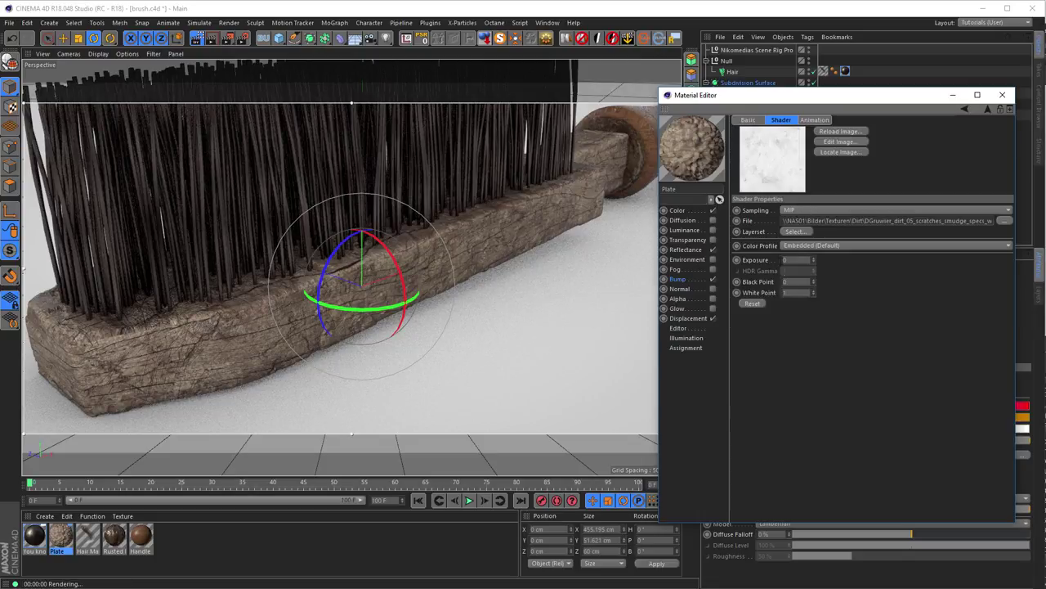
key("ctrl+r")
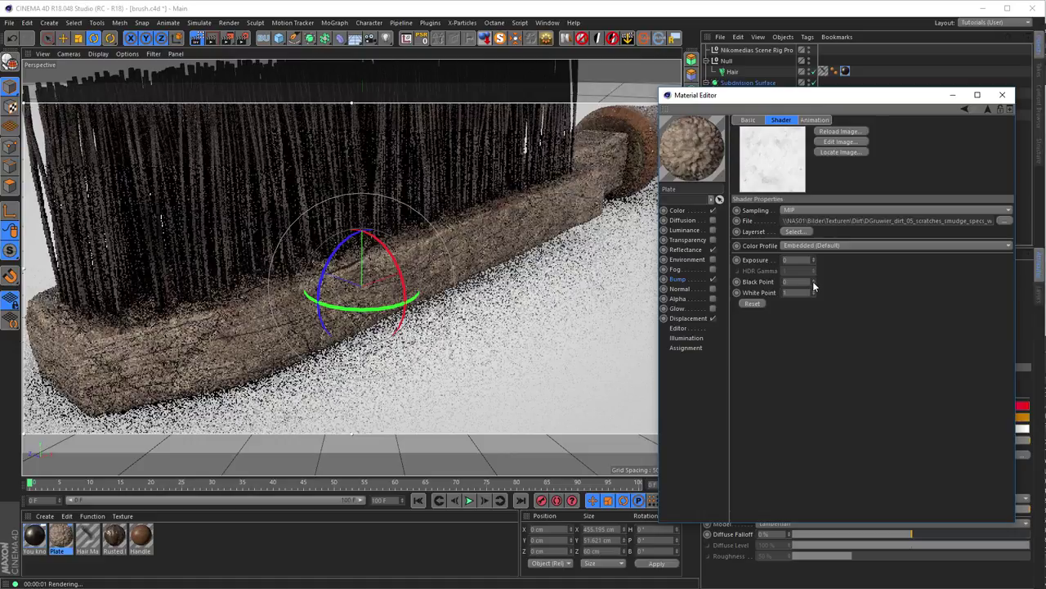
left_click(990, 110)
right_click(809, 194)
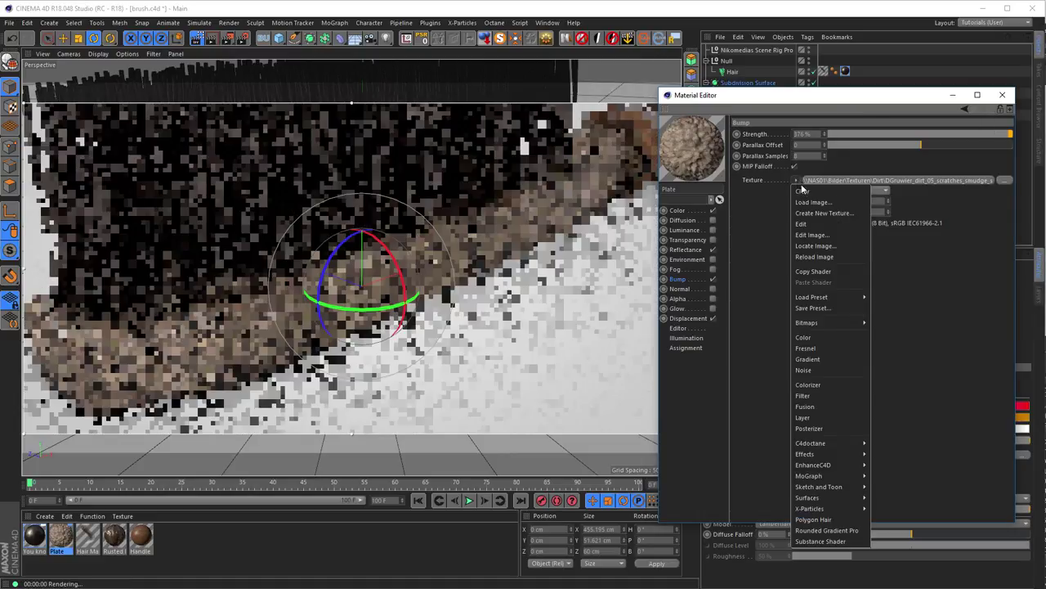
left_click(804, 417)
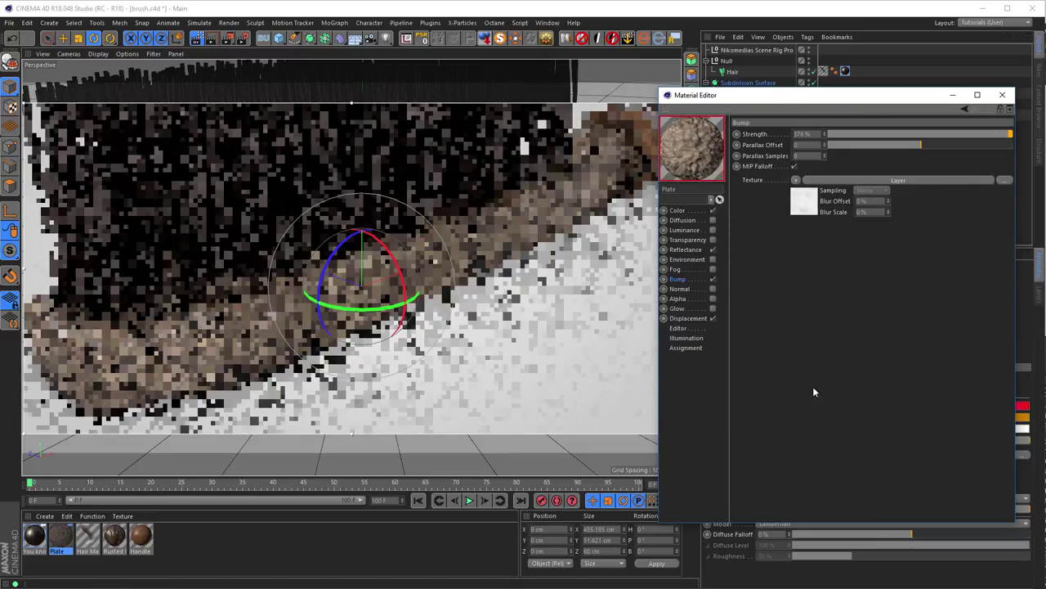
- Add a Brightness / Contrast / Gamma effect above the bitmap in the Plate material's bump Layer shader and lower its gamma to 0.3
left_click(805, 204)
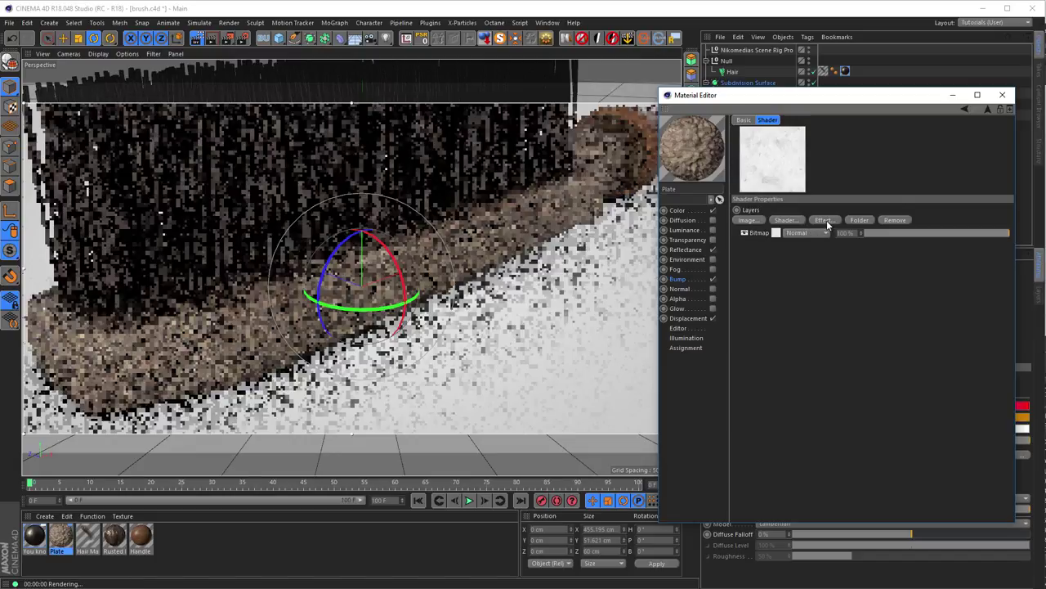
left_click(827, 223)
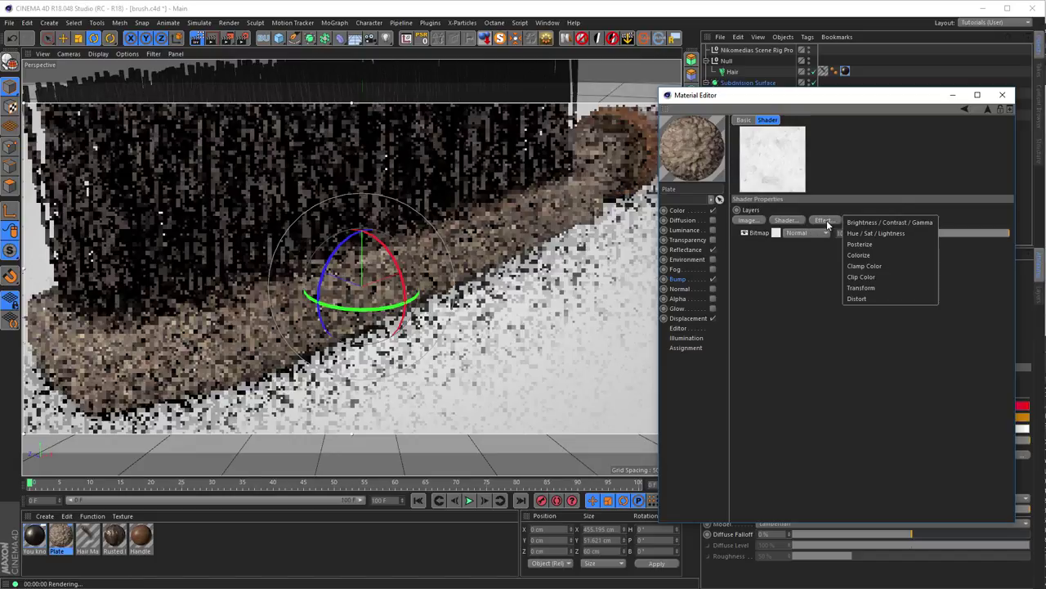
left_click(920, 224)
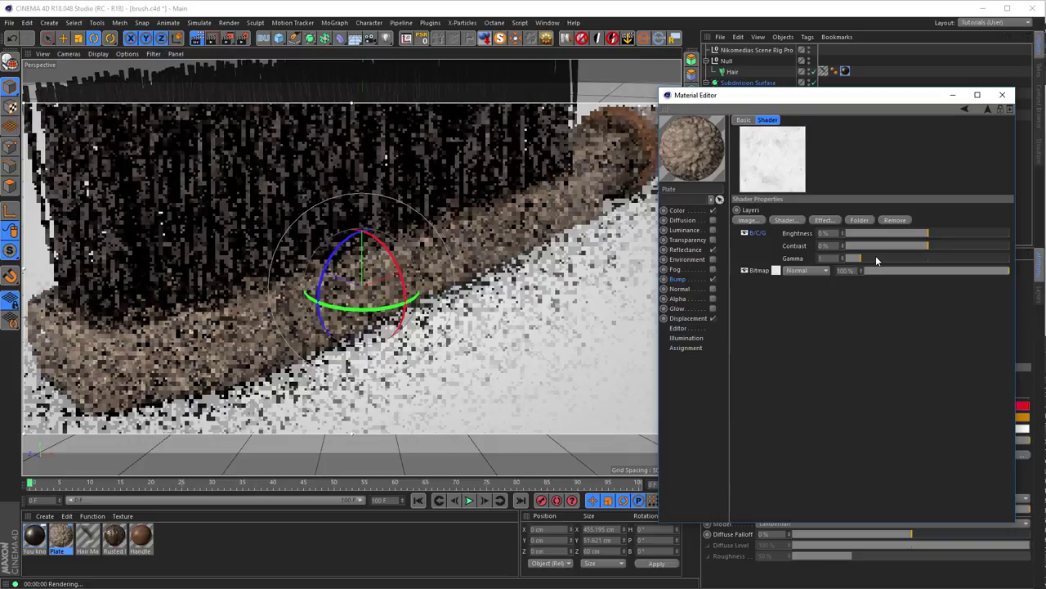
left_click_drag(858, 259, 849, 259)
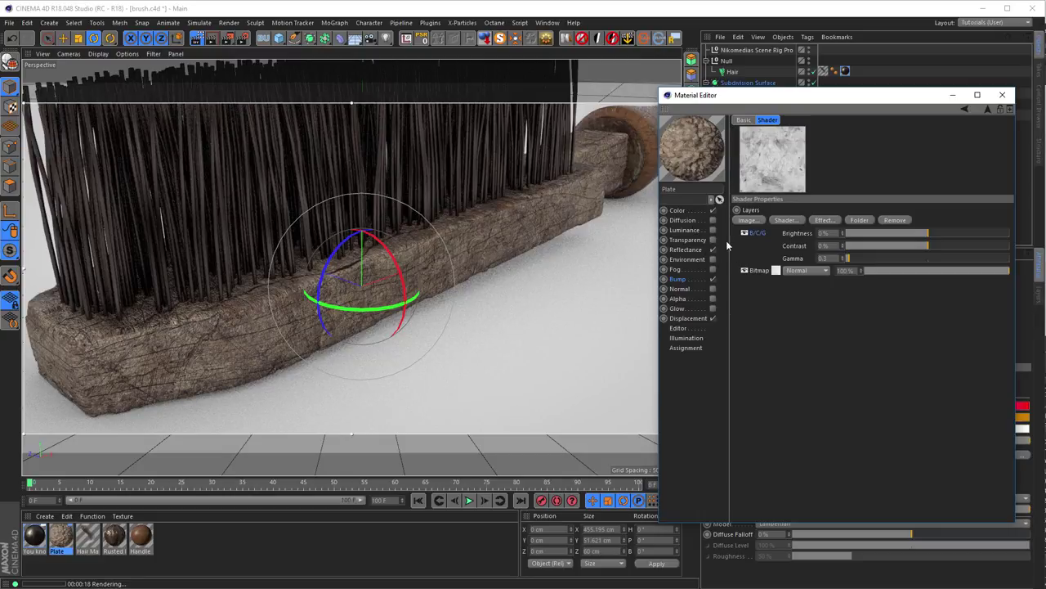
- Enable the Plate material's diffusion channel with DGruwier_dirt_05_scratches_smudge_specs_white.tif, without copying the file to the project, and make it affect reflection instead of specular
left_click(703, 219)
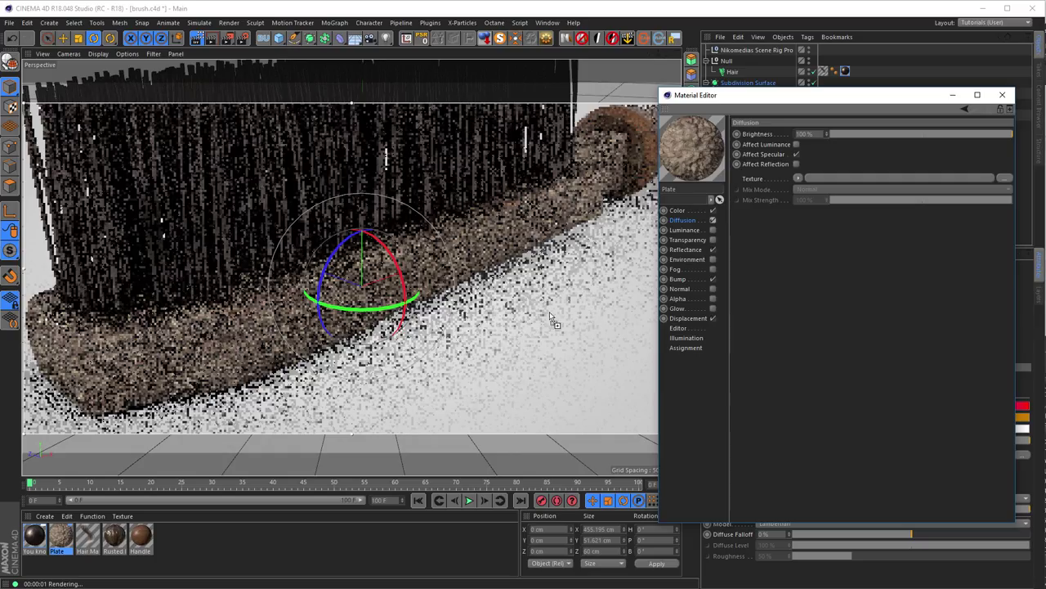
left_click_drag(549, 312, 825, 180)
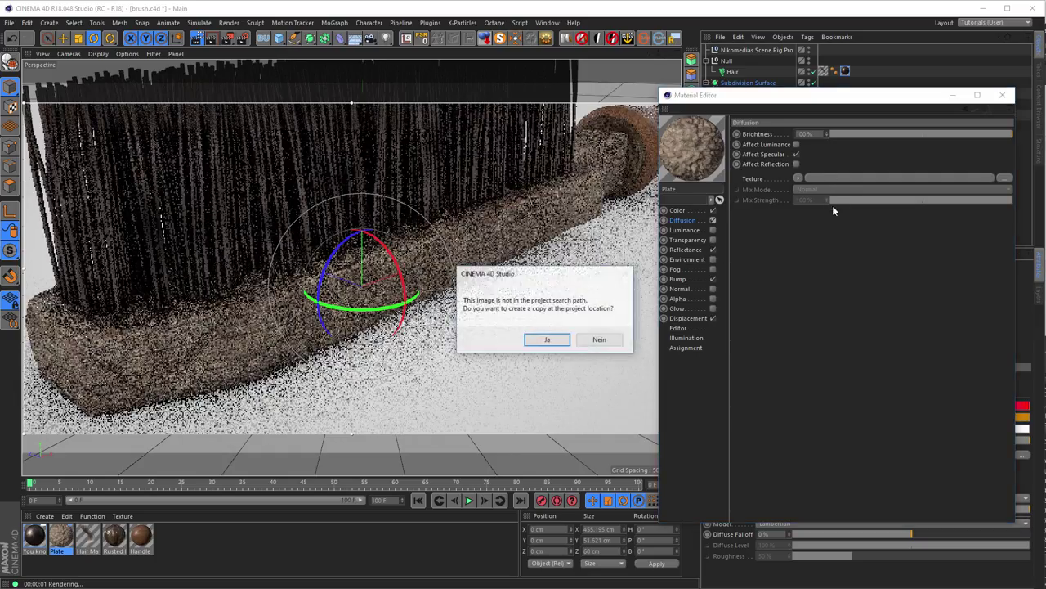
left_click(605, 344)
left_click(797, 154)
left_click(797, 164)
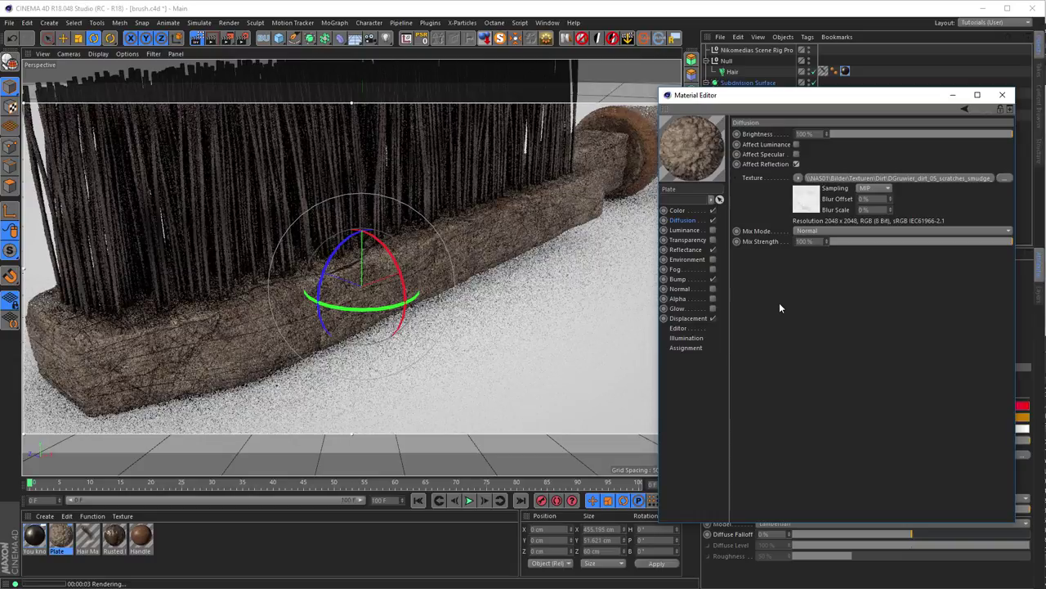
- Check the whole brush in the interactive render and set the Handle material's normal strength to 200 %
right_click_drag(464, 280, 398, 295, "alt")
mouse_move(421, 289)
middle_mouse_down("alt")
mouse_move(334, 336)
mouse_move(312, 325)
middle_mouse_up("alt")
right_click_drag(356, 328, 363, 329, "alt")
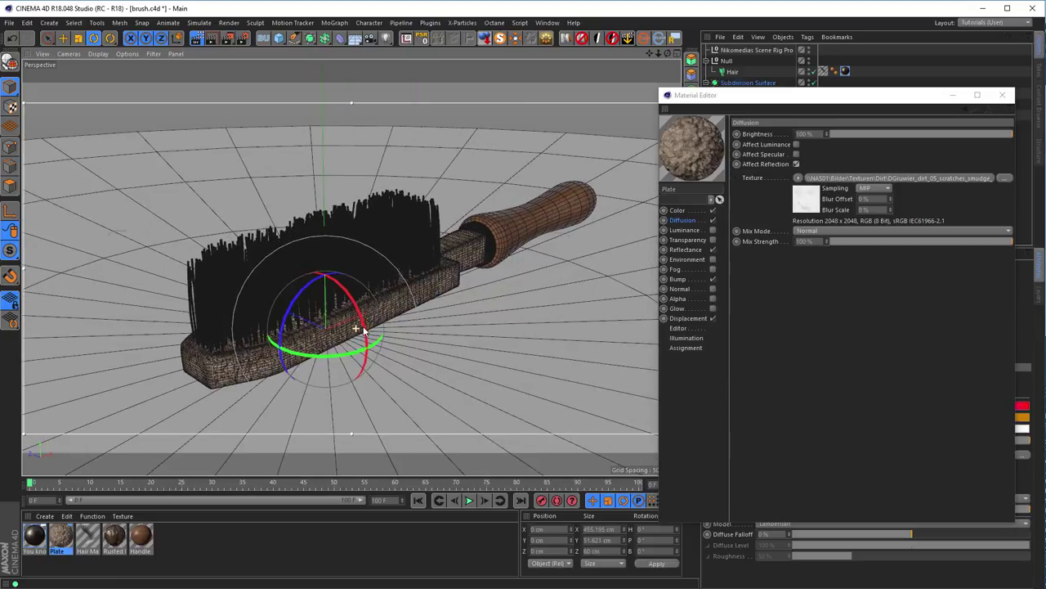
left_click_drag(357, 327, 363, 332, "alt")
key("ctrl+r")
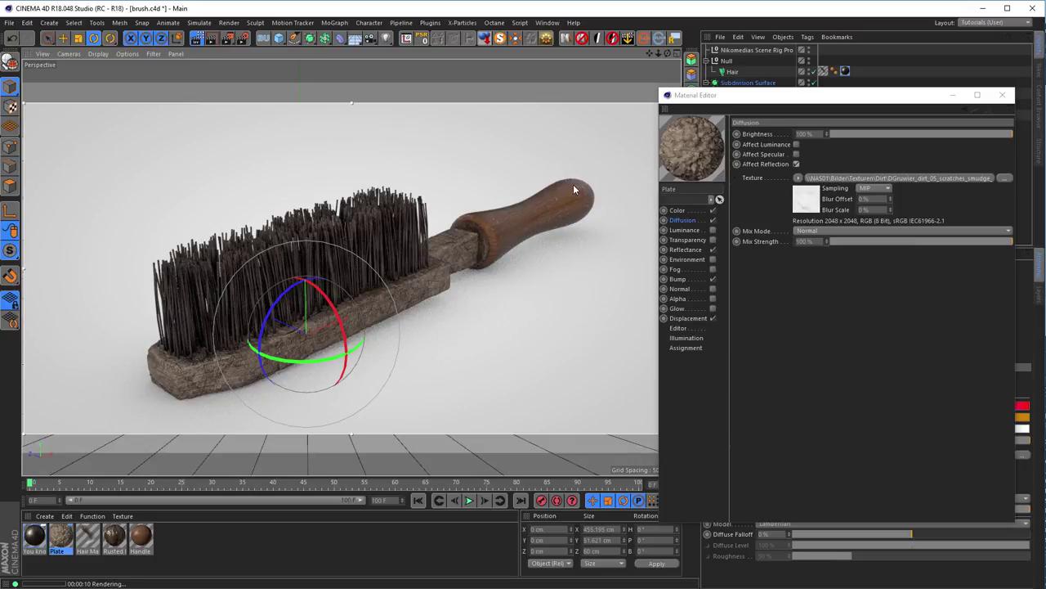
left_click(140, 536)
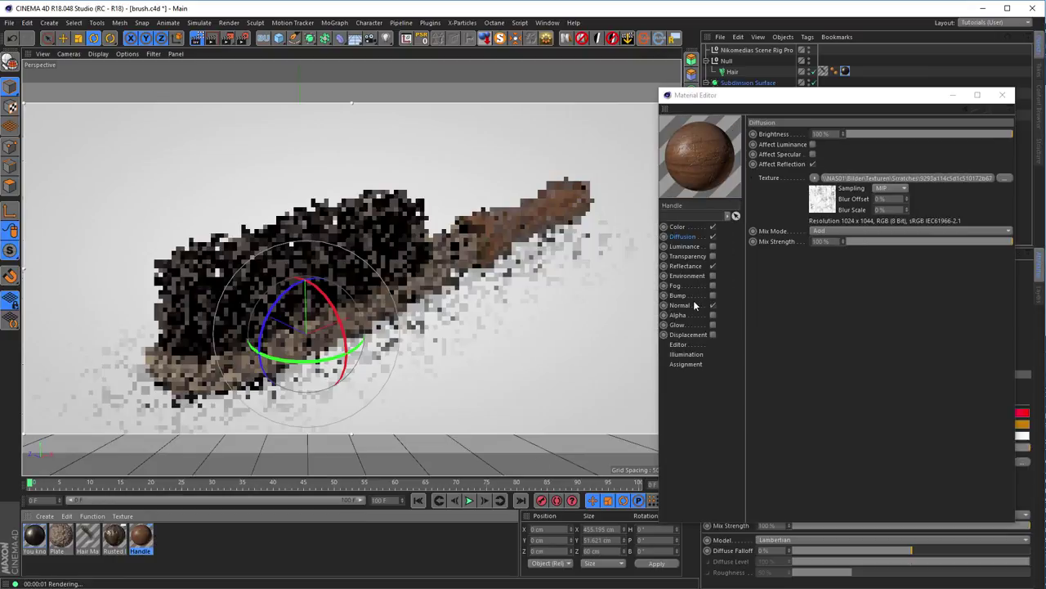
left_click(693, 305)
double_click(822, 134)
type("200")
key("Return")
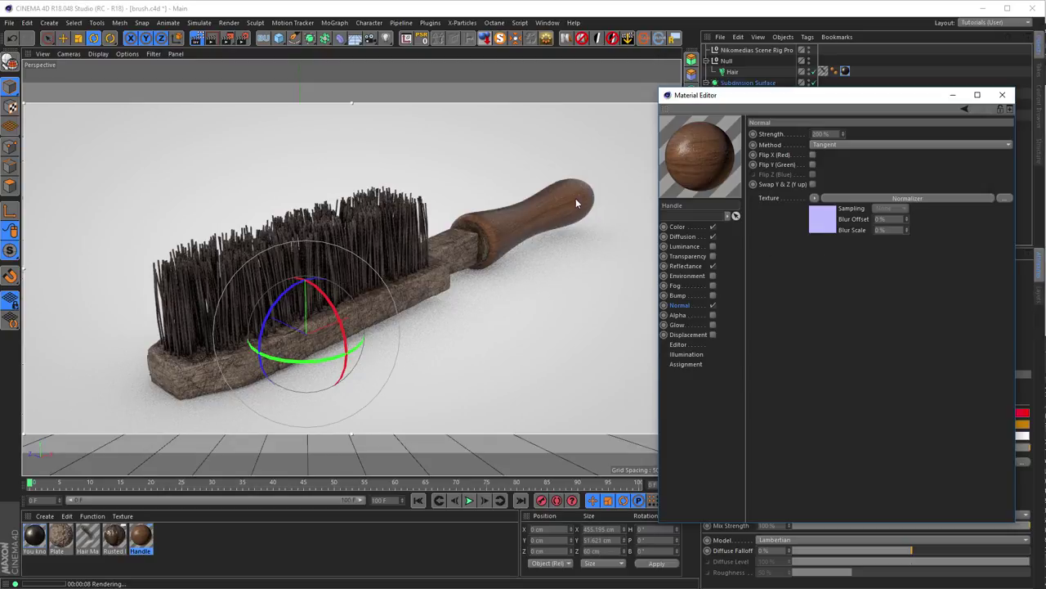
- Replace the Handle material's bump texture with DGruwier_dirt_05_scratches_smudge_specs_white.tif without copying it, trying the bump channel on and switching it off again
left_click(713, 296)
left_click(820, 202)
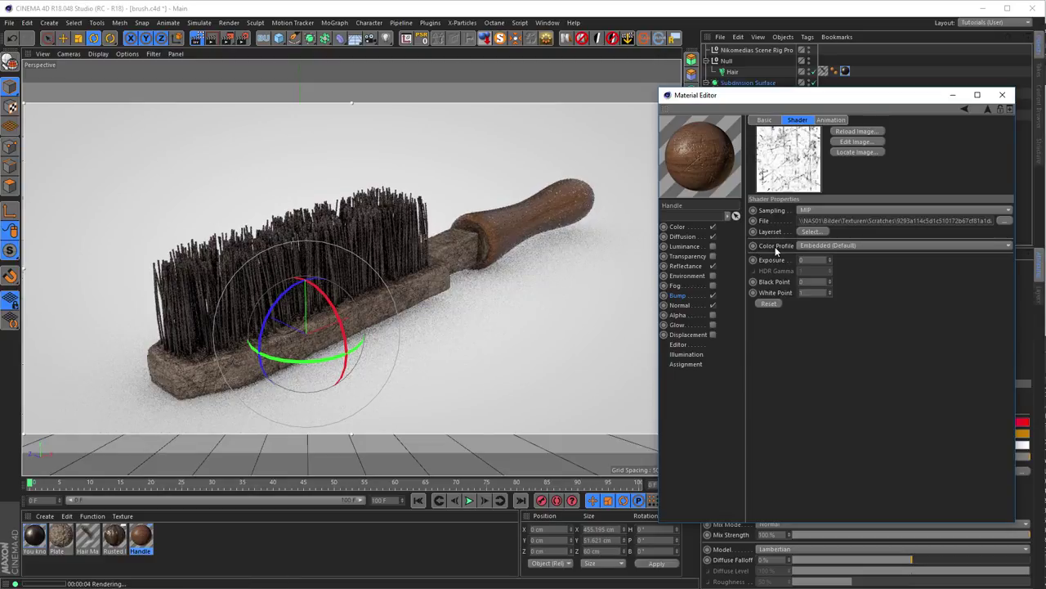
key("alt+Tab")
left_click_drag(202, 352, 831, 223)
key("alt+Tab")
left_click(601, 338)
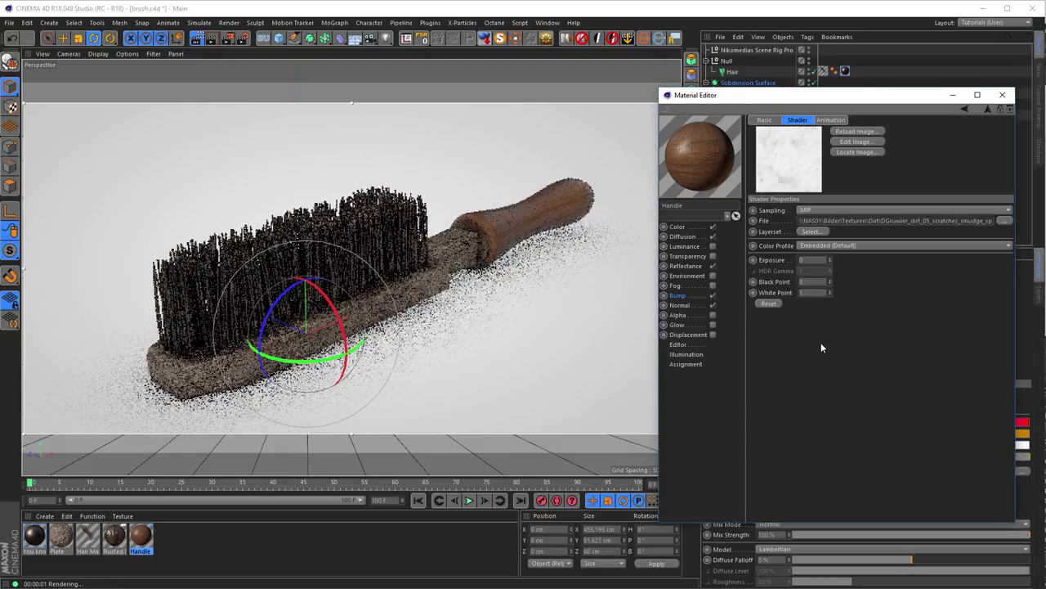
left_click(989, 109)
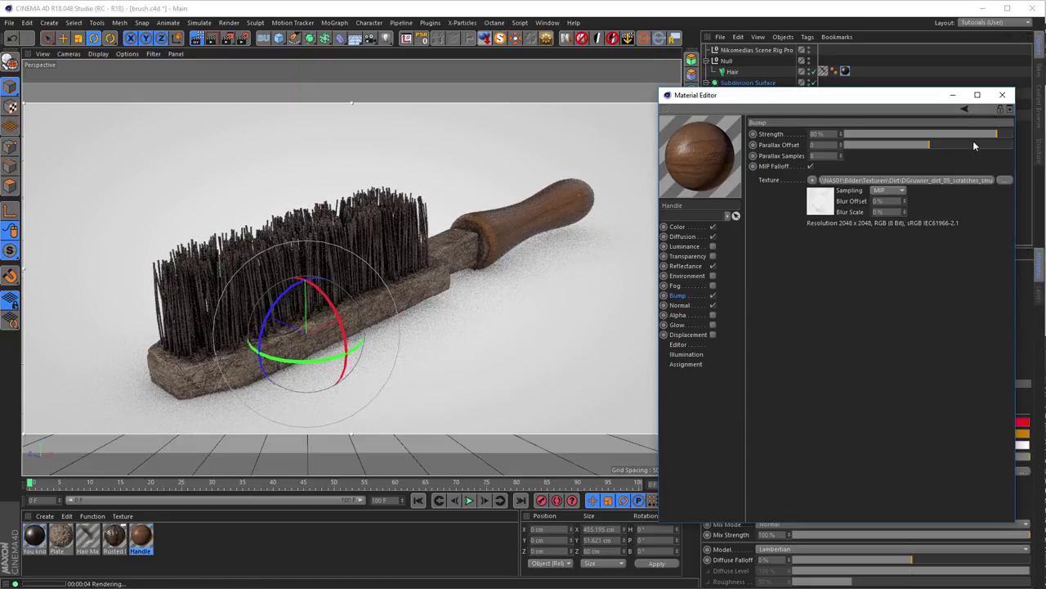
left_click(713, 295)
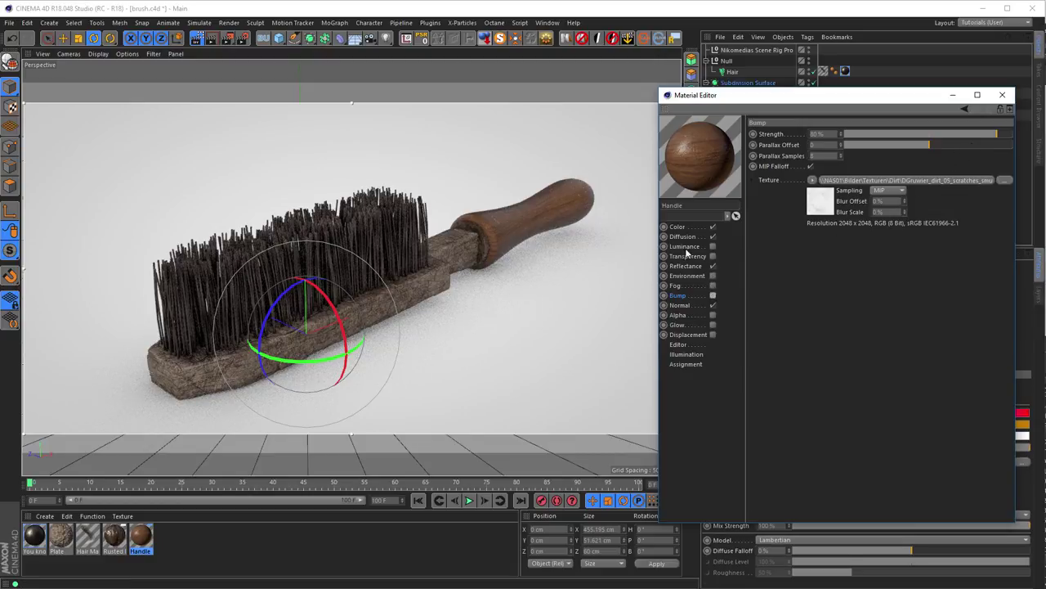
- Invert the Normalizer in the Handle material's normal channel and set its filter to Sobel 4x after trying Sobel 2x on a handle close-up
scroll(597, 203, "up", 5)
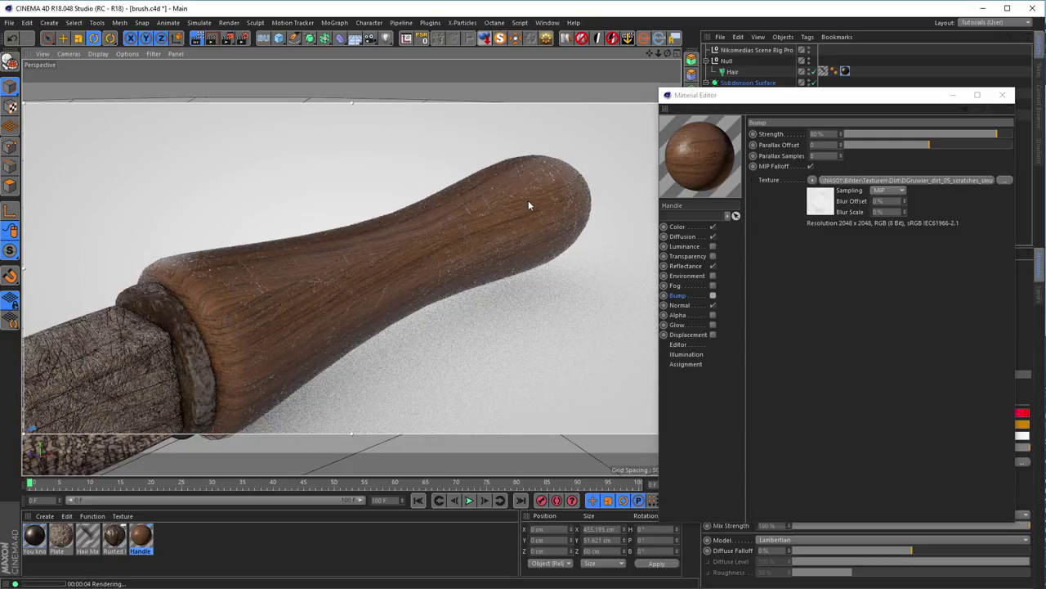
left_click(694, 306)
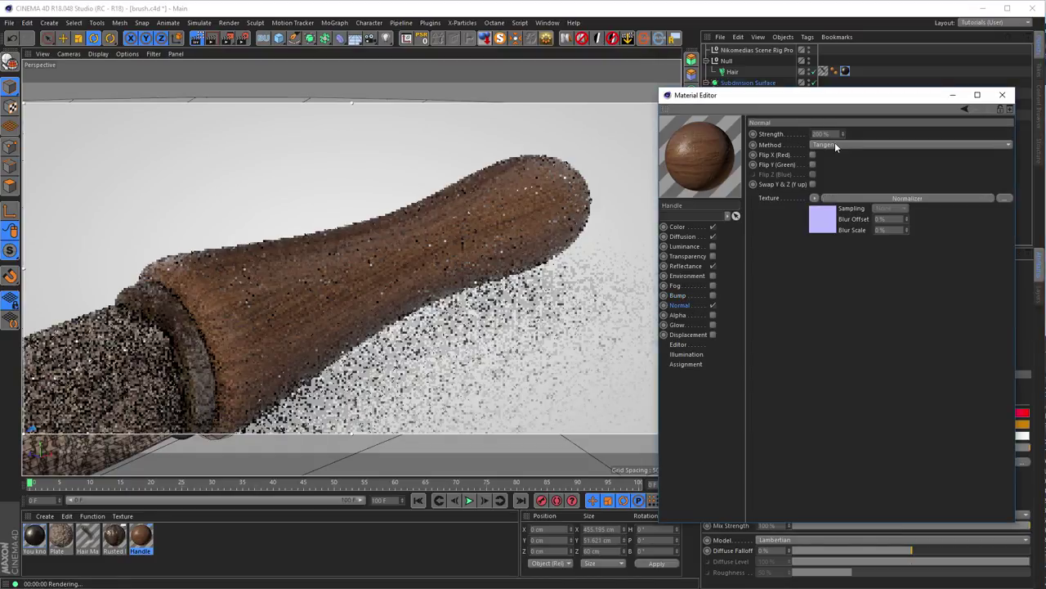
left_click(826, 222)
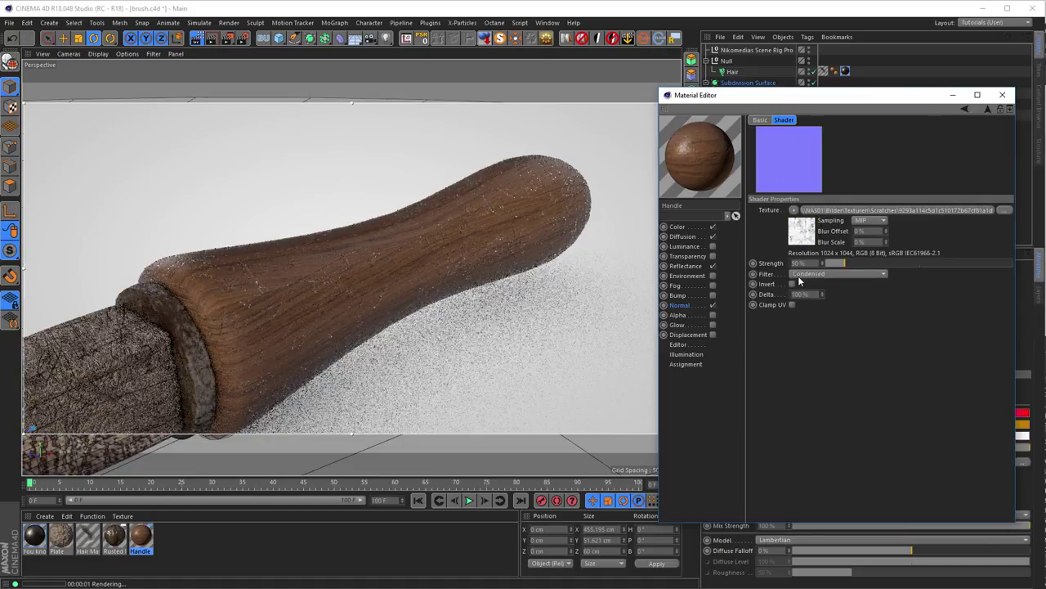
left_click(792, 285)
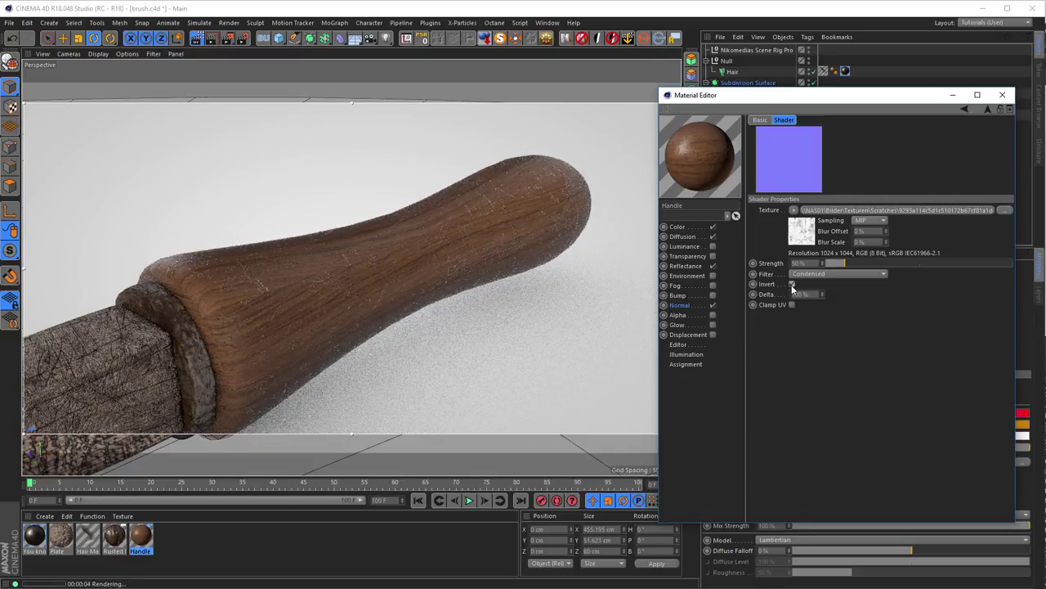
left_click(805, 275)
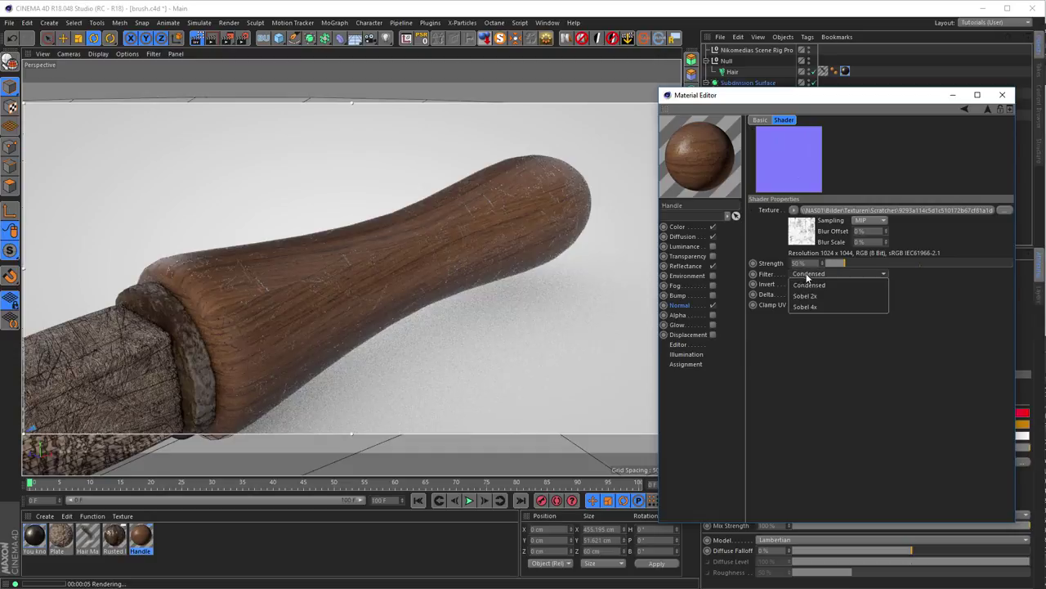
left_click(808, 298)
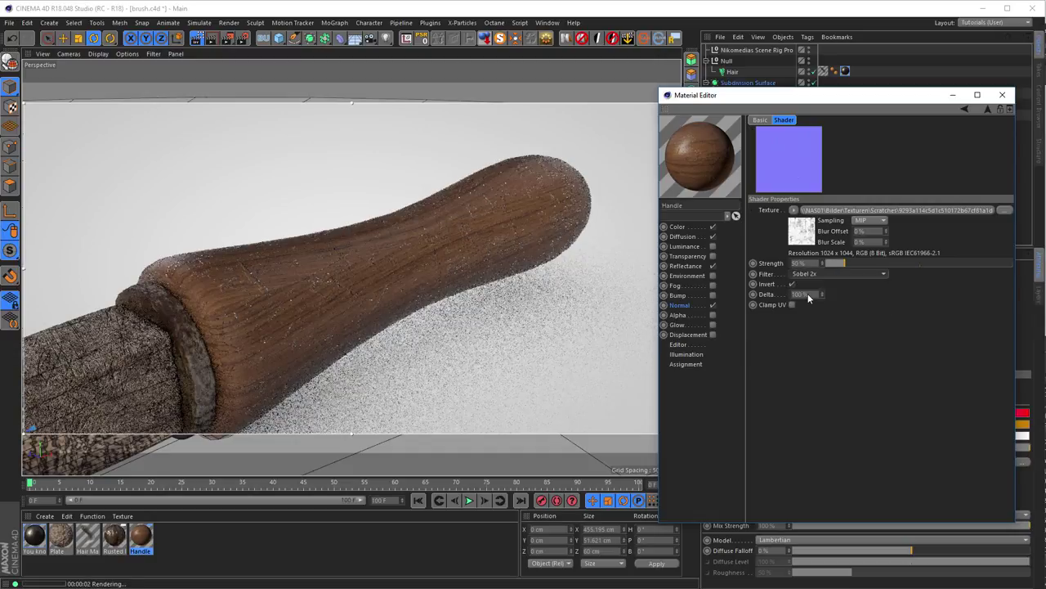
left_click(821, 274)
left_click(818, 304)
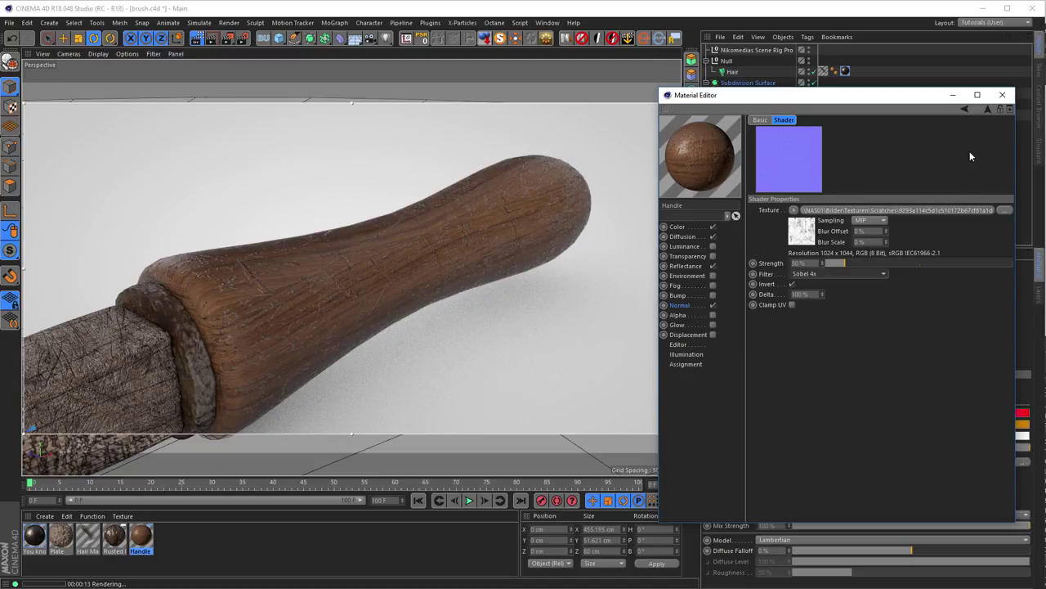
- Set the Handle material's normal strength to 100 % and compare the render with the normal channel off and on
left_click(988, 108)
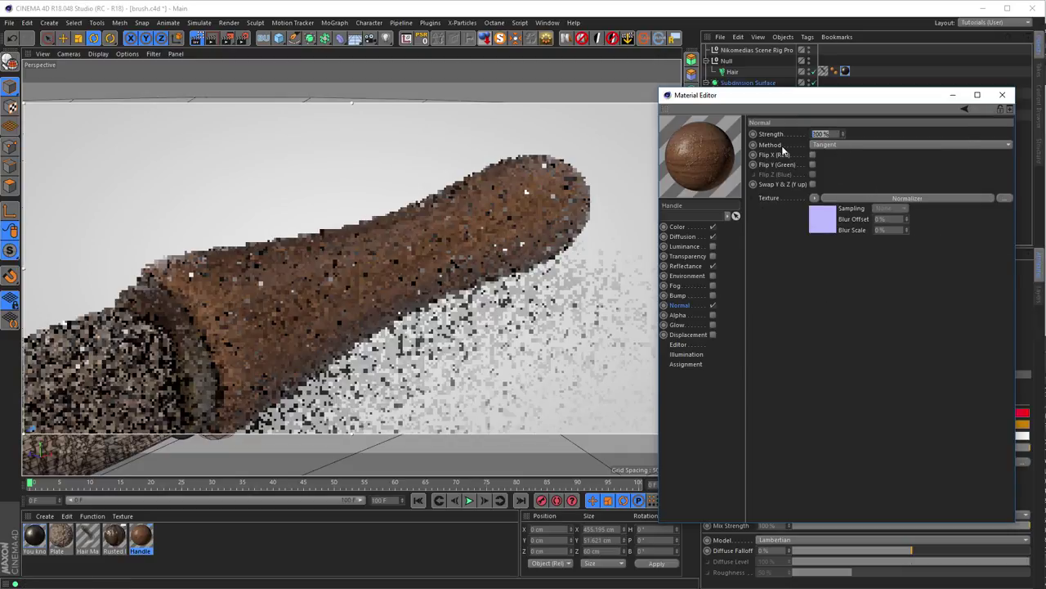
type("100")
key("Return")
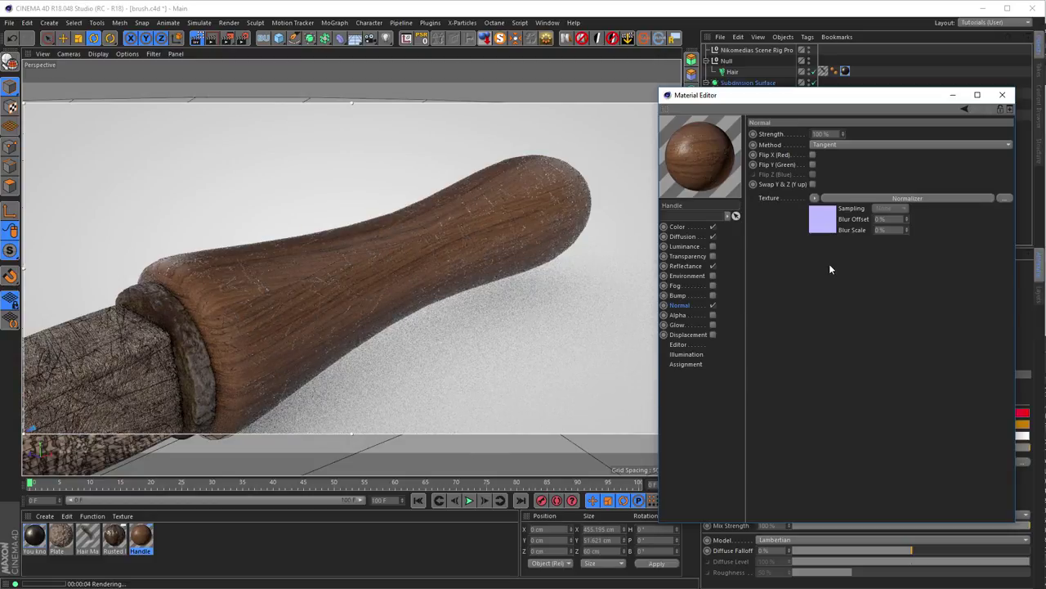
left_click(714, 305)
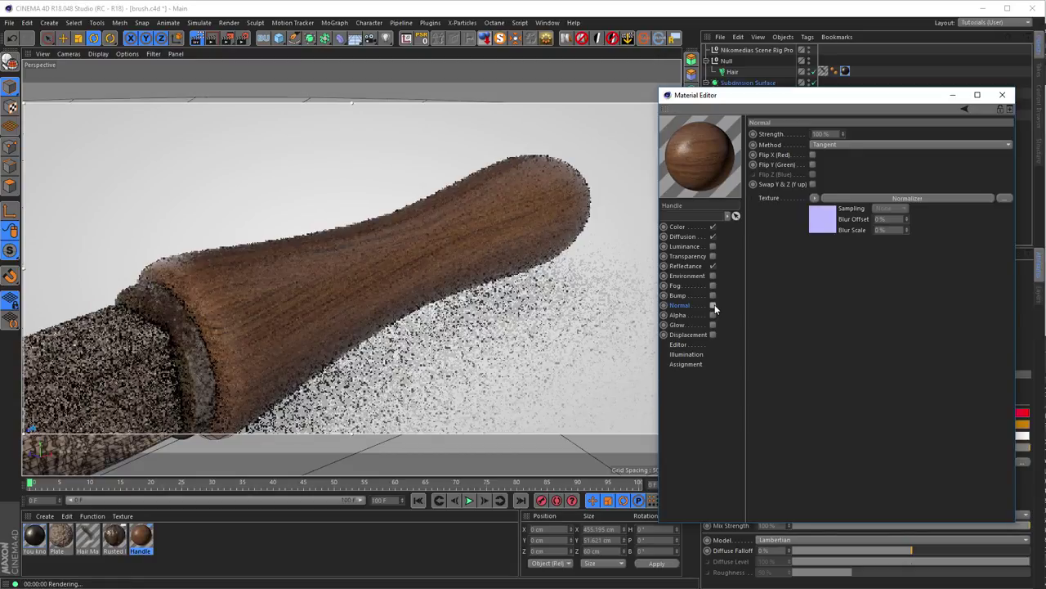
left_click(714, 305)
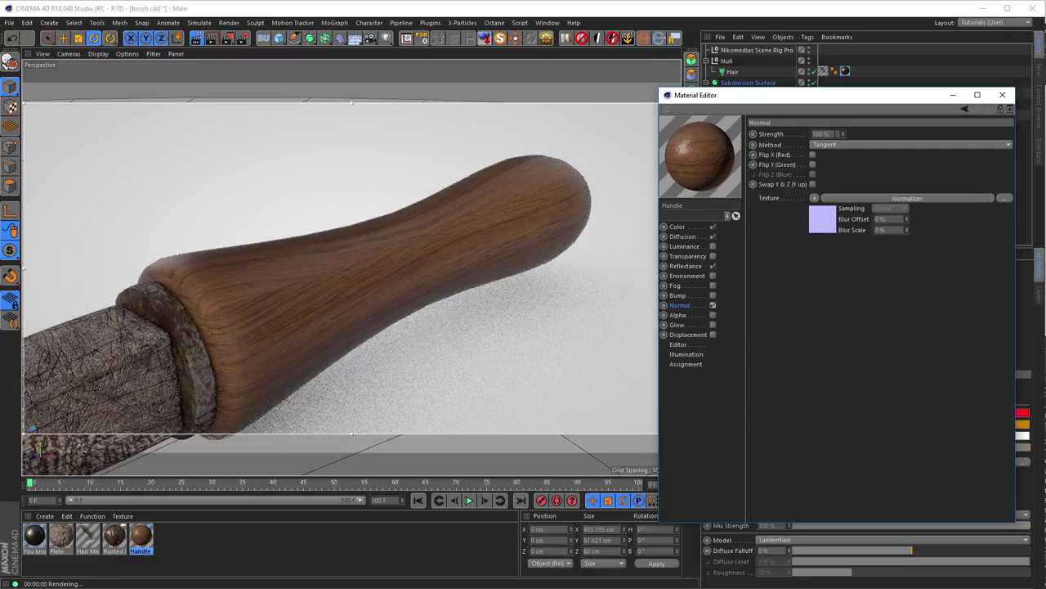
- Reduce the Handle material's normal strength to 50 %
left_click_drag(835, 134, 797, 140)
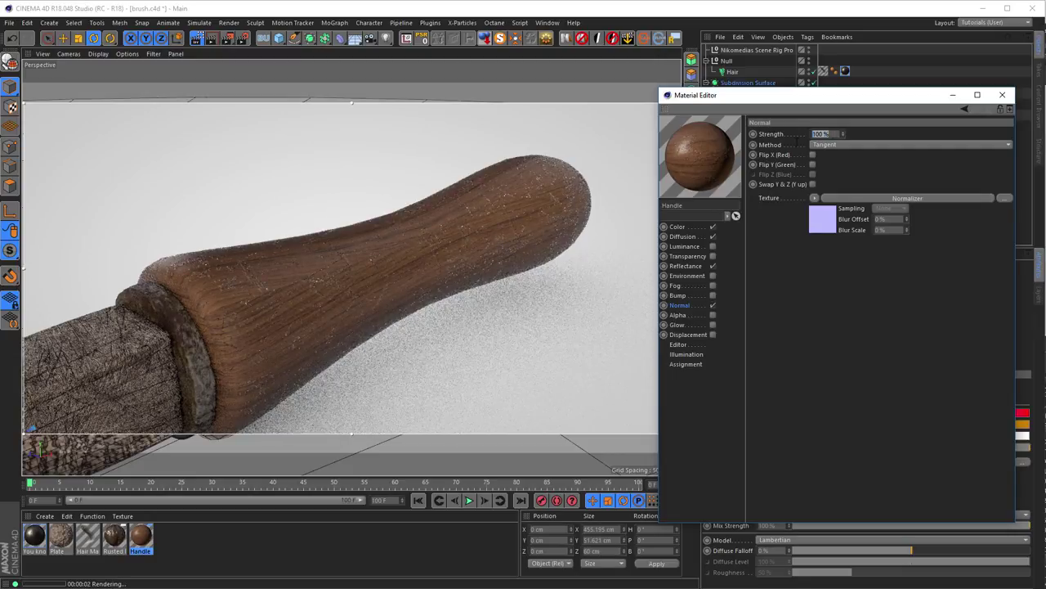
type("50")
key("Return")
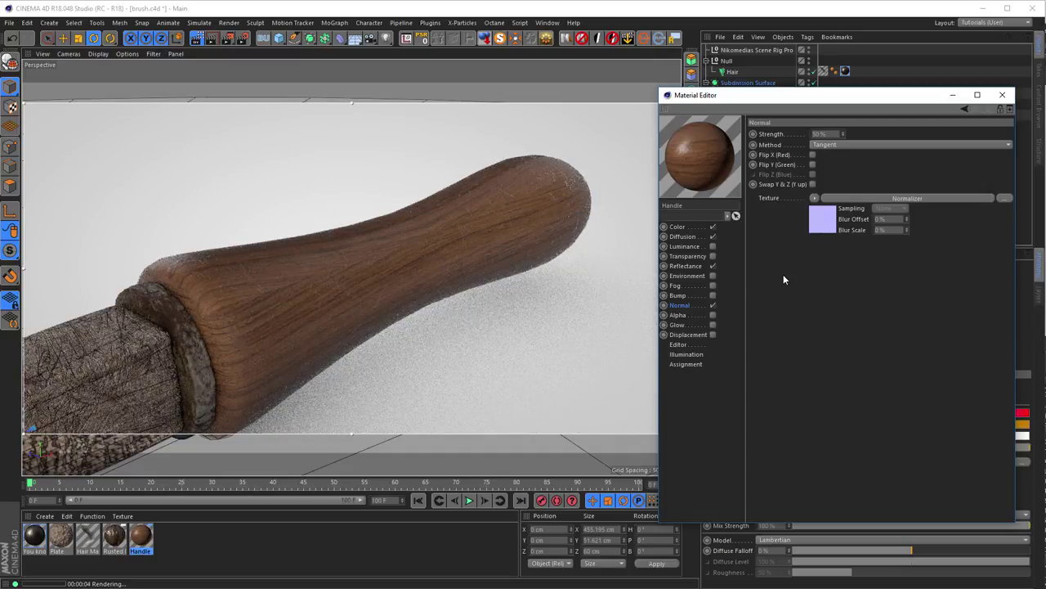
- Reduce the Handle material's diffusion brightness, trying 24 % and 39 % on the close-up render of the handle
left_click(693, 238)
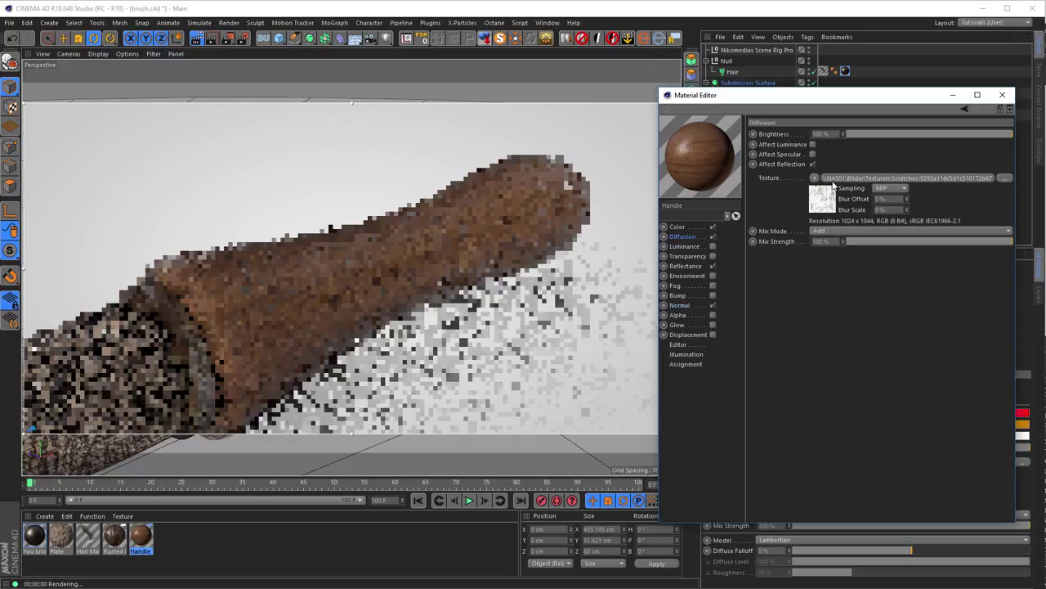
left_click_drag(844, 133, 826, 133)
left_click_drag(892, 134, 887, 134)
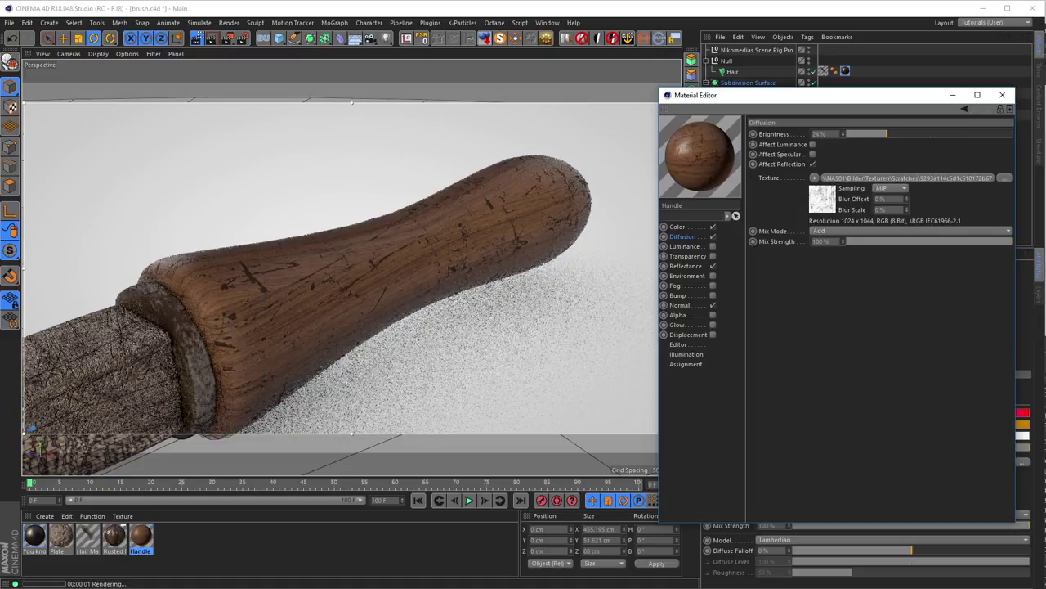
left_click_drag(887, 133, 911, 133)
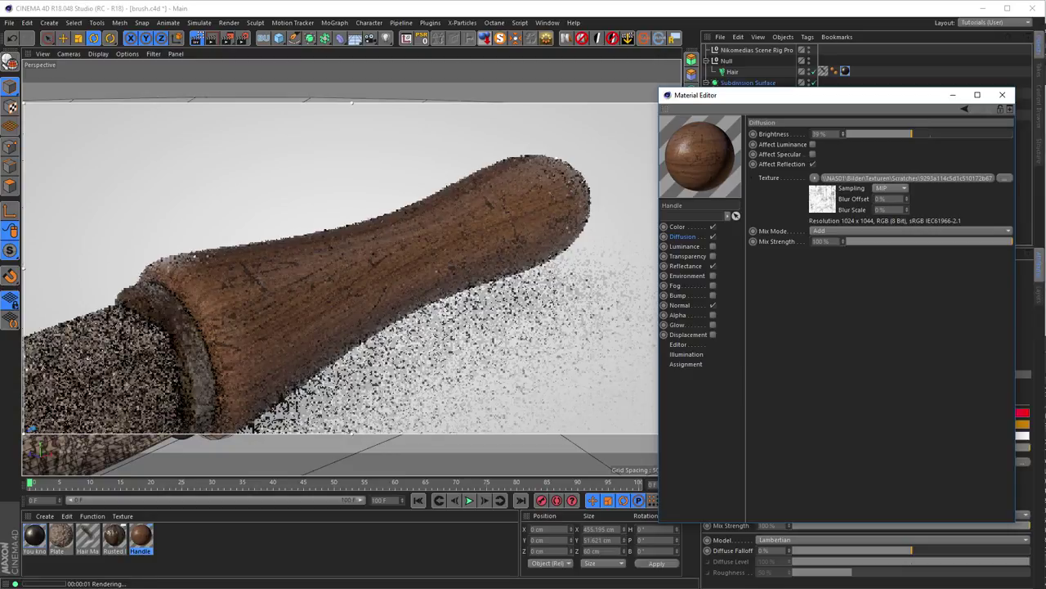
left_click_drag(843, 133, 850, 133)
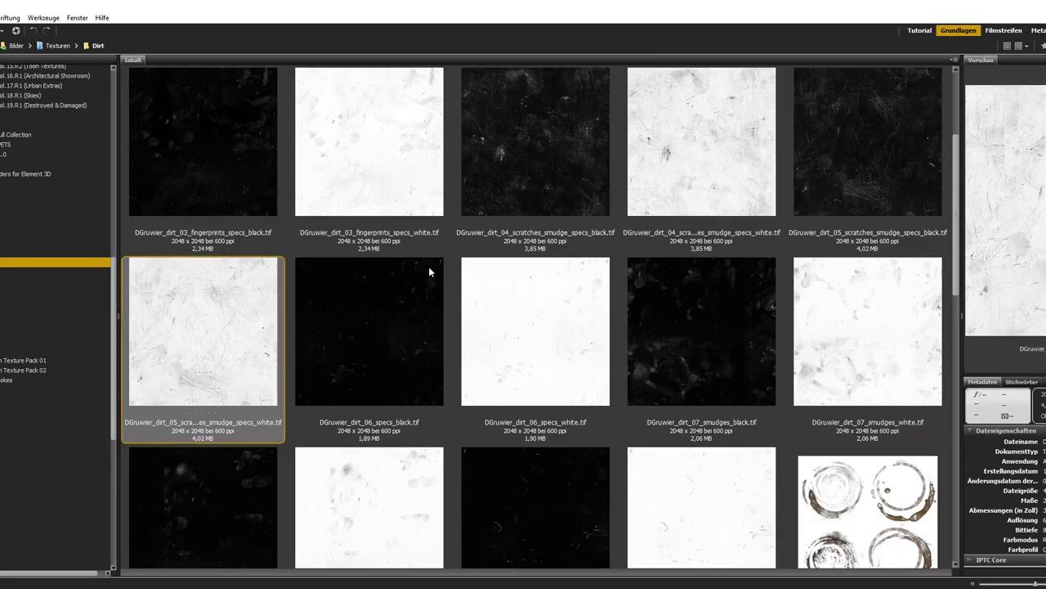
- Load zomax-net_fingerprints-smudge_8k.jpg from the Dirt folder as the Handle material's diffusion texture in Cinema 4D, without copying it to the project
scroll(445, 349, "down", 1)
scroll(445, 353, "down", 4)
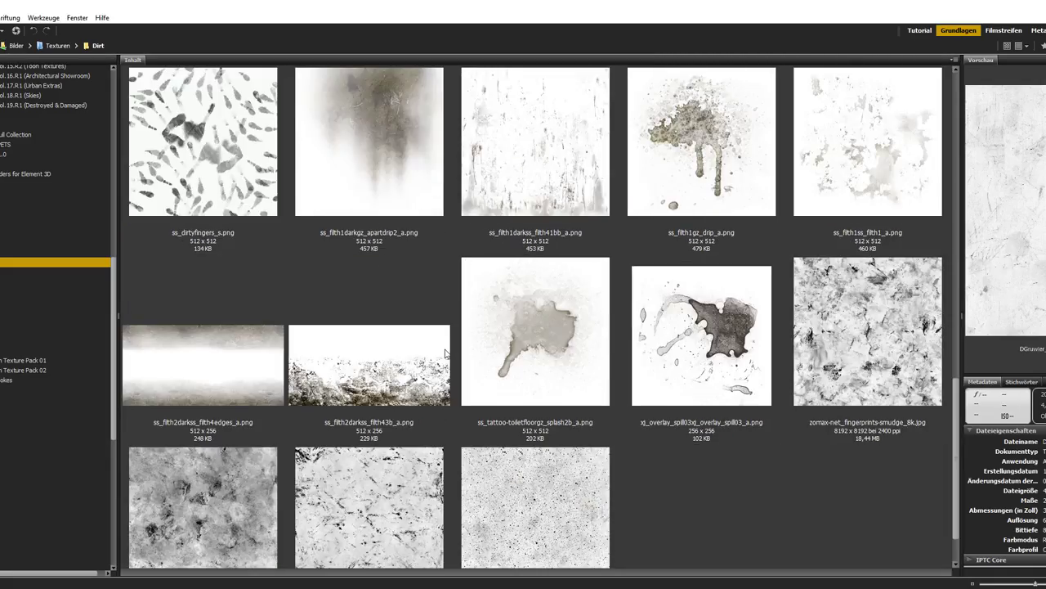
scroll(437, 359, "up", 6)
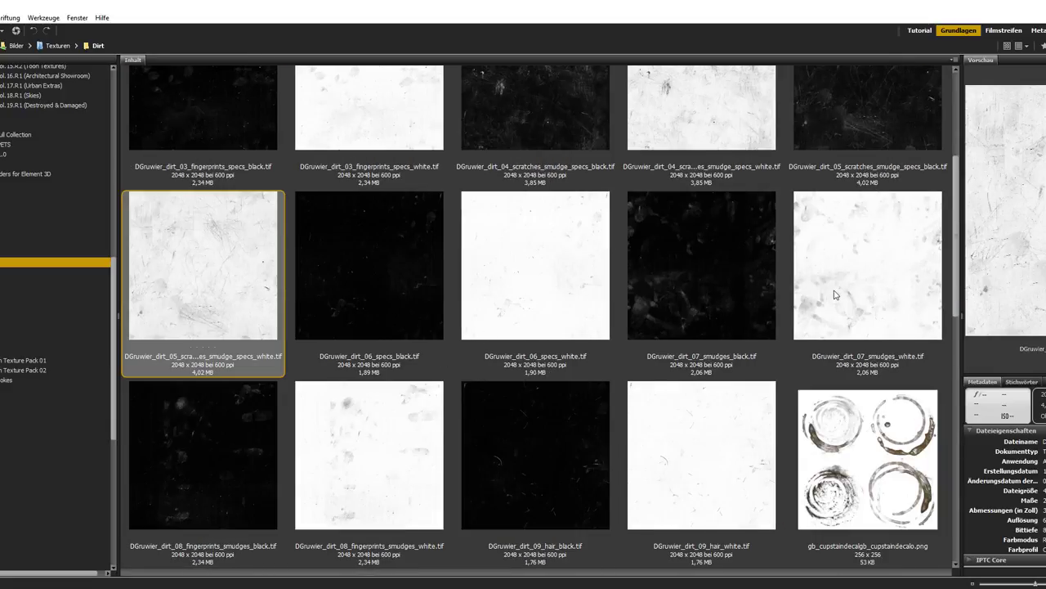
scroll(803, 323, "down", 5)
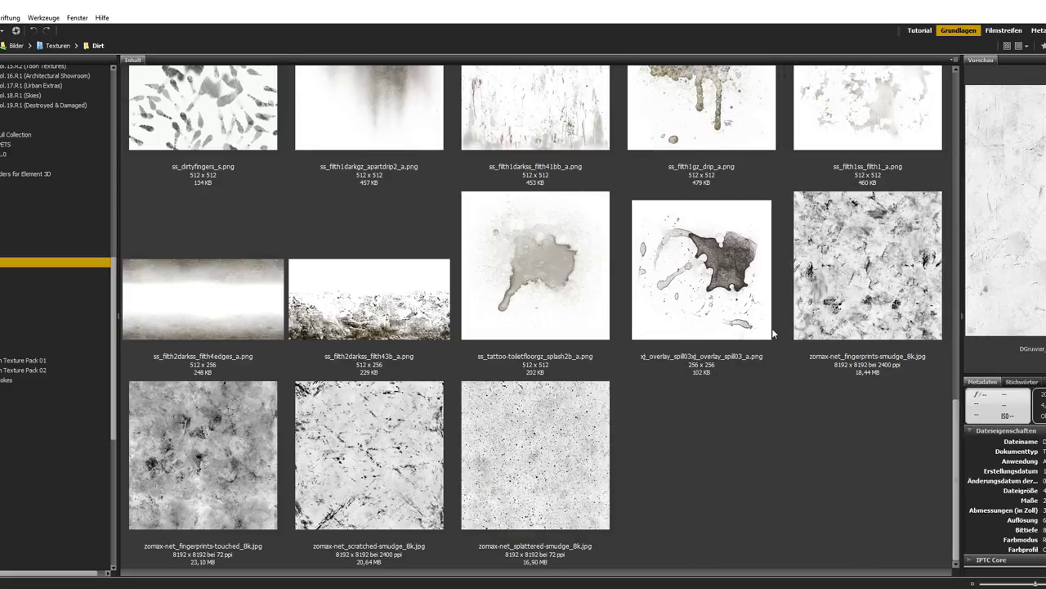
scroll(773, 334, "up", 1)
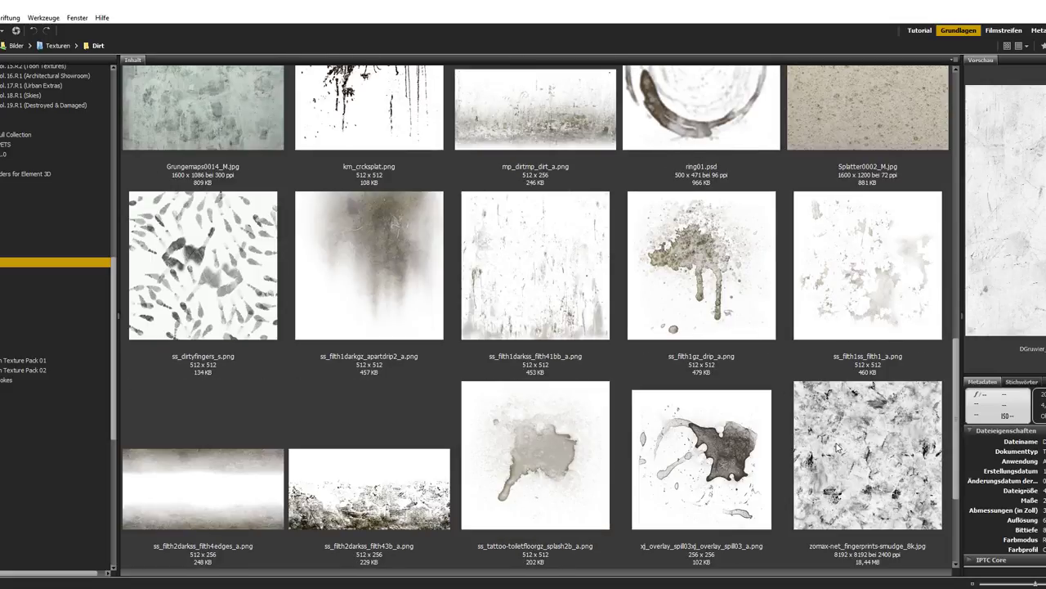
scroll(837, 446, "up", 2)
scroll(837, 445, "down", 2)
left_click(855, 473)
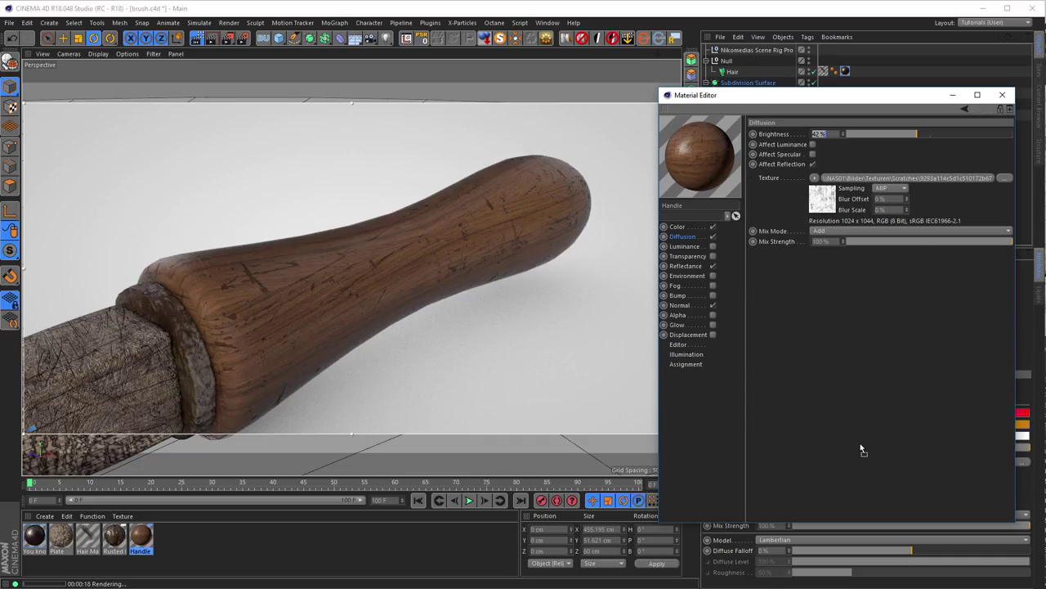
left_click_drag(853, 182, 853, 181)
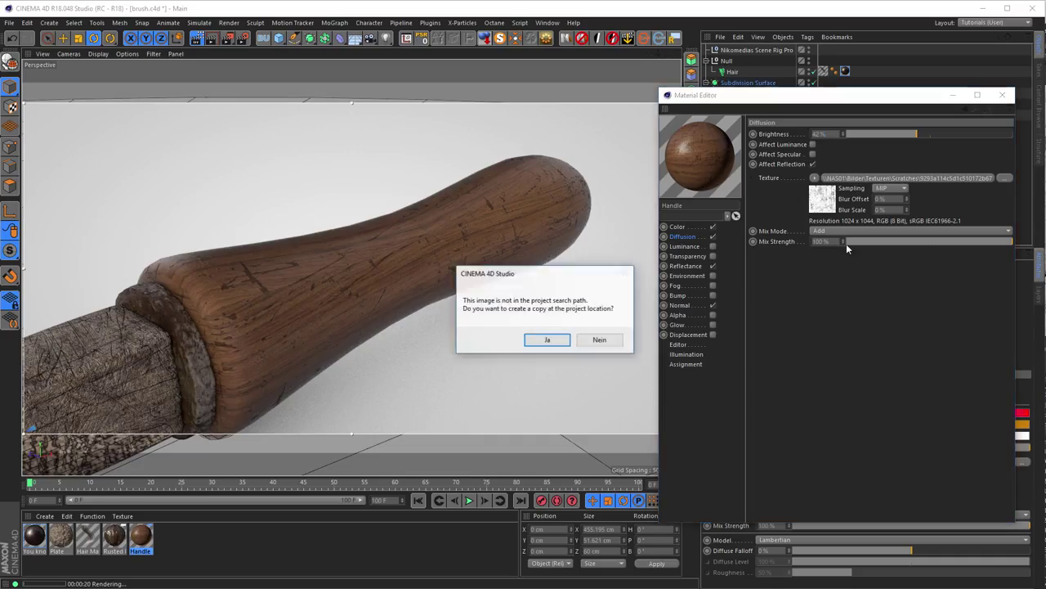
left_click(611, 347)
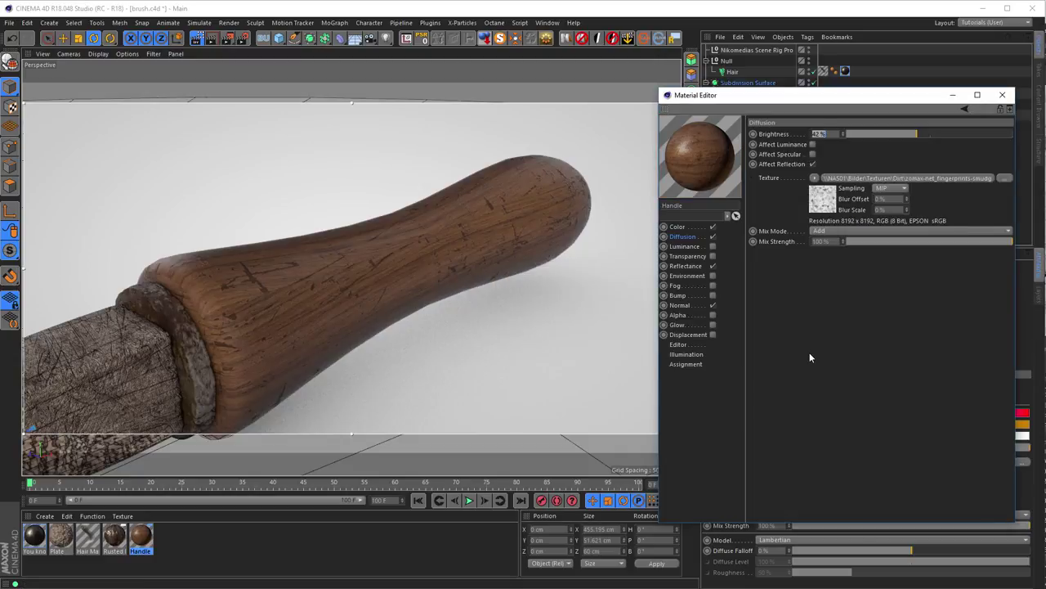
- Render the handle close-up and the whole brush to examine the smudge texture on the wooden handle, and close the material editor
key("ctrl+r")
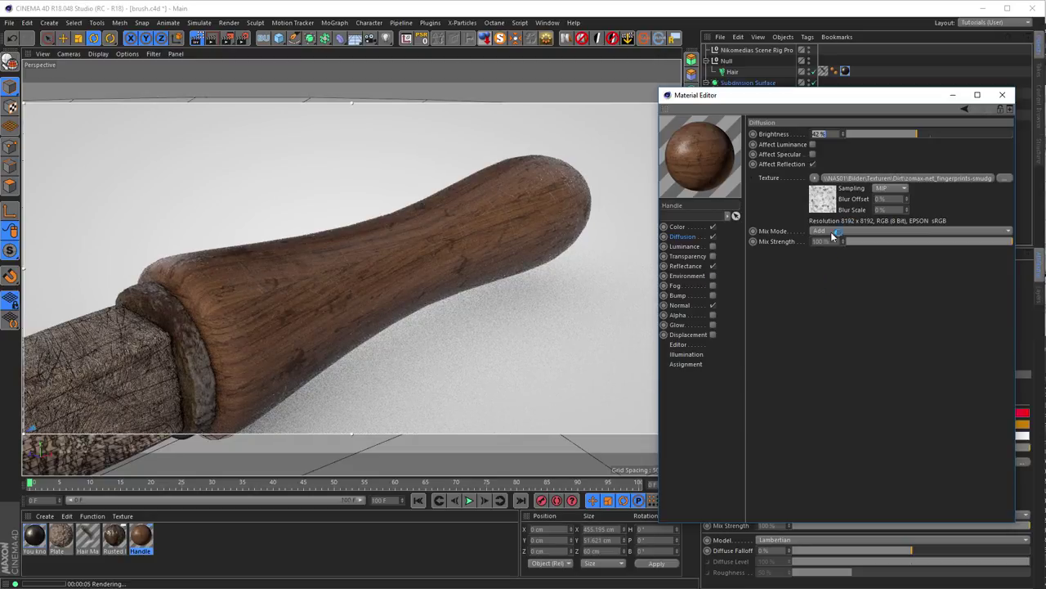
right_click_drag(416, 290, 255, 307, "alt")
middle_click_drag(300, 287, 340, 236, "alt")
left_click_drag(357, 240, 471, 185, "alt")
middle_click_drag(404, 246, 439, 220, "alt")
right_click(421, 224, "ctrl+shift")
right_click_drag(412, 234, 381, 240, "alt")
middle_click_drag(381, 240, 354, 270, "alt")
right_click_drag(358, 268, 387, 263, "alt")
key("ctrl+r")
left_click(1002, 95)
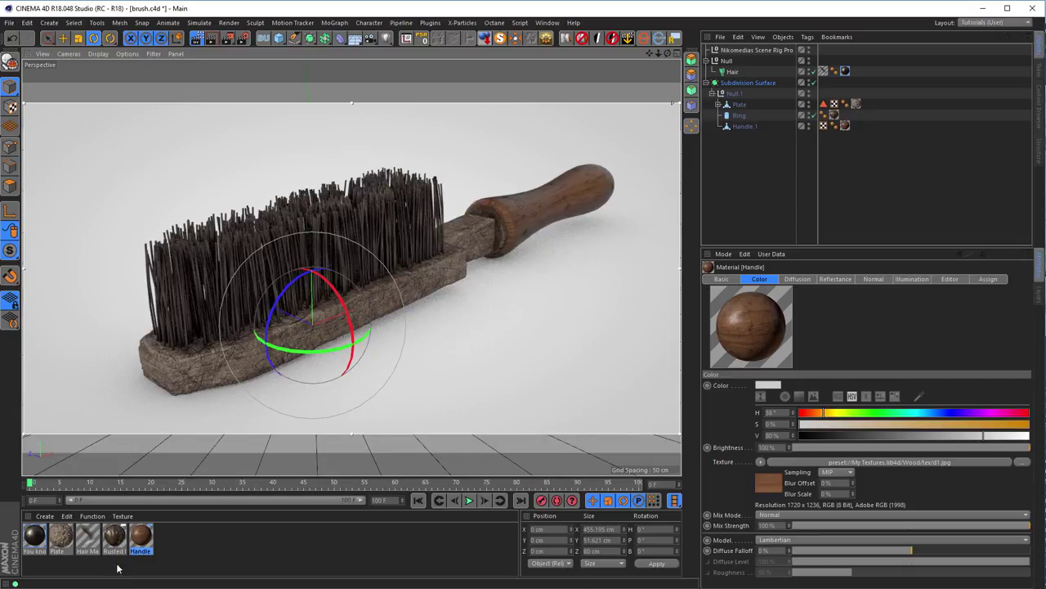
- Compare the rendered brush with the reference photo, stop the interactive render and save the project
key("shift+r")
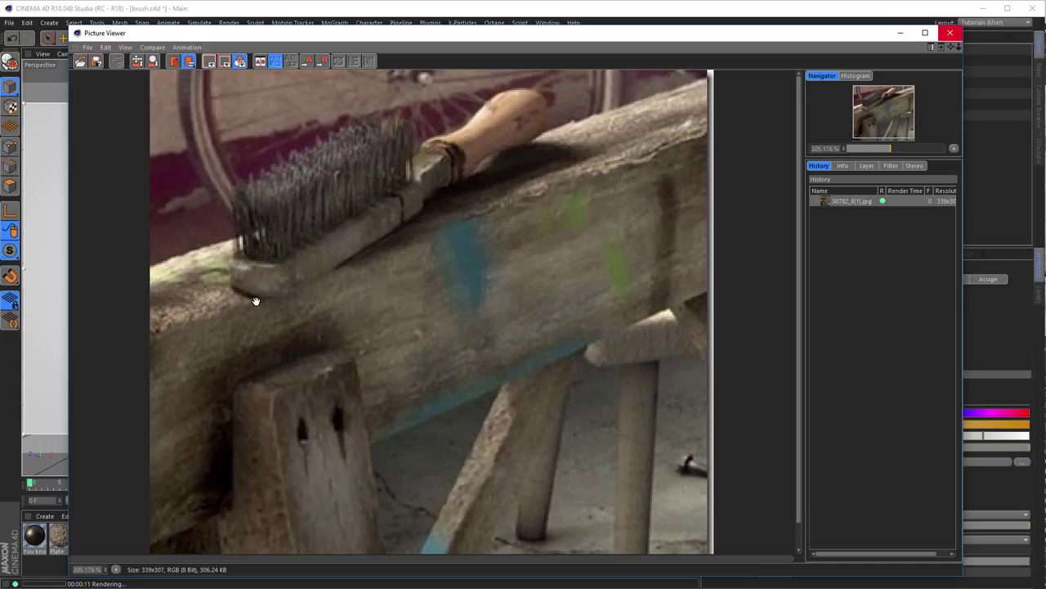
left_click(950, 34)
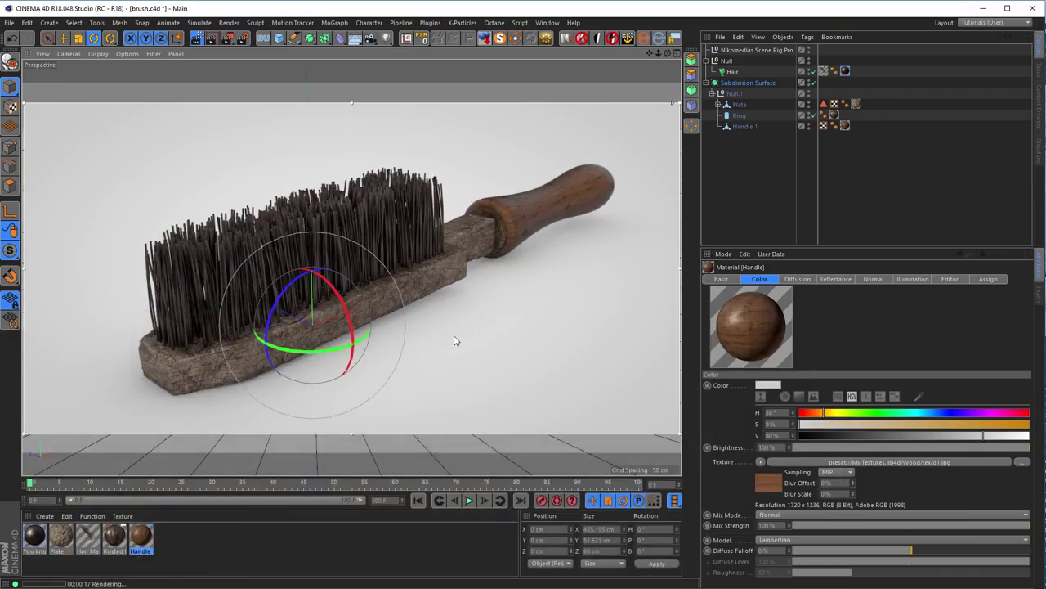
left_click(197, 40)
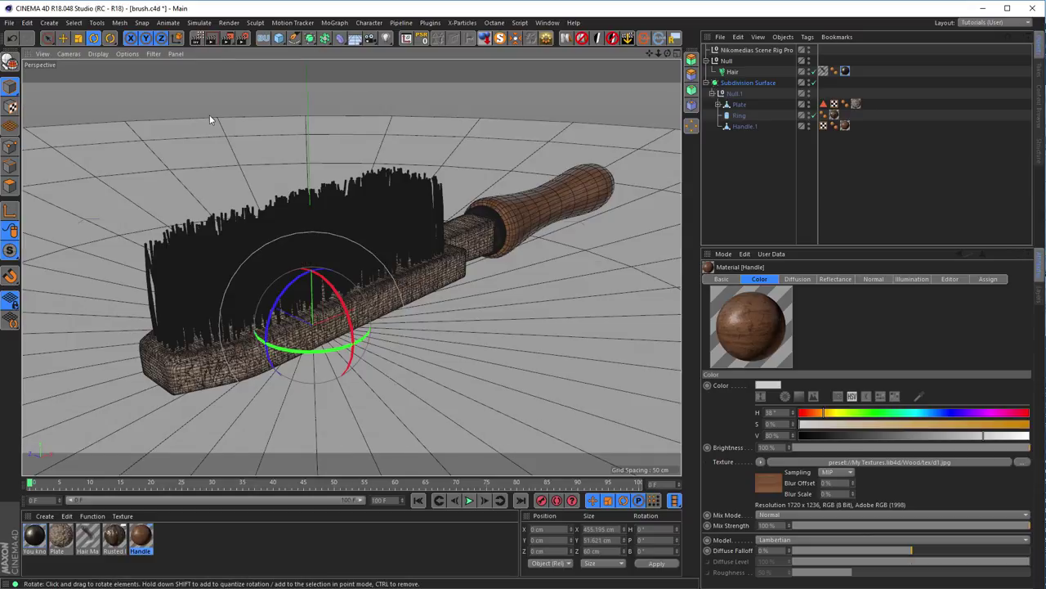
key("ctrl+s")
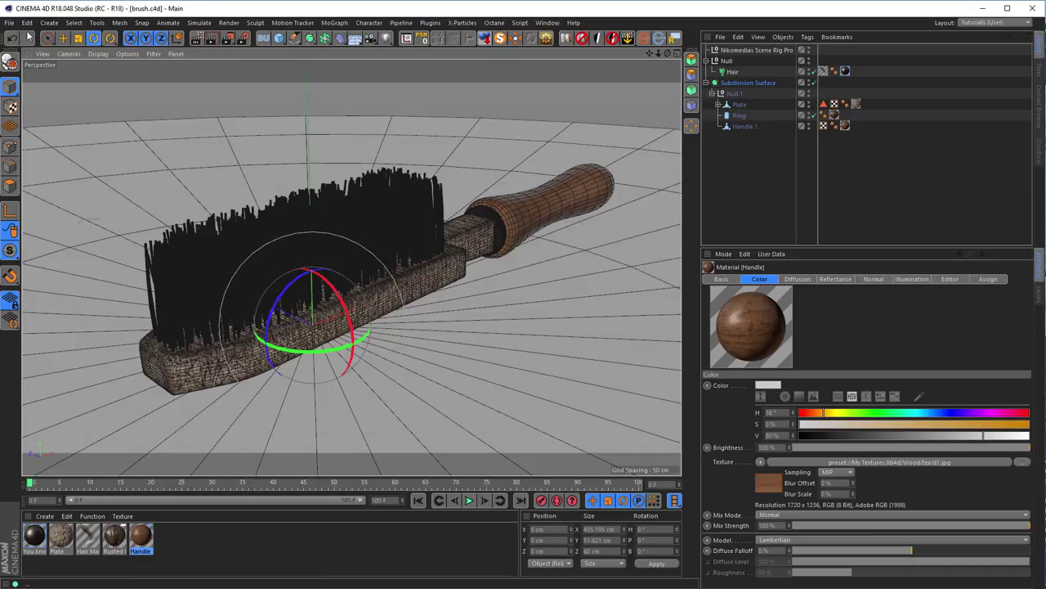
- Start a new project and add a cube primitive
left_click(9, 22)
left_click(41, 42)
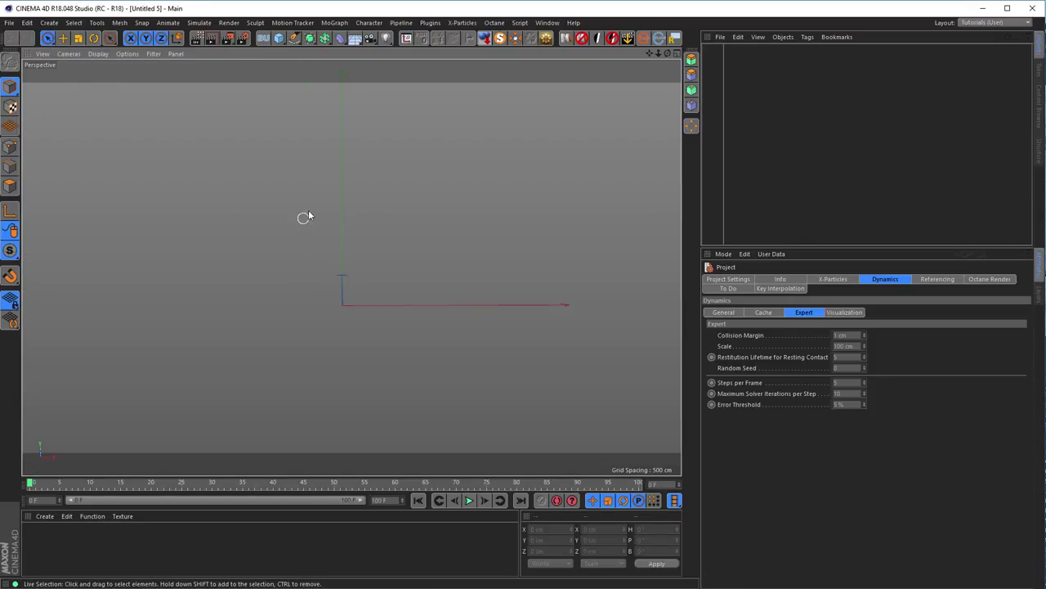
left_click_drag(279, 39, 376, 56)
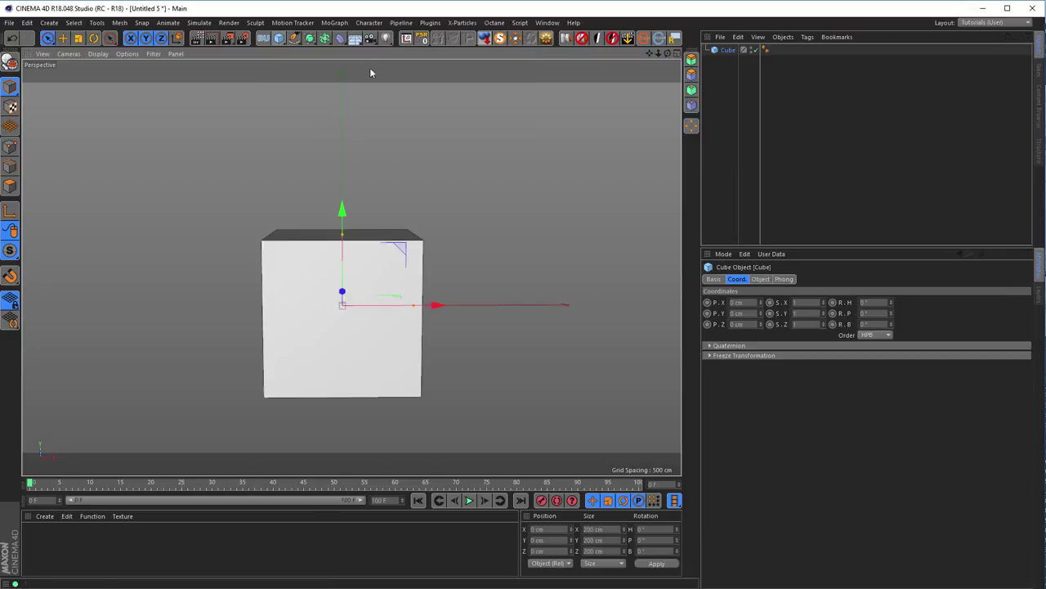
scroll(349, 296, "down", 3)
left_click_drag(349, 297, 391, 289, "alt")
middle_click_drag(372, 284, 317, 273, "alt")
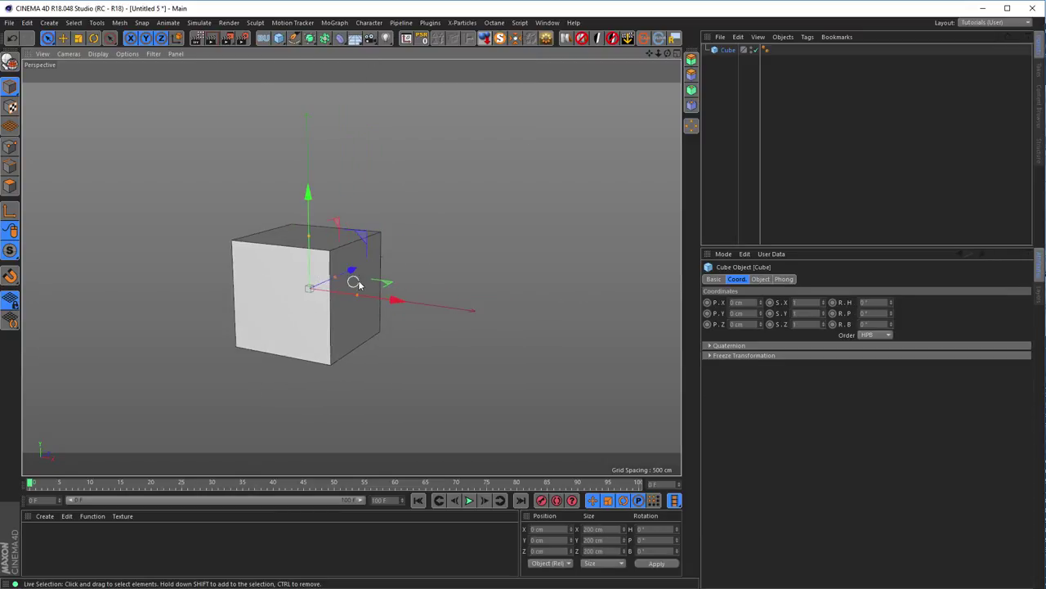
scroll(365, 274, "up", 3)
left_click_drag(386, 270, 391, 273, "alt")
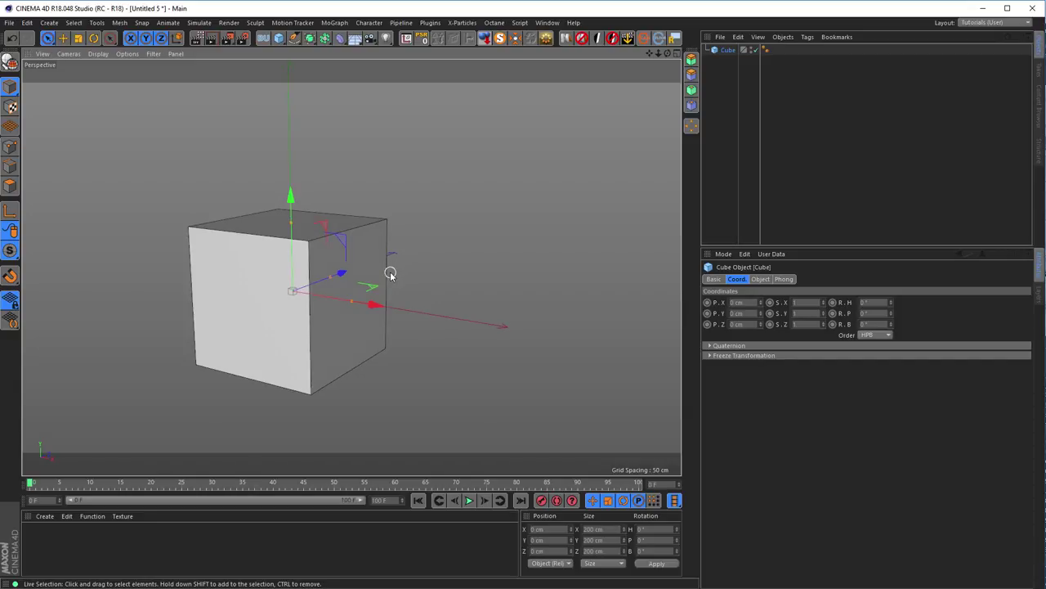
- Convert the cube to an editable polygon object and extrude its side face twice by 200 cm to form a three-block bar
left_click(546, 41)
left_click(577, 336)
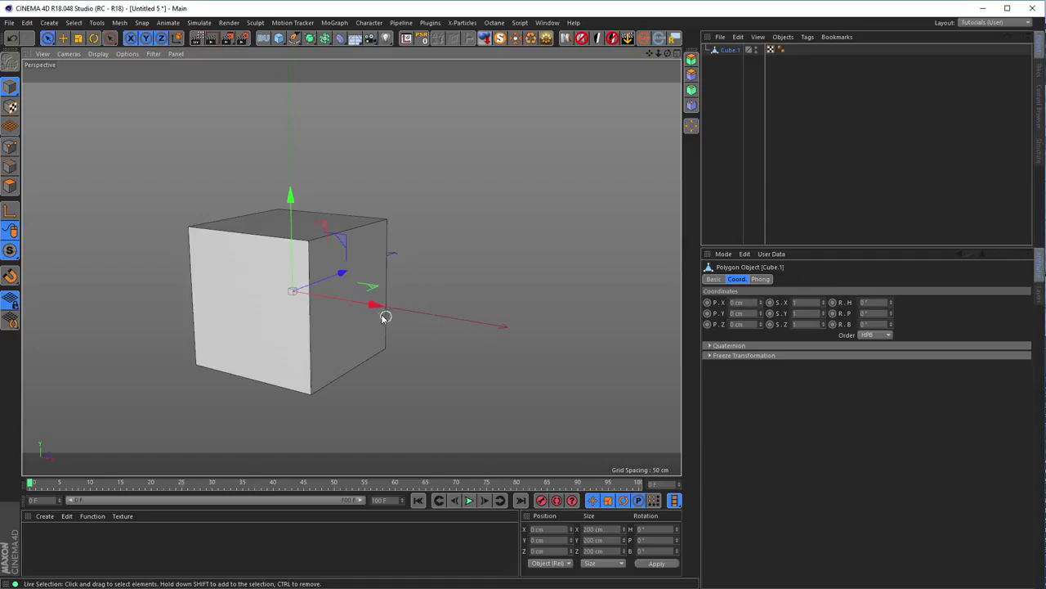
left_click(11, 186)
left_click(347, 298)
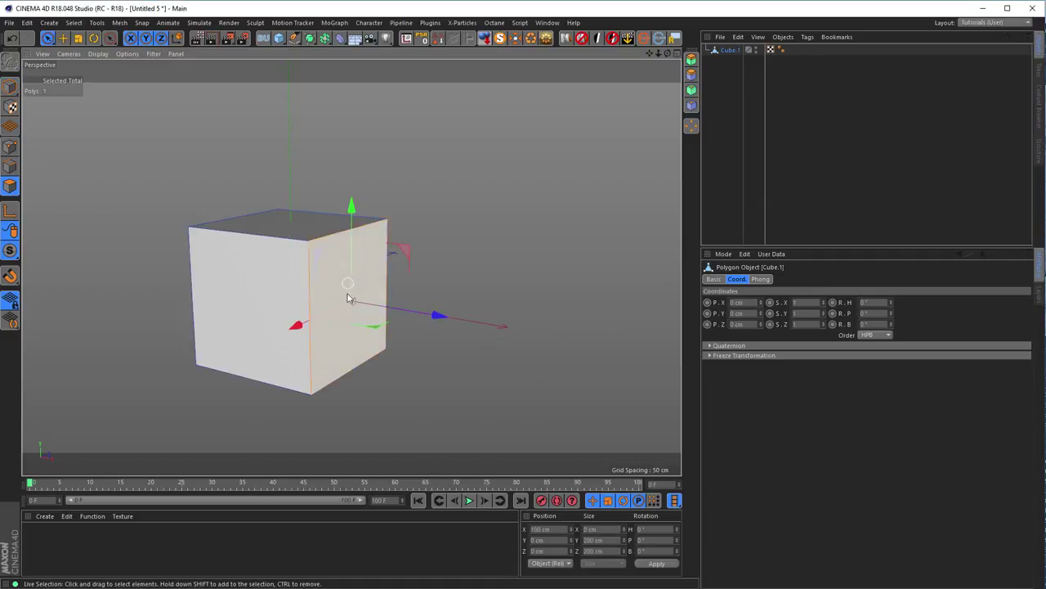
scroll(348, 298, "down", 3)
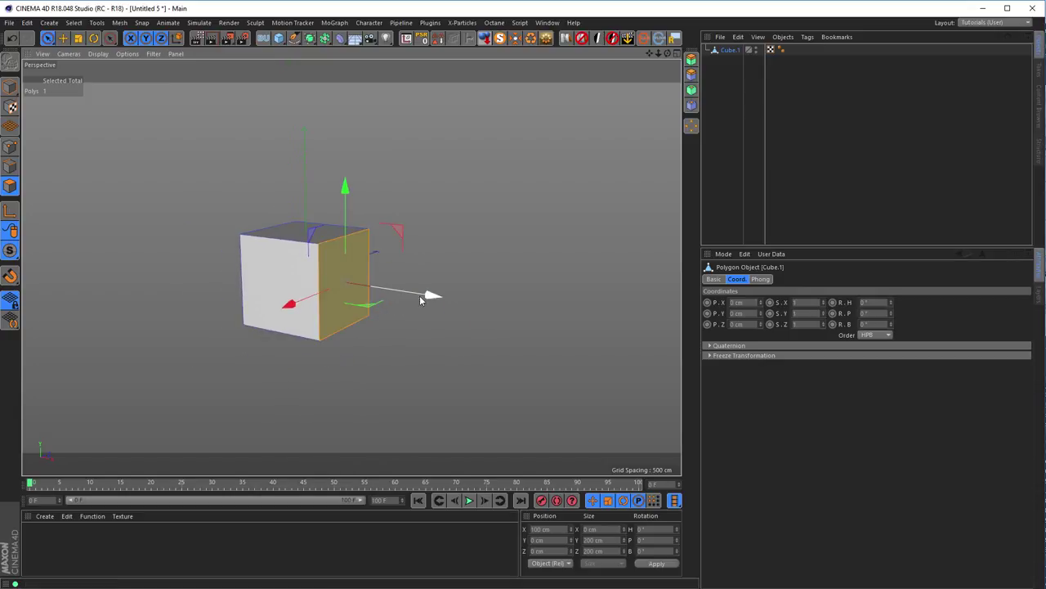
left_click_drag(432, 296, 633, 338)
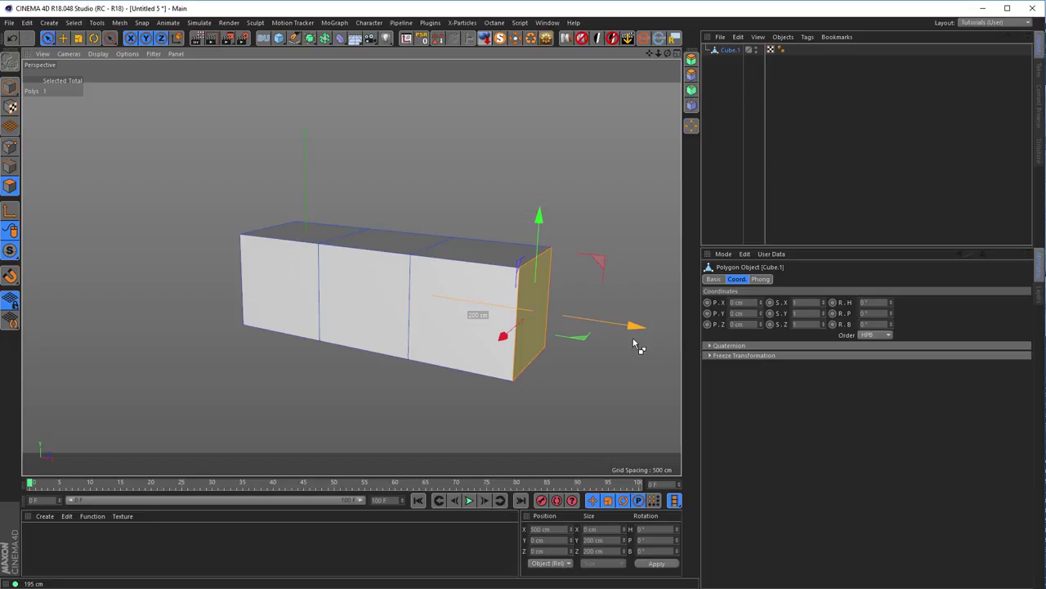
- Extrude the bottom faces of the bar's two end blocks downward by about 535 cm as legs
middle_click_drag(461, 326, 455, 246, "alt")
left_click_drag(456, 242, 479, 322, "alt")
left_click(479, 322)
left_click(334, 378, "shift")
left_click_drag(355, 352, 312, 220, "alt")
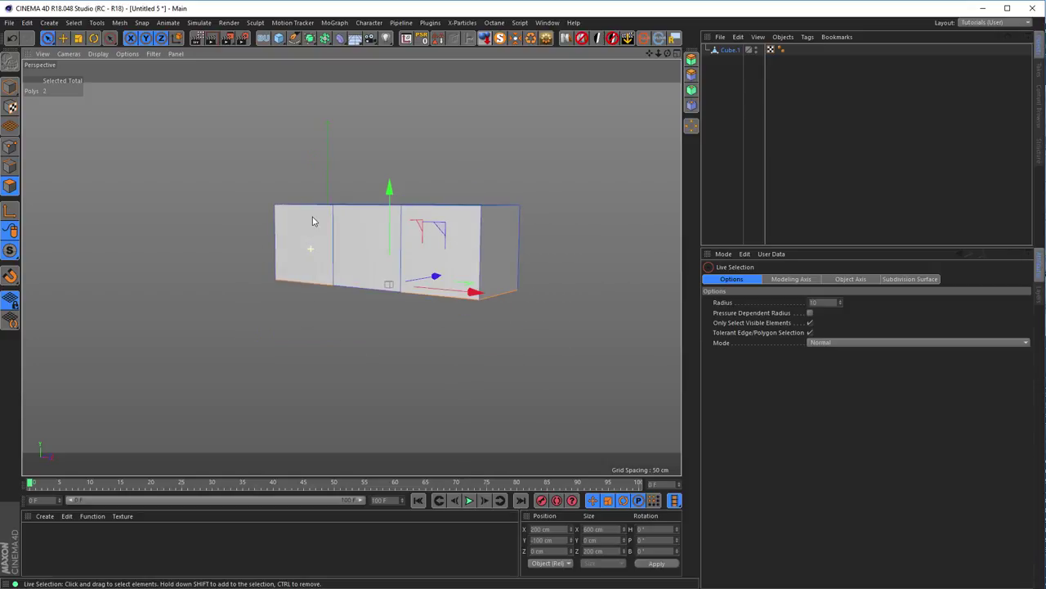
left_click_drag(391, 189, 381, 398)
right_click_drag(433, 379, 357, 287, "alt")
middle_click_drag(358, 287, 324, 232, "alt")
left_click_drag(395, 302, 451, 270, "alt")
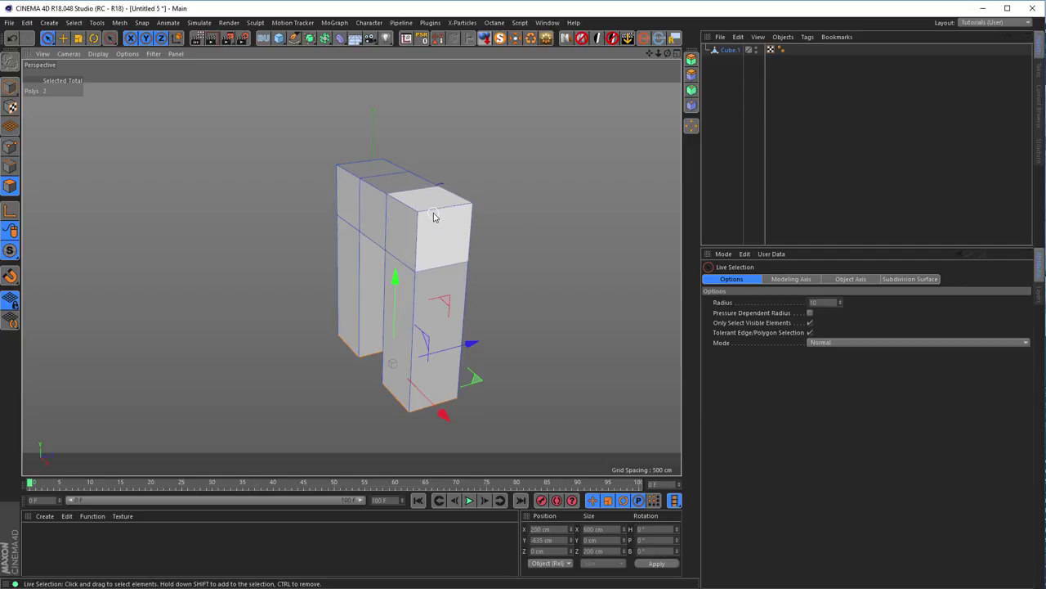
left_click_drag(434, 215, 365, 235, "alt")
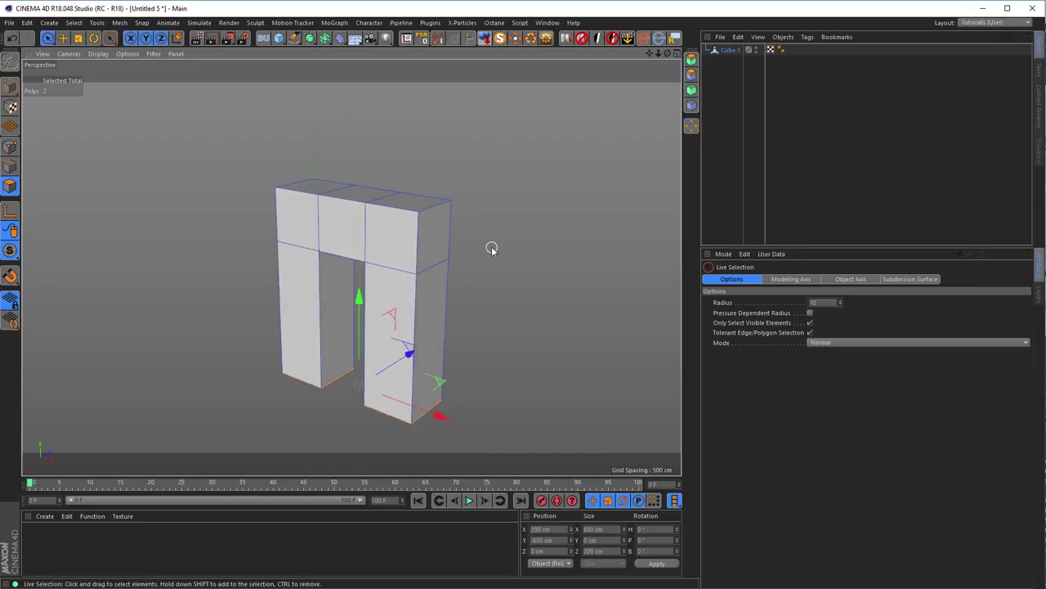
- Undo the leg and bar extrusions and the conversion to polygons, back to the parametric cube
key("ctrl+z")
key("ctrl+z")
key("ctrl+z")
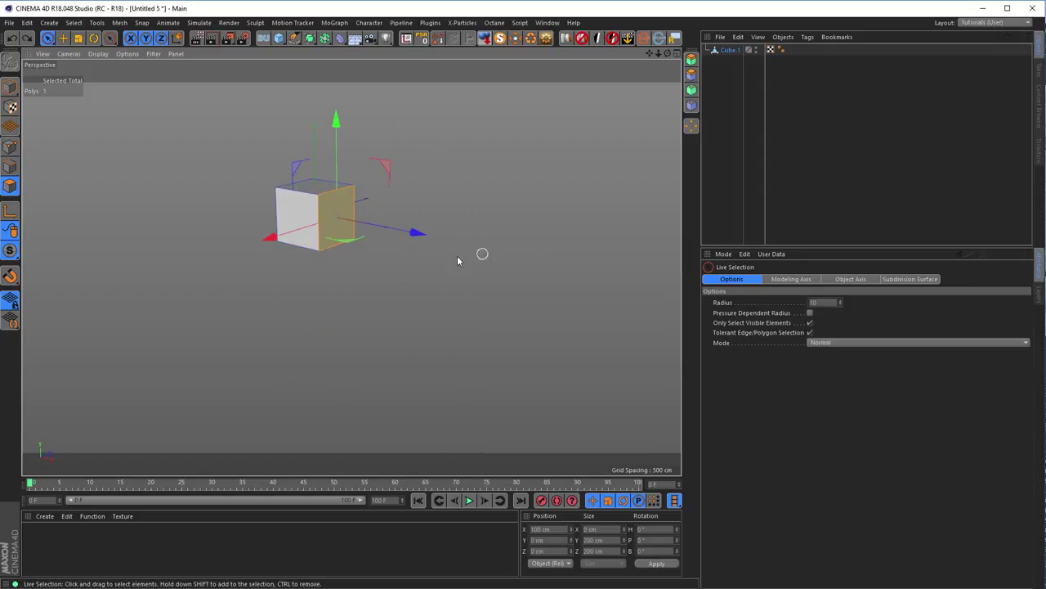
middle_click_drag(322, 215, 320, 276, "alt")
right_click_drag(325, 257, 385, 238, "alt")
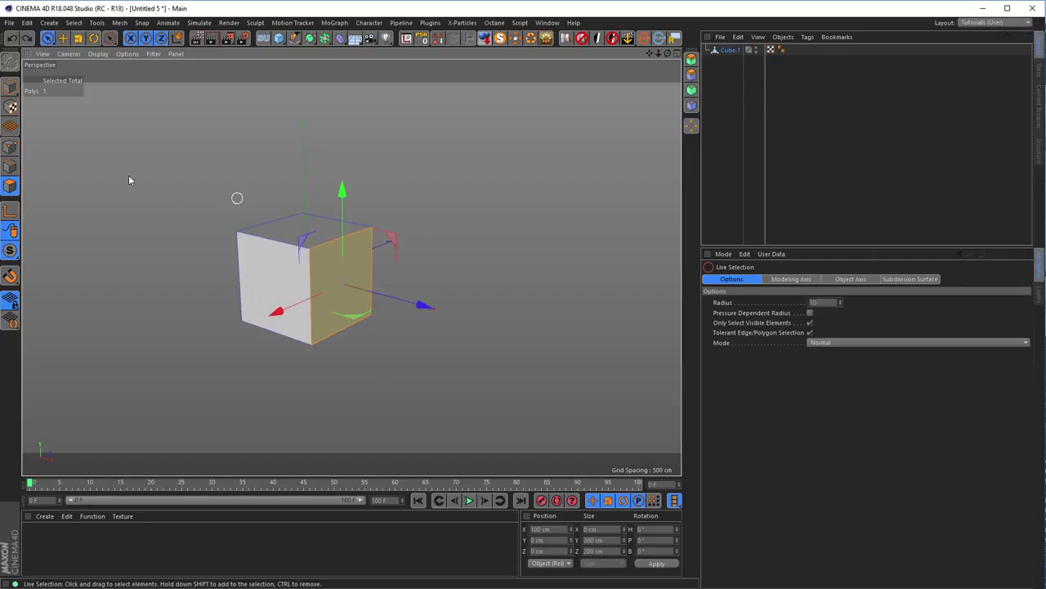
left_click(215, 161)
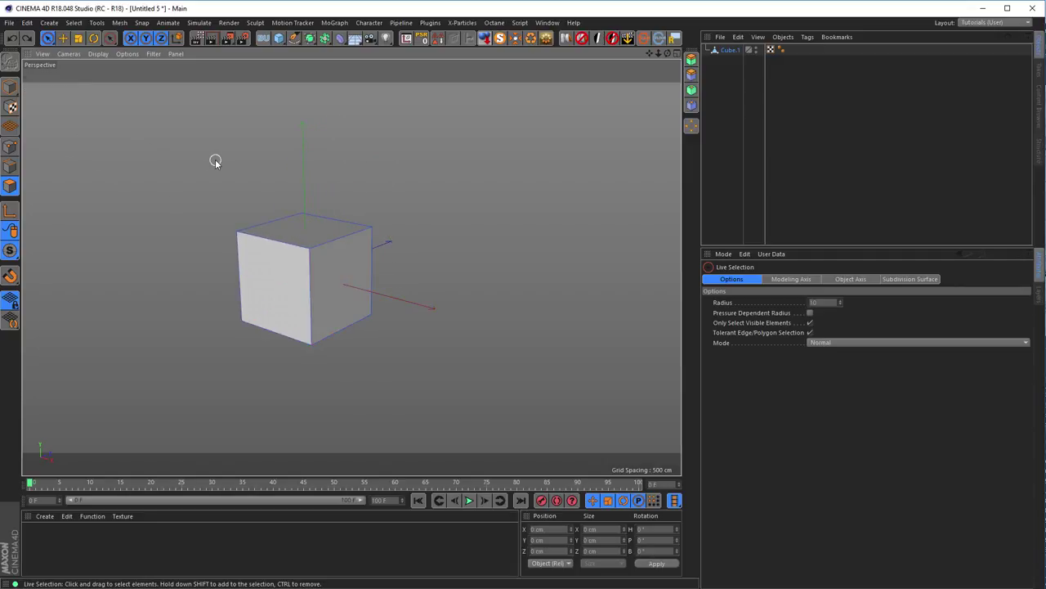
key("ctrl+z")
key("ctrl+z")
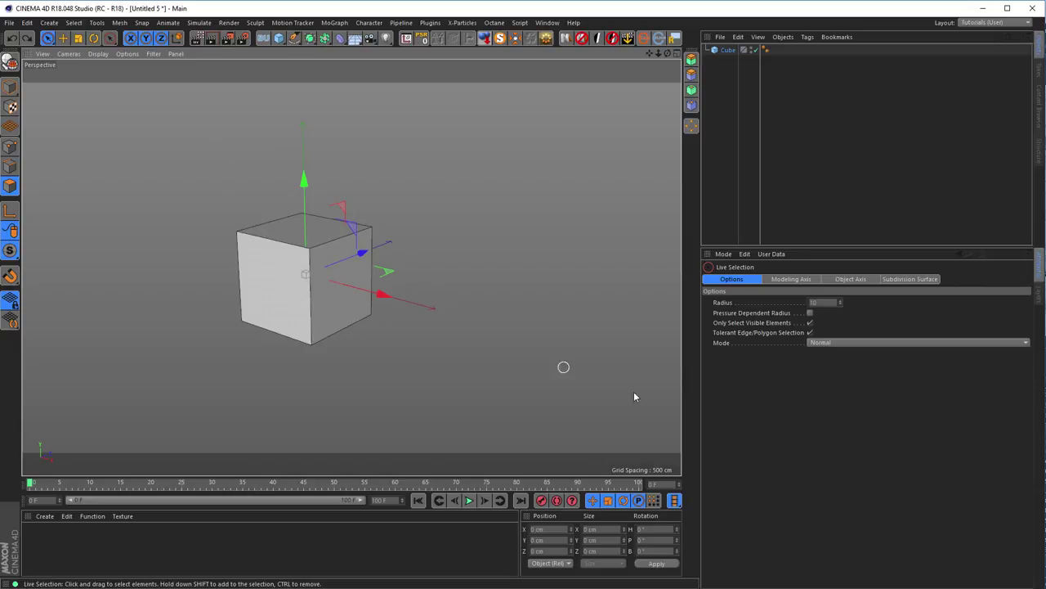
- Set the cube's Z size to 100 cm after trying a Y size of 100 cm and undoing it
left_click(730, 50)
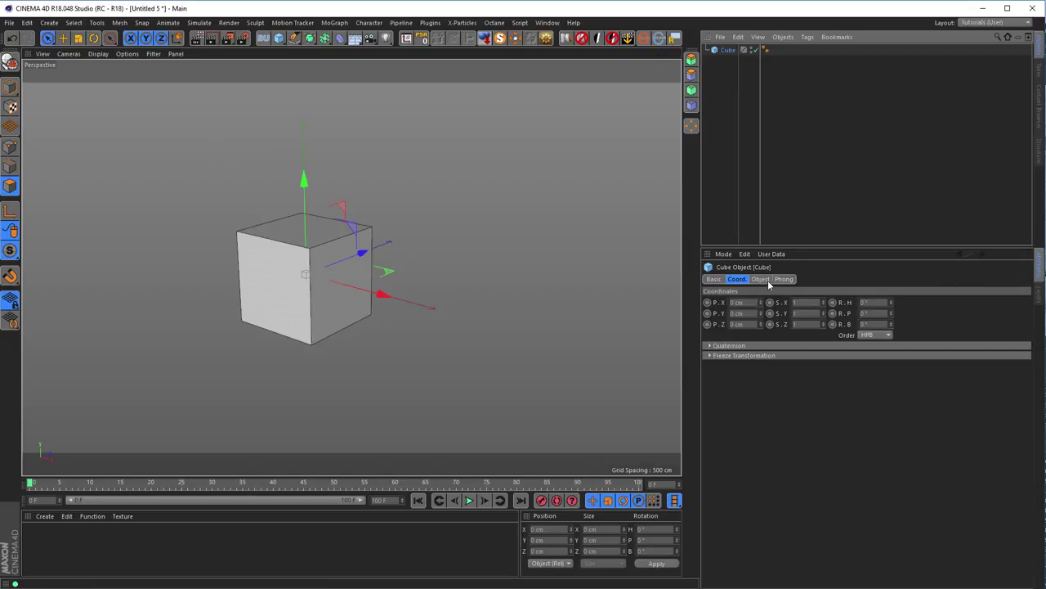
left_click(762, 278)
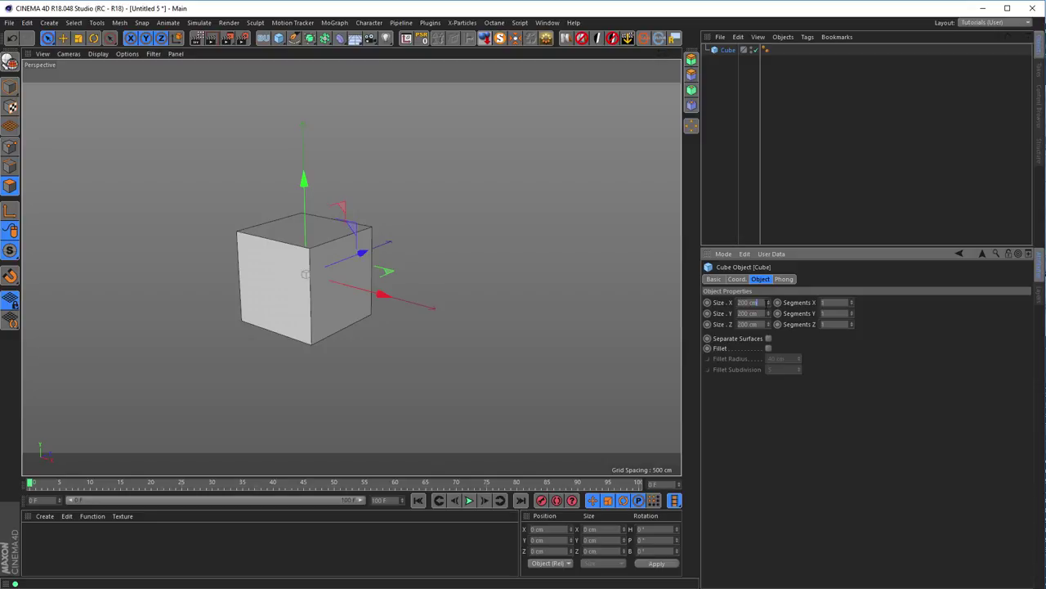
double_click(756, 313)
type("100")
key("Tab")
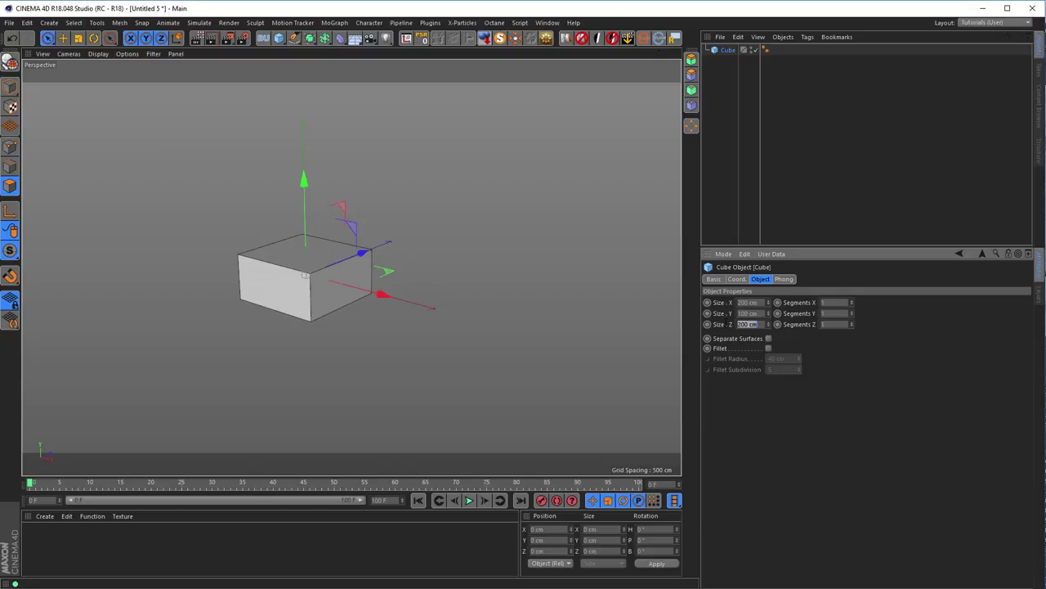
key("ctrl+z")
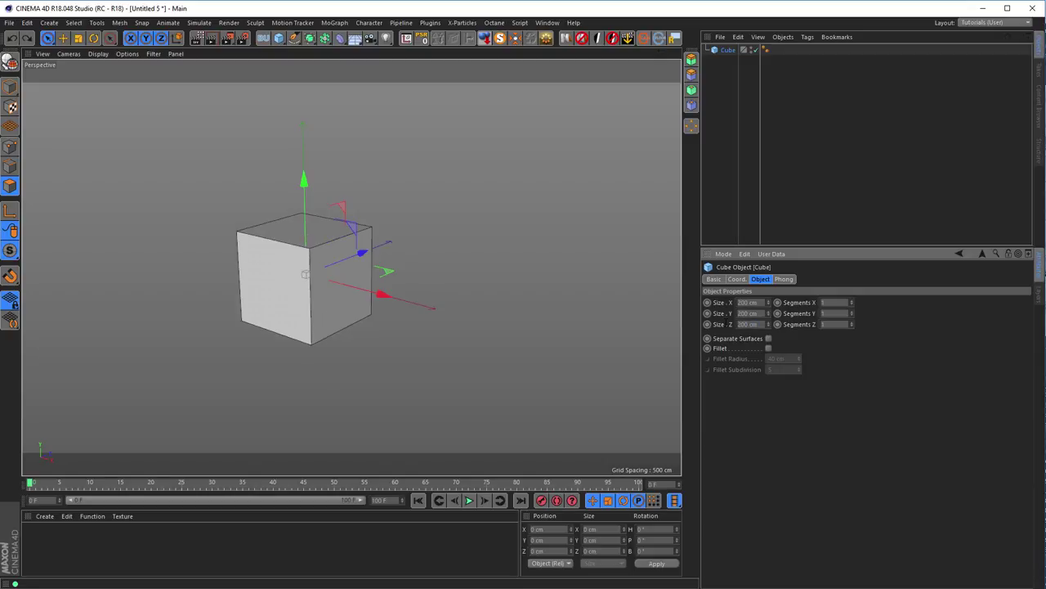
double_click(756, 323)
type("100")
key("Return")
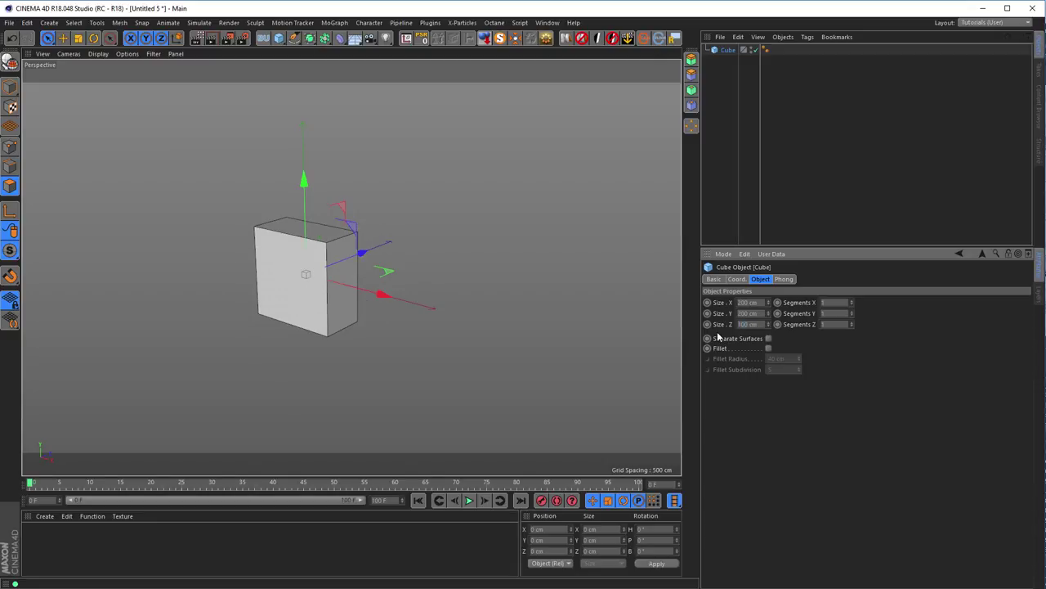
- Set the cube's X size to 100 cm
left_click_drag(302, 341, 319, 323, "alt")
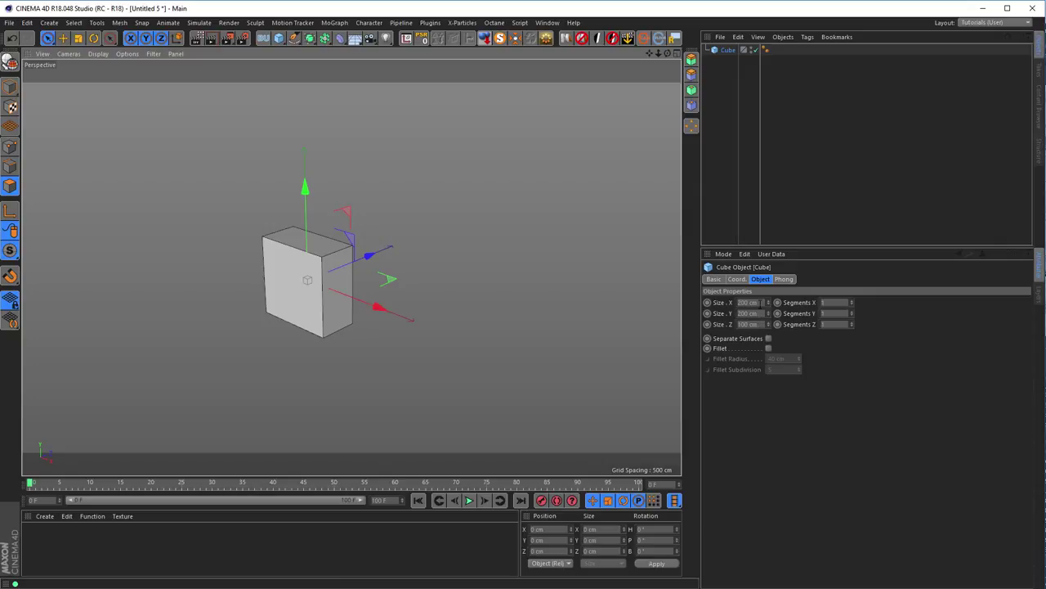
double_click(761, 302)
type("100")
key("Return")
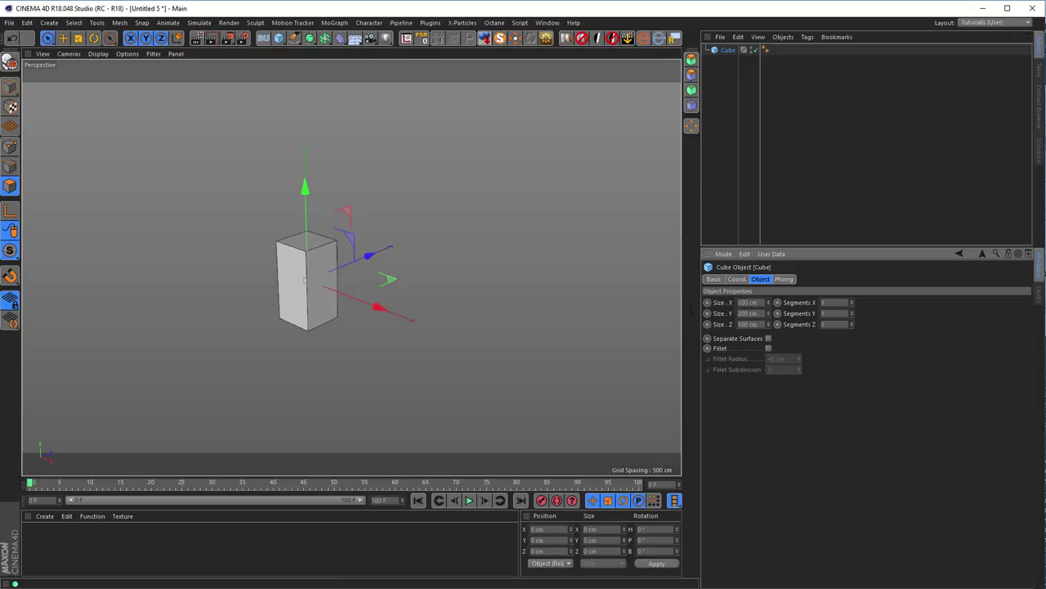
- Undo the cube's size changes and its creation, back to an empty scene
mouse_move(314, 304)
left_mouse_down("alt")
mouse_move(299, 339)
mouse_move(344, 322)
mouse_move(320, 303)
left_mouse_up("alt")
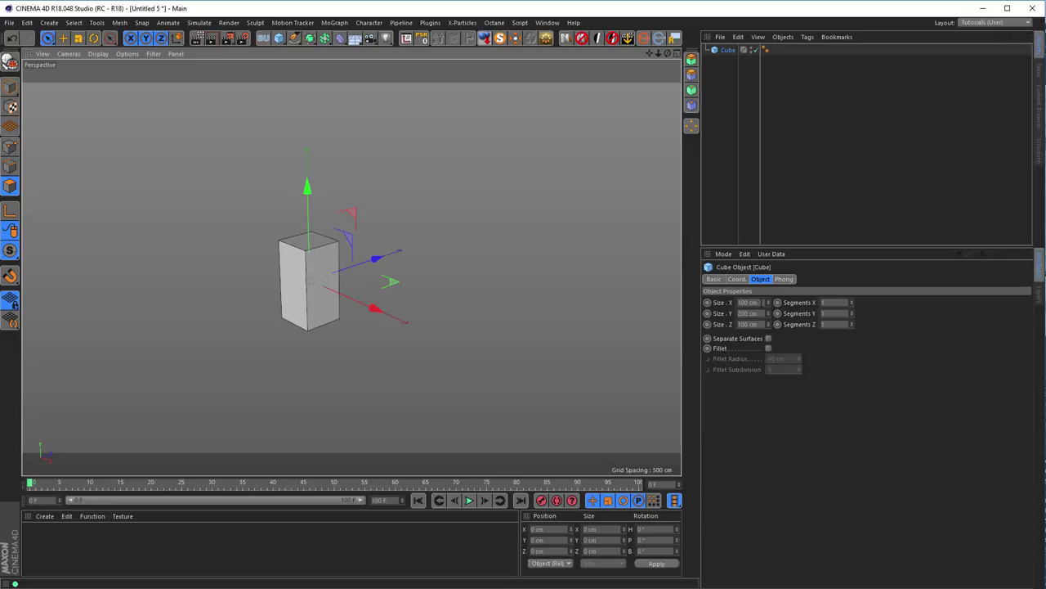
left_click(748, 303)
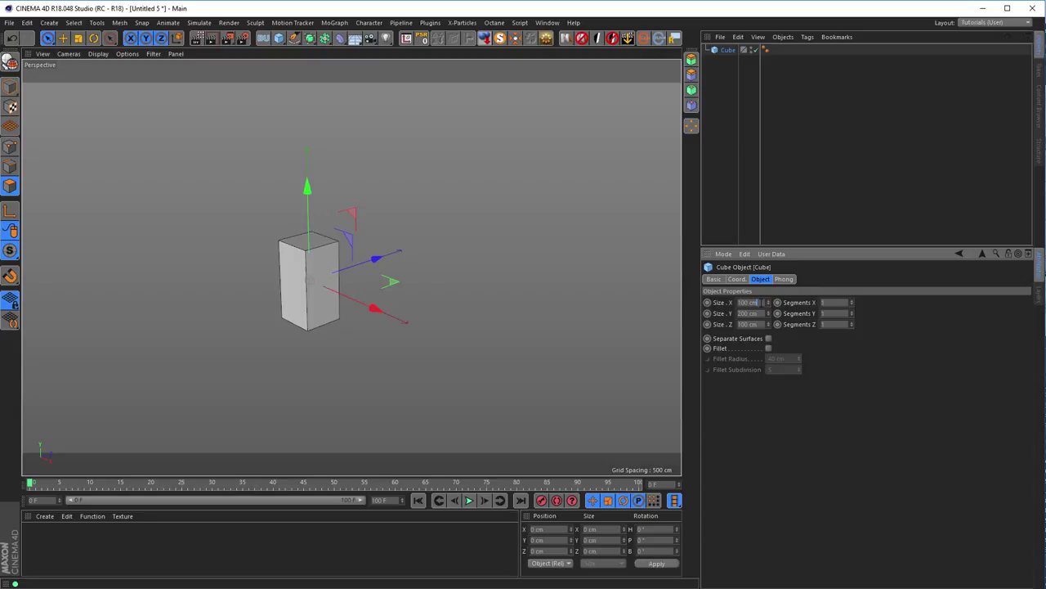
double_click(757, 303)
left_click(843, 469)
key("ctrl+z")
key("ctrl+z")
key("ctrl+z")
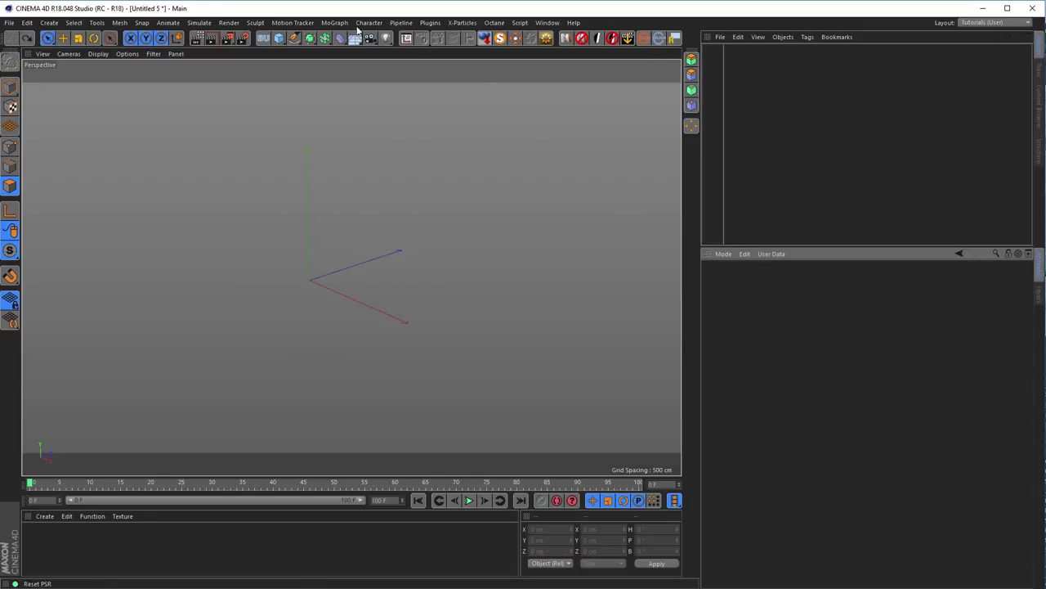
- Add a new 200 cm cube and convert it to an editable polygon object
left_click(279, 39)
scroll(301, 312, "down", 2)
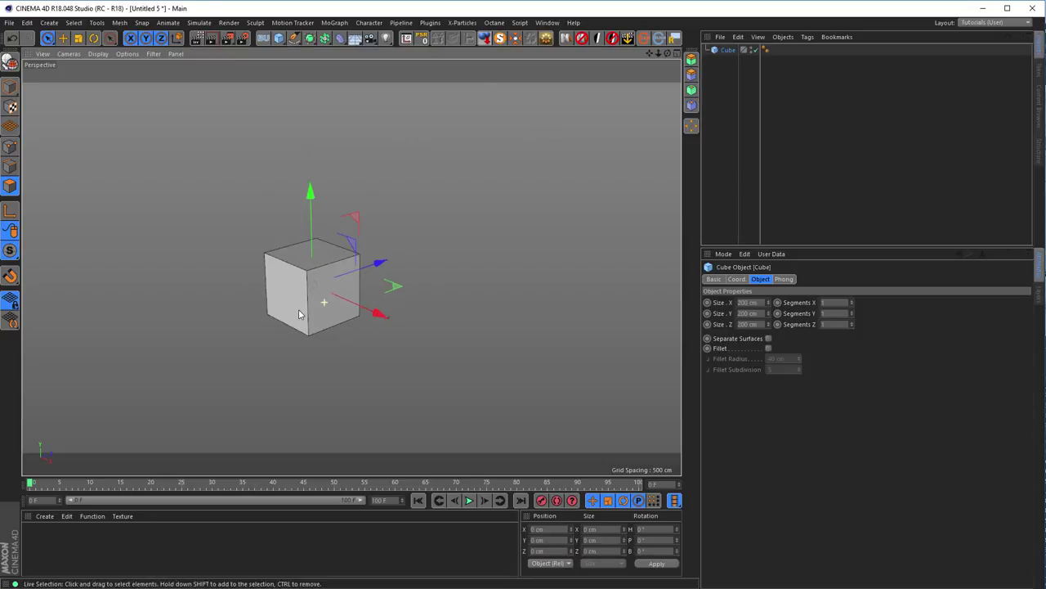
middle_click_drag(301, 312, 309, 220, "alt")
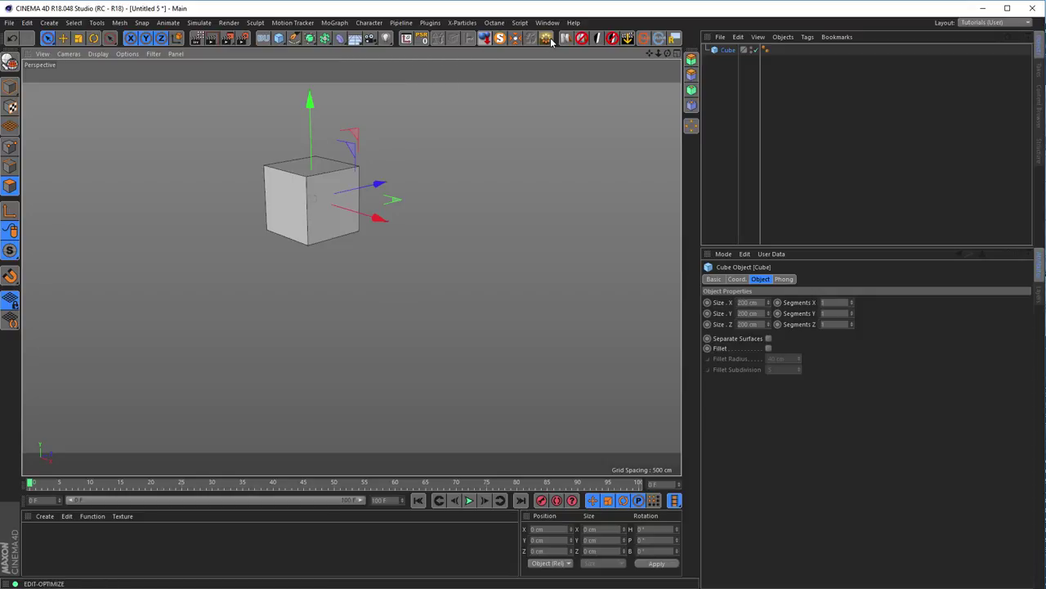
left_click(564, 38)
left_click(579, 335)
- Extrude the cube's positive X face twice by 200 cm to form a three-block bar
left_click(10, 187)
left_click(336, 221)
left_click_drag(409, 225, 521, 273)
left_click_drag(401, 250, 333, 337, "alt")
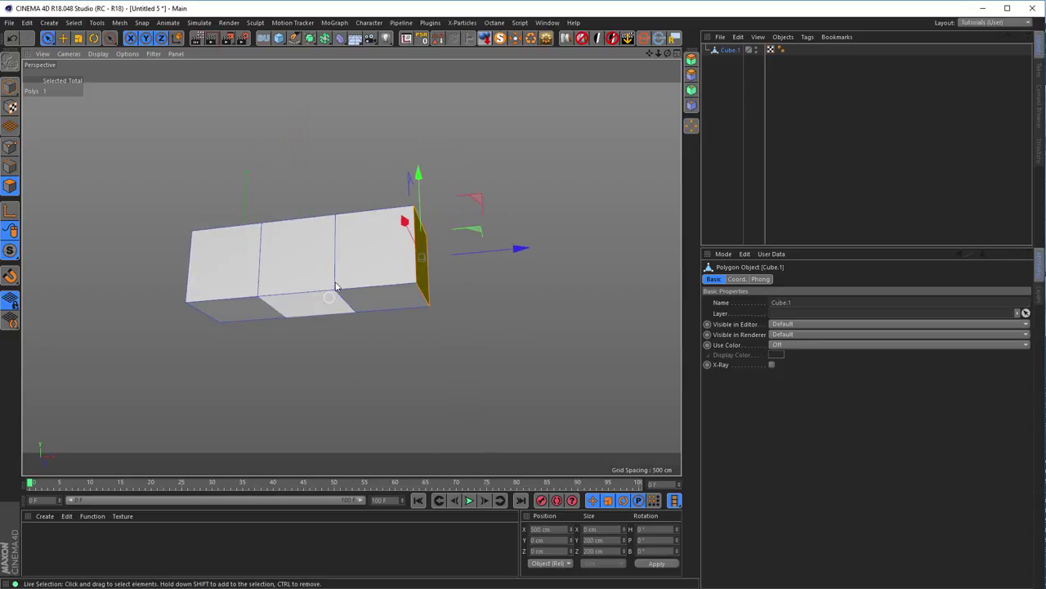
- Extrude the bottom faces of the bar's two end blocks downward by 700 cm as legs
left_click_drag(335, 287, 364, 264, "alt")
key("9")
left_click(399, 266)
left_click(257, 281, "shift")
left_click_drag(367, 288, 337, 194, "alt")
left_click_drag(340, 154, 332, 309, "ctrl")
scroll(363, 313, "down", 1)
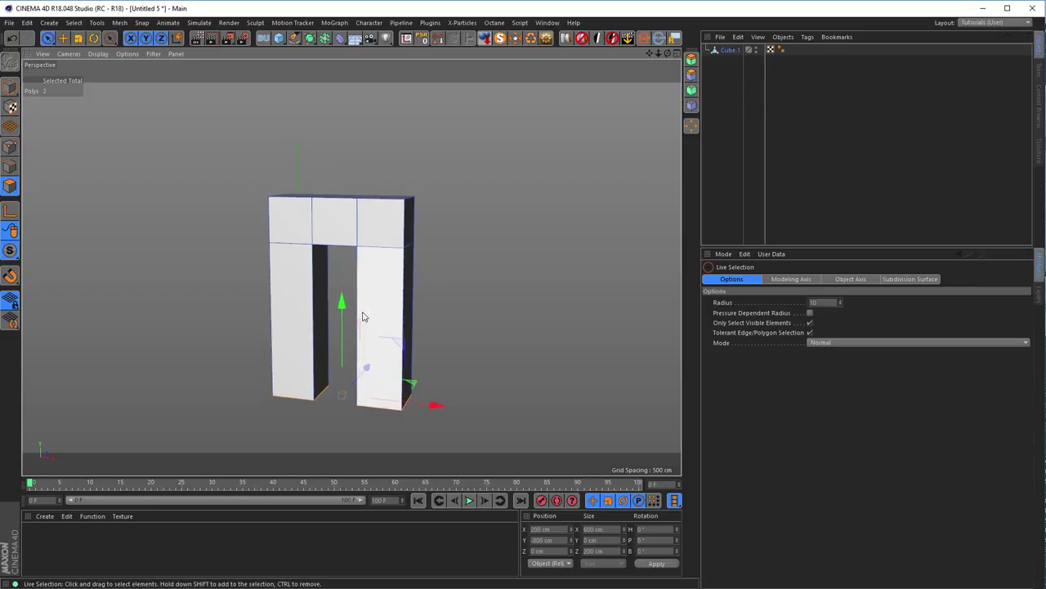
middle_click_drag(366, 284, 371, 236, "alt")
- In the Front view, scale the two leg bottom faces along X to about 233 % to splay the legs
middle_click(373, 266)
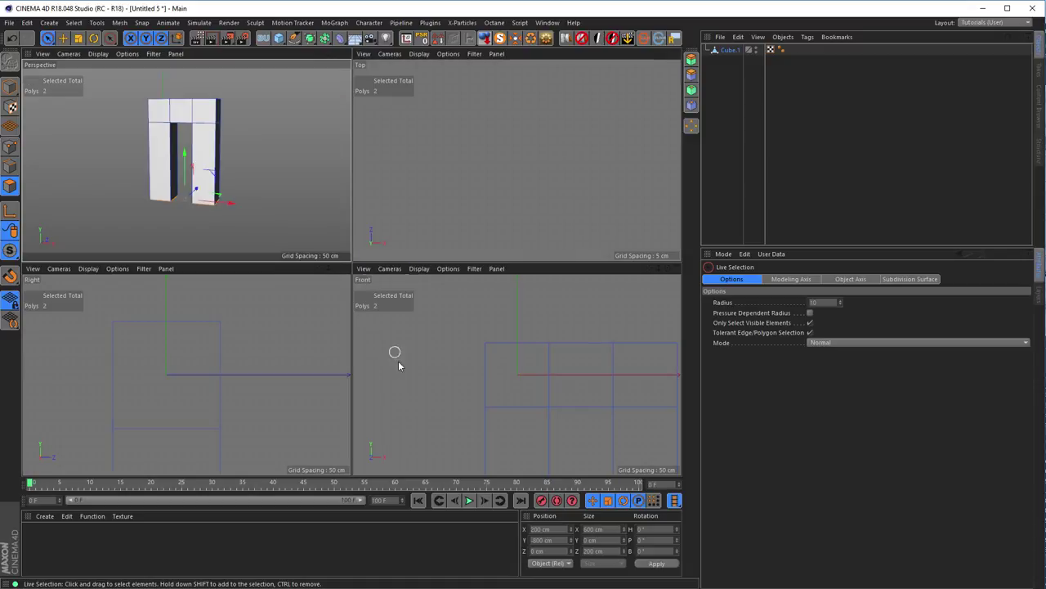
middle_click(401, 366)
scroll(404, 376, "down", 4)
middle_click_drag(373, 397, 334, 265, "alt")
right_click_drag(395, 307, 442, 309, "alt")
middle_click_drag(454, 304, 490, 303, "alt")
middle_click_drag(463, 257, 451, 287, "alt")
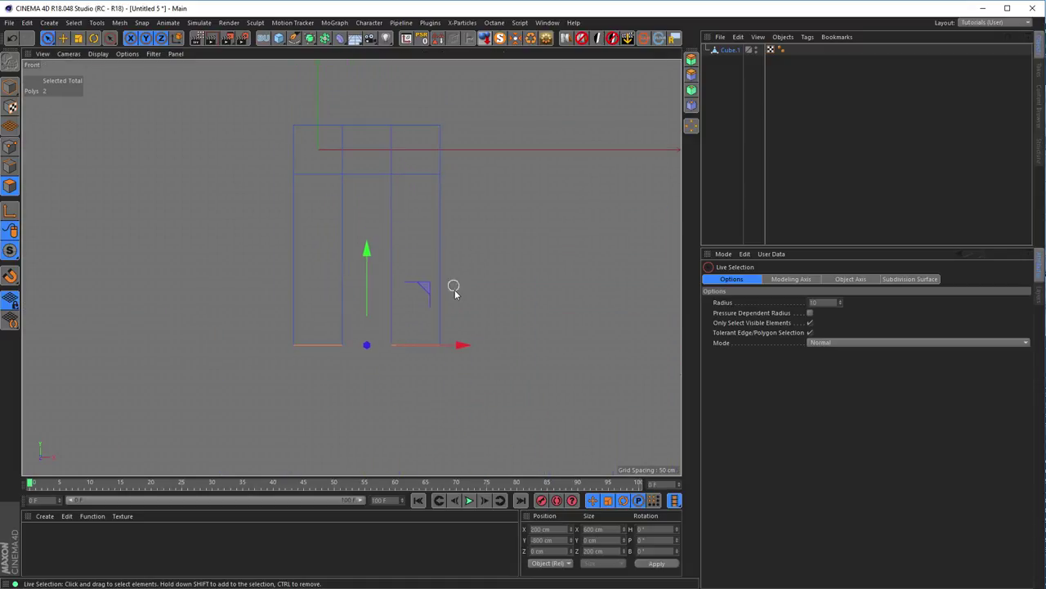
key("t")
left_click_drag(465, 346, 598, 351)
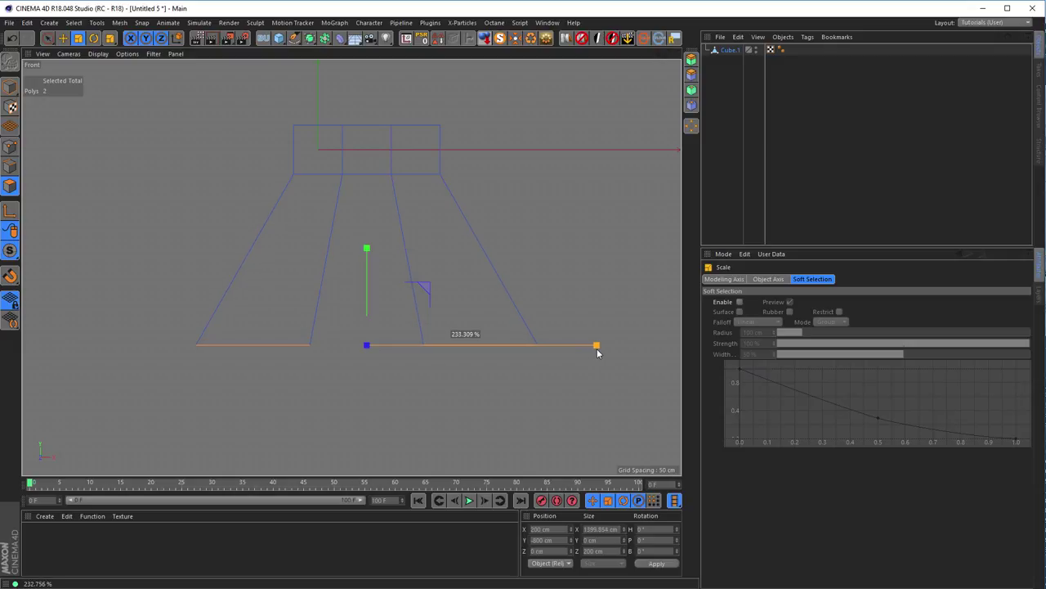
left_click_drag(597, 352, 596, 350)
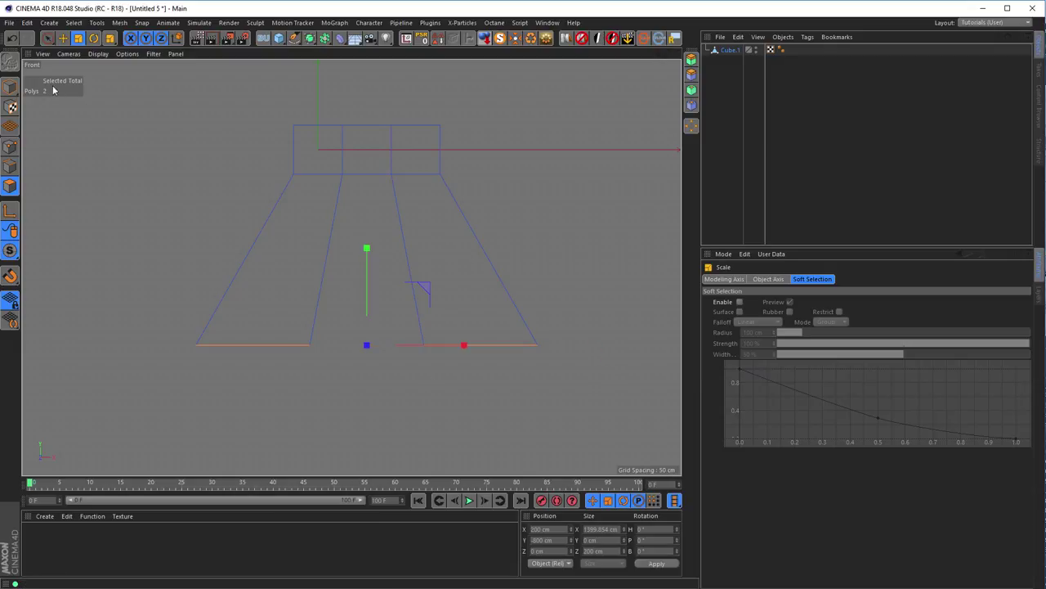
- Disable Only Select Visible Elements, and scale the legs' inner bottom points outward along X until each foot is about 222 cm wide
left_click(46, 38)
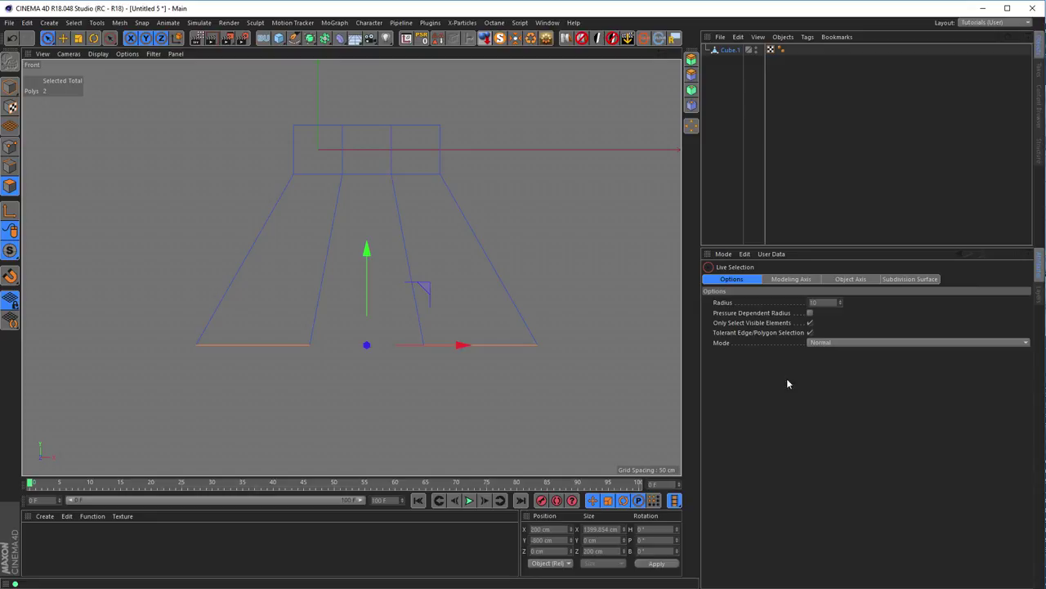
left_click(810, 324)
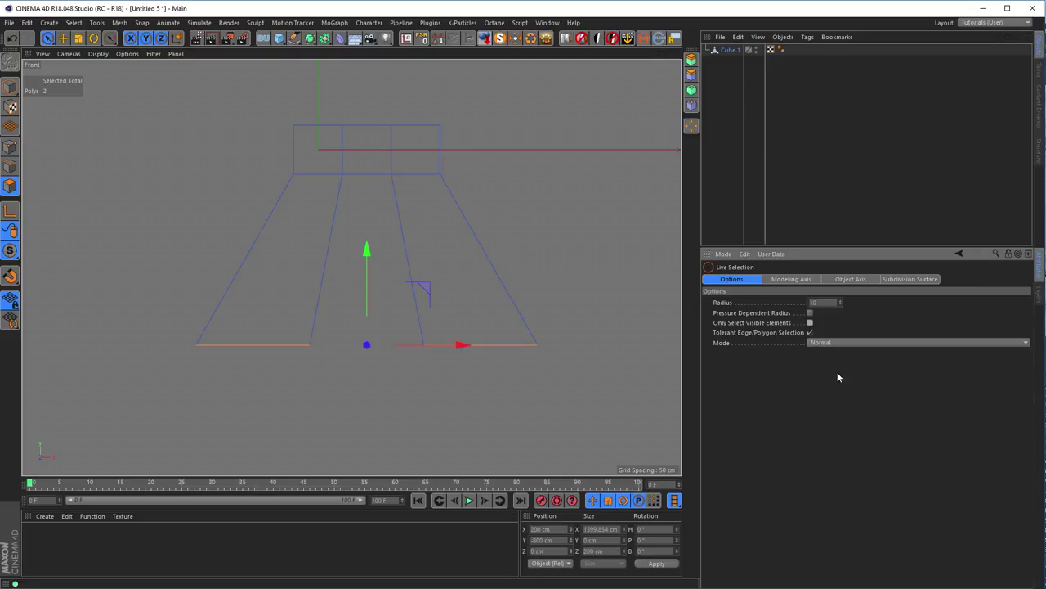
left_click(10, 148)
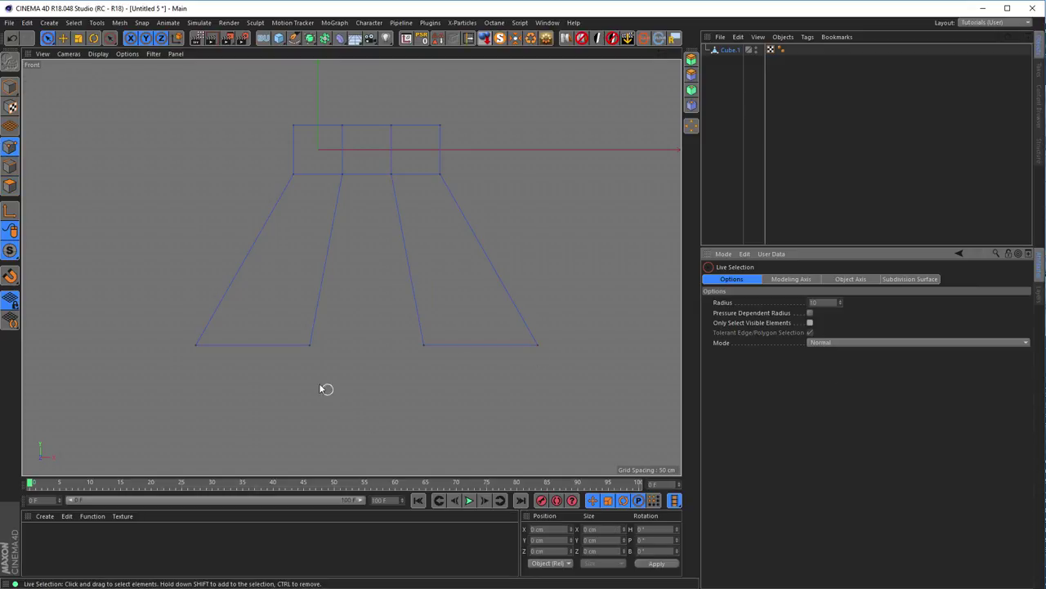
left_click(309, 344)
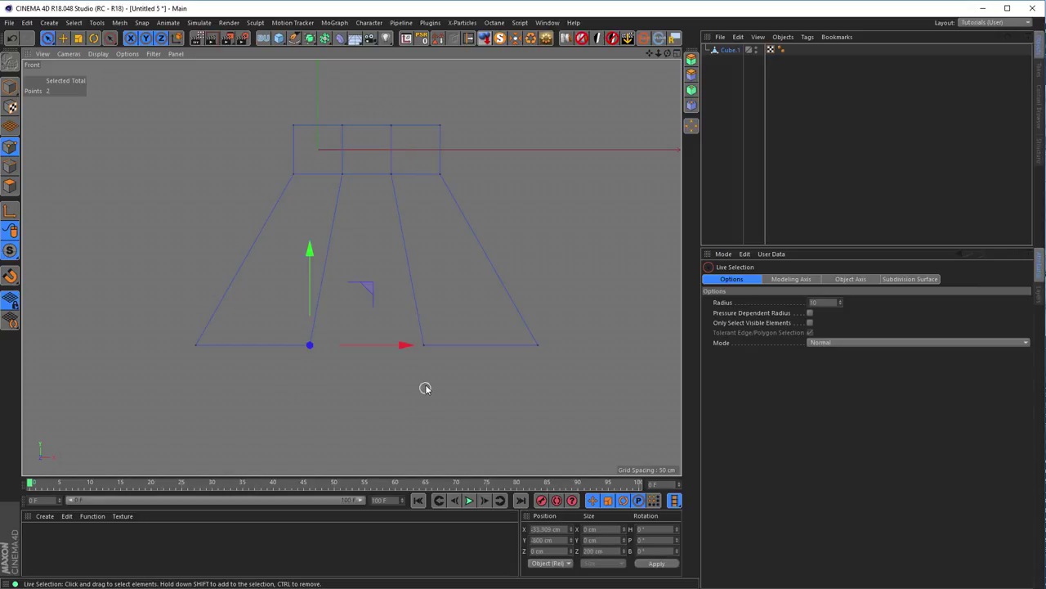
left_click(424, 344, "shift")
key("t")
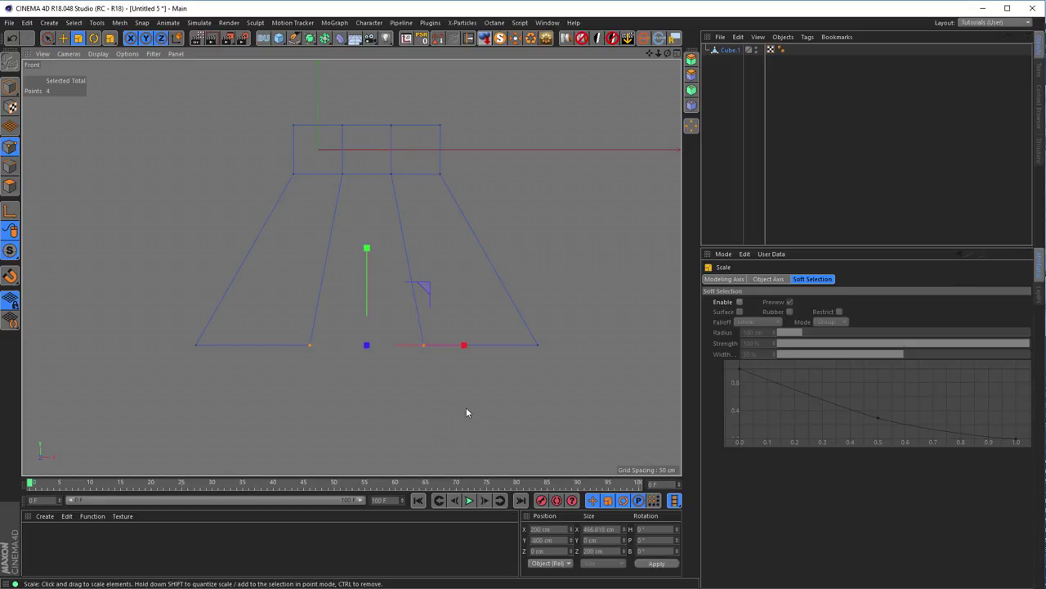
left_click_drag(470, 346, 567, 358)
- Check the width at the left leg's top, and set the X size of its bottom points to 200 cm
key("space")
left_click(258, 177)
mouse_move(266, 177)
left_mouse_down()
mouse_move(367, 180)
mouse_move(367, 190)
left_mouse_up()
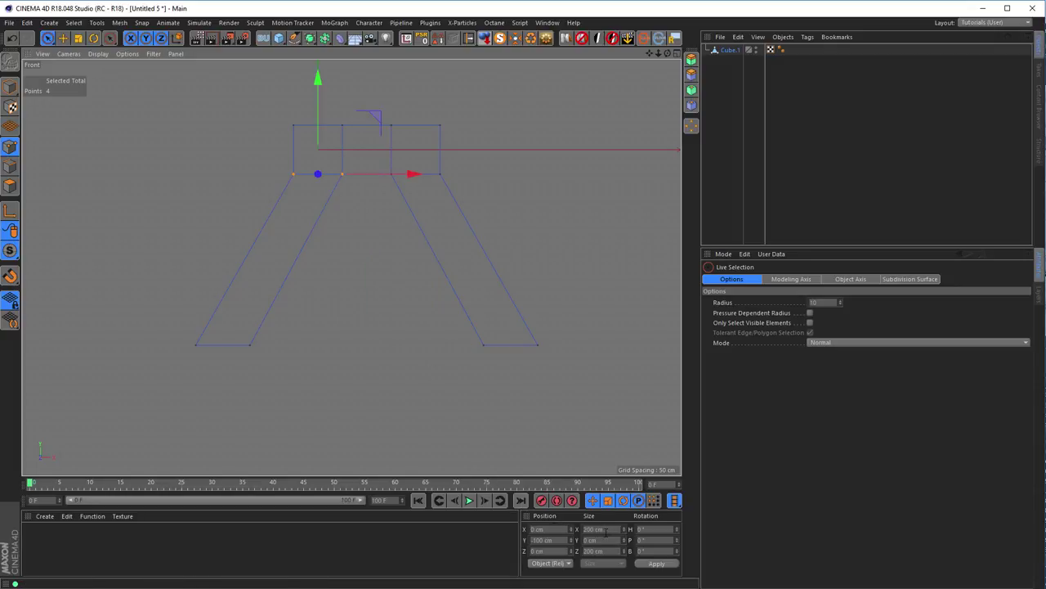
left_click_drag(270, 350, 166, 349)
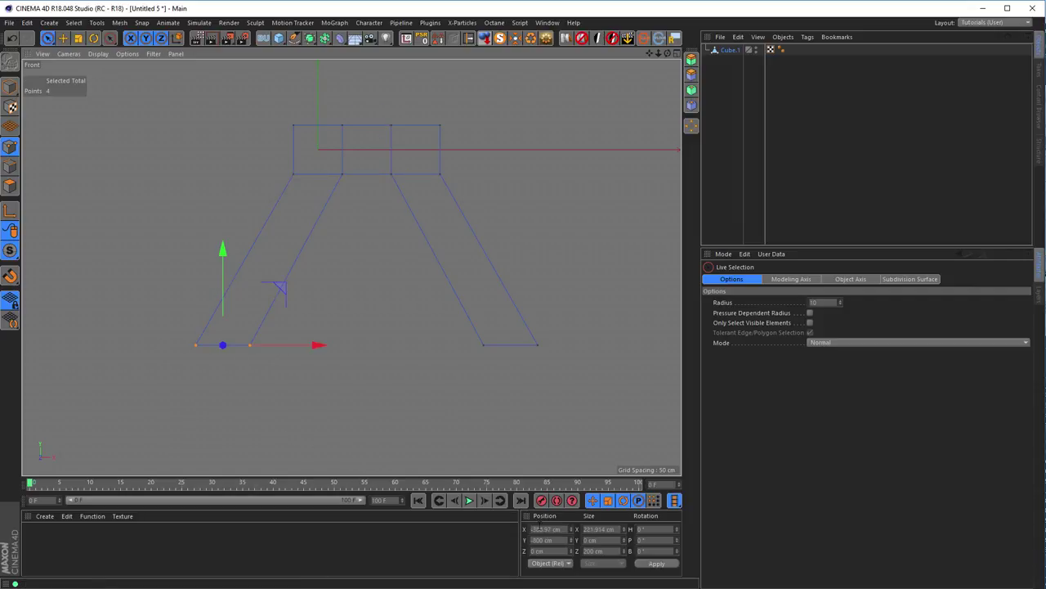
double_click(600, 528)
type("200")
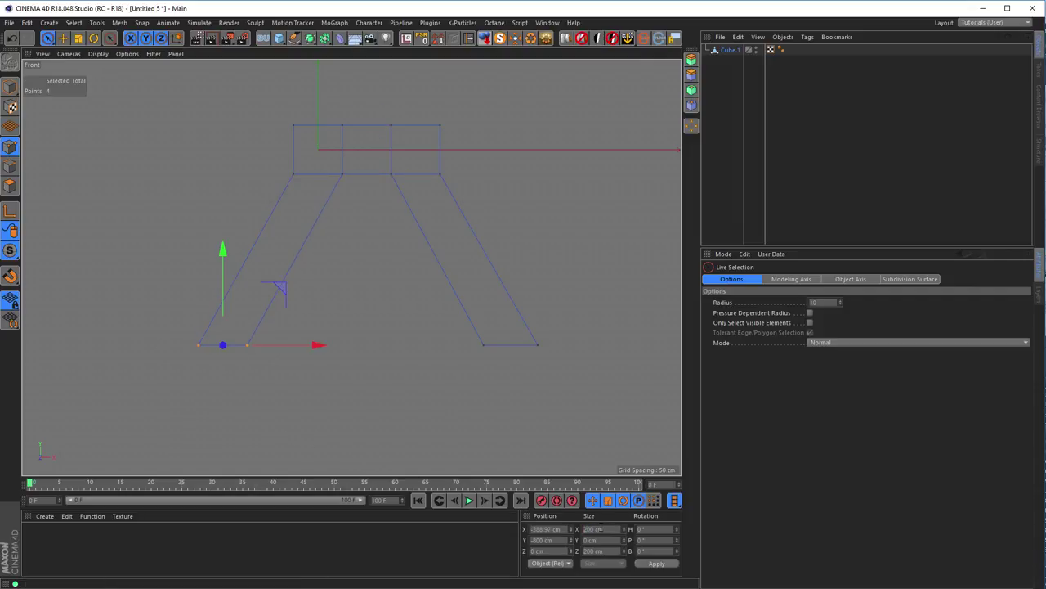
- Set the X size of the right leg's bottom points to 200 cm, and clear the selection
left_click_drag(468, 353, 574, 348)
left_click(608, 551)
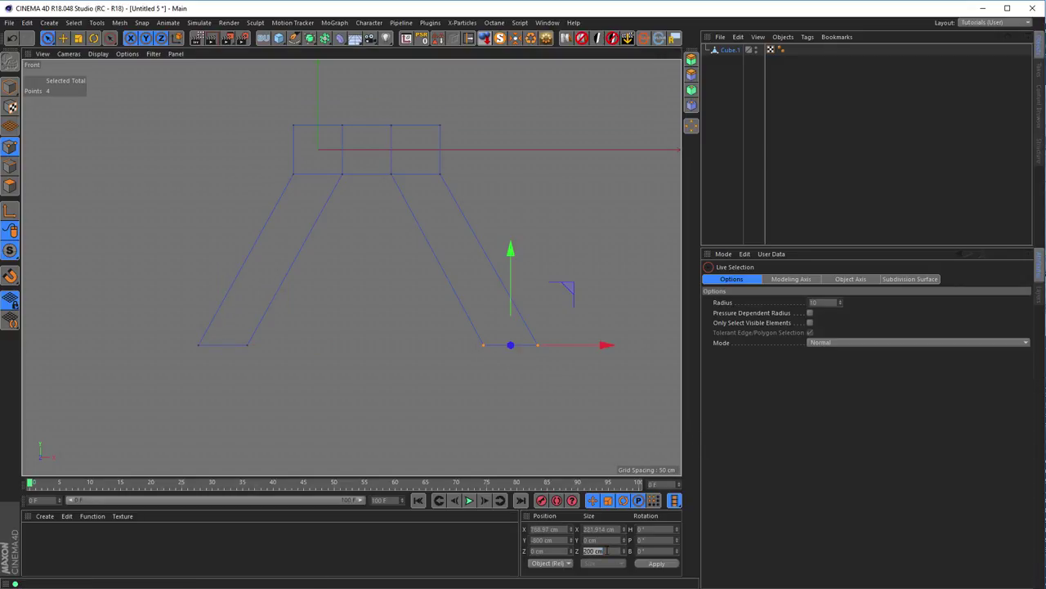
left_click(610, 530)
type("0")
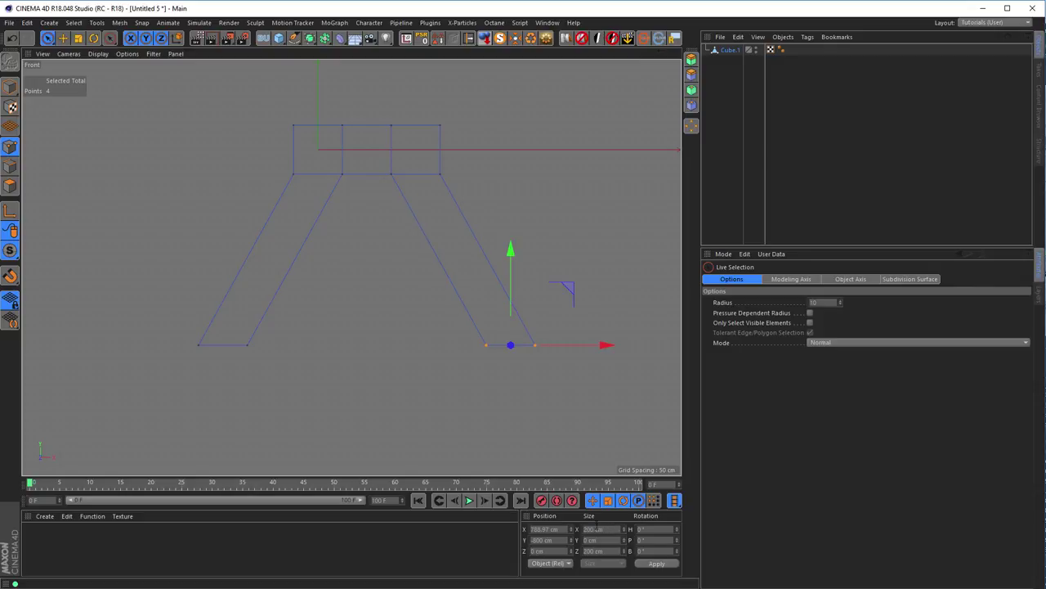
left_click(356, 420)
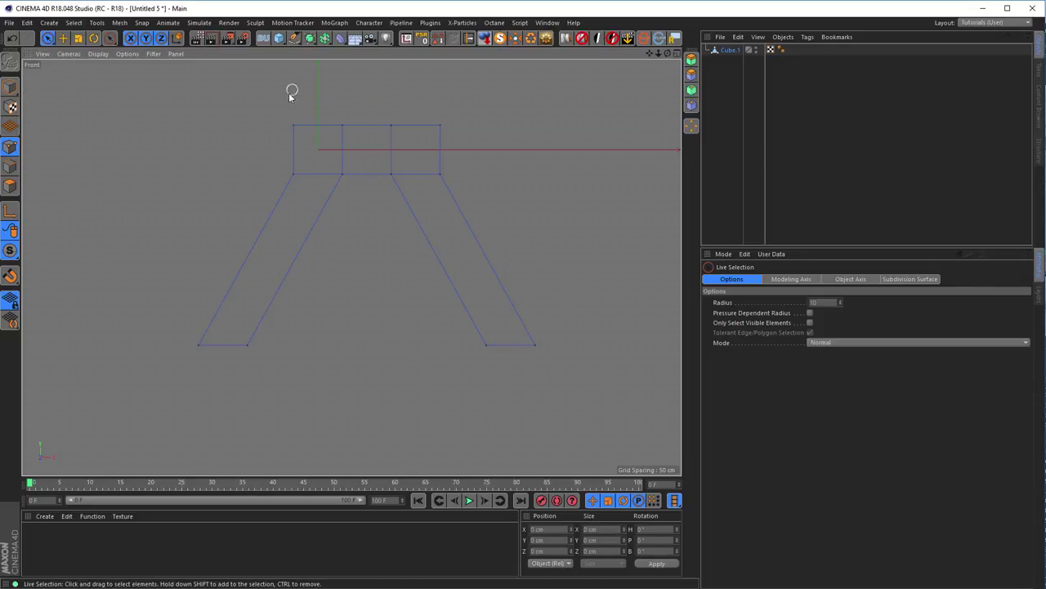
- Scale the outer corner points of the bar's upper edge inward along X to a width of 360 cm
left_click(294, 126)
left_click(441, 125, "shift")
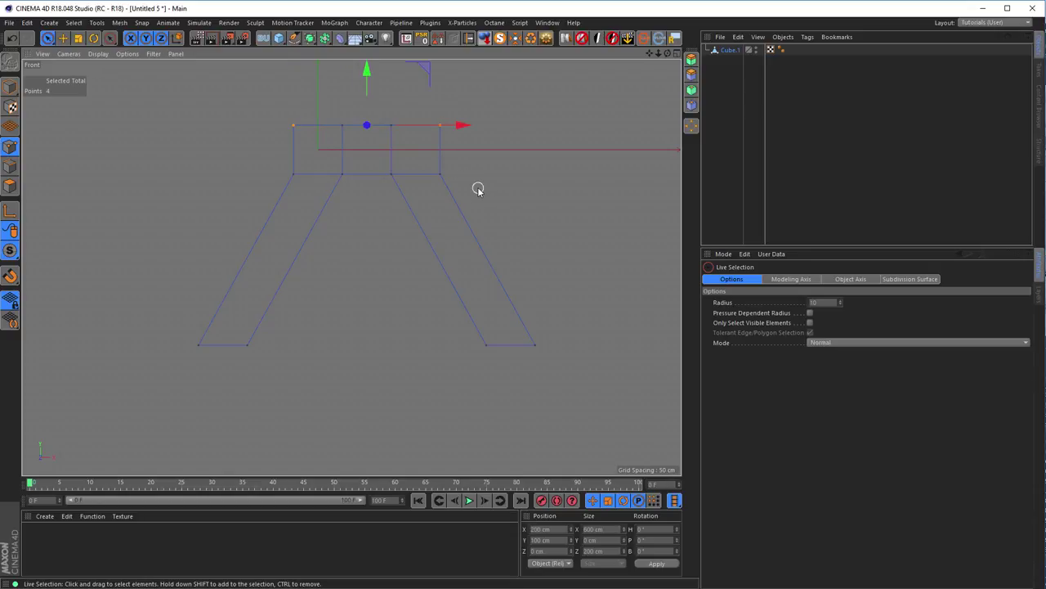
key("t")
left_click_drag(463, 129, 426, 141)
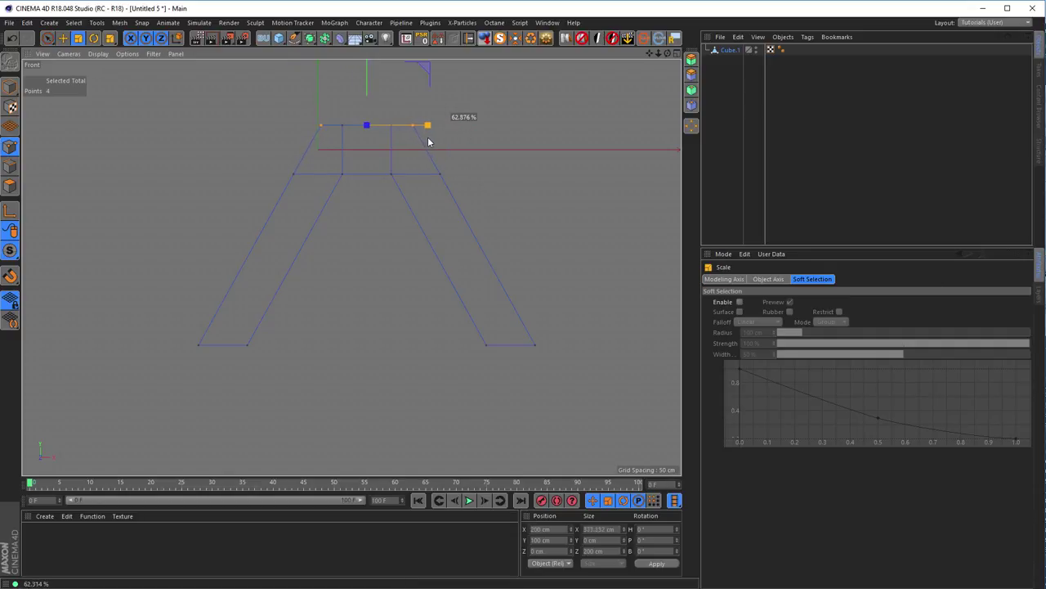
left_click_drag(428, 142, 427, 143)
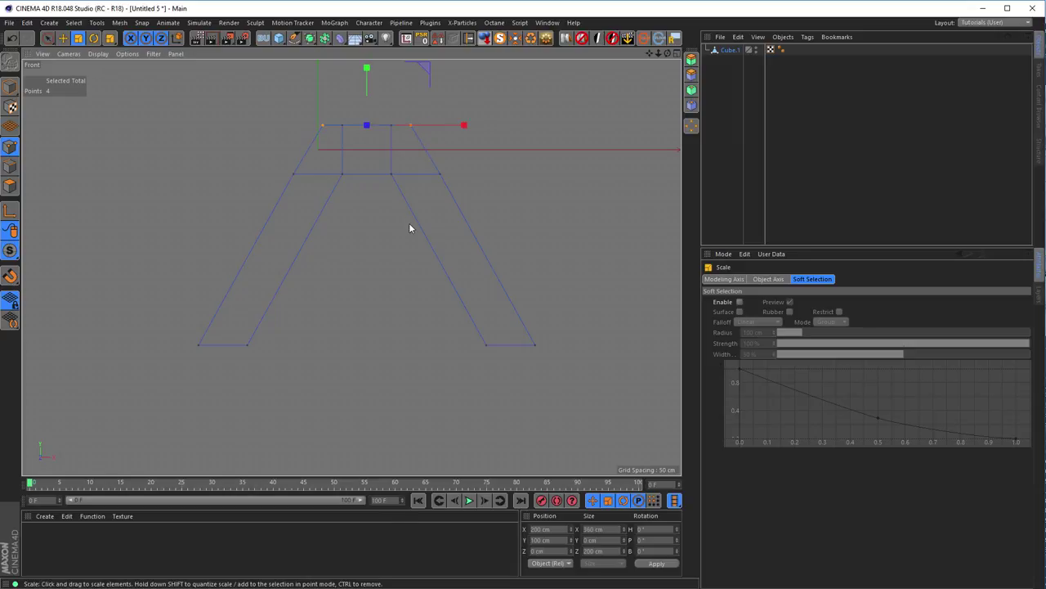
- In the Perspective view, clear the point selection and set up a Plane Cut with Plane Mode Local and plane XZ
middle_click(410, 228)
middle_click(234, 192)
left_click_drag(328, 169, 340, 164, "alt")
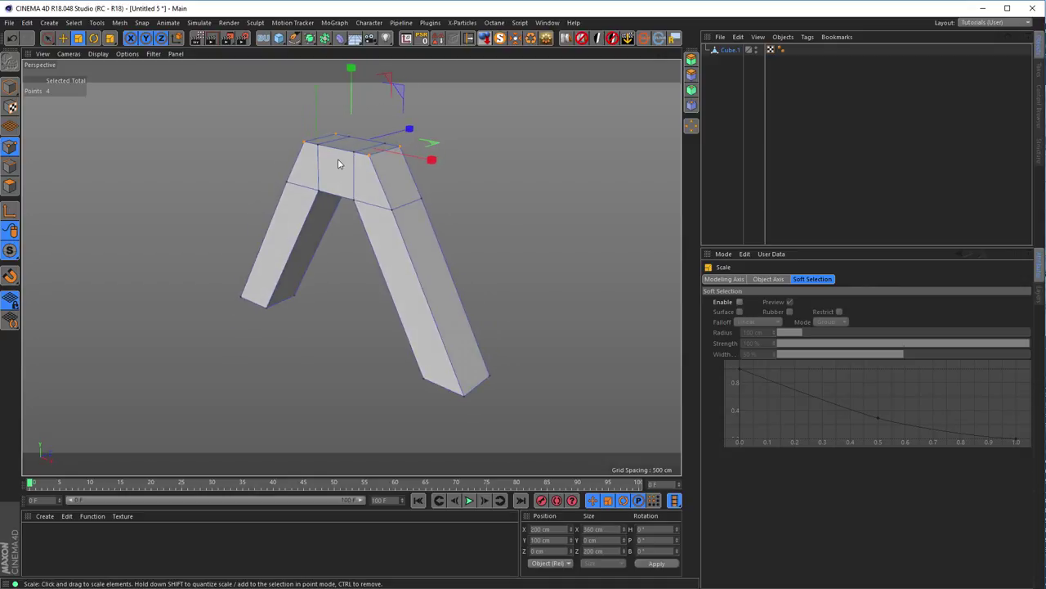
scroll(338, 164, "up", 3)
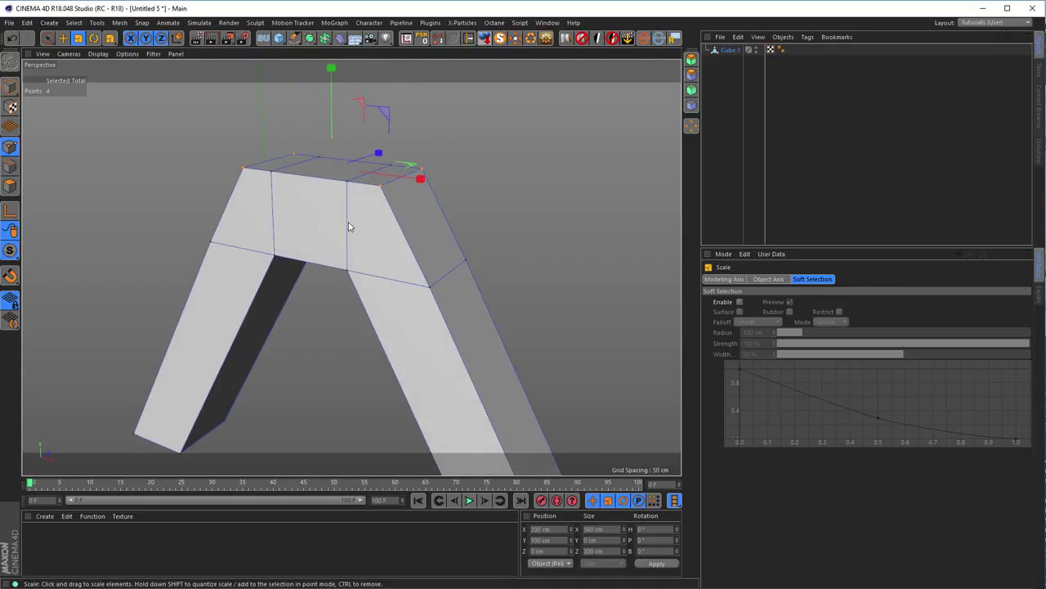
left_click(507, 219)
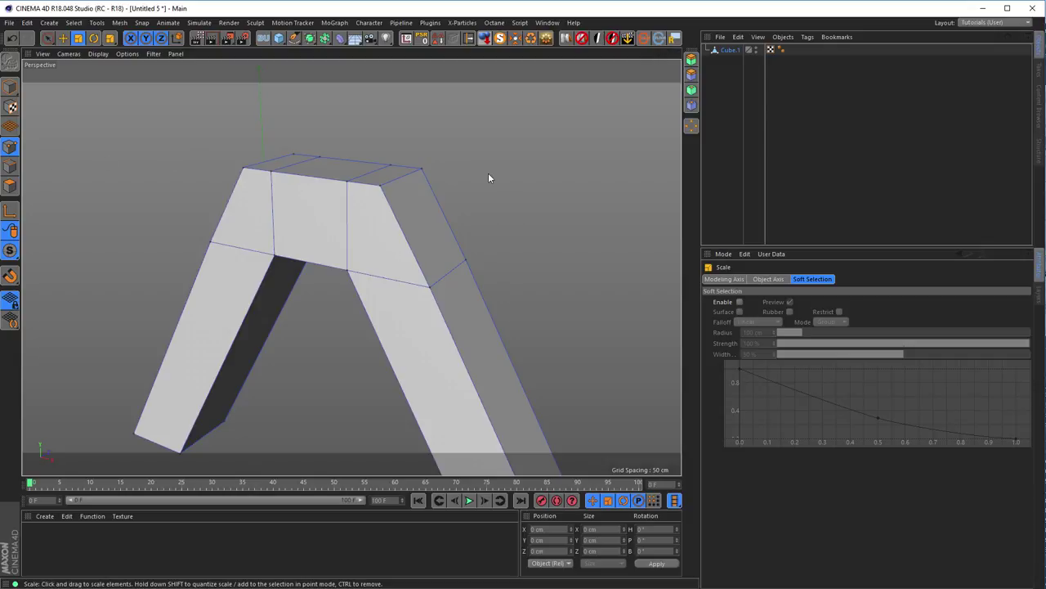
key("k")
key("j")
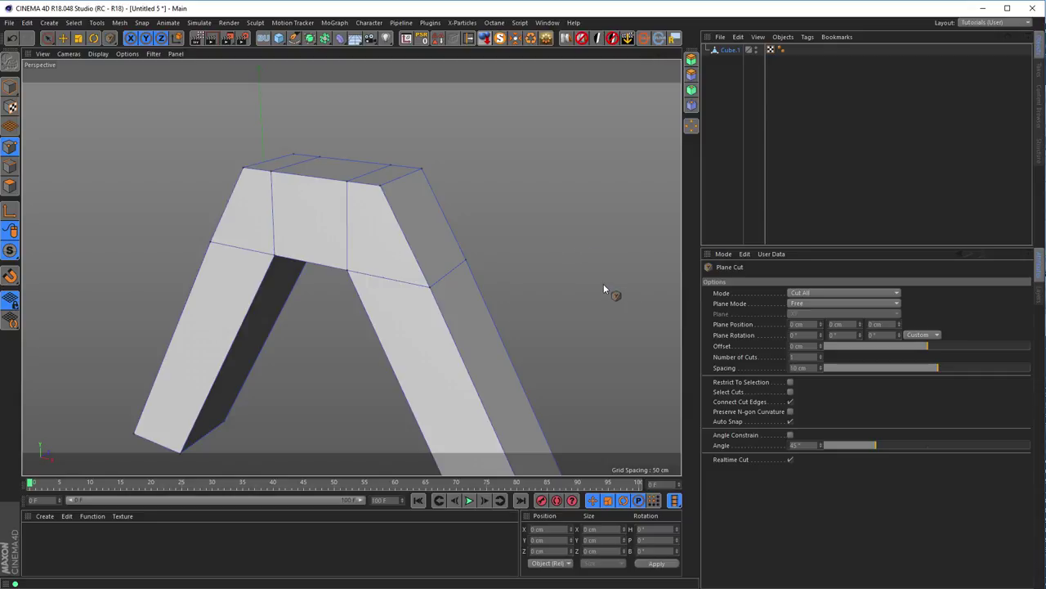
left_click(812, 302)
left_click(811, 324)
left_click(805, 314)
left_click(803, 346)
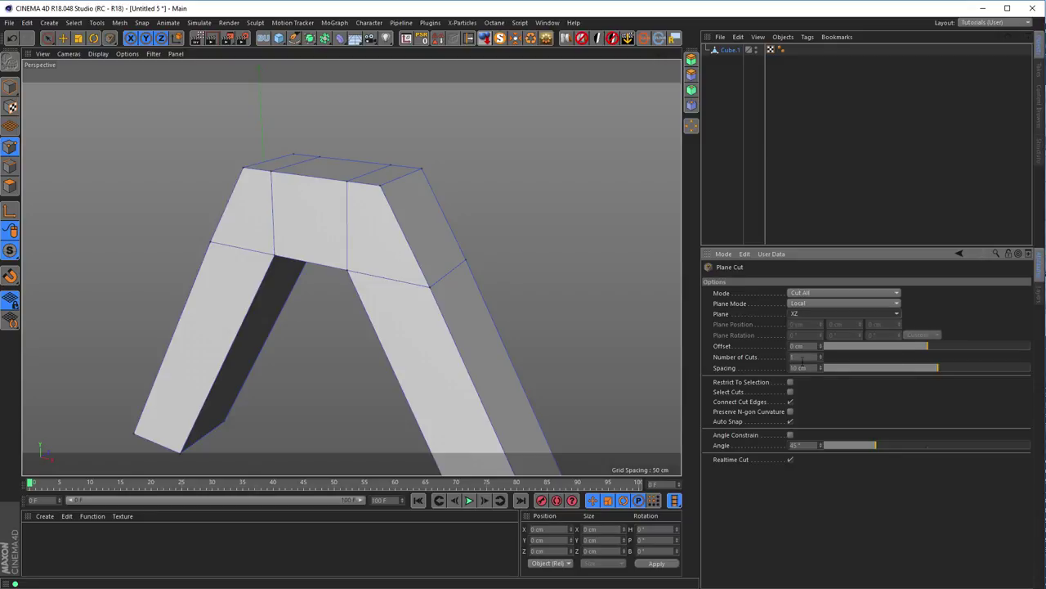
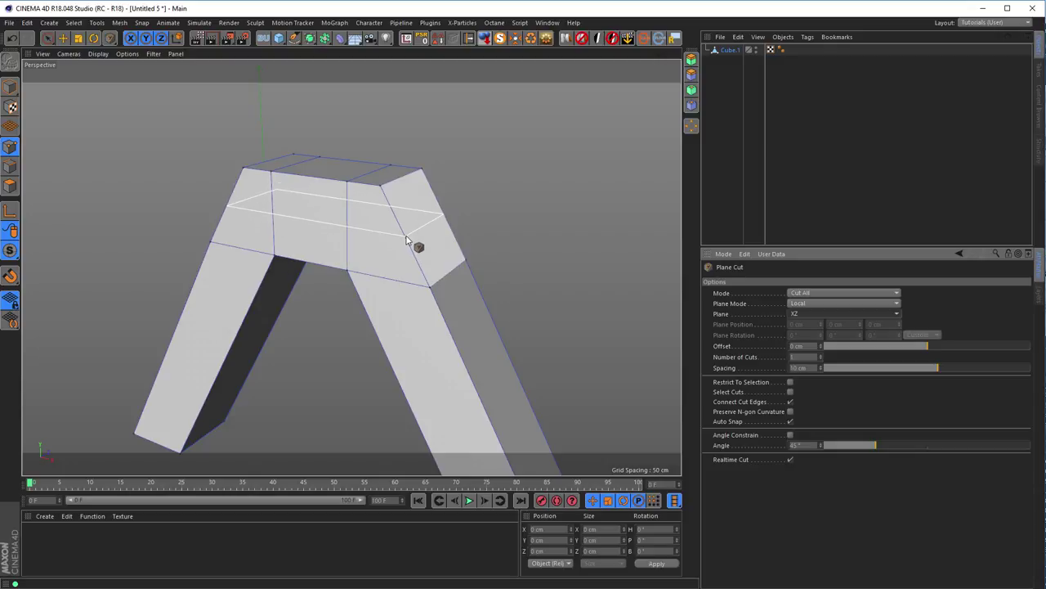
- Cut horizontally through the upper bar with the local XZ Plane Cut, between its upper and lower edges
left_click(408, 240)
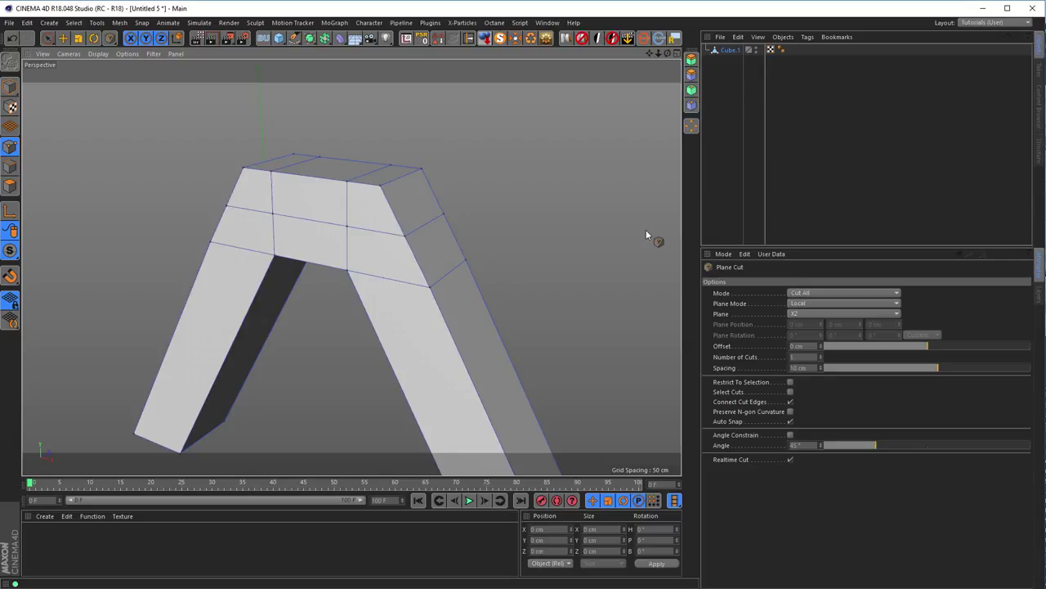
left_click_drag(439, 202, 396, 198, "alt")
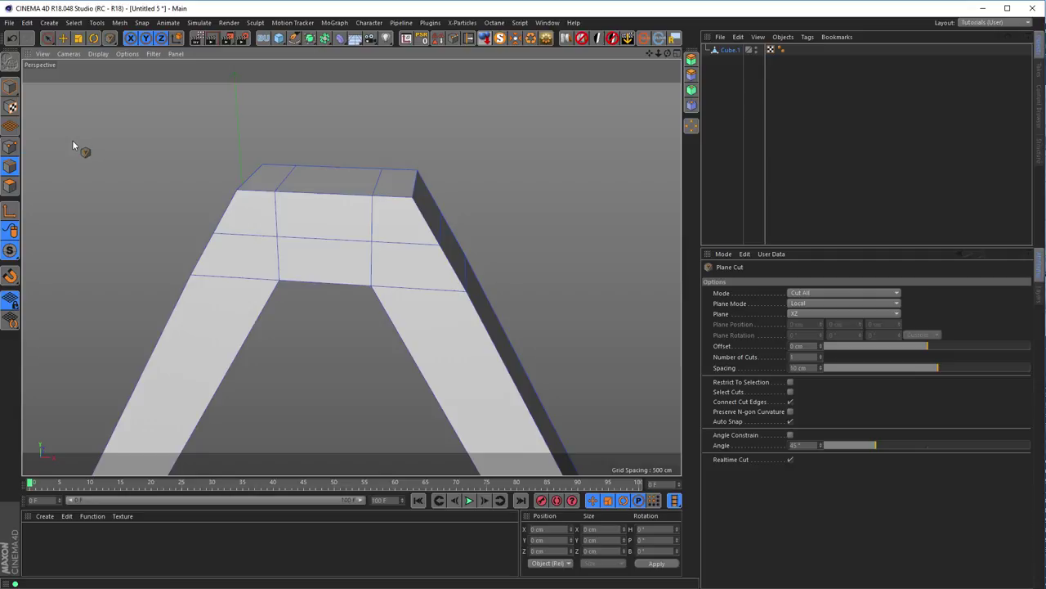
- Select the bar's front and back middle edges along the top, restrict Live Selection to visible elements, and delete those edges
left_click(48, 37)
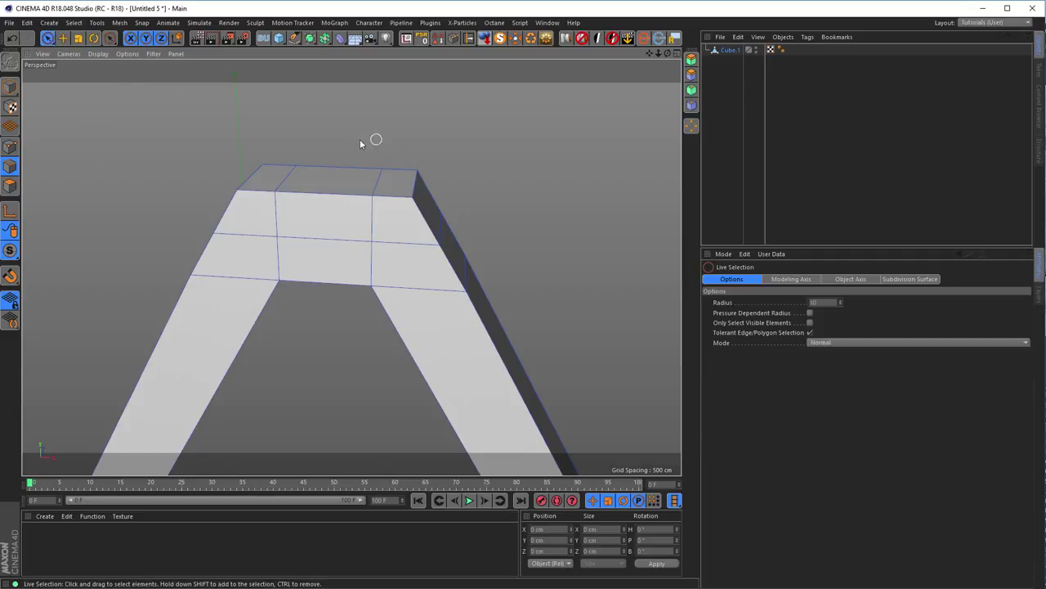
left_click(342, 193)
left_click_drag(600, 162, 499, 192, "alt")
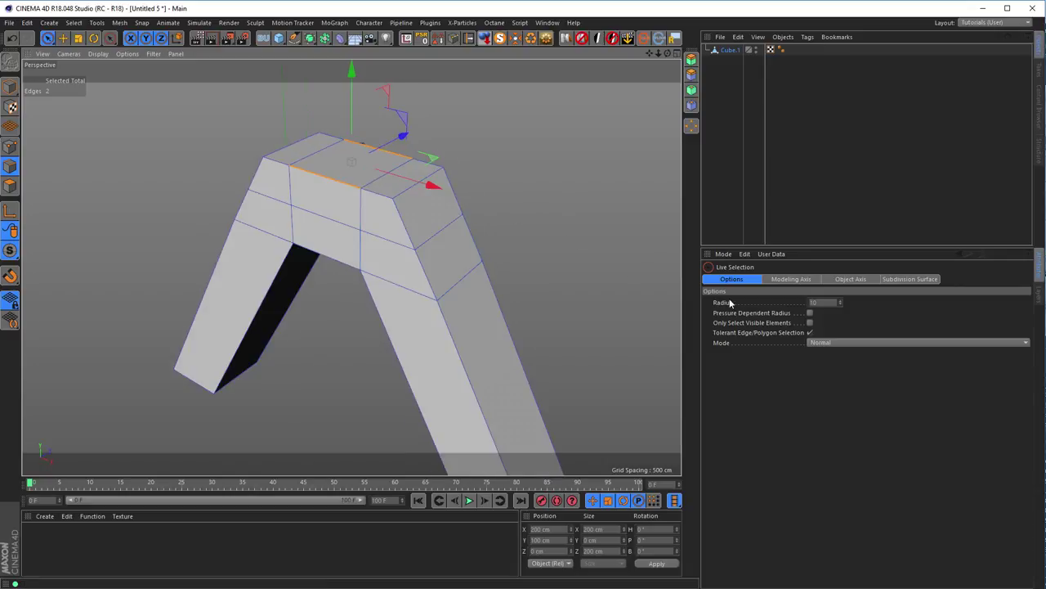
left_click(810, 323)
left_click_drag(416, 210, 500, 204, "alt")
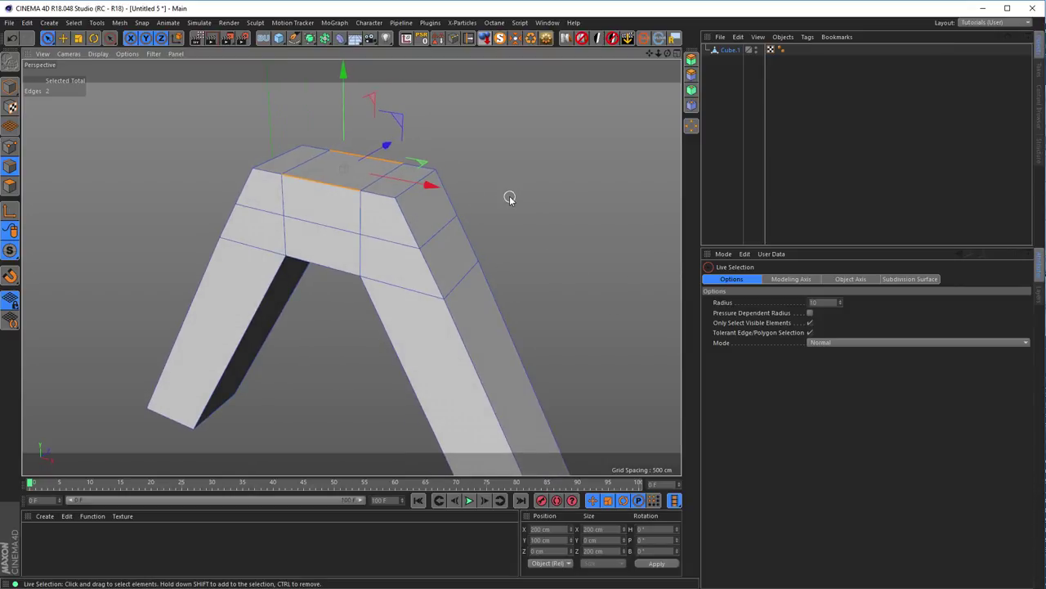
key("Delete")
- Bridge the open edges around the notch to close its inner side walls and floor
left_click_drag(404, 225, 287, 247, "alt")
right_click_drag(332, 261, 379, 258, "alt")
left_click_drag(378, 255, 282, 209, "alt")
key("m")
key("b")
left_click_drag(296, 250, 372, 210)
left_click_drag(264, 226, 341, 228, "alt")
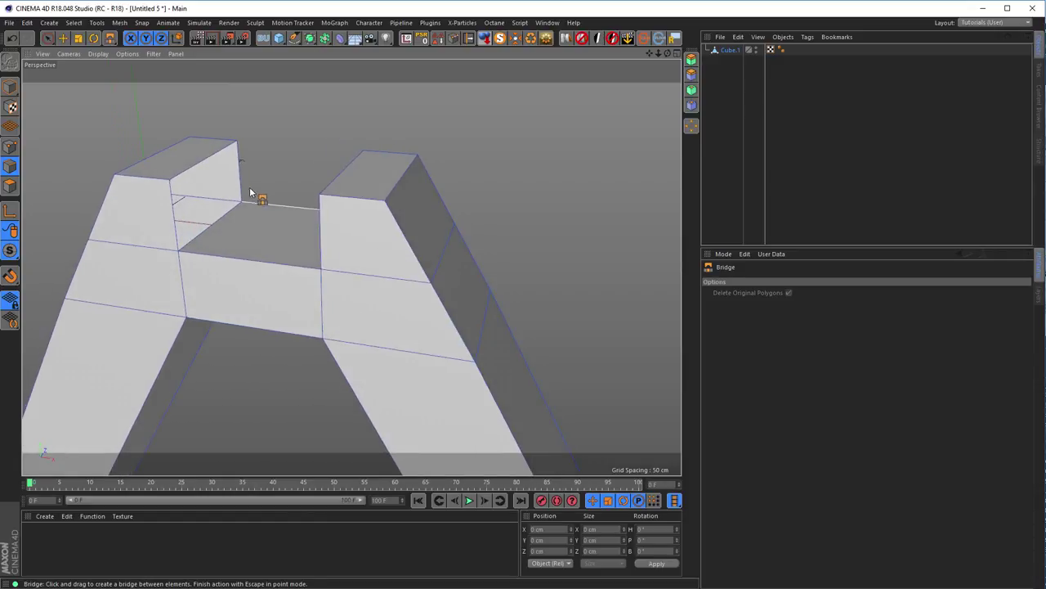
left_click_drag(241, 174, 181, 228)
left_click_drag(249, 234, 579, 163, "alt")
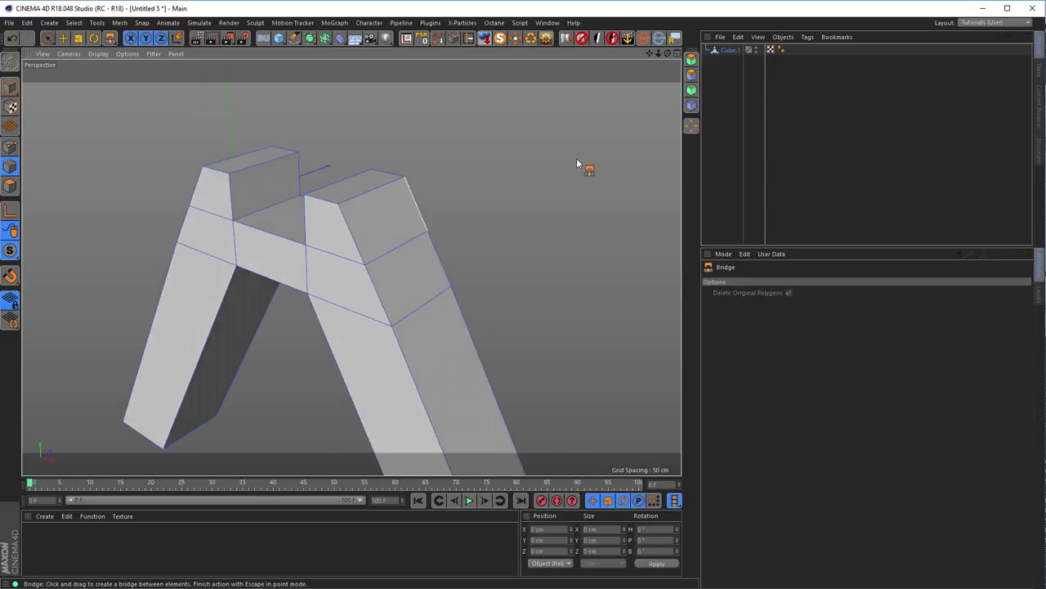
- Switch Cube.1 to Model mode, center its axis on the geometry, and check the Axis Center settings
left_click(731, 51)
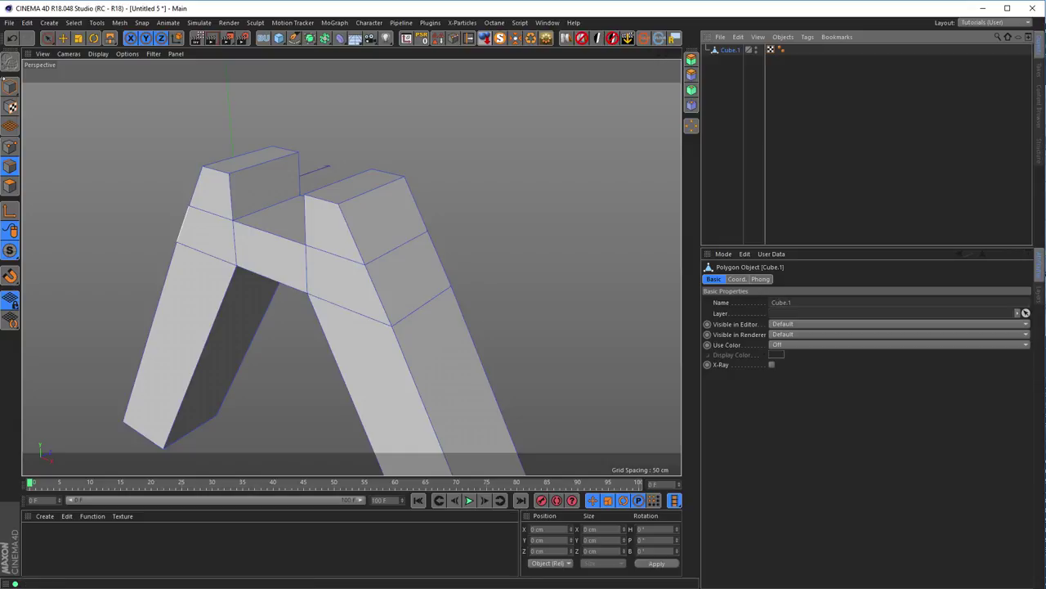
left_click(47, 38)
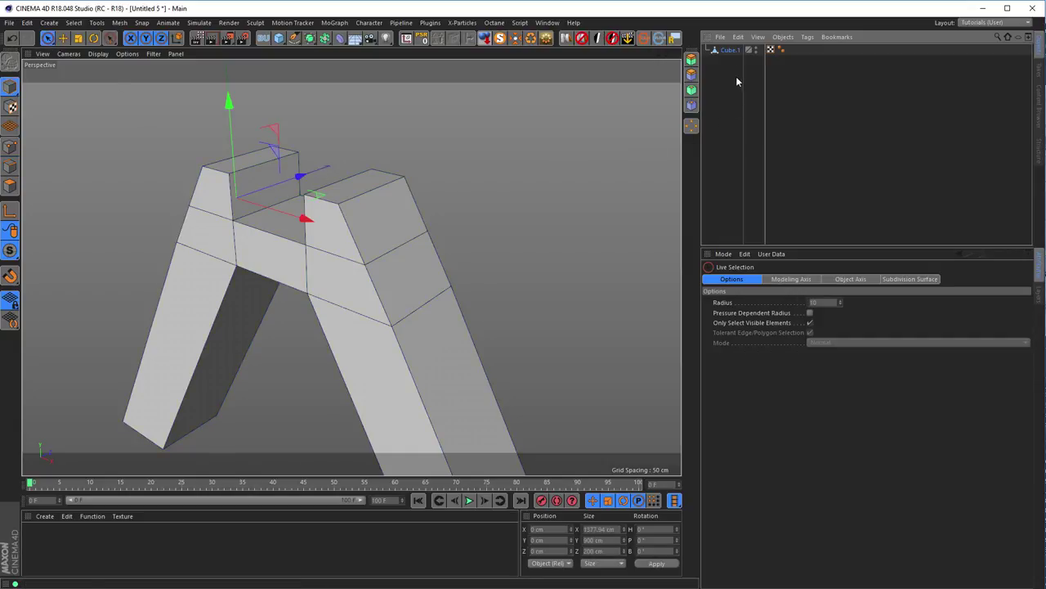
left_click(731, 50)
left_click(515, 38)
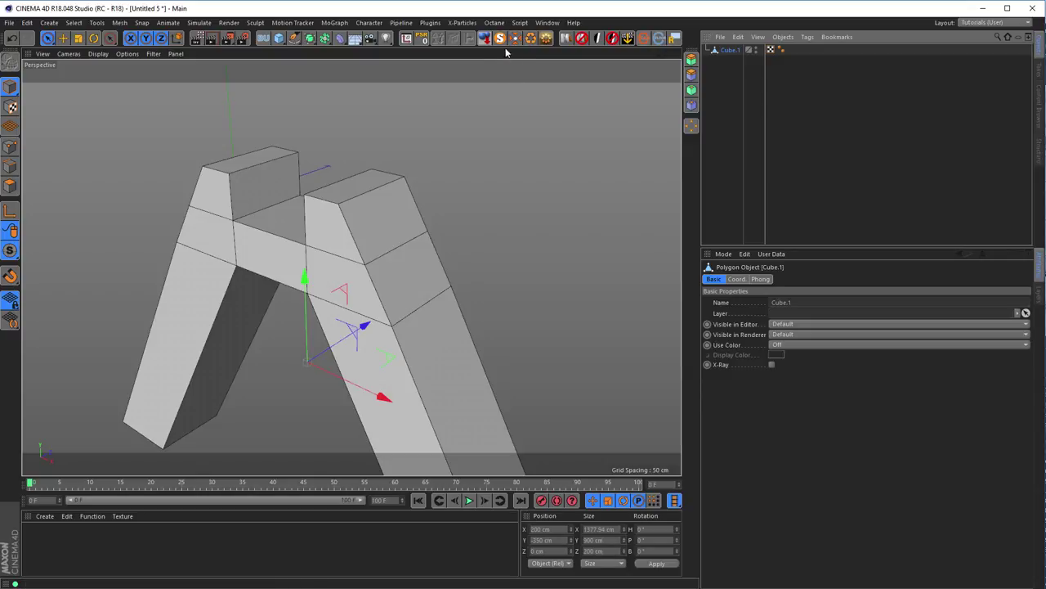
left_click(407, 38)
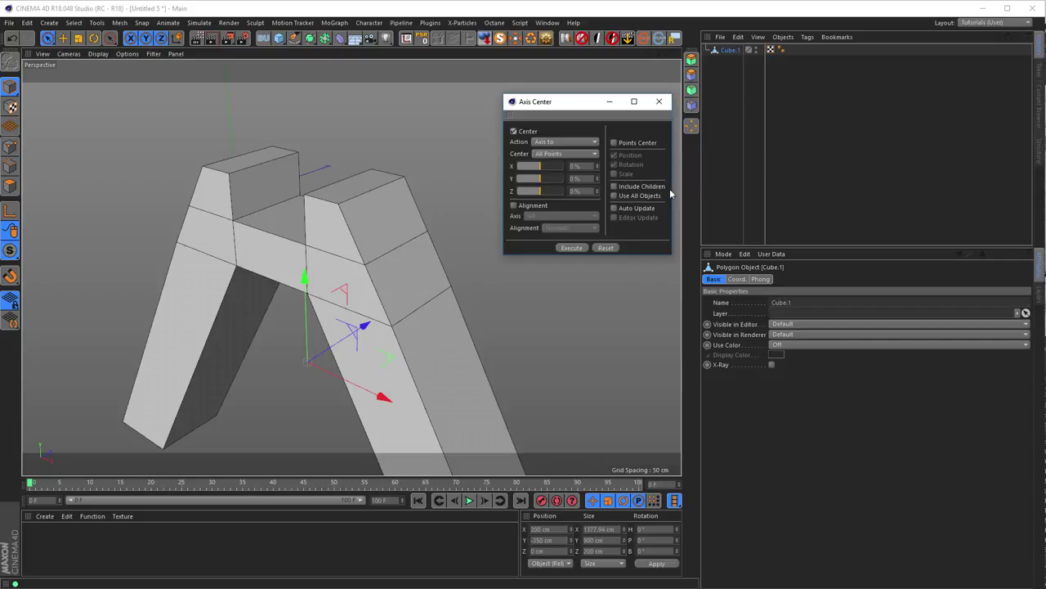
left_click(658, 103)
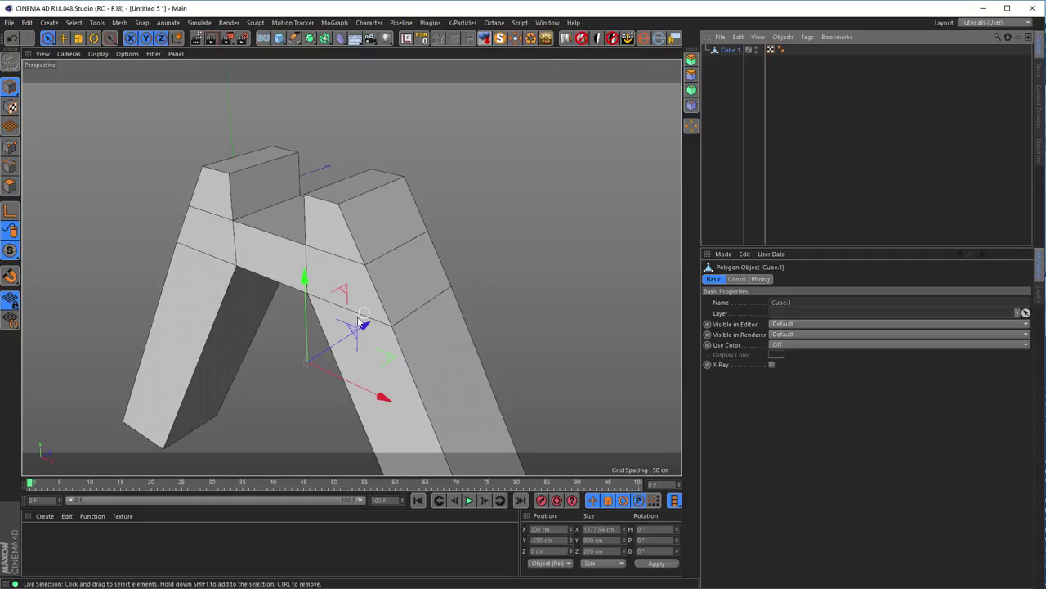
- Move the object's axis to the face at its positive Z side by setting Axis Center Z to 100% with Auto Update enabled
right_click_drag(358, 310, 319, 306, "alt")
middle_click_drag(319, 306, 319, 233, "alt")
left_click_drag(320, 228, 394, 231, "alt")
middle_click(394, 232)
middle_click(436, 344)
middle_click(434, 343)
middle_click(257, 336)
middle_click_drag(258, 354, 256, 236)
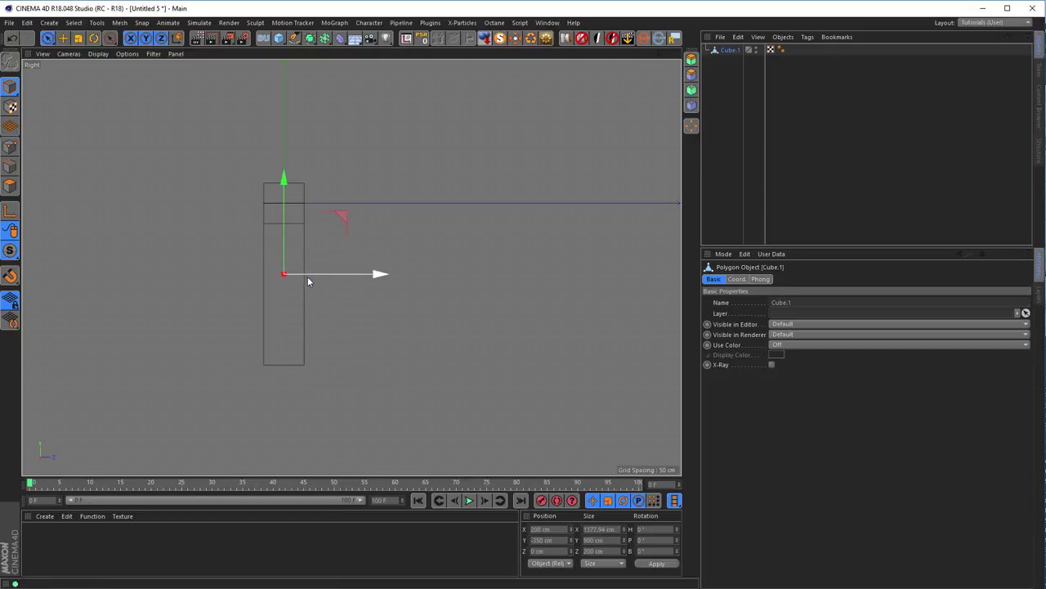
left_click(408, 39)
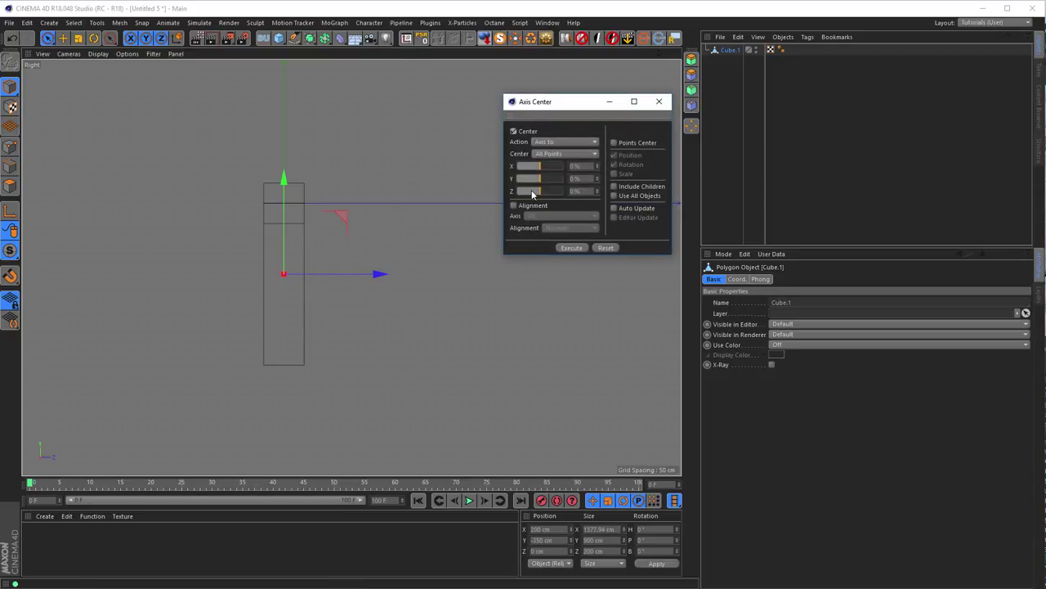
left_click_drag(540, 195, 595, 205)
left_click(614, 209)
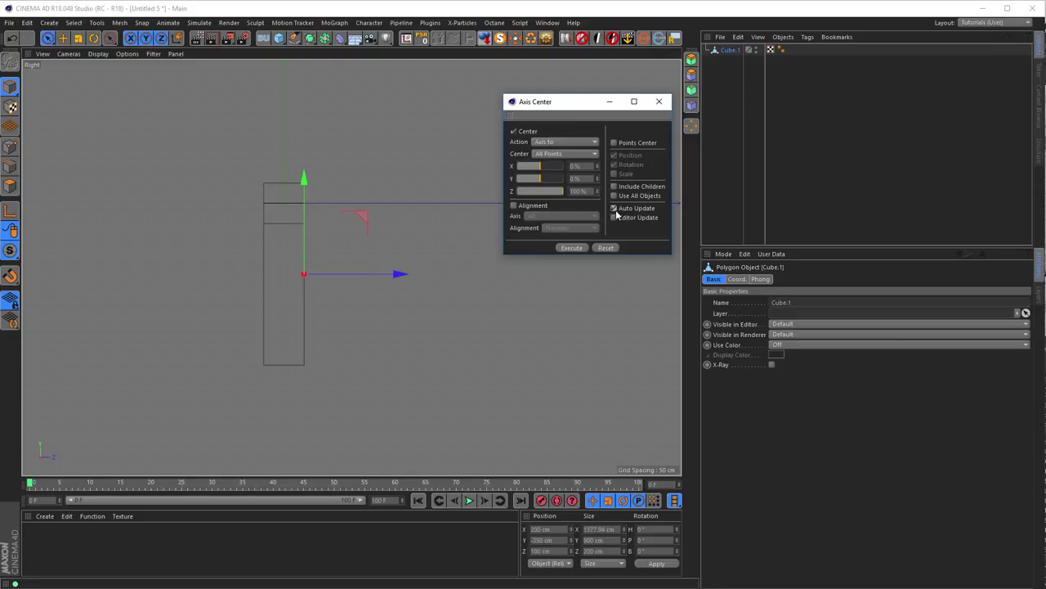
left_click(659, 101)
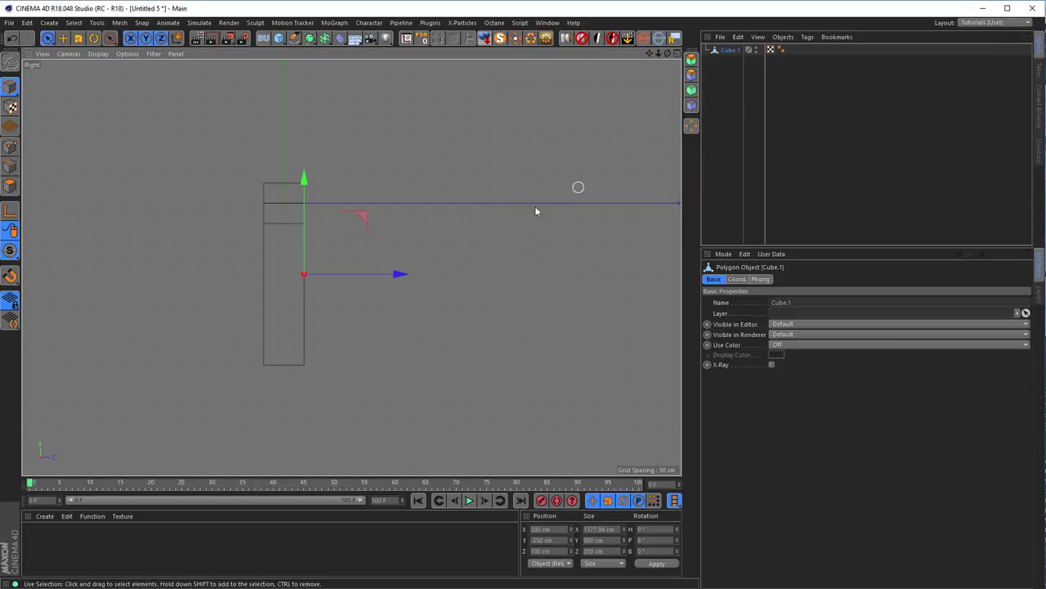
- Reset the object's position, scale and rotation so its Z-side axis sits at the world origin
middle_click(505, 221)
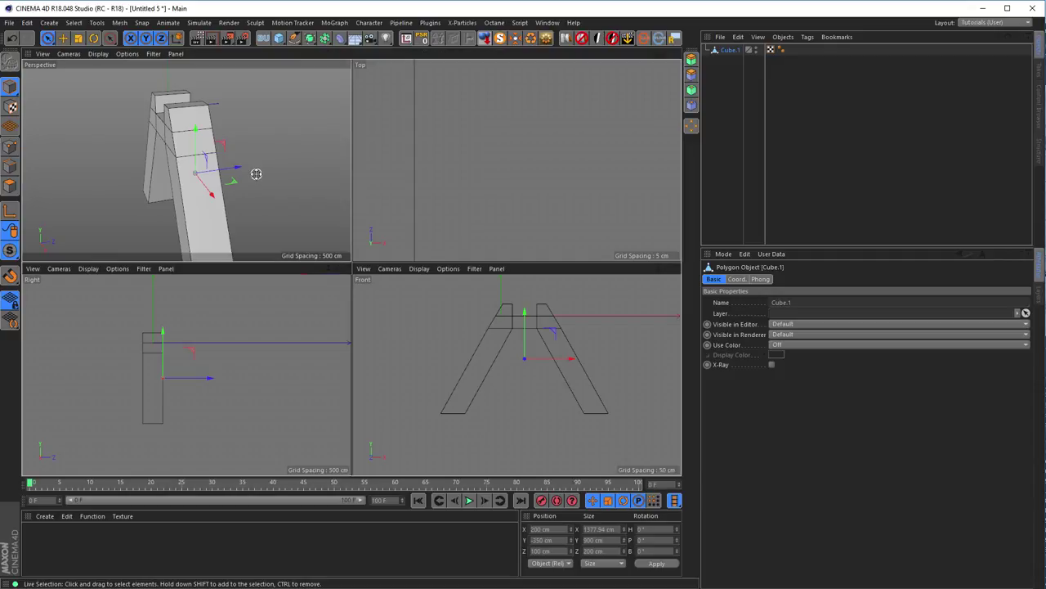
middle_click(258, 172)
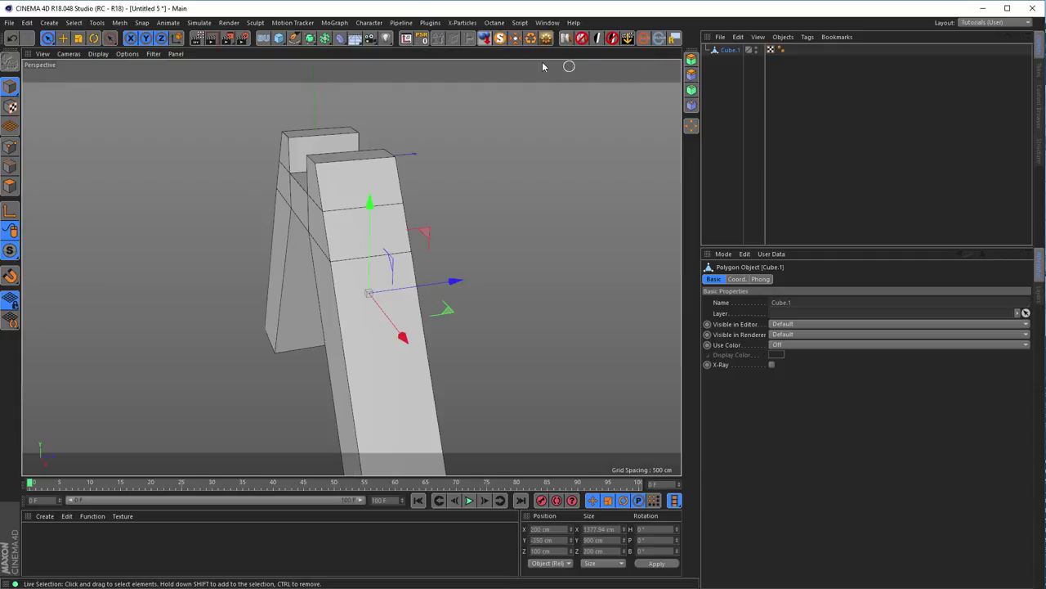
left_click(423, 42)
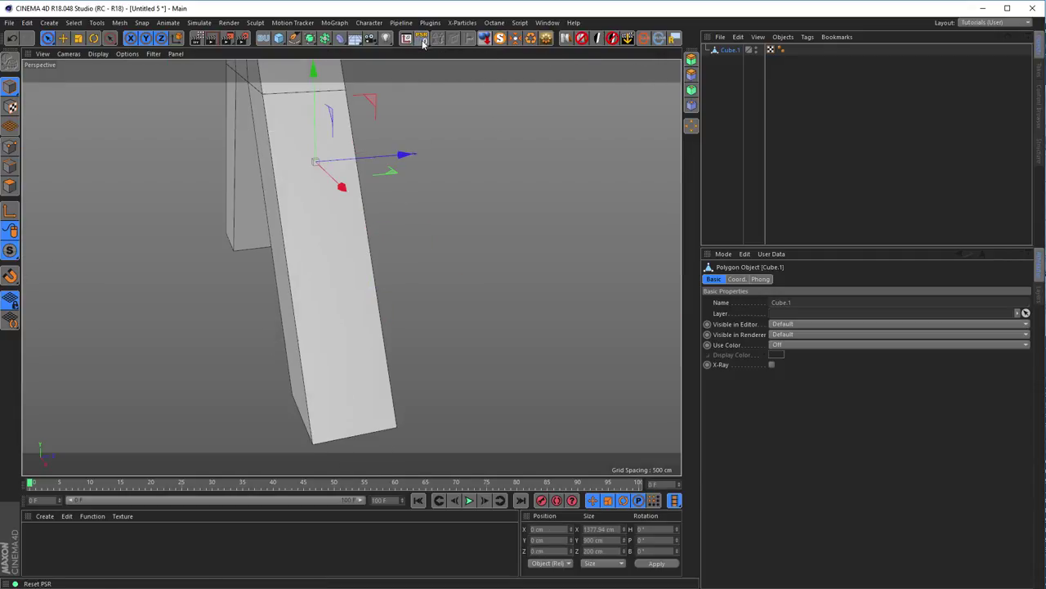
scroll(240, 250, "down", 6)
left_click_drag(240, 250, 234, 250, "alt")
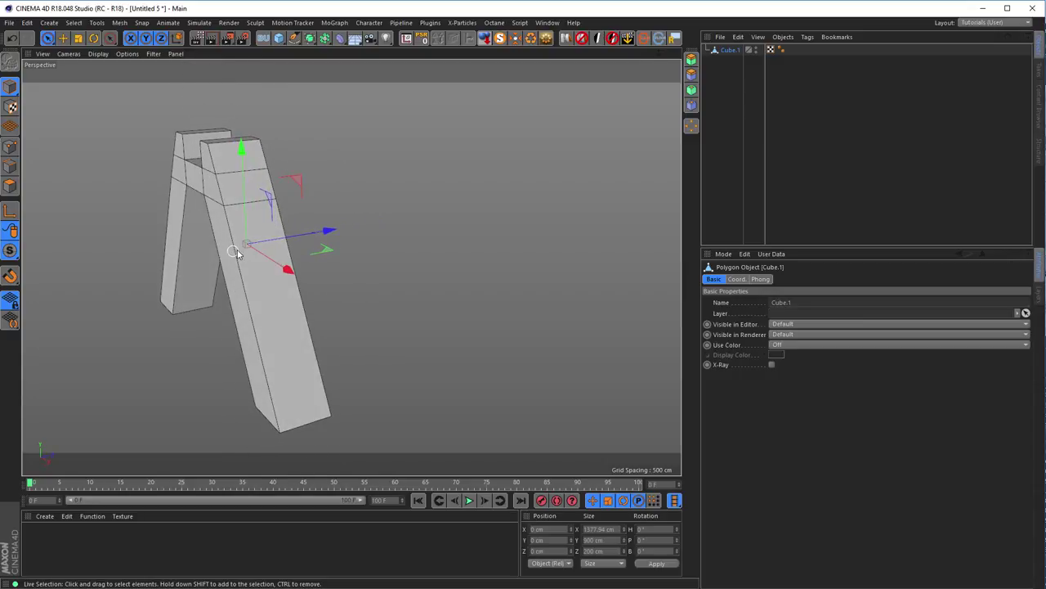
middle_click_drag(237, 249, 239, 227, "alt")
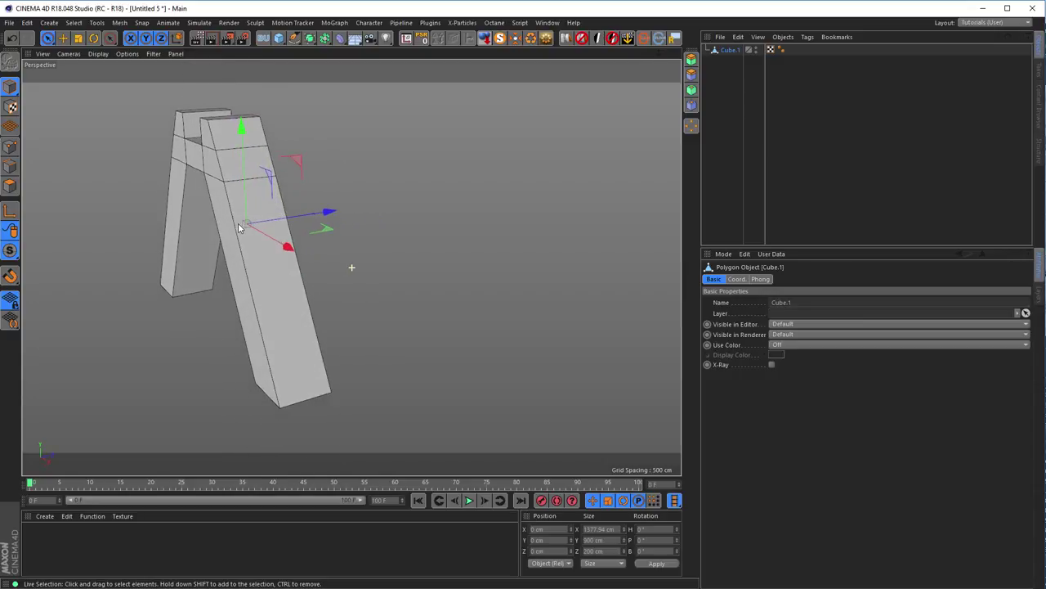
- Move the object's axis down to the base of the legs by setting Axis Center Y to -100%
left_click(406, 39)
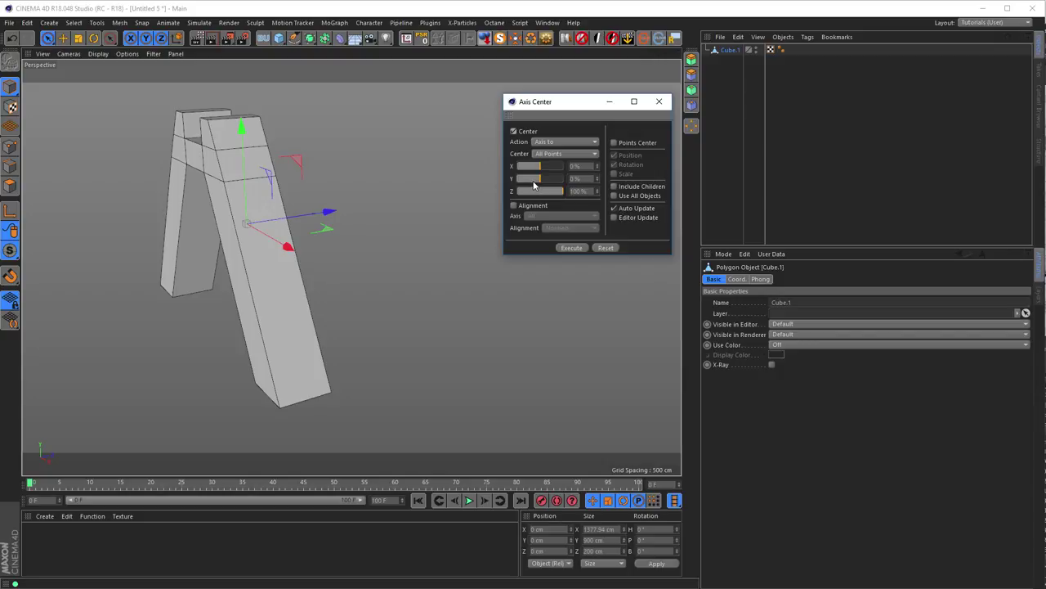
left_click_drag(534, 187, 488, 187)
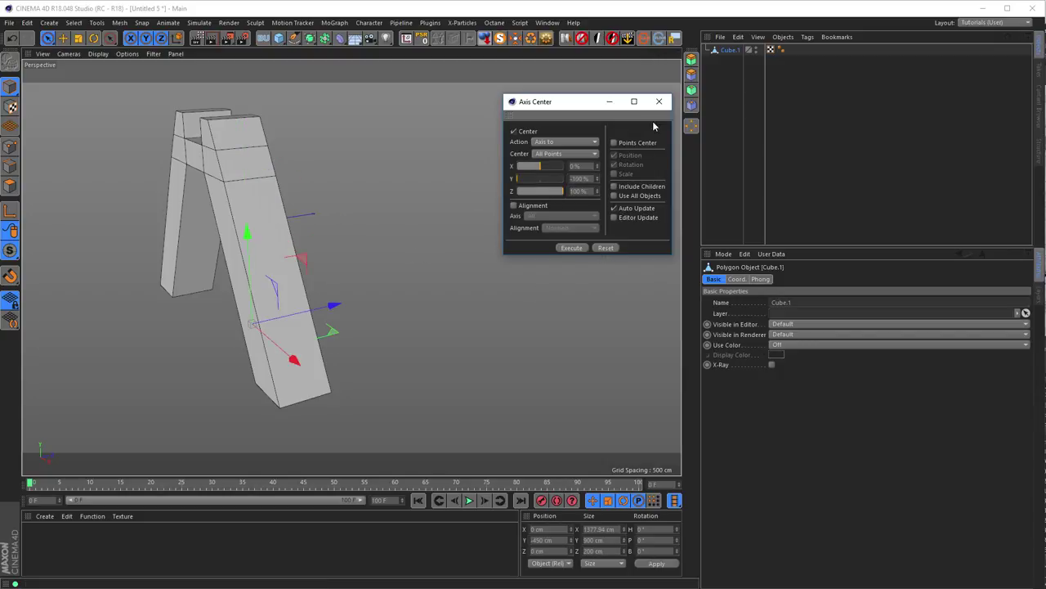
left_click(659, 101)
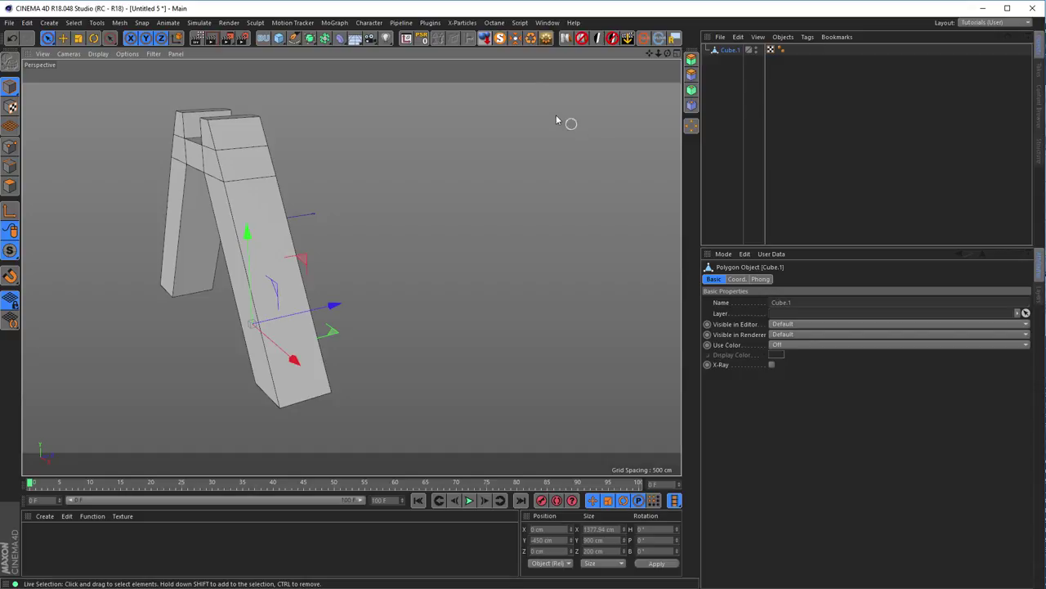
- Apply Reset PSR again to bring the base of the legs to the world origin
left_click(424, 40)
middle_click_drag(282, 230, 274, 365, "alt")
right_click_drag(273, 365, 231, 365, "alt")
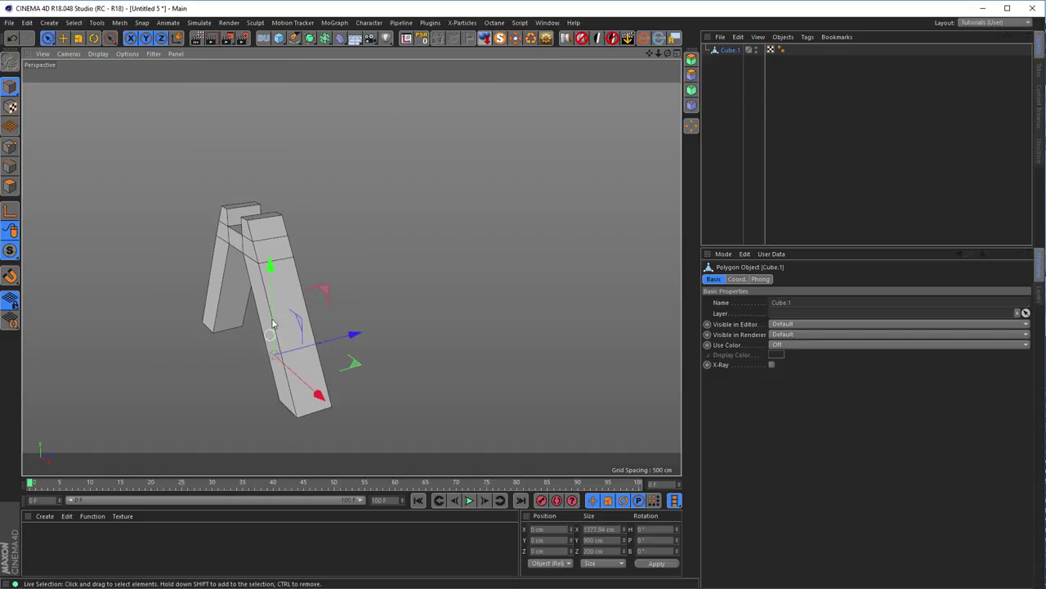
middle_click_drag(273, 322, 270, 281, "alt")
left_click_drag(296, 278, 321, 242, "alt")
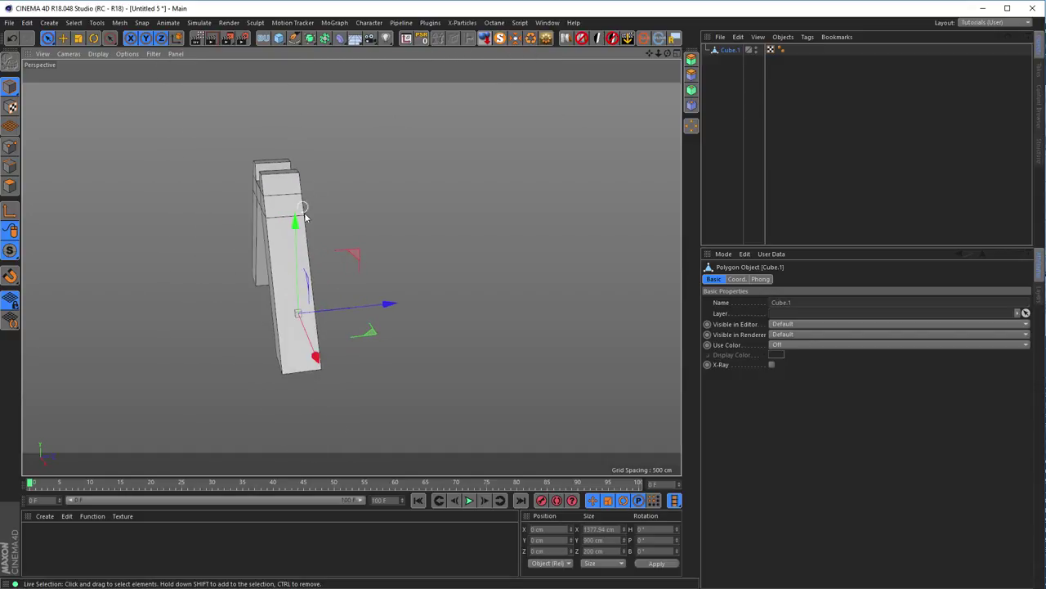
left_click_drag(308, 274, 300, 277, "alt")
middle_click_drag(299, 275, 264, 300, "alt")
mouse_move(263, 297)
left_mouse_down("alt")
mouse_move(246, 307)
mouse_move(256, 303)
left_mouse_up("alt")
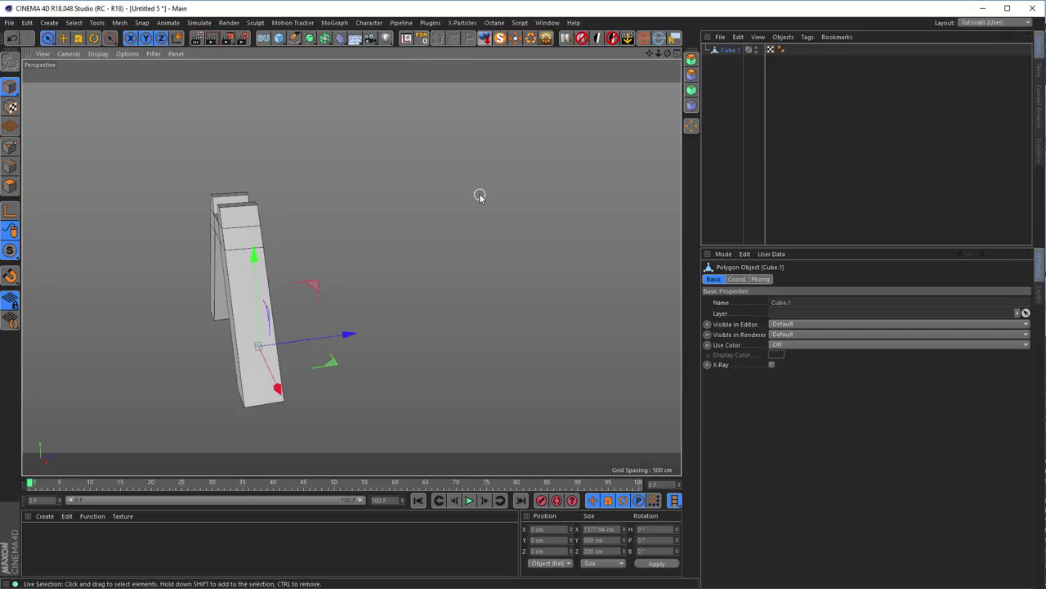
- Search the Commander for PSR, and close it without running a command
key("shift+c")
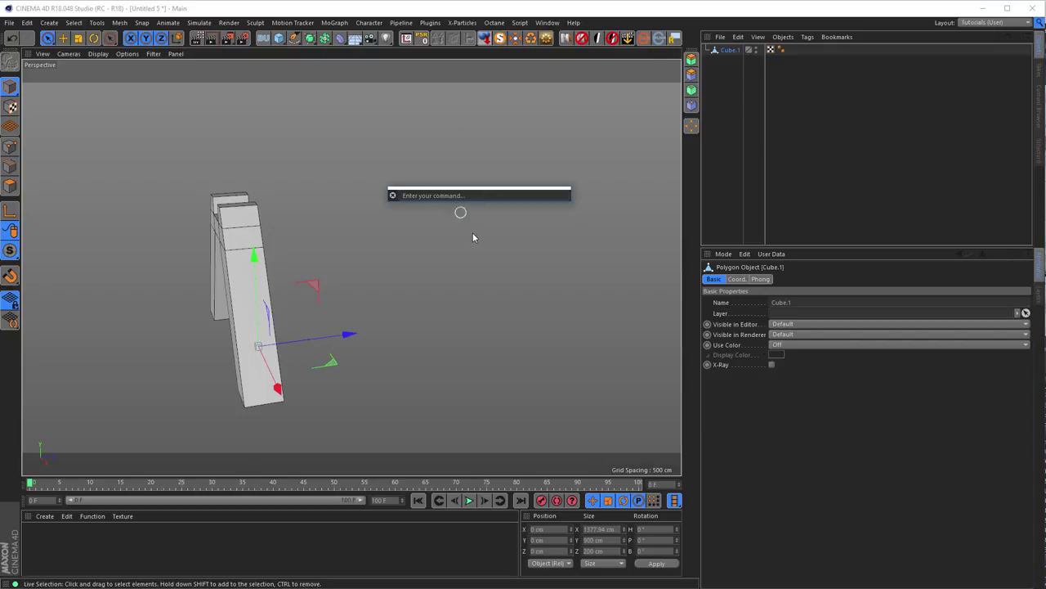
type("PS")
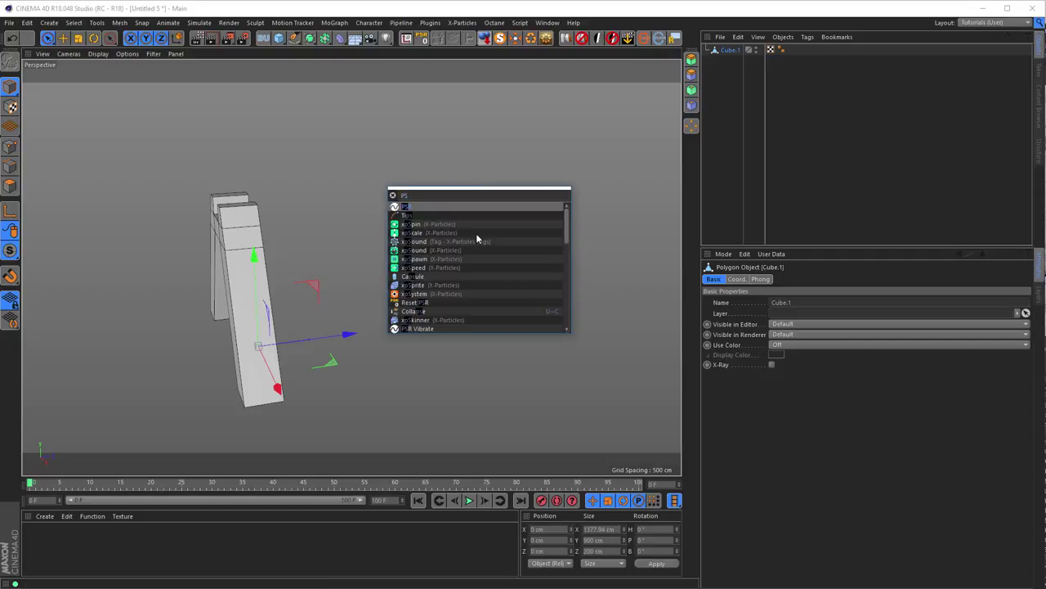
type("R")
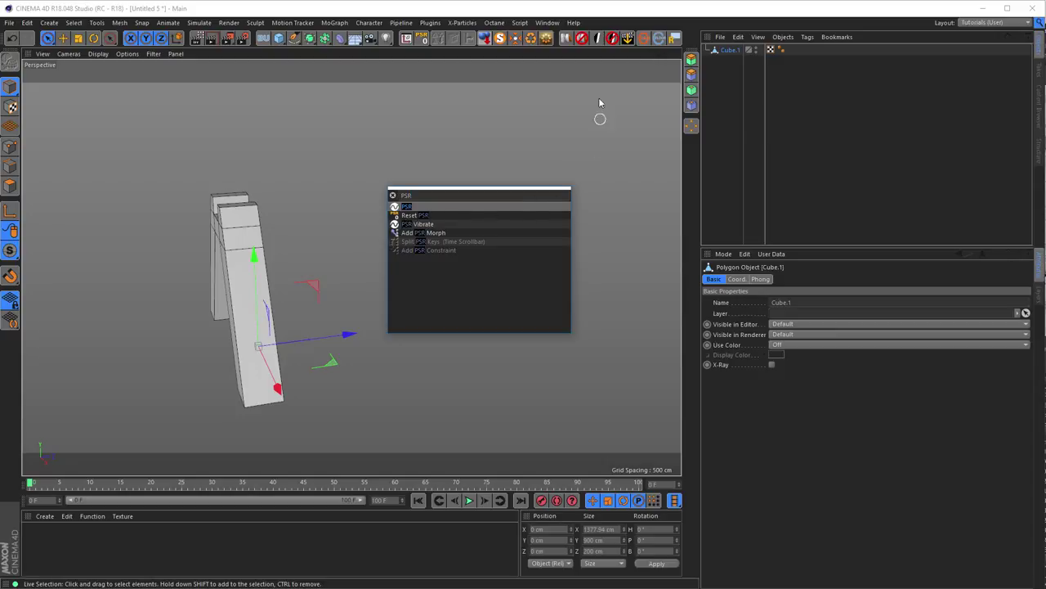
left_click(638, 20)
left_click_drag(282, 283, 249, 283, "alt")
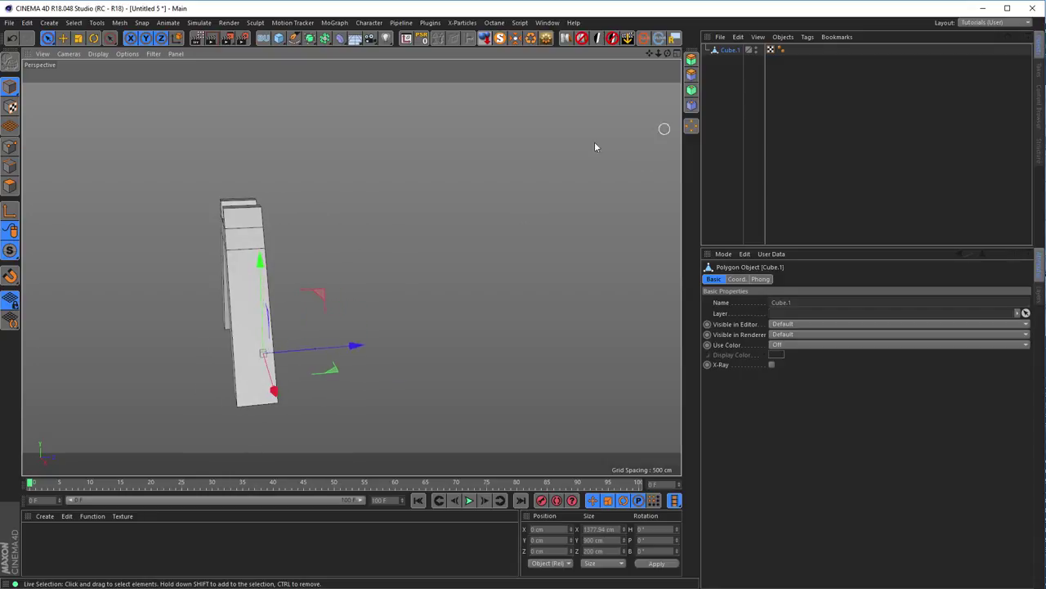
left_click_drag(264, 358, 250, 355, "alt")
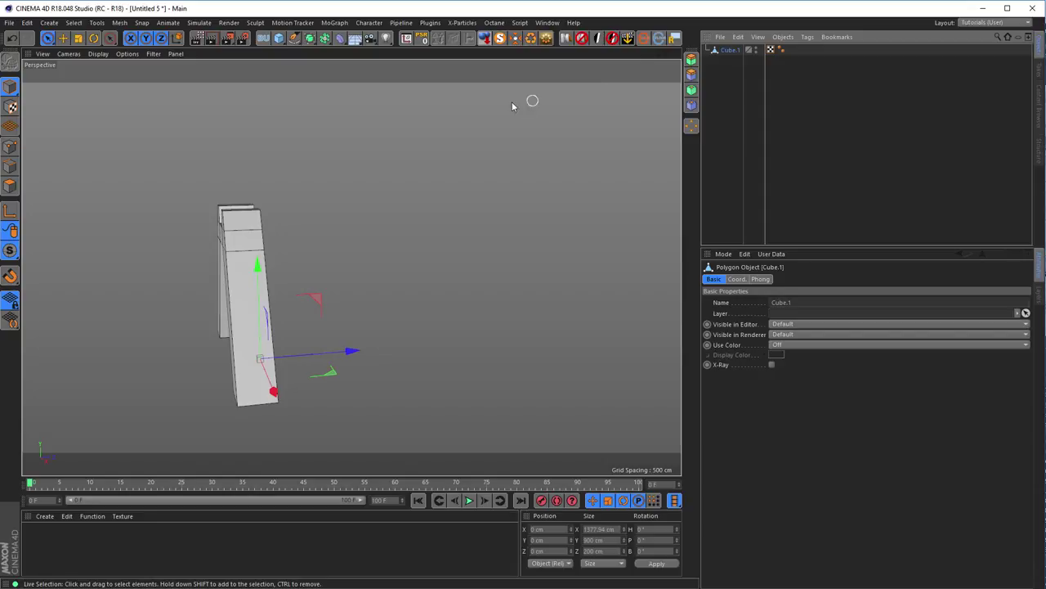
- Add a Symmetry object as parent of the A-frame and set its mirror plane to XY
left_click(324, 39)
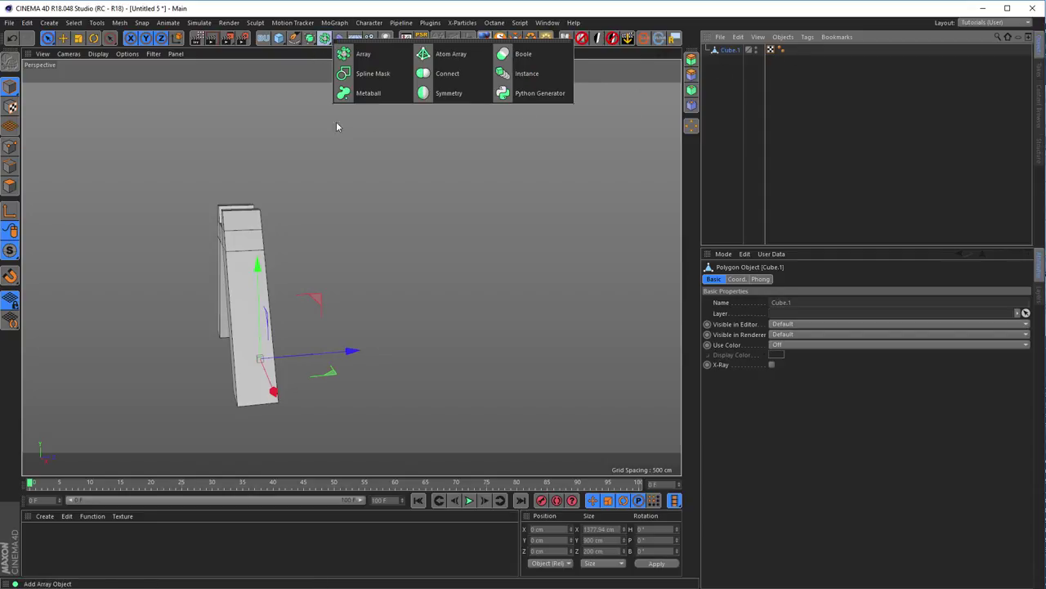
left_click(448, 93)
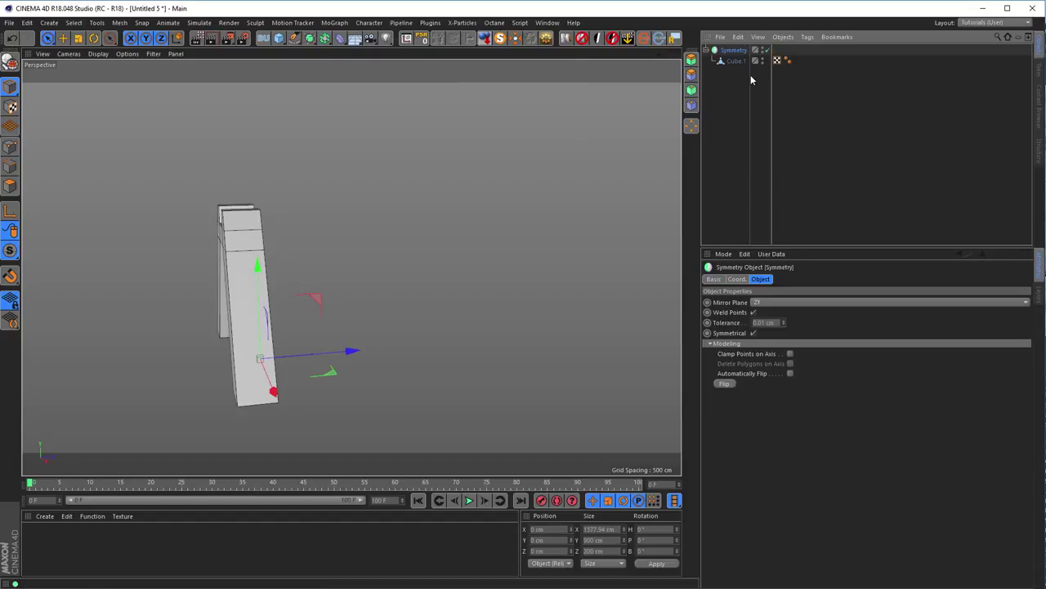
left_click(773, 303)
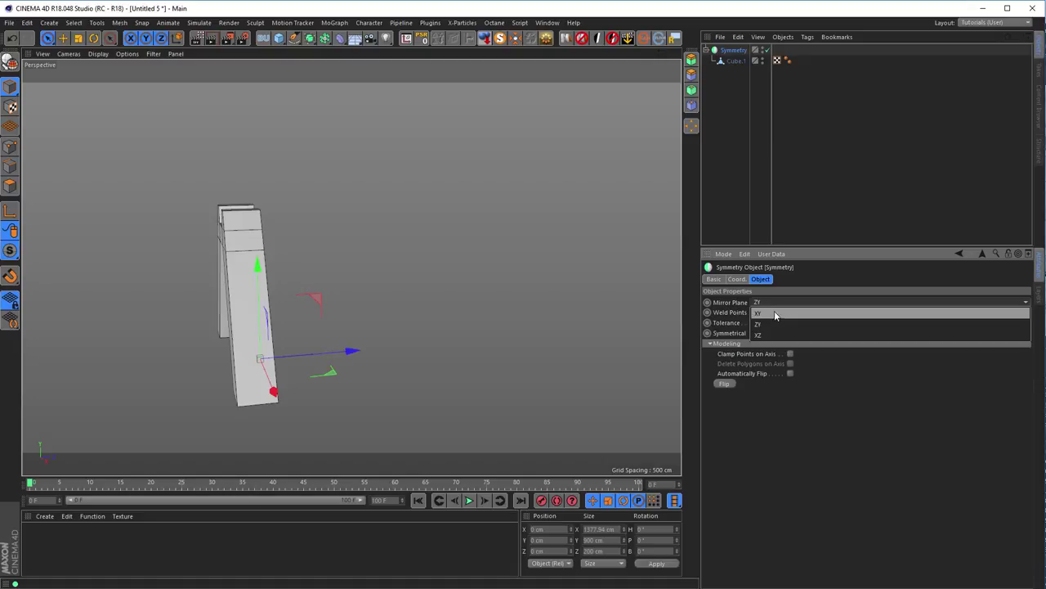
left_click(760, 313)
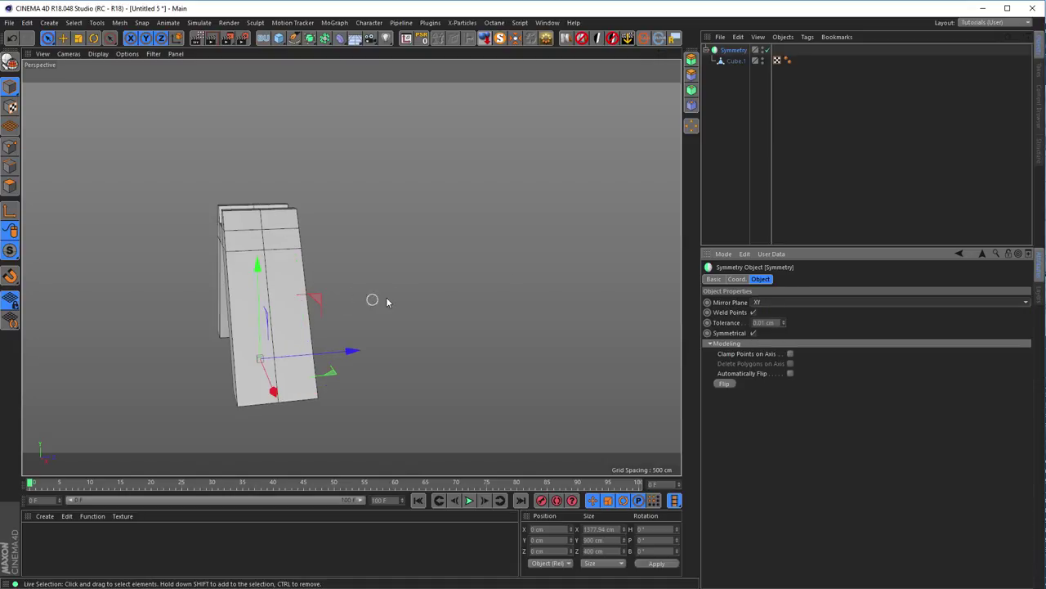
- Move Cube.1 along Z to -475 cm so the A-frame and its mirrored copy stand apart
left_click(734, 62)
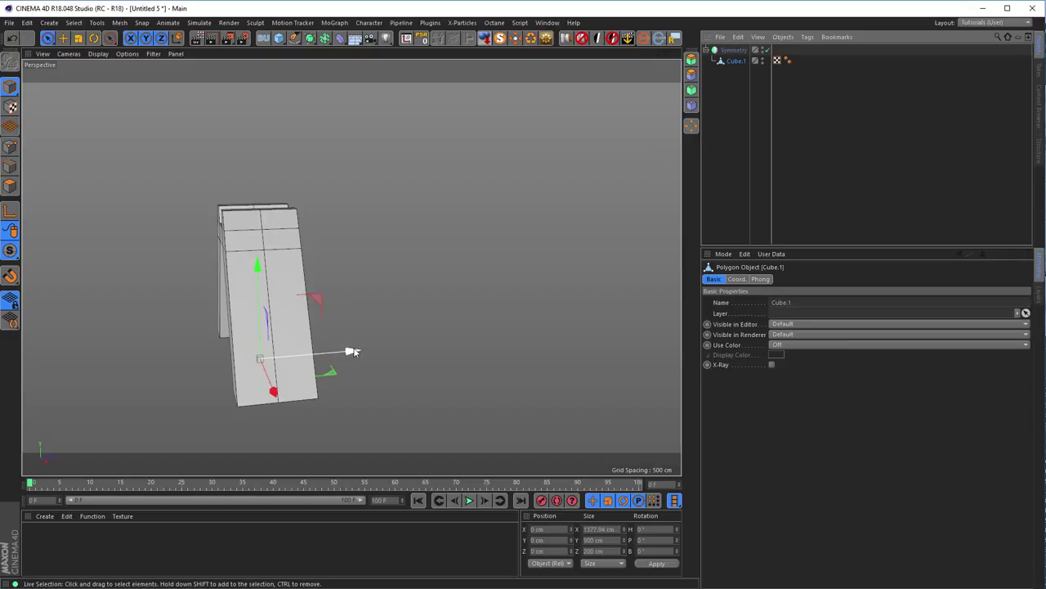
left_click_drag(353, 353, 246, 214)
right_click_drag(245, 215, 374, 199, "alt")
left_click_drag(296, 205, 275, 204, "alt")
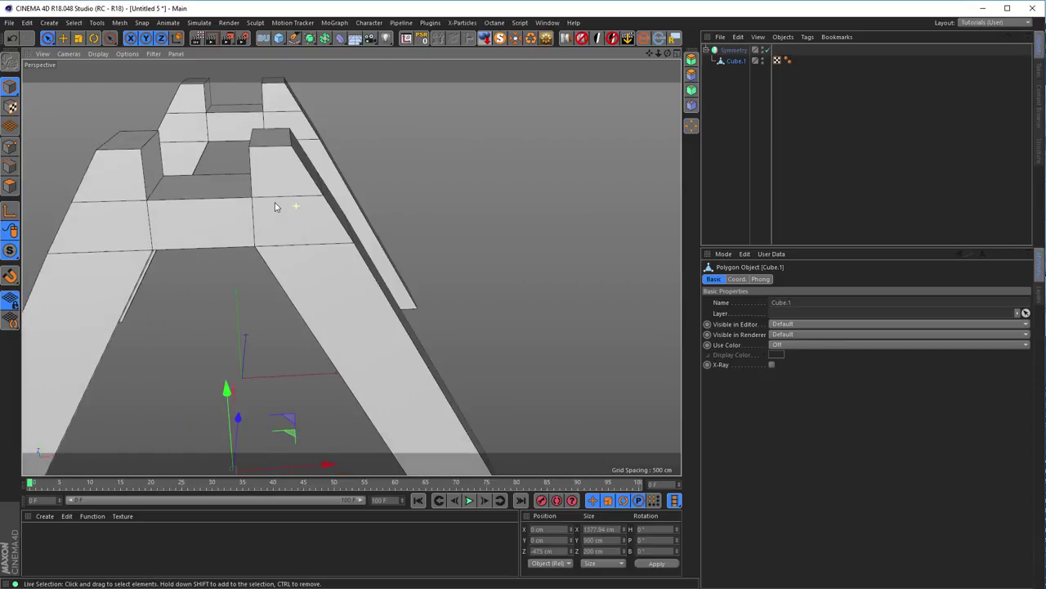
right_click_drag(274, 204, 301, 201, "alt")
left_click_drag(301, 201, 227, 205, "alt")
middle_click_drag(227, 205, 344, 205, "alt")
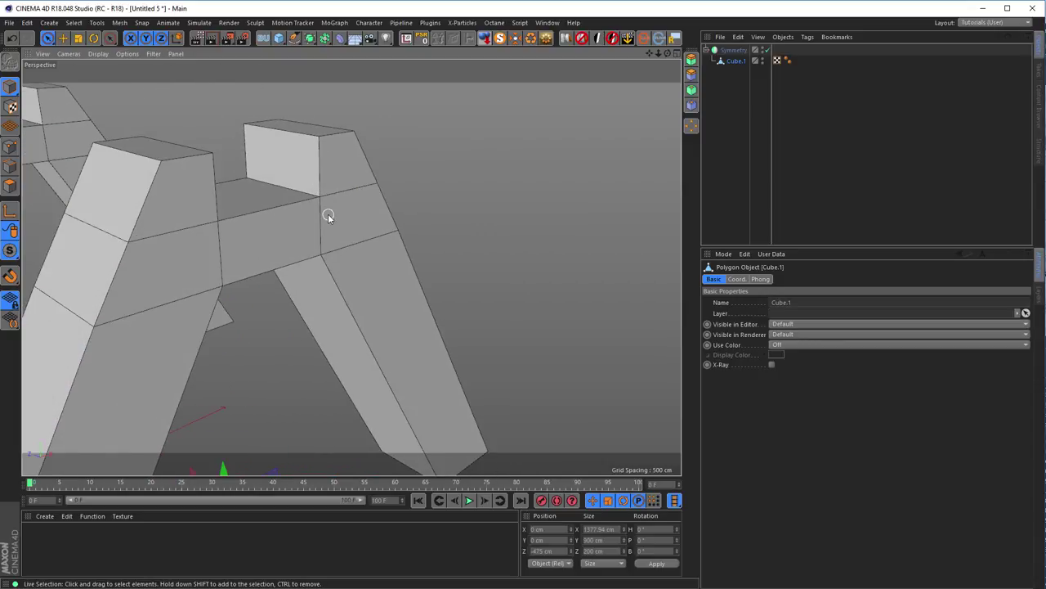
right_click_drag(314, 217, 278, 230, "alt")
left_click_drag(284, 229, 327, 229, "alt")
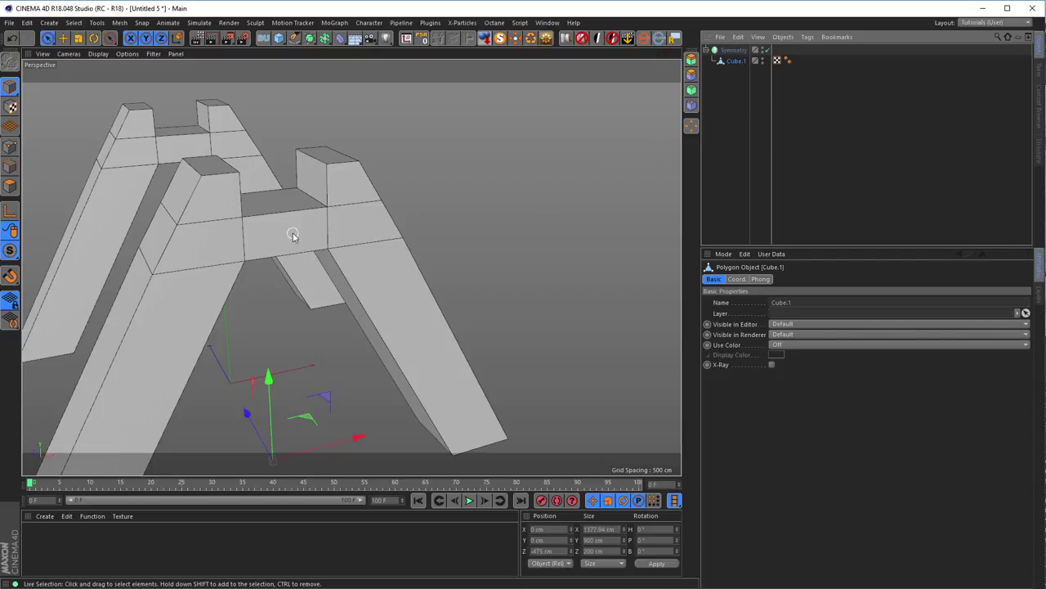
left_click_drag(210, 255, 376, 245, "alt")
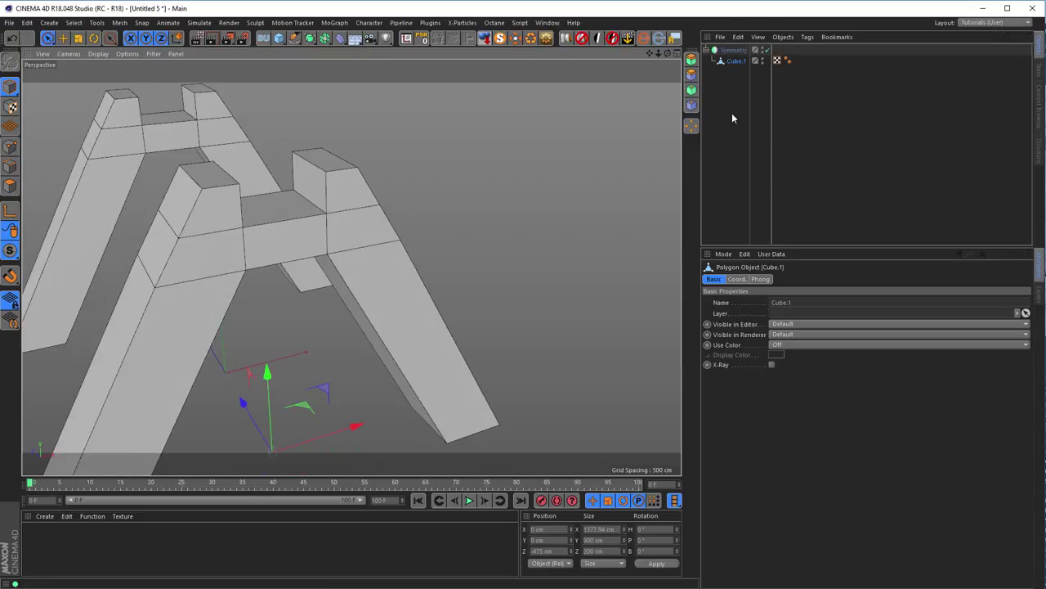
- Add a Bevel deformer under Cube.1 and set its offset to 7 cm
left_click(341, 39)
left_click(471, 191, "shift")
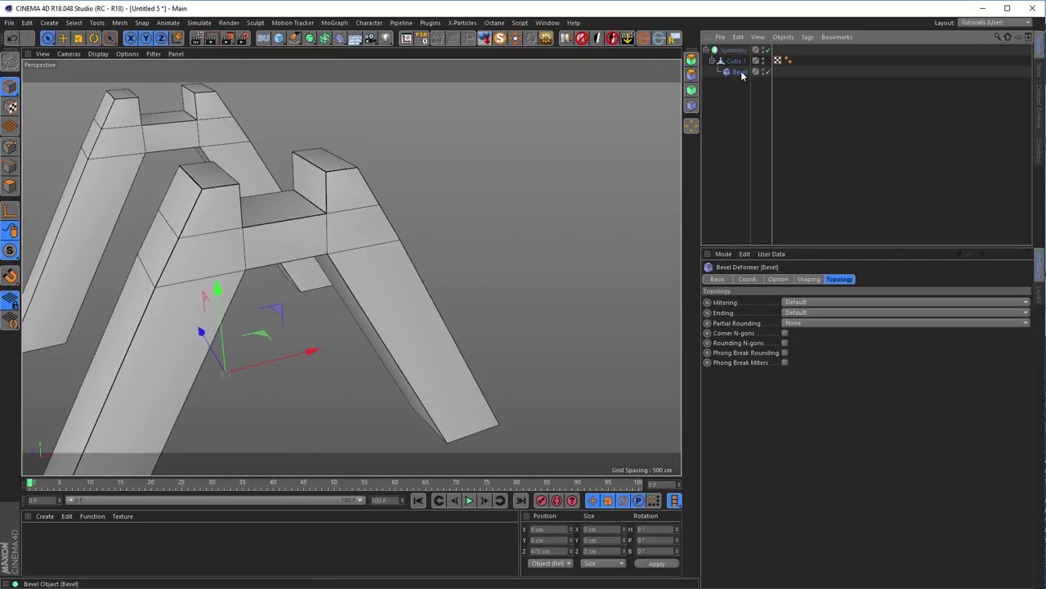
left_click(779, 279)
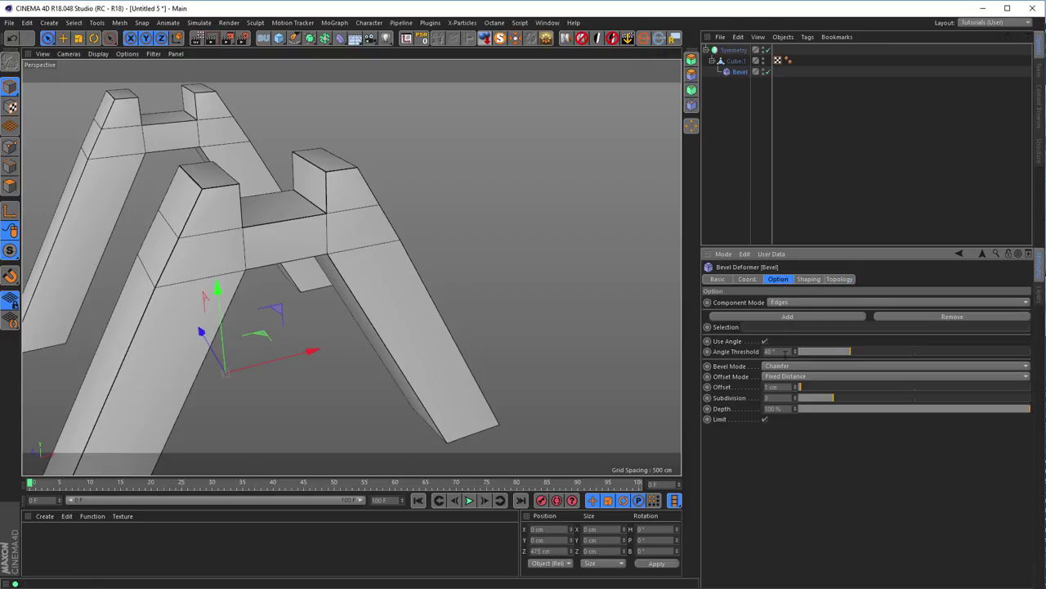
mouse_move(797, 387)
left_mouse_down()
mouse_move(855, 387)
mouse_move(815, 388)
left_mouse_up()
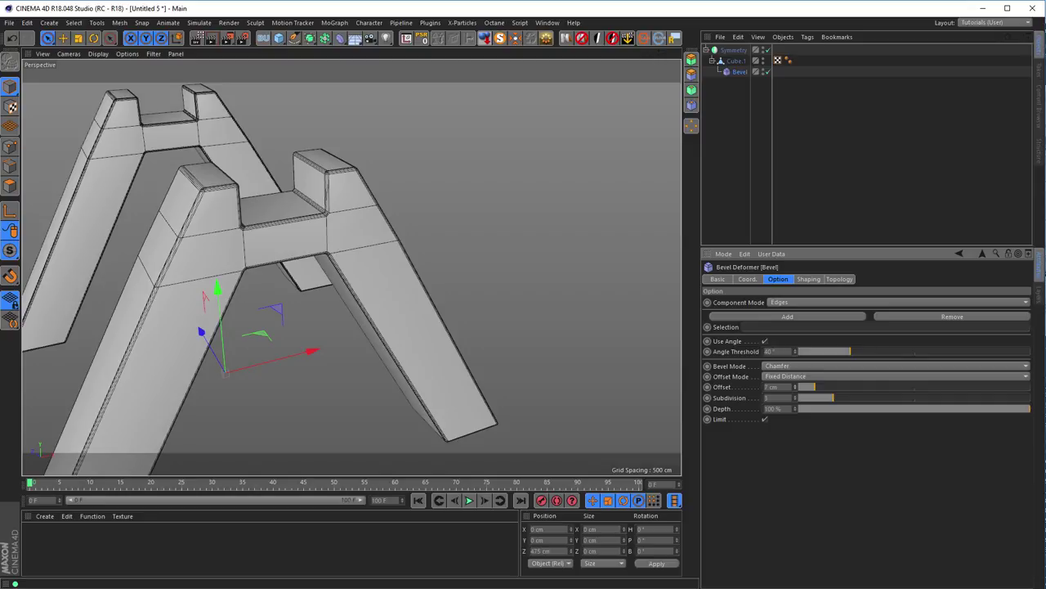
left_click_drag(540, 322, 487, 252, "alt")
middle_click_drag(398, 266, 381, 227, "alt")
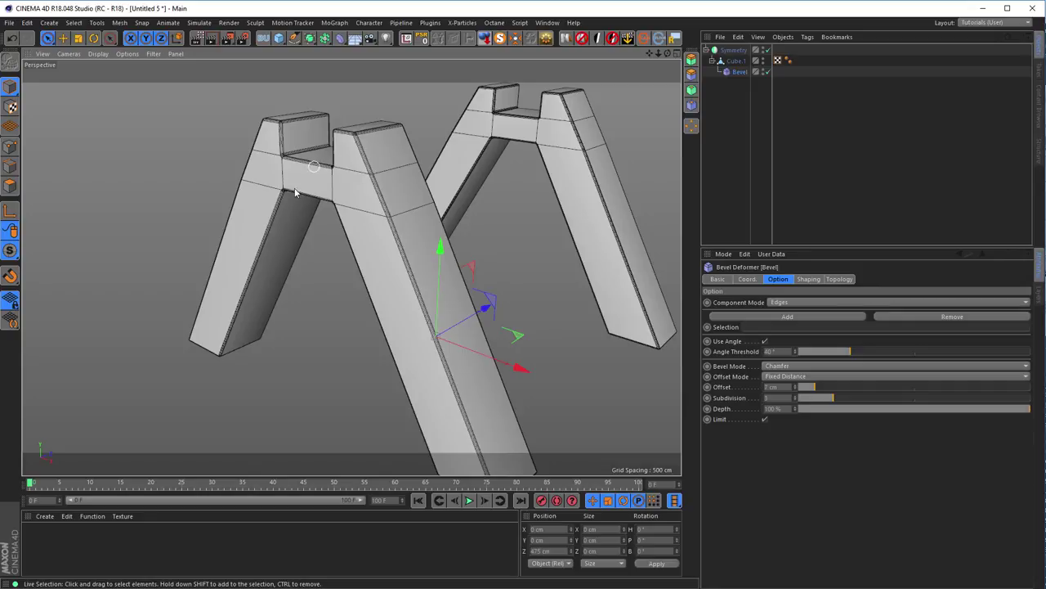
- Disable the Bevel deformer and ring-select the long edges of both legs on Cube.1
left_click(767, 72)
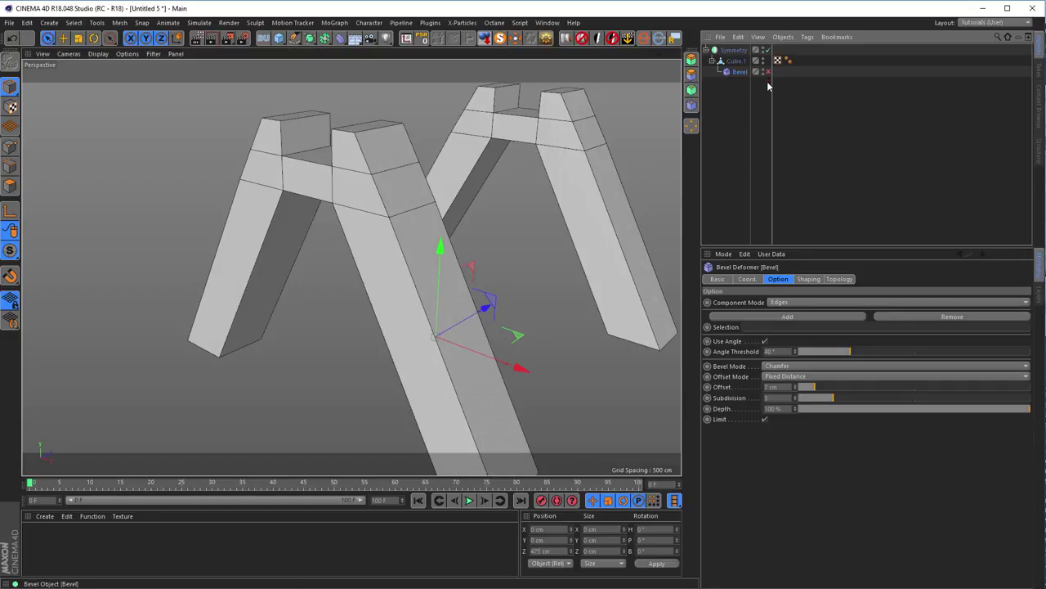
middle_click_drag(380, 235, 362, 187, "alt")
left_click(736, 61)
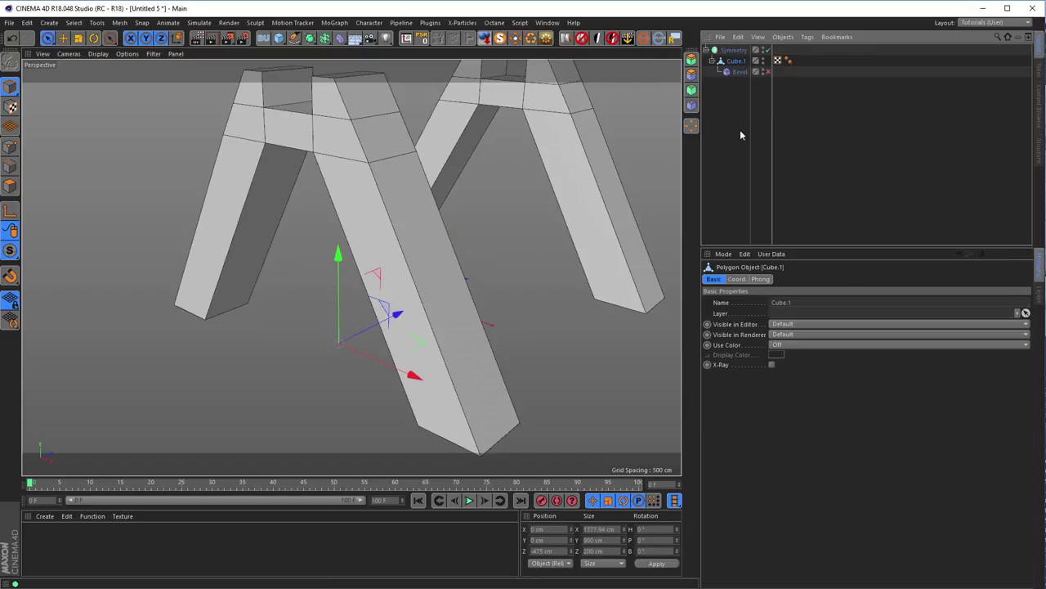
left_click(11, 167)
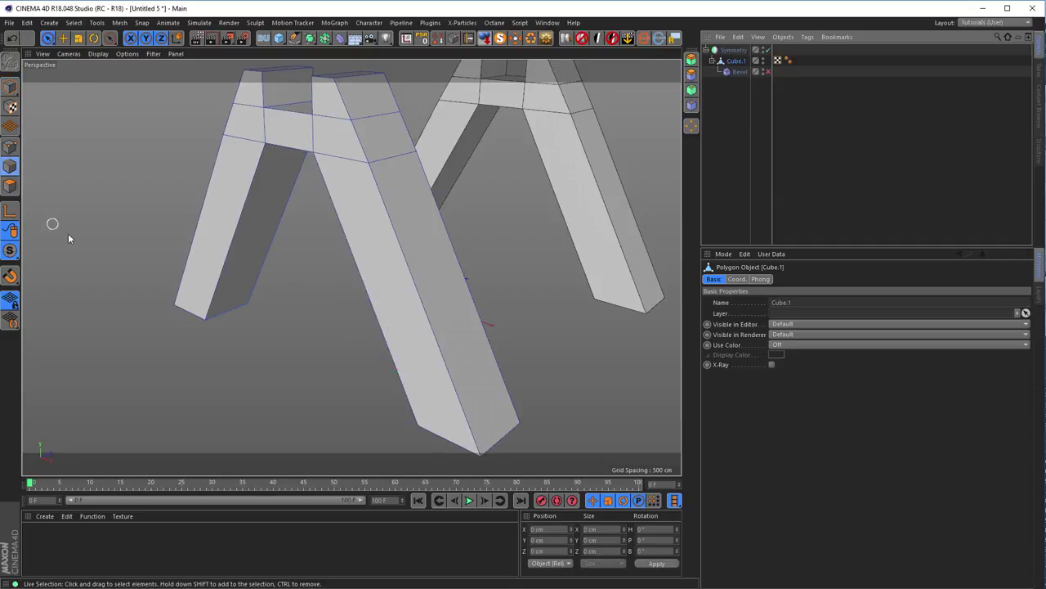
right_click(258, 378)
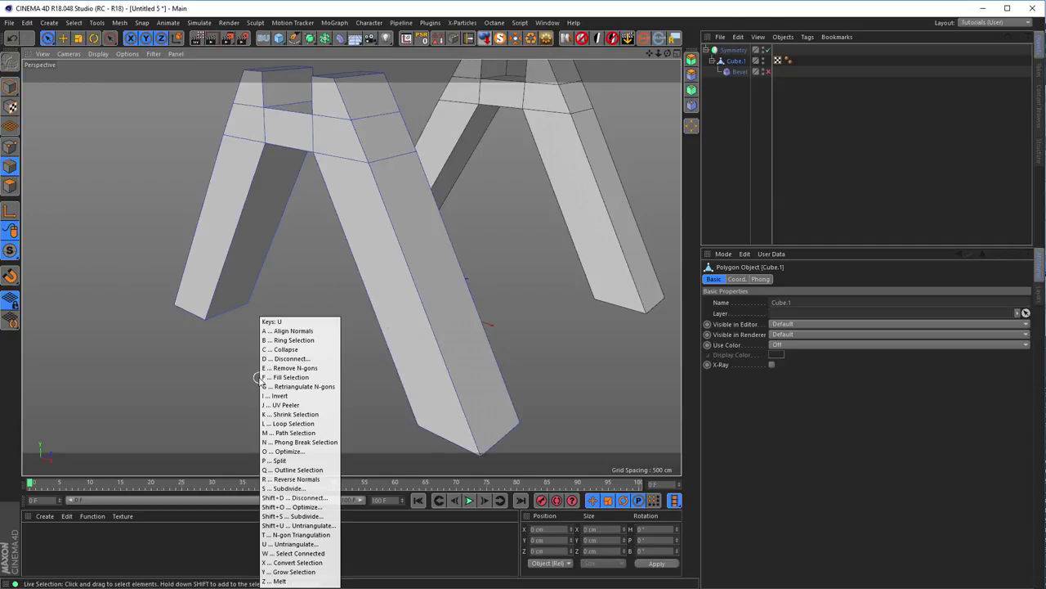
left_click(266, 361)
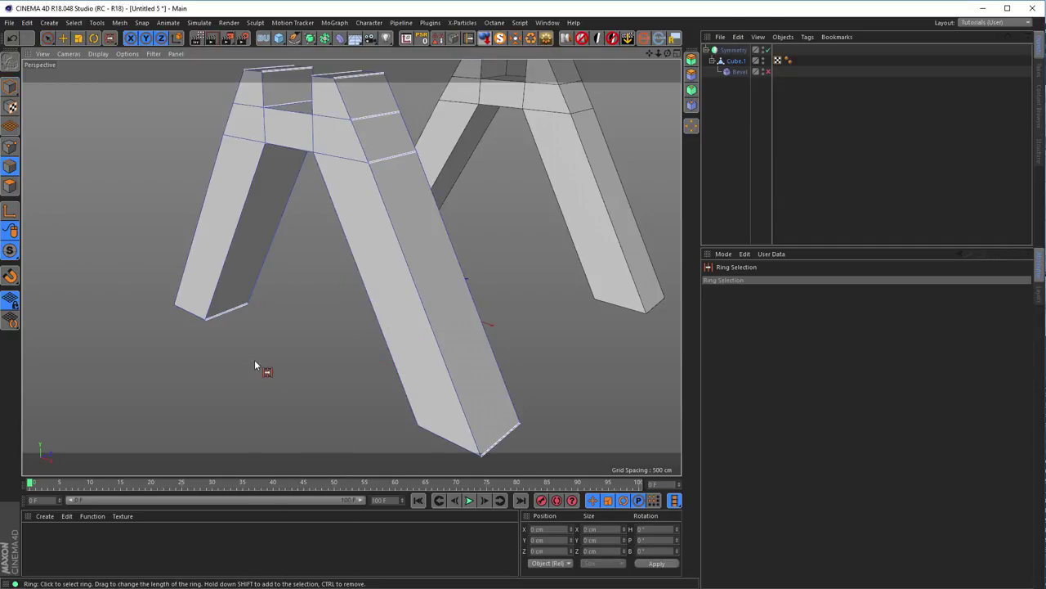
left_click(237, 235)
left_click(430, 326, "shift")
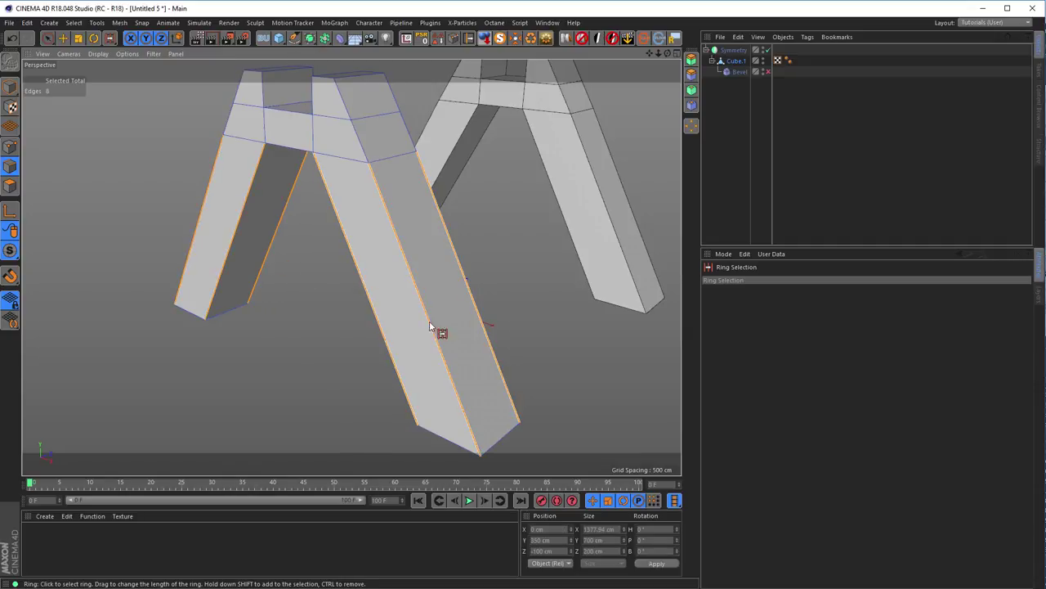
- Cut the selected leg edges with Edge Cut, using subdivision 5 and no N-gons
right_click(605, 360)
left_click(654, 394)
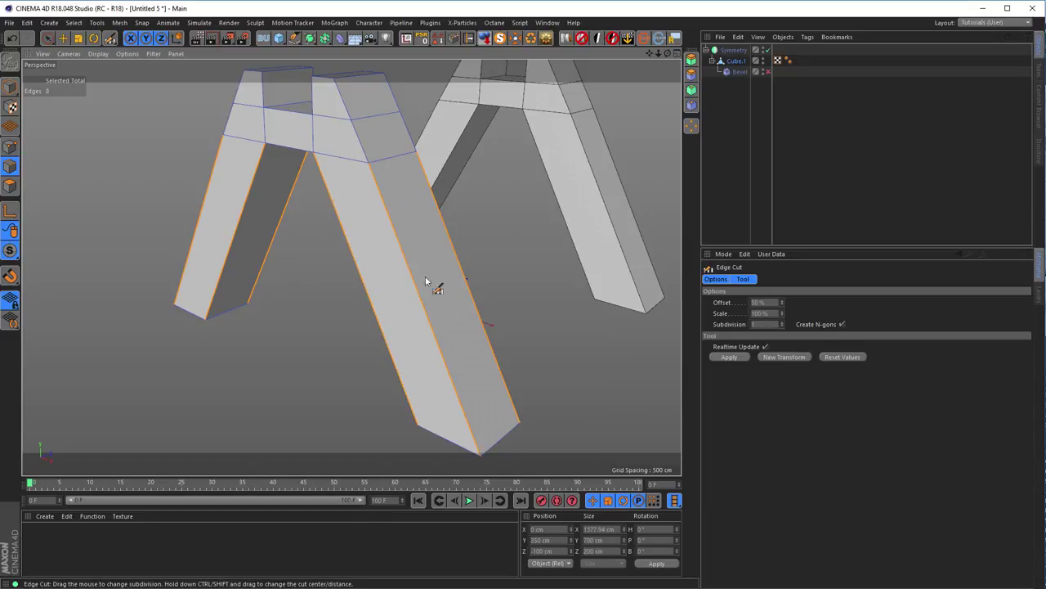
left_click(783, 322)
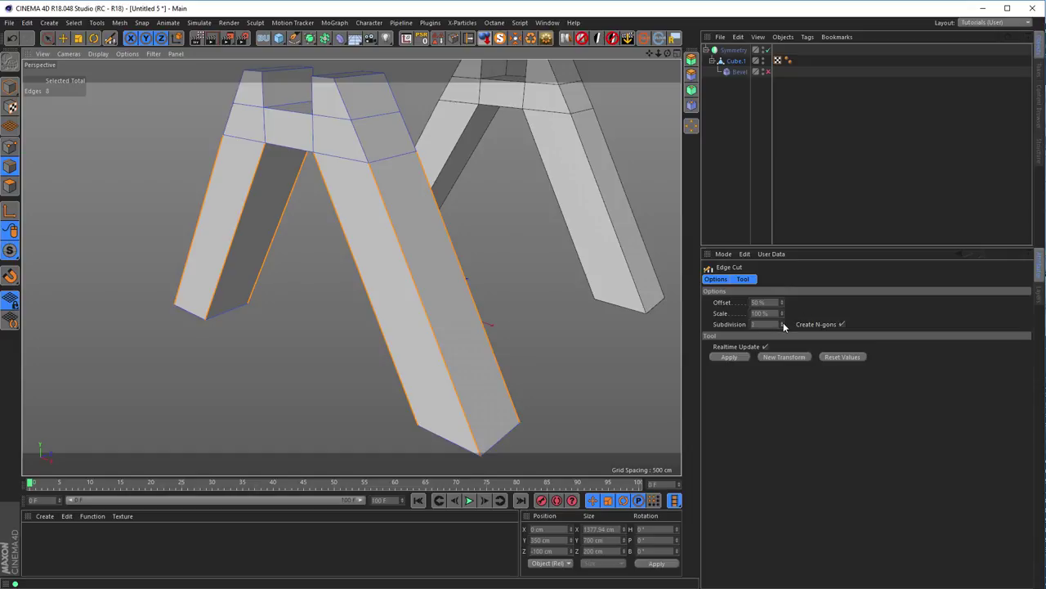
left_click(783, 322)
left_click(842, 324)
left_click(734, 359)
left_click_drag(542, 327, 436, 315, "alt")
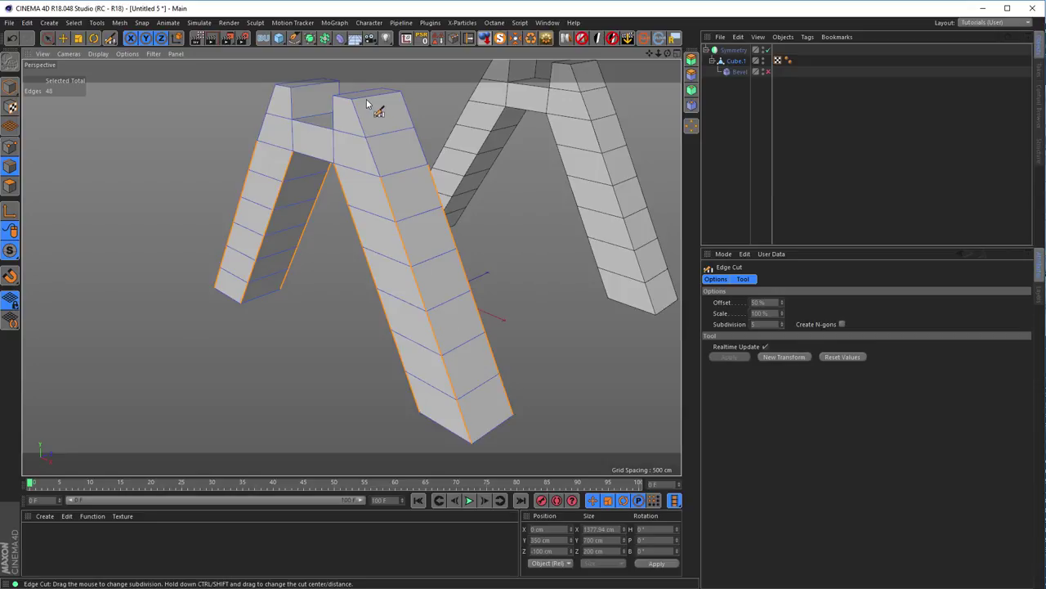
- Ring-select the depth edges across the frame's thickness and cut them once along the middle
right_click(484, 372)
left_click(496, 375)
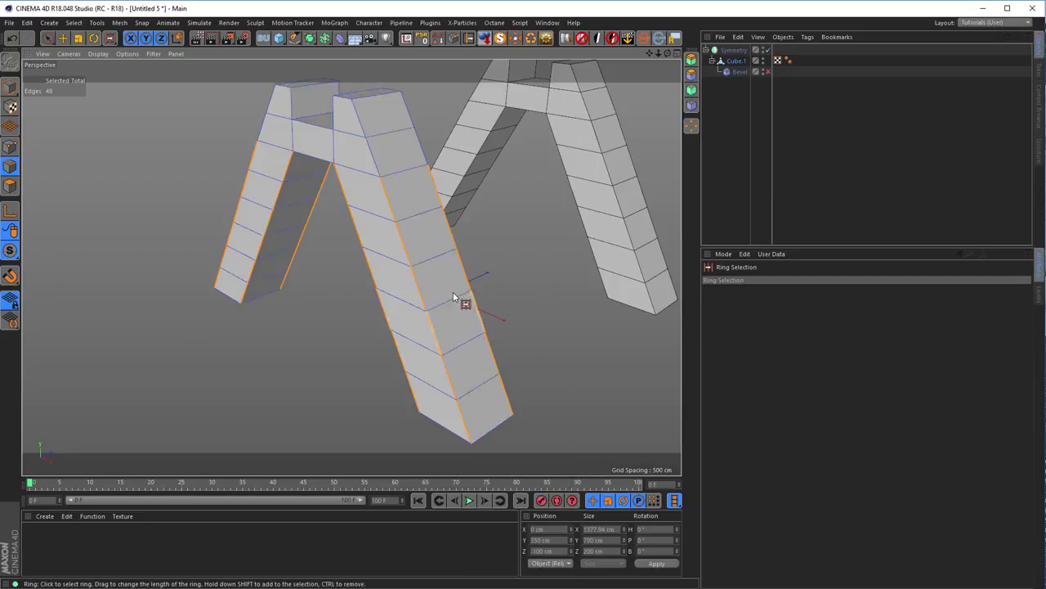
left_click(440, 262)
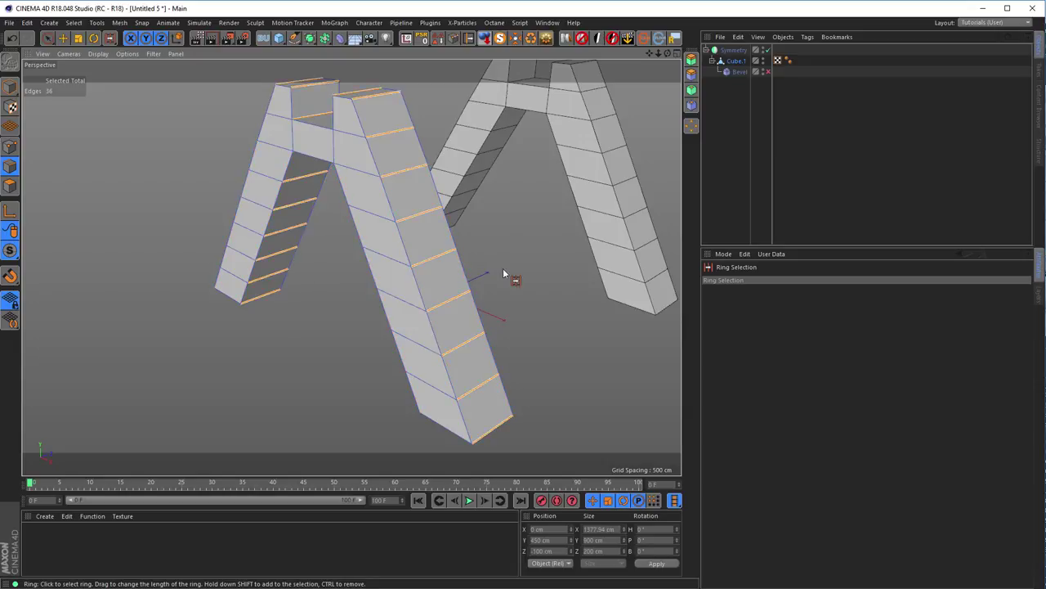
right_click(591, 307)
key("Escape")
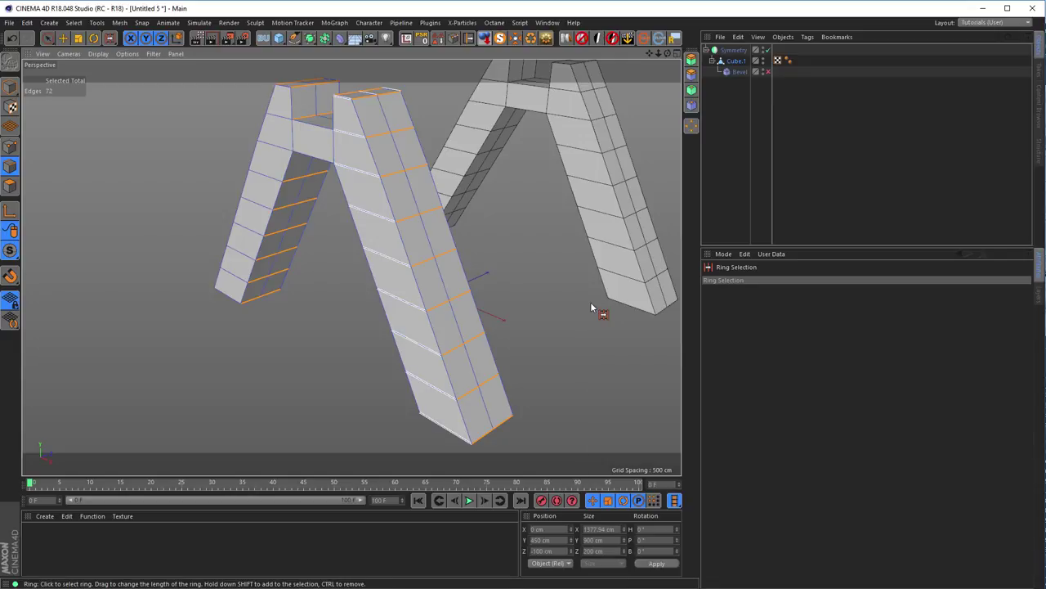
left_click(454, 302, "shift")
left_click_drag(454, 302, 342, 279, "alt")
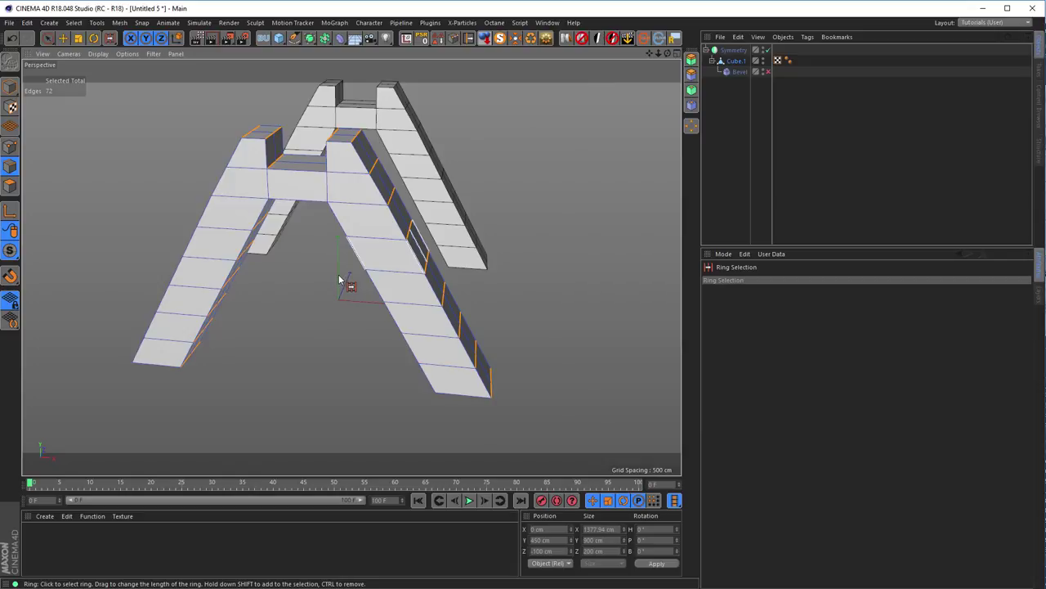
- Ring-select the crossbar's lengthwise edges and split the crossbar with a single cut at its middle
right_click(339, 280)
key("Escape")
left_click(319, 203)
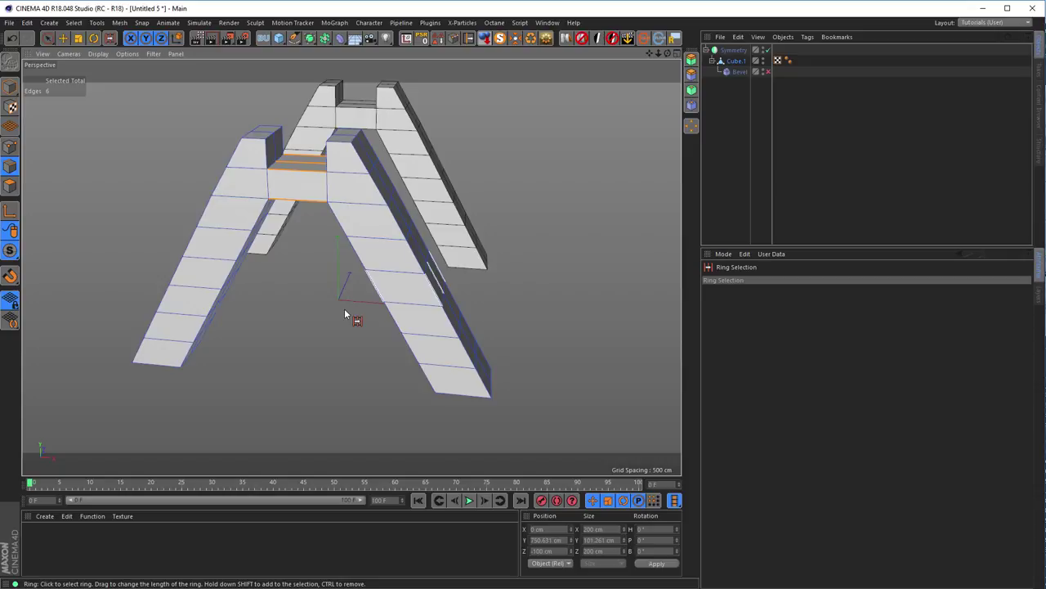
left_click_drag(401, 299, 460, 275, "alt")
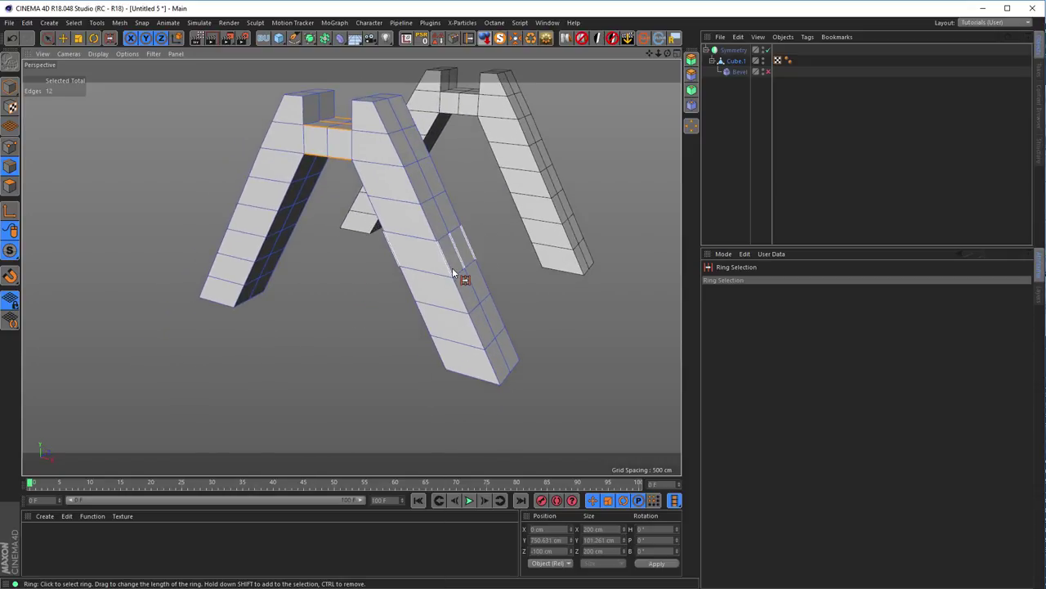
- Ring-select the width edges of both legs, cut them once down the middle, and clear the edge selection
left_click(473, 382)
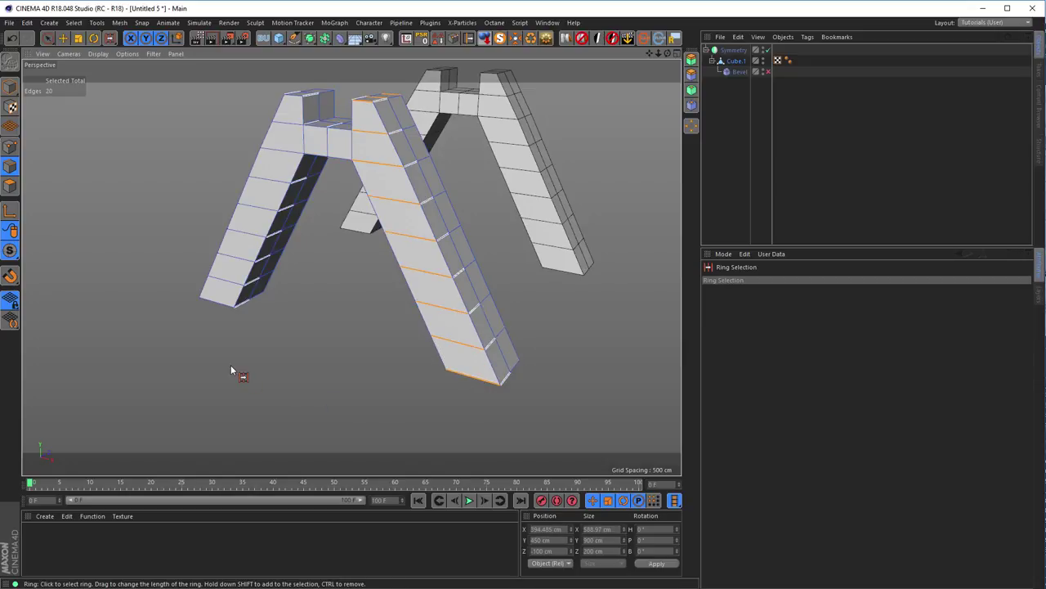
left_click(218, 301, "shift")
key("m")
key("f")
mouse_move(445, 310)
left_mouse_down("alt")
mouse_move(645, 343)
mouse_move(446, 327)
left_mouse_up("alt")
key("space")
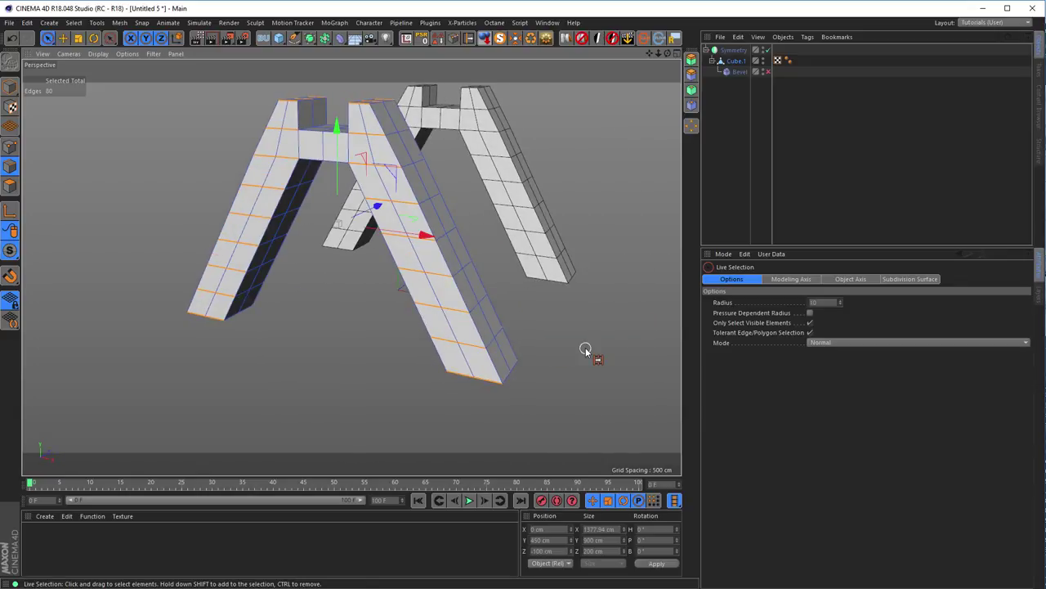
left_click(586, 348)
mouse_move(444, 247)
left_mouse_down("alt")
mouse_move(464, 294)
mouse_move(443, 262)
left_mouse_up("alt")
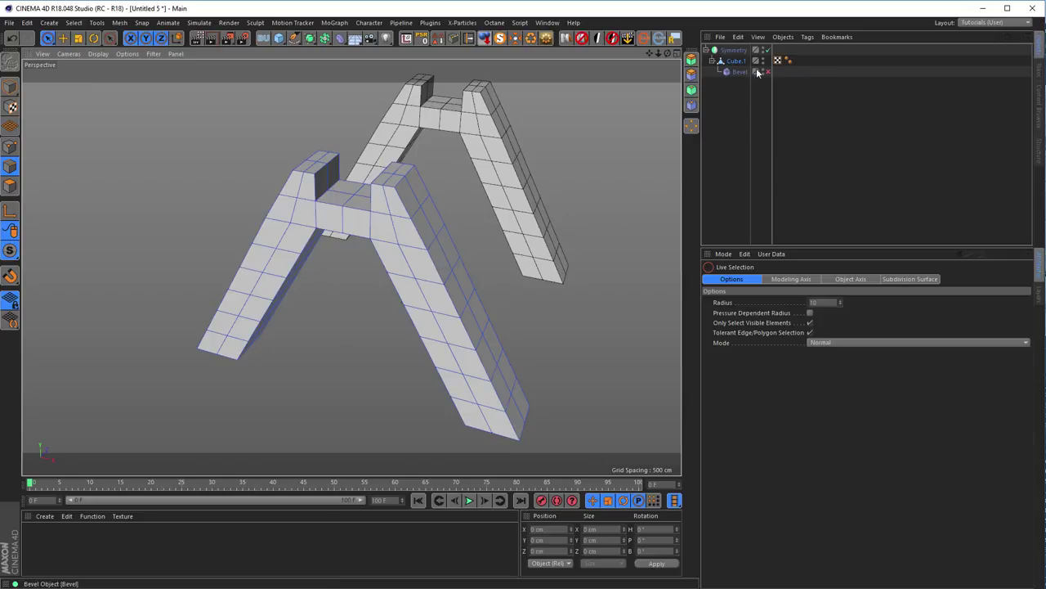
- Add a Subdivision Surface as parent of Cube.1 inside the Symmetry object
left_click(733, 61)
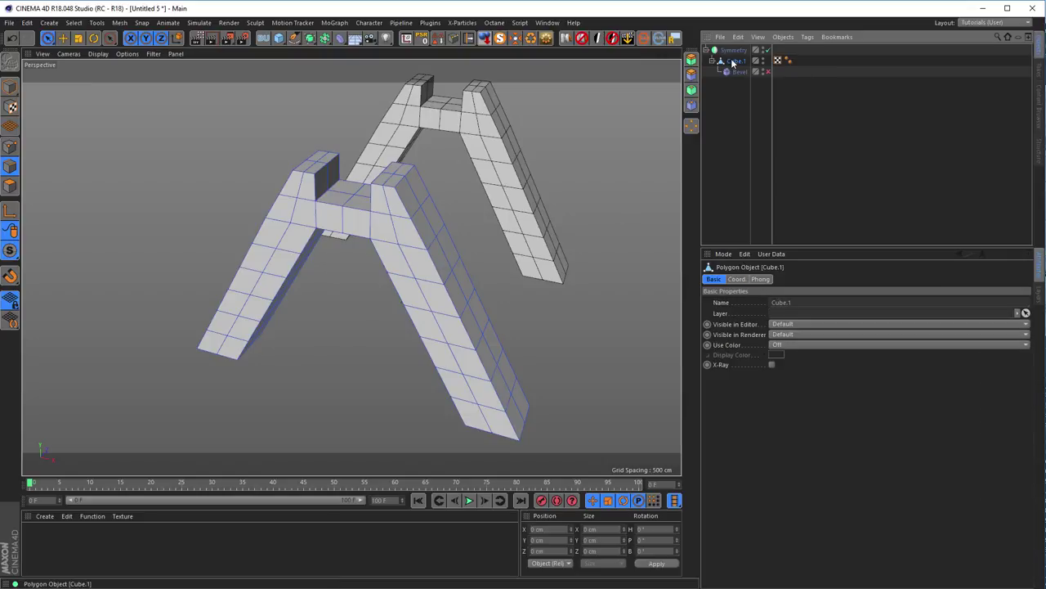
left_click(310, 38, "alt")
left_click_drag(425, 278, 462, 299, "alt")
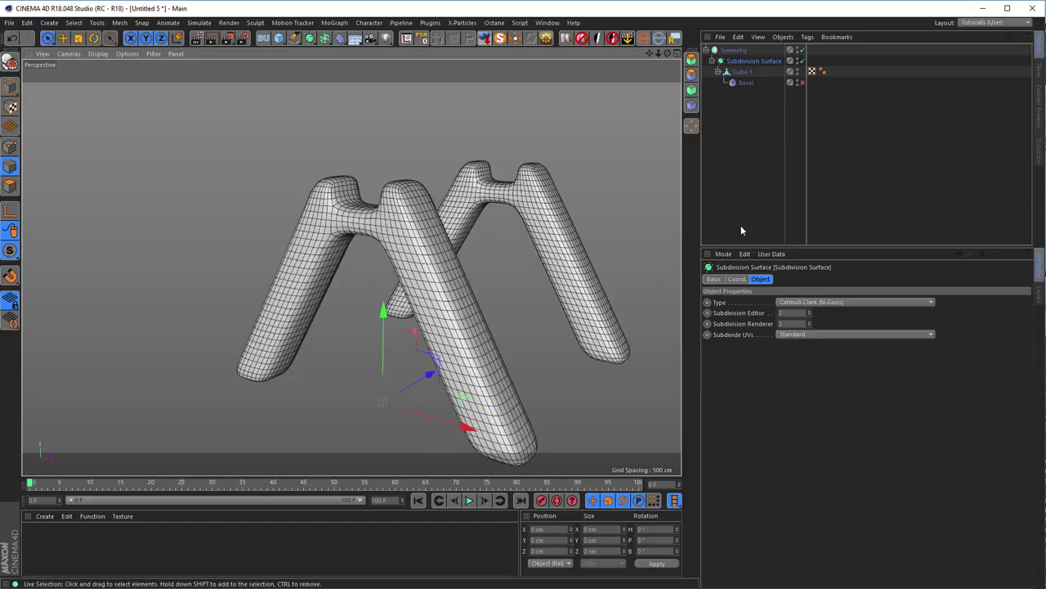
- Enable the Bevel deformer under Cube.1 while the Subdivision Surface is briefly switched off, and turn the subdivision back on
left_click(802, 61)
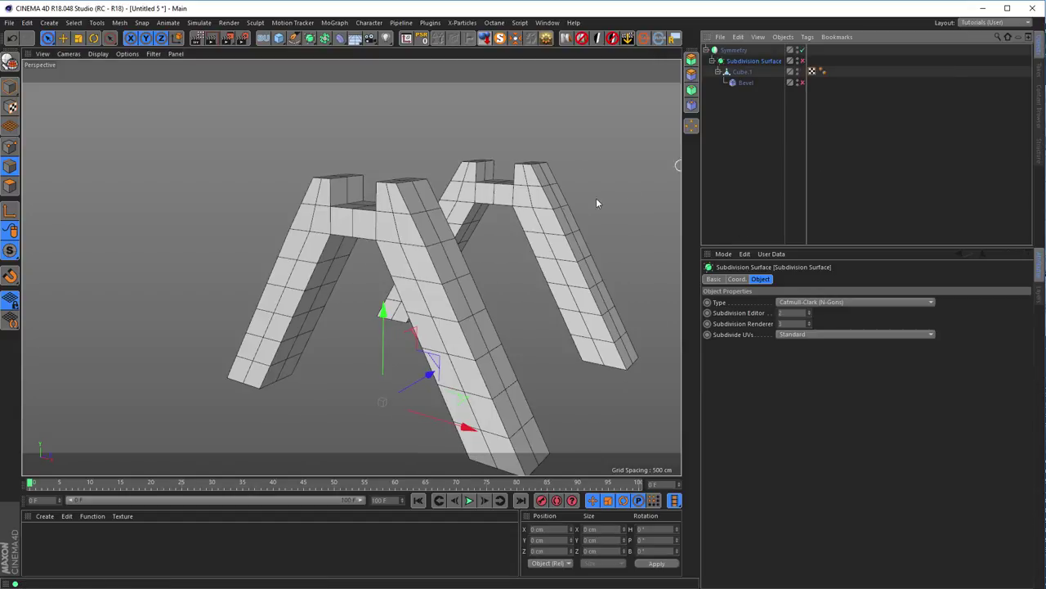
left_click(746, 83)
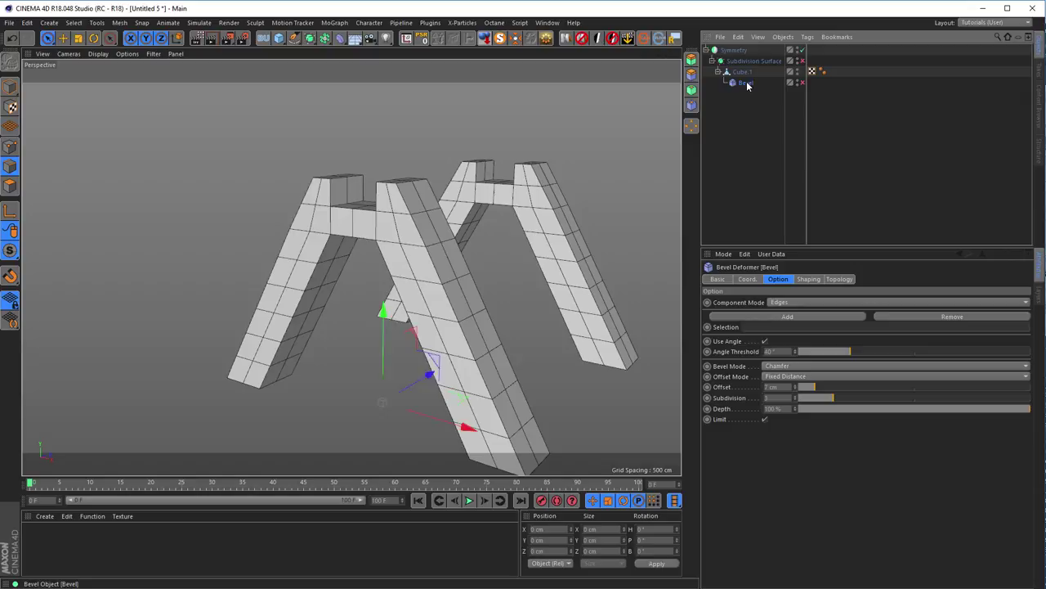
left_click(802, 83)
left_click_drag(430, 245, 299, 226, "alt")
right_click_drag(351, 223, 424, 217, "alt")
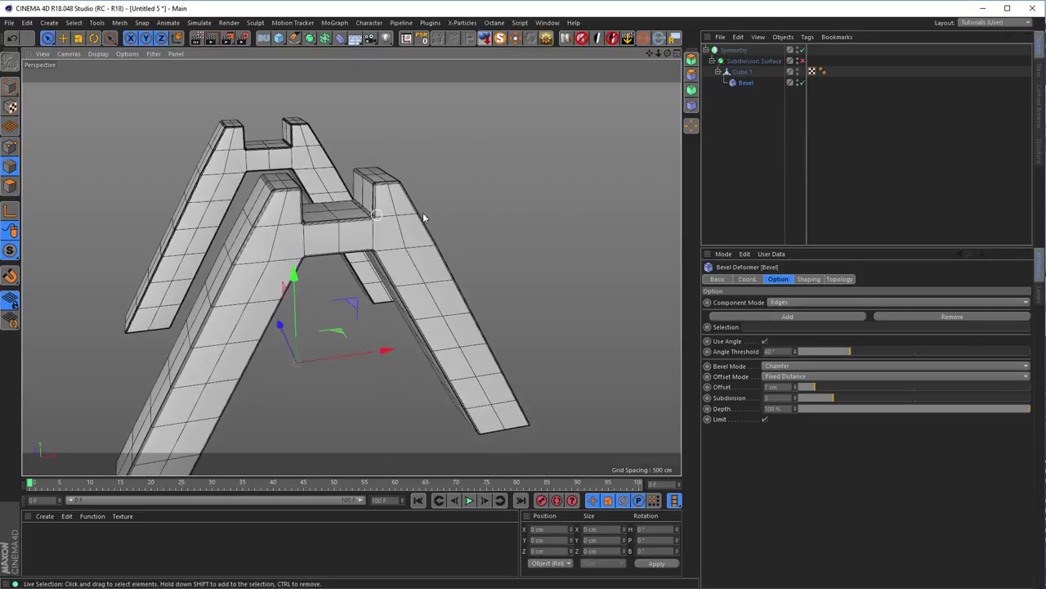
left_click(800, 61)
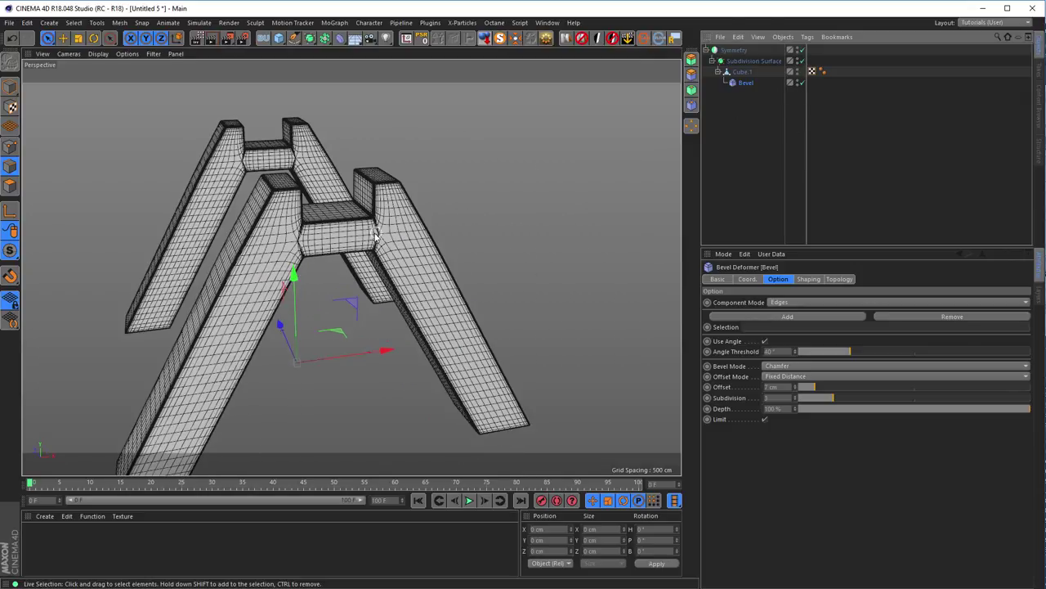
- Examine the bevelled, subdivided mesh where the crossbar meets the legs for uneven or pinched geometry
scroll(508, 211, "up", 3)
right_click_drag(508, 212, 589, 201, "alt")
left_click_drag(422, 198, 318, 196, "alt")
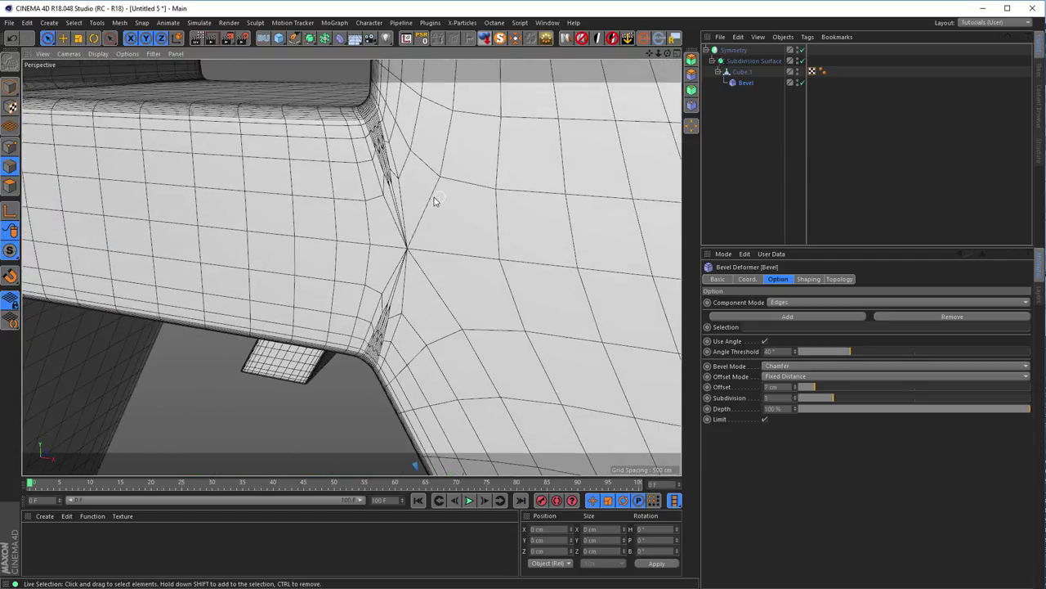
right_click_drag(434, 202, 381, 186, "alt")
left_click_drag(381, 185, 418, 182, "alt")
scroll(413, 186, "down", 5)
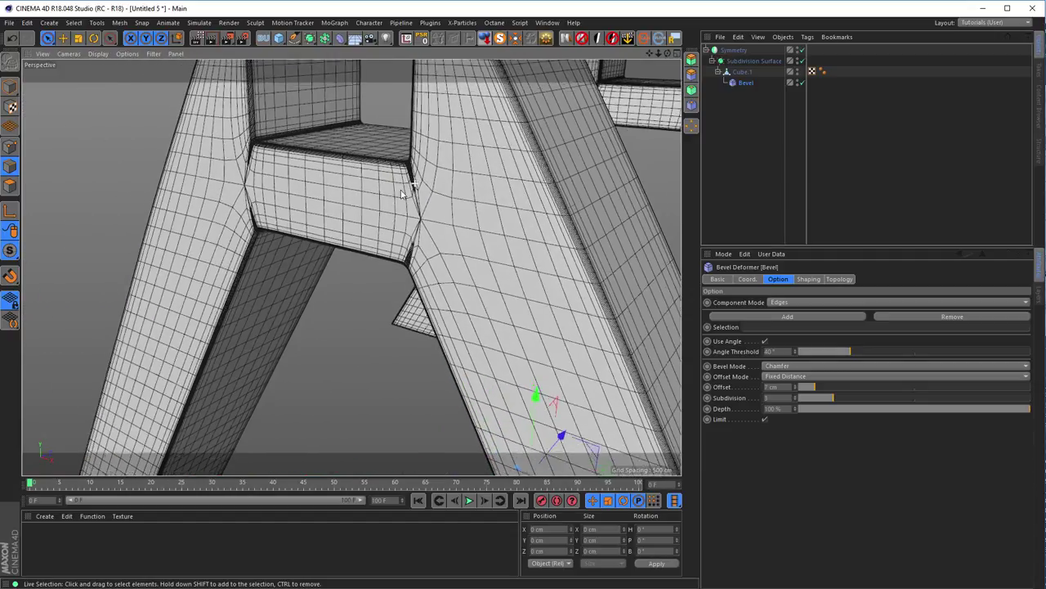
scroll(354, 194, "down", 3)
left_click_drag(417, 206, 438, 196, "alt")
right_click_drag(410, 155, 634, 158, "alt")
left_click_drag(492, 151, 572, 228, "alt")
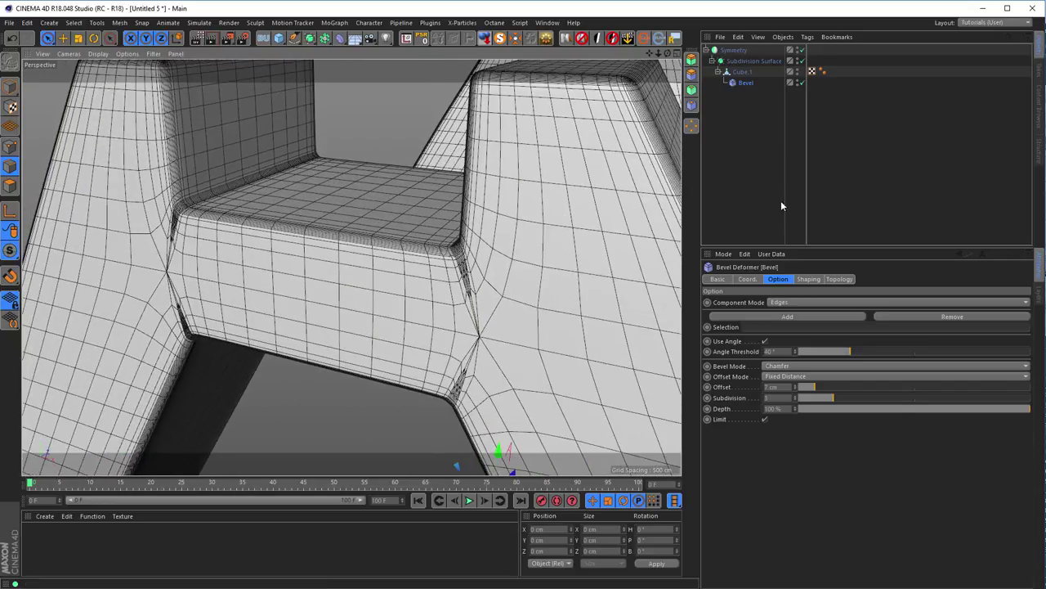
- Set the Bevel deformer's bevel mode to Solid
left_click(747, 73)
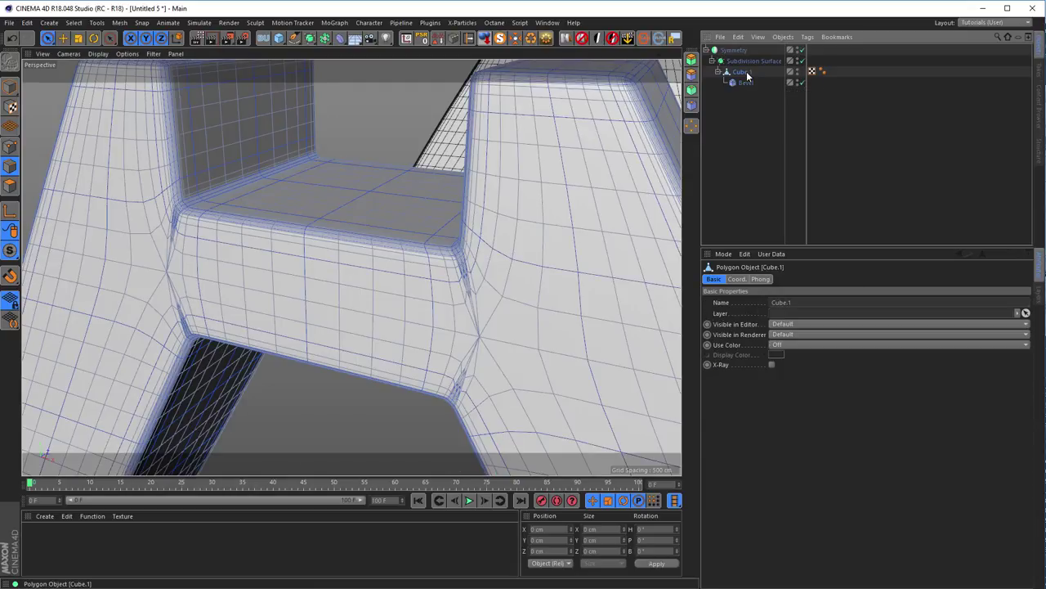
left_click(744, 83)
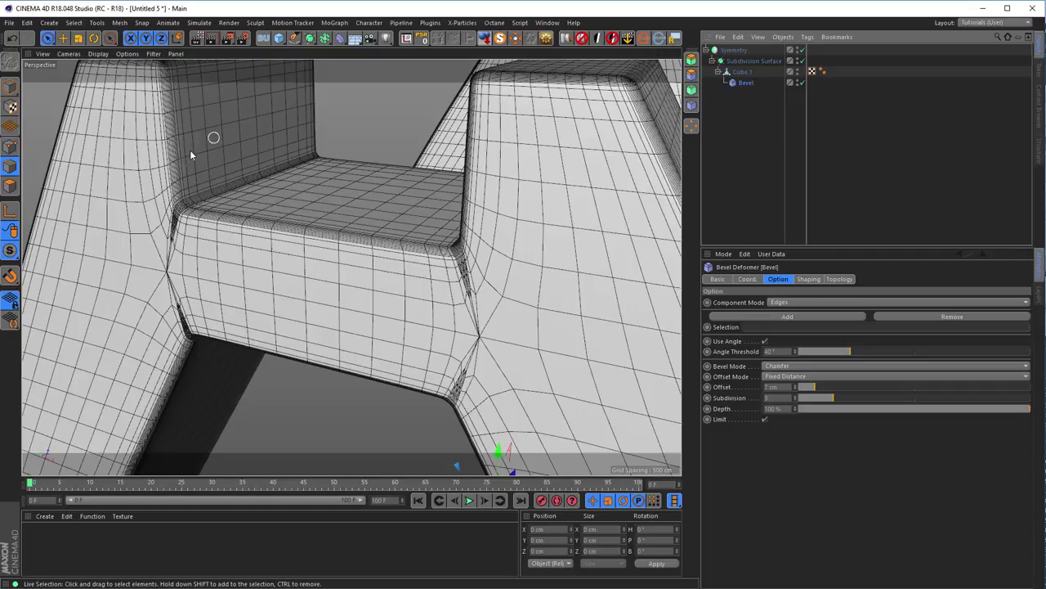
left_click(789, 366)
left_click(791, 387)
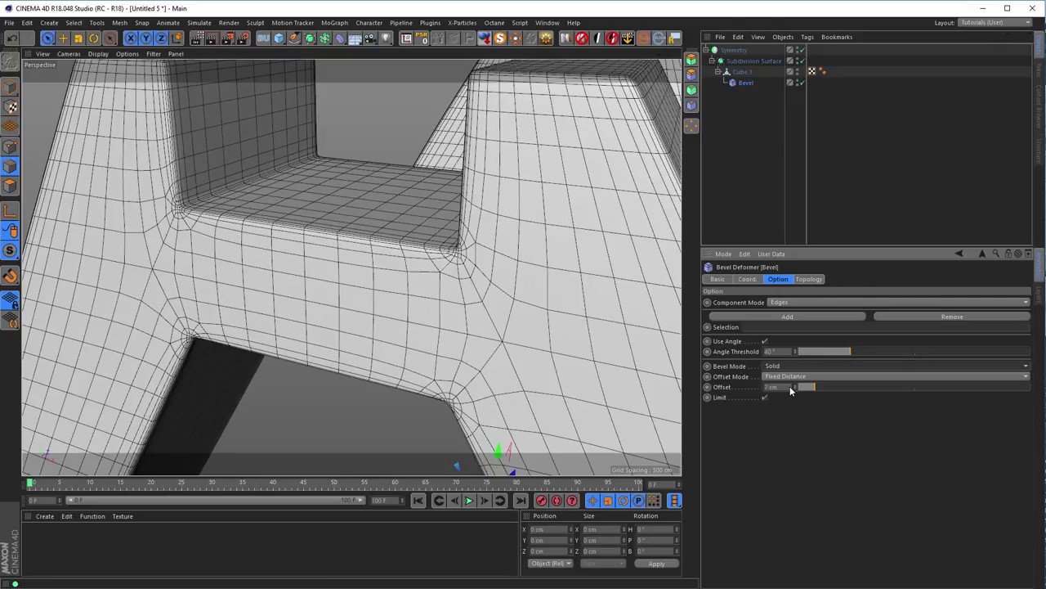
- Inspect the smoothed A-frames from all sides, including the leg ends, leg tops and crossbar joints
scroll(534, 294, "down", 3)
left_click_drag(535, 293, 466, 246, "alt")
right_click_drag(466, 246, 378, 275, "alt")
middle_click_drag(438, 222, 372, 156, "alt")
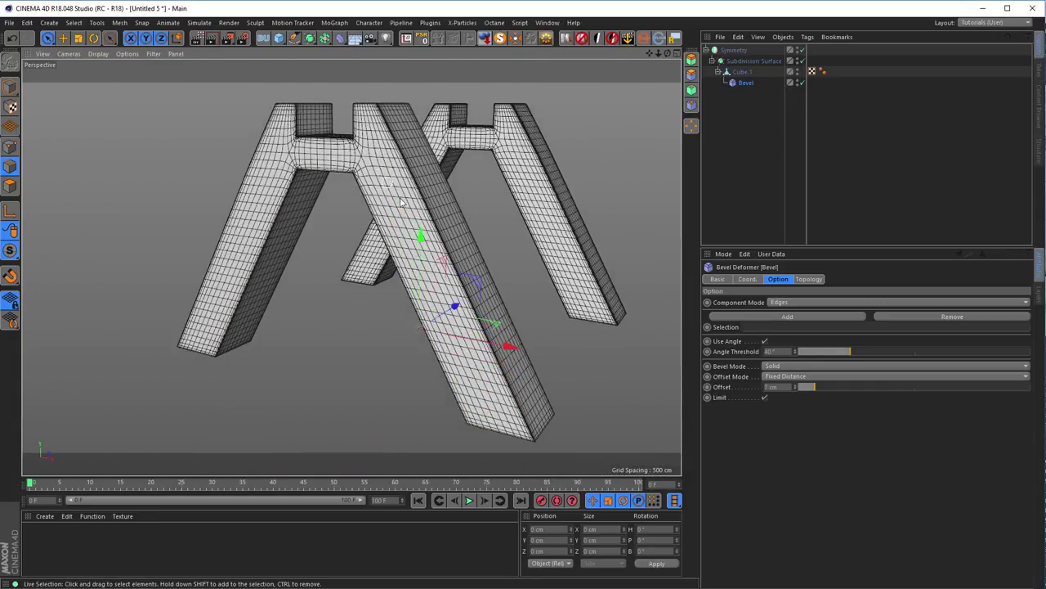
right_click_drag(389, 200, 432, 303, "alt")
left_click_drag(433, 302, 486, 384, "alt")
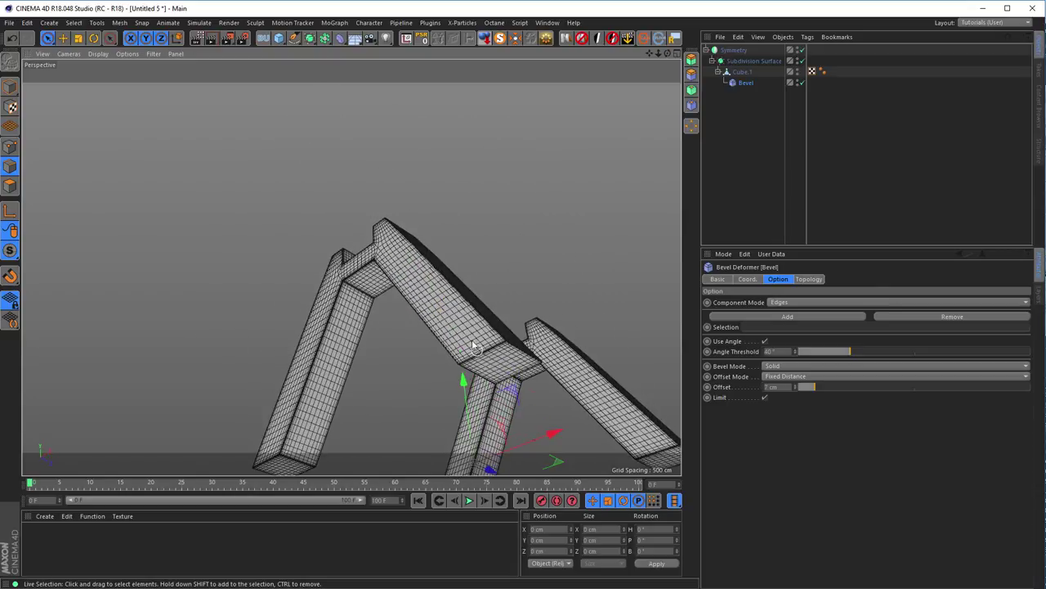
left_click_drag(478, 348, 438, 221, "alt")
middle_click_drag(438, 221, 415, 324, "alt")
right_click_drag(344, 170, 448, 173, "alt")
left_click_drag(448, 172, 386, 178, "alt")
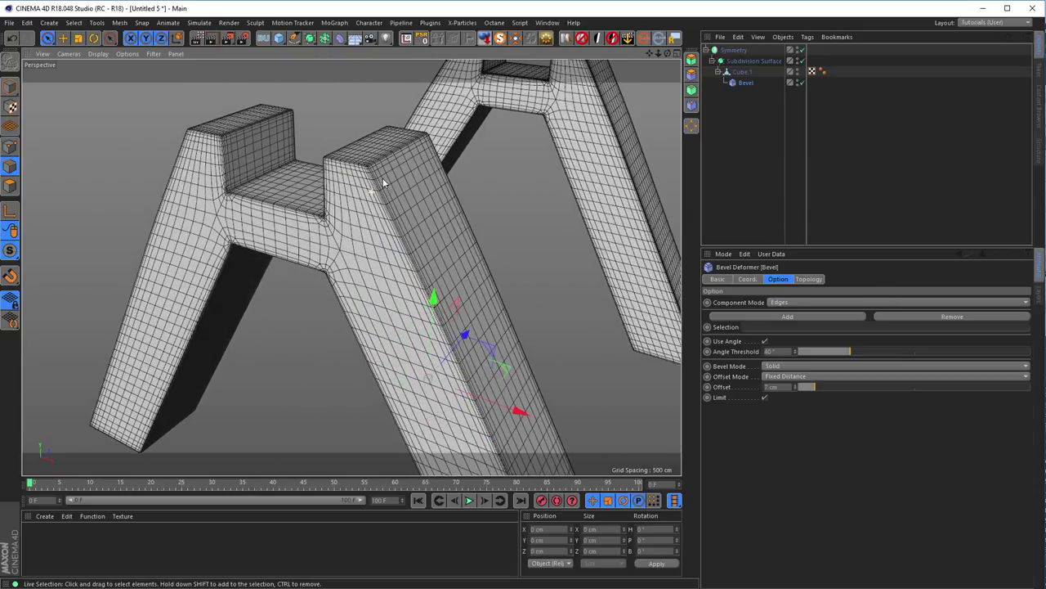
right_click_drag(384, 167, 415, 164, "alt")
left_click_drag(407, 194, 385, 252, "alt")
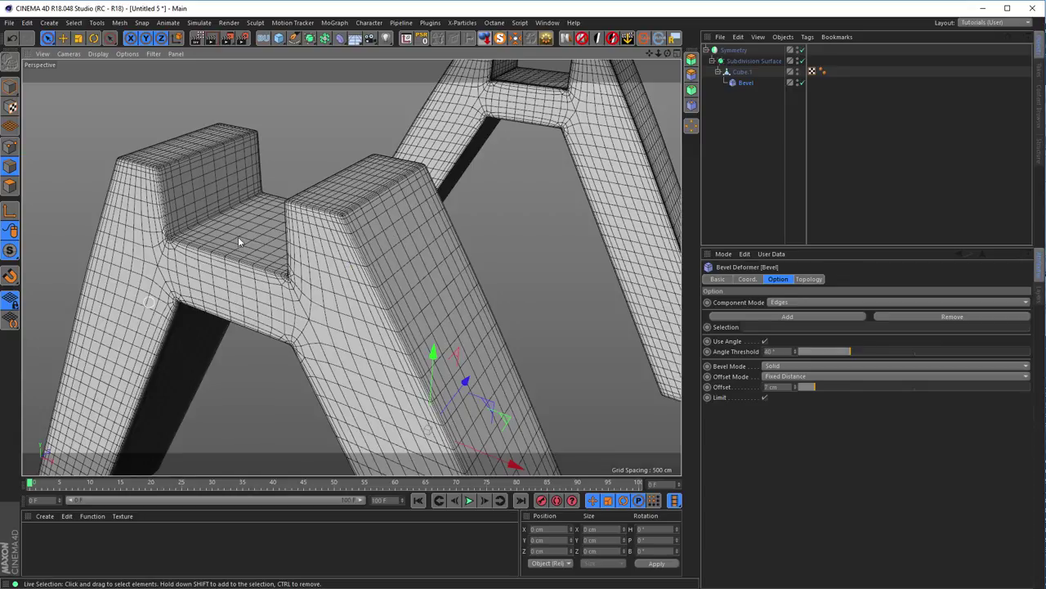
right_click_drag(406, 228, 378, 252, "alt")
middle_click_drag(343, 246, 309, 257, "alt")
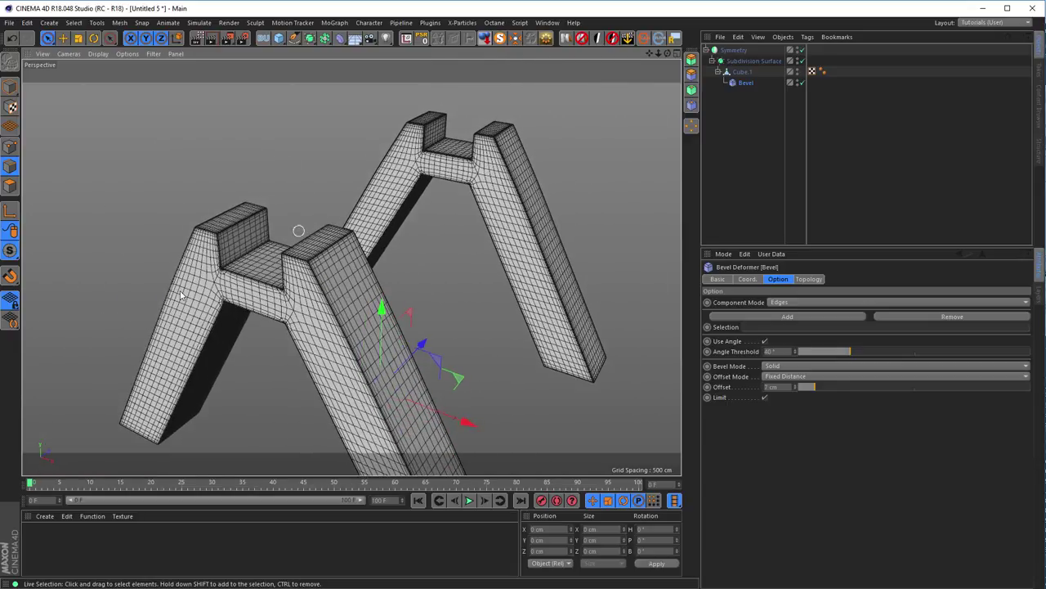
- Add a cube primitive to the scene as a separate object outside the Symmetry hierarchy
left_click(279, 38)
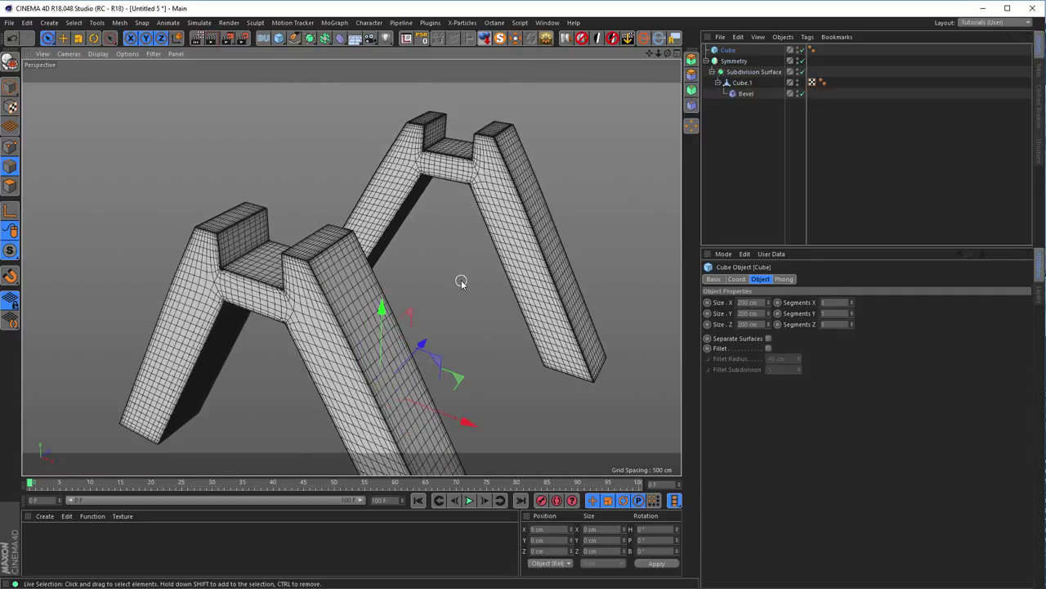
right_click_drag(461, 282, 386, 302, "alt")
middle_click_drag(418, 300, 448, 305, "alt")
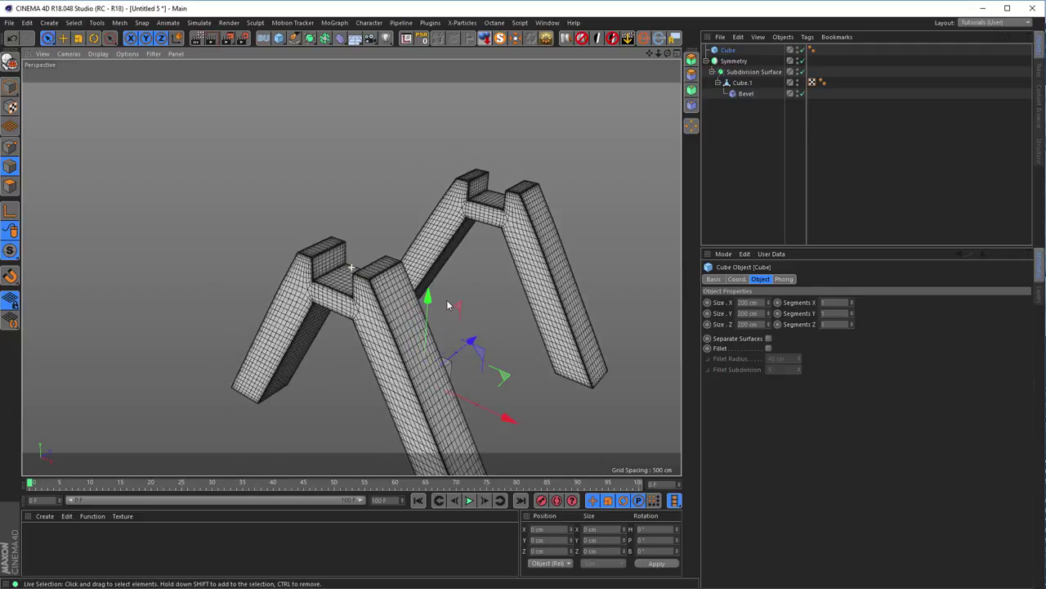
left_click_drag(537, 273, 615, 288, "alt")
middle_click_drag(522, 363, 365, 186, "alt")
left_click_drag(345, 229, 295, 210, "alt")
- Raise the new cube to about 902 cm in Y in the front view, resting it on the crossbar between the leg tops
middle_click(448, 381)
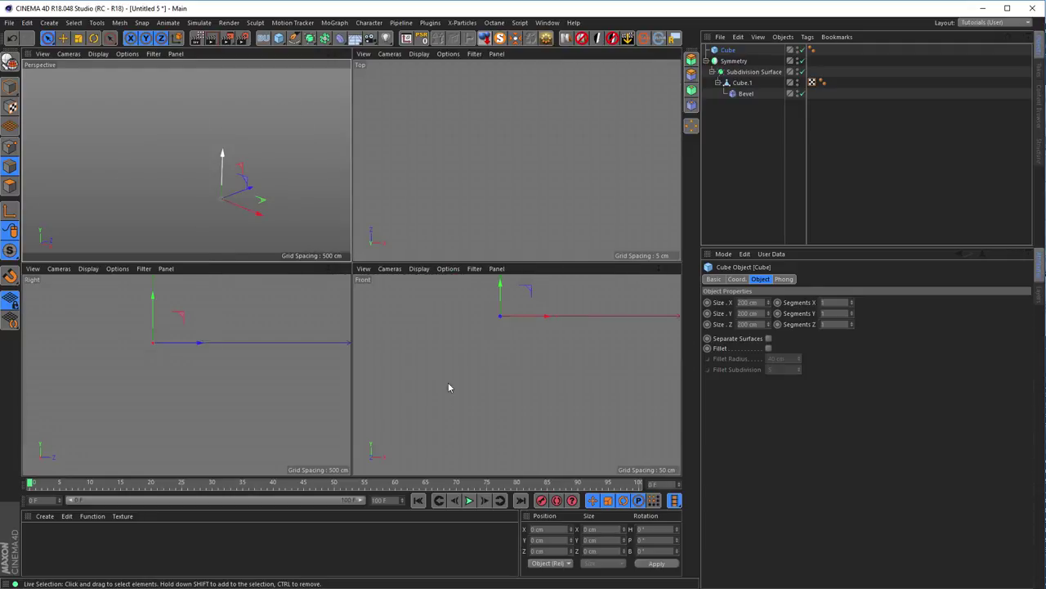
middle_click(463, 390)
right_click_drag(460, 292, 357, 275, "alt")
middle_click_drag(388, 308, 374, 376, "alt")
right_click_drag(404, 334, 435, 324, "alt")
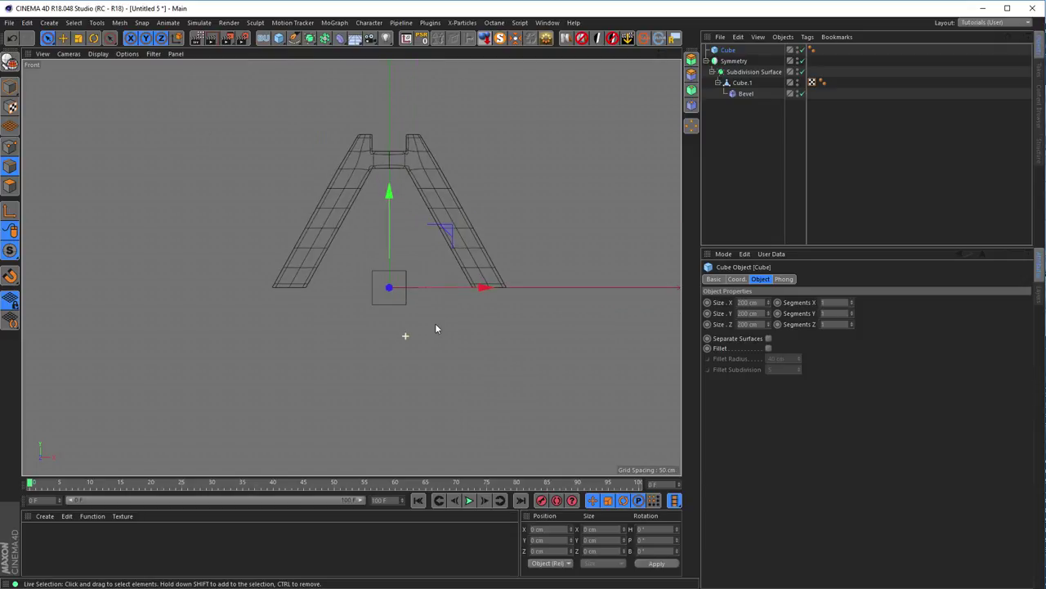
left_click_drag(399, 208, 398, 57)
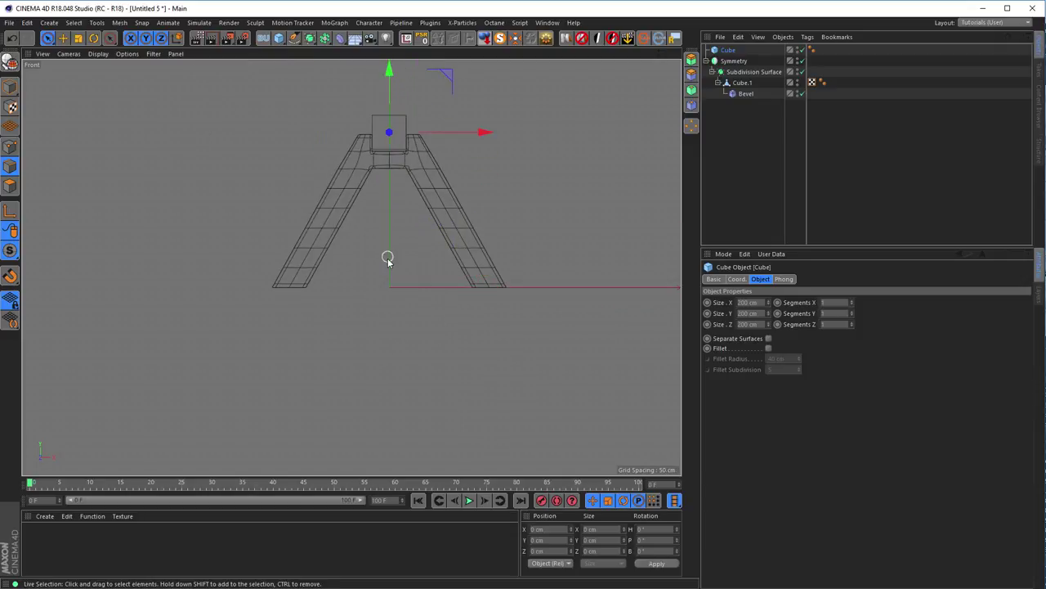
right_click_drag(378, 124, 485, 144, "alt")
middle_click_drag(474, 164, 438, 199, "alt")
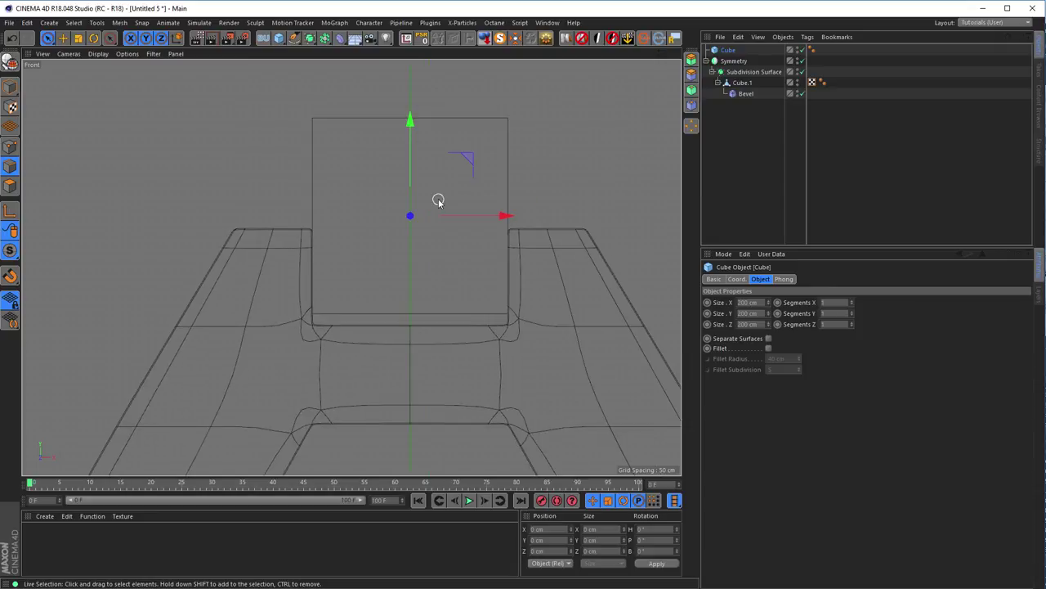
left_click_drag(411, 122, 413, 132)
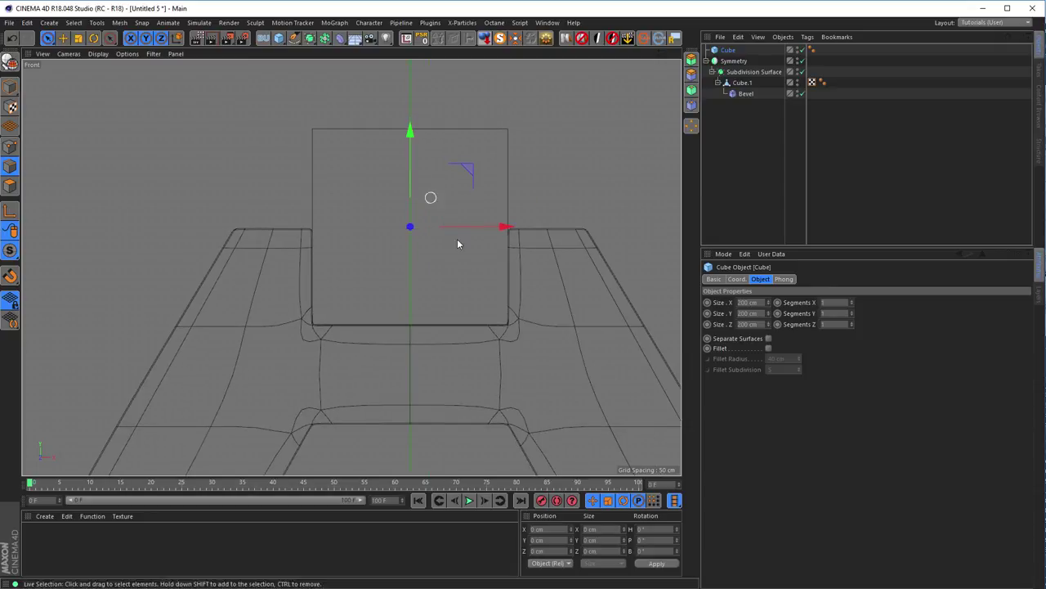
- Stretch the cube in the right view to about 1503 cm along Z, so that it spans past both A-frames
middle_click(538, 318)
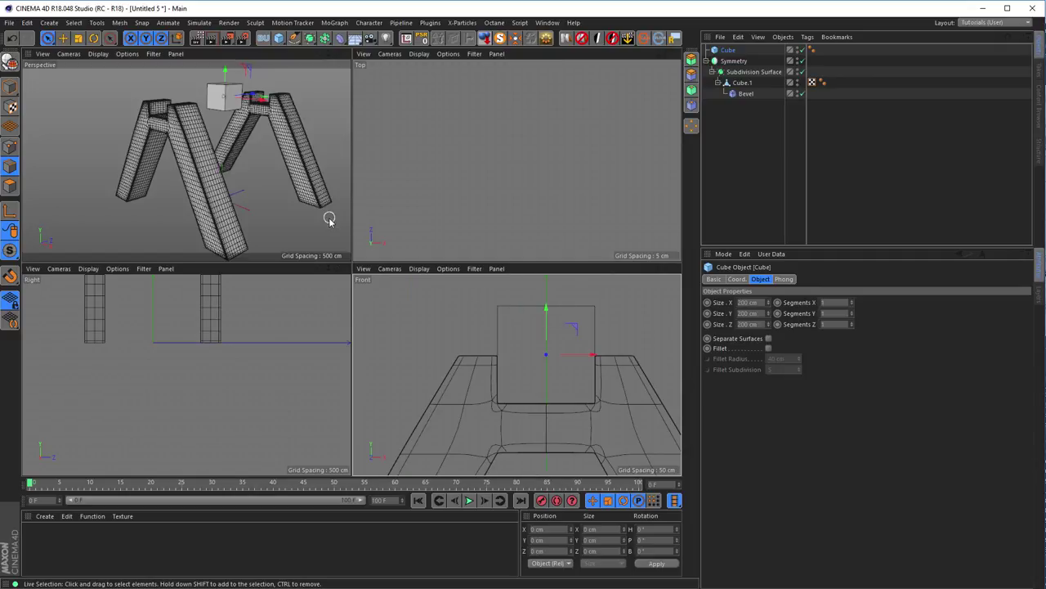
middle_click(303, 328)
scroll(299, 264, "up", 5)
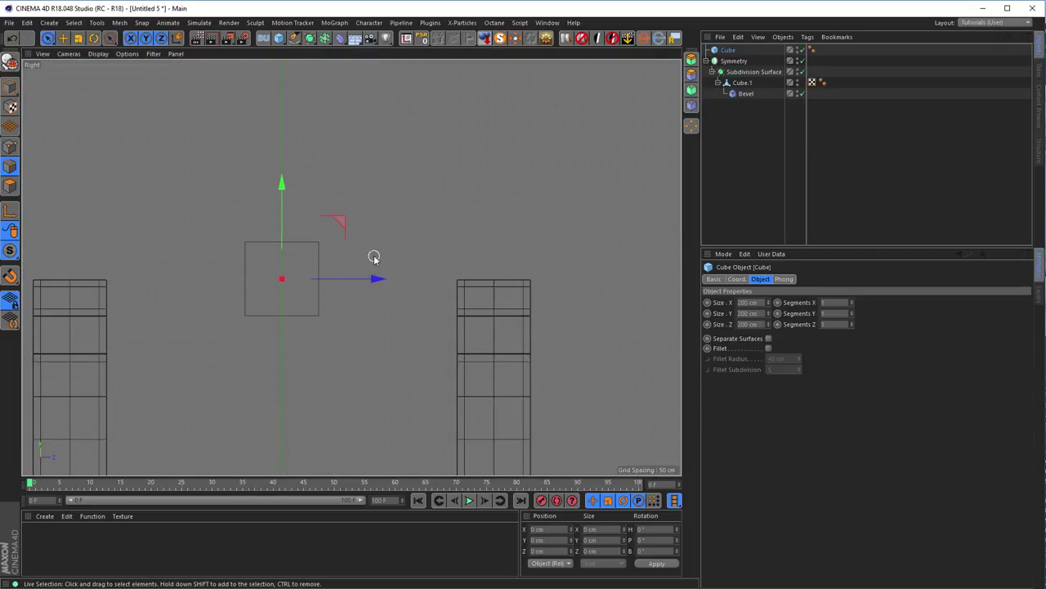
middle_click_drag(351, 324, 426, 306)
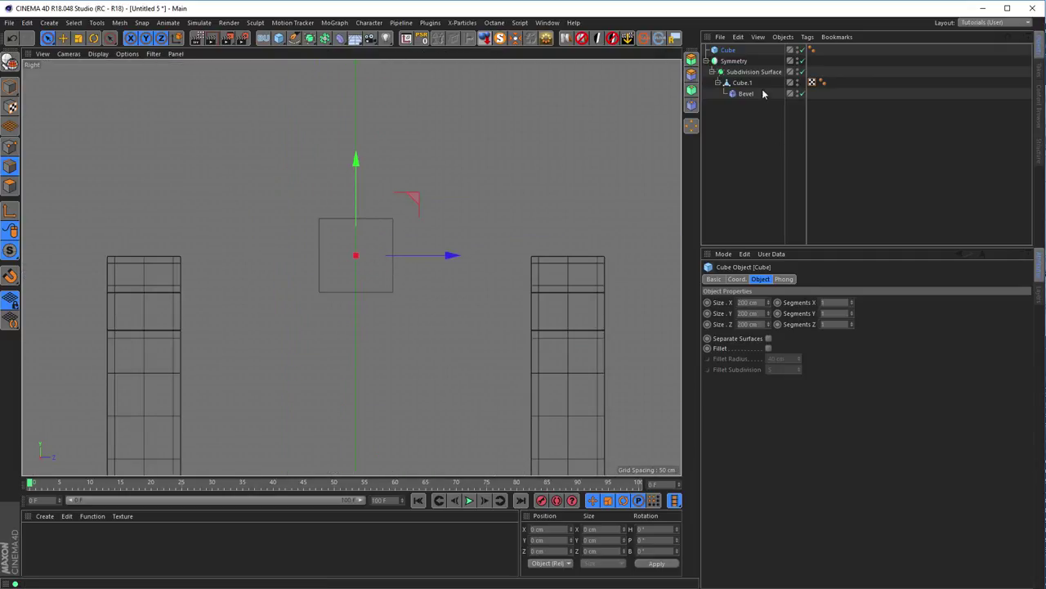
left_click(10, 87)
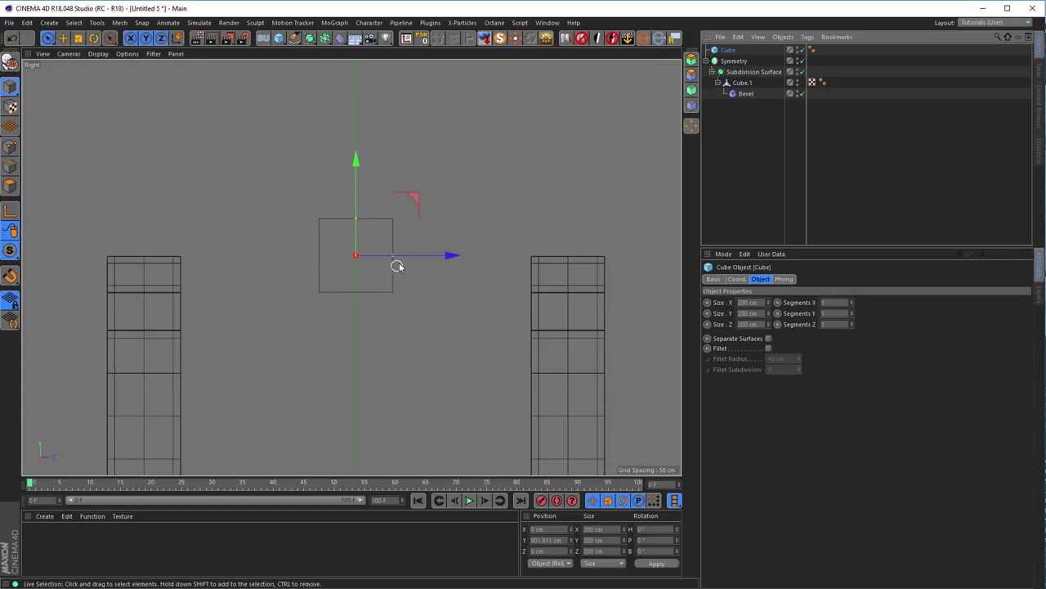
left_click_drag(391, 259, 634, 290)
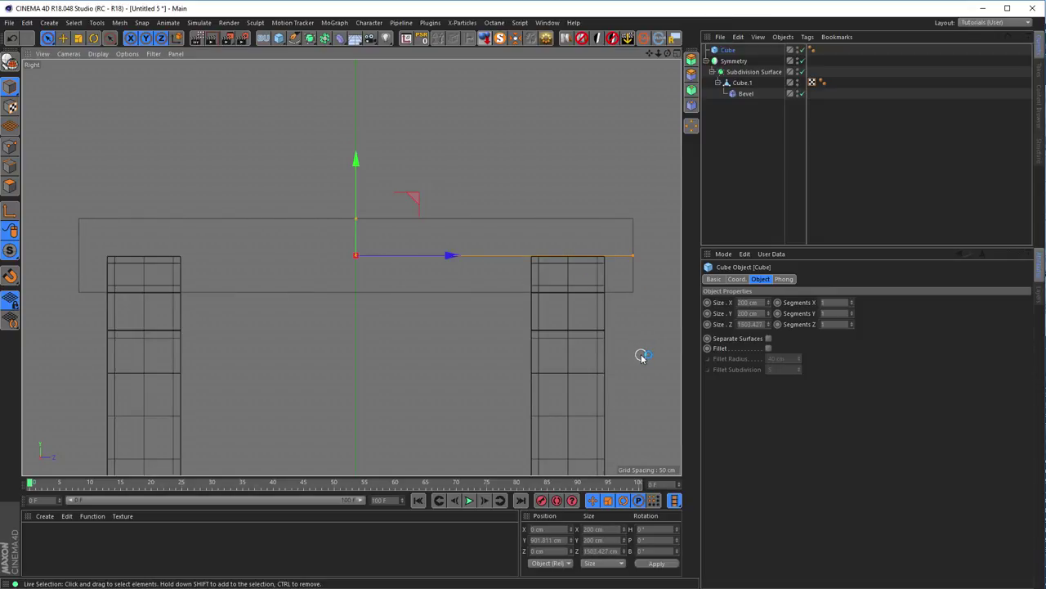
- Enable the fillet on the long cube beam, working in the perspective view
middle_click(641, 356)
middle_click(221, 196)
scroll(344, 157, "up", 3)
left_click_drag(365, 173, 364, 288, "alt")
right_click_drag(344, 297, 381, 293, "alt")
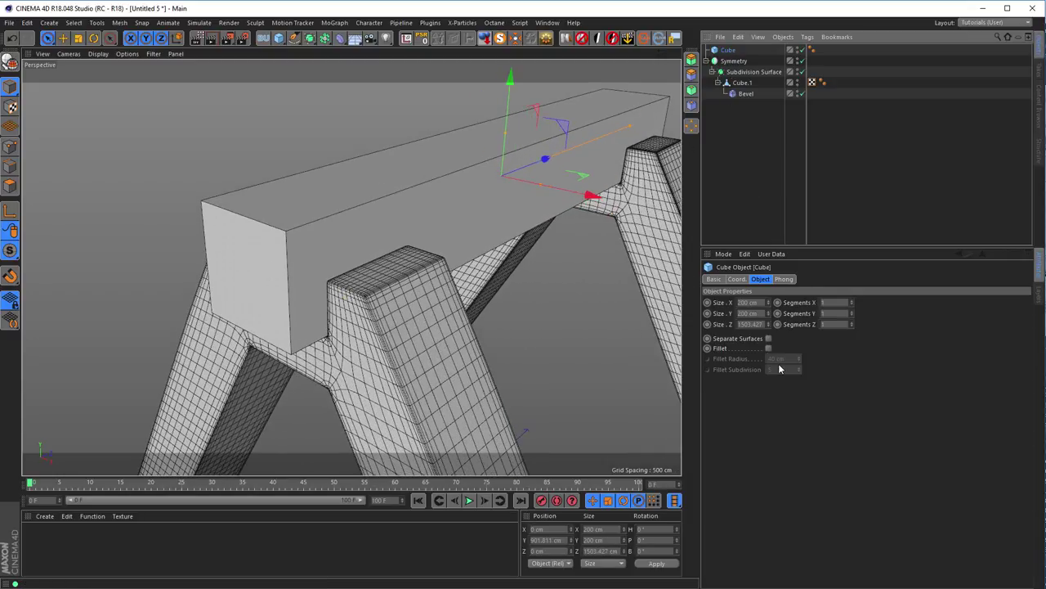
left_click(768, 348)
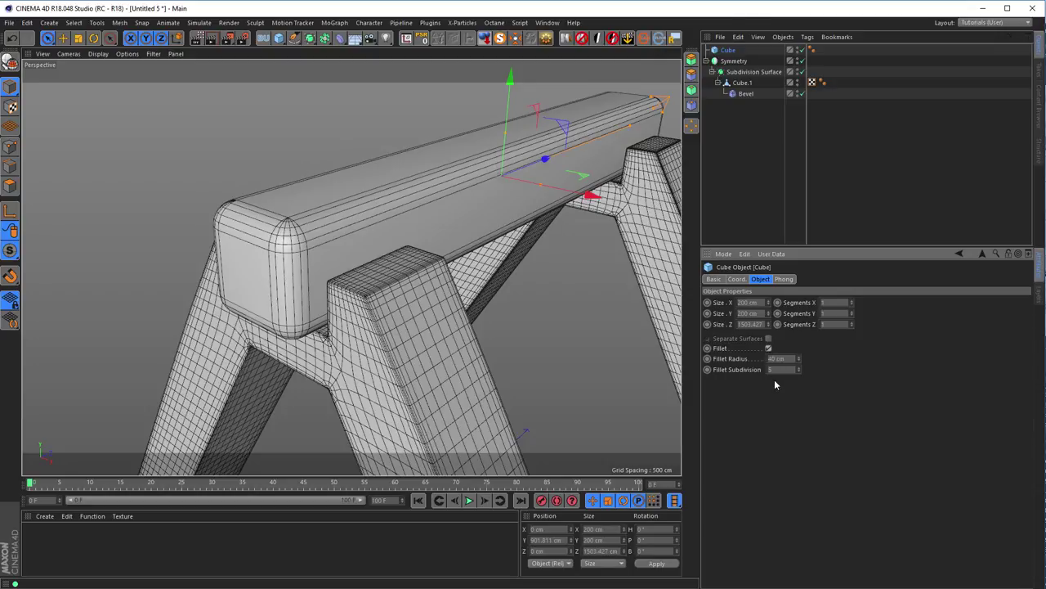
- Adjust the beam's fillet subdivision and set its fillet radius to 7 cm
left_click(800, 372)
left_click(800, 372)
left_click(800, 372)
left_click(799, 372)
left_click(800, 367)
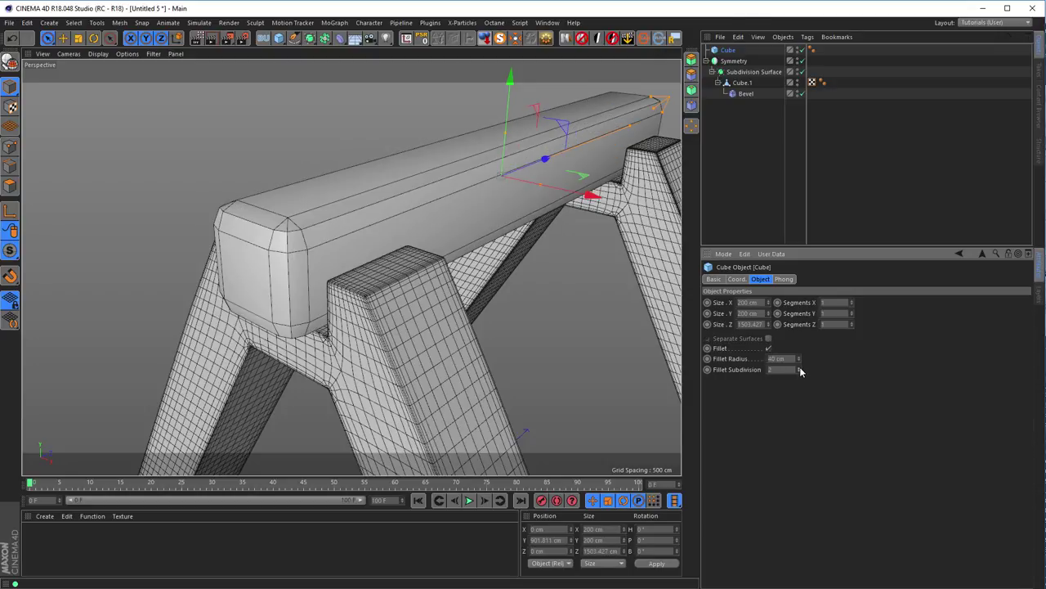
left_click(800, 372)
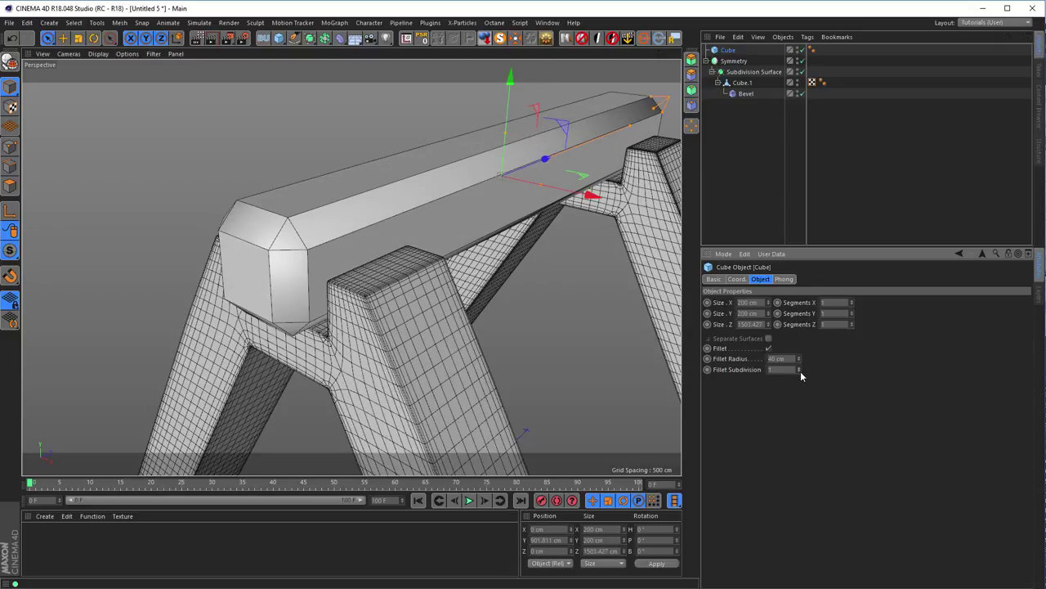
left_click(801, 367)
left_click(800, 367)
left_click(801, 367)
left_click(801, 367)
left_click_drag(799, 362, 799, 398)
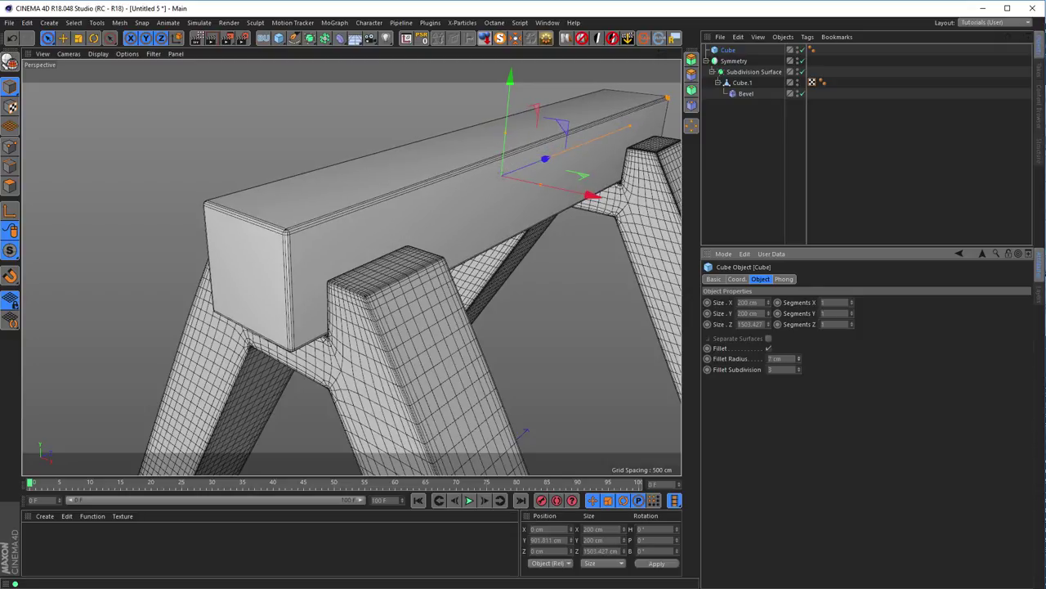
- Divide the beam into 4 segments along X and 6 segments along Y
left_click_drag(588, 298, 582, 259, "alt")
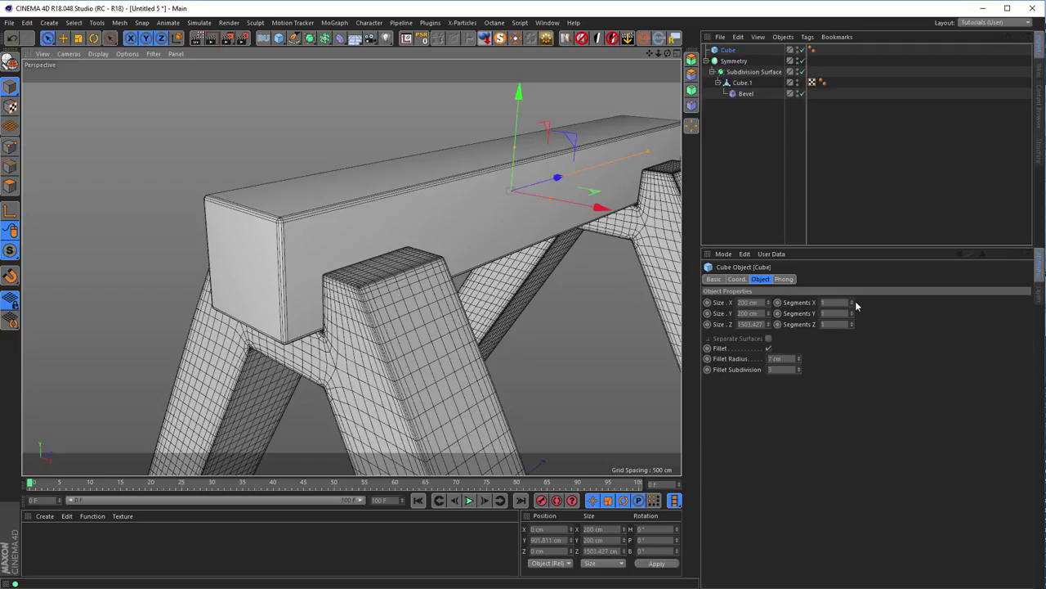
left_click_drag(853, 300, 853, 286)
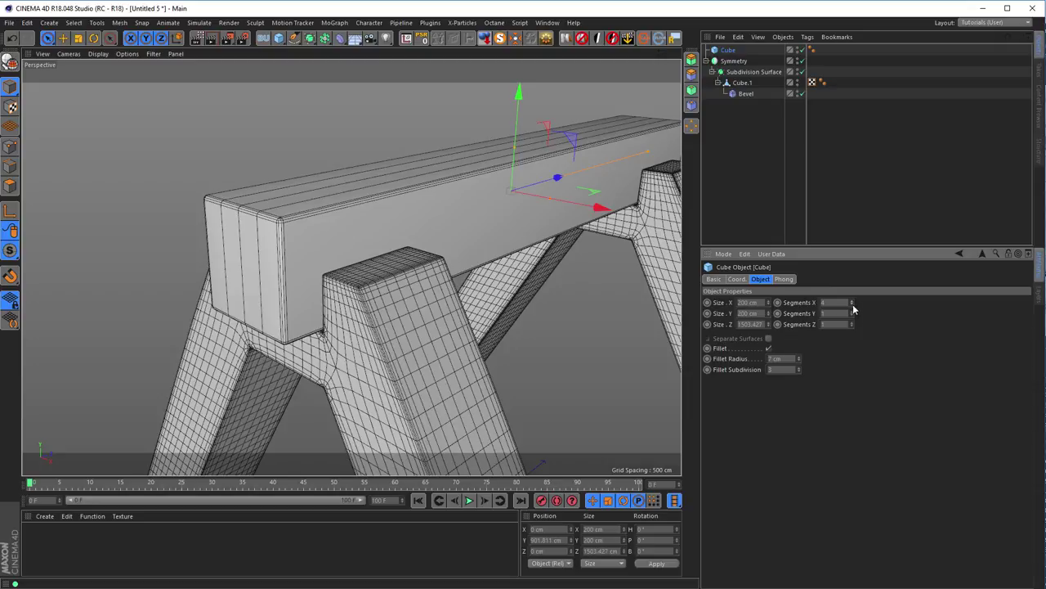
left_click_drag(852, 313, 852, 309)
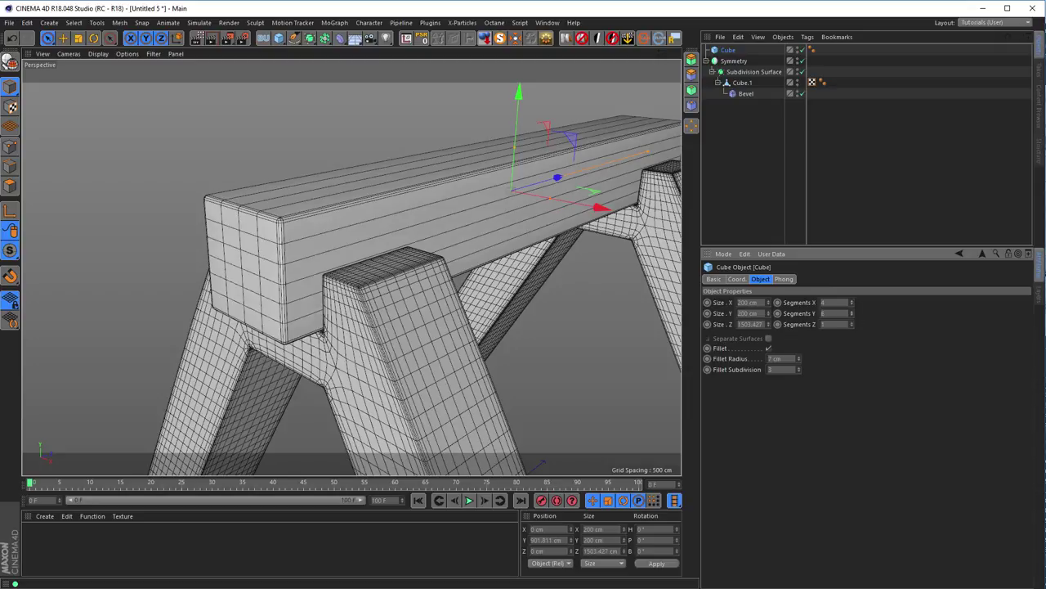
- Set the beam's segments to 5 along X, 5 along Y and 41 along Z
left_click(852, 316)
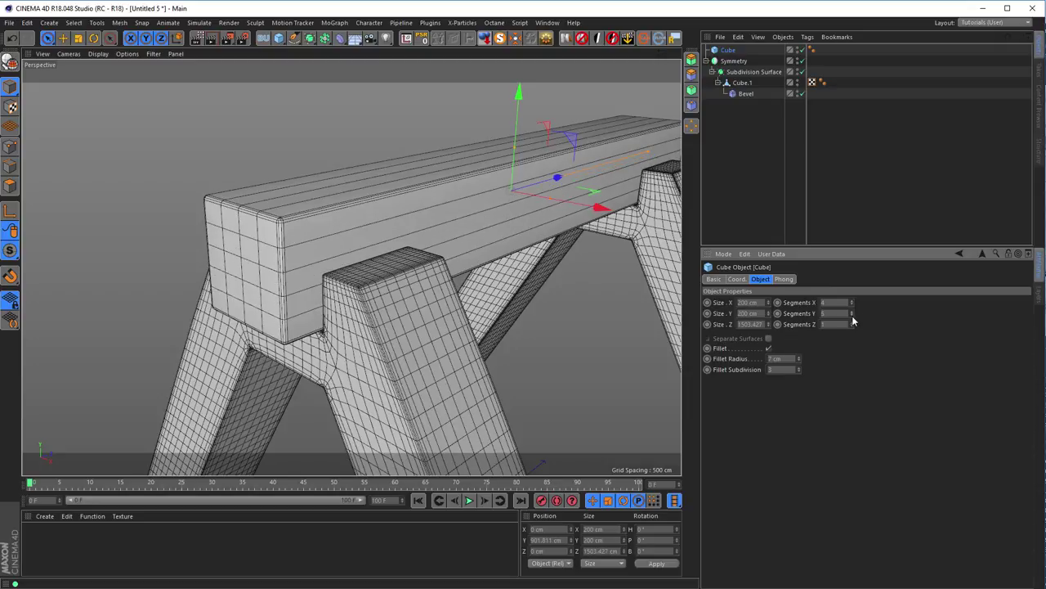
left_click(852, 301)
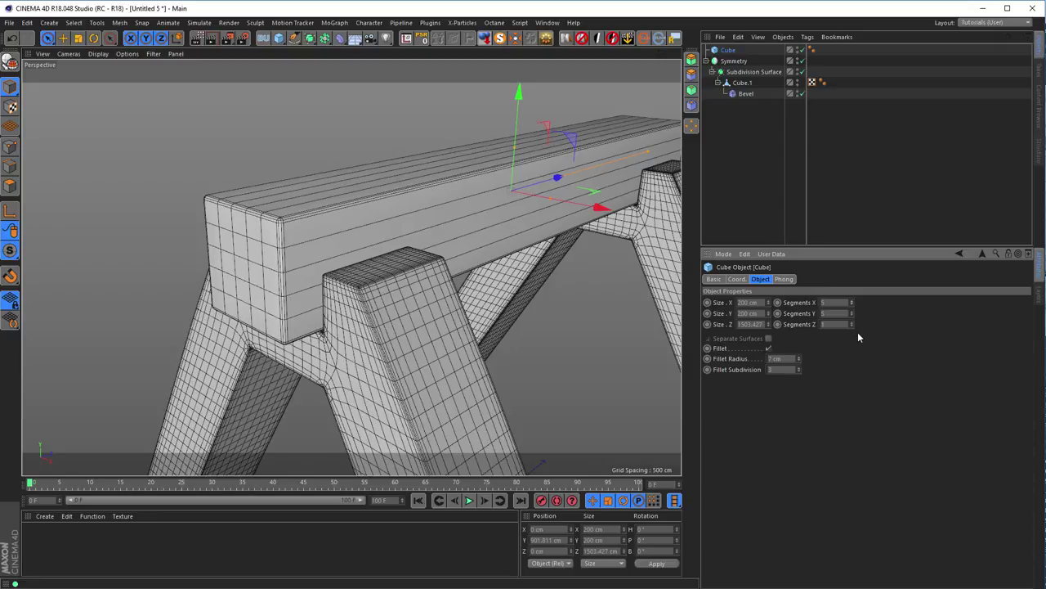
mouse_move(854, 324)
left_mouse_down()
mouse_move(854, 284)
mouse_move(852, 329)
left_mouse_up()
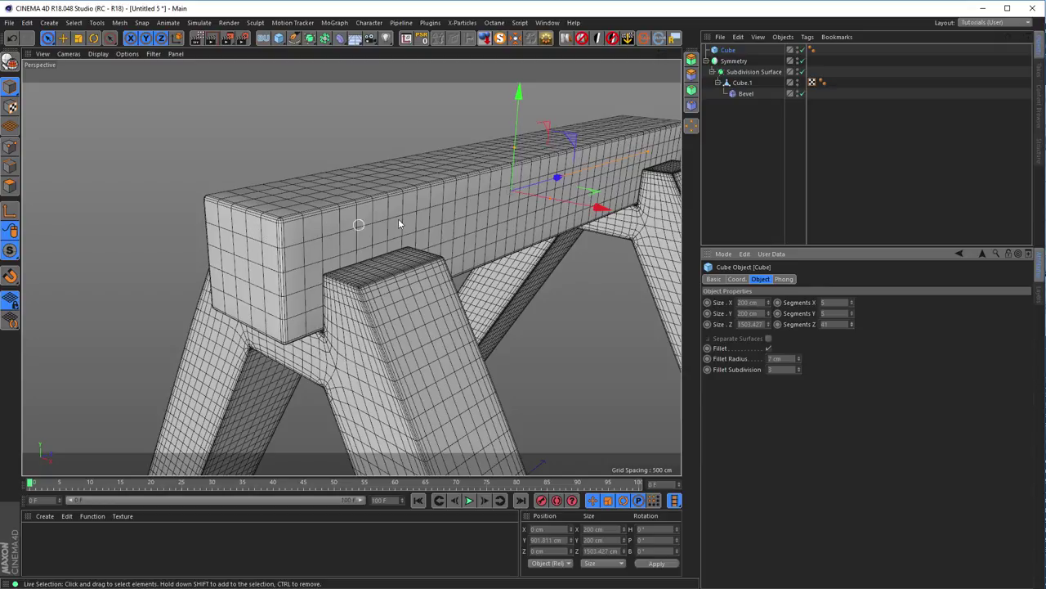
left_click_drag(399, 229, 381, 205, "alt")
right_click_drag(381, 205, 400, 246, "alt")
left_click_drag(388, 276, 398, 321, "alt")
right_click_drag(388, 282, 420, 276, "alt")
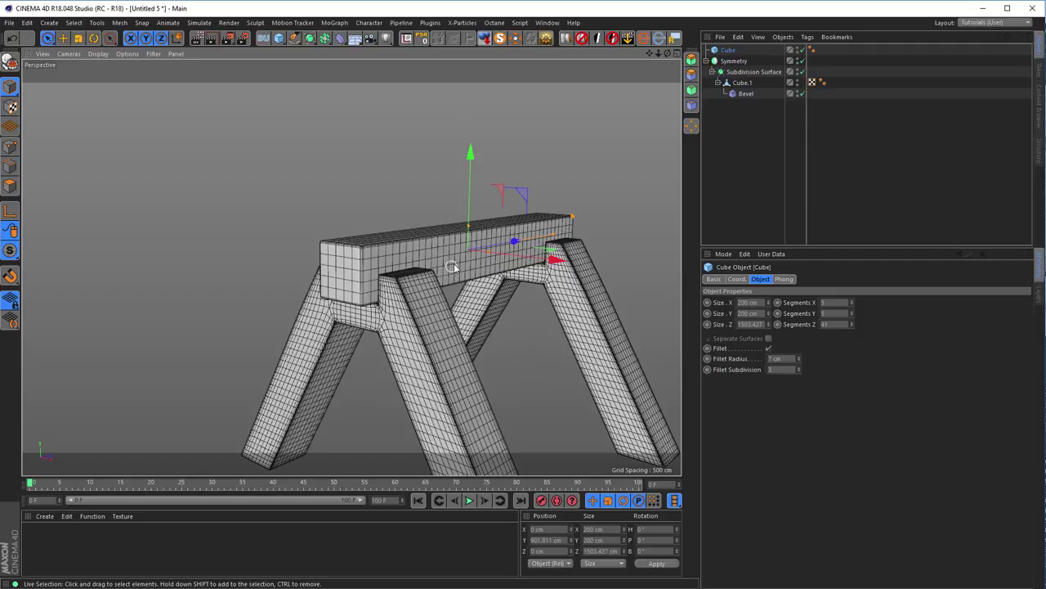
scroll(455, 267, "up", 4)
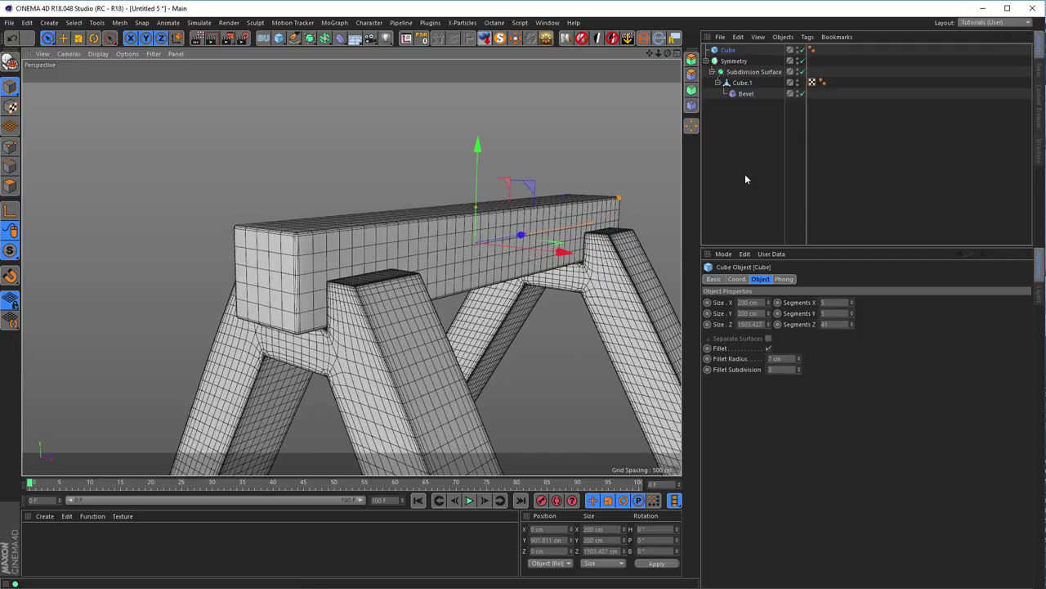
- Refine the beam's mesh to 8 segments along X, 8 along Y and 65 along Z
left_click(852, 300)
left_click(852, 300)
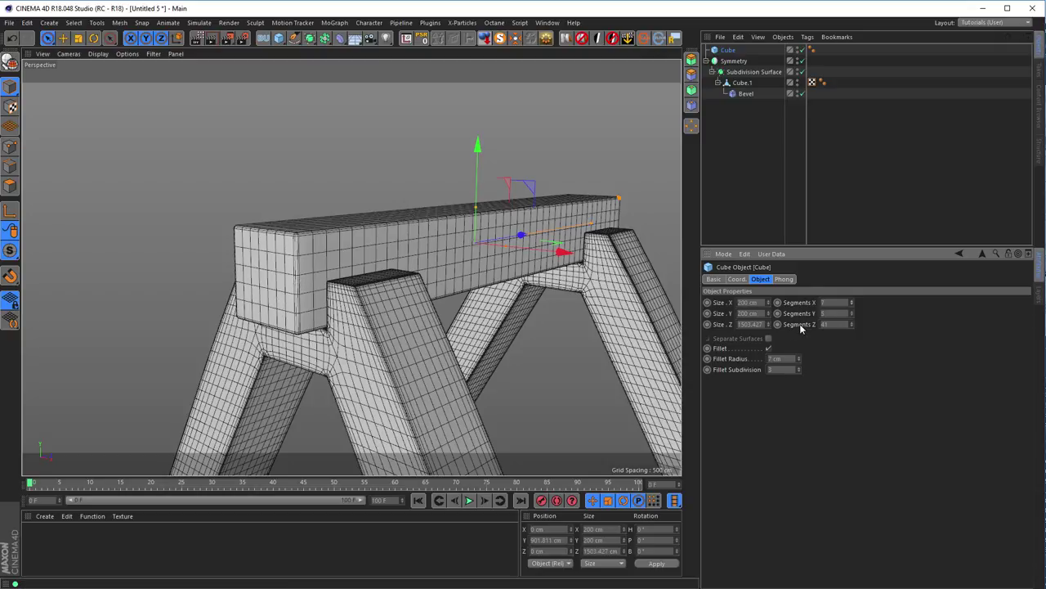
left_click(853, 304)
type("8")
key("Return")
left_click_drag(852, 325, 853, 302)
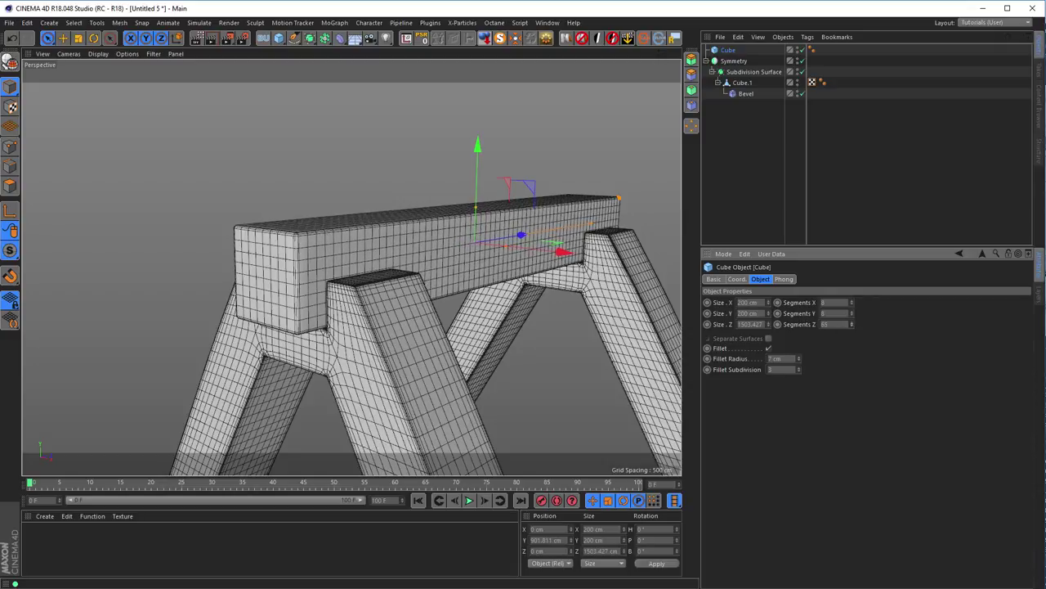
- Group the beam cube and the Symmetry object under one null and name it Stand
scroll(505, 326, "down", 5)
left_click_drag(423, 332, 396, 322, "alt")
middle_click_drag(395, 323, 355, 234, "alt")
left_click_drag(355, 234, 358, 232, "alt")
middle_click_drag(358, 232, 318, 274, "alt")
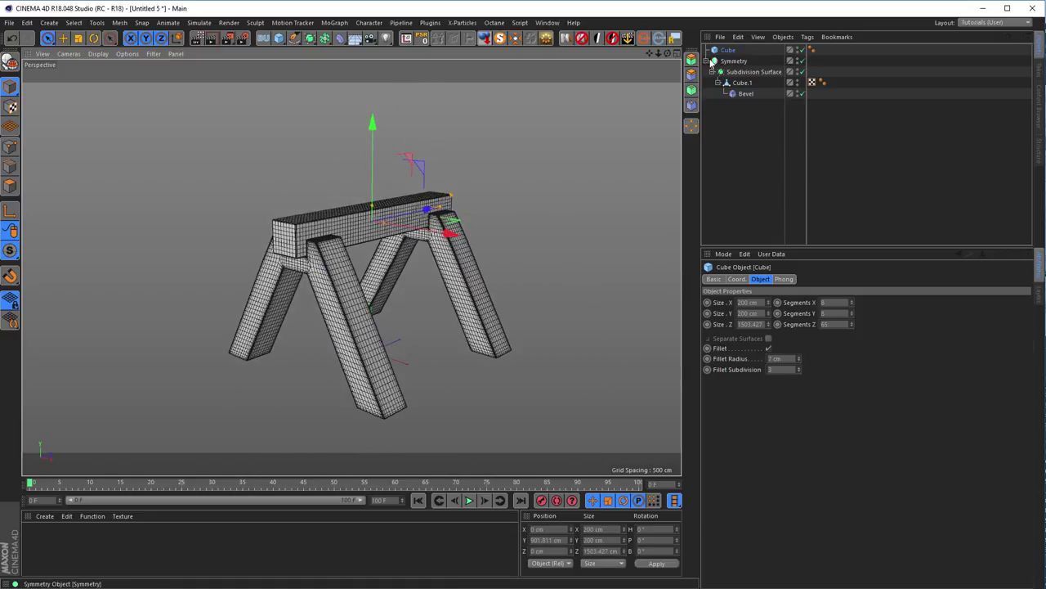
left_click(708, 60)
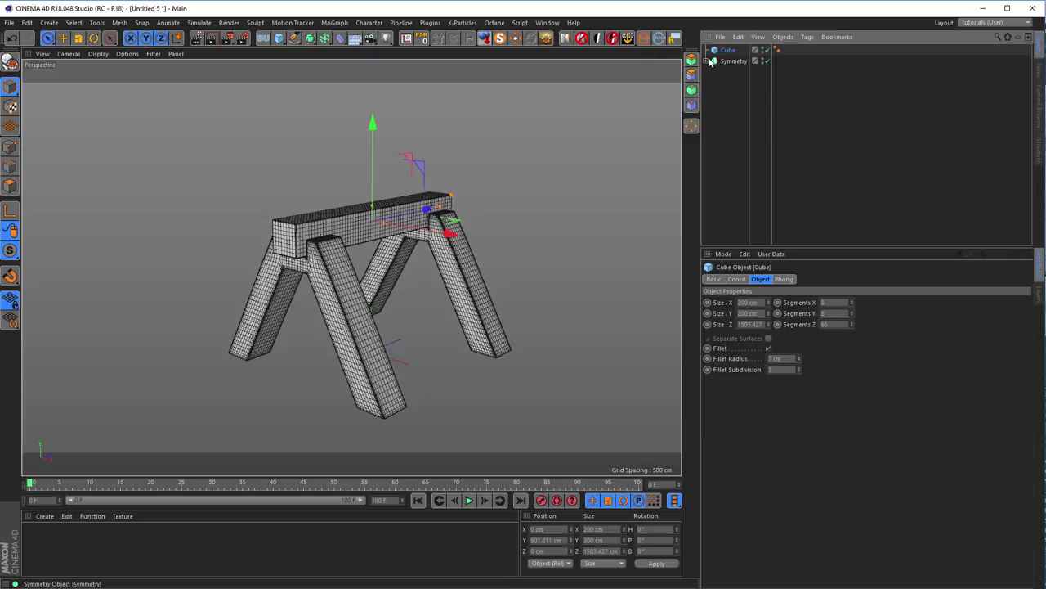
left_click(707, 61)
left_click(707, 61)
left_click_drag(713, 96, 723, 36)
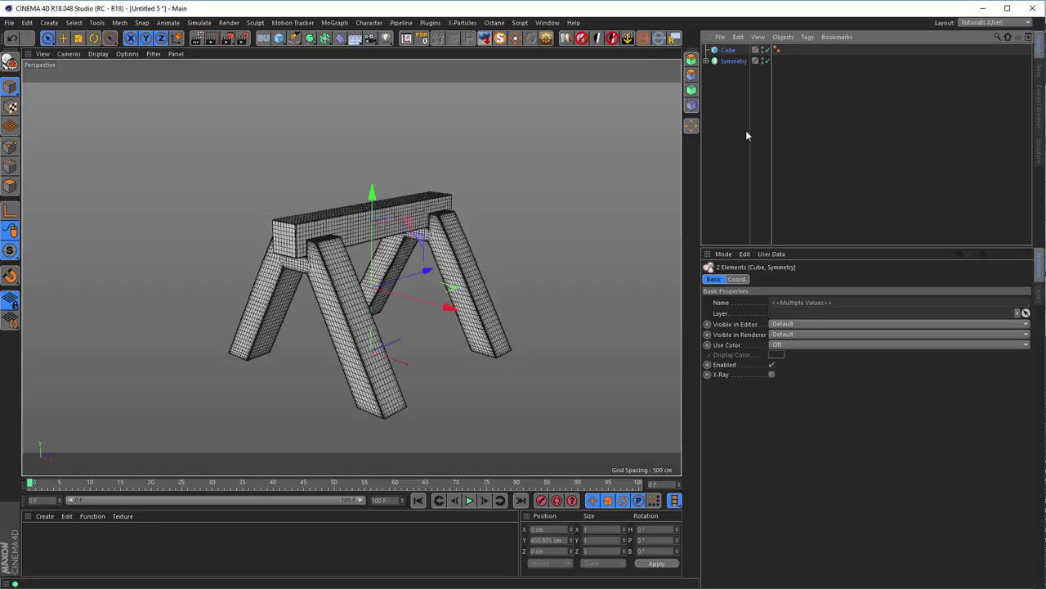
key("alt+g")
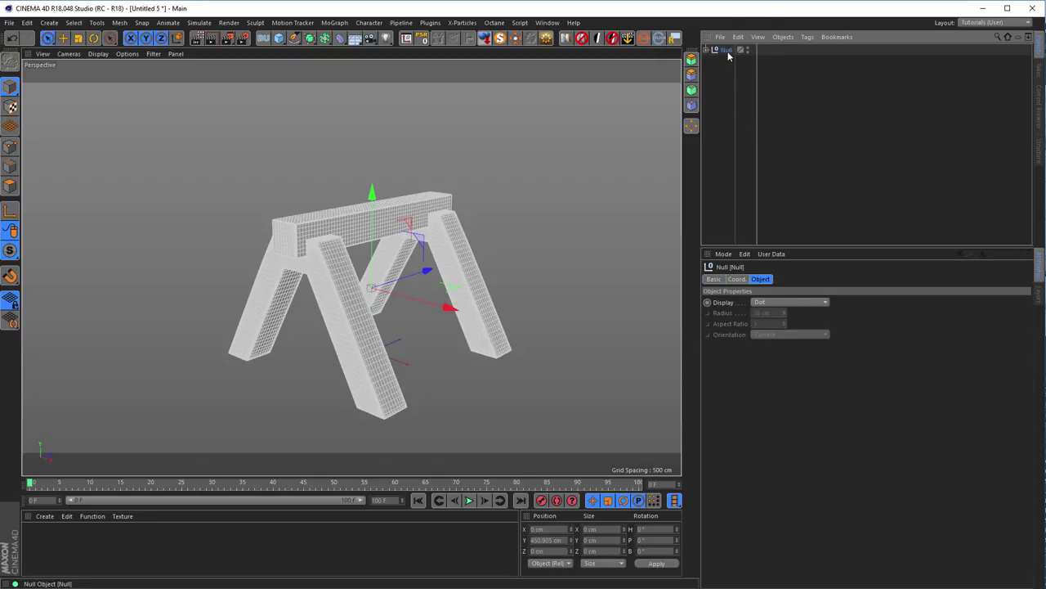
type("Stand")
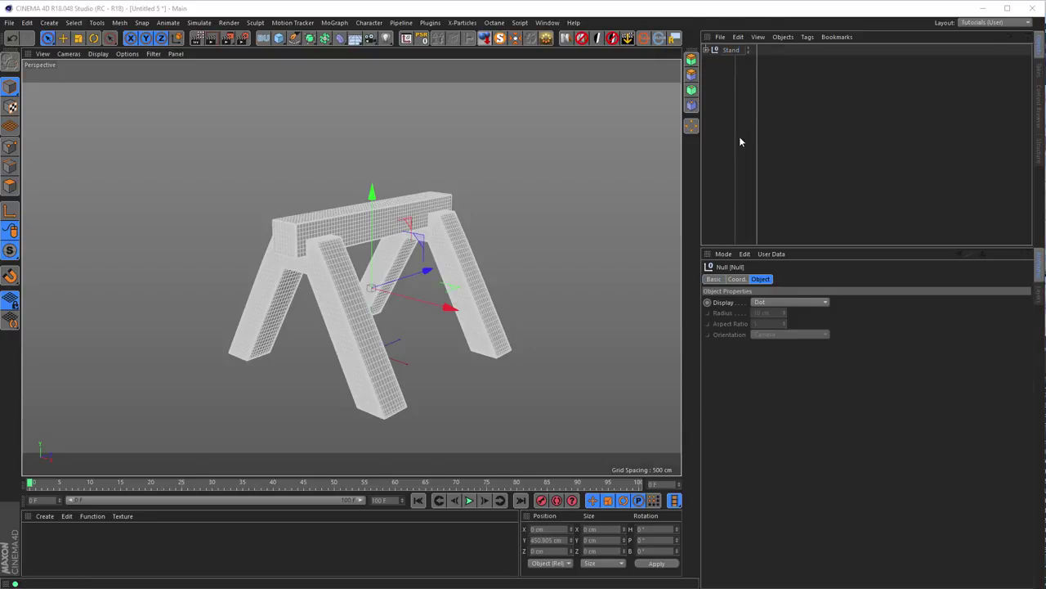
key("Return")
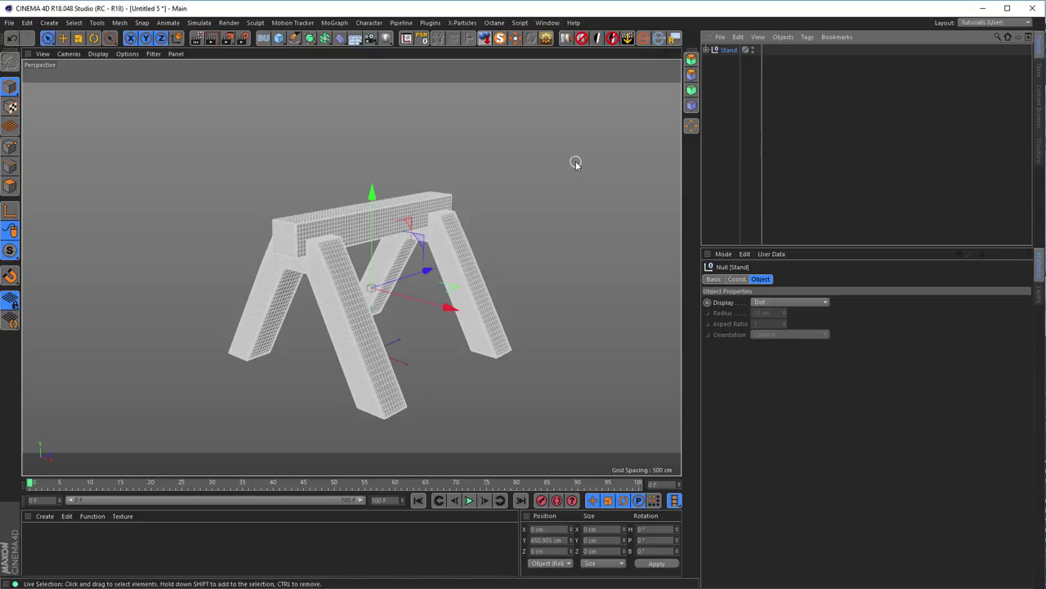
- Switch to the open brush.c4d project and paste the Stand group into its scene
key("v")
mouse_move(576, 184)
left_click(575, 211)
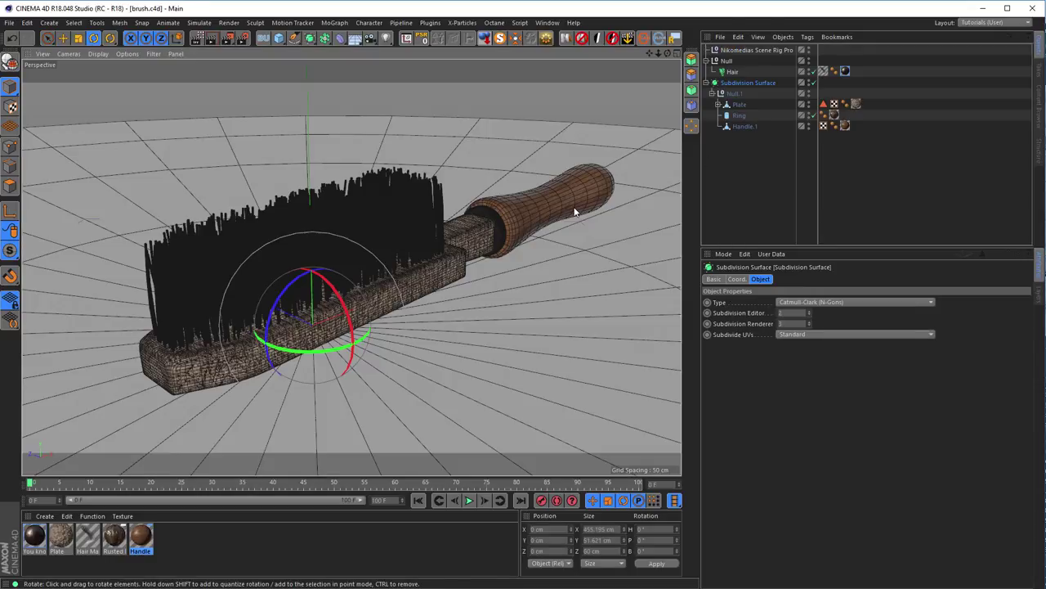
right_click_drag(435, 273, 346, 287, "alt")
middle_click_drag(283, 298, 245, 317, "alt")
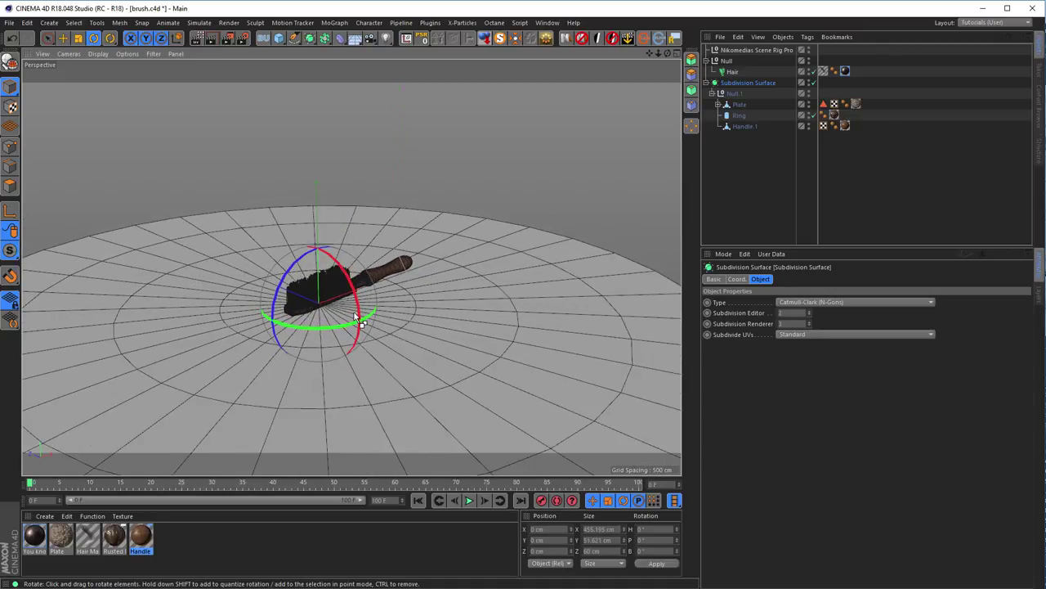
key("ctrl+v")
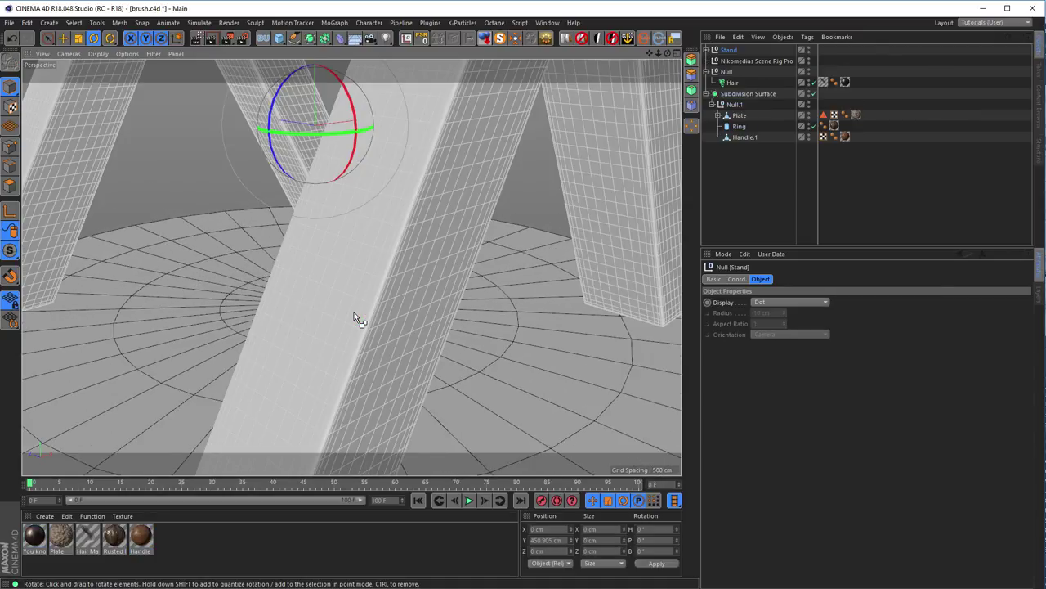
- Rotate the pasted Stand to a heading of 90° and bring up the front view
scroll(375, 307, "down", 6)
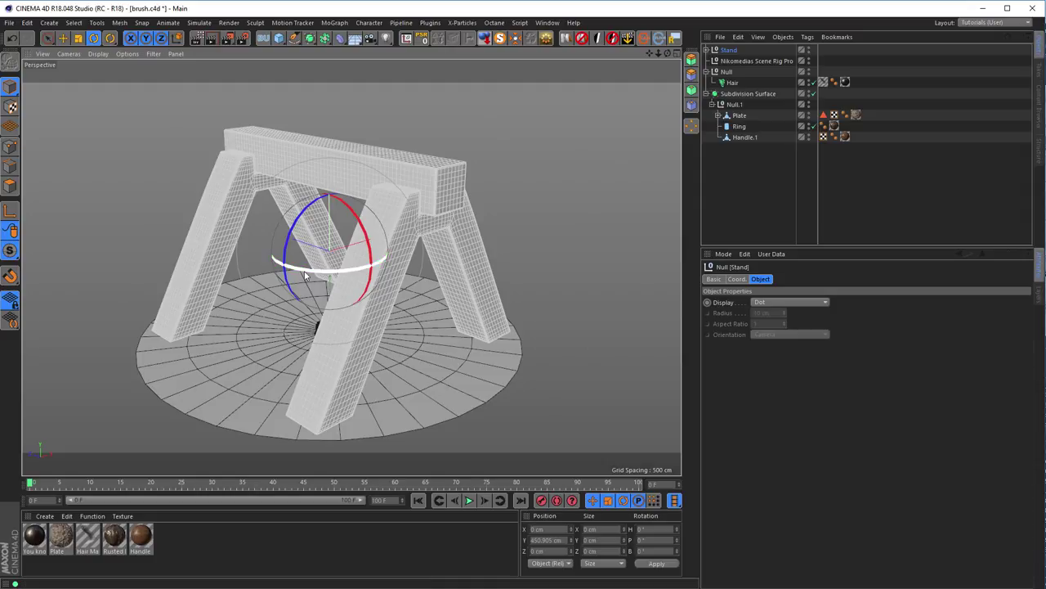
left_click_drag(304, 275, 397, 259)
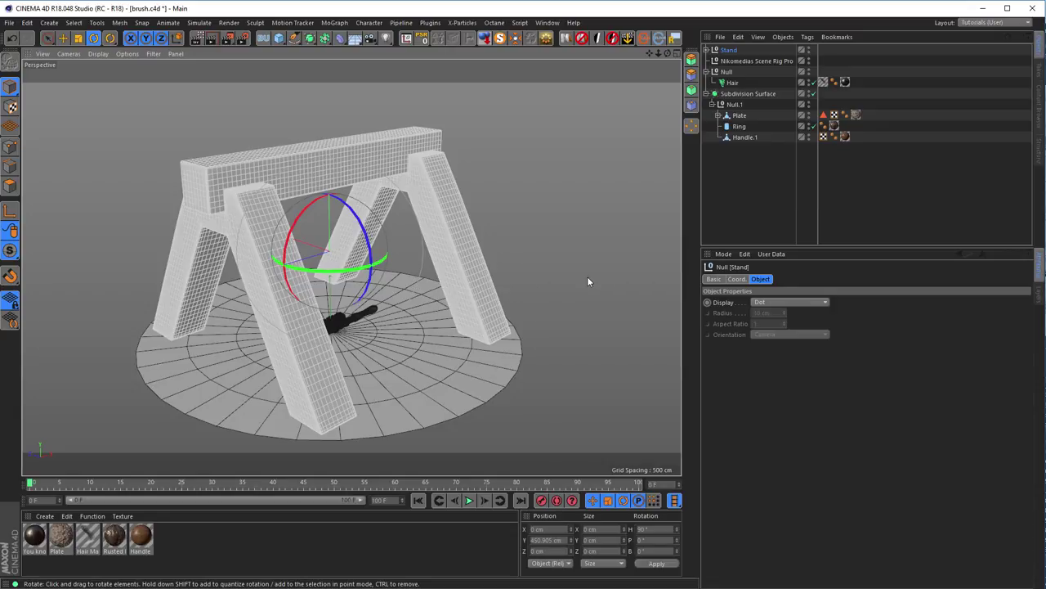
left_click_drag(302, 284, 333, 285, "alt")
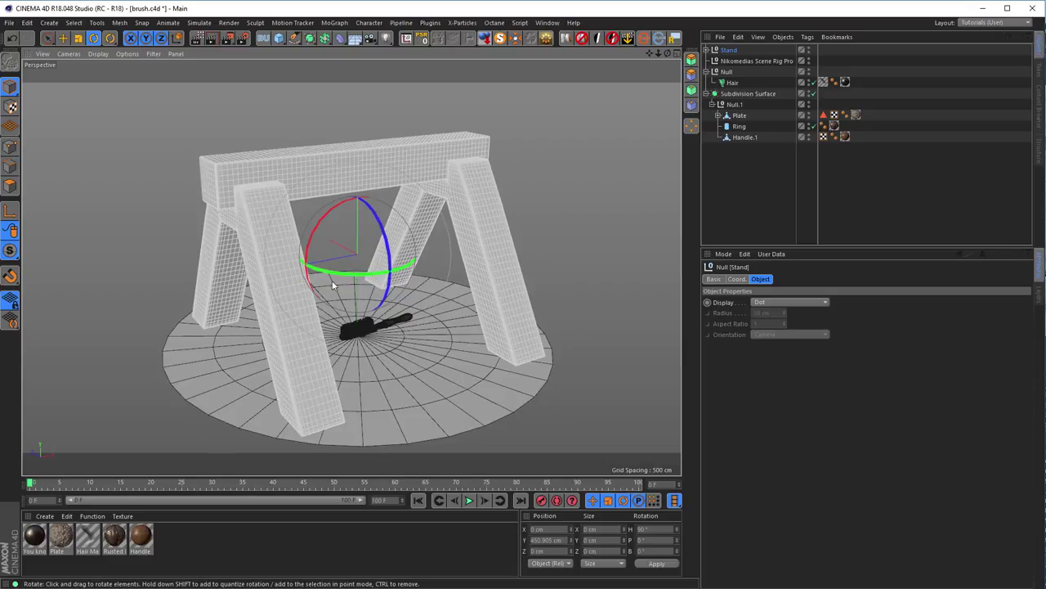
middle_click(401, 331)
middle_click(415, 357)
right_click_drag(439, 308, 314, 310, "alt")
middle_click_drag(382, 243, 310, 345, "alt")
right_click_drag(311, 345, 433, 342, "alt")
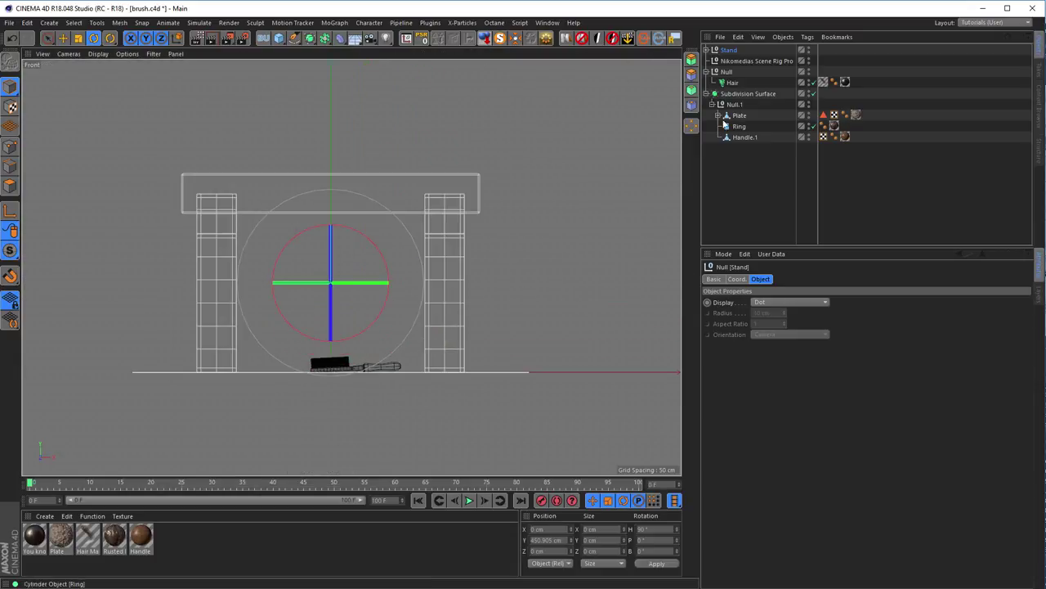
- Collapse the object hierarchies, rename the null holding the hair as Brush and save the project
left_click(710, 72)
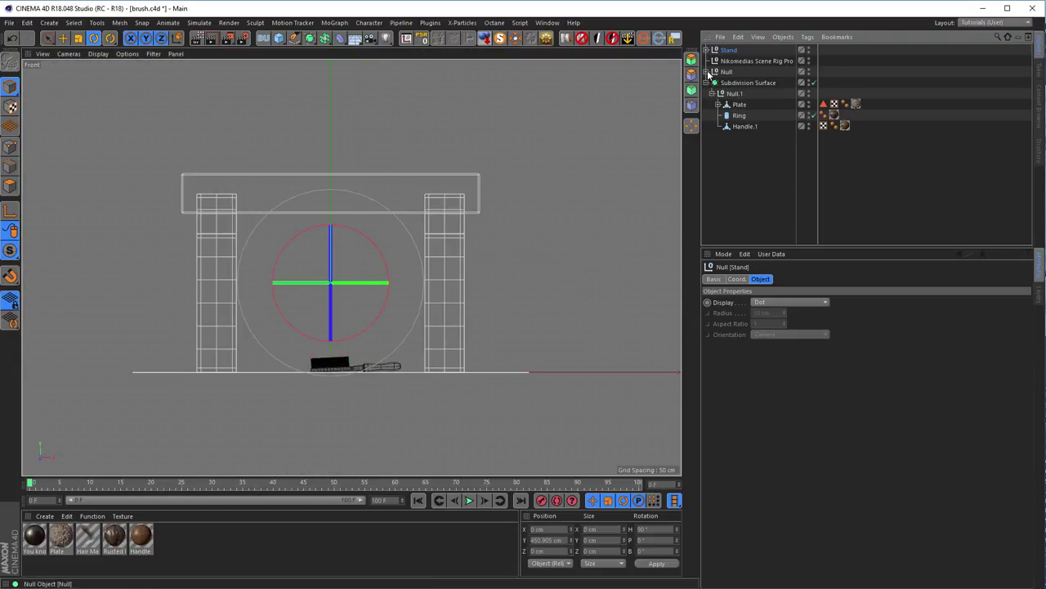
left_click(709, 83)
left_click(728, 72)
type("Brush")
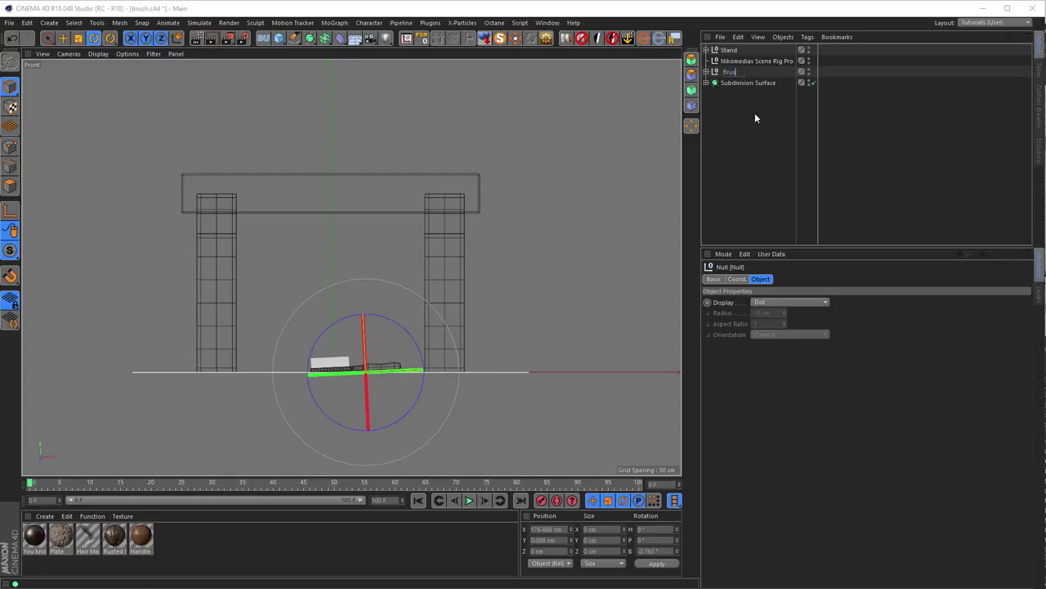
key("Return")
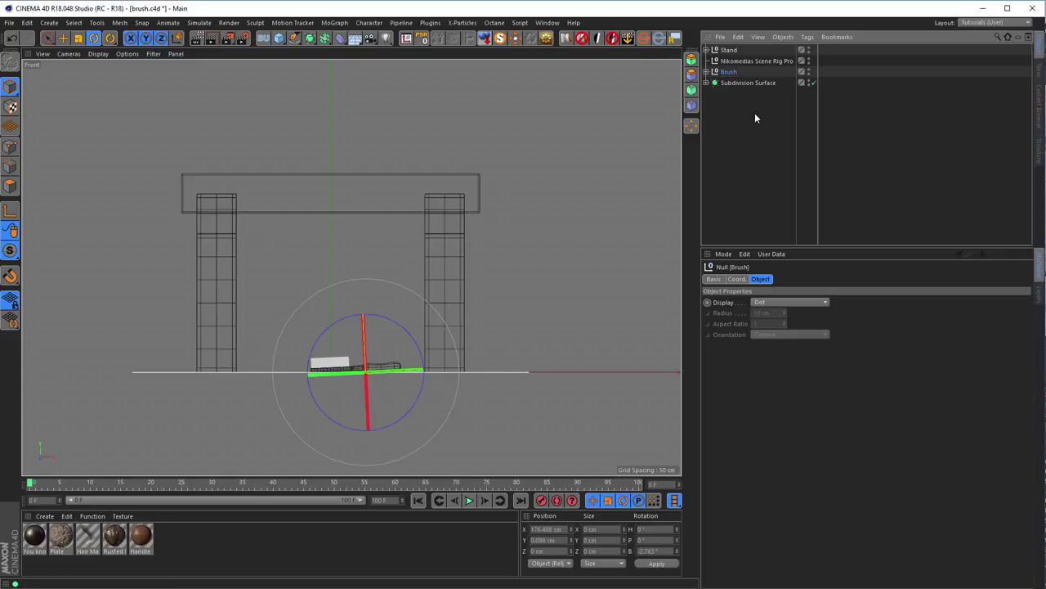
key("ctrl+s")
- Nest the brush's Subdivision Surface inside the Brush null alongside the hair, with the Stand group listed above it
left_click_drag(735, 51, 734, 80)
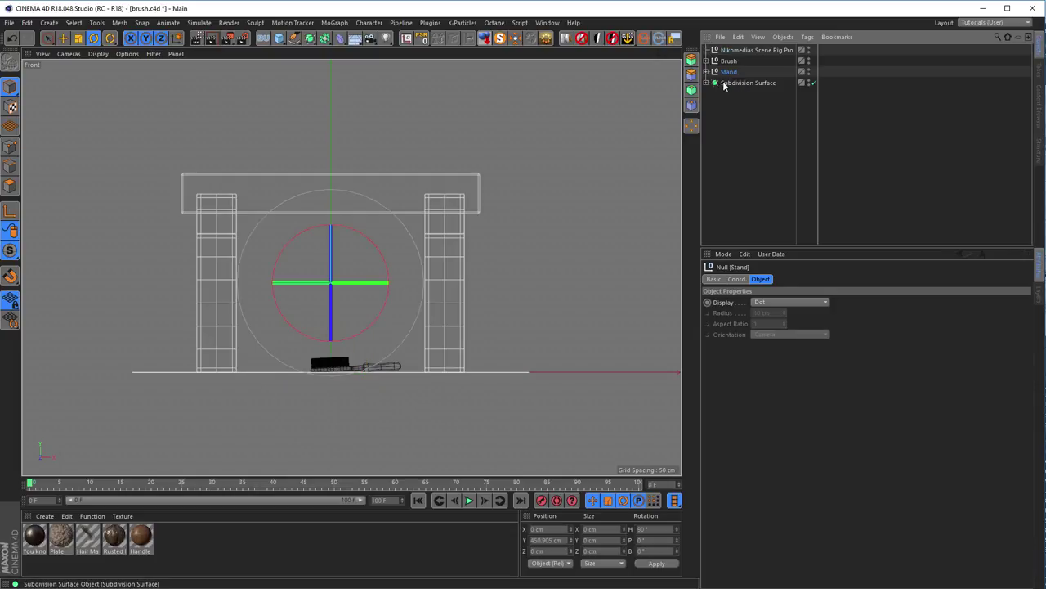
left_click(727, 84)
left_click(706, 82)
left_click(706, 82)
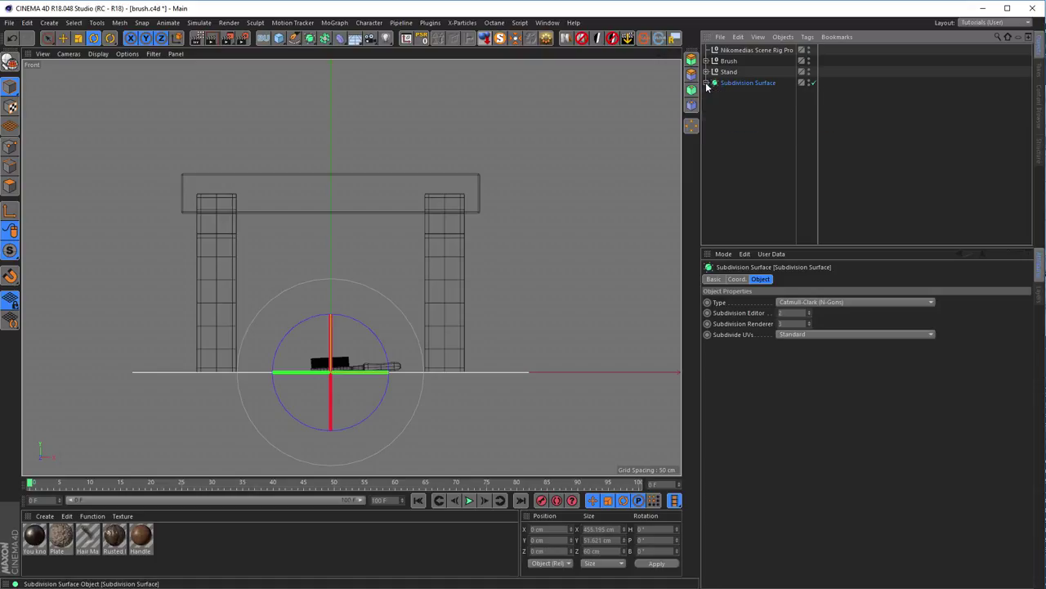
left_click(707, 60)
left_click(707, 61)
left_click(707, 60)
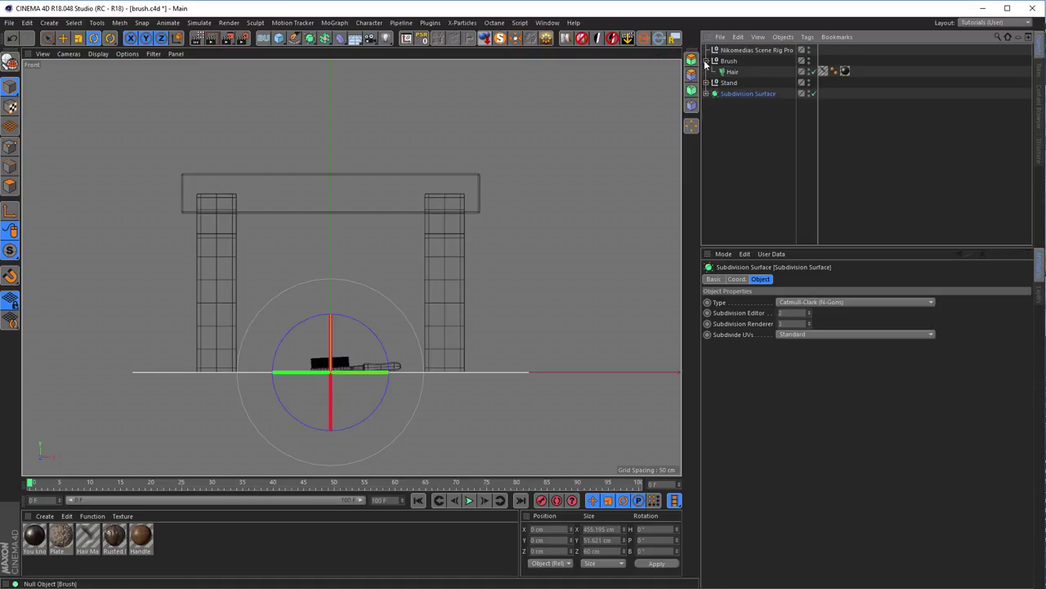
mouse_move(731, 96)
left_mouse_down()
mouse_move(736, 77)
mouse_move(742, 137)
left_mouse_up()
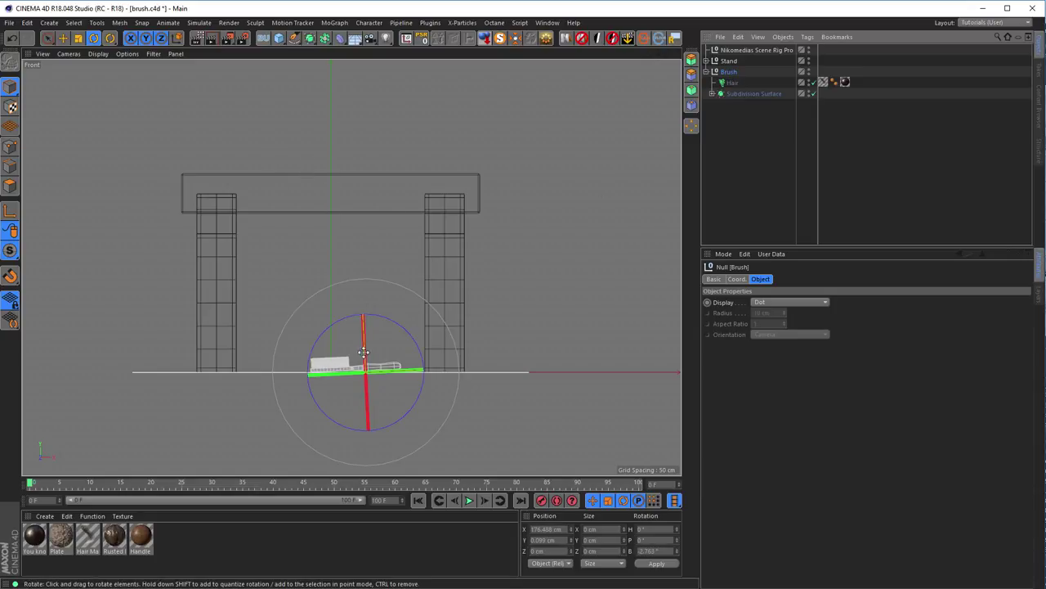
- Move the Brush in world coordinates onto the top of the Stand's beam, at about X -324 cm and Y 1003 cm
left_click(63, 39)
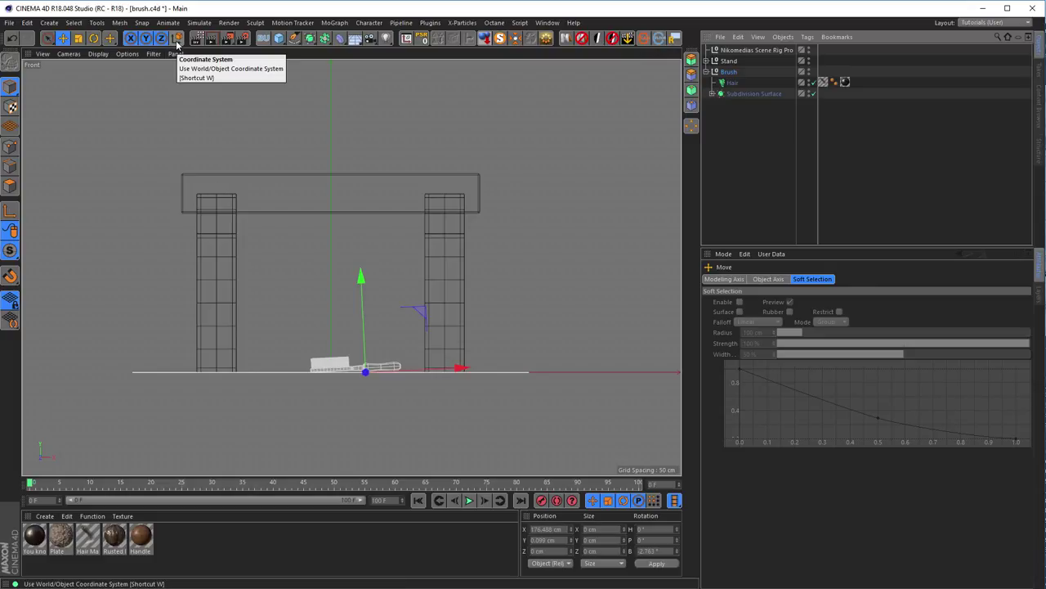
left_click(176, 39)
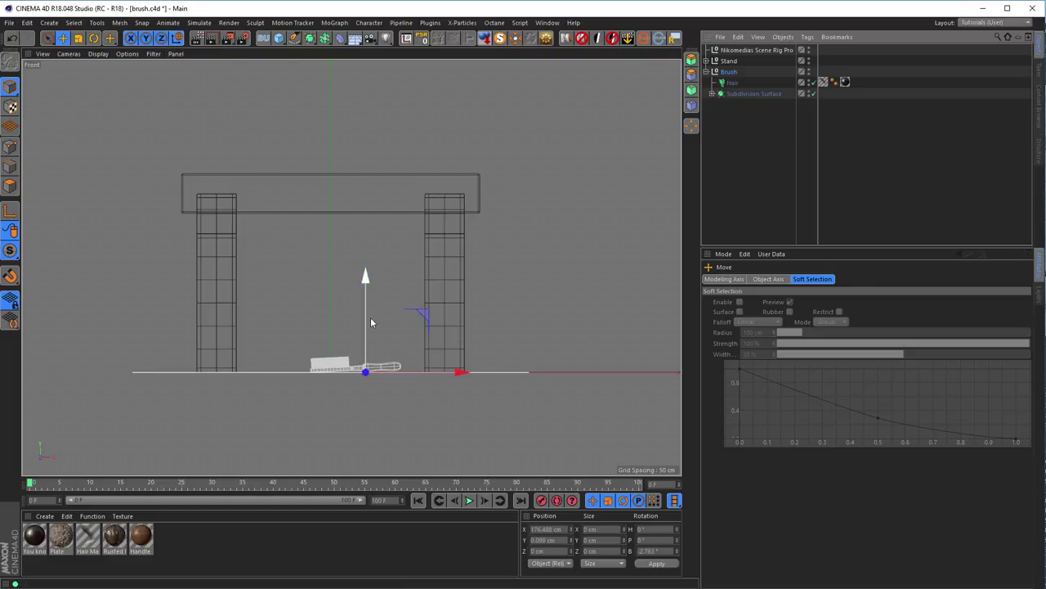
mouse_move(419, 326)
left_mouse_down()
mouse_move(375, 158)
mouse_move(325, 117)
left_mouse_up()
scroll(255, 145, "up", 6)
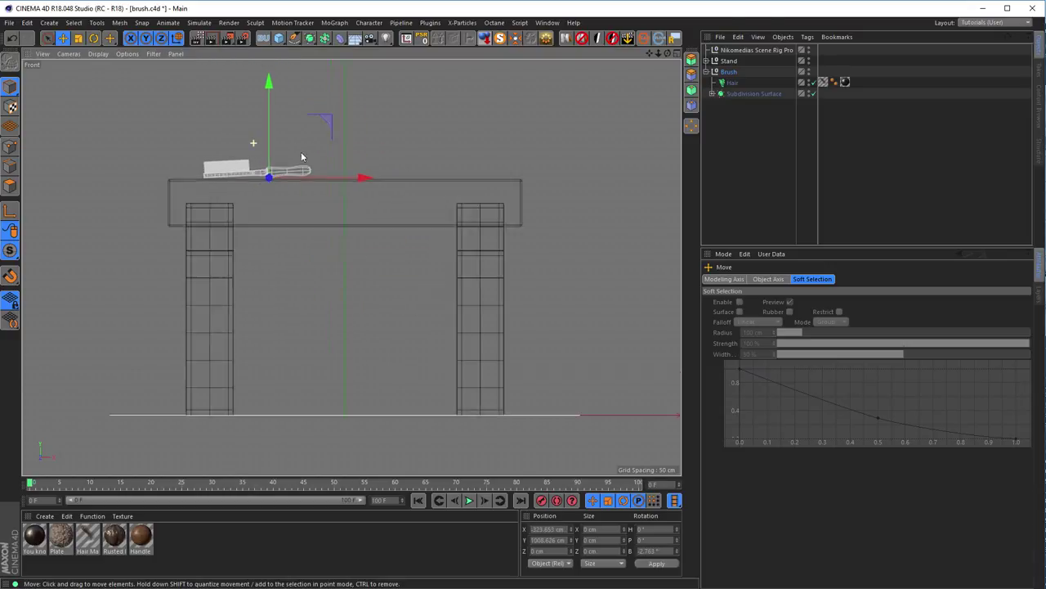
middle_click_drag(355, 237, 484, 199, "alt")
scroll(495, 206, "up", 1)
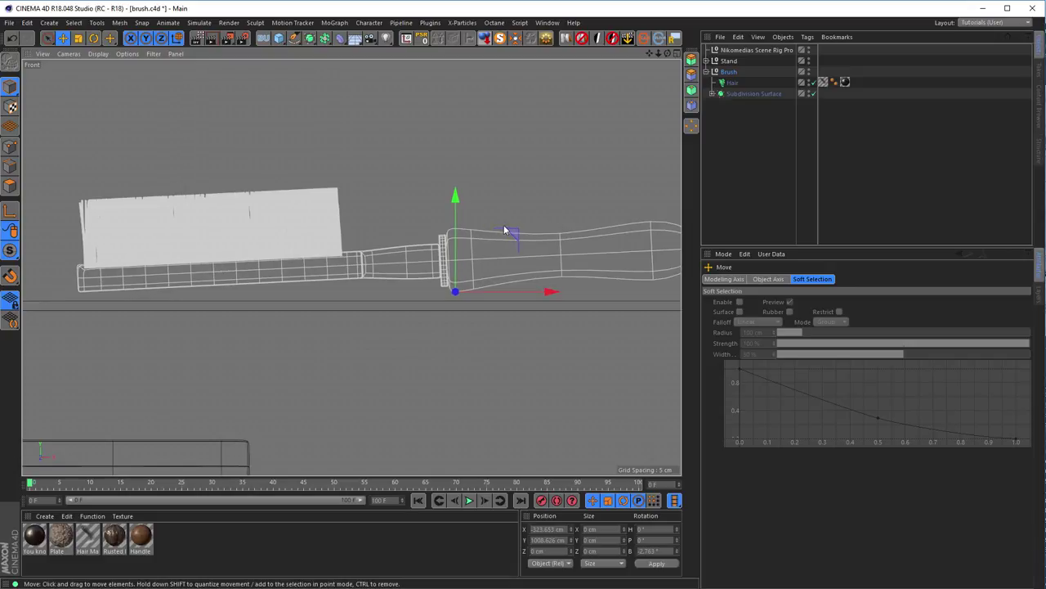
left_click_drag(518, 242, 518, 250)
- Inspect the brush's placement and scale on the beam in the perspective view
middle_click(475, 337)
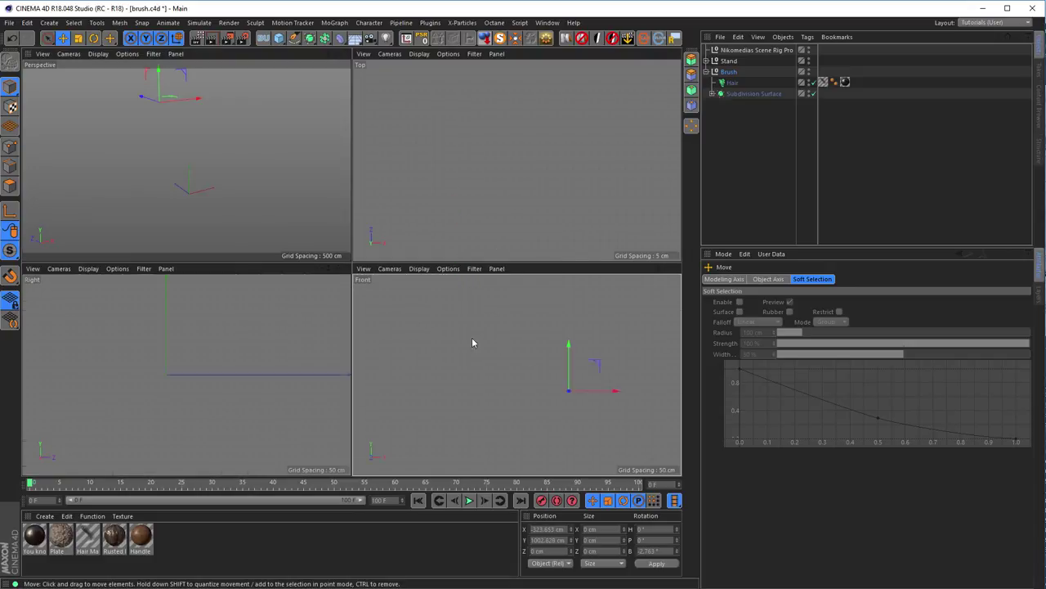
middle_click(265, 210)
right_click_drag(272, 159, 458, 163, "alt")
mouse_move(384, 184)
left_mouse_down("alt")
mouse_move(415, 218)
mouse_move(390, 218)
left_mouse_up("alt")
right_click_drag(370, 243, 372, 244, "alt")
scroll(371, 244, "up", 4)
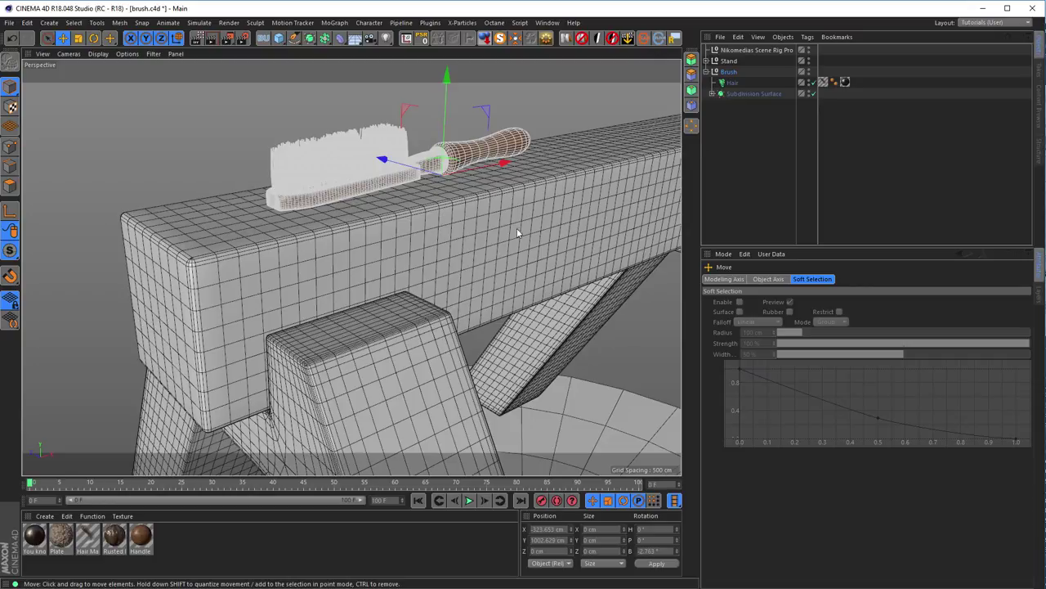
right_click_drag(518, 229, 454, 243, "alt")
- Reset the Stand's axis height to floor level by setting its Y position to 0 cm with axis editing enabled
left_click(726, 64)
key("o")
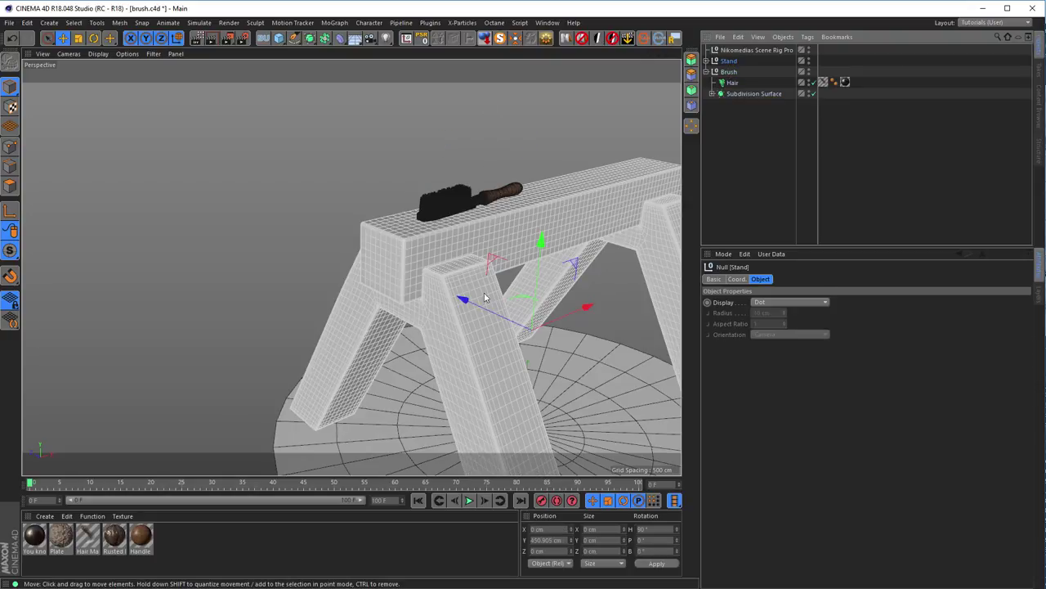
middle_click(456, 327)
middle_click(456, 325)
right_click_drag(358, 326, 273, 337, "alt")
middle_click_drag(282, 330, 244, 141, "alt")
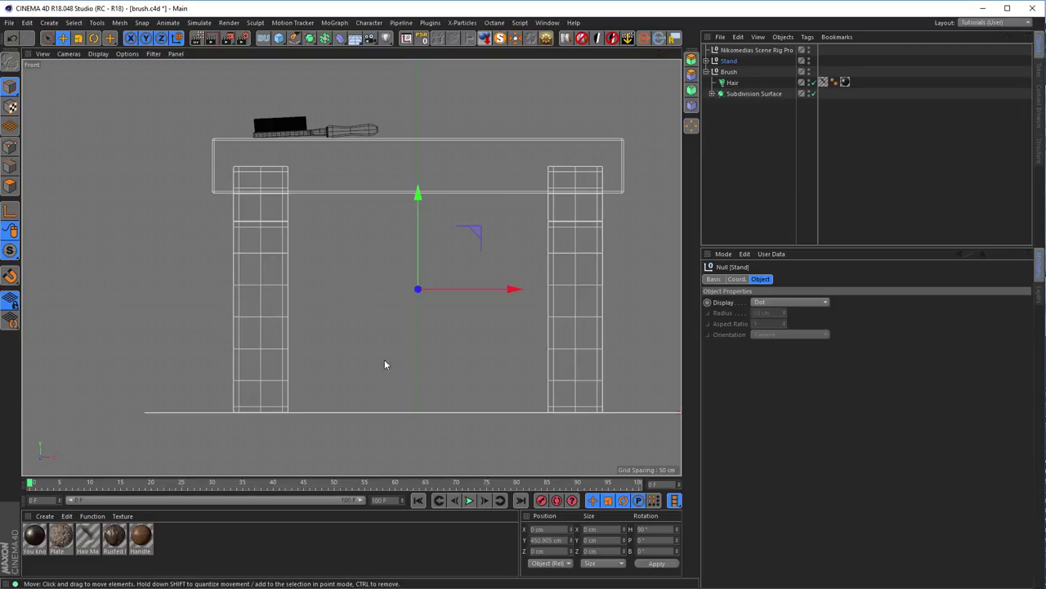
left_click(11, 212)
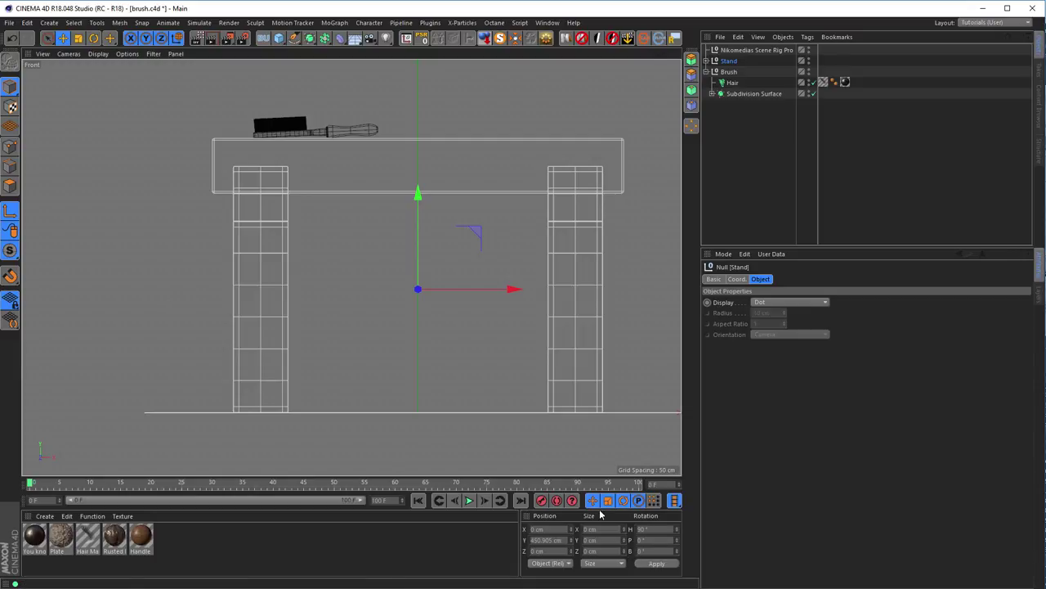
left_click_drag(417, 194, 417, 200)
left_click(546, 540)
type("0")
key("Return")
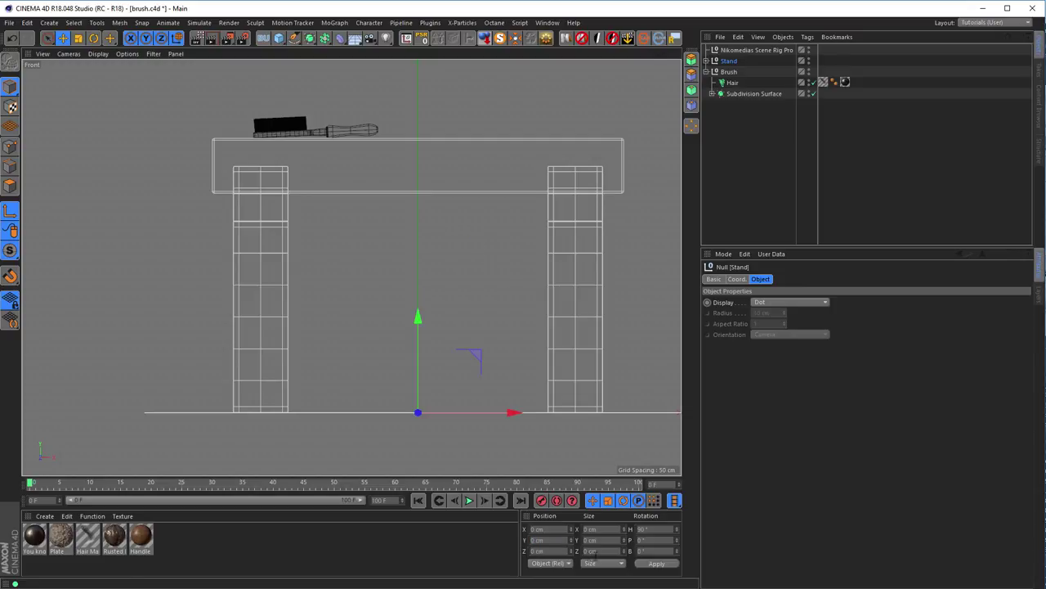
- Scale the whole Stand down uniformly to about two thirds of its size from its floor-level axis
middle_click(363, 363)
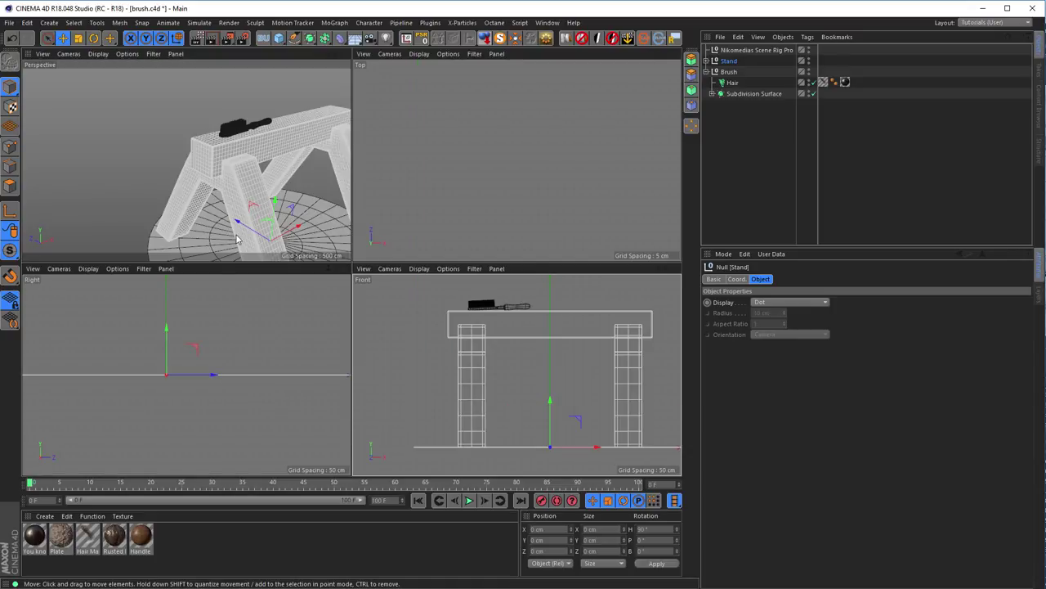
middle_click(320, 238)
middle_click_drag(434, 357, 268, 310, "alt")
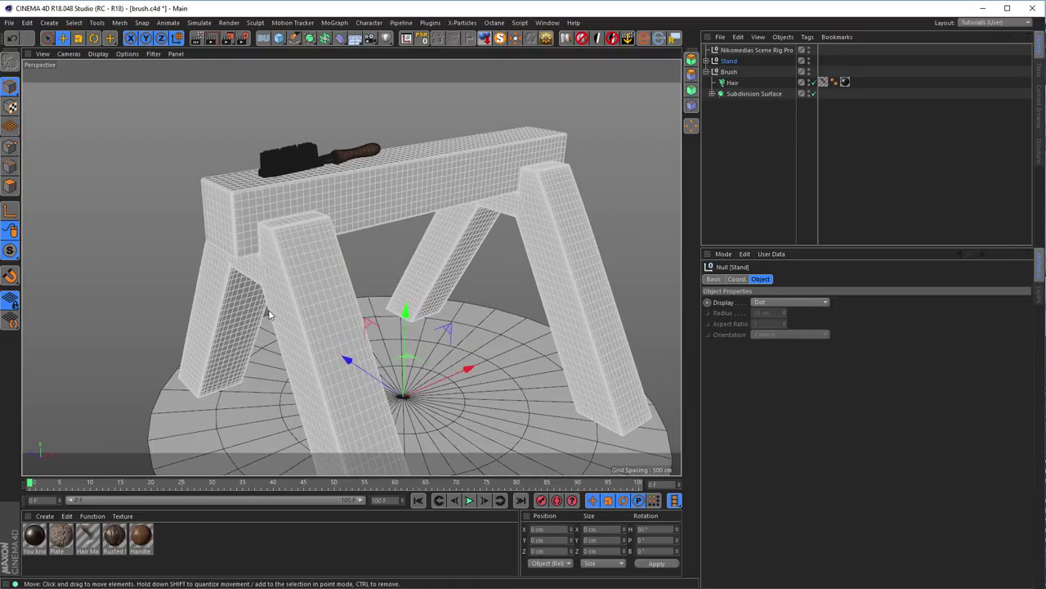
key("t")
left_click_drag(515, 441, 344, 449)
- Lower the Brush onto the top of the scaled beam in the front view, at about X -132 cm and Y 661 cm
middle_click(383, 449)
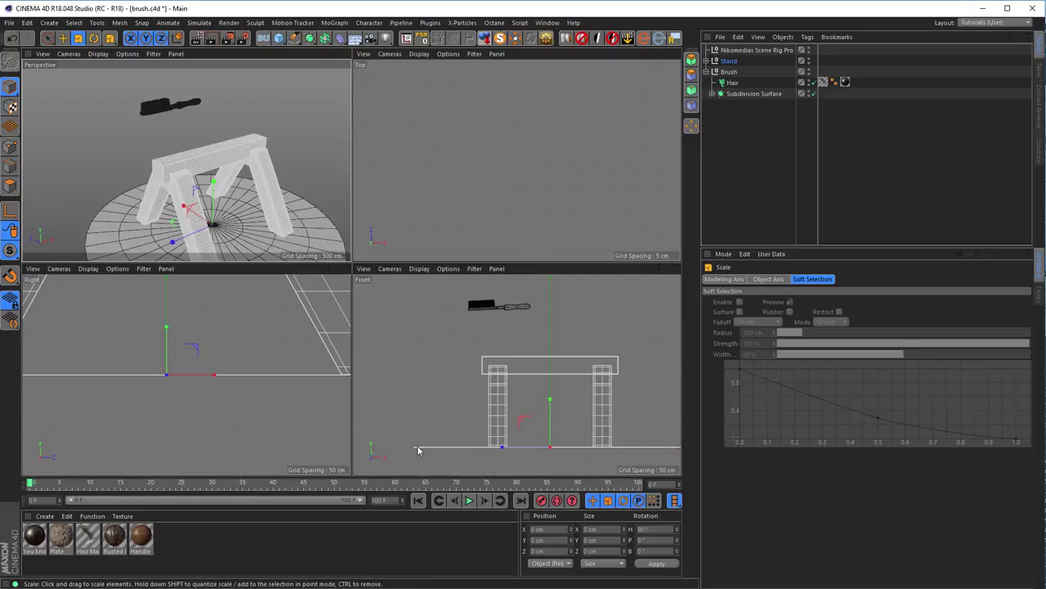
middle_click(420, 449)
scroll(317, 246, "up", 5)
middle_click_drag(317, 246, 309, 345, "alt")
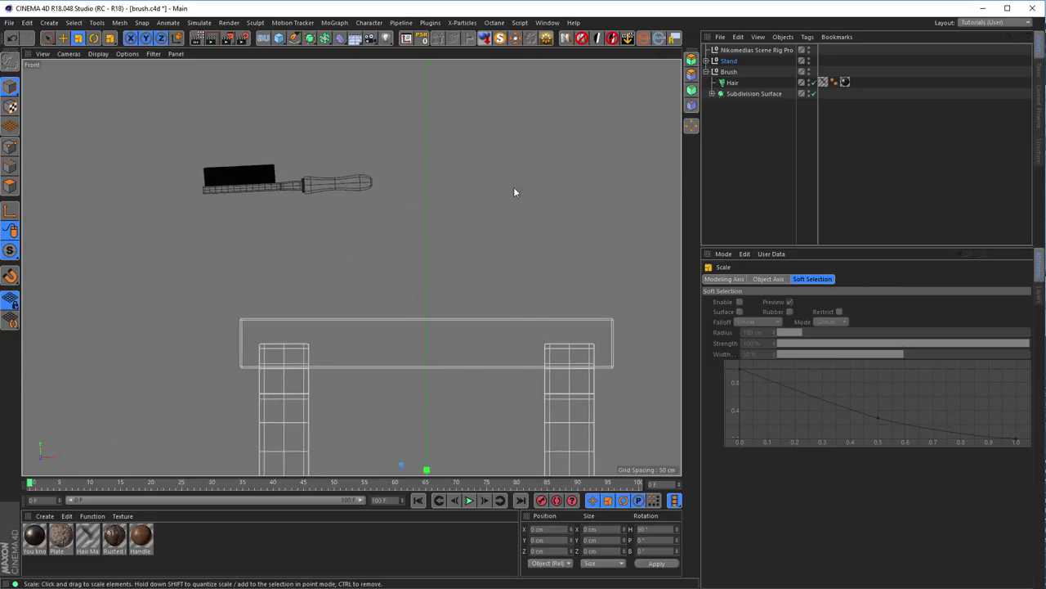
left_click(730, 73)
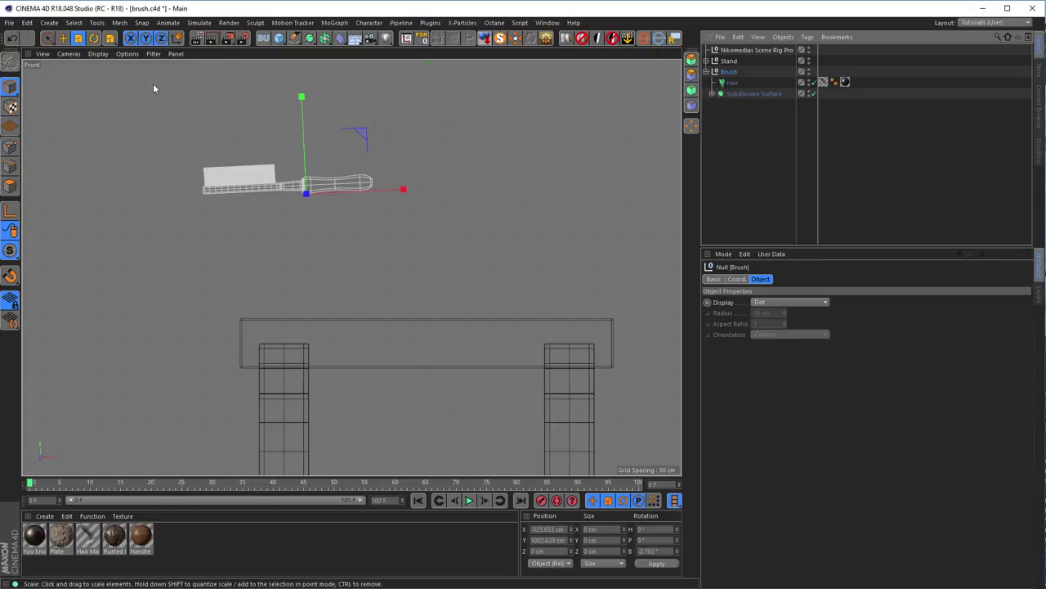
key("e")
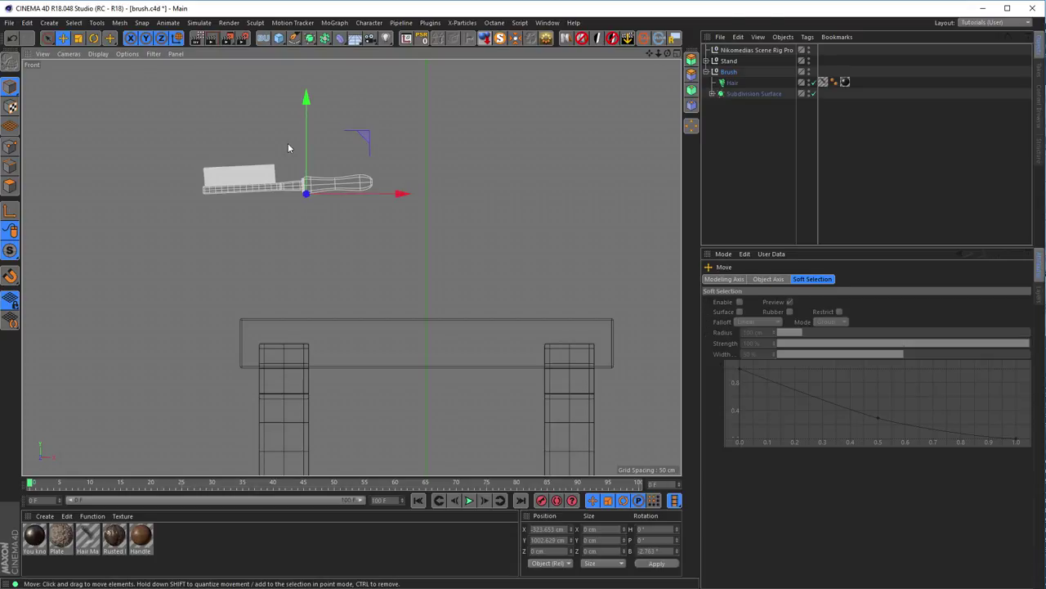
mouse_move(364, 139)
left_mouse_down()
mouse_move(455, 252)
mouse_move(435, 270)
left_mouse_up()
scroll(474, 311, "up", 8)
middle_click_drag(531, 297, 634, 283, "alt")
right_click_drag(592, 284, 565, 295, "alt")
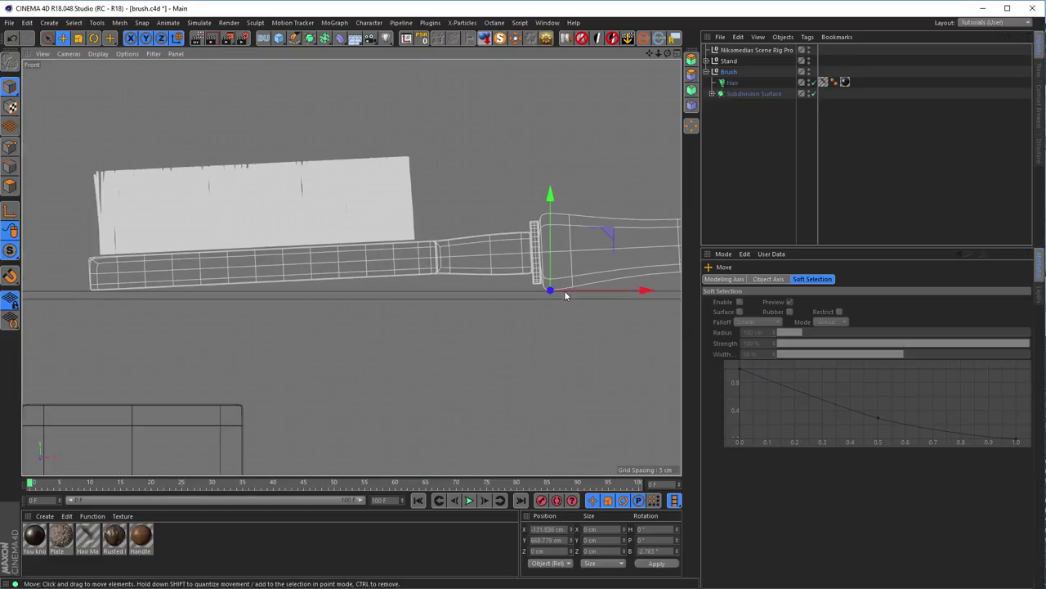
- Examine the brush's size against the scaled stand and its contact with the beam in the perspective view
middle_click(551, 316)
middle_click(291, 230)
right_click_drag(375, 327, 346, 226, "alt")
middle_click_drag(346, 227, 385, 283, "alt")
right_click_drag(385, 283, 400, 265, "alt")
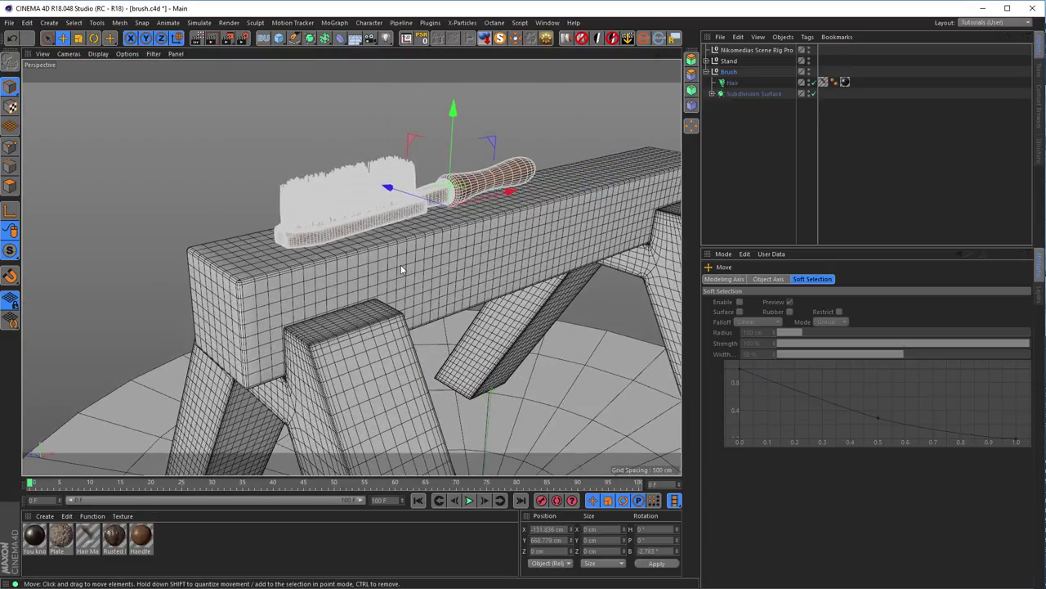
scroll(400, 264, "up", 2)
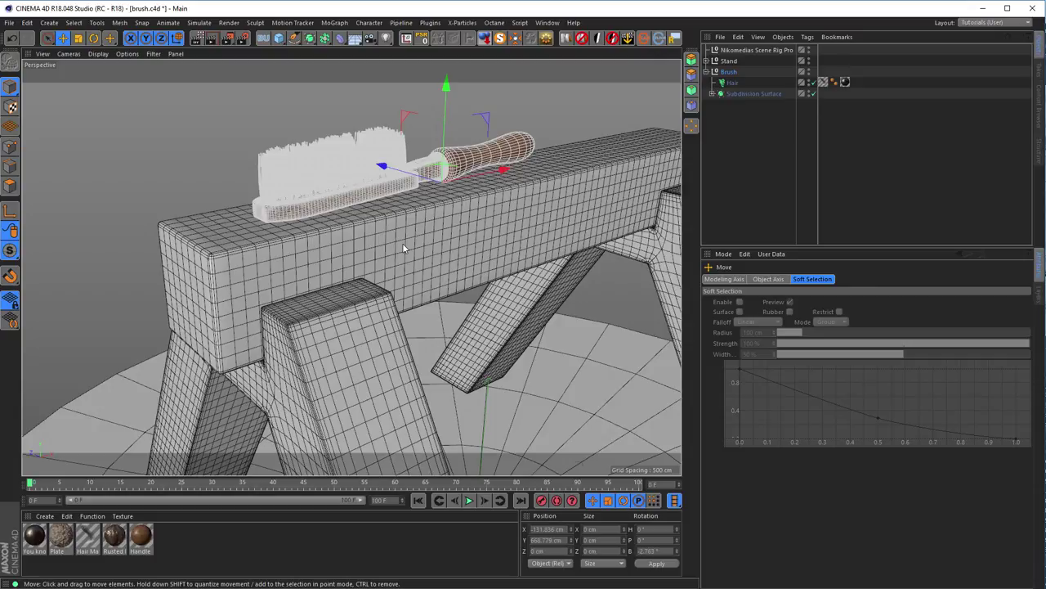
scroll(402, 245, "down", 8)
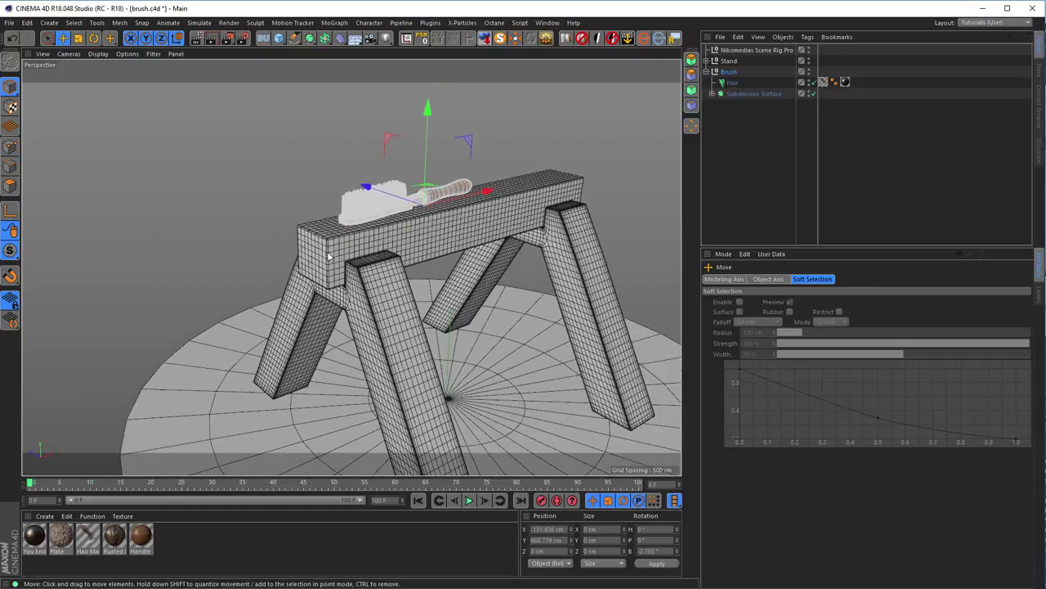
scroll(354, 206, "up", 8)
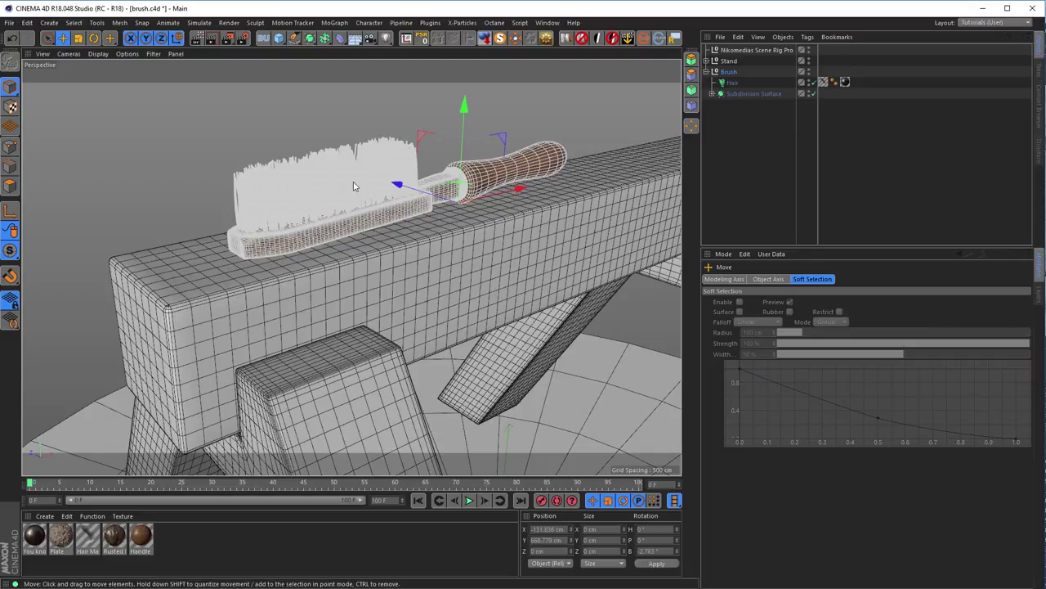
scroll(435, 247, "down", 3)
scroll(354, 266, "down", 3)
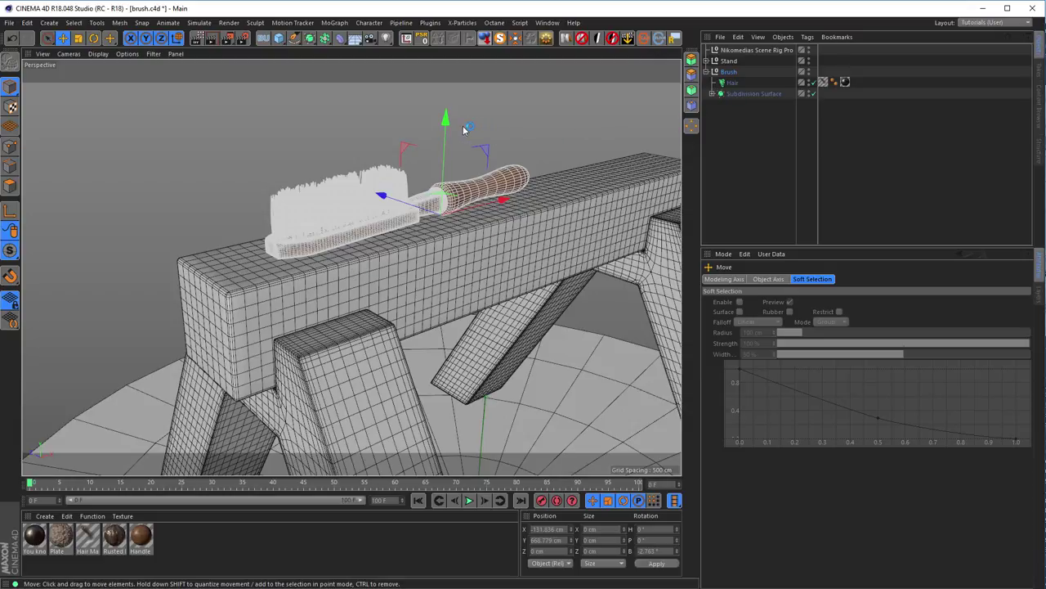
- Raise the Brush clear of the beam to about Y 787 cm and scale the Stand up uniformly
left_click_drag(445, 120, 447, 38)
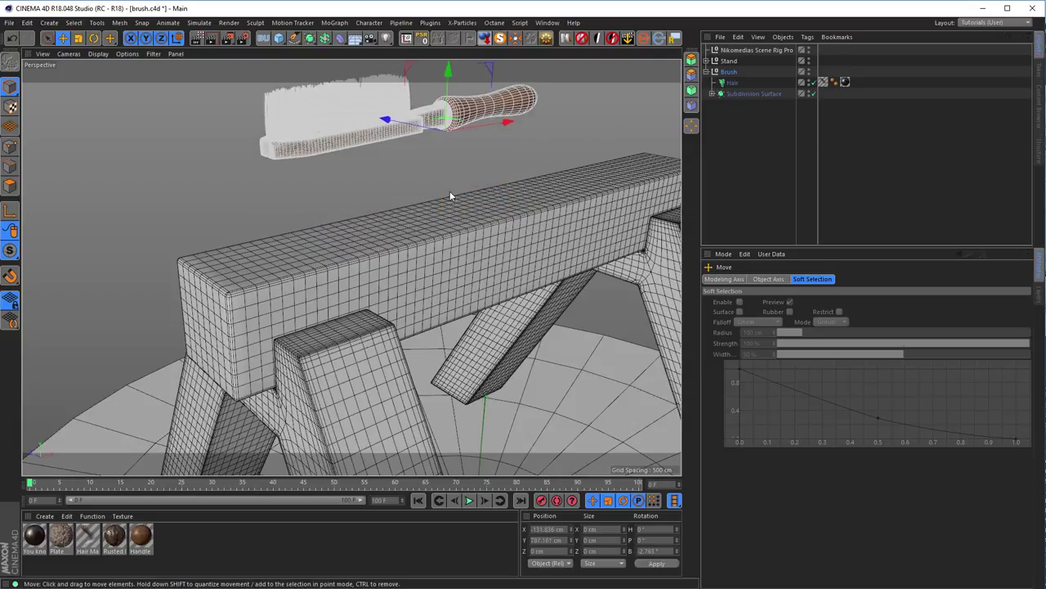
left_click(728, 61)
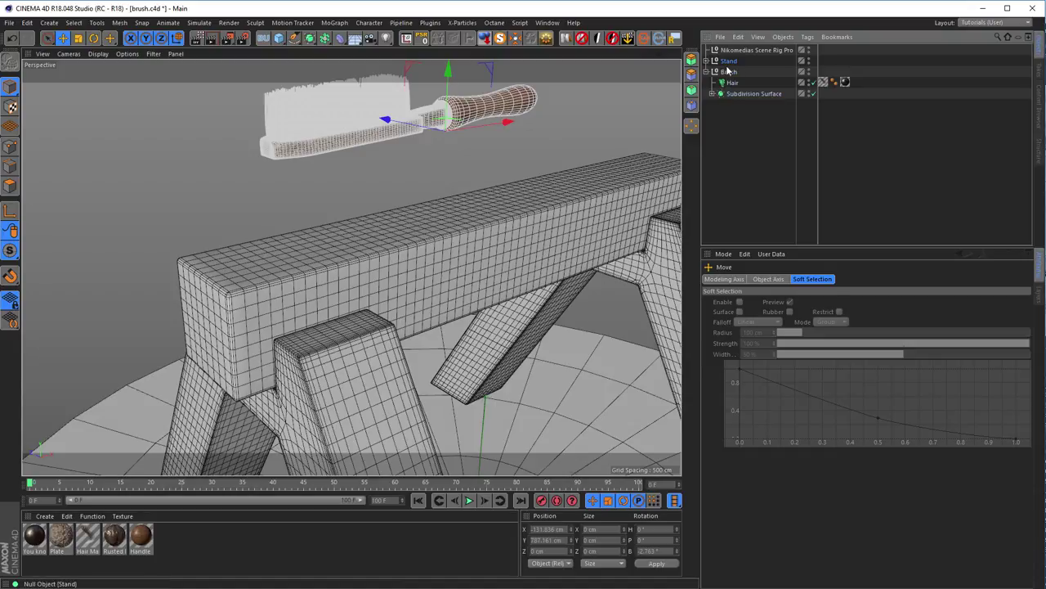
key("t")
left_click_drag(423, 397, 535, 357)
middle_click_drag(399, 240, 467, 373, "alt")
- Set the Brush back on top of the enlarged beam in the front view, at about X -158 cm and Y 819 cm
middle_click(479, 355)
middle_click(463, 390)
scroll(306, 314, "up", 3)
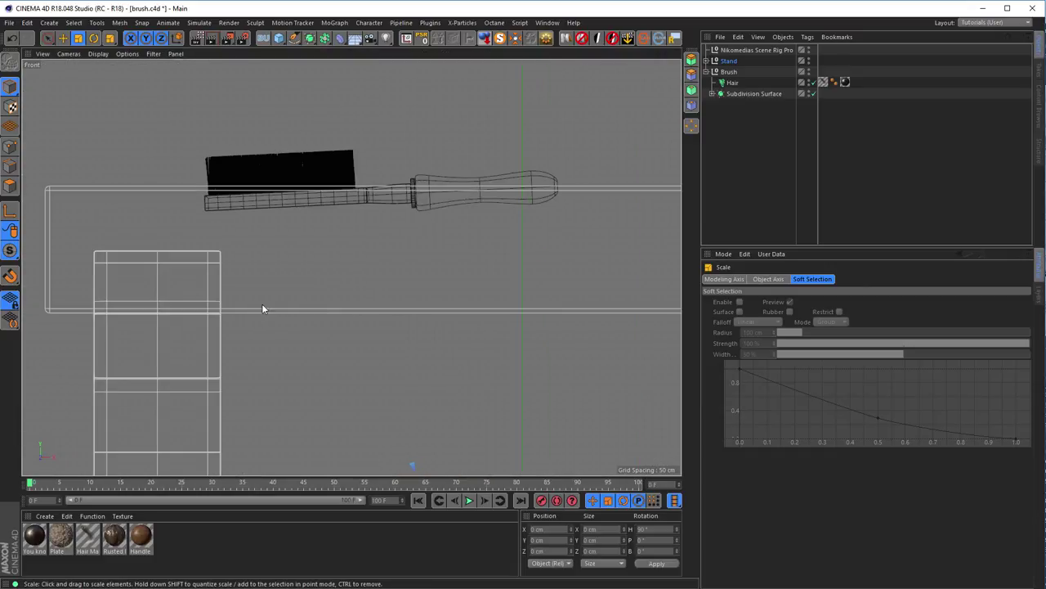
left_click(729, 72)
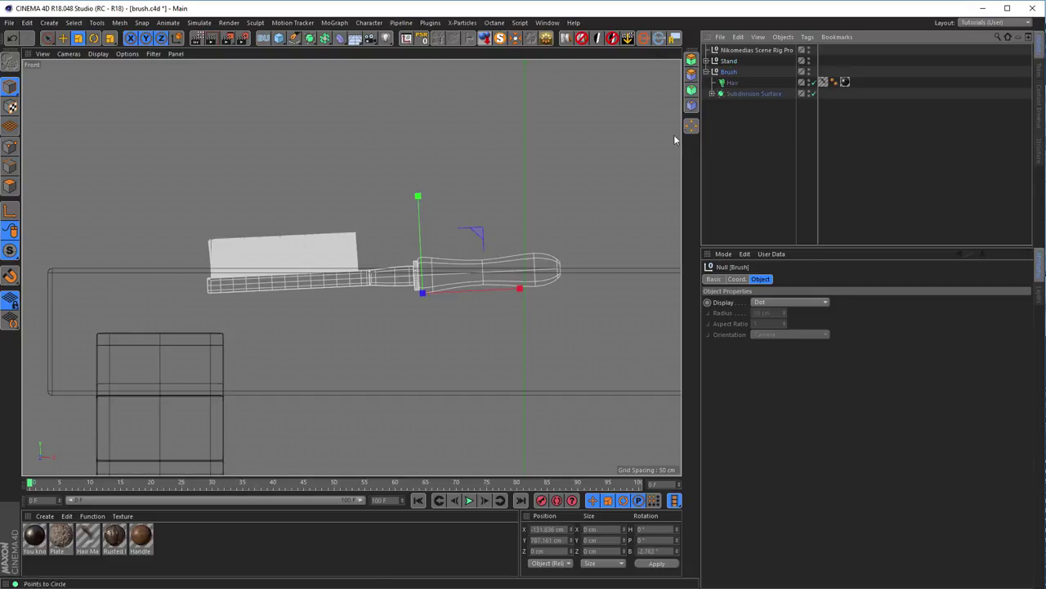
key("e")
left_click_drag(480, 239, 461, 213)
right_click_drag(406, 267, 524, 229, "alt")
left_click_drag(433, 229, 432, 230)
- Slide the Brush along the beam towards its near end, to about X -276 cm, in the perspective view
middle_click(413, 312)
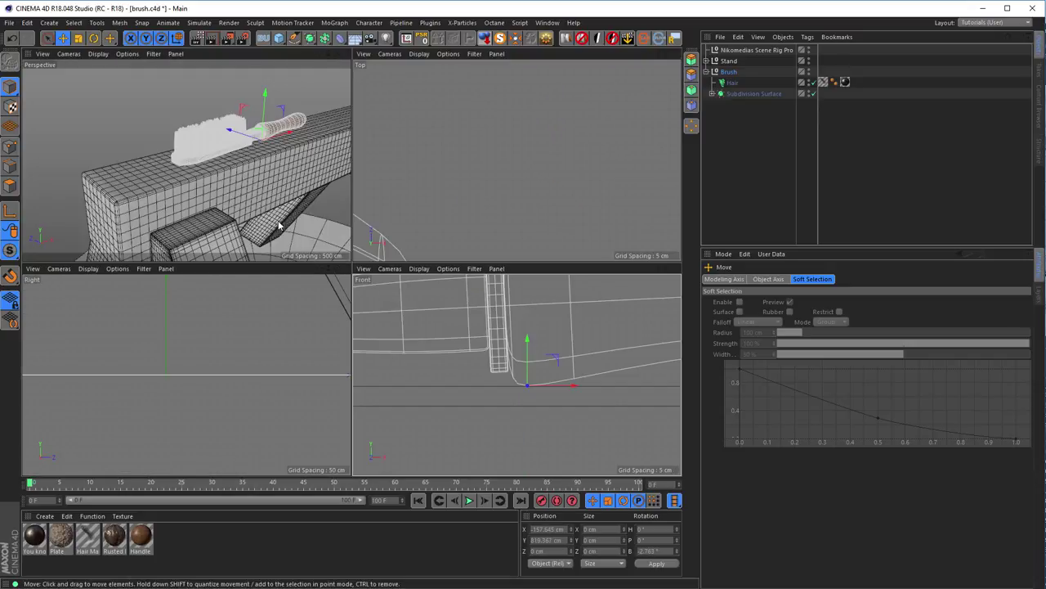
middle_click(279, 225)
right_click_drag(458, 266, 498, 243, "alt")
left_click_drag(498, 242, 485, 166, "alt")
middle_click_drag(486, 165, 460, 229, "alt")
right_click_drag(442, 253, 433, 257, "alt")
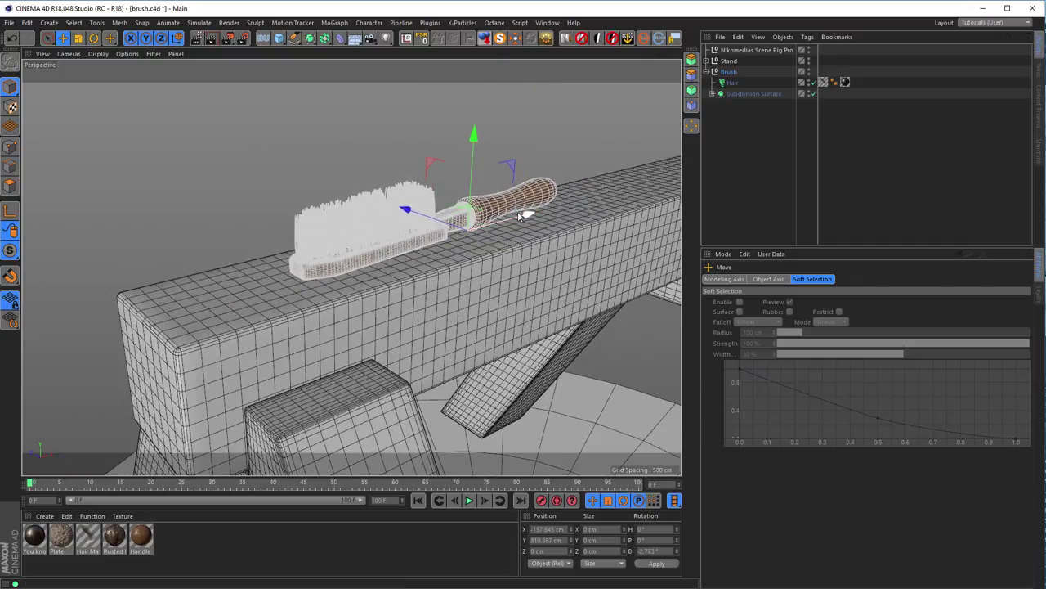
left_click_drag(528, 214, 458, 235)
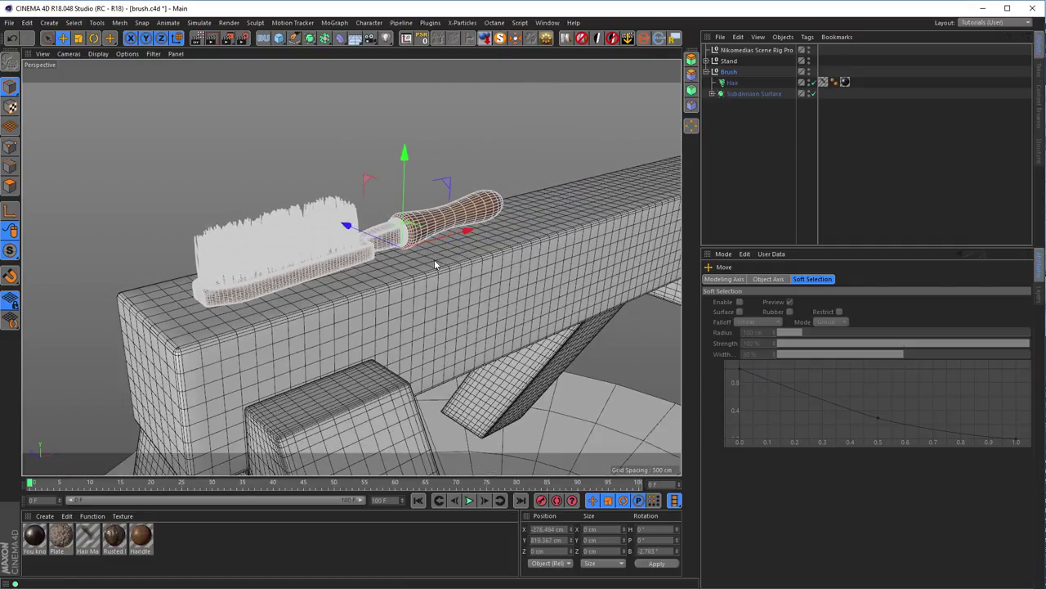
scroll(327, 322, "up", 1)
mouse_move(327, 321)
left_mouse_down("alt")
mouse_move(400, 245)
mouse_move(383, 258)
left_mouse_up("alt")
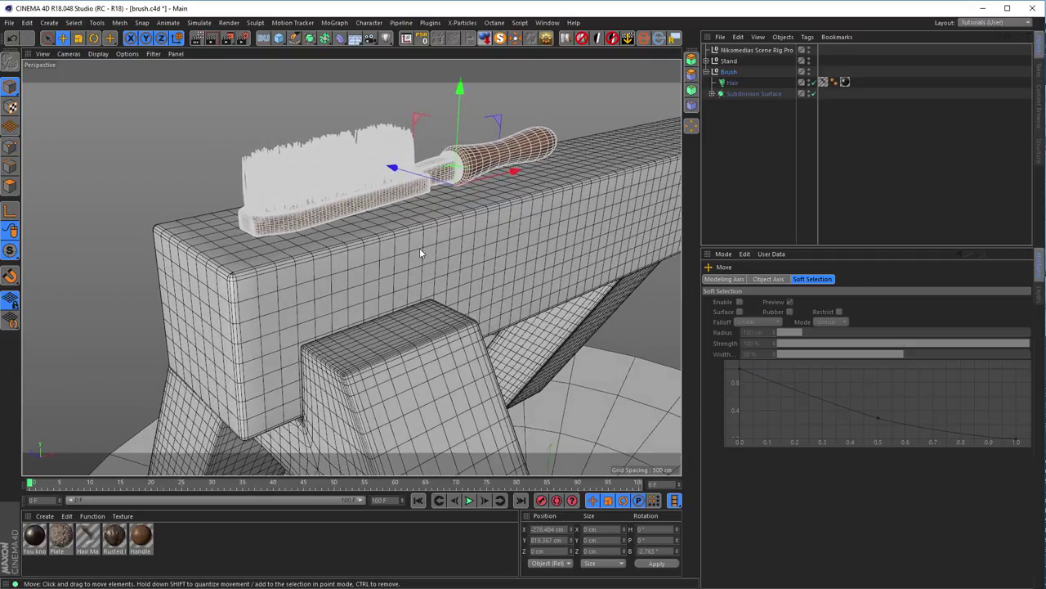
- Rotate the Brush on the beam to a heading of about 6.2°, clear the selection and save the project
key("r")
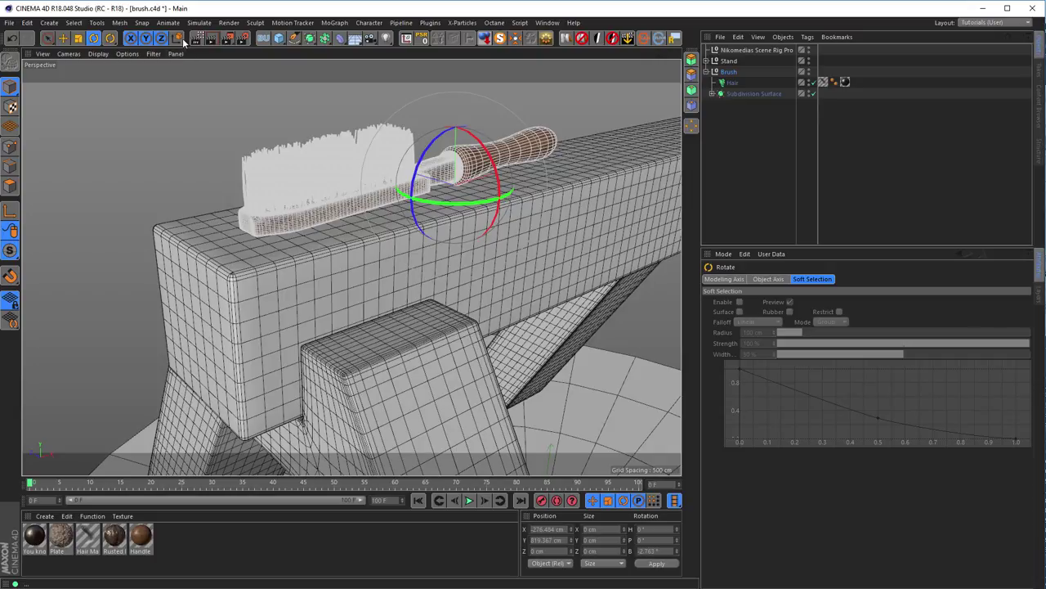
left_click_drag(450, 205, 466, 233)
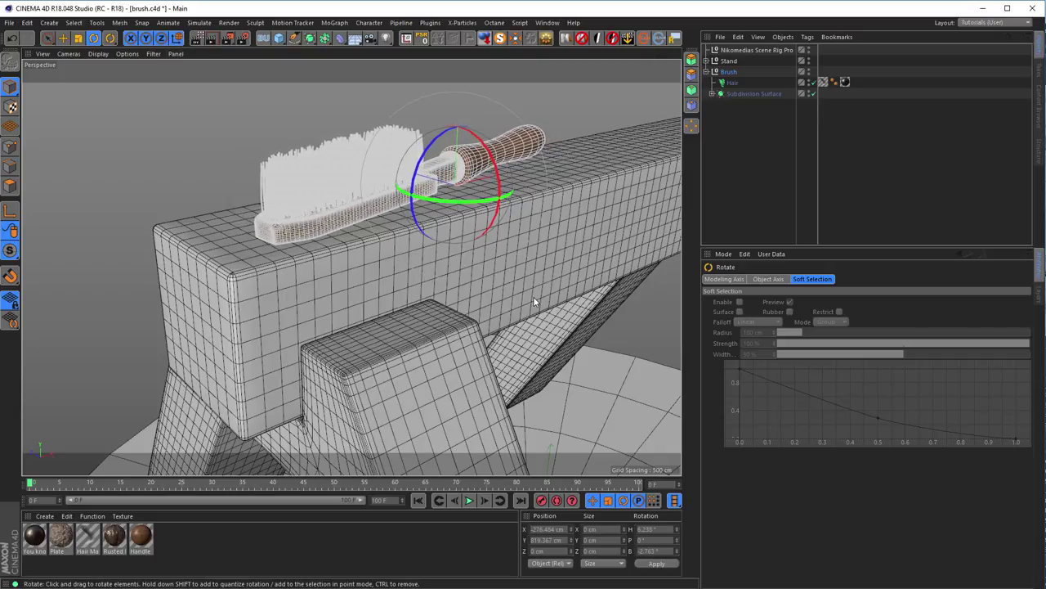
left_click(733, 84)
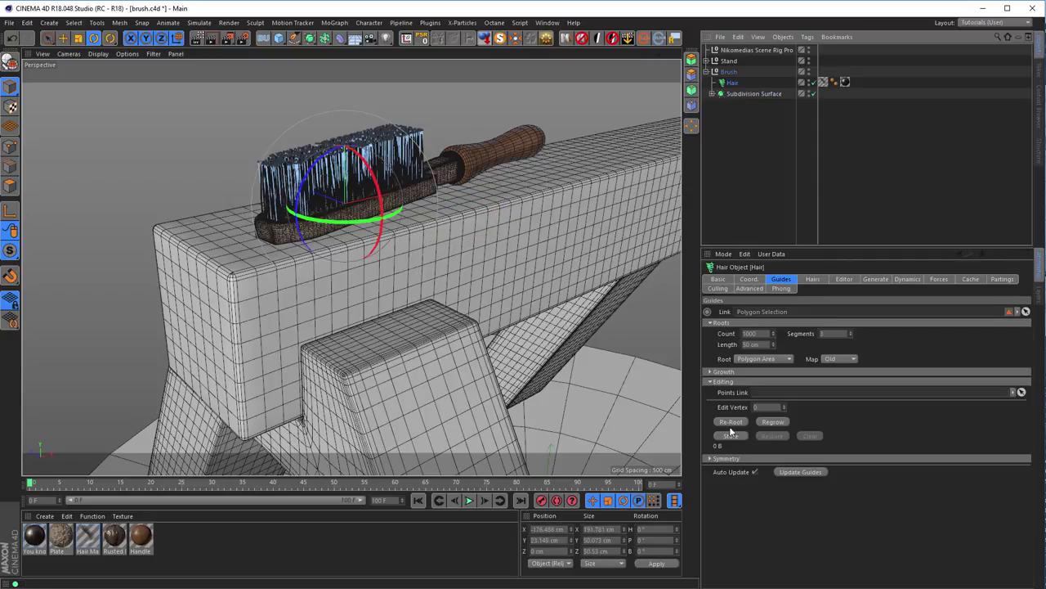
left_click(726, 201)
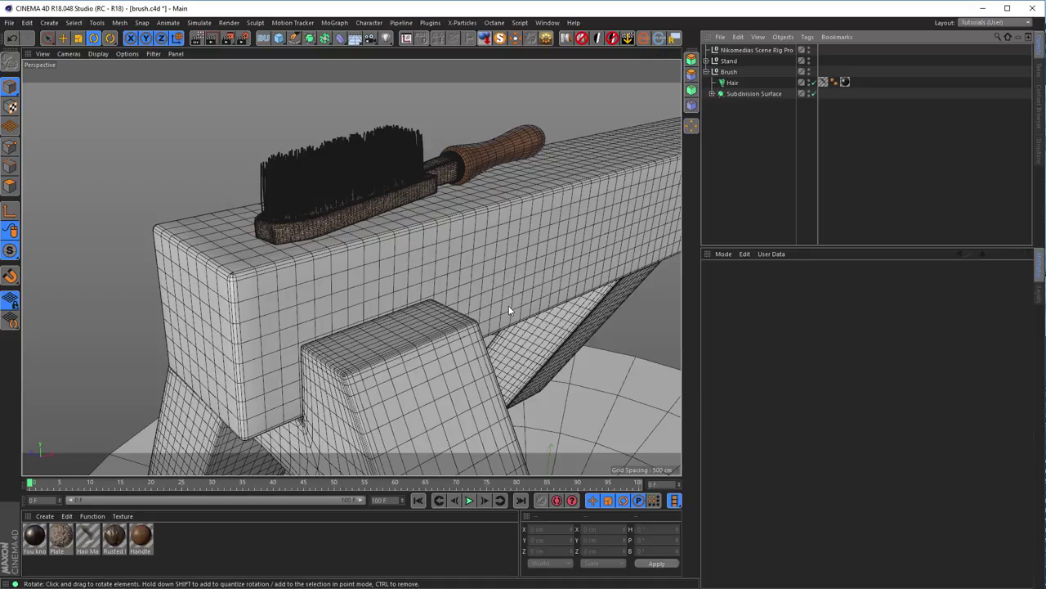
key("ctrl+s")
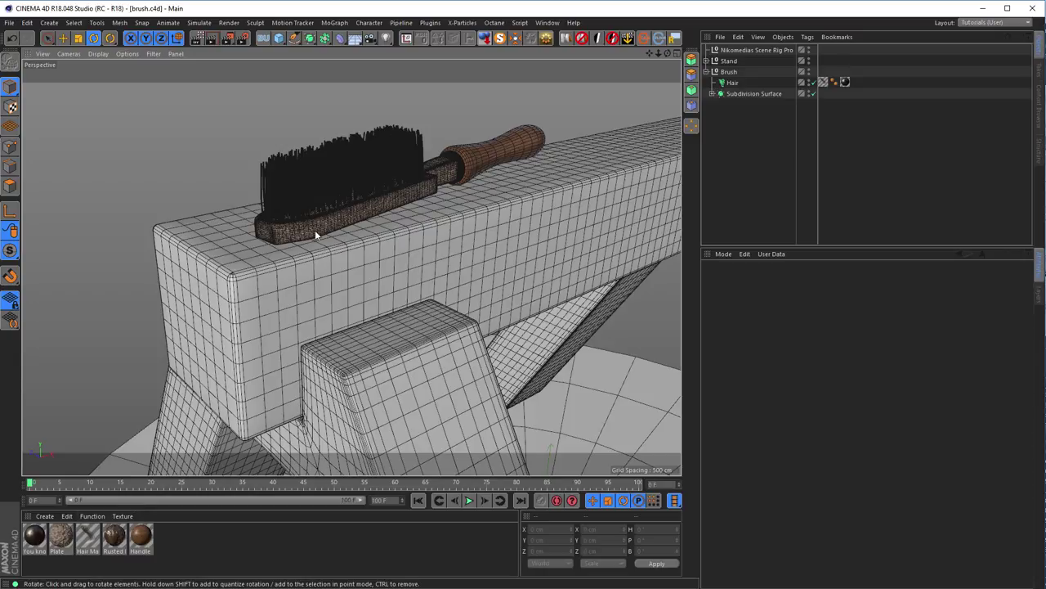
- Apply the Plate material to the Stand's legs and beam
left_click(59, 538)
left_click_drag(282, 345, 283, 344)
left_click_drag(67, 536, 390, 434)
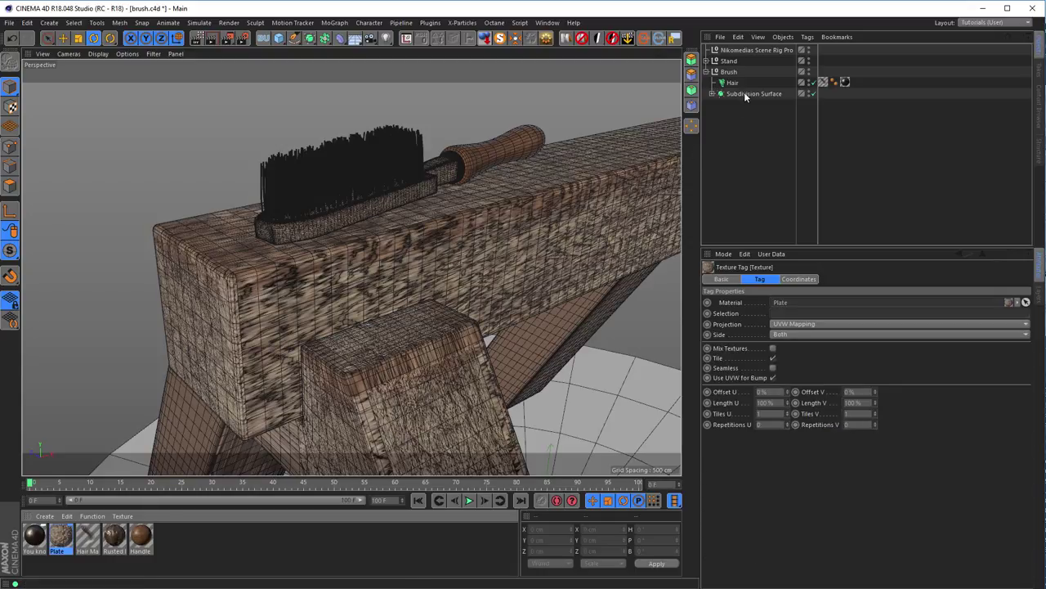
- List the Stand group below the Brush group and expand the hierarchy of its Symmetry object
left_click(706, 61)
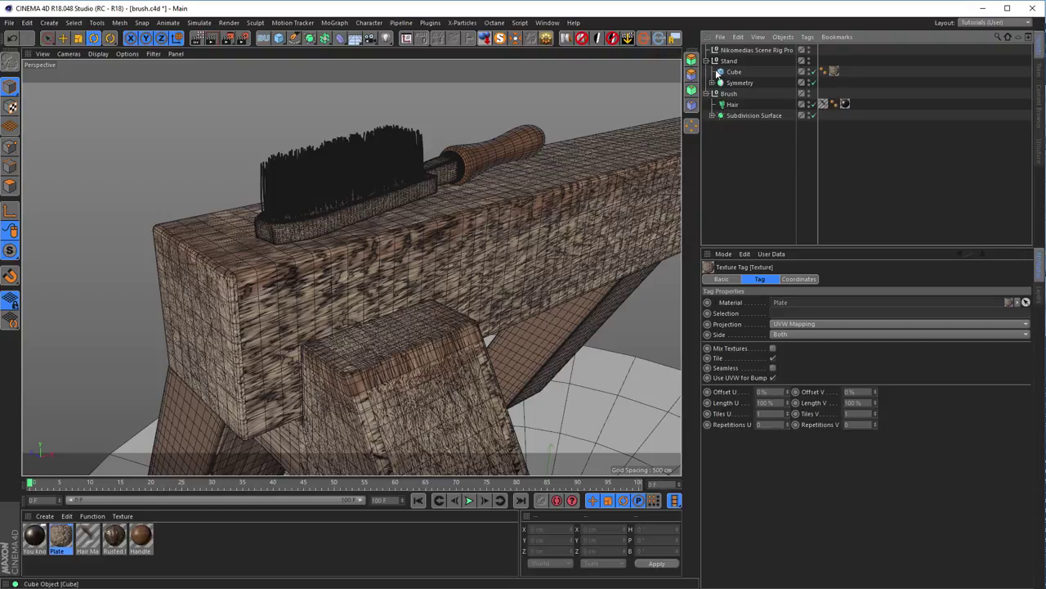
left_click_drag(733, 63, 742, 156)
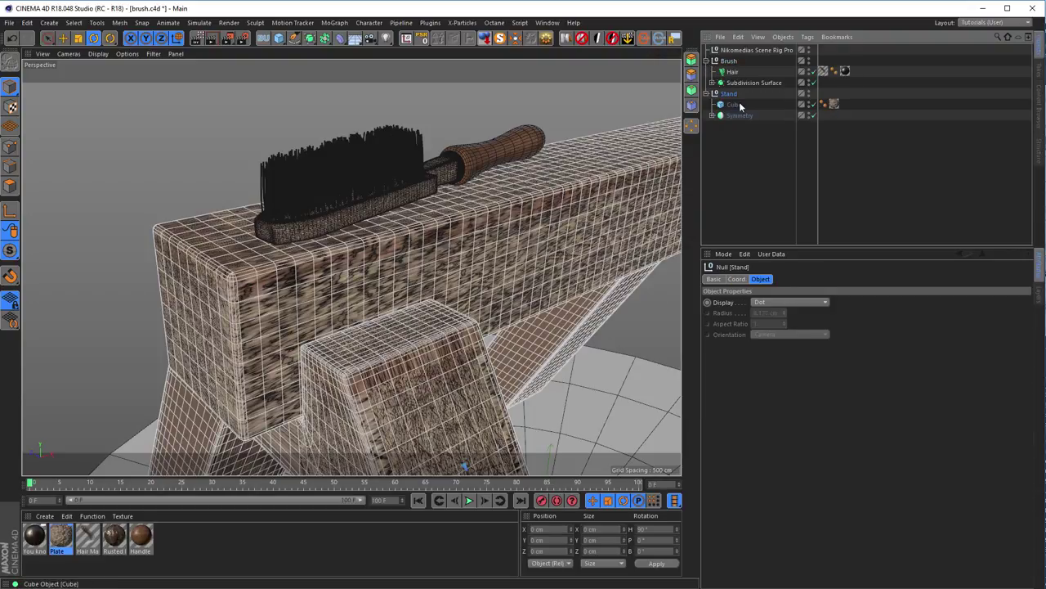
left_click(712, 115)
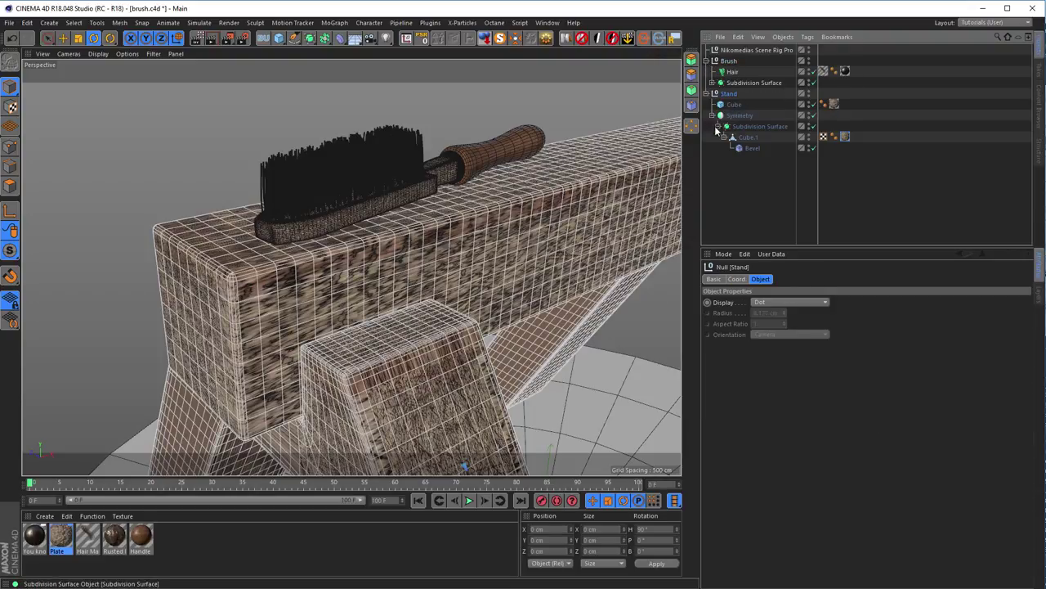
- Open the Plate texture tag's properties for the beam's Cube and disable the Cube to expose the legs
left_click(834, 104)
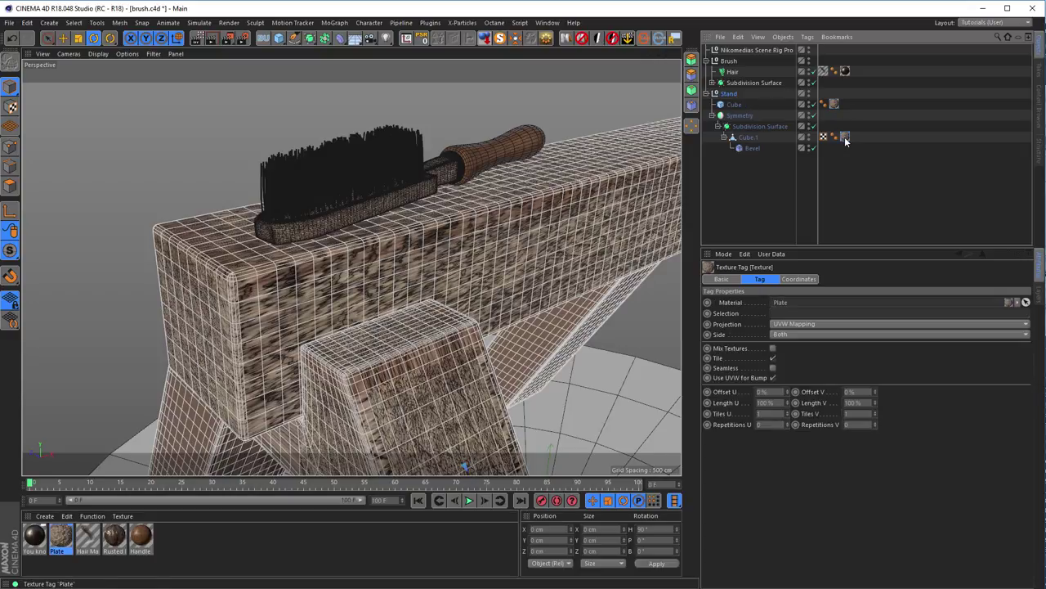
left_click(812, 105)
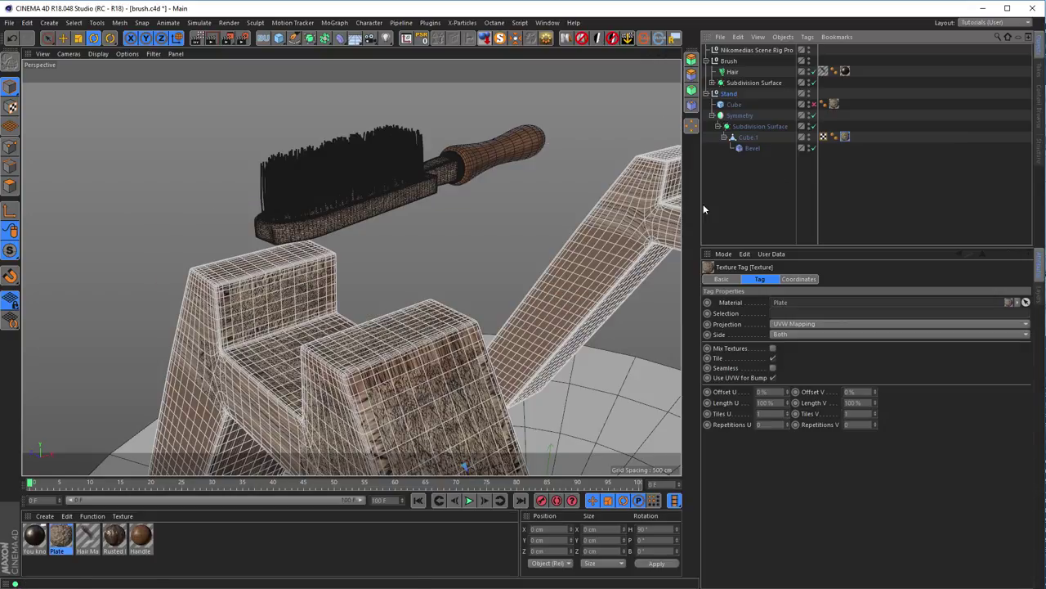
- Delete the Plate texture tag from the legs' Cube.1 polygon object and select that object
left_click_drag(389, 353, 604, 210, "alt")
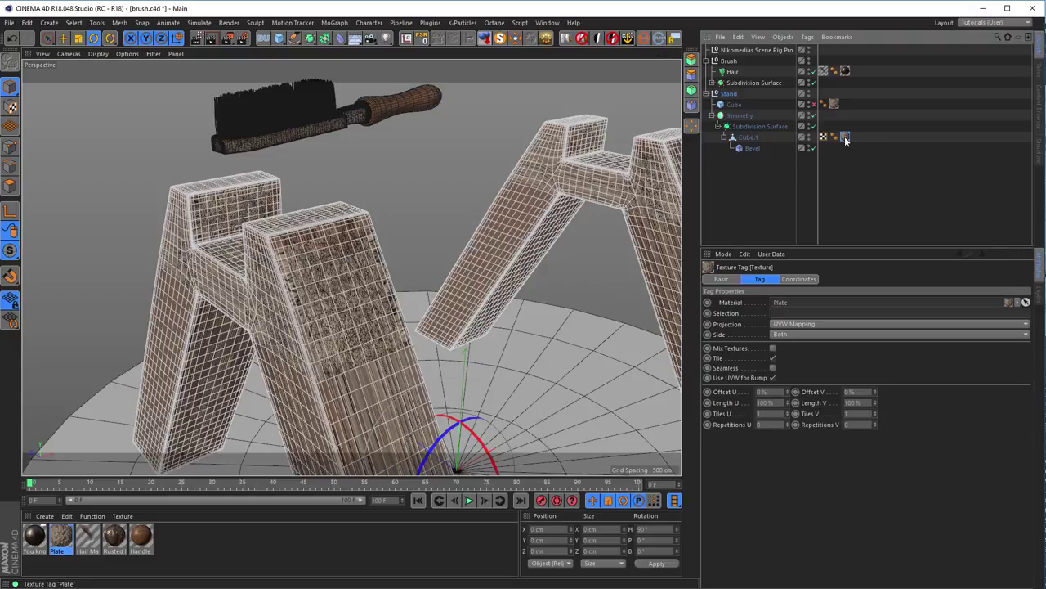
key("Delete")
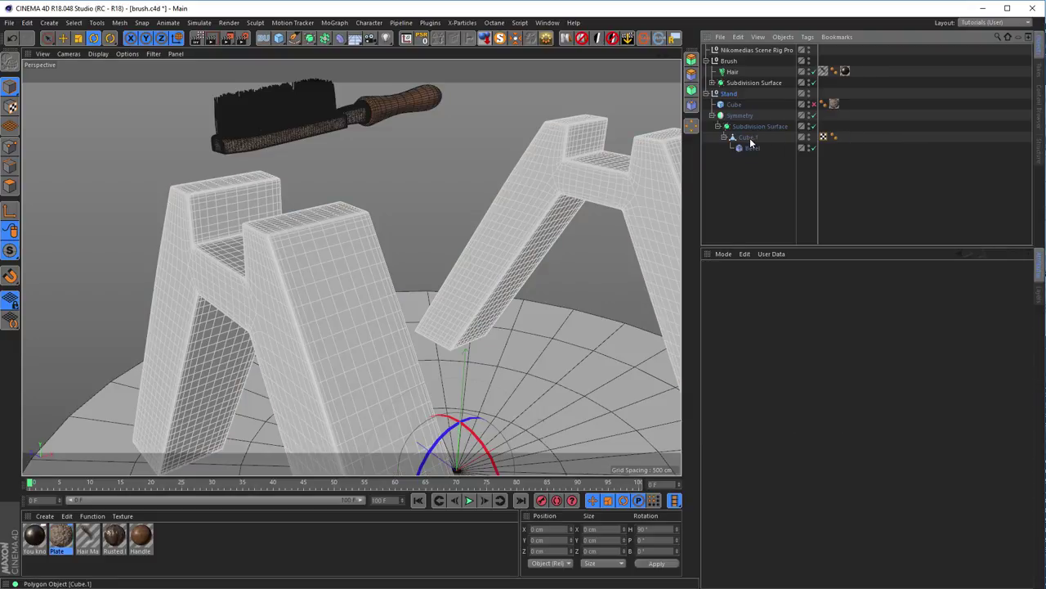
left_click(747, 138)
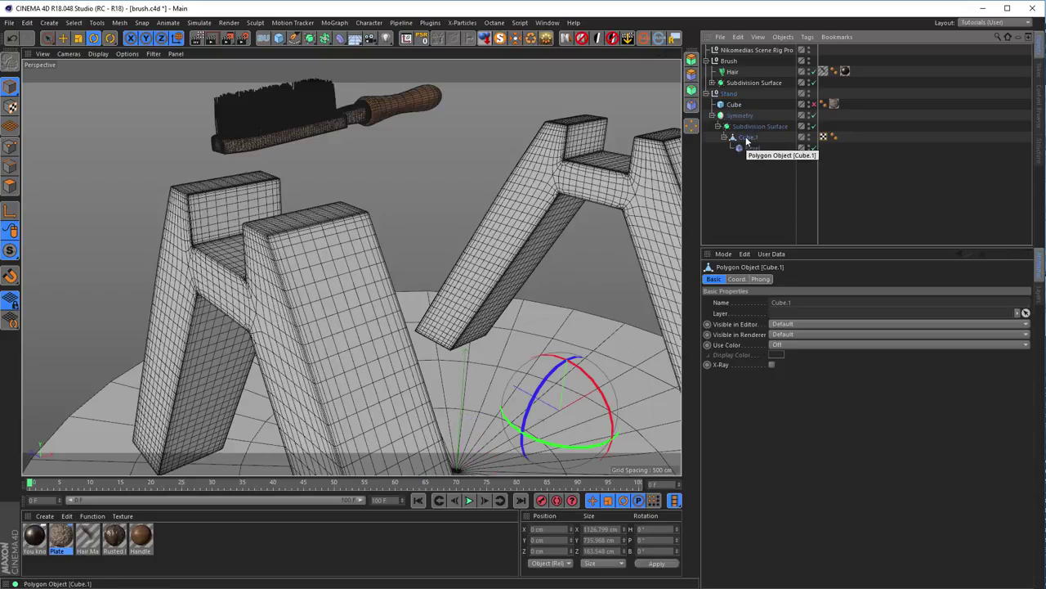
- Find the Current State to Object command and add it to the vertical command palette beside the viewport
right_click(747, 143)
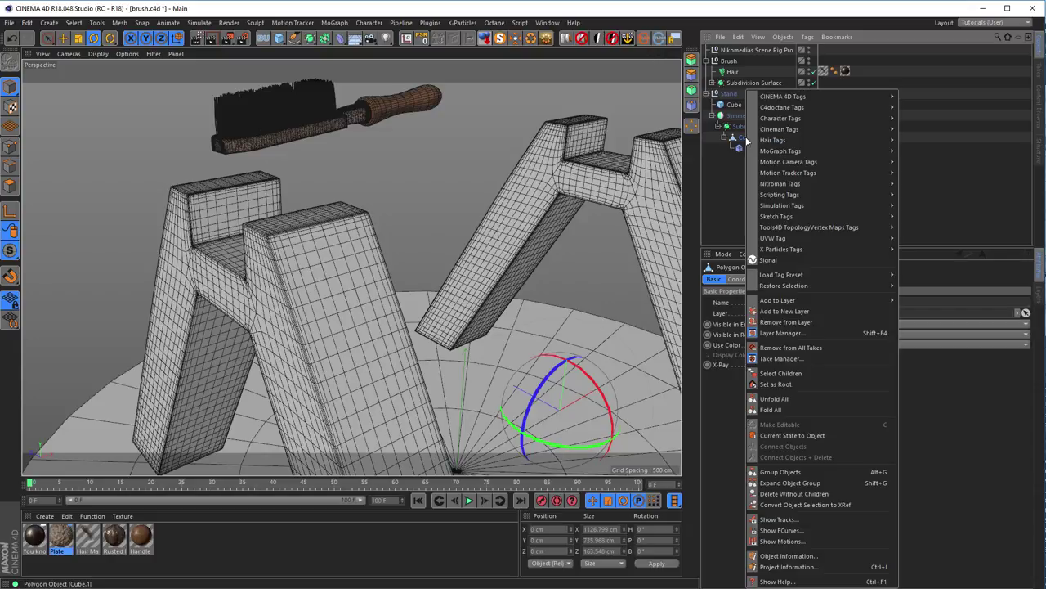
left_click(791, 436)
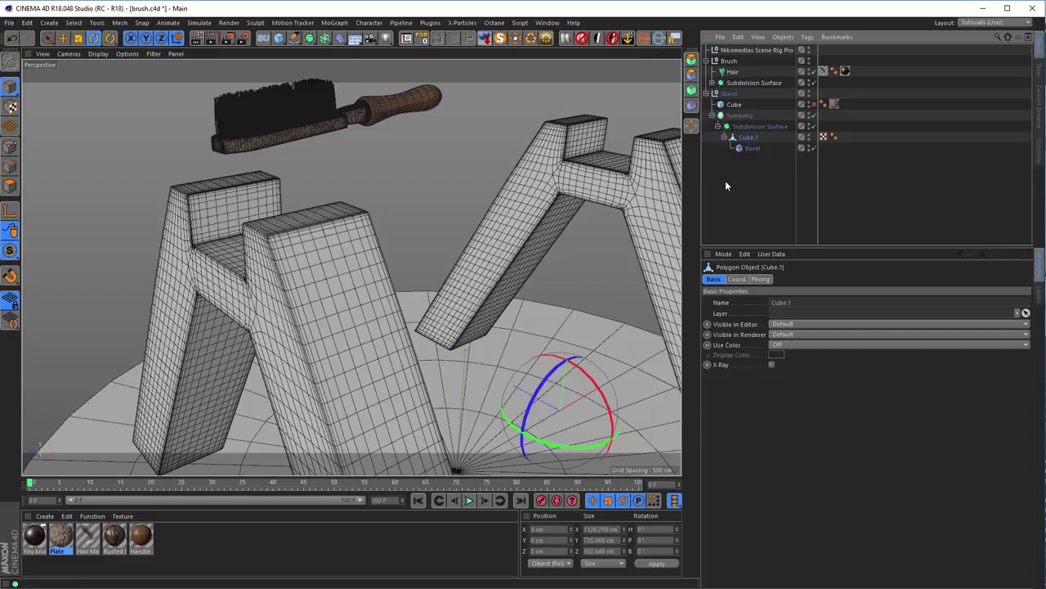
key("shift+F12")
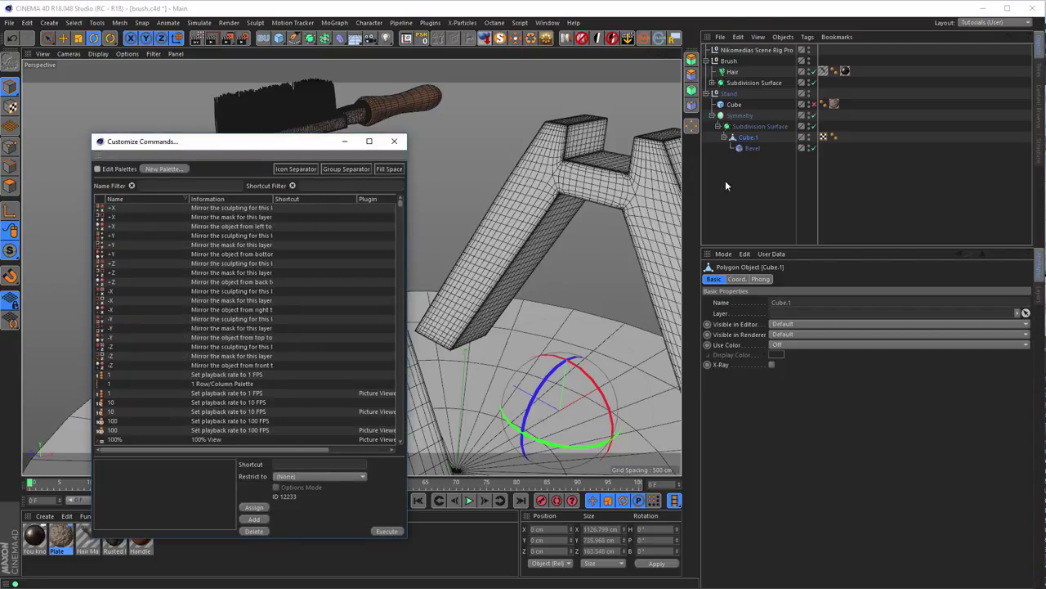
type("current")
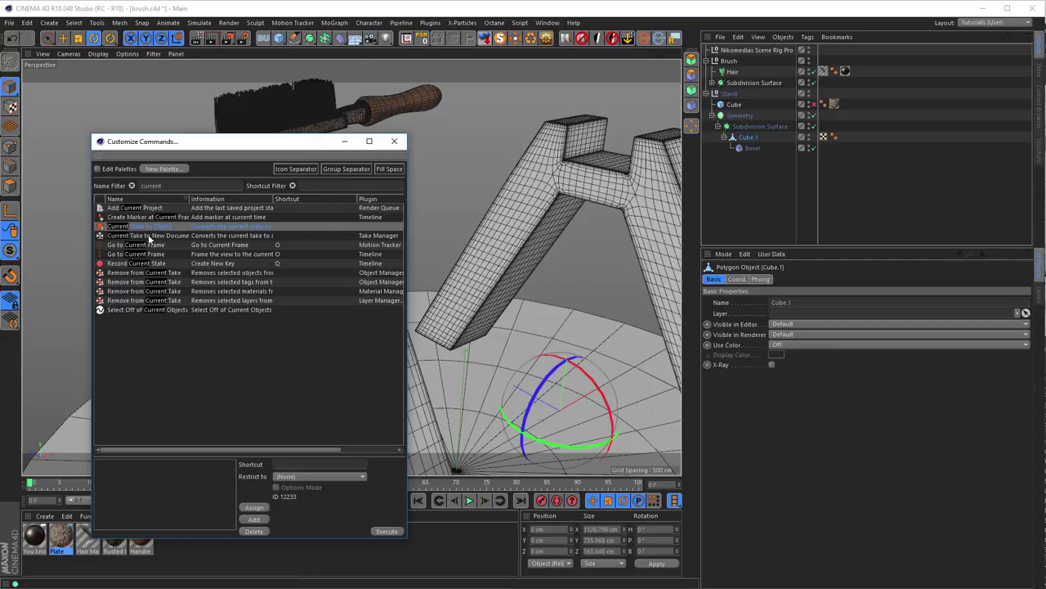
left_click_drag(112, 228, 200, 256)
left_click_drag(740, 182, 691, 142)
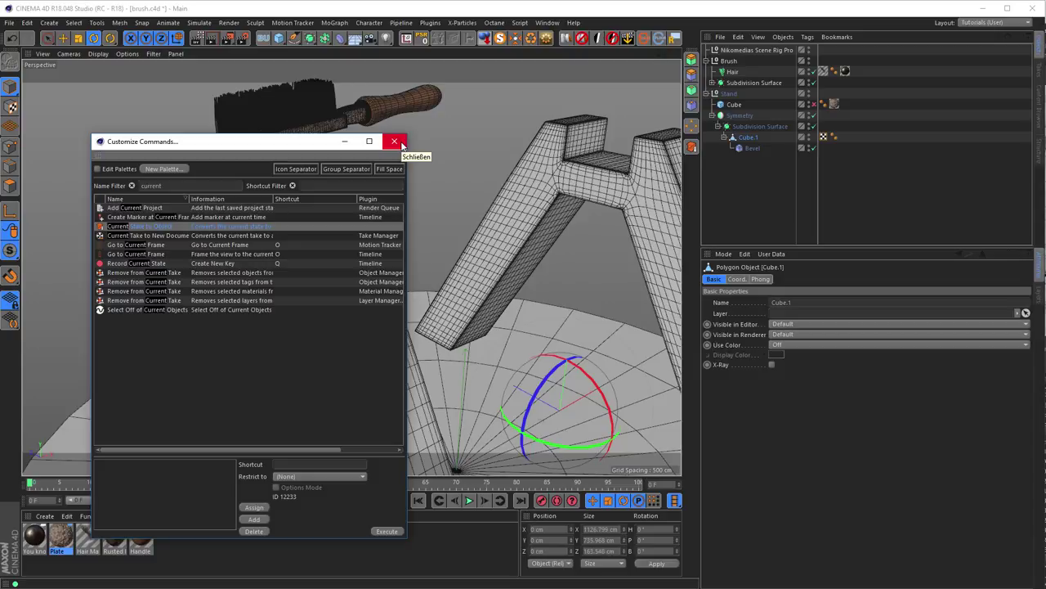
- Find the Connect Objects + Delete command, add it below Current State to Object in the palette, and close the command customization
double_click(154, 186)
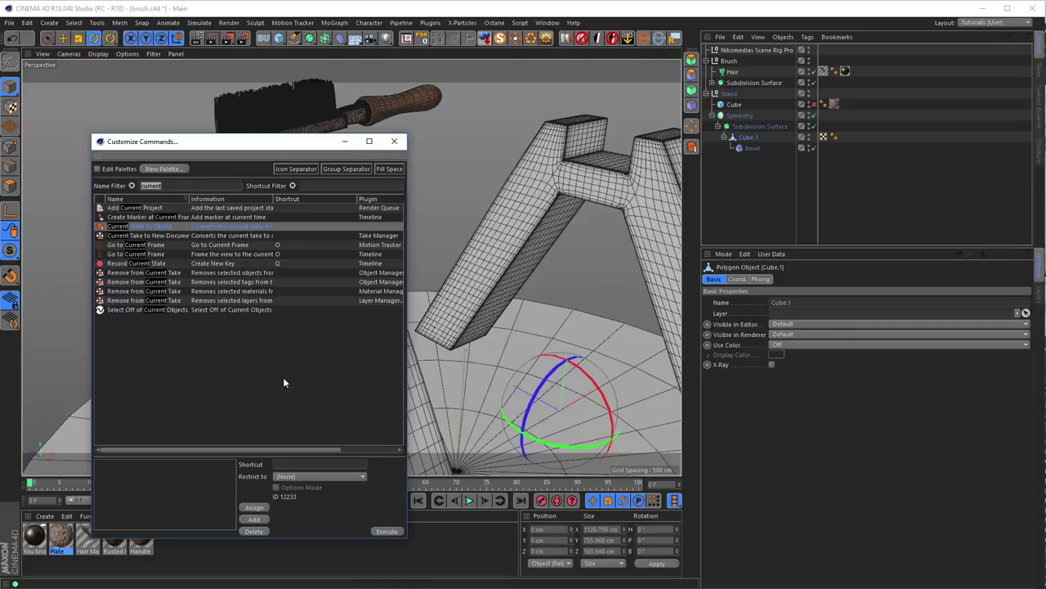
type("Conne")
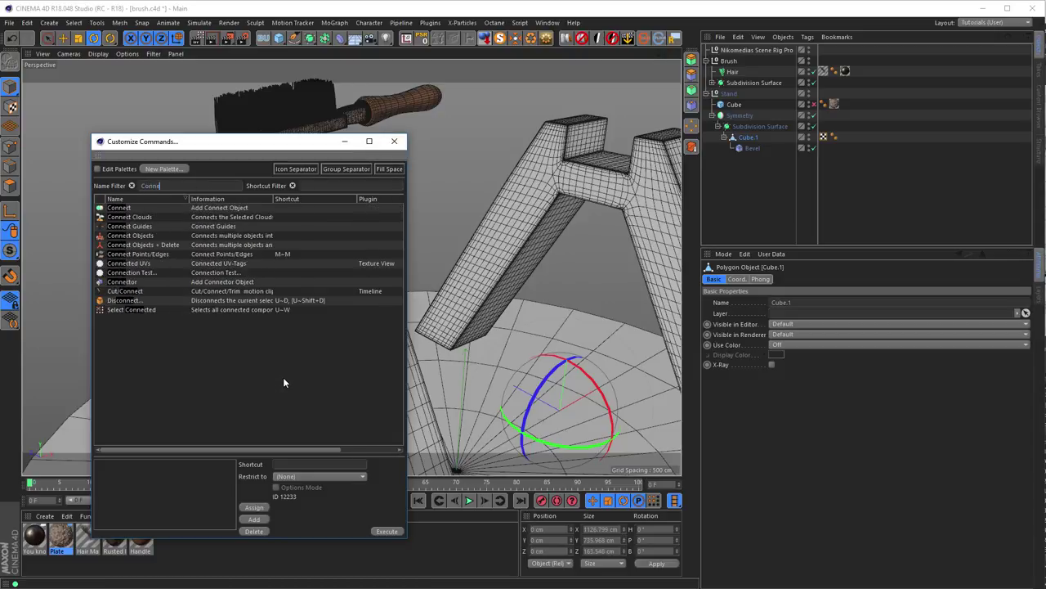
left_click(170, 246)
mouse_move(121, 250)
left_mouse_down()
mouse_move(709, 180)
mouse_move(694, 157)
left_mouse_up()
left_click(394, 141)
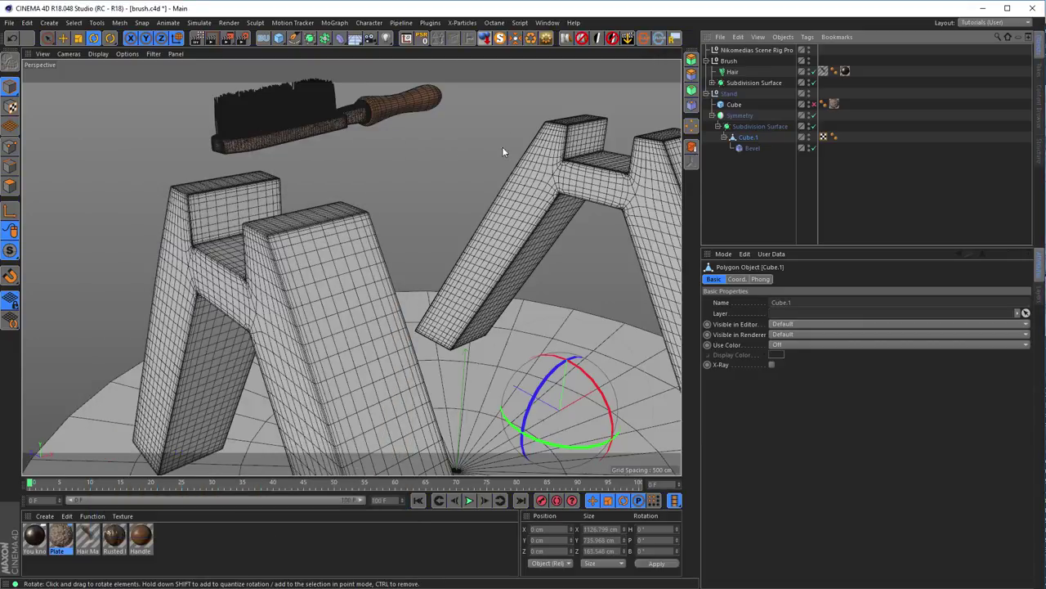
- Save the customized interface layout over the existing Tutorials.l4d file
left_click(546, 23)
mouse_move(565, 39)
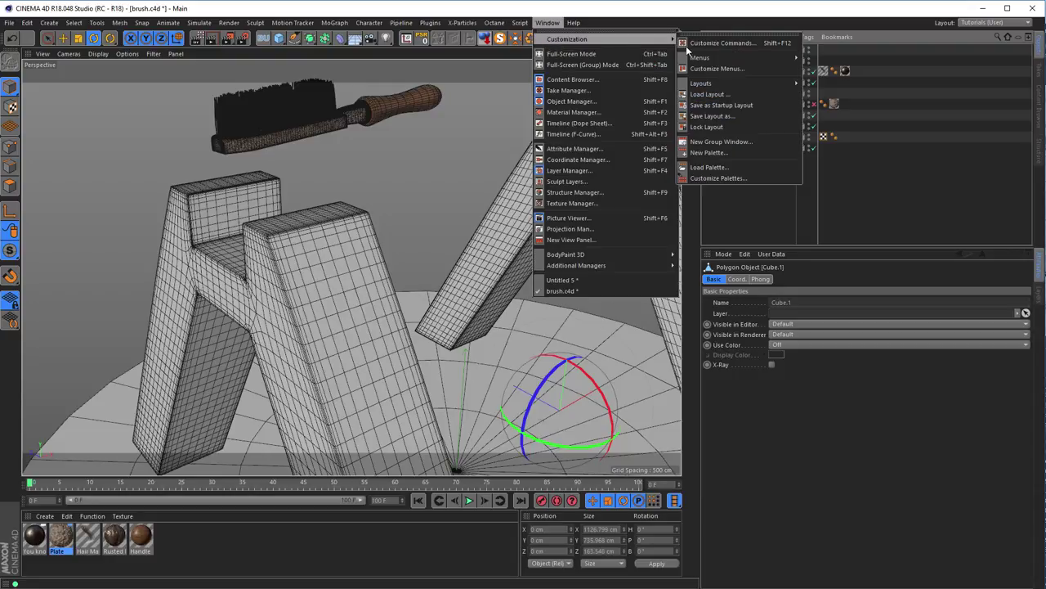
left_click(732, 116)
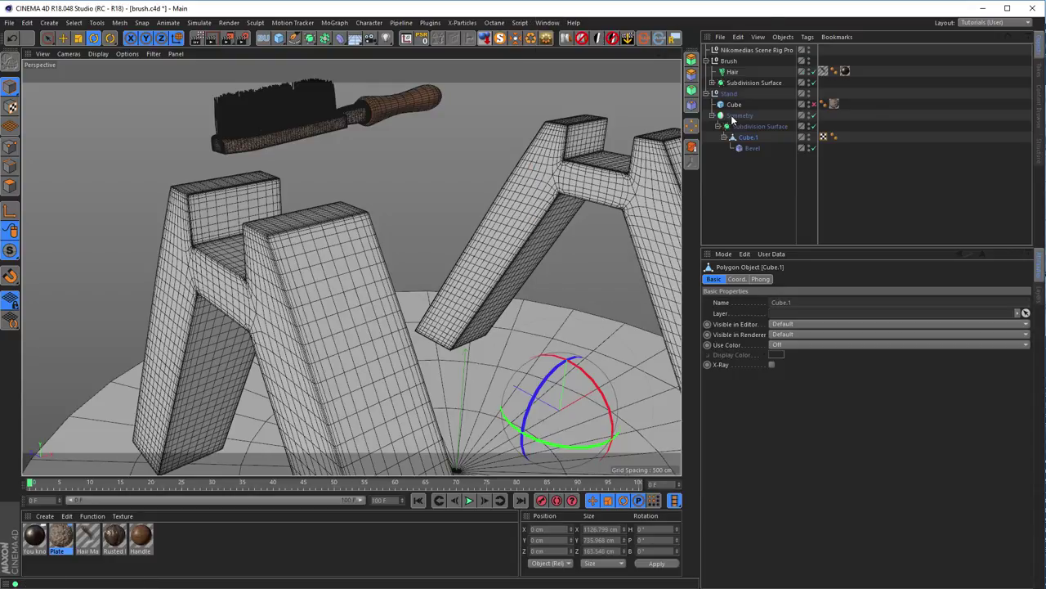
double_click(200, 139)
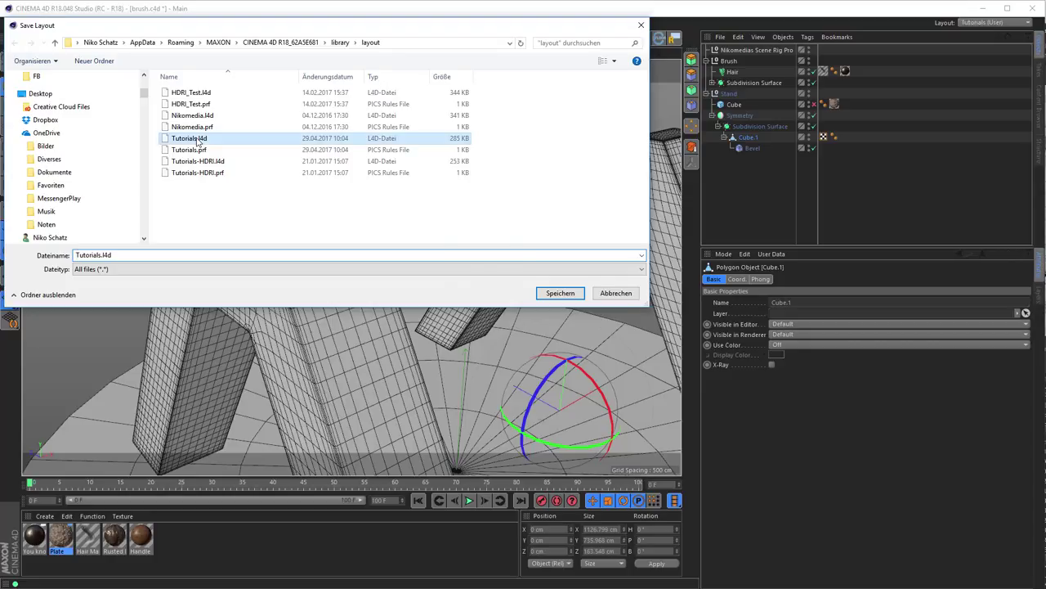
left_click(567, 301)
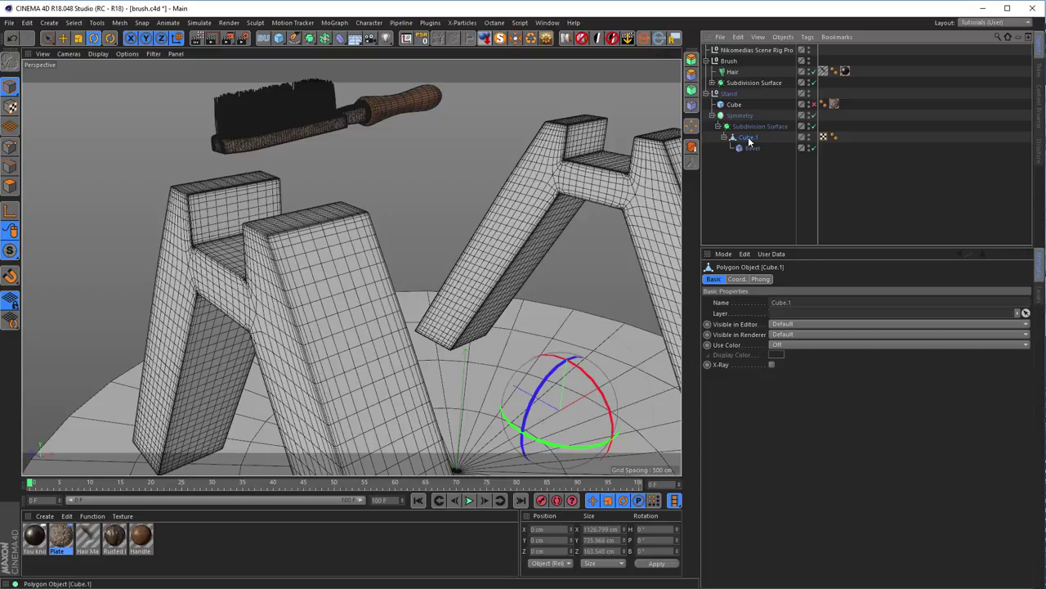
- Bake the legs' Cube.1 with Current State to Object, delete the original with its Bevel deformer, and select the baked copy
left_click(691, 148)
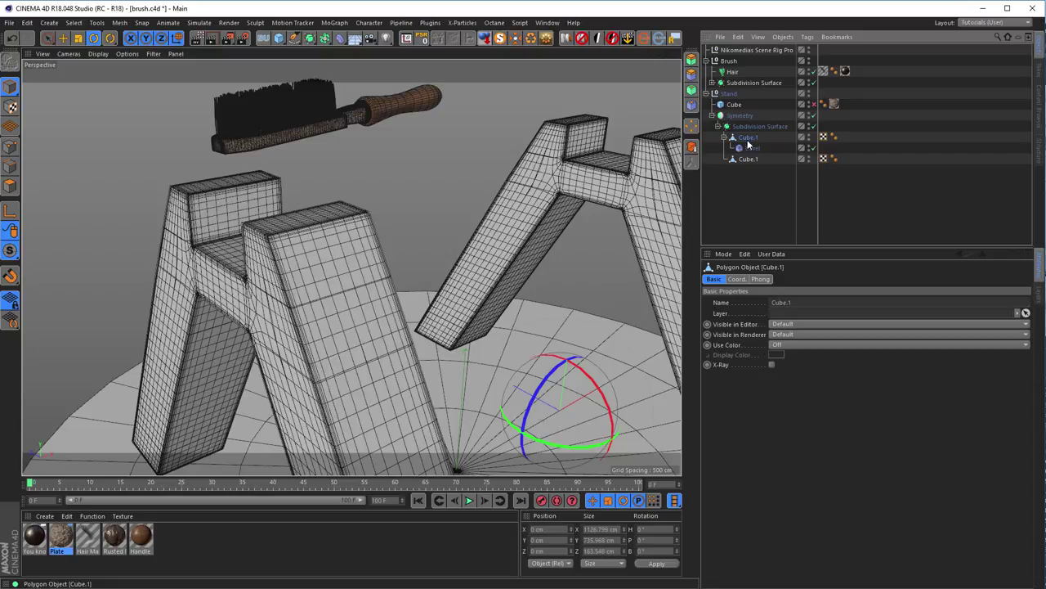
key("Delete")
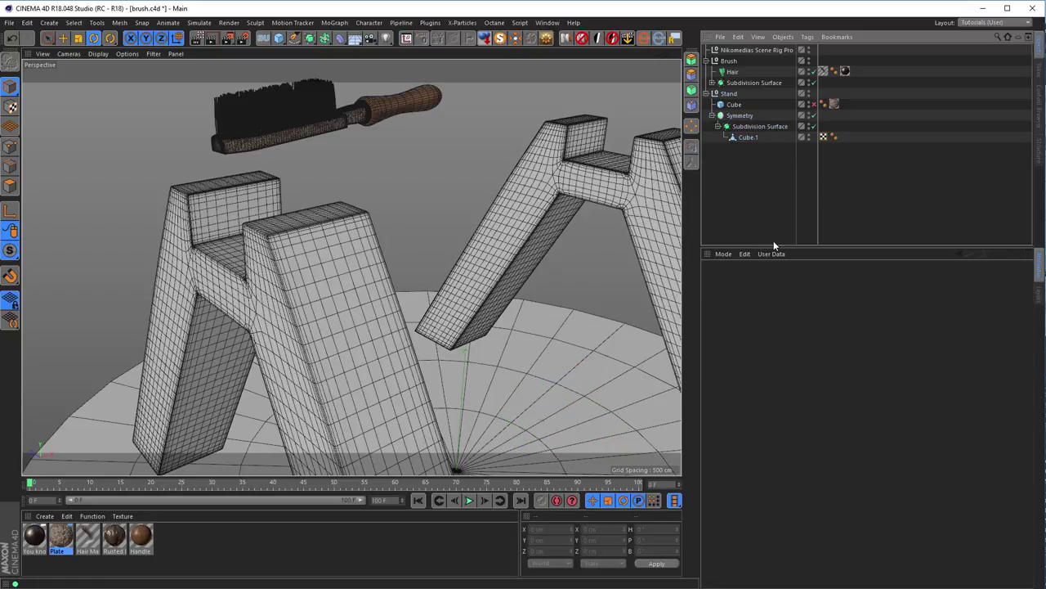
left_click(747, 137)
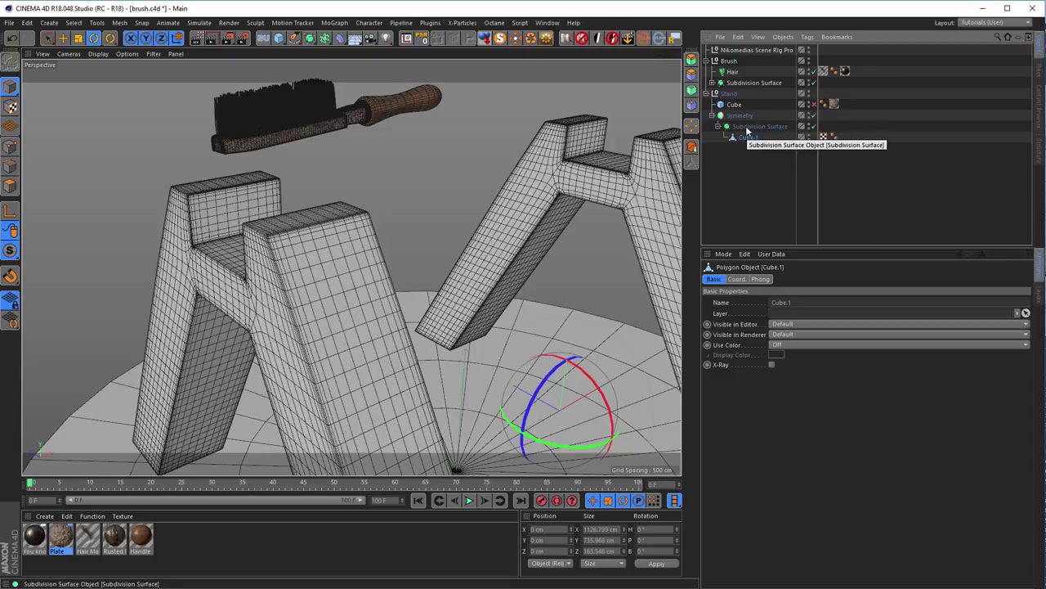
- Make the legs' Subdivision Surface editable, move Cube.1 directly under Symmetry and delete the leftover null
left_click(746, 129)
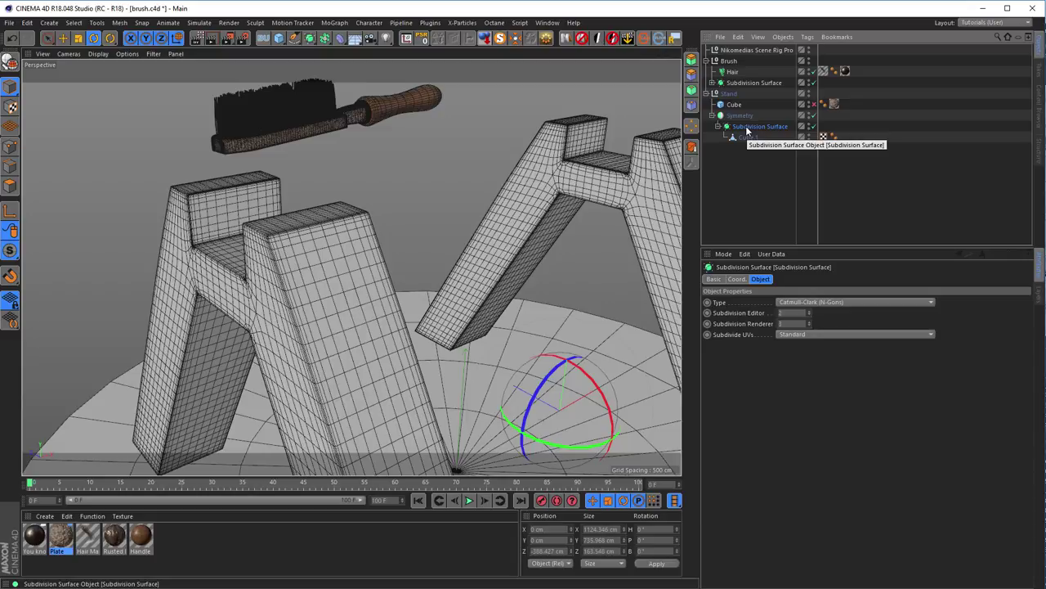
key("c")
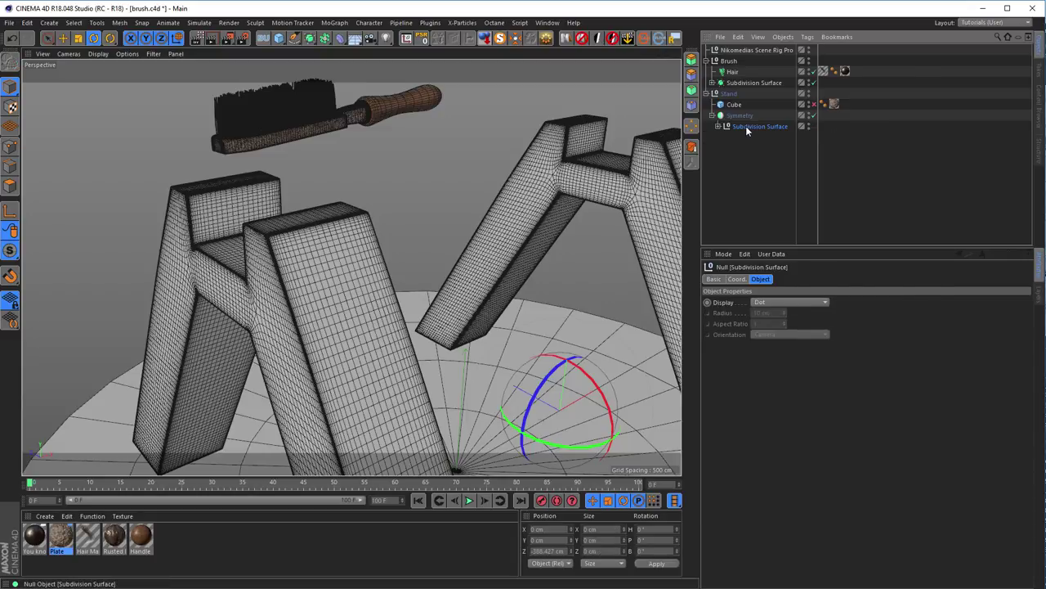
left_click_drag(741, 138, 739, 122)
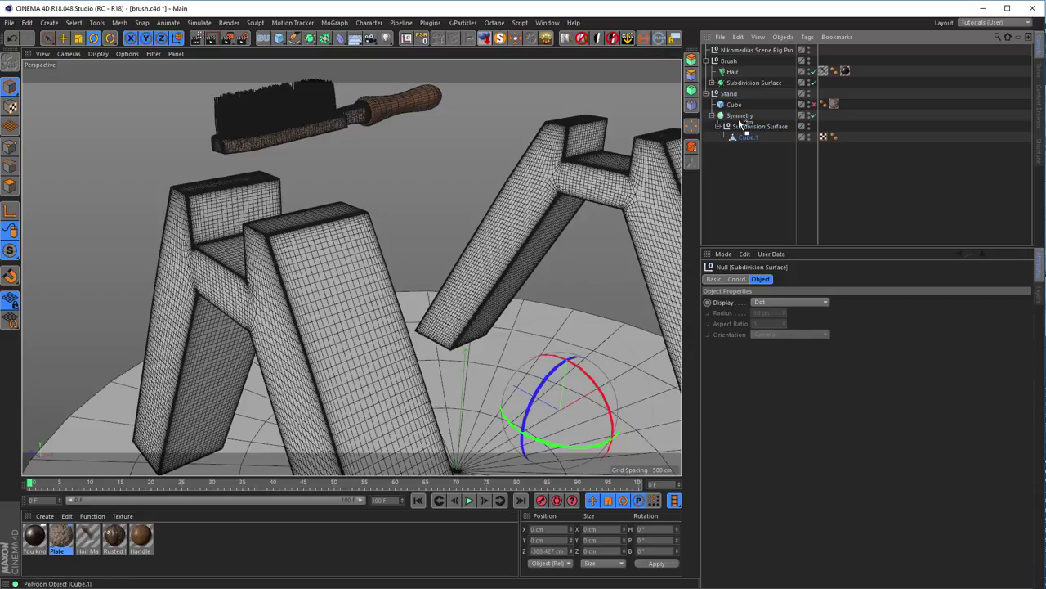
left_click(743, 137)
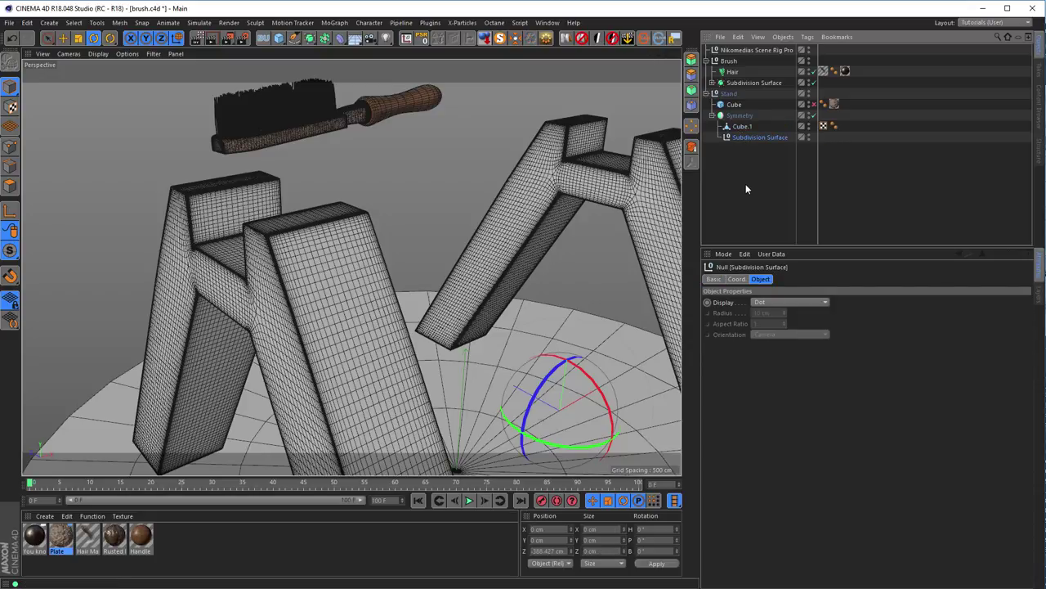
key("Delete")
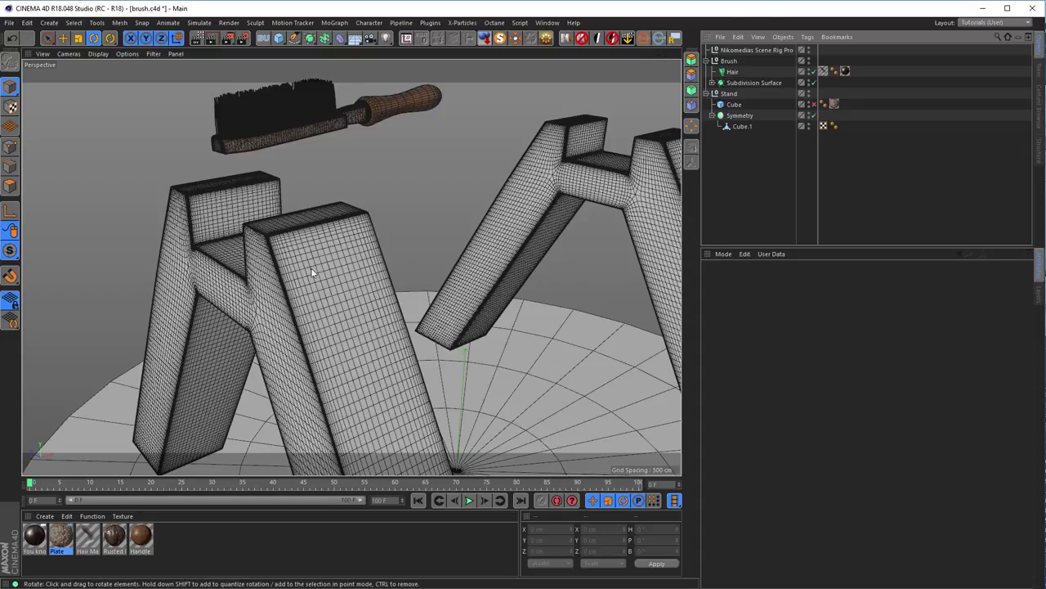
left_click_drag(310, 267, 310, 265, "alt")
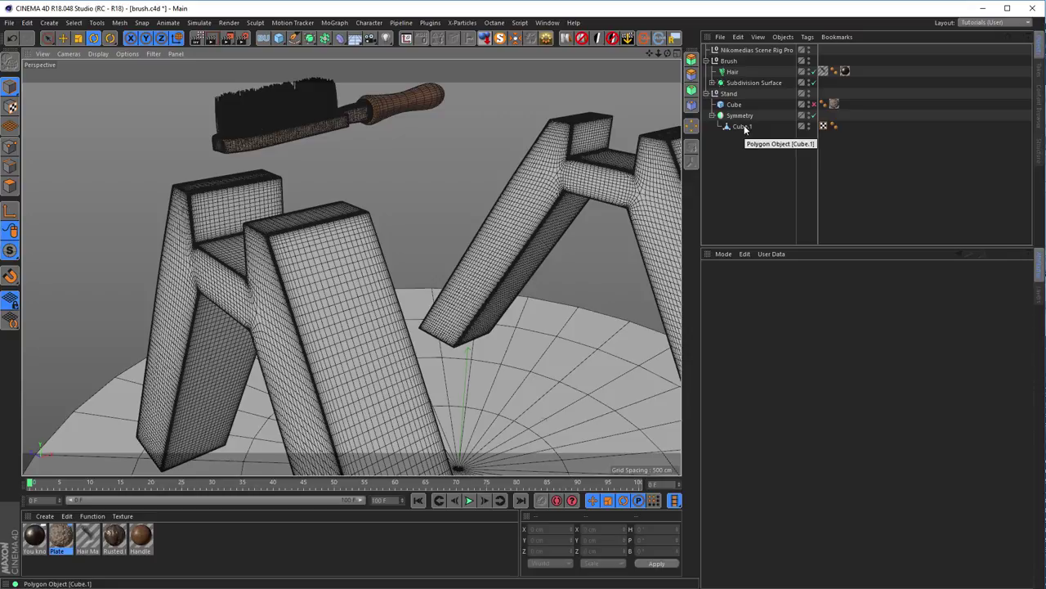
- Undo the null deletion, the move of Cube.1 and the conversion of the legs' Subdivision Surface
key("ctrl+z")
key("ctrl+z")
key("ctrl+z")
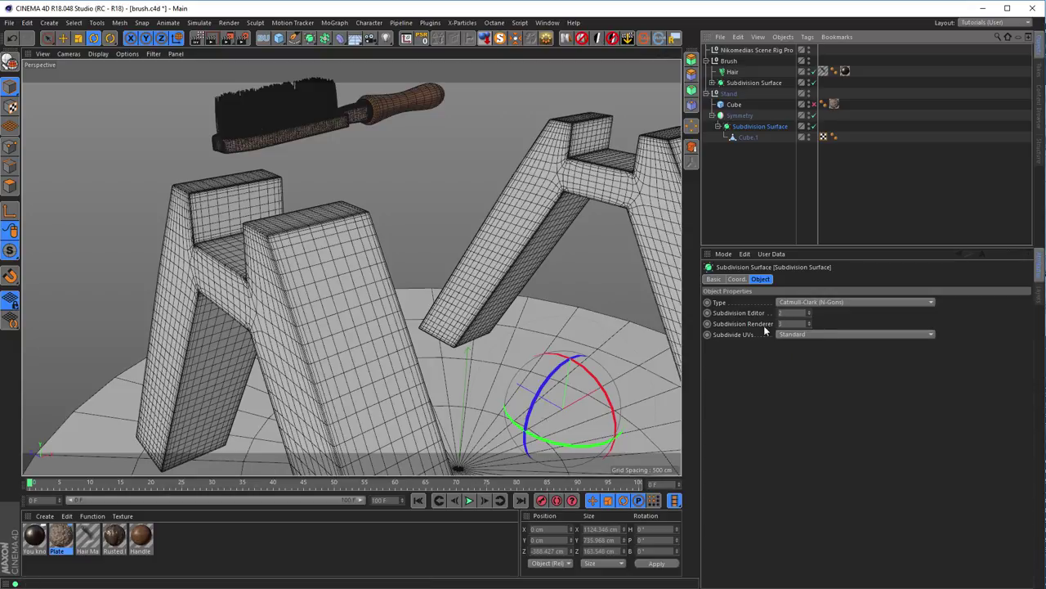
- Set the editor and renderer subdivision of the legs' Subdivision Surface to 2
left_click(810, 314)
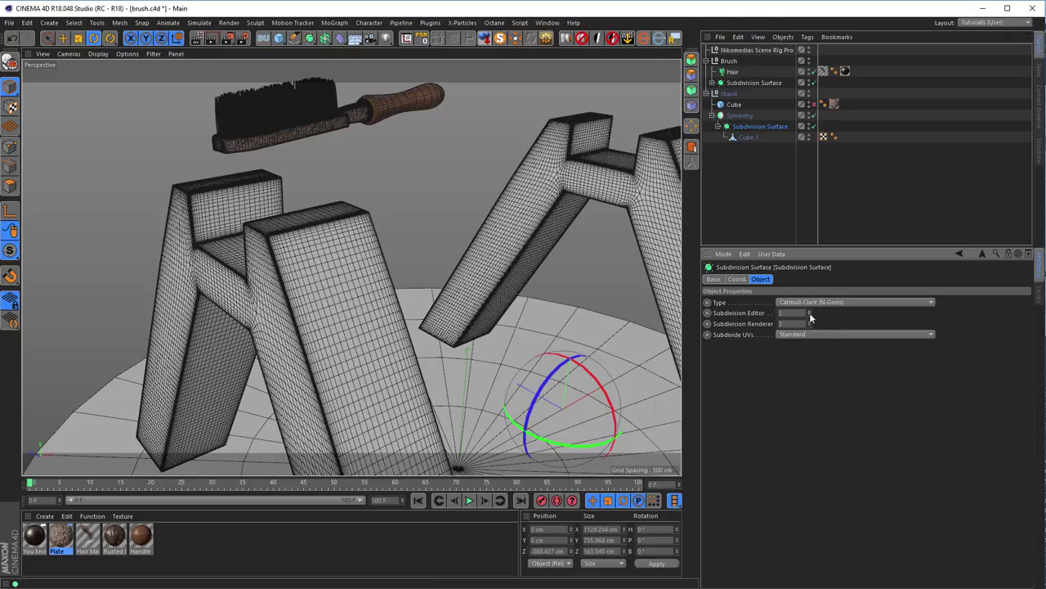
left_click(810, 314)
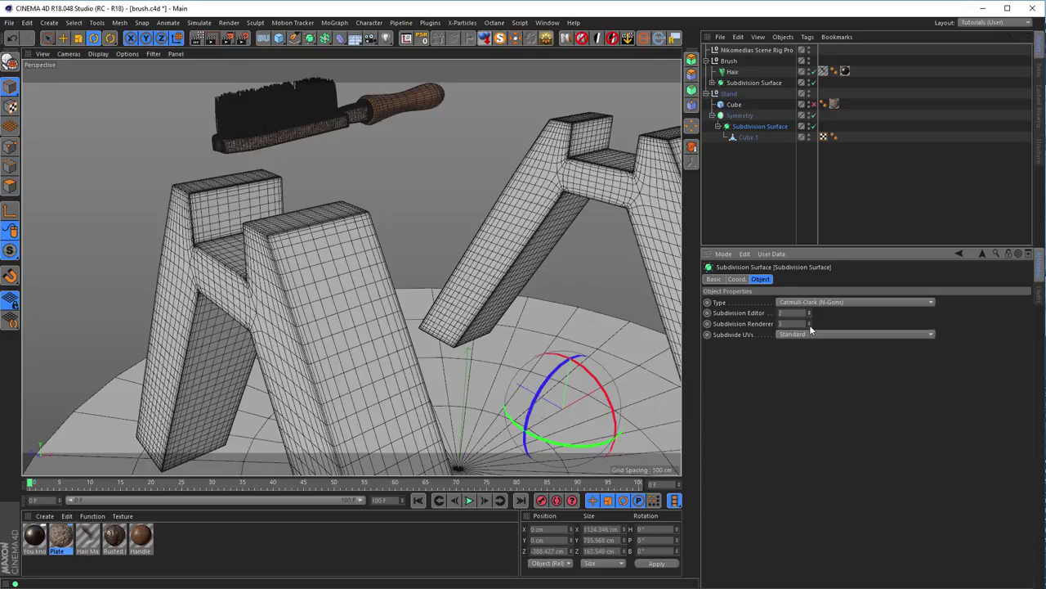
left_click(810, 327)
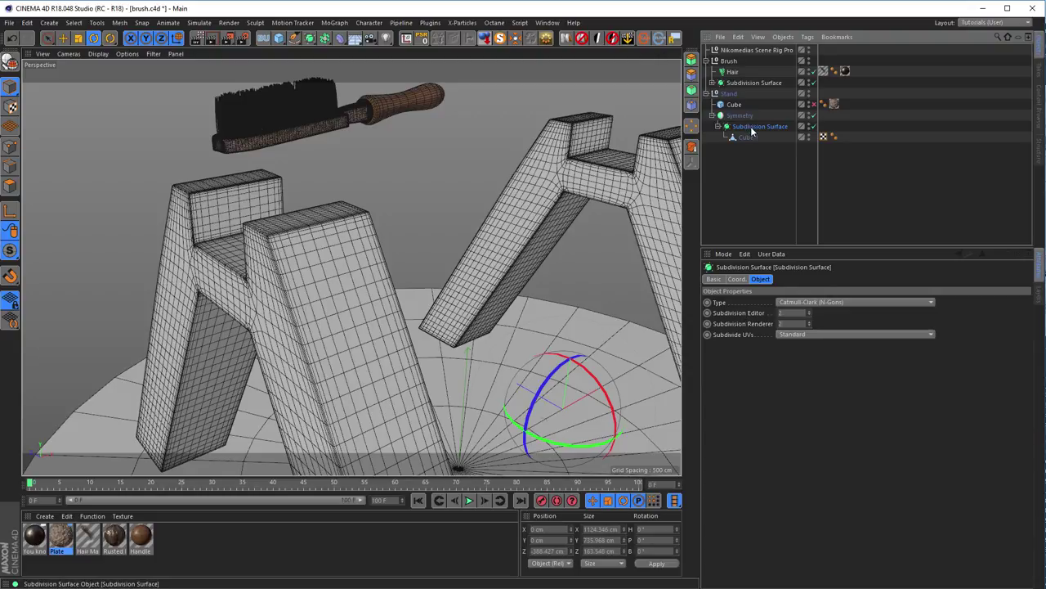
- Convert the Subdivision Surface to an editable mesh, place Cube.1 directly inside Symmetry and remove the empty Subdivision Surface null
key("c")
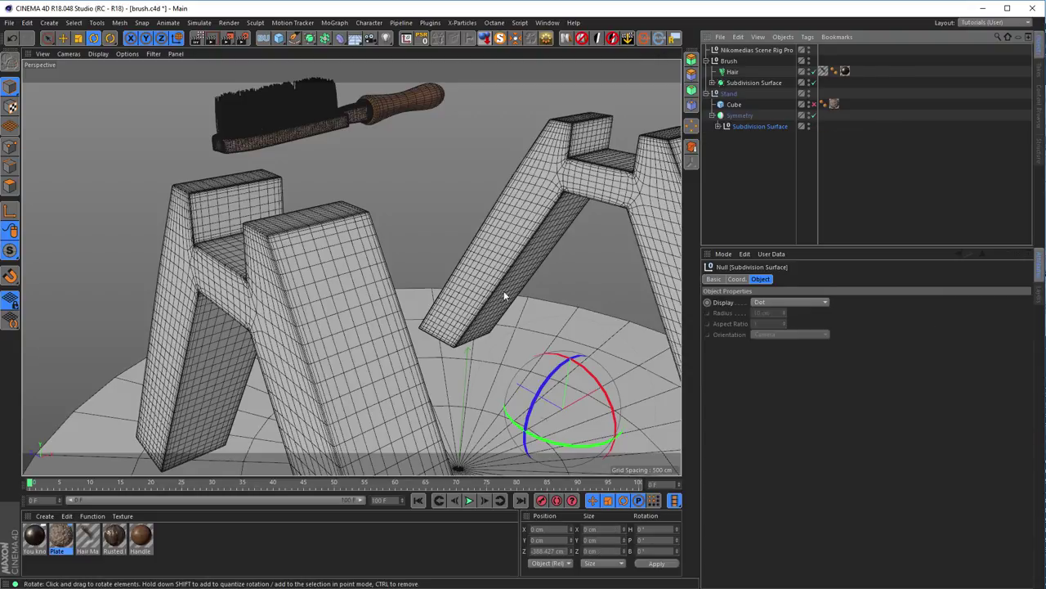
left_click(717, 126)
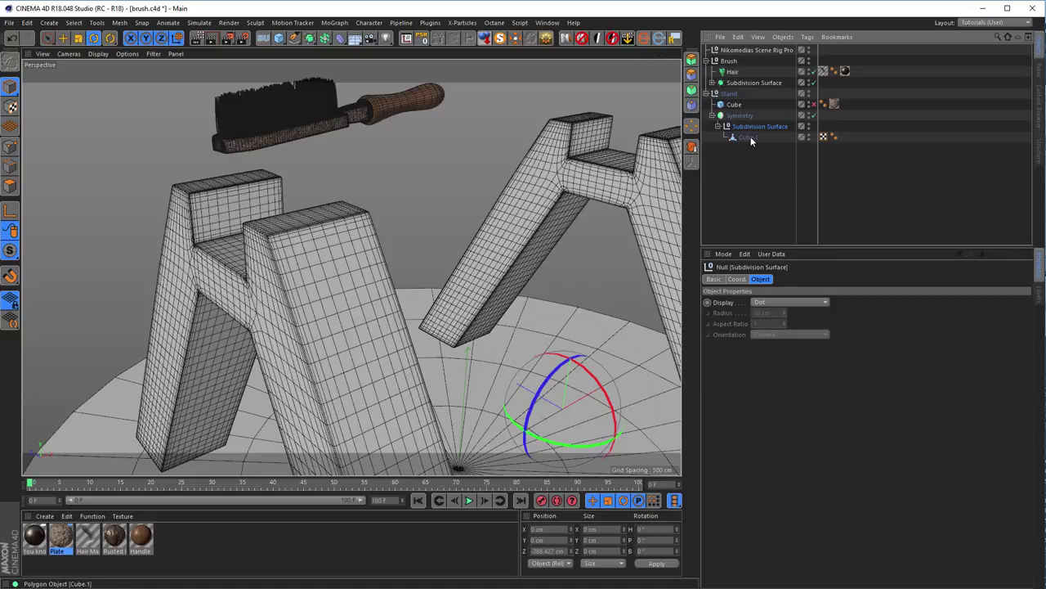
left_click_drag(750, 139, 739, 114)
left_click(740, 127)
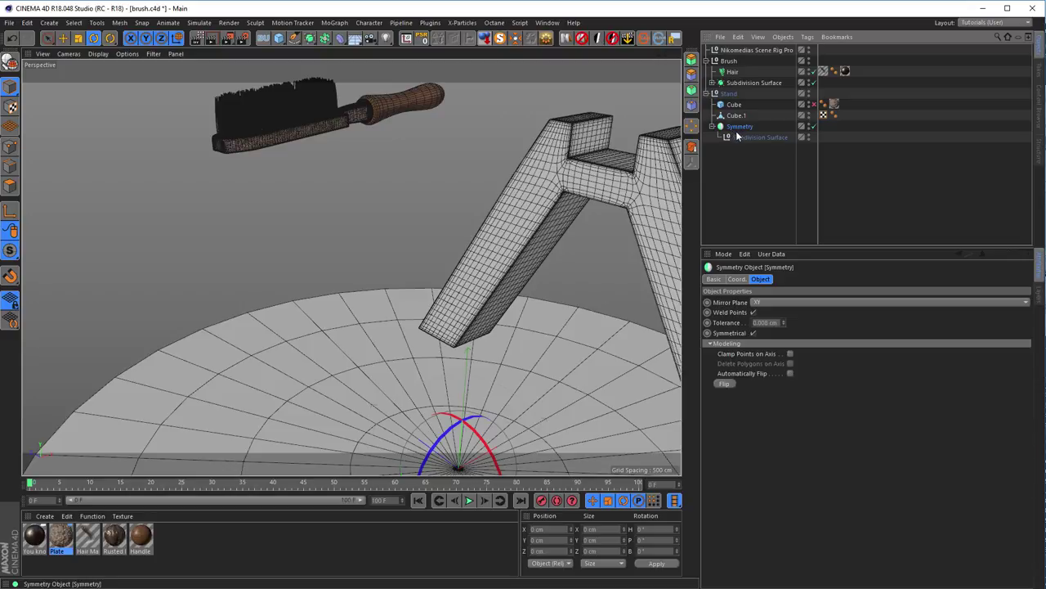
left_click_drag(739, 115, 749, 134)
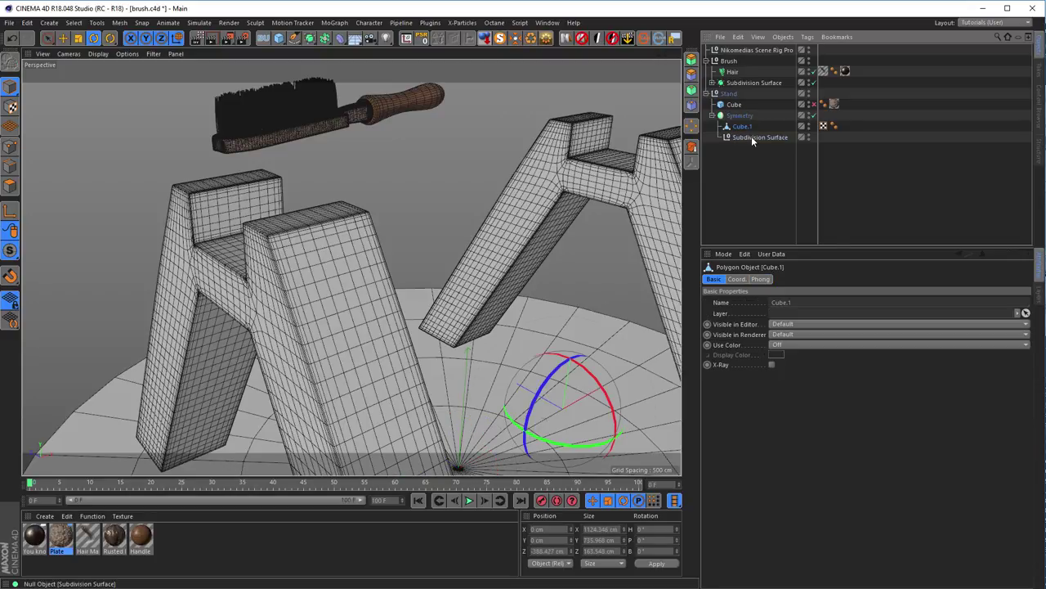
left_click(759, 179)
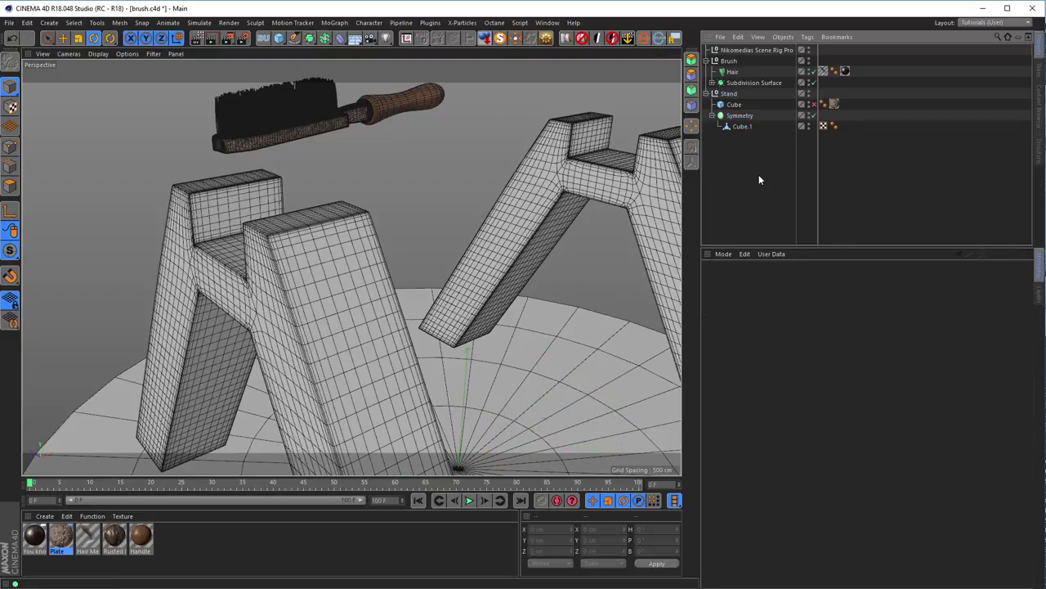
- Collapse the Symmetry object and its child into a single editable polygon object
left_click(742, 115)
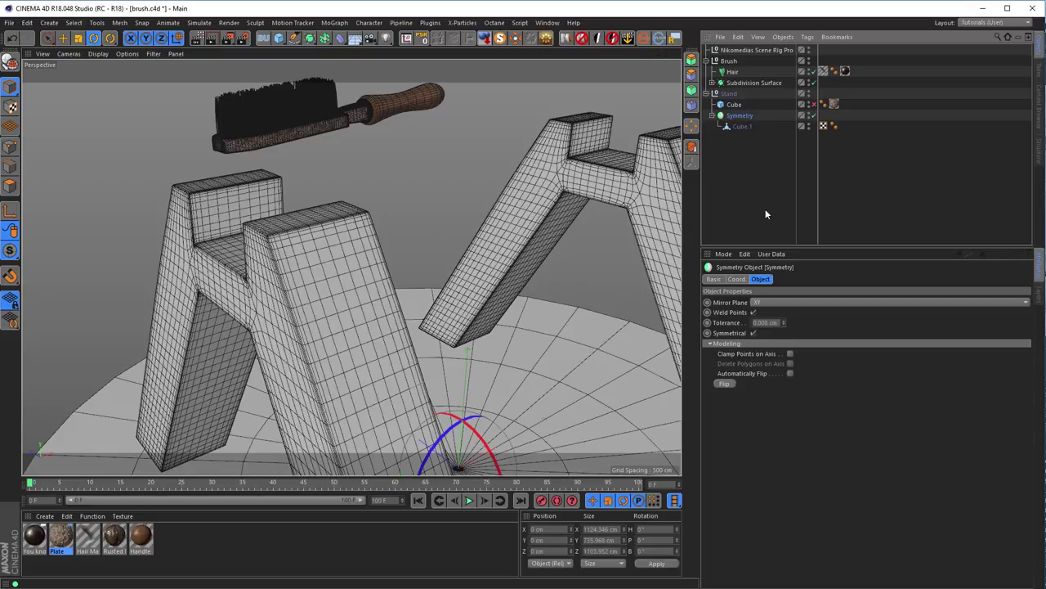
key("c")
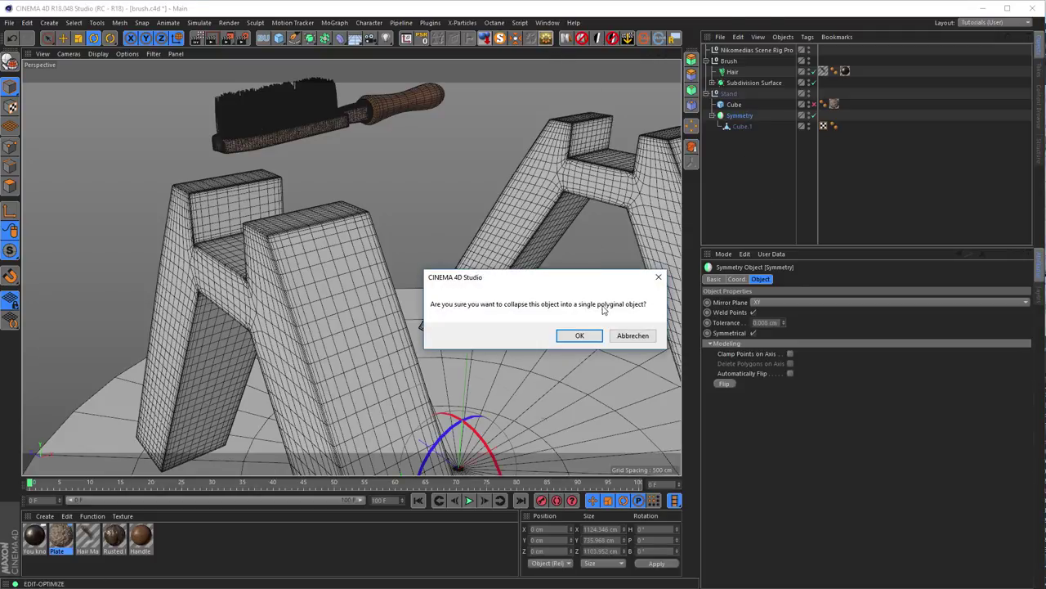
left_click(581, 336)
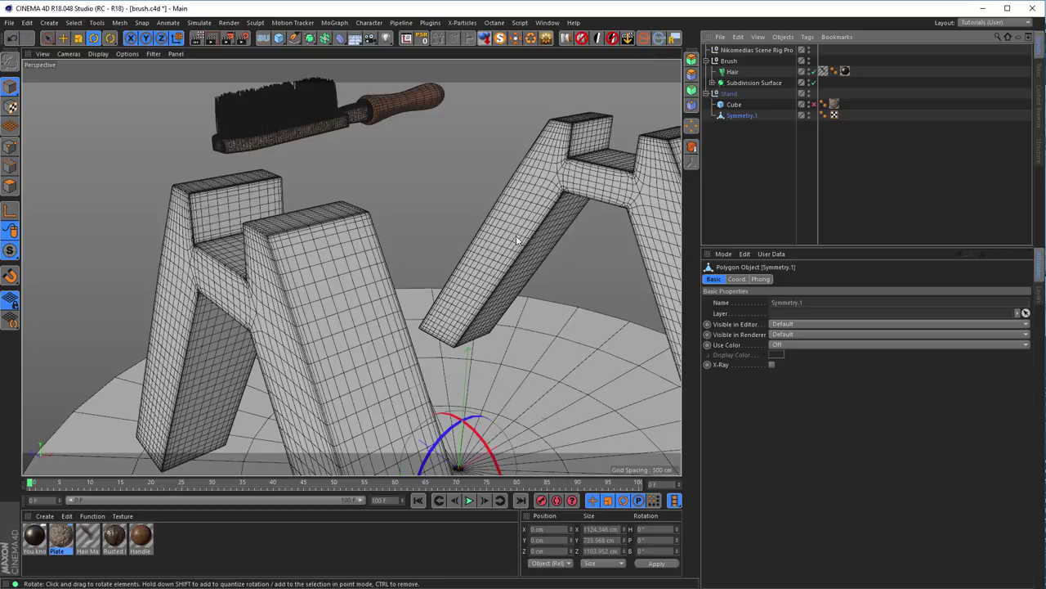
- In the front view, rectangle-select all polygons of the leg pair farther from the brush
scroll(392, 291, "down", 5)
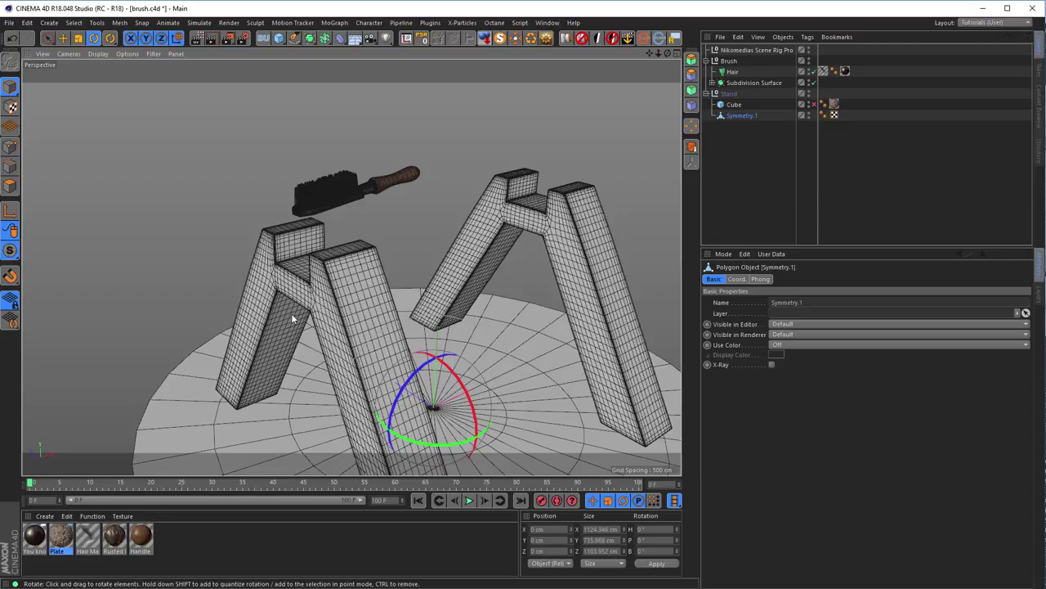
middle_click(578, 267)
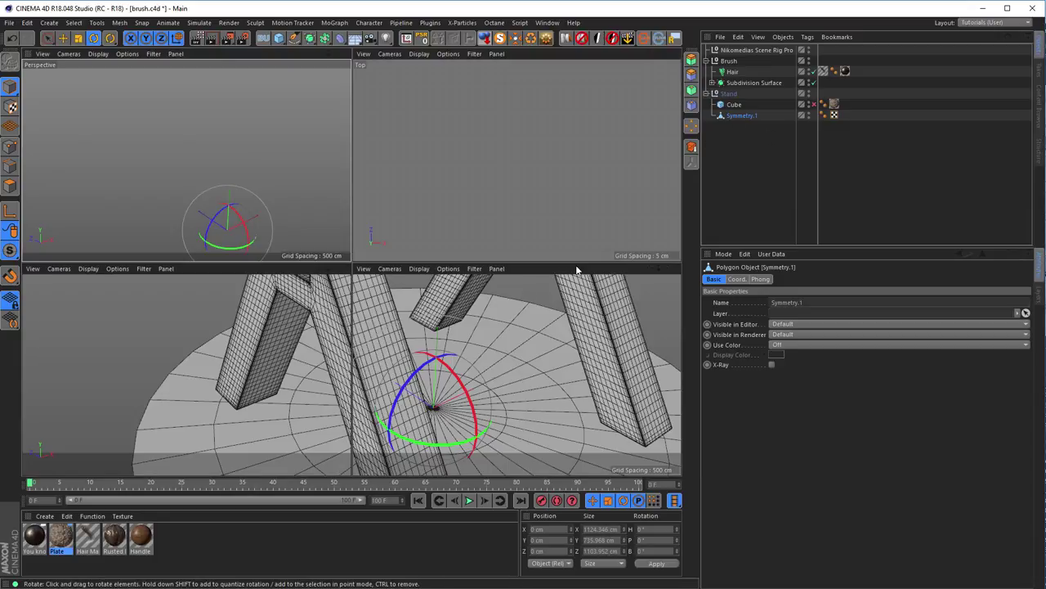
middle_click(309, 343)
middle_click(306, 330)
middle_click(430, 333)
scroll(497, 333, "down", 15)
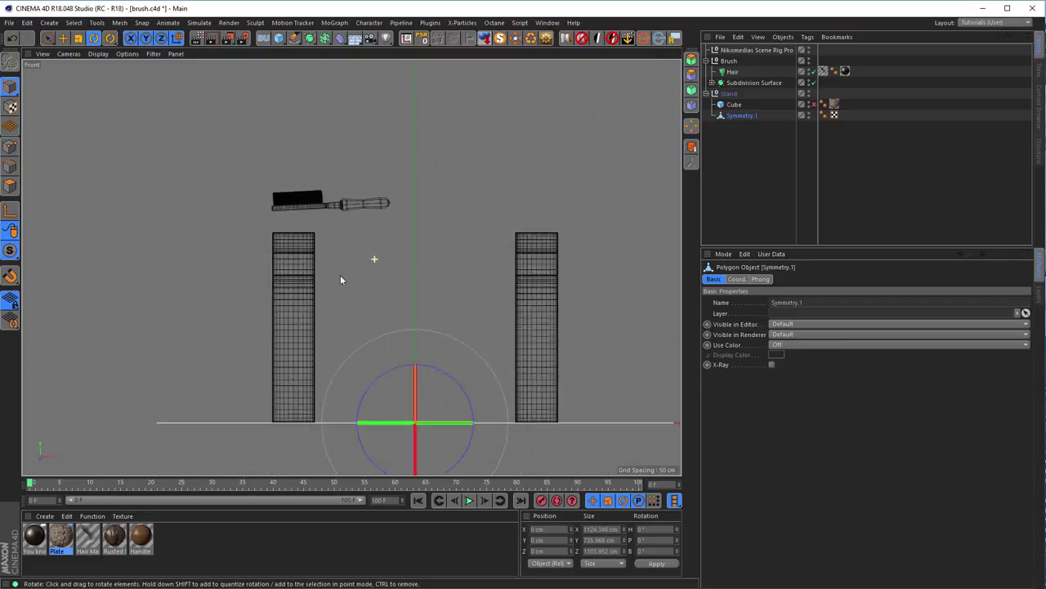
scroll(444, 300, "up", 5)
scroll(372, 299, "down", 2)
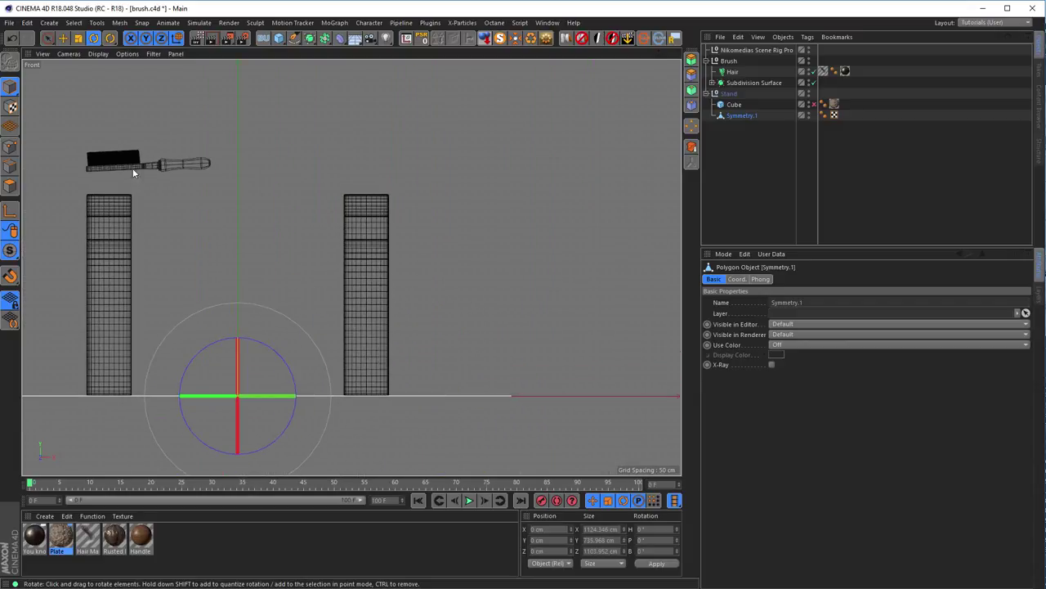
key("0")
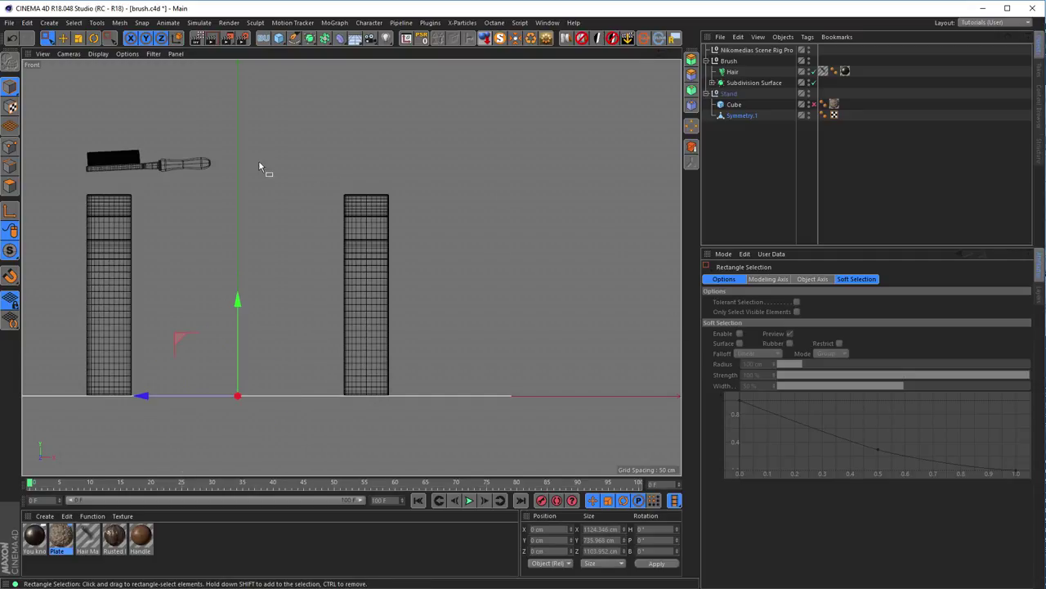
left_click(10, 146)
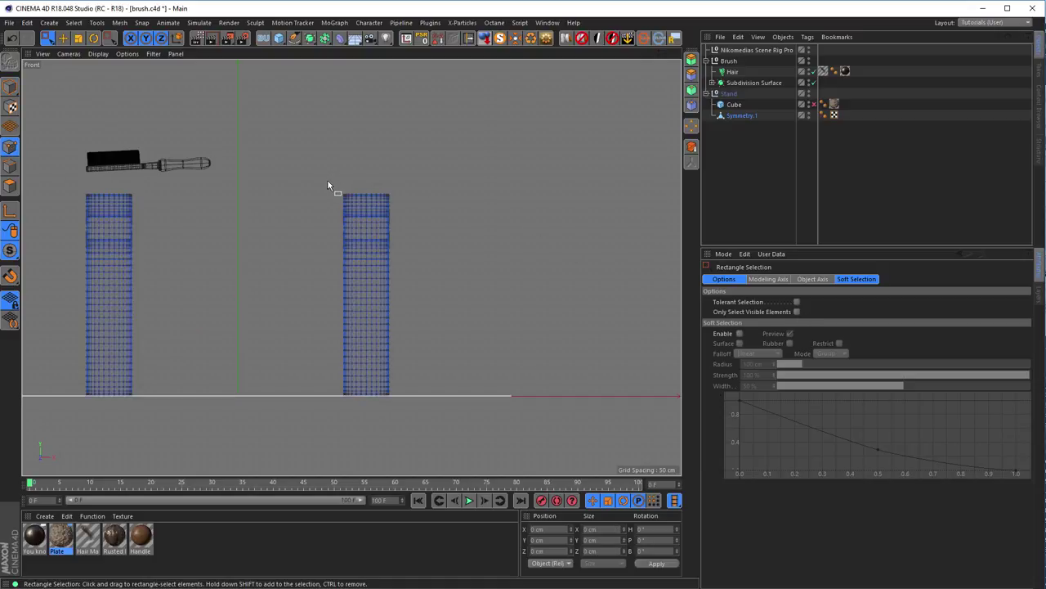
left_click(10, 186)
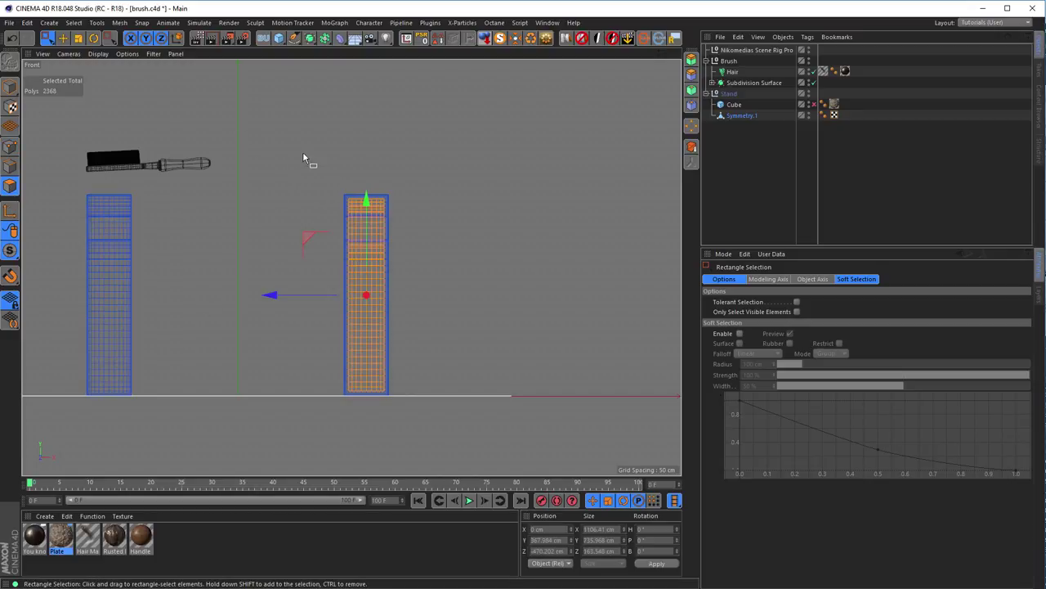
left_click_drag(303, 139, 444, 439)
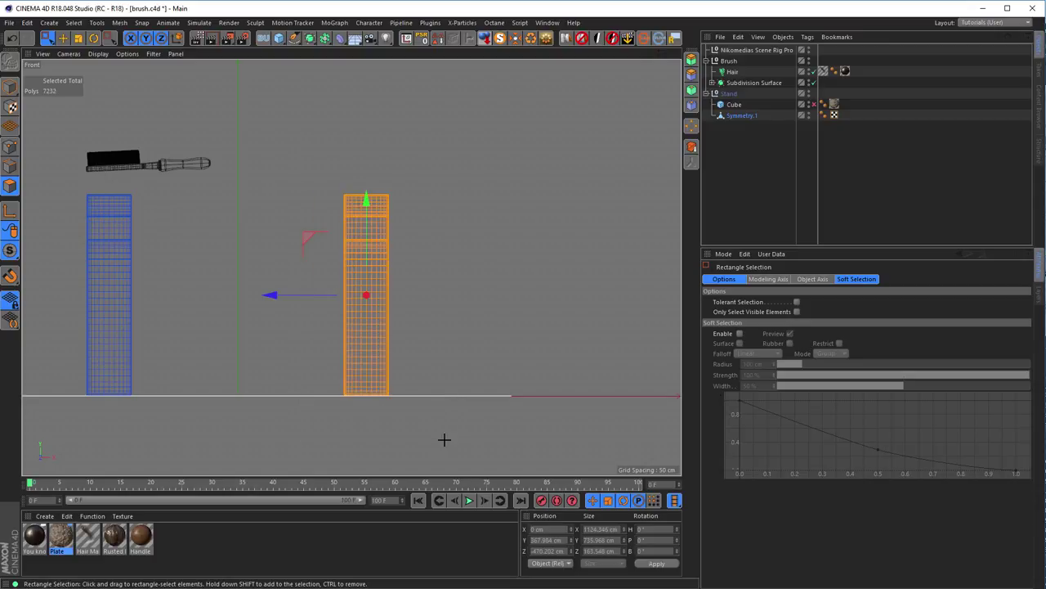
- Split the selected leg pair's polygons into a separate object
middle_click(444, 439)
middle_click(294, 250)
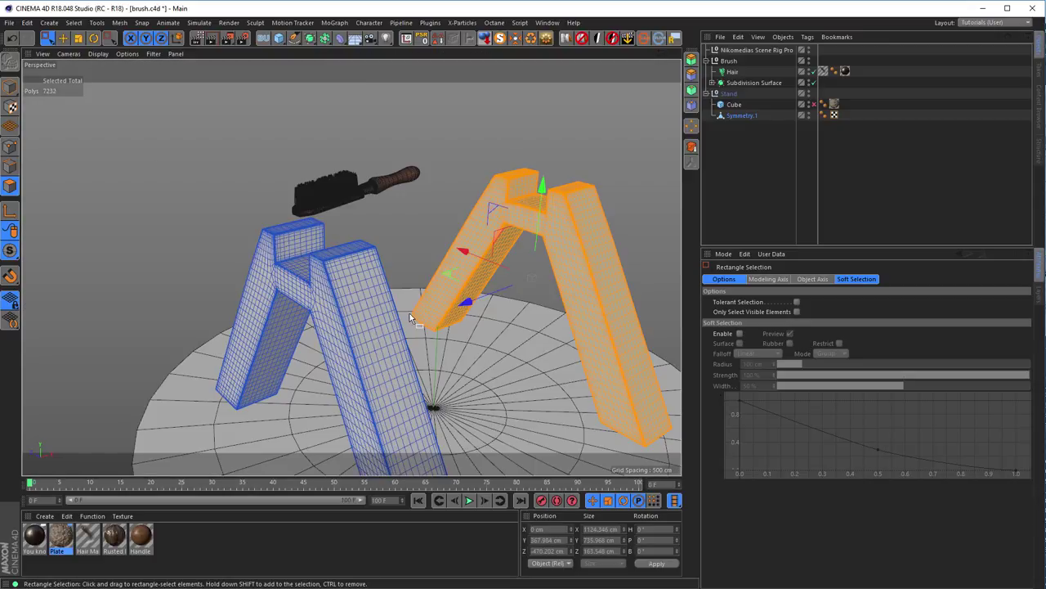
middle_click_drag(410, 313, 264, 284, "alt")
right_click(528, 260)
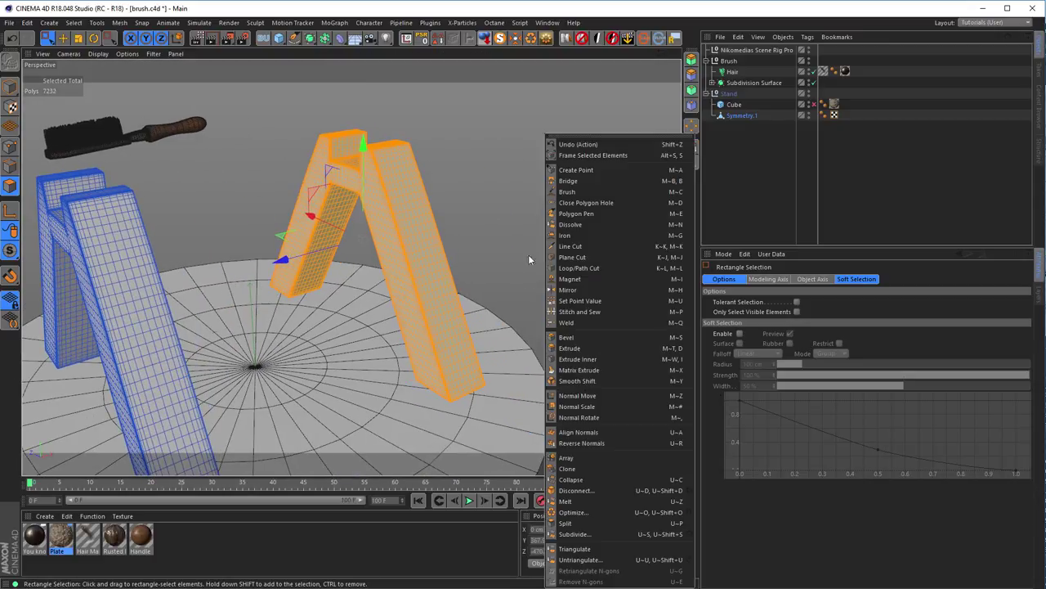
left_click(570, 523)
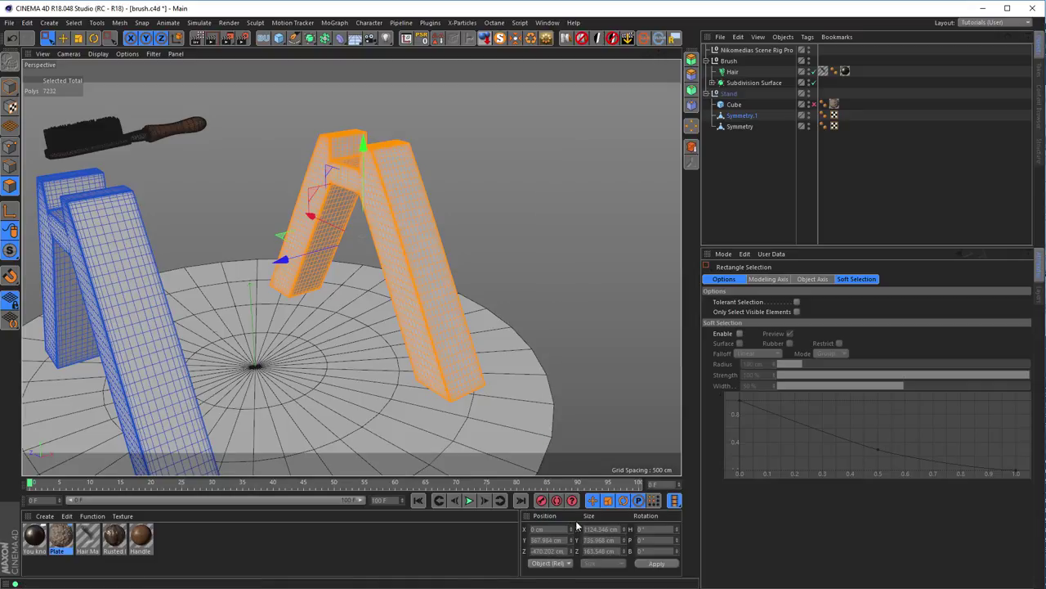
- Delete the selected, now duplicated leg polygons from Symmetry.1 and return to Model mode
left_click(735, 121)
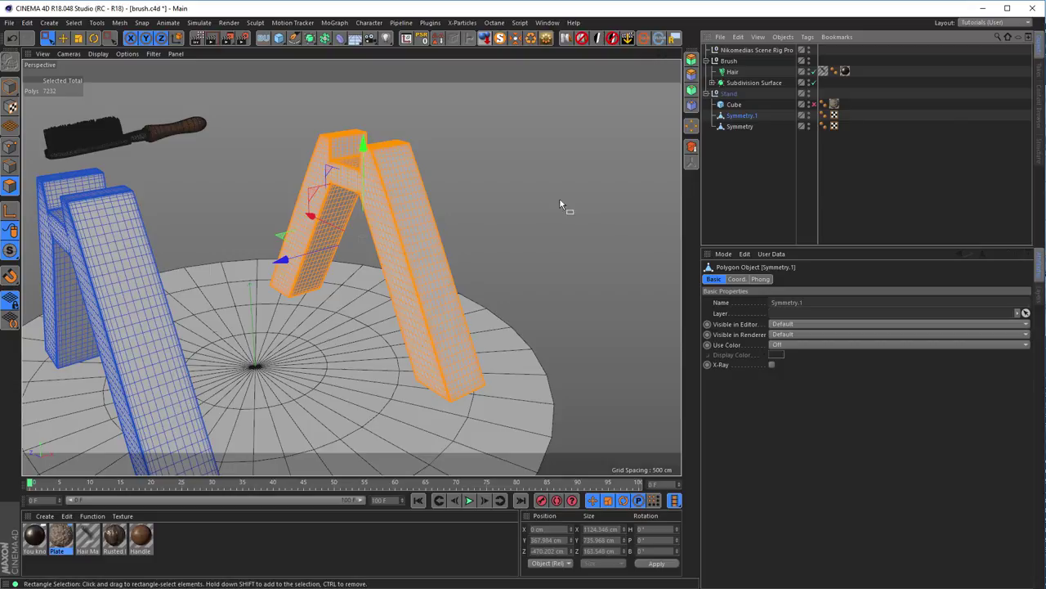
left_click(533, 259)
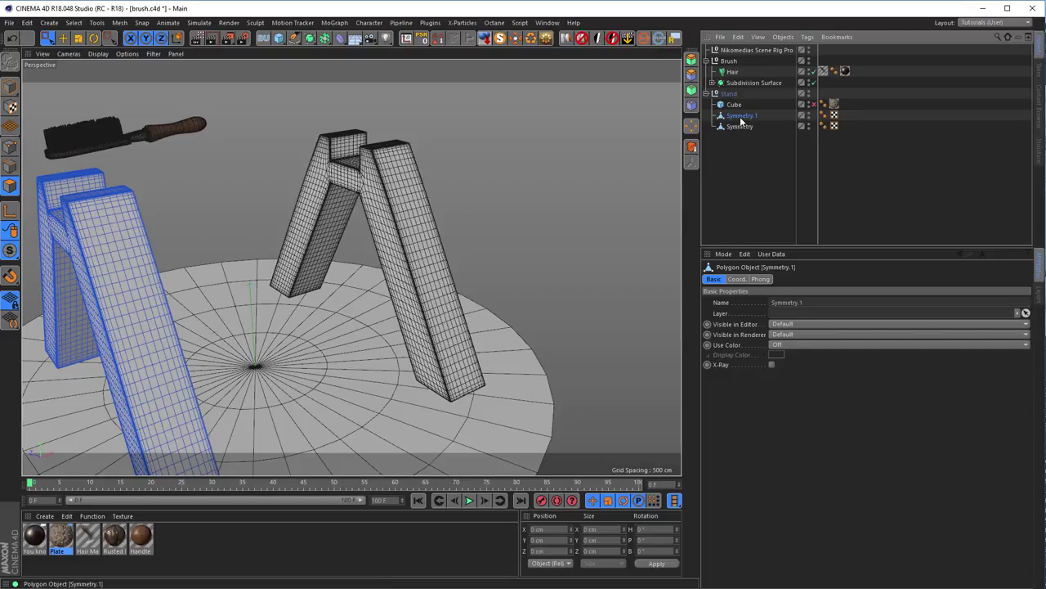
left_click(11, 88)
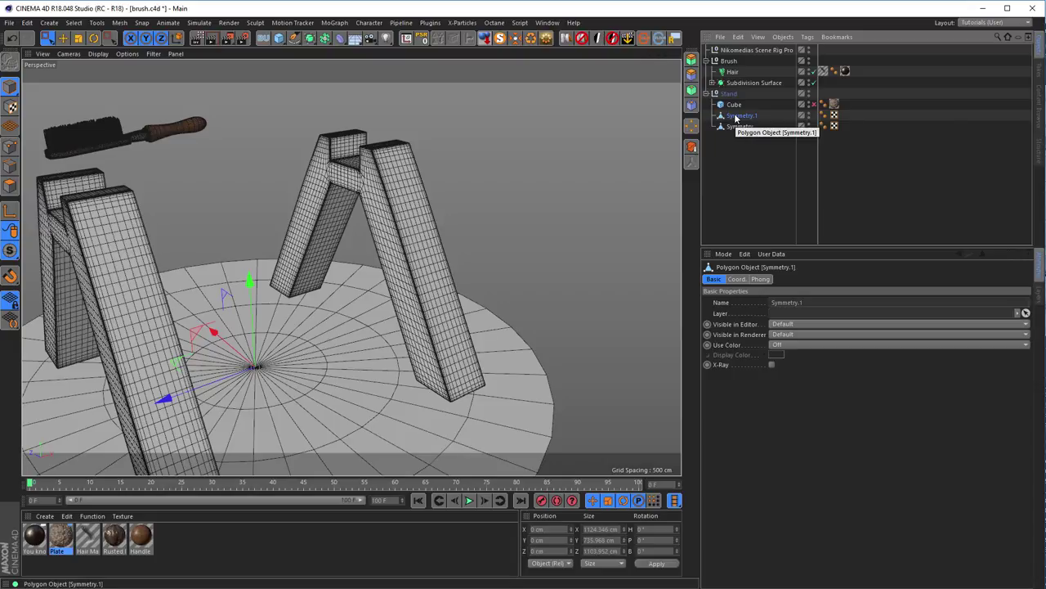
- Try to center the axis of Symmetry.1 on its remaining leg pair with MagicCenter
double_click(738, 116)
key("Return")
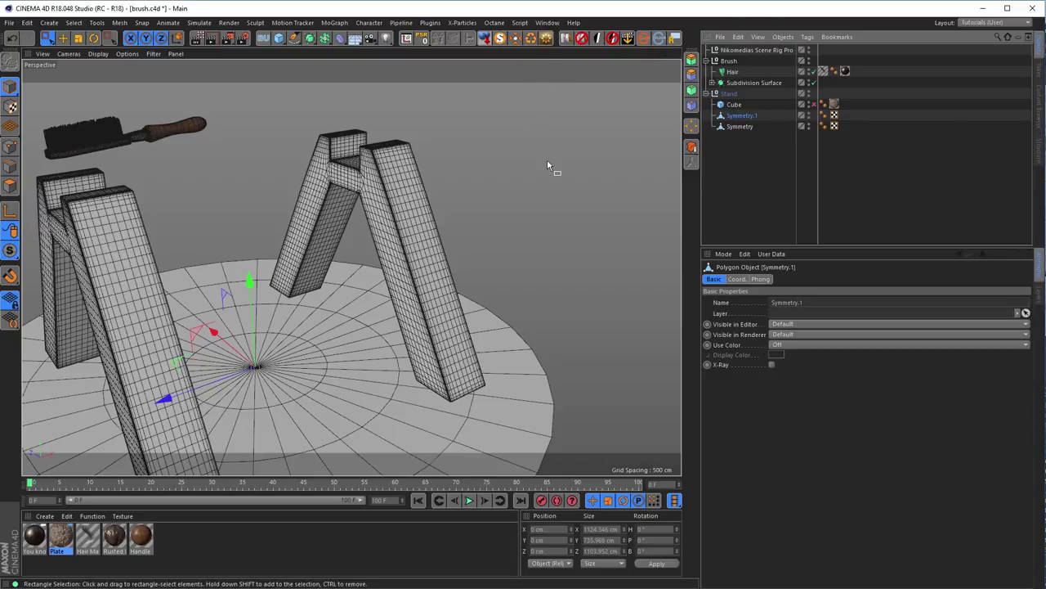
left_click(517, 42)
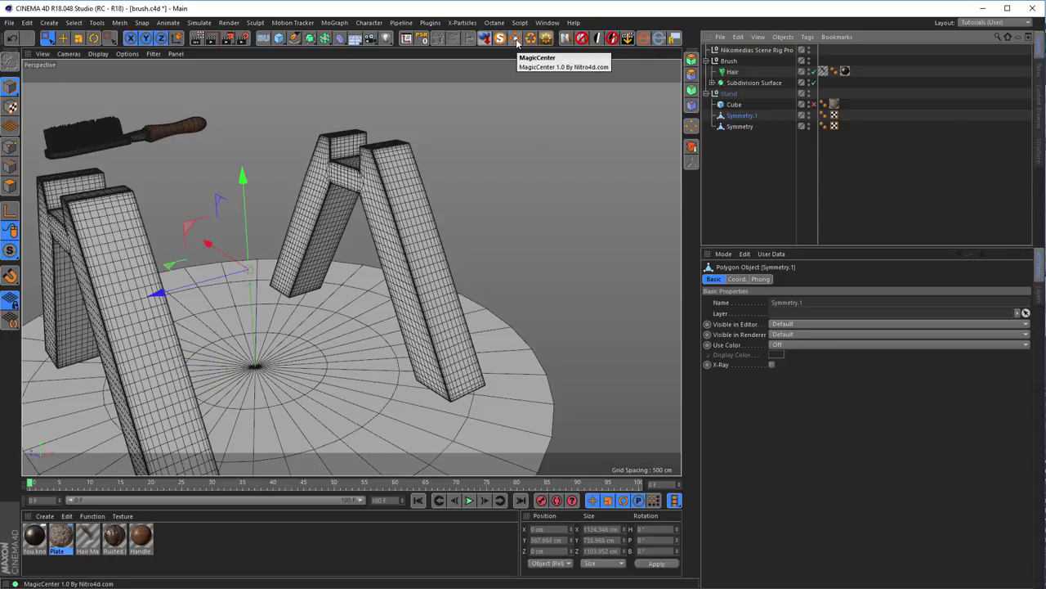
left_click(740, 126)
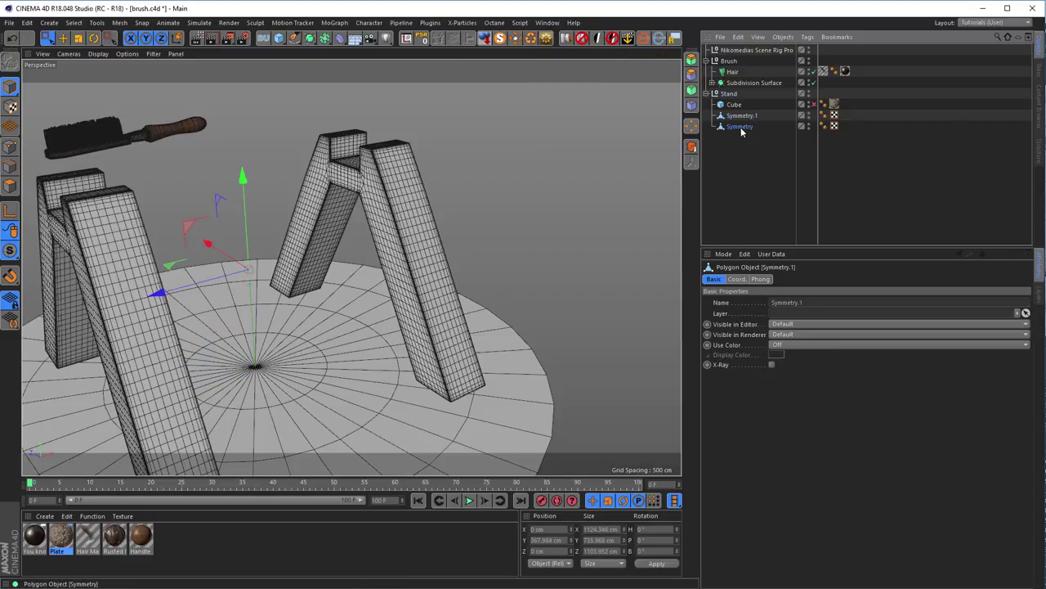
left_click(742, 116)
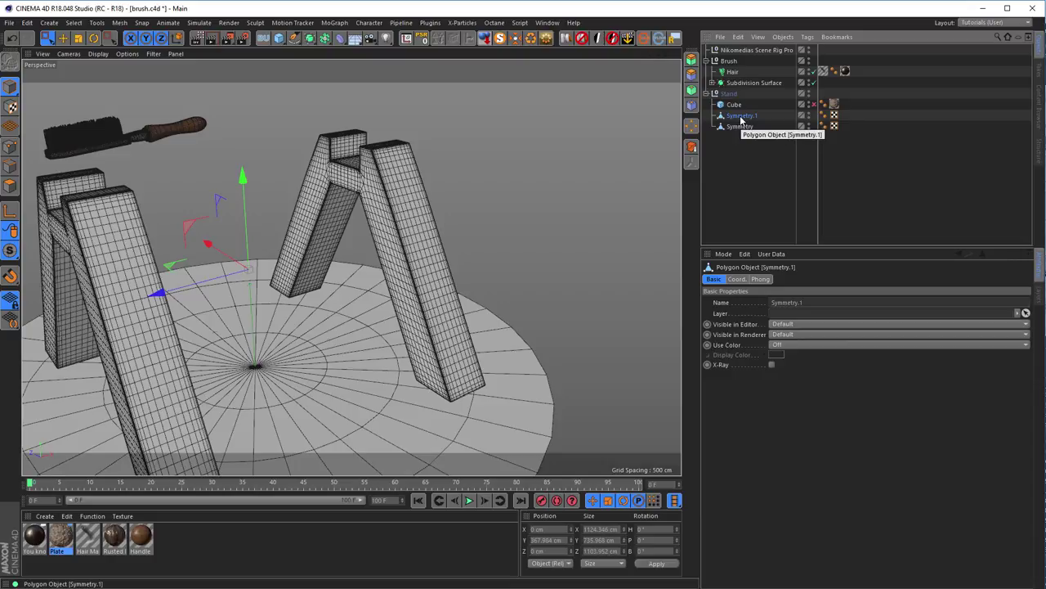
- Hide the Symmetry leg pair and optimize Symmetry.1 in Points mode to remove its stray points
left_click(744, 127)
left_click(809, 126, "alt")
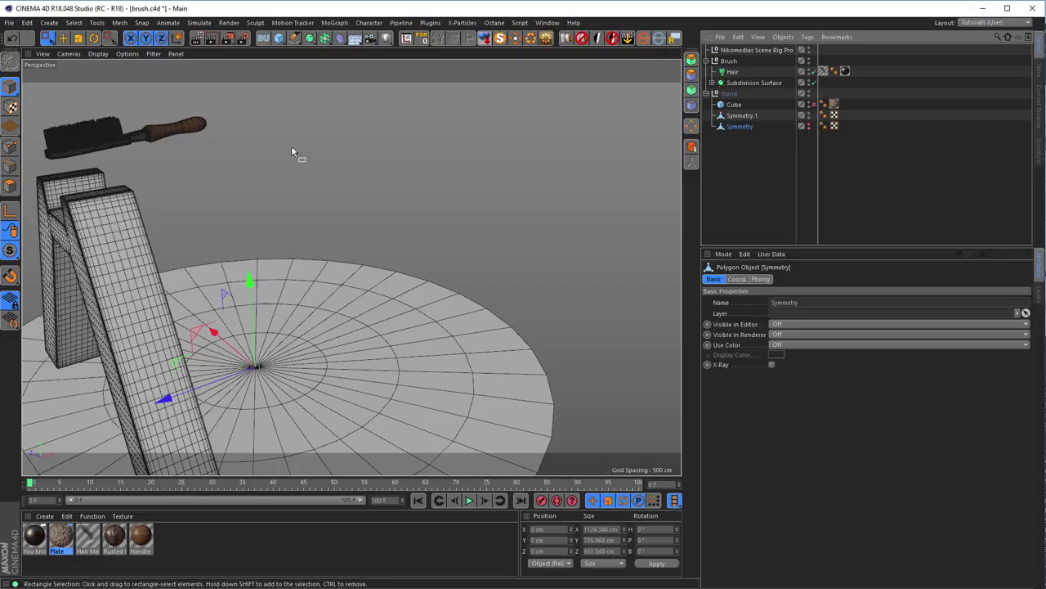
left_click(10, 148)
left_click(10, 147)
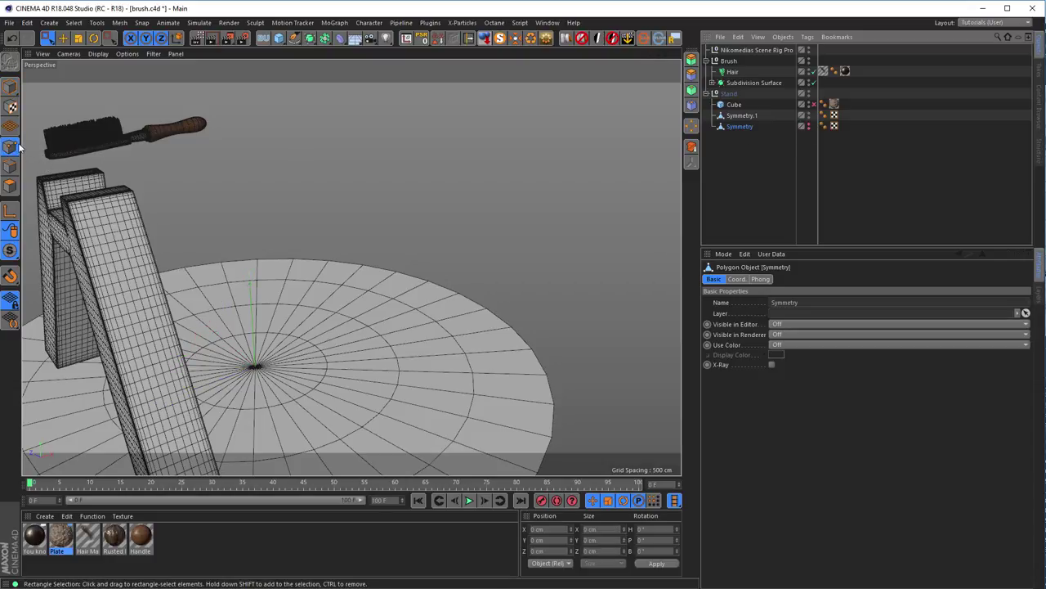
left_click(735, 116)
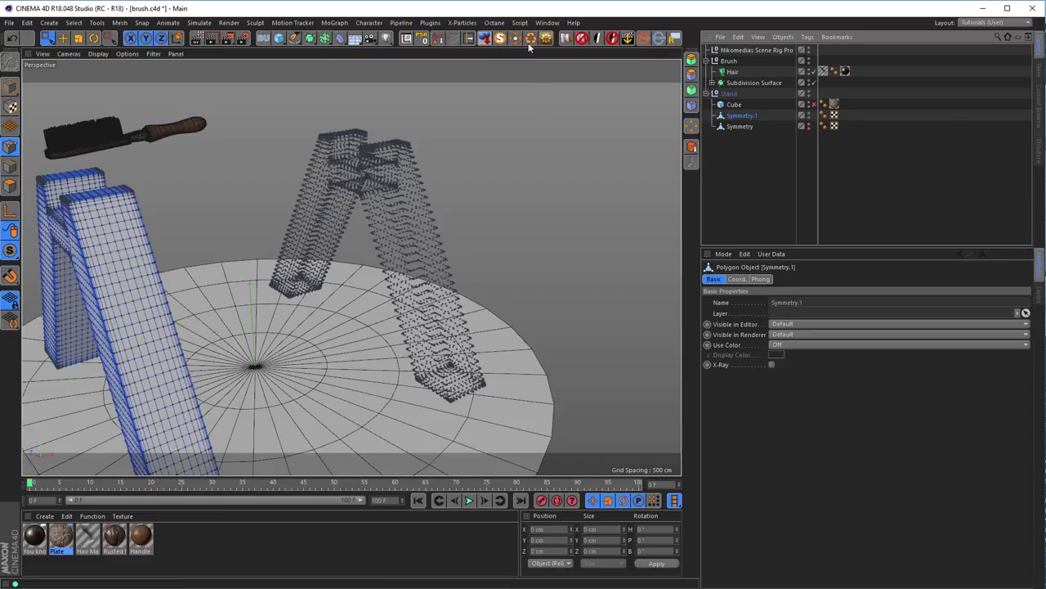
right_click(563, 132)
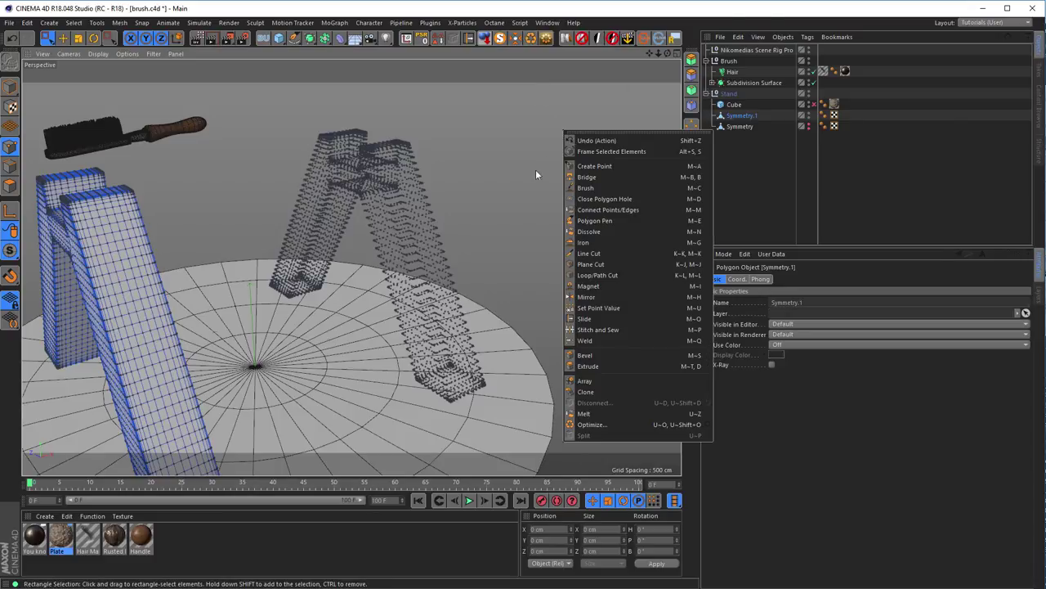
left_click(584, 426)
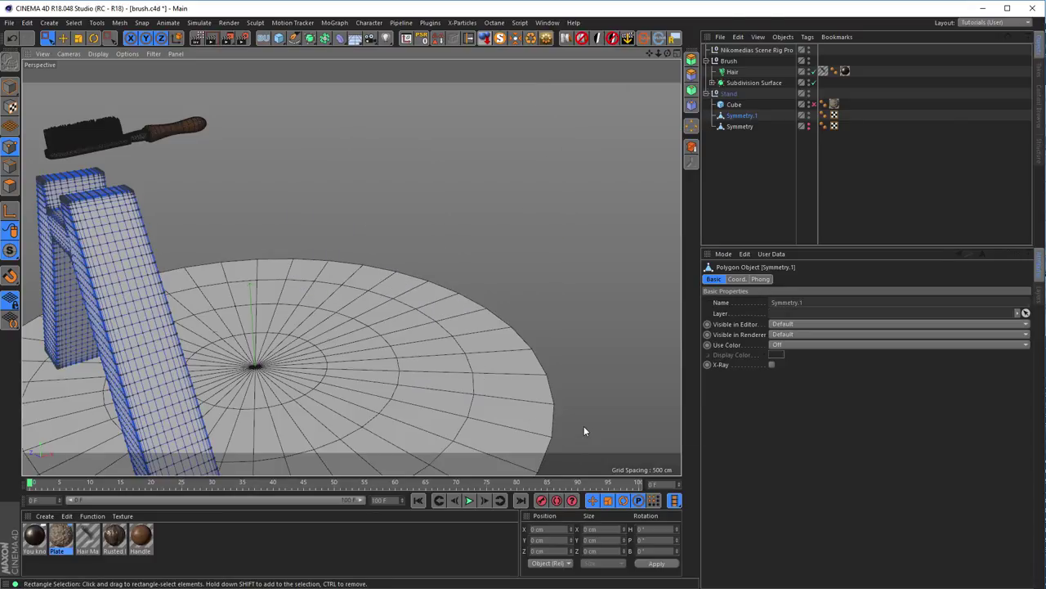
- Return to Model mode and recenter the axis of the cleaned Symmetry.1 with MagicCenter
left_click(10, 87)
left_click(741, 117)
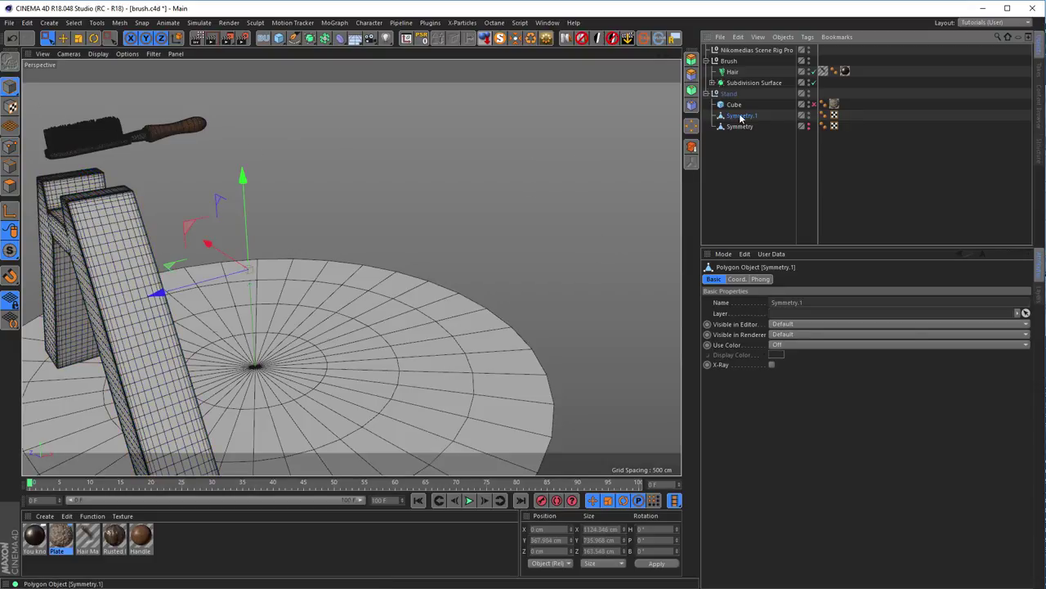
left_click(516, 39)
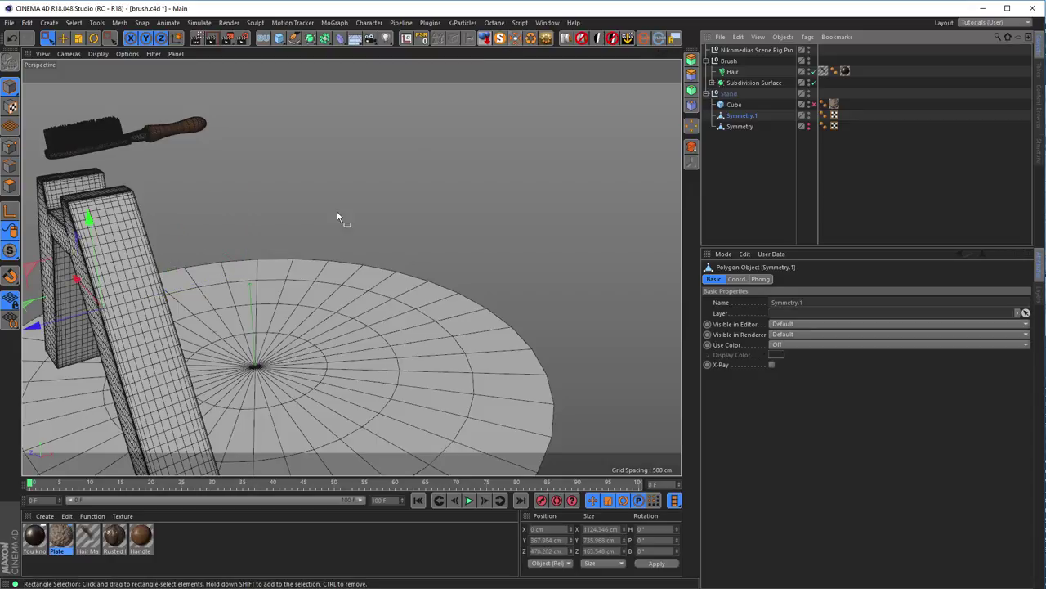
- Show the Symmetry leg pair again and center its axis with MagicCenter
left_click(810, 127)
left_click(740, 127)
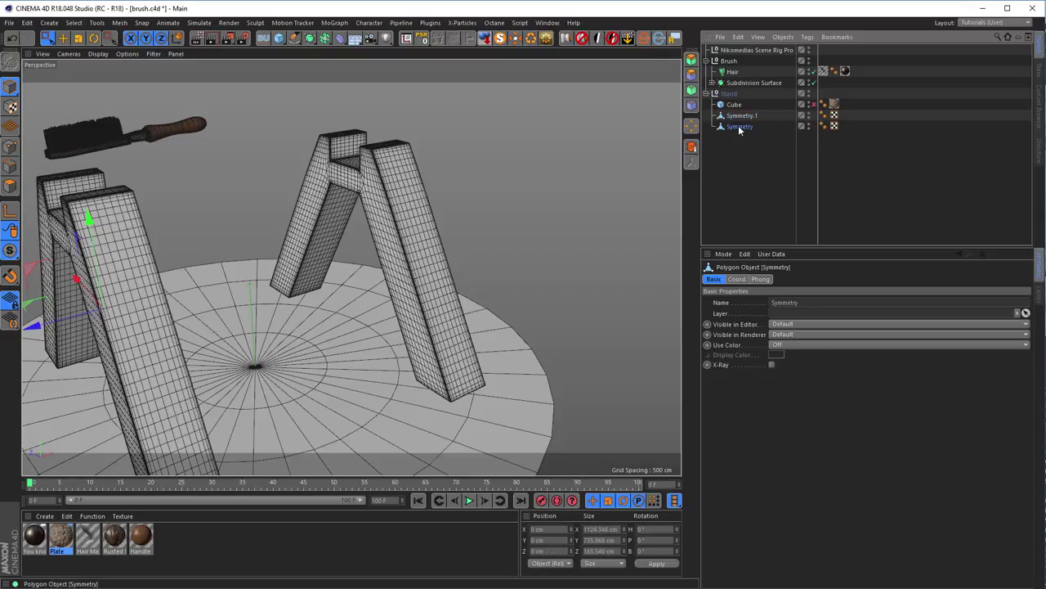
left_click(516, 39)
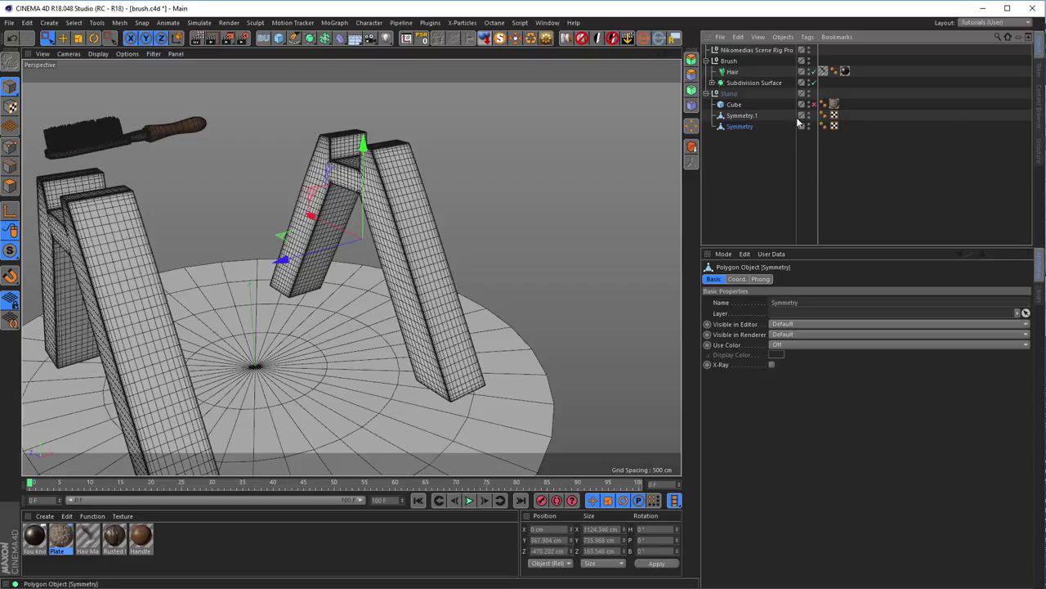
- Re-enable the Cube beam and apply the Plate material to both Symmetry and Symmetry.1
middle_click_drag(307, 220, 392, 210, "alt")
right_click_drag(392, 210, 350, 219, "alt")
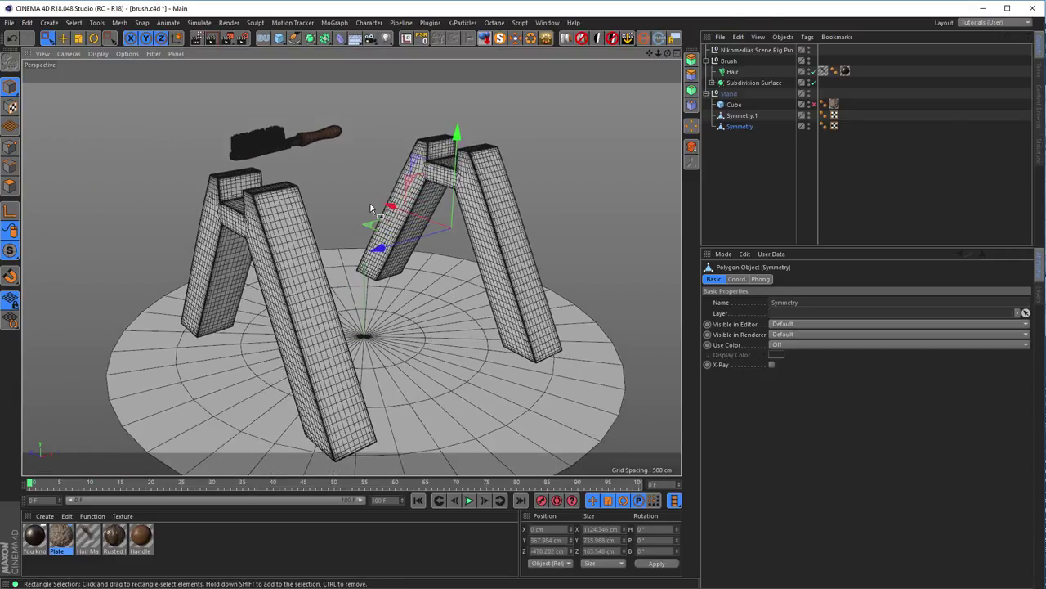
left_click(813, 104)
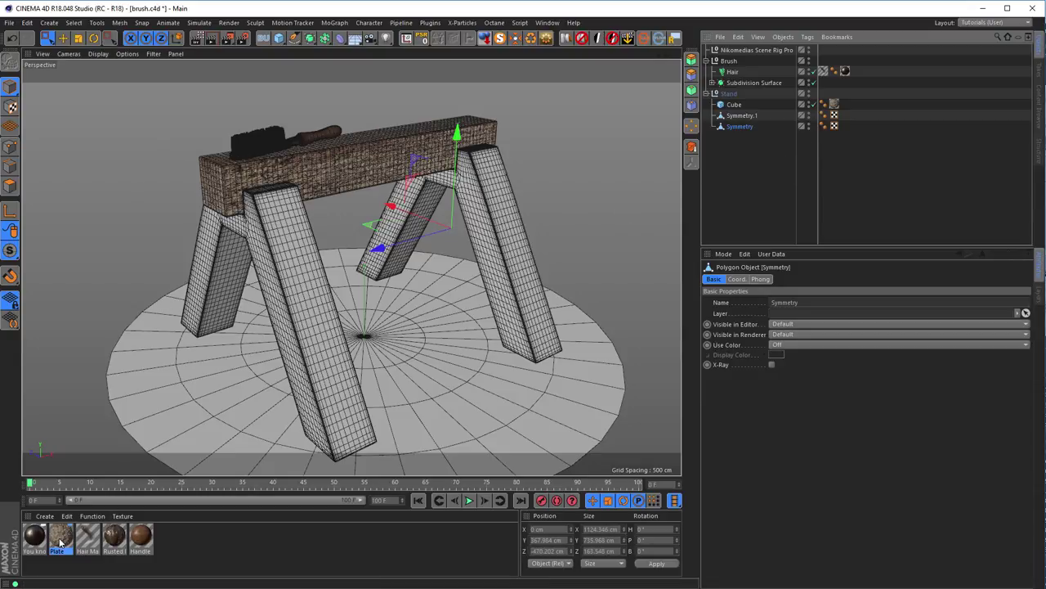
left_click_drag(64, 539, 721, 183)
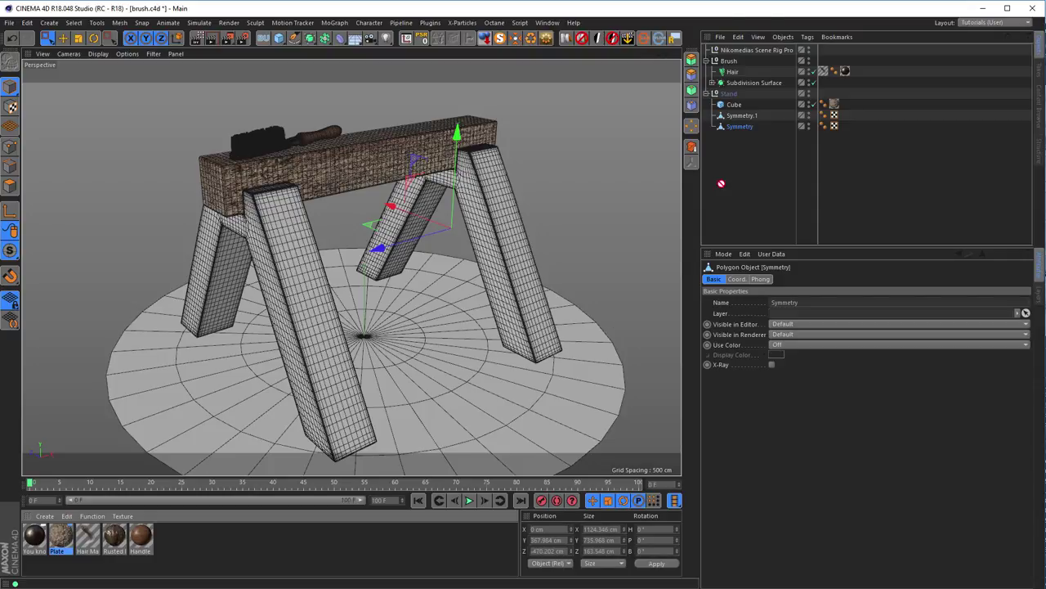
left_click_drag(747, 132, 747, 116)
left_click_drag(845, 129, 845, 128, "ctrl")
middle_click_drag(467, 267, 413, 299, "alt")
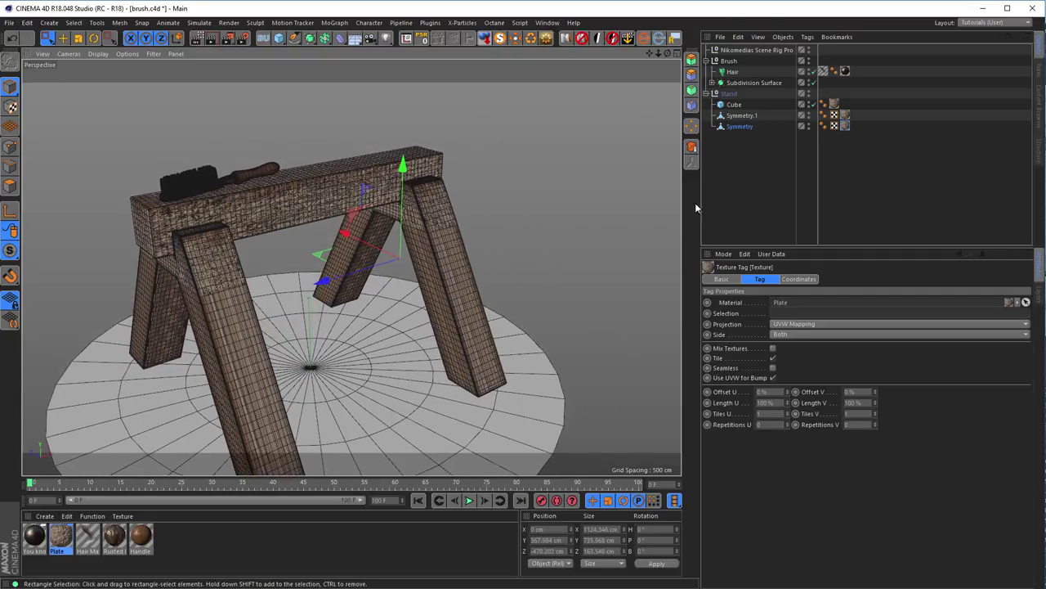
- Set the Plate texture tags of both Symmetry.1 and Symmetry to Cubic projection and fit the texture to the objects
left_click(845, 126, "ctrl")
left_click(801, 324)
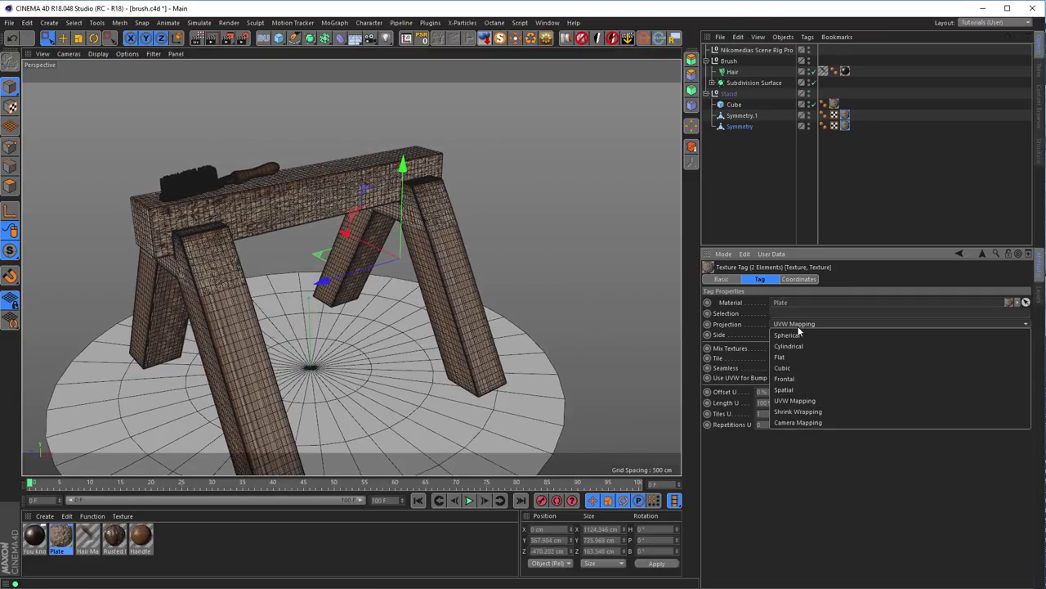
left_click(785, 368)
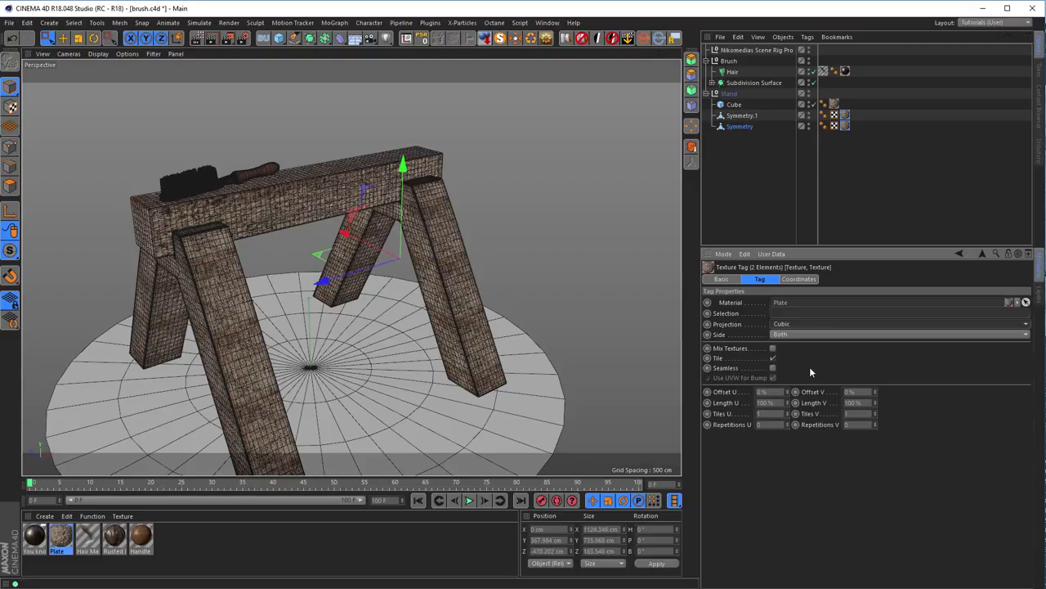
right_click(846, 115)
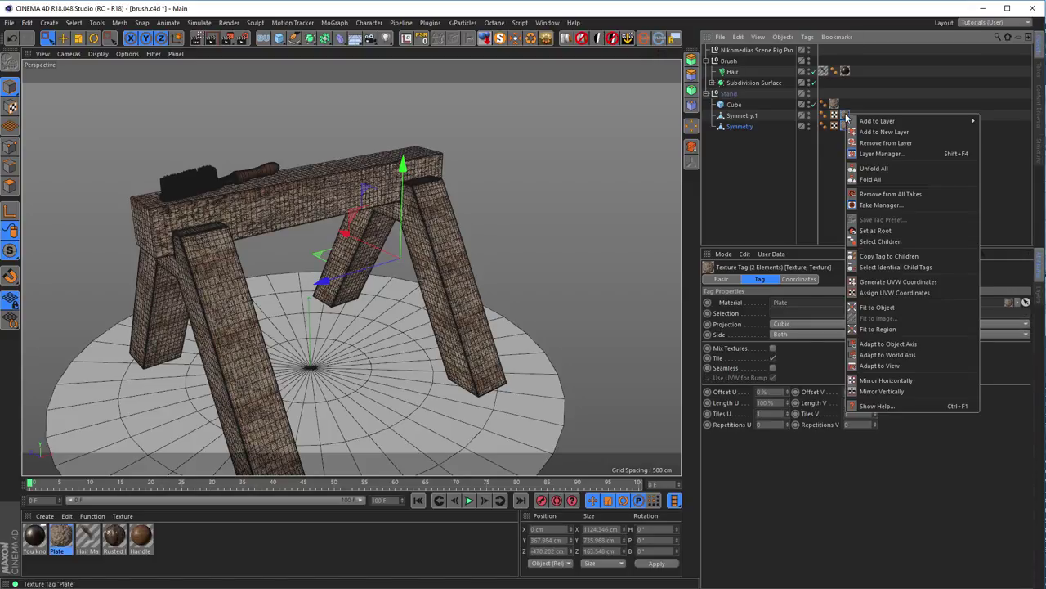
left_click(887, 308)
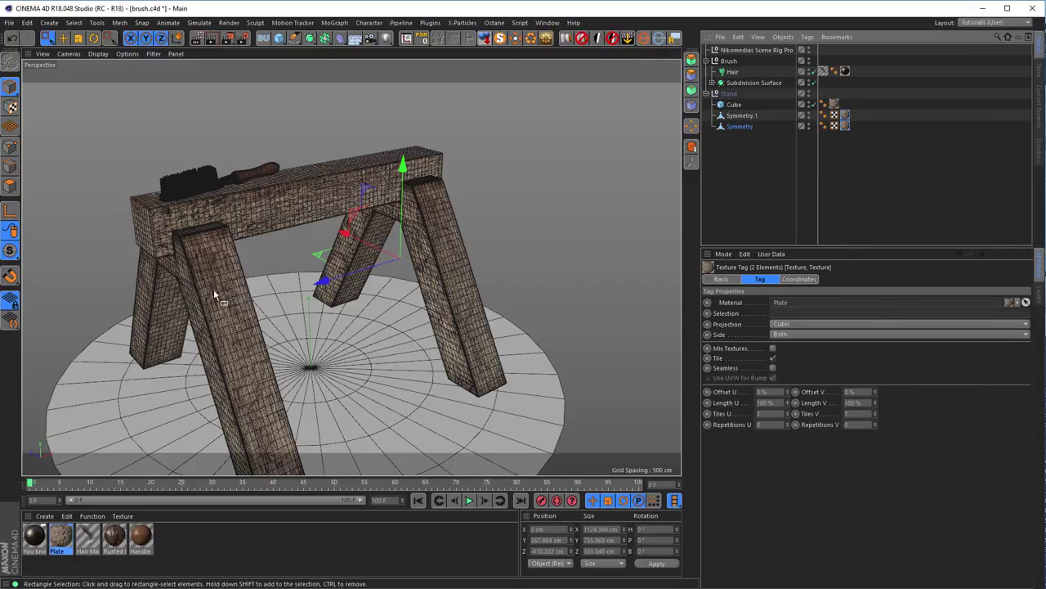
- Offset the Plate texture on the Symmetry legs to about 203% in U and 113% in V
left_click(845, 126)
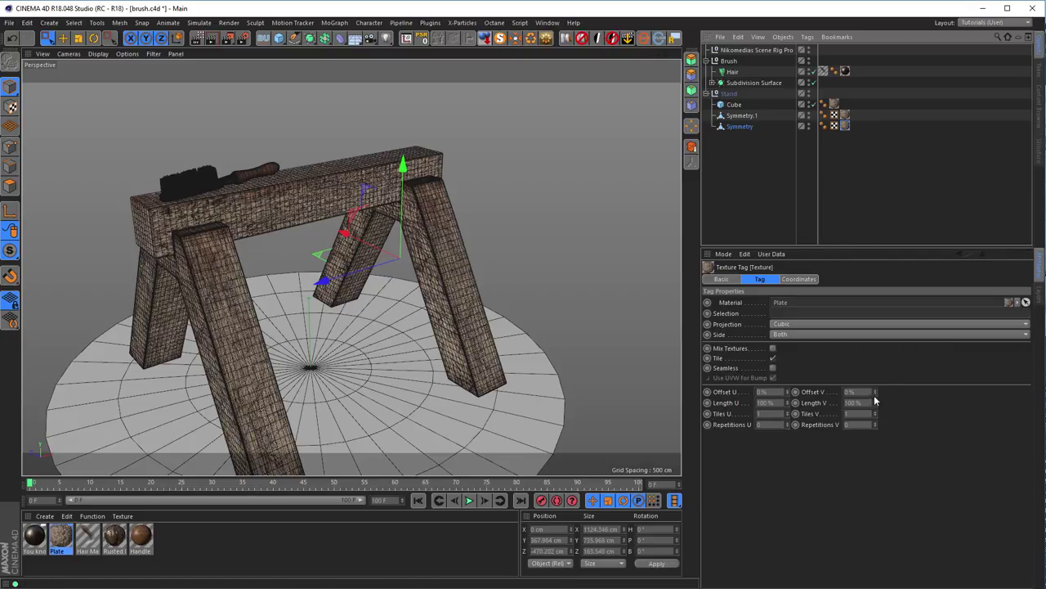
mouse_move(873, 395)
left_mouse_down()
mouse_move(906, 395)
mouse_move(883, 395)
left_mouse_up()
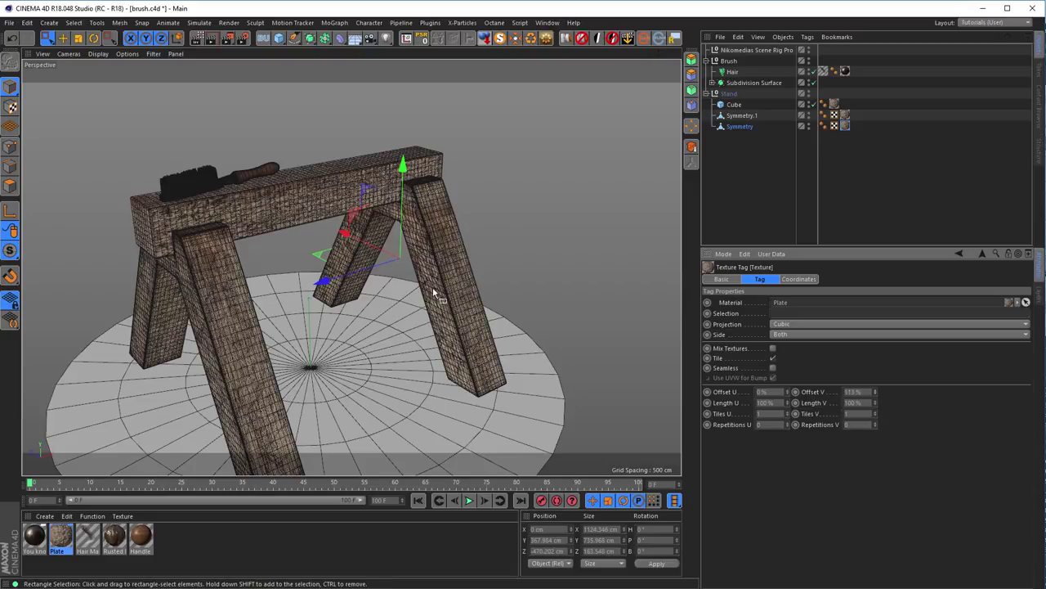
left_click_drag(788, 391, 833, 392)
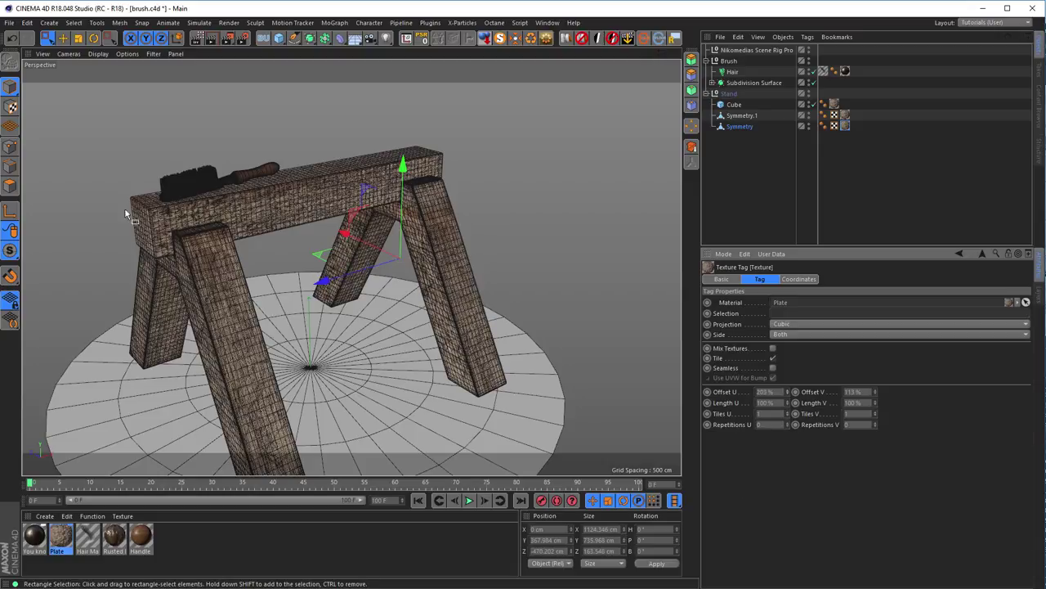
- Set the Cube beam's Plate texture tag to Cubic projection and fit the texture to the object
right_click_drag(229, 316, 156, 343, "alt")
middle_click_drag(240, 340, 305, 324, "alt")
mouse_move(322, 320)
left_mouse_down("alt")
mouse_move(270, 347)
mouse_move(296, 330)
left_mouse_up("alt")
right_click_drag(291, 322, 375, 309, "alt")
scroll(374, 311, "up", 2)
left_click_drag(286, 202, 339, 286, "alt")
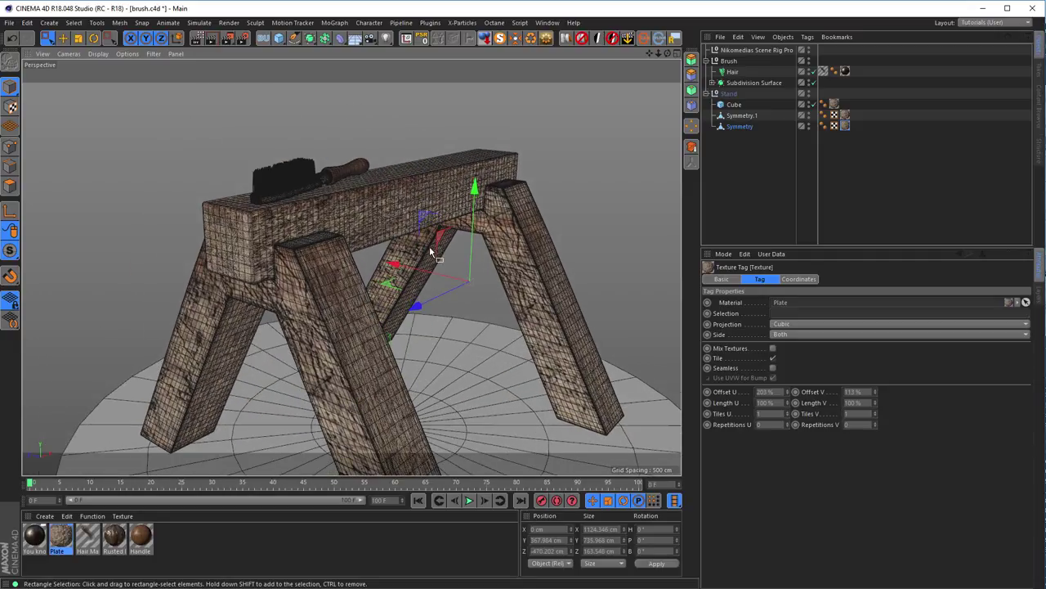
right_click(836, 106)
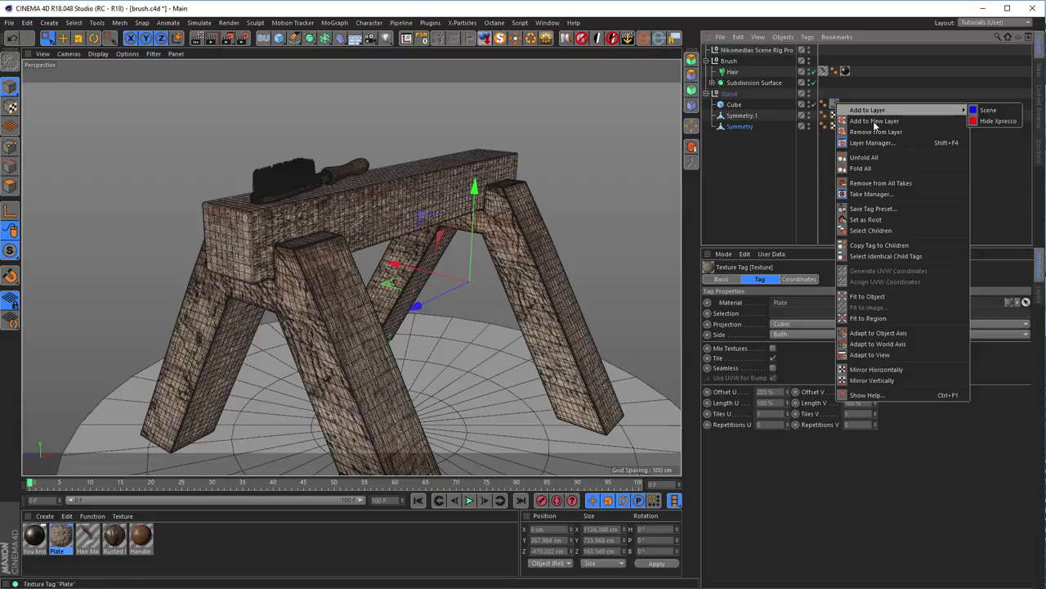
left_click(871, 297)
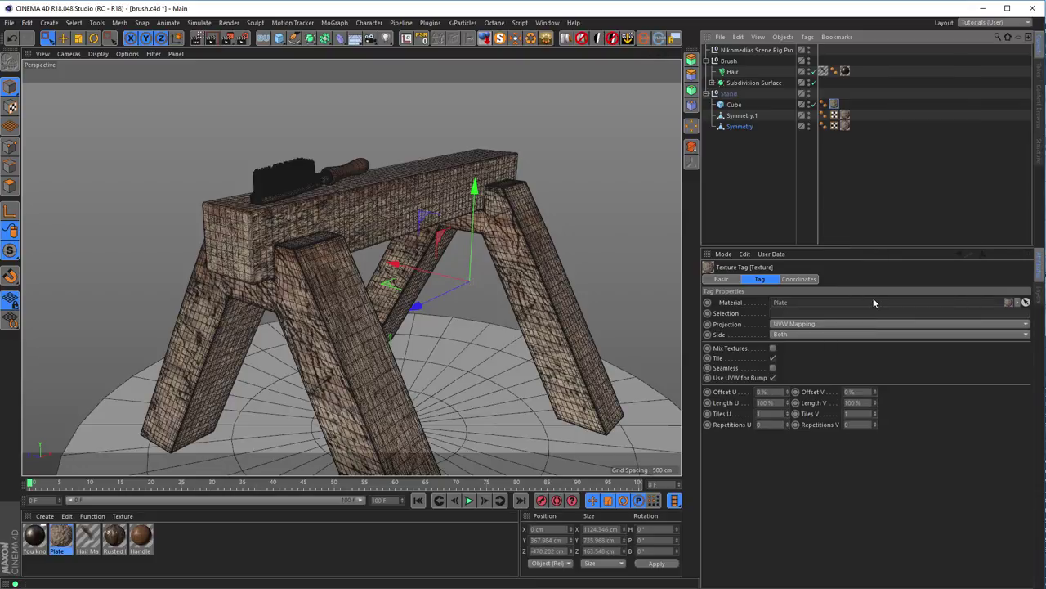
right_click(834, 105)
left_click(839, 213)
left_click(814, 324)
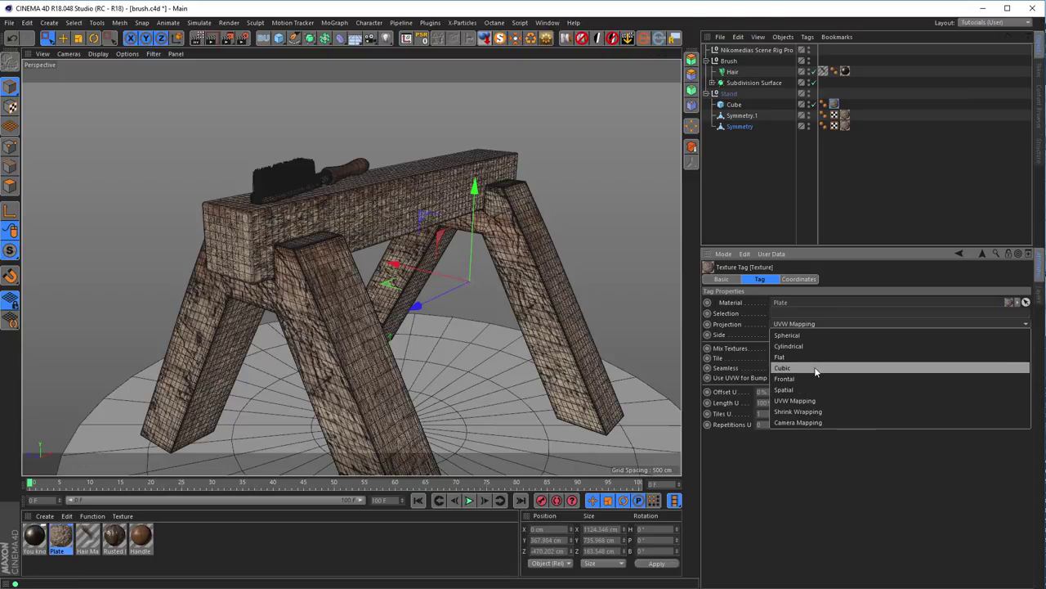
left_click(814, 367)
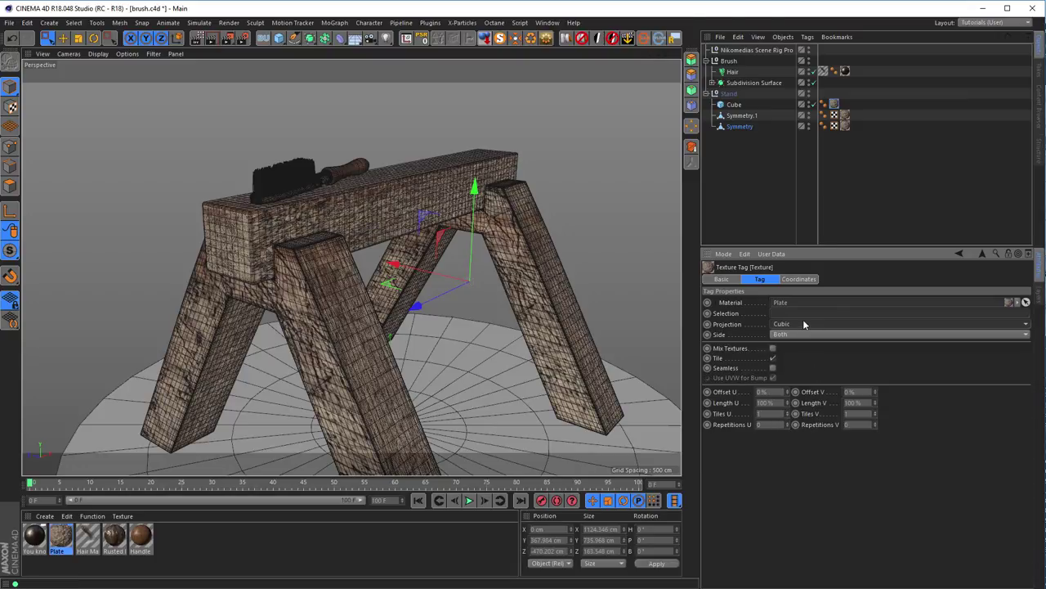
right_click(834, 105)
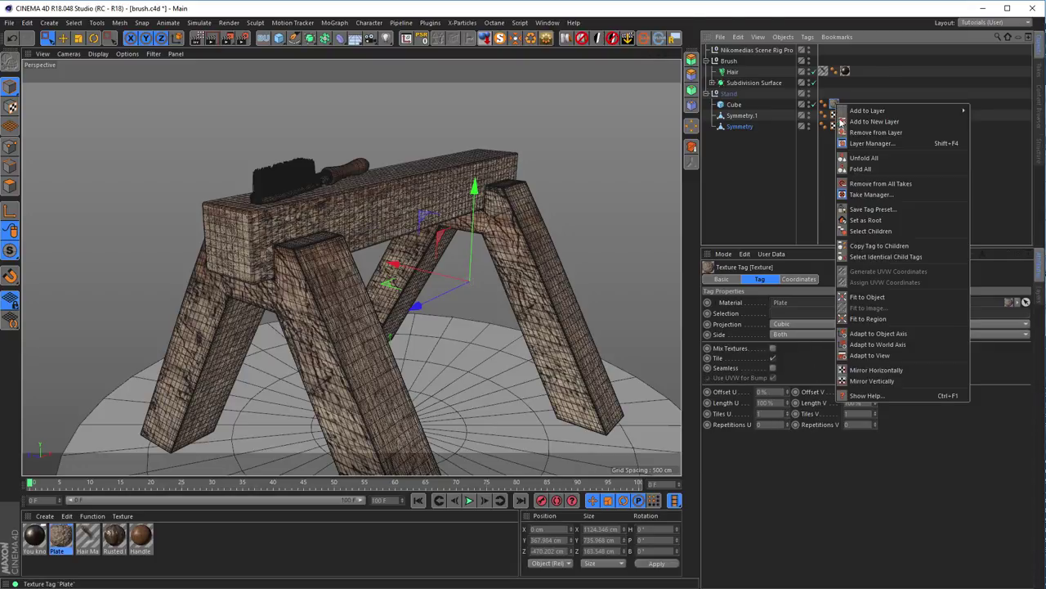
left_click(873, 296)
- Disable the Cube beam and rename the leg meshes Symmetry.1 to Front and Symmetry to Back
right_click_drag(299, 240, 358, 227, "alt")
mouse_move(357, 227)
left_mouse_down("alt")
mouse_move(337, 222)
mouse_move(366, 217)
left_mouse_up("alt")
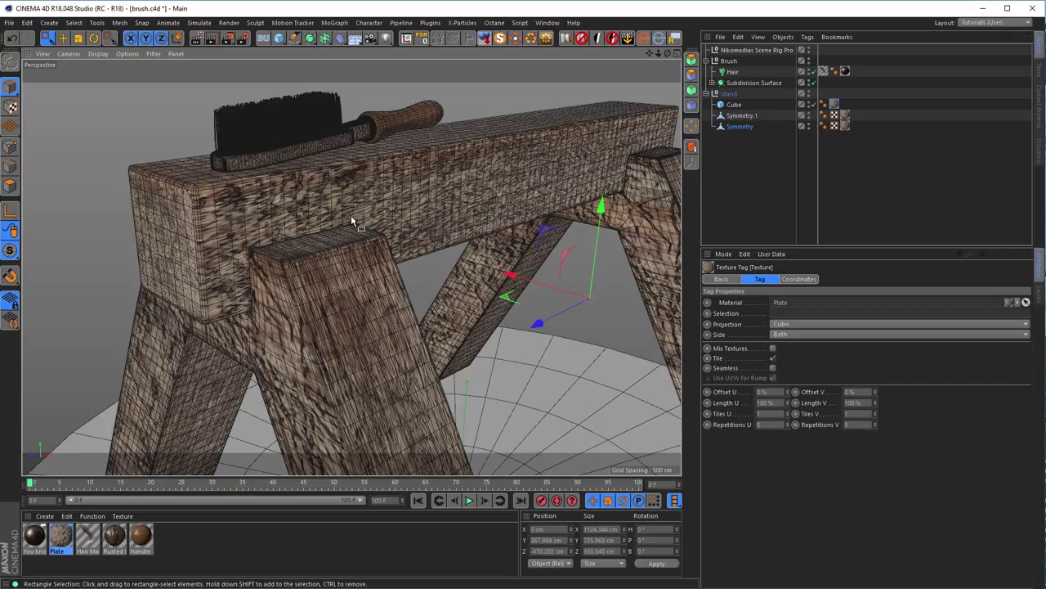
scroll(350, 214, "down", 4)
middle_click_drag(323, 266, 337, 239, "alt")
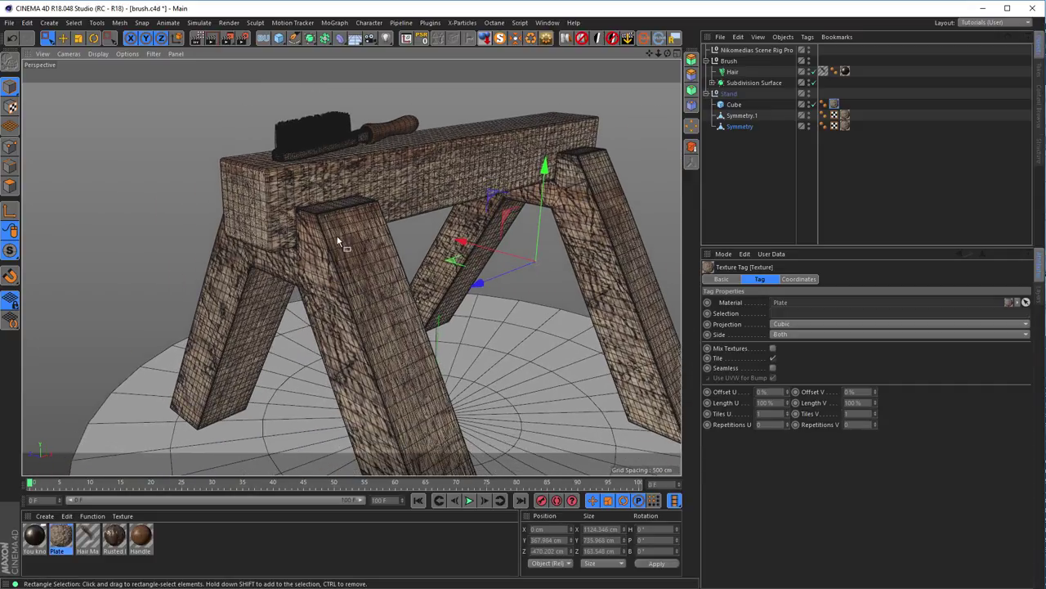
left_click(812, 104)
left_click(813, 104)
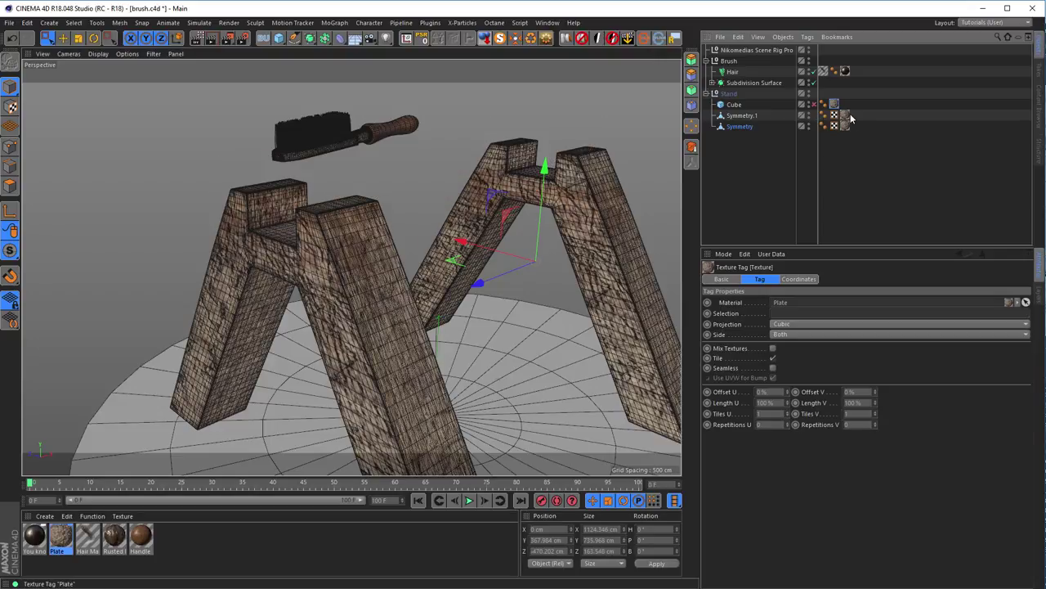
double_click(742, 115)
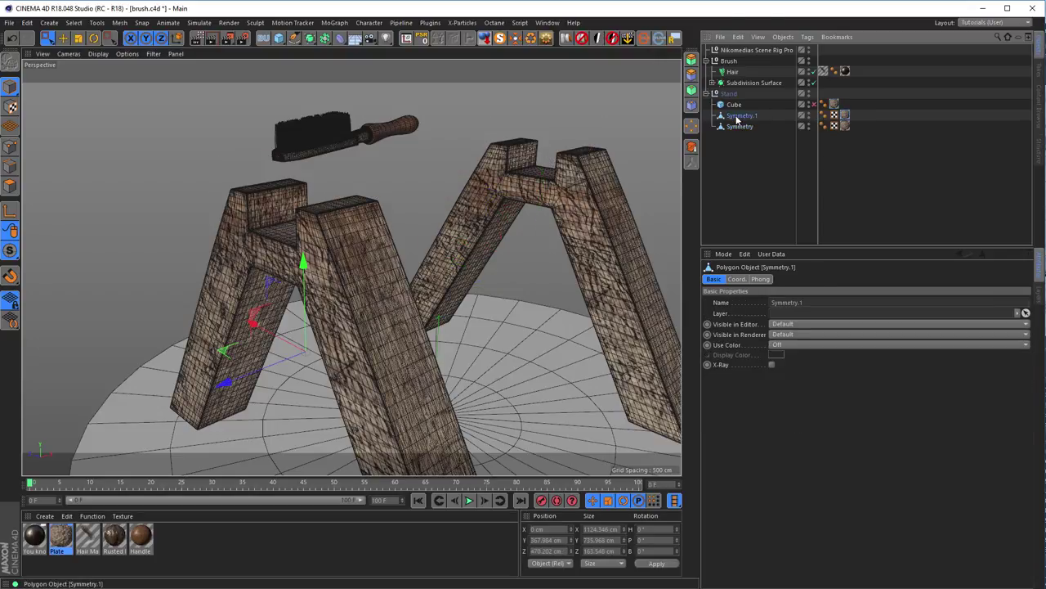
type("Front")
key("Tab")
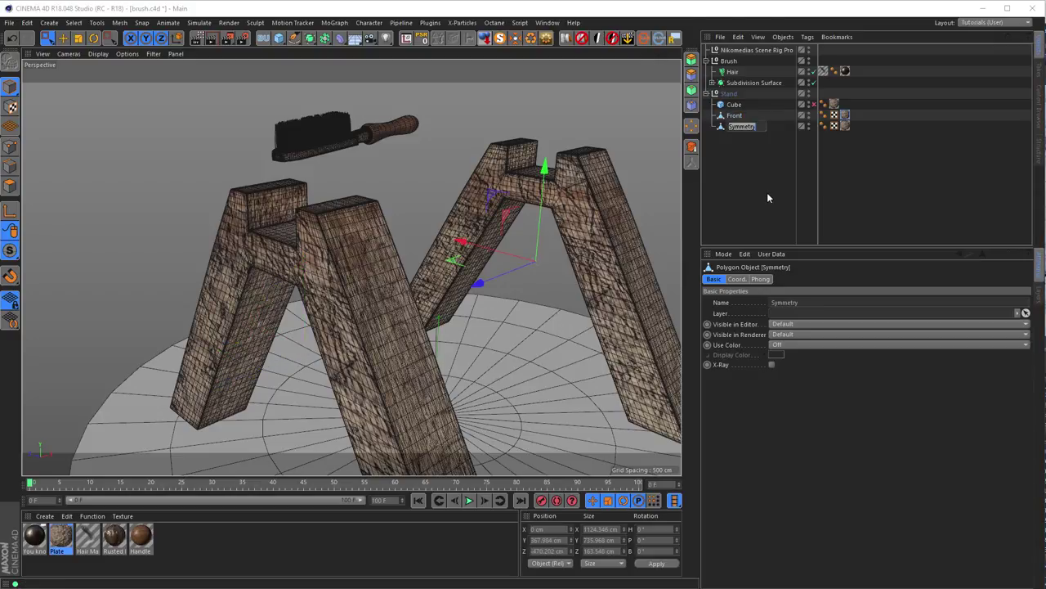
type("Back")
key("Return")
- In Texture mode with axis editing enabled, scale the Front legs' Plate texture projection along Z to about 261 cm
left_click(734, 115)
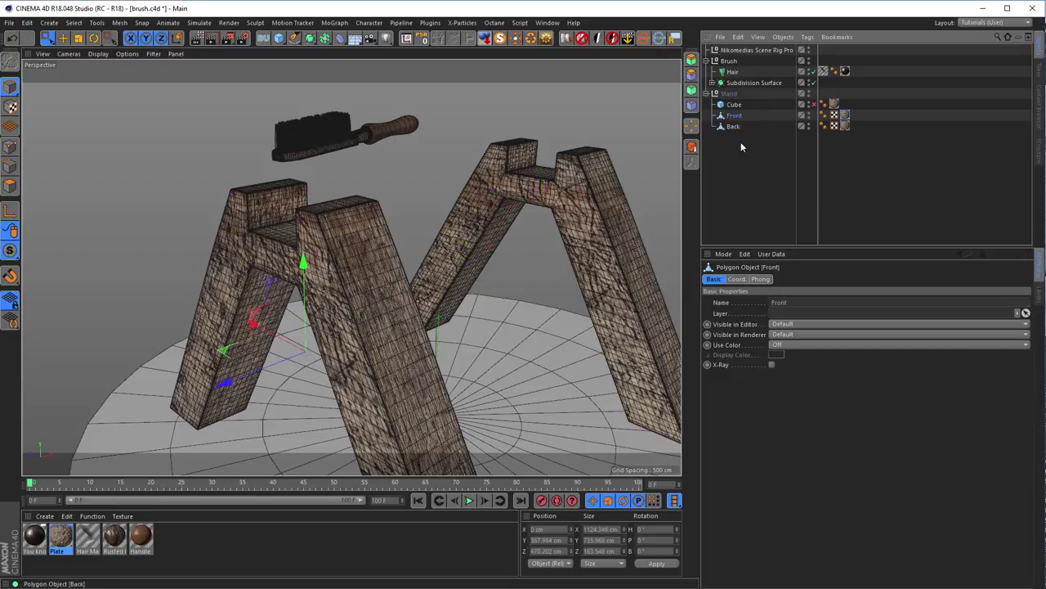
left_click(844, 116)
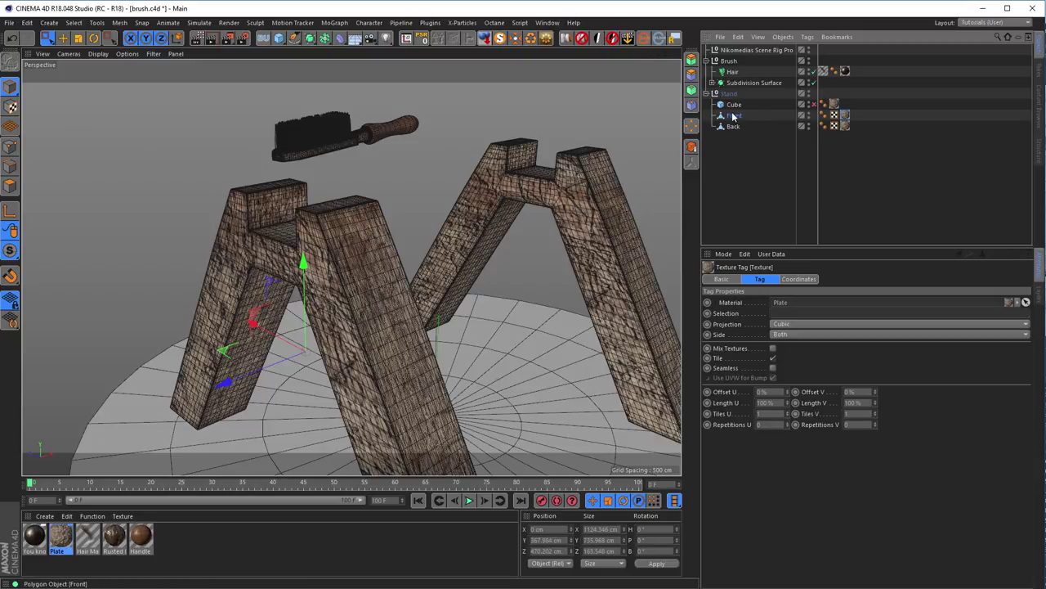
left_click(11, 107)
left_click(10, 213)
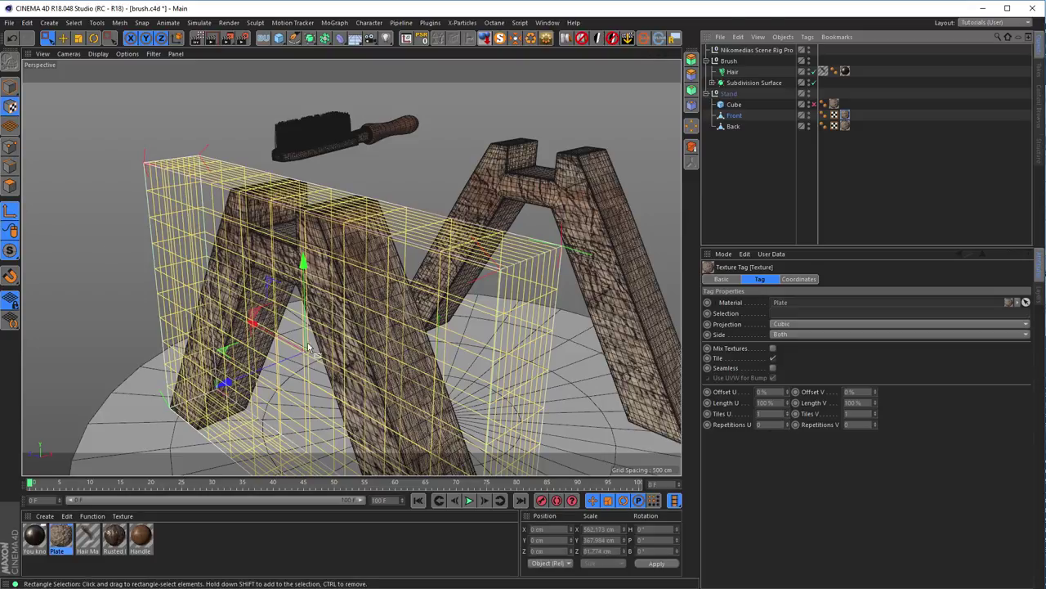
scroll(285, 297, "down", 3)
left_click_drag(287, 296, 287, 278, "alt")
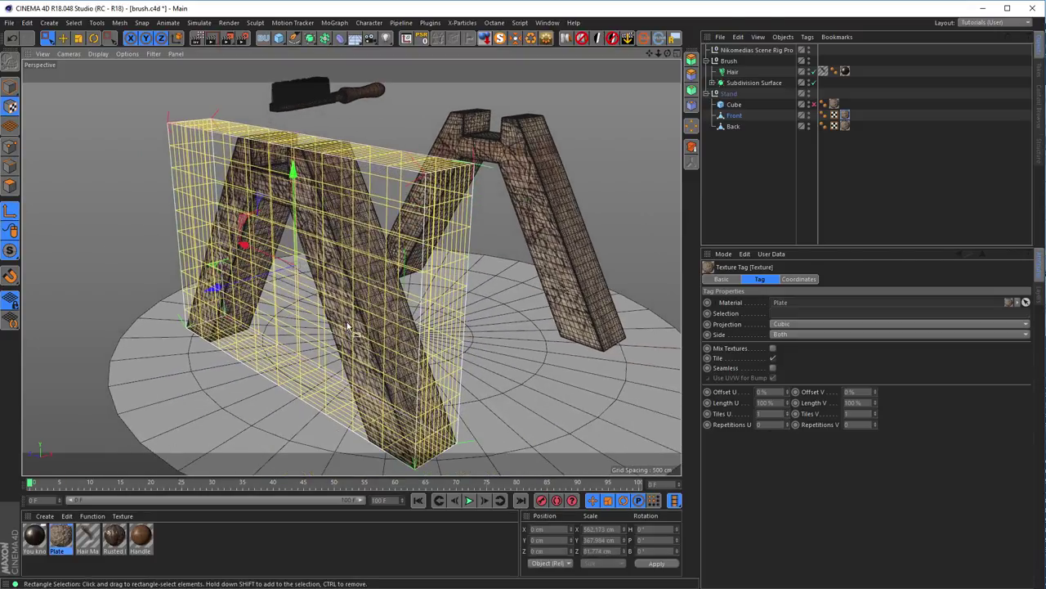
key("t")
left_click_drag(210, 287, 4, 343)
- Preview the leg textures up close with the interactive render region, switching back to Model mode with axis editing off
right_click_drag(428, 245, 461, 239, "alt")
left_click_drag(461, 239, 467, 278, "alt")
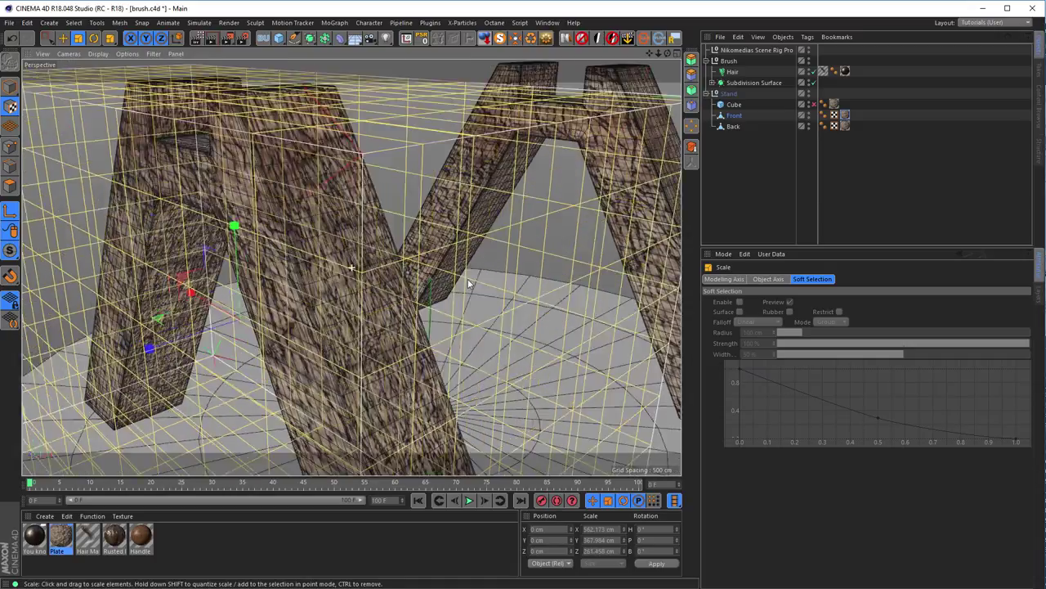
scroll(463, 288, "down", 3)
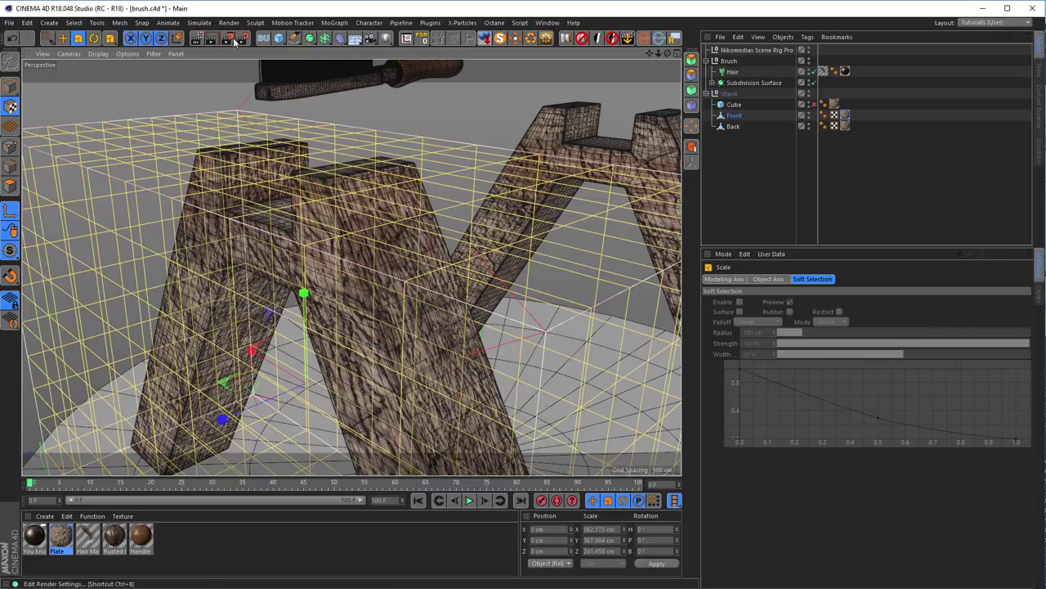
left_click(197, 39)
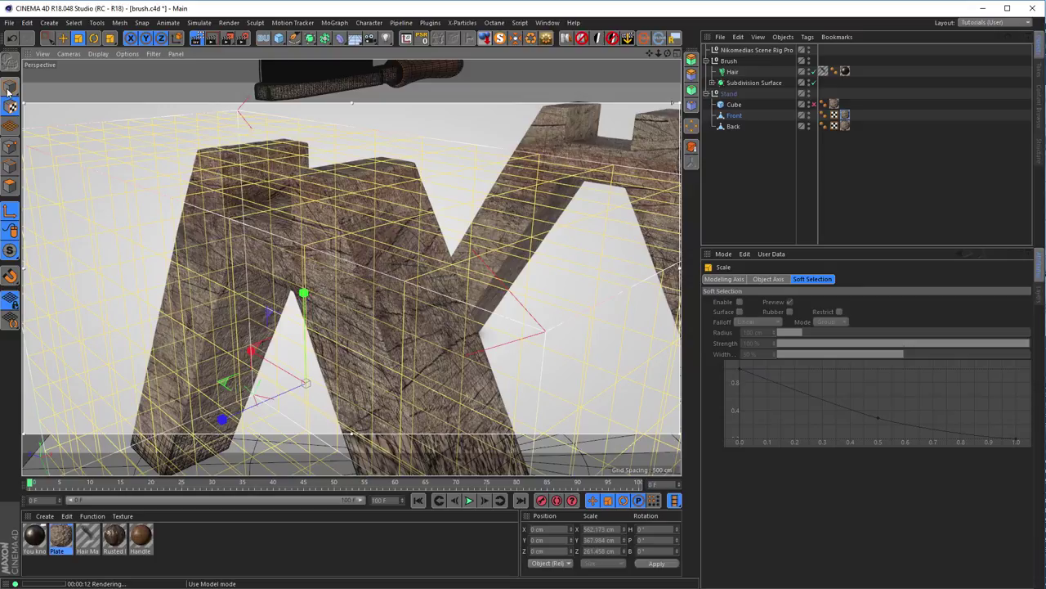
left_click(9, 212)
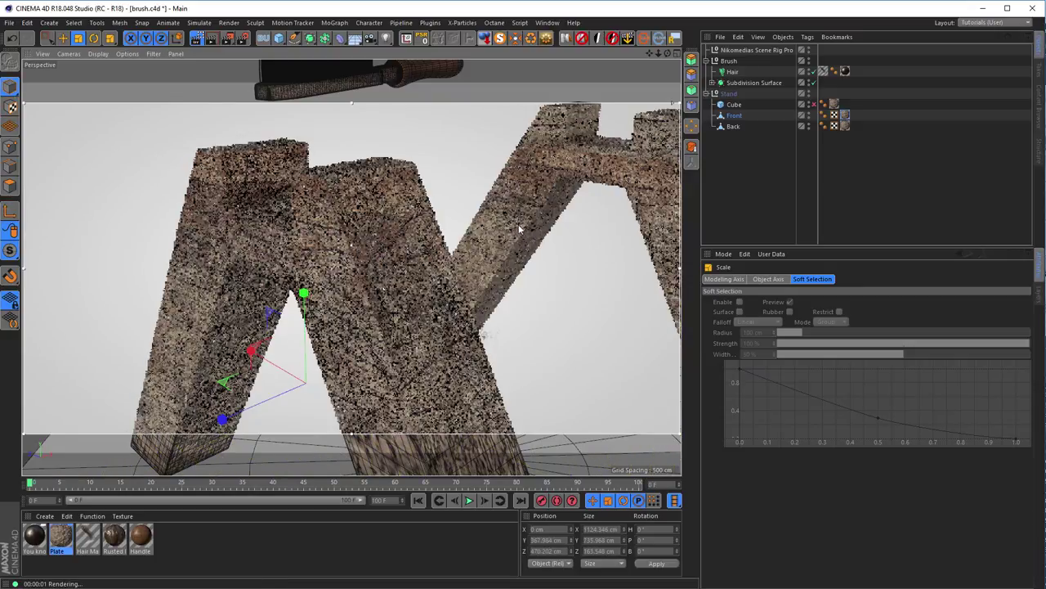
left_click_drag(344, 162, 432, 179, "alt")
key("ctrl+r")
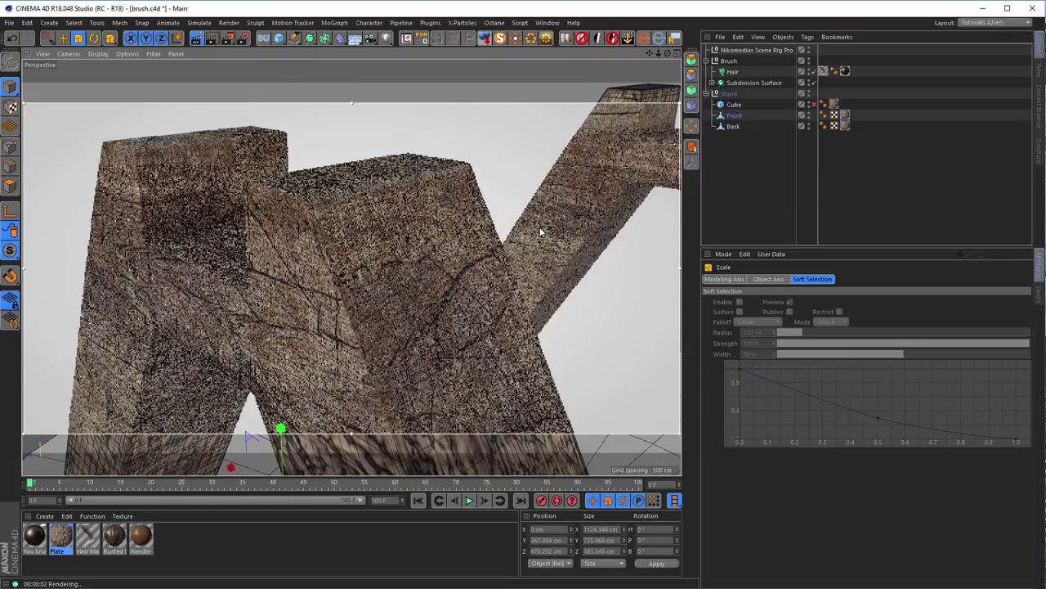
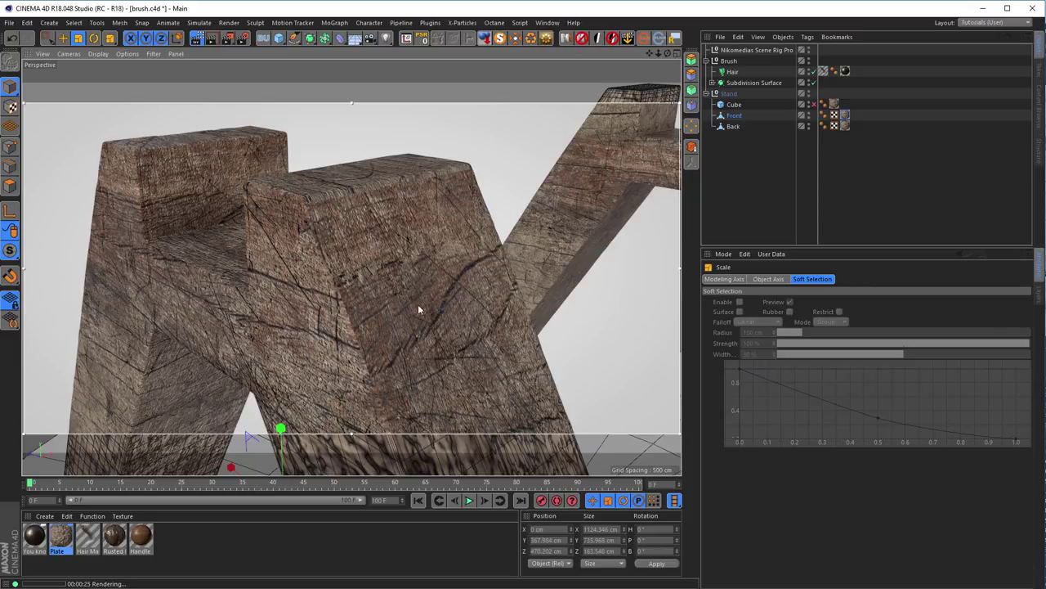
- Select the Back stand piece and its Plate texture for editing in texture mode with the Scale tool
right_click_drag(407, 252, 329, 294, "alt")
middle_click_drag(375, 250, 353, 215, "alt")
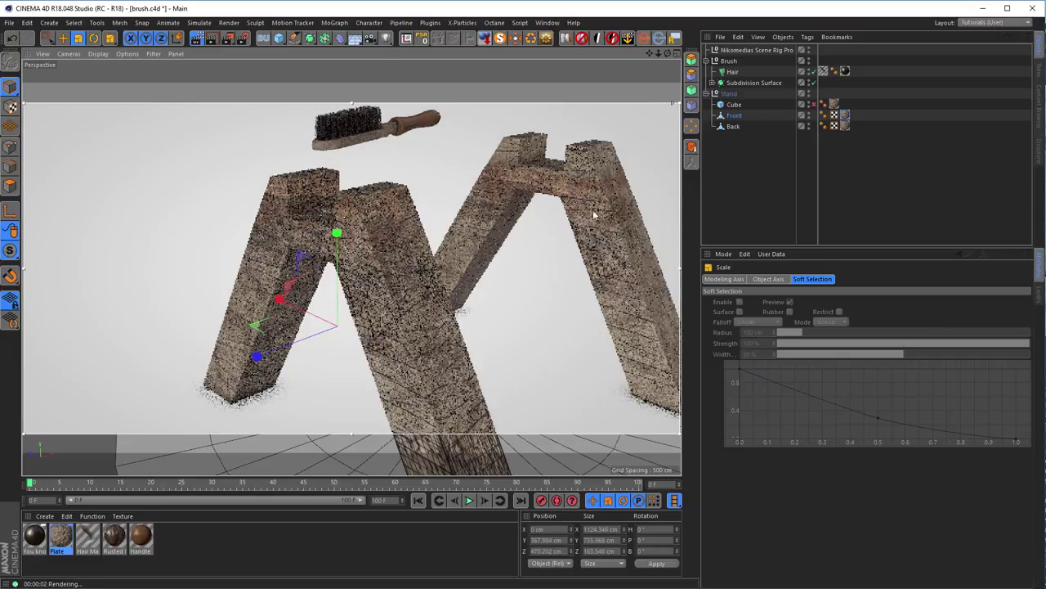
left_click_drag(611, 204, 568, 246, "alt")
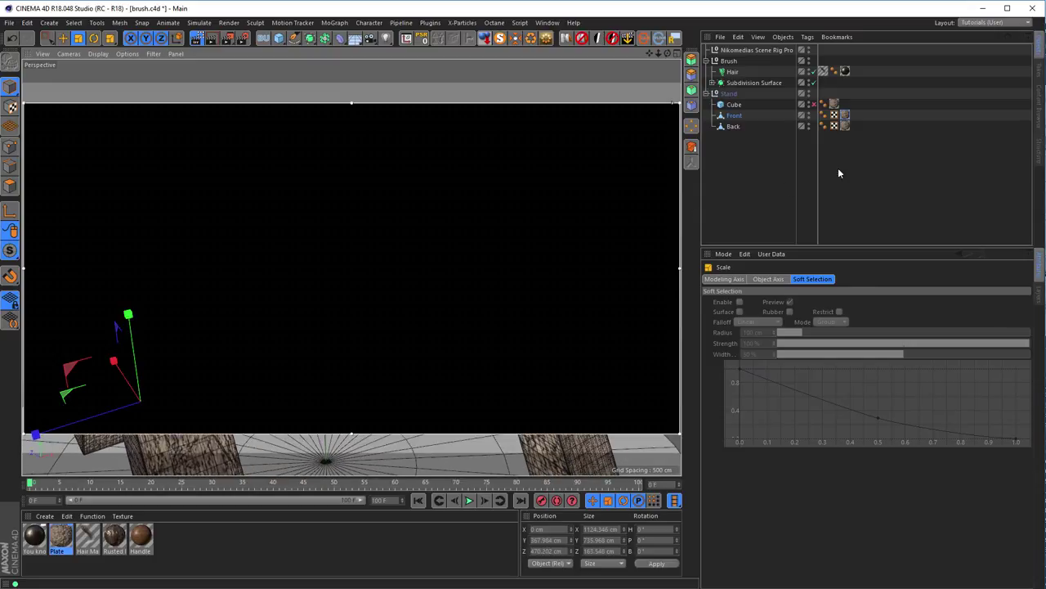
left_click(845, 122)
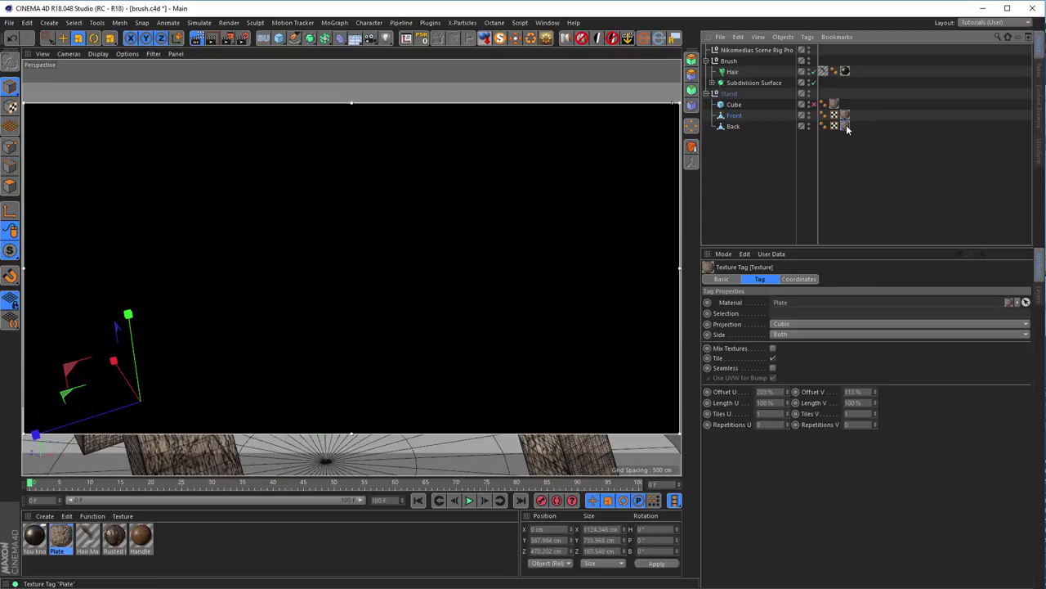
left_click(732, 128)
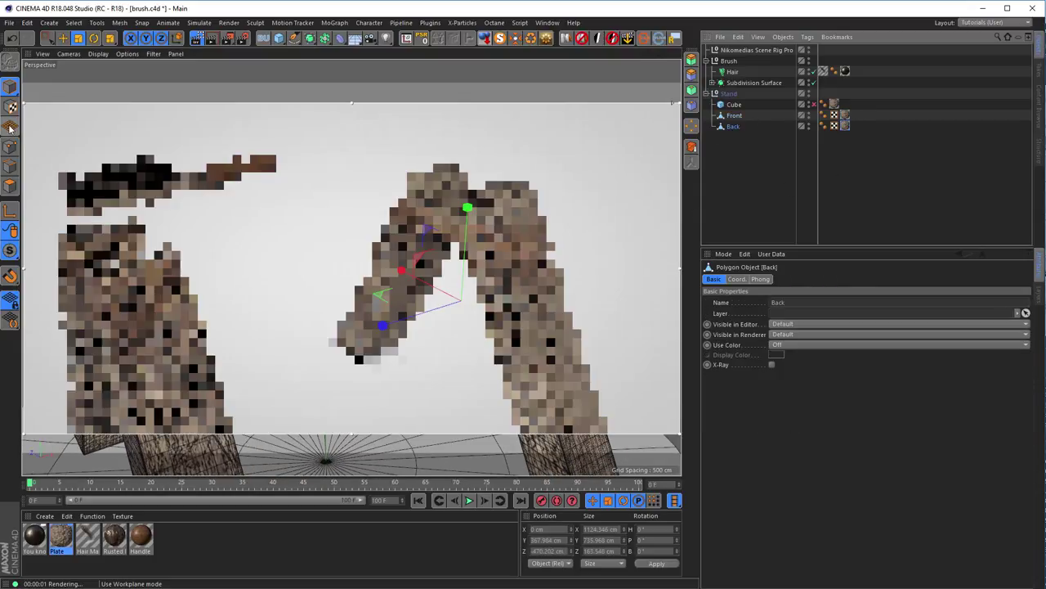
left_click(11, 107)
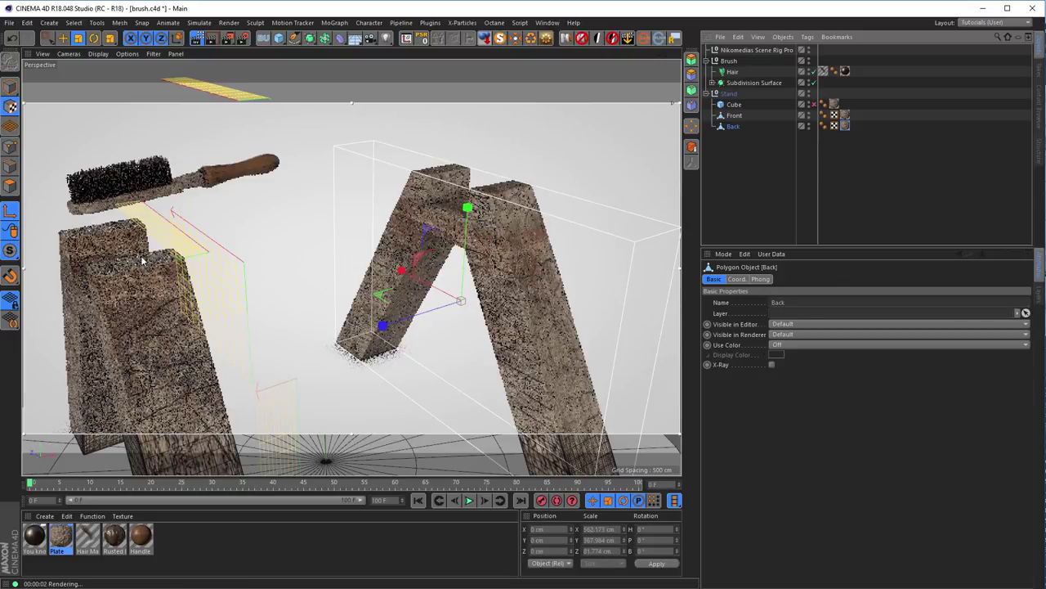
key("t")
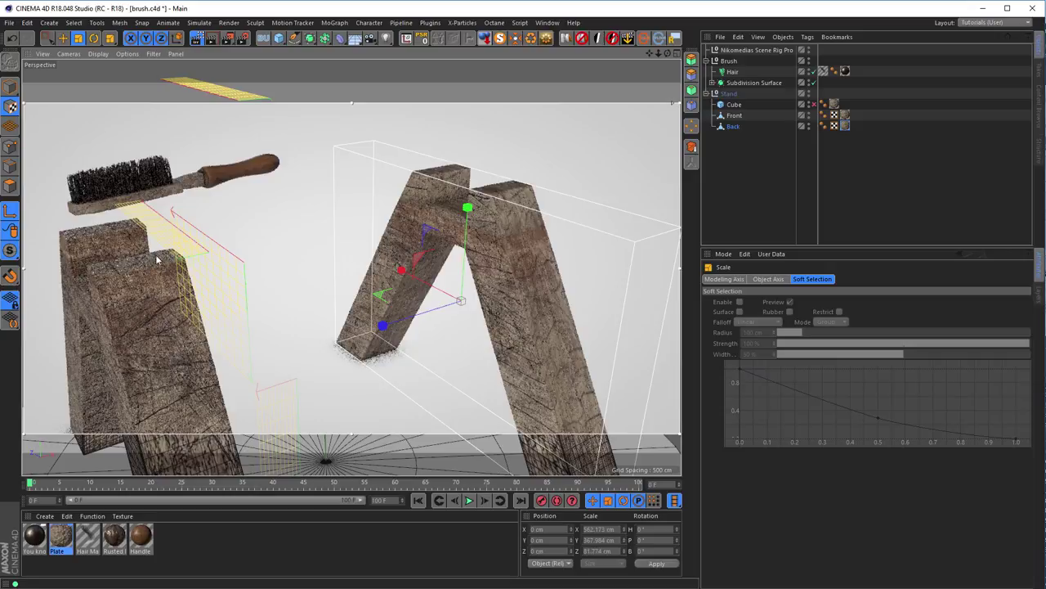
- Try fitting the Back piece's Plate texture to a small region drawn over the stand, and undo the fit
right_click(845, 127)
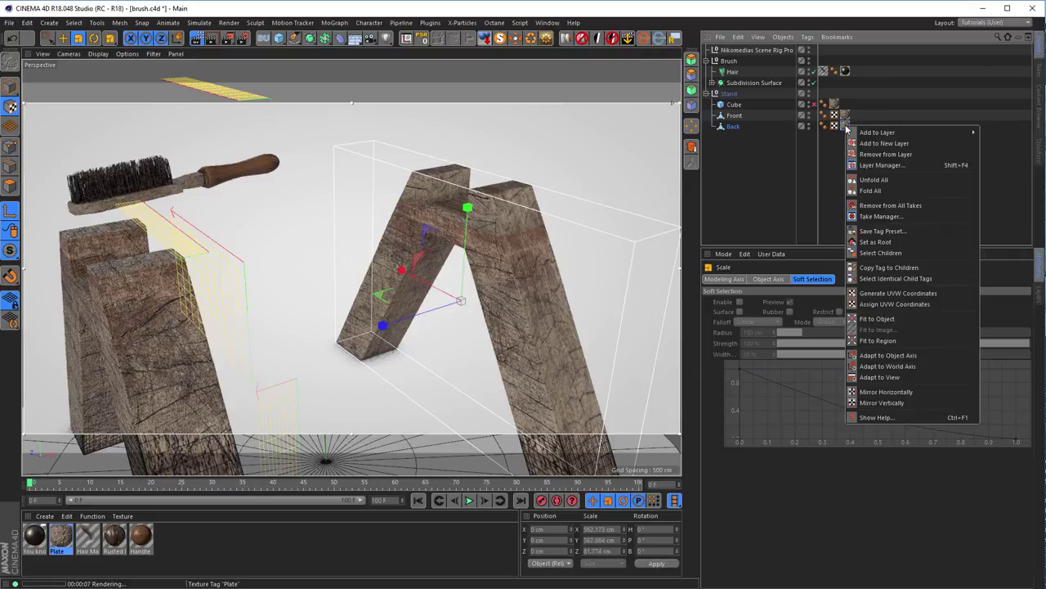
left_click(872, 341)
left_click_drag(474, 264, 394, 281)
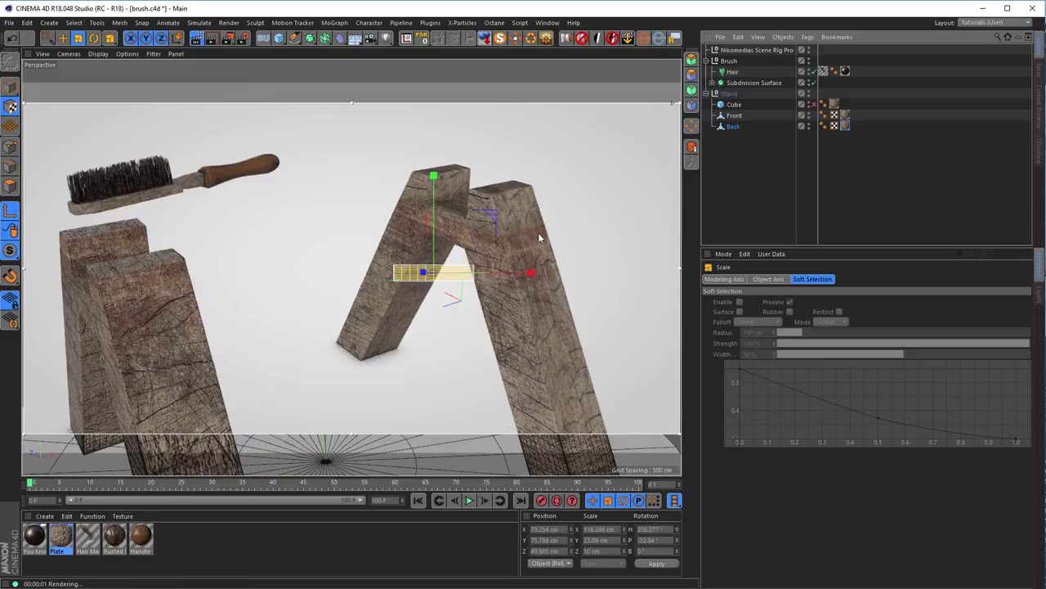
key("ctrl+z")
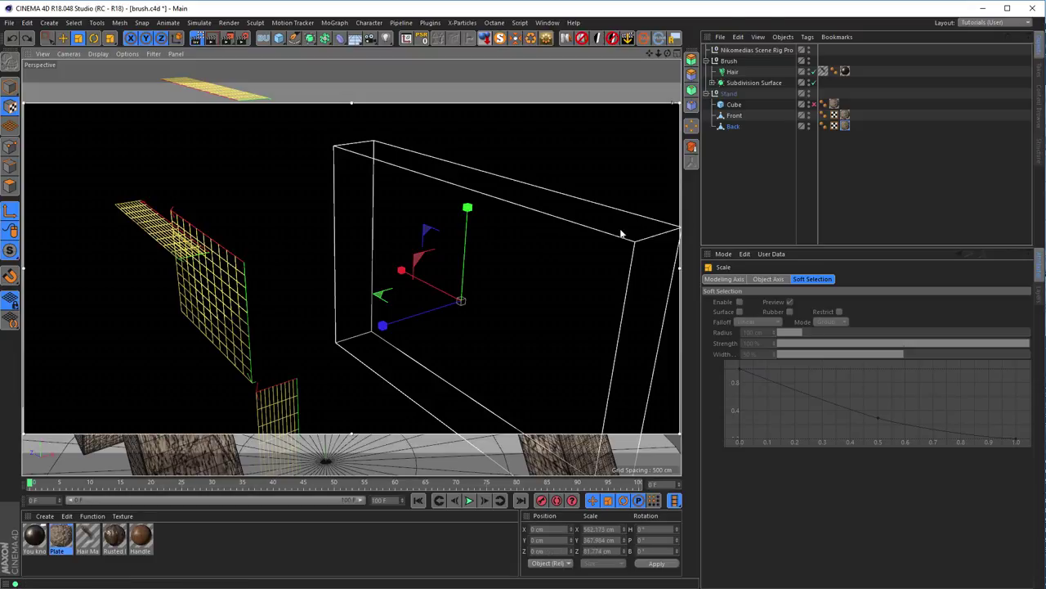
- Scale the Back piece's Plate texture projection along its Z axis to about 234.7 cm
left_click(847, 127)
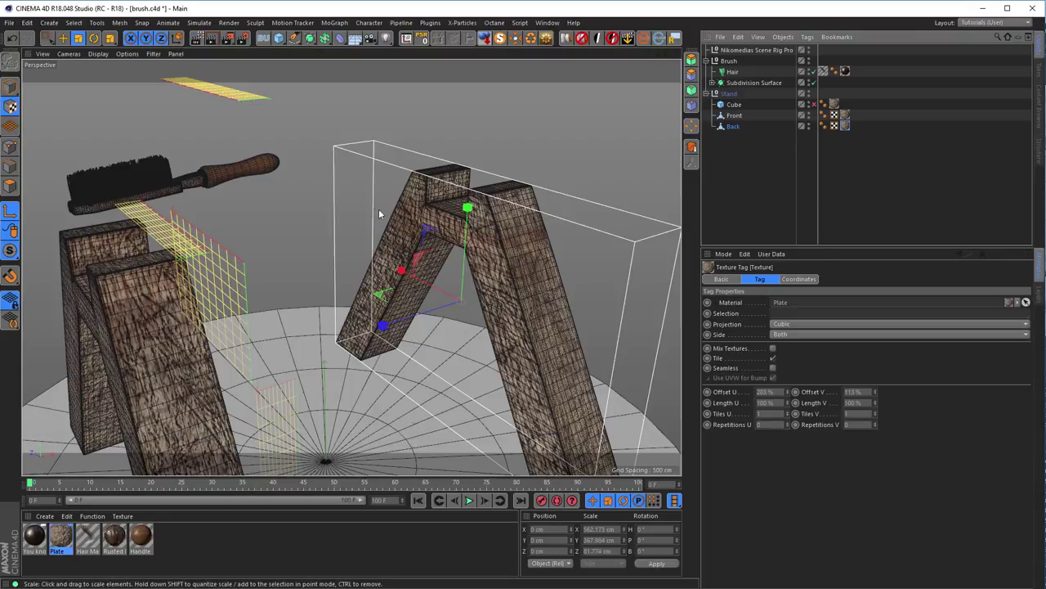
mouse_move(379, 214)
left_mouse_down("alt")
mouse_move(512, 259)
mouse_move(461, 233)
mouse_move(409, 228)
mouse_move(245, 242)
mouse_move(479, 230)
mouse_move(384, 258)
mouse_move(520, 227)
left_mouse_up("alt")
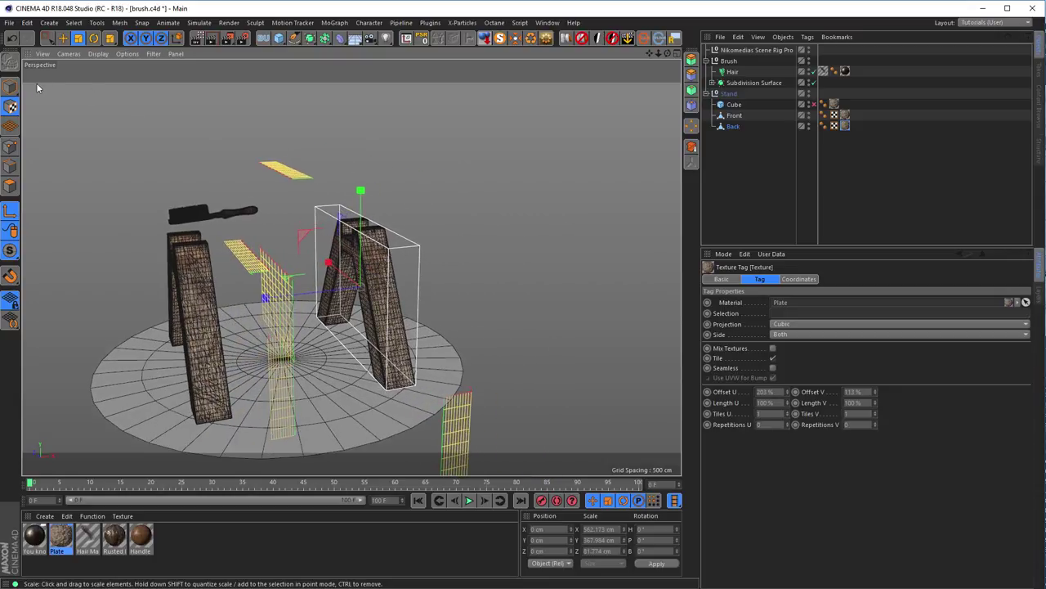
left_click(848, 129)
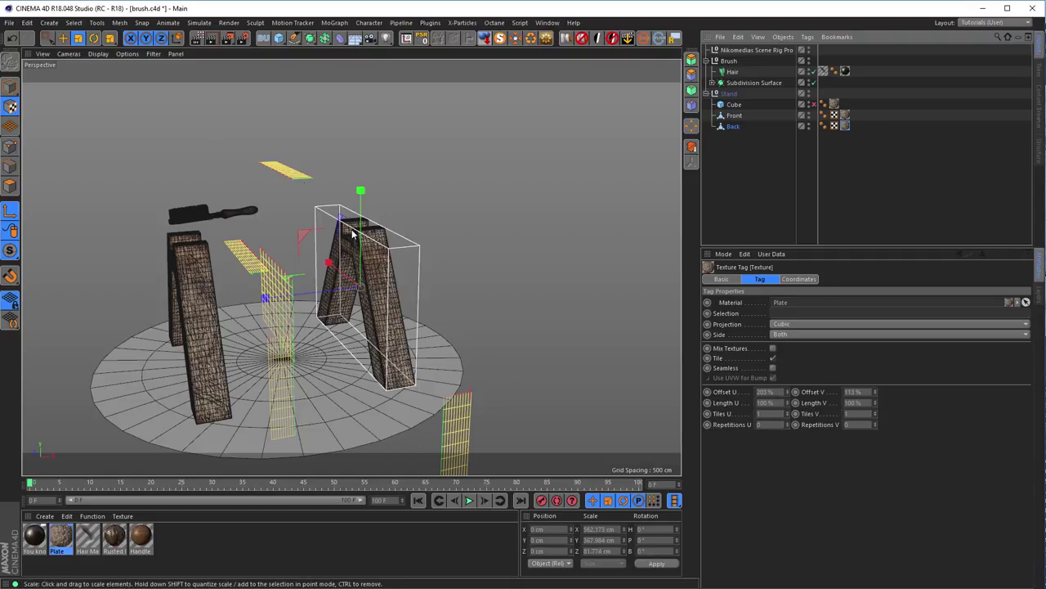
left_click_drag(356, 275, 390, 280, "alt")
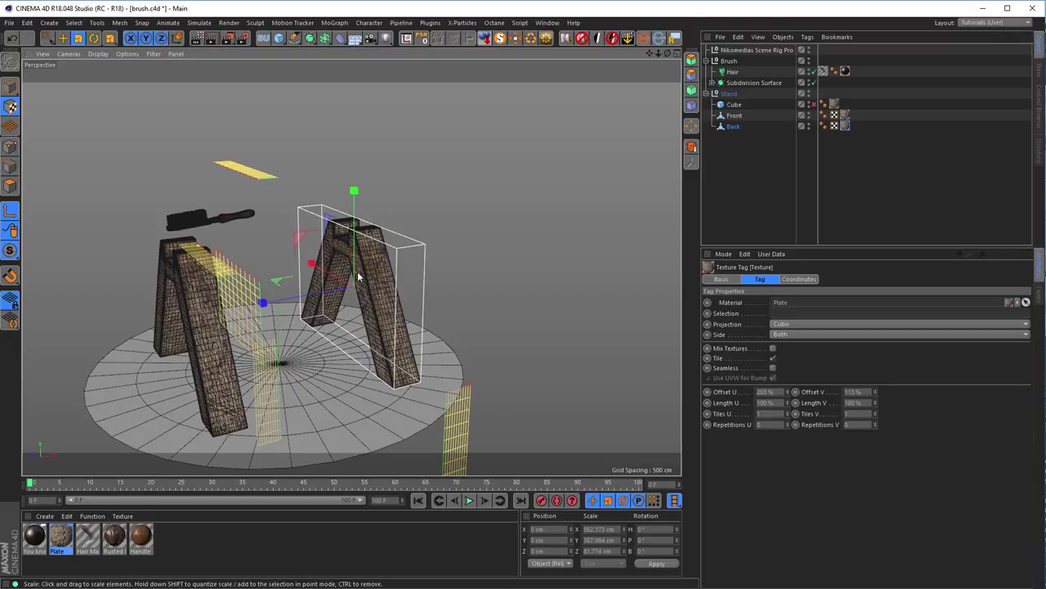
right_click_drag(381, 298, 509, 282, "alt")
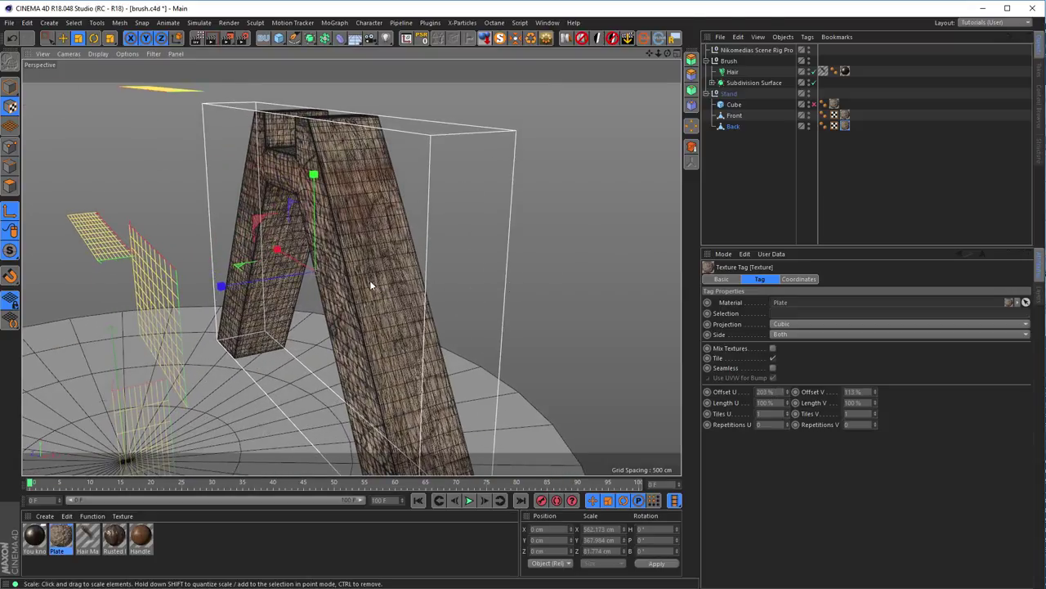
scroll(370, 284, "up", 2)
left_click_drag(210, 285, 22, 292)
scroll(346, 245, "down", 4)
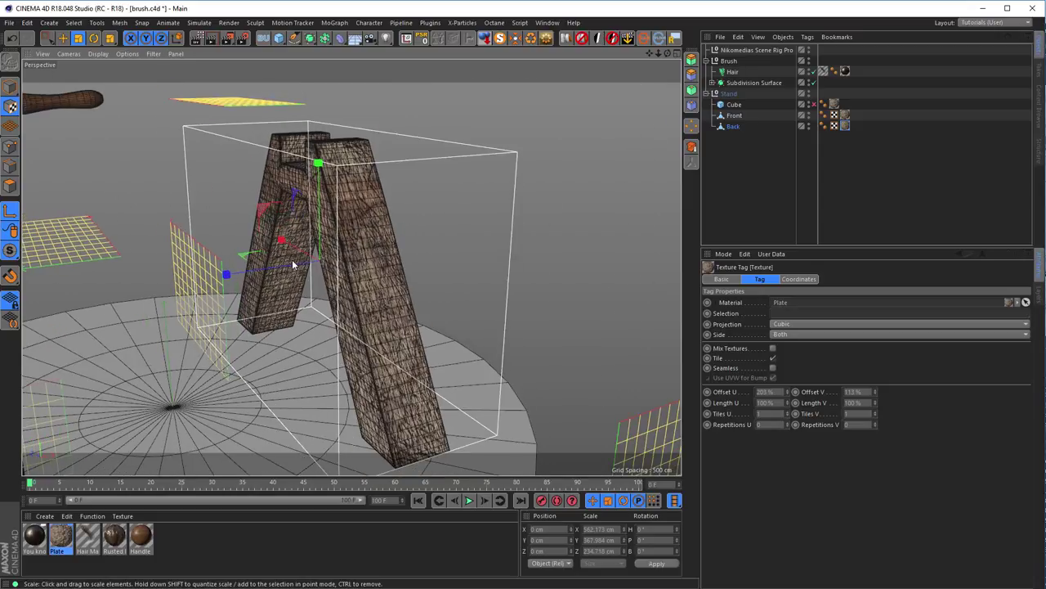
- Preview the Plate texture on the Back and Front stands in the interactive render region
left_click(197, 38)
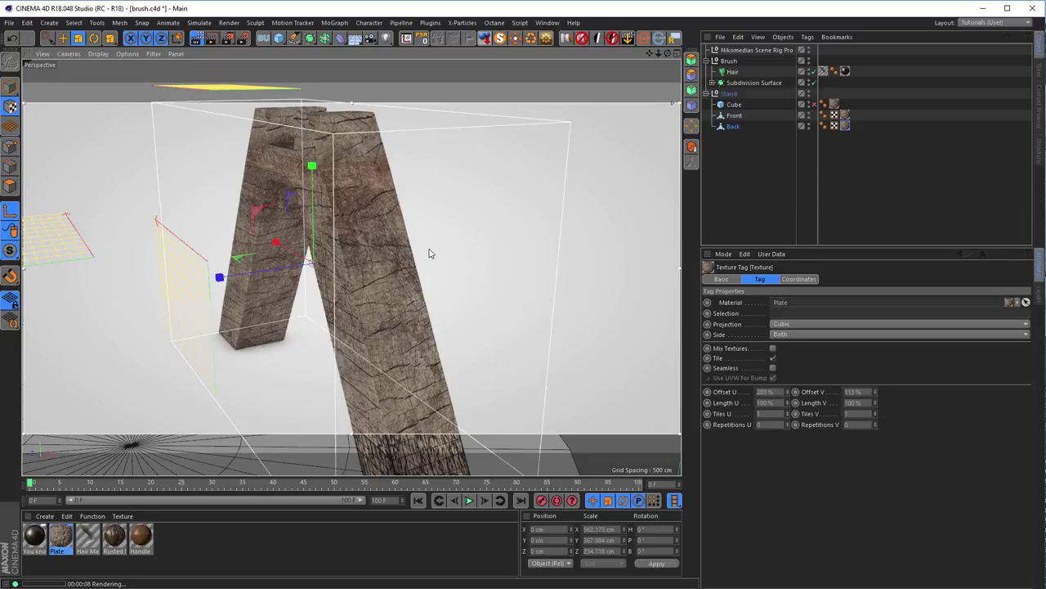
right_click_drag(390, 255, 280, 309, "alt")
left_click_drag(280, 308, 433, 303, "alt")
scroll(434, 304, "up", 5)
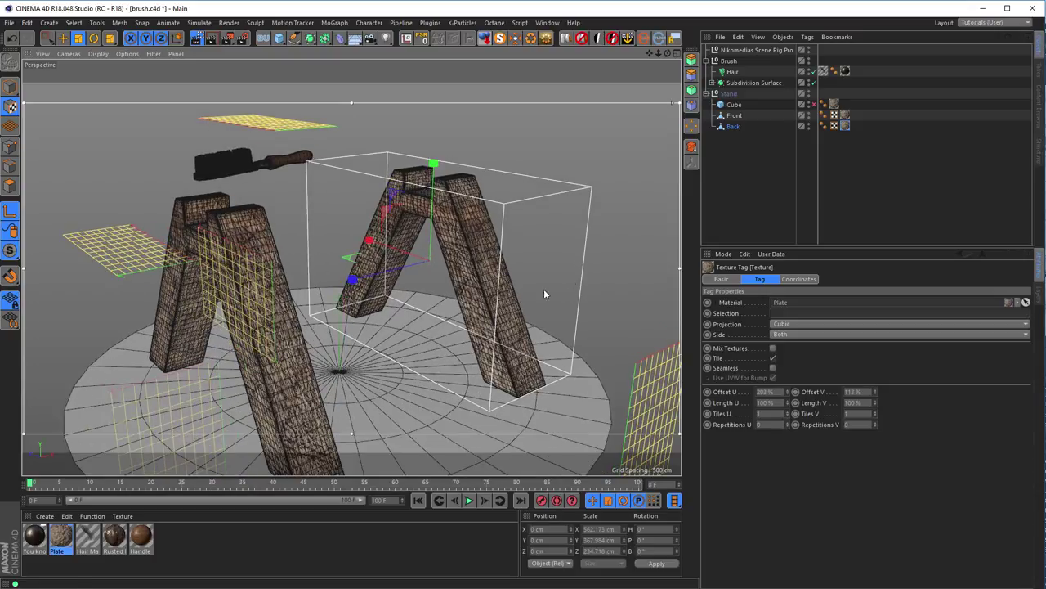
key("ctrl+r")
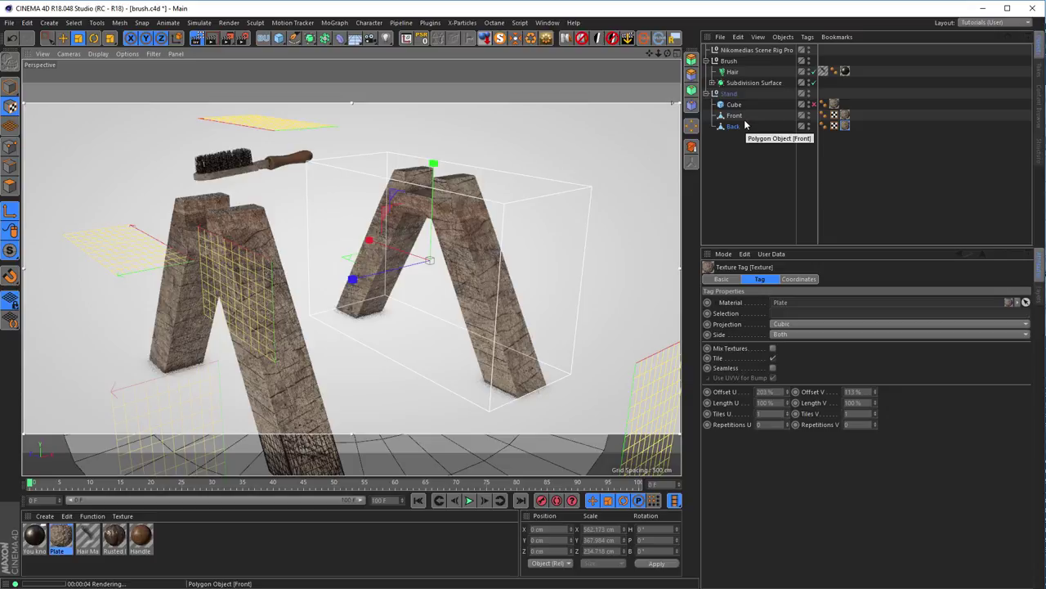
- Return to model mode with axis editing disabled, and turn off the interactive render region
left_click(12, 168)
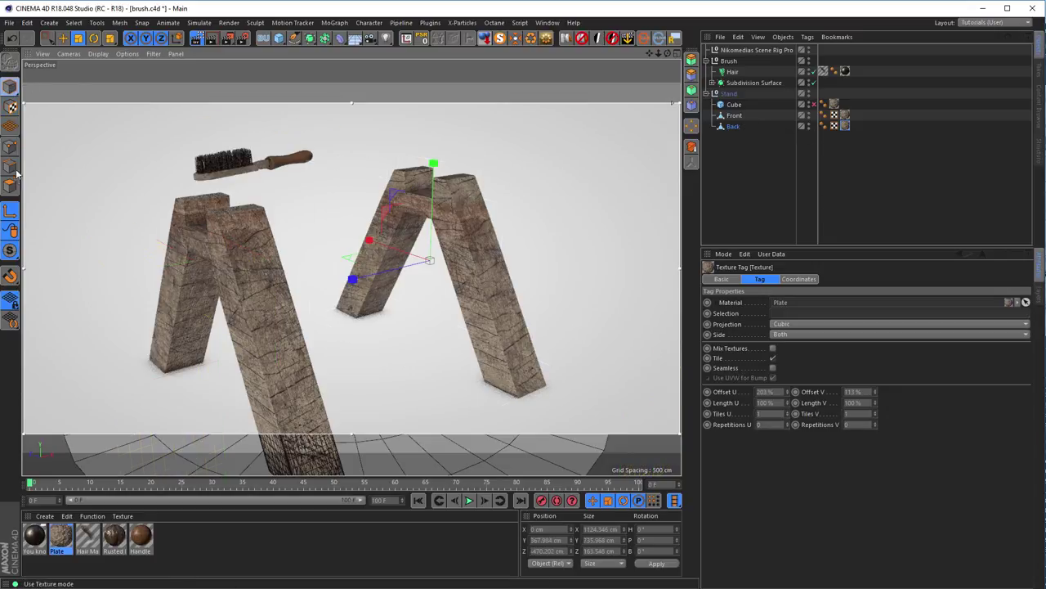
left_click(11, 211)
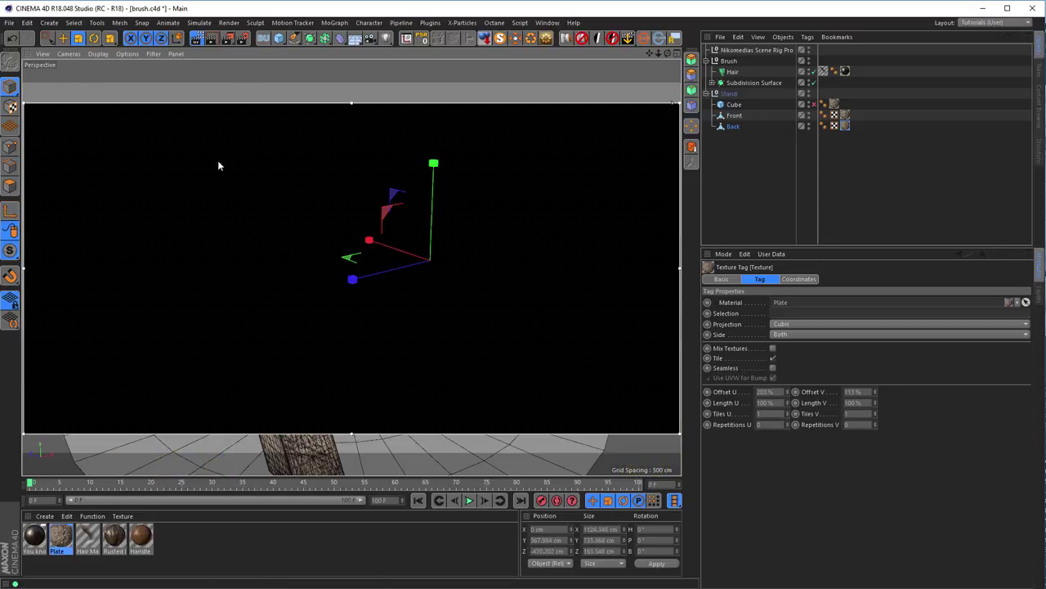
left_click(199, 41)
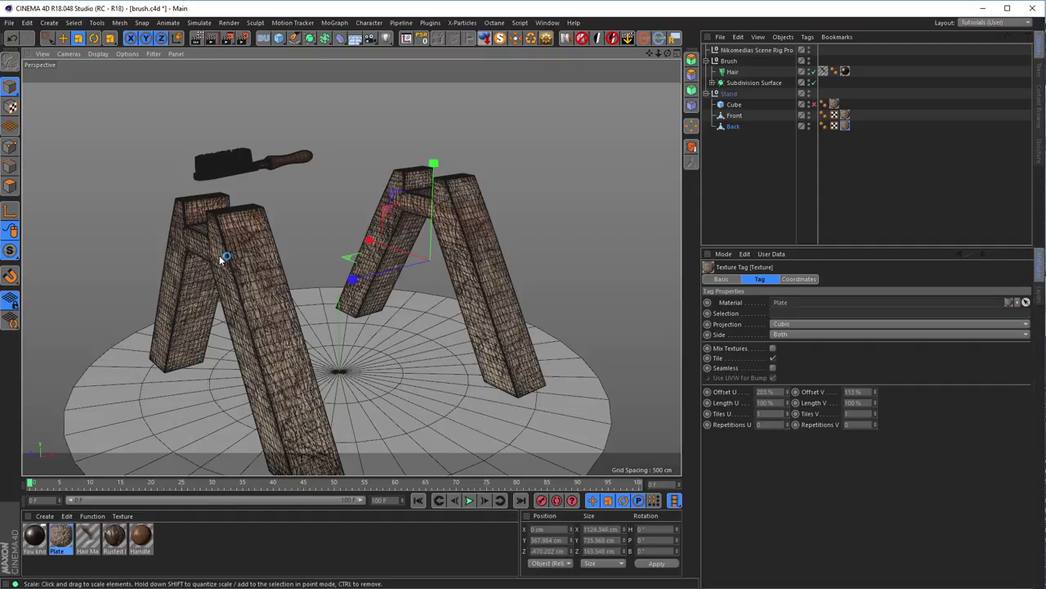
- Select the Front stand piece and turn off texture display in the viewport
right_click_drag(219, 256, 348, 234, "alt")
left_click_drag(351, 267, 279, 214, "alt")
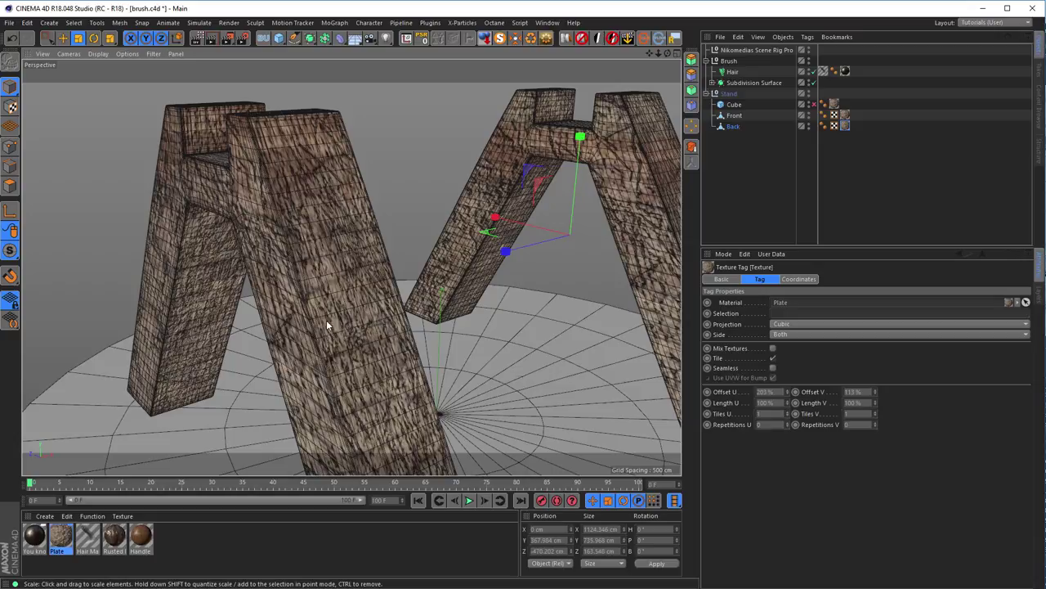
right_click_drag(317, 273, 254, 280, "alt")
left_click_drag(351, 268, 276, 258, "alt")
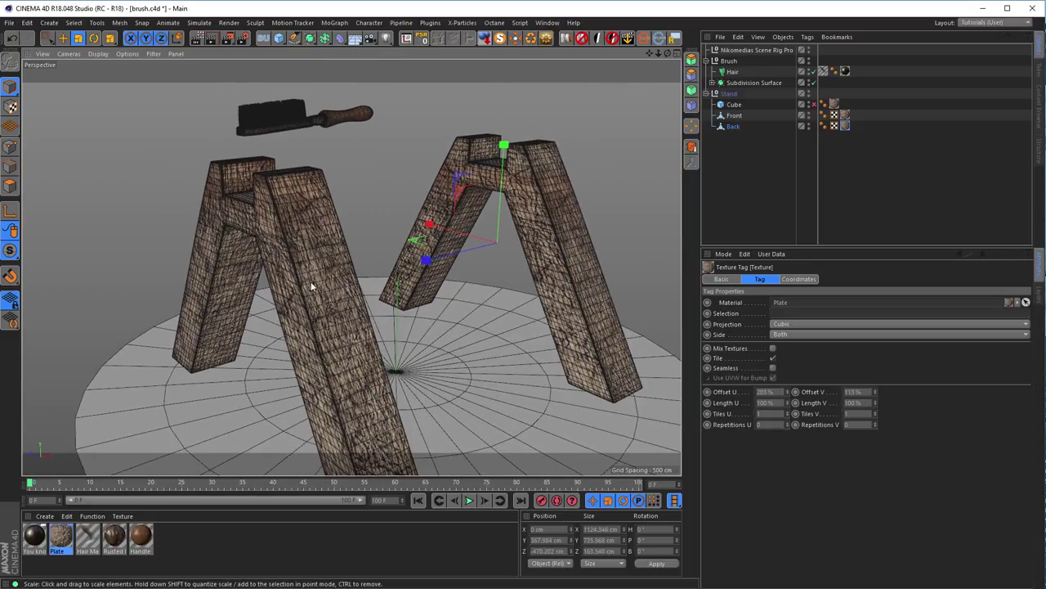
left_click_drag(311, 281, 294, 286, "alt")
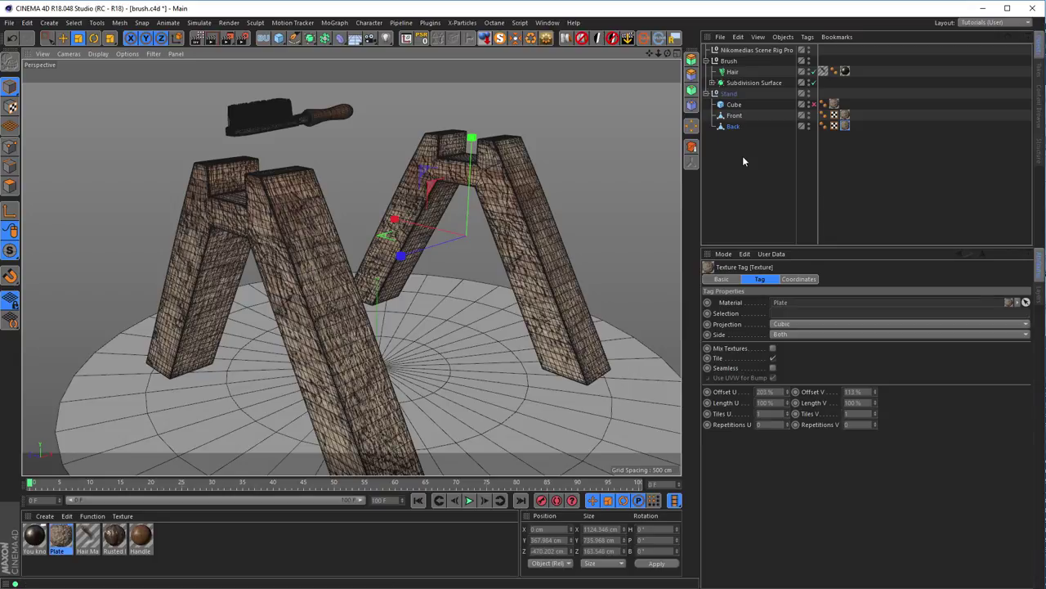
left_click(735, 116)
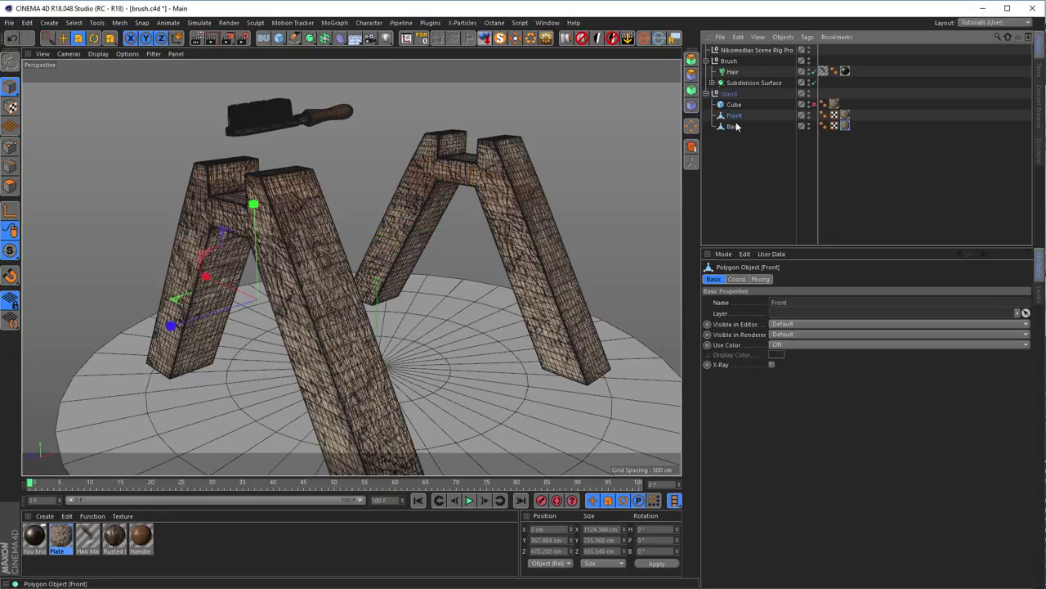
key("n")
key("q")
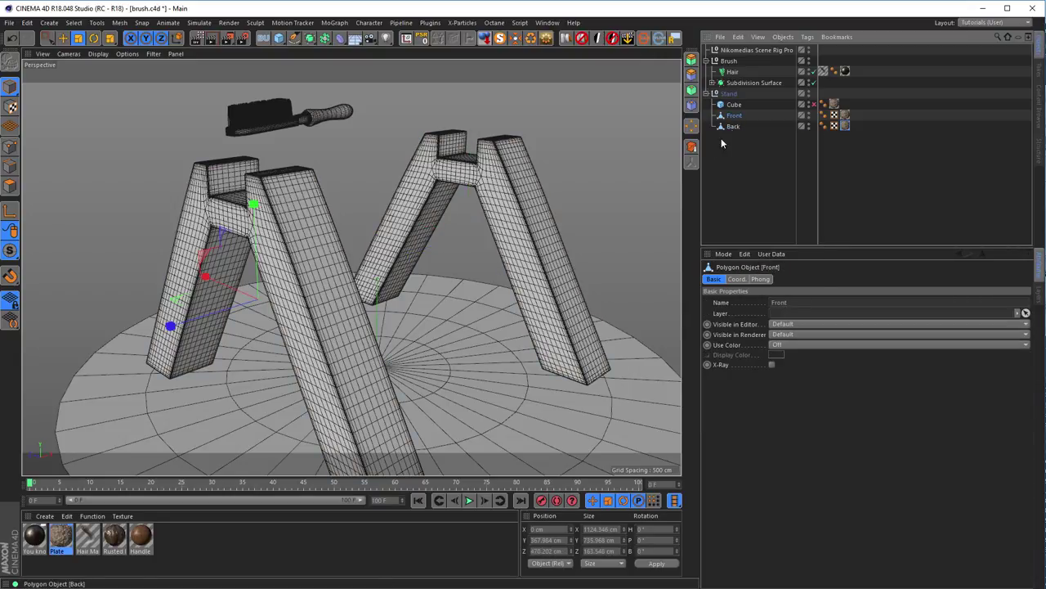
- Detach the Sculpt commands as a floating palette and place it beside the stands
right_click_drag(303, 280, 340, 275, "alt")
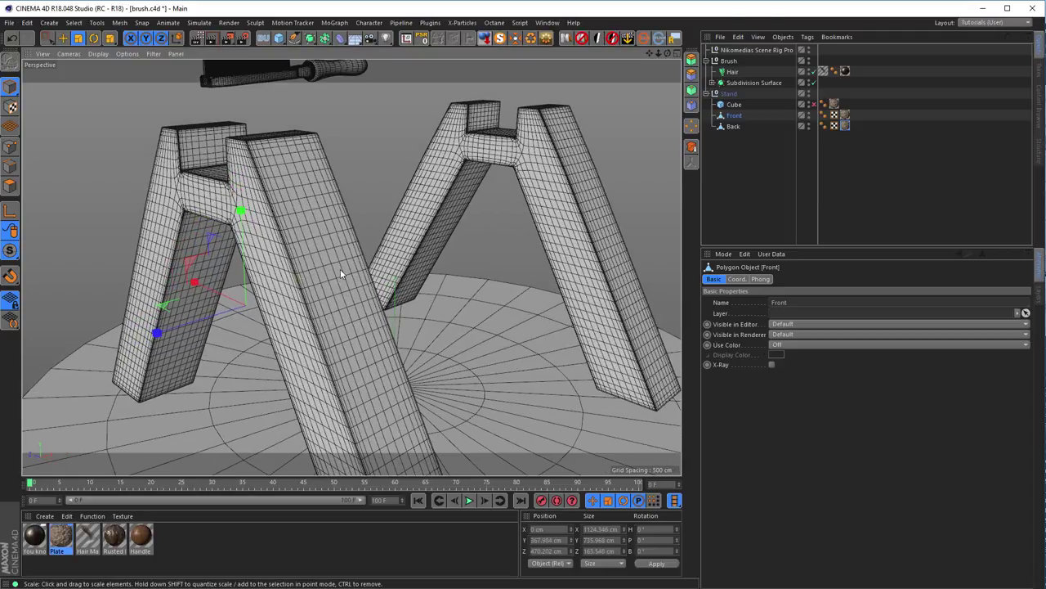
middle_click_drag(340, 275, 351, 267, "alt")
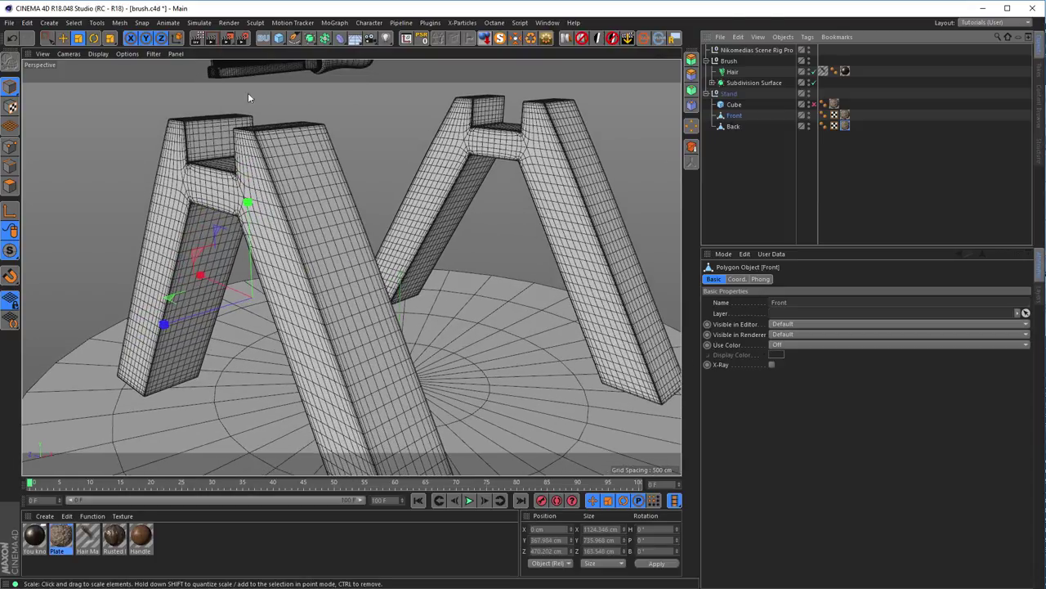
left_click(257, 23)
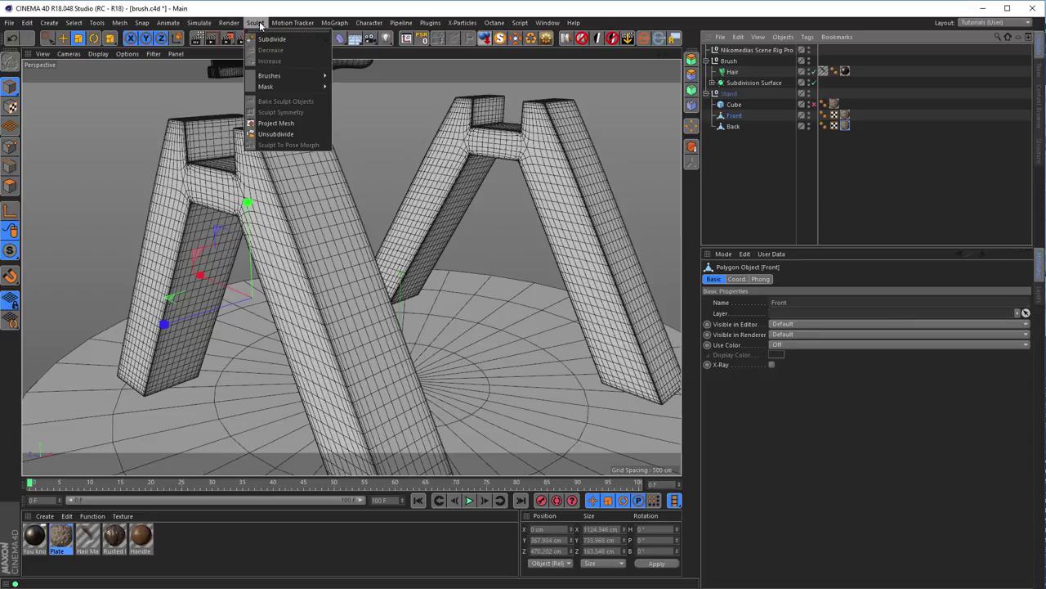
left_click(266, 33)
mouse_move(273, 16)
left_mouse_down()
mouse_move(636, 265)
mouse_move(644, 256)
left_mouse_up()
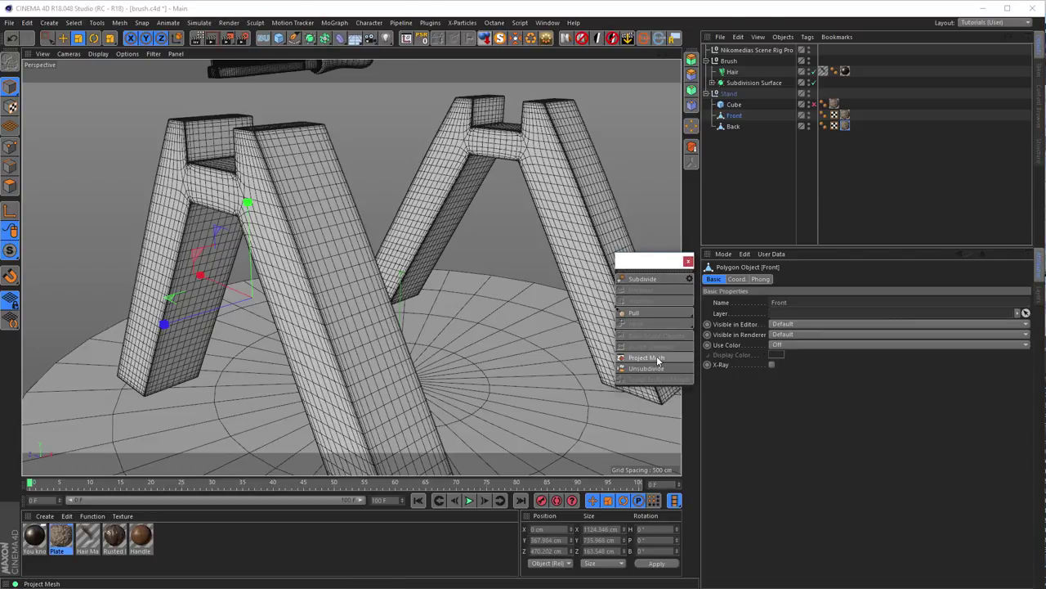
left_click_drag(654, 260, 694, 281)
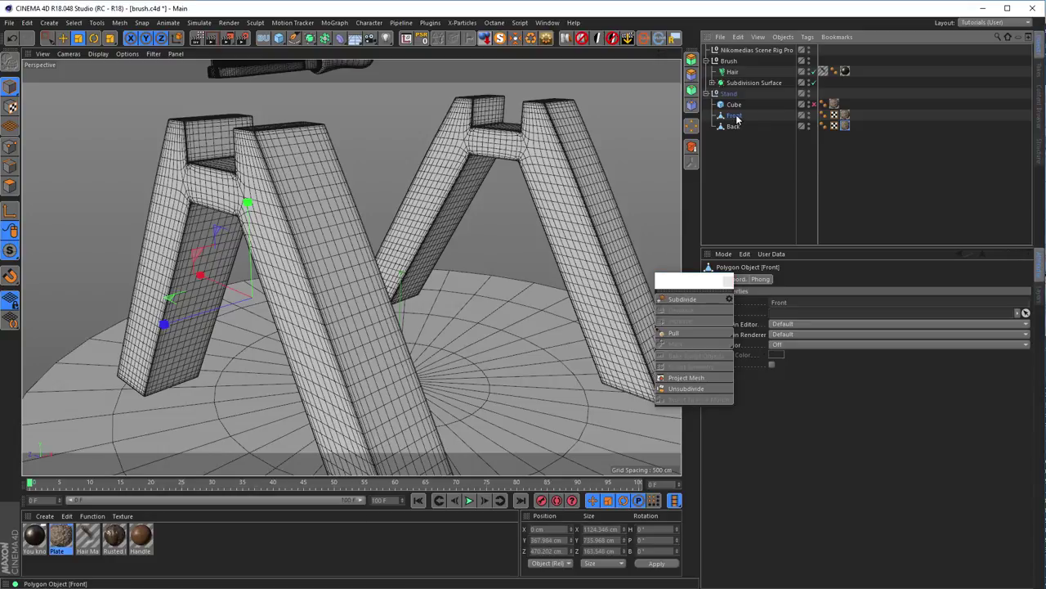
- Make the Front stand piece a sculpt object and subdivide it to level 3
left_click(692, 301)
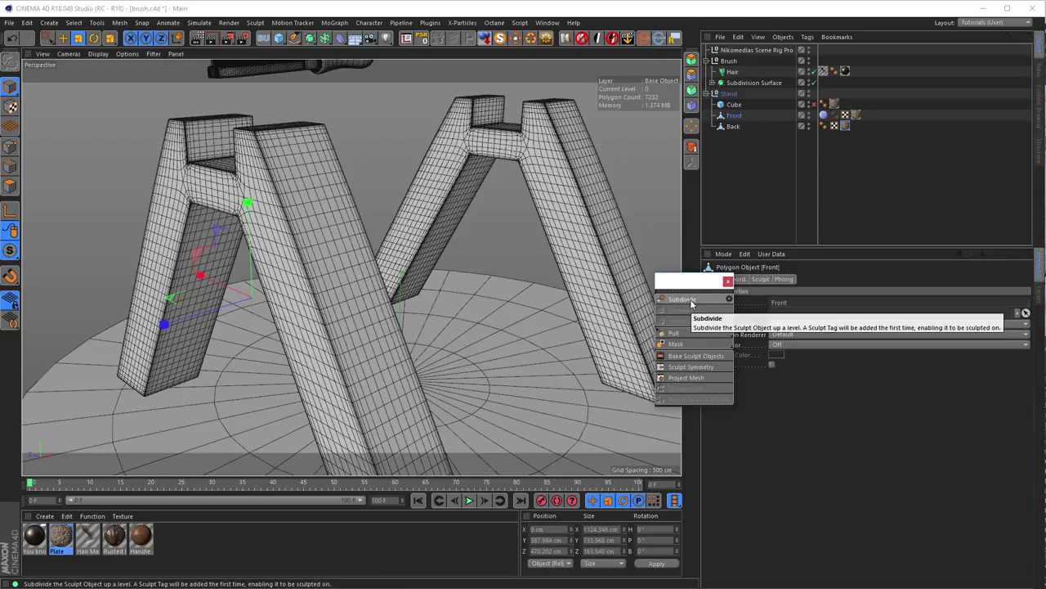
left_click(692, 301)
left_click(692, 301)
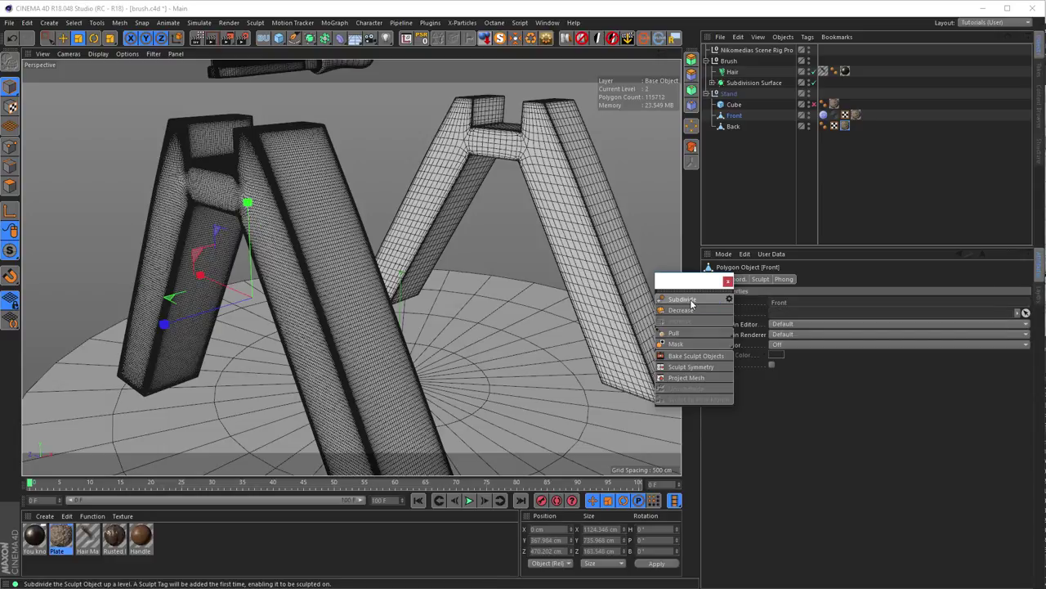
left_click(691, 301)
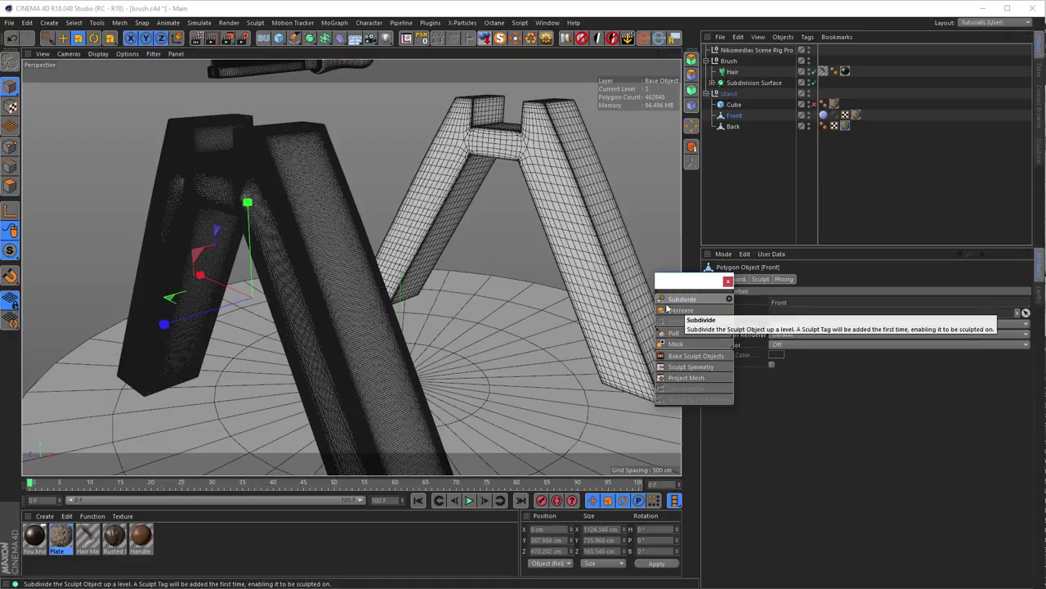
right_click_drag(306, 240, 327, 253, "alt")
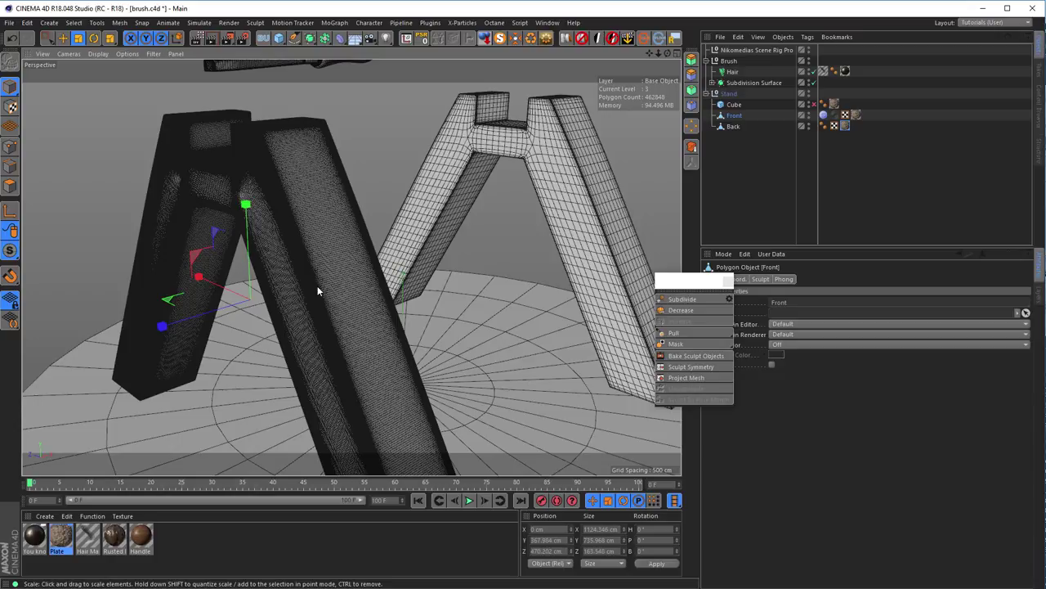
- Switch the viewport to plain Gouraud shading without wireframe lines
key("n")
key("a")
right_click_drag(297, 267, 313, 265, "alt")
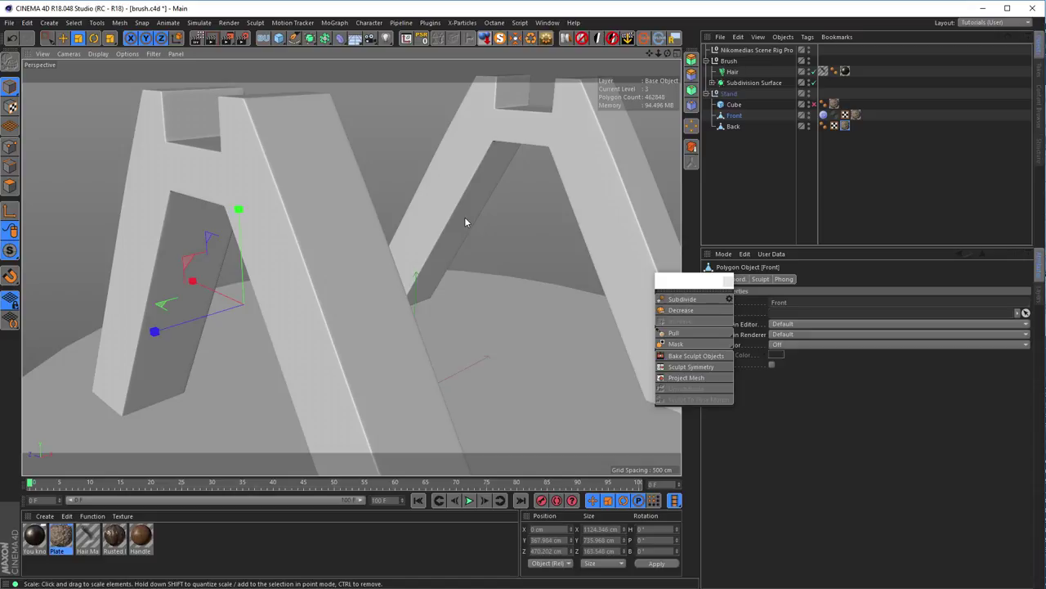
- Load the cracks_02 brush preset from the Cracks folder of the Sculpt Brush Presets and close the content library
key("shift+F8")
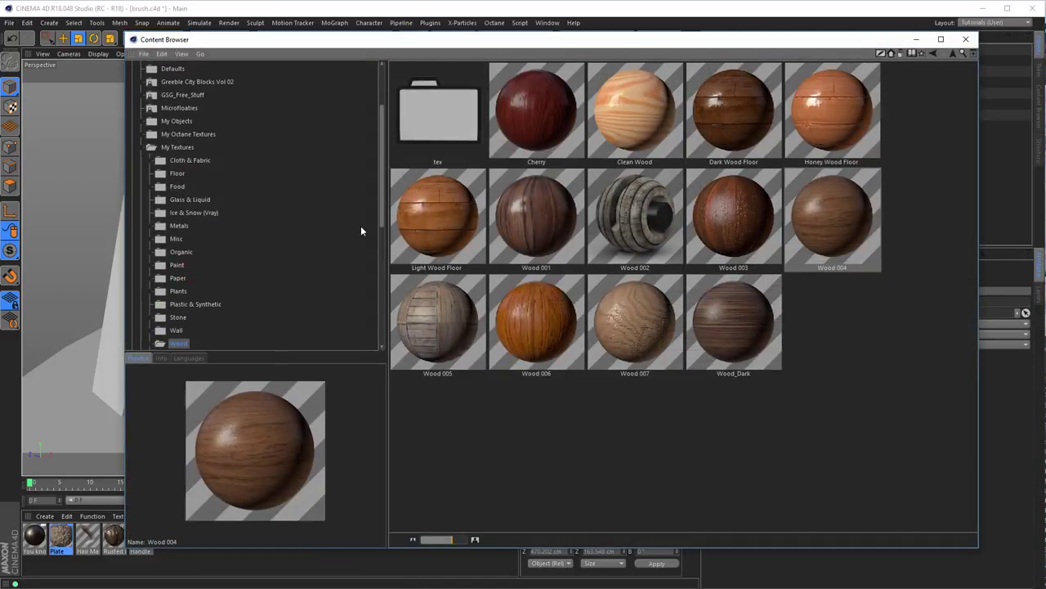
left_click(140, 148)
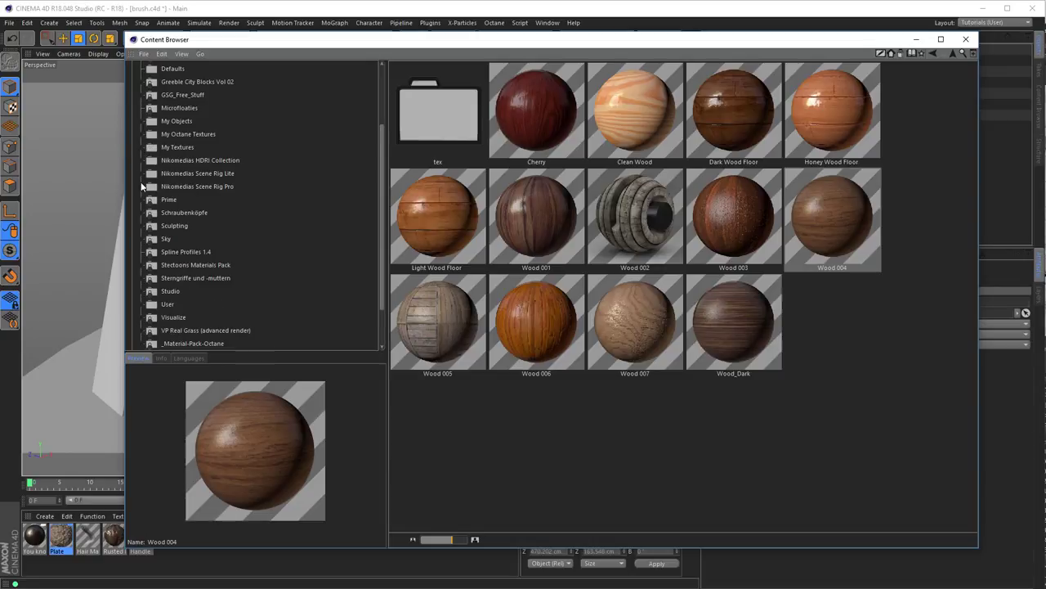
left_click(146, 227)
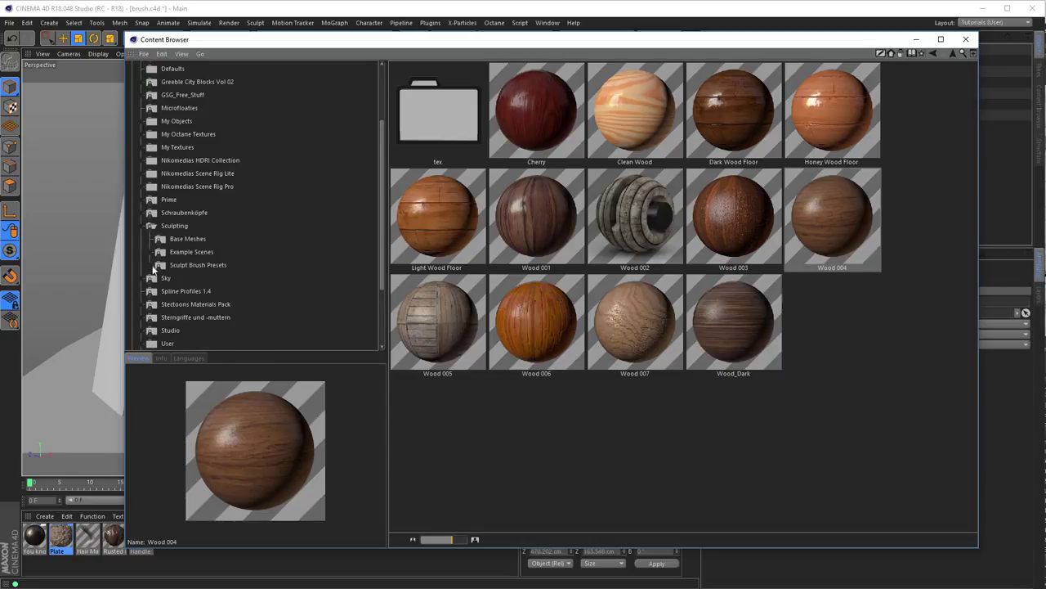
left_click(154, 266)
scroll(206, 283, "down", 3)
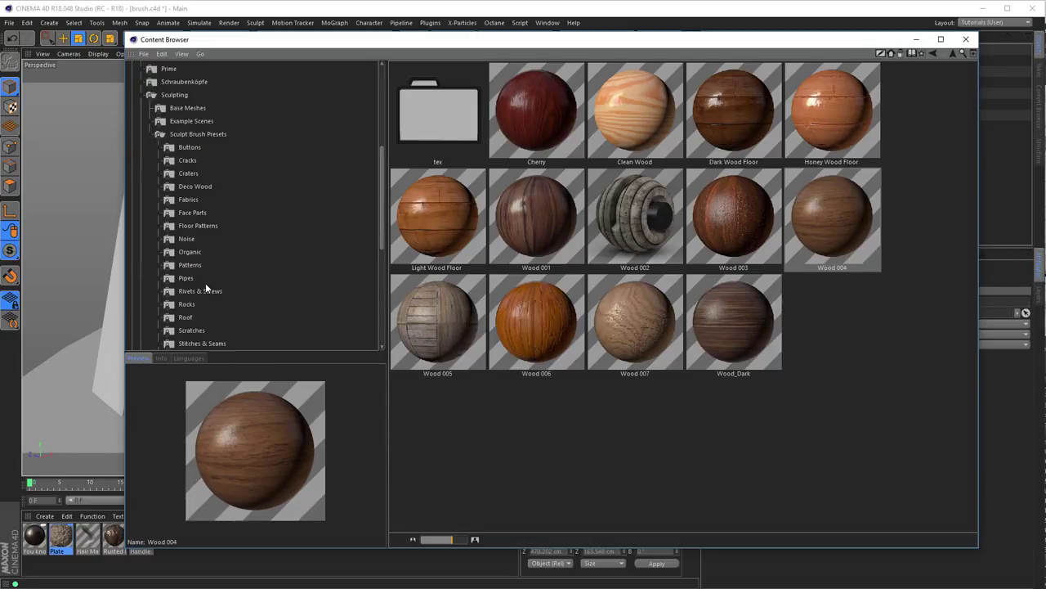
left_click(188, 162)
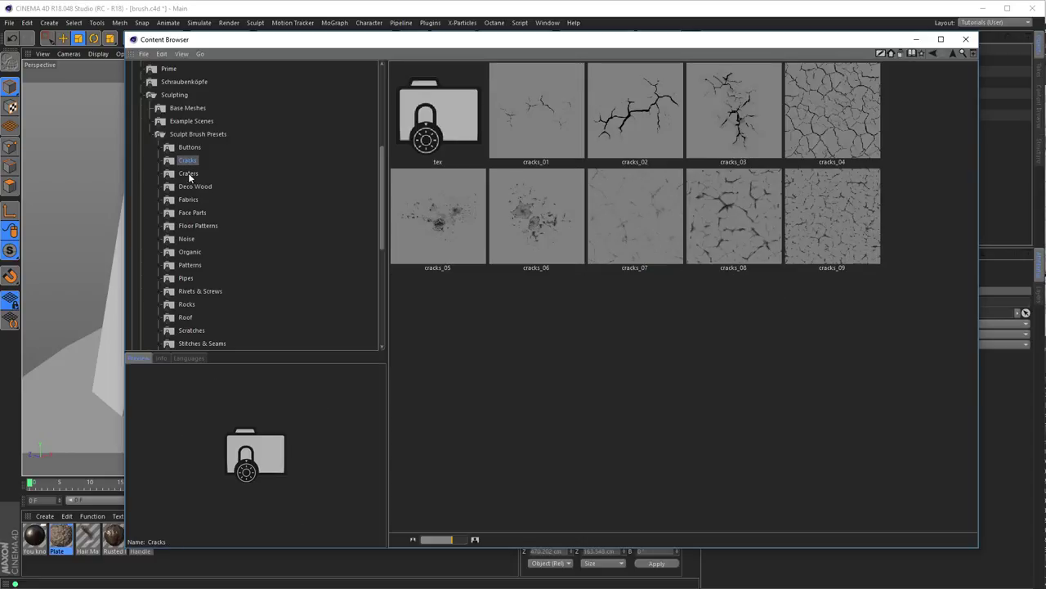
left_click(629, 126)
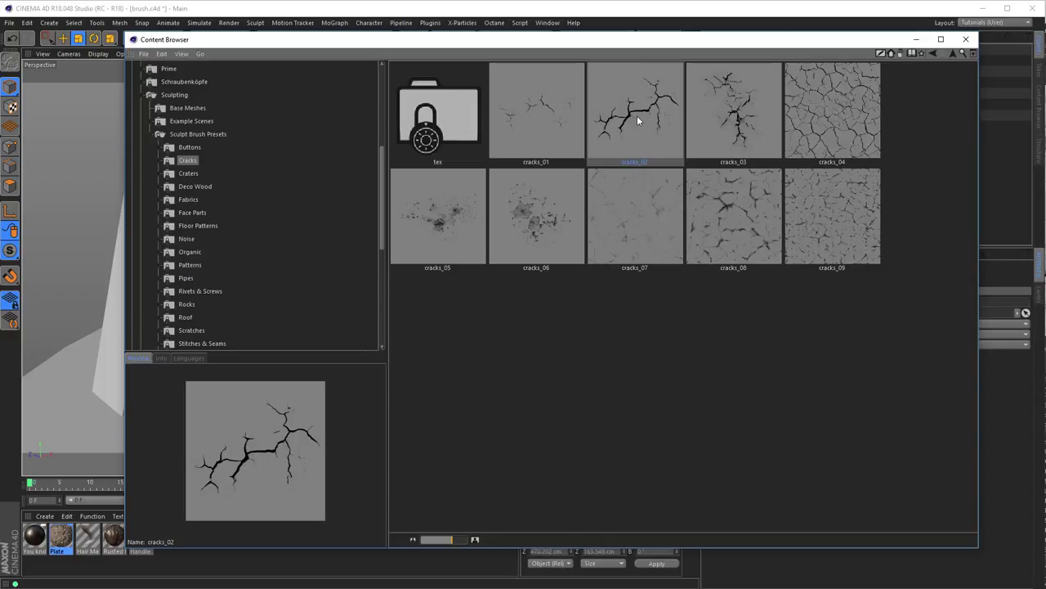
double_click(637, 119)
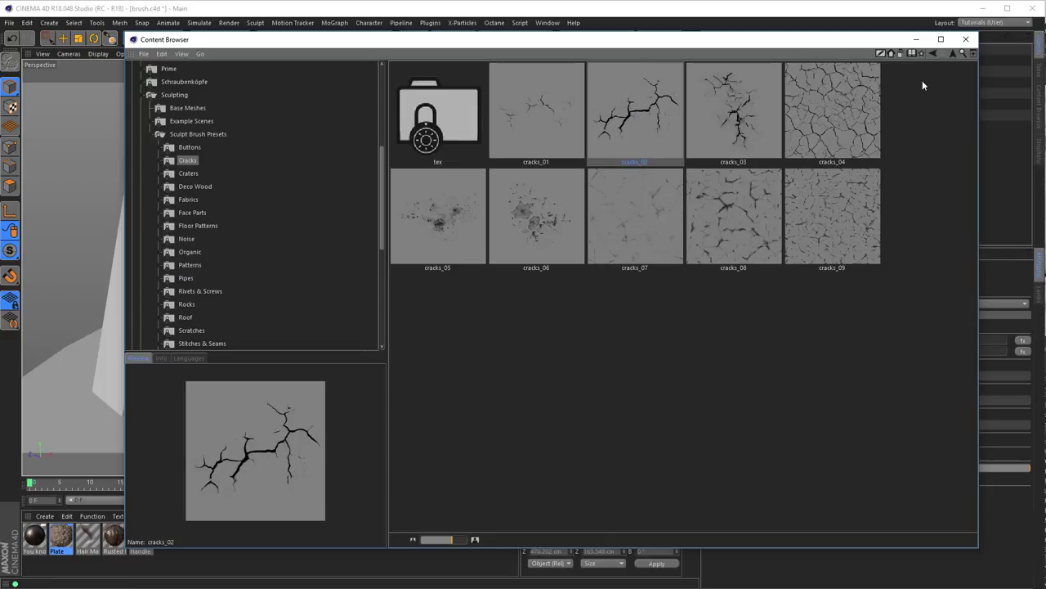
left_click(966, 40)
left_click(966, 39)
- Move the floating Sculpt palette away from the stands and detach the sculpt brushes as their own floating palette
left_click_drag(696, 282, 936, 100)
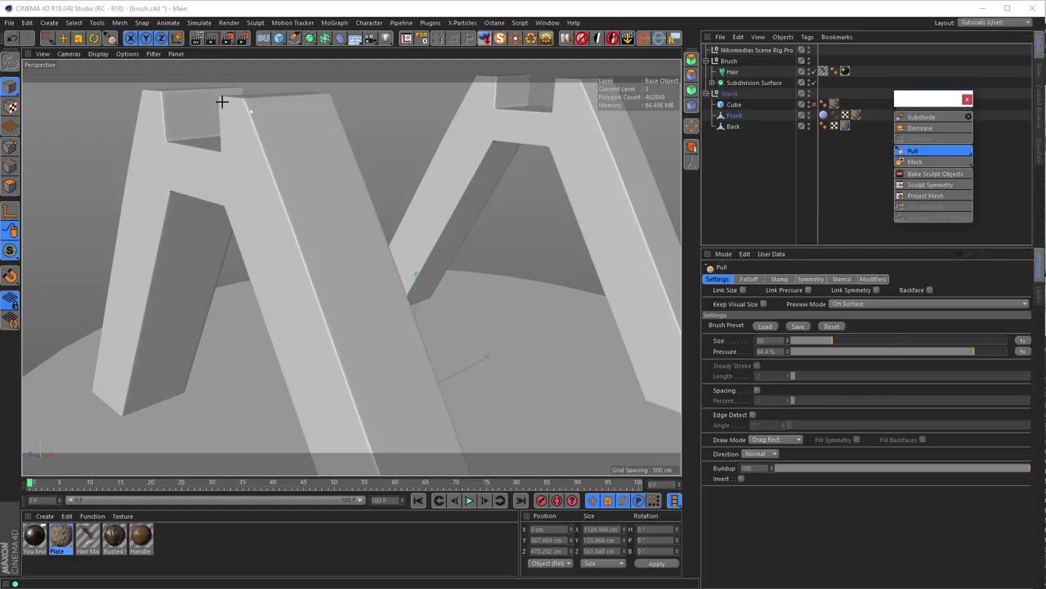
left_click(926, 154)
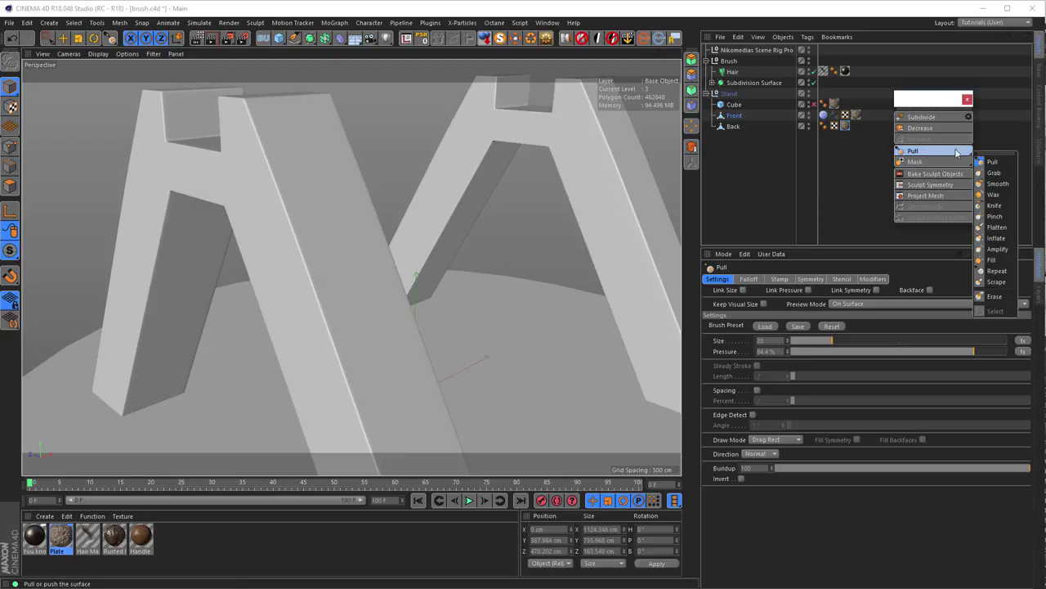
left_click(992, 153)
mouse_move(988, 143)
left_mouse_down()
mouse_move(814, 155)
mouse_move(753, 136)
mouse_move(754, 80)
left_mouse_up()
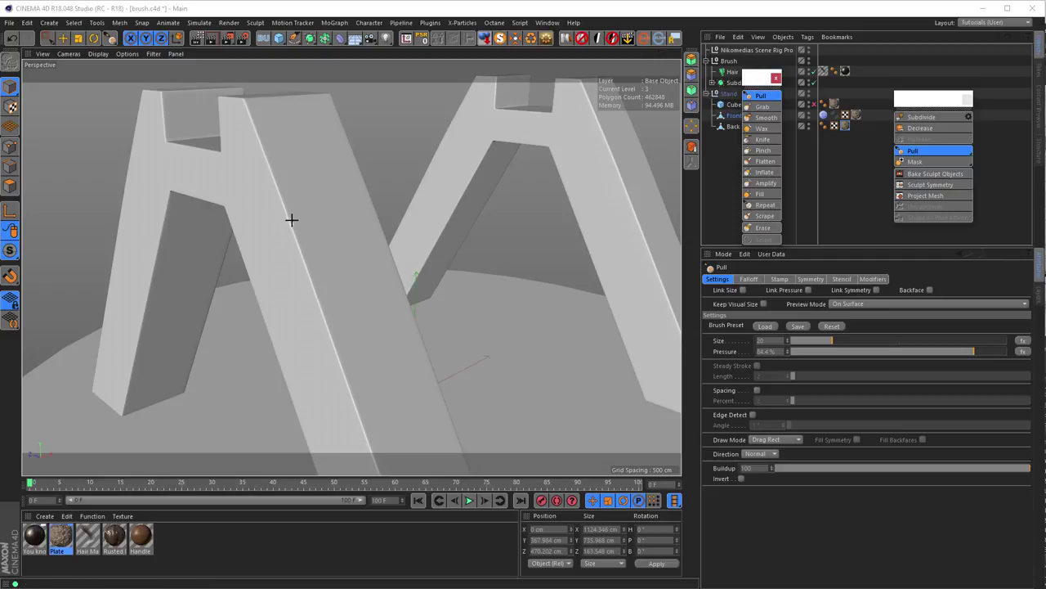
- Try a cracks_02 stamp with the Pull brush on the upper part of the Front stand's nearest leg
mouse_move(297, 209)
left_mouse_down()
mouse_move(297, 233)
mouse_move(316, 250)
mouse_move(346, 259)
mouse_move(379, 247)
mouse_move(336, 230)
mouse_move(341, 249)
left_mouse_up()
key("ctrl+y")
key("ctrl+y")
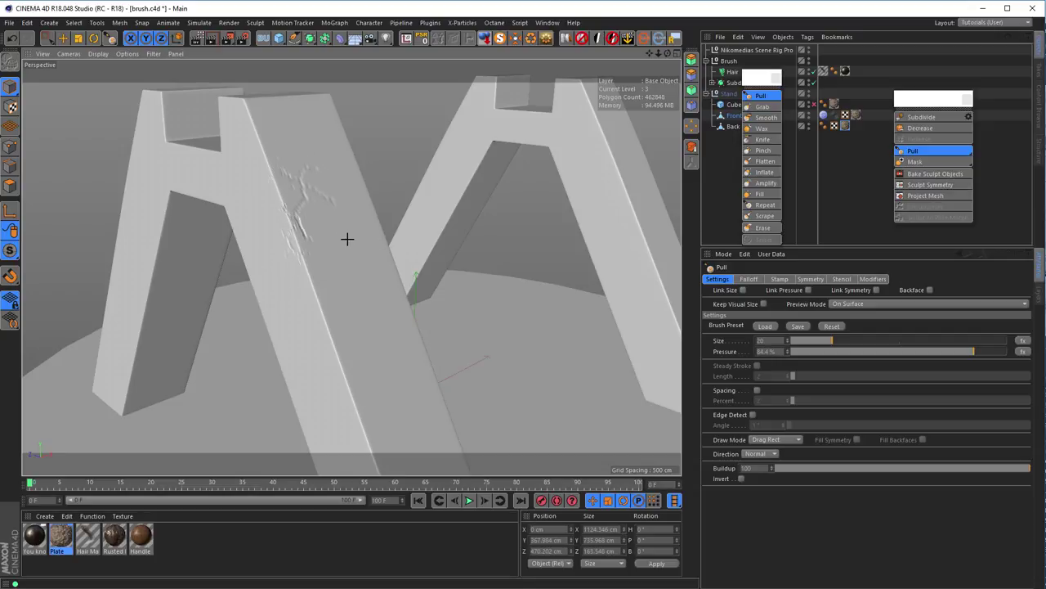
key("ctrl+z")
- Try the crack stamp on the Front stand's nearest leg with the Pull brush pressure set to 200%
left_click_drag(782, 351, 721, 365)
type("200")
key("Return")
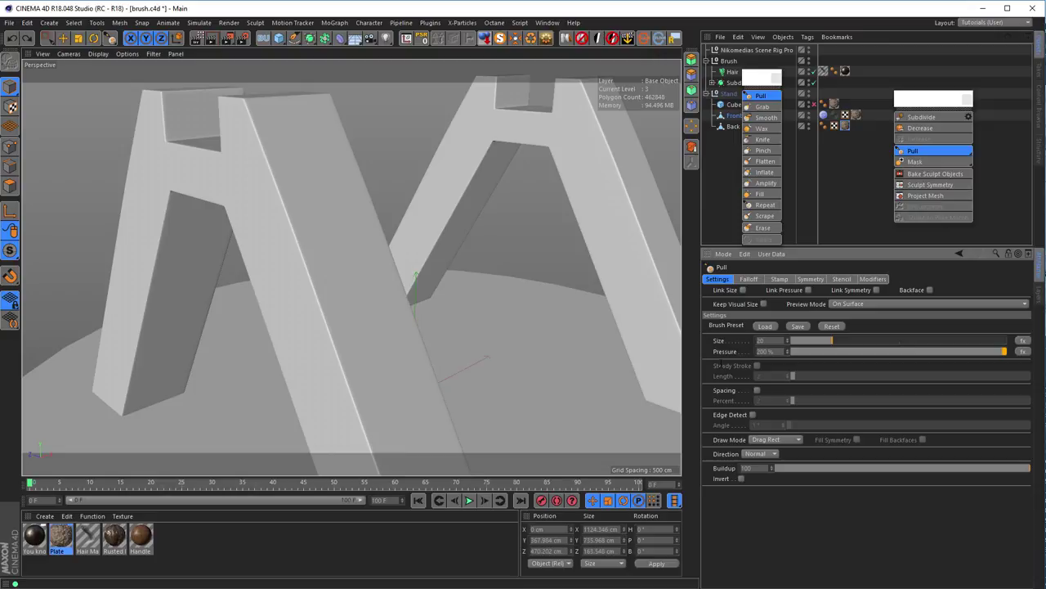
left_click(303, 215)
left_click_drag(302, 235, 364, 250)
right_click_drag(319, 190, 438, 198, "alt")
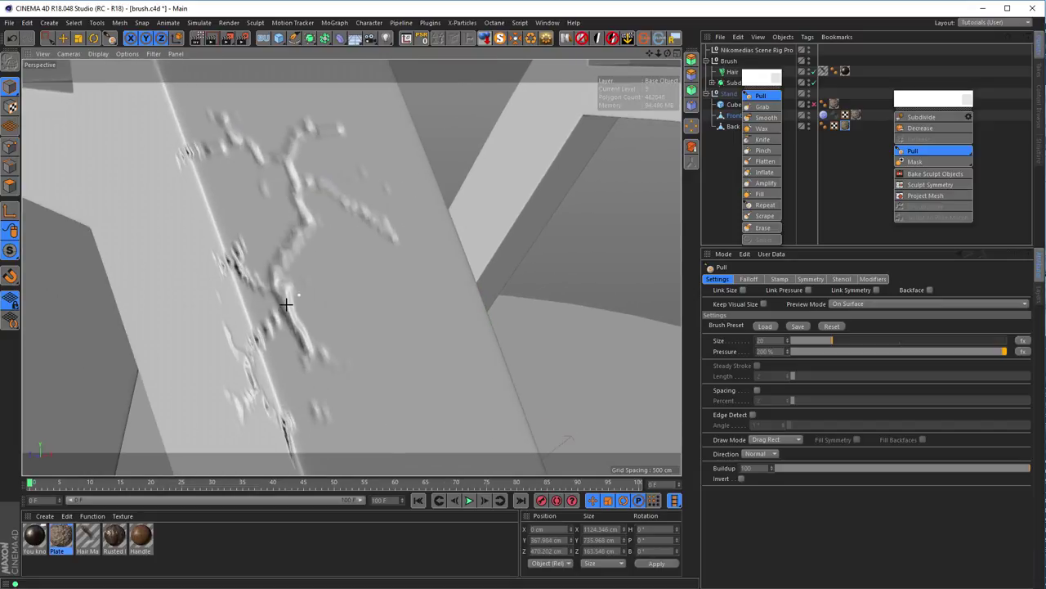
right_click_drag(286, 304, 199, 341, "alt")
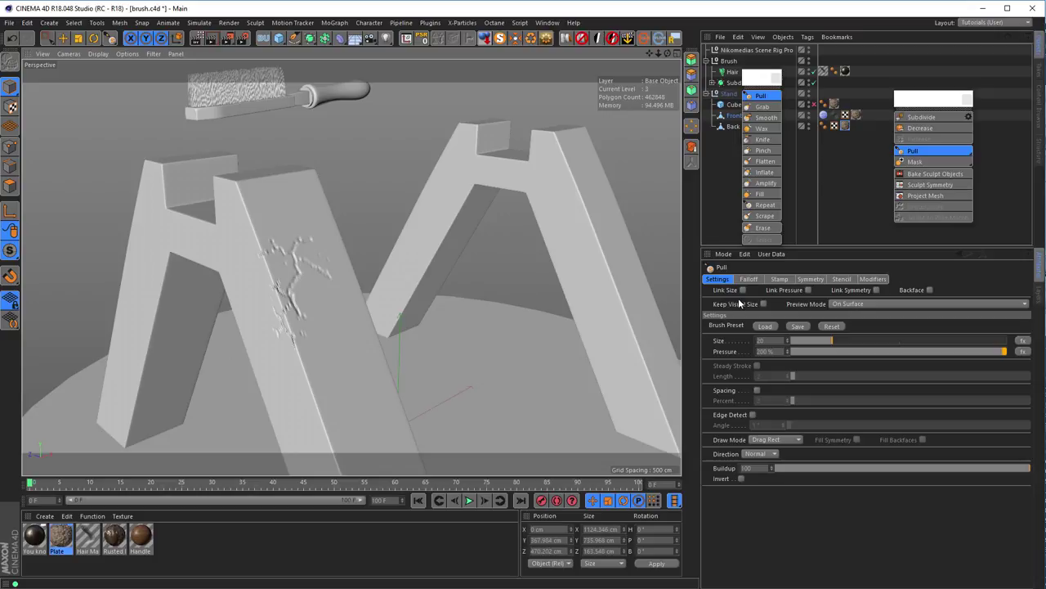
key("ctrl+z")
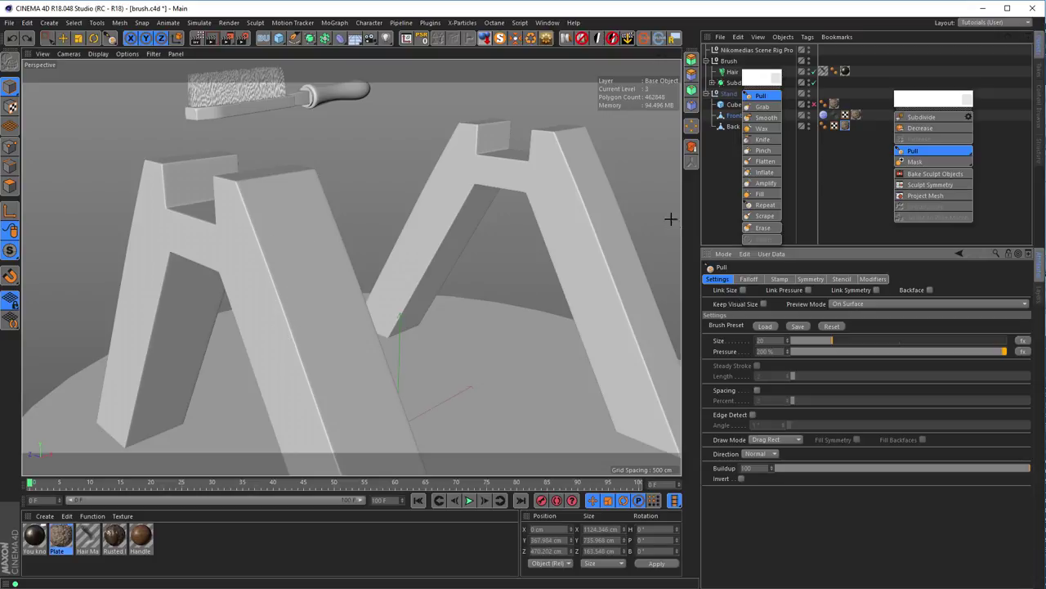
- Show the Front stand's sculpting layers and subdivide the piece to level 4
left_click(824, 116)
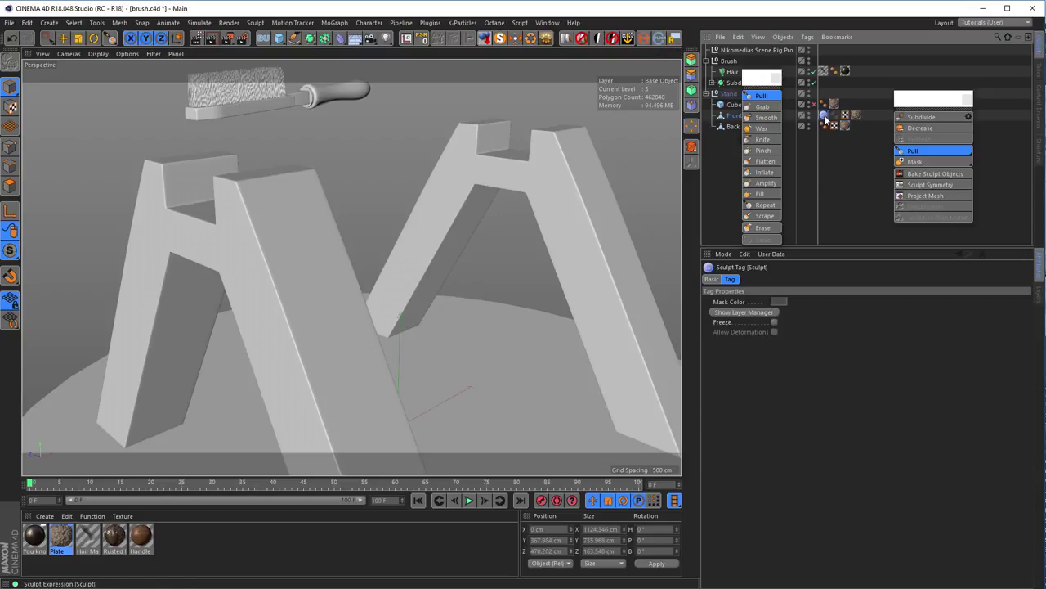
double_click(824, 115)
mouse_move(819, 59)
left_mouse_down()
mouse_move(823, 246)
mouse_move(866, 282)
left_mouse_up()
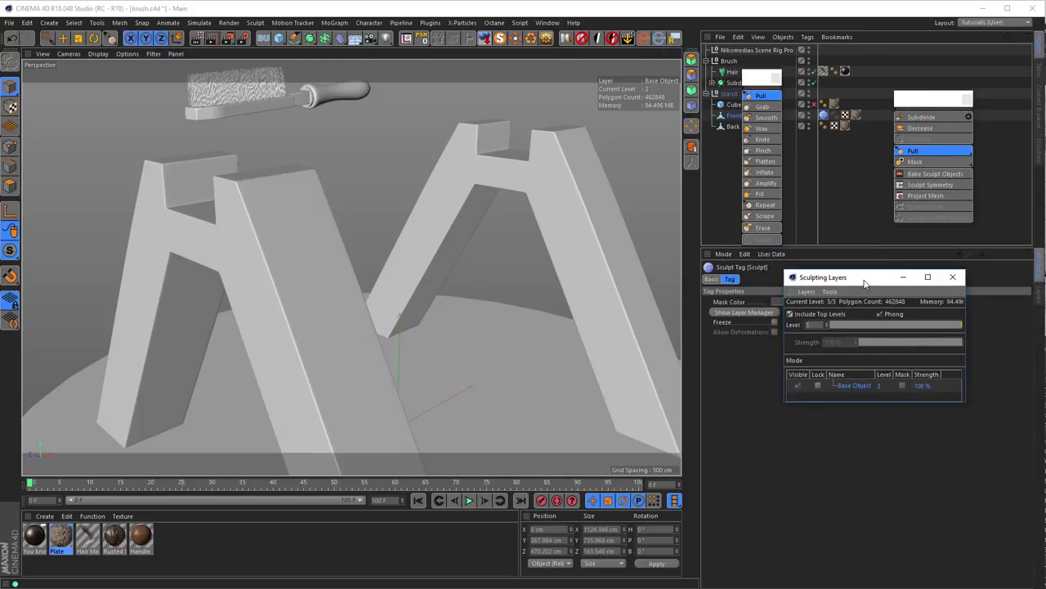
left_click(926, 119)
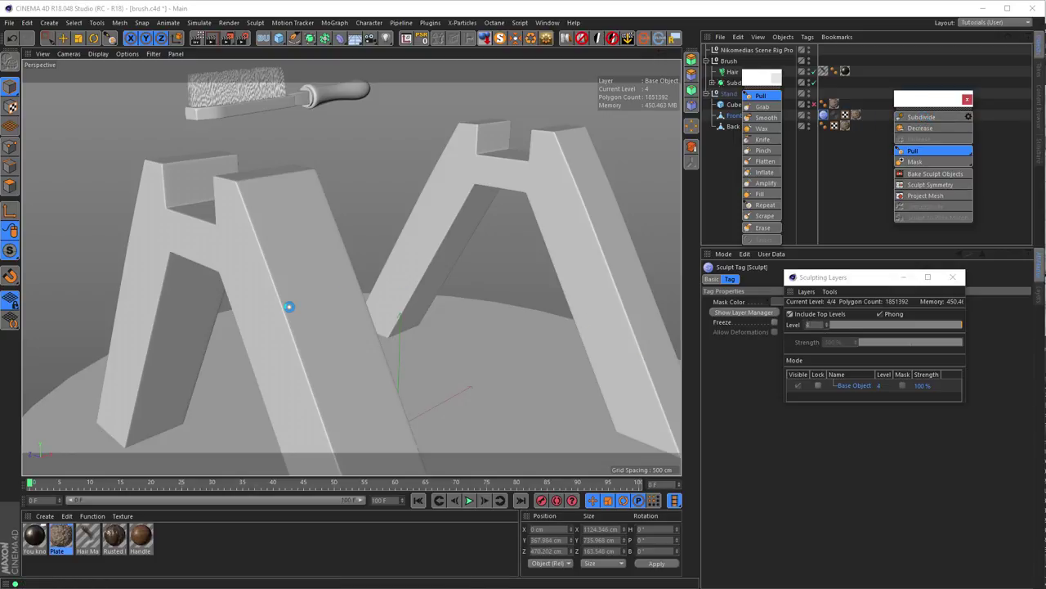
left_click(953, 277)
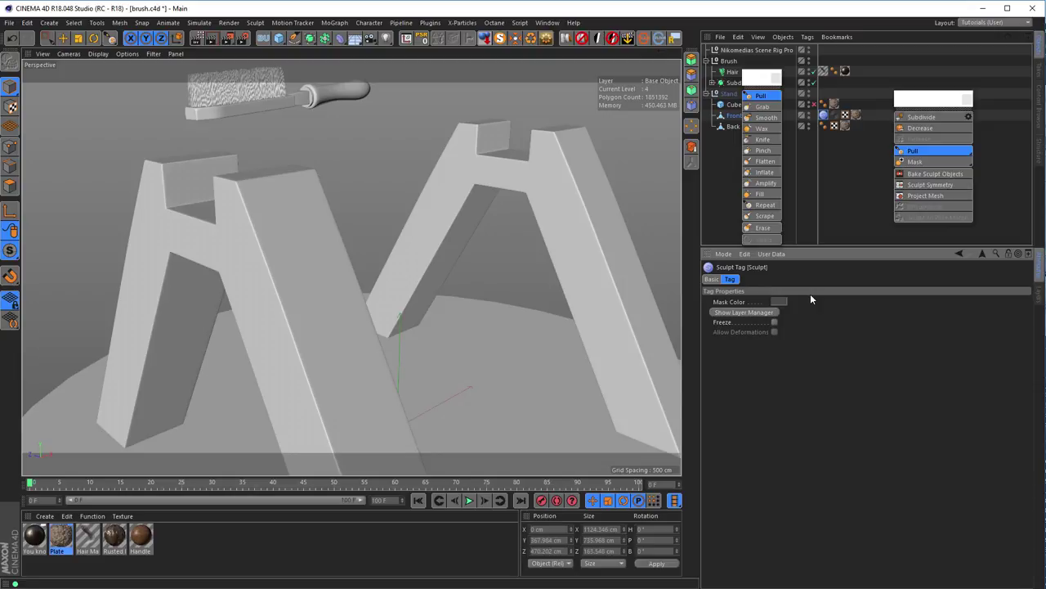
- Reload the cracks_02 brush preset and stamp two cracks along the Front stand's nearest leg
key("shift+F8")
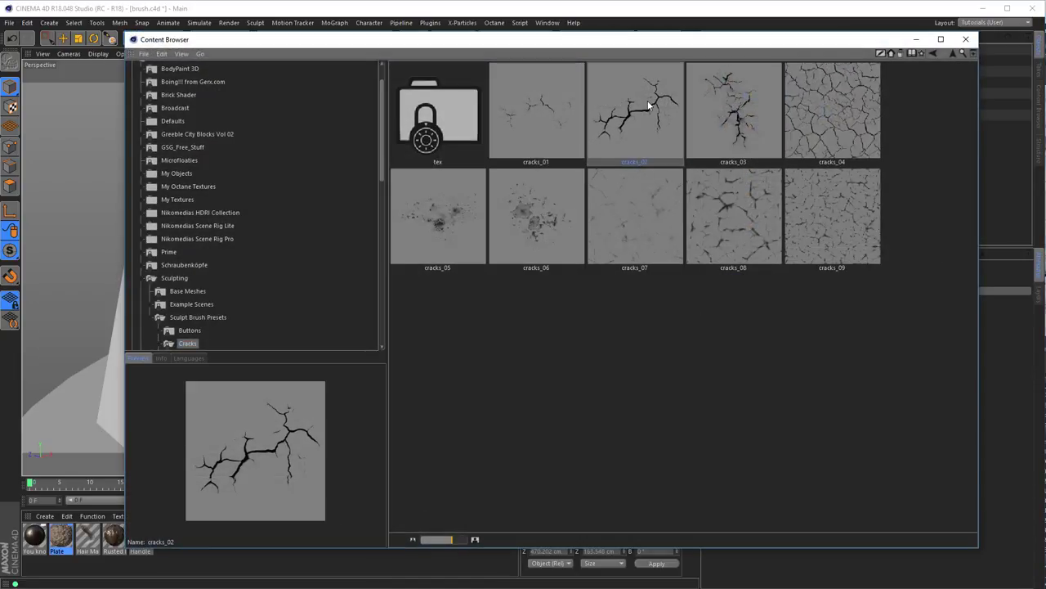
left_click(966, 39)
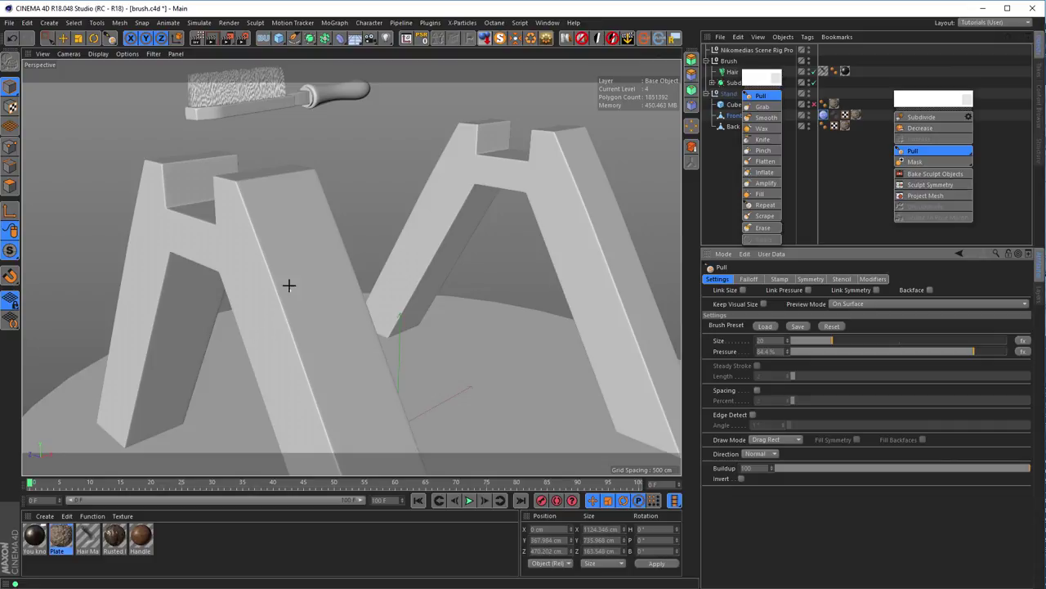
mouse_move(287, 285)
left_mouse_down()
mouse_move(301, 311)
mouse_move(336, 311)
mouse_move(352, 297)
mouse_move(348, 309)
left_mouse_up()
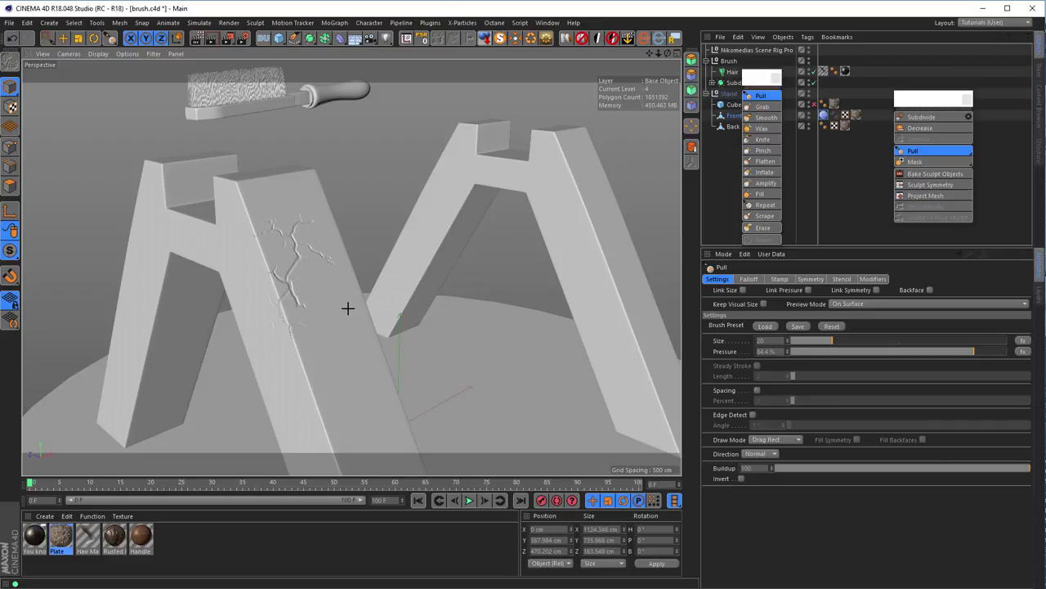
middle_click_drag(322, 367, 353, 290, "alt")
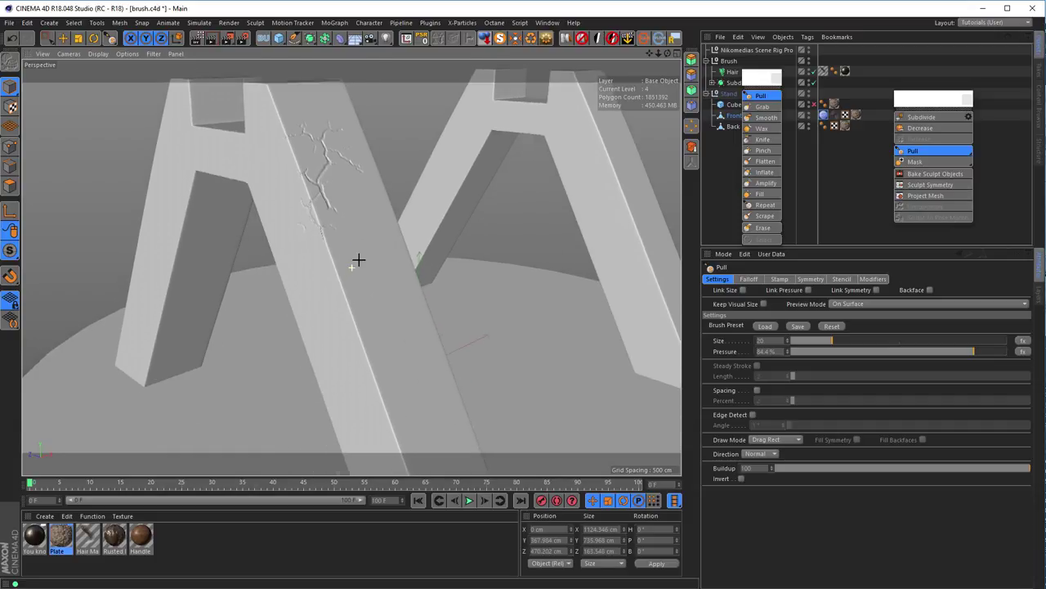
mouse_move(353, 290)
left_mouse_down()
mouse_move(367, 325)
mouse_move(408, 322)
mouse_move(413, 275)
left_mouse_up()
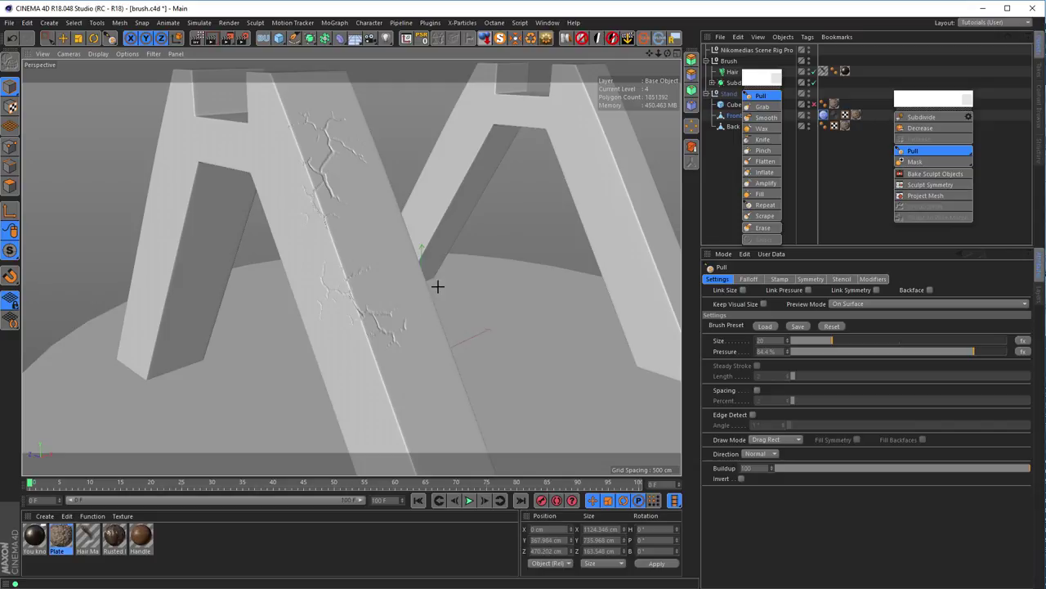
left_click_drag(381, 238, 391, 288, "alt")
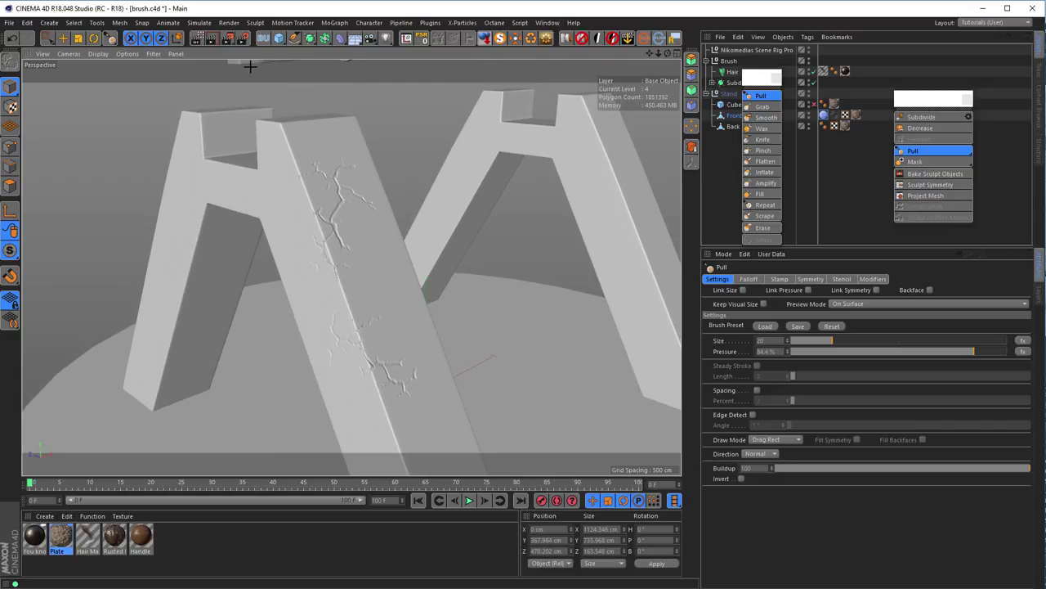
- Compare the cracked Front stand in the interactive render region at sculpt level 4 and at level 3
left_click(197, 39)
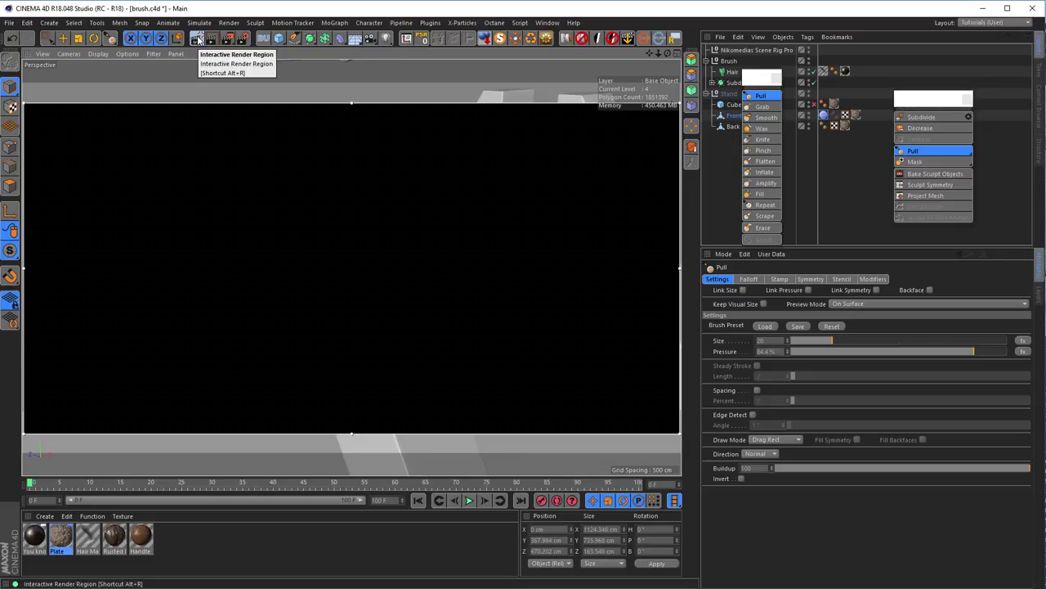
left_click(197, 39)
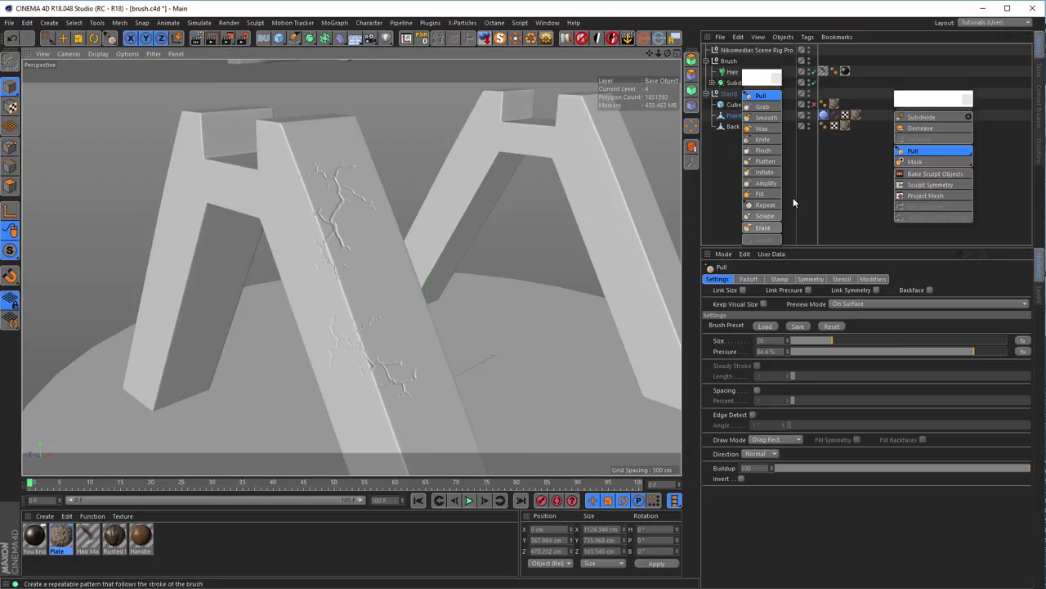
double_click(823, 115)
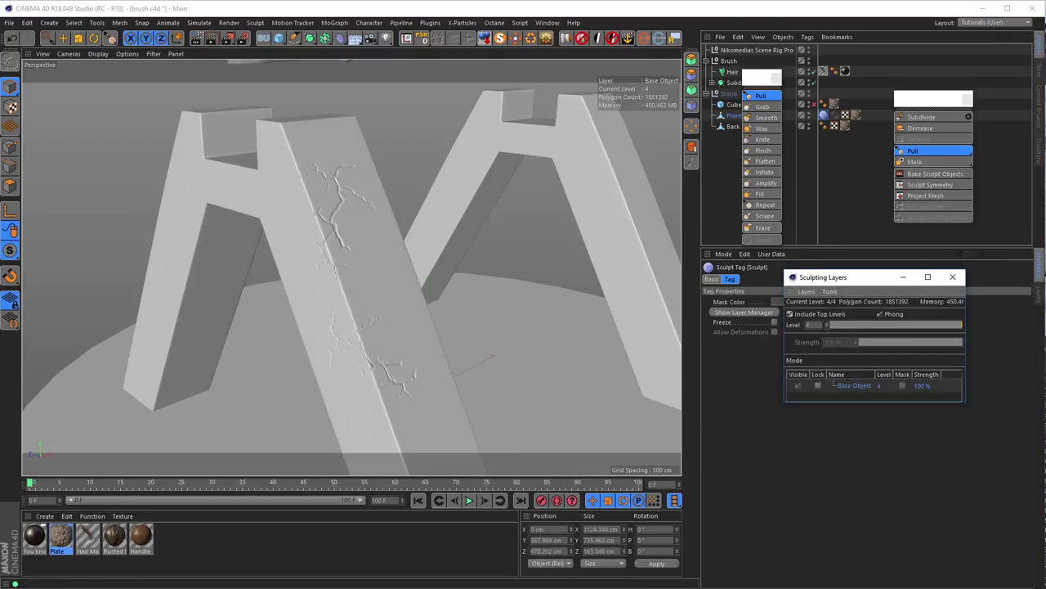
left_click(828, 326)
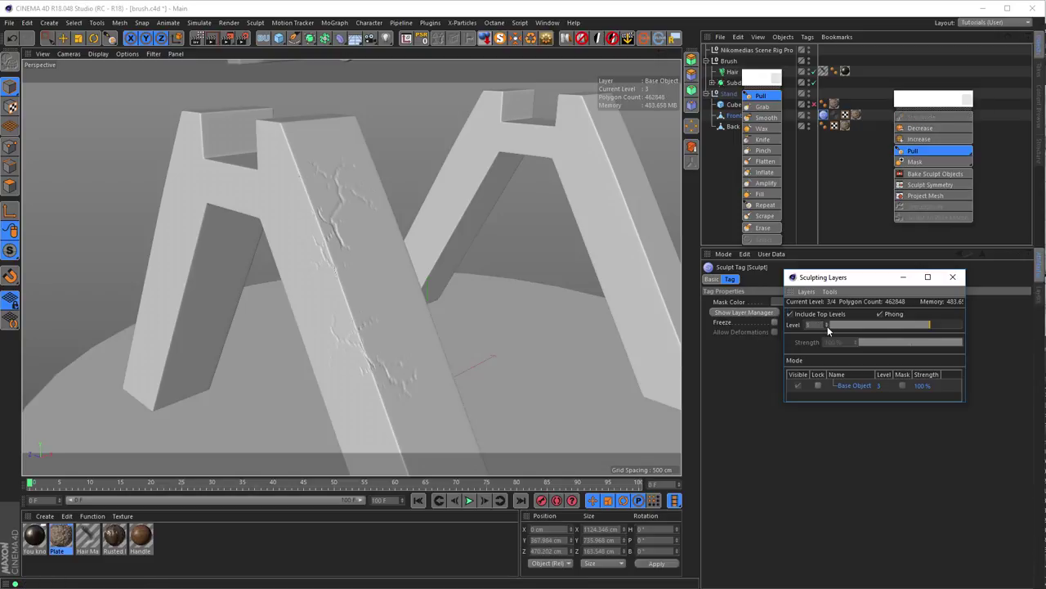
left_click(197, 39)
left_click(197, 39)
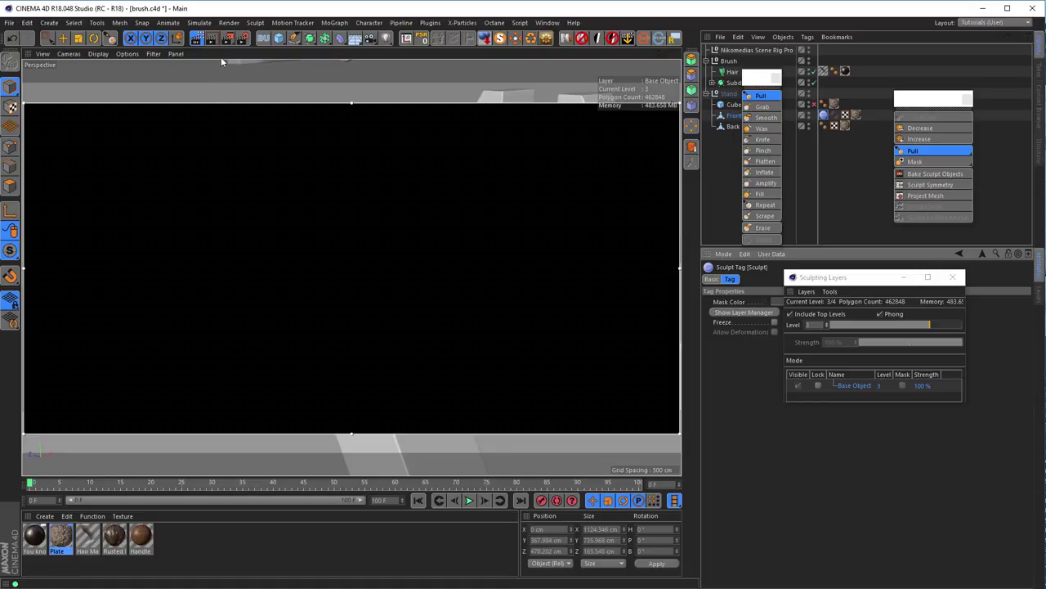
left_click(198, 40)
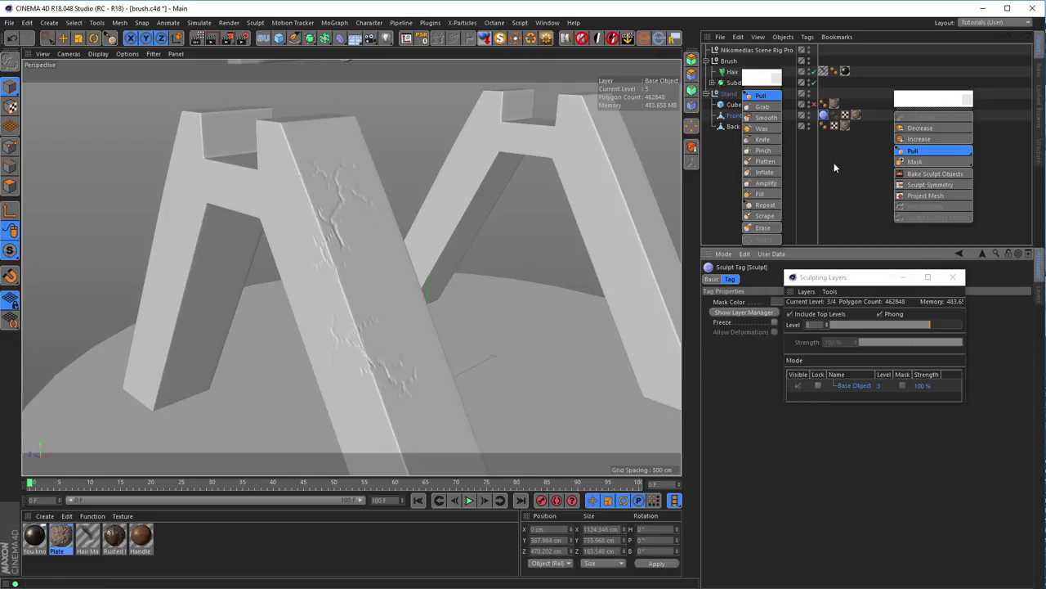
- Remove the stamped cracks from the Front stand's nearest leg
left_click(765, 227)
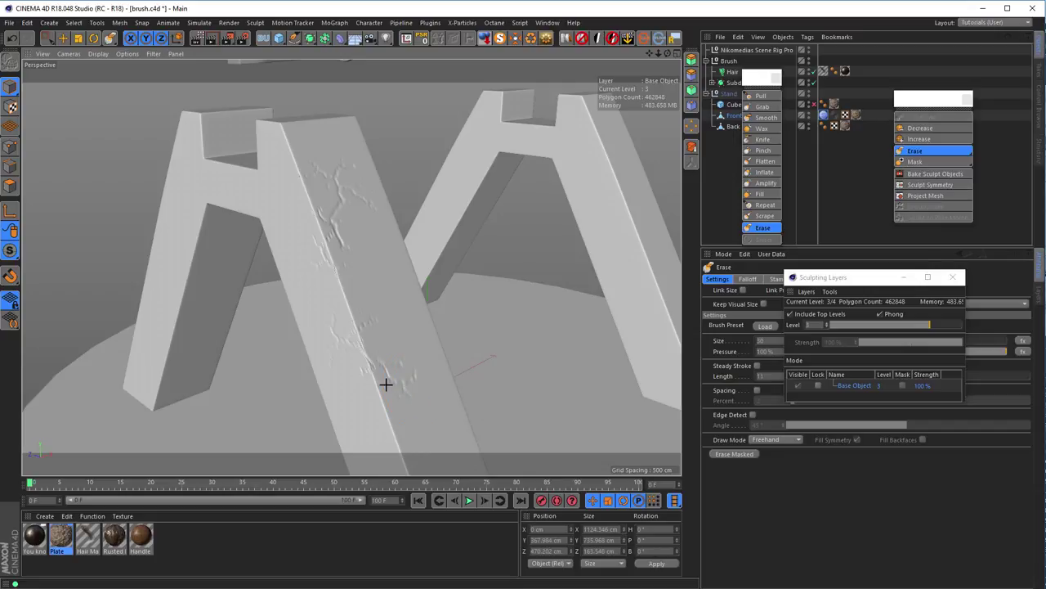
mouse_move(339, 165)
left_mouse_down()
mouse_move(367, 252)
mouse_move(409, 261)
left_mouse_up()
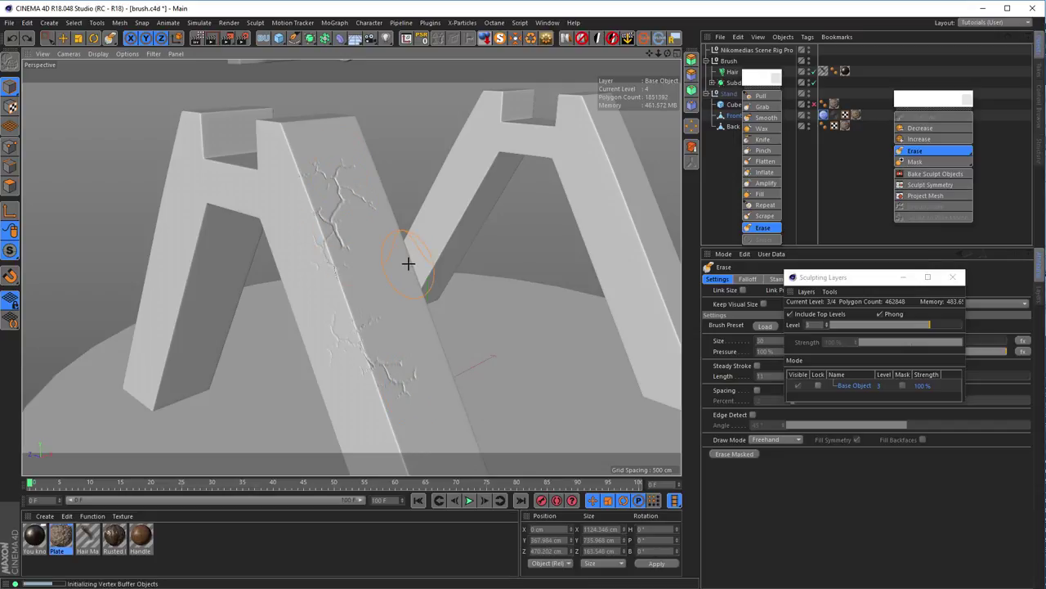
- Lower the Front stand's sculpt level to 2 and activate the Knife sculpt brush
left_click(826, 327)
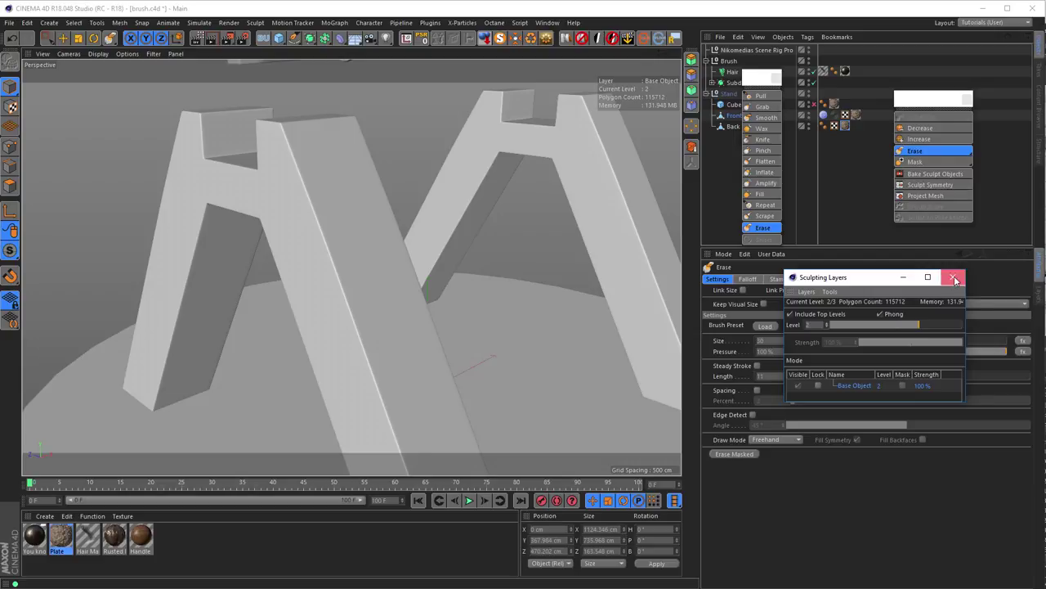
left_click(955, 279)
left_click(762, 139)
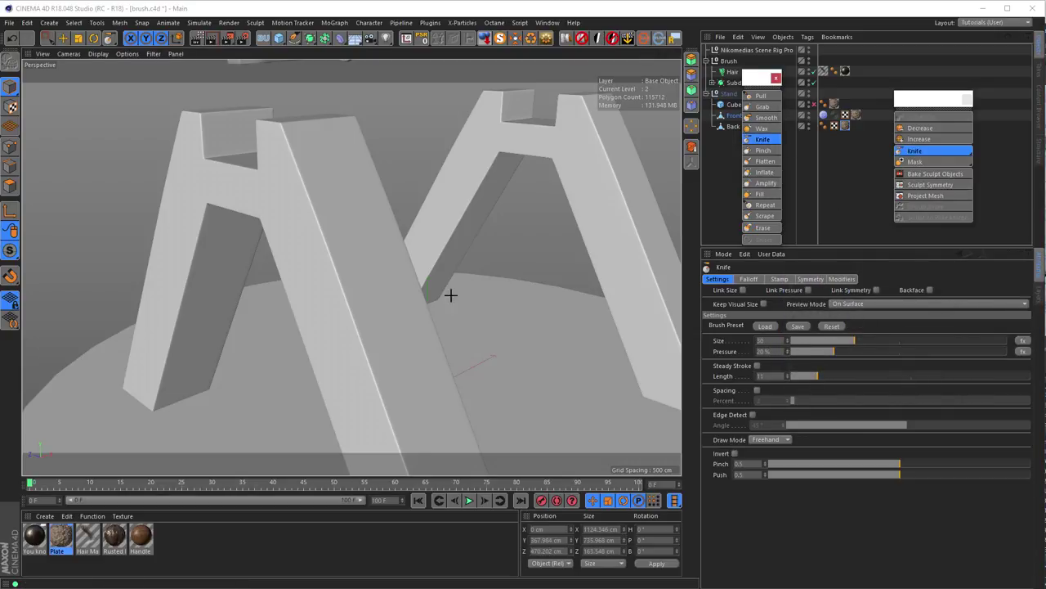
- Carve two Knife cuts across the Front stand's nearest leg at brush size 5 and pressure 100%
left_click_drag(769, 340, 738, 345)
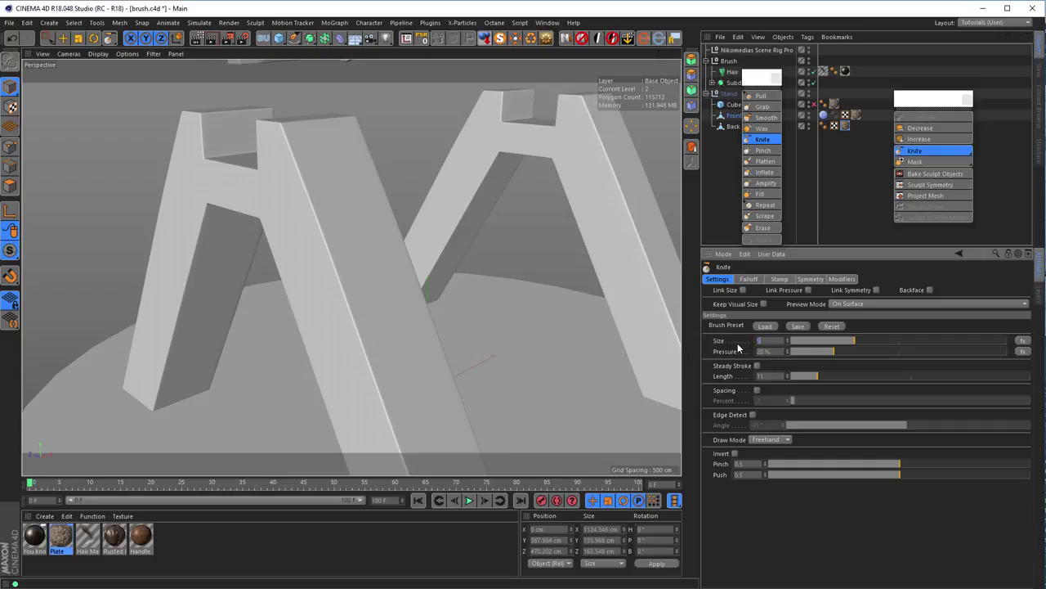
key("Return")
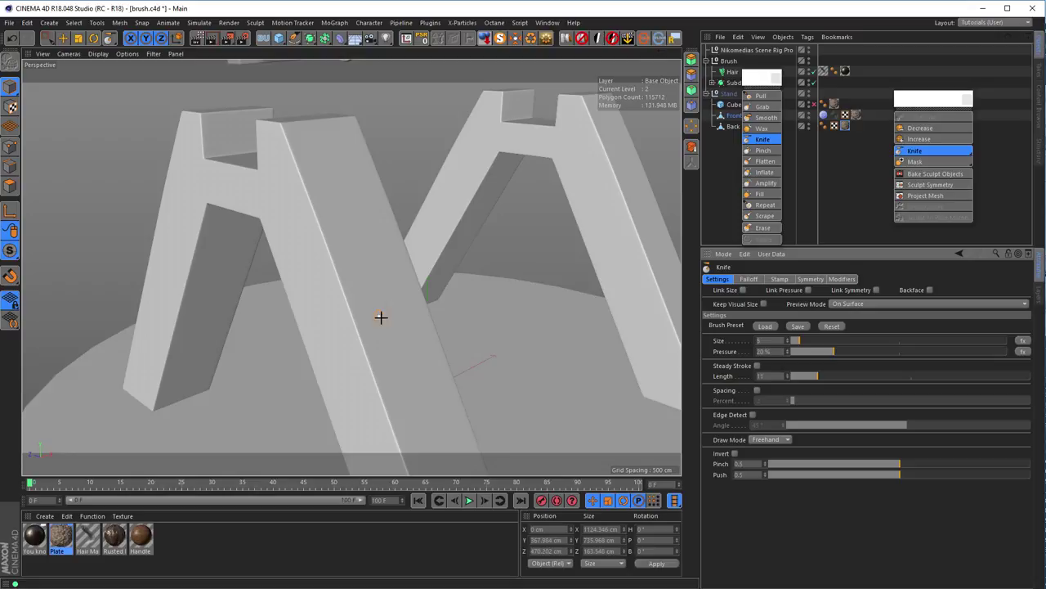
left_click_drag(770, 351, 740, 377)
type("100")
key("Return")
left_click_drag(348, 238, 340, 360)
left_click_drag(296, 201, 356, 226)
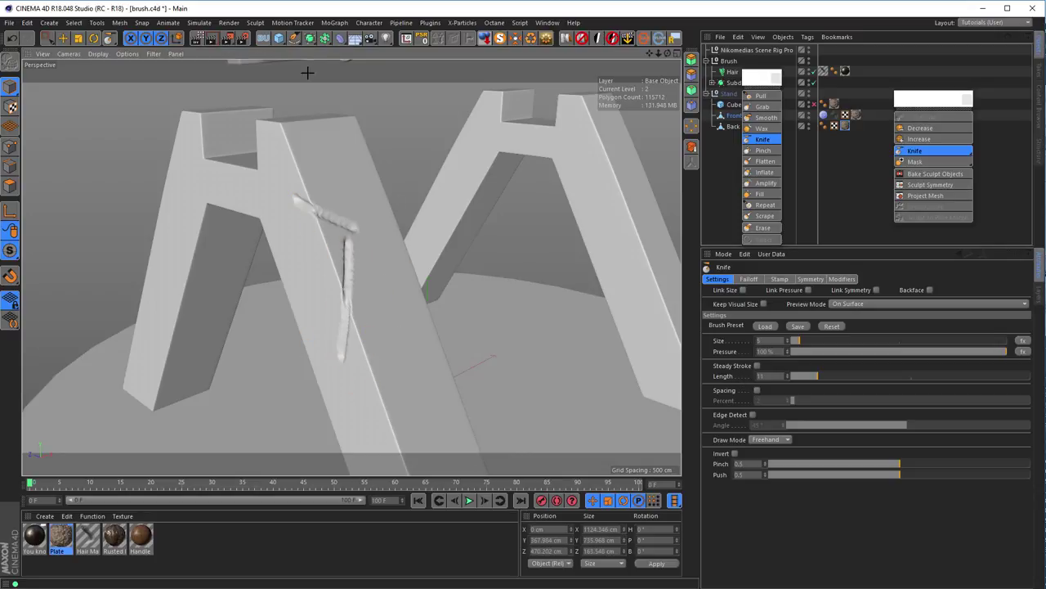
- Check the knife cuts in the interactive render region and erase them from the Front stand's leg
key("ctrl+r")
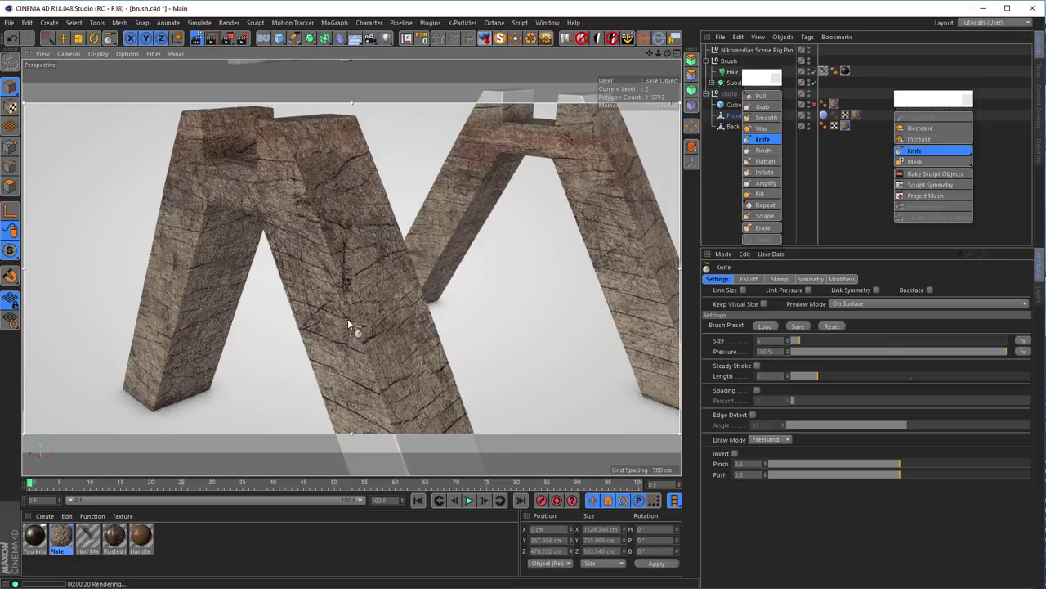
left_click_drag(346, 271, 344, 337)
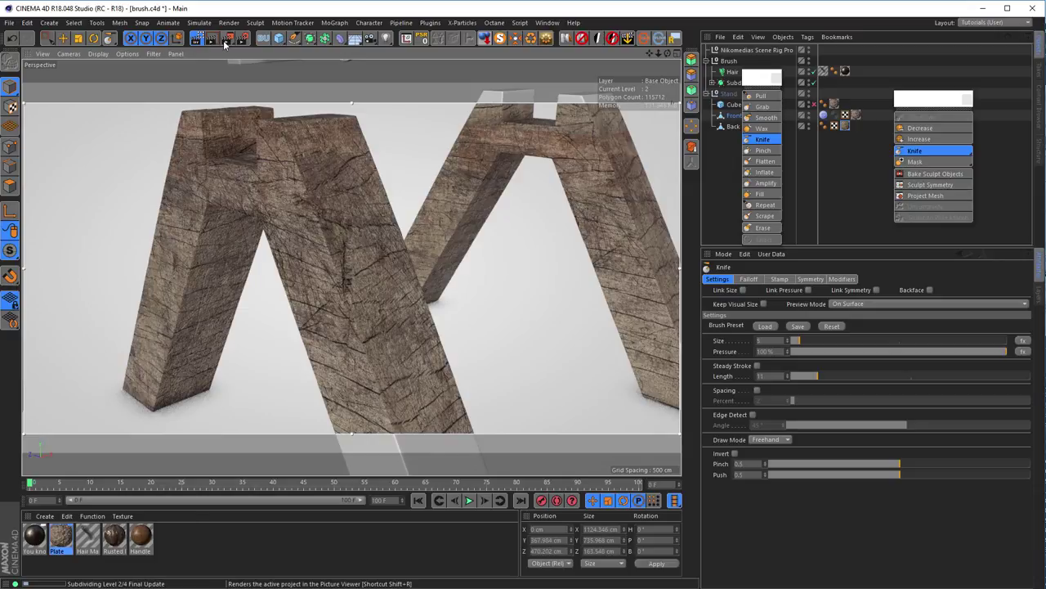
left_click(199, 41)
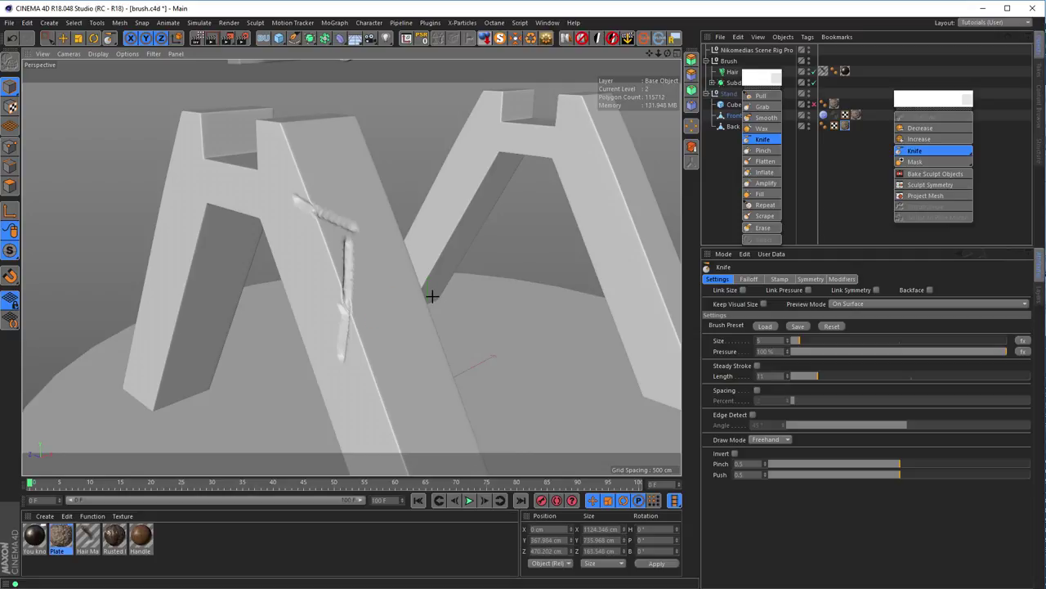
left_click(763, 228)
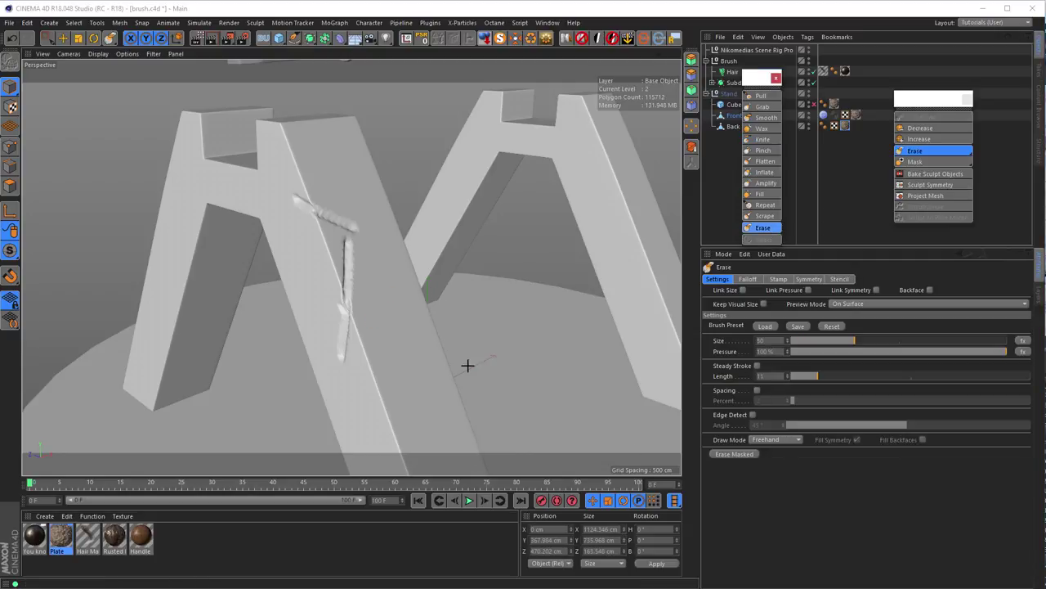
mouse_move(362, 322)
left_mouse_down()
mouse_move(322, 238)
mouse_move(360, 362)
left_mouse_up()
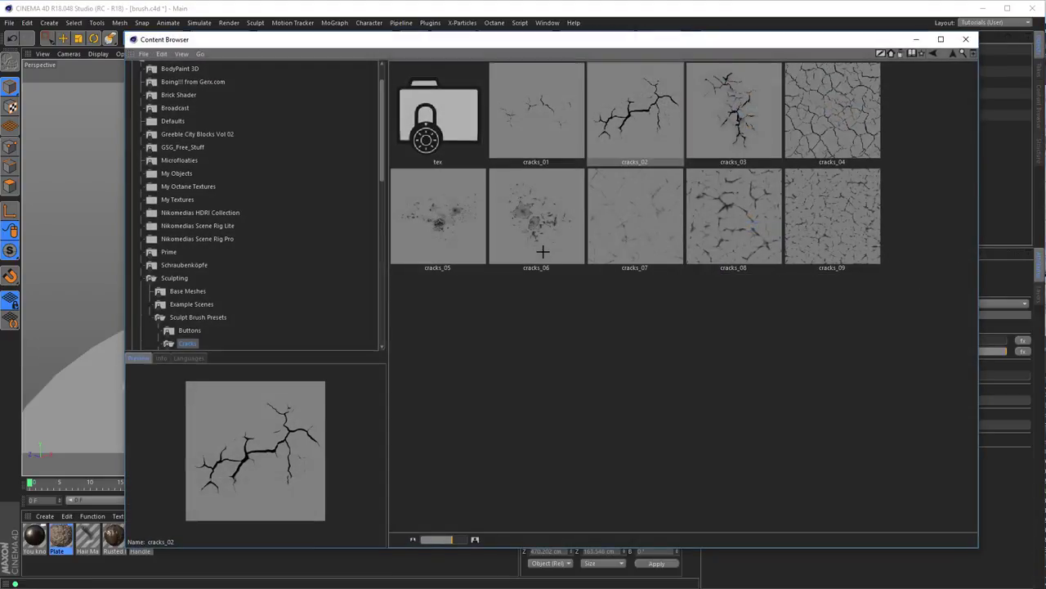
- Load the rocks_01 sculpt brush preset from the Rocks folder of the Sculpt Brush Presets
scroll(204, 283, "down", 5)
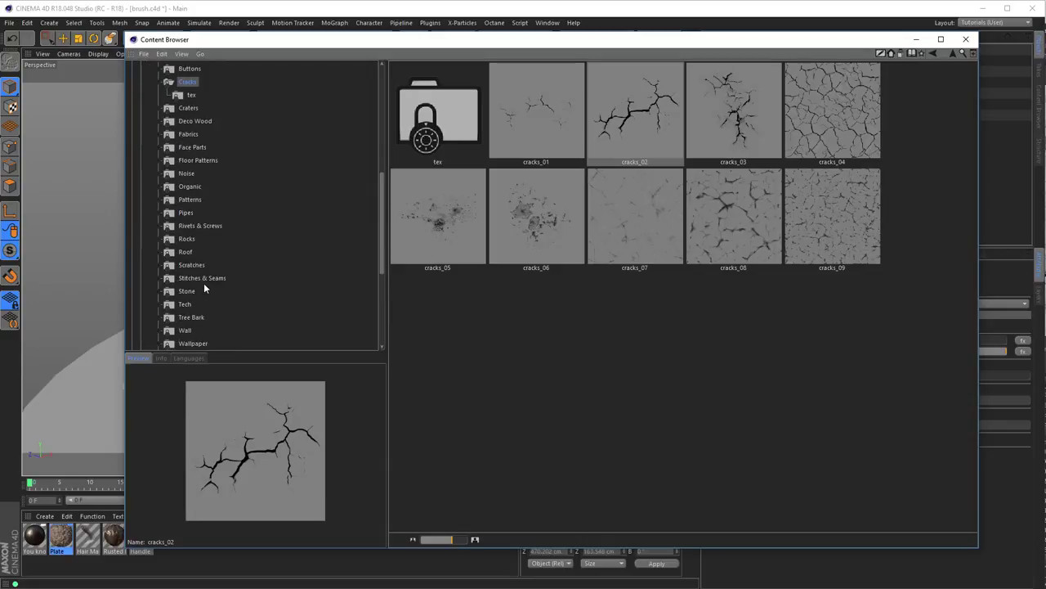
left_click(188, 239)
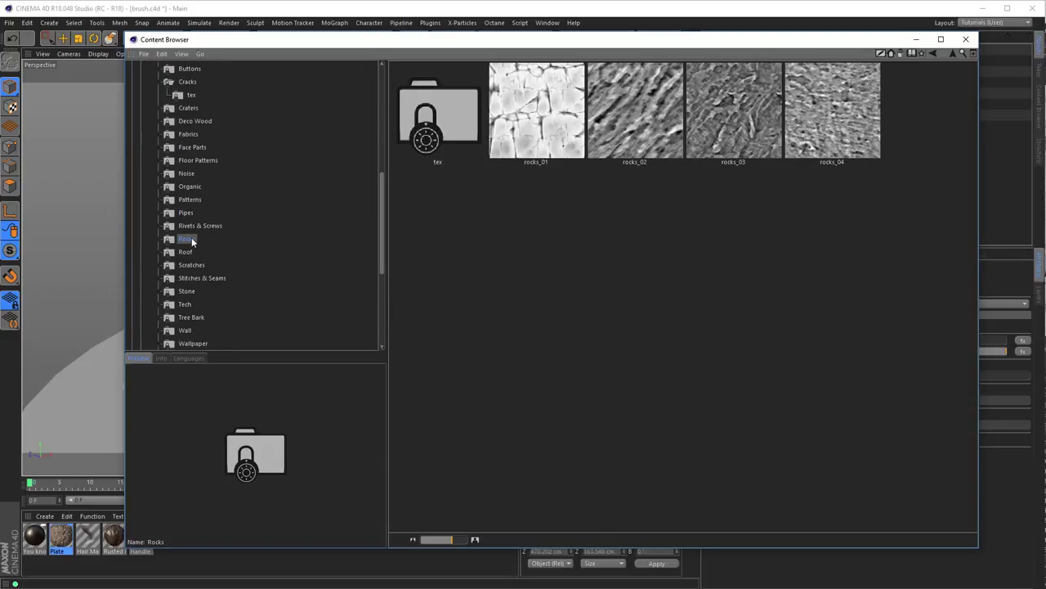
left_click(547, 122)
left_click(966, 39)
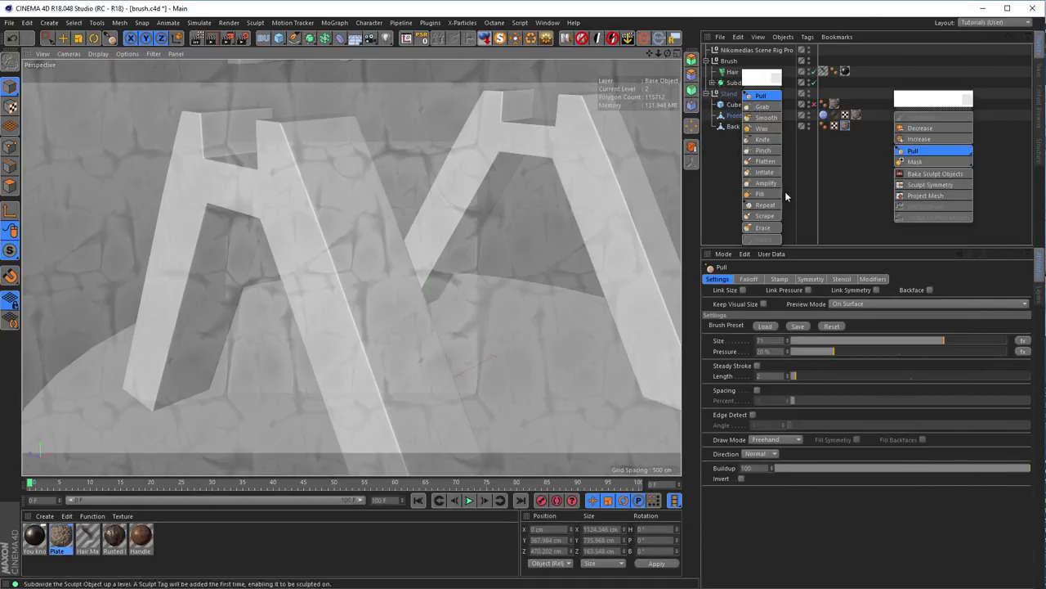
- Sculpt rocky wear over the Front stand's legs and upper faces with the rocks_01 Pull brush
mouse_move(347, 221)
left_mouse_down()
mouse_move(376, 287)
mouse_move(332, 221)
mouse_move(435, 462)
mouse_move(423, 472)
mouse_move(365, 379)
mouse_move(321, 233)
left_mouse_up()
mouse_move(270, 198)
left_mouse_down()
mouse_move(295, 245)
mouse_move(265, 199)
left_mouse_up()
left_click_drag(175, 186, 155, 346)
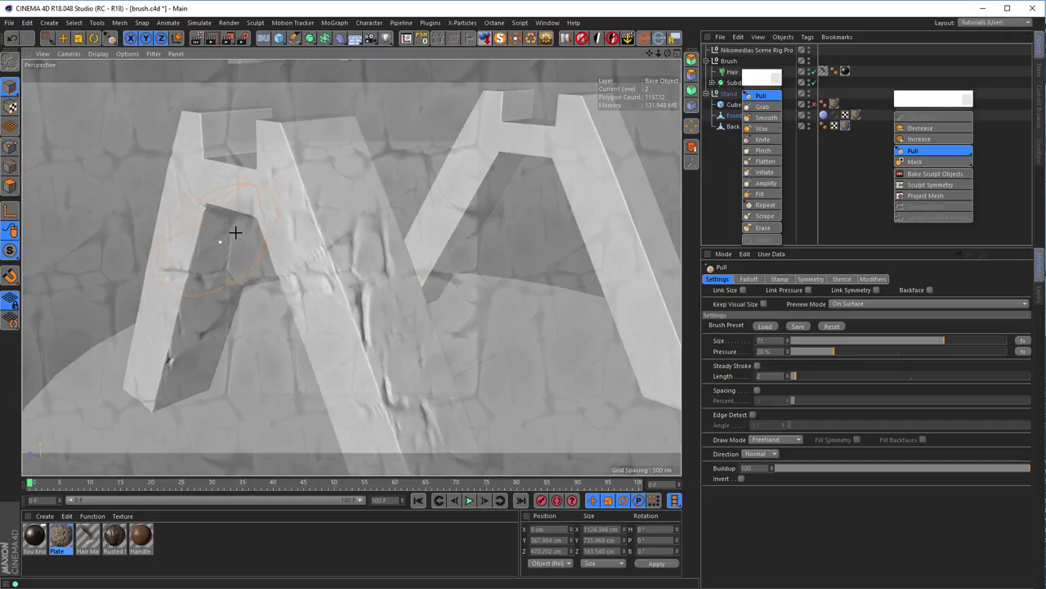
mouse_move(299, 163)
left_mouse_down()
mouse_move(277, 157)
mouse_move(339, 159)
mouse_move(315, 149)
left_mouse_up()
mouse_move(573, 161)
left_mouse_down("alt")
mouse_move(444, 182)
mouse_move(327, 238)
mouse_move(269, 213)
mouse_move(259, 234)
mouse_move(355, 236)
mouse_move(383, 213)
mouse_move(247, 448)
left_mouse_up("alt")
mouse_move(379, 208)
left_mouse_down()
mouse_move(417, 163)
mouse_move(503, 384)
mouse_move(469, 396)
mouse_move(463, 365)
mouse_move(470, 393)
left_mouse_up()
left_click_drag(362, 241, 377, 243, "alt")
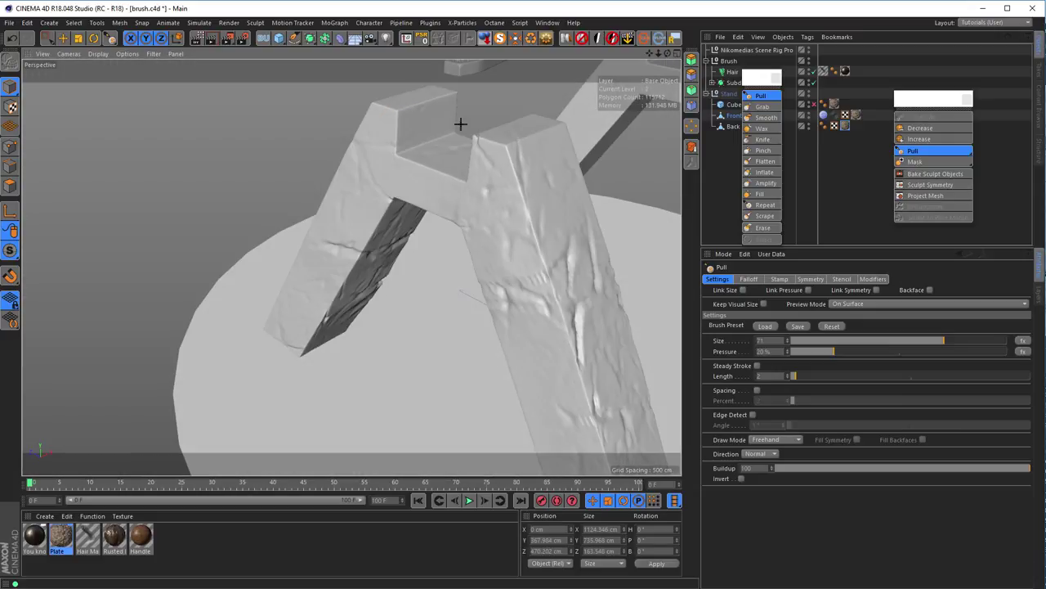
left_click_drag(430, 122, 341, 242, "alt")
left_click_drag(286, 287, 385, 308, "alt")
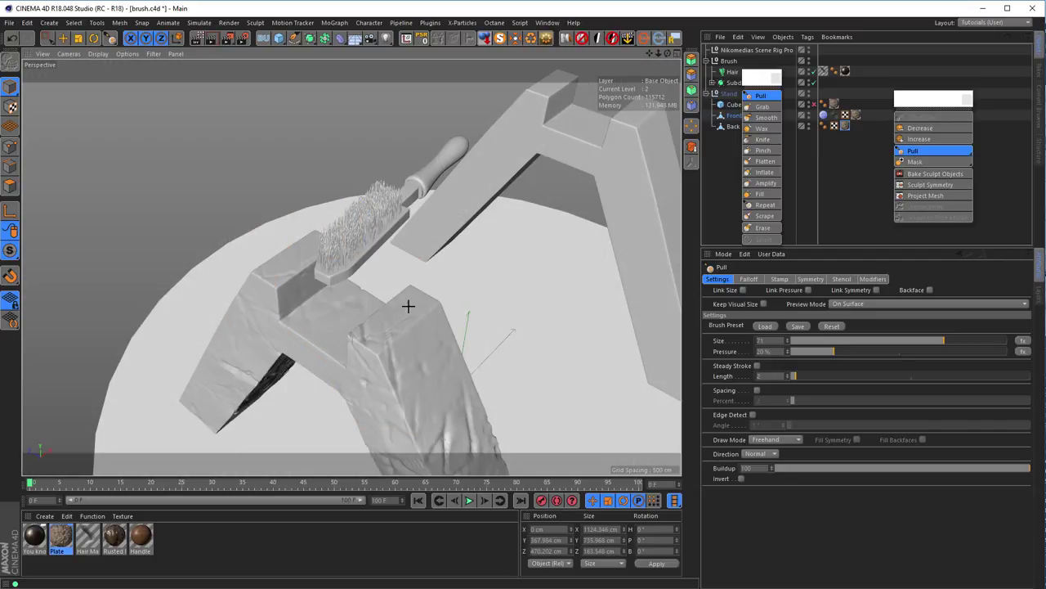
mouse_move(335, 306)
left_mouse_down("alt")
mouse_move(389, 313)
mouse_move(362, 338)
mouse_move(371, 286)
mouse_move(265, 324)
left_mouse_up("alt")
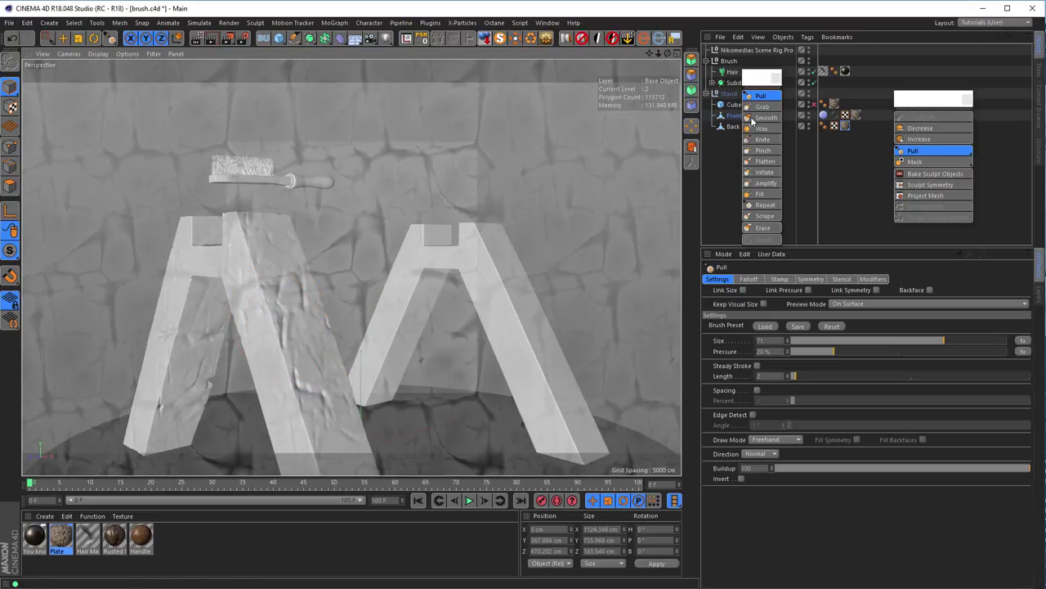
- Subdivide the Back stand to sculpt level 2 and check its sculpting layers
left_click_drag(757, 80, 814, 226)
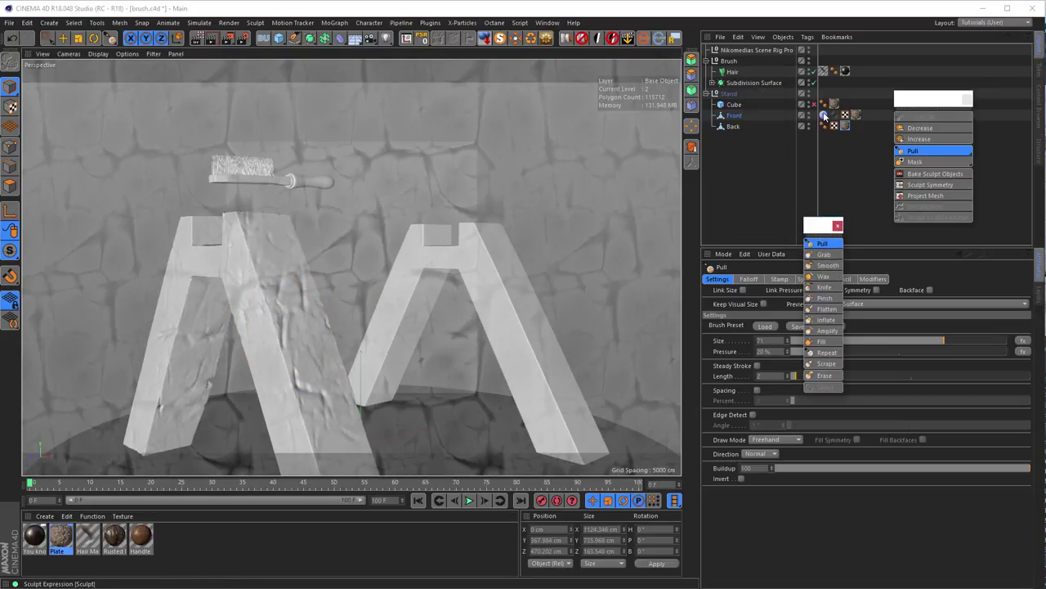
left_click(824, 116)
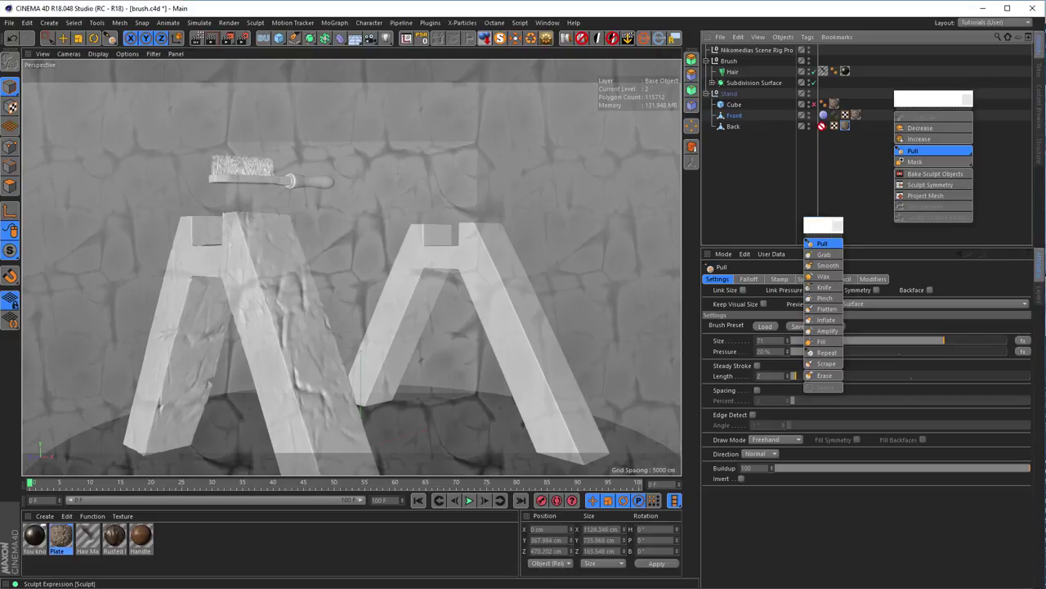
left_click(734, 126)
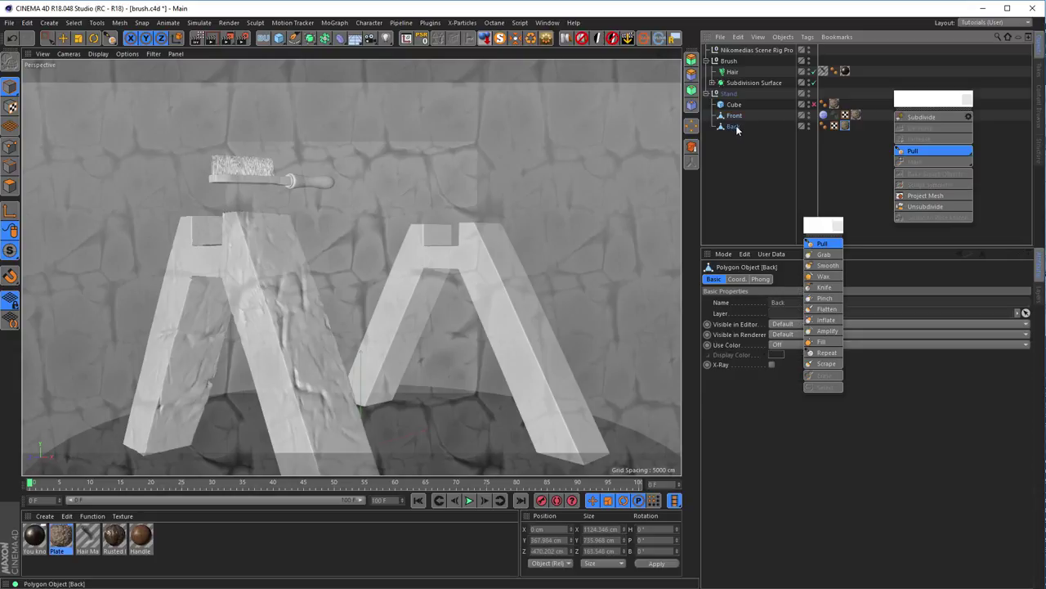
left_click(916, 119)
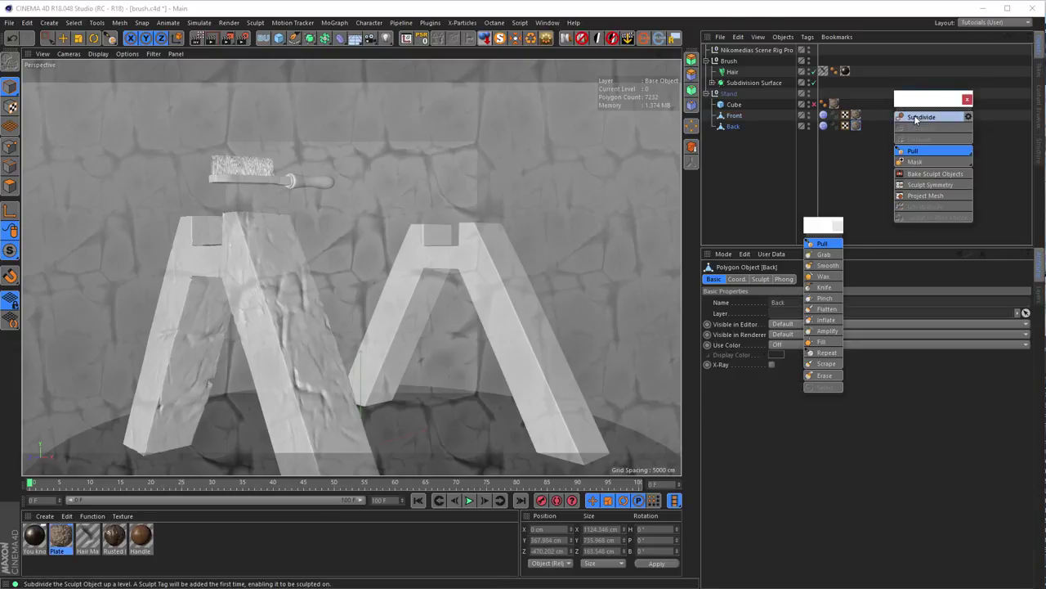
left_click(915, 118)
left_click(915, 119)
double_click(824, 125)
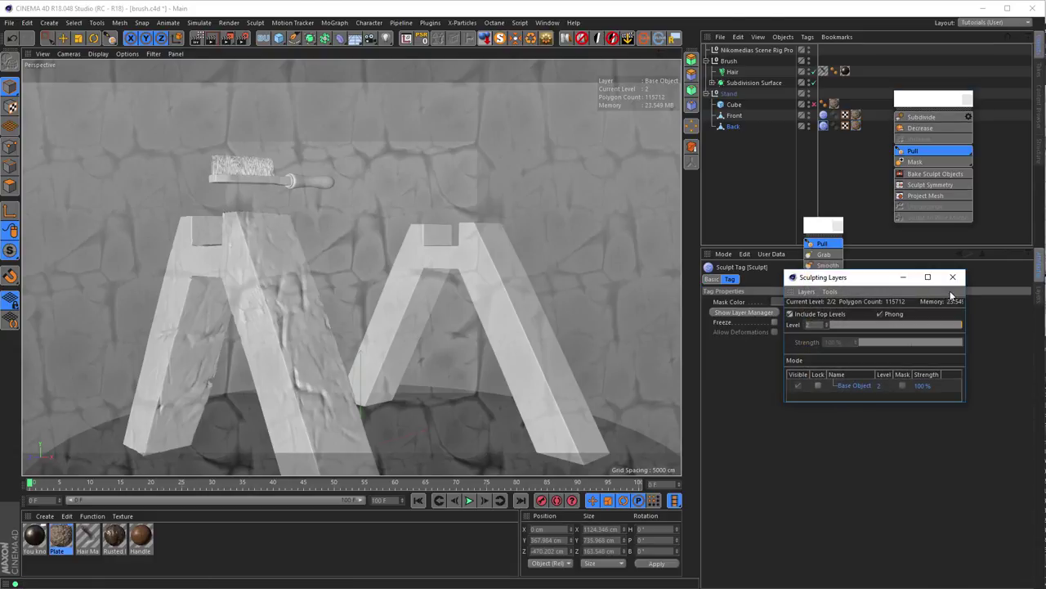
left_click(952, 277)
- Sculpt rocky wear over the Back stand's legs and crossbar with the rocks_01 Pull brush
middle_click_drag(524, 289, 437, 293, "alt")
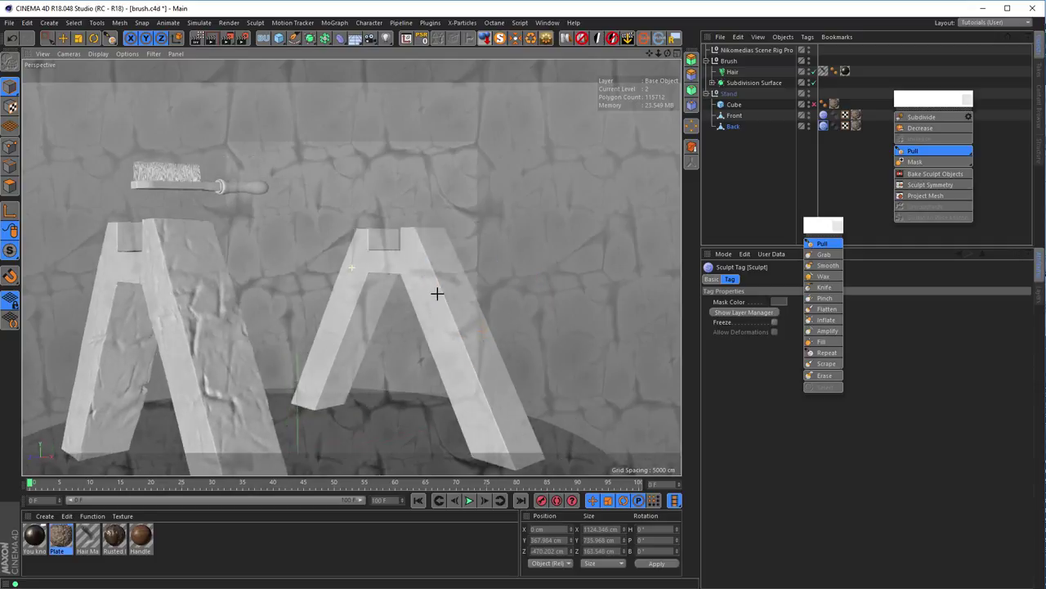
scroll(446, 286, "up", 3)
mouse_move(360, 260)
left_mouse_down()
mouse_move(306, 253)
mouse_move(263, 364)
mouse_move(336, 296)
mouse_move(306, 220)
mouse_move(338, 229)
mouse_move(442, 426)
mouse_move(441, 491)
mouse_move(403, 218)
mouse_move(349, 211)
mouse_move(407, 259)
left_mouse_up()
left_click_drag(401, 256, 472, 232, "alt")
scroll(483, 231, "down", 4)
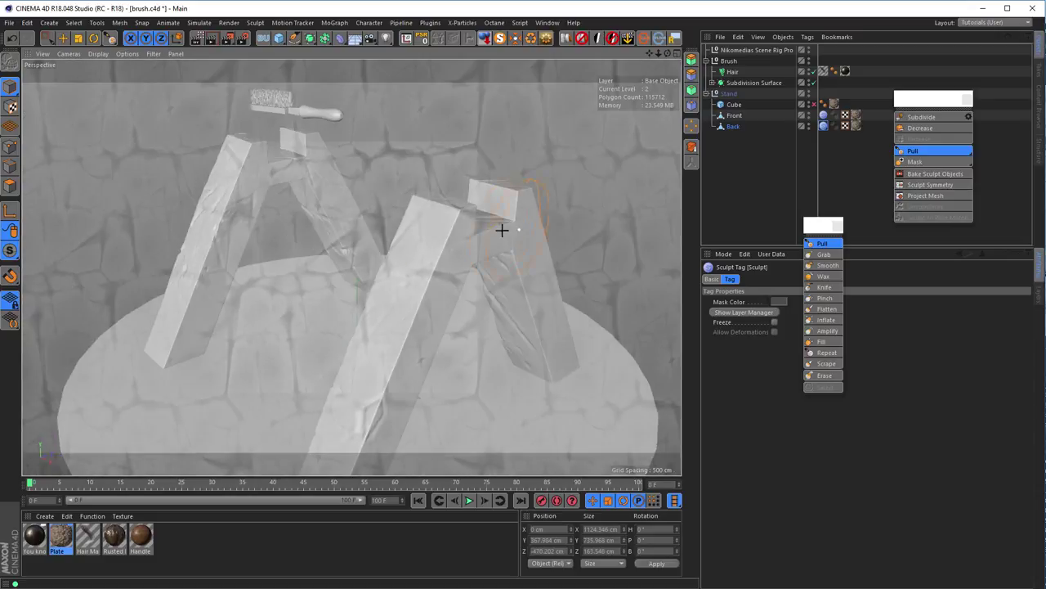
middle_click_drag(440, 296, 418, 188, "alt")
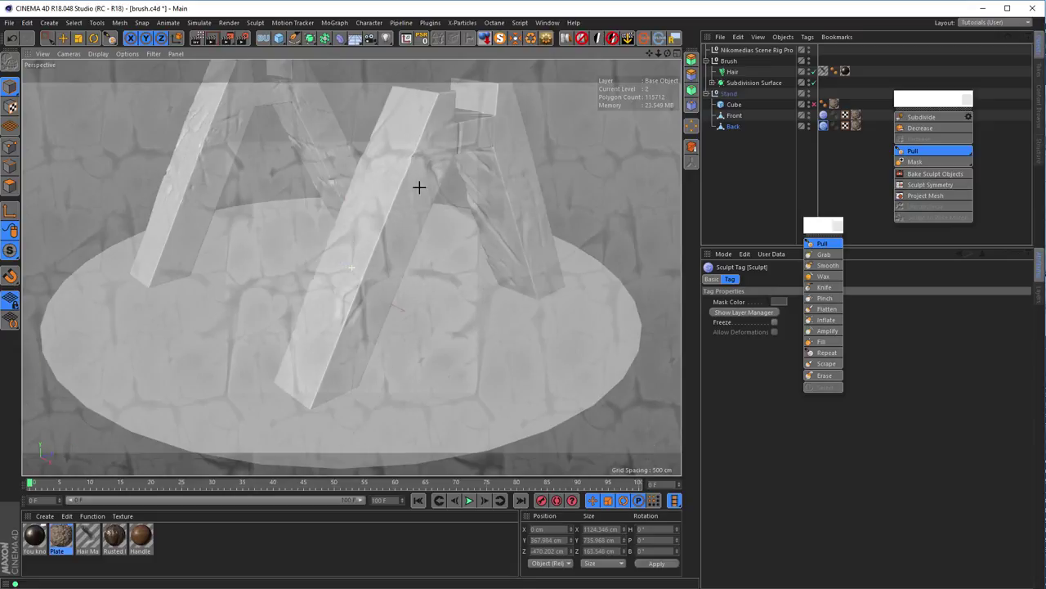
left_click_drag(352, 344, 334, 385)
left_click_drag(343, 326, 329, 368)
left_click_drag(319, 348, 306, 376)
mouse_move(278, 278)
left_mouse_down("alt")
mouse_move(355, 262)
mouse_move(319, 400)
left_mouse_up("alt")
scroll(324, 336, "down", 4)
left_click_drag(266, 325, 231, 286, "alt")
middle_click_drag(232, 285, 310, 302, "alt")
mouse_move(311, 302)
left_mouse_down("alt")
mouse_move(292, 310)
mouse_move(332, 270)
mouse_move(393, 404)
mouse_move(376, 359)
mouse_move(384, 397)
left_mouse_up("alt")
- Sculpt additional rocky wear on the Front stand's legs and switch to the Live Selection tool
left_click(733, 117)
left_click_drag(373, 358, 389, 428)
mouse_move(371, 351)
left_mouse_down()
mouse_move(384, 395)
mouse_move(385, 369)
mouse_move(386, 380)
left_mouse_up()
left_click_drag(387, 359, 425, 369, "alt")
mouse_move(384, 352)
left_mouse_down()
mouse_move(463, 393)
mouse_move(402, 369)
mouse_move(395, 397)
mouse_move(322, 406)
mouse_move(275, 344)
mouse_move(417, 336)
left_mouse_up()
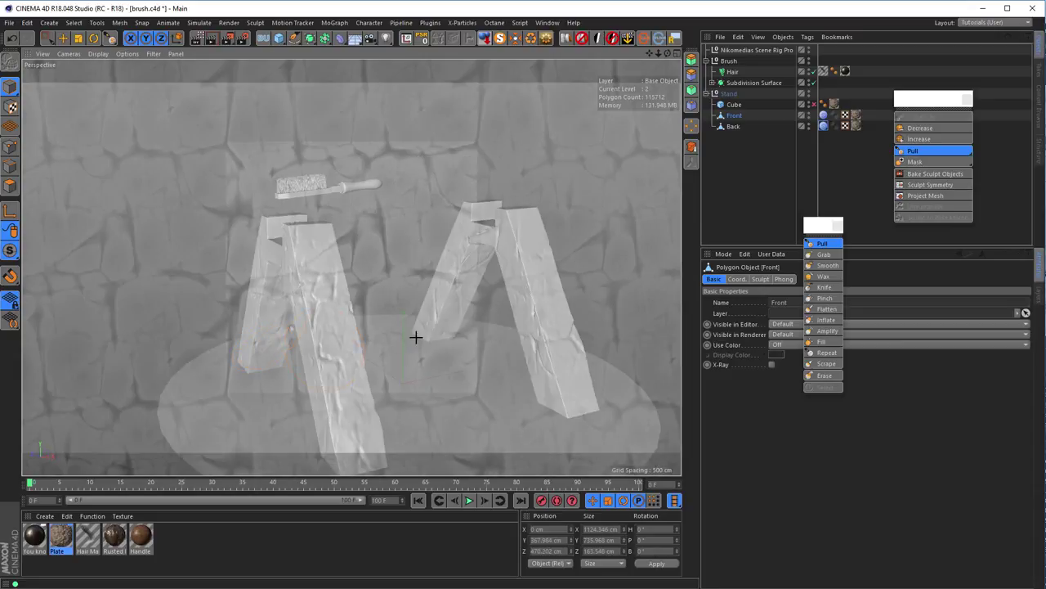
left_click_drag(327, 350, 348, 320, "alt")
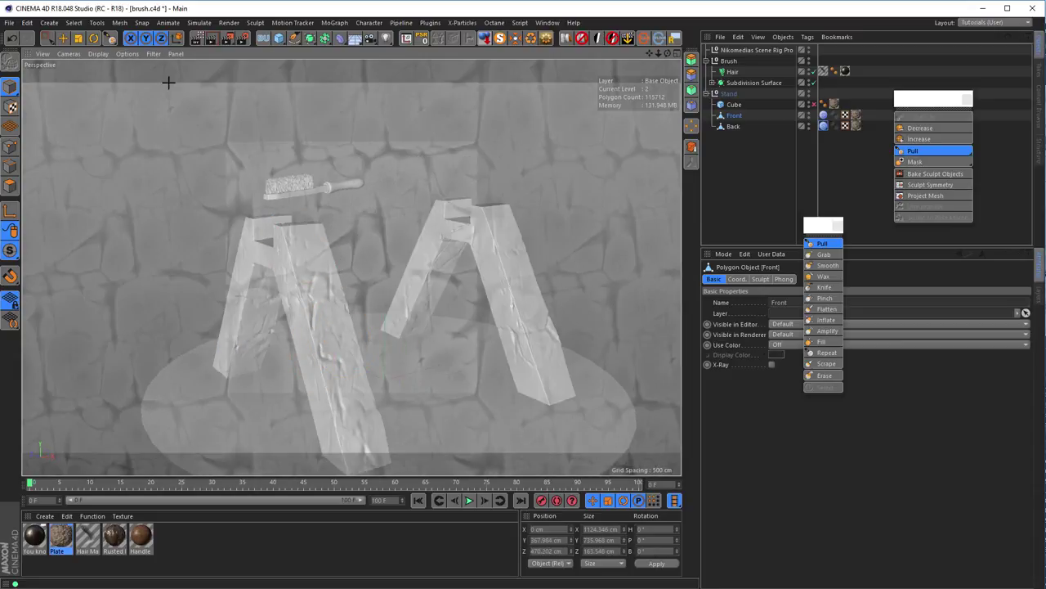
left_click_drag(46, 38, 86, 47)
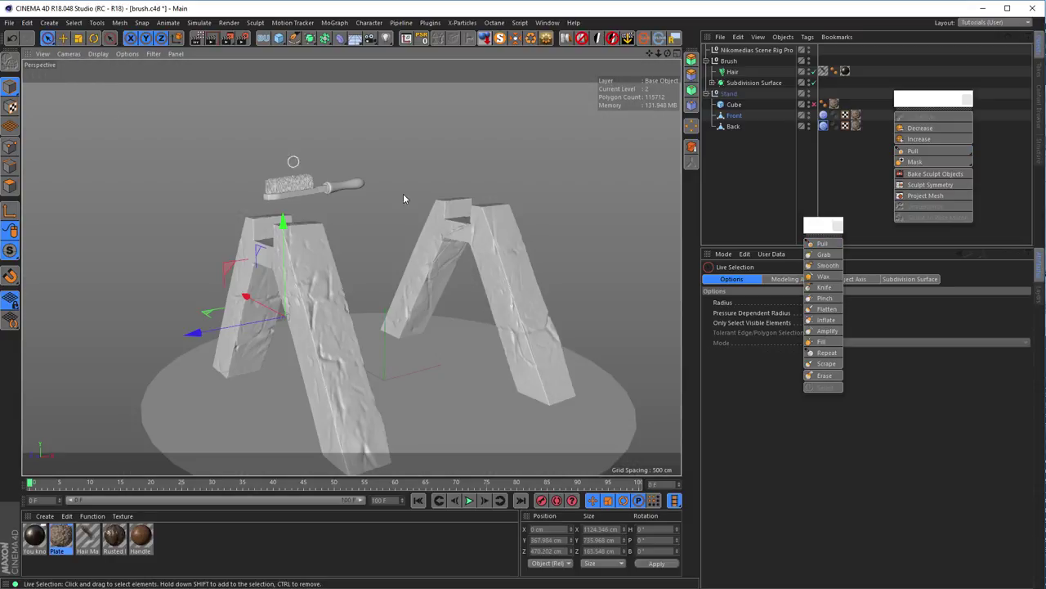
- Convert the Front stand's sculpt to a plain polygon copy with Current State to Object
left_click_drag(403, 199, 363, 198, "alt")
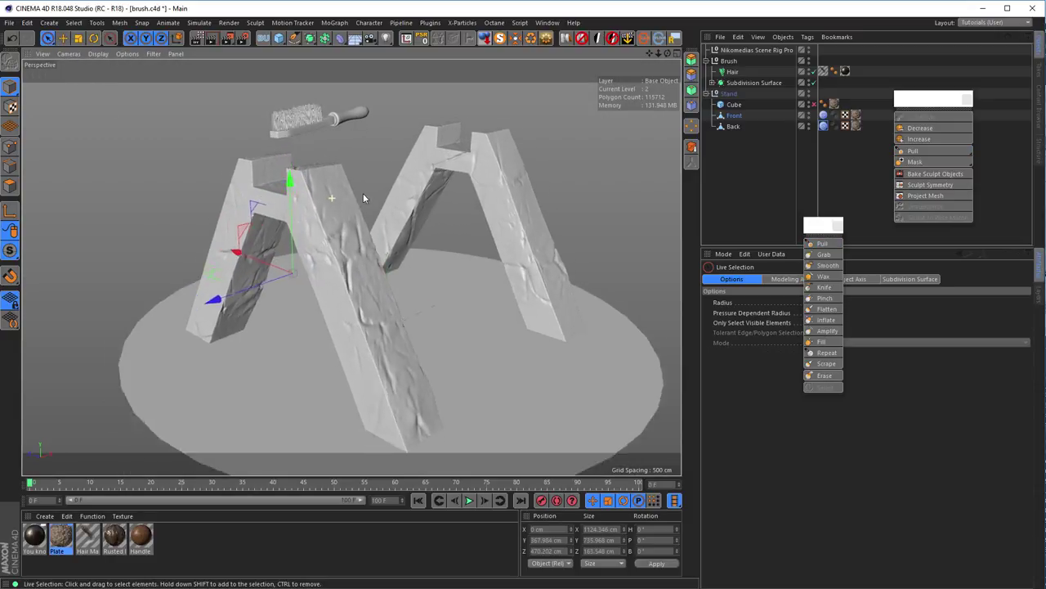
scroll(362, 198, "up", 2)
scroll(327, 203, "up", 2)
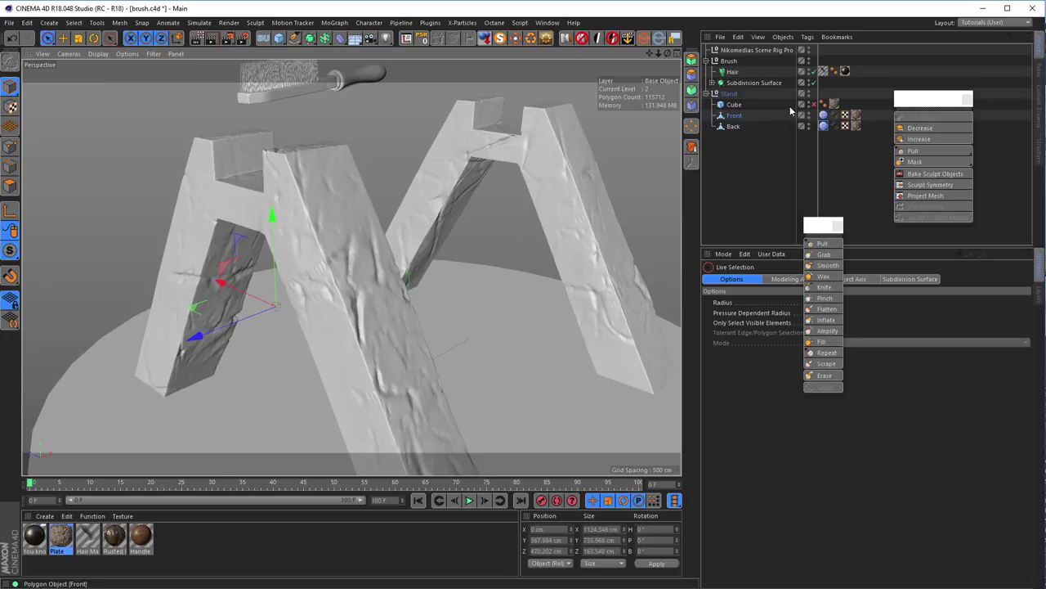
left_click(735, 116)
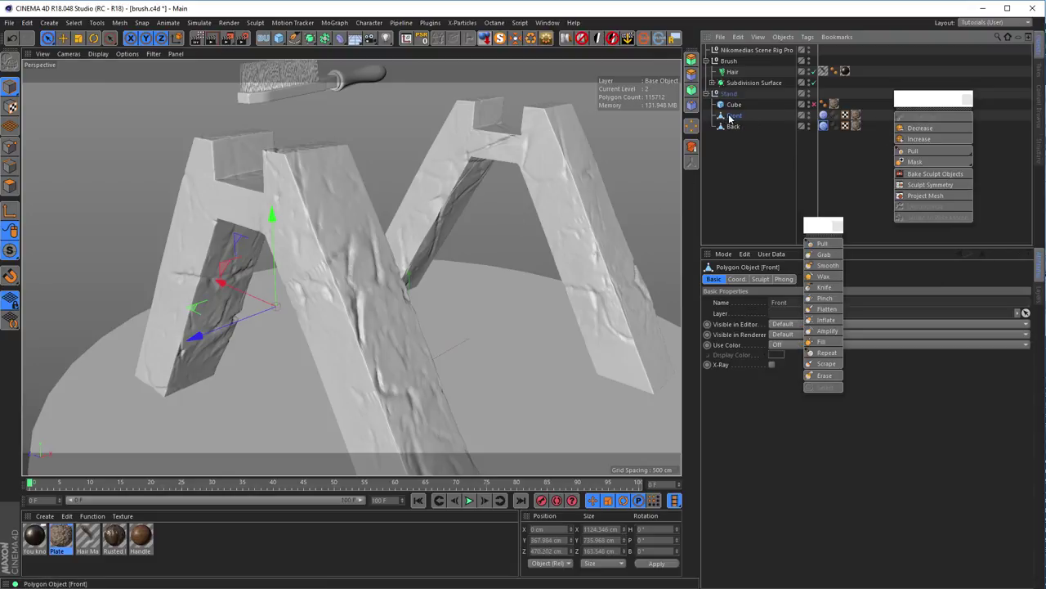
right_click(734, 119)
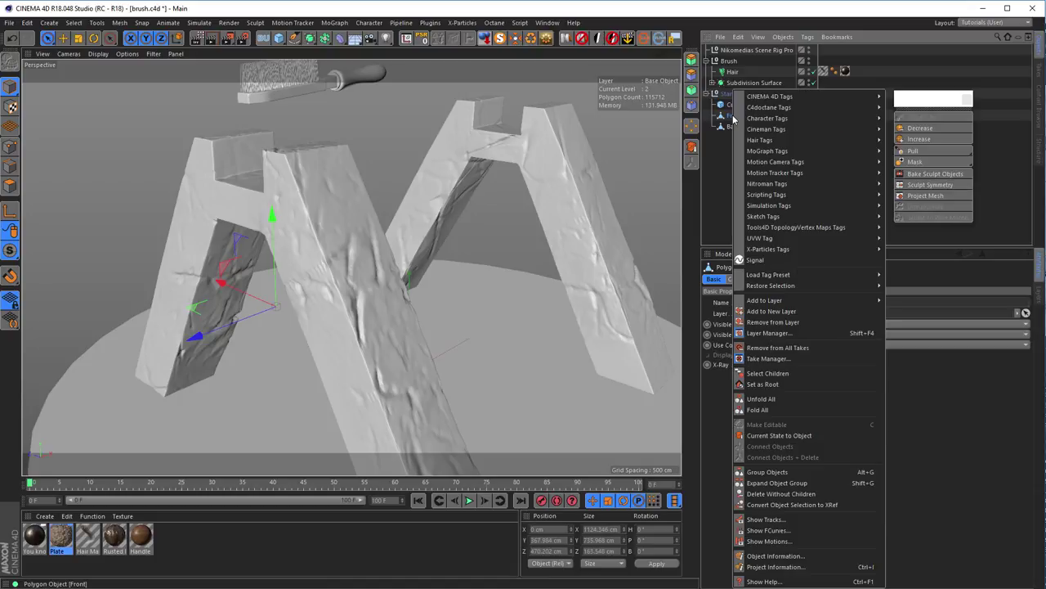
left_click(692, 149)
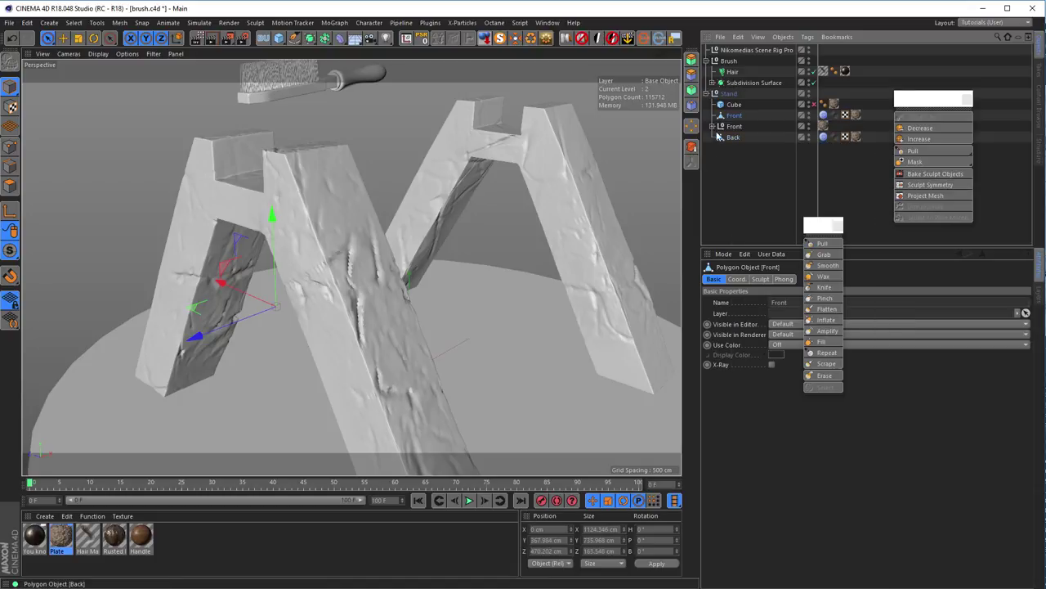
- Move the converted Front mesh out of its null, then delete the original Front sculpt object and the empty null
left_click(712, 127)
left_click_drag(730, 136, 798, 131)
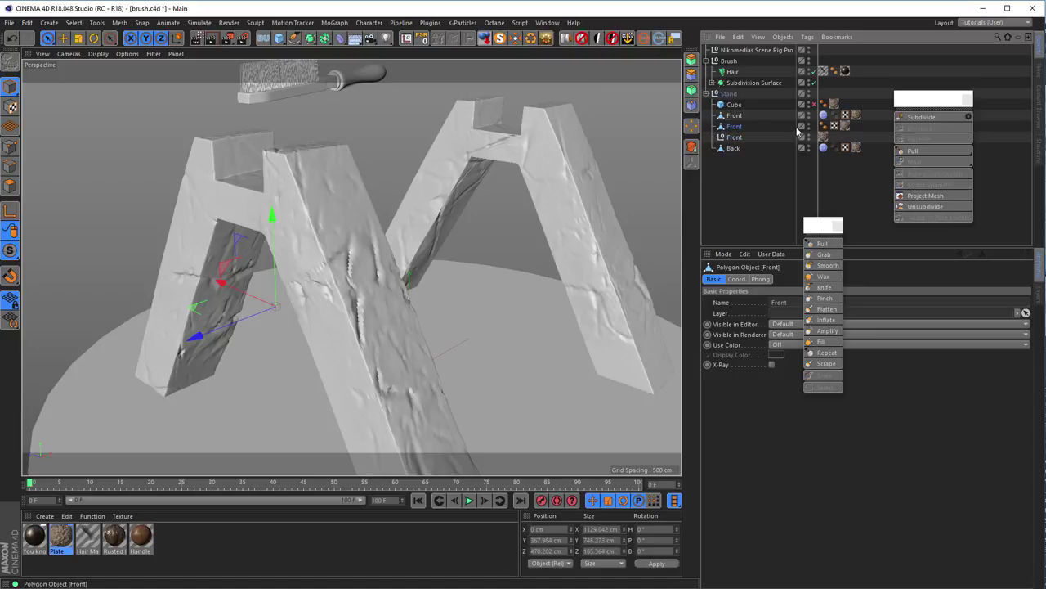
left_click(730, 117)
key("Delete")
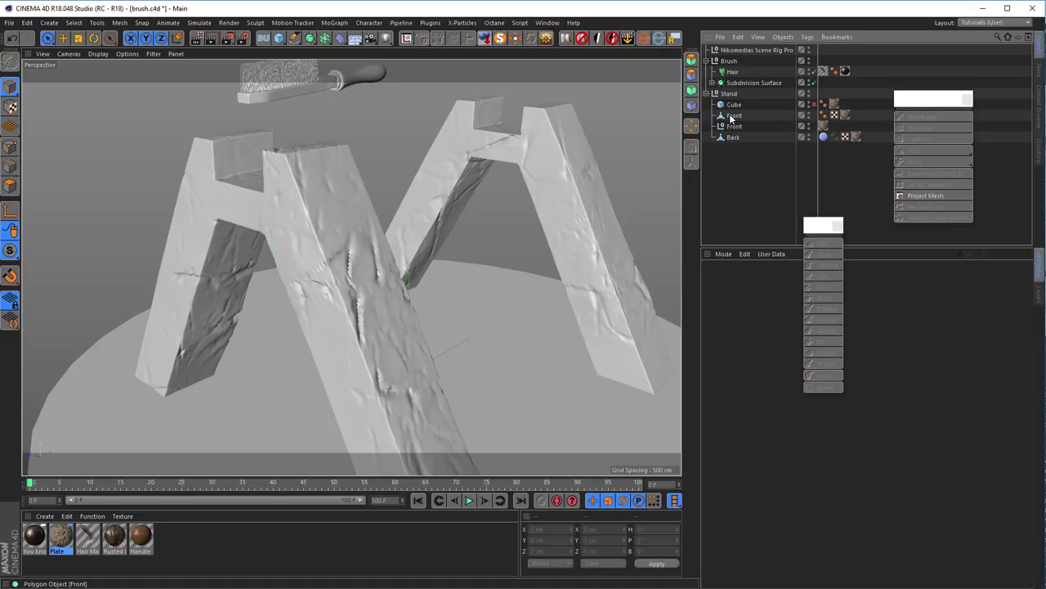
left_click(729, 127)
key("Delete")
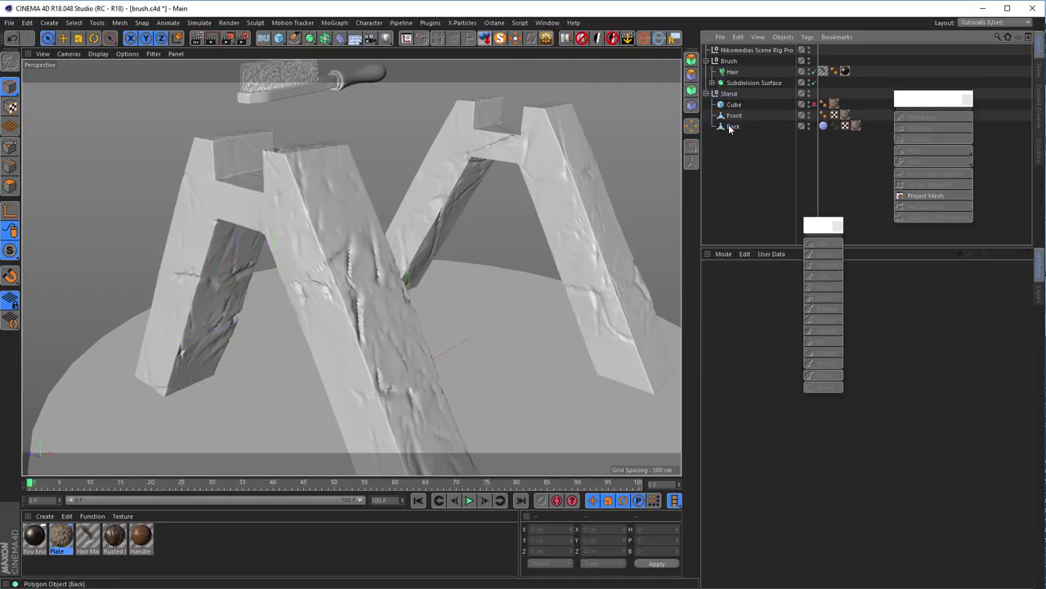
- Convert the Back stand's sculpt to a plain polygon copy with Current State to Object
left_click(730, 128)
left_click(692, 147)
left_click(713, 137)
left_click(738, 149)
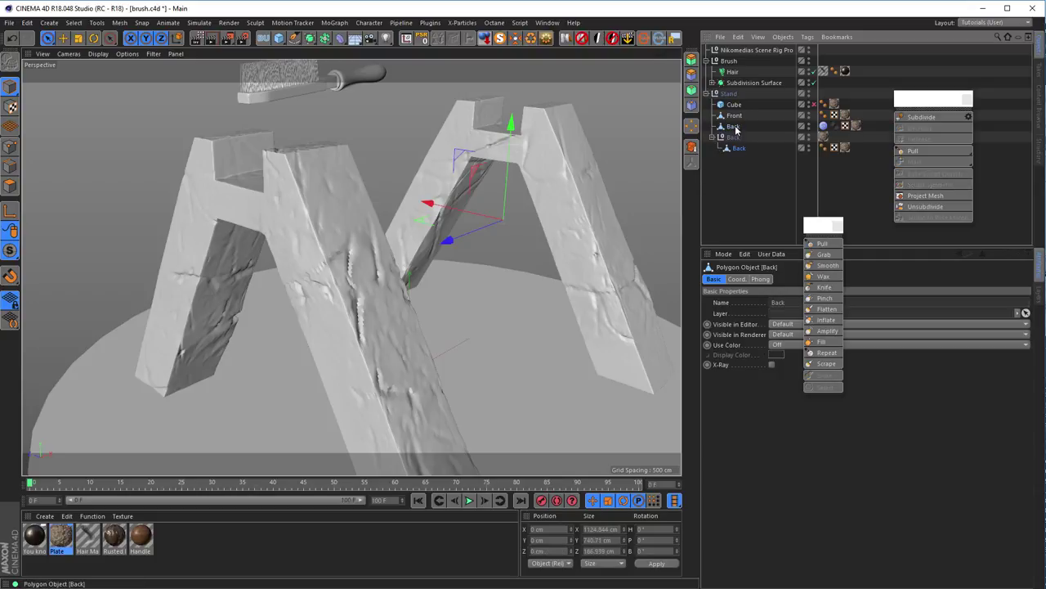
- Move the converted Back mesh out of its null, and remove the original Back sculpt object and the empty null
left_click(734, 143)
left_click_drag(734, 144, 736, 122)
left_click(734, 137)
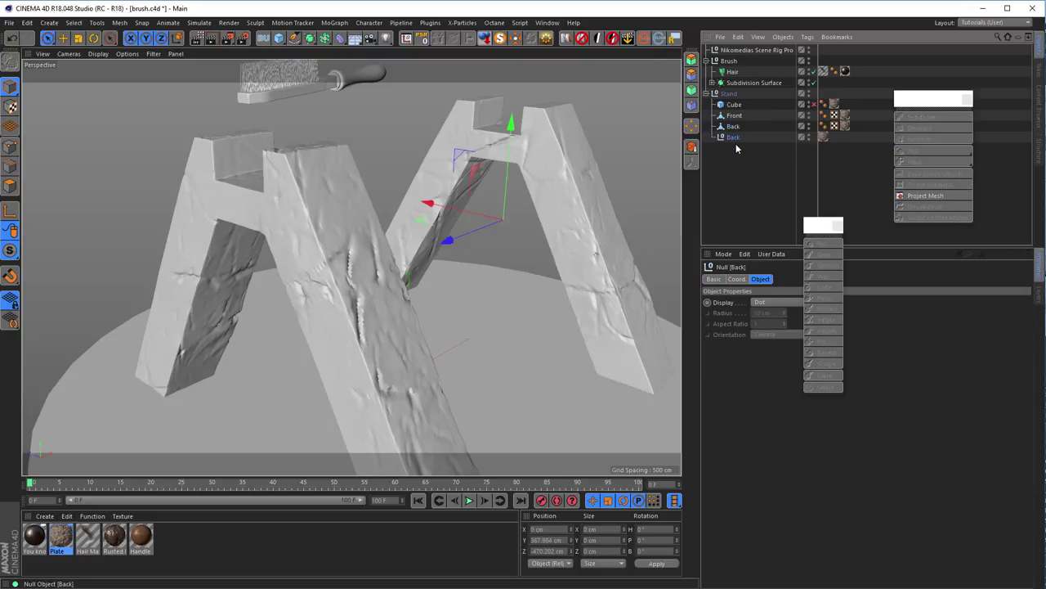
key("Delete")
- Render the viewport to check the textured stands, and turn the Cube beam back on
mouse_move(389, 252)
left_mouse_down("alt")
mouse_move(314, 255)
mouse_move(351, 238)
mouse_move(365, 247)
left_mouse_up("alt")
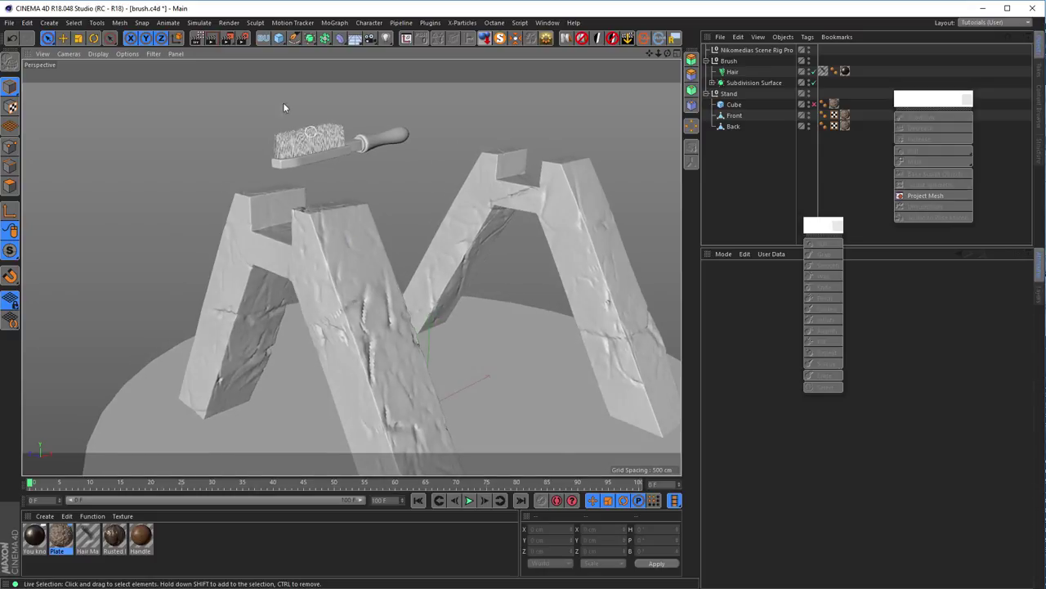
left_click(197, 38)
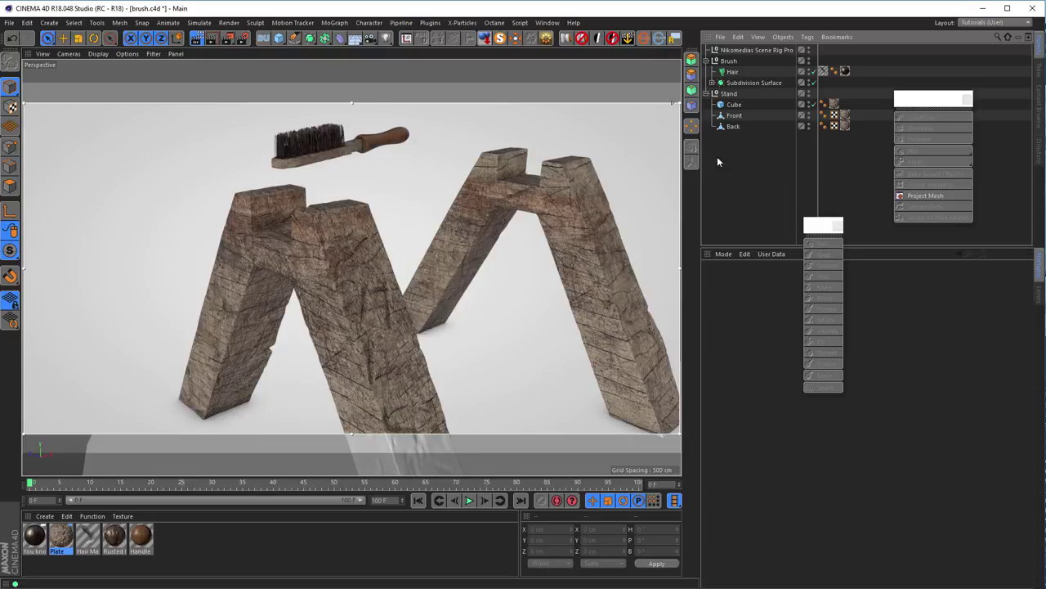
left_click(197, 40)
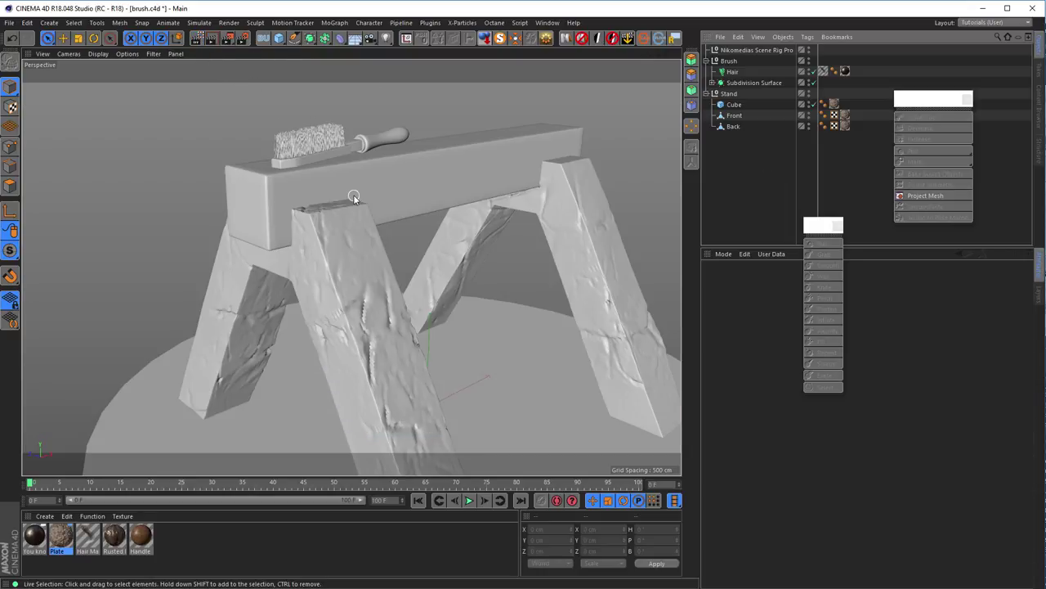
- Convert the Cube beam into a polygon mesh and subdivide it to sculpt level 2
left_click_drag(353, 197, 333, 196, "alt")
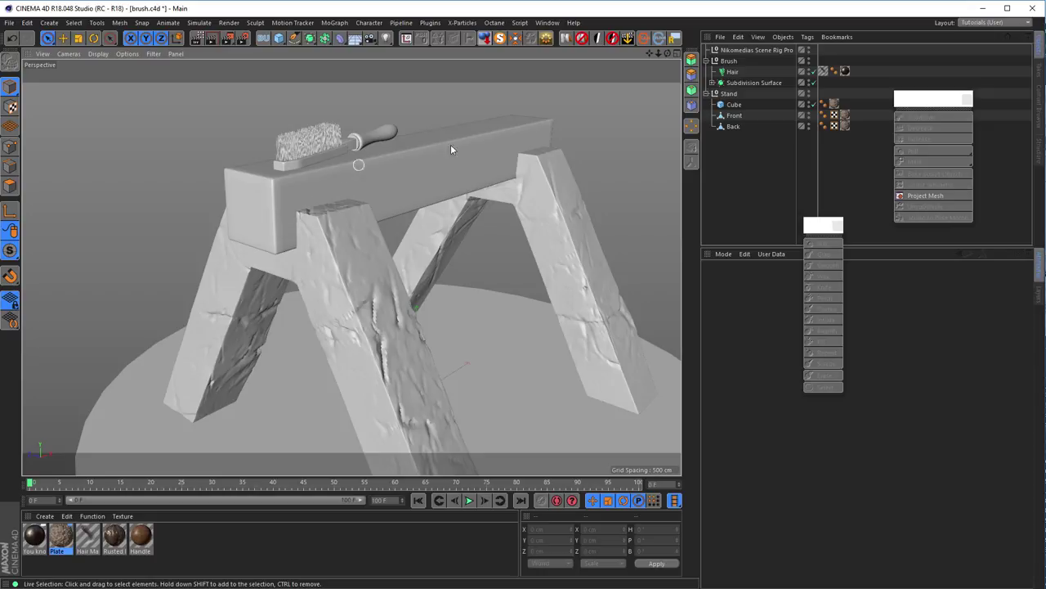
middle_click_drag(427, 158, 389, 197, "alt")
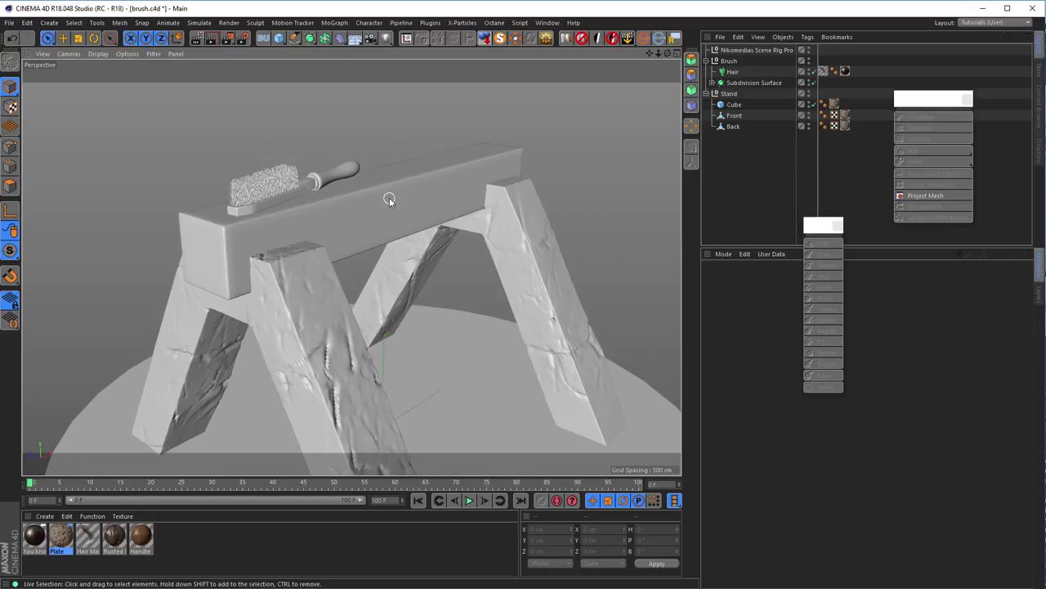
right_click_drag(368, 209, 391, 210, "alt")
left_click_drag(823, 231, 828, 255)
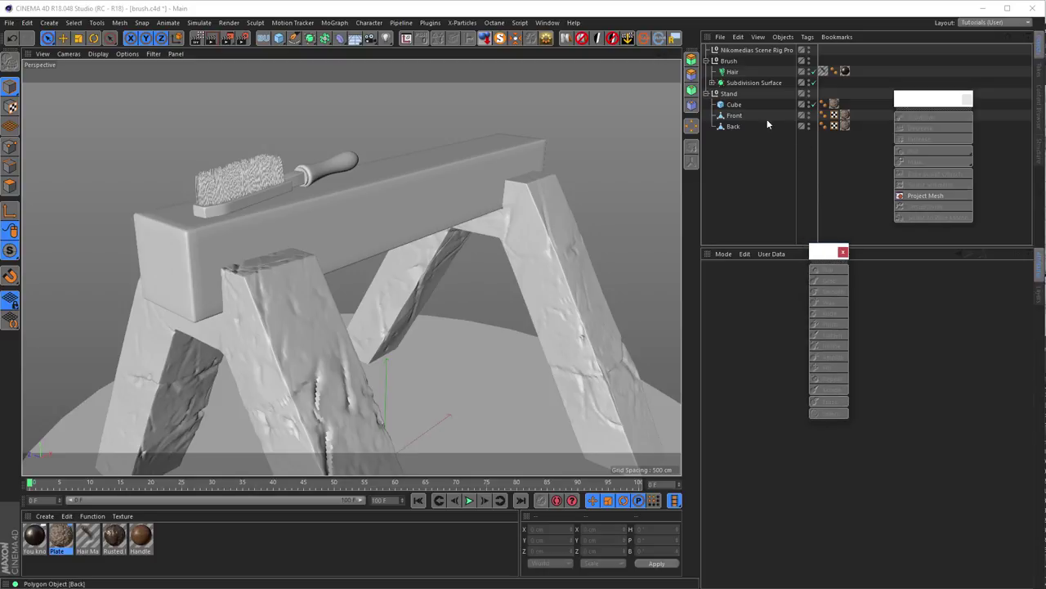
left_click(734, 106)
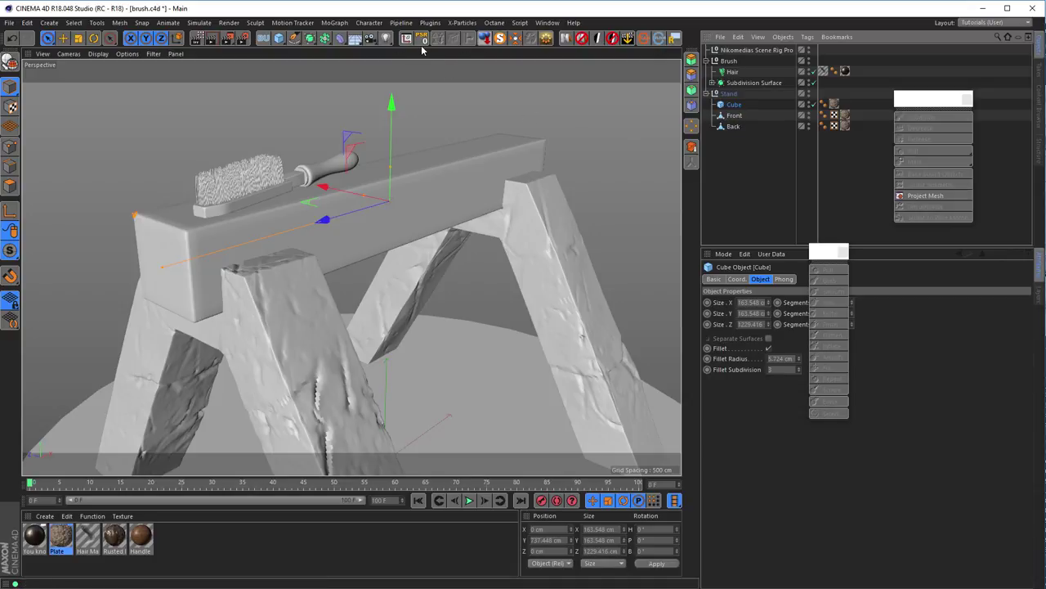
left_click(545, 41)
left_click(572, 335)
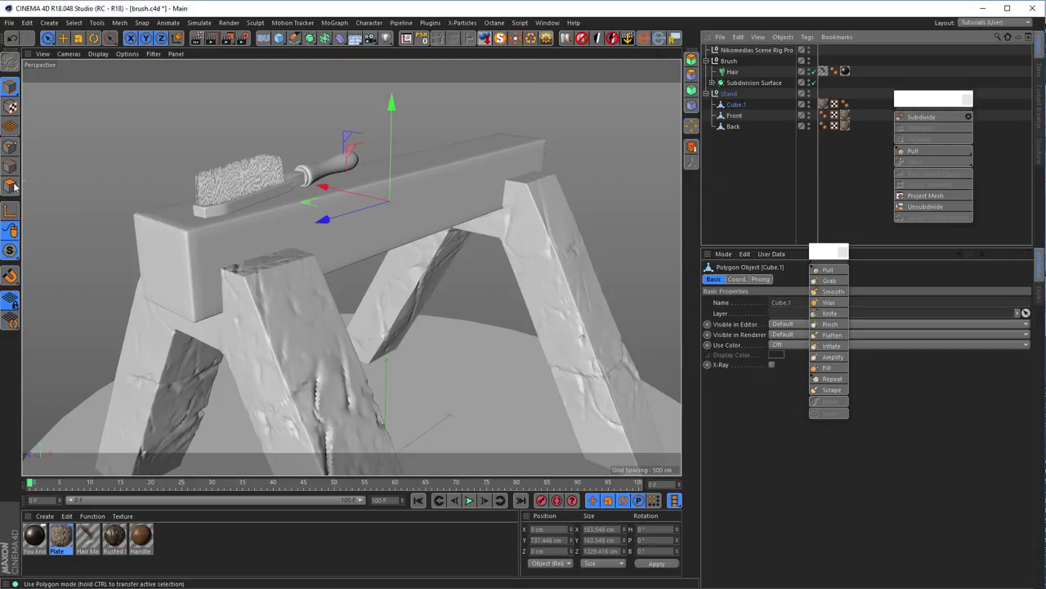
left_click(922, 117)
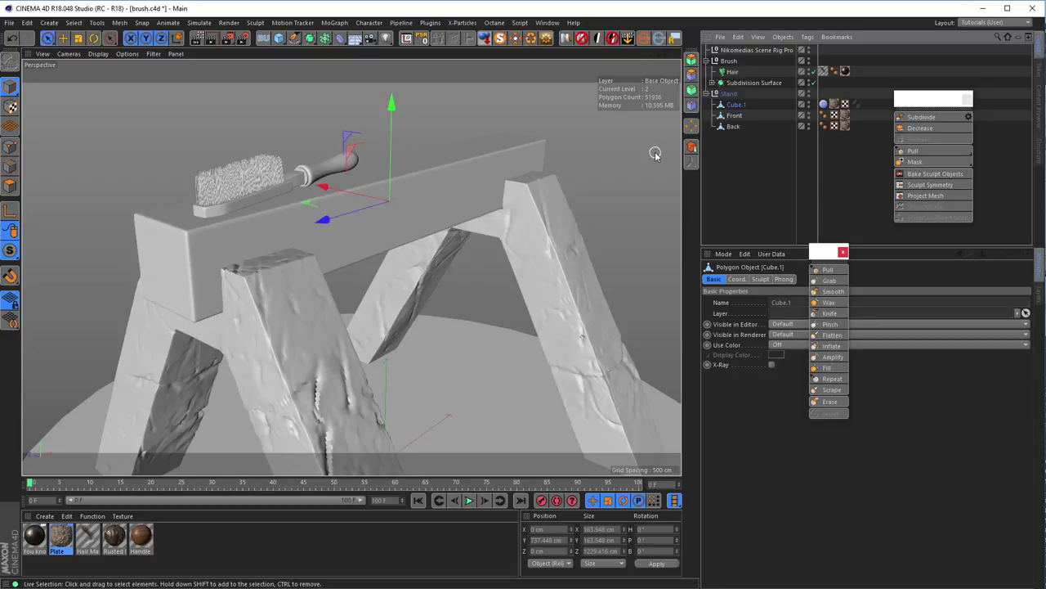
- Load the stone_07 sculpt brush preset and sculpt its stone texture over the beam's surfaces
key("shift+F8")
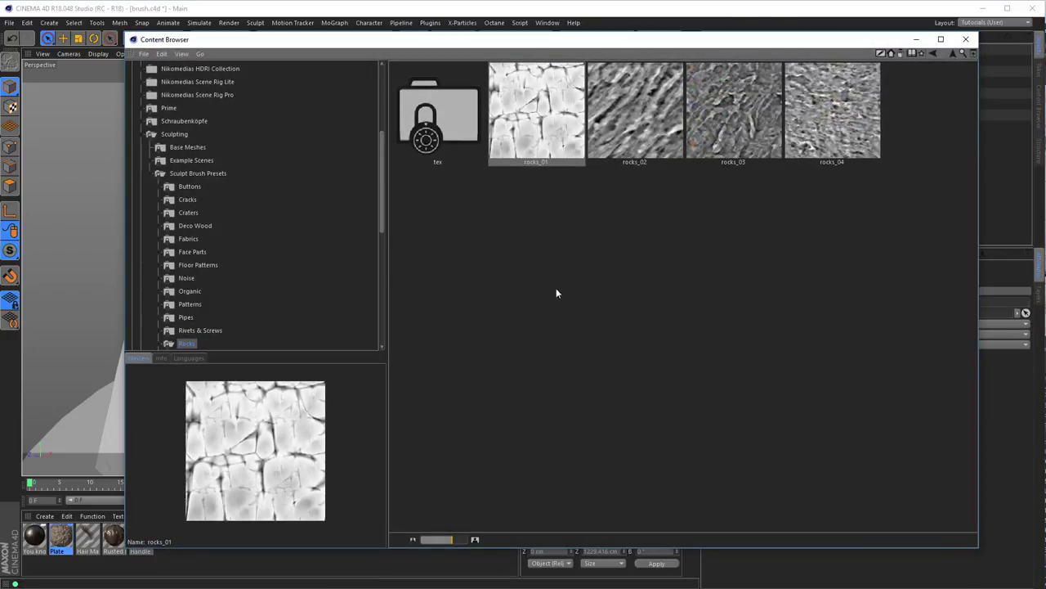
scroll(227, 289, "down", 5)
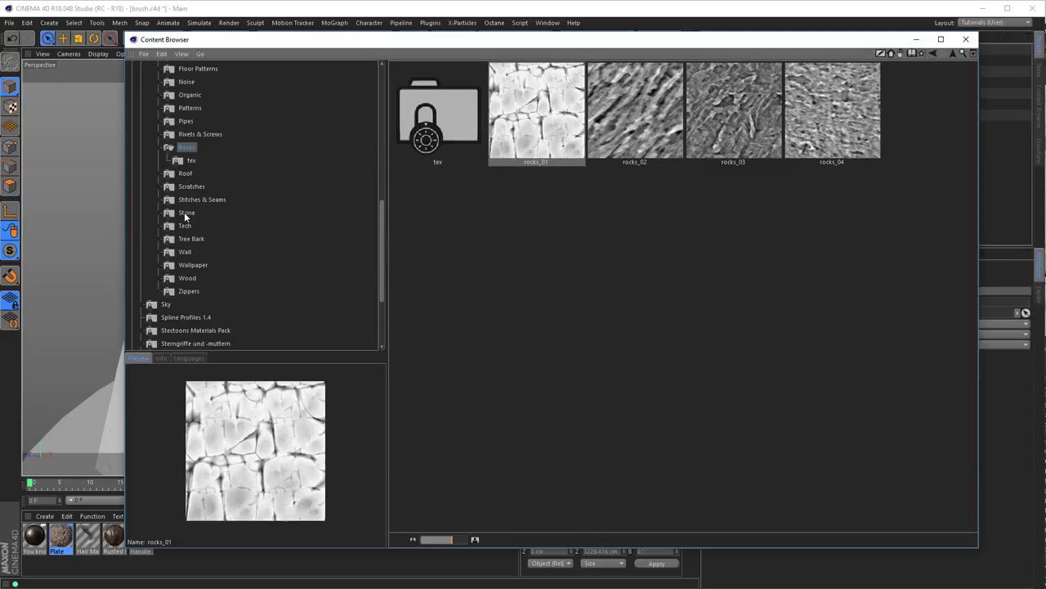
left_click(185, 214)
scroll(656, 336, "down", 1)
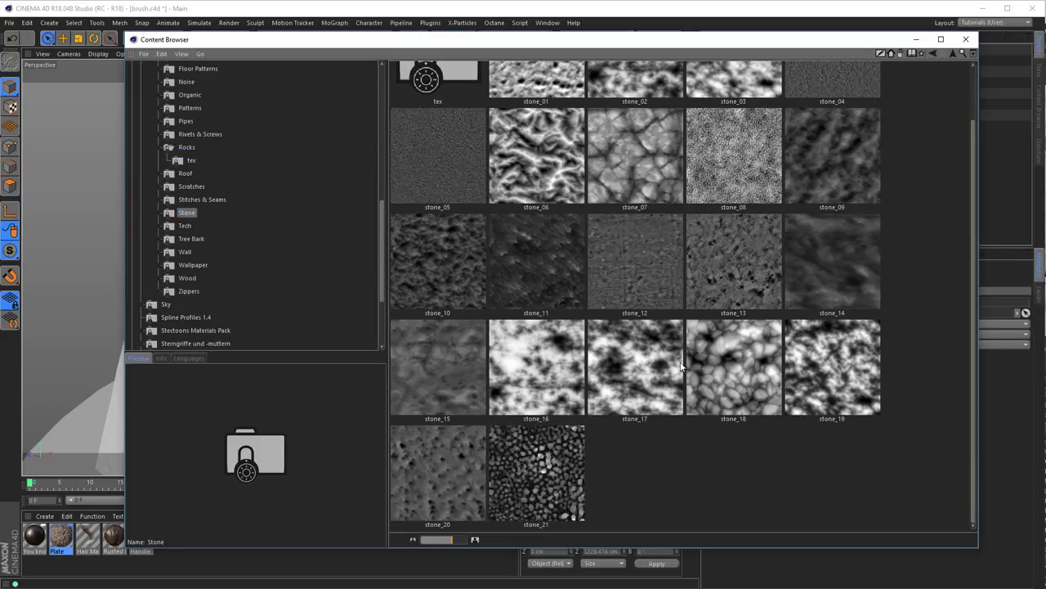
scroll(665, 381, "up", 1)
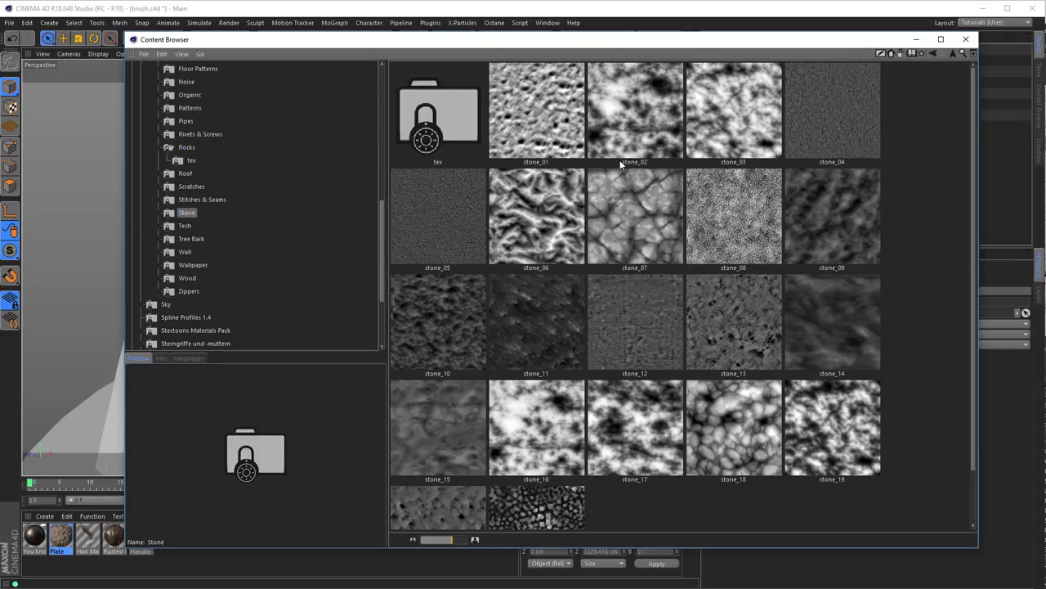
left_click(642, 208)
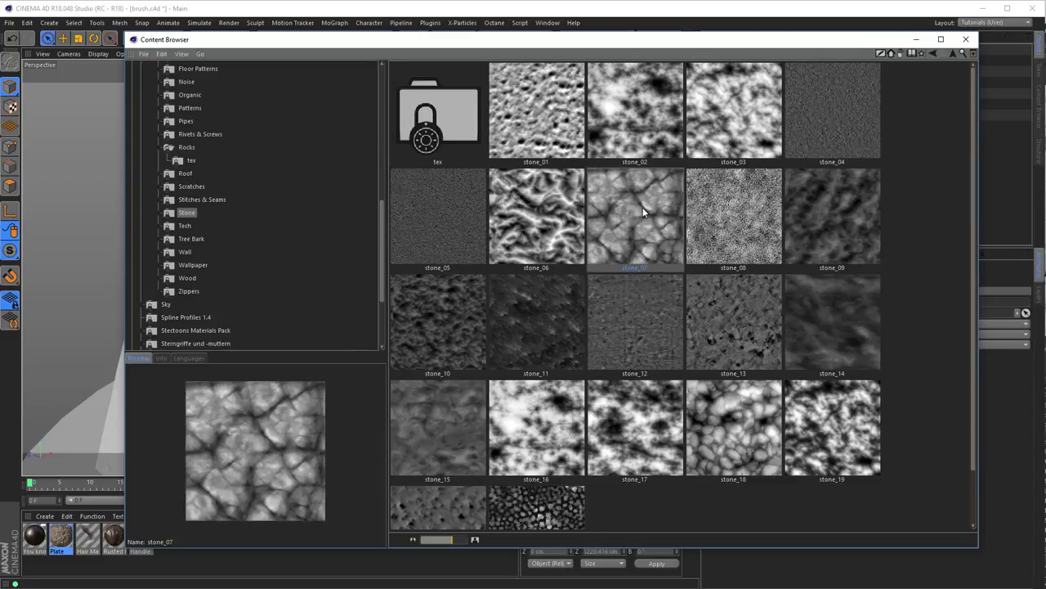
left_click(965, 40)
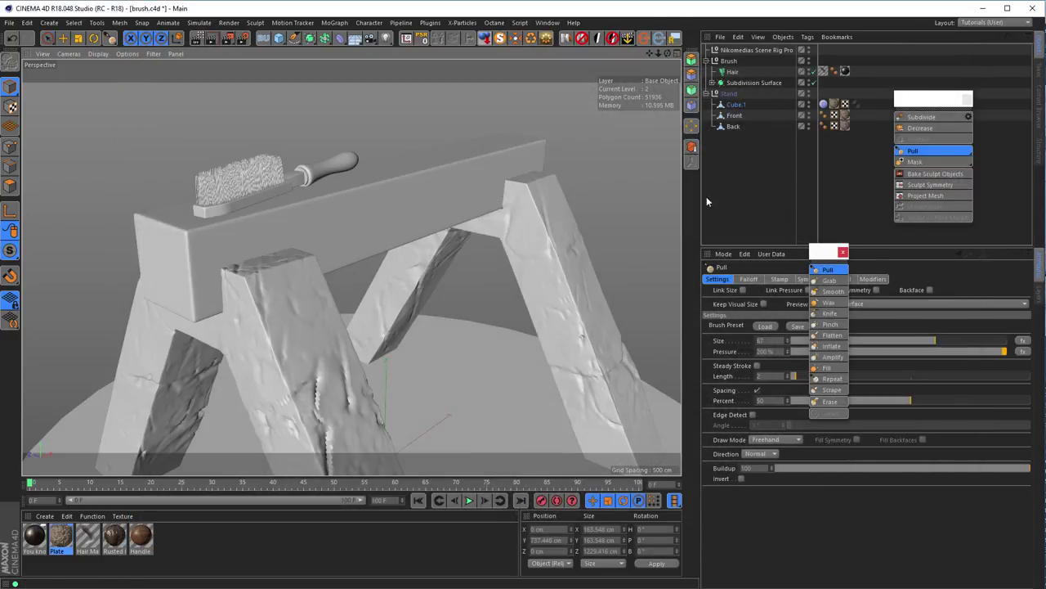
left_click_drag(273, 234, 535, 166)
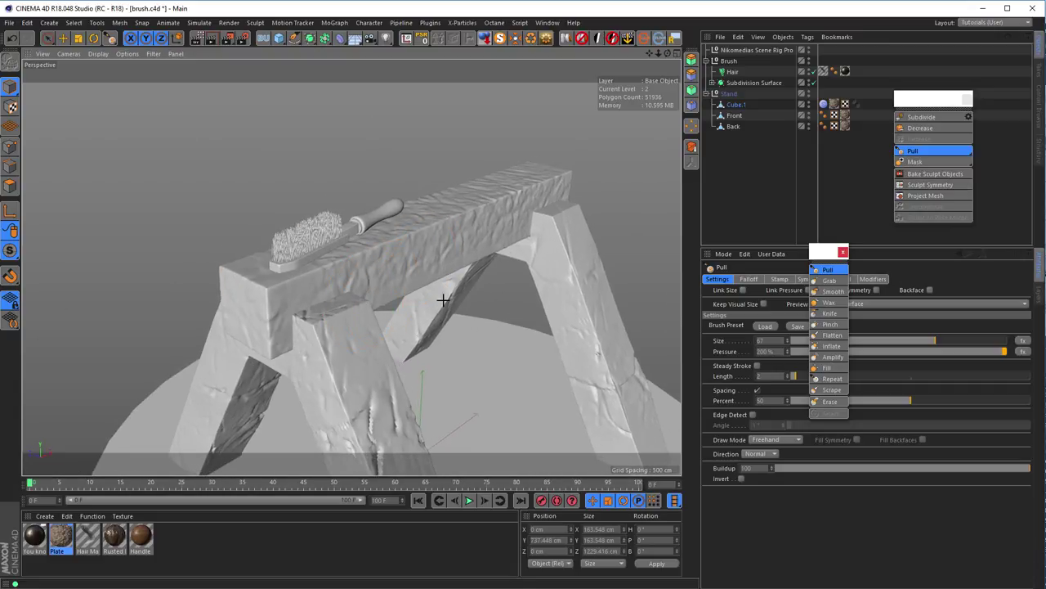
- Load the cracks_03 sculpt brush preset and close both floating sculpting palettes
key("shift+F8")
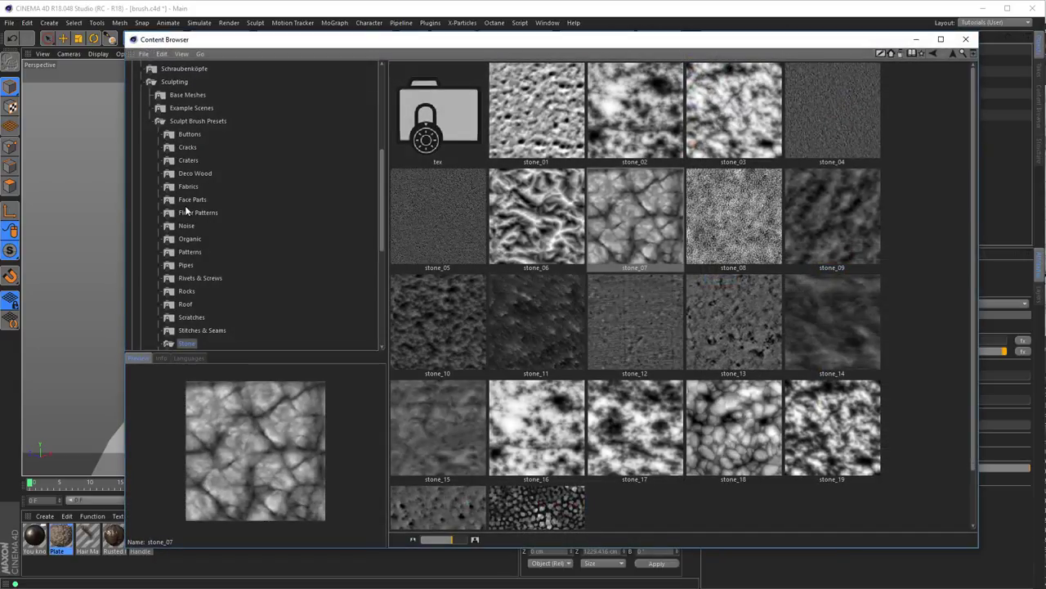
left_click(188, 148)
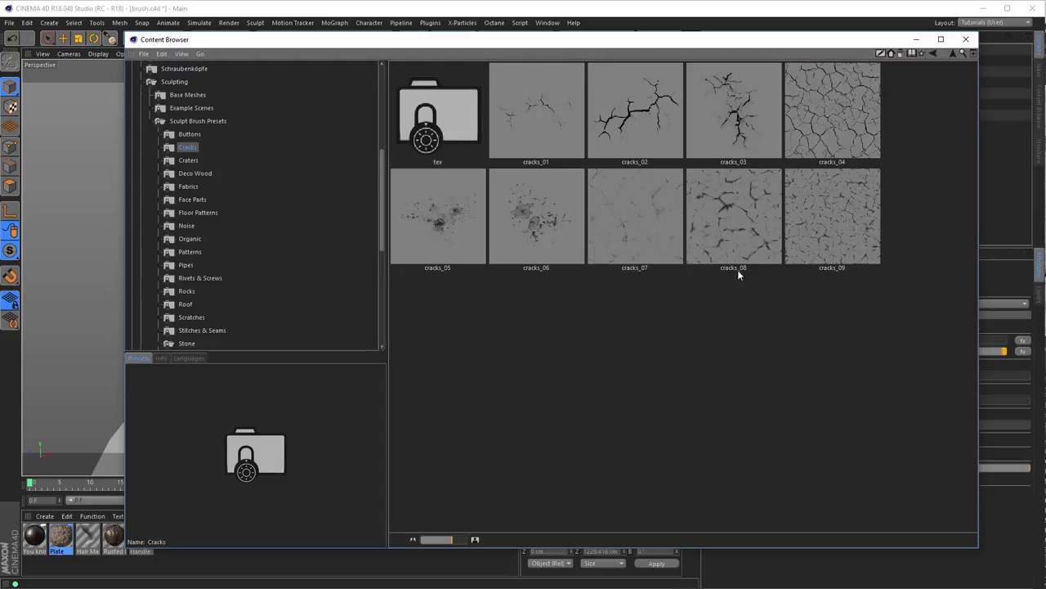
left_click(747, 128)
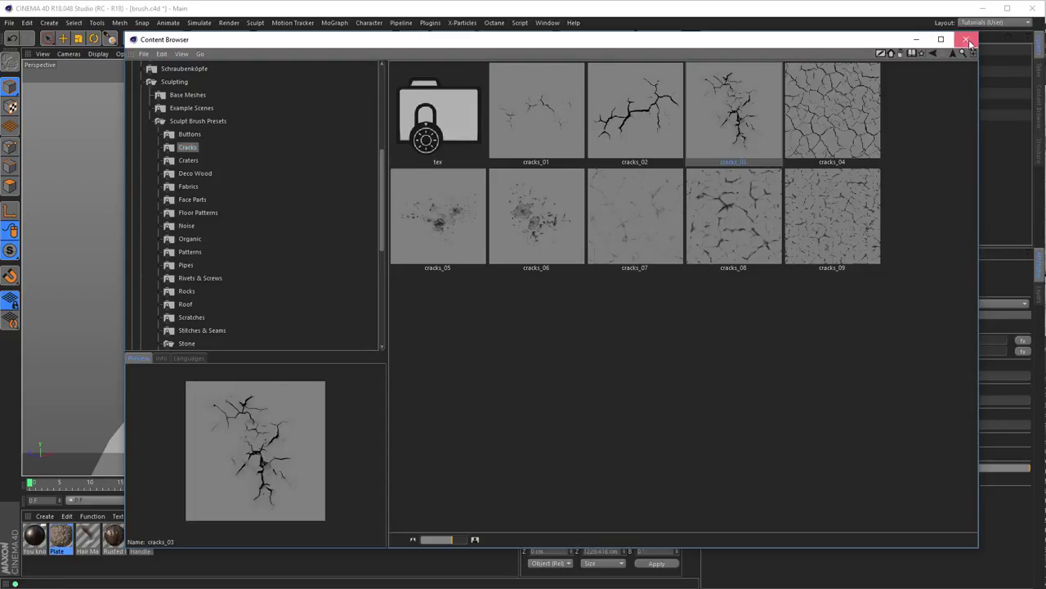
left_click(966, 39)
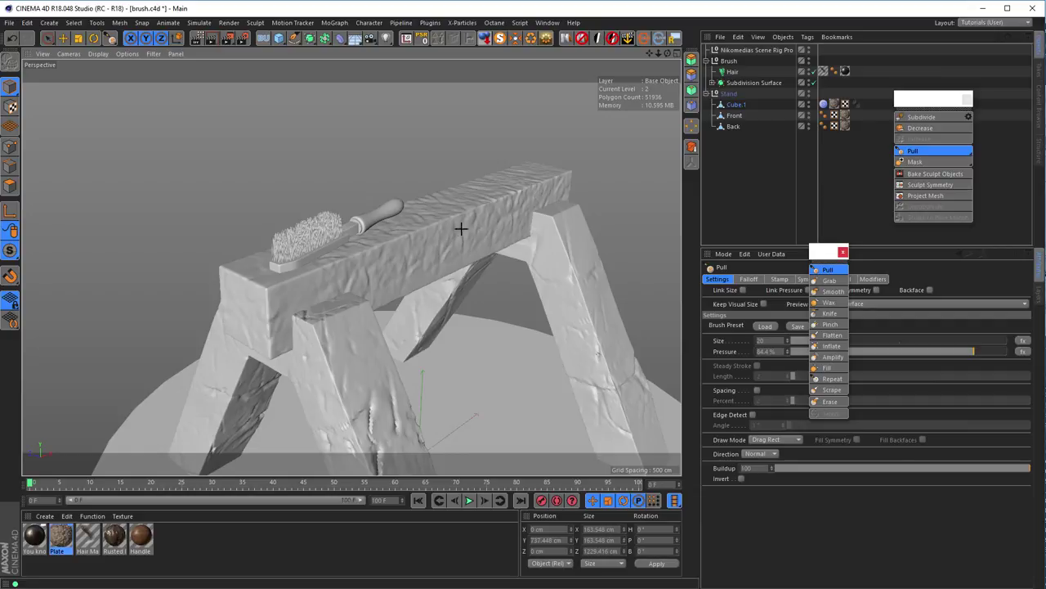
left_click(843, 252)
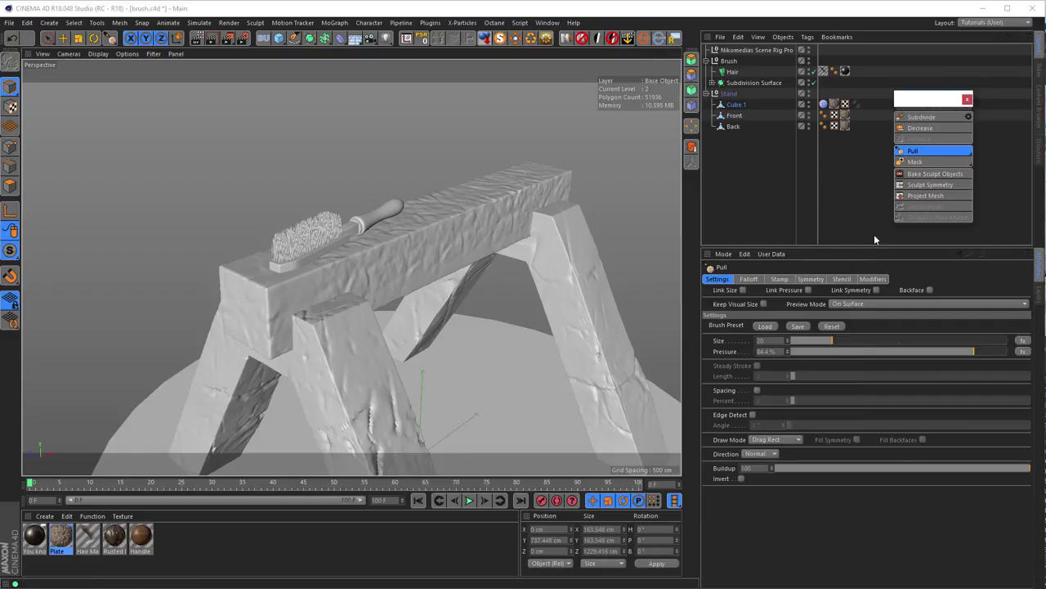
left_click(968, 99)
- Set the Pull brush pressure to 500 % and stamp a crack on the upper edge of the beam's near end
left_click(723, 279)
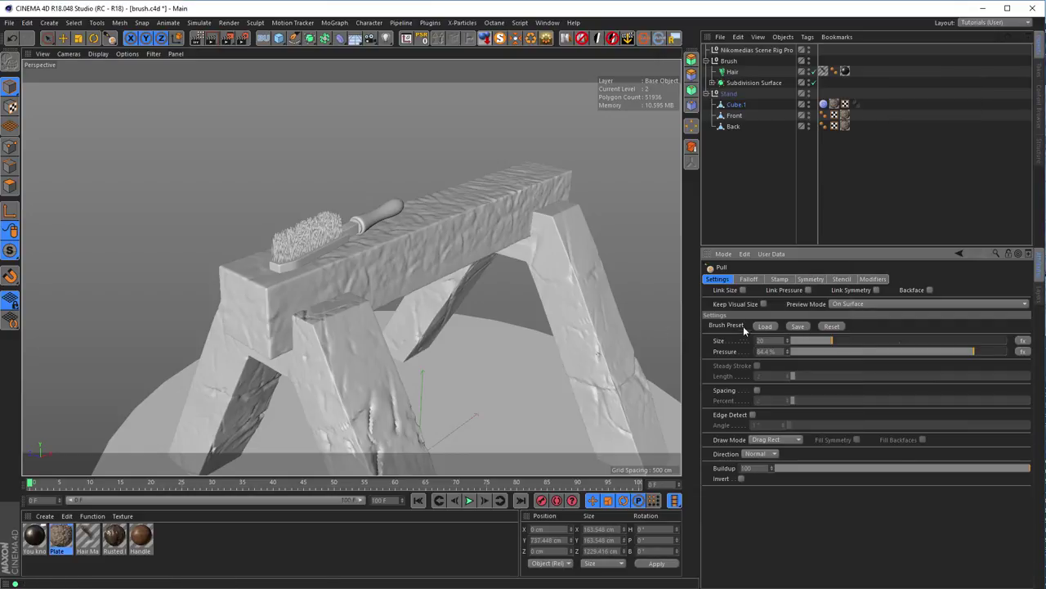
left_click_drag(782, 351, 720, 366)
type("100")
key("Return")
mouse_move(513, 187)
left_mouse_down()
mouse_move(469, 214)
mouse_move(487, 218)
mouse_move(414, 234)
mouse_move(421, 240)
left_mouse_up()
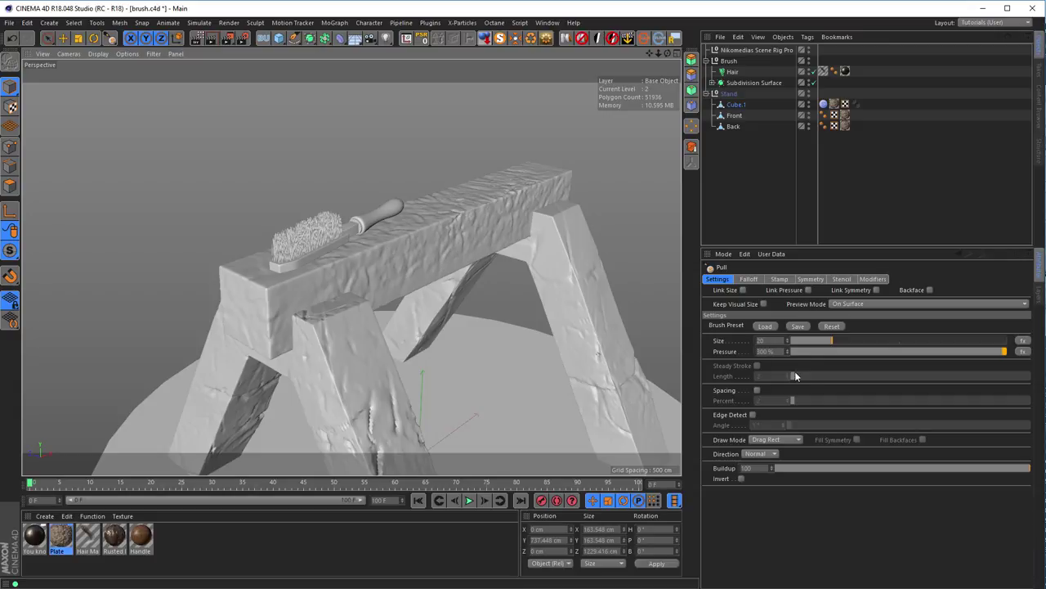
left_click(773, 351)
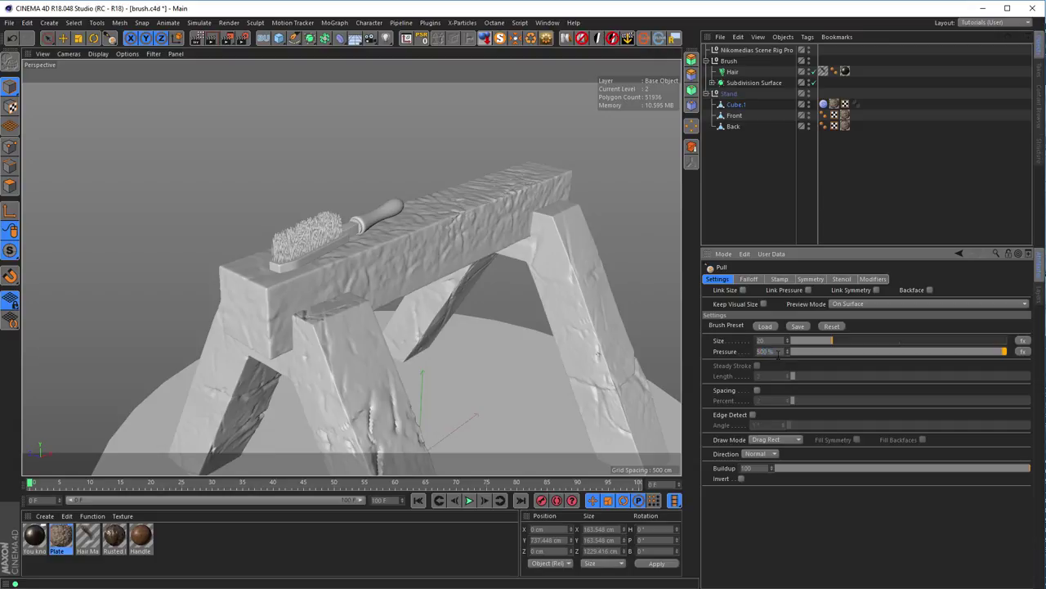
left_click_drag(276, 264, 341, 283)
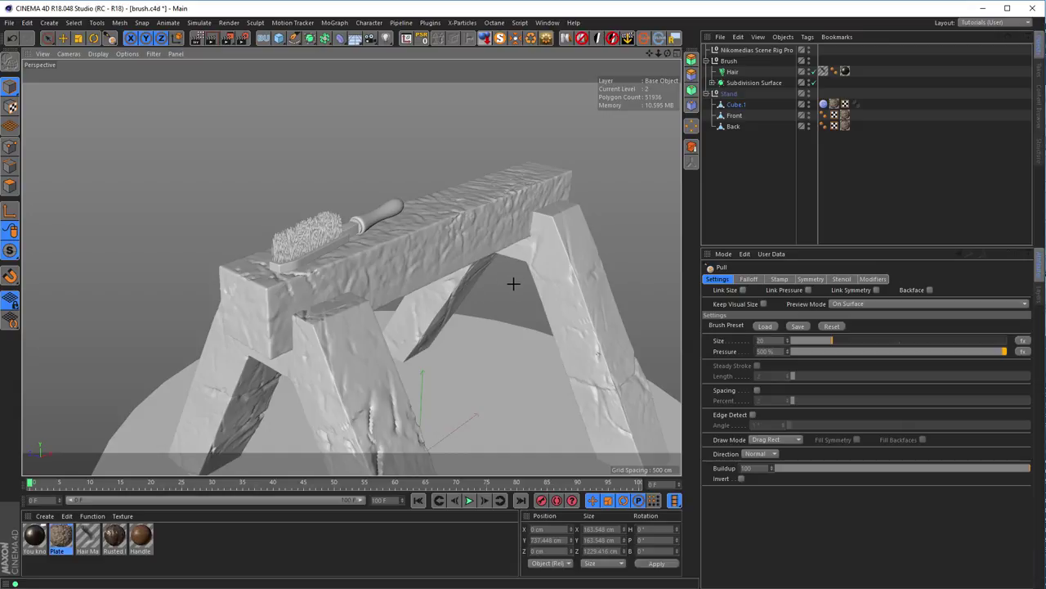
- Add a Smoothing deformer to the Front stand and set its Stiffness to about 89 %
middle_click_drag(370, 368, 389, 307, "alt")
right_click_drag(401, 387, 417, 312, "alt")
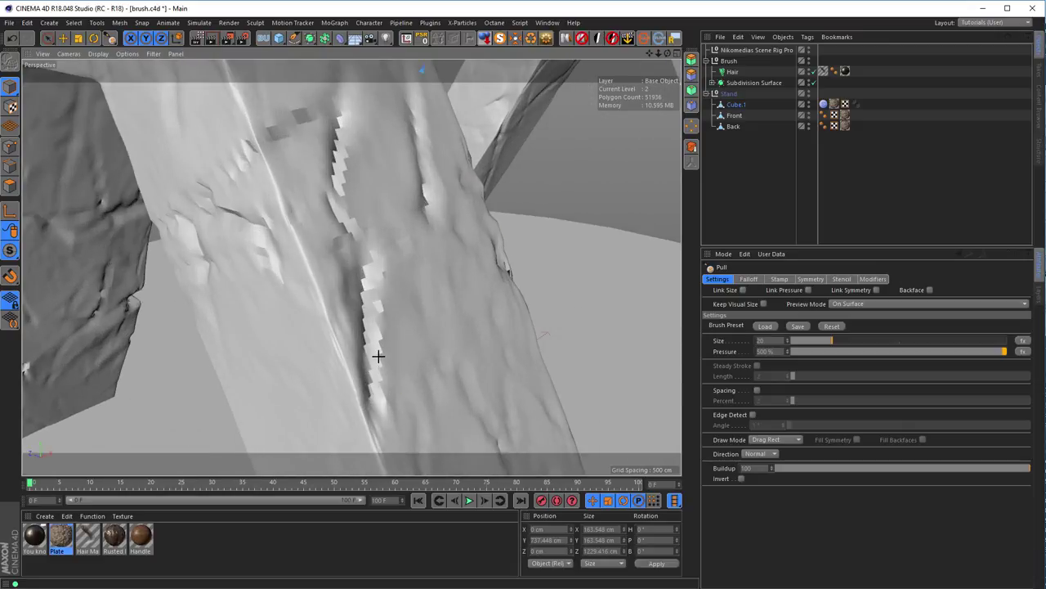
right_click_drag(381, 234, 368, 253, "alt")
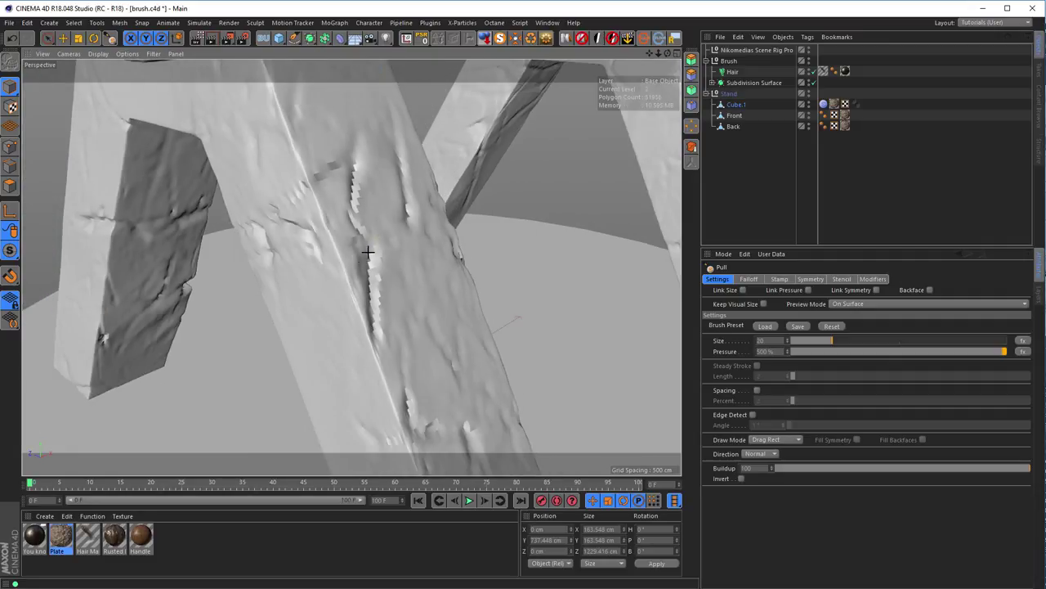
middle_click_drag(369, 267, 364, 298, "alt")
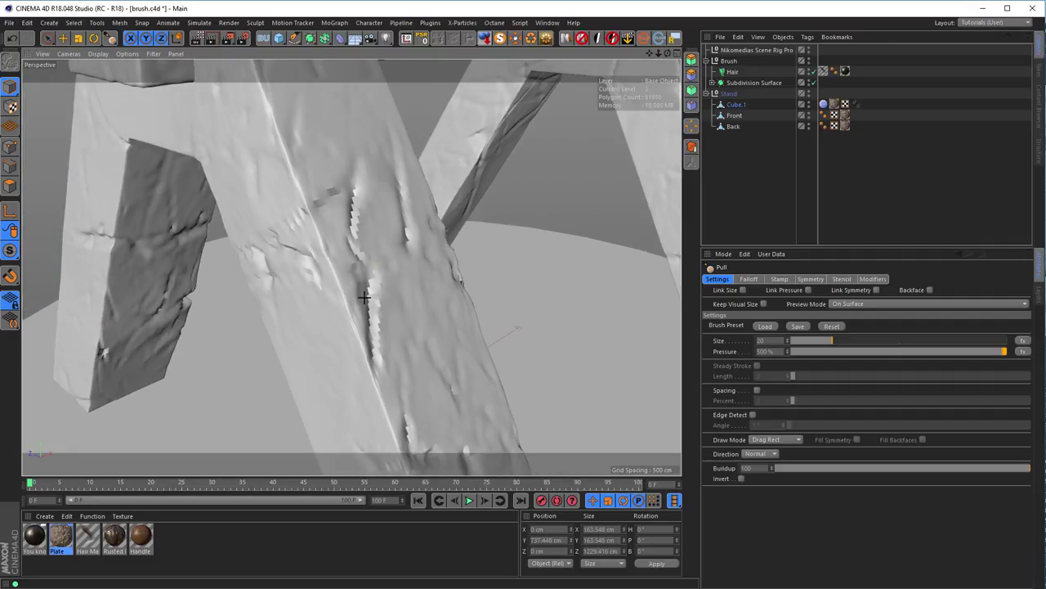
left_click(734, 117)
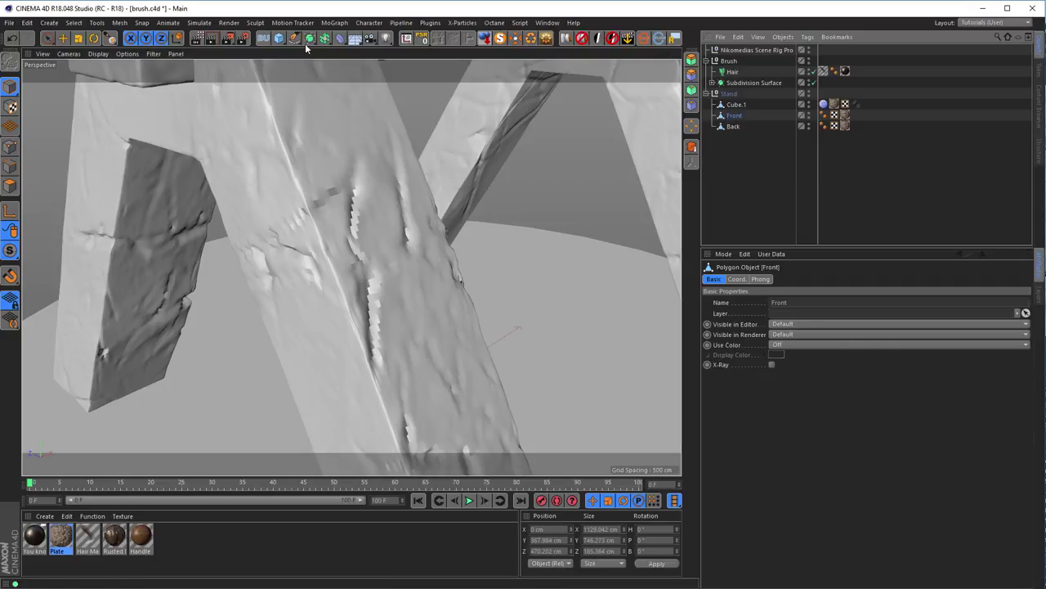
left_click_drag(340, 38, 360, 191)
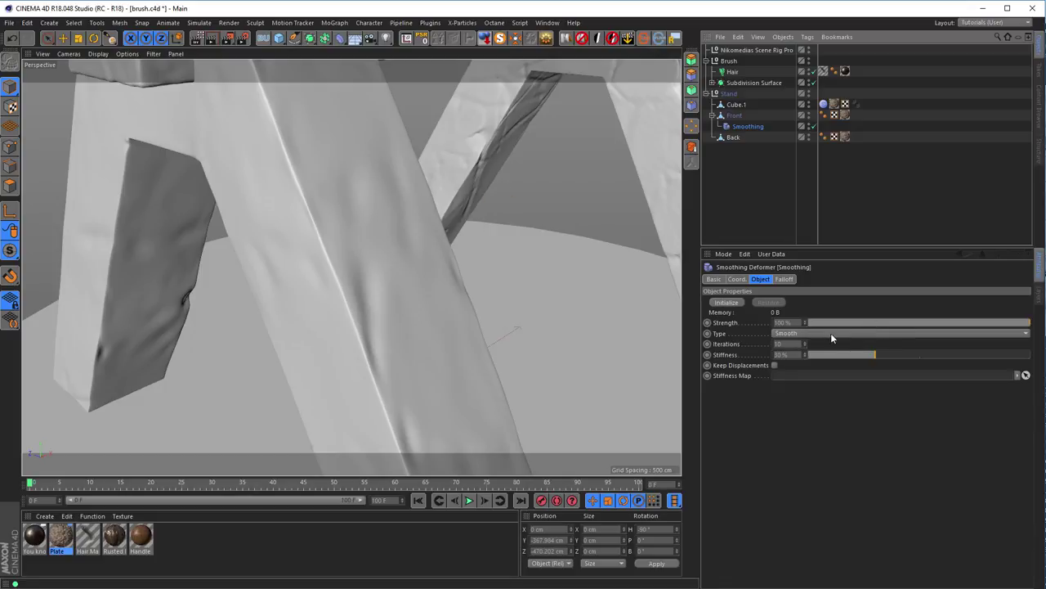
left_click_drag(859, 354, 1008, 366)
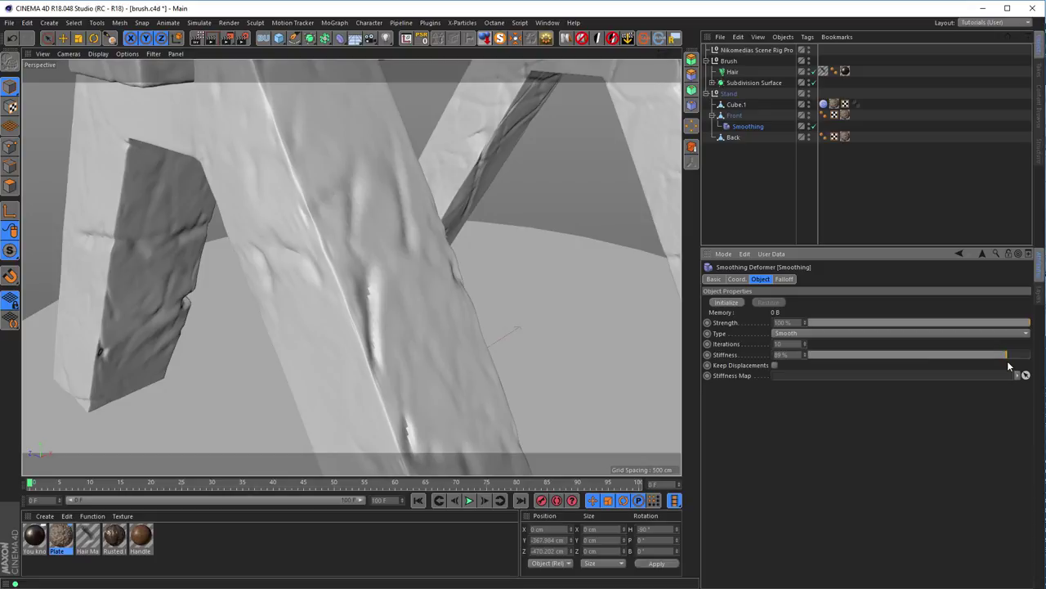
- Copy the Front stand's Smoothing deformer onto the Back stand
right_click_drag(430, 336, 327, 343, "alt")
mouse_move(402, 334)
left_mouse_down("alt")
mouse_move(433, 334)
mouse_move(408, 332)
left_mouse_up("alt")
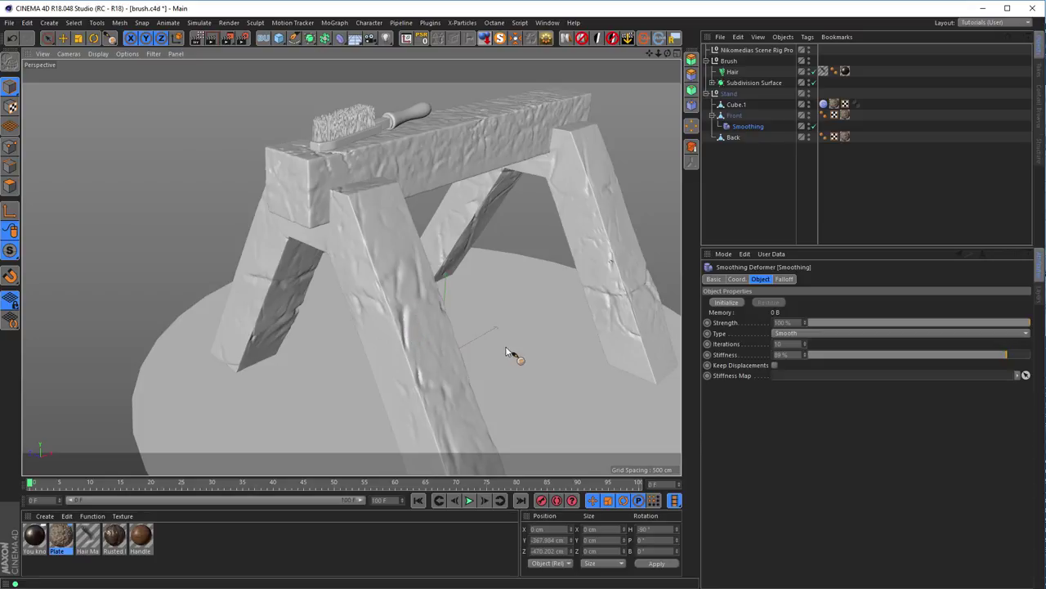
left_click_drag(740, 124, 737, 136, "ctrl")
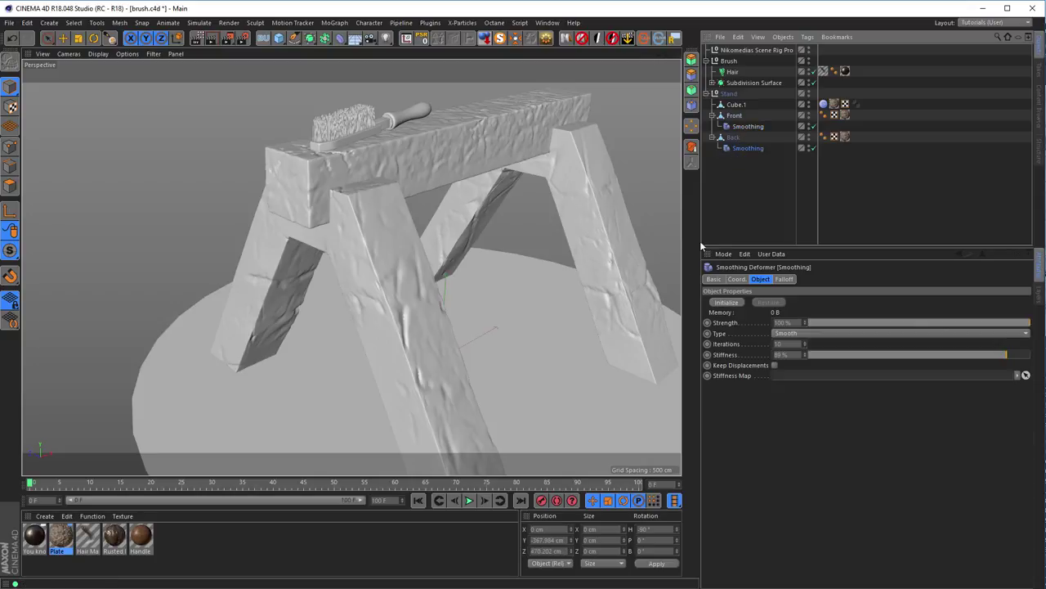
- Preview the textured stand and brush with the Interactive Render Region, turn it off, and view the whole stand
left_click_drag(462, 148, 418, 180, "alt")
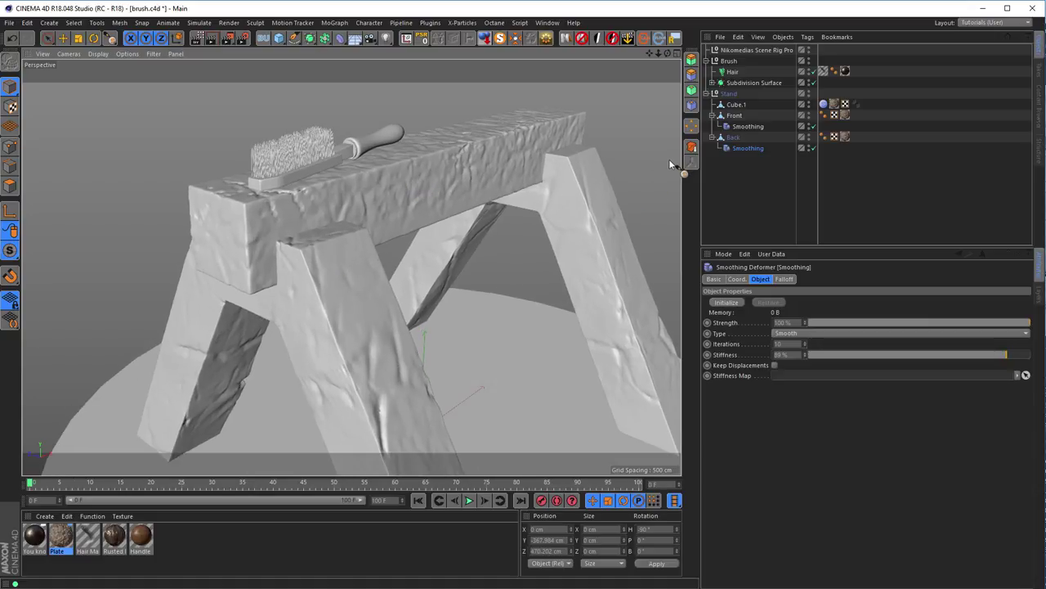
left_click(198, 39)
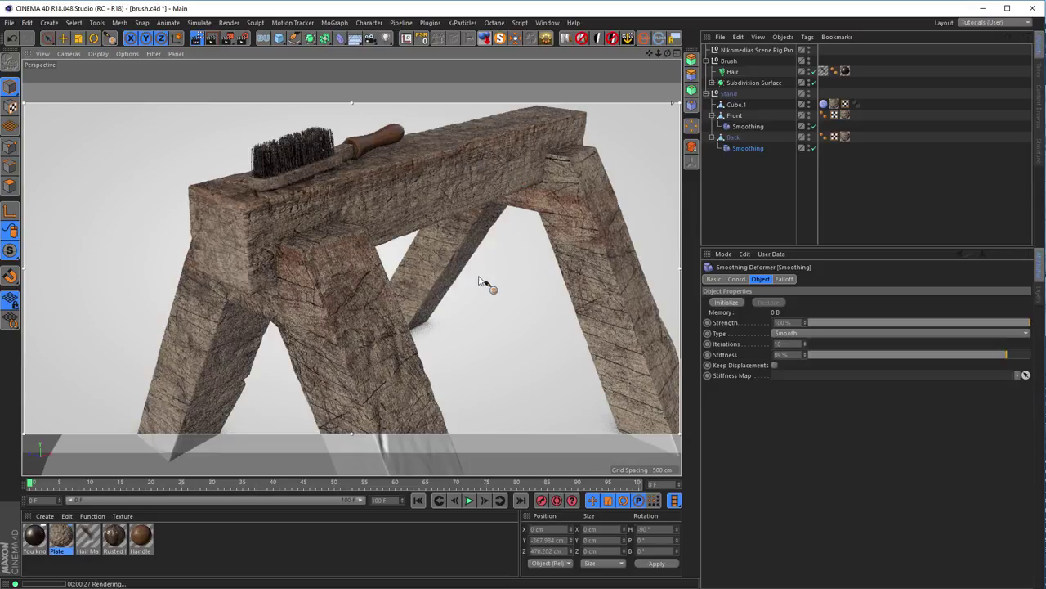
left_click(197, 38)
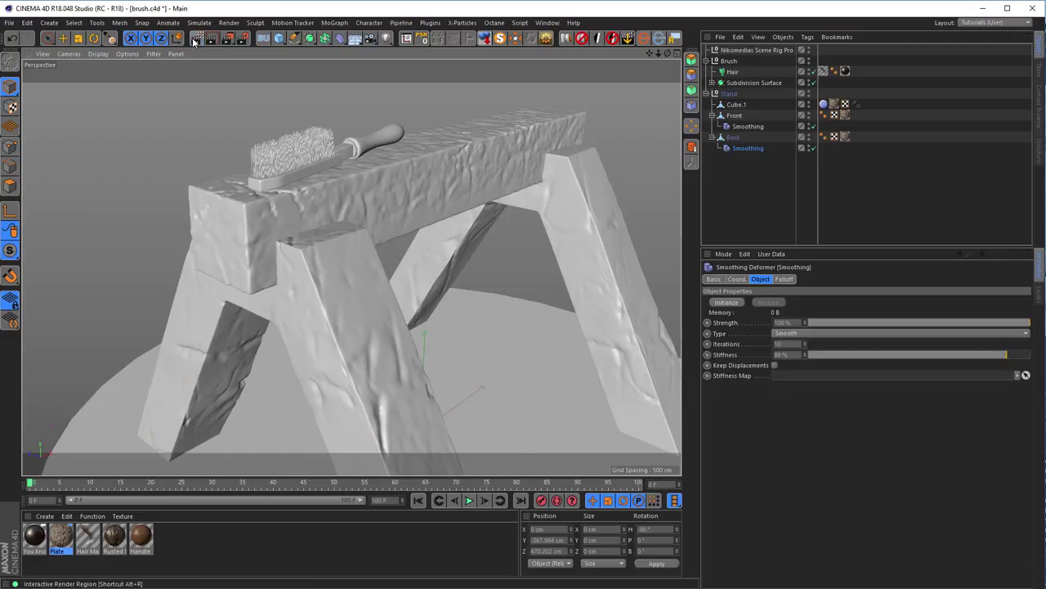
left_click_drag(333, 214, 282, 244, "alt")
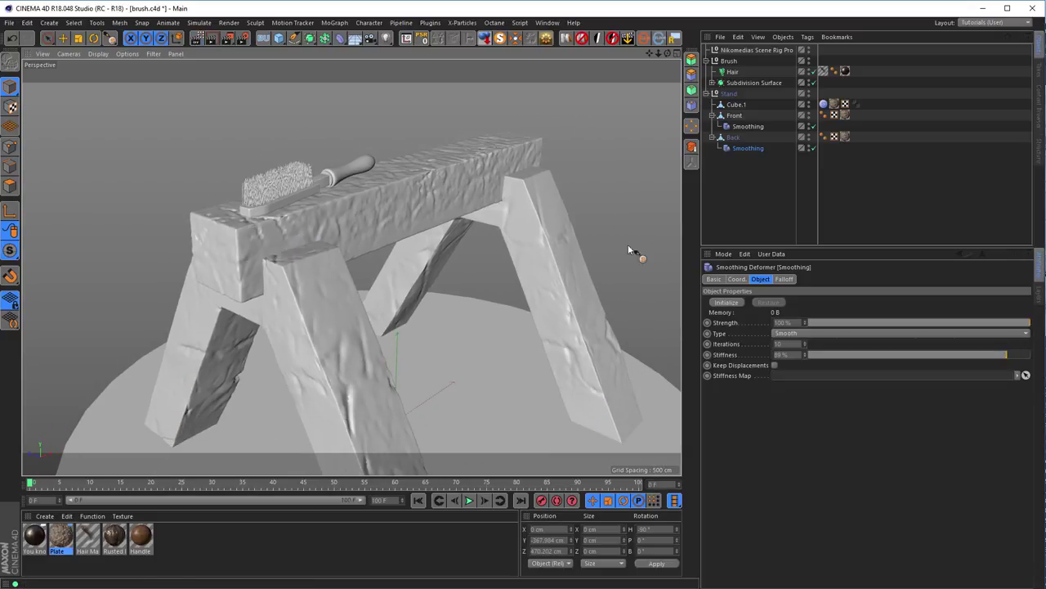
scroll(368, 211, "down", 1)
middle_click_drag(360, 210, 329, 214, "alt")
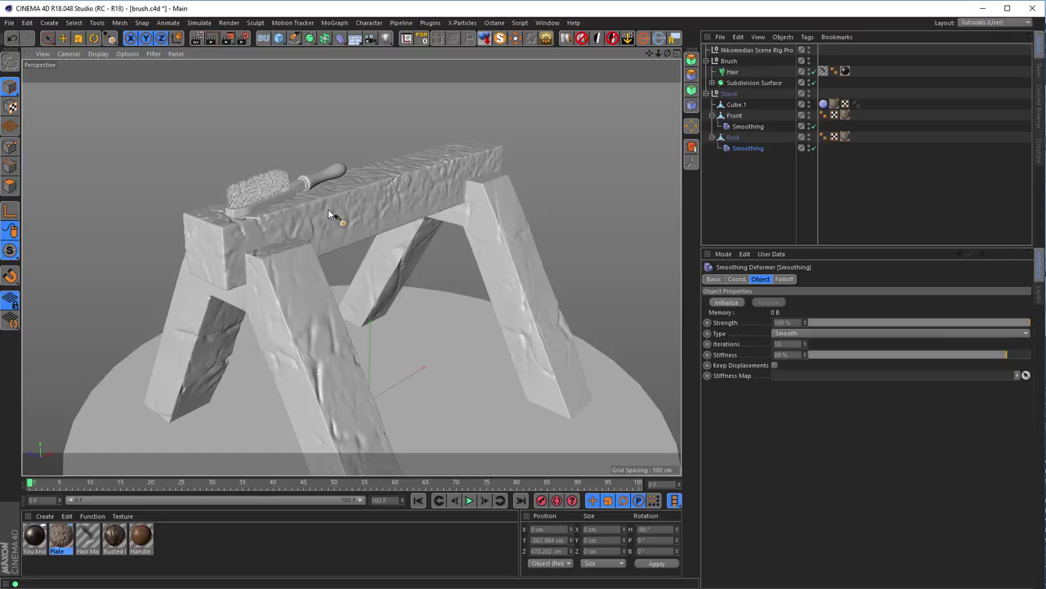
- Select the Nikomedias Scene Rig Pro object and open the Indoor folder of the Nikomedias HDRI Collection in the Content Browser
left_click(760, 50)
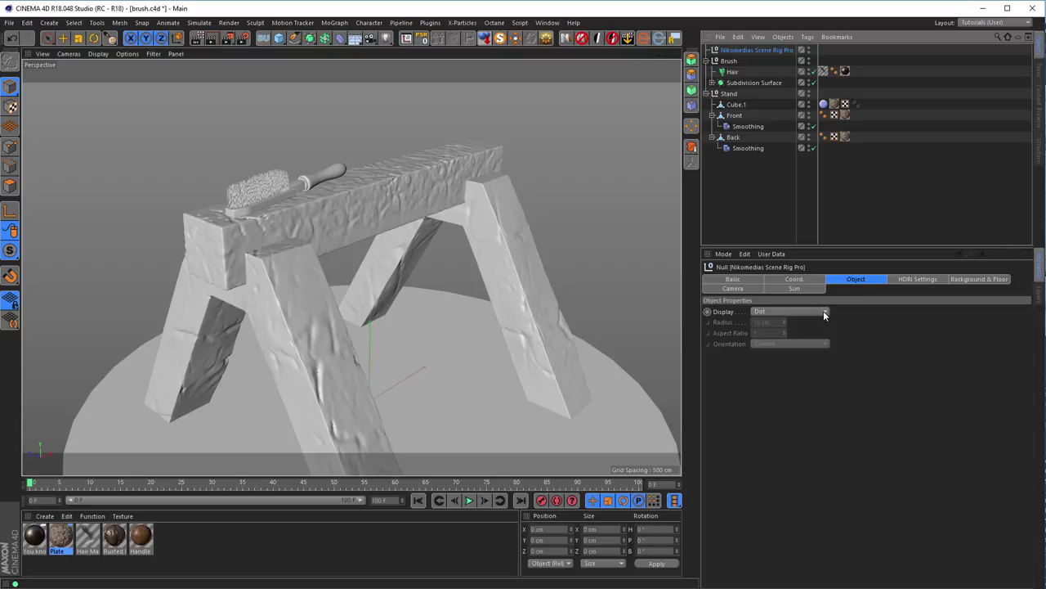
key("shift+F8")
left_click_drag(717, 42, 614, 44)
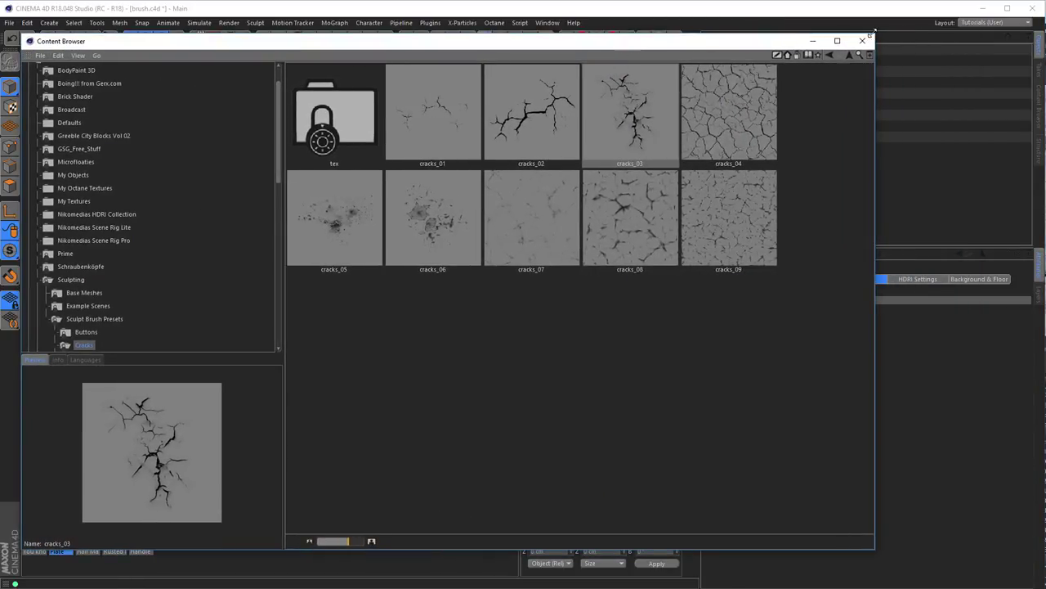
left_click_drag(875, 38, 738, 33)
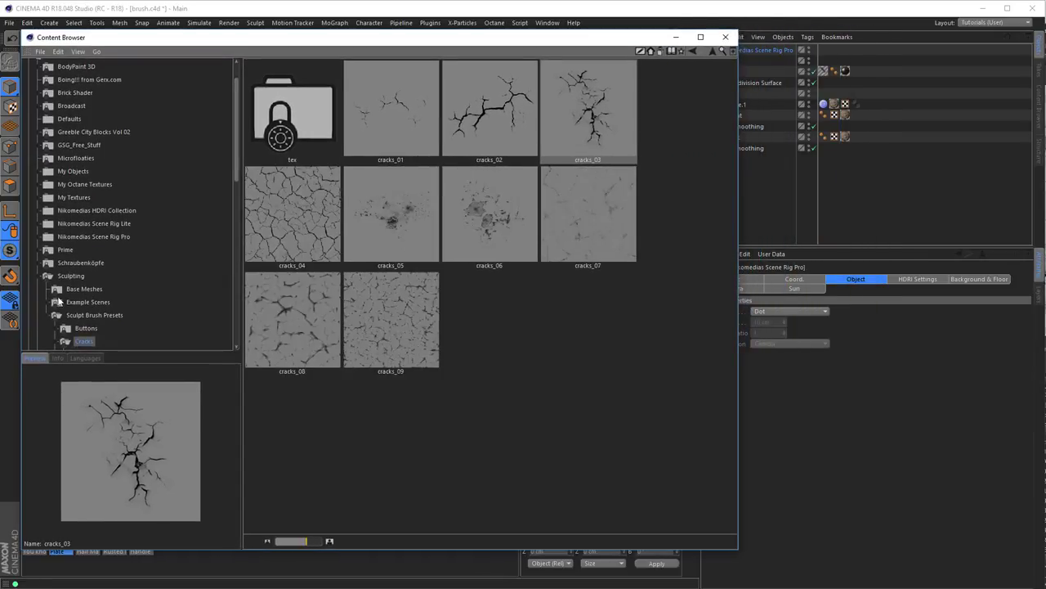
left_click(42, 275)
left_click(42, 212)
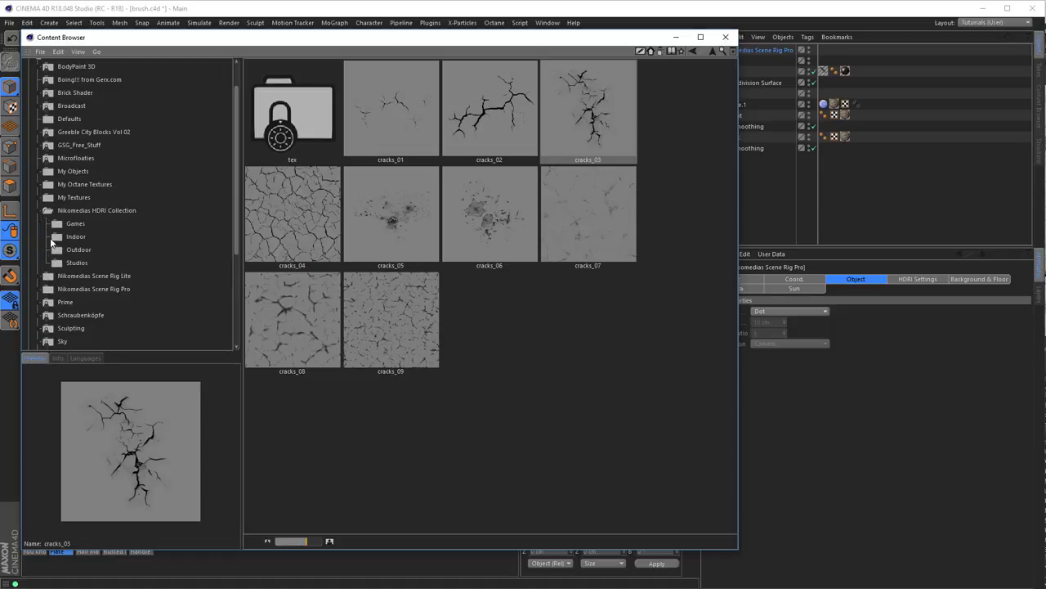
left_click(56, 238)
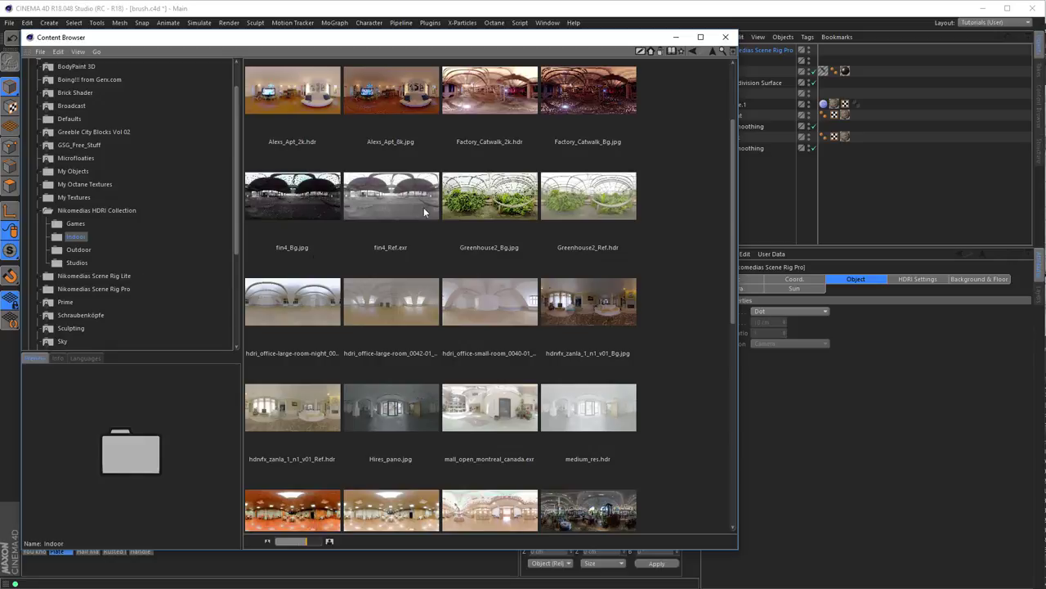
- Assign fin4_Ref.exr as the scene rig's HDRI file
left_click(415, 242)
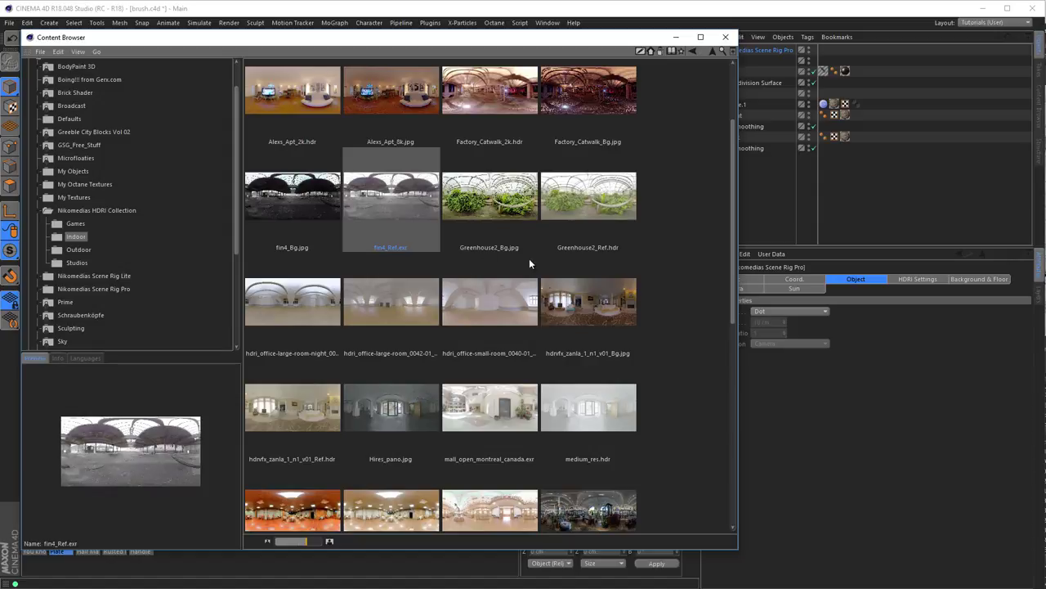
left_click(761, 51)
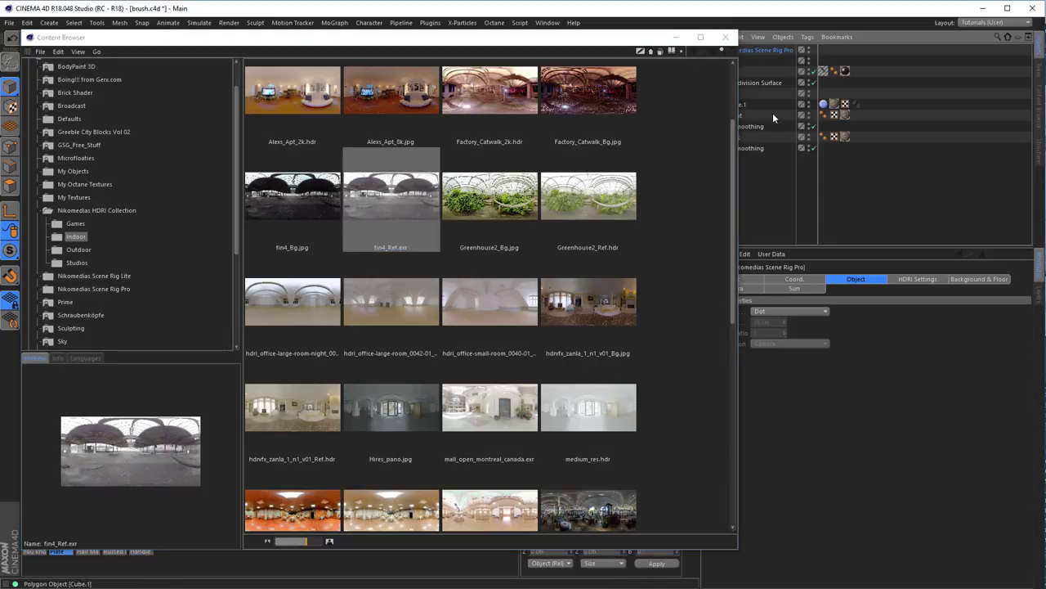
left_click(924, 279)
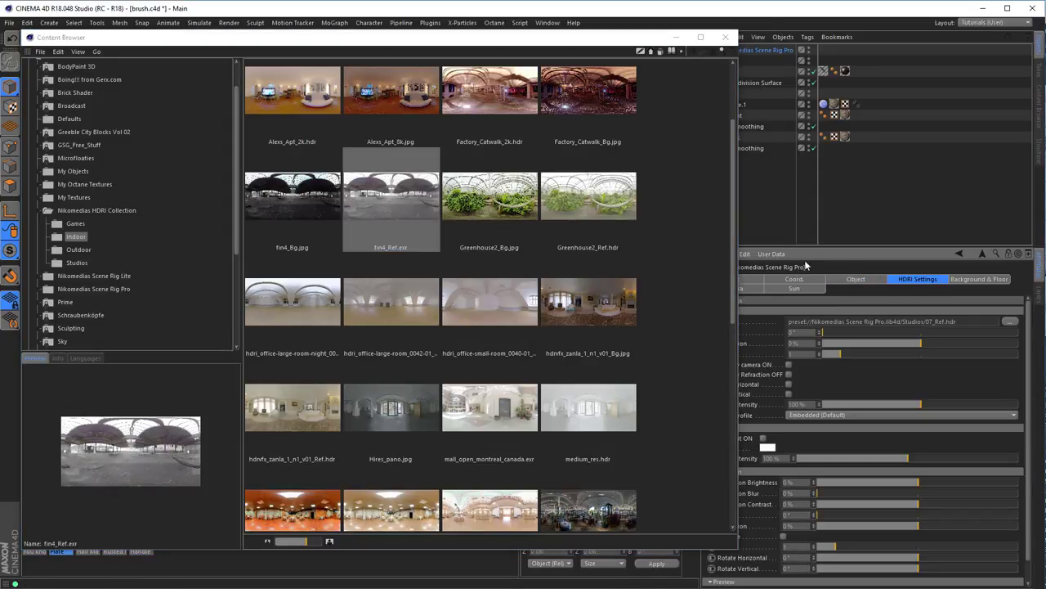
left_click(376, 201)
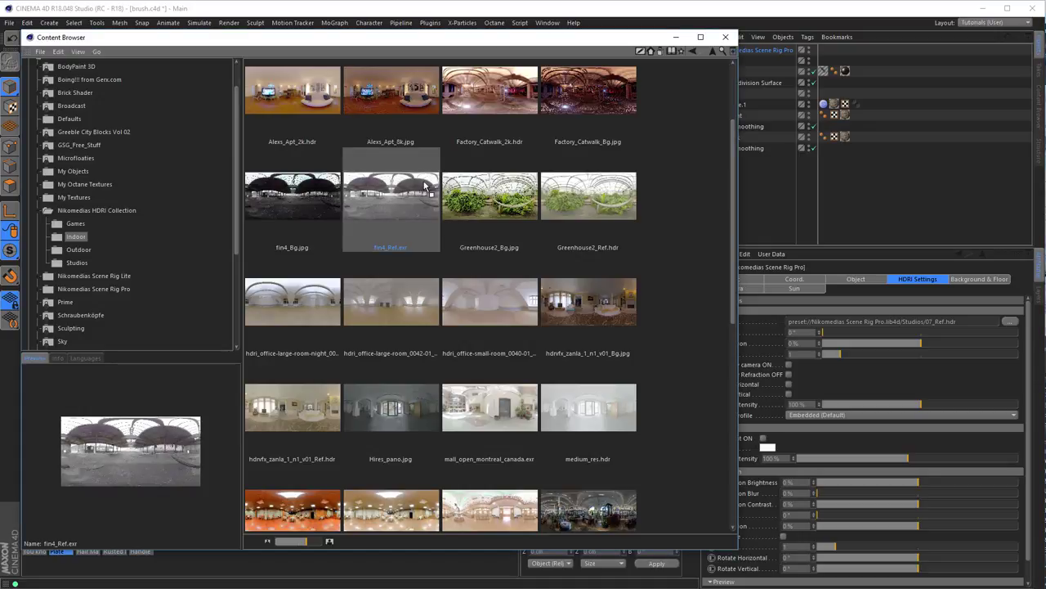
left_click_drag(883, 326, 882, 325)
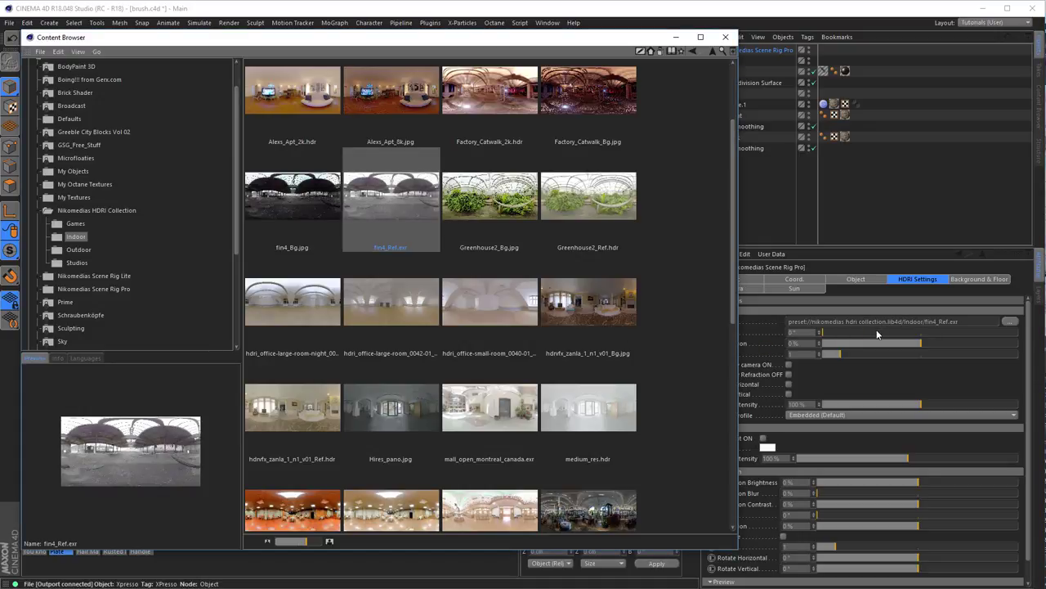
- Assign fin4_Bg.jpg as the scene rig's Background Picture and enable Use SPHERICAL Background Picture
left_click(298, 204)
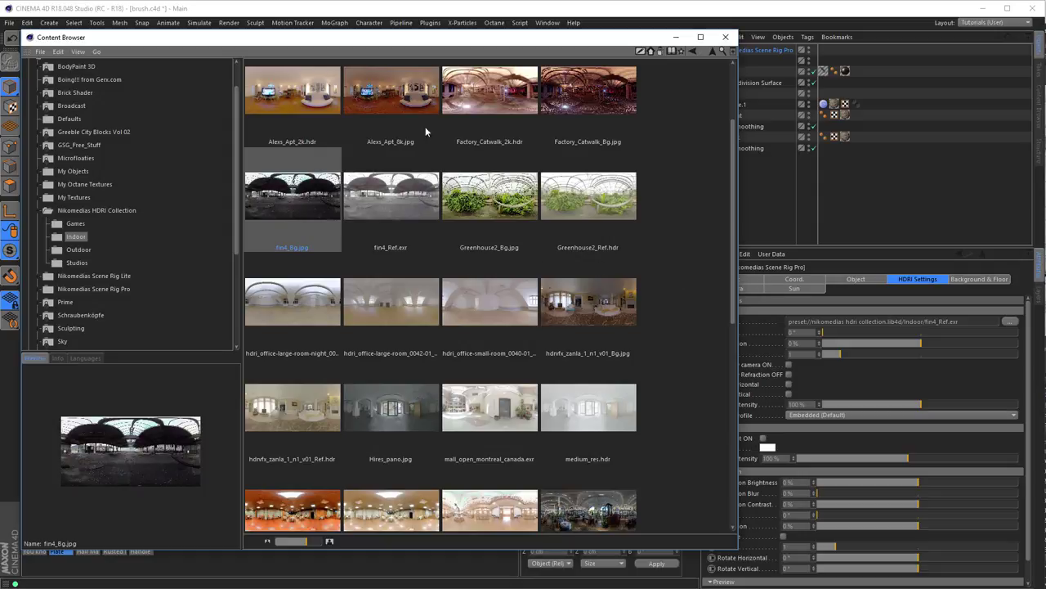
left_click(969, 279)
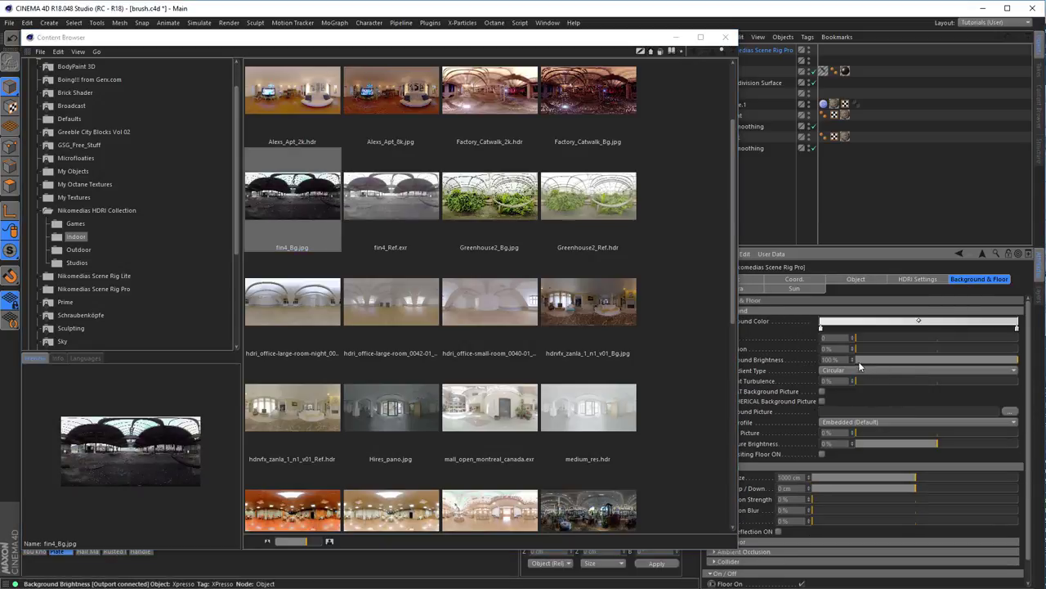
mouse_move(1030, 371)
left_mouse_down()
mouse_move(1030, 390)
mouse_move(1030, 368)
left_mouse_up()
left_click_drag(739, 426, 689, 427)
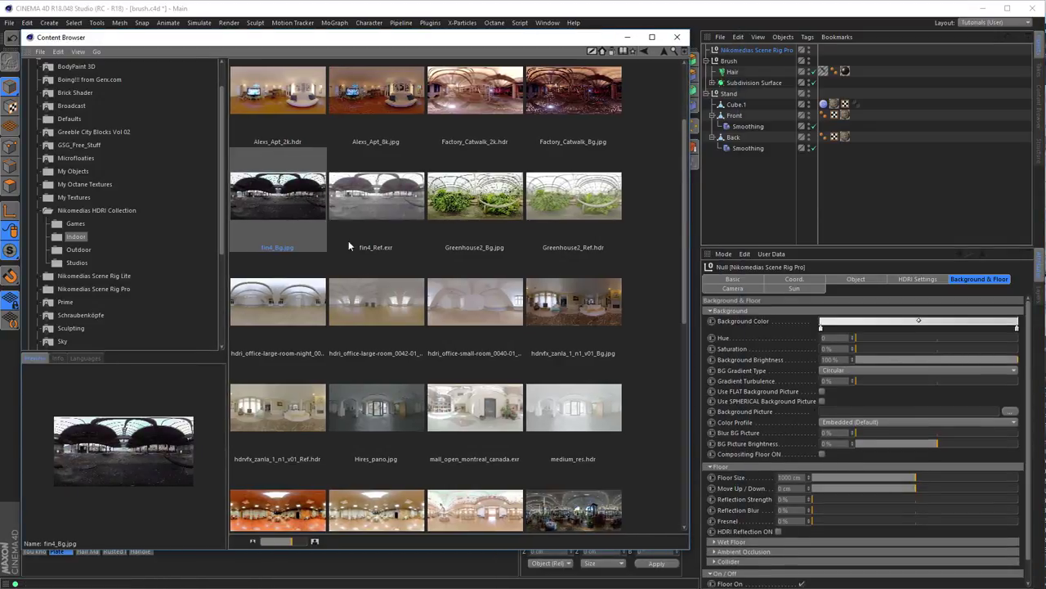
left_click_drag(279, 197, 849, 414)
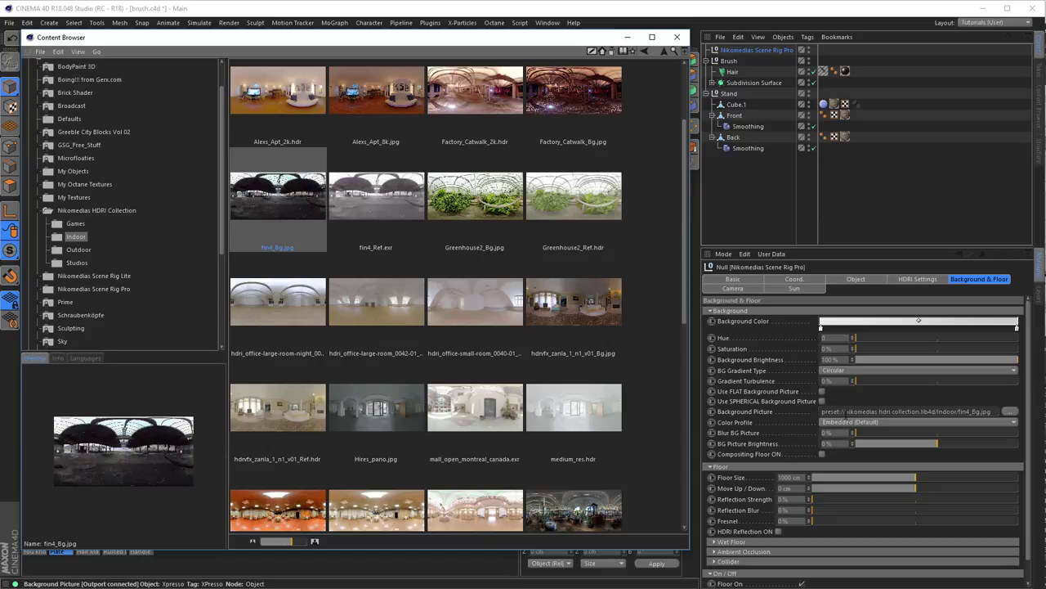
left_click(822, 401)
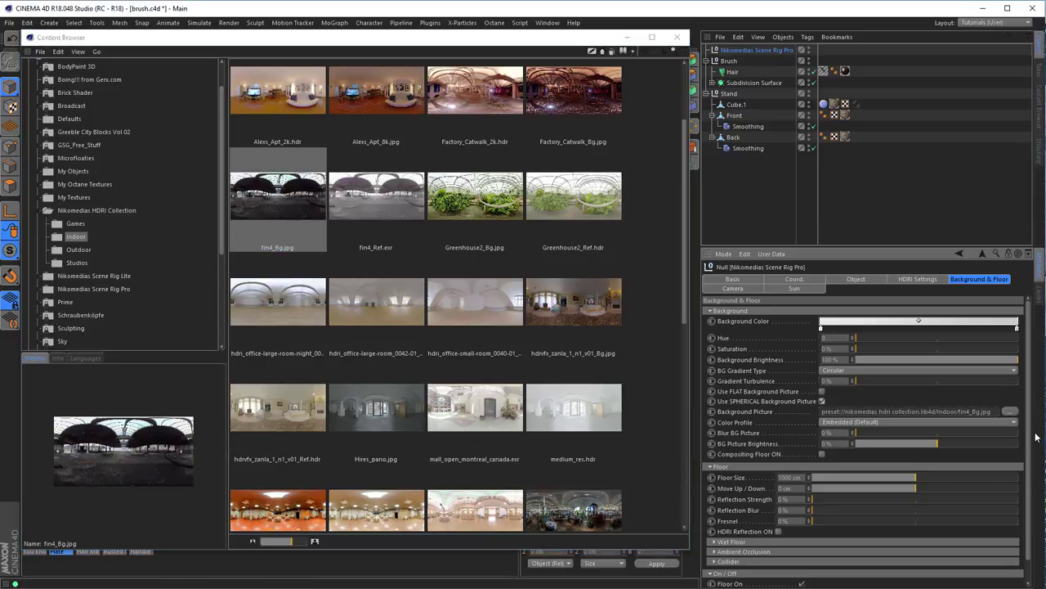
- Turn off Floor On, Floor seen by Reflection and Background On for the scene rig, and close the Content Browser
scroll(1028, 447, "down", 1)
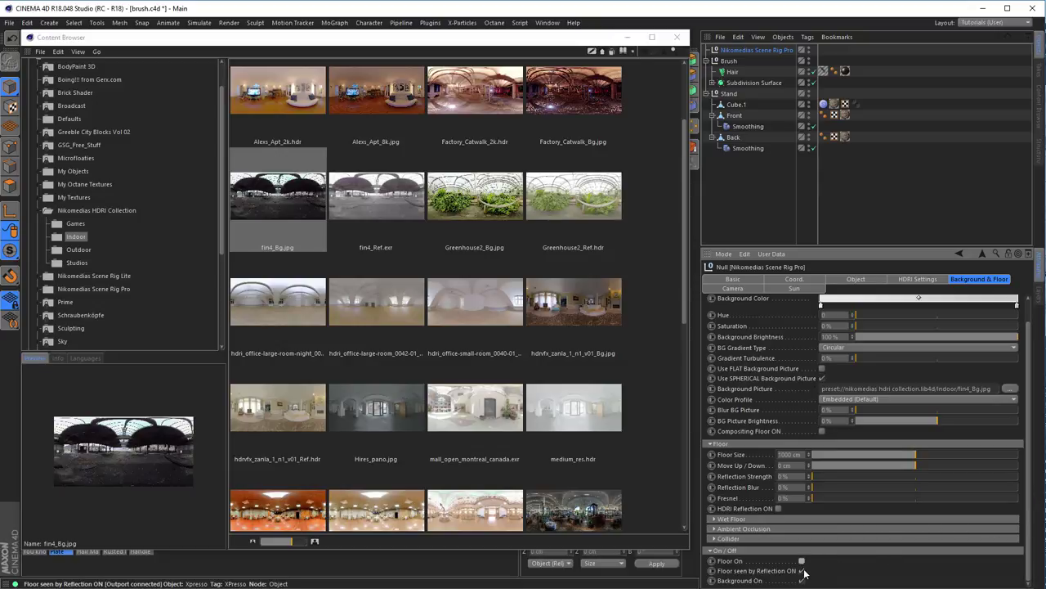
left_click(677, 36)
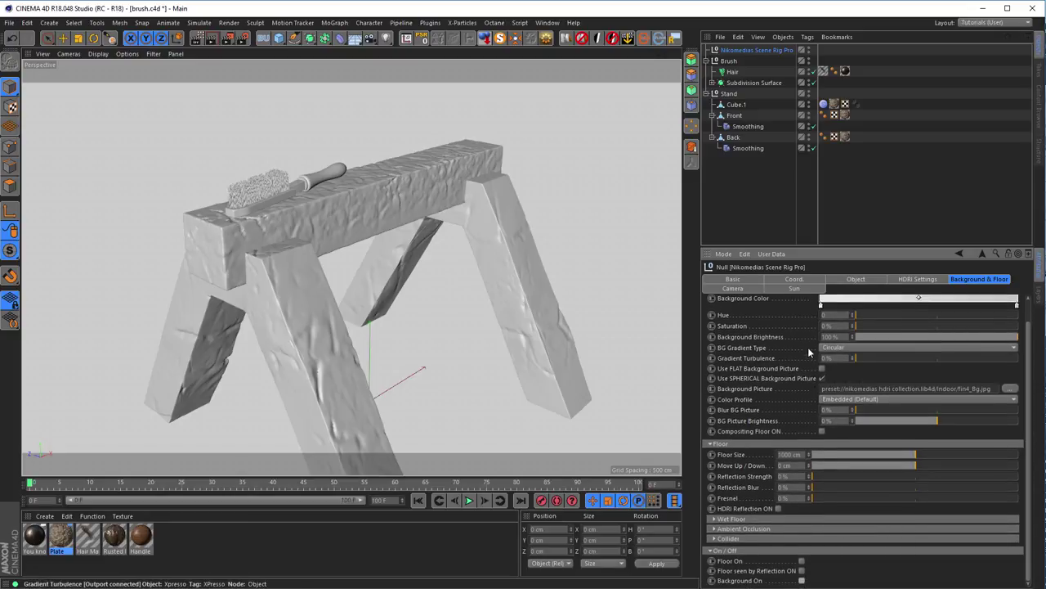
left_click(919, 279)
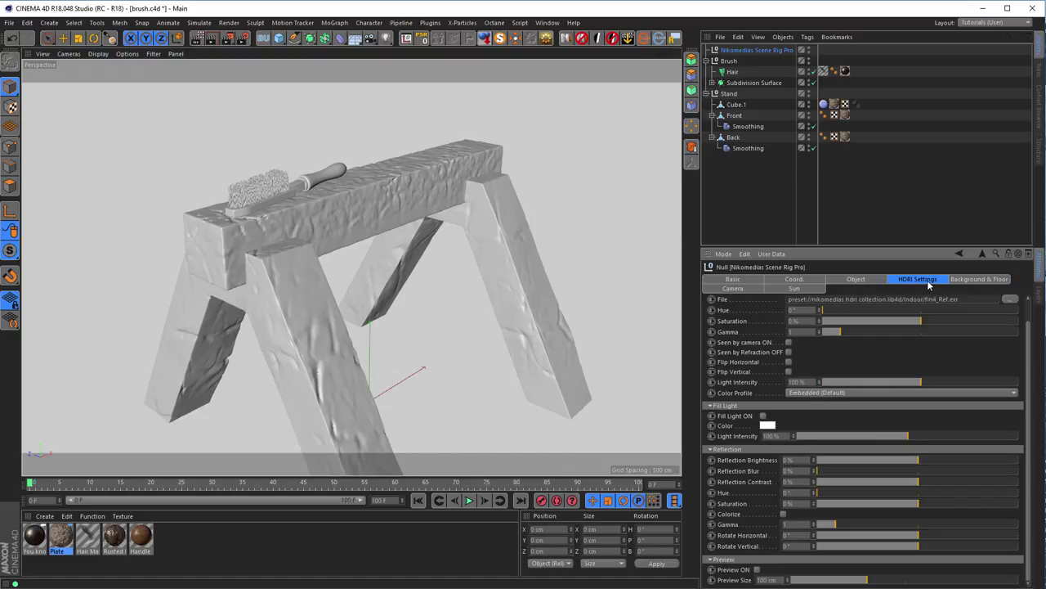
left_click(970, 280)
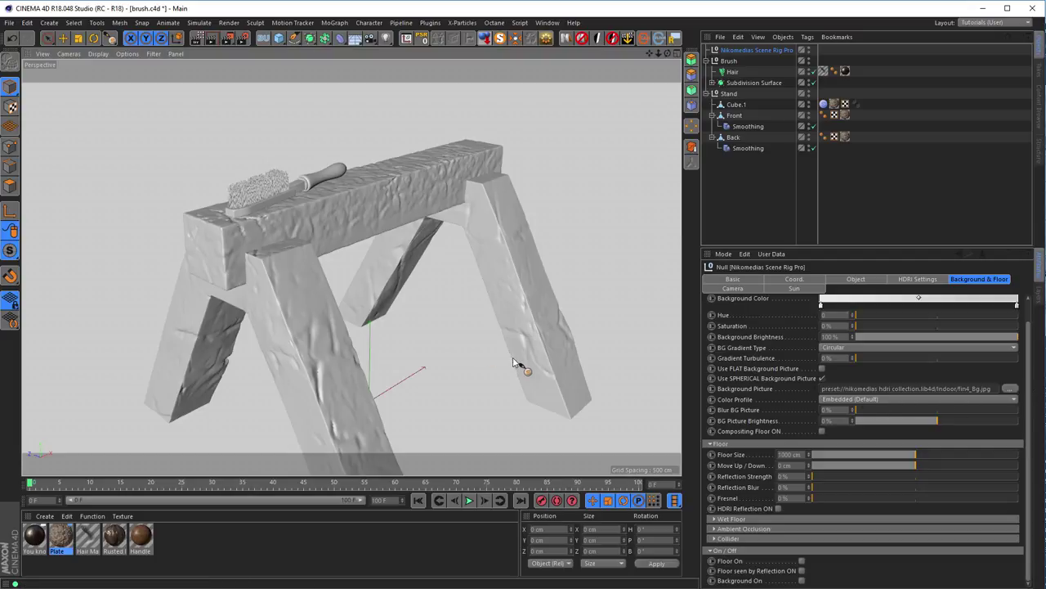
- Enable the scene rig's Compositing Floor and turn on texture display in the viewport
left_click_drag(514, 362, 513, 356, "alt")
left_click_drag(410, 214, 356, 244, "alt")
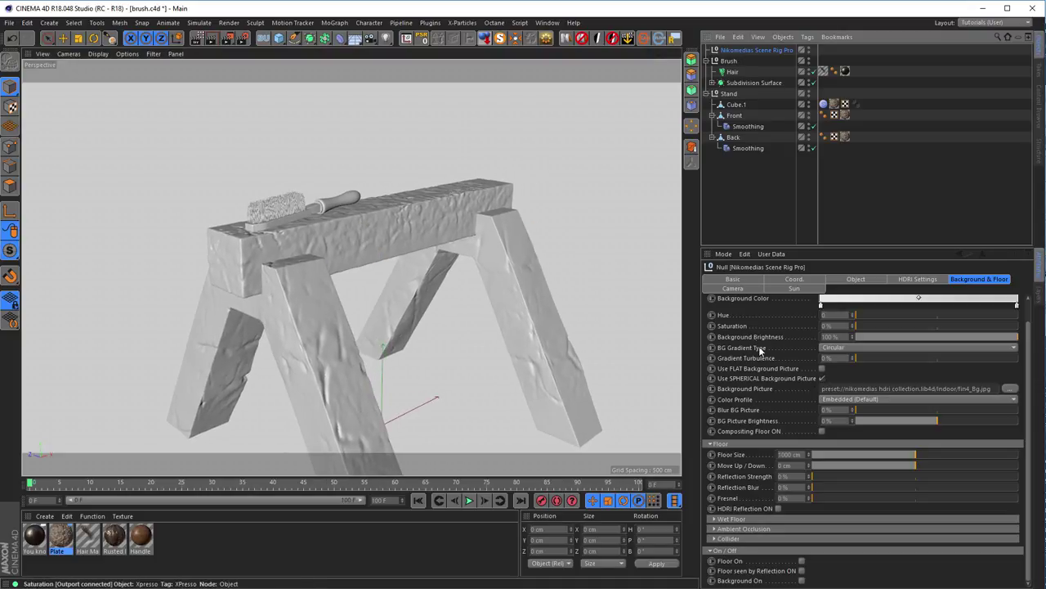
left_click(822, 430)
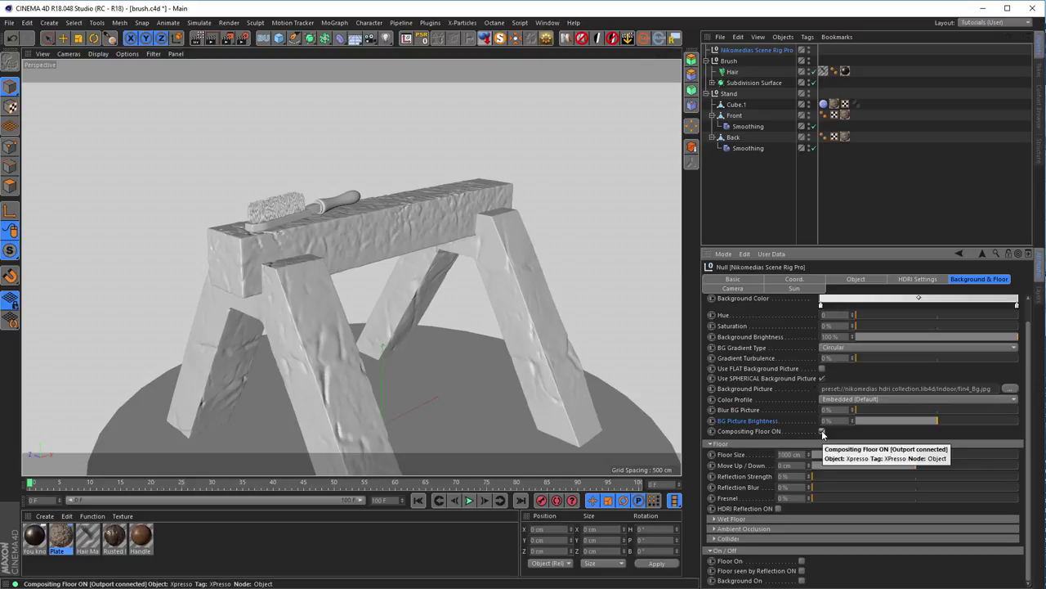
key("n")
key("q")
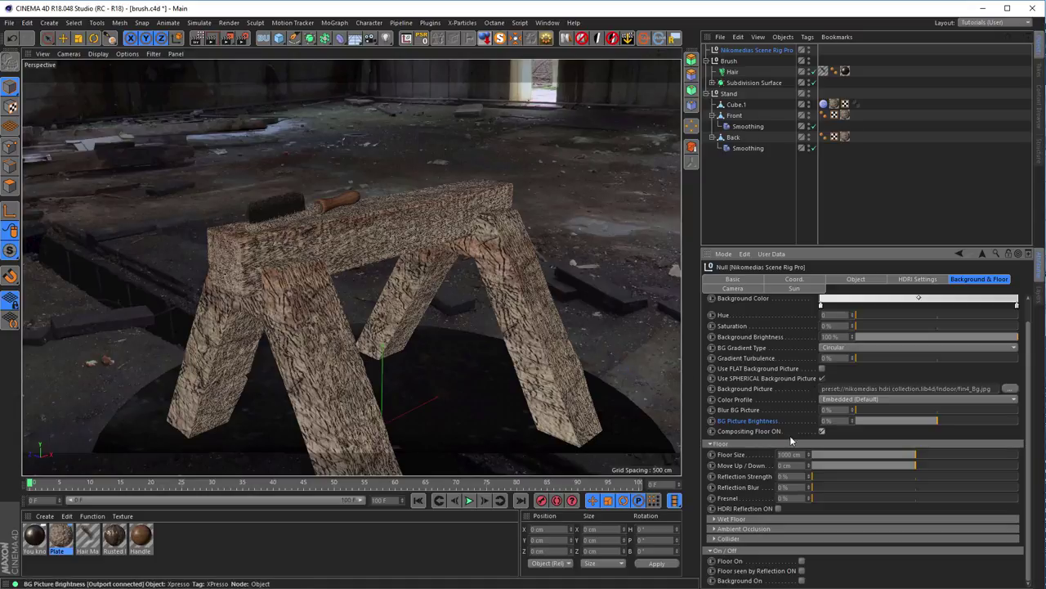
- Try scene rig Floor Size values of 200 cm and 2000 cm
left_click(791, 454)
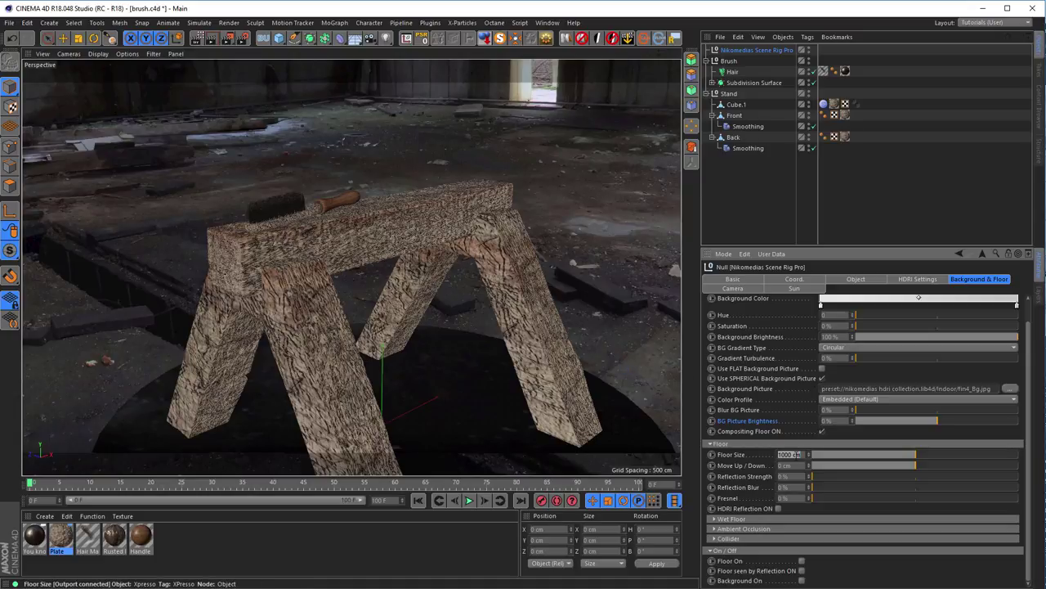
type("200")
key("Return")
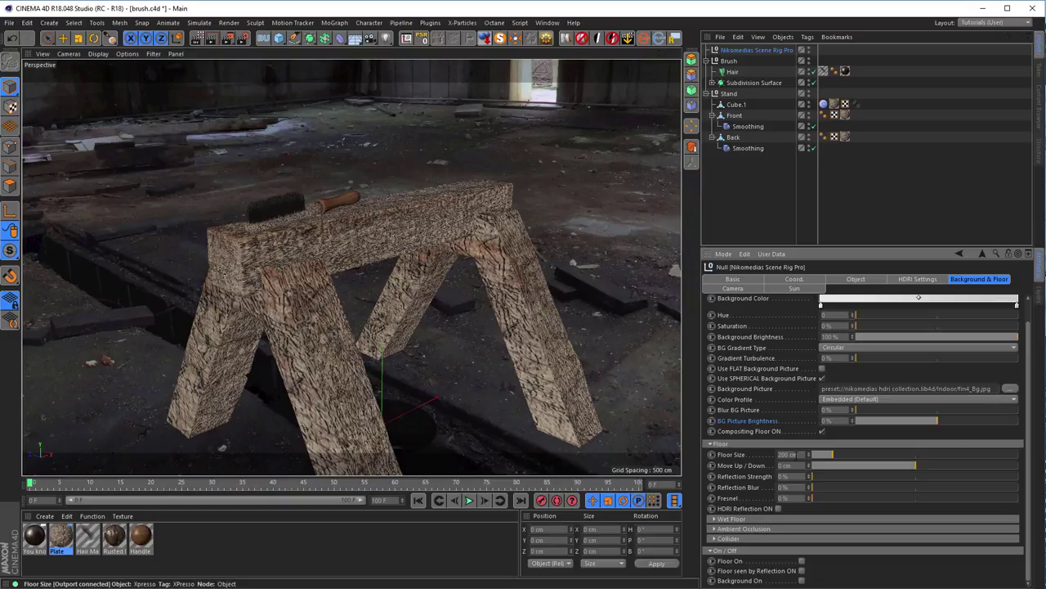
double_click(797, 454)
type("2")
type("2000")
key("Return")
- Set the scene rig's Floor Size to 4000 cm
left_click(790, 454)
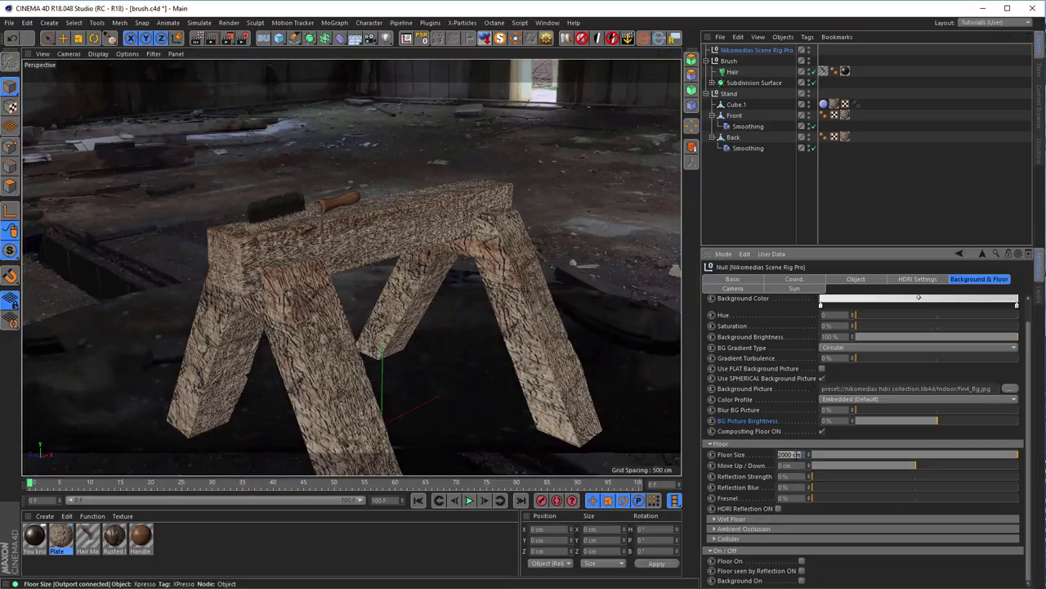
type("4000")
key("Return")
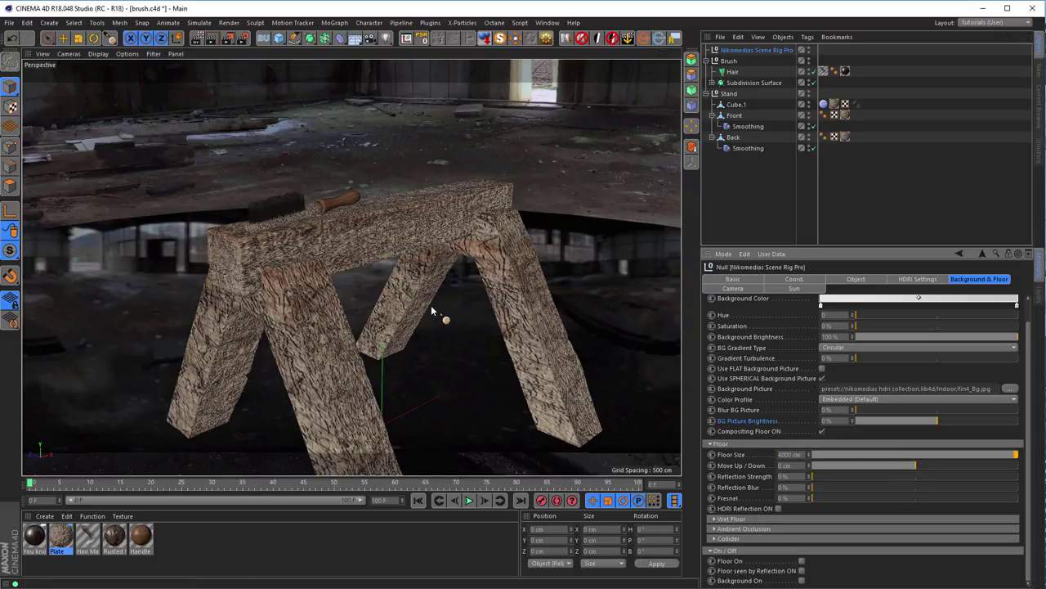
left_click_drag(431, 305, 431, 304, "alt")
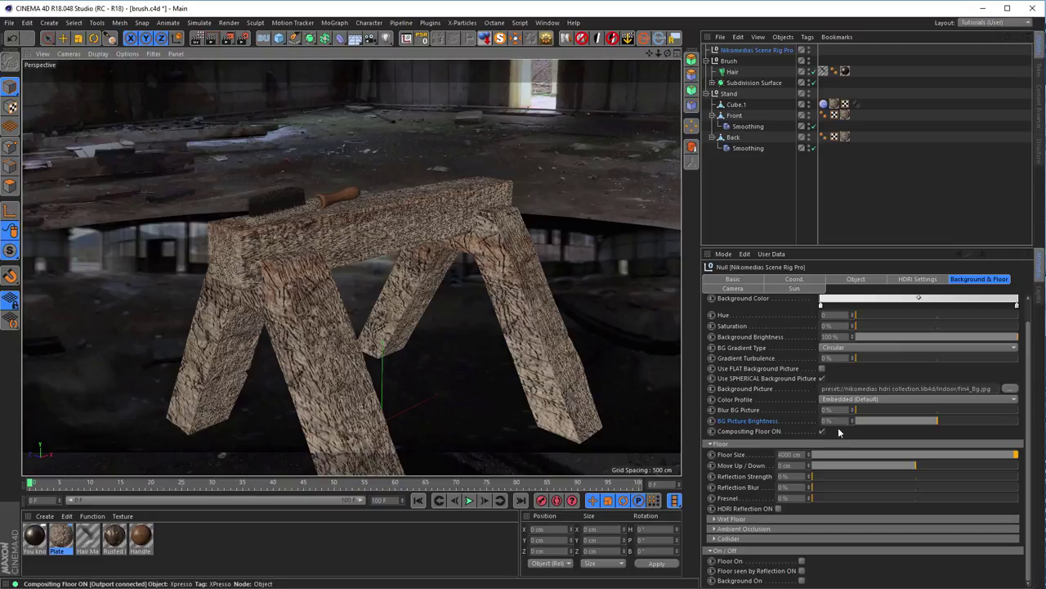
- Rotate the scene rig's HDRI environment horizontally to about 104°
left_click(919, 280)
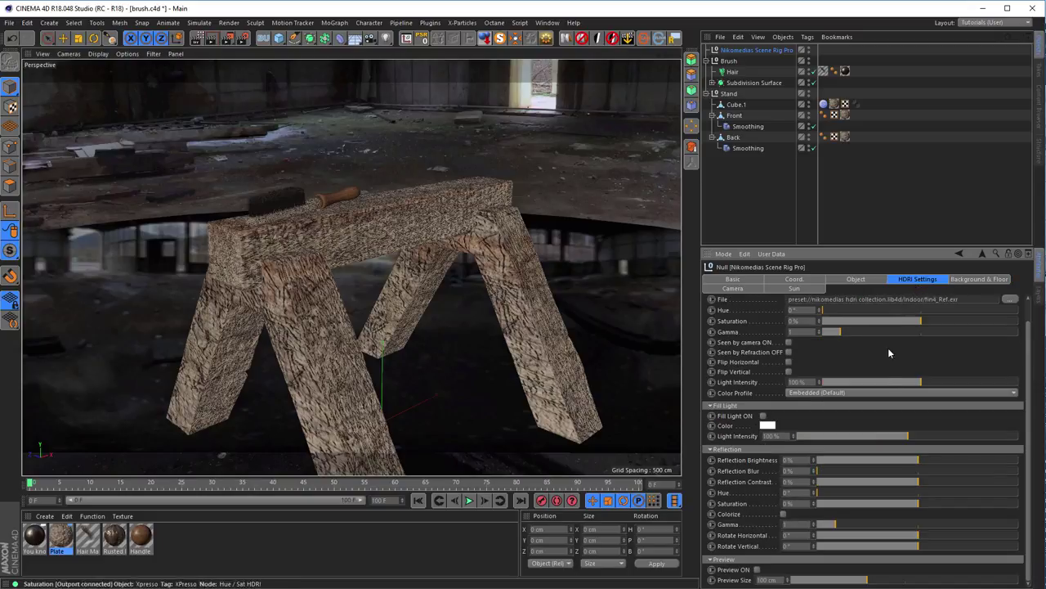
left_click_drag(920, 535, 976, 527)
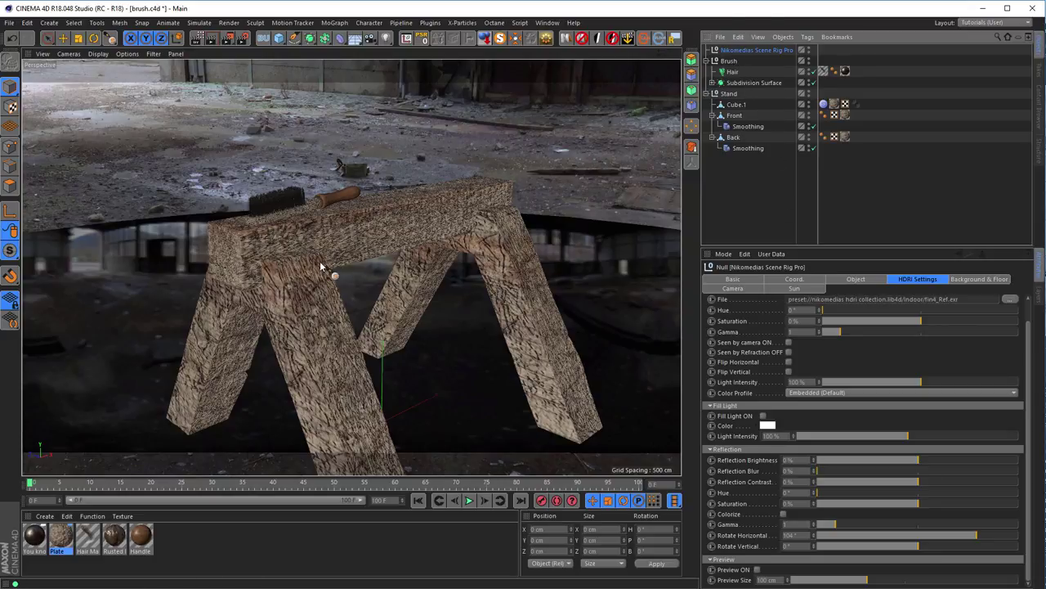
right_click_drag(320, 263, 354, 254, "alt")
middle_click_drag(355, 254, 351, 215, "alt")
left_click_drag(351, 216, 348, 216, "alt")
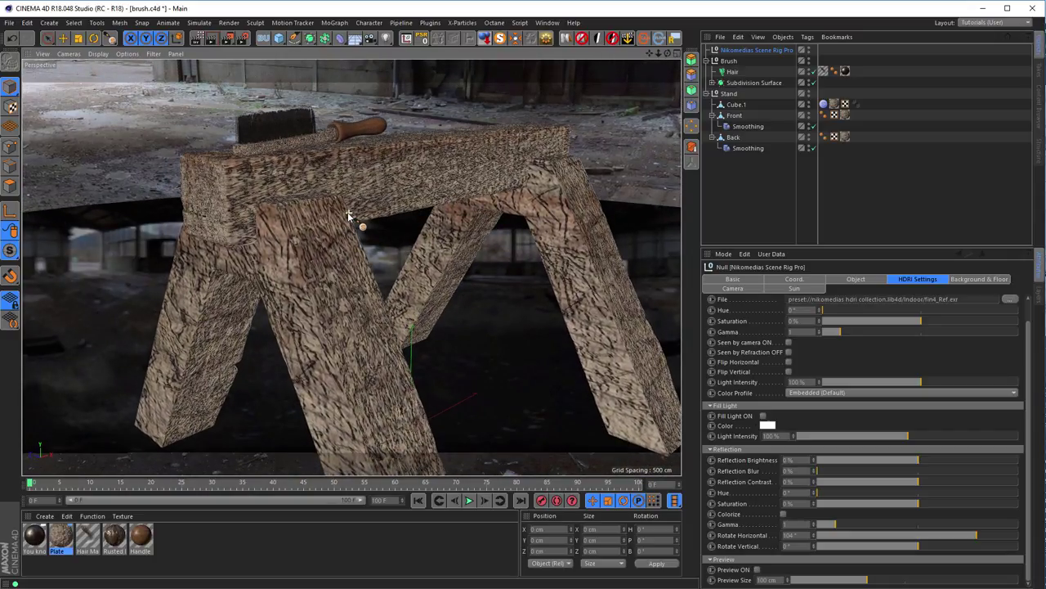
- Frame the brush on the stand's beam close up and create a background-only Render BG sky copy with Copy BG
middle_click_drag(311, 212, 344, 256, "alt")
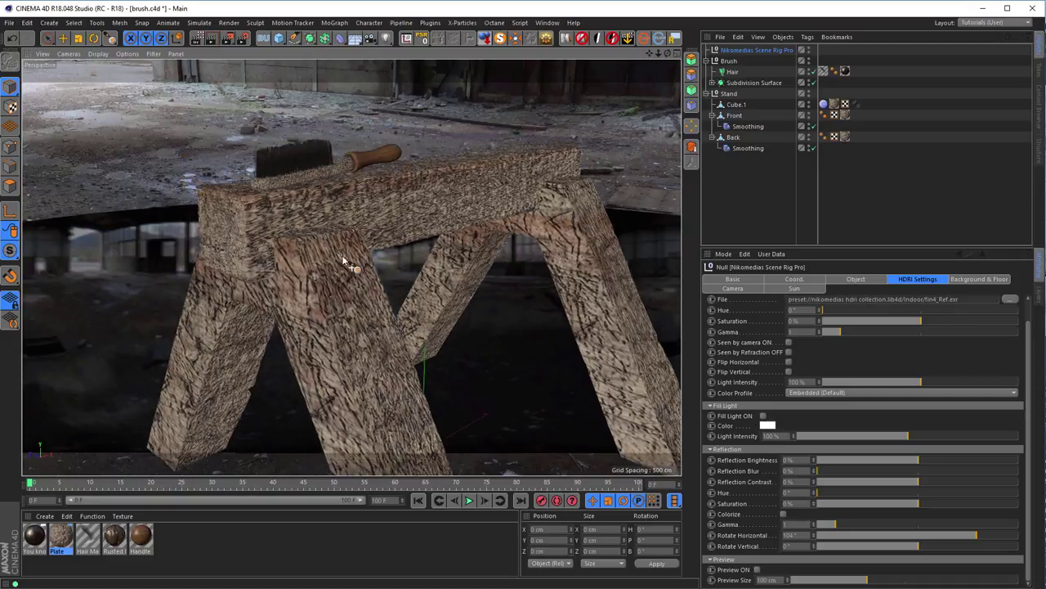
right_click_drag(297, 227, 340, 229, "alt")
mouse_move(339, 230)
left_mouse_down("alt")
mouse_move(383, 224)
mouse_move(368, 253)
mouse_move(381, 252)
mouse_move(362, 275)
mouse_move(360, 262)
mouse_move(378, 263)
left_mouse_up("alt")
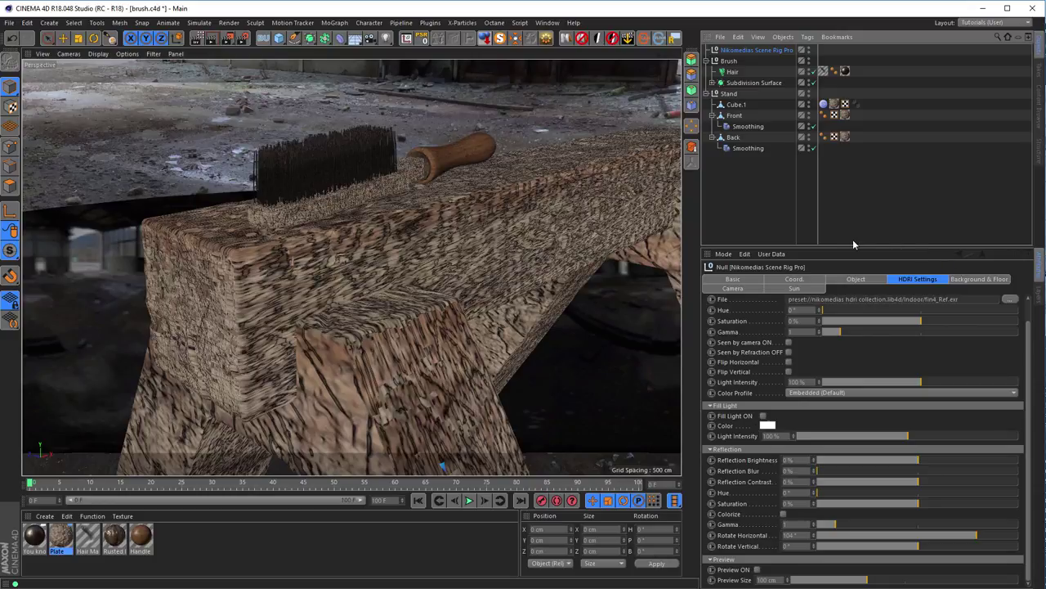
left_click(676, 40)
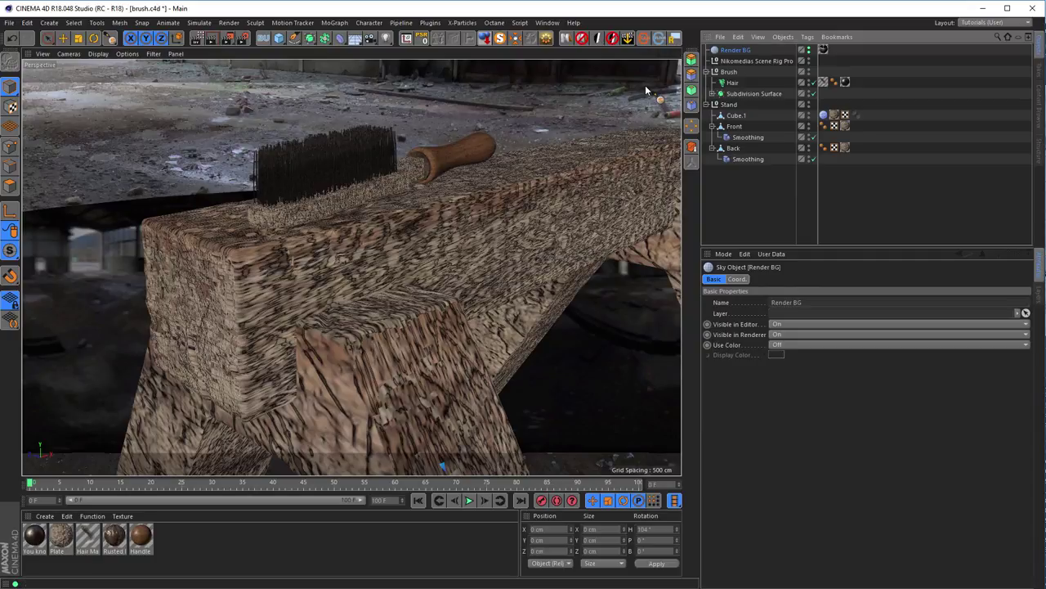
- Replace the My Render Setting presets with the Nikomedias Settings render presets and activate Just BG
left_click(242, 38)
left_click_drag(233, 20, 480, 129)
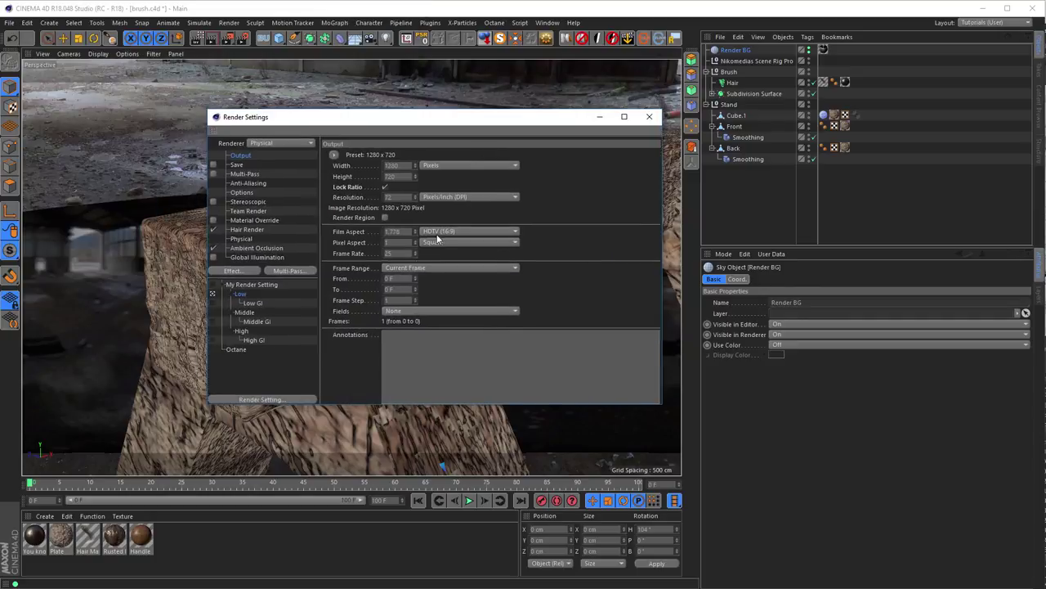
left_click_drag(261, 378, 218, 273)
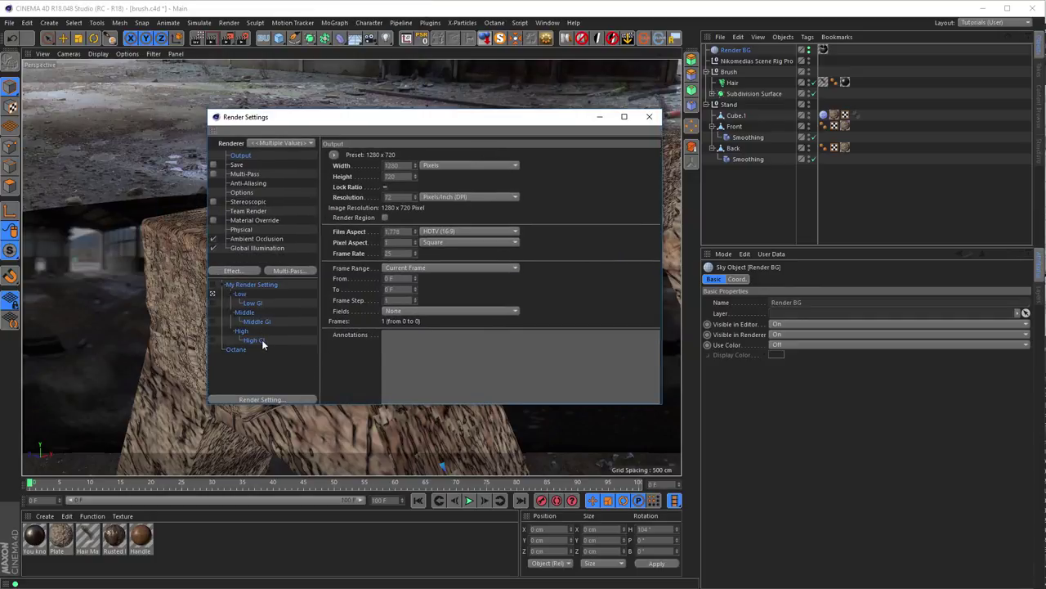
key("Delete")
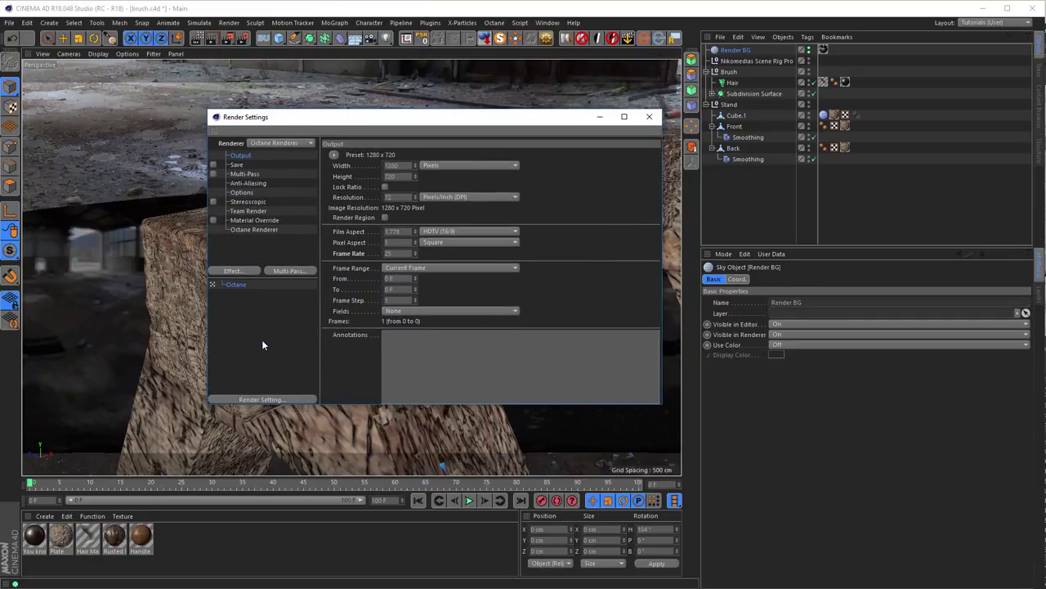
left_click(628, 39)
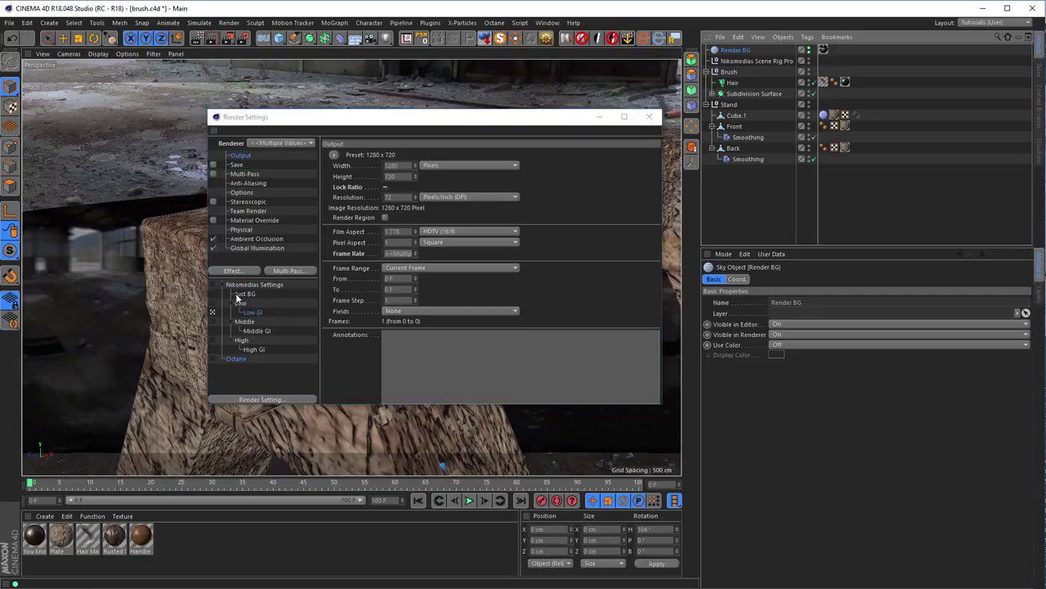
left_click(213, 293)
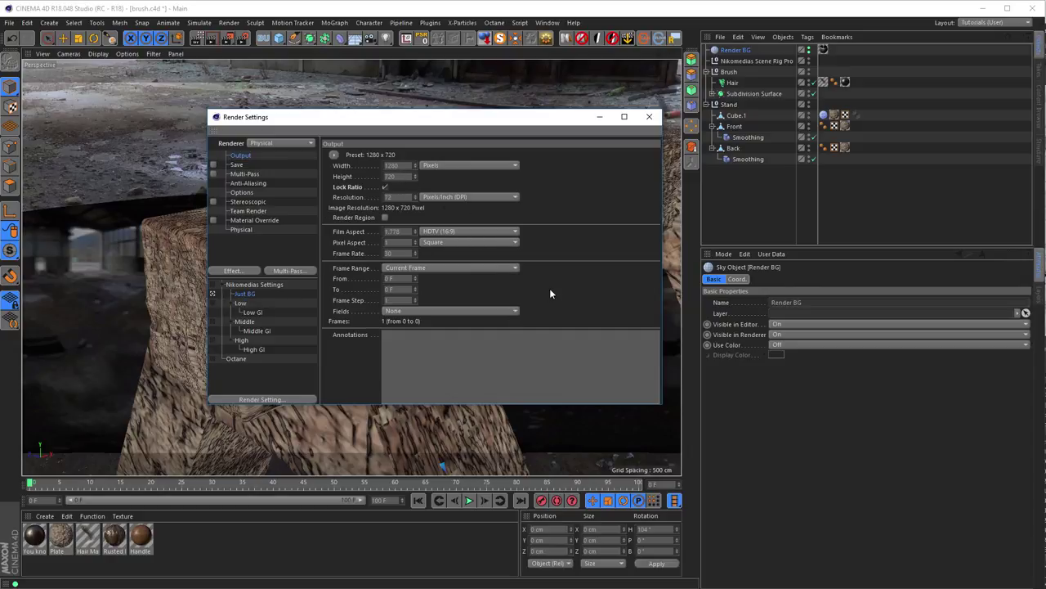
- Render the background to the Picture Viewer and display it at 100%
key("shift+r")
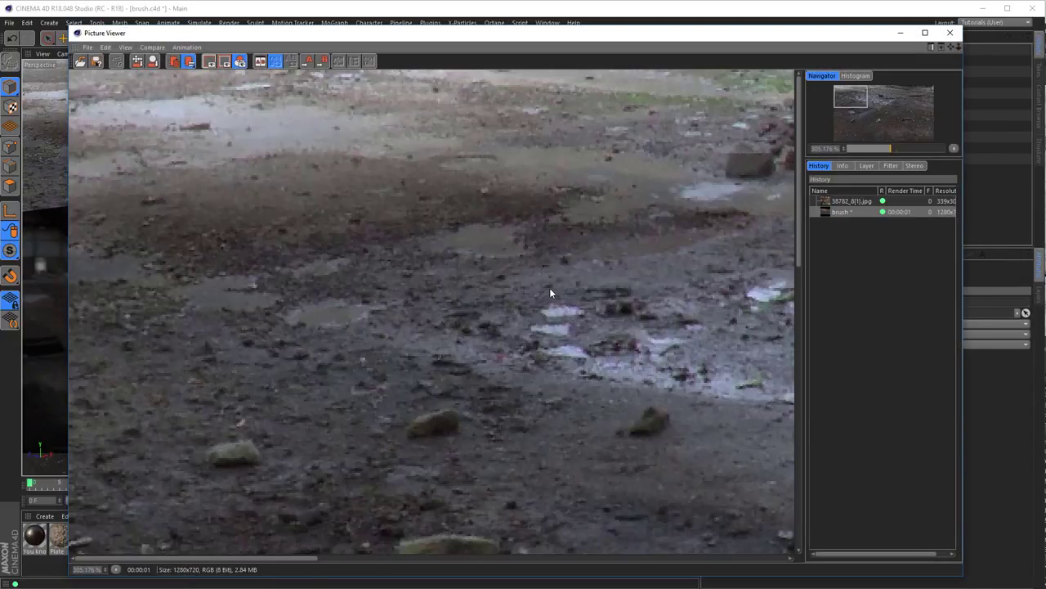
left_click(116, 569)
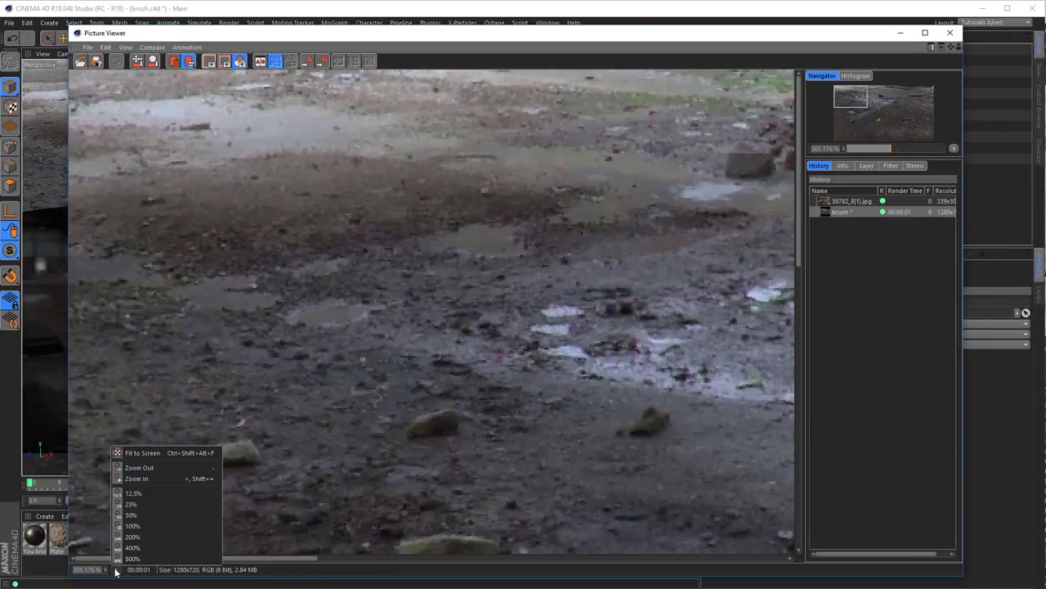
left_click(159, 524)
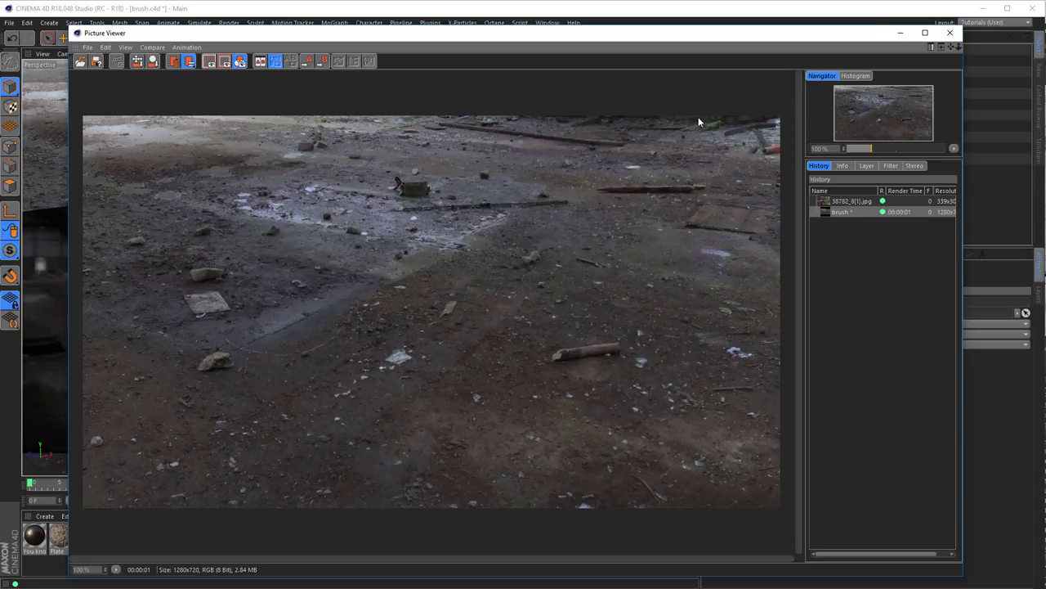
- Set the rendered background's save options to a still PNG image at 8 bits/channel
left_click(88, 49)
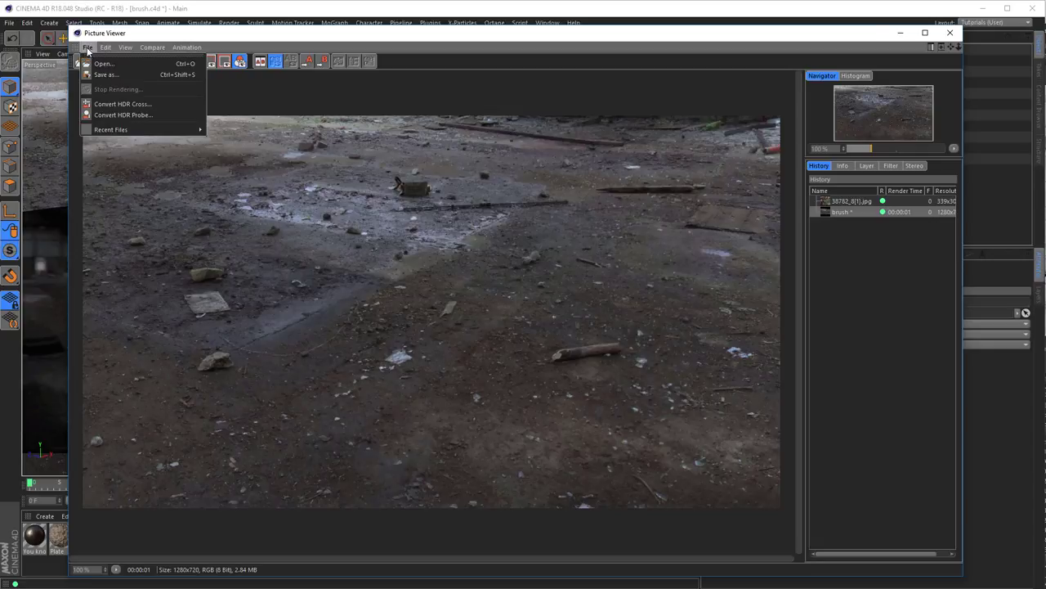
mouse_move(102, 50)
left_click(115, 75)
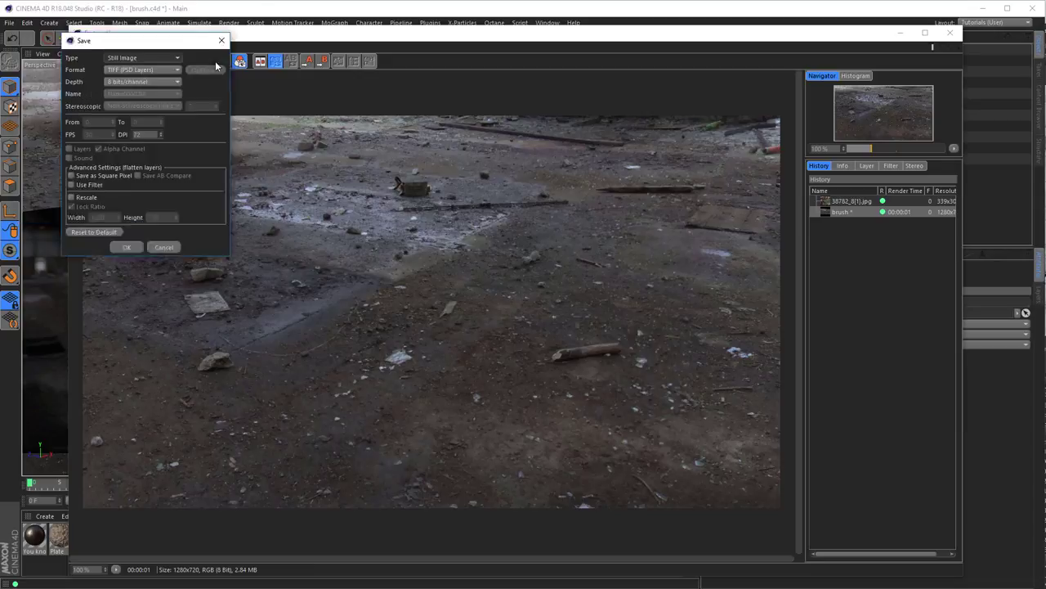
left_click(227, 92)
left_click(226, 202)
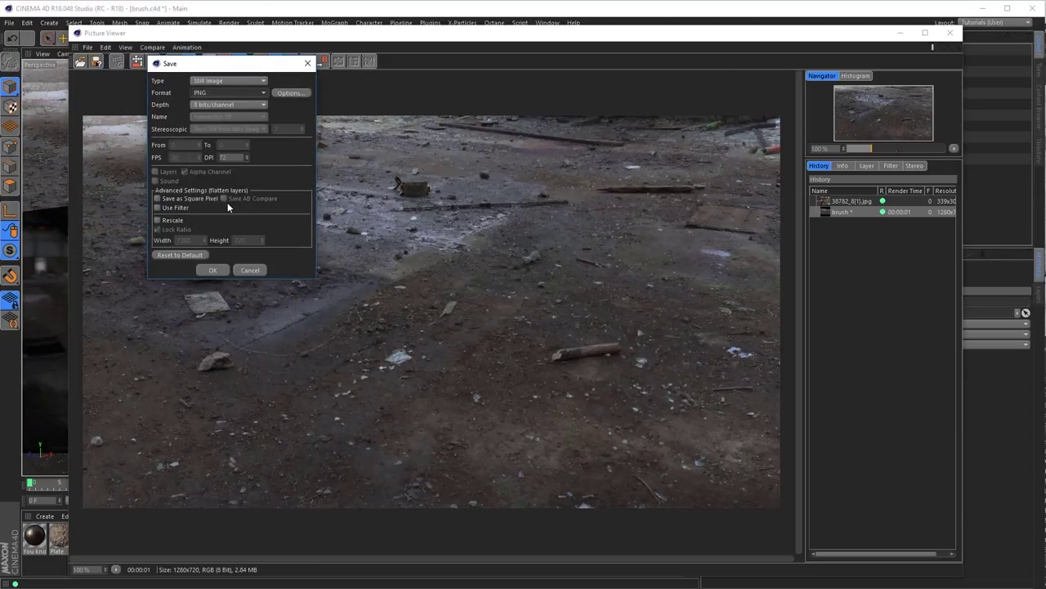
left_click(235, 106)
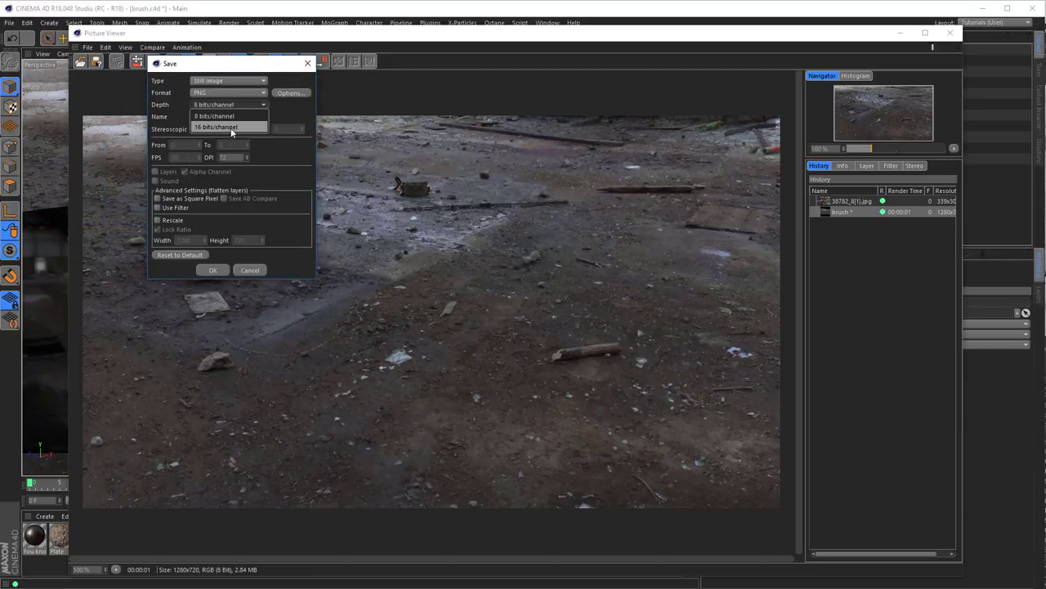
left_click(232, 117)
left_click(217, 270)
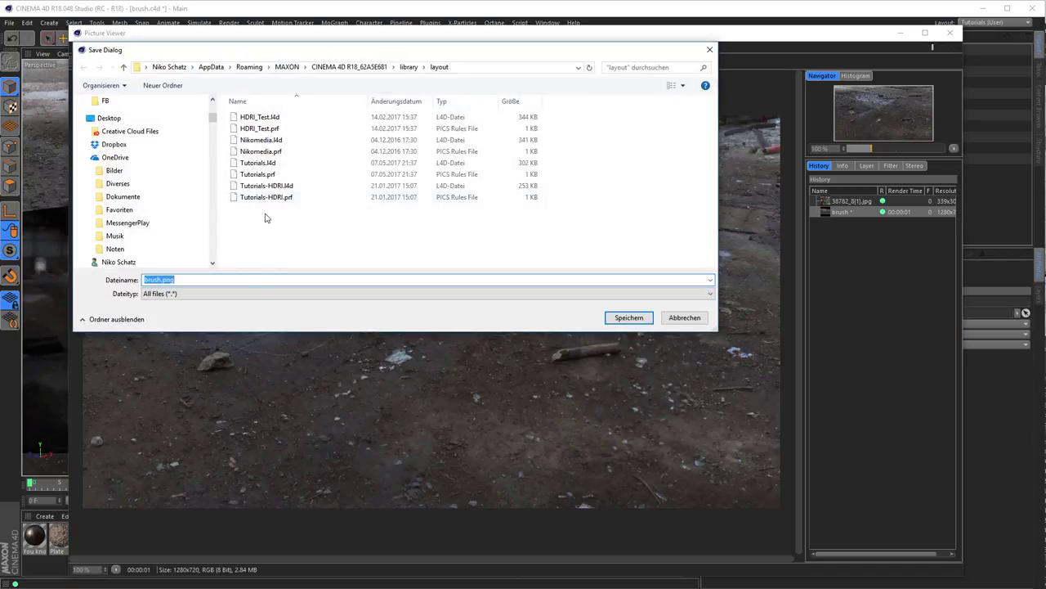
- Save the background render to the Desktop as Brush_BG.png, replacing the existing file
left_click(146, 67)
left_click(152, 80)
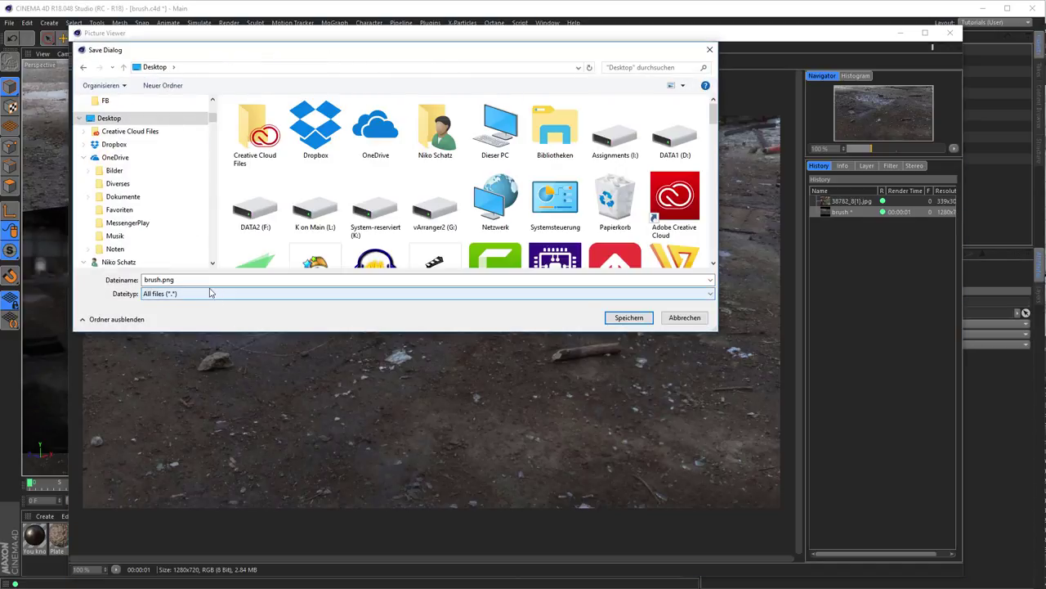
type("brush")
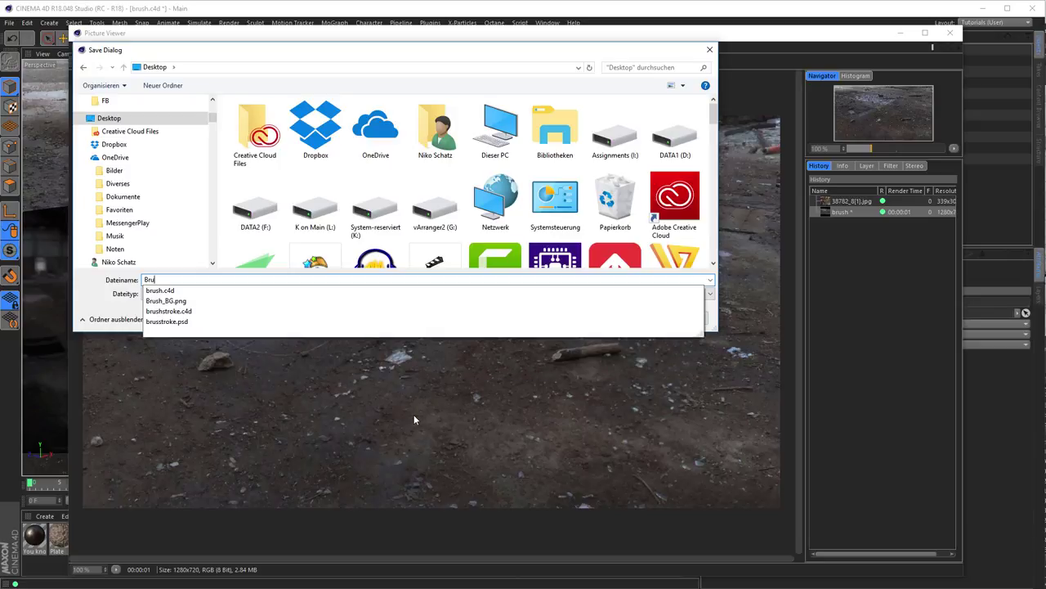
key("Down")
key("Down")
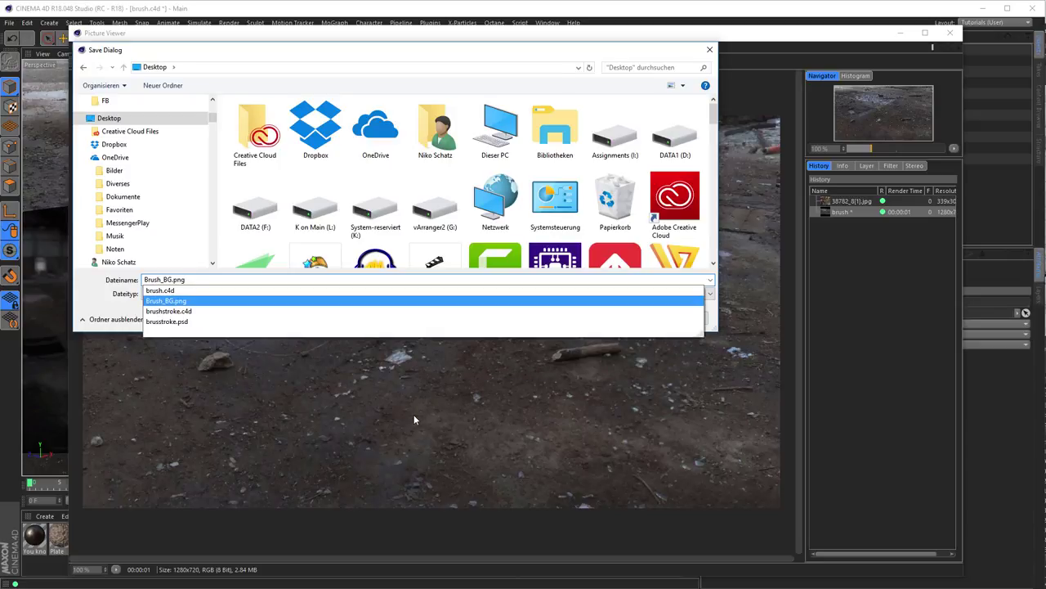
key("Return")
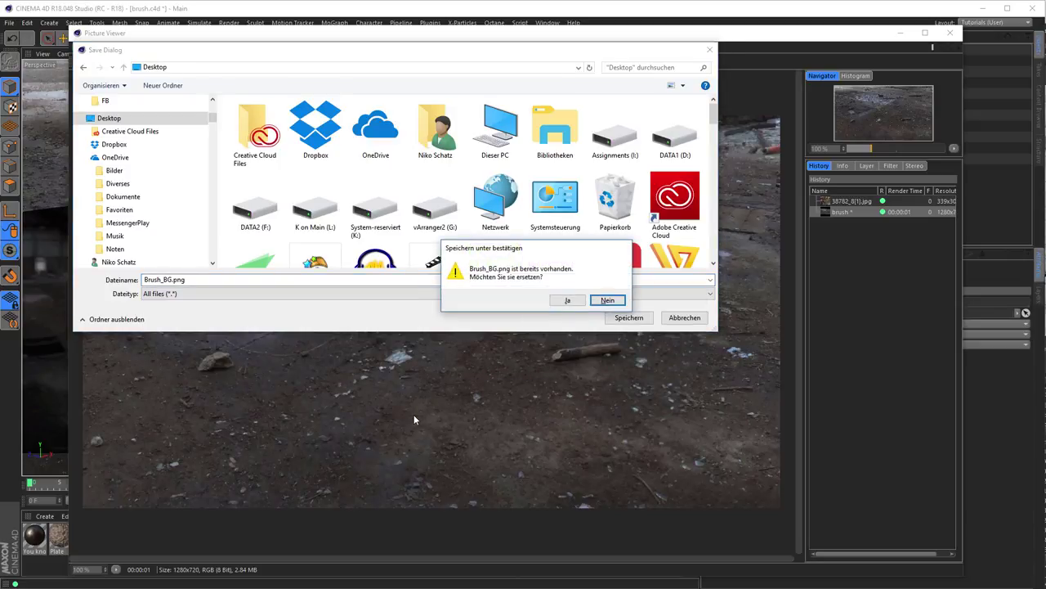
key("Return")
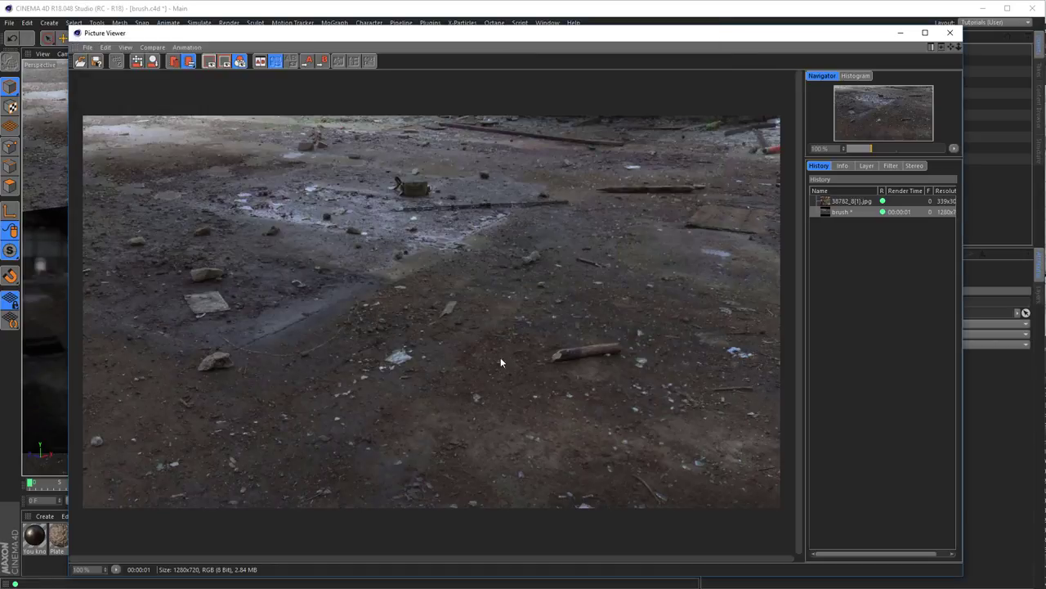
- Close the Picture Viewer and render settings, and delete the Render BG sky object
left_click(951, 33)
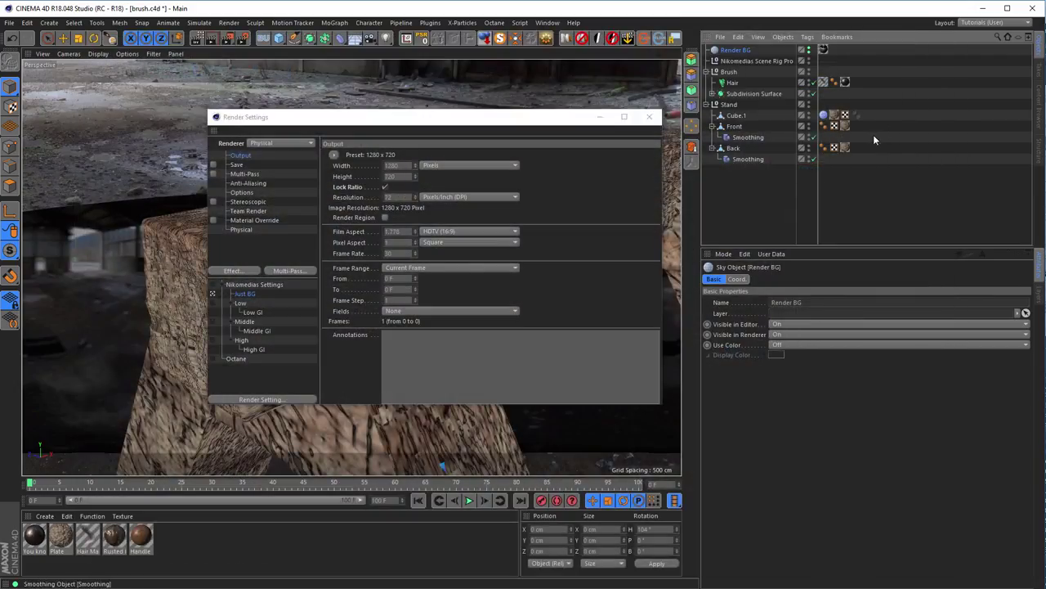
left_click(659, 118)
left_click(744, 62)
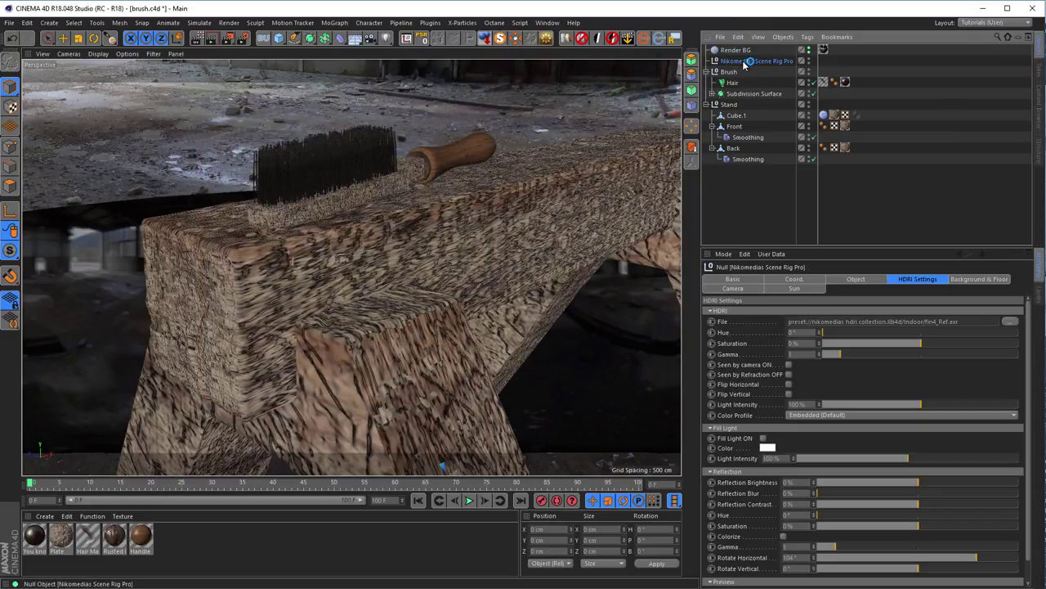
left_click(743, 50)
key("Delete")
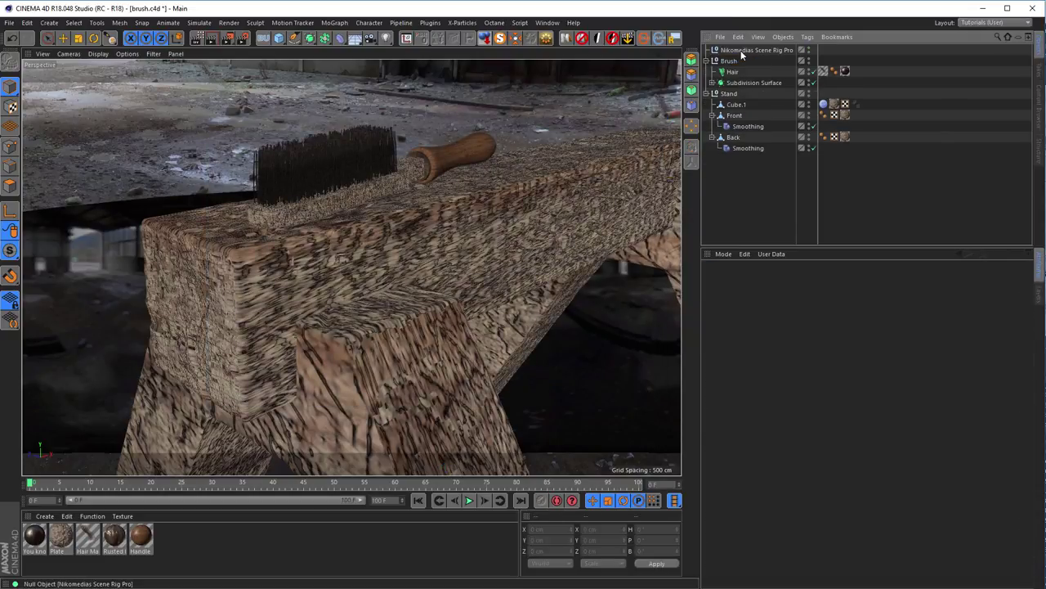
- Load Brush_BG.png as the scene rig's Background Picture and switch it from spherical to flat
left_click(741, 51)
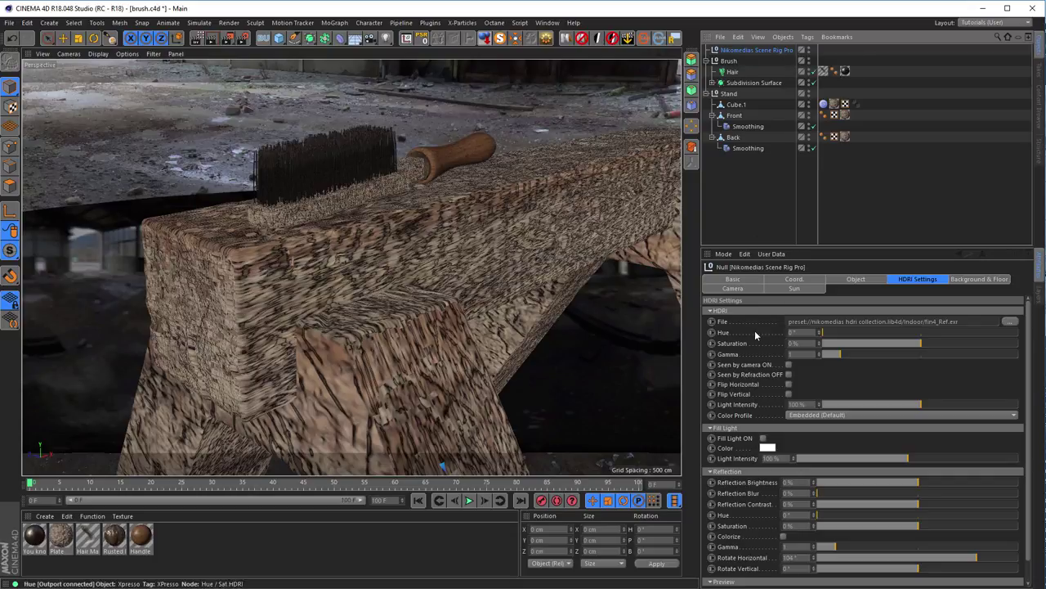
left_click(970, 280)
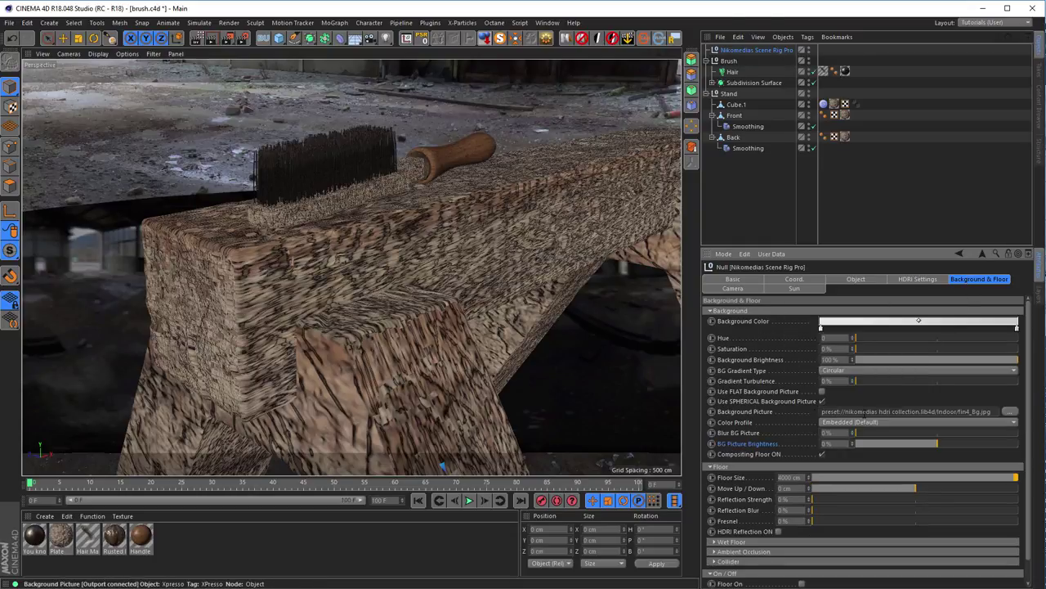
left_click(1010, 411)
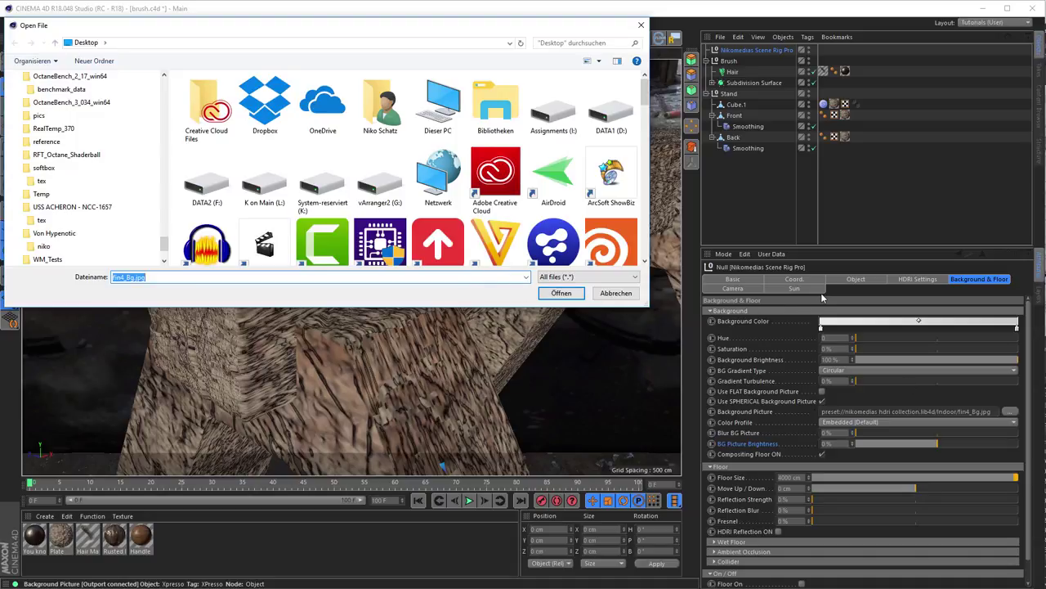
type("brus")
key("Down")
key("Down")
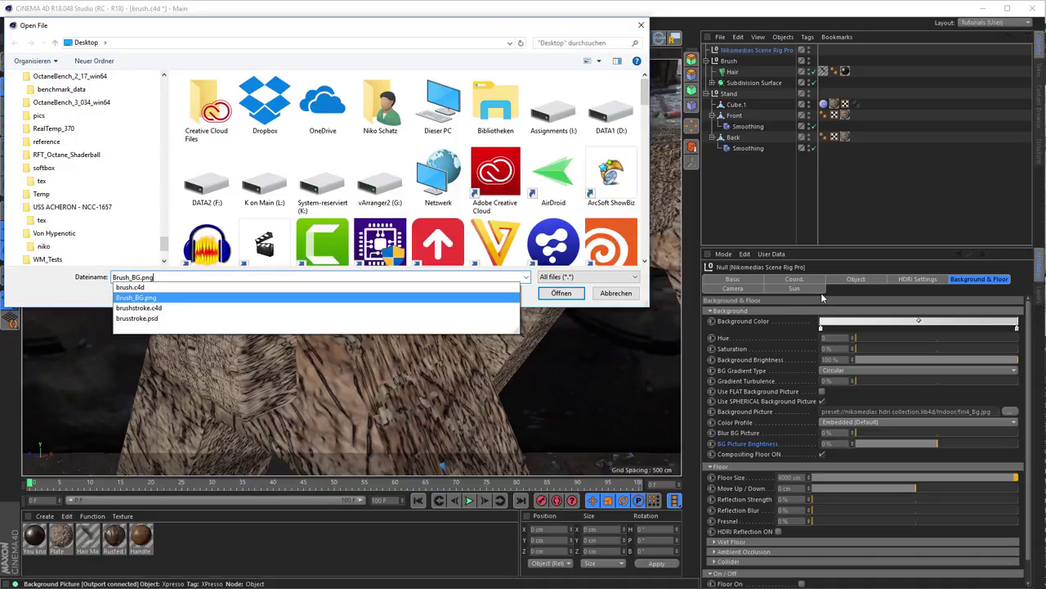
key("Return")
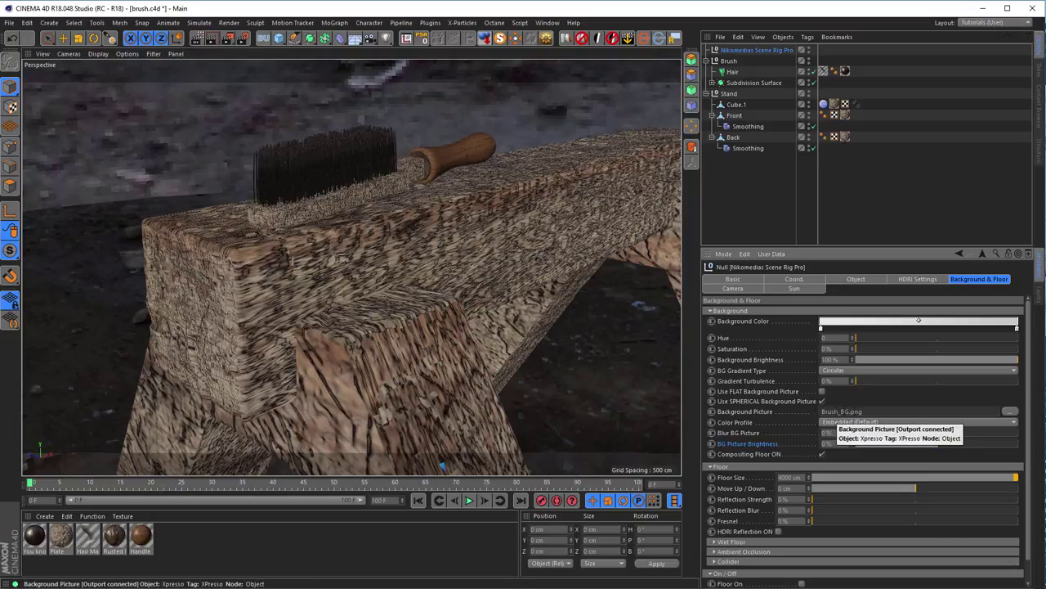
left_click(823, 392)
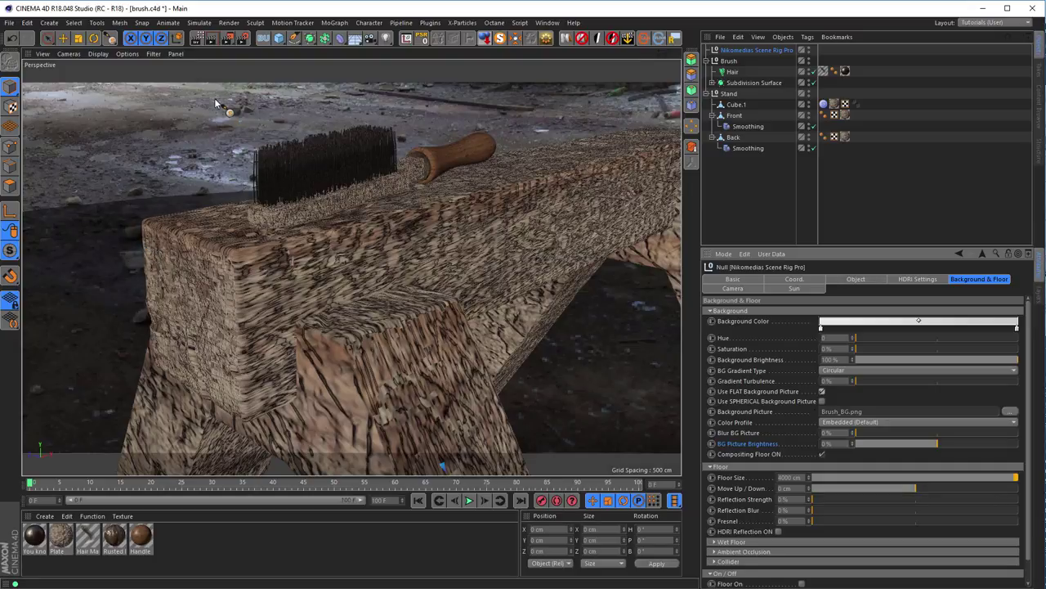
- Test the composite in the viewport with the interactive render region, and turn the region off again
left_click(198, 39)
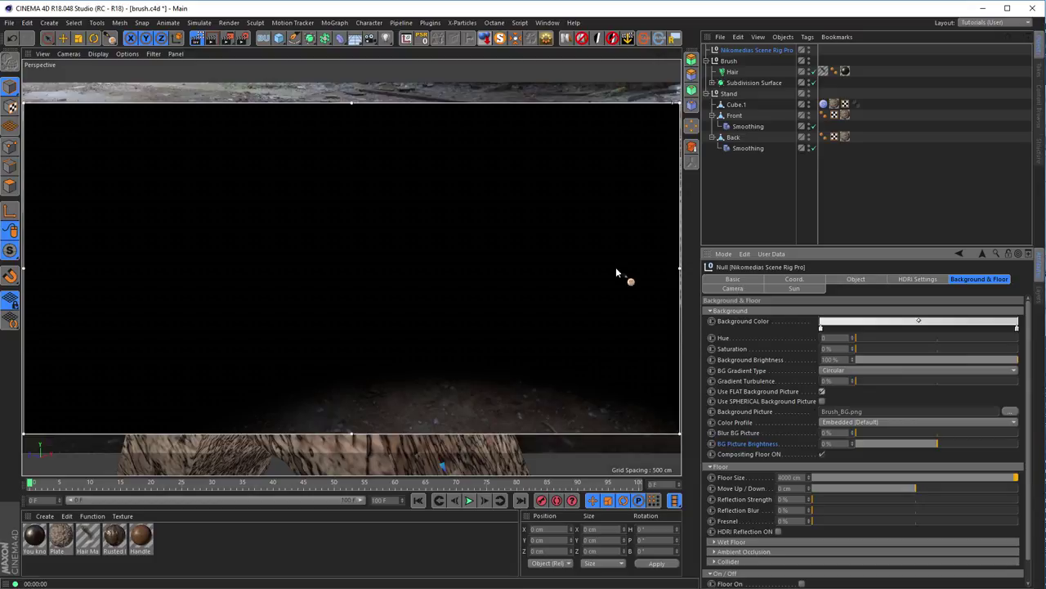
left_click(48, 40)
left_click(77, 51)
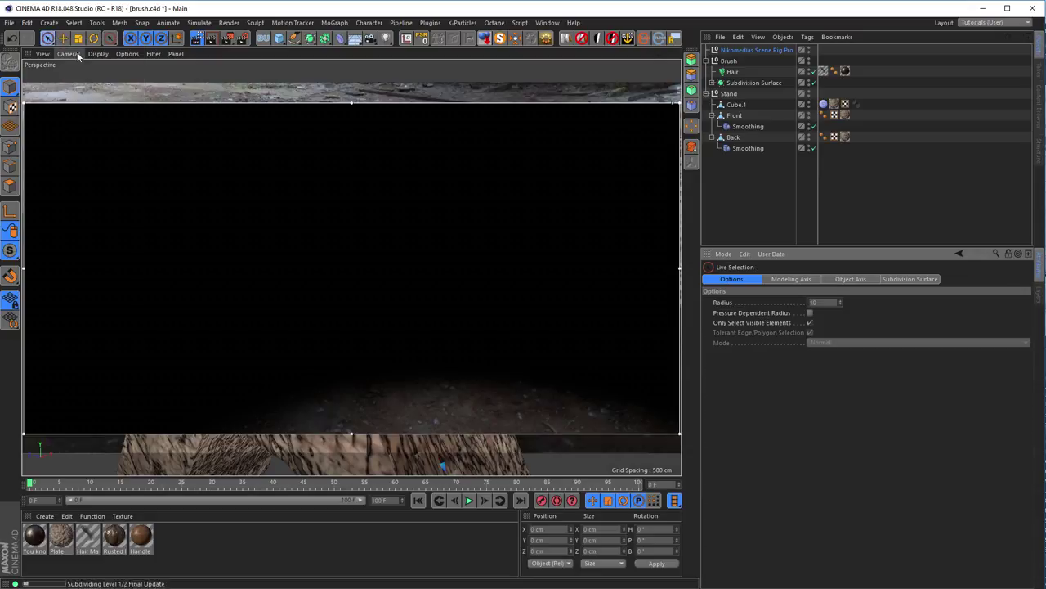
left_click(197, 40)
left_click_drag(298, 260, 303, 263, "alt")
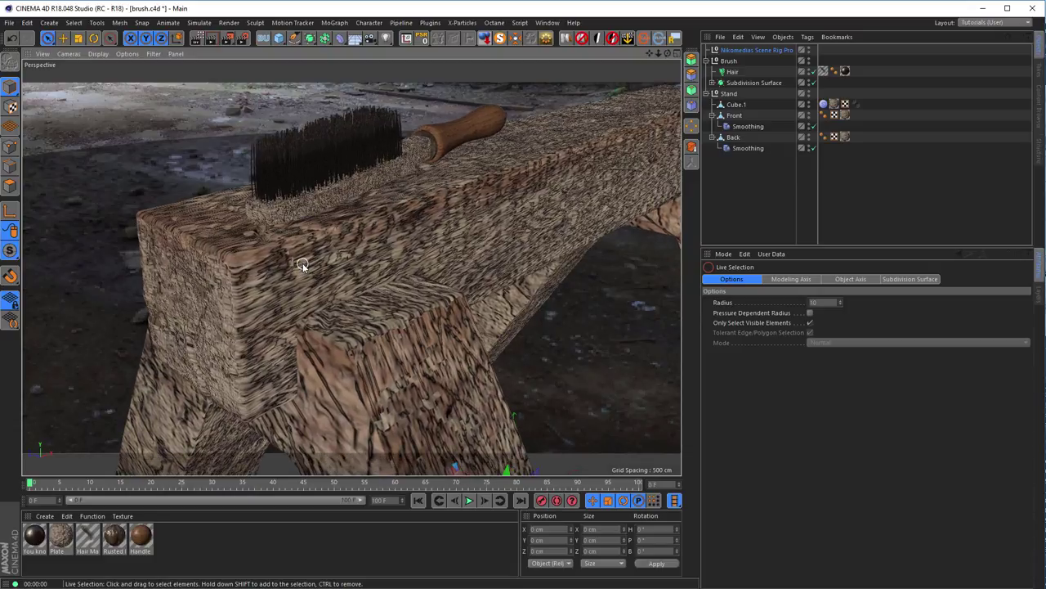
- Activate the Low preset in the render settings
left_click(245, 40)
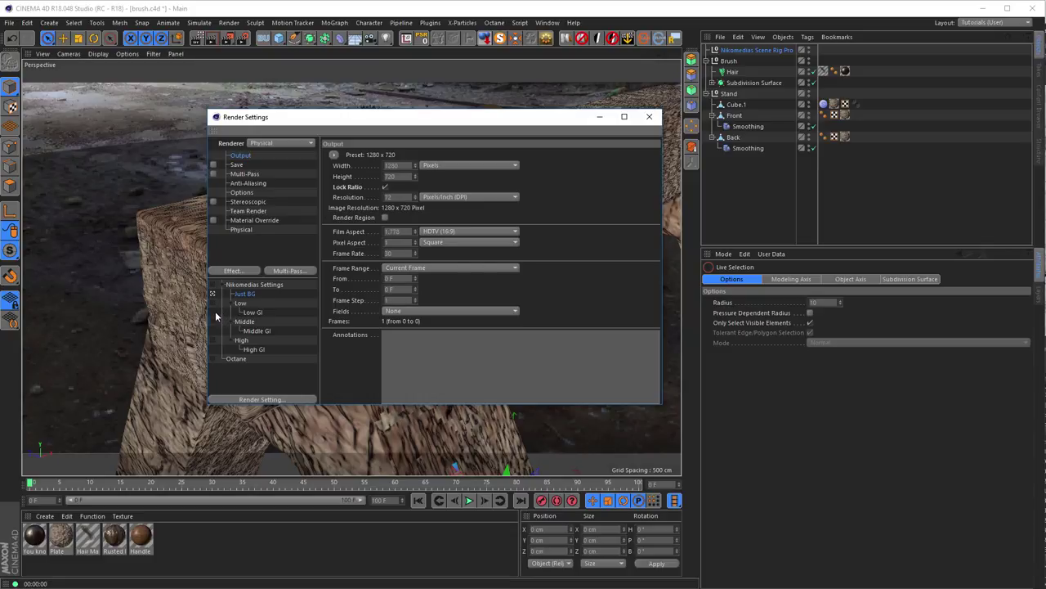
left_click(213, 303)
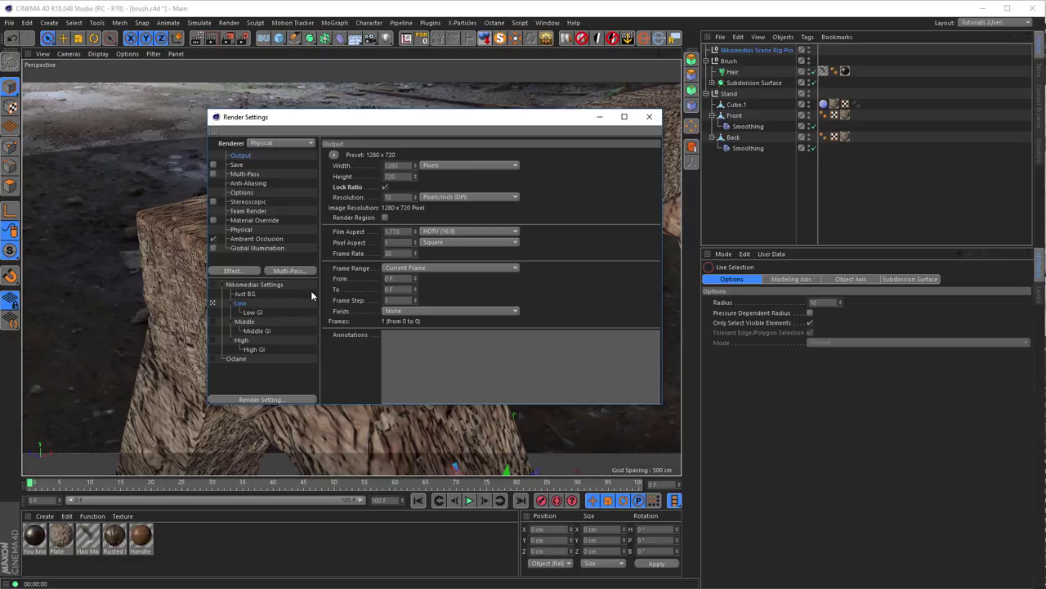
- Close the render settings and preview the brush and stand with the interactive render region, reframing the view and lowering the region's quality to medium
left_click(649, 116)
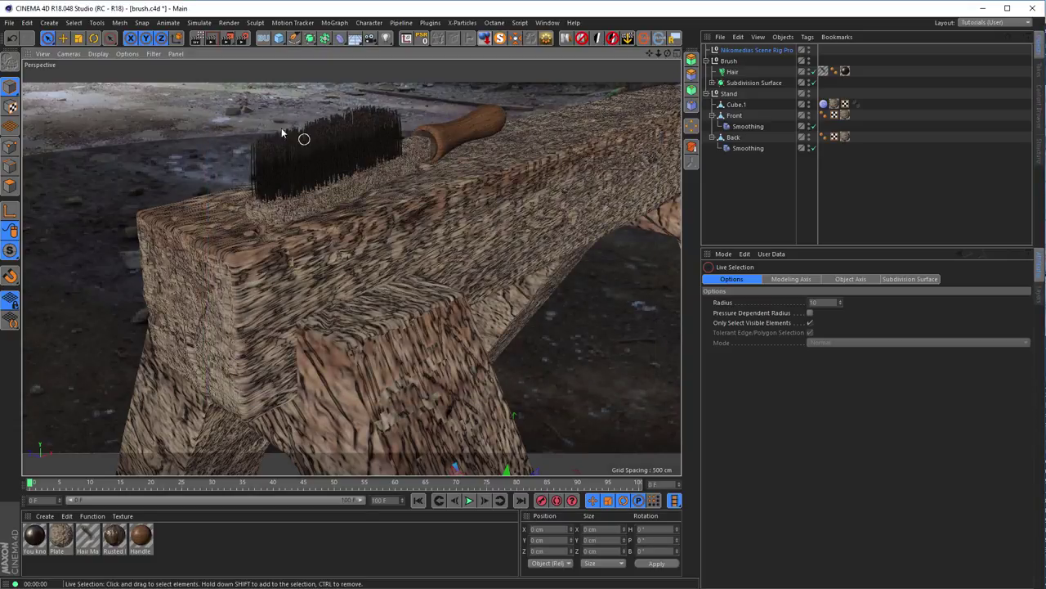
left_click(197, 38)
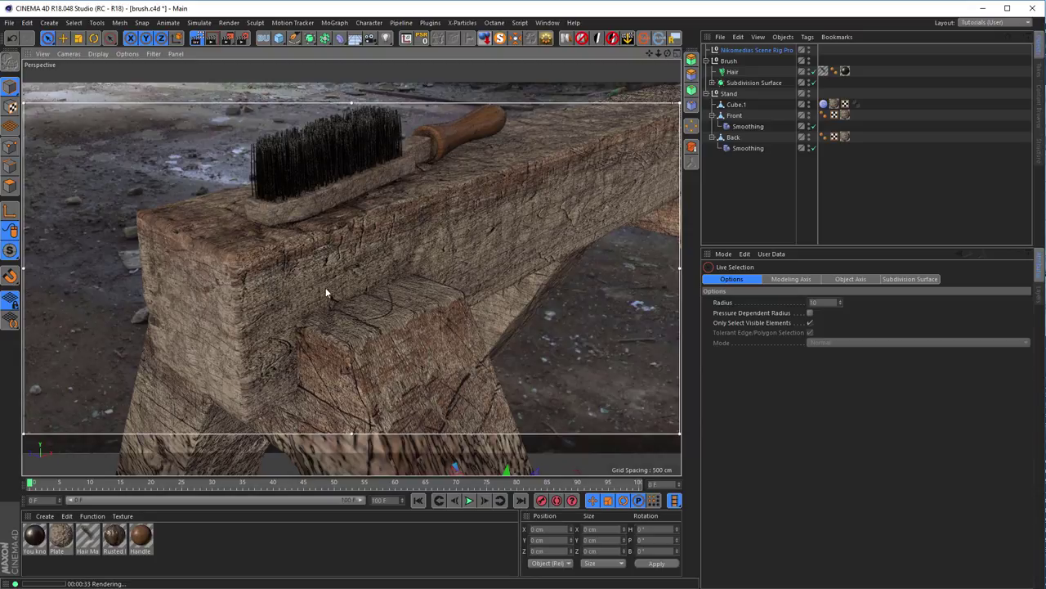
left_click_drag(354, 264, 344, 336, "alt")
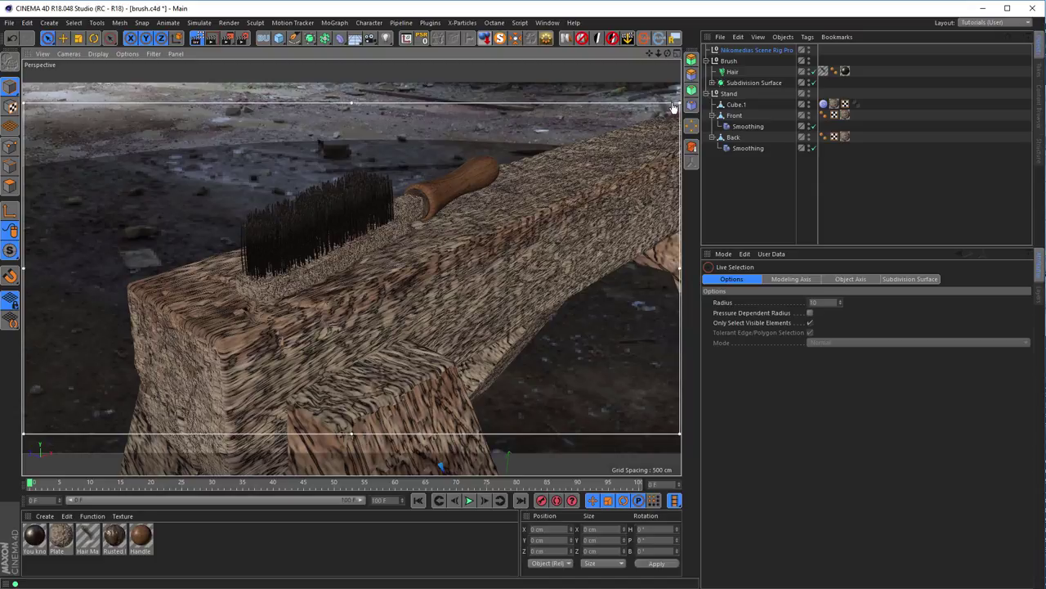
left_click_drag(673, 121, 671, 270)
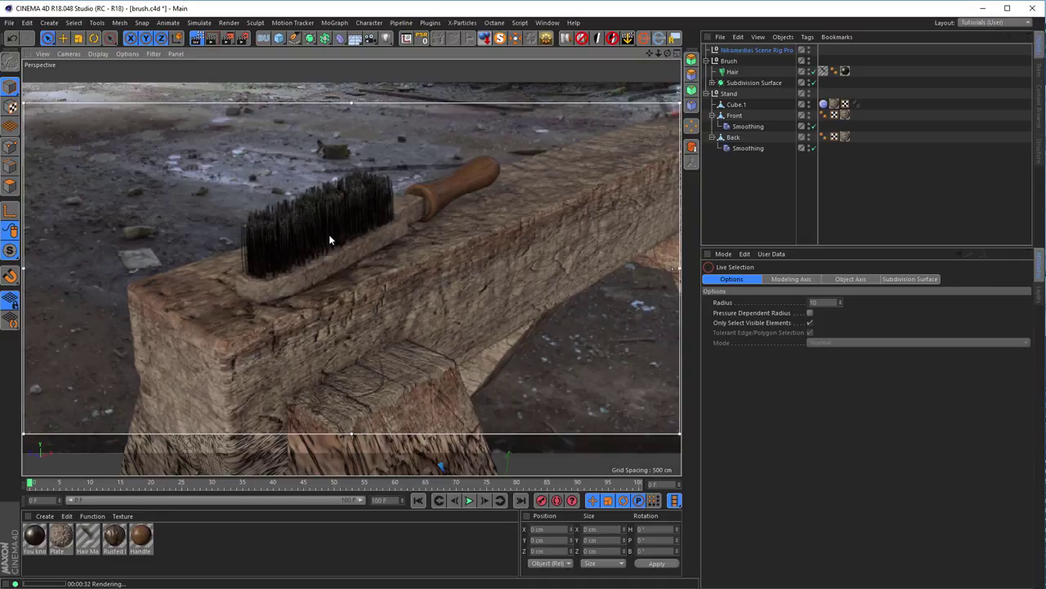
- Open the Reflectance channel of the You know material, keeping the rendered brush visible beside the editor
double_click(35, 536)
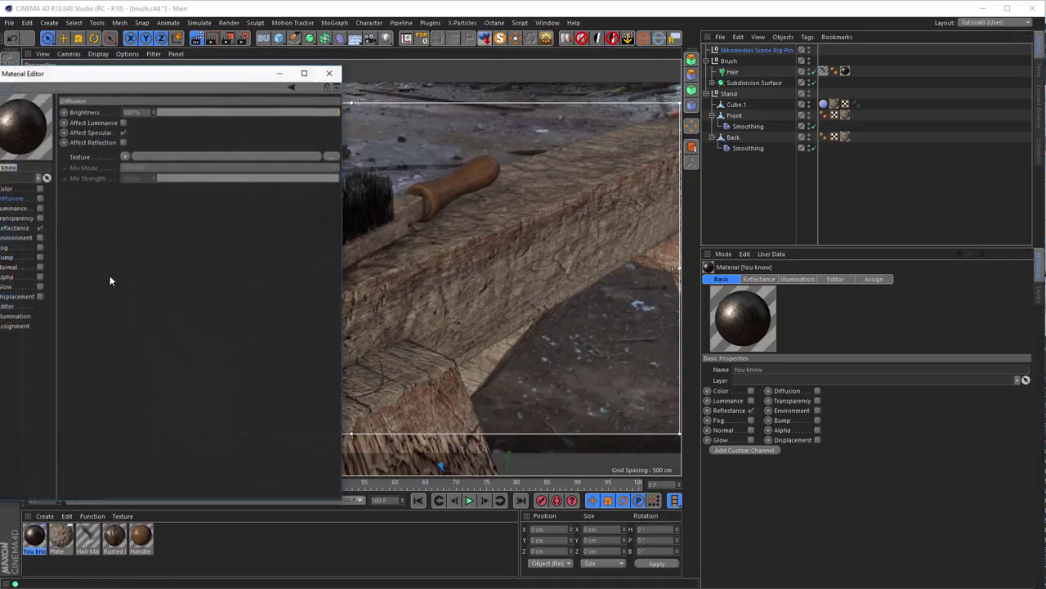
left_click_drag(160, 75, 751, 134)
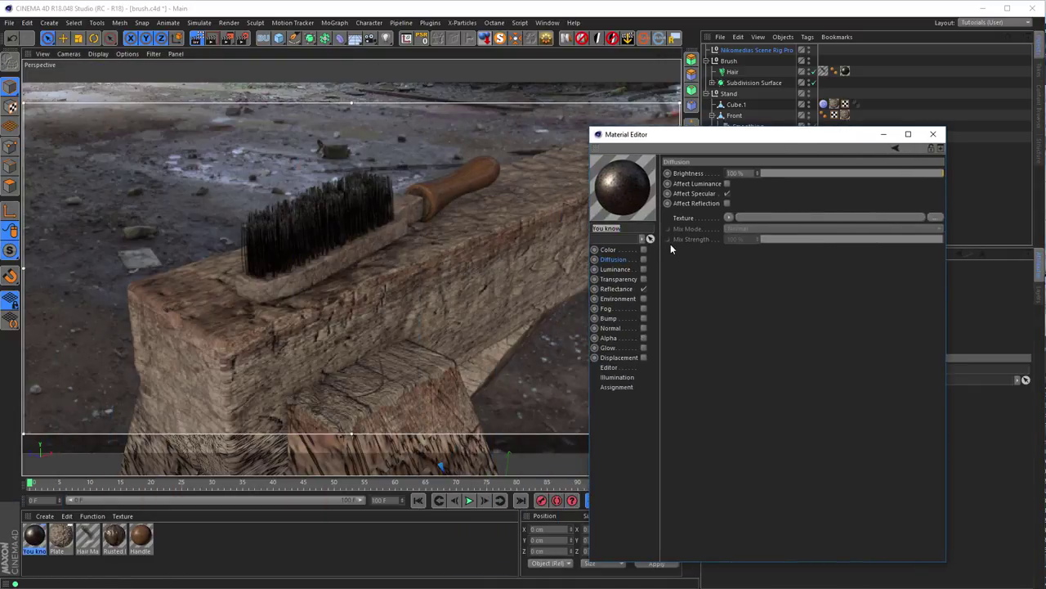
left_click(621, 292)
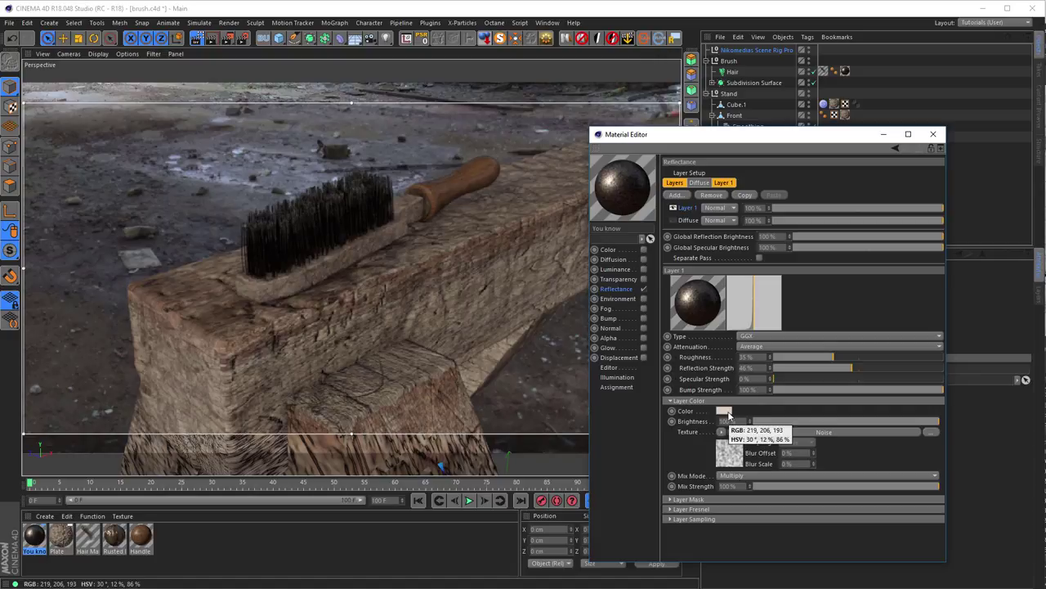
- Try a near-white reflection layer color for the You know material, with 4% saturation and 97% value
left_click(727, 412)
left_click_drag(725, 423, 692, 424)
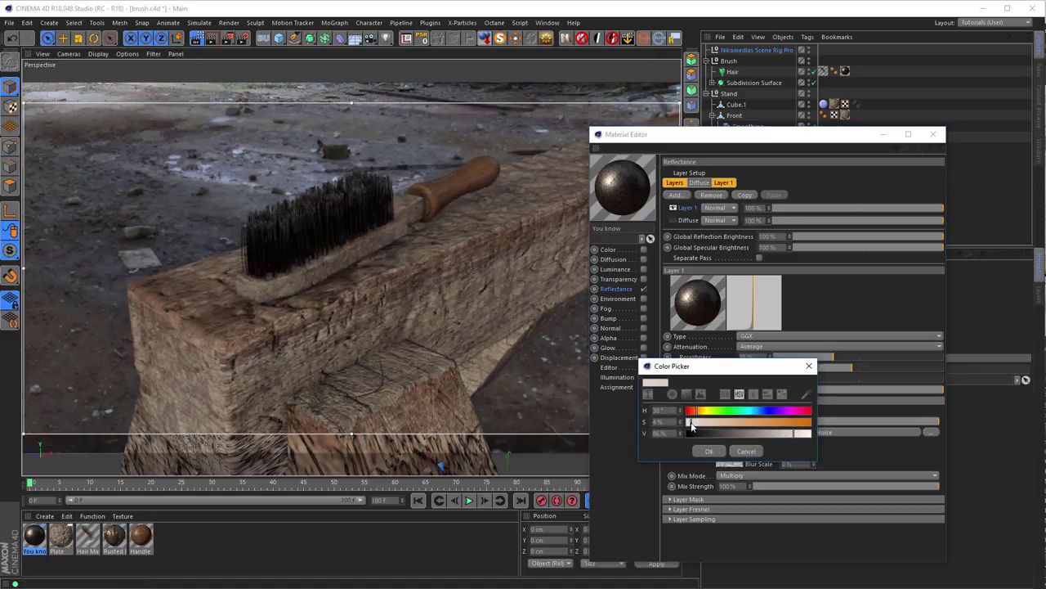
left_click(808, 434)
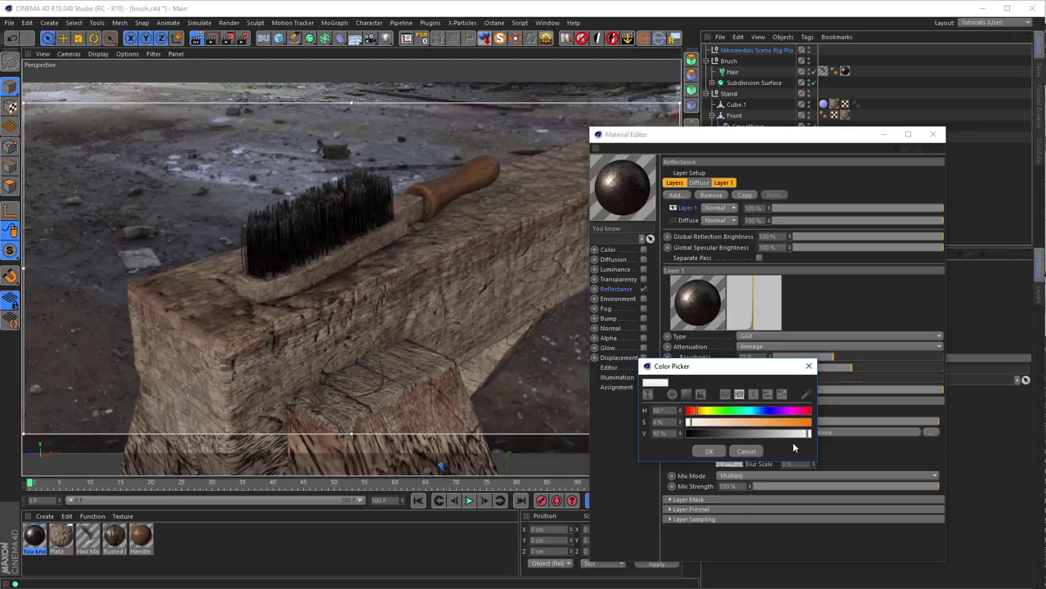
left_click(709, 451)
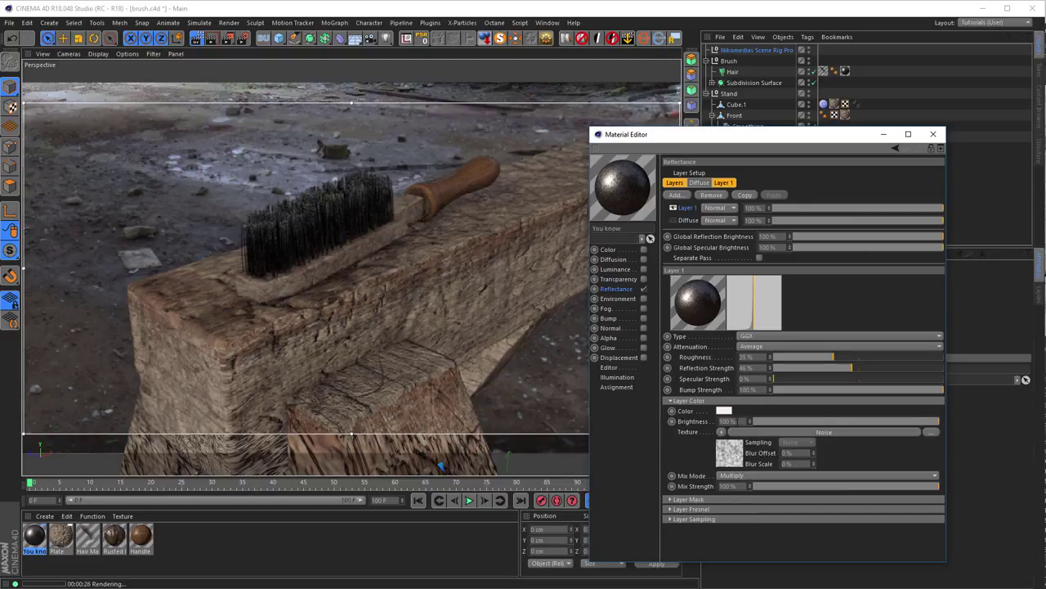
- Set the You know material's reflection layer color to a warmer, slightly darker off-white with 13% saturation, and close the material editor
left_click(729, 412)
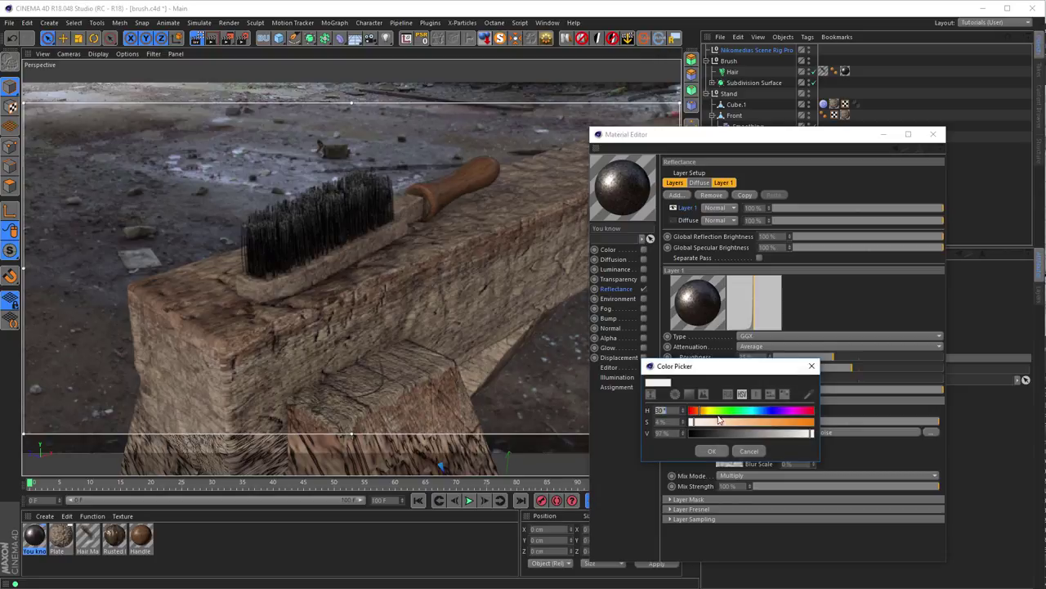
left_click(707, 422)
left_click(801, 434)
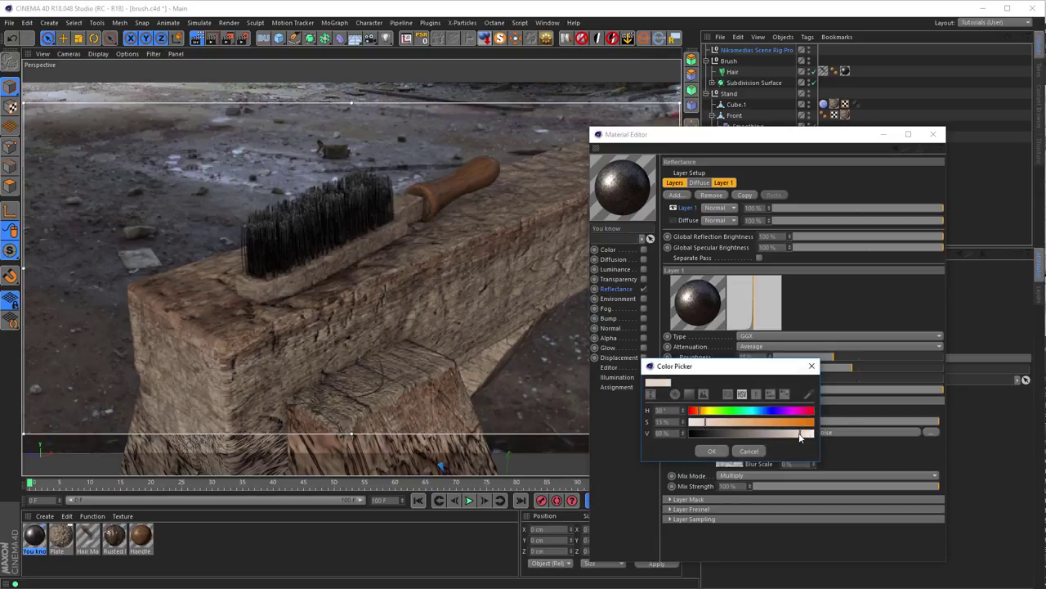
left_click(716, 451)
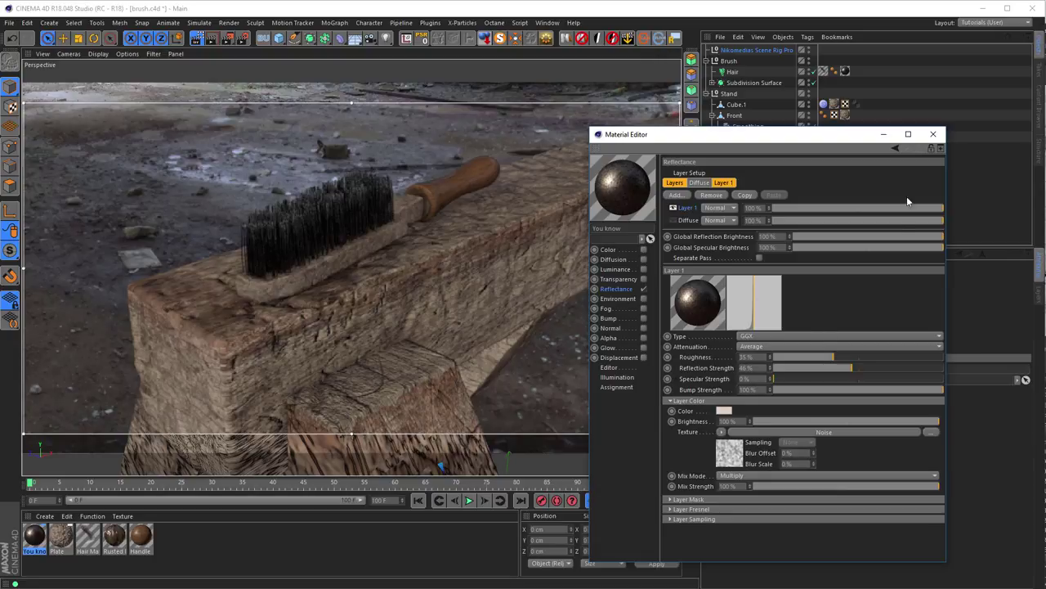
left_click(935, 134)
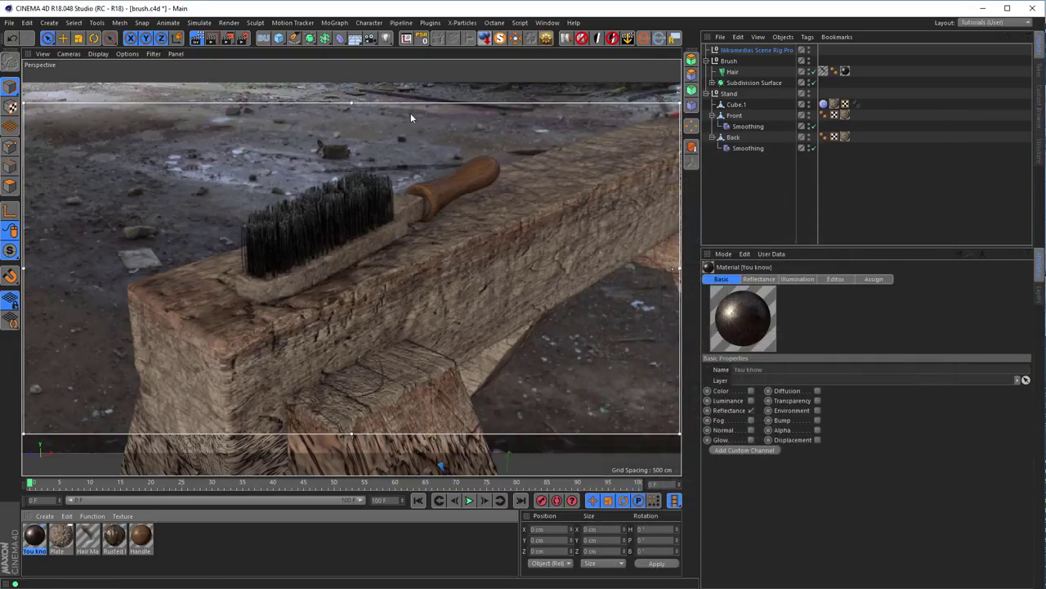
- Turn off the interactive render region and render the scene to the Picture Viewer with the Middle preset
left_click(242, 39)
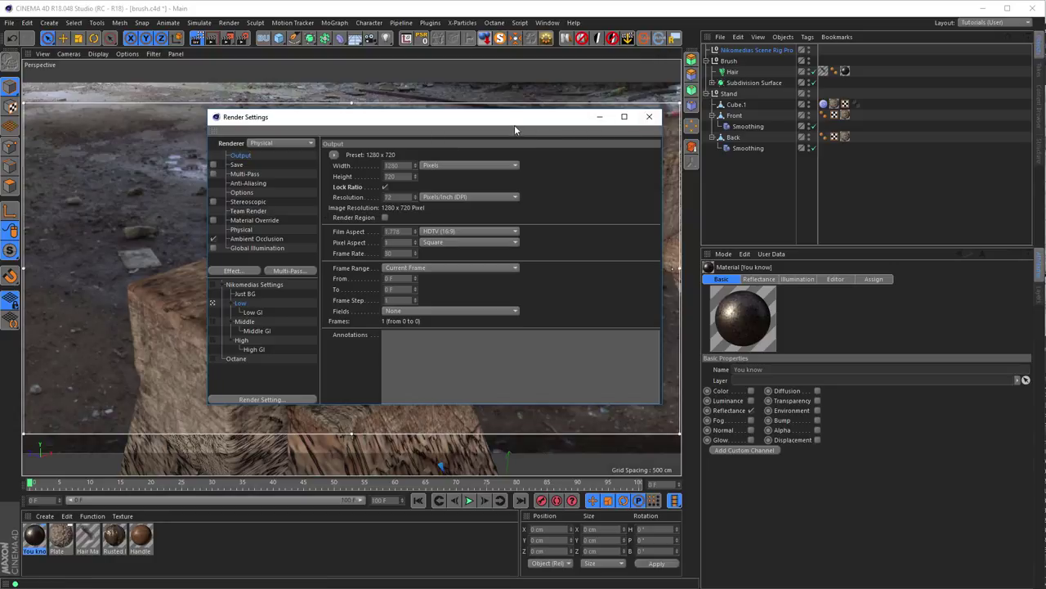
left_click(197, 39)
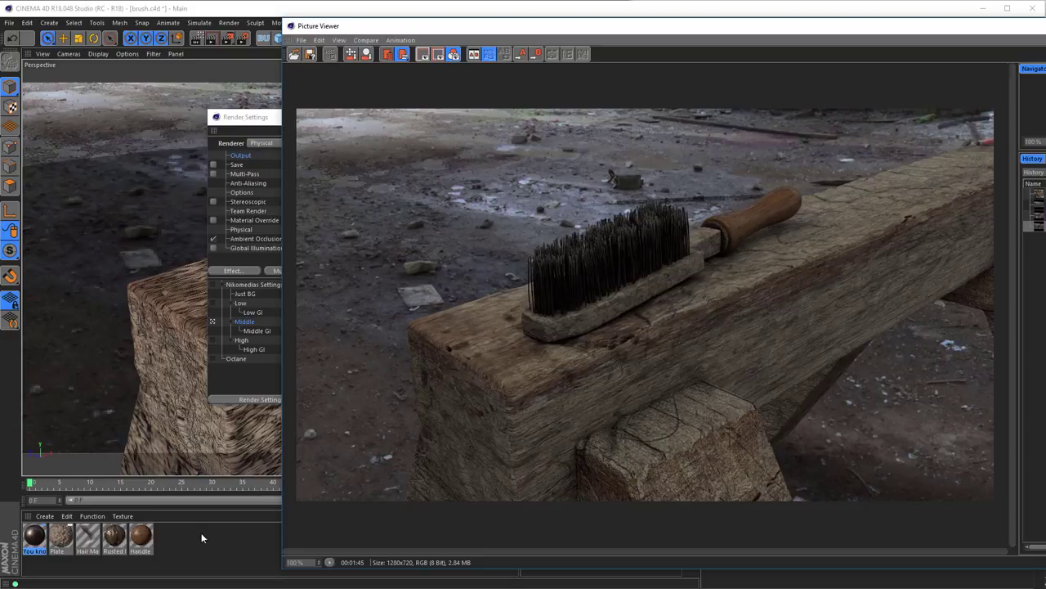
- Review the Plate material's Diffusion and Displacement channels, and close the Picture Viewer and render settings
double_click(60, 537)
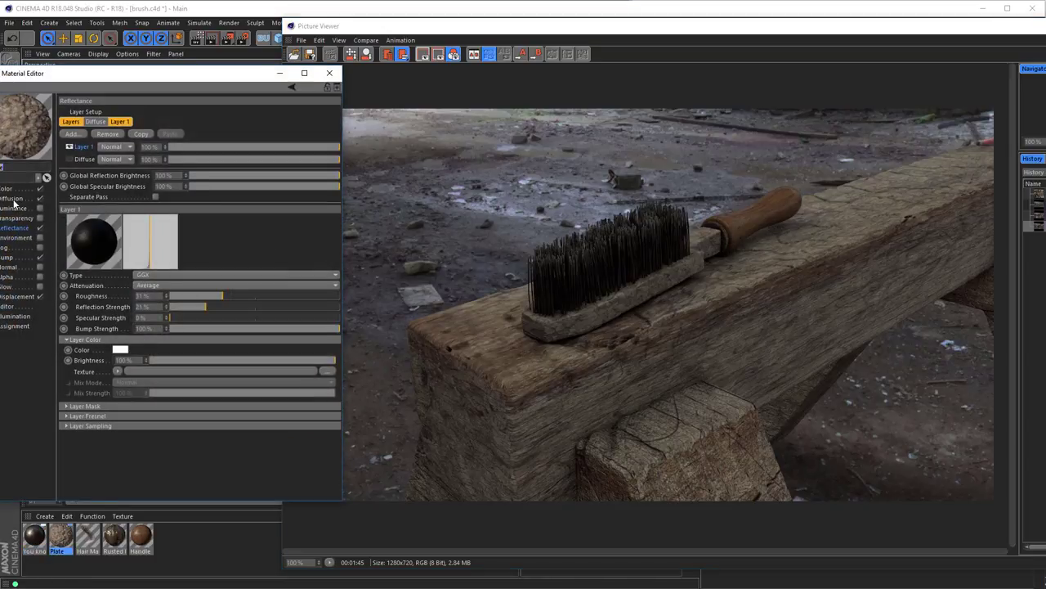
left_click(14, 200)
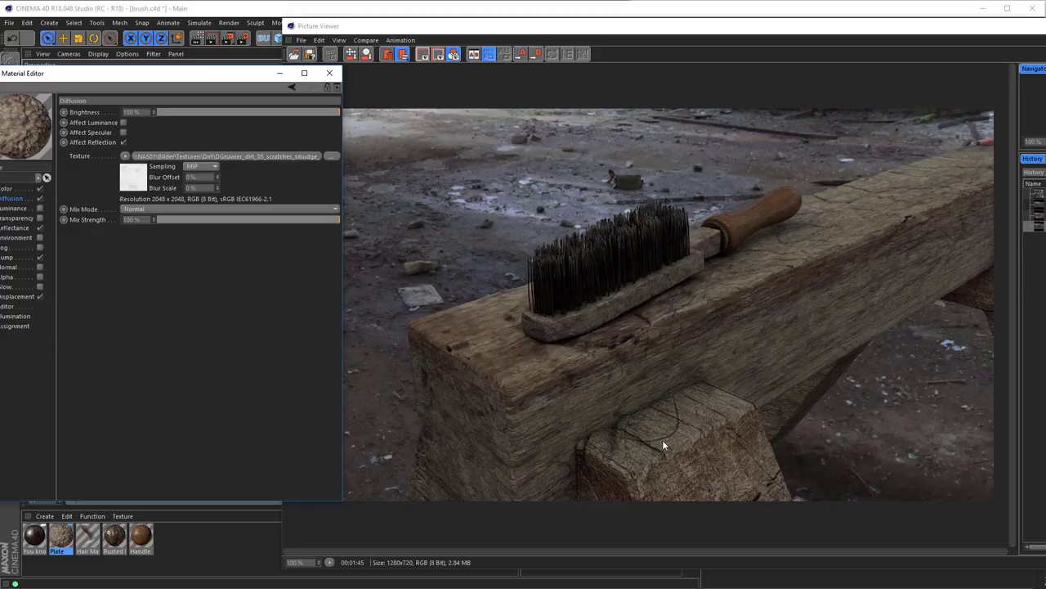
left_click_drag(224, 106, 906, 113)
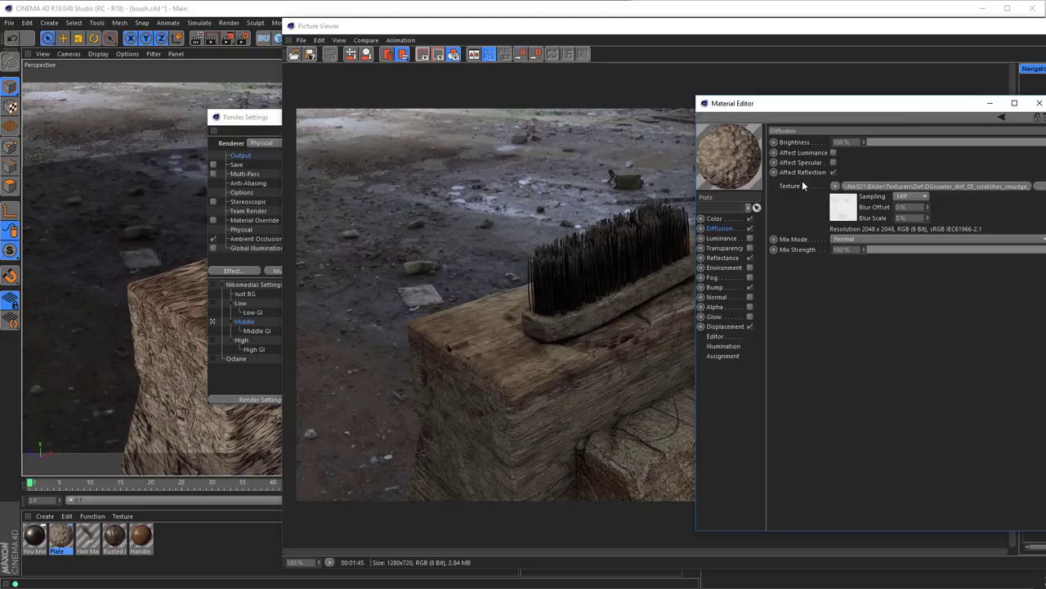
left_click(1045, 25)
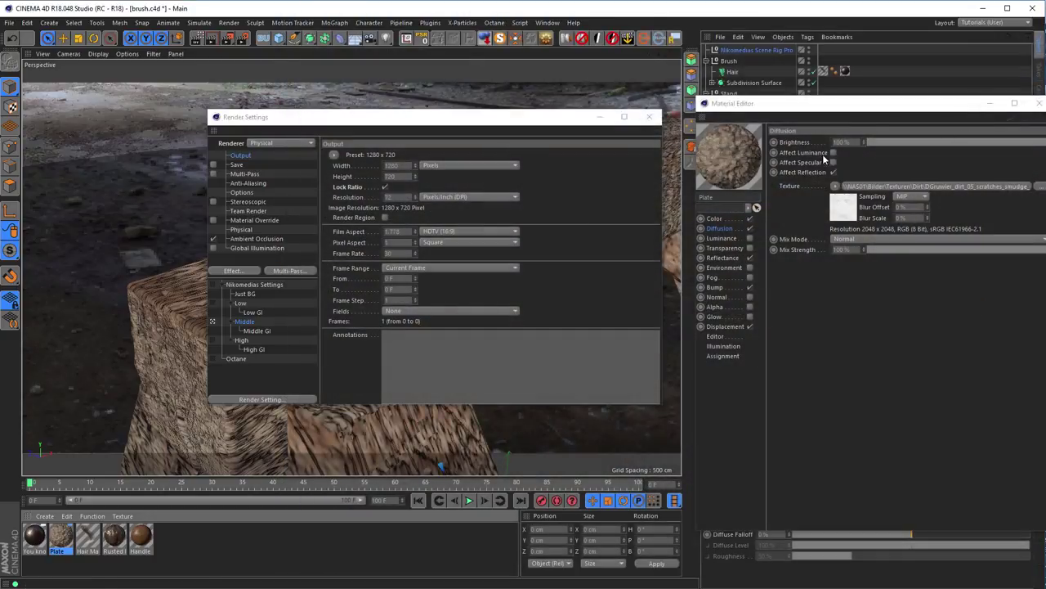
left_click(649, 117)
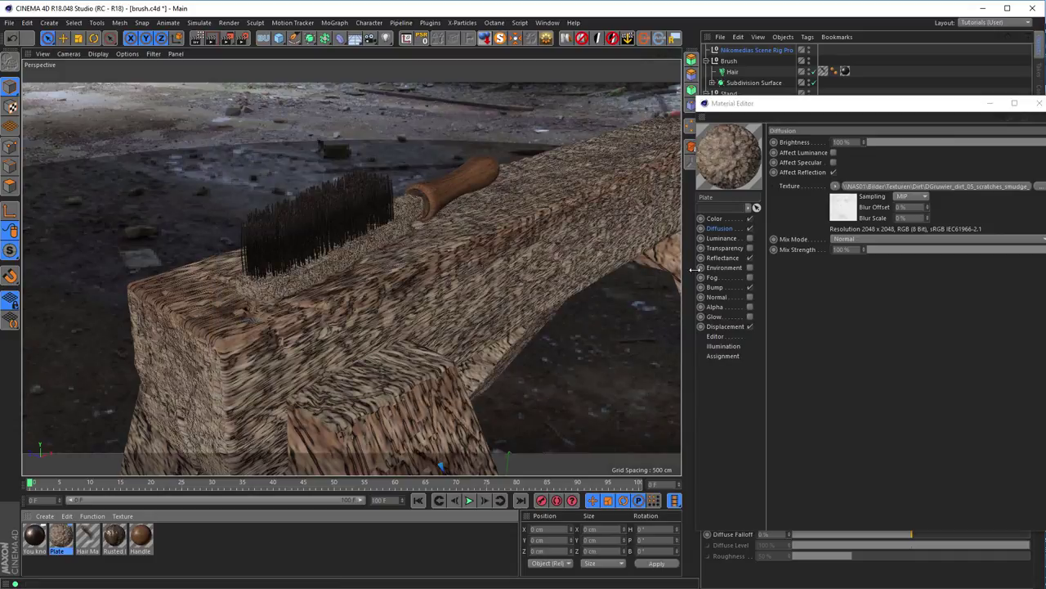
left_click(726, 326)
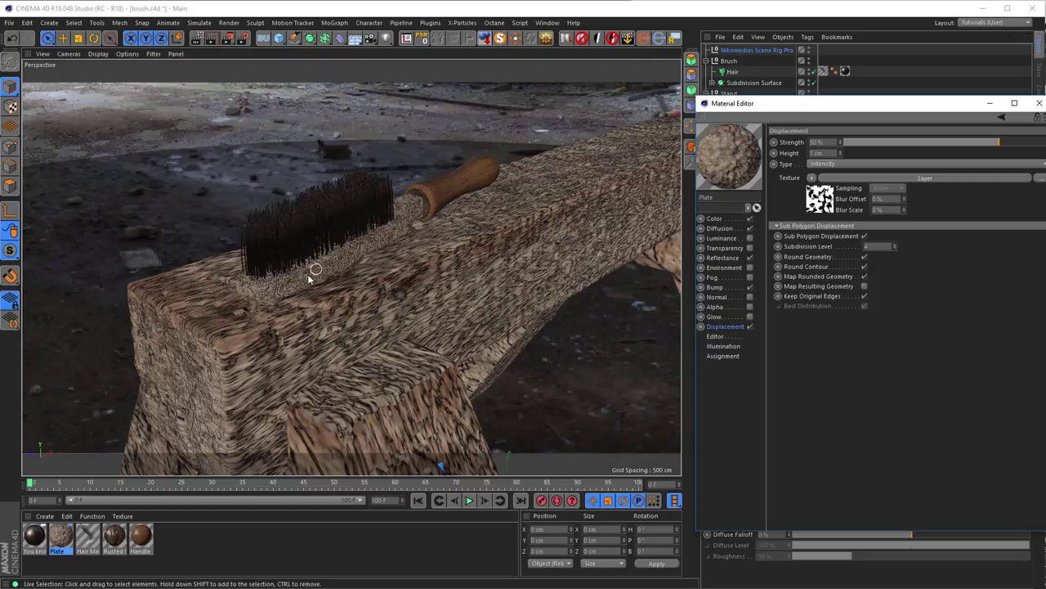
left_click_drag(900, 114, 423, 74)
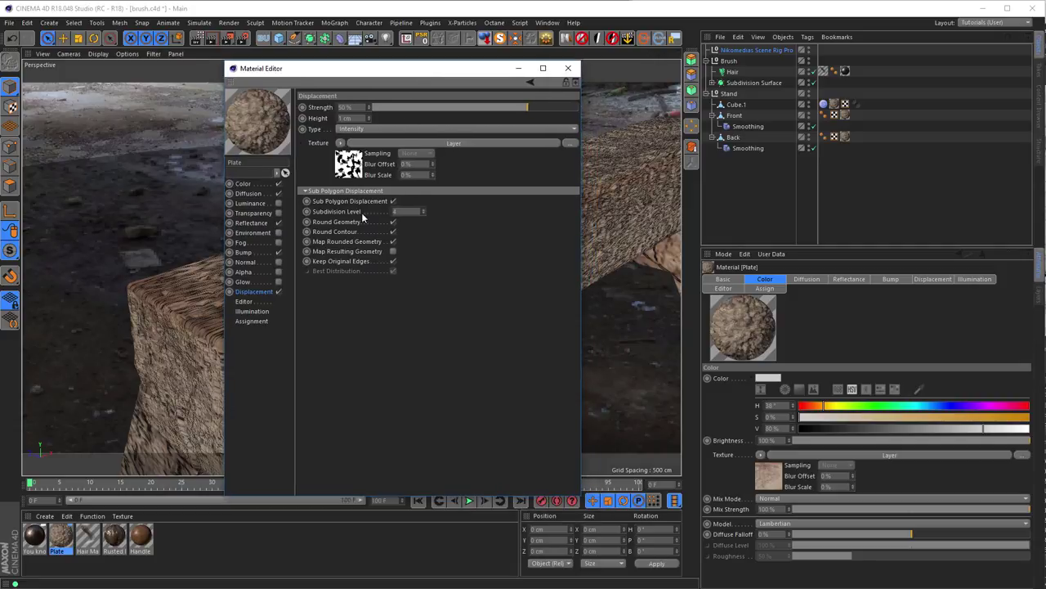
- Duplicate the Plate material and rename the copy Stand
left_click_drag(63, 538, 174, 544, "ctrl")
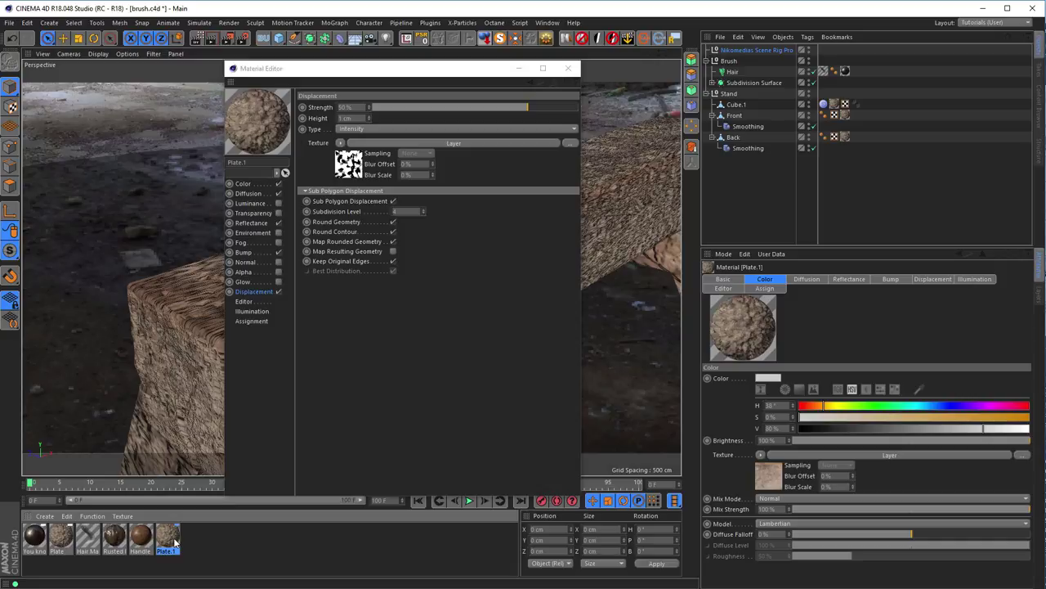
left_click_drag(260, 163, 217, 174)
type("Stand")
key("Return")
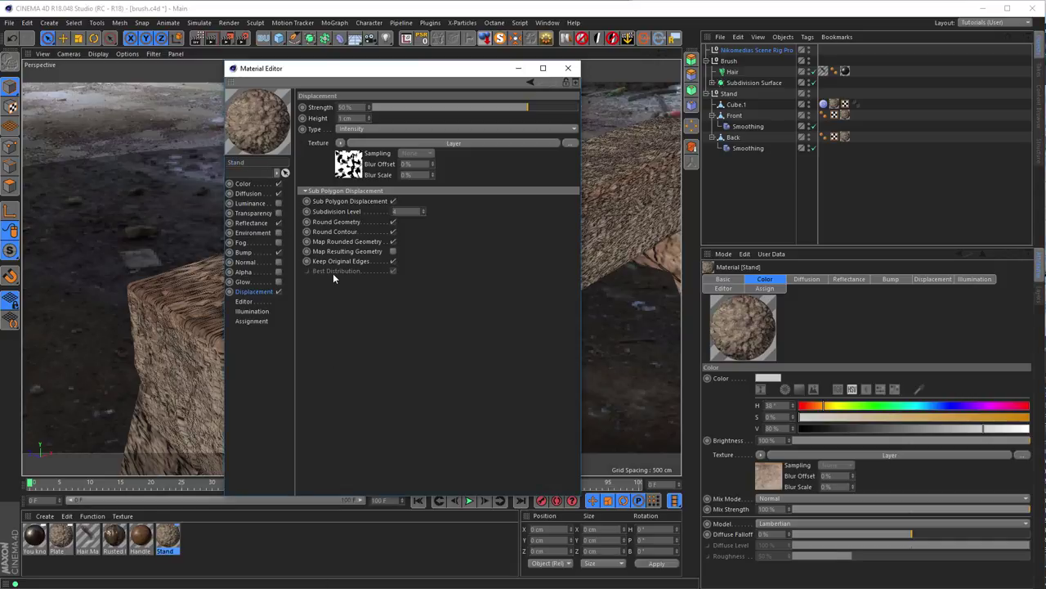
- Disable sub polygon displacement in the Stand material and assign the material to the stand's Front, Back and Cube.1 objects
left_click_drag(479, 70, 597, 91)
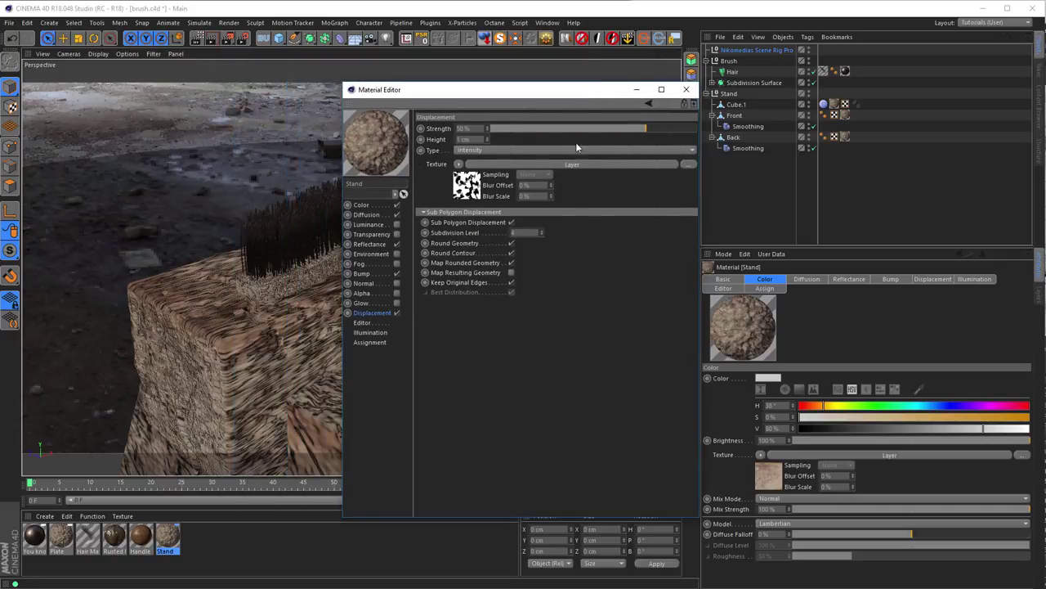
left_click(511, 222)
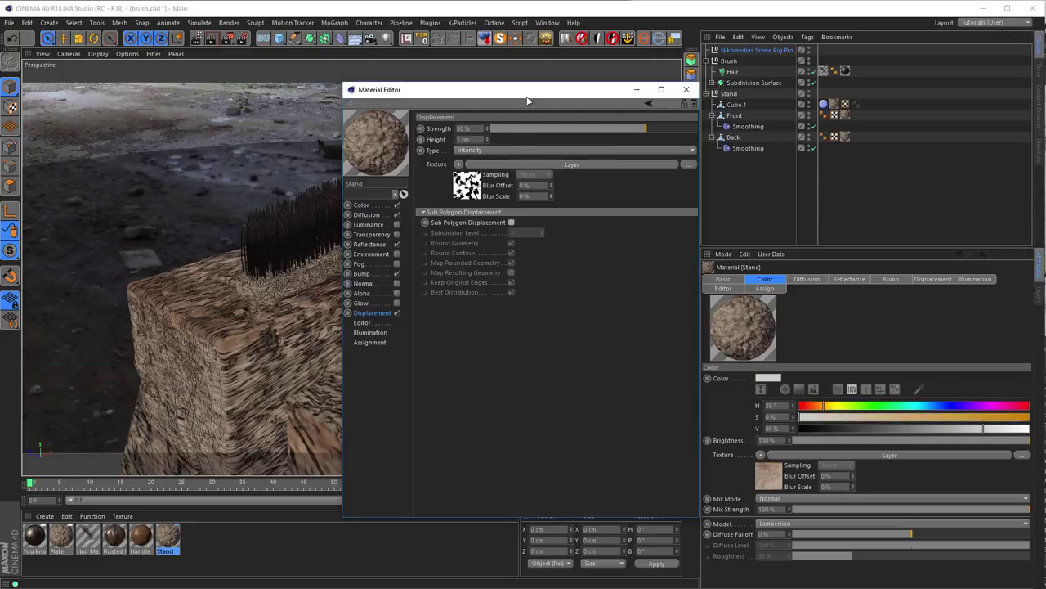
left_click_drag(525, 91, 424, 73)
left_click_drag(165, 536, 846, 117)
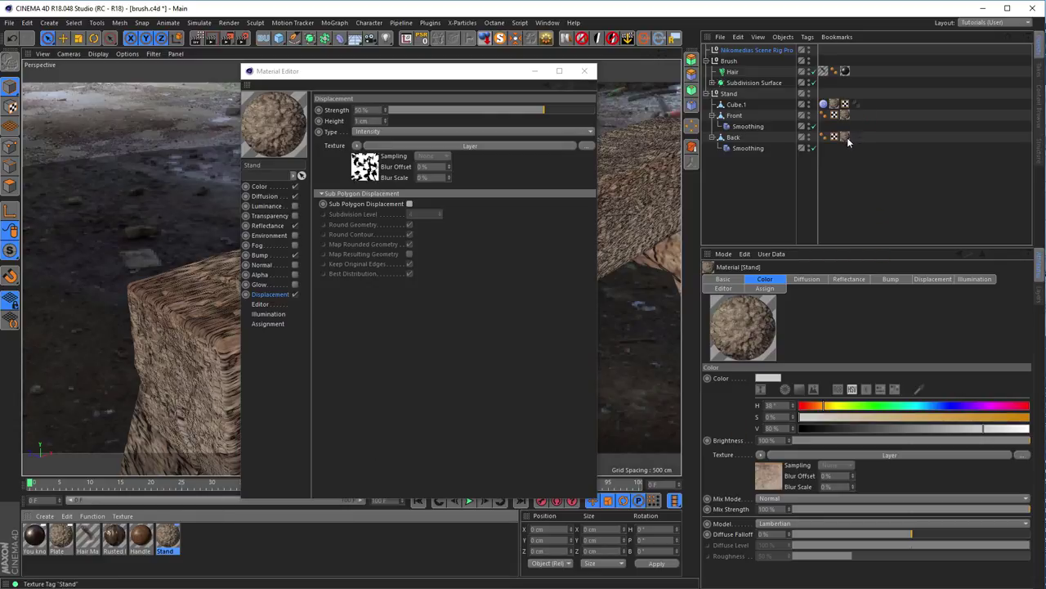
left_click_drag(175, 541, 845, 104)
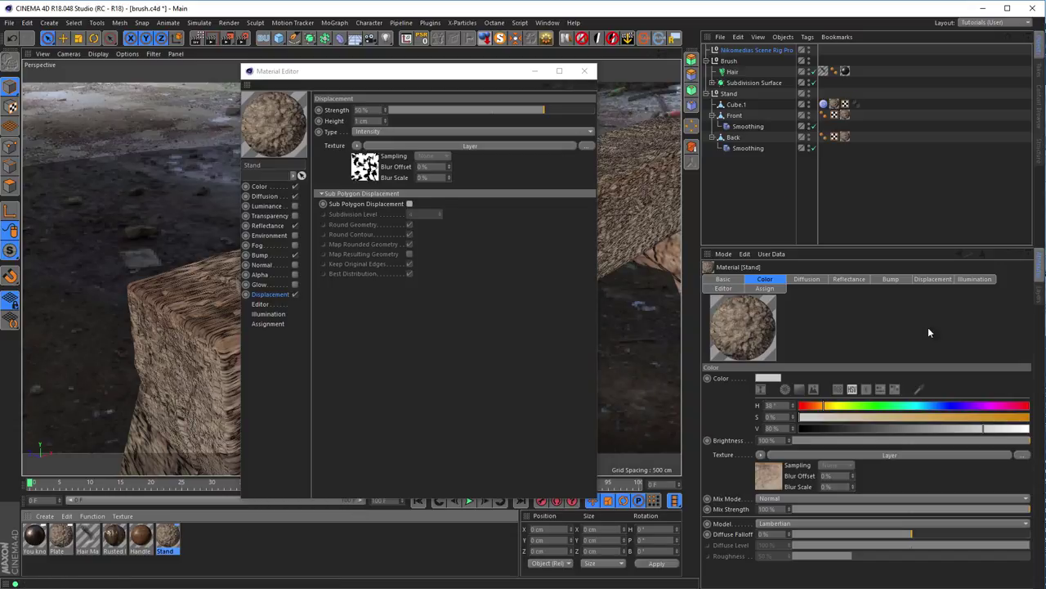
left_click(584, 71)
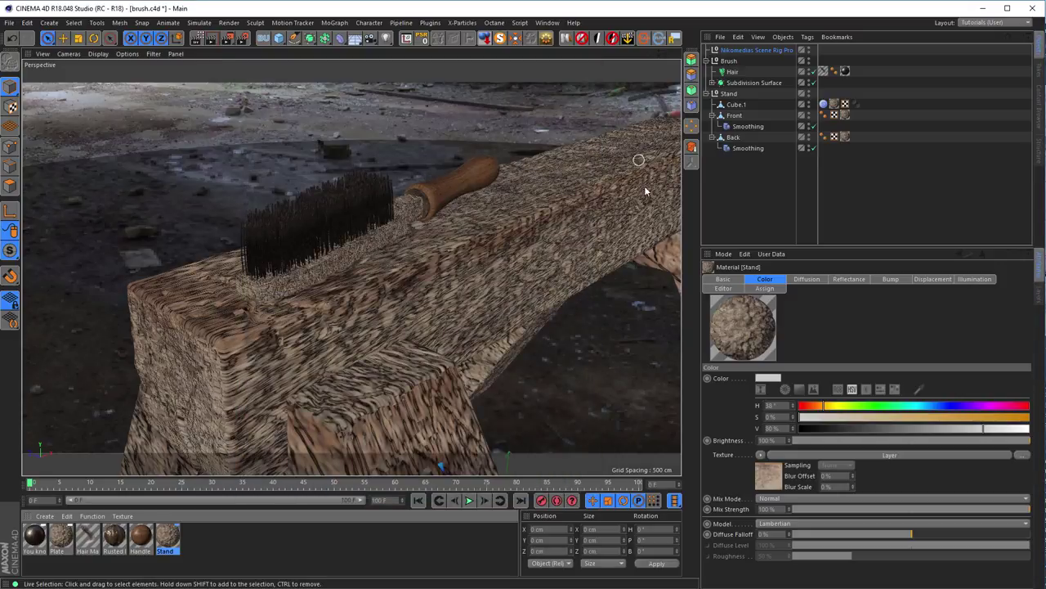
- Activate the Low GI render preset and turn on the interactive render region
left_click(243, 39)
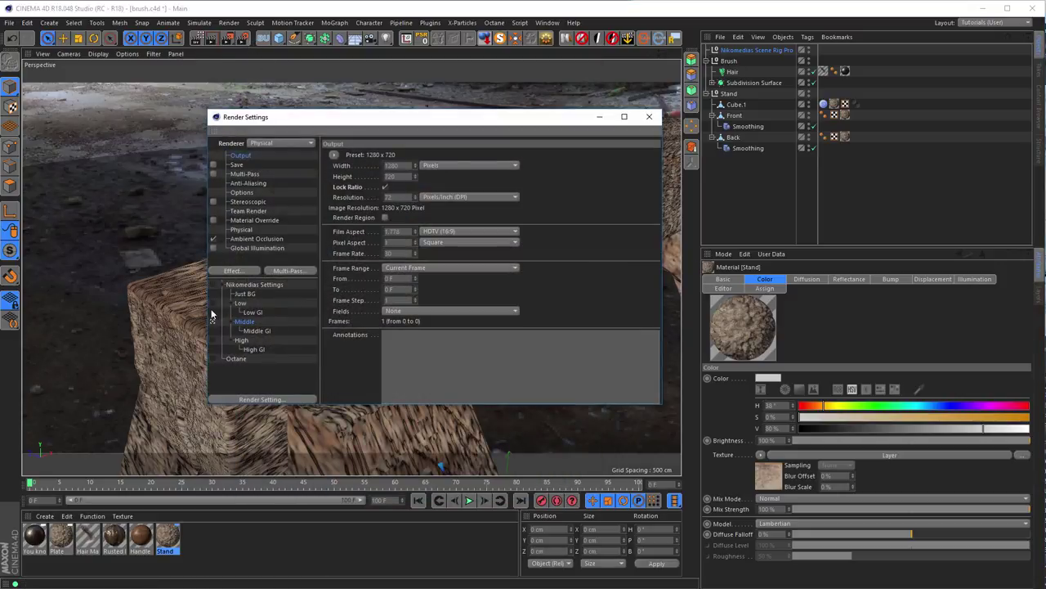
left_click(213, 312)
left_click(649, 117)
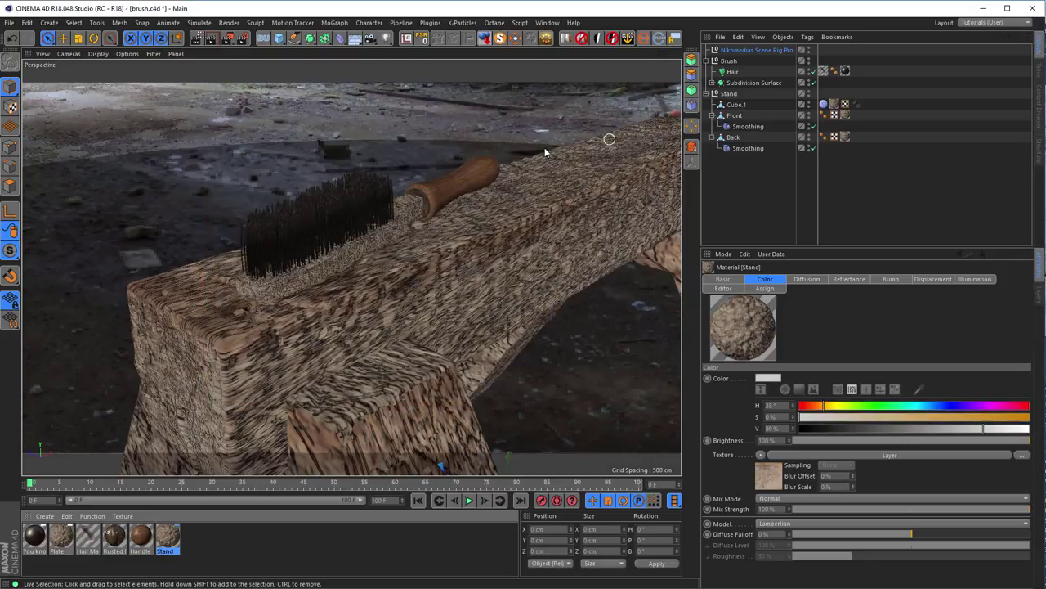
left_click(197, 38)
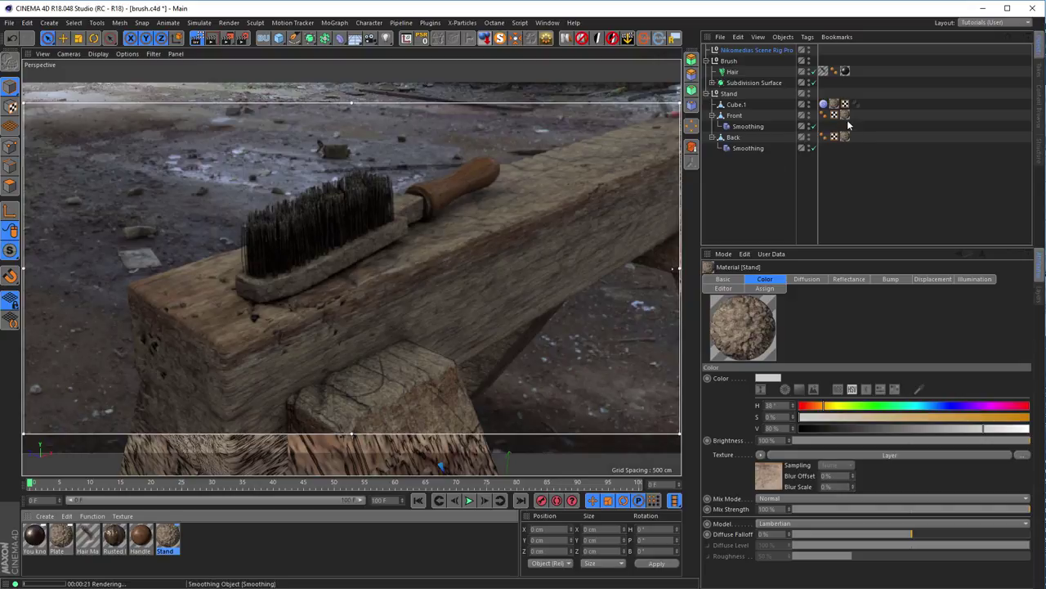
- Re-enable sub polygon displacement in the Stand material with a subdivision level of 1
double_click(167, 538)
left_click_drag(261, 70, 986, 159)
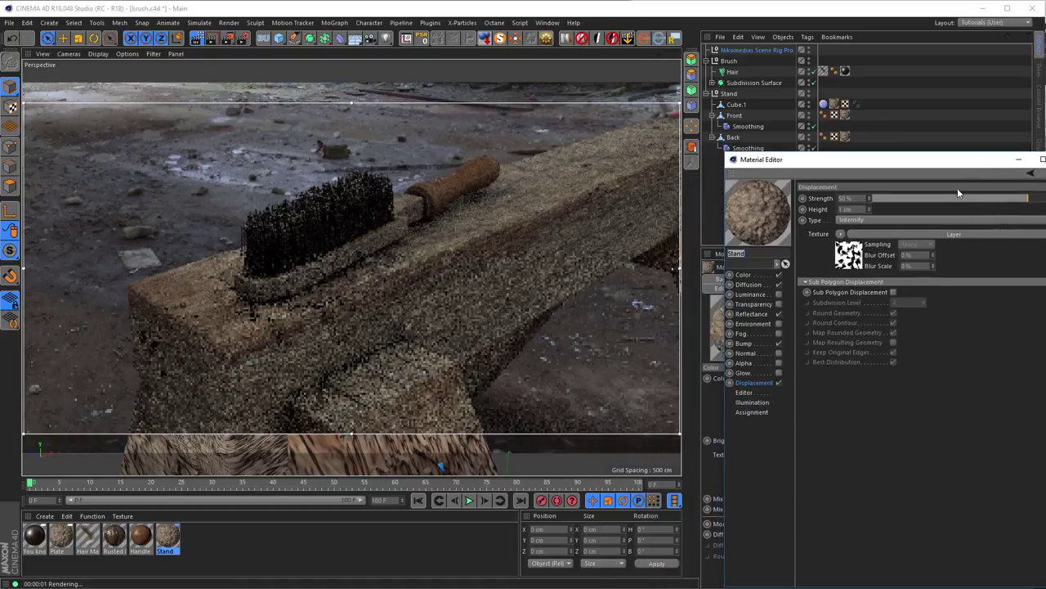
left_click(893, 293)
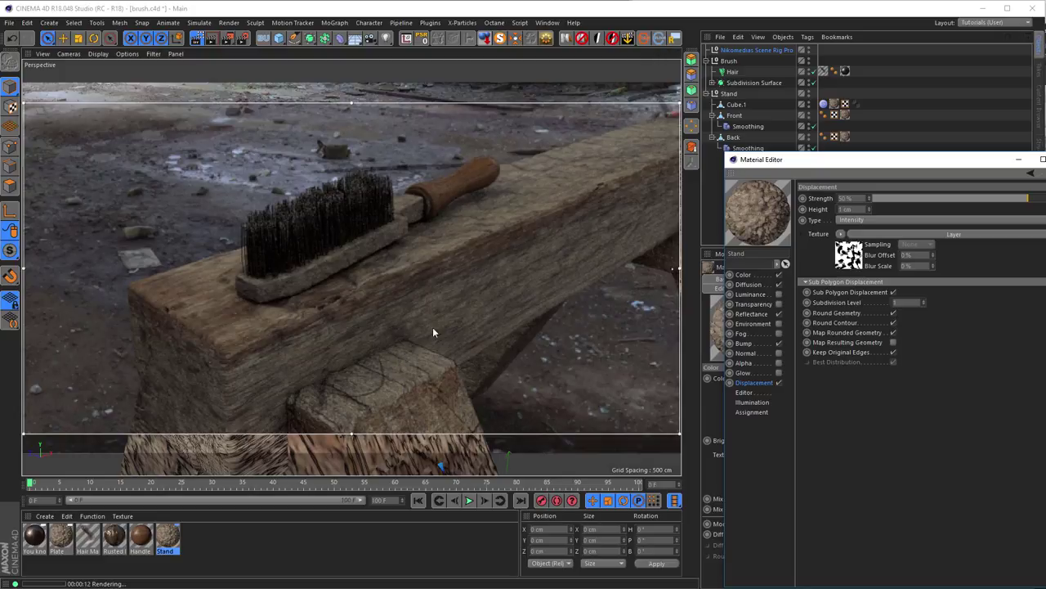
- Add a camera from the current view, and reframe the perspective view on the stand's front leg joint
left_click(371, 38)
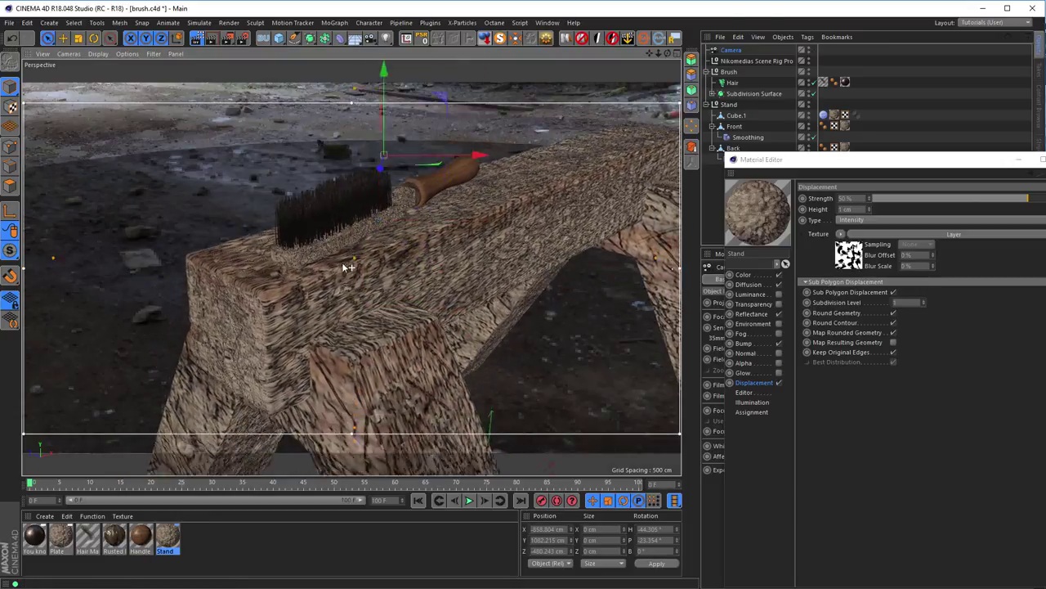
middle_click_drag(343, 268, 315, 147, "alt")
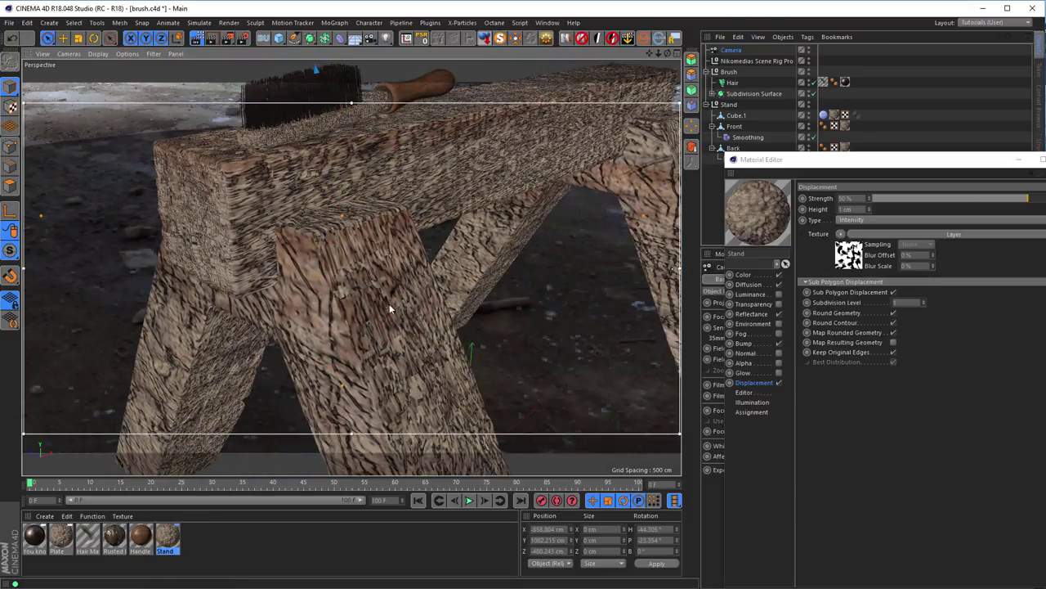
right_click_drag(387, 306, 413, 299, "alt")
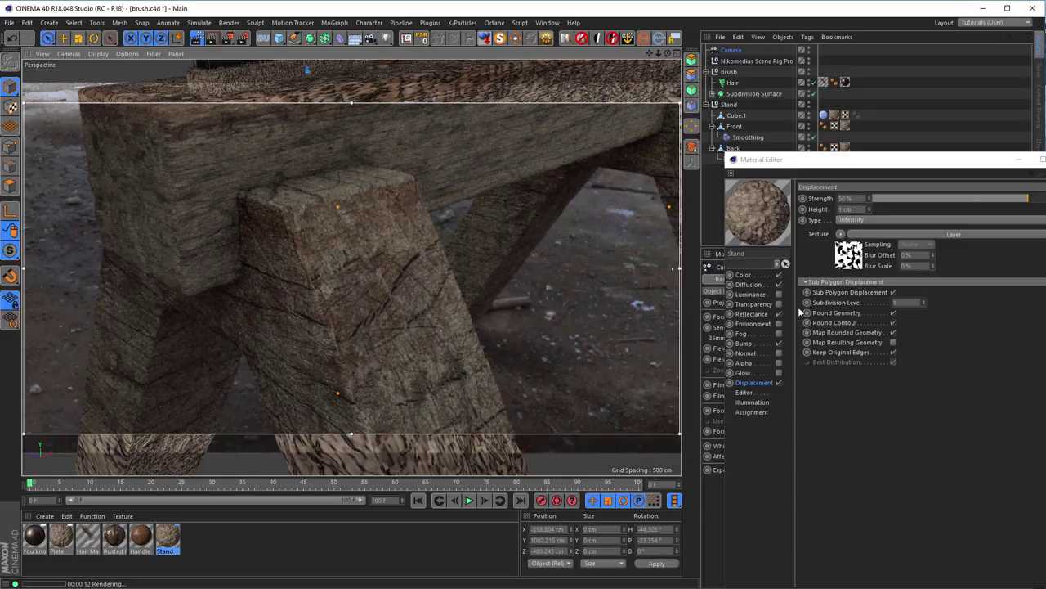
- Set the Stand material's displacement height to 2 cm and frame the brush and the stand's top again
left_click_drag(859, 210, 834, 211)
type("2")
key("Return")
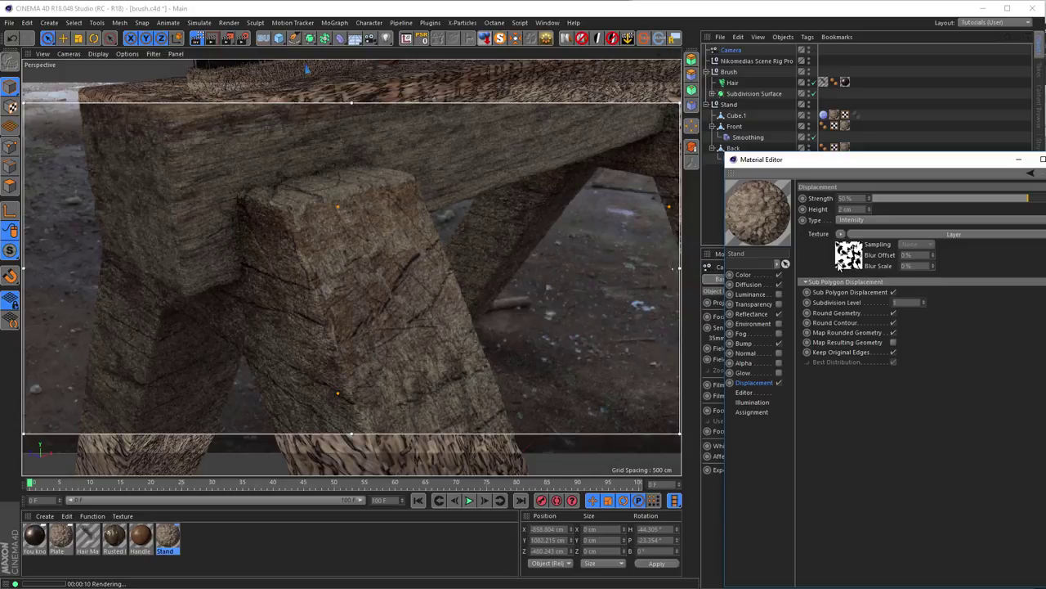
mouse_move(427, 259)
left_mouse_down("alt")
mouse_move(386, 287)
mouse_move(424, 350)
mouse_move(456, 295)
left_mouse_up("alt")
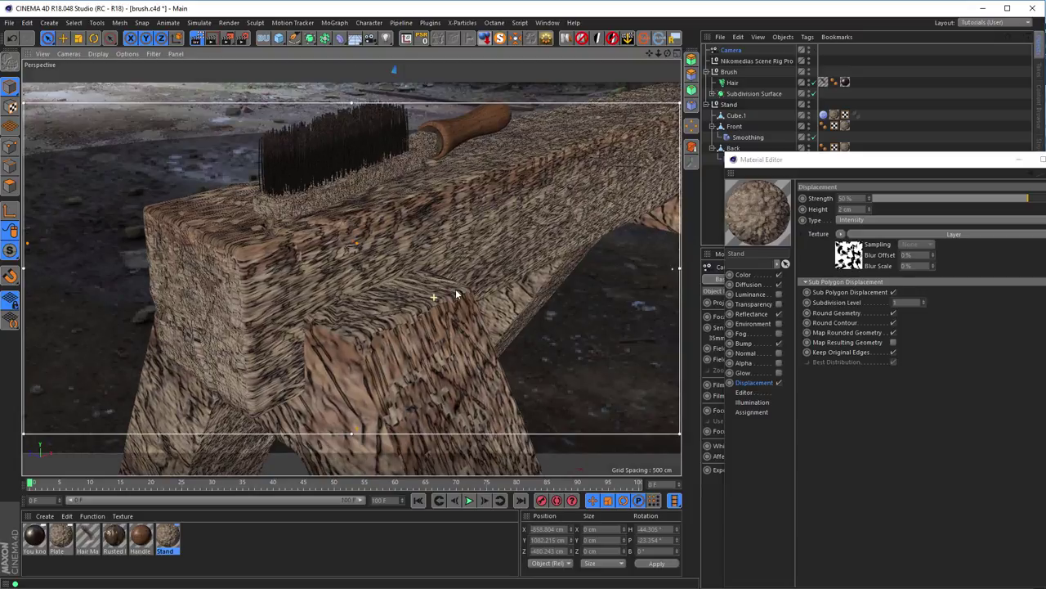
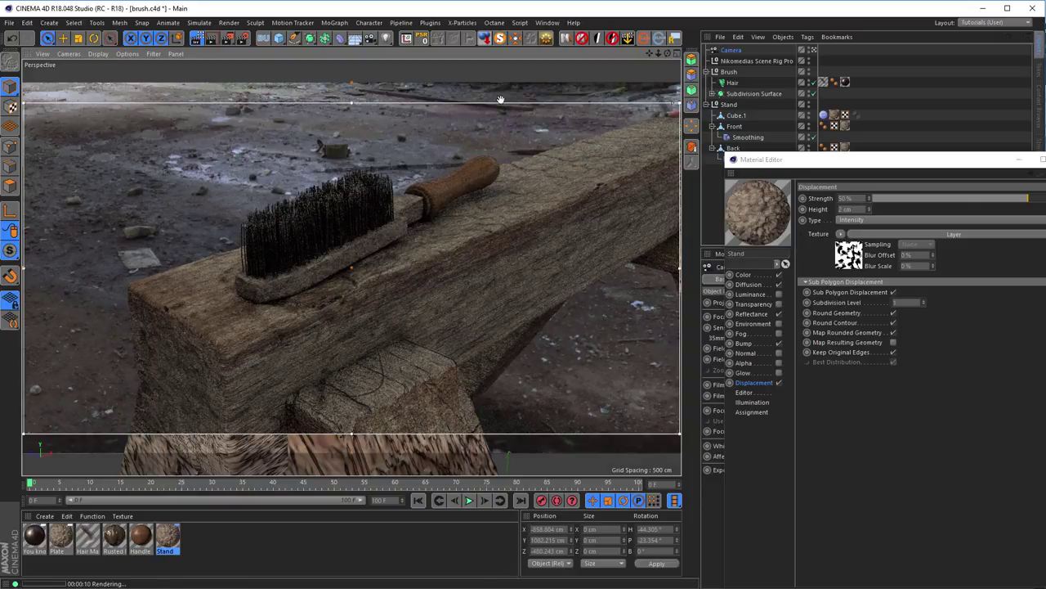
- Turn off the interactive render region and copy the finished High GI render from the Picture Viewer
key("alt+r")
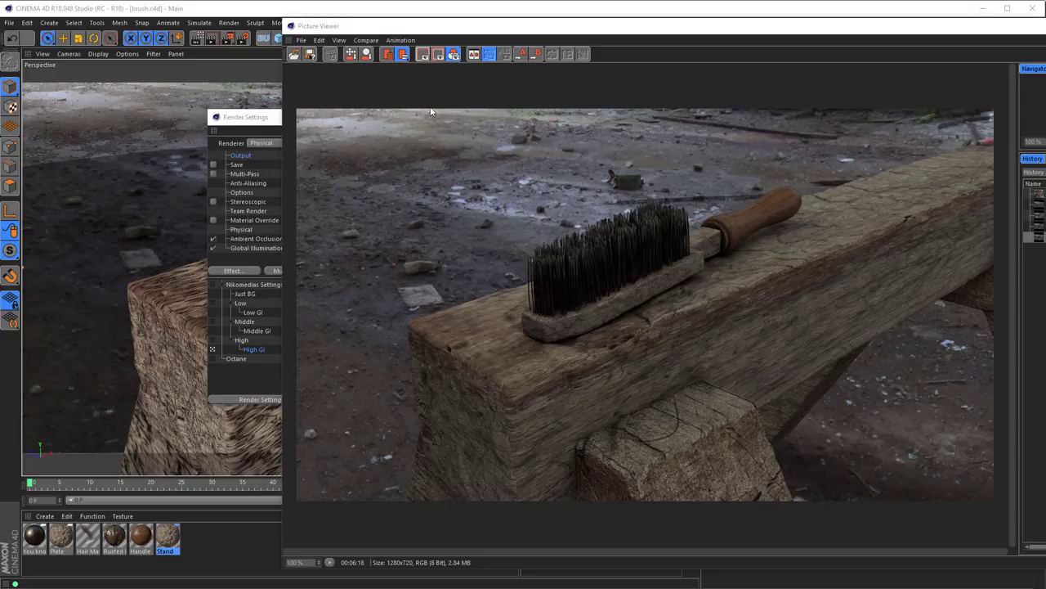
left_click(322, 40)
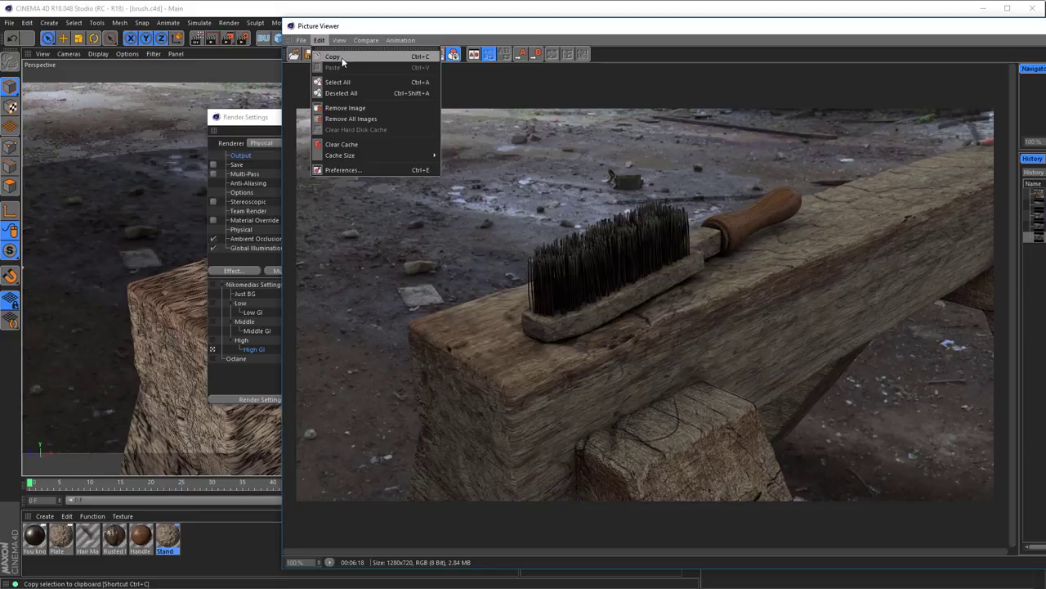
left_click(339, 59)
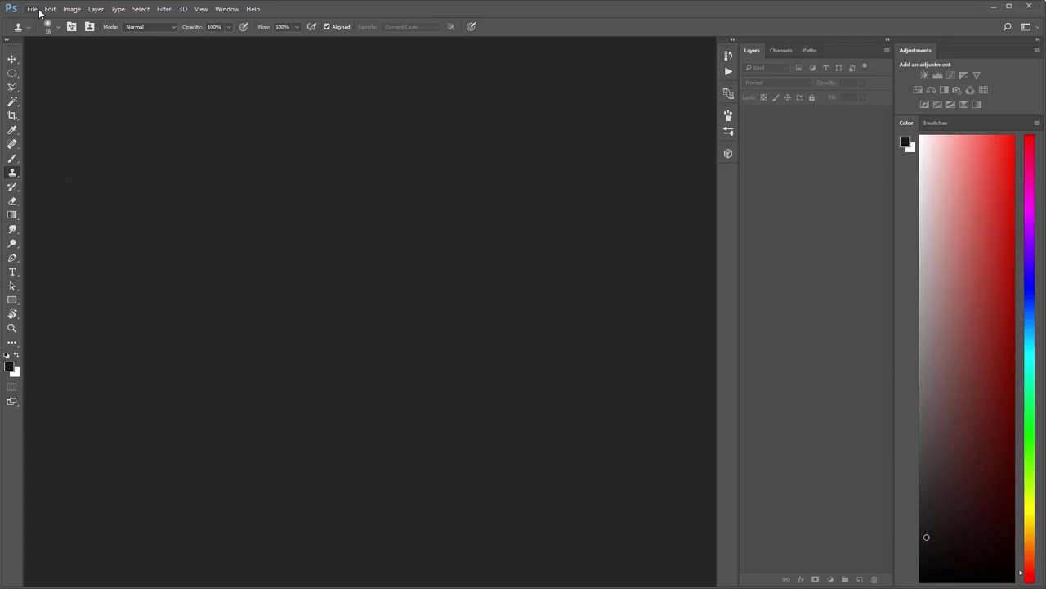
- Switch to Photoshop, create a 1280 x 720 px, 16-bit RGB document with transparent background, and paste the render into it
left_click(32, 9)
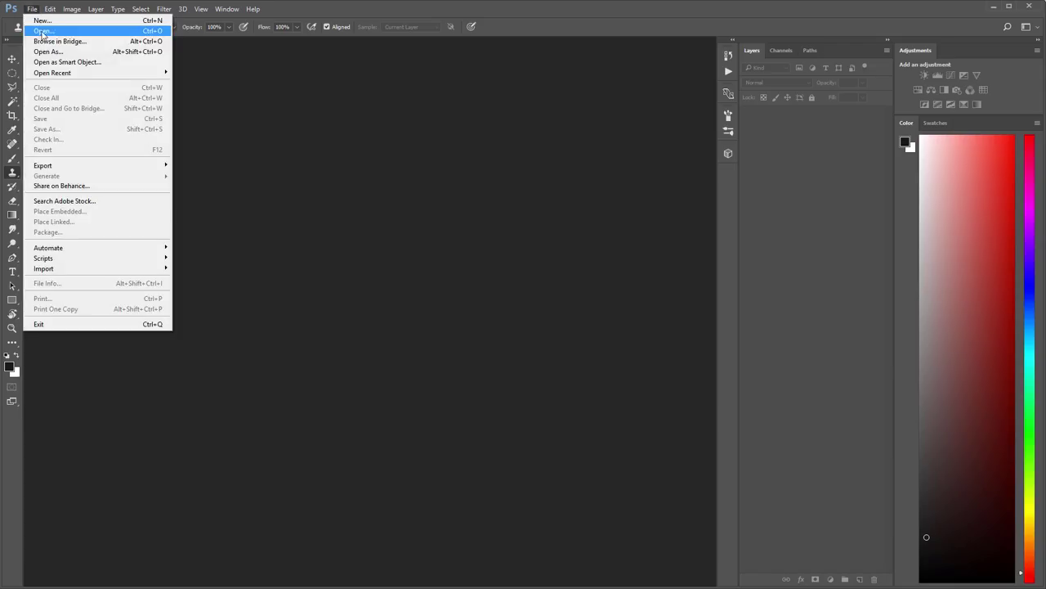
left_click(43, 31)
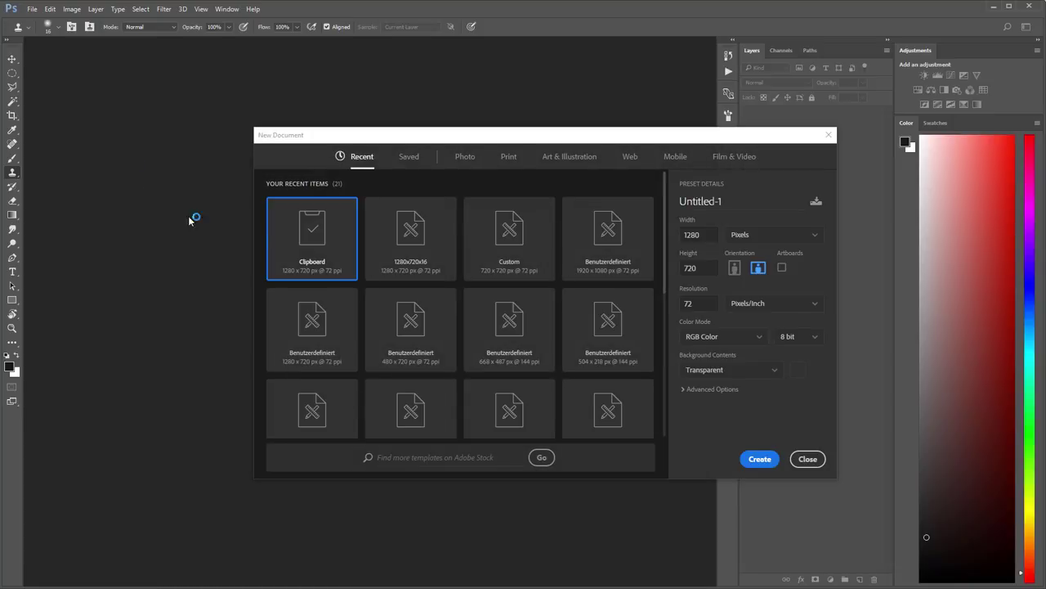
left_click(798, 337)
left_click(799, 374)
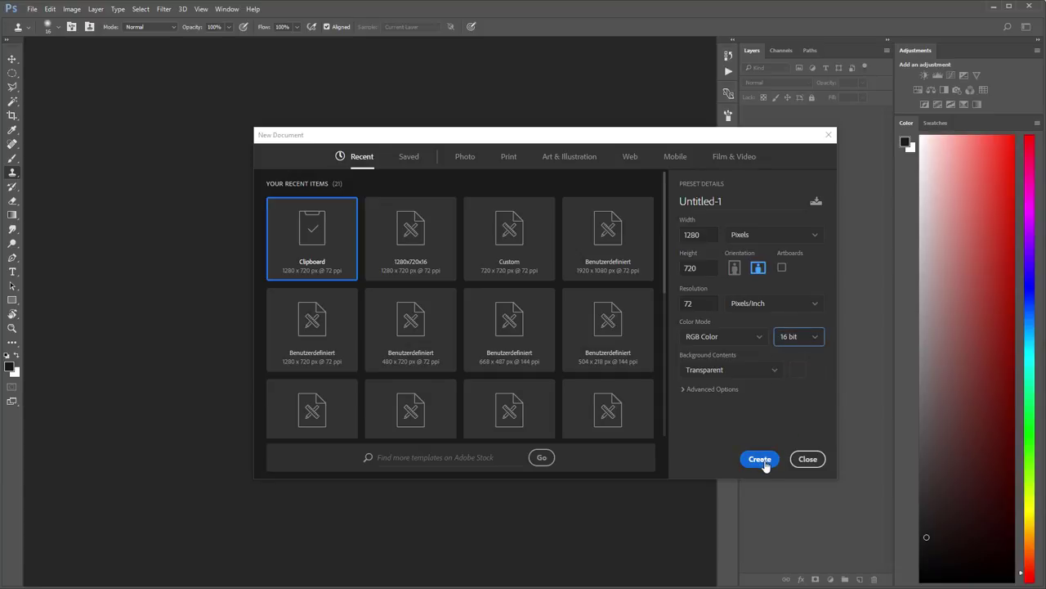
left_click(760, 460)
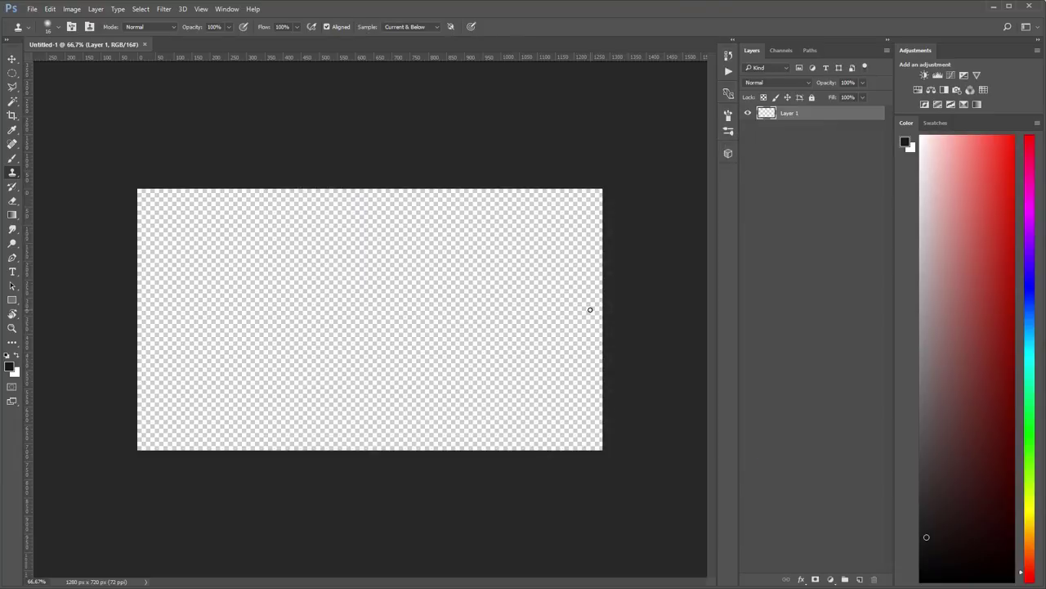
key("ctrl+v")
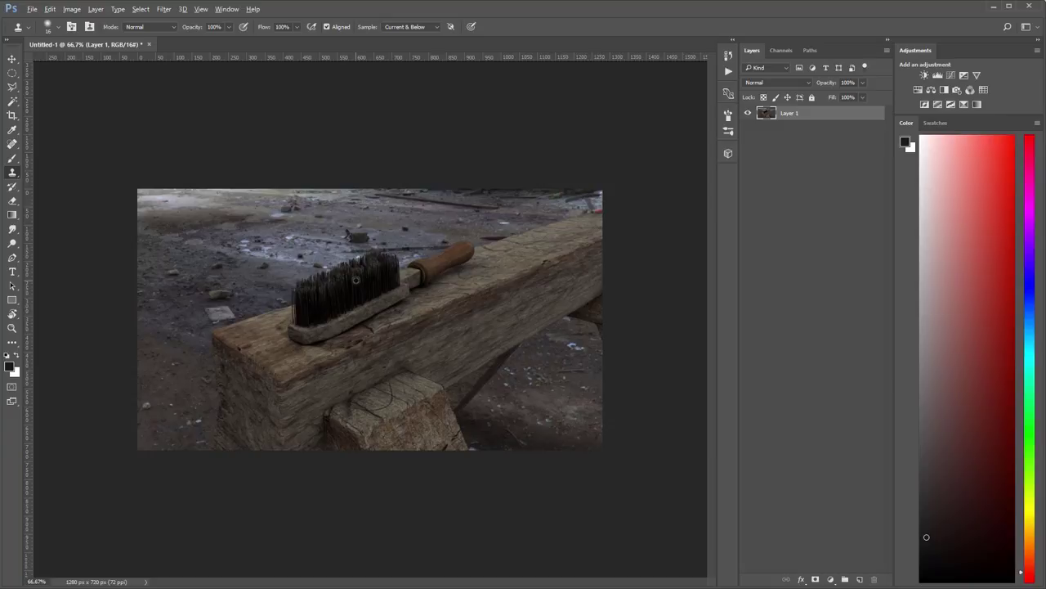
- Convert the render layer to a smart object and apply a Camera Raw filter with Clarity +29, Blacks +30 and Shadows +28
scroll(356, 279, "up", 3, "alt")
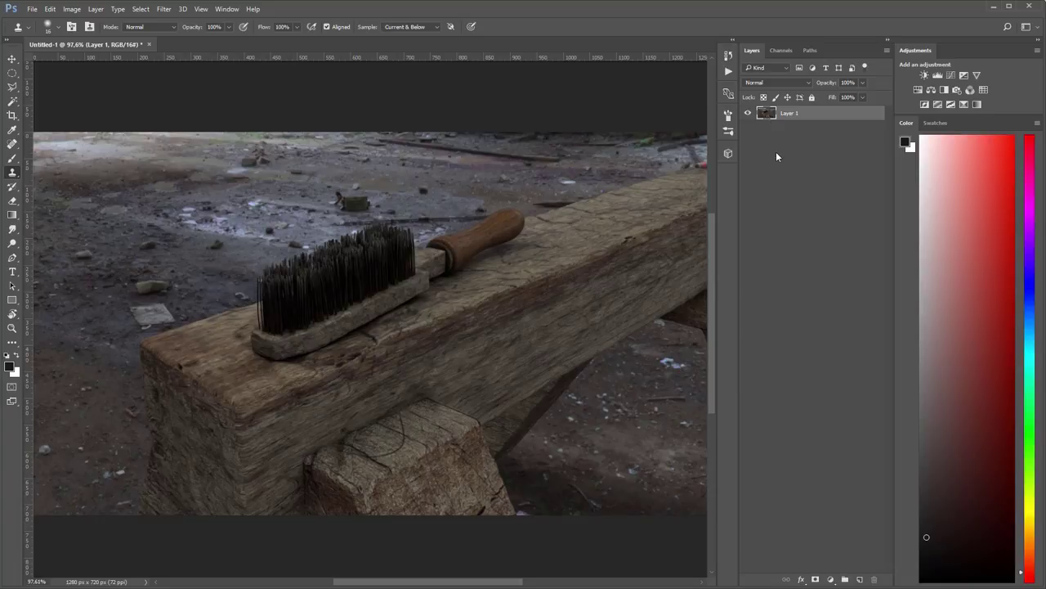
key("F2")
key("ctrl+shift+a")
right_click(628, 167)
left_click(655, 150)
mouse_move(745, 353)
left_mouse_down()
mouse_move(775, 355)
mouse_move(761, 356)
left_mouse_up()
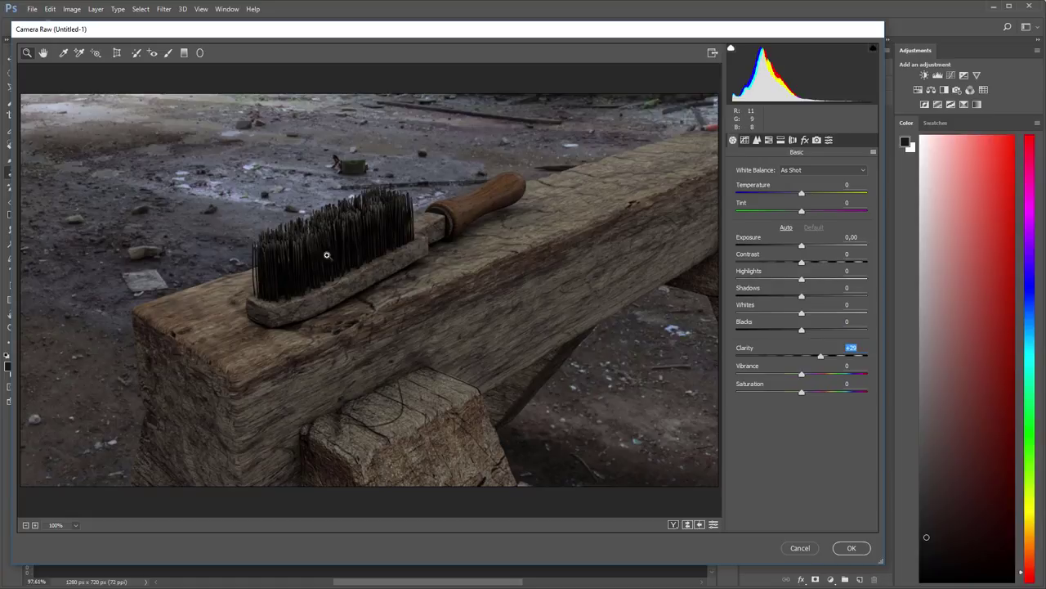
left_click_drag(745, 323, 758, 289)
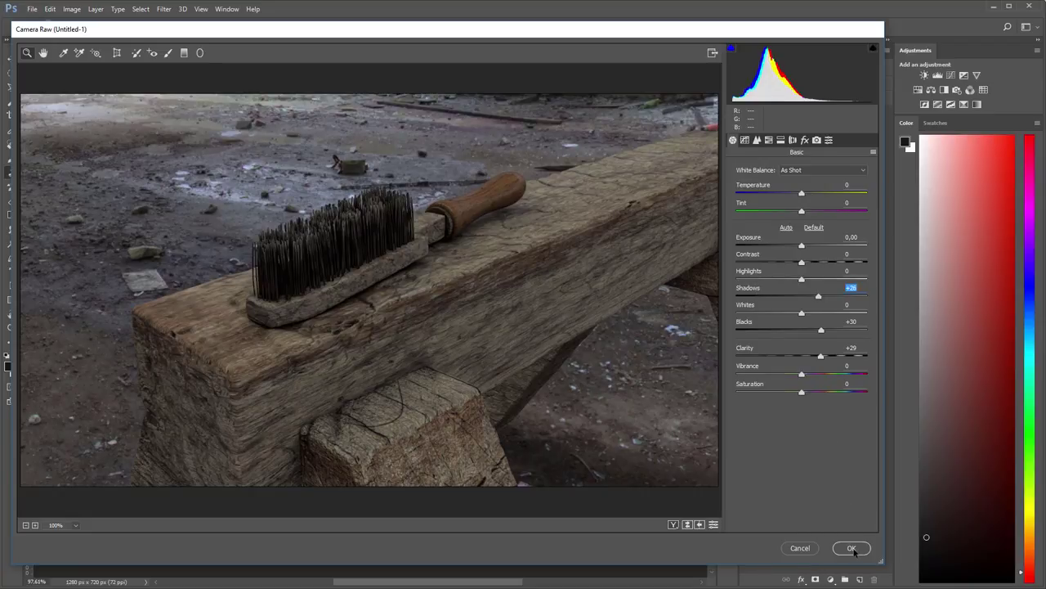
left_click(852, 548)
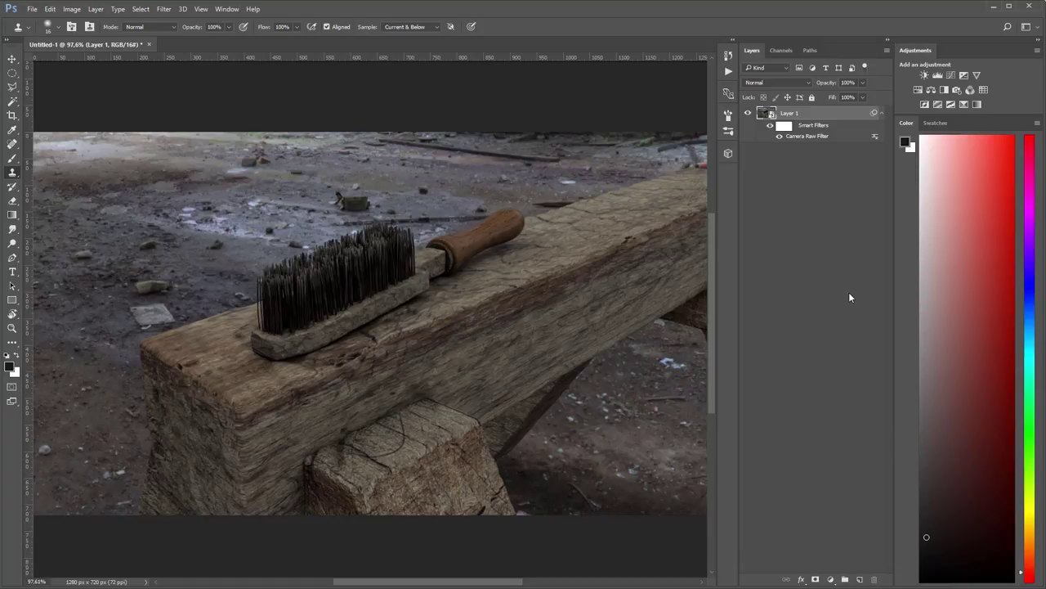
- Convert the filtered render layer into a new smart object and set the layer thumbnails to large
right_click(838, 115)
left_click(842, 166)
right_click(771, 121)
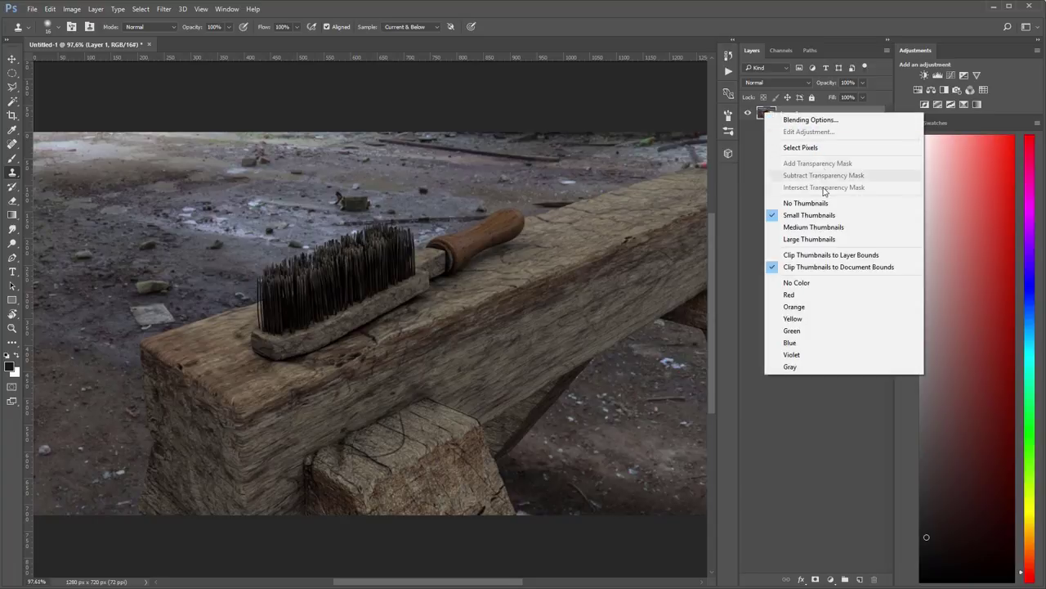
left_click(820, 239)
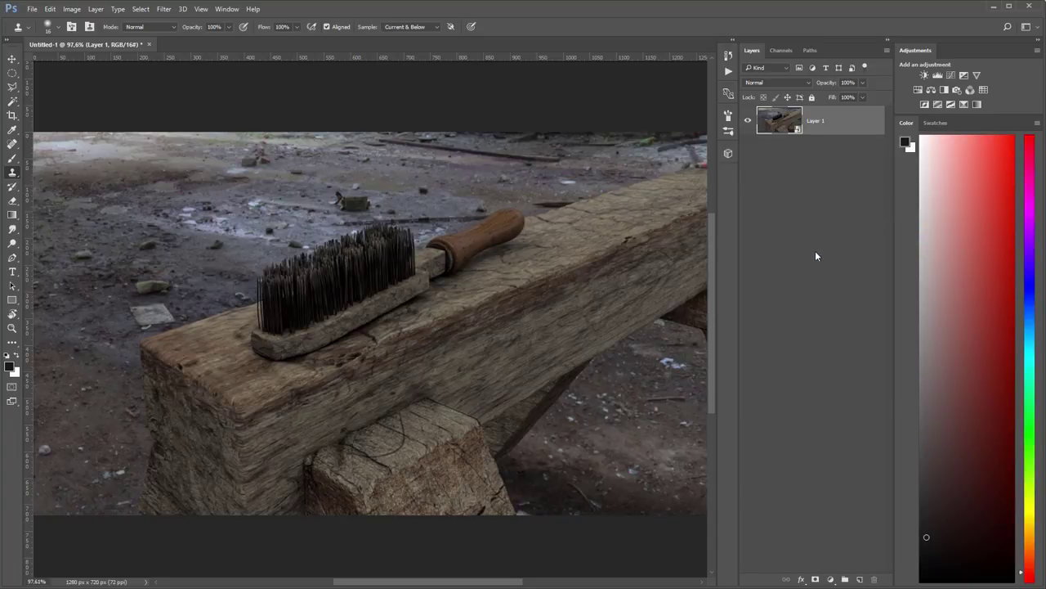
- Open Color Efex Pro 4 on the render layer, compare the Detail Extractor effect and adjust its strength
left_click(164, 9)
mouse_move(197, 242)
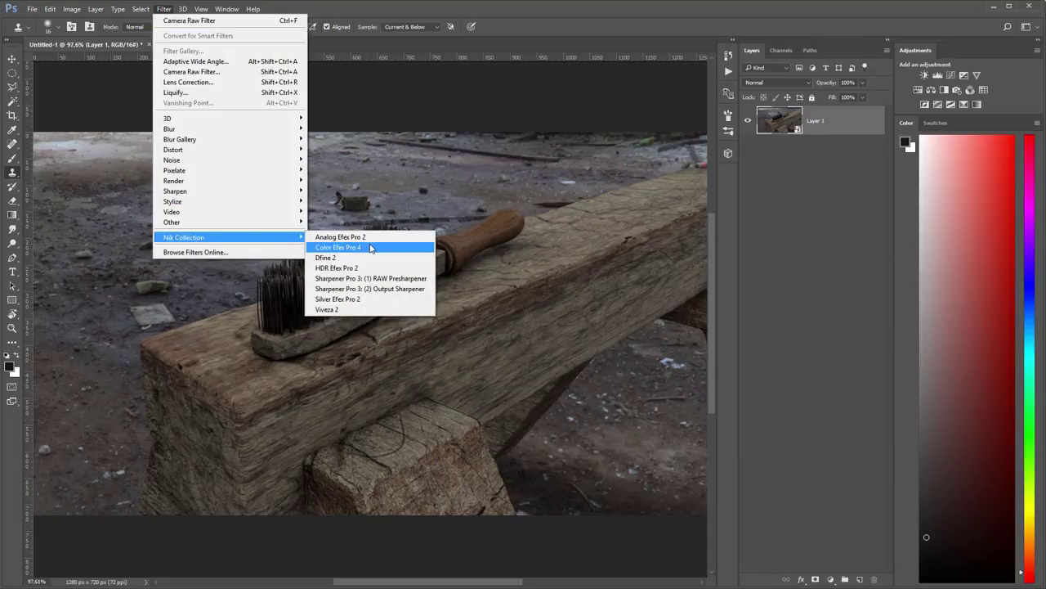
left_click(372, 248)
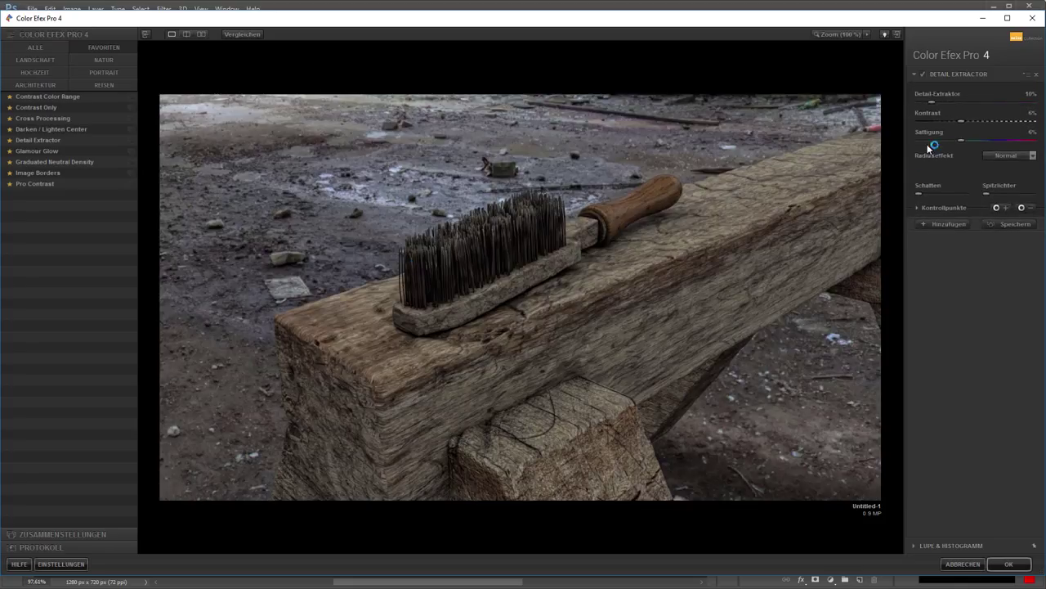
left_click(924, 75)
left_click_drag(942, 100, 945, 100)
- Add a second filter below Detail Extractor and try Contrast Color Range, Contrast Only and Cross Processing in it
left_click(944, 225)
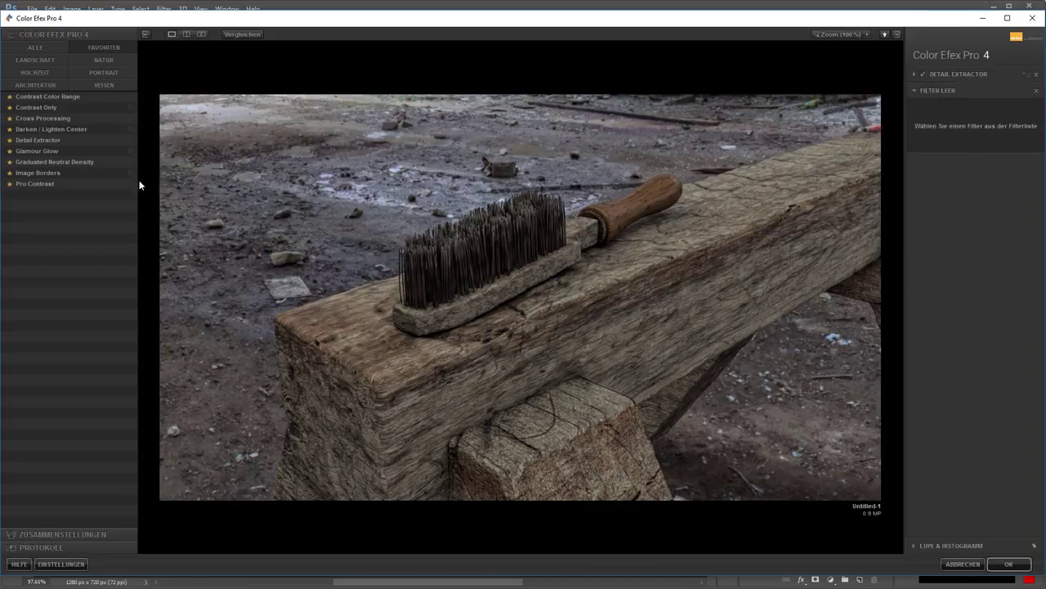
left_click(39, 97)
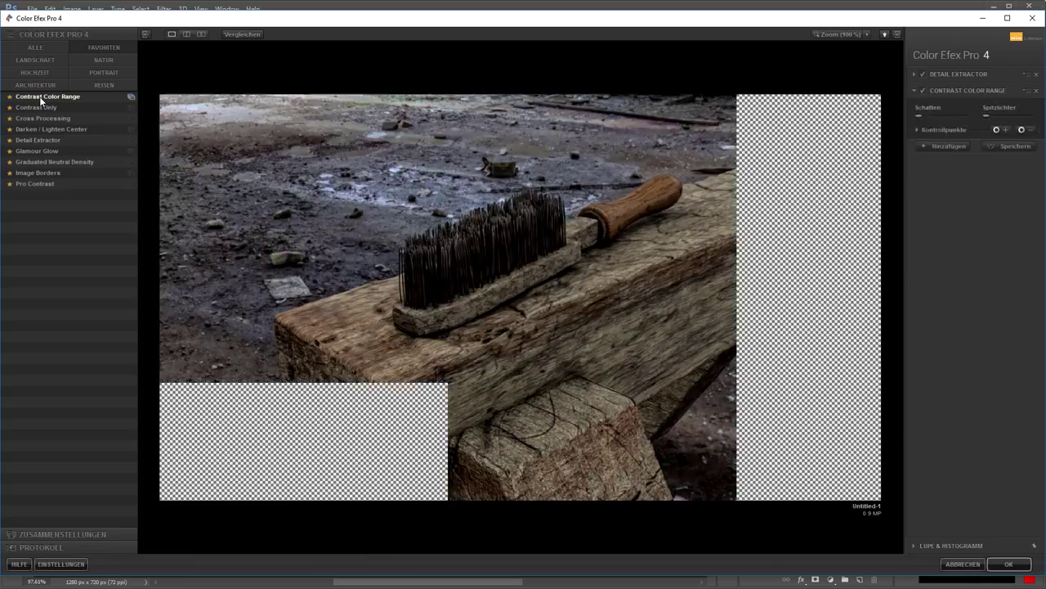
left_click(39, 109)
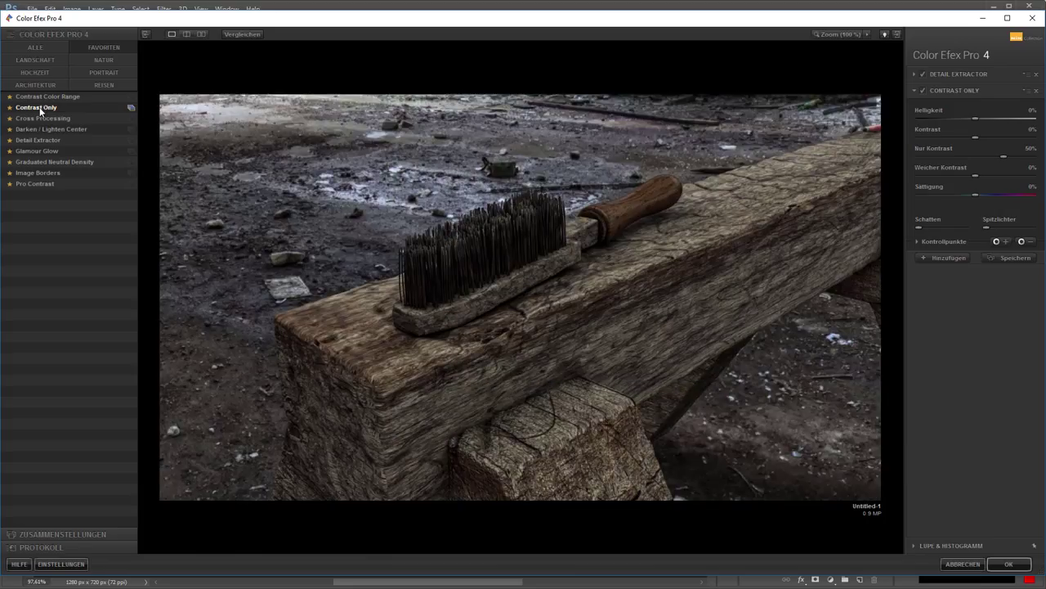
left_click(38, 119)
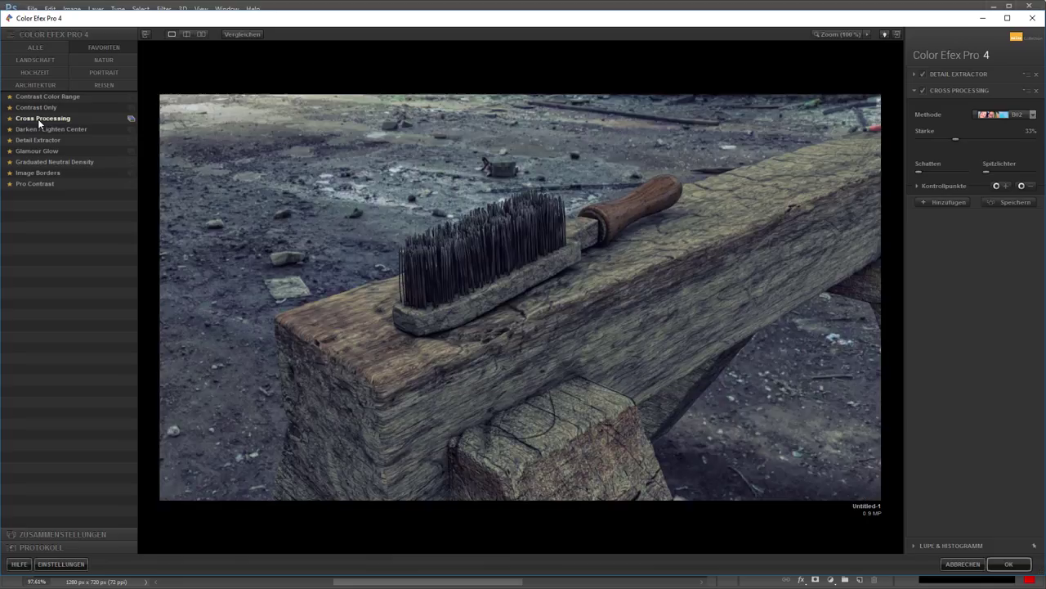
- Try Graduated Neutral Density as the second filter and toggle it repeatedly to compare the image with and without it
left_click(56, 161)
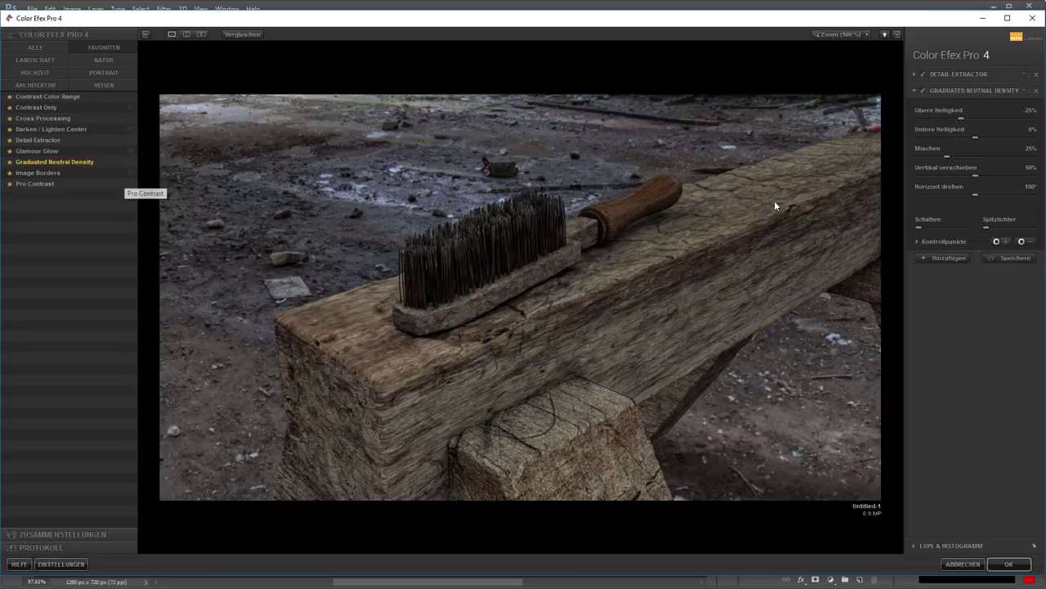
left_click(924, 90)
left_click(926, 89)
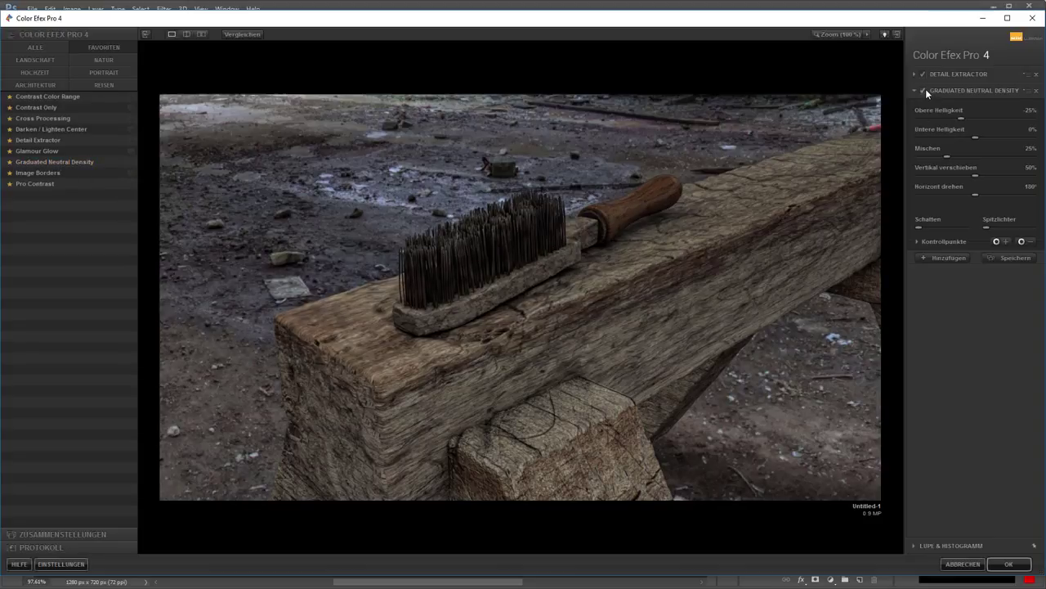
left_click(926, 88)
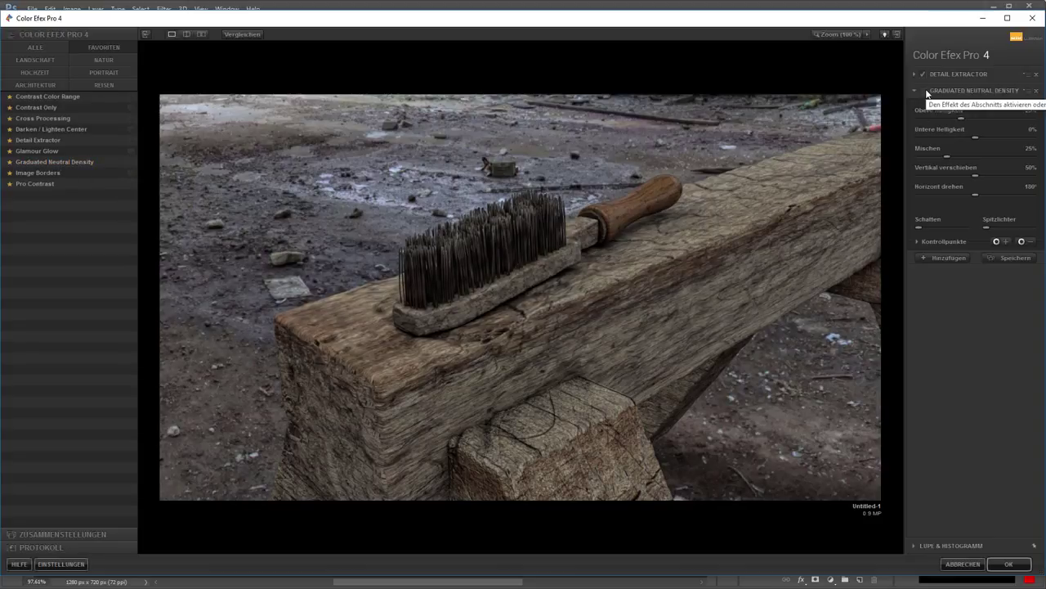
left_click(926, 90)
left_click(924, 90)
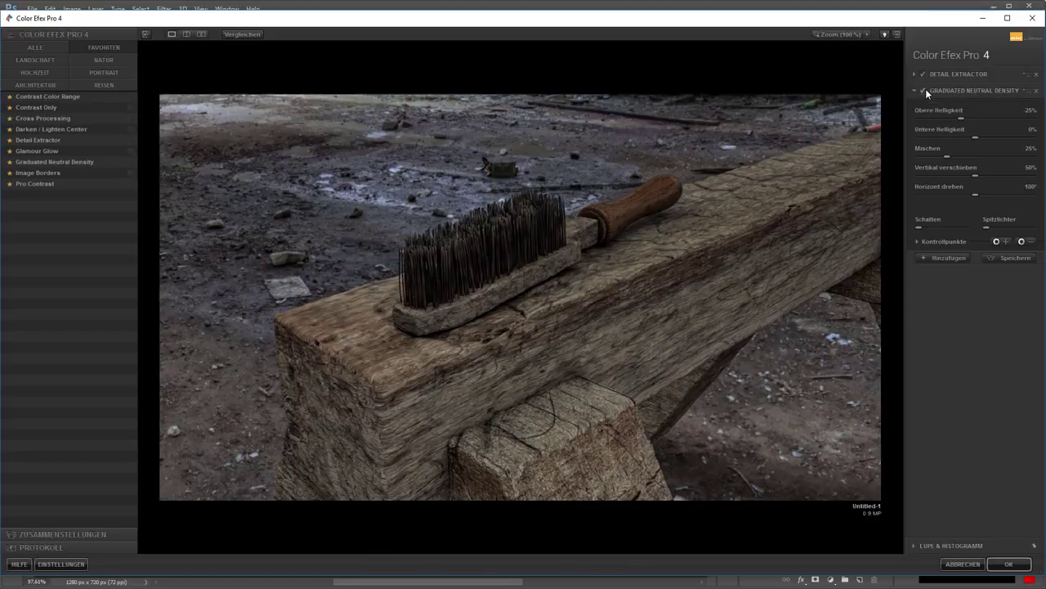
left_click(925, 91)
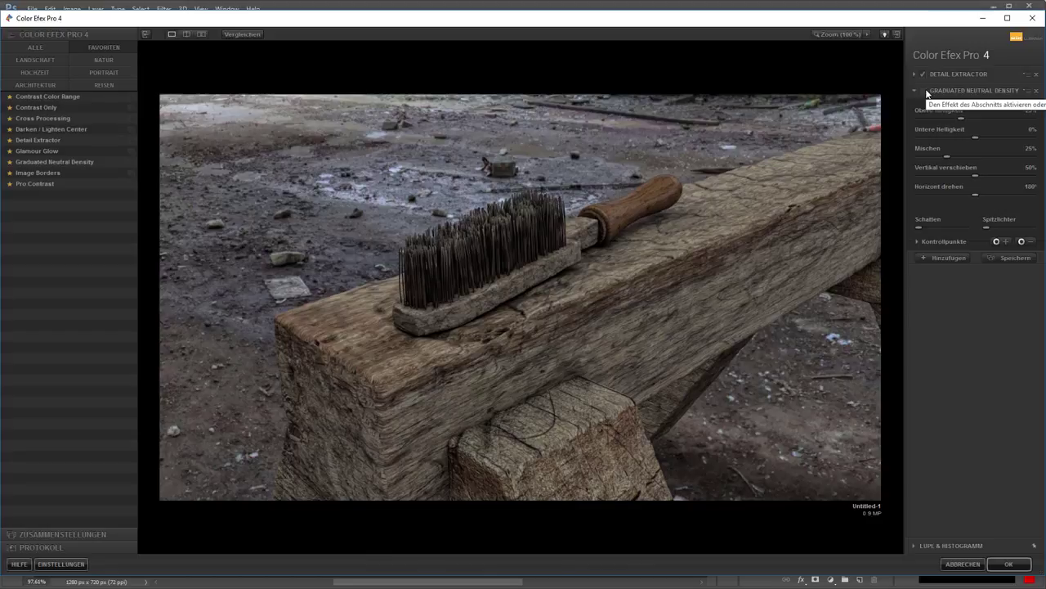
left_click(925, 90)
left_click(926, 90)
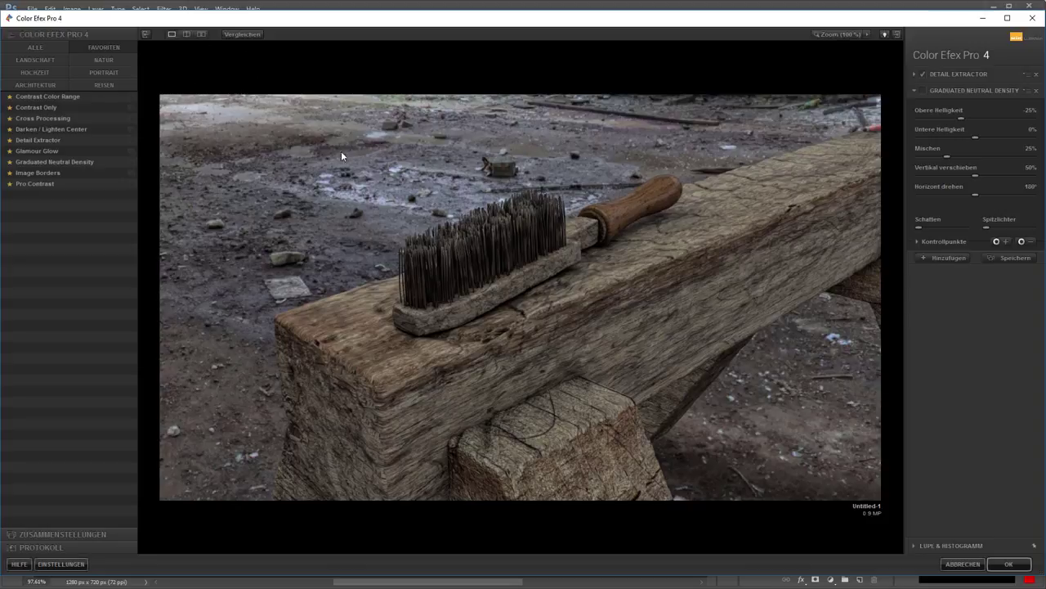
left_click(924, 91)
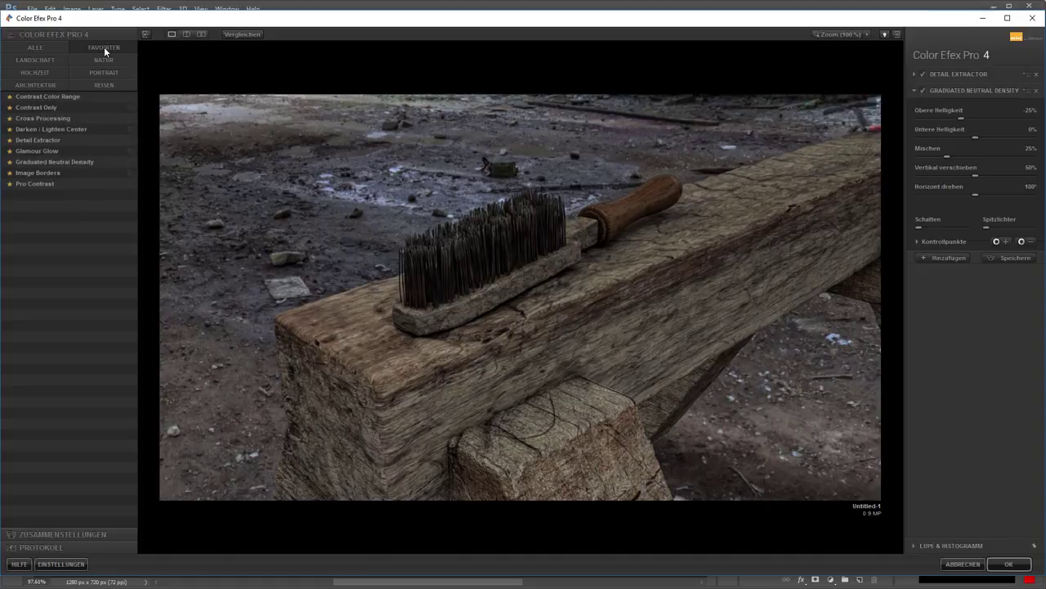
- Show the full list of filters and try Colorize and Cross Balance as the second filter
left_click(37, 47)
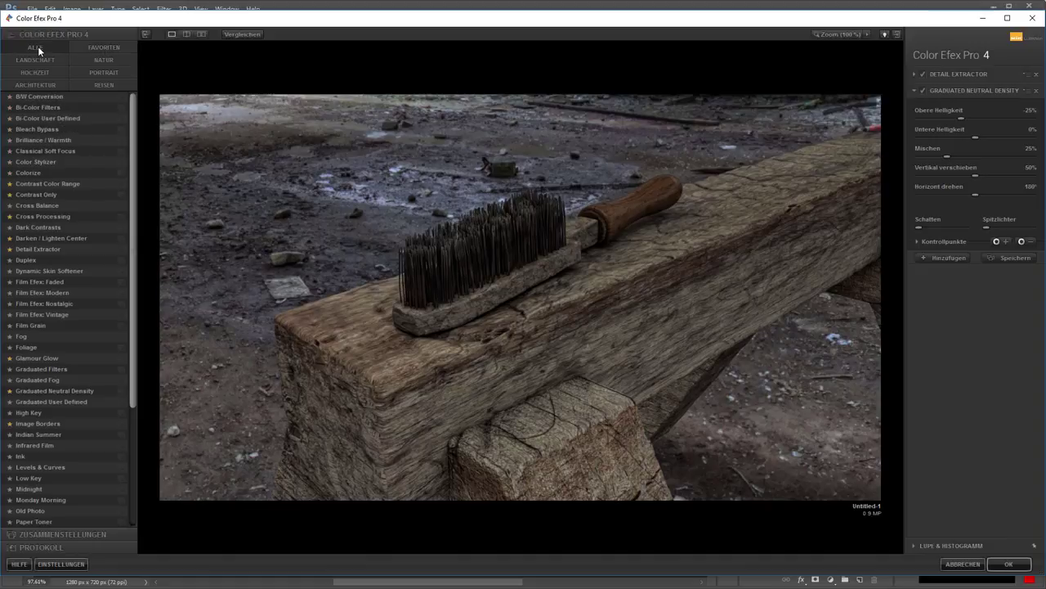
left_click(40, 168)
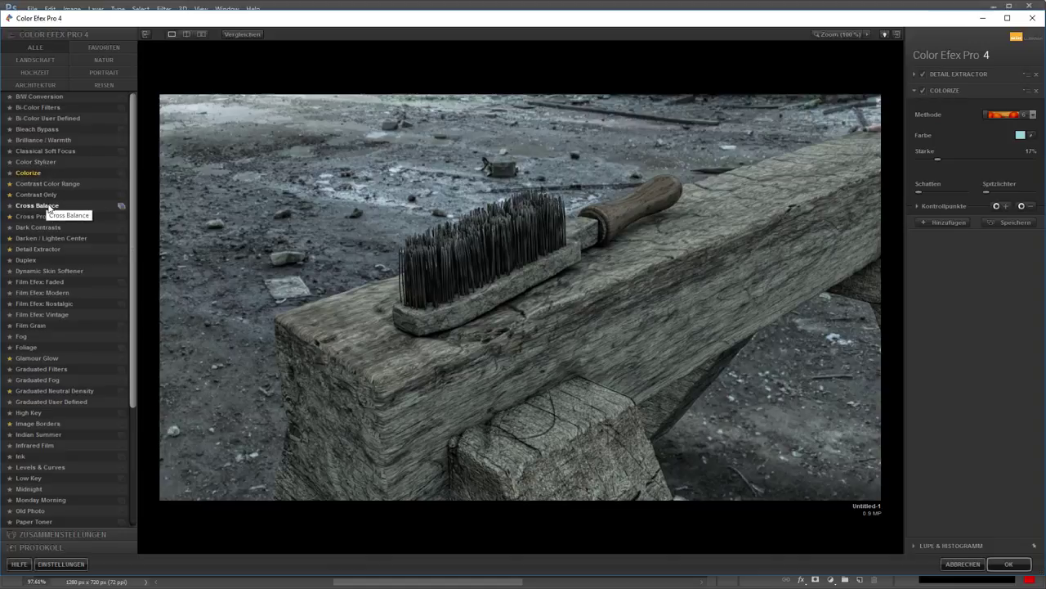
left_click(49, 208)
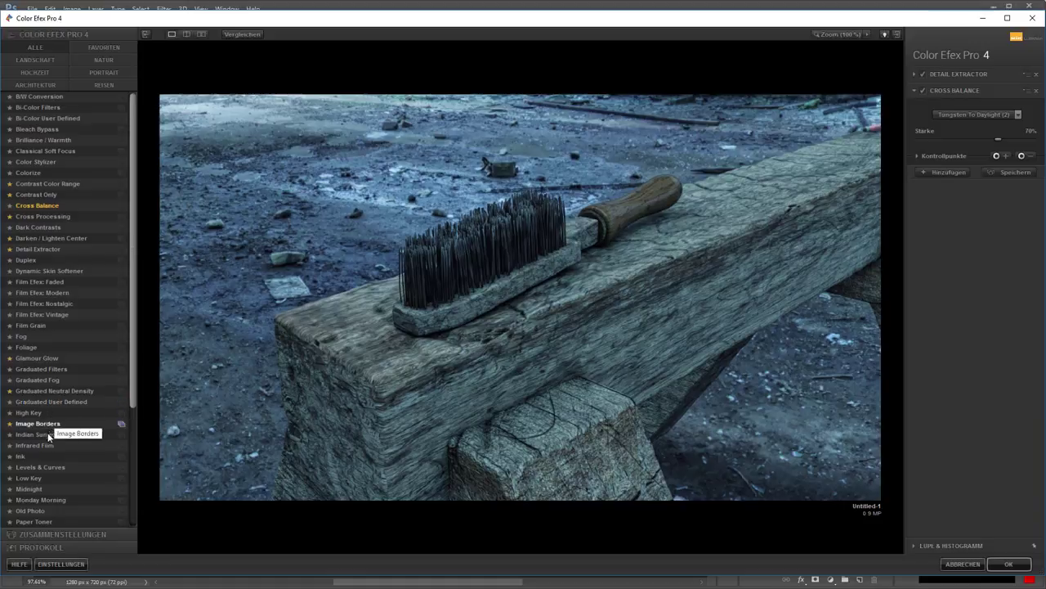
- Try Old Photo, Pastel and Photo Stylizer as the second filter below Detail Extractor
scroll(48, 444, "down", 1)
scroll(47, 444, "down", 13)
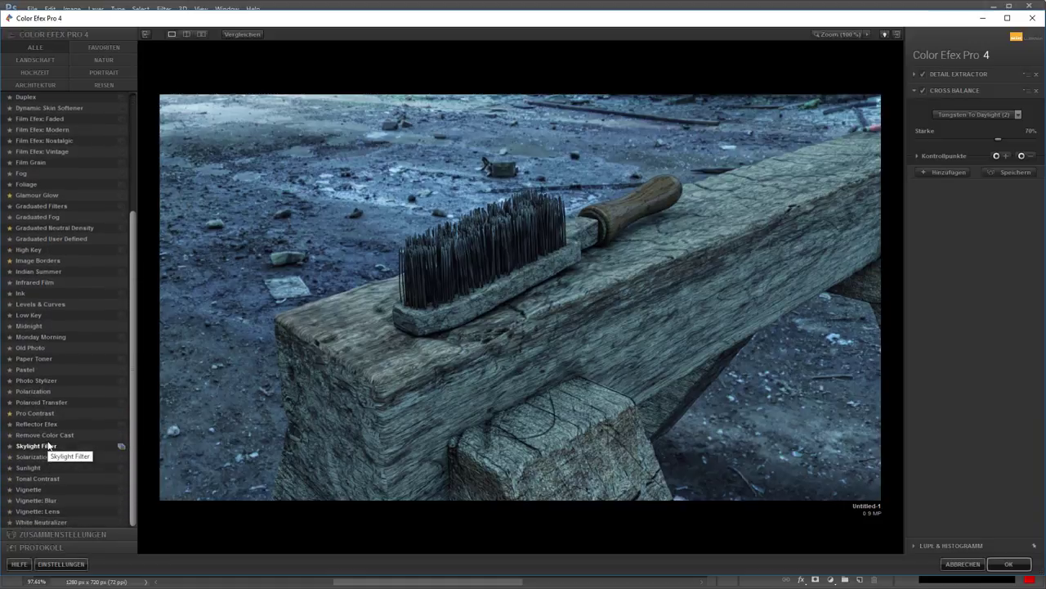
left_click(31, 350)
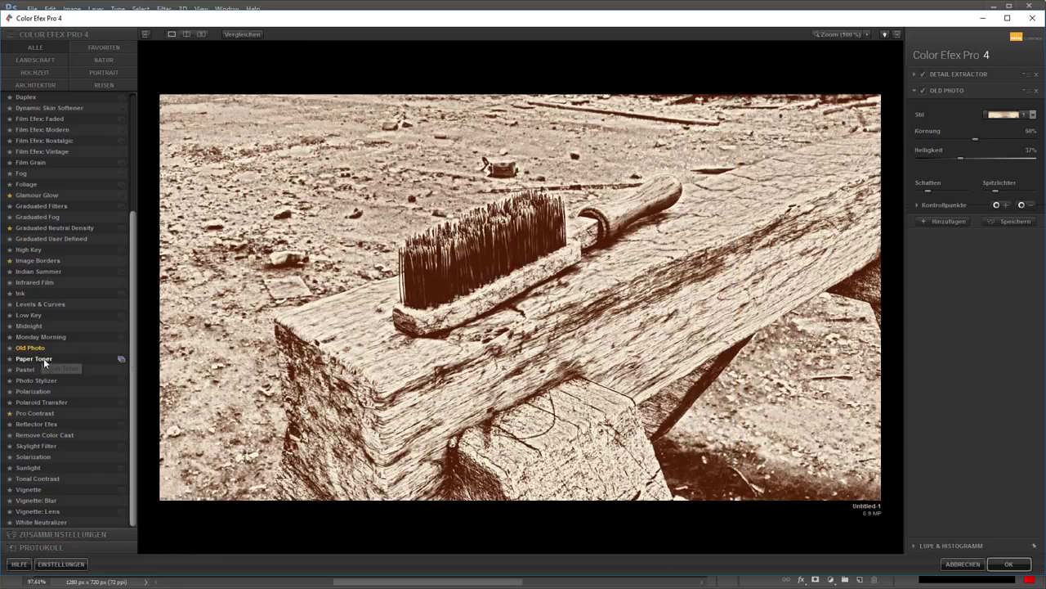
left_click(31, 372)
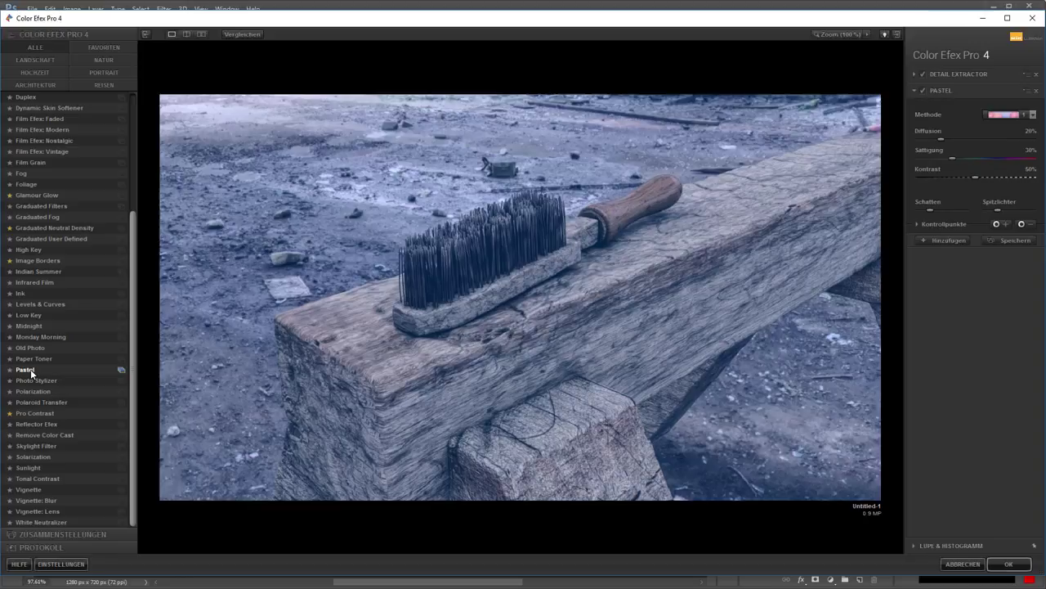
left_click(31, 381)
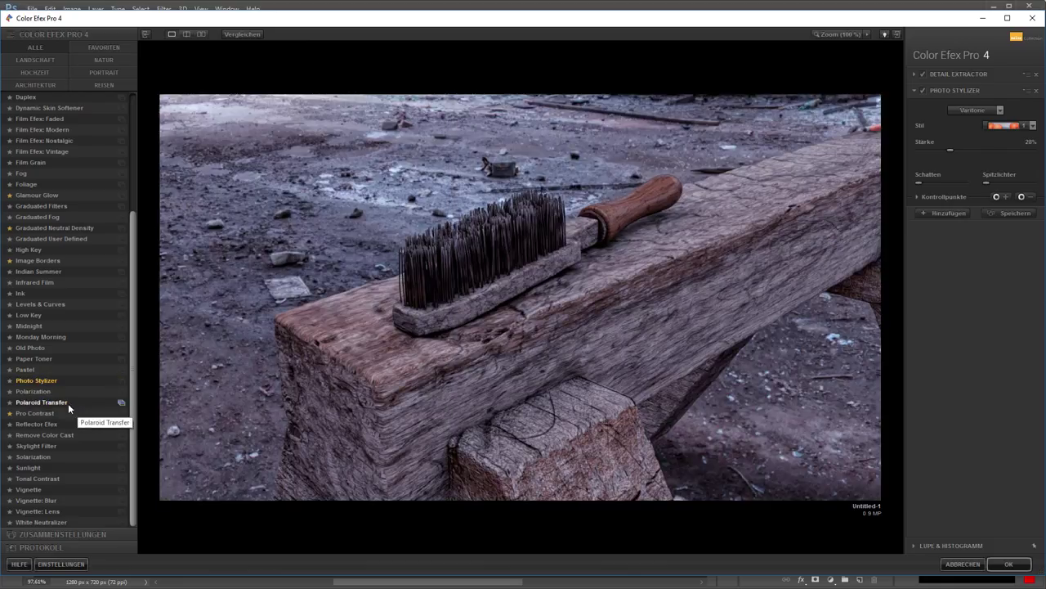
- Try Reflector Efex and Skylight Filter as the second filter and compare the image with and without Skylight Filter
left_click(53, 421)
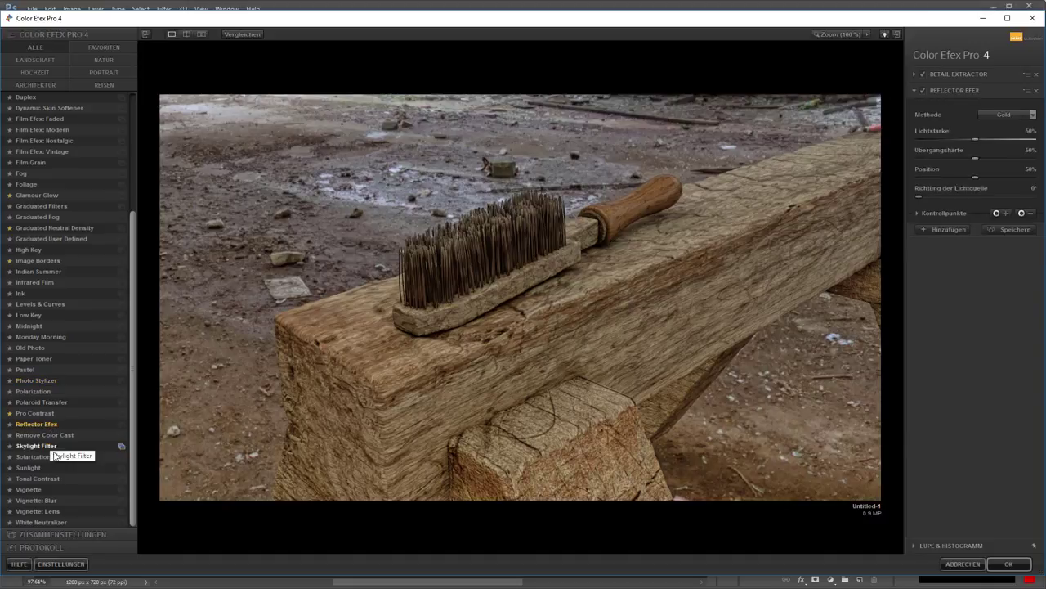
left_click(44, 448)
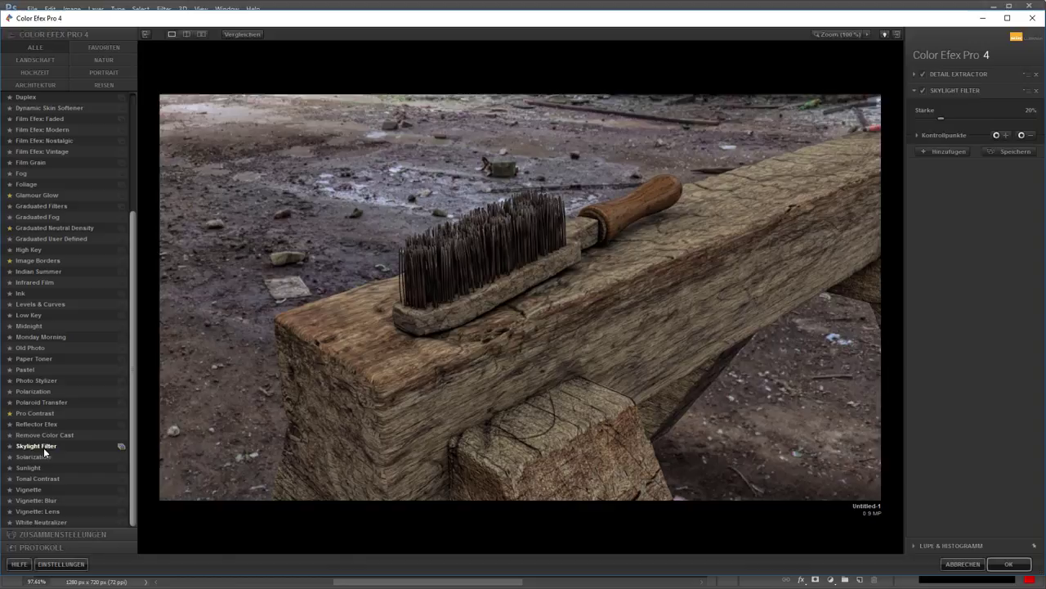
left_click(925, 91)
- Try Sunlight as the second filter and toggle it repeatedly to compare the image with and without it
left_click(43, 465)
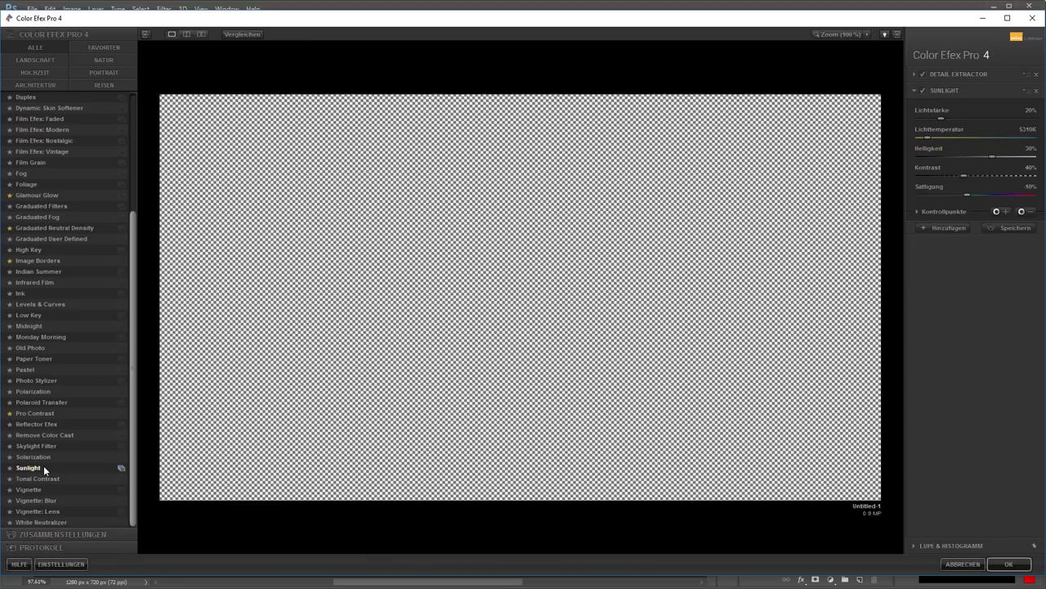
left_click(923, 89)
left_click(923, 90)
left_click(923, 90)
left_click(923, 90)
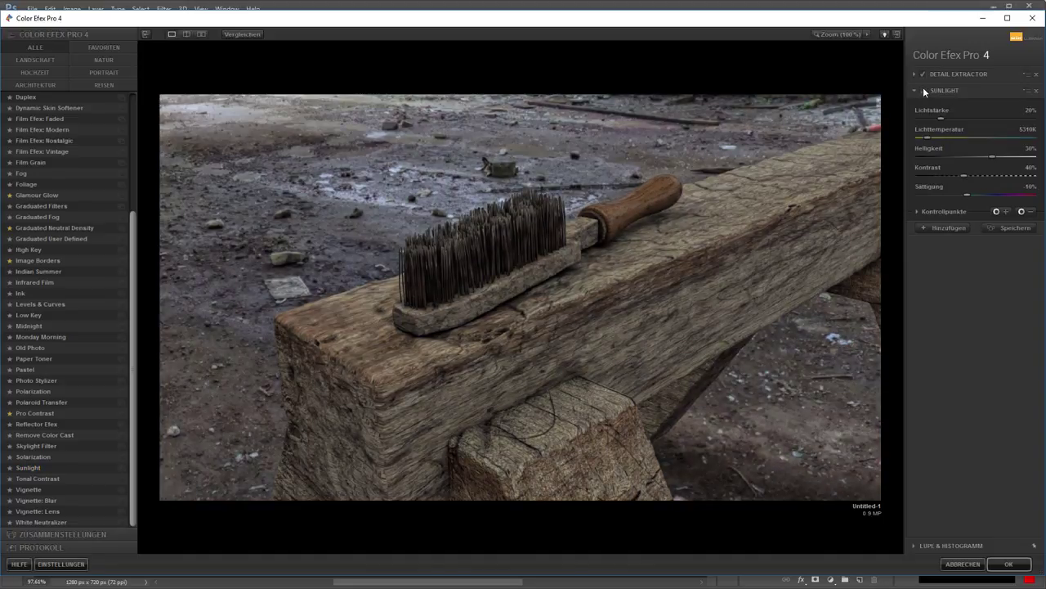
- Choose Darken / Lighten Center from the favourite filters as the second filter and compare the image with and without it
left_click(105, 47)
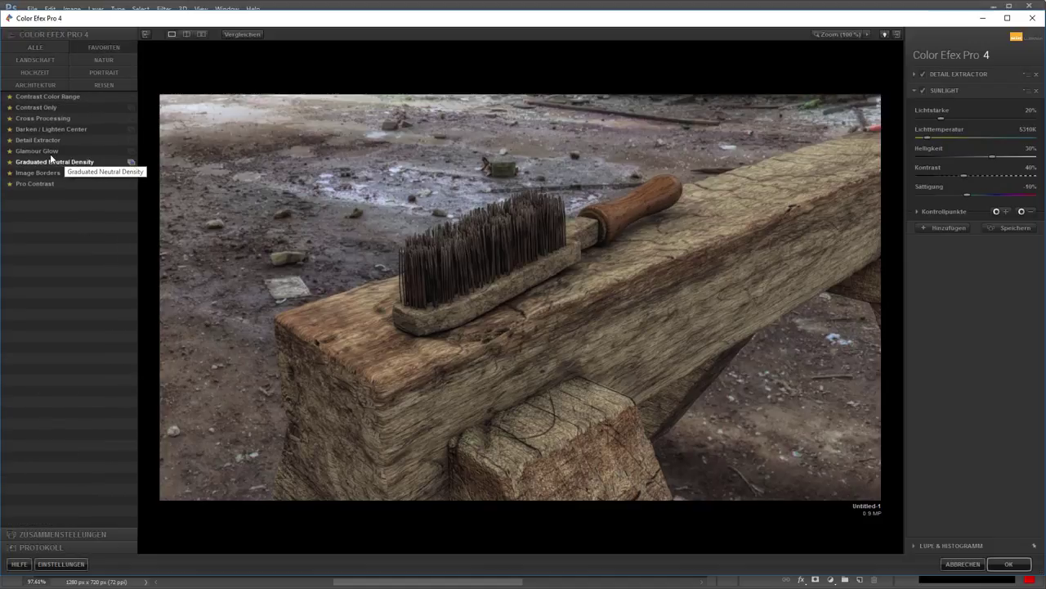
left_click(44, 129)
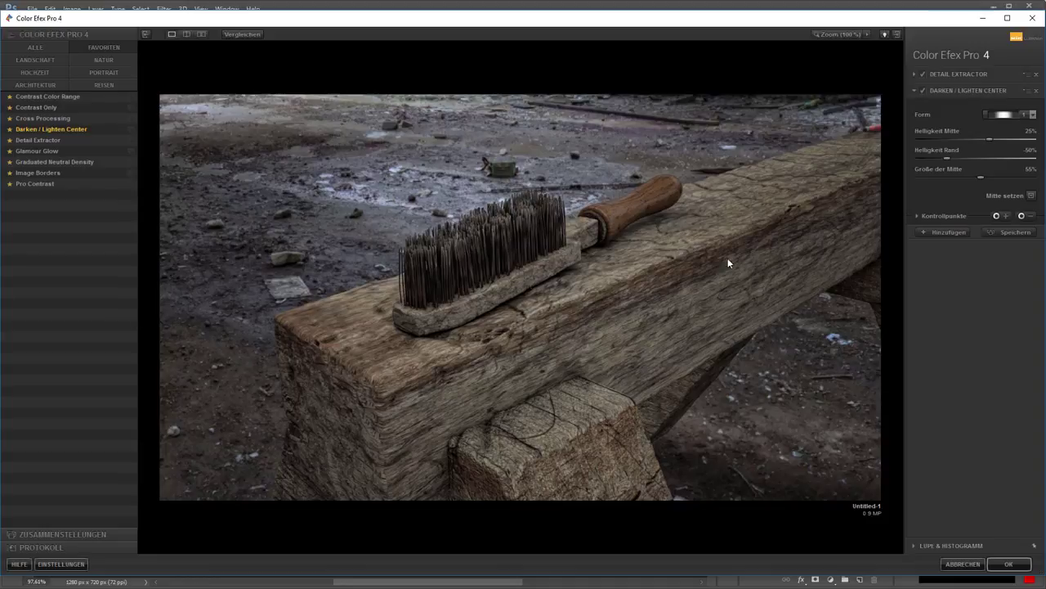
left_click(924, 90)
left_click(923, 90)
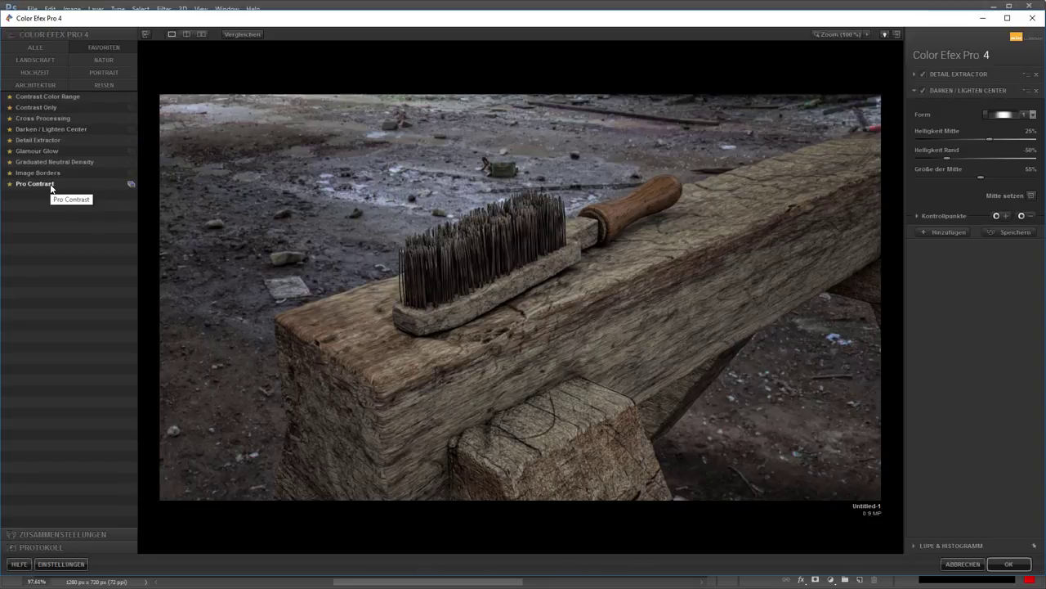
- Add Pro Contrast with Farbstich entfernen 59%, Kontrast korrigieren 11% and Dynamischer Kontrast 22%, and embed the applied filters in a new smart object
left_click(930, 233)
left_click(37, 184)
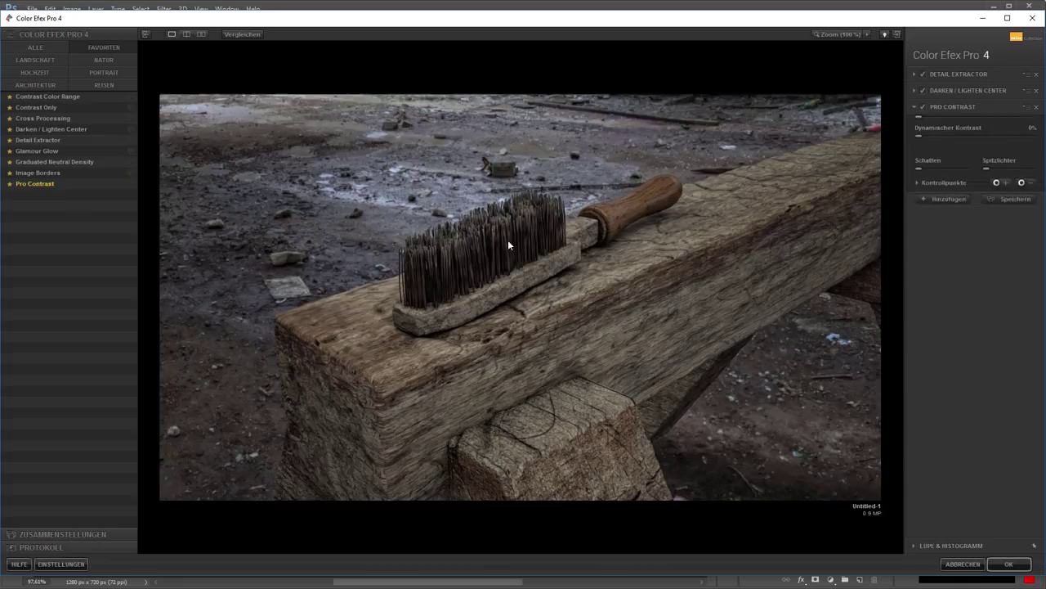
left_click_drag(919, 134, 965, 137)
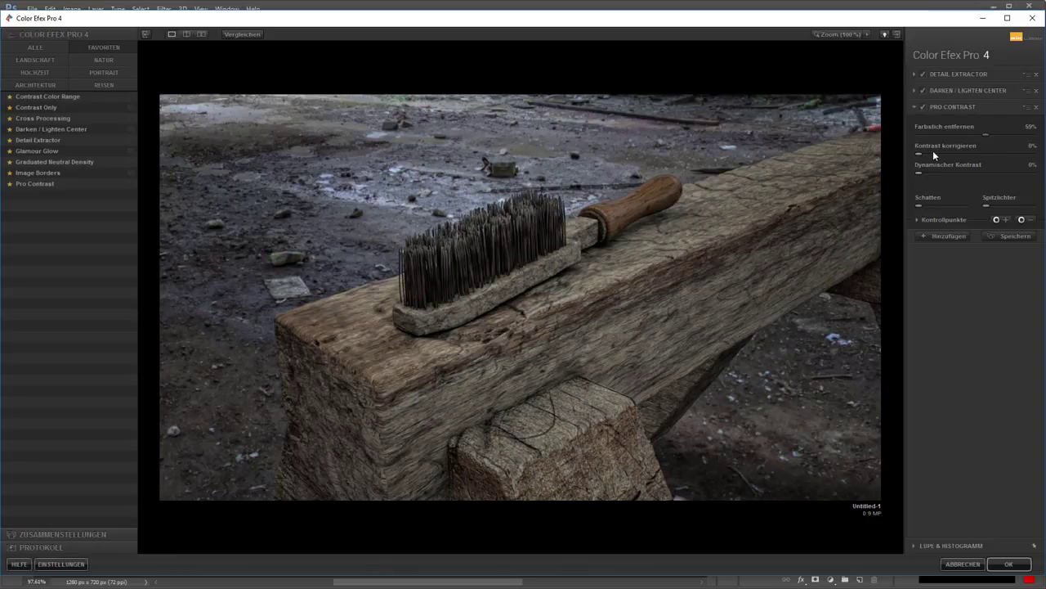
mouse_move(918, 154)
left_mouse_down()
mouse_move(946, 154)
mouse_move(929, 154)
left_mouse_up()
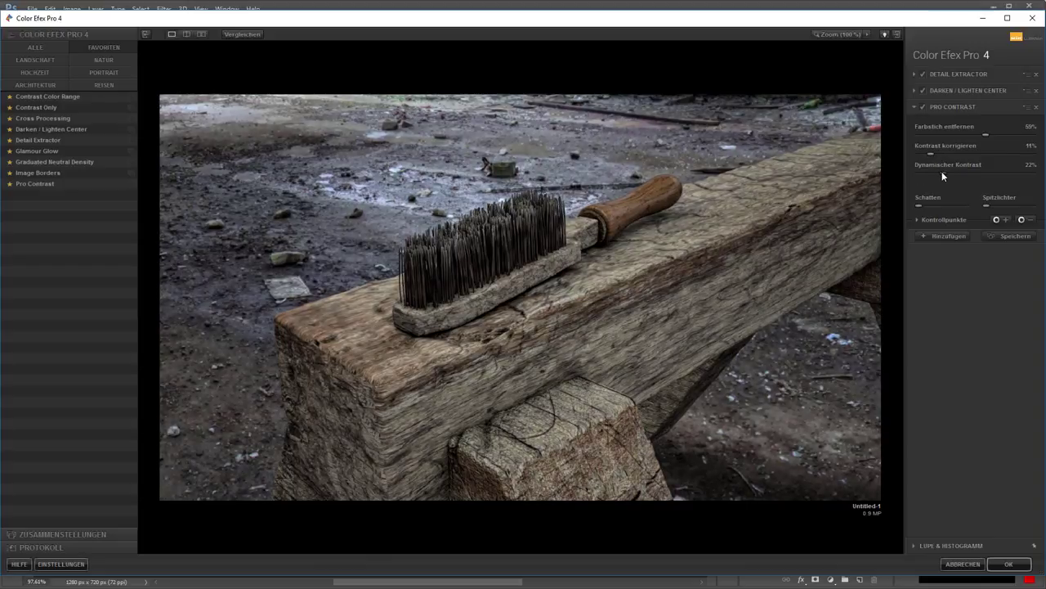
left_click(1009, 565)
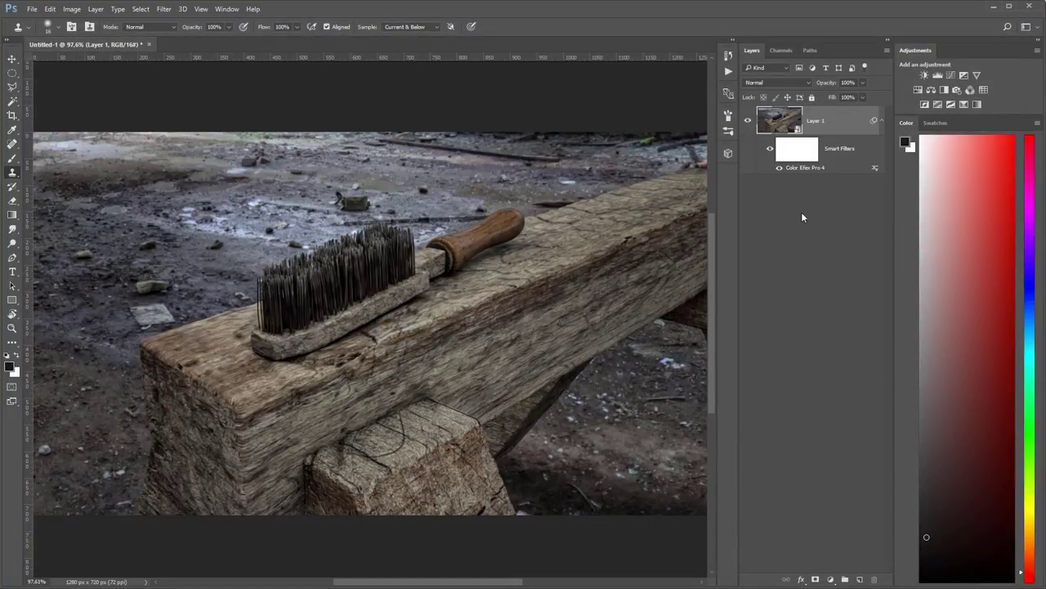
key("ctrl+z")
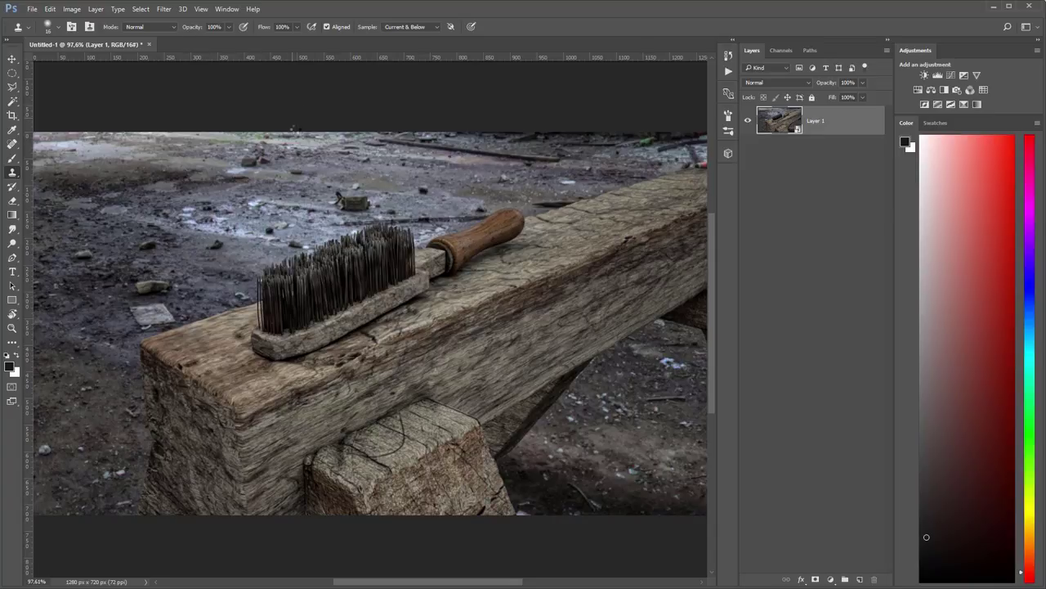
- Open the Camera Raw Filter on Layer 1, try Clarity and sharpening, and set Dehaze to +18
key("ctrl+shift+a")
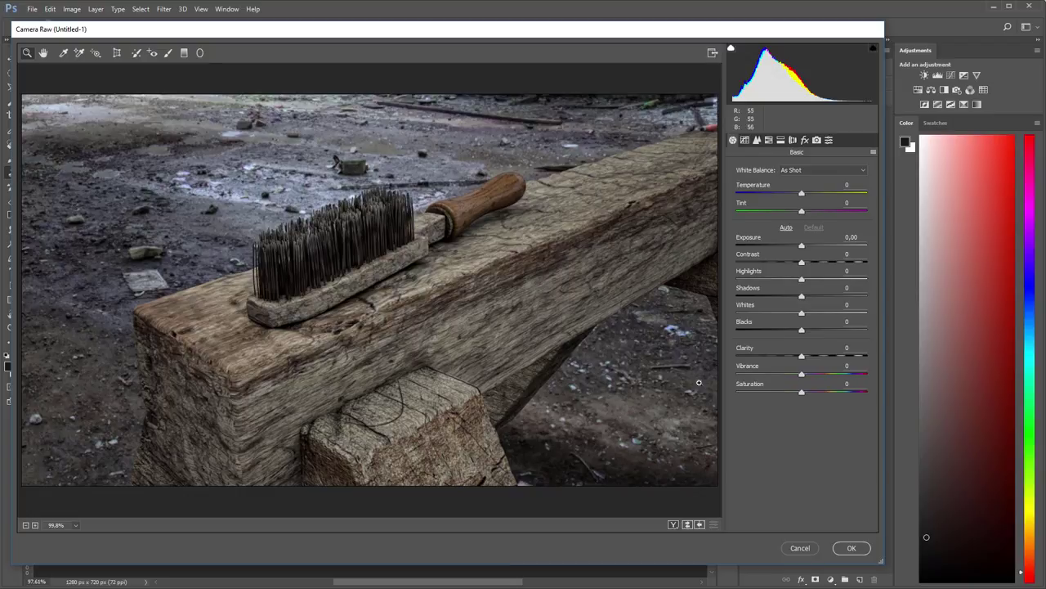
mouse_move(753, 354)
left_mouse_down()
mouse_move(770, 354)
mouse_move(758, 354)
left_mouse_up()
double_click(758, 354)
left_click(756, 141)
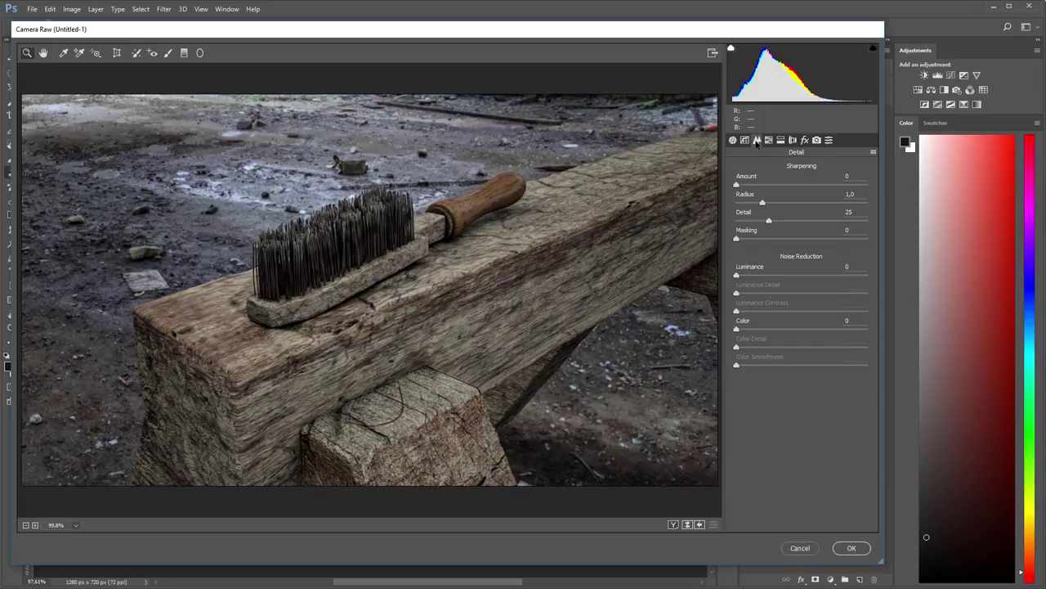
mouse_move(760, 182)
left_mouse_down()
mouse_move(783, 183)
mouse_move(764, 180)
left_mouse_up()
left_click(805, 141)
mouse_move(750, 185)
left_mouse_down()
mouse_move(785, 188)
mouse_move(760, 185)
left_mouse_up()
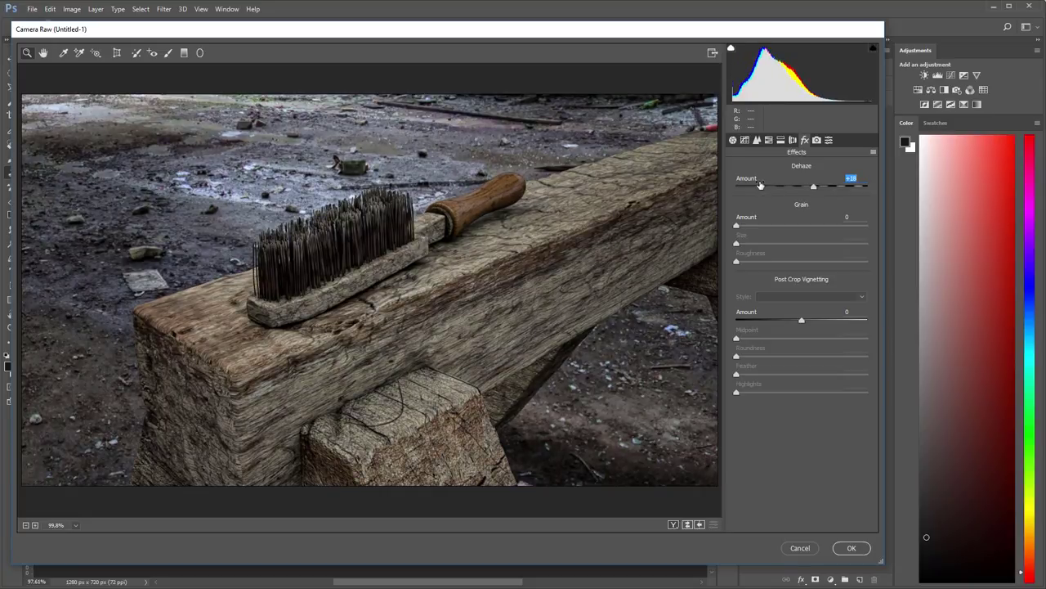
- Set the white balance Temperature to -9 and apply the Camera Raw Filter to Layer 1
left_click(733, 141)
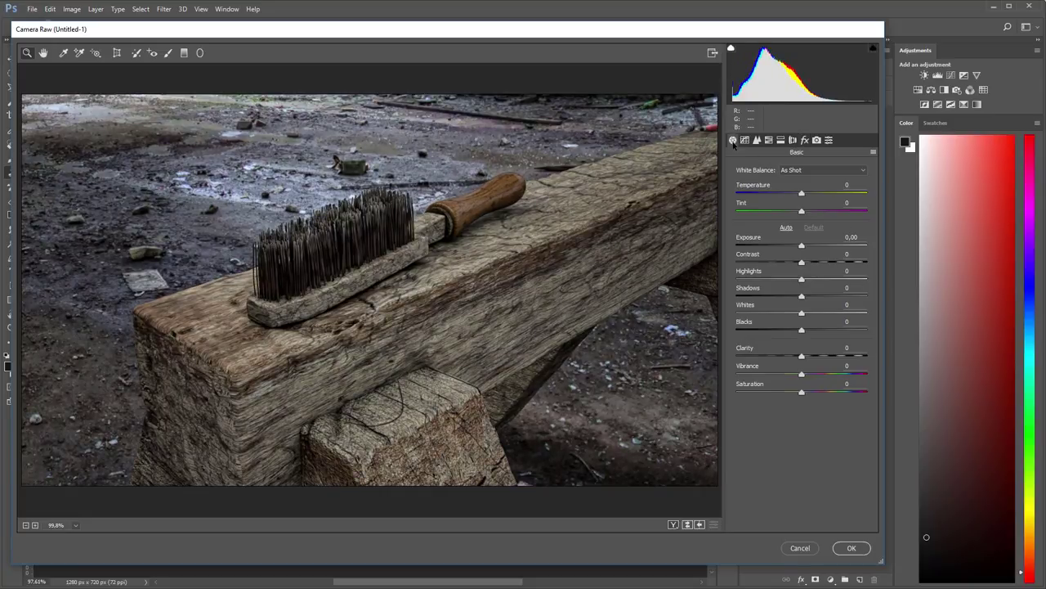
left_click(757, 187)
mouse_move(757, 187)
left_mouse_down()
mouse_move(775, 187)
mouse_move(732, 191)
mouse_move(755, 195)
left_mouse_up()
left_click(852, 547)
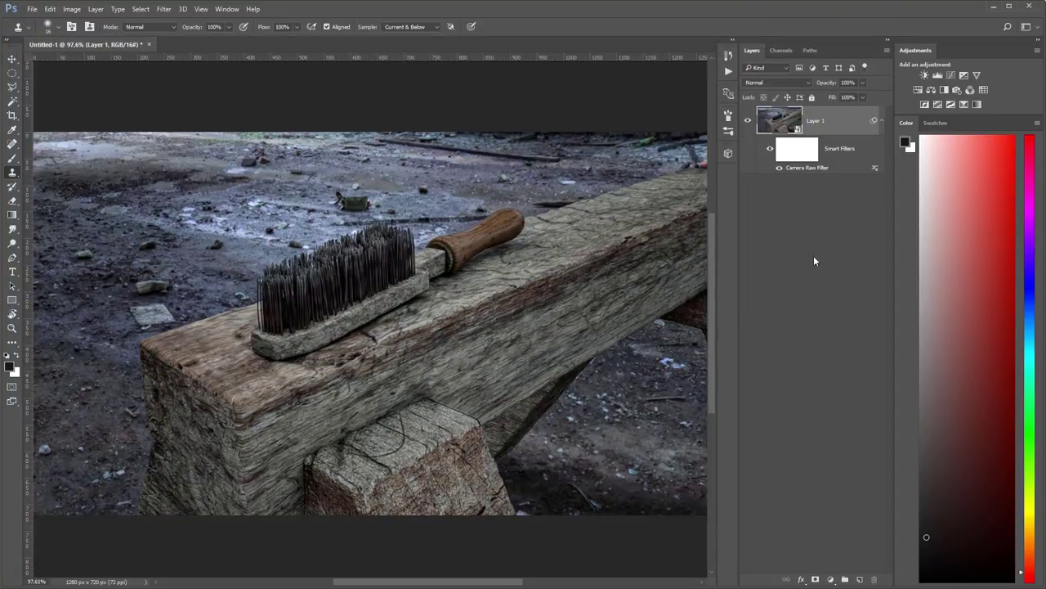
- Reopen the Camera Raw smart filter and apply a Highlight Priority post-crop vignette with an Amount of -15
left_click(780, 168)
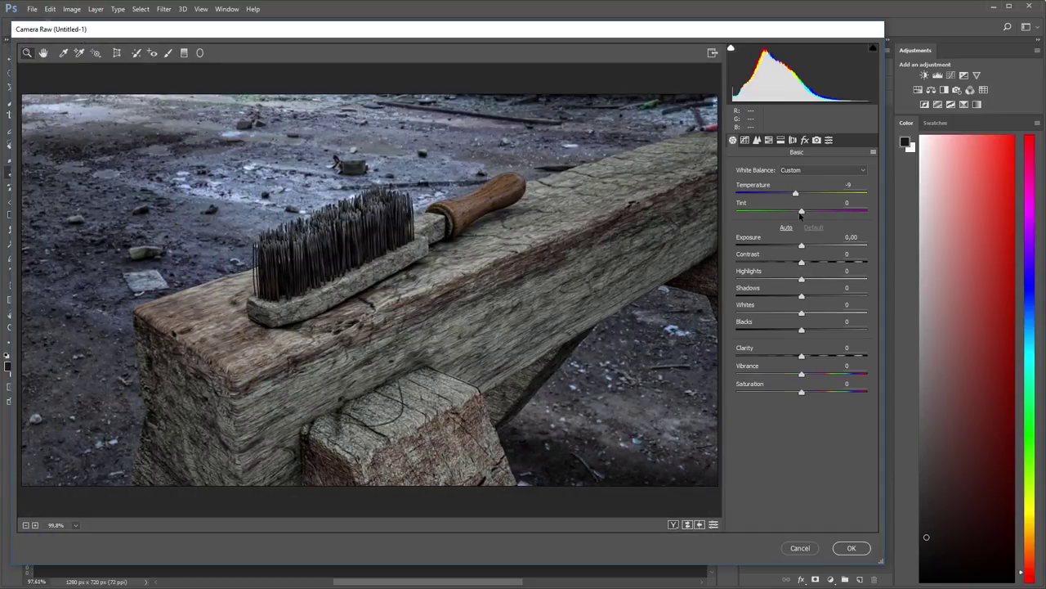
left_click(804, 140)
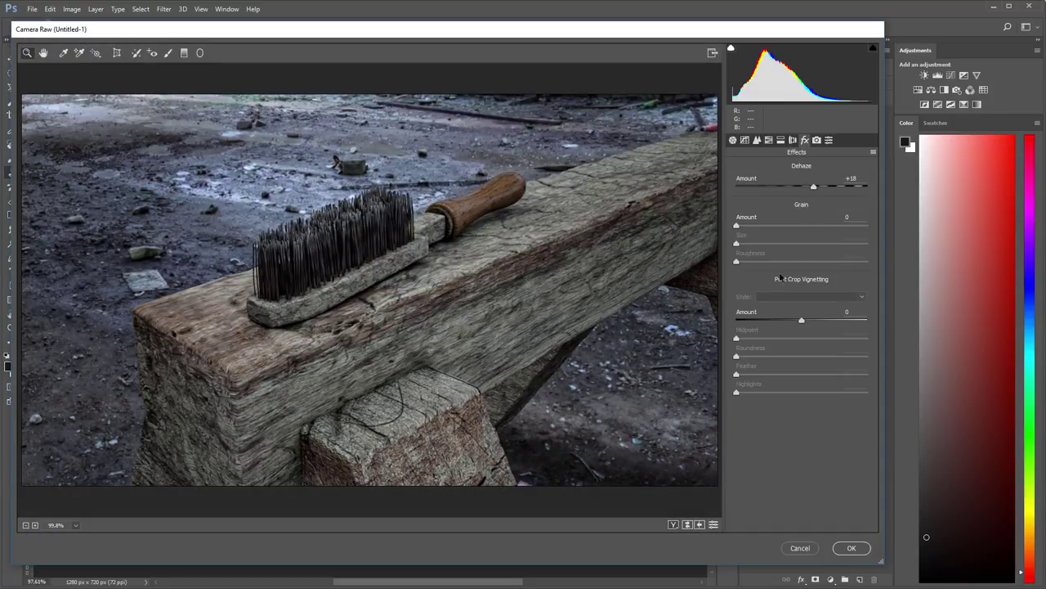
left_click_drag(750, 317, 738, 320)
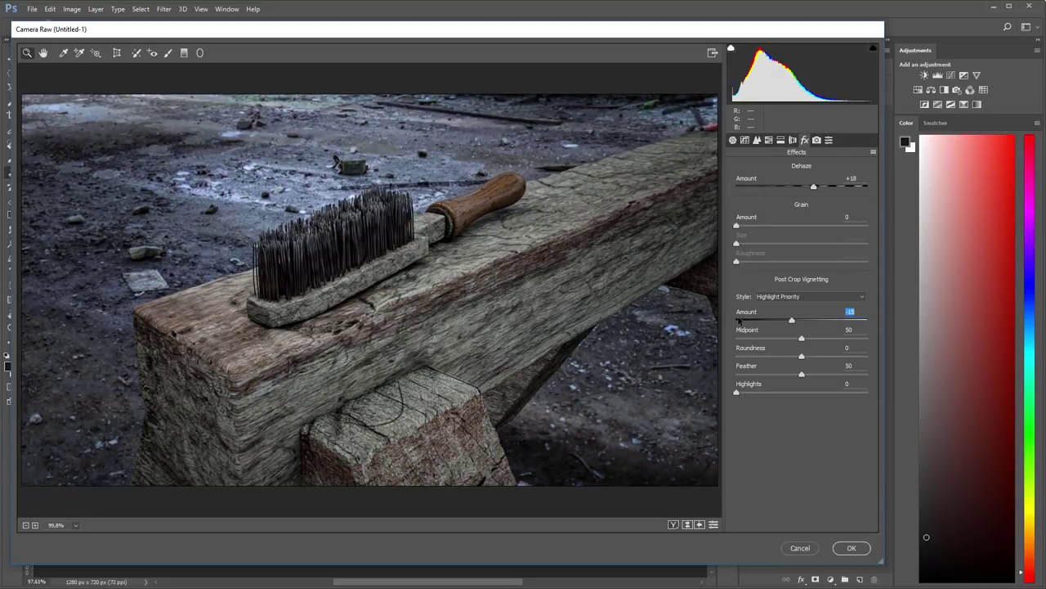
left_click(851, 547)
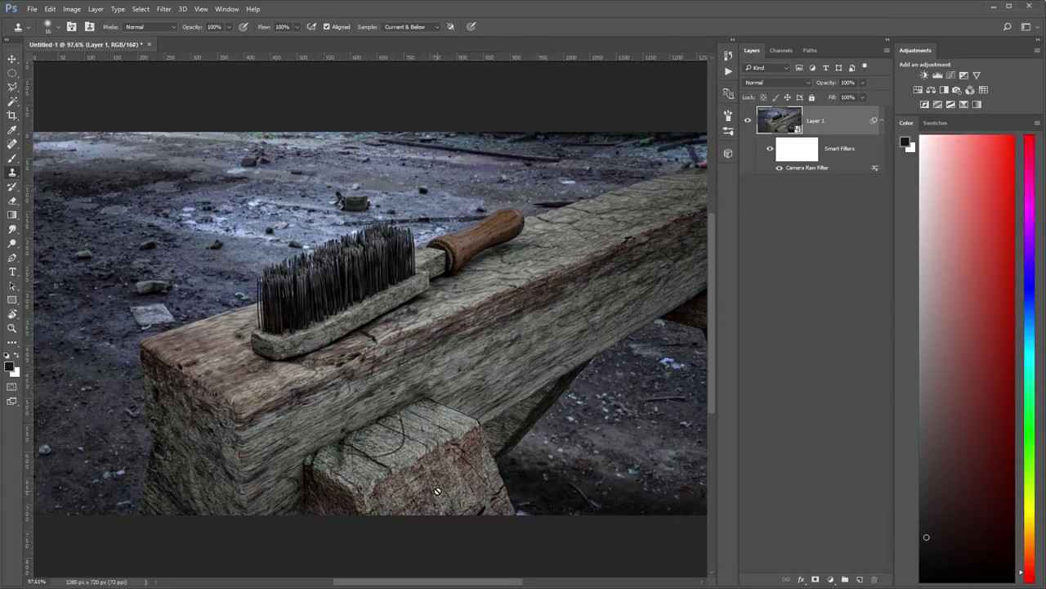
- Duplicate Layer 1 and rasterize the copy for retouching the lower wooden block with the Spot Healing Brush
scroll(394, 504, "up", 3, "alt")
scroll(387, 464, "up", 3, "alt")
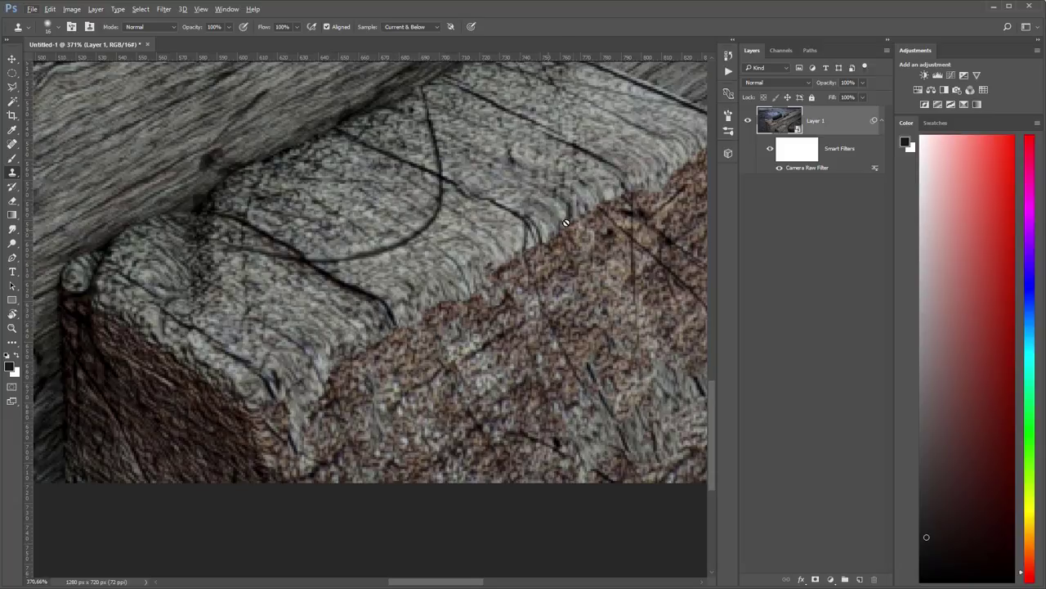
left_click(12, 144)
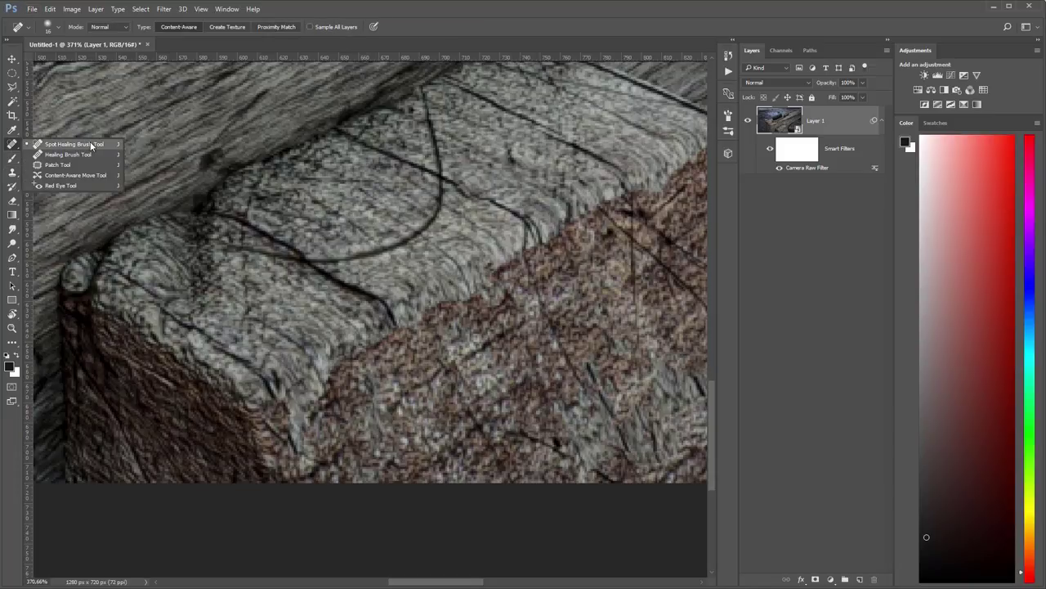
left_click(91, 145)
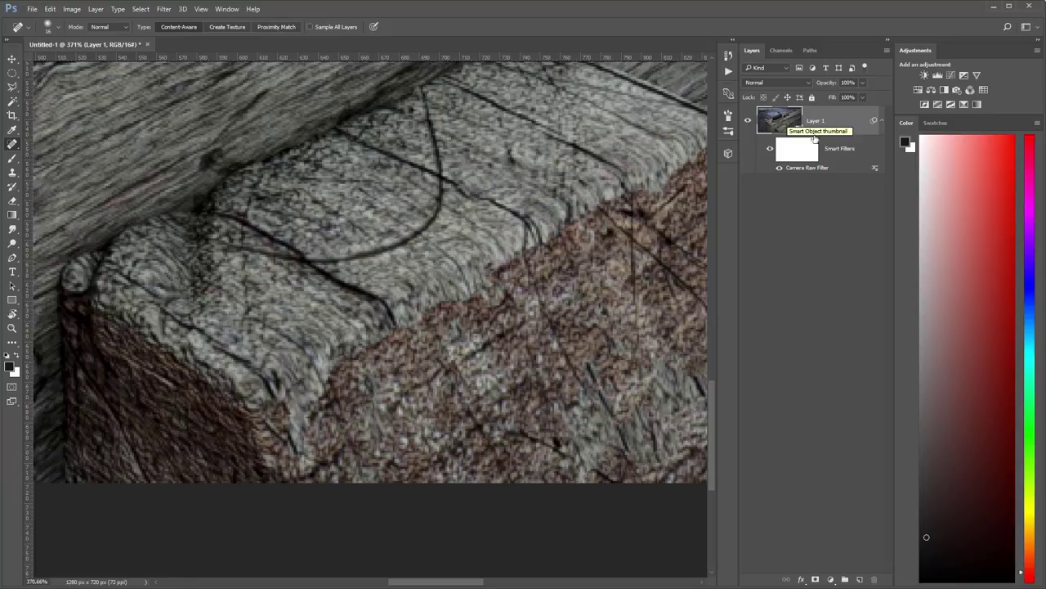
key("ctrl+j")
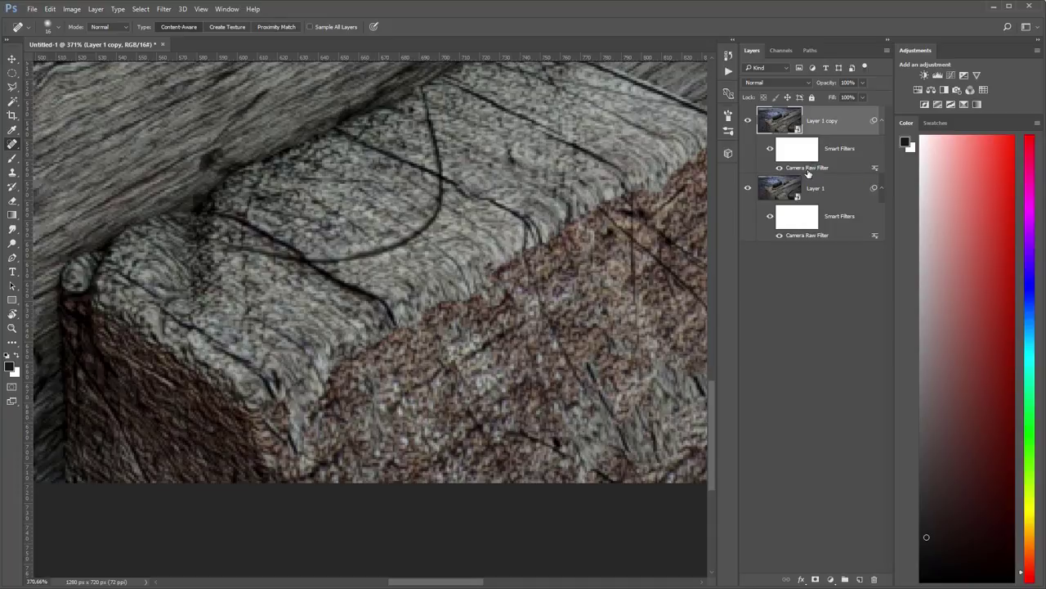
key("Delete")
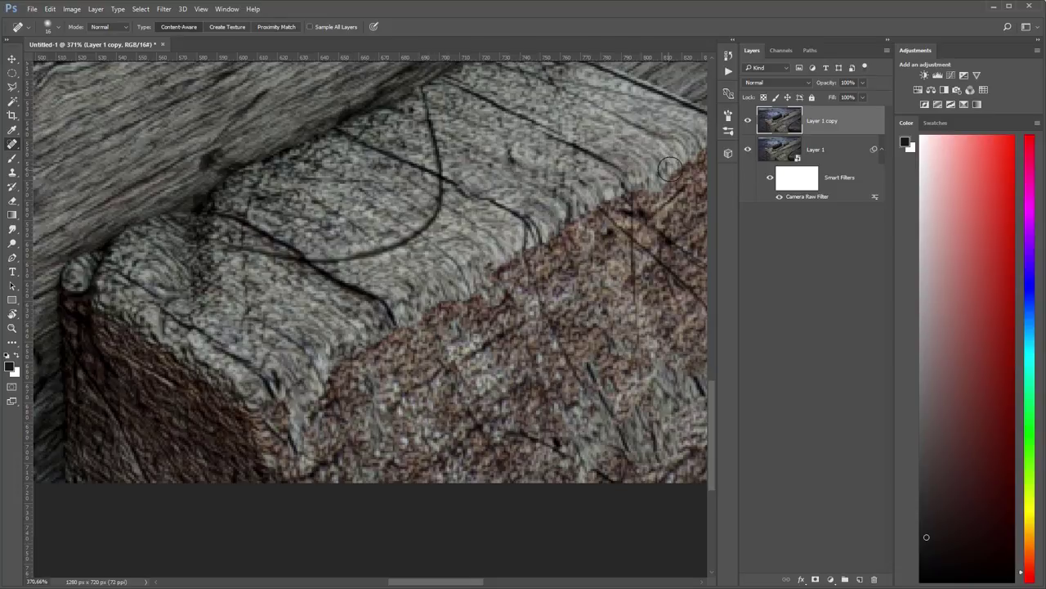
- Heal the hard colour transition along the front upper edge of the lower wooden block
left_click_drag(688, 166, 526, 252)
left_click_drag(580, 228, 424, 315)
left_click_drag(355, 353, 313, 384)
left_click_drag(387, 345, 362, 358)
left_click_drag(405, 330, 385, 355)
- Try a wider band of healing strokes below the block's front edge and undo the last three strokes
right_click_drag(556, 265, 564, 266, "alt")
left_click_drag(624, 220, 512, 277)
mouse_move(411, 333)
left_mouse_down()
mouse_move(437, 306)
mouse_move(507, 286)
left_mouse_up()
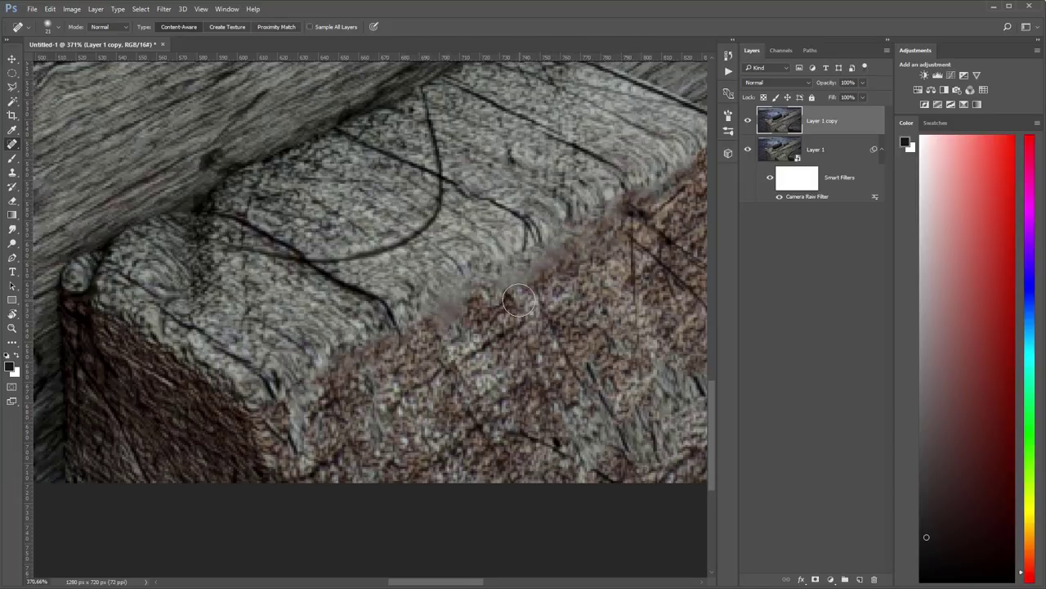
key("ctrl+alt+z")
key("ctrl+alt+z")
key("ctrl+alt+z")
key("ctrl+alt+z")
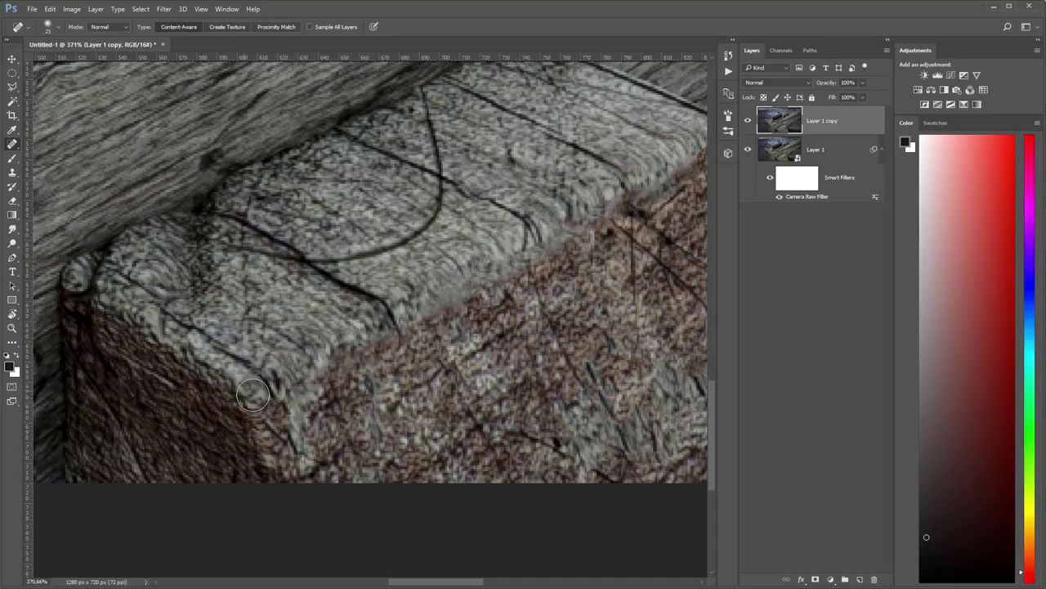
- Touch up the remaining rough spots along the middle of the block's front edge with the Spot Healing Brush
left_click(539, 264)
left_click(591, 229)
left_click(570, 244)
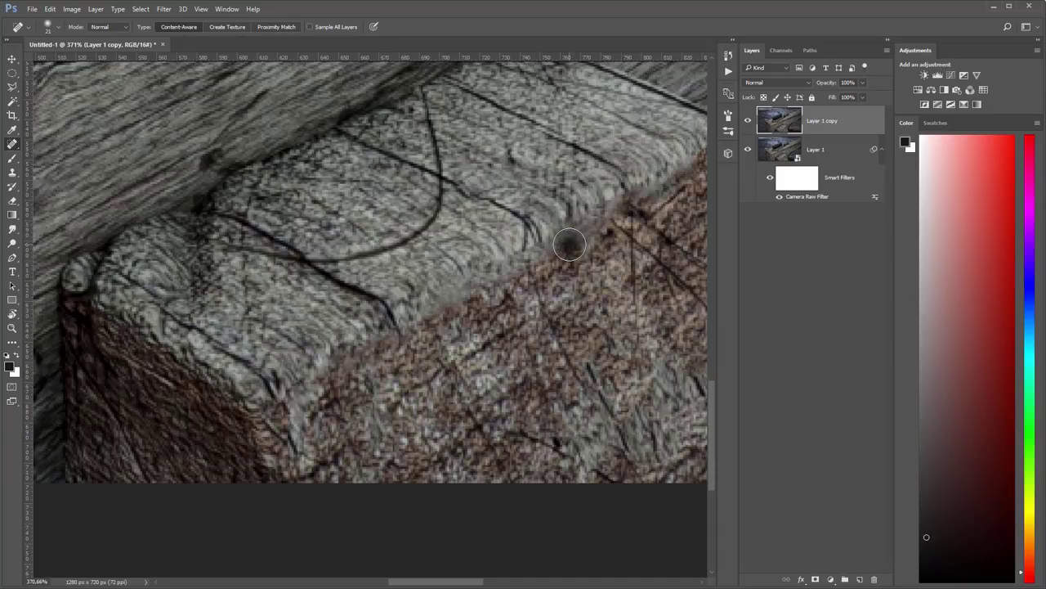
left_click(472, 299)
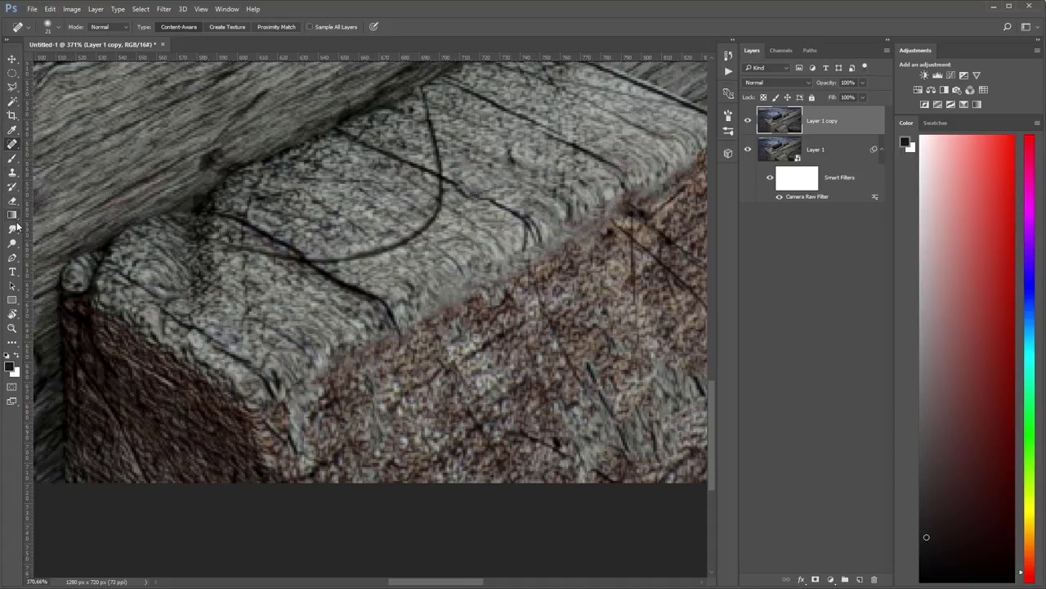
- Blend the colour seam along the lower block's front edge with the Clone Stamp at 30% flow and a size 31 brush
left_click(12, 174)
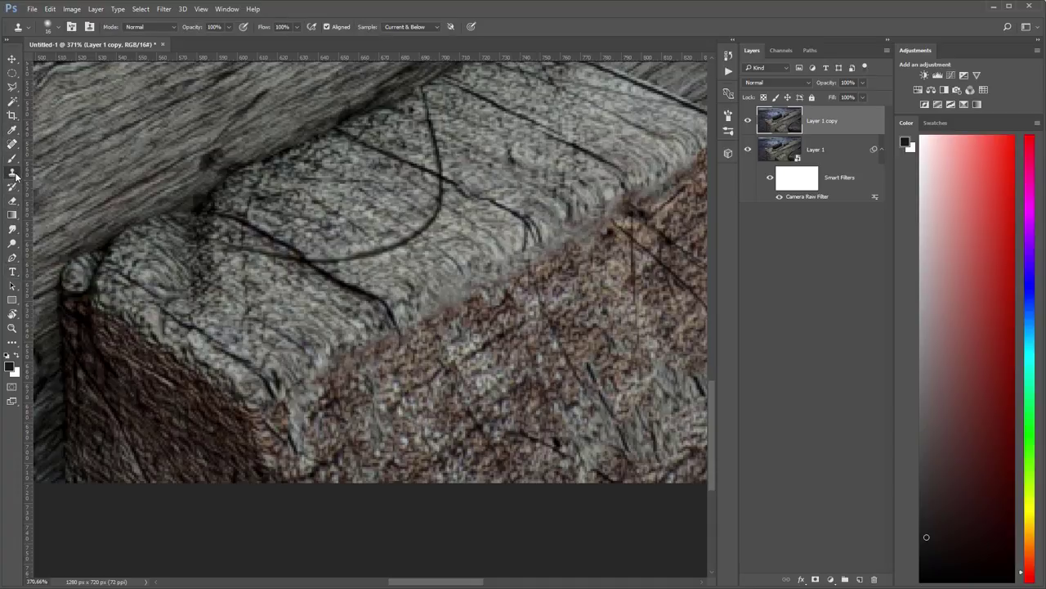
left_click(573, 304, "alt")
type("3")
left_click(612, 315, "alt")
mouse_move(578, 243)
left_mouse_down()
mouse_move(523, 284)
mouse_move(597, 242)
mouse_move(631, 239)
mouse_move(654, 200)
left_mouse_up()
mouse_move(549, 264)
left_mouse_down()
mouse_move(469, 313)
mouse_move(492, 289)
mouse_move(426, 325)
left_mouse_up()
left_click(482, 381)
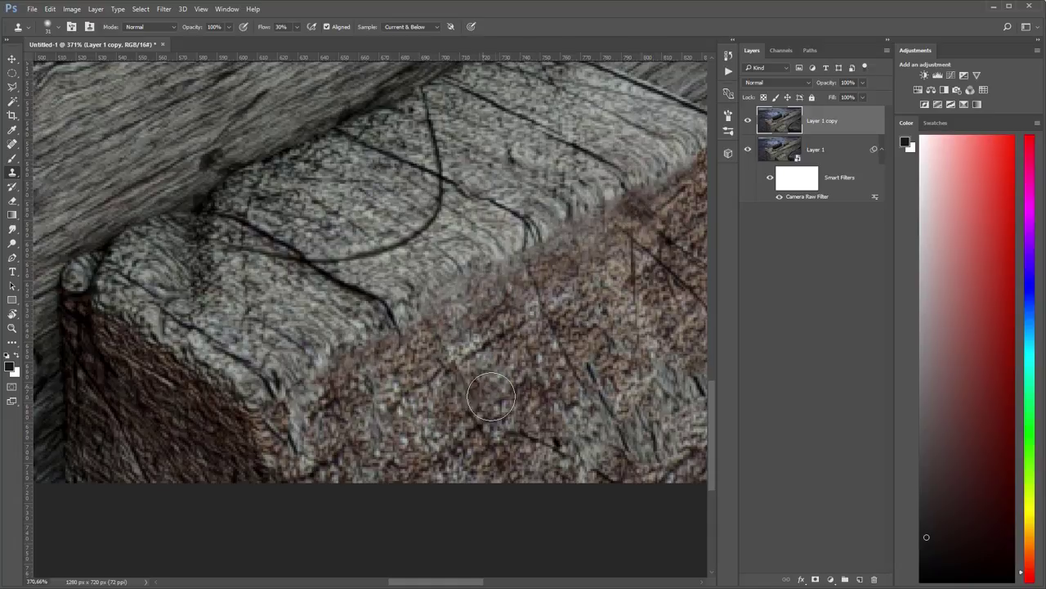
mouse_move(605, 245)
left_mouse_down()
mouse_move(576, 208)
mouse_move(523, 260)
mouse_move(629, 214)
mouse_move(495, 336)
mouse_move(434, 331)
mouse_move(503, 368)
mouse_move(536, 335)
mouse_move(460, 327)
left_mouse_up()
left_click_drag(575, 289, 604, 235)
mouse_move(319, 317)
left_mouse_down()
mouse_move(379, 309)
mouse_move(430, 401)
left_mouse_up()
left_click_drag(223, 309, 196, 277)
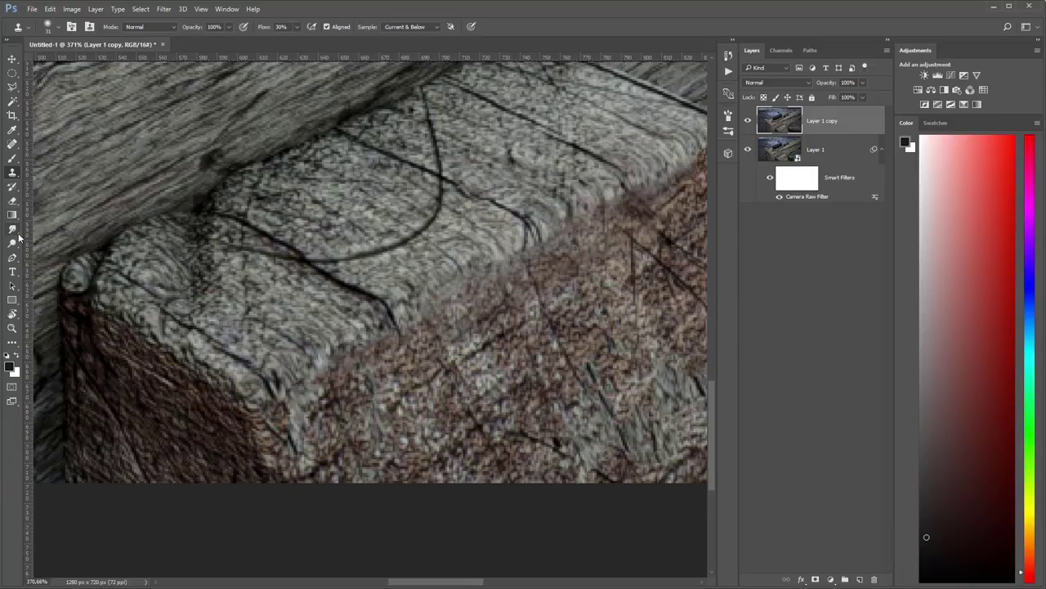
- Try extending the dark crack over the block's front edge with the Smudge tool at 80% strength and undo the last stroke
left_click_drag(13, 232, 55, 253)
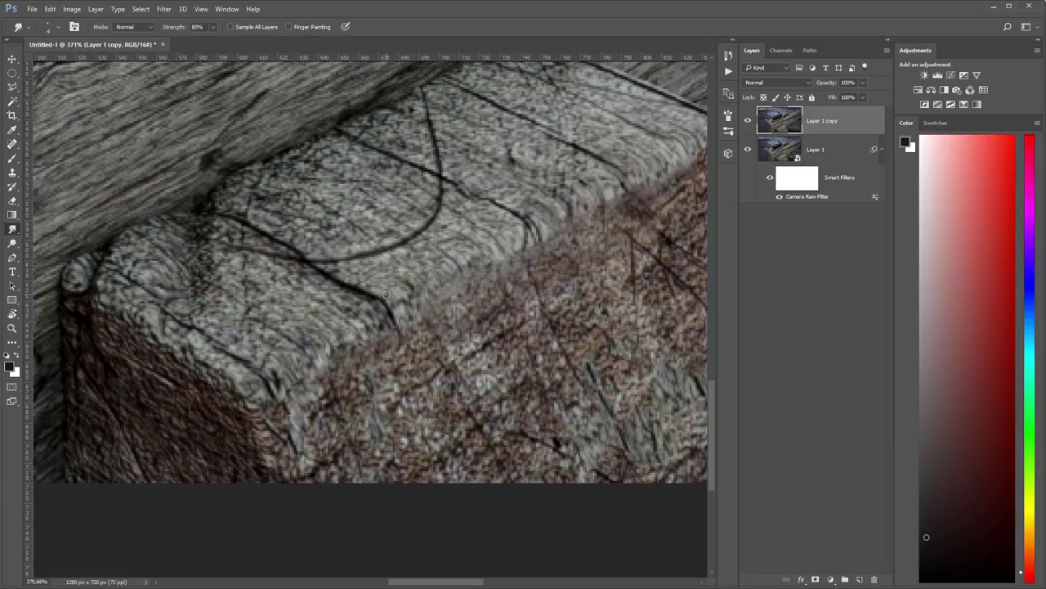
left_click_drag(388, 310, 411, 365)
left_click_drag(386, 320, 400, 336)
key("ctrl+z")
- Smudge the dark crack across the block's front edge into the reddish side at 100% strength
left_click(13, 60)
scroll(397, 311, "up", 3, "ctrl")
scroll(378, 311, "down", 4, "ctrl")
scroll(378, 314, "up", 4, "alt")
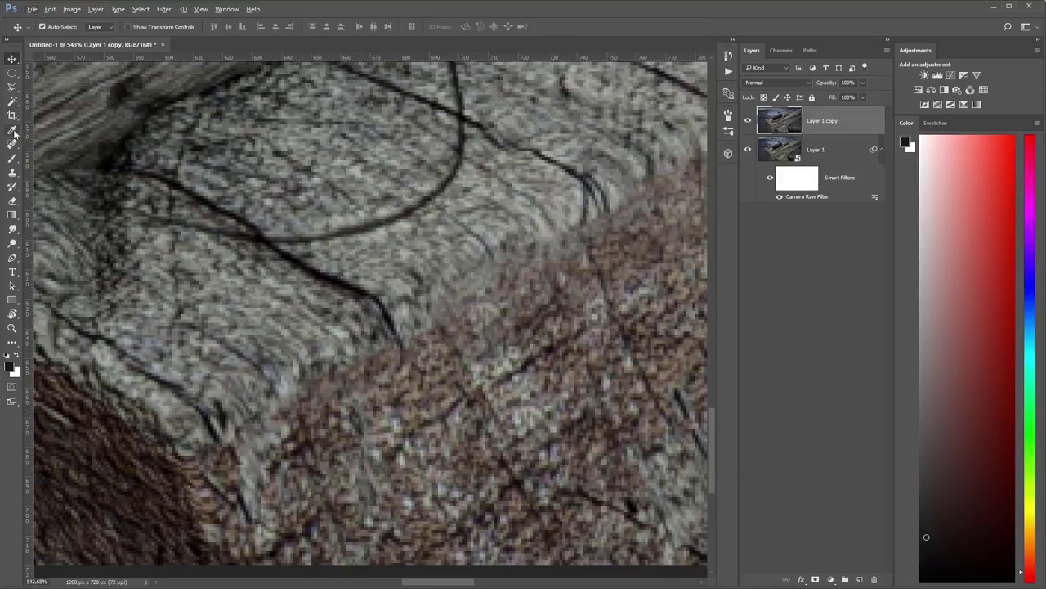
left_click(12, 229)
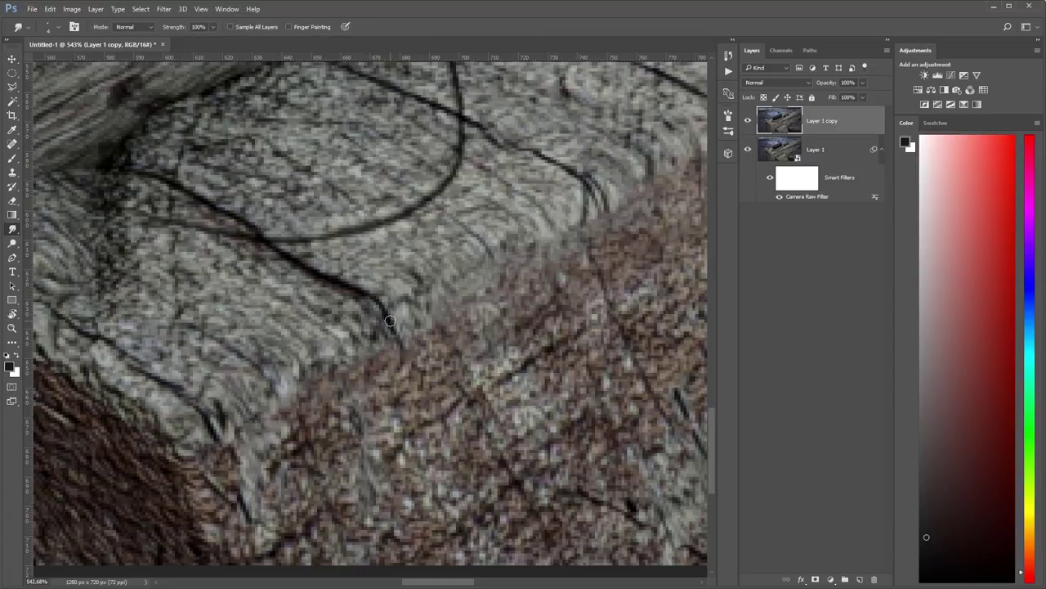
left_click_drag(387, 314, 414, 369)
left_click_drag(390, 324, 418, 381)
scroll(452, 378, "down", 5, "alt")
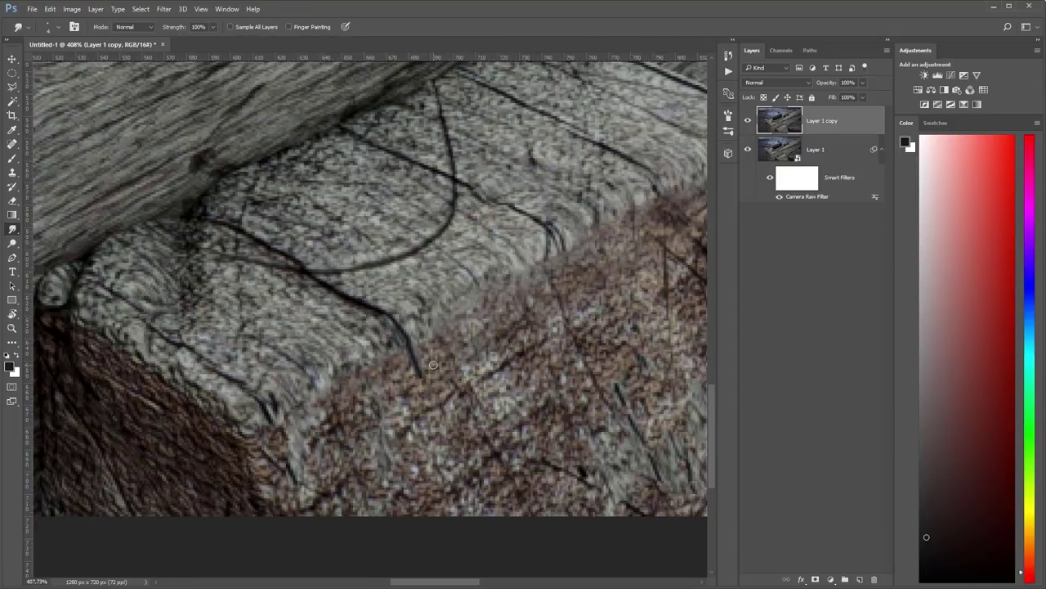
- Heal the vertical corner seam at the near end of the large beam with the Spot Healing Brush
scroll(433, 365, "down", 3, "alt")
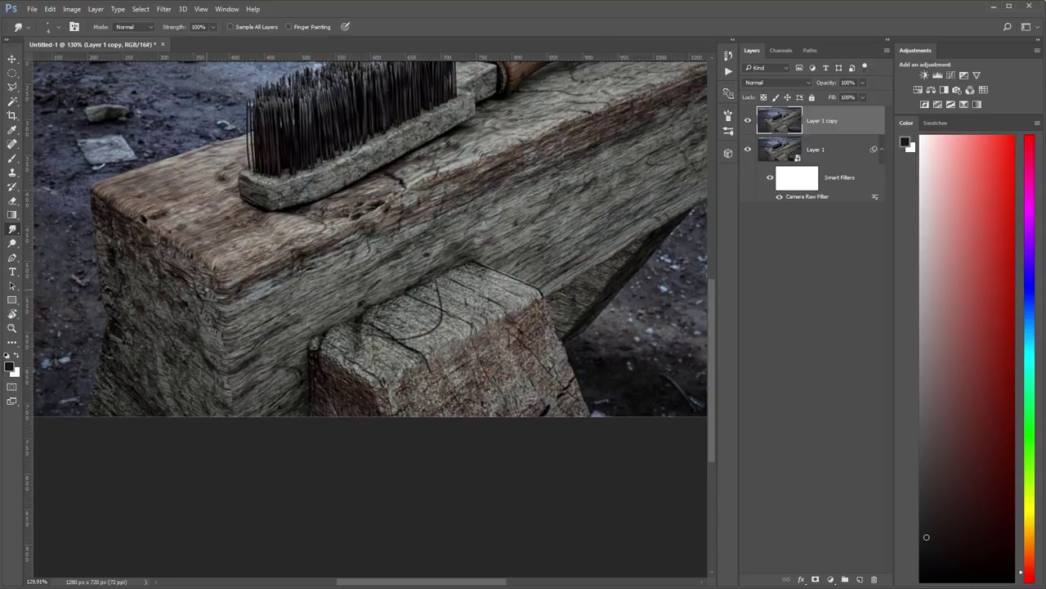
scroll(218, 331, "up", 2, "alt")
left_click_drag(239, 300, 286, 266)
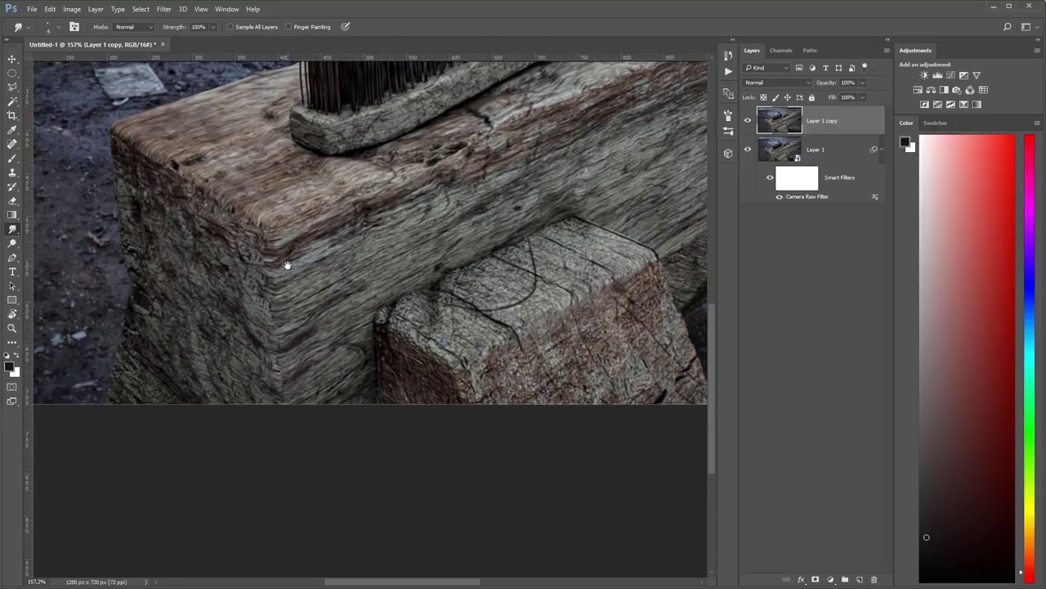
left_click(12, 144)
right_click_drag(262, 273, 267, 272, "alt")
left_click_drag(261, 235, 278, 394)
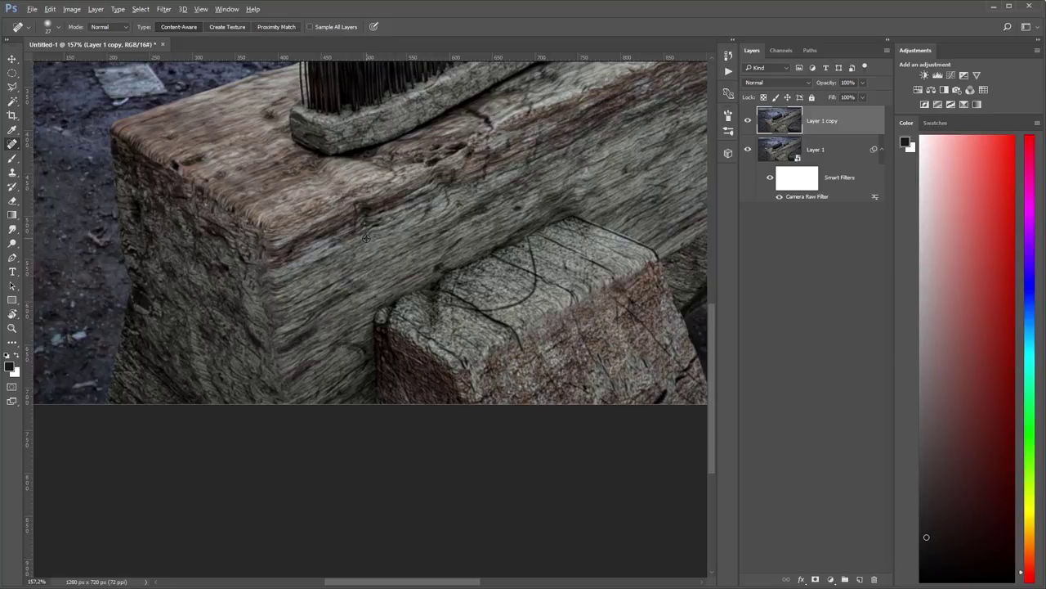
- Examine the retouched beam, block and brush up close and in the full composition
mouse_move(402, 241)
left_mouse_down()
mouse_move(397, 299)
mouse_move(250, 355)
mouse_move(577, 309)
left_mouse_up()
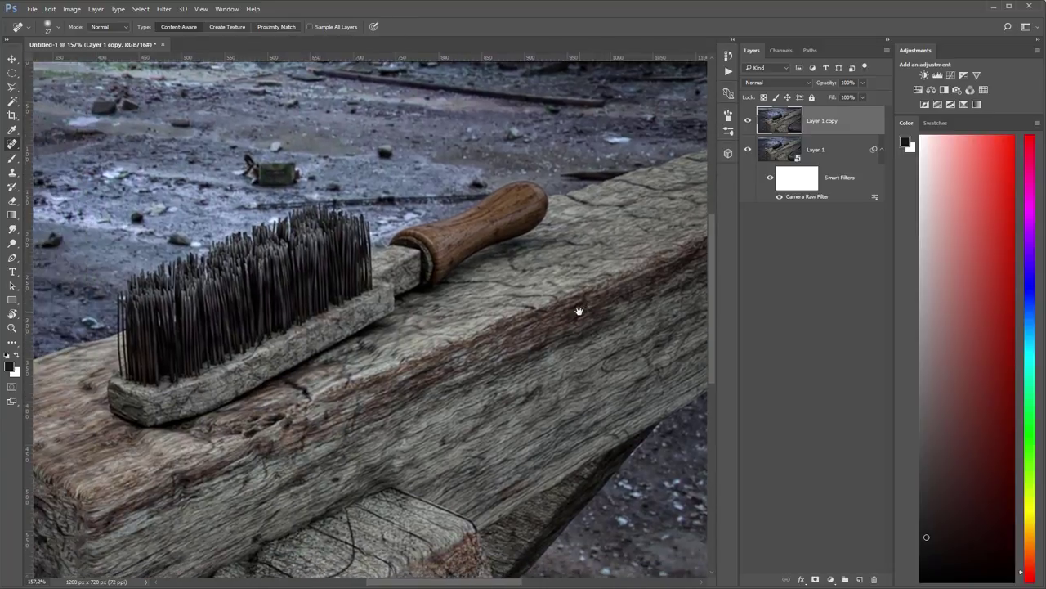
scroll(307, 375, "down", 5, "alt")
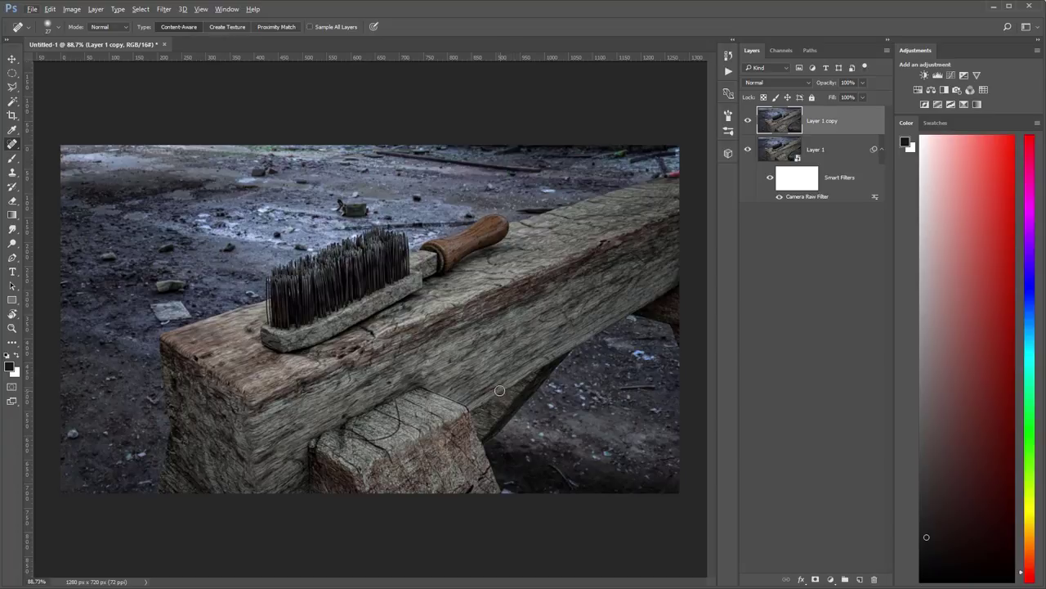
scroll(428, 267, "up", 3, "alt")
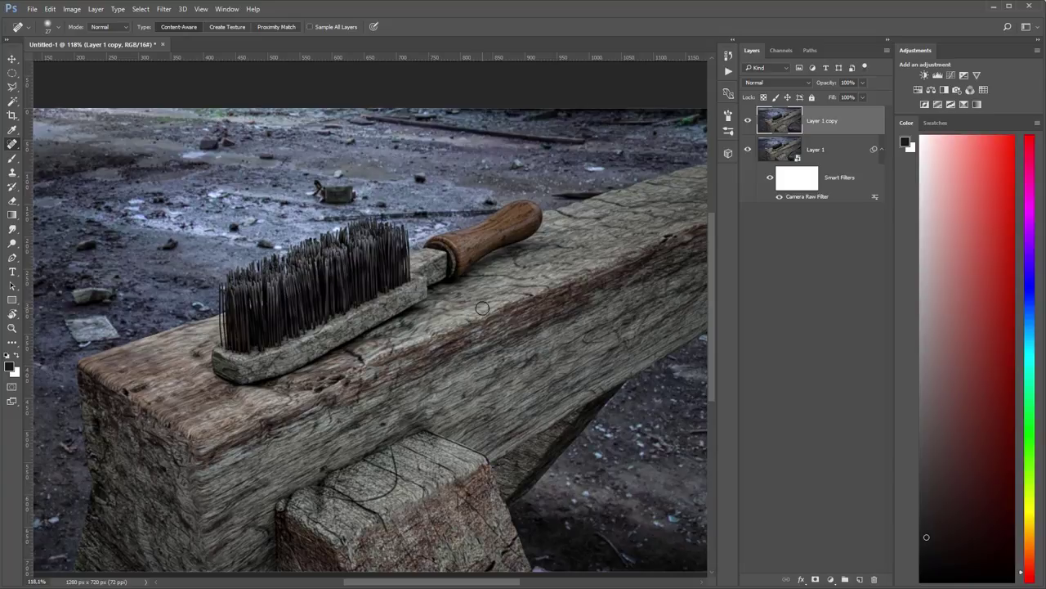
scroll(482, 308, "down", 1, "alt")
scroll(482, 307, "down", 1, "alt")
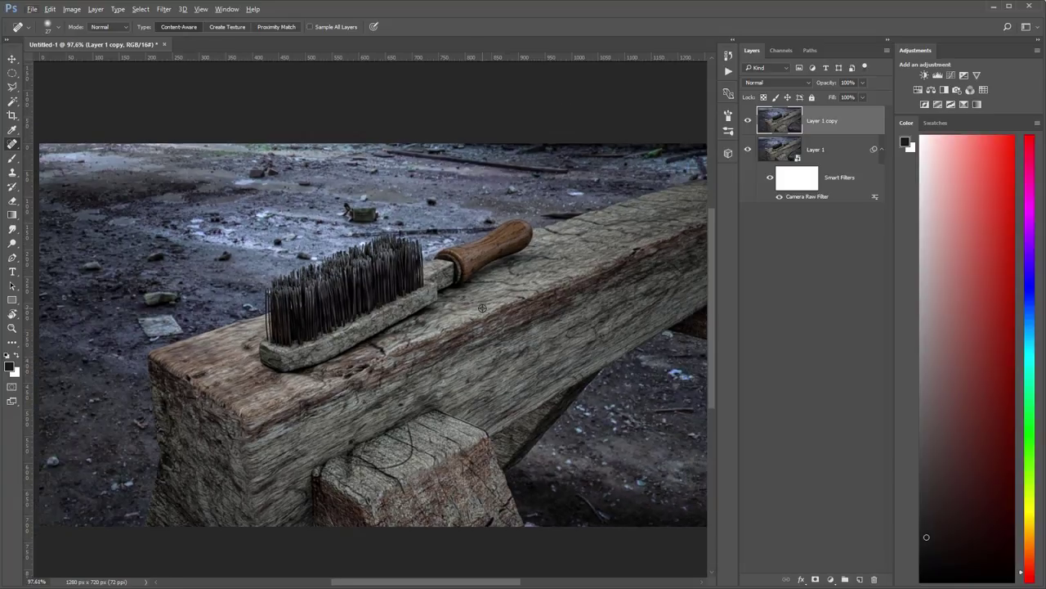
scroll(482, 307, "down", 1, "alt")
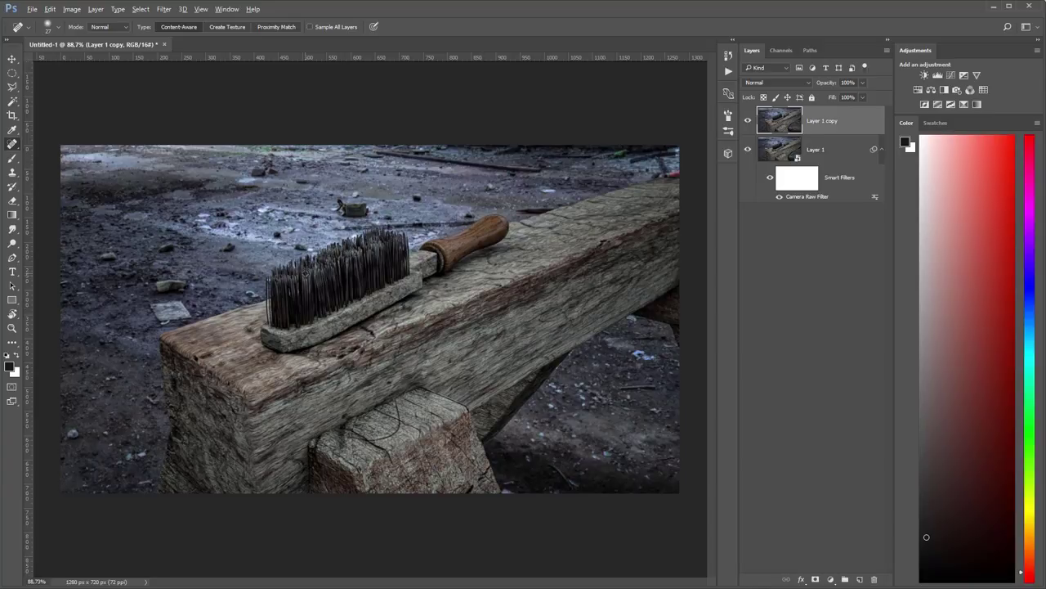
scroll(305, 273, "up", 3, "alt")
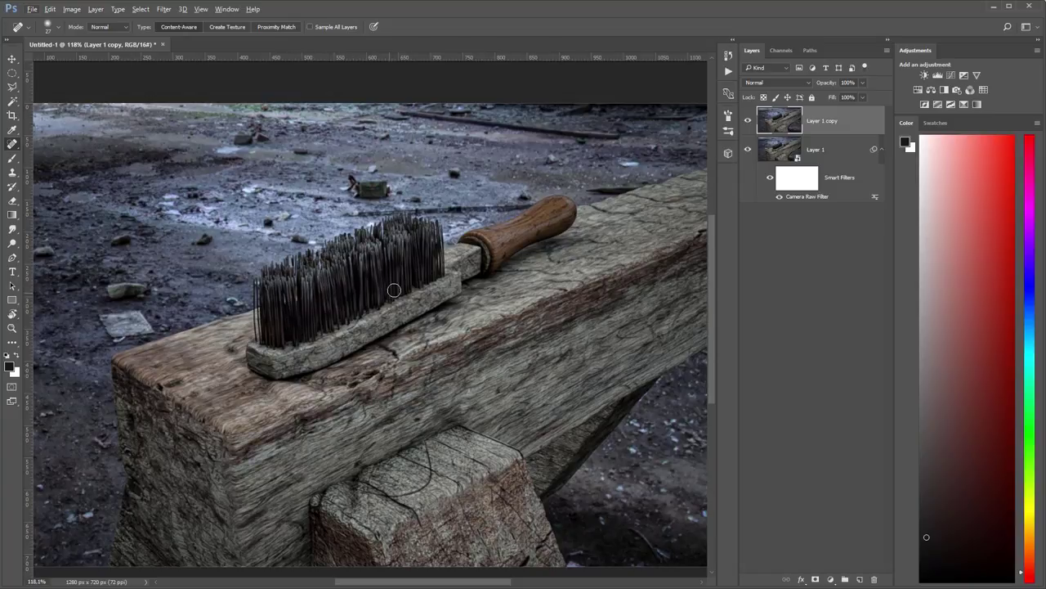
scroll(357, 312, "down", 1, "alt")
scroll(354, 313, "down", 1, "alt")
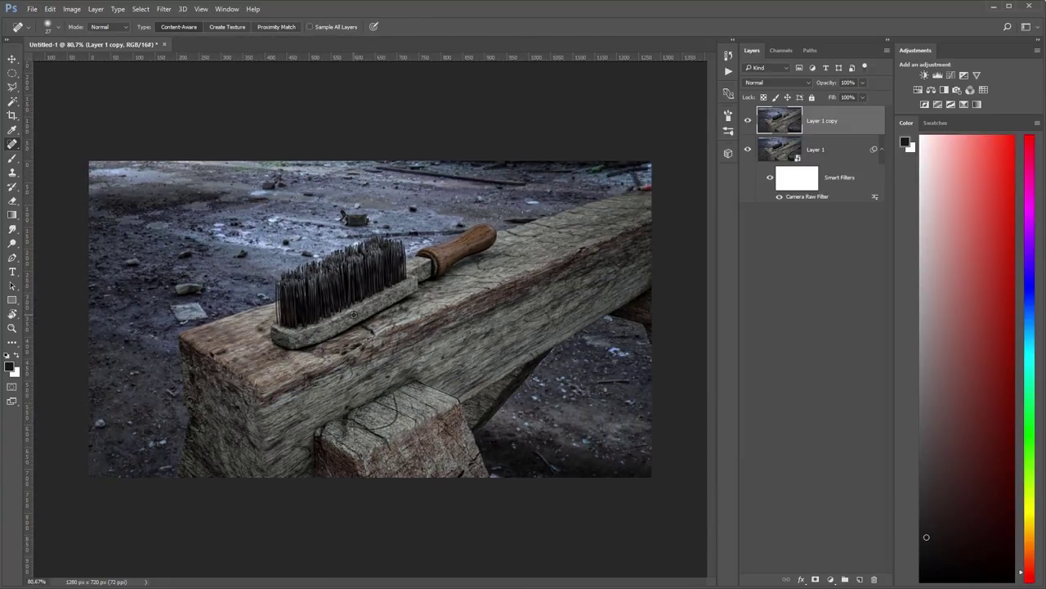
scroll(354, 312, "up", 1, "alt")
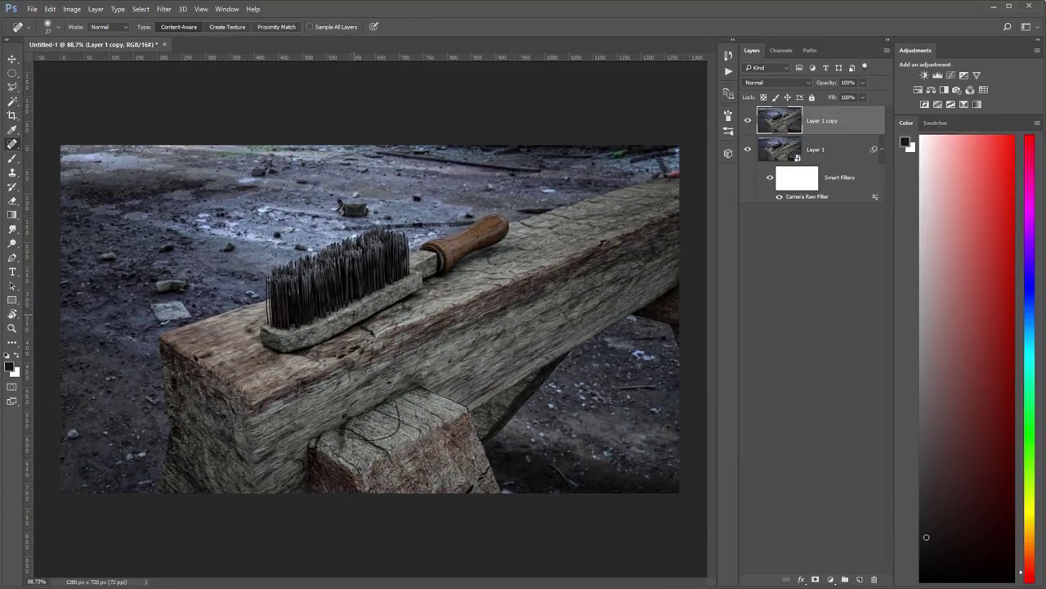